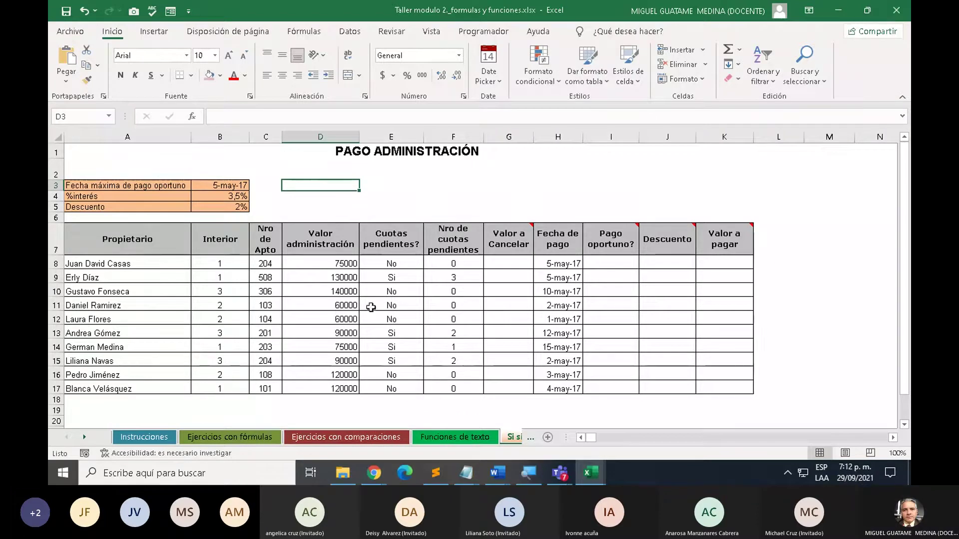
Review the Ejercicios con fórmulas sheet, then move to the Ejercicios con comparaciones relational-operator table
left_click(399, 203)
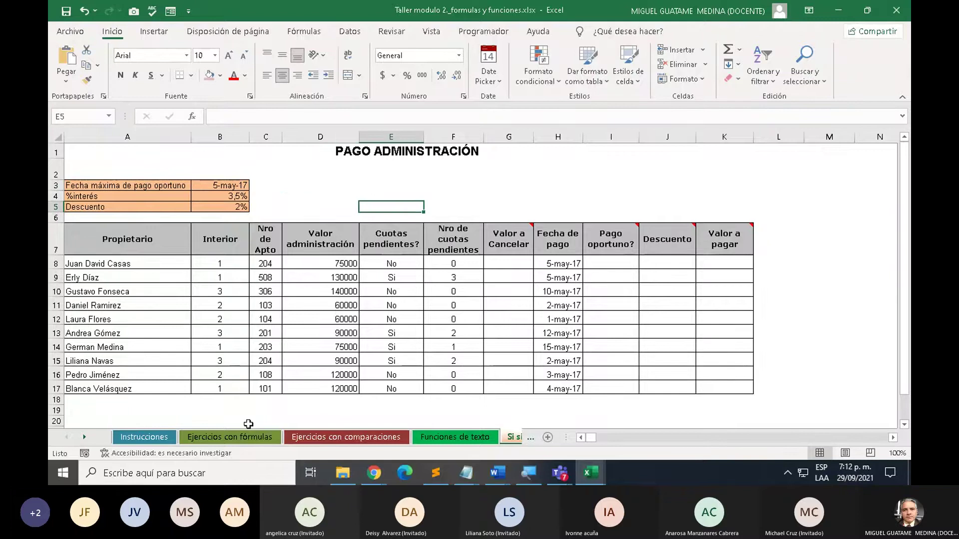
left_click(202, 437)
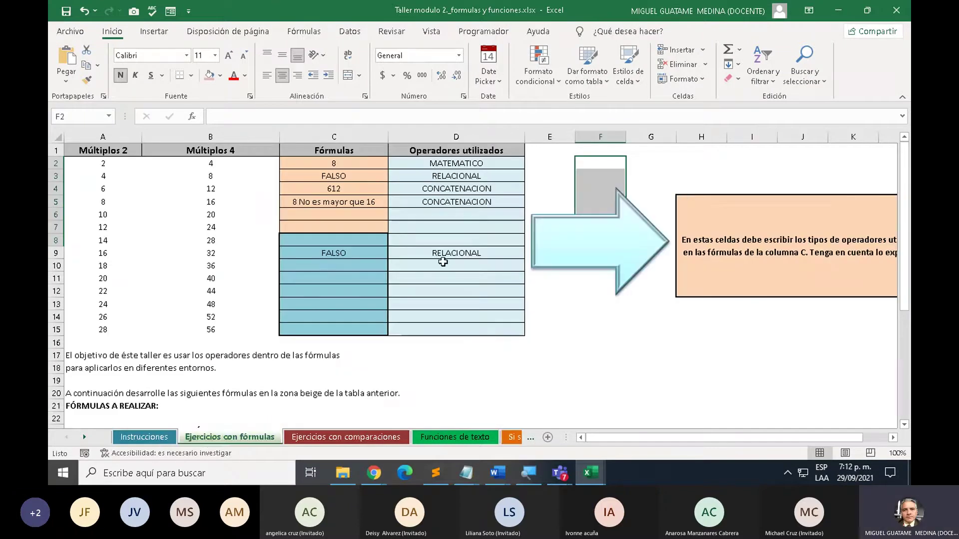
scroll(178, 271, "down", 5)
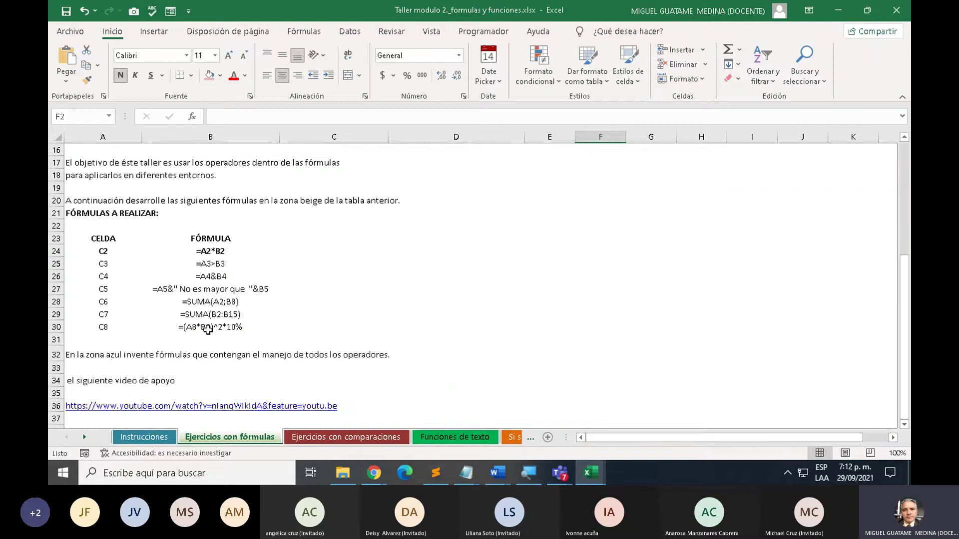
scroll(494, 244, "up", 1)
scroll(493, 244, "up", 4)
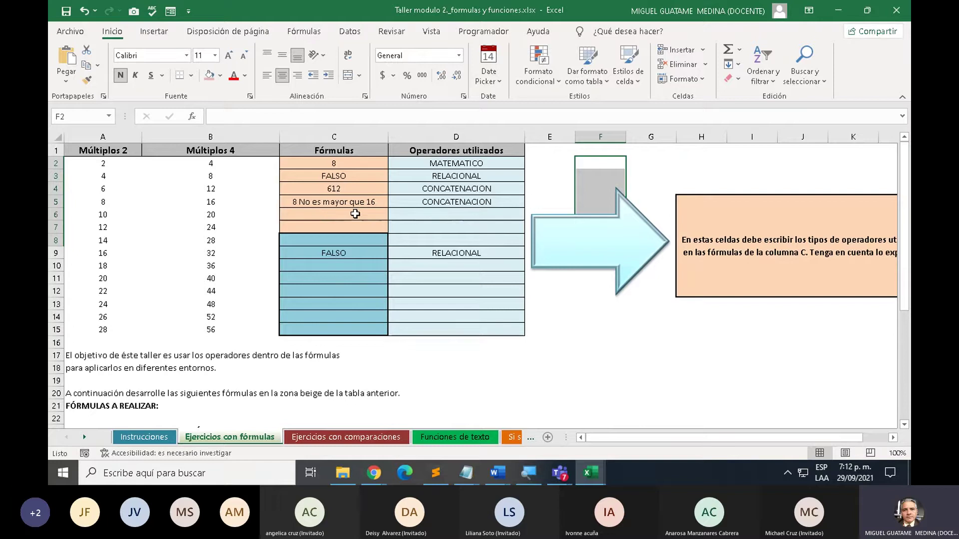
left_click(330, 214)
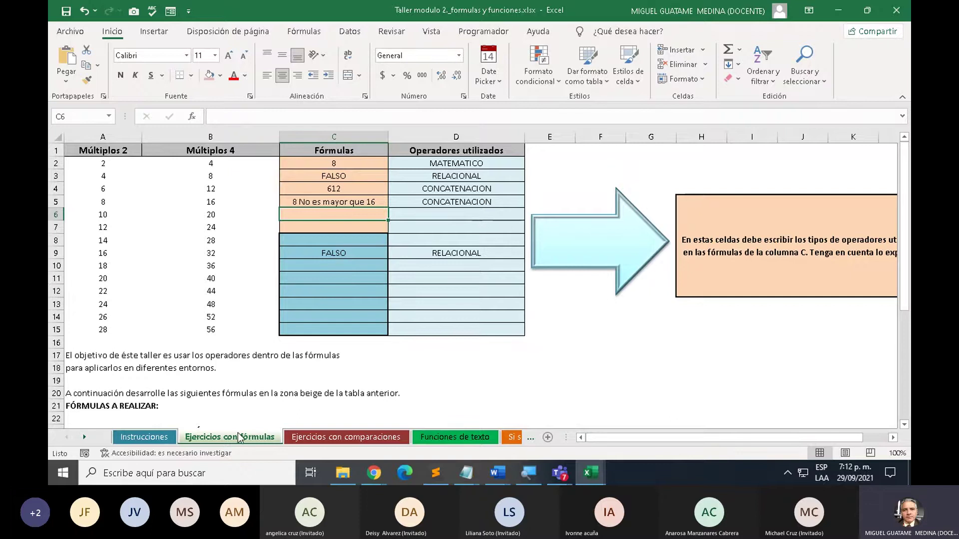
left_click(343, 437)
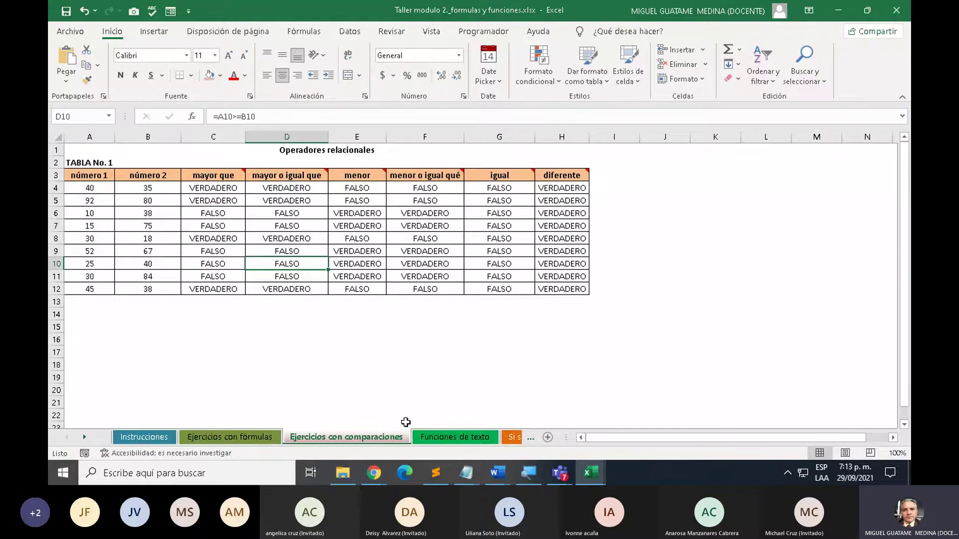
On Funciones de texto, inspect the row 4 cédula, prize text, CONCATENAR and LARGO formulas
left_click(452, 436)
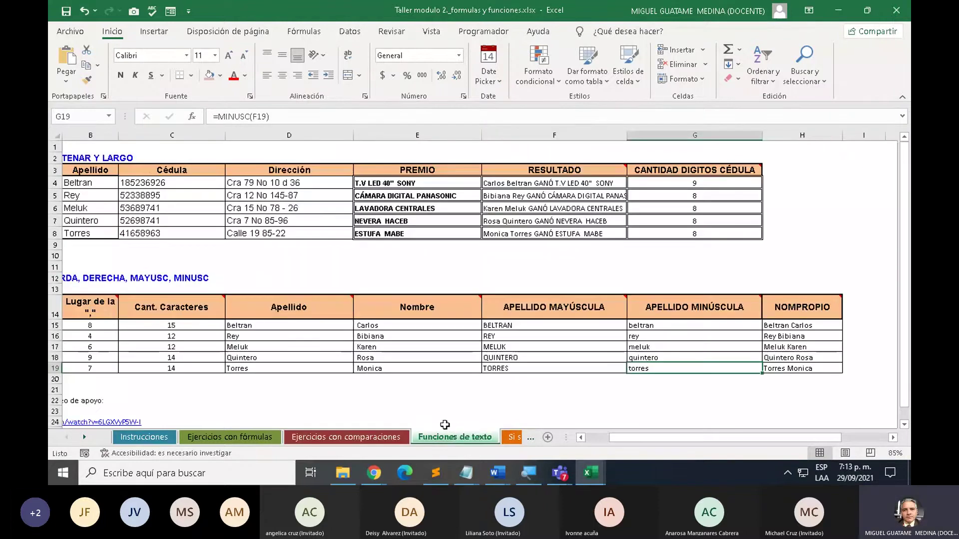
left_click_drag(257, 156, 74, 152)
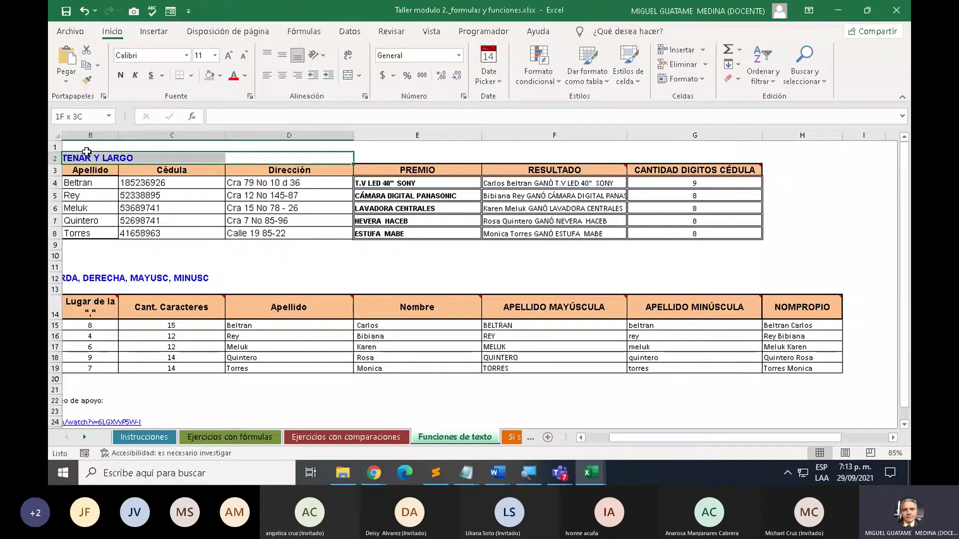
left_click(189, 194)
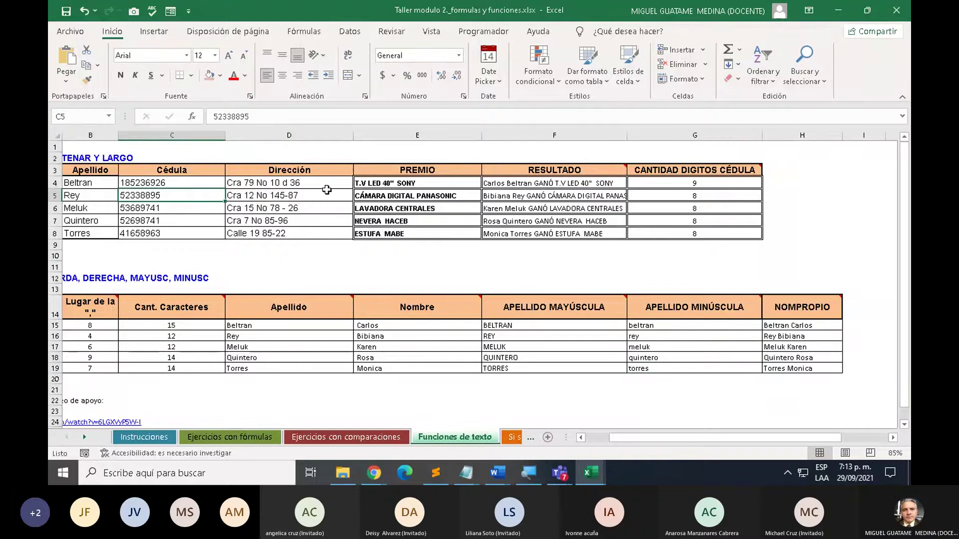
left_click(437, 183)
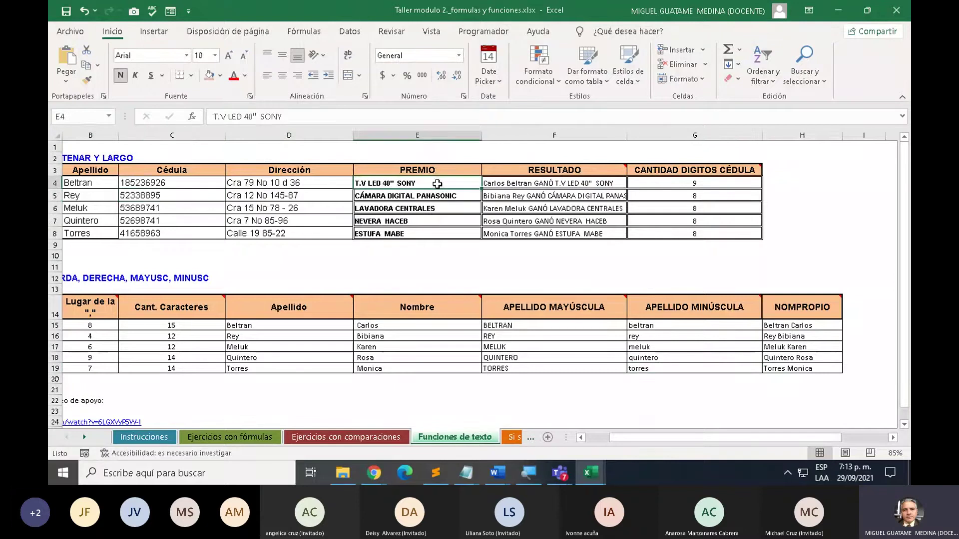
left_click(520, 182)
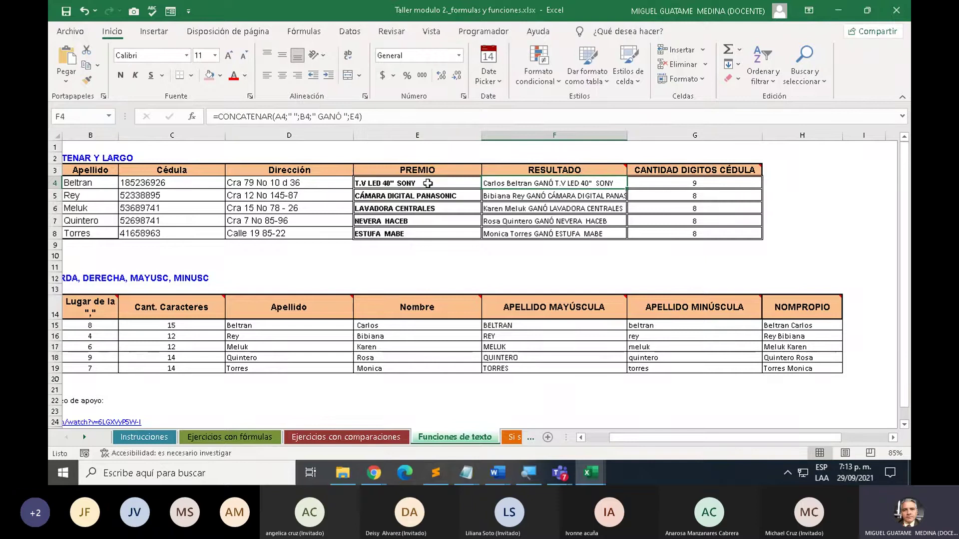
left_click(646, 183)
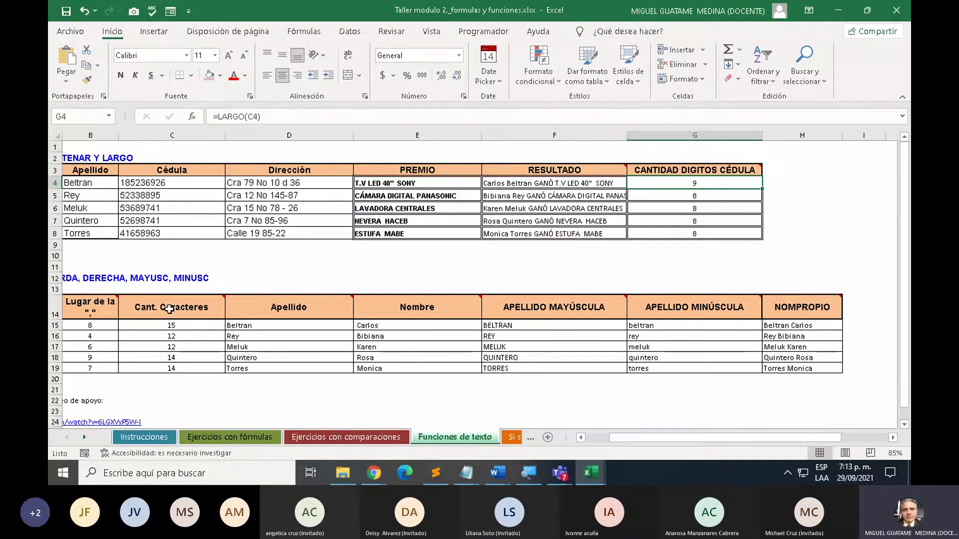
Inspect the row 15 ENCONTRAR, LARGO, IZQUIERDA, DERECHA, MAYUSC, MINUSC and NOMPROPIO formulas, then return to Si simple
left_click(95, 329)
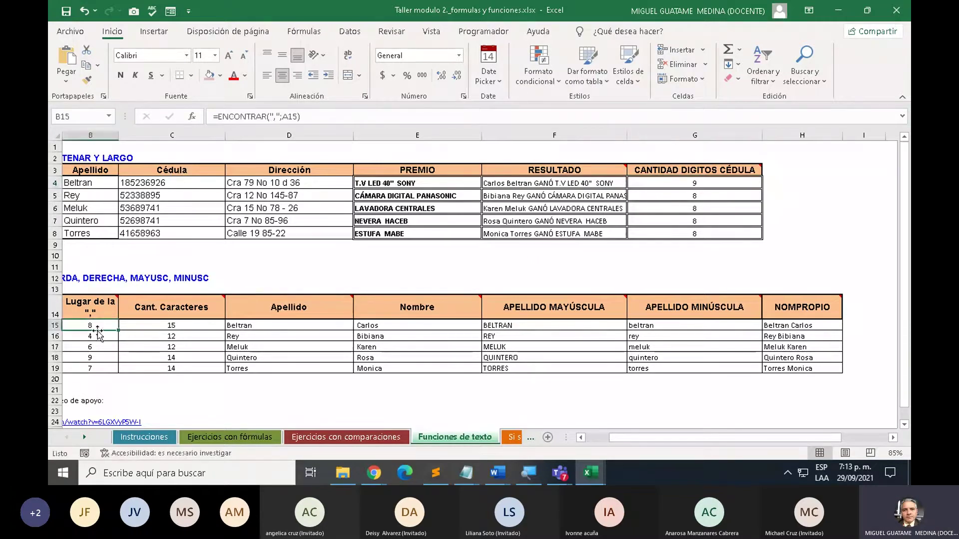
left_click(600, 438)
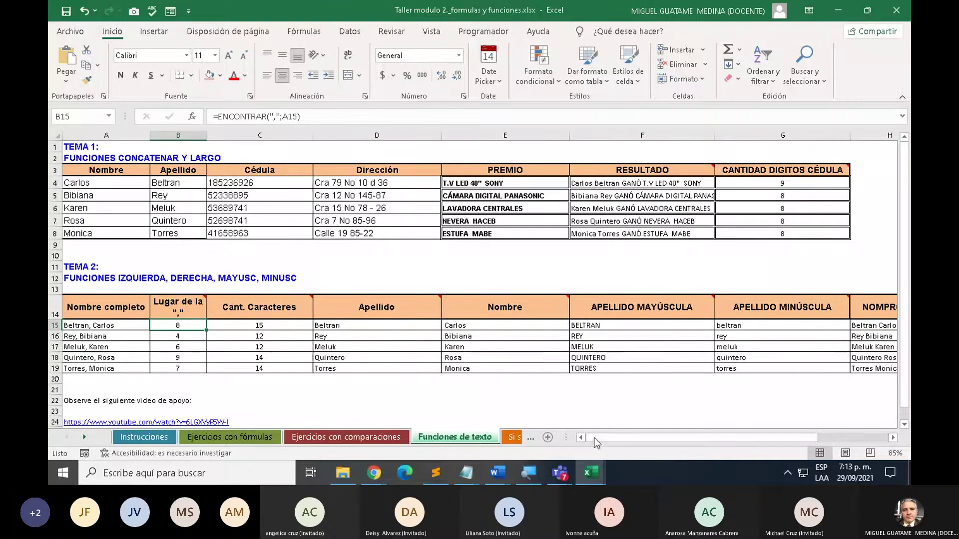
left_click(123, 331)
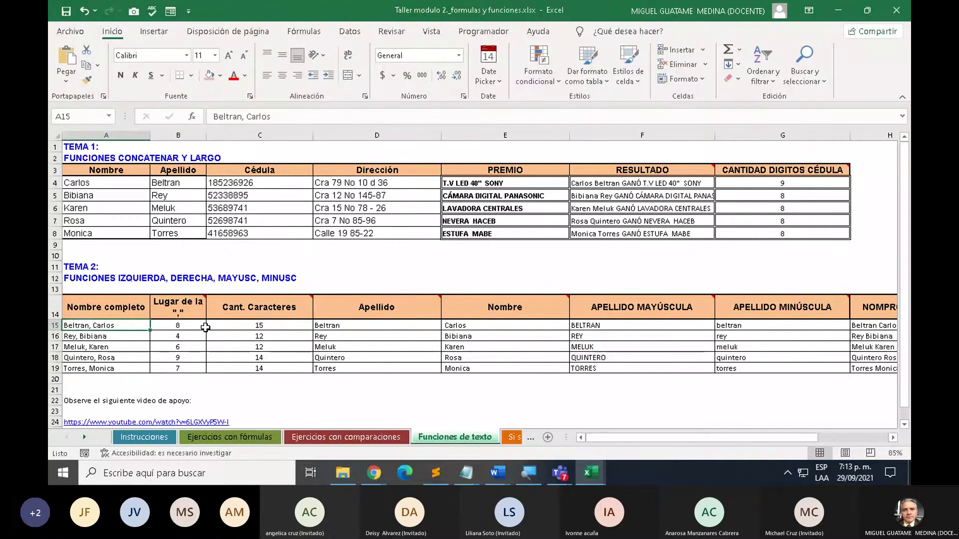
left_click(202, 326)
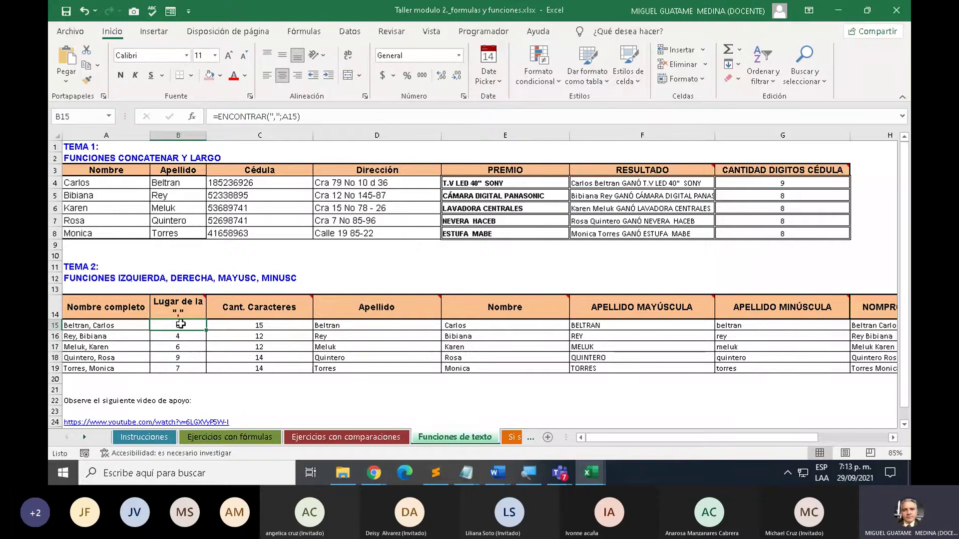
left_click(273, 325)
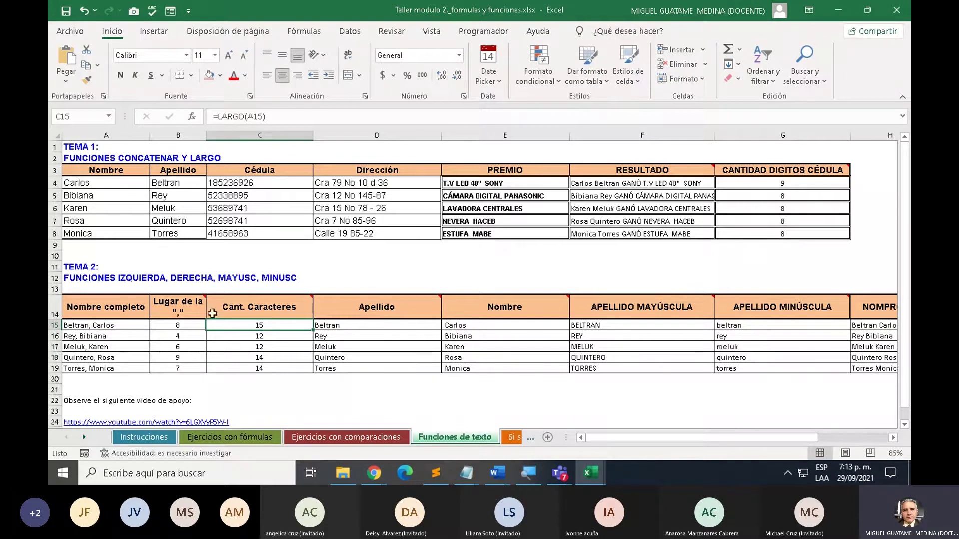
left_click(388, 330)
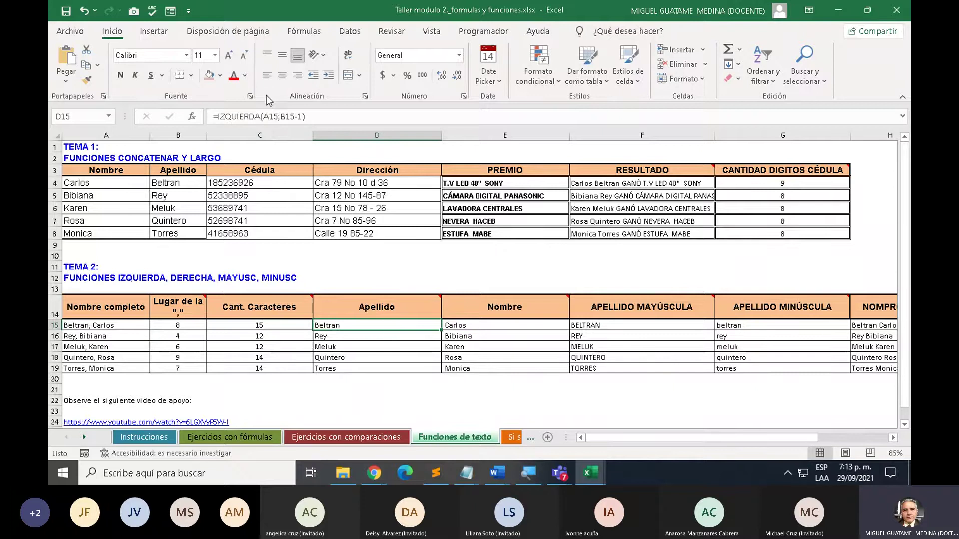
left_click(484, 330)
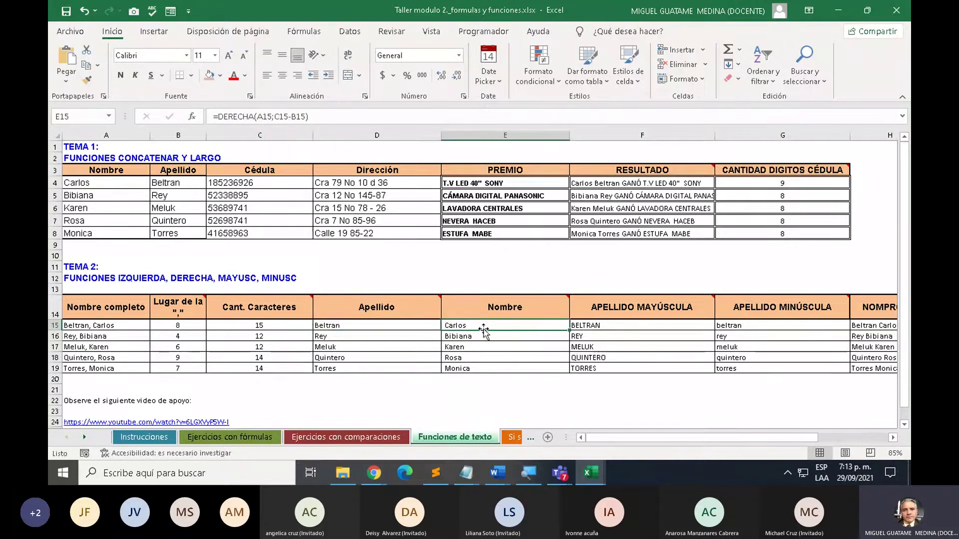
left_click(607, 325)
left_click(733, 325)
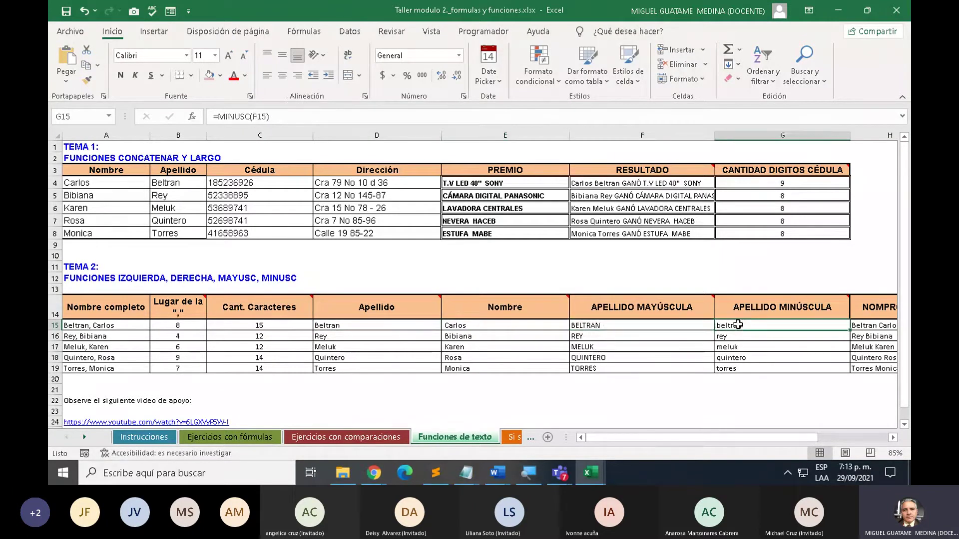
left_click(875, 325)
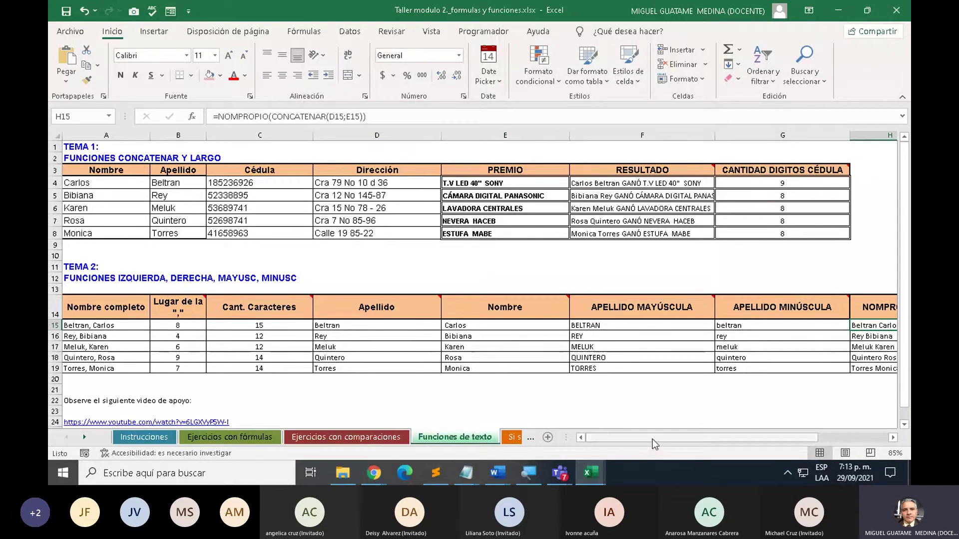
mouse_move(652, 437)
left_mouse_down()
mouse_move(742, 438)
mouse_move(509, 438)
left_mouse_up()
left_click(509, 437)
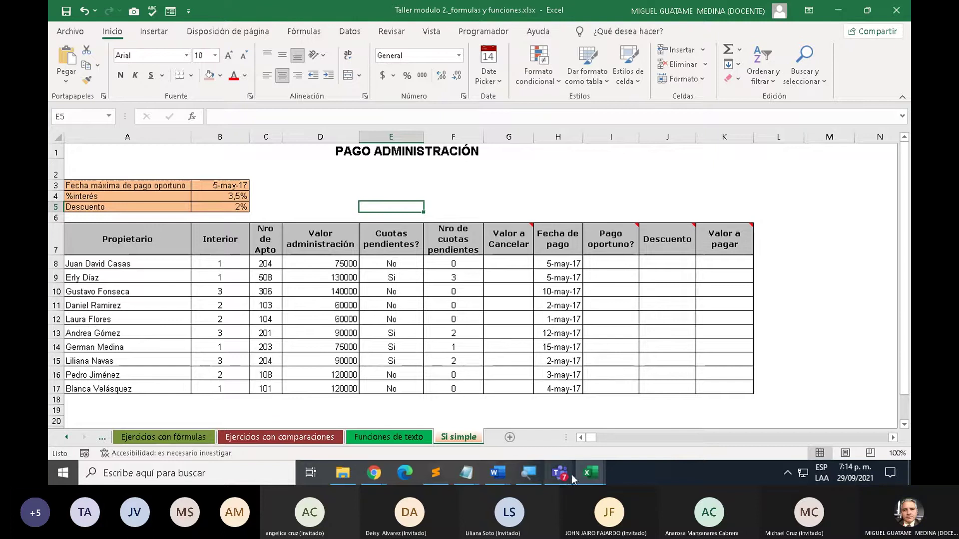
mouse_move(590, 472)
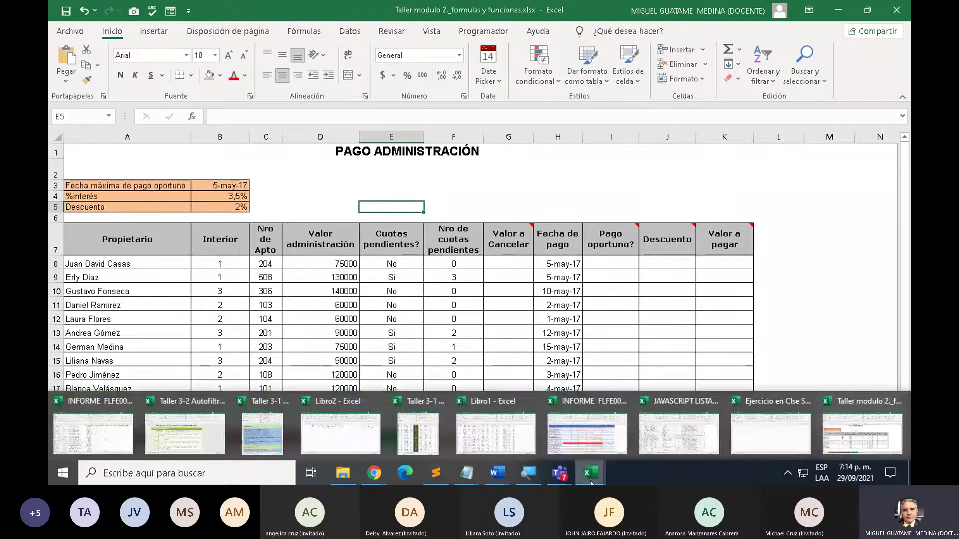
In Libro2, clear everything in A1:M17 with Borrar todo and return to A1
left_click(343, 433)
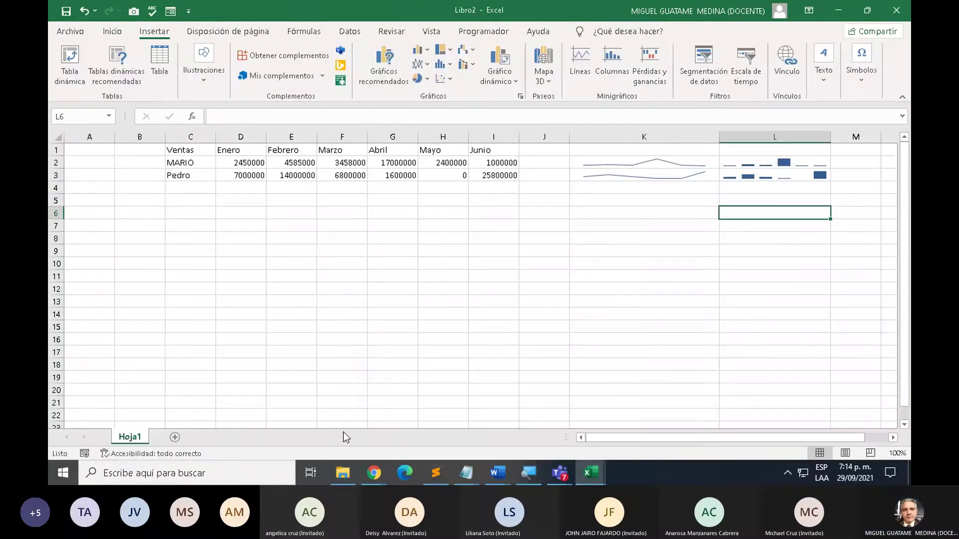
left_click_drag(855, 352, 191, 135)
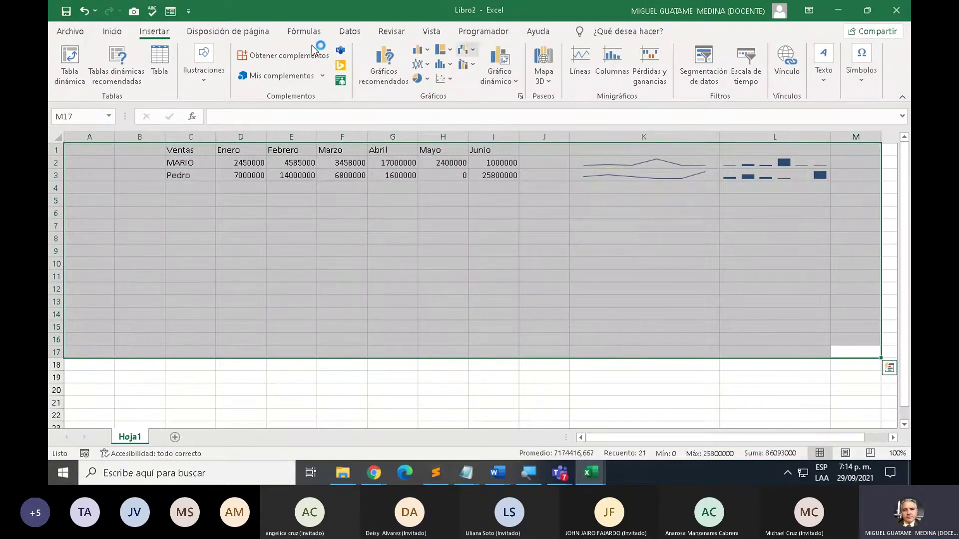
left_click(115, 35)
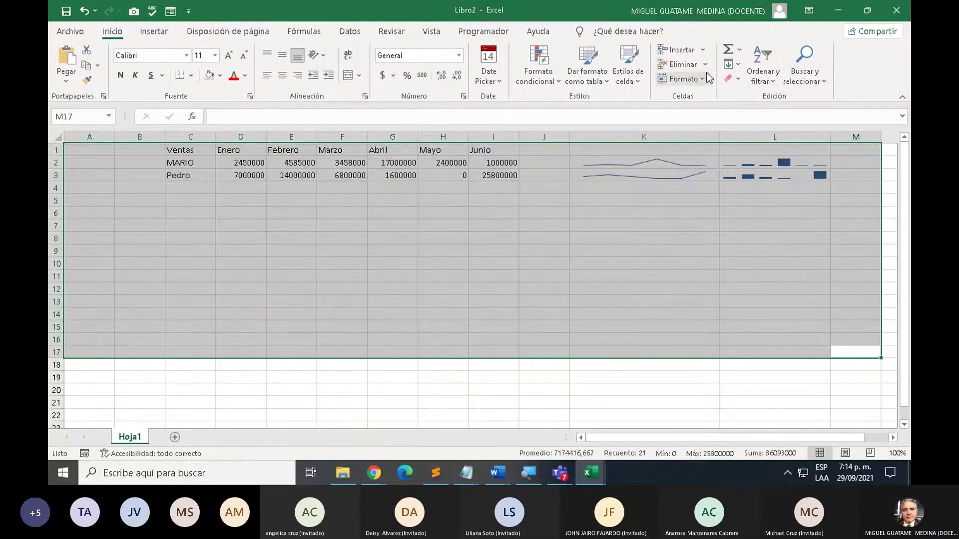
left_click(729, 79)
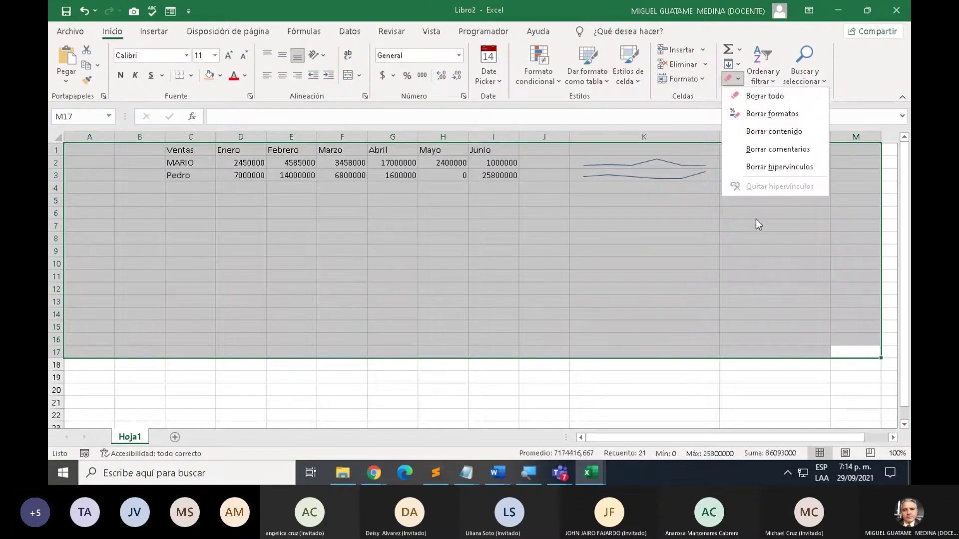
left_click(765, 95)
left_click(218, 268)
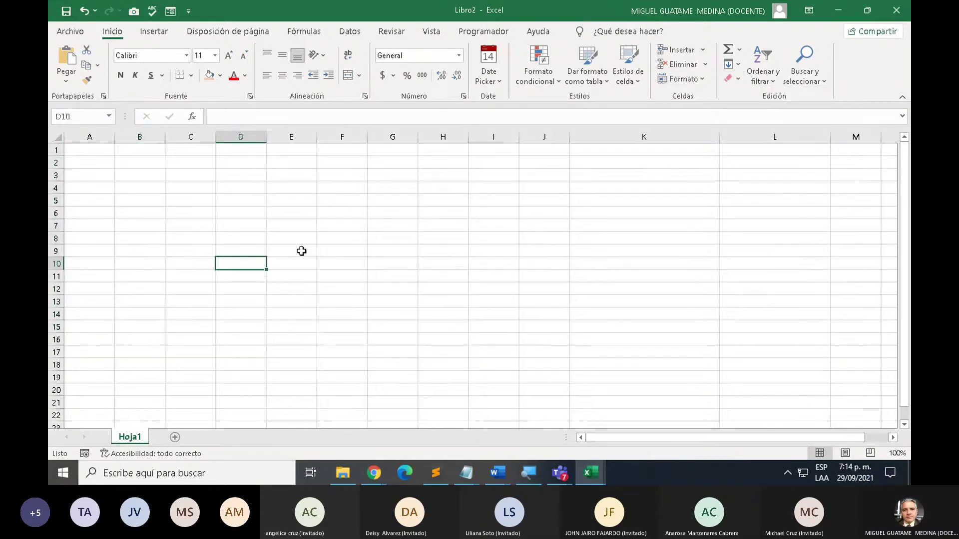
key("Left")
key("Up")
key("Up")
key("Left")
key("Left")
key("Up")
key("Up")
key("Up")
key("Up")
key("Up")
key("Up")
key("Up")
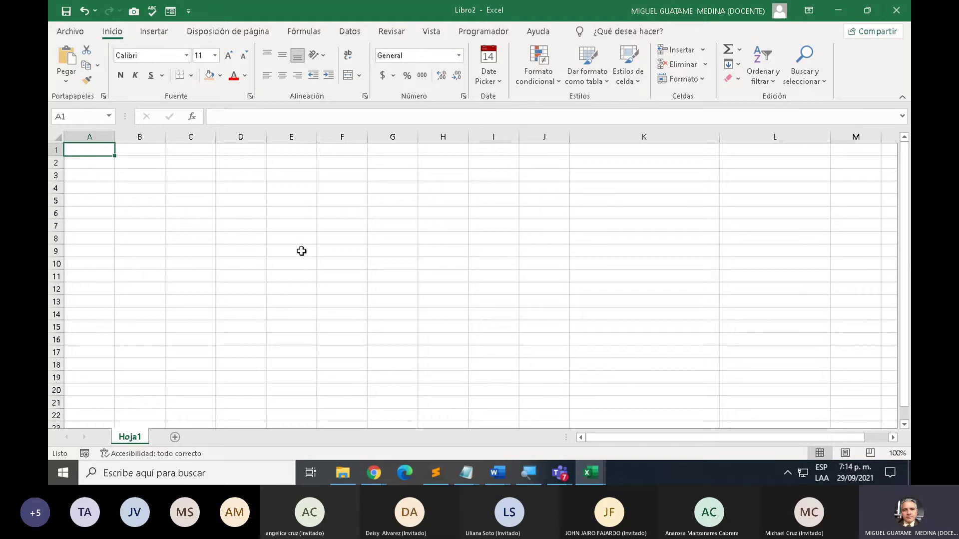
Enter the title SI CONDICIONAL in A1 and make it bold
type("SI ")
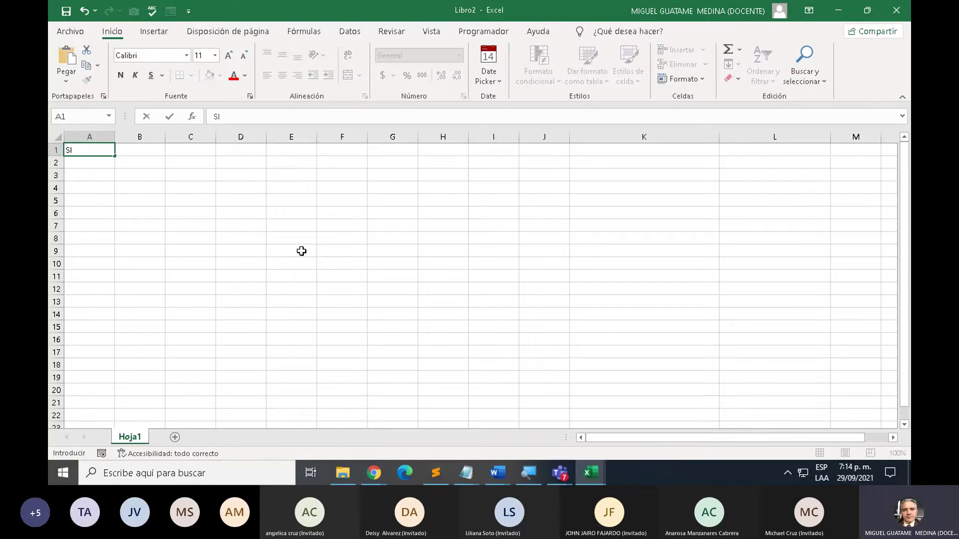
type("CONDICIONA")
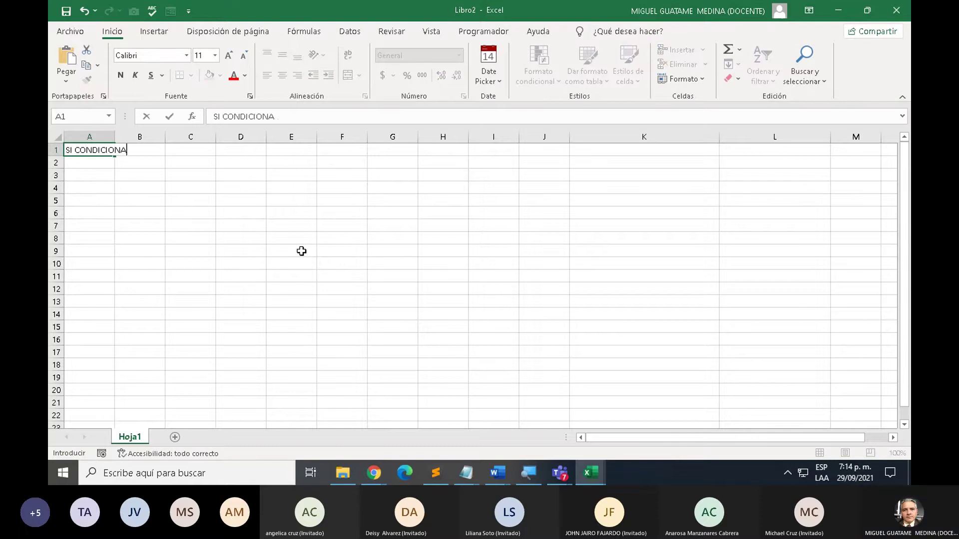
type("L")
key("Return")
key("Up")
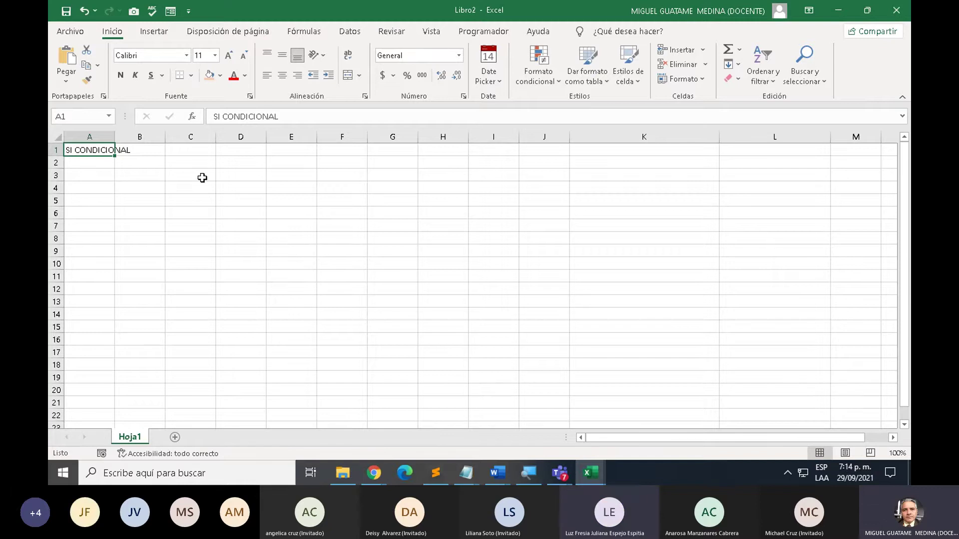
left_click(120, 74)
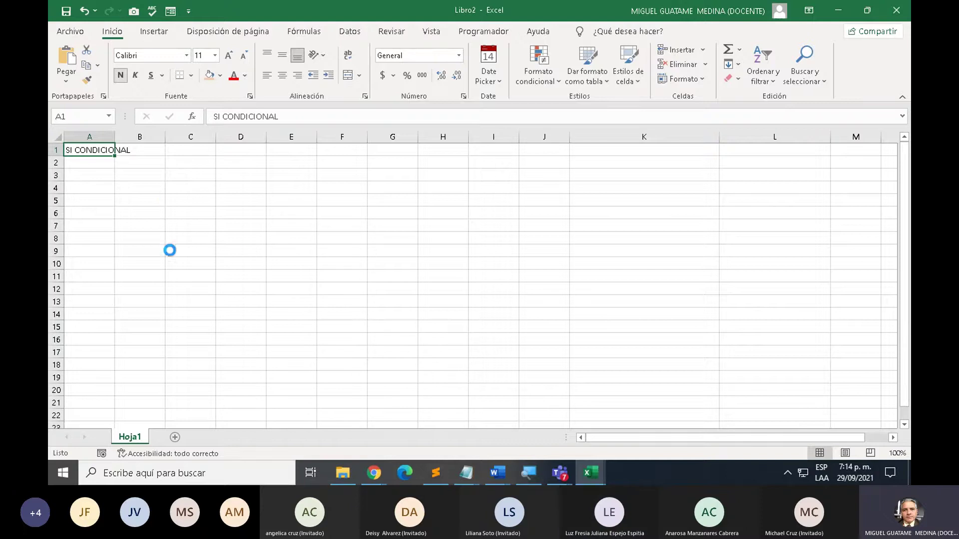
scroll(174, 228, "up", 5)
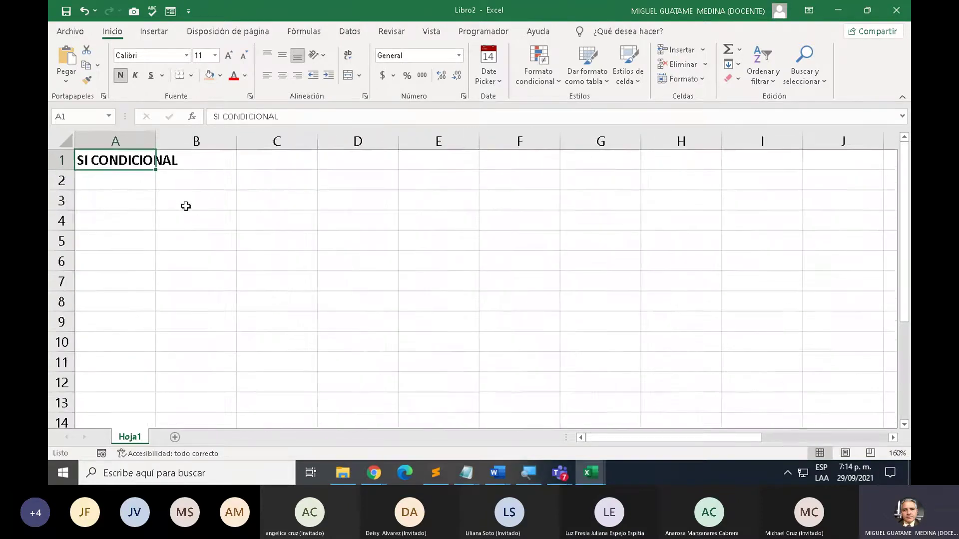
left_click(305, 202)
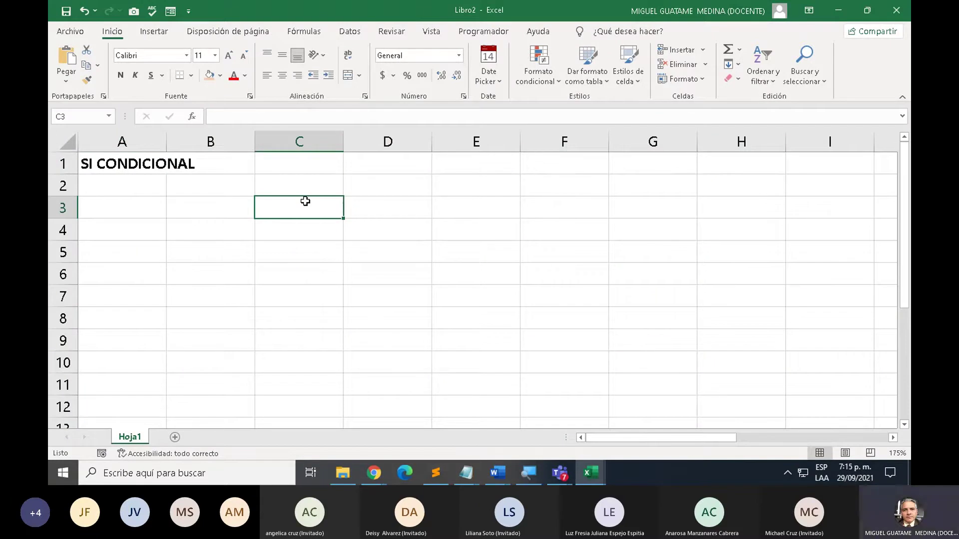
Type the reminder =SI(prueba logica;si se cumple; si NO se cumple) into C2, fixing typos
key("Up")
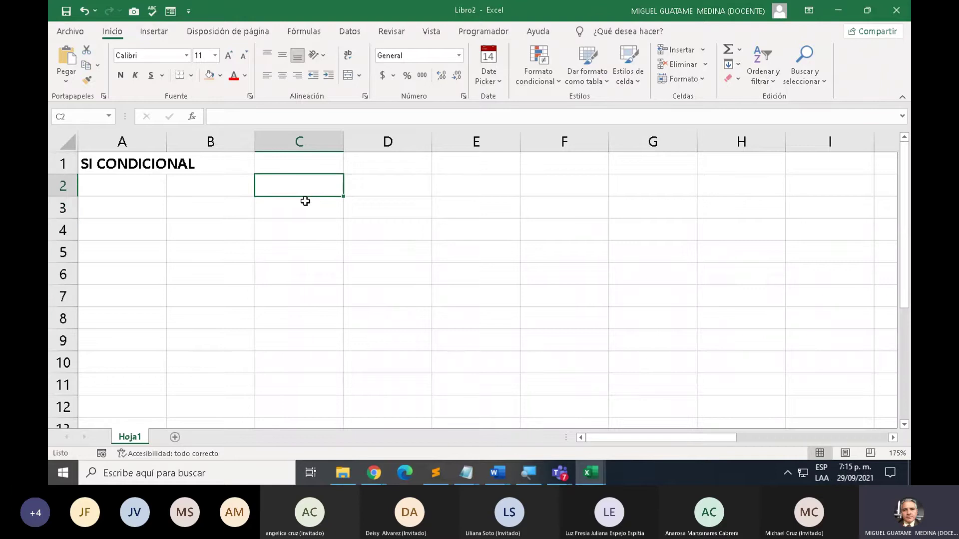
type("=")
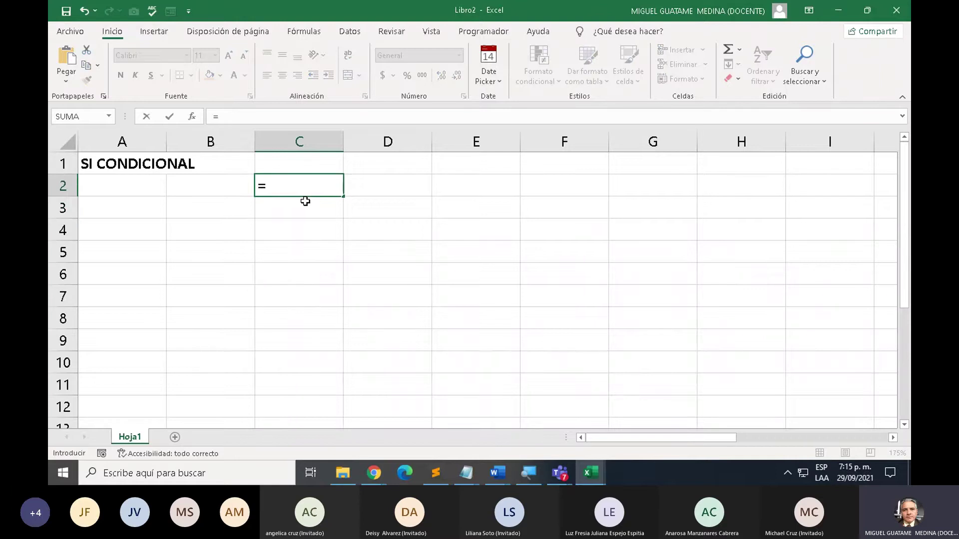
type("si")
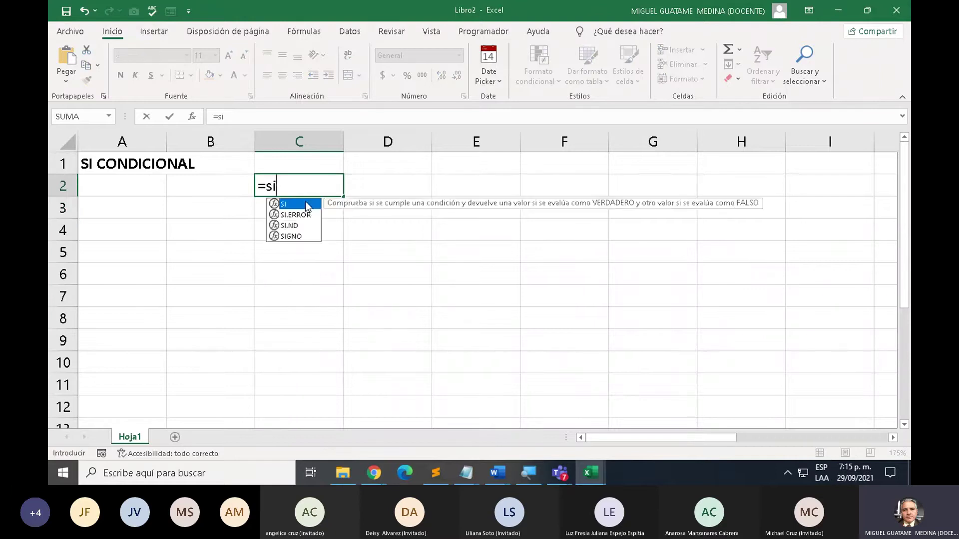
key("Tab")
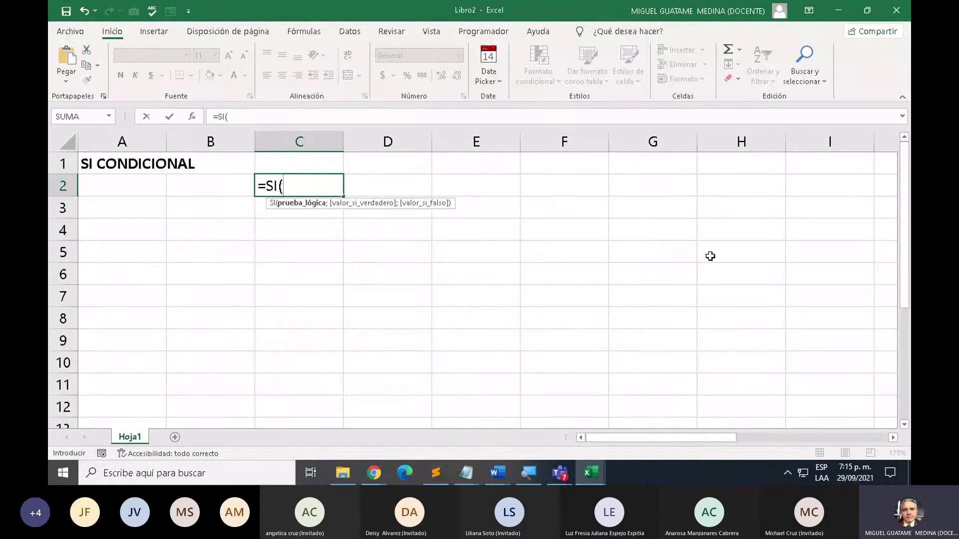
type("prueba")
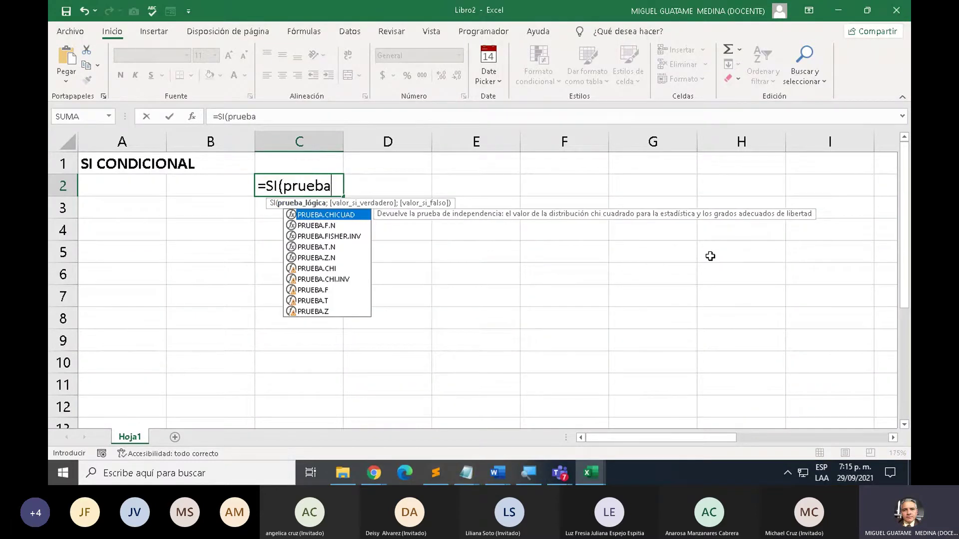
type(" logica")
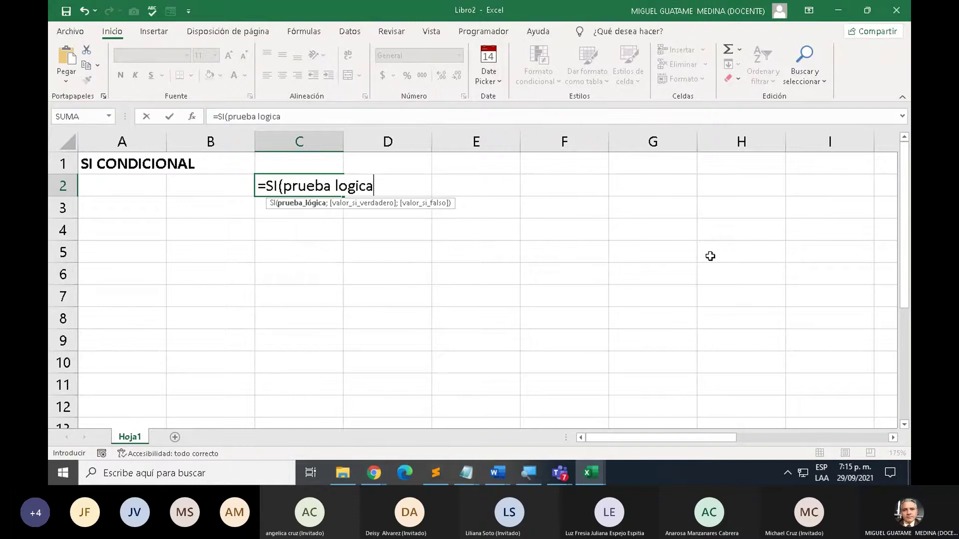
type(";")
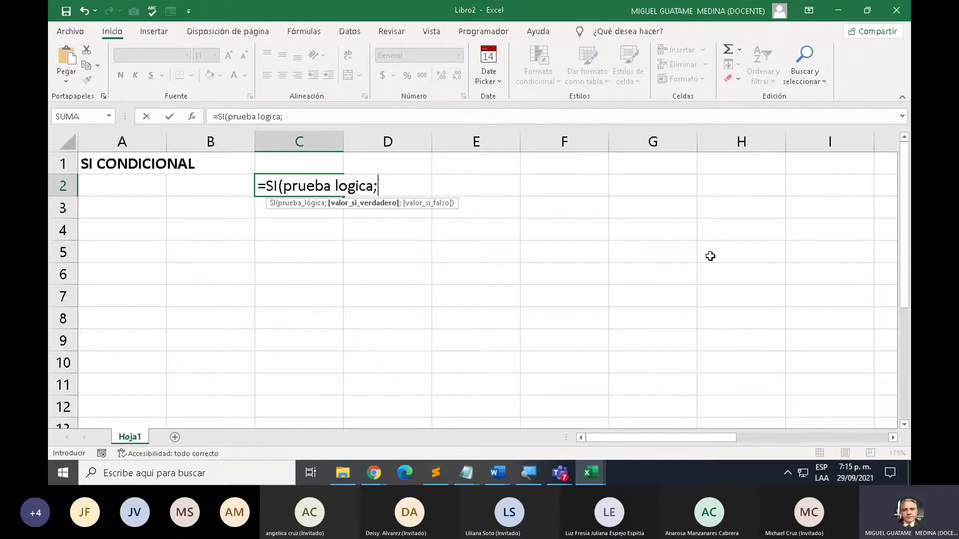
type("si se cu")
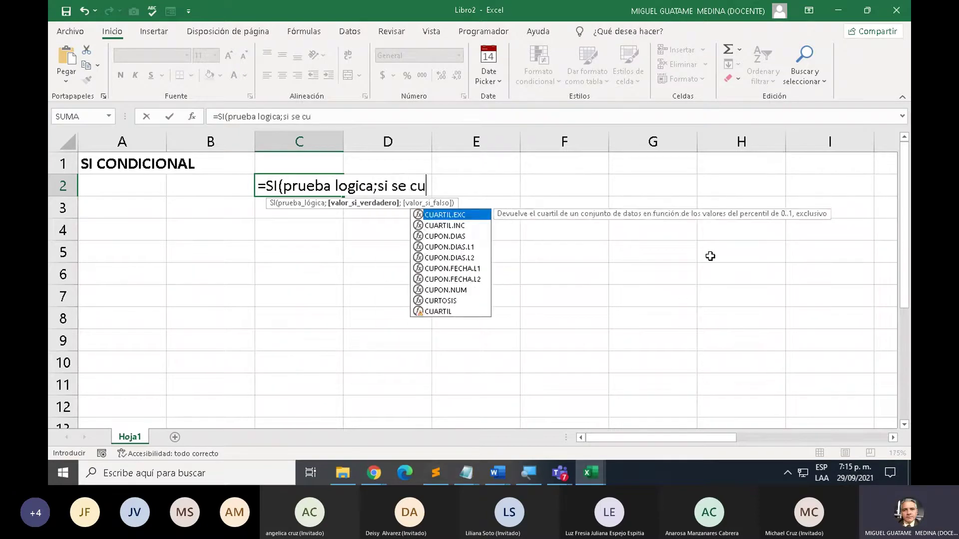
type("mple; ")
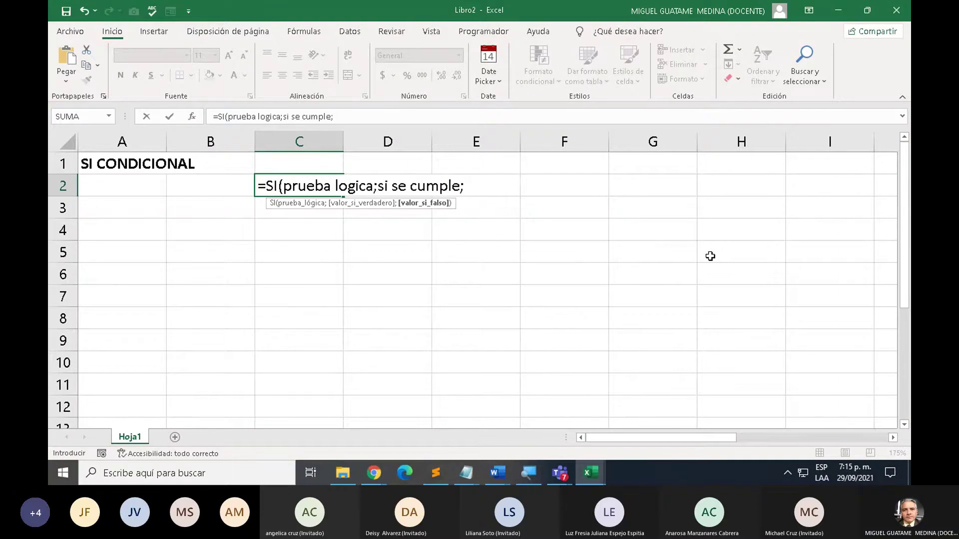
type("si no")
key("BackSpace")
key("BackSpace")
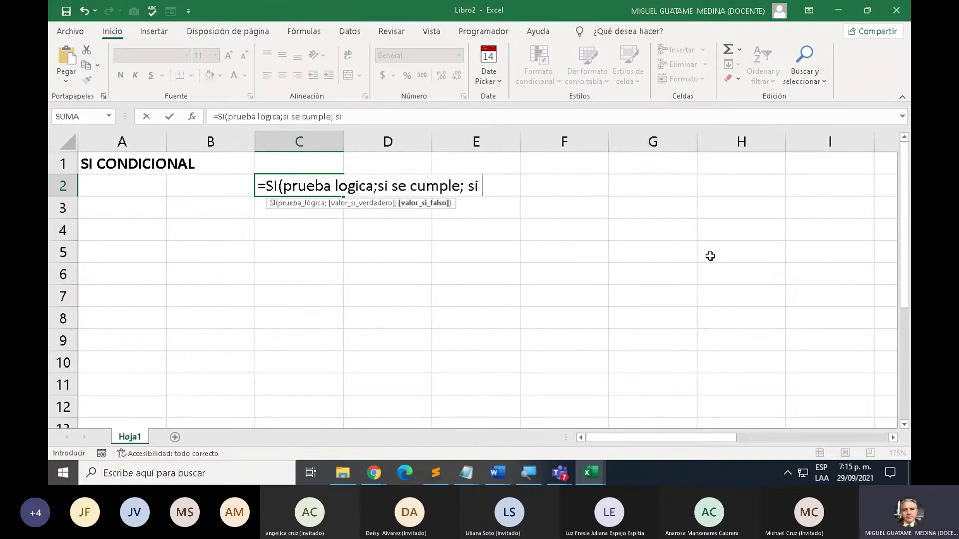
type("NO ")
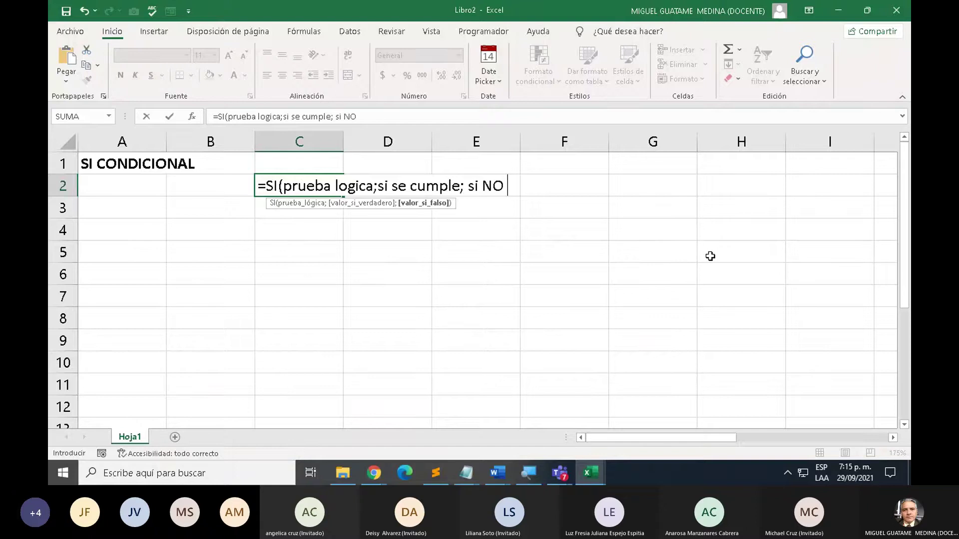
type("se cumpel")
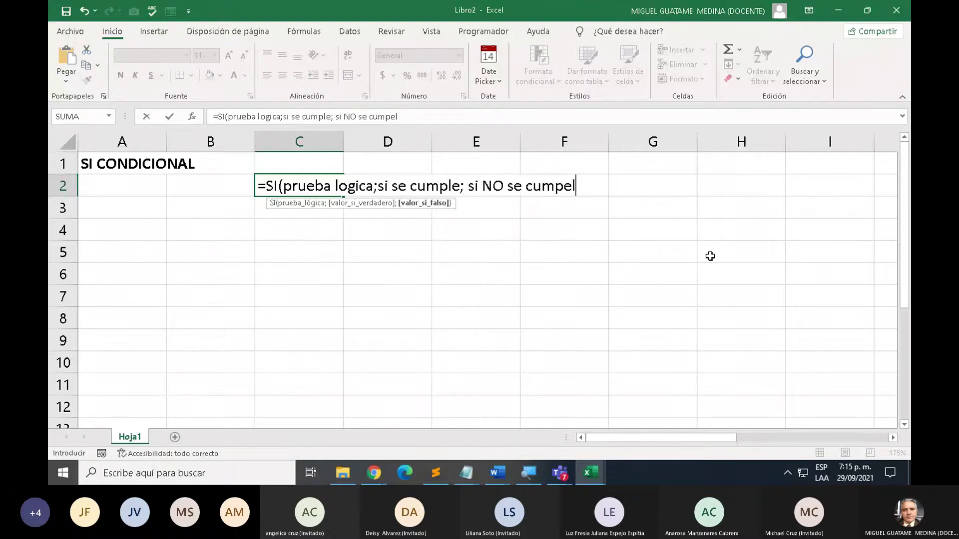
key("BackSpace")
key("BackSpace")
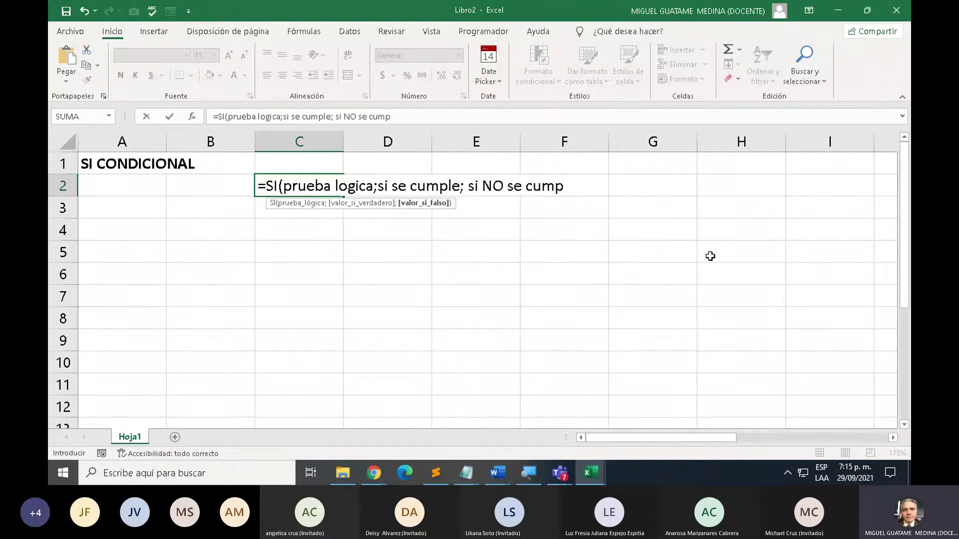
type("le)")
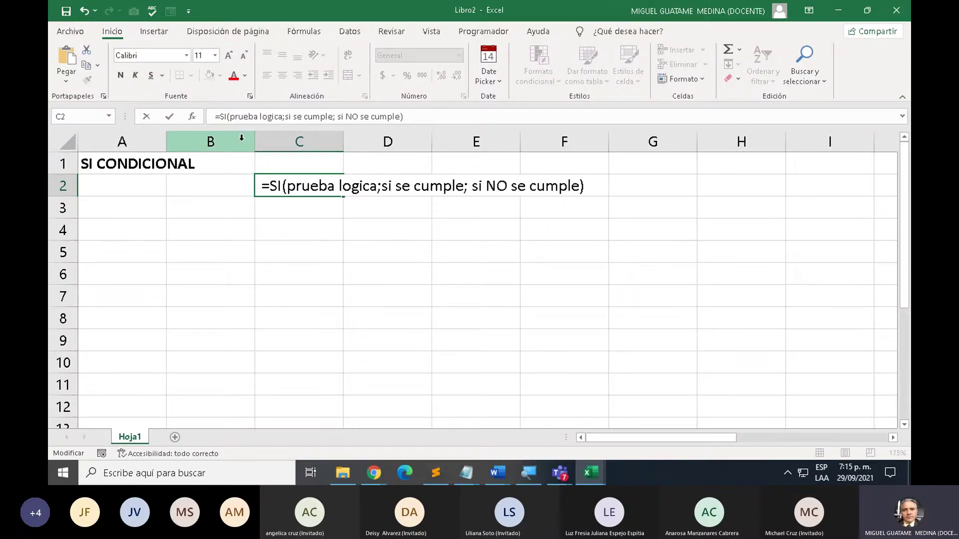
key("Return")
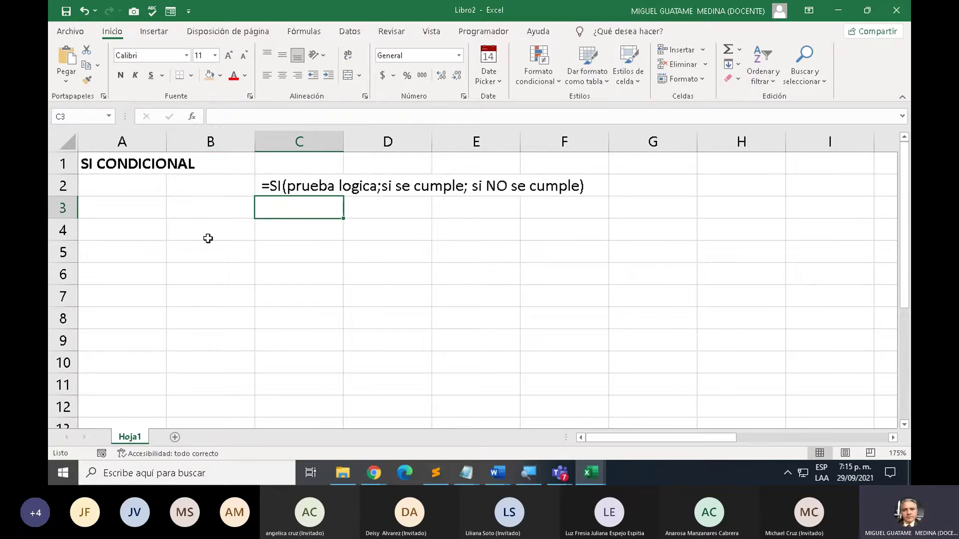
Type the label EDAD in B4 and the test age 18 in C4
left_click(314, 249)
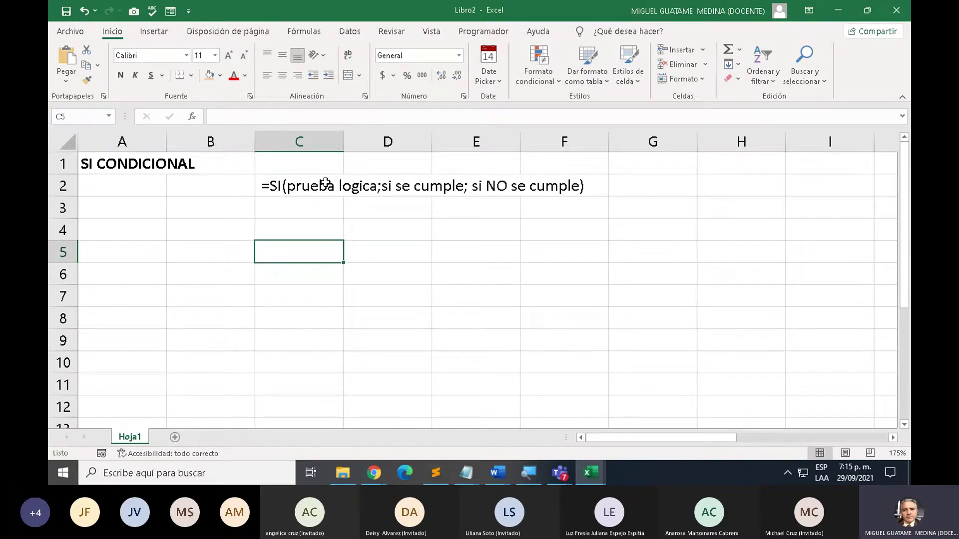
key("Up")
key("Left")
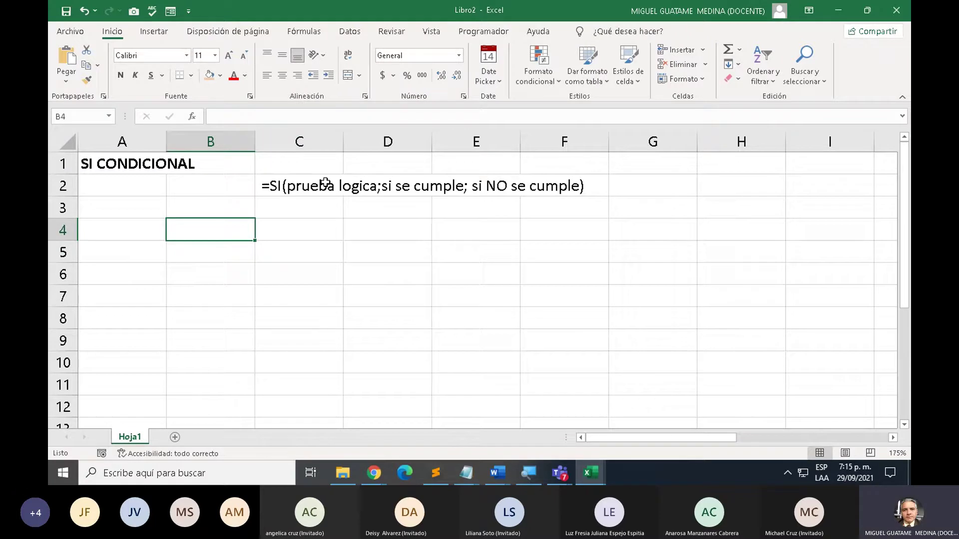
type("EDAD")
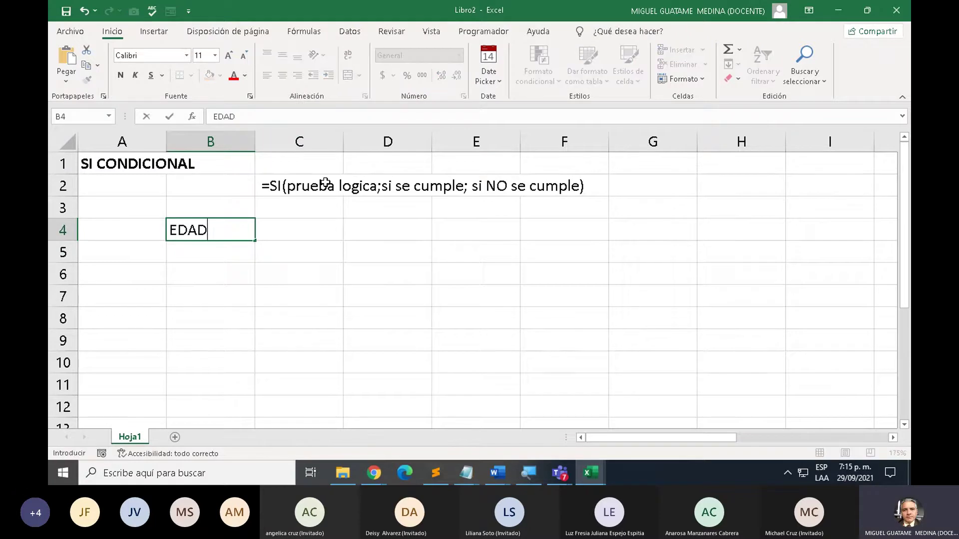
key("Tab")
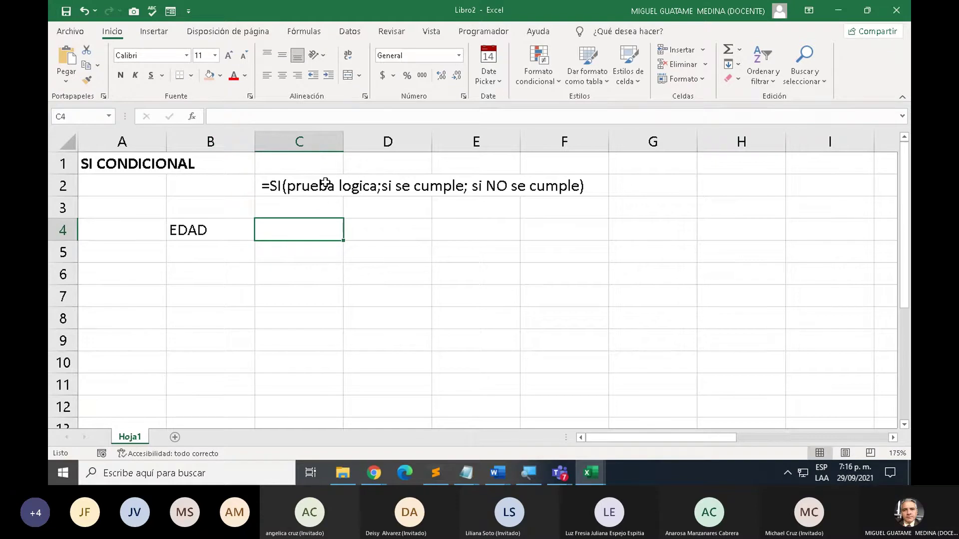
type("18")
key("Tab")
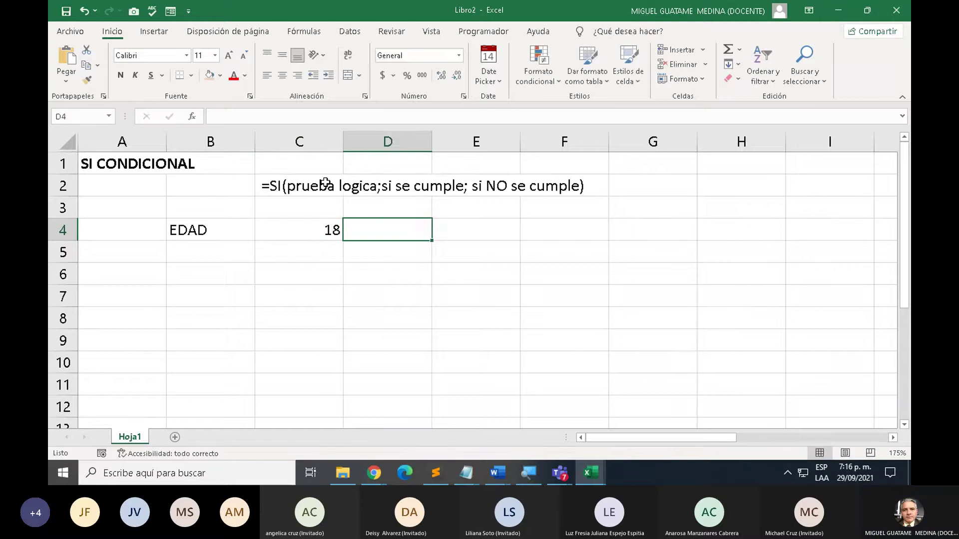
key("Tab")
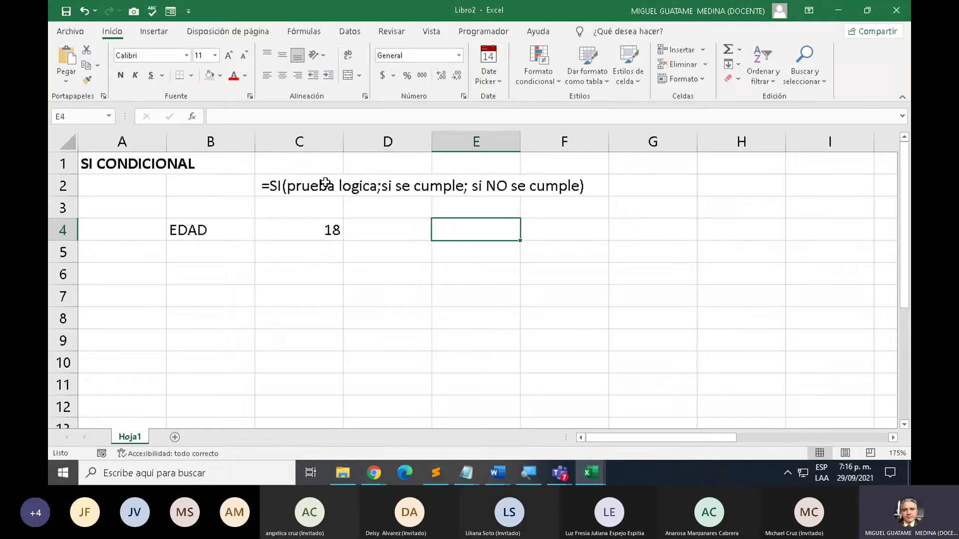
key("Left")
key("Left")
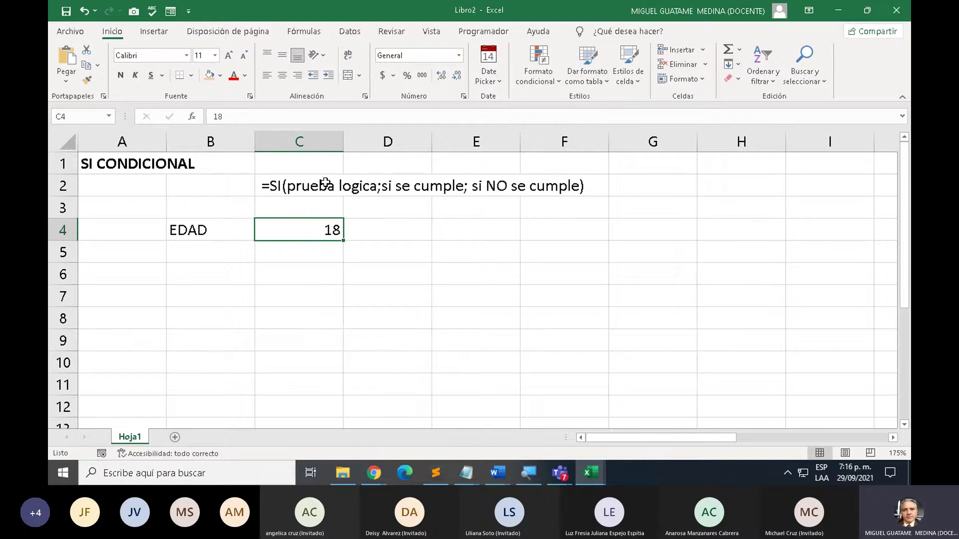
key("Right")
key("Right")
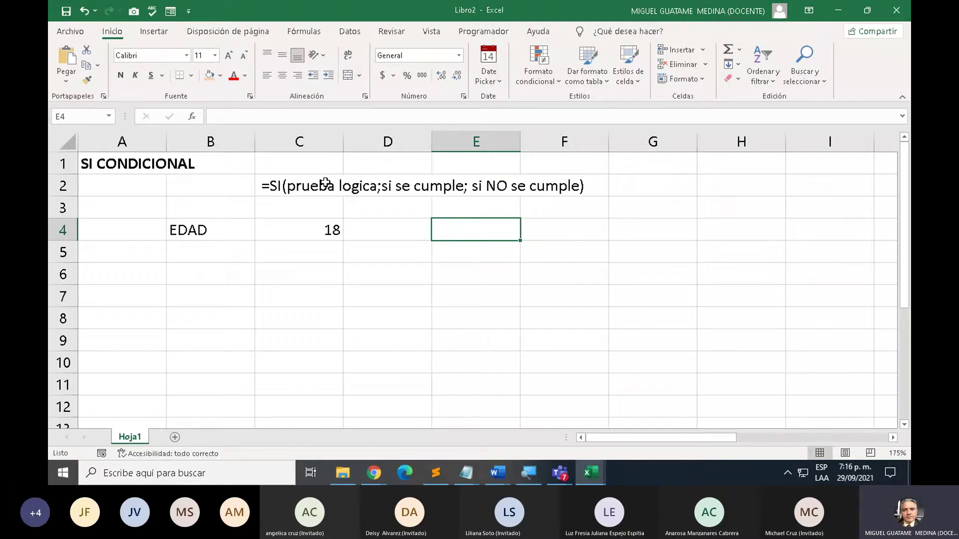
Type =SI(C4>=18;"Mayor de Edad";"Menor de Edad") into E4, picking C4 as the test cell
type("=s")
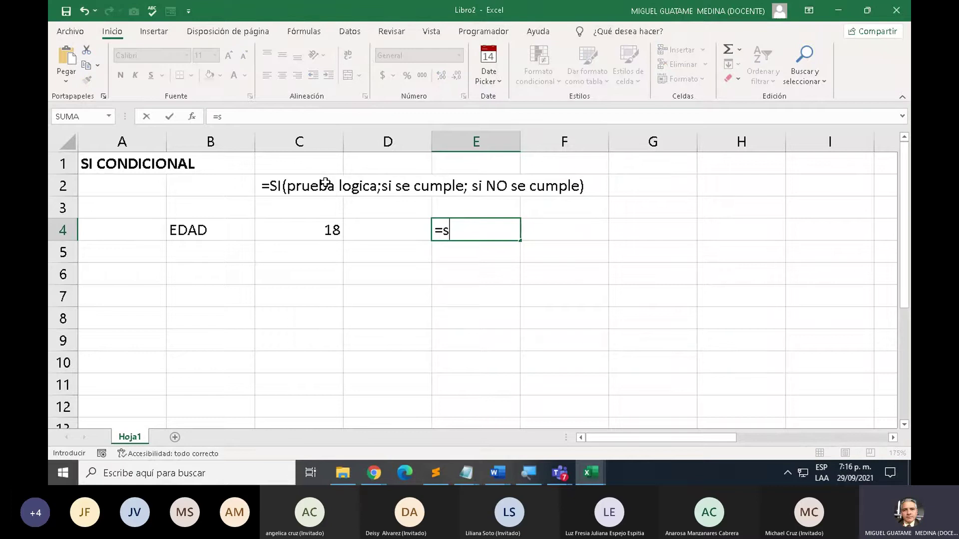
type("i")
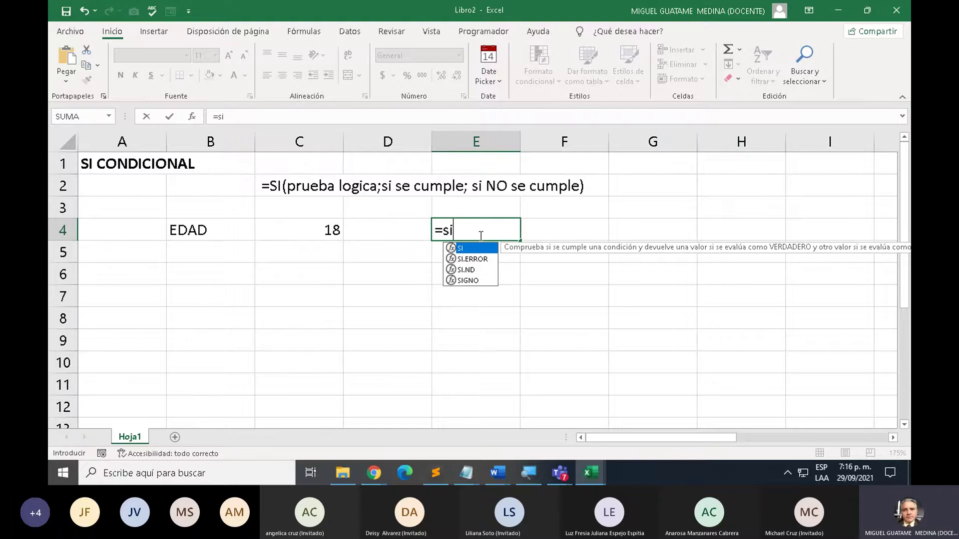
key("Tab")
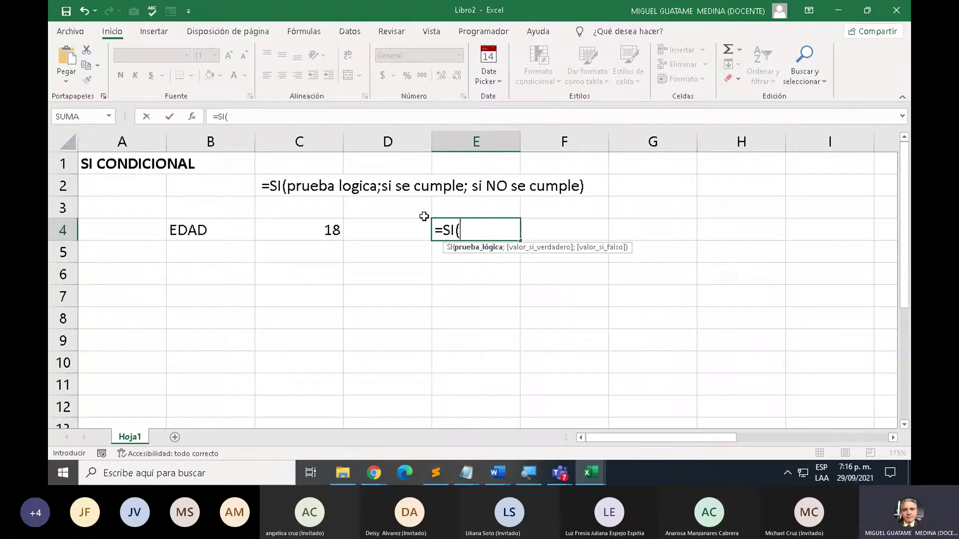
left_click(304, 231)
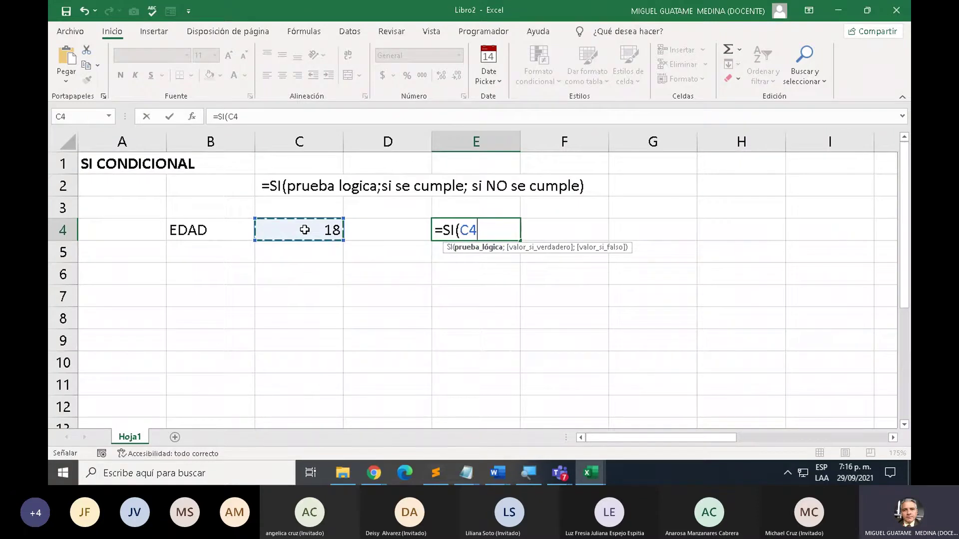
type(">")
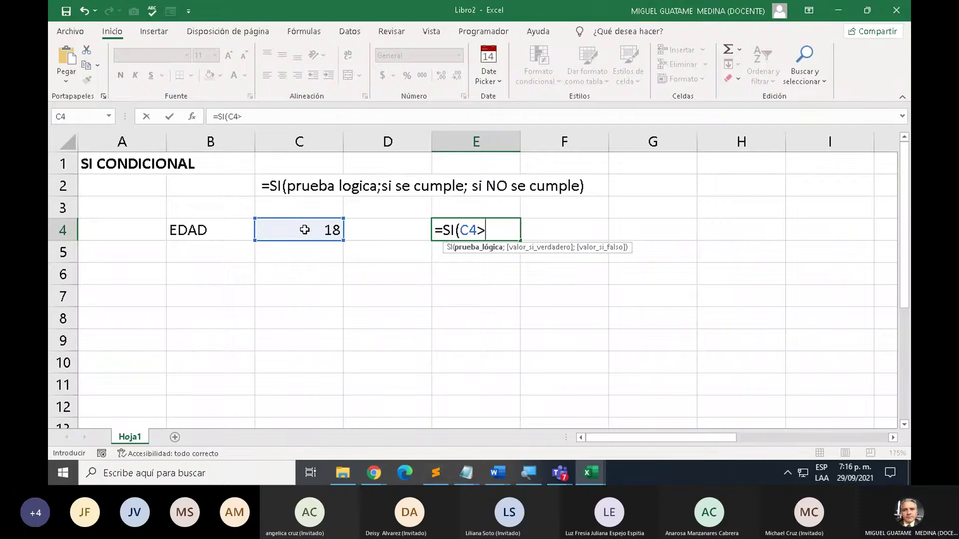
type("=1")
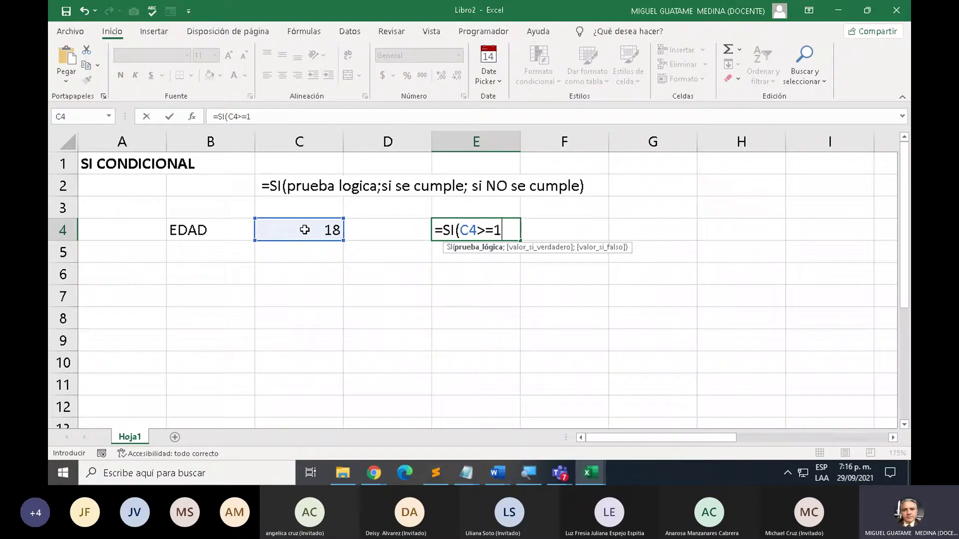
type("8;")
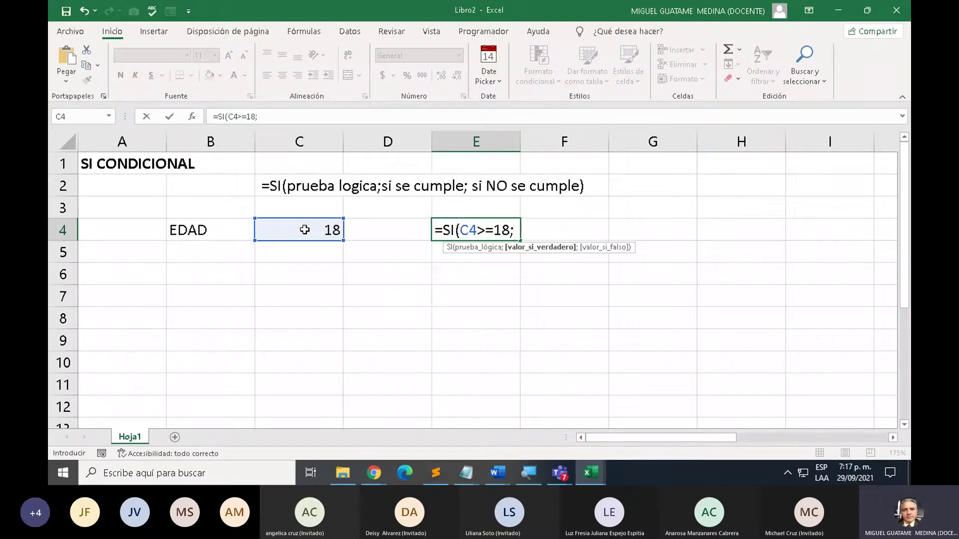
type("\"")
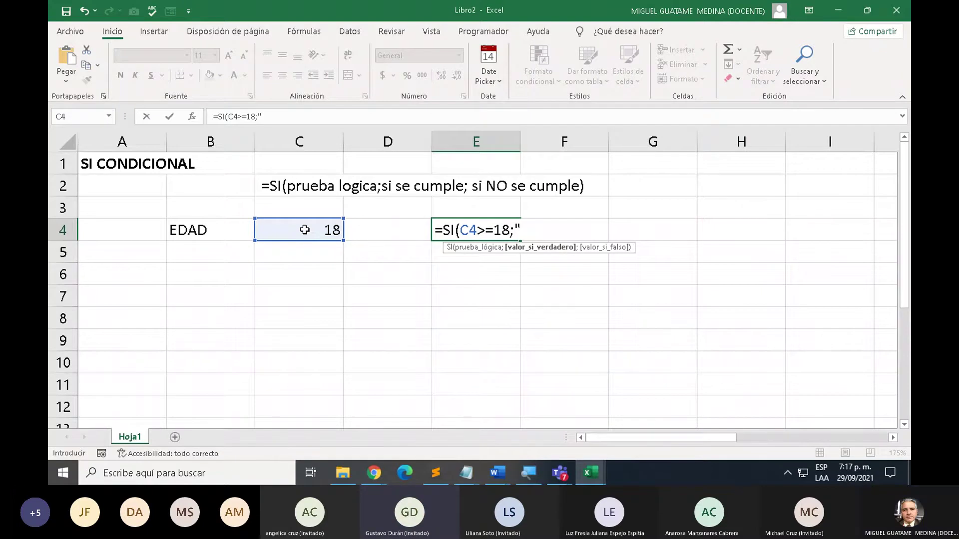
type("M")
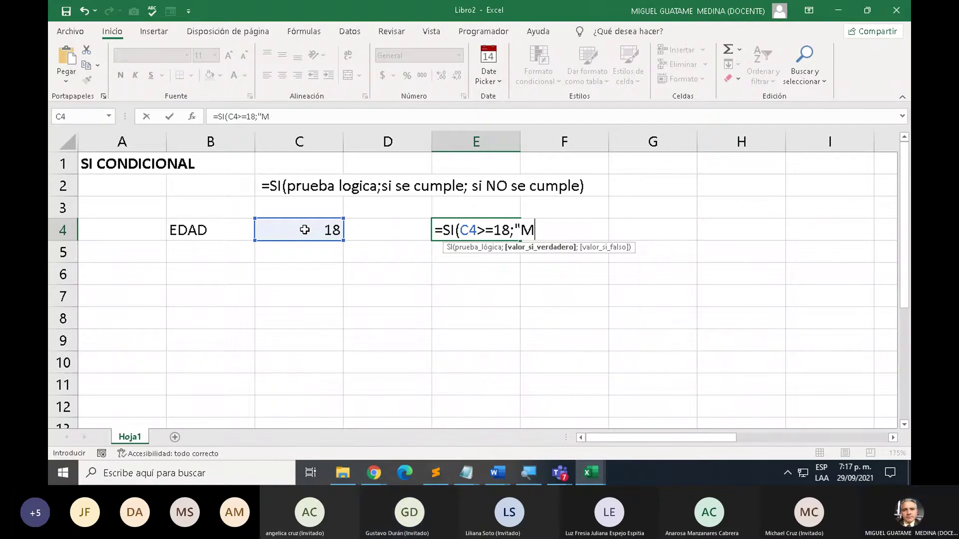
type("ayor")
type(" de Edad")
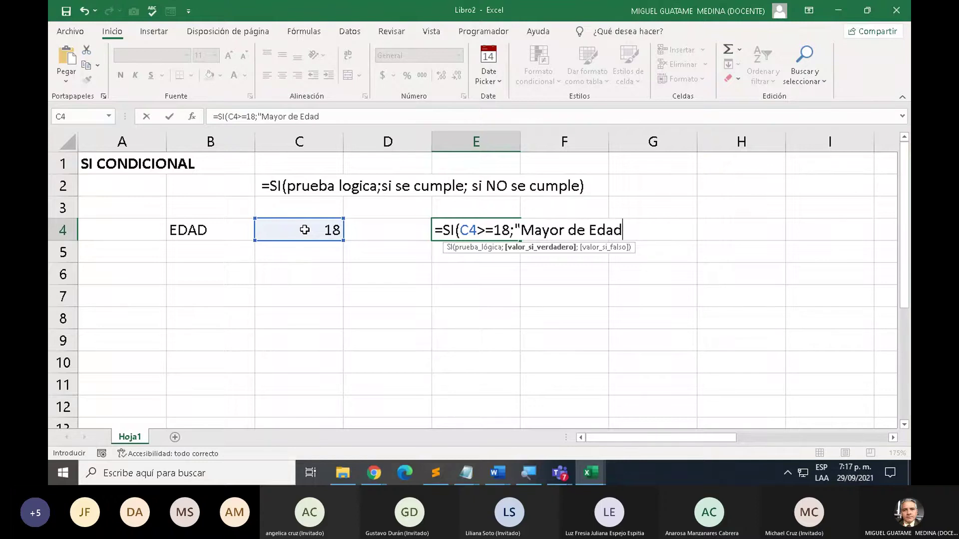
type("\"")
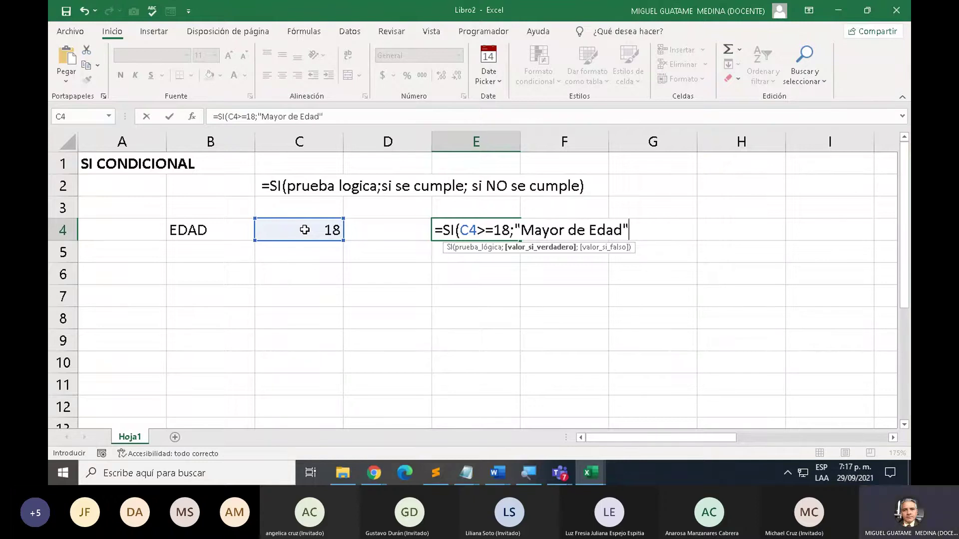
type(";")
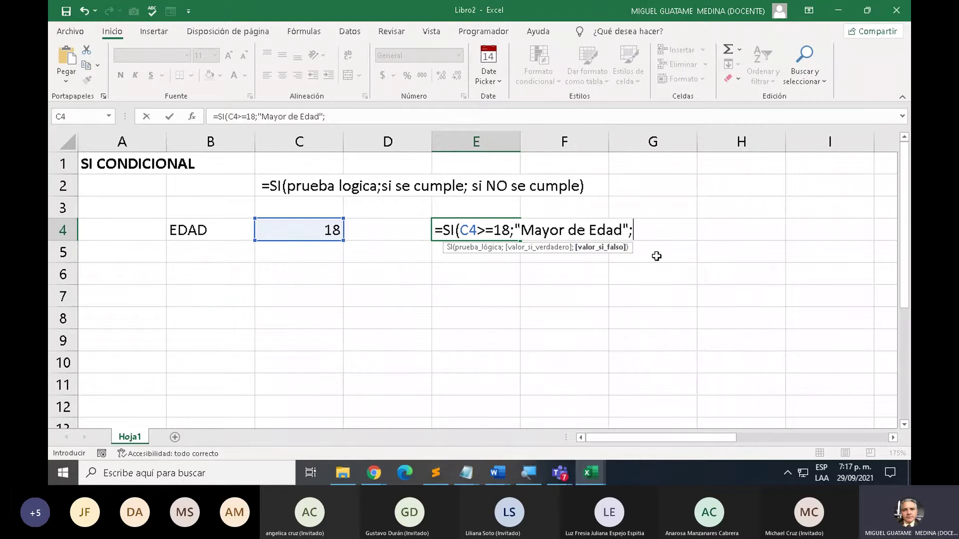
type("\"")
type("Menor de ")
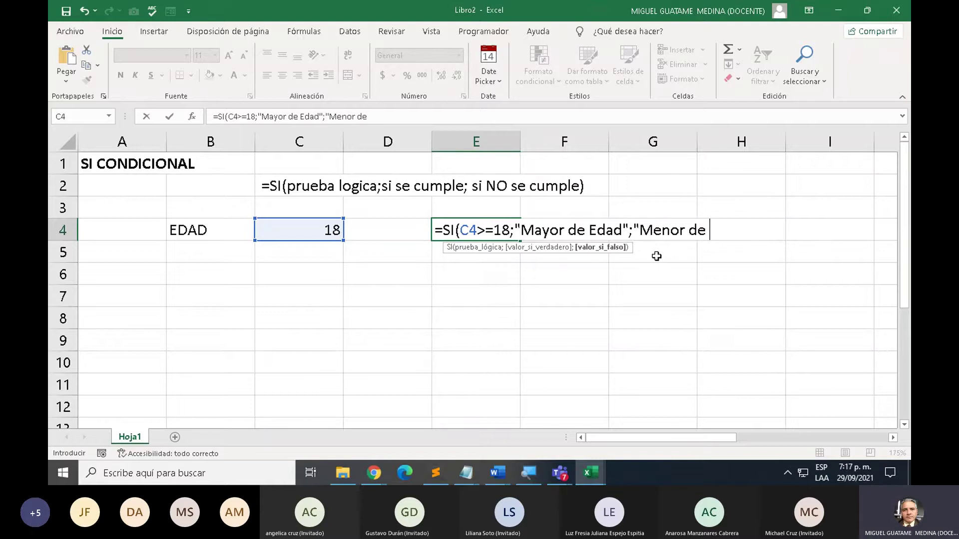
type("Edad")
type("\"")
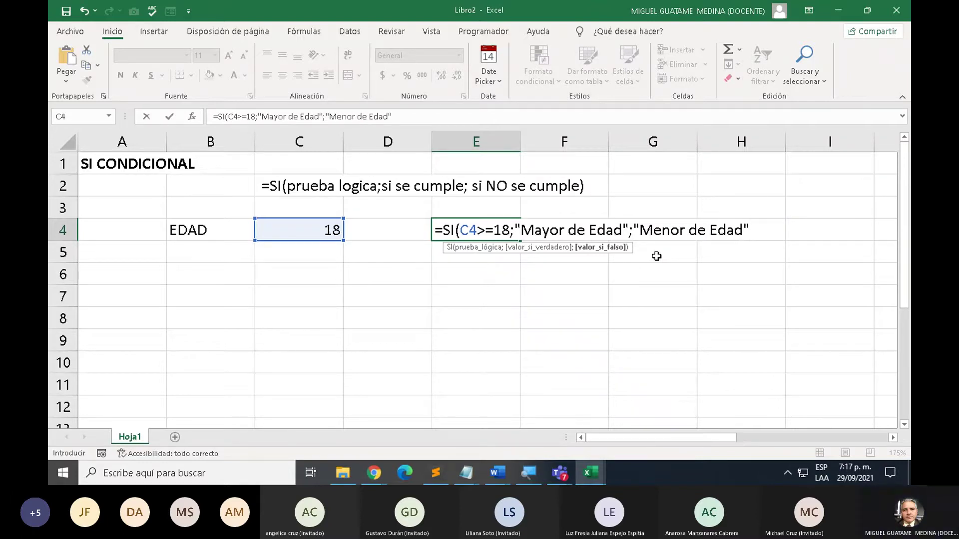
type(")")
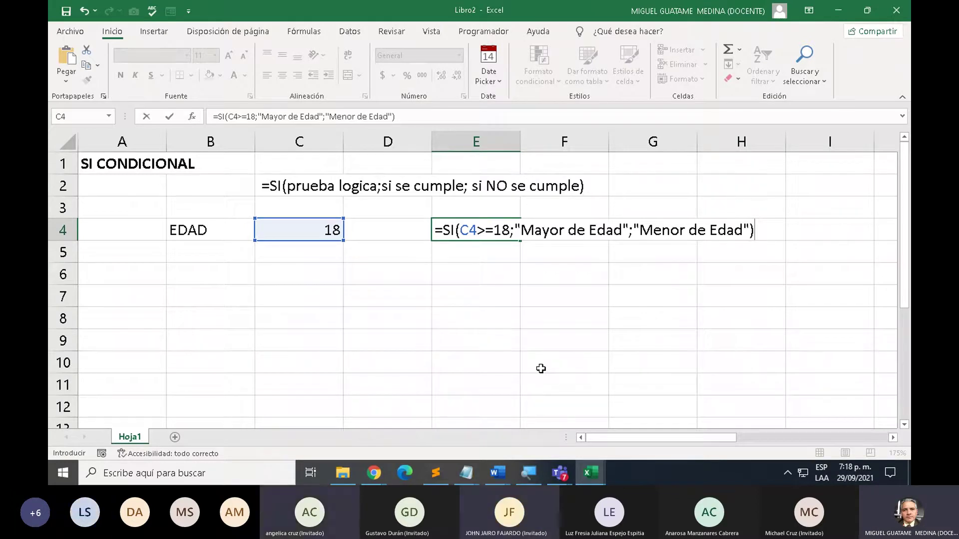
Commit the E4 formula and test it with ages 15 and 21 in C4
key("Return")
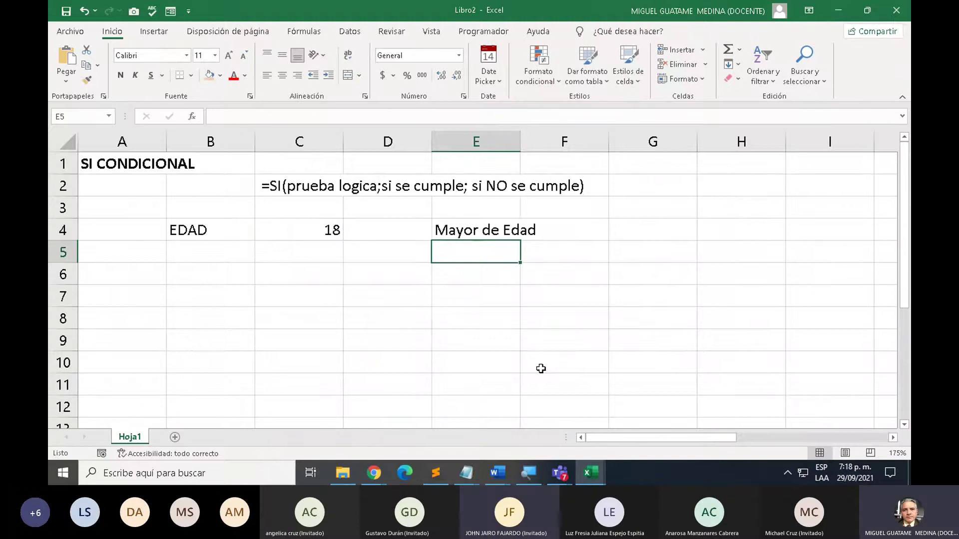
key("Up")
key("Left")
key("Left")
key("Left")
key("Right")
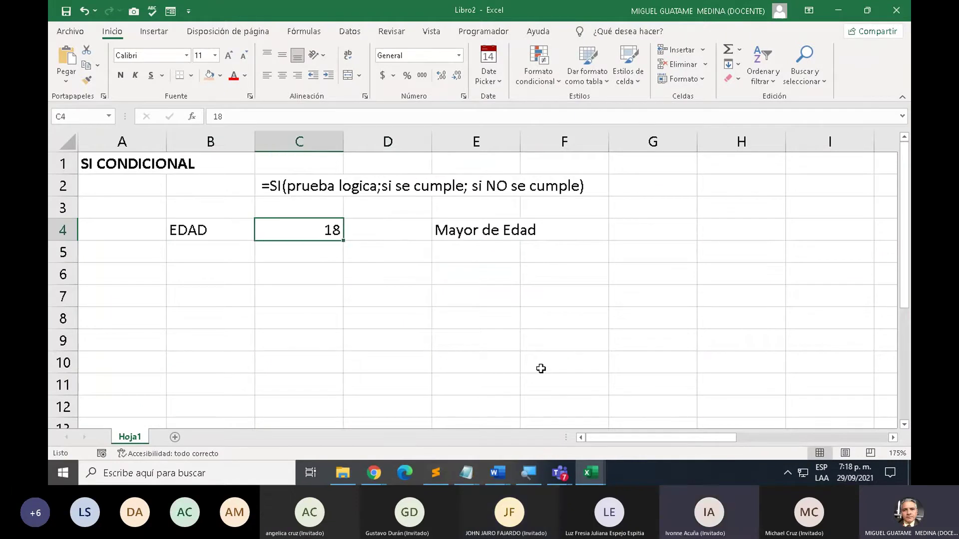
type("15")
key("Return")
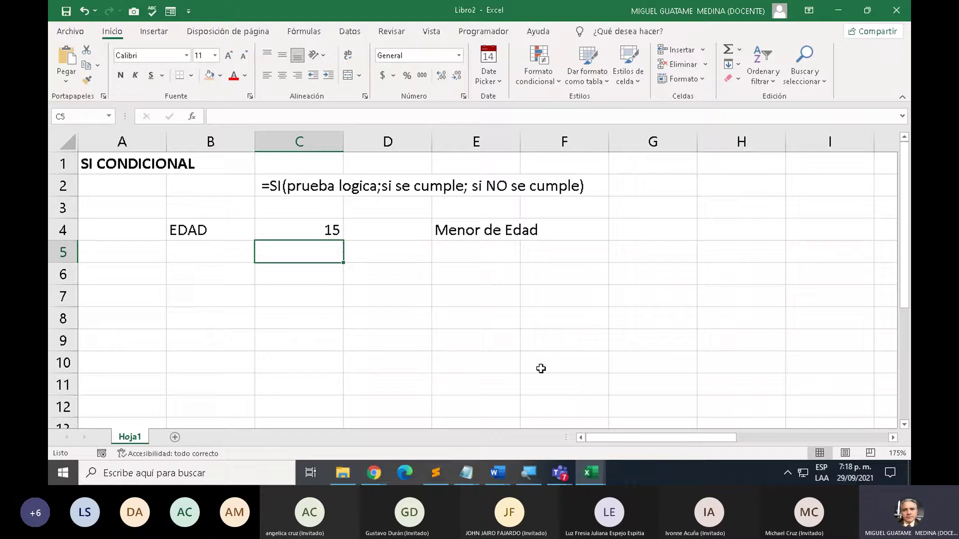
key("Up")
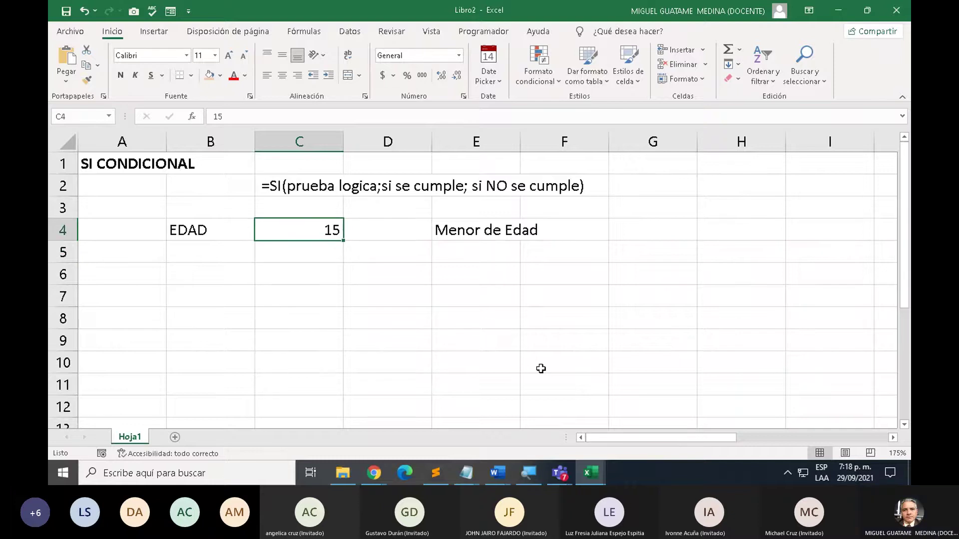
type("21")
key("Return")
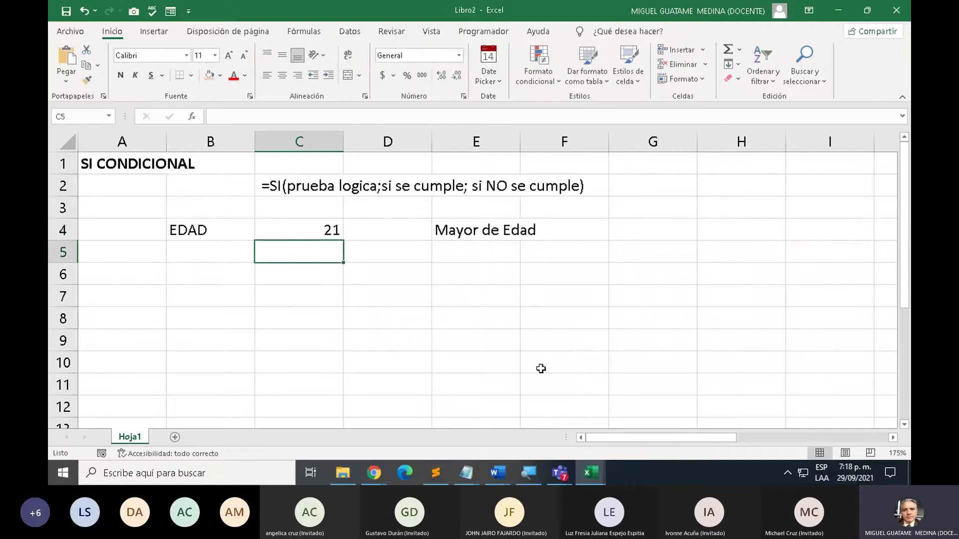
Enter 17,99999999 as the age in C4 and review the E4 formula
key("Up")
type("1")
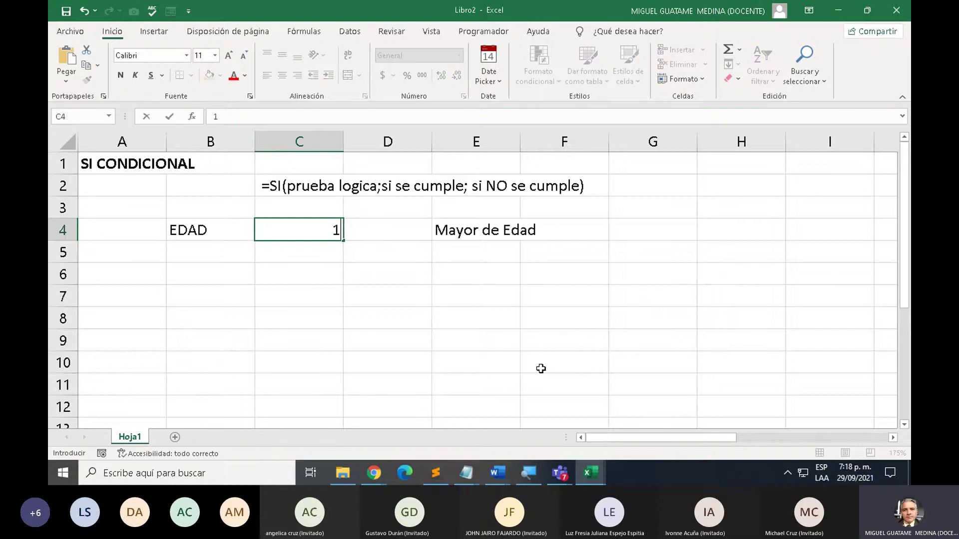
type("7,99999")
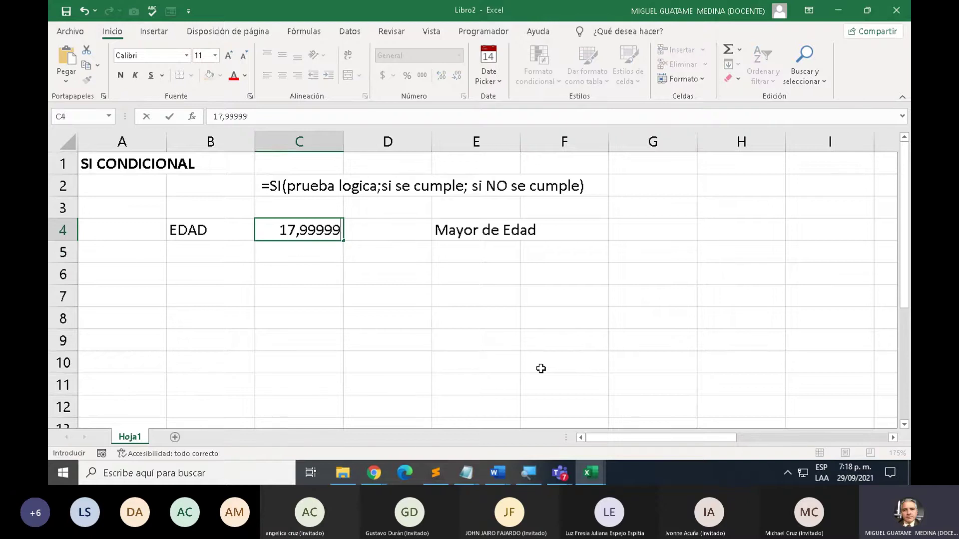
type("999")
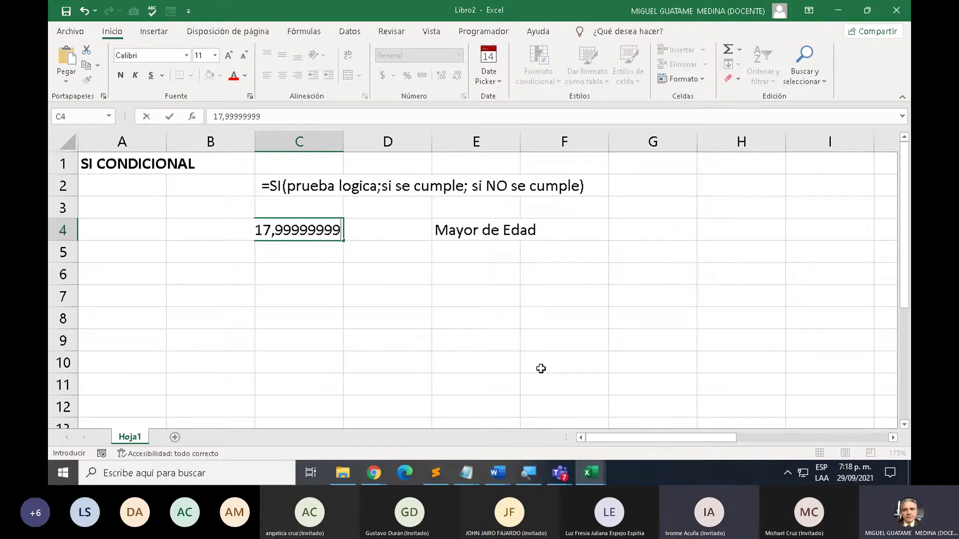
key("ctrl+Return")
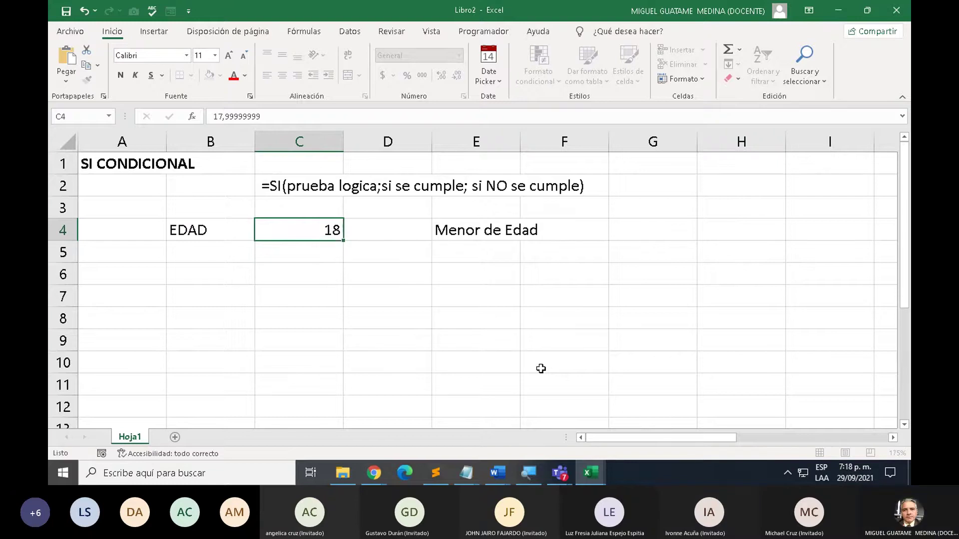
key("Return")
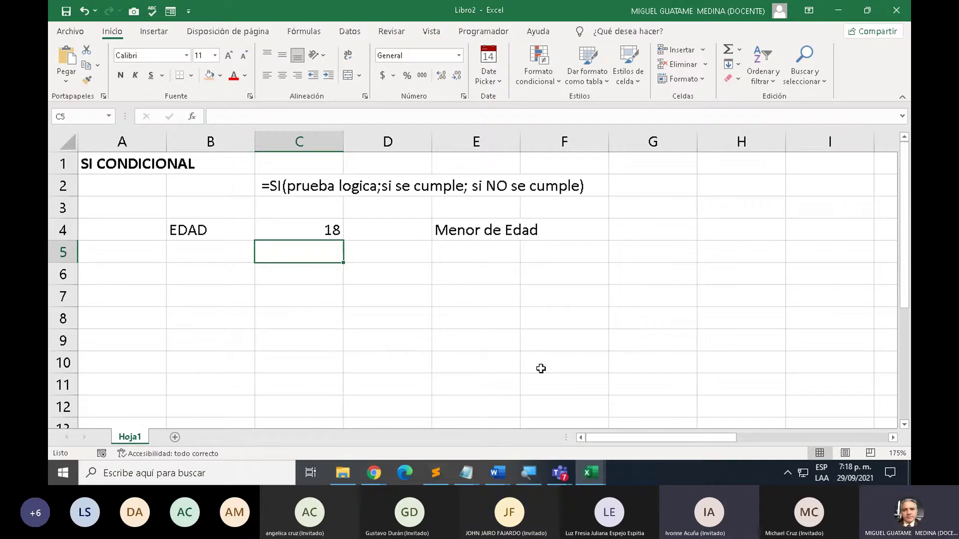
key("Up")
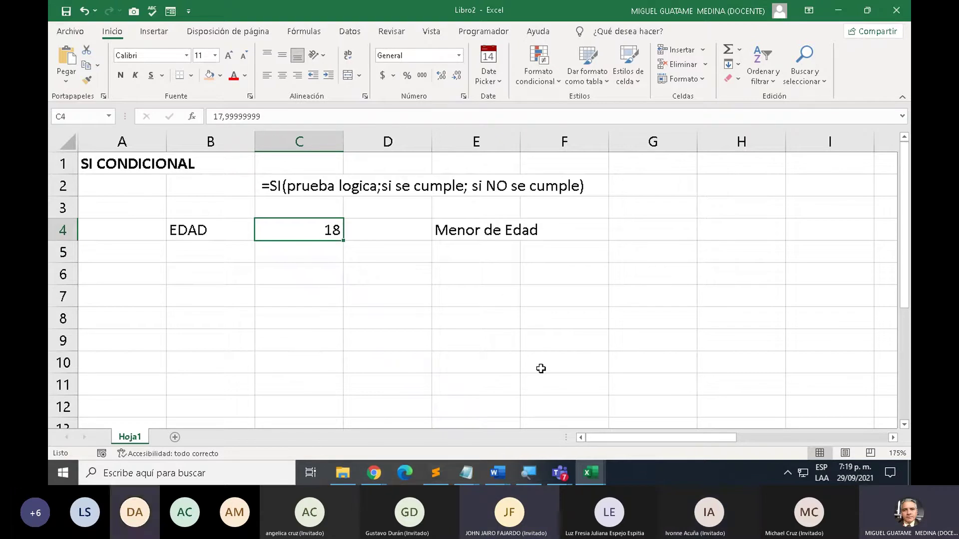
key("Right")
key("Right")
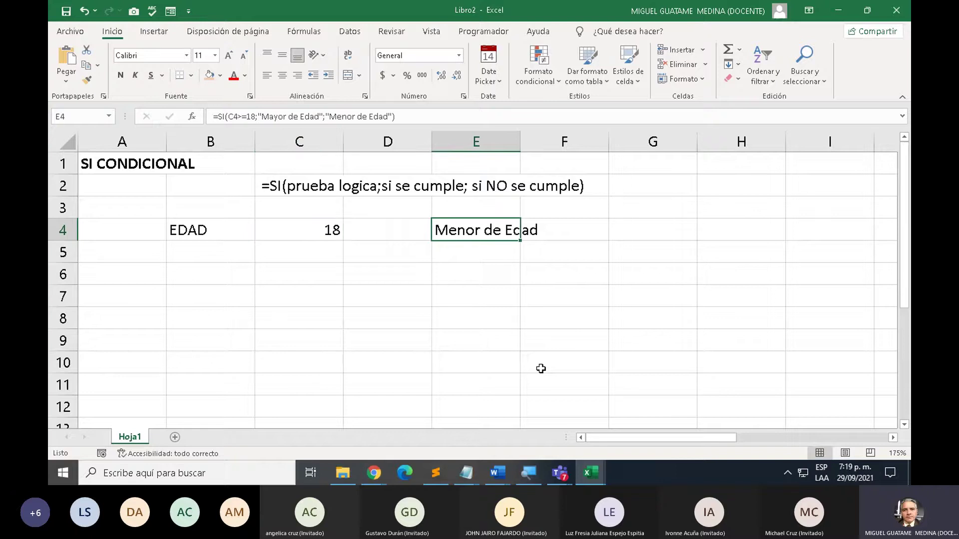
key("F2")
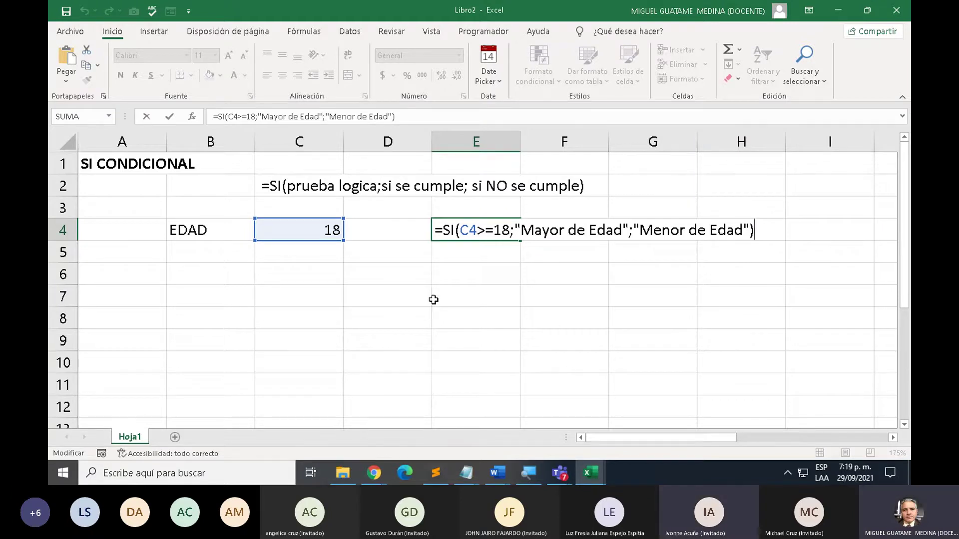
left_click(309, 226)
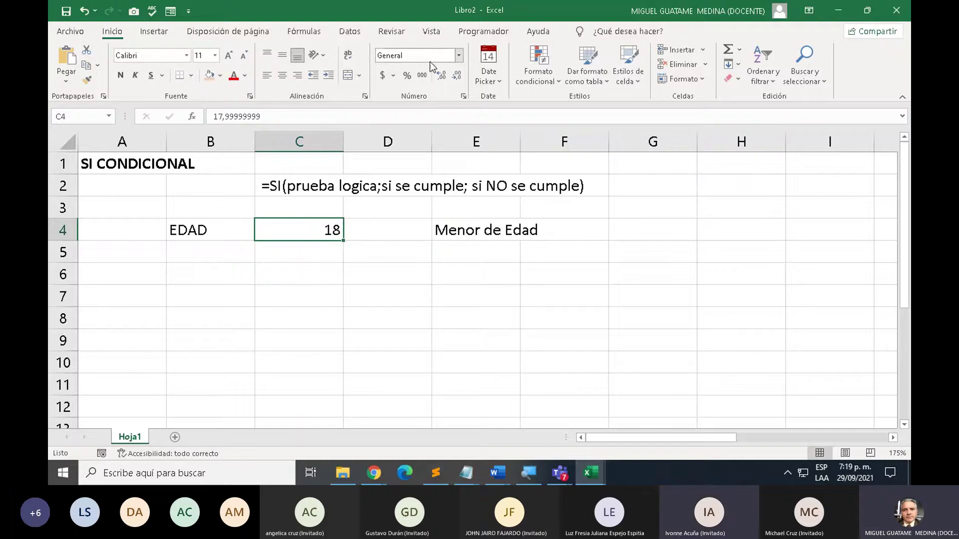
Give C4 Número format, reduce its decimals and change the age to 17,99
left_click(441, 75)
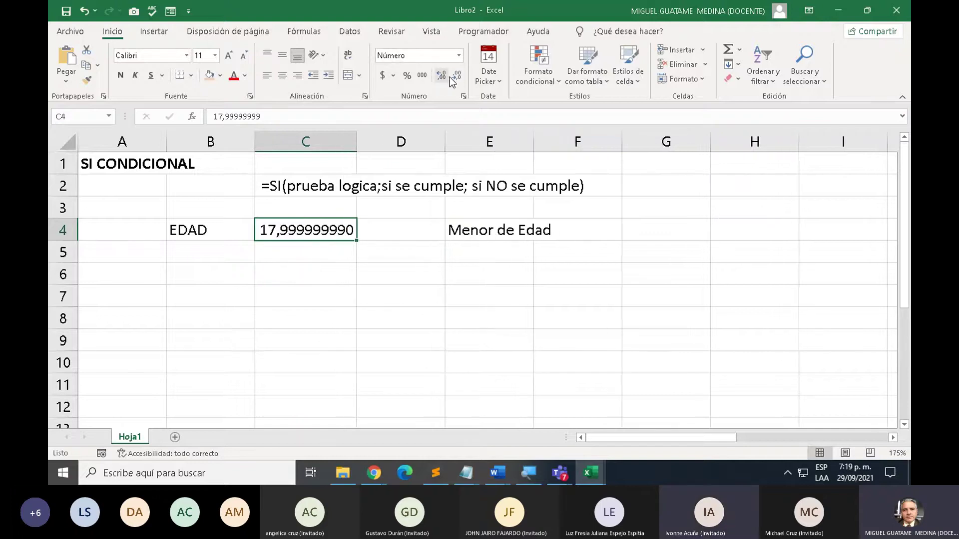
double_click(456, 76)
double_click(455, 76)
double_click(456, 77)
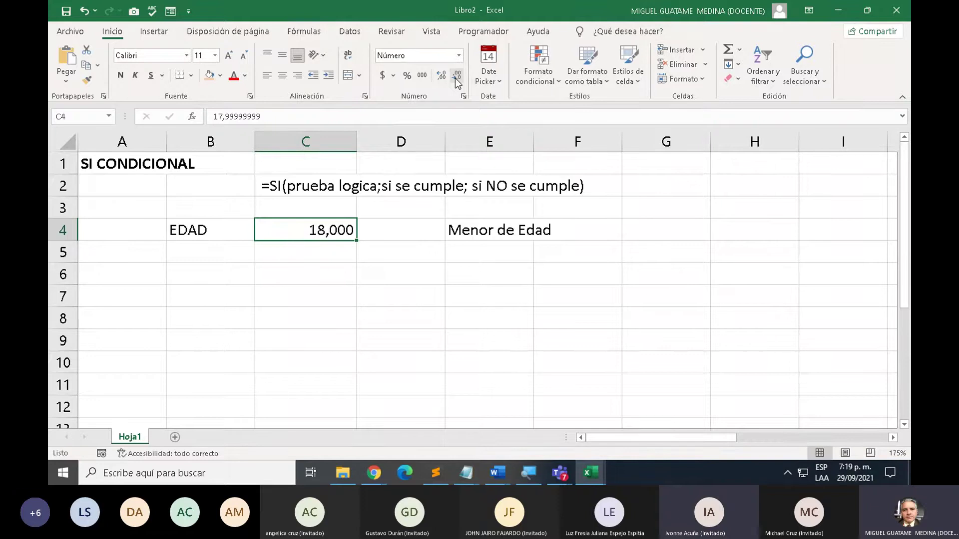
left_click(455, 77)
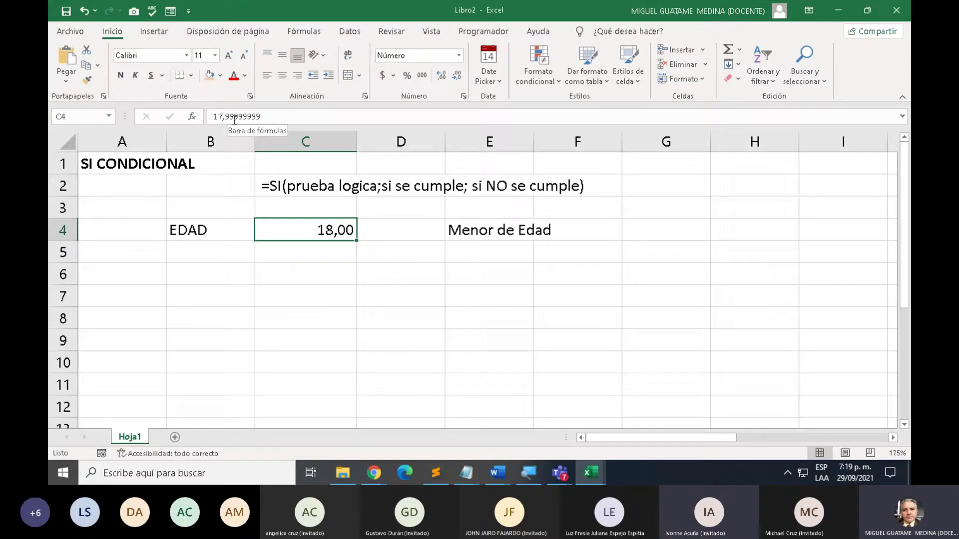
left_click(368, 114)
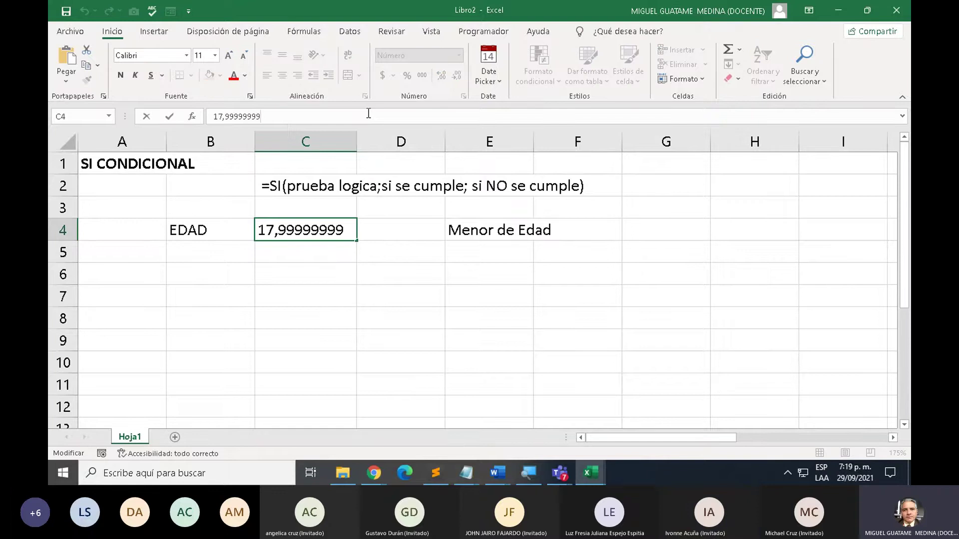
key("BackSpace")
key("BackSpace")
key("BackSpace")
key("BackSpace")
key("BackSpace")
key("BackSpace")
key("Return")
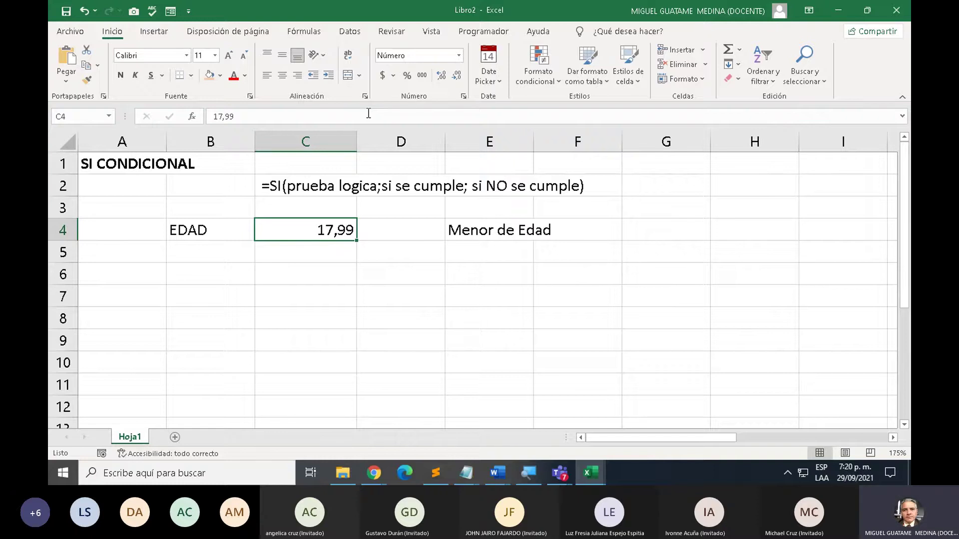
Replace the age in C4 with 17 and reduce its displayed decimals
key("Right")
key("Left")
type("17")
key("Return")
key("Up")
key("Right")
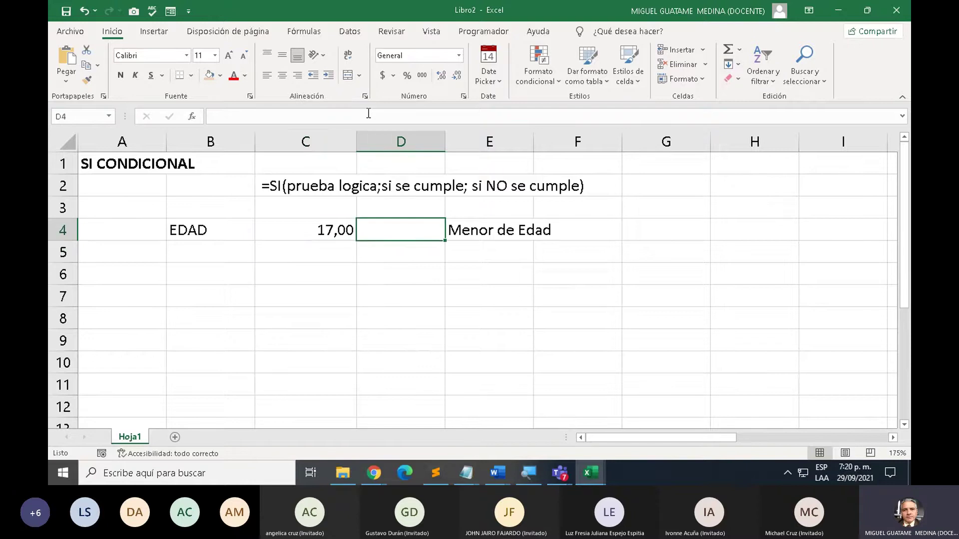
key("Left")
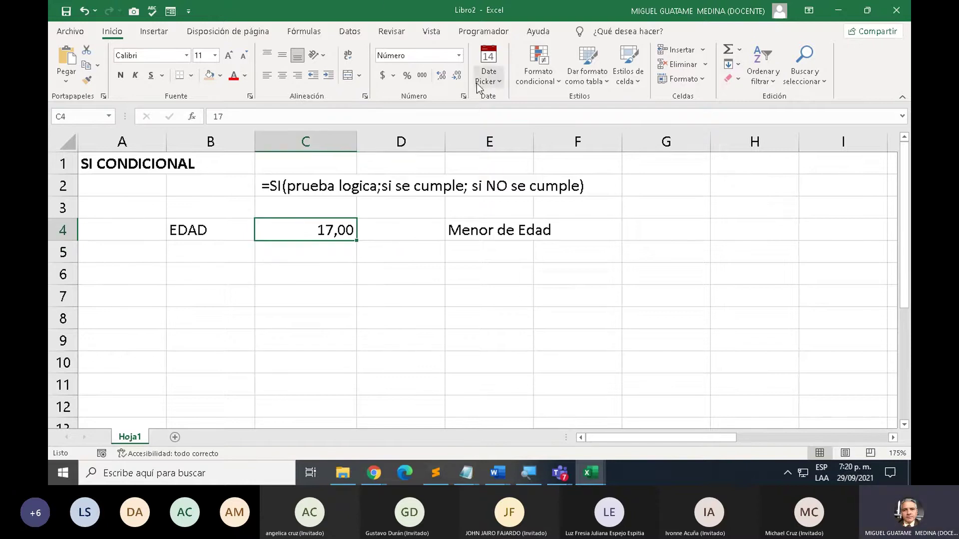
left_click(458, 77)
left_click(461, 78)
Type the condition 'si la edad es menor de cero' into H4
left_click_drag(652, 232, 754, 230)
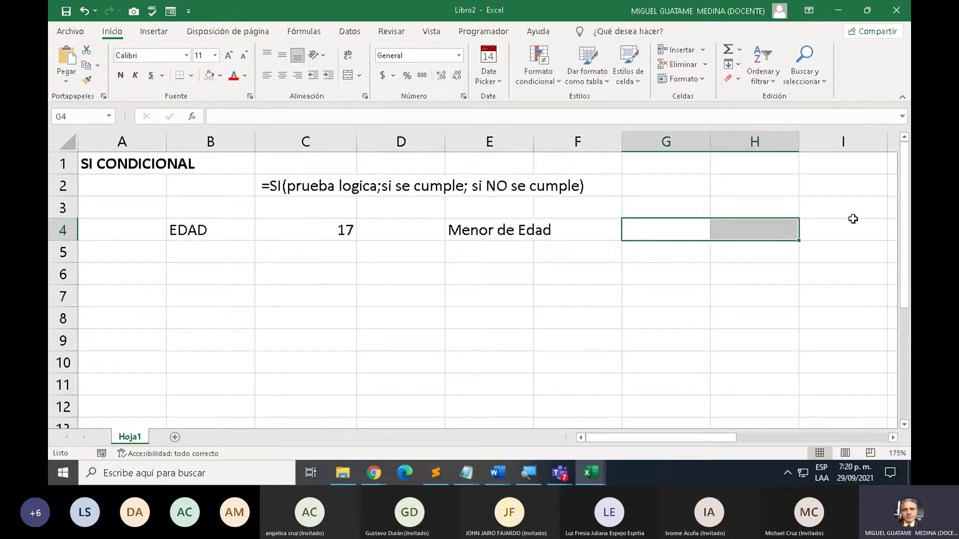
key("Right")
key("Right")
key("Right")
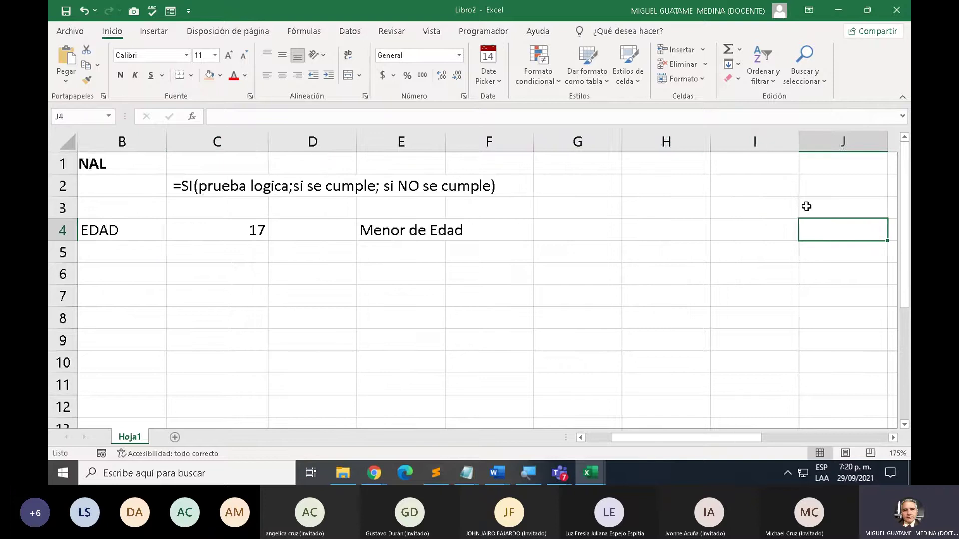
key("Right")
key("Left")
key("Left")
key("Left")
key("Left")
key("Right")
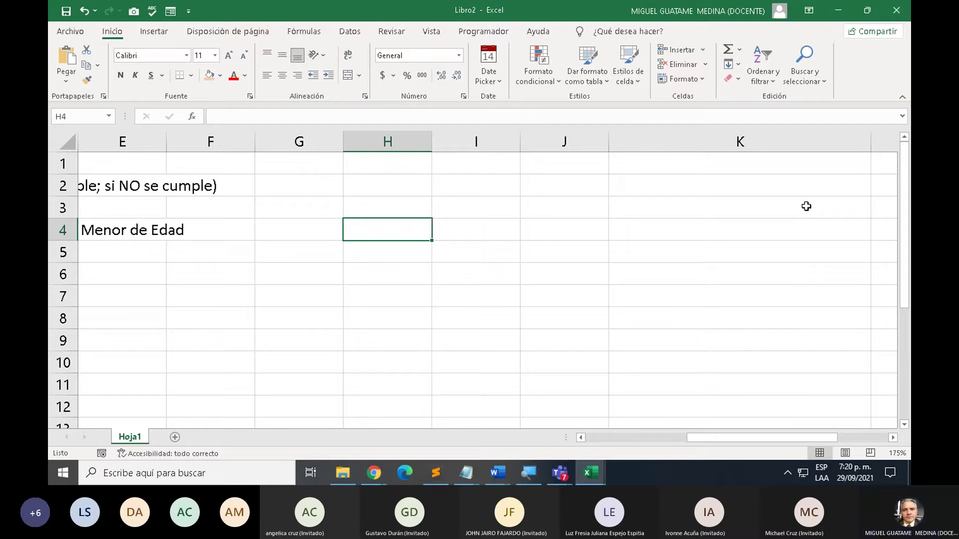
type("si la edad ")
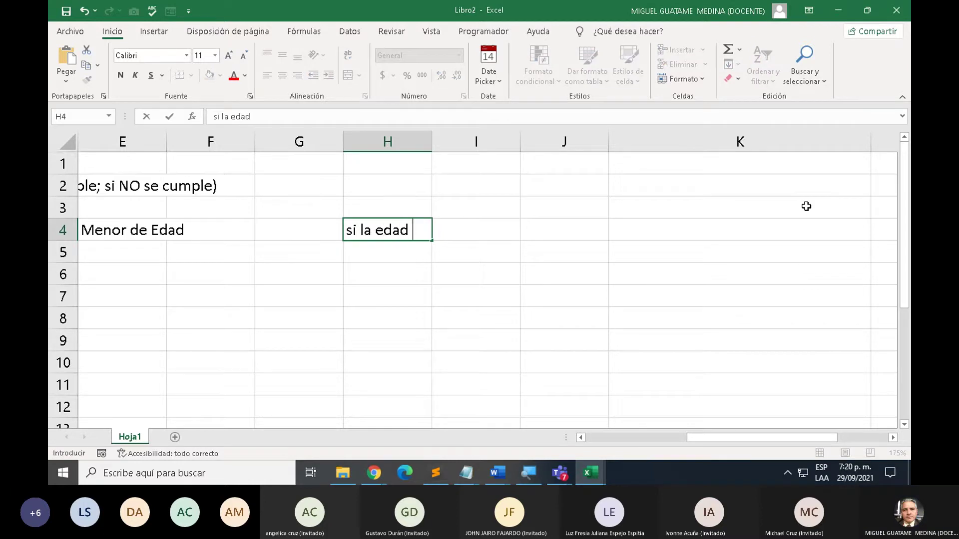
type("es me")
type("nor")
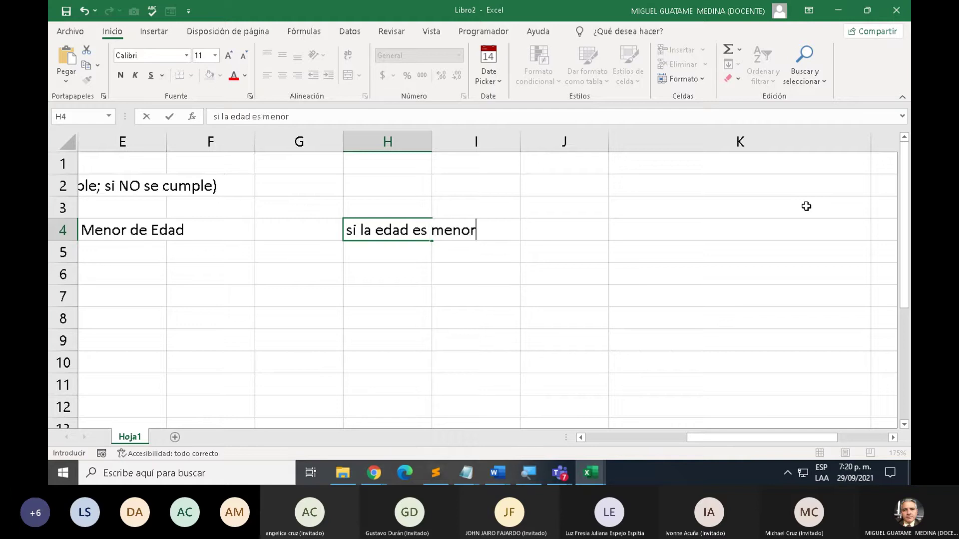
type(" d ecero")
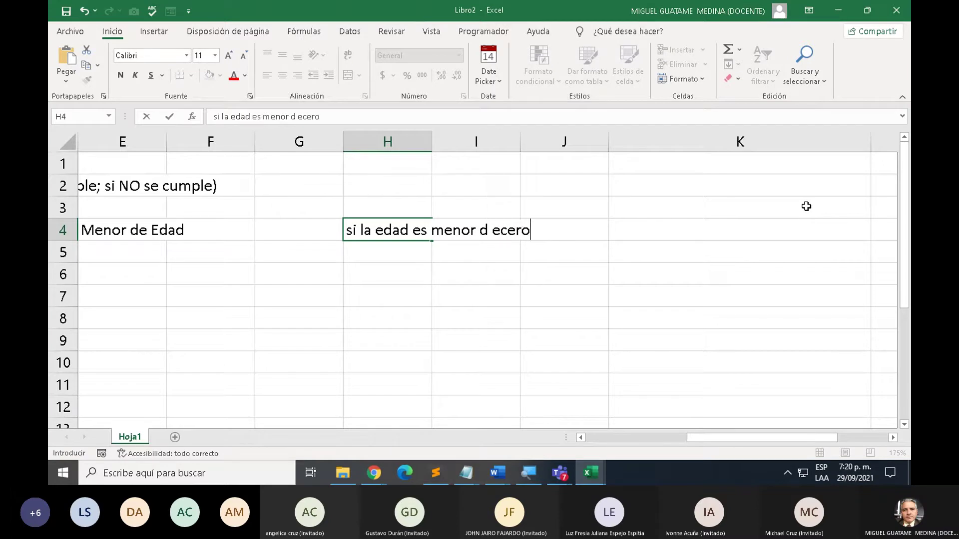
key("BackSpace")
key("BackSpace")
key("BackSpace")
key("BackSpace")
key("BackSpace")
type("e")
key("Tab")
key("Tab")
key("Tab")
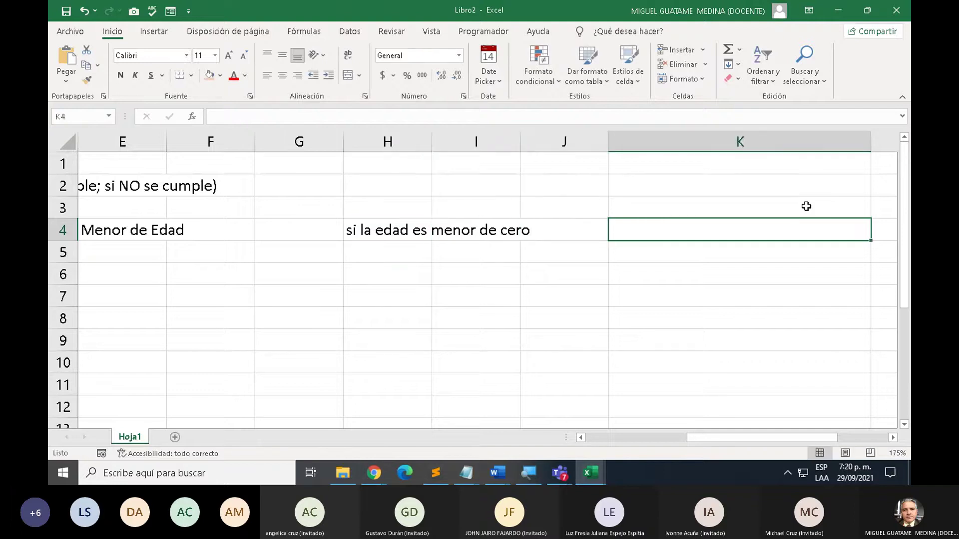
Enter the result EDAD ERRONEA in K4, then return to H5
key("Left")
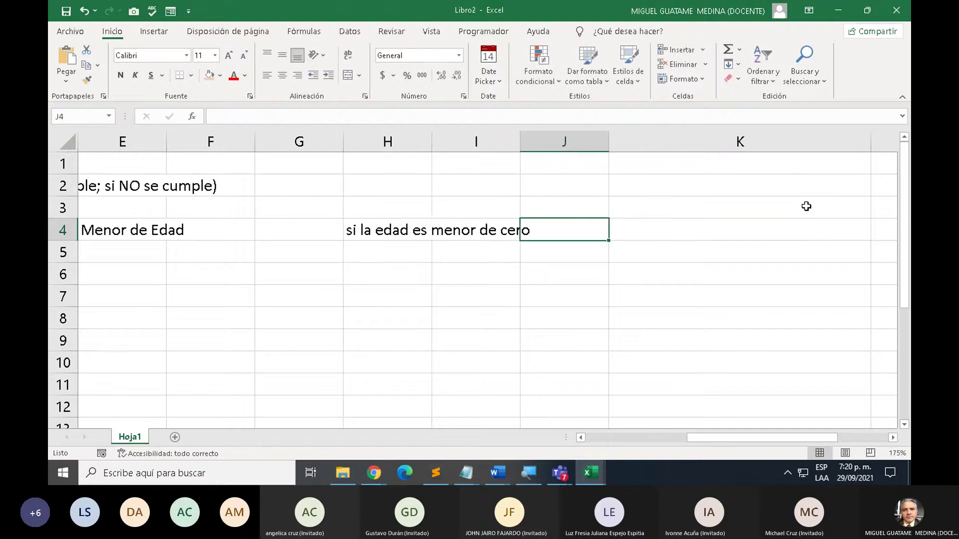
key("Right")
type("errer")
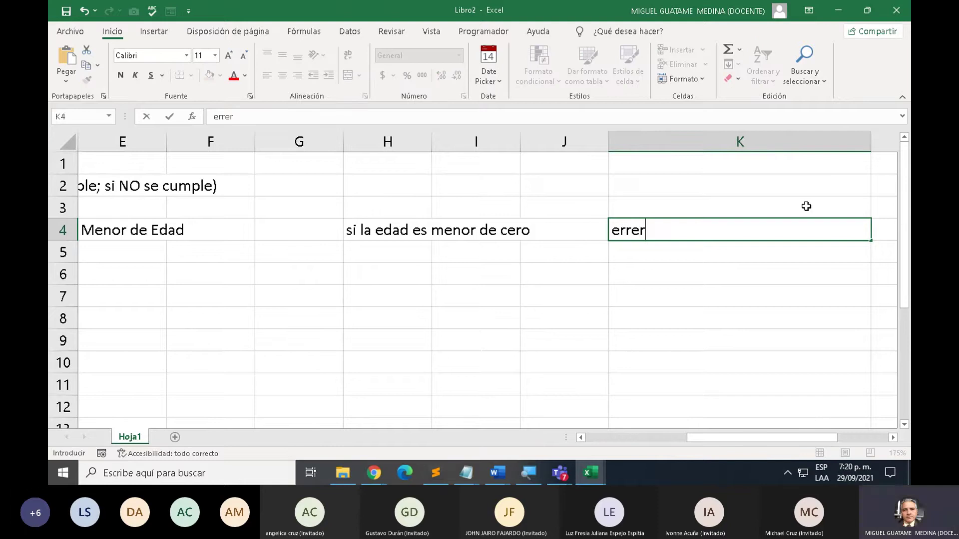
key("BackSpace")
key("BackSpace")
type("or")
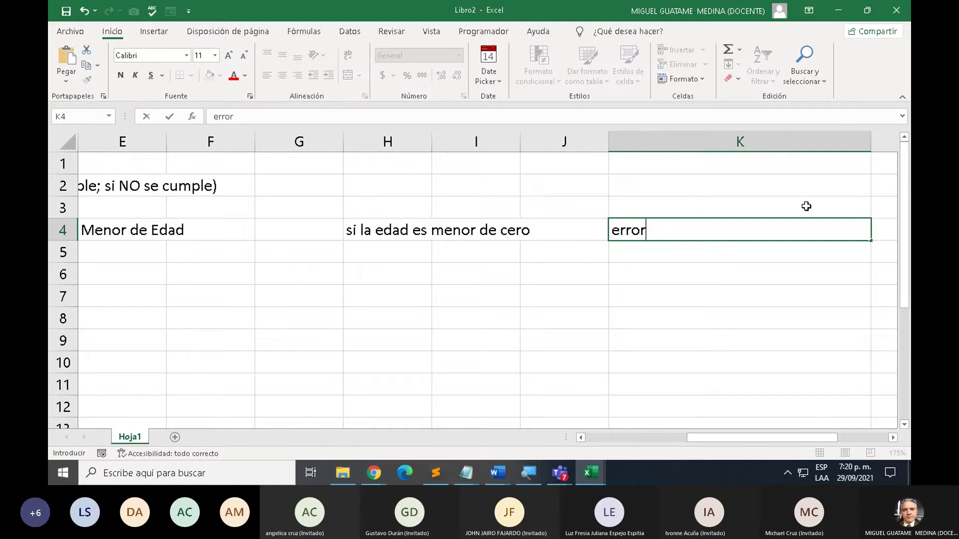
type(" de")
key("BackSpace")
key("BackSpace")
key("BackSpace")
key("BackSpace")
type("EDAD E")
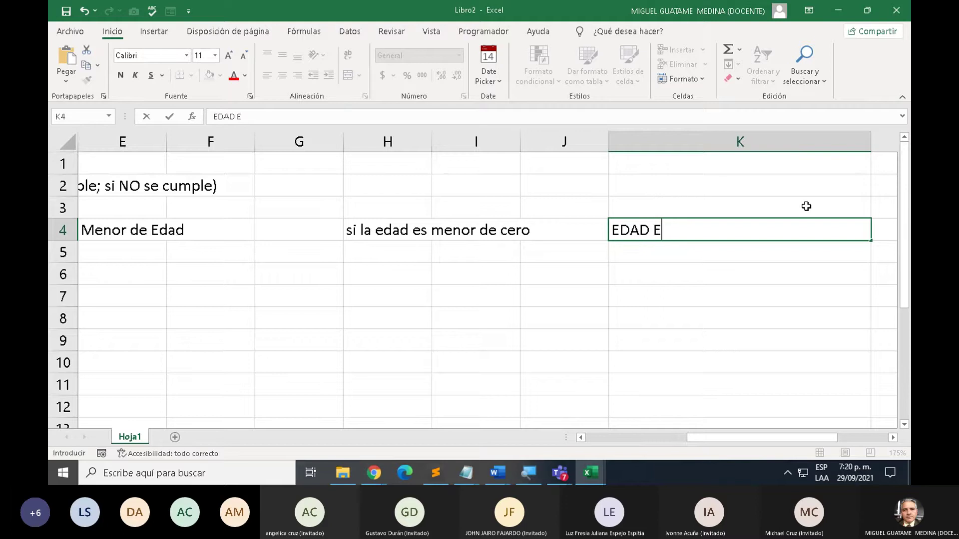
type("RRONEA")
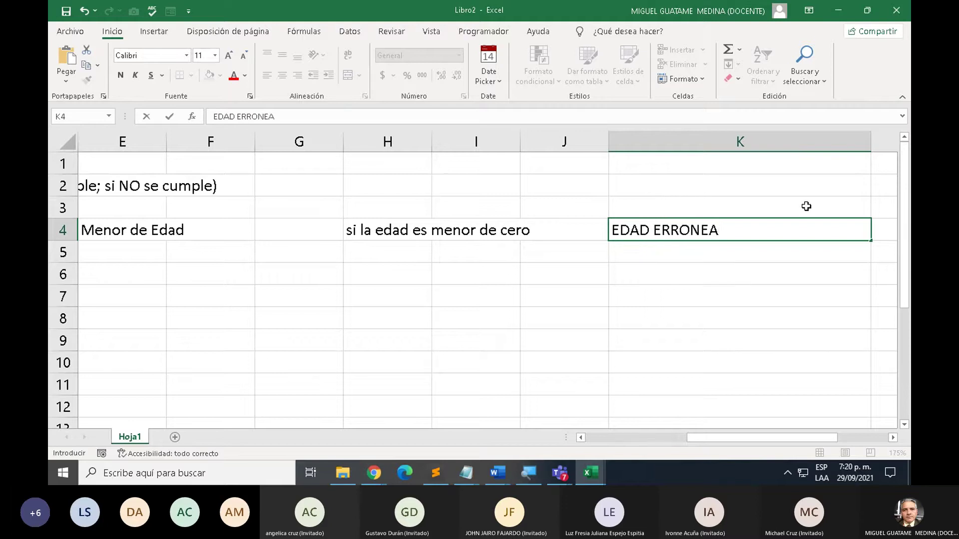
key("Return")
key("Left")
key("Left")
key("Left")
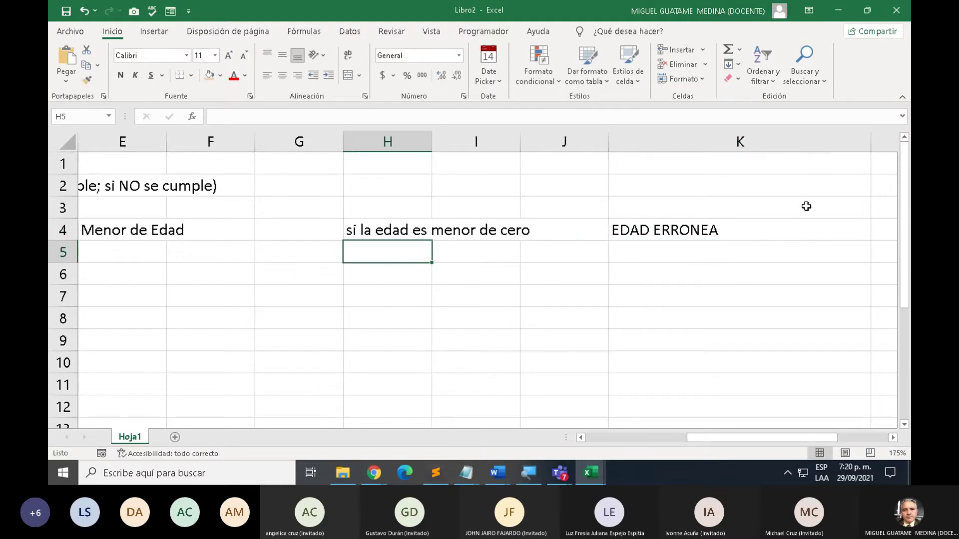
Enter 'si la edad es menor de 18' in H5 with the category NIÑO in K5
type("si la edad ")
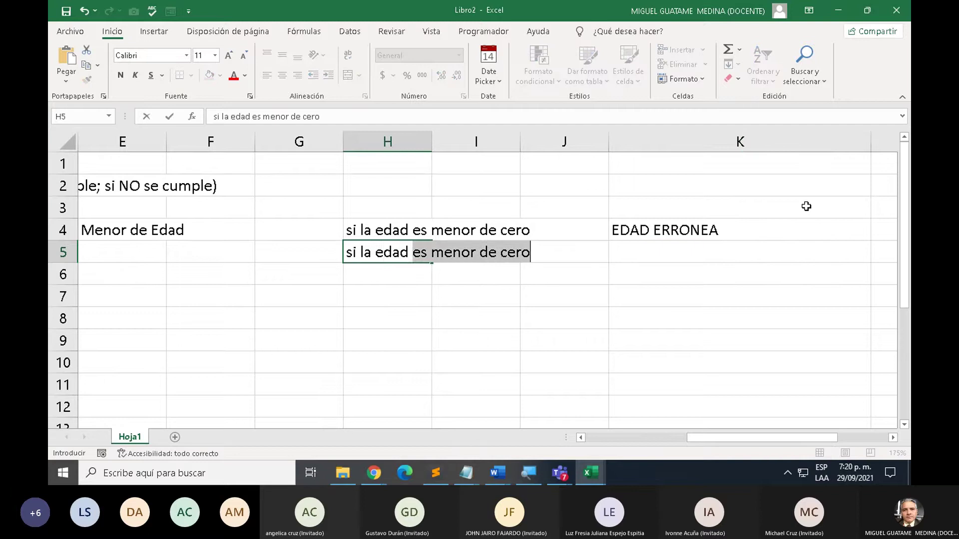
type("es men")
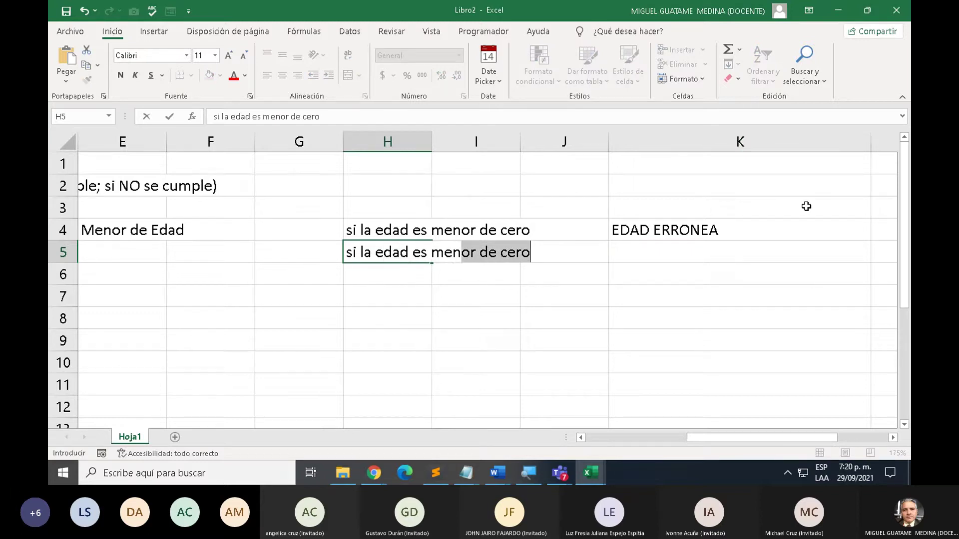
type("or ")
type(" de")
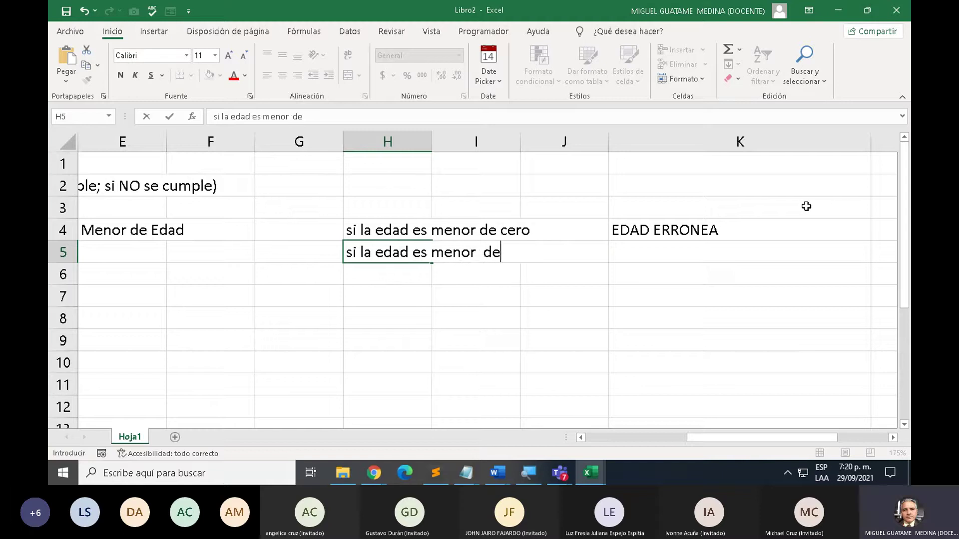
type(" 18")
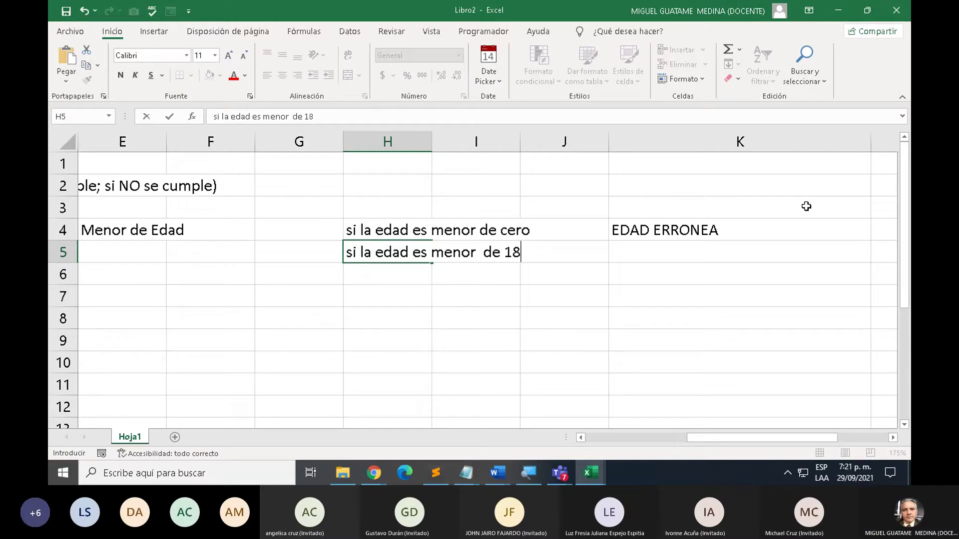
key("Tab")
key("Tab")
key("Tab")
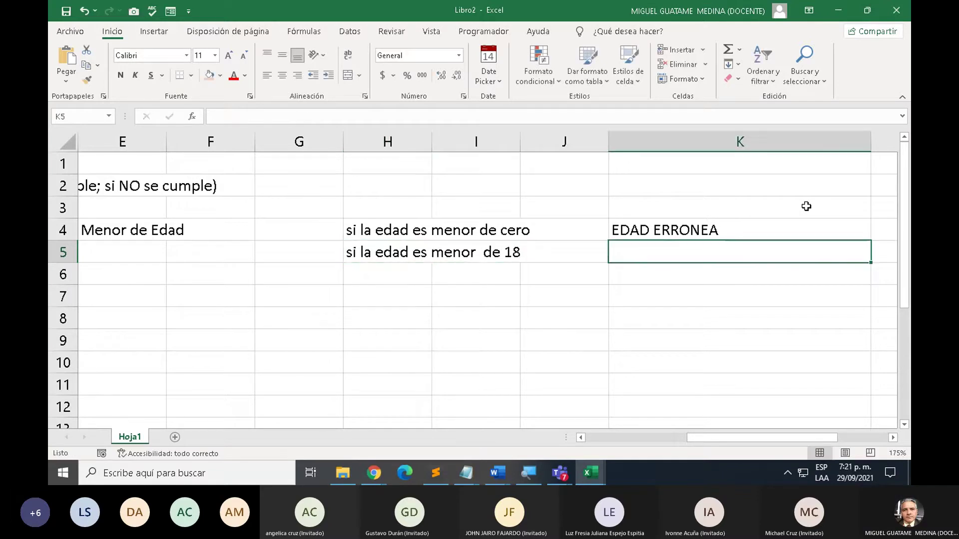
type("ni")
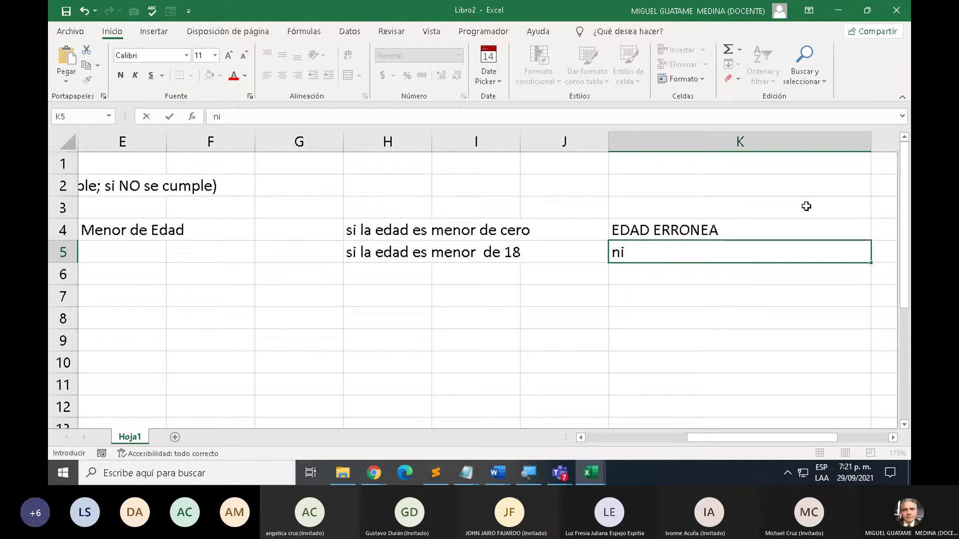
type("ño")
key("BackSpace")
key("BackSpace")
key("BackSpace")
key("BackSpace")
type("NIÑO")
key("Return")
Enter 'Si la edad es menor de 30' in H6 with the category JOVEN in K6
key("Left")
key("Left")
key("Left")
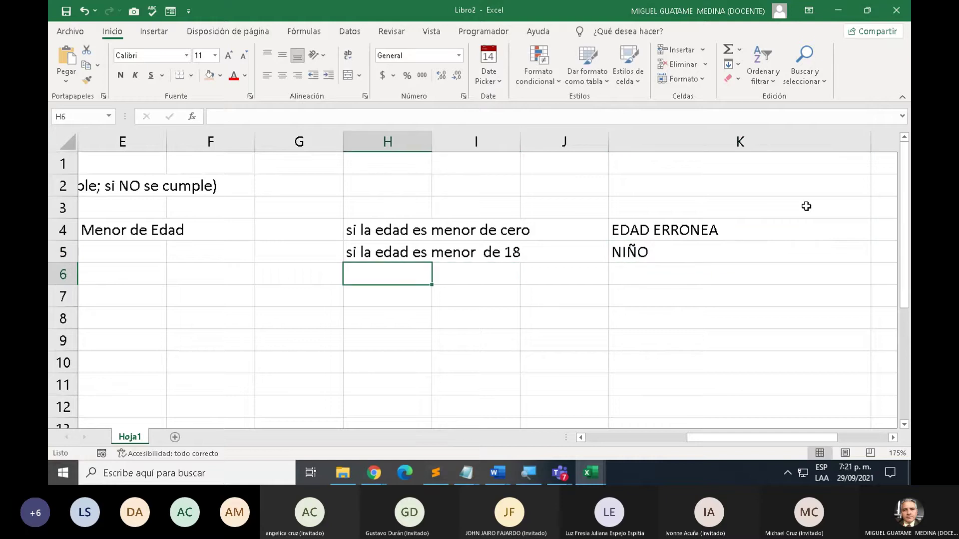
type("Si ")
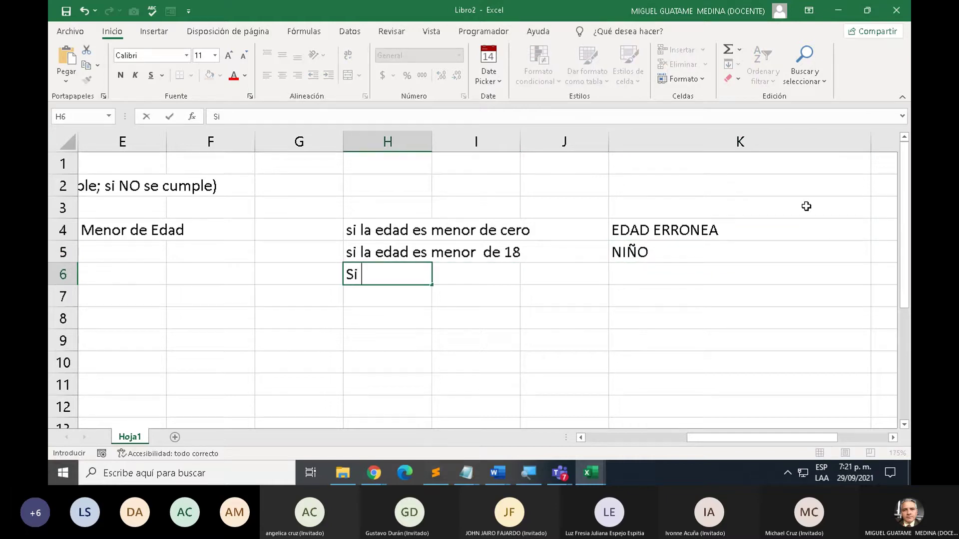
type("la edad ")
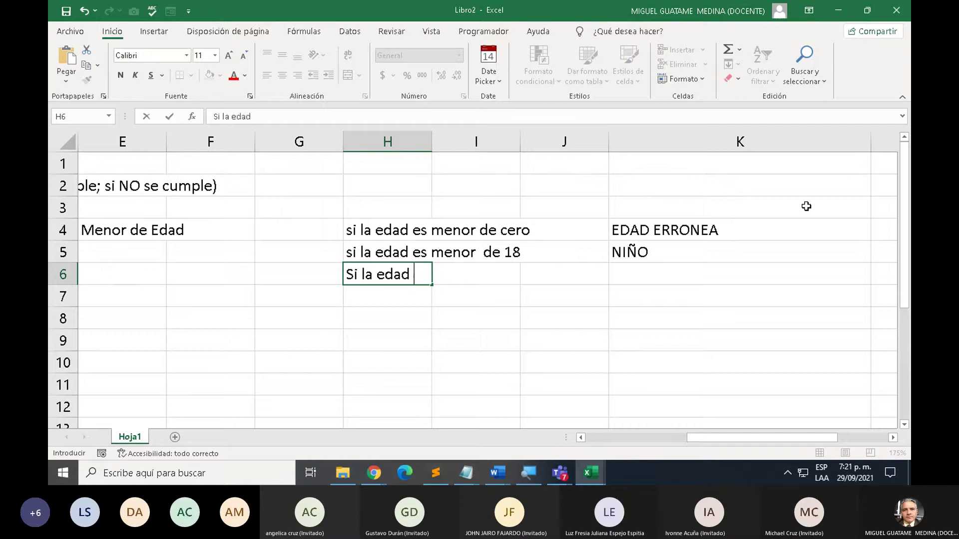
type("es menor de ")
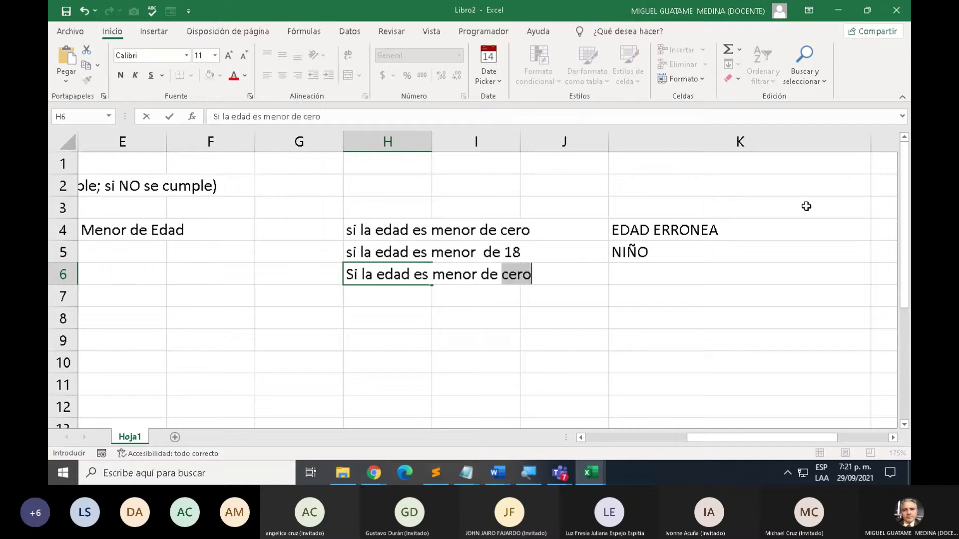
type("30")
key("Right")
key("Right")
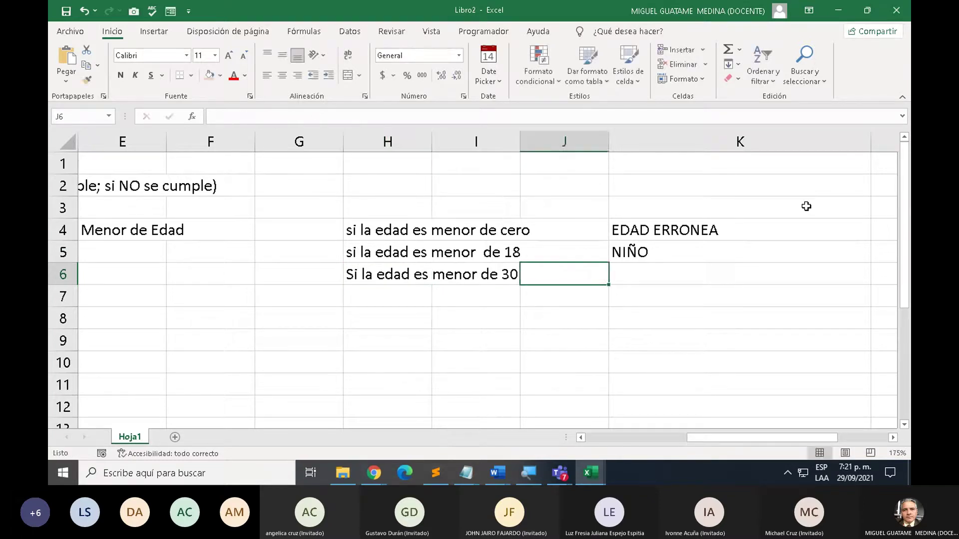
key("Right")
type("Jo")
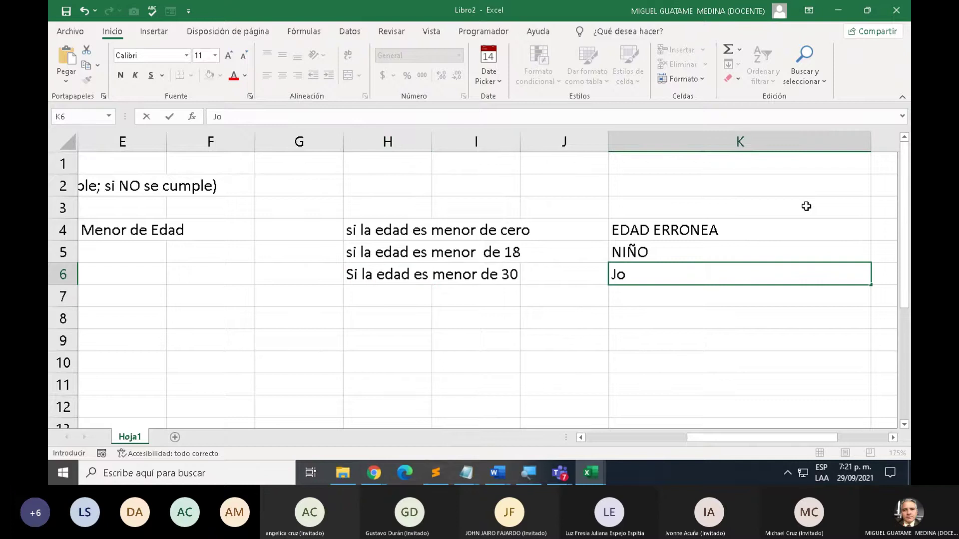
key("BackSpace")
type("OVE")
type("N")
key("Return")
Enter 'si la edad es menor de 60' in H7 with the category ADULTO in K7
key("Left")
key("Left")
key("Left")
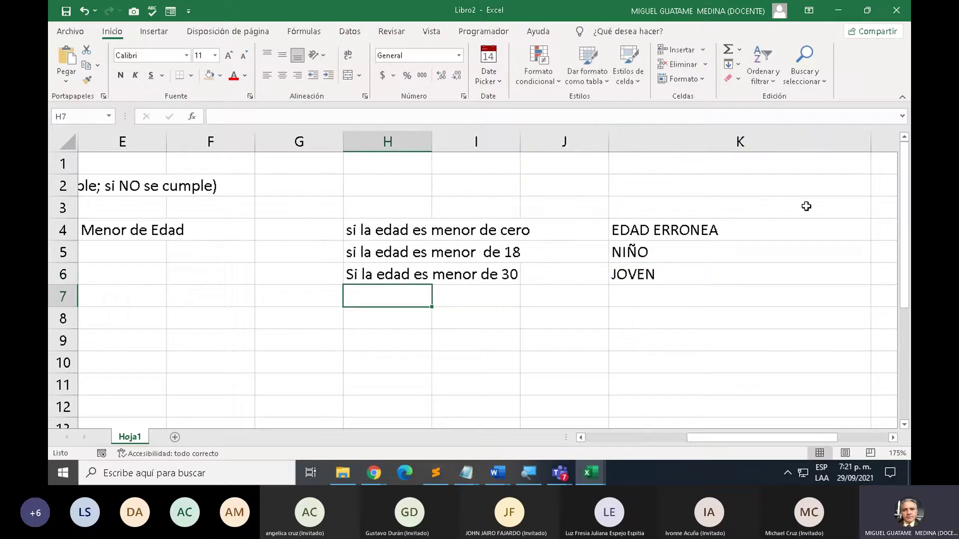
type("si la edad")
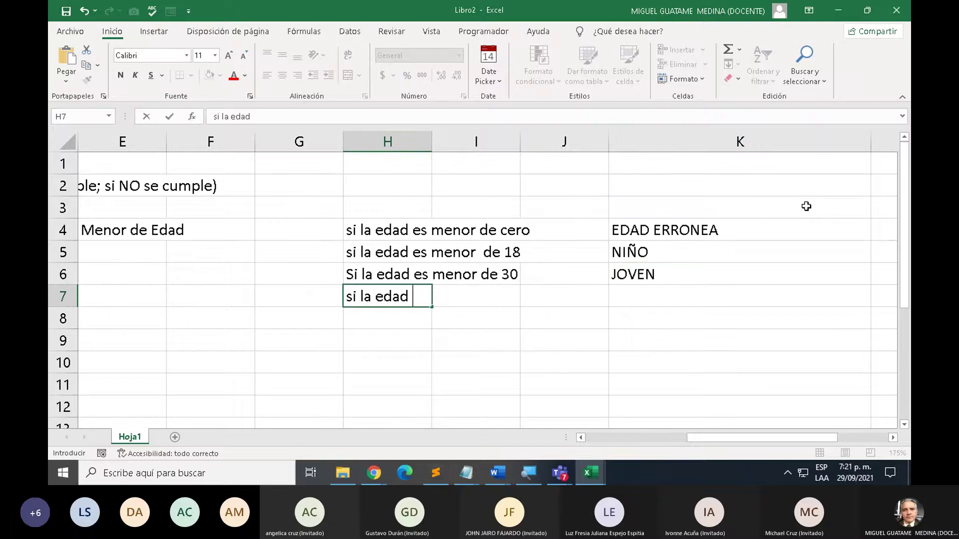
type(" es menor ")
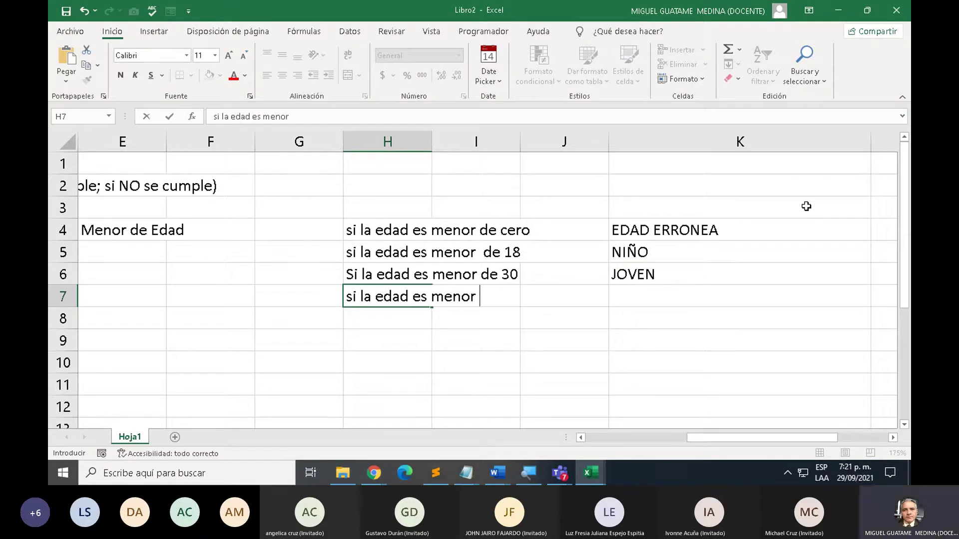
type("de 60")
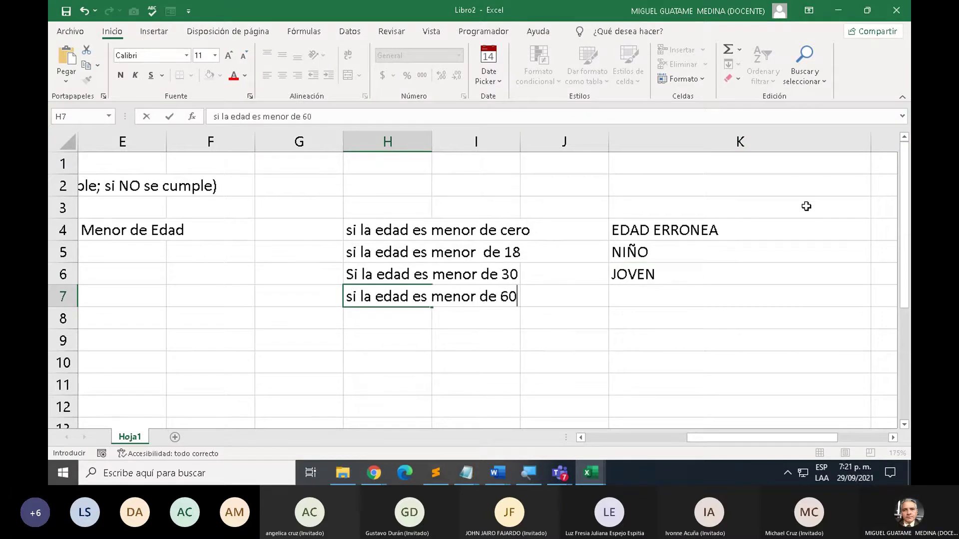
key("Tab")
key("Tab")
key("Tab")
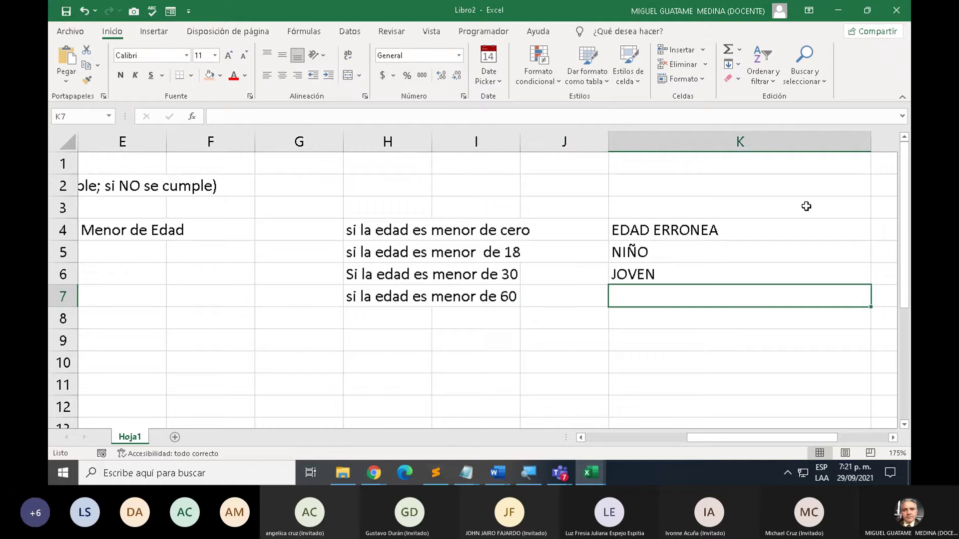
type("es adul")
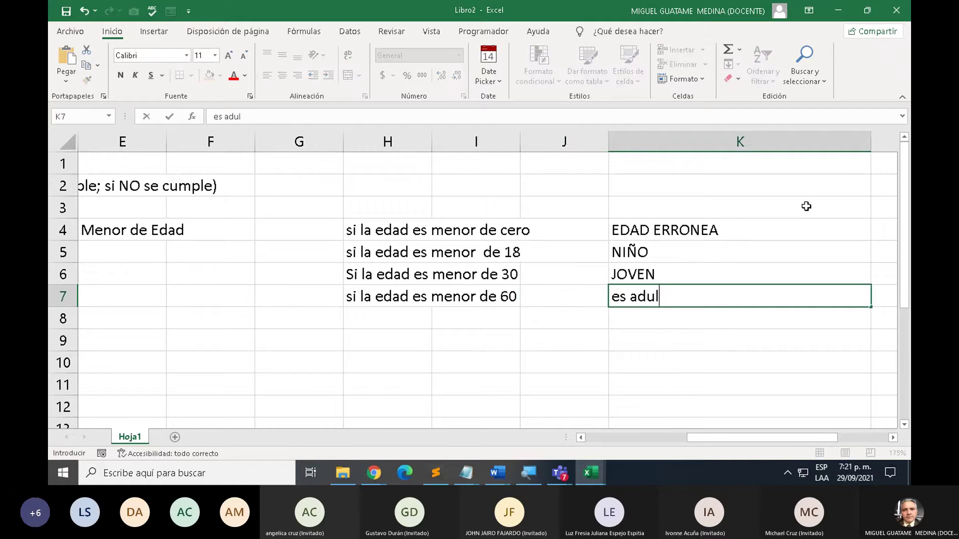
type("to")
key("BackSpace")
key("BackSpace")
key("BackSpace")
key("BackSpace")
type("A")
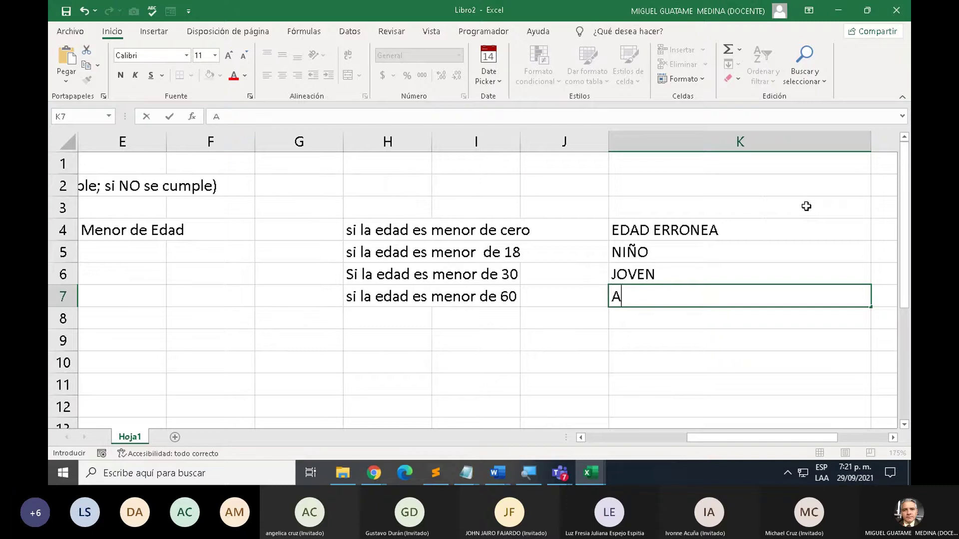
type("DULTO")
key("Return")
Enter 'si la edad es menor de 70' in H8 with the uppercase category MAYOR in K8
key("Left")
key("Left")
key("Left")
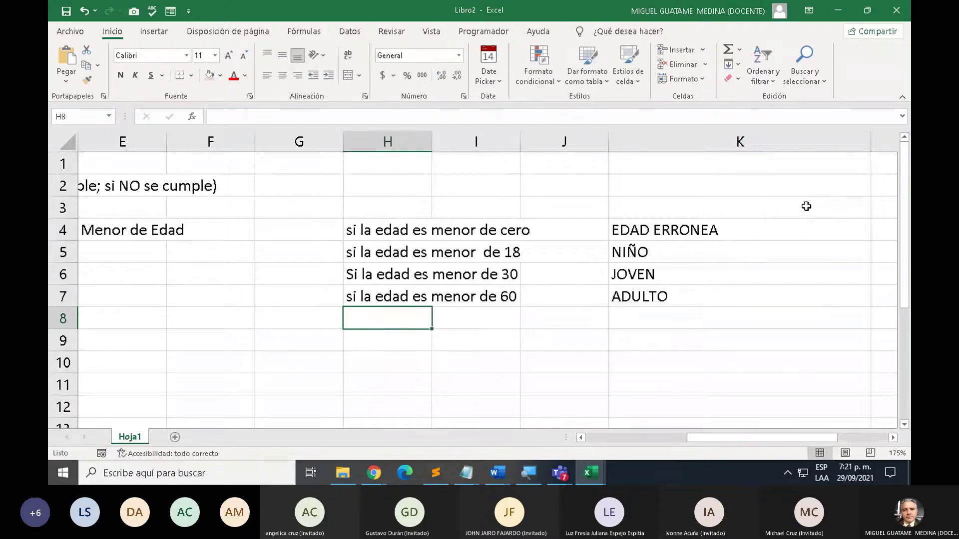
type("si la")
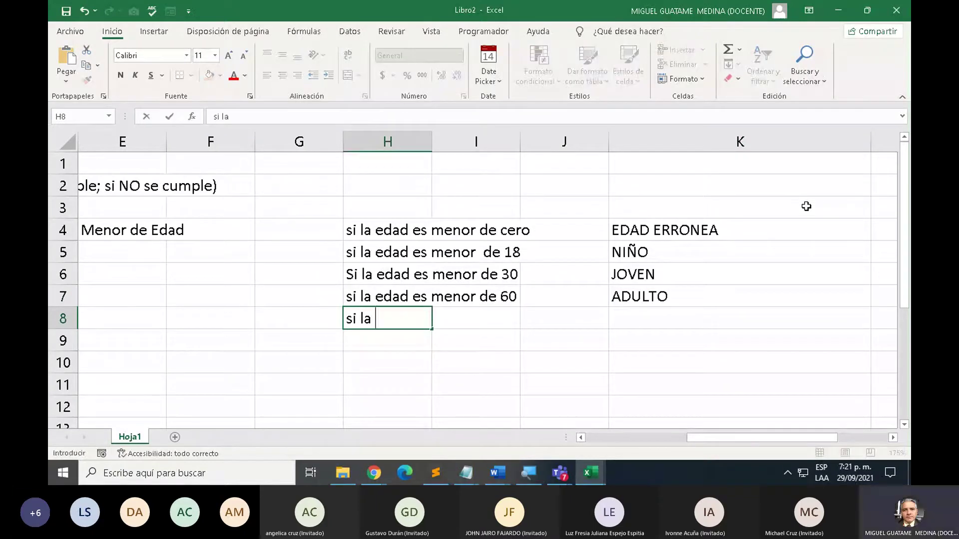
type(" edad es")
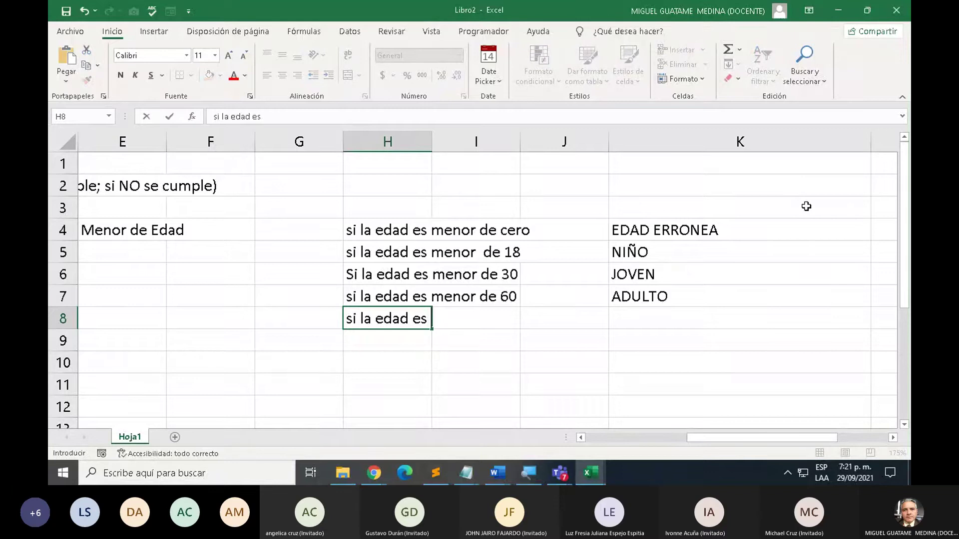
type(" menor de")
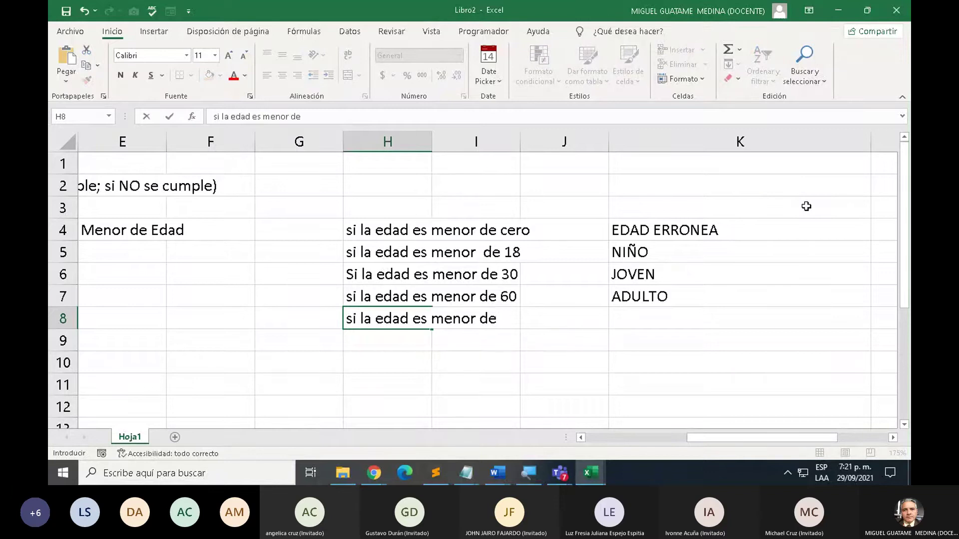
type(" 70 e")
key("BackSpace")
key("BackSpace")
key("Tab")
key("Tab")
key("Tab")
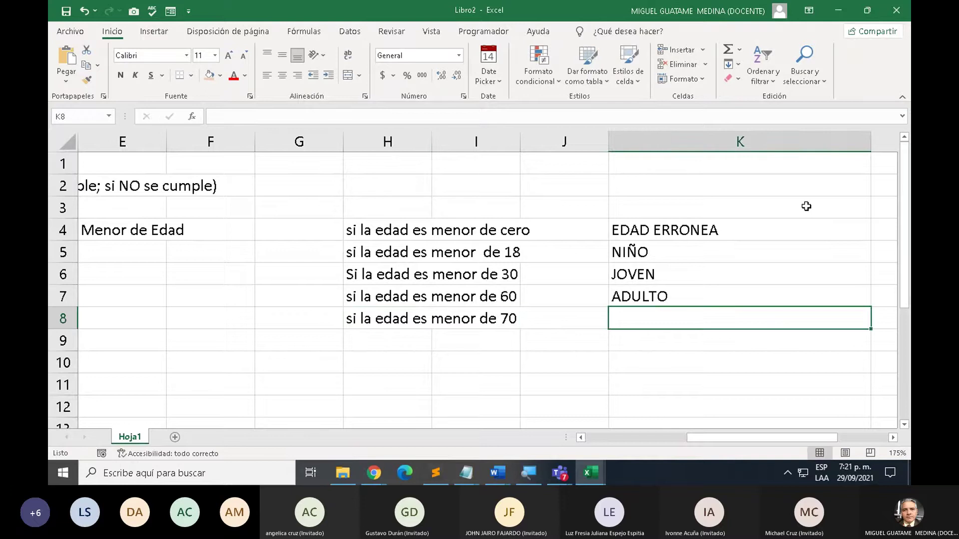
type("Mayor")
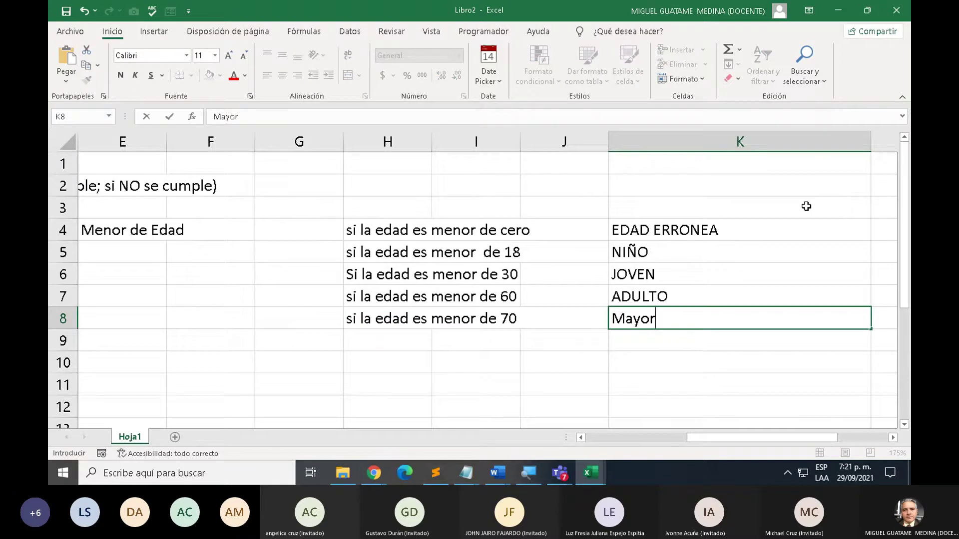
key("Return")
key("Up")
type("MAY")
type("OR")
key("Return")
Enter 'si la edad es mayor o igual a 70' in H9 with the category ANCIANO
key("Left")
key("Left")
key("Left")
key("Left")
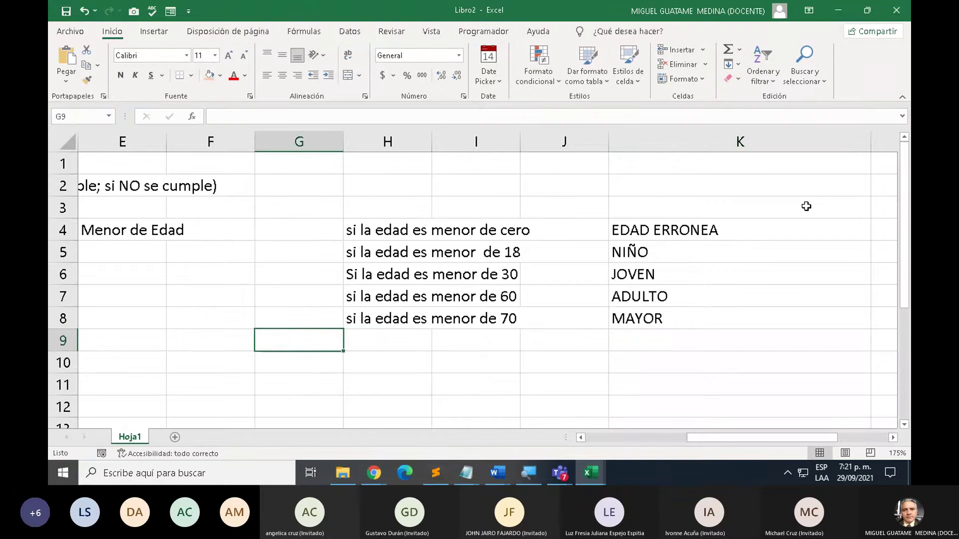
key("Right")
type("si la ed")
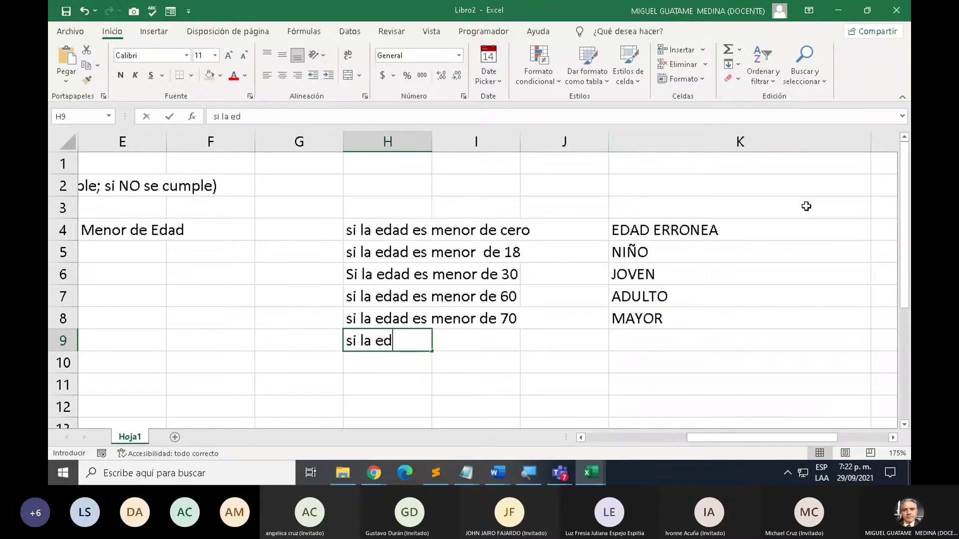
type("ad es")
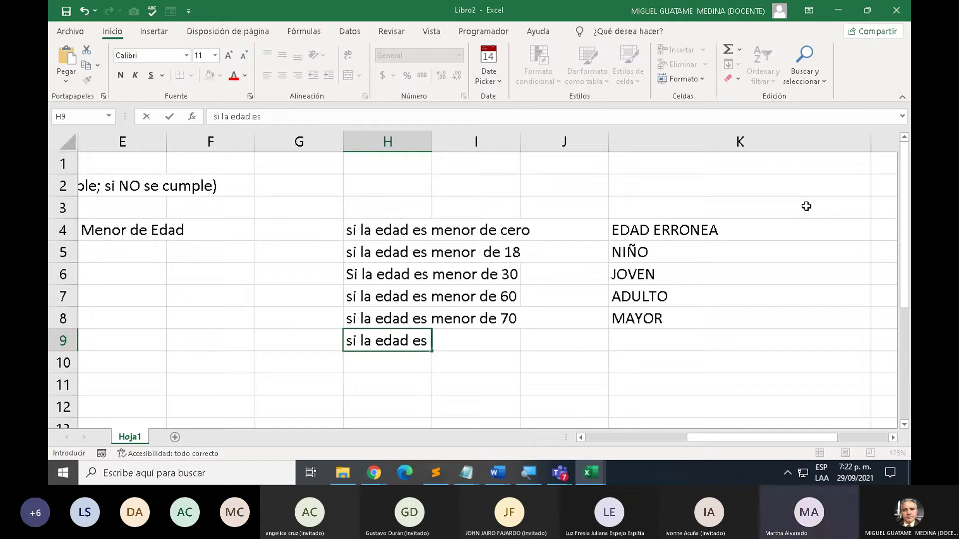
type("mayor")
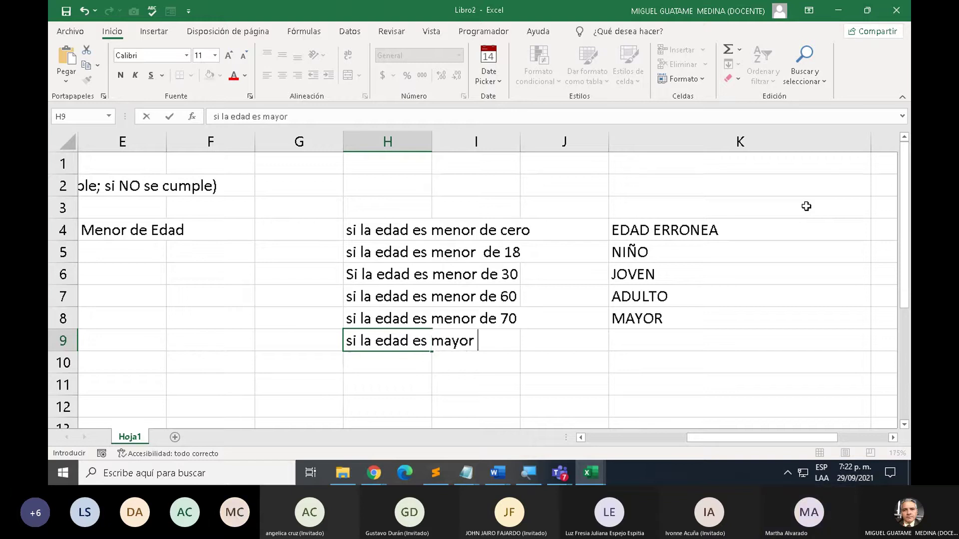
type(" o igual")
type(" a 70")
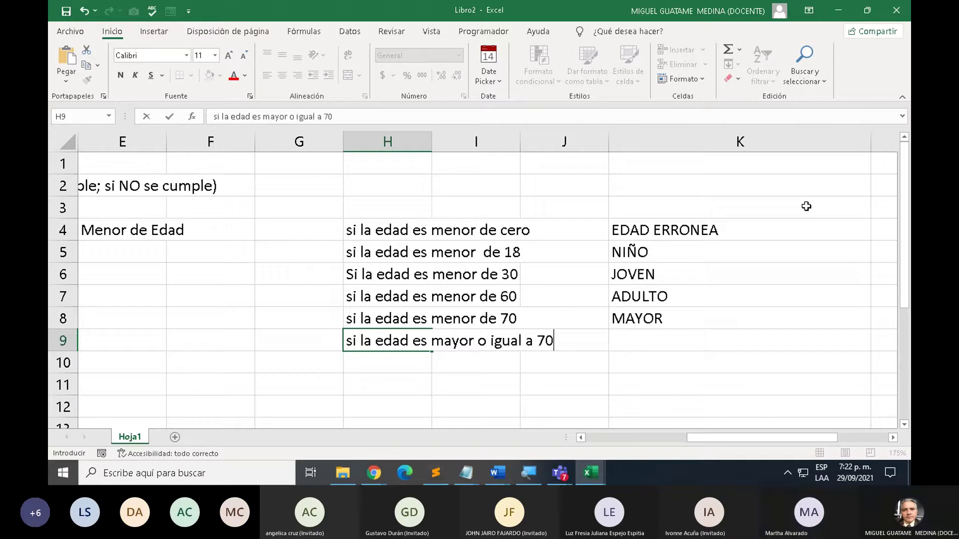
key("Right")
key("Right")
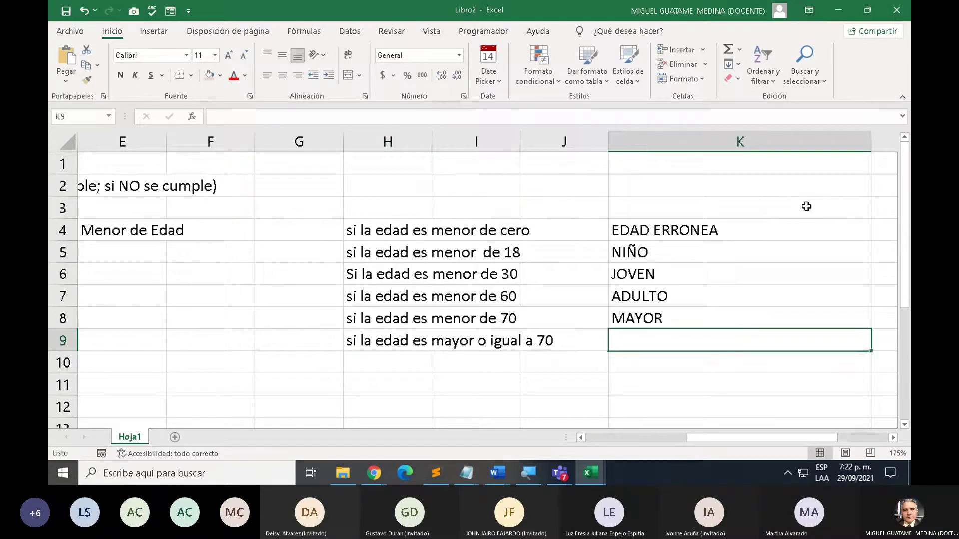
type("ANCIANO")
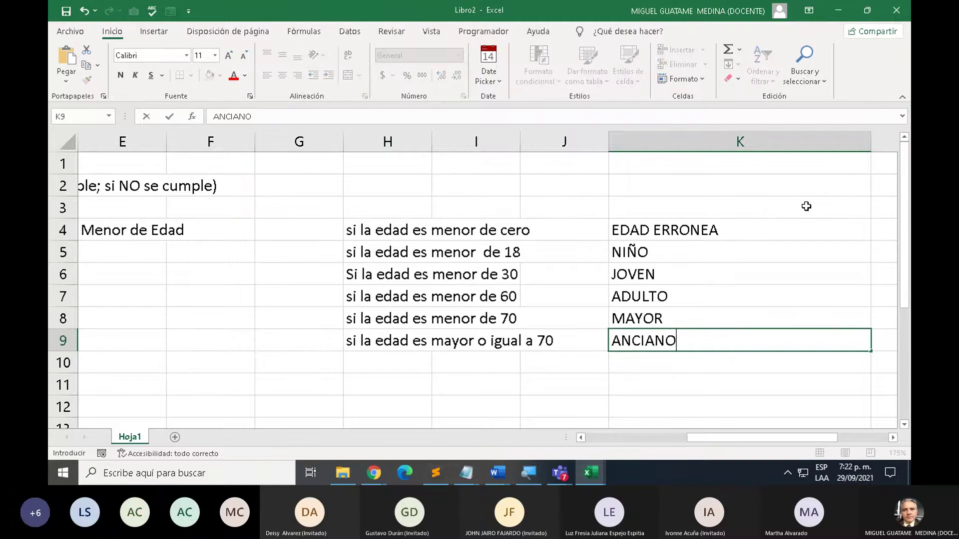
key("Return")
key("Return")
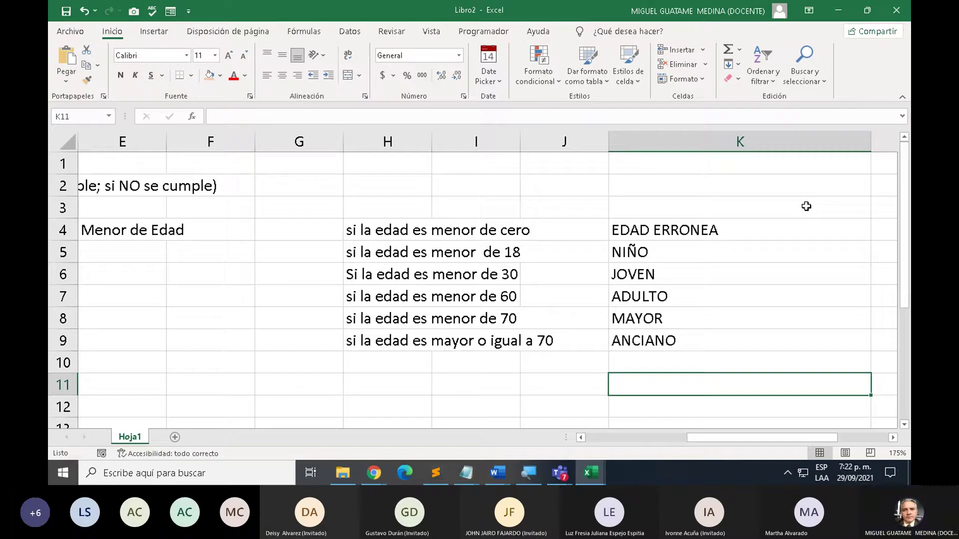
left_click(365, 234)
mouse_move(365, 233)
left_mouse_down()
mouse_move(543, 320)
mouse_move(502, 234)
left_mouse_up()
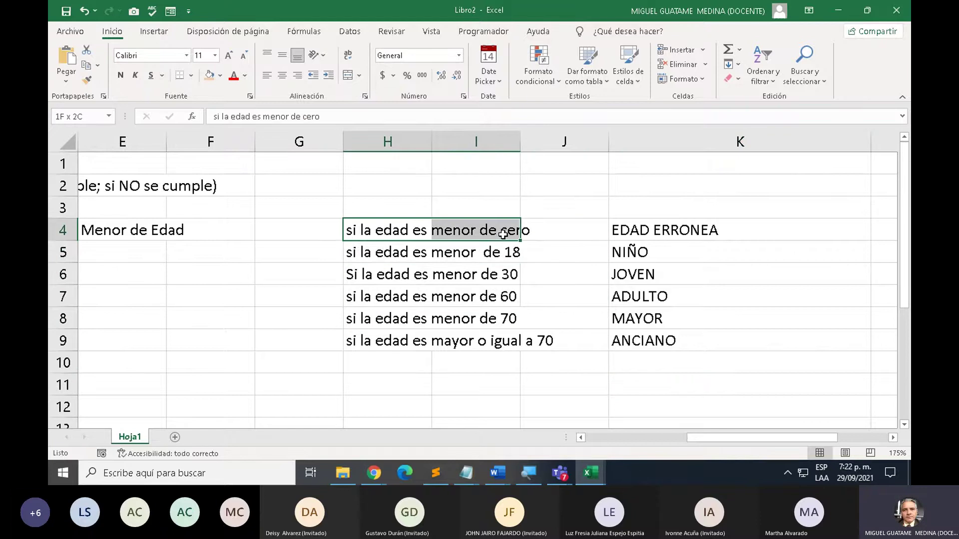
left_click(466, 200)
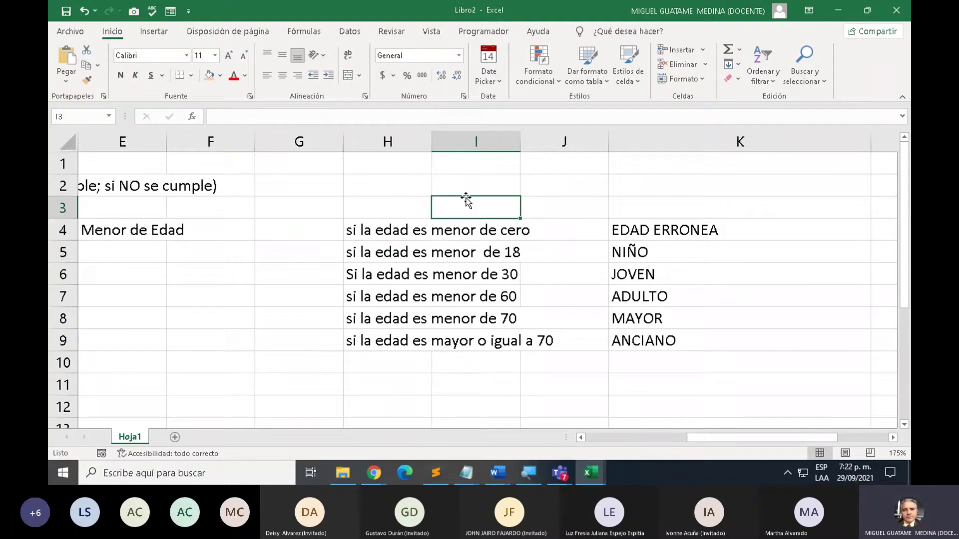
left_click(496, 233)
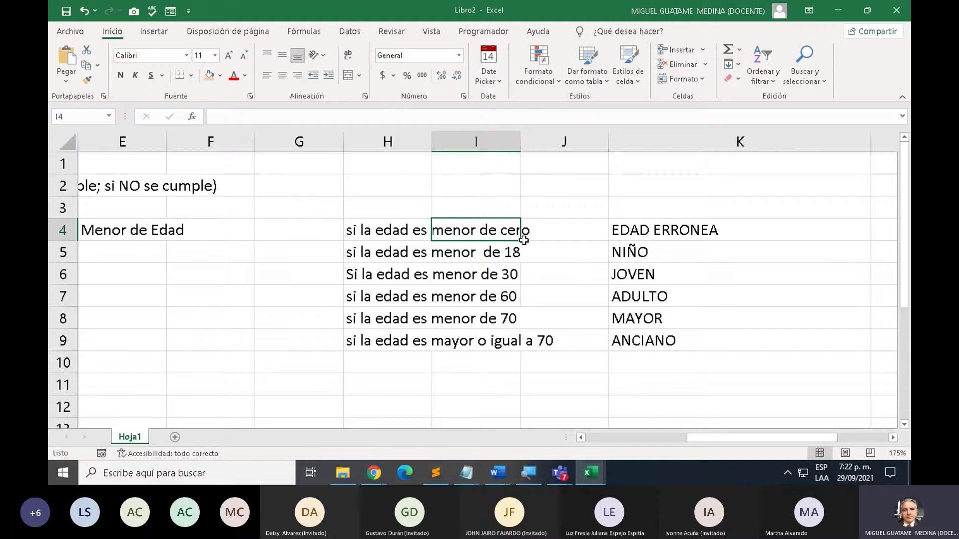
left_click(483, 255)
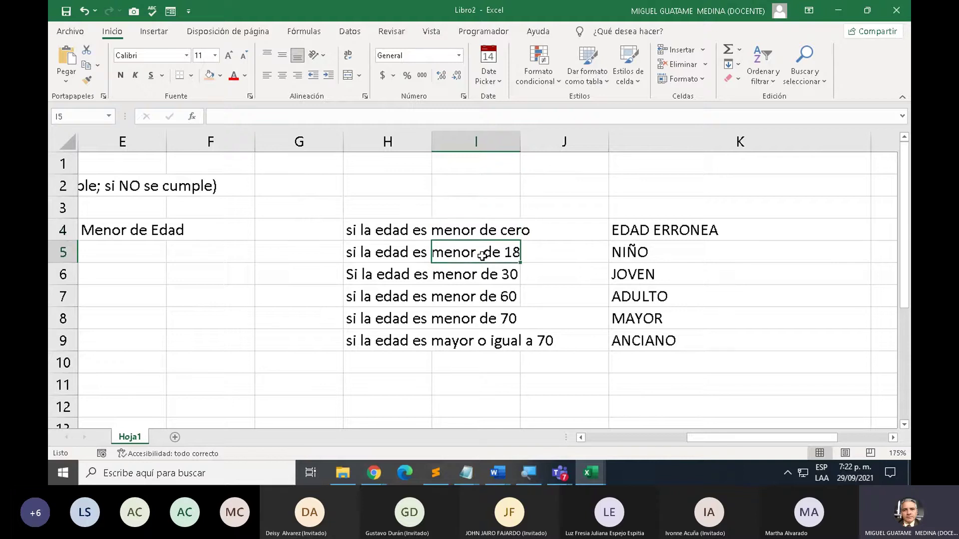
left_click(481, 273)
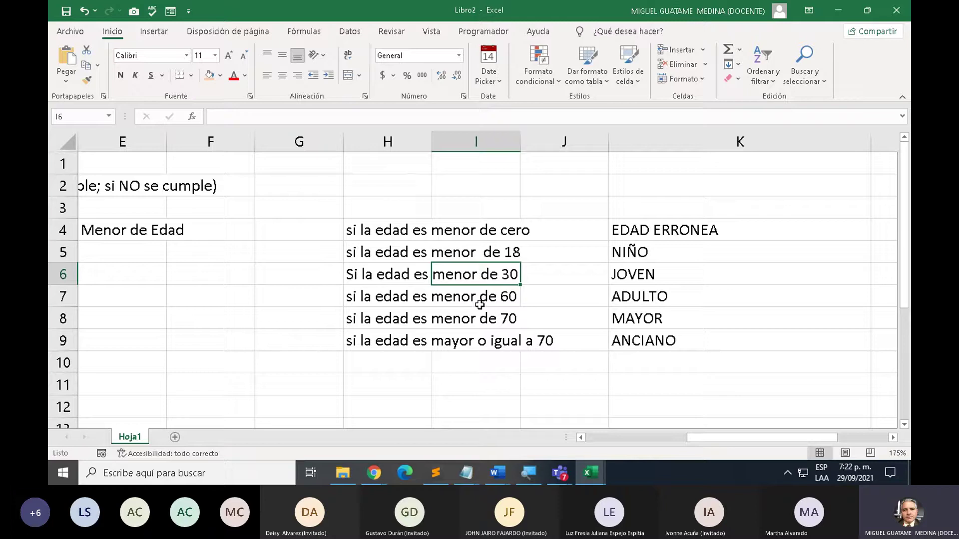
left_click(479, 299)
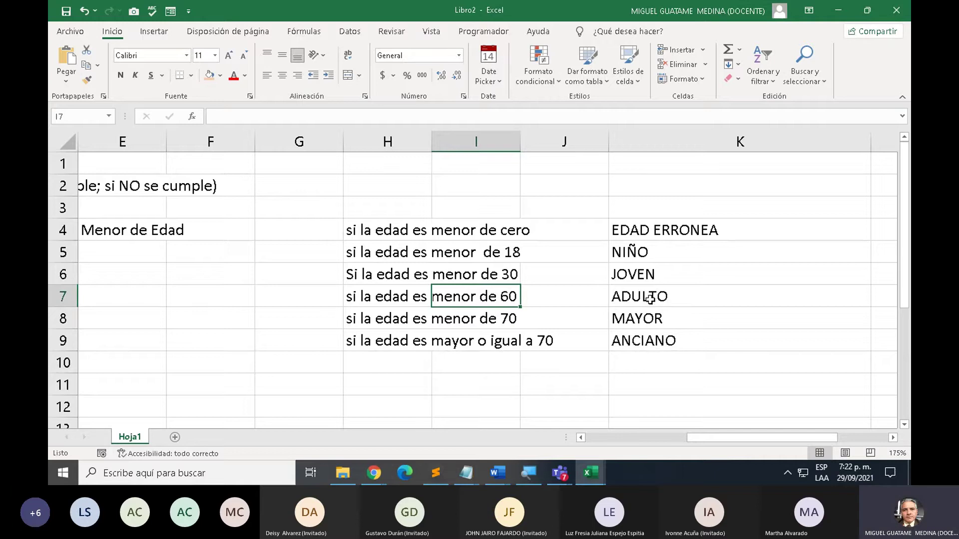
left_click(453, 212)
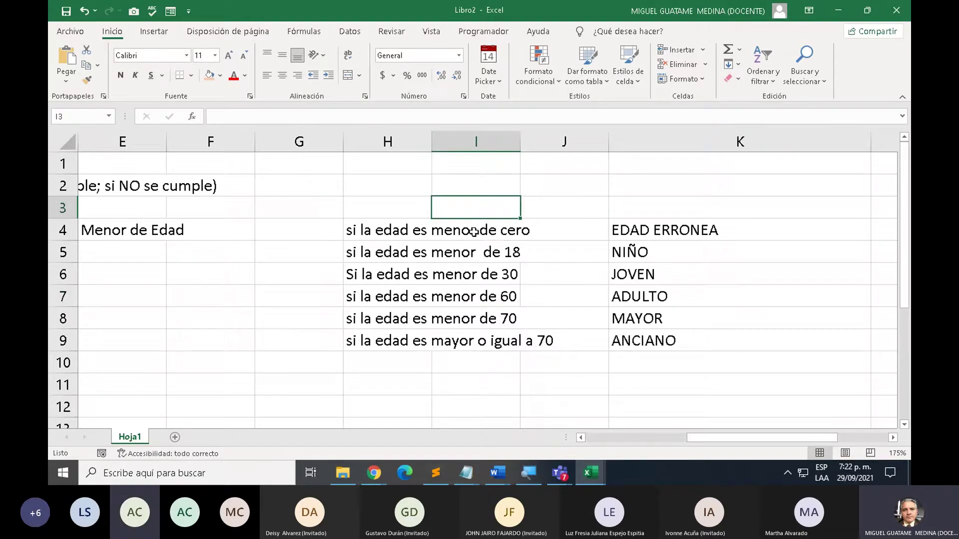
left_click(449, 231)
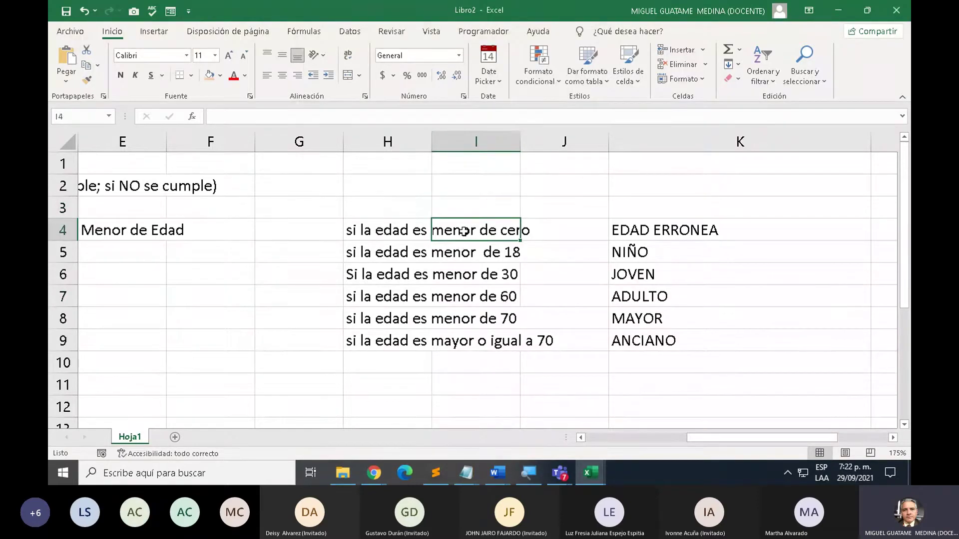
left_click(473, 251)
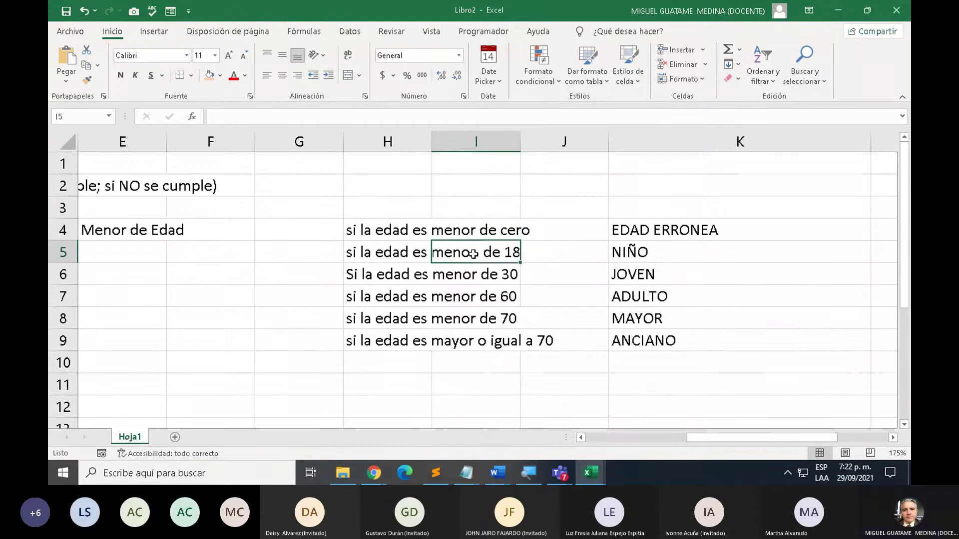
left_click(487, 278)
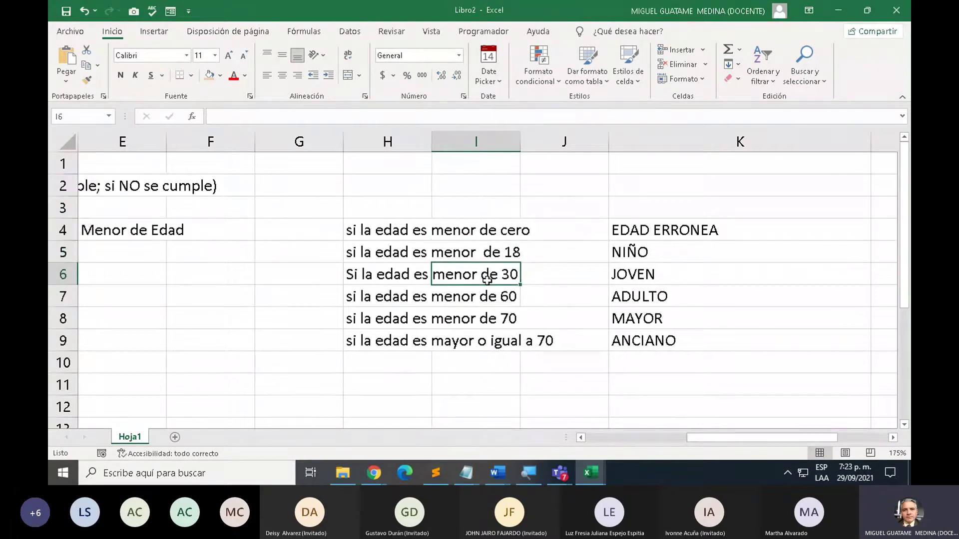
left_click(480, 297)
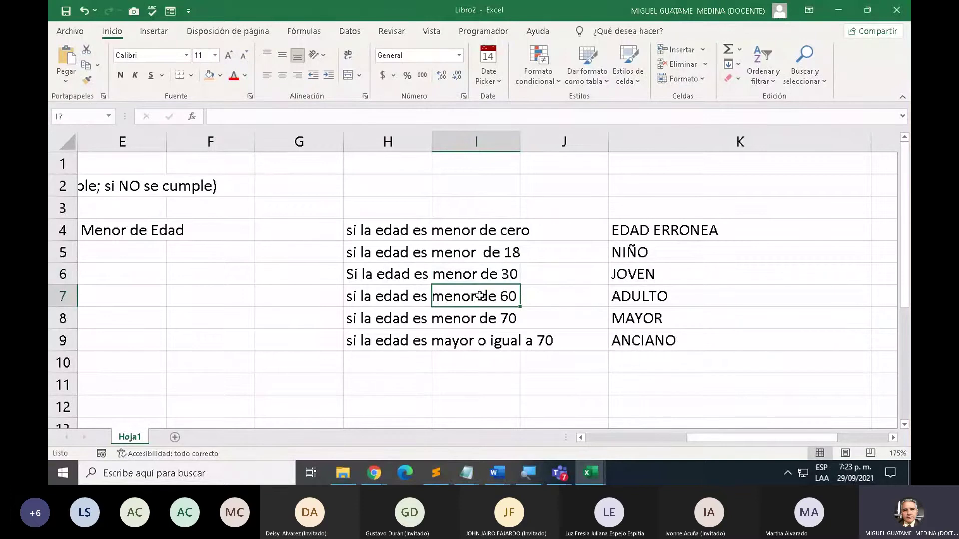
left_click(652, 299)
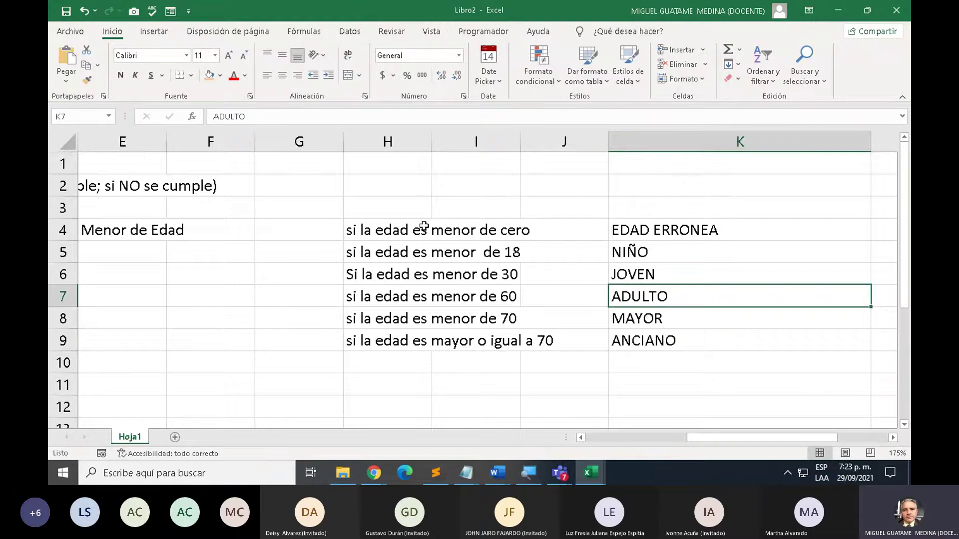
left_click(582, 438)
left_click(582, 437)
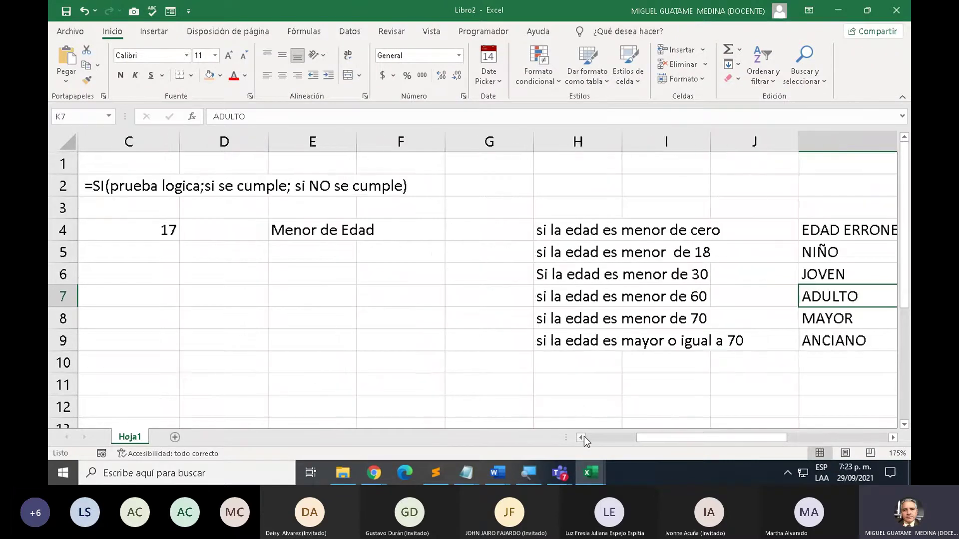
left_click(566, 231)
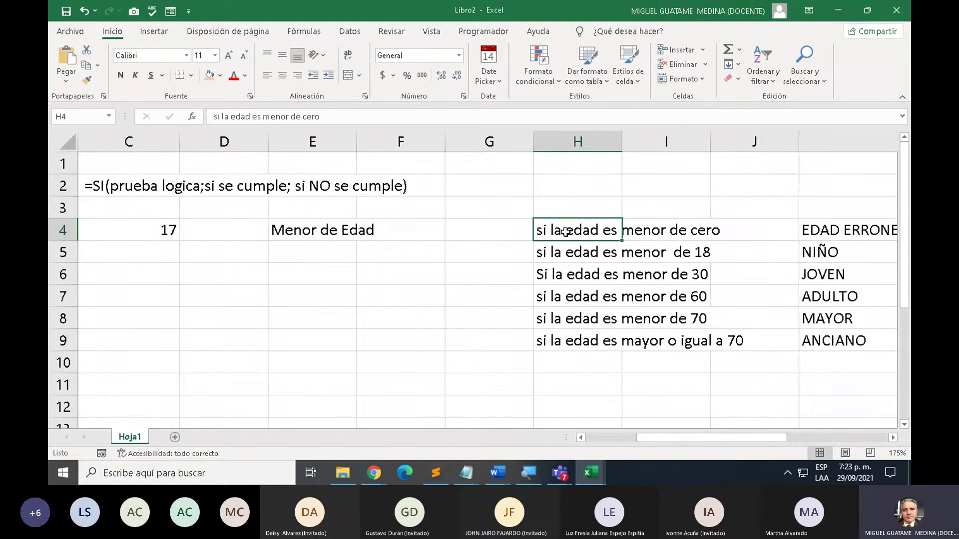
left_click(583, 254)
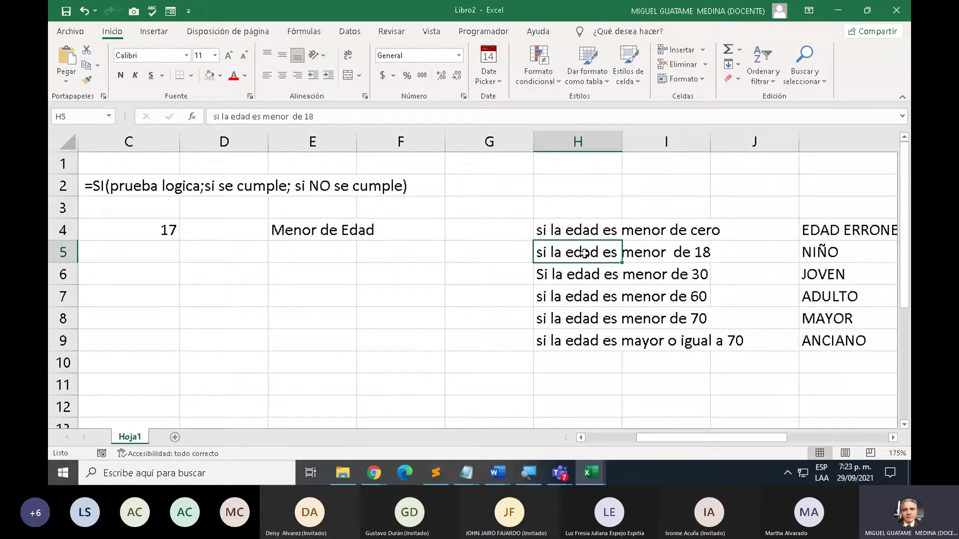
left_click(589, 276)
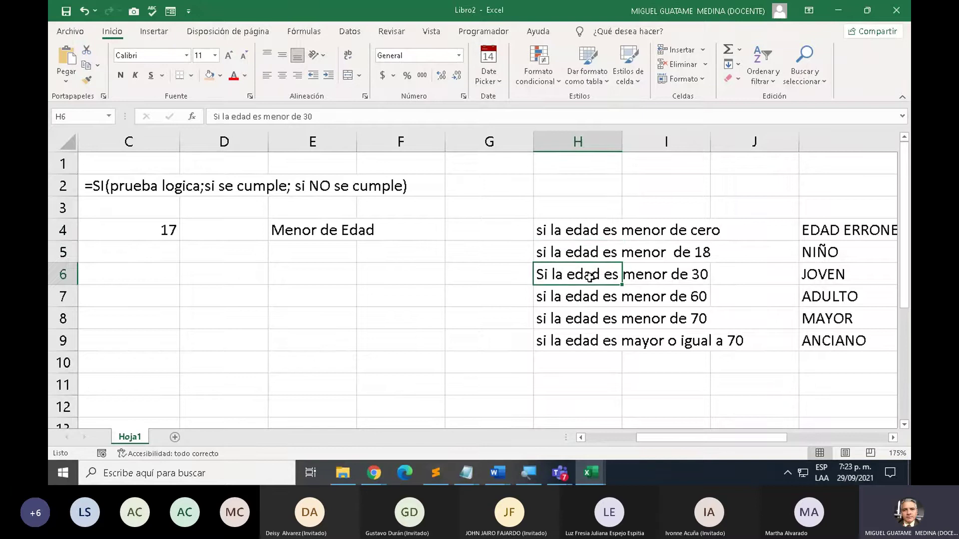
left_click(602, 300)
left_click(599, 319)
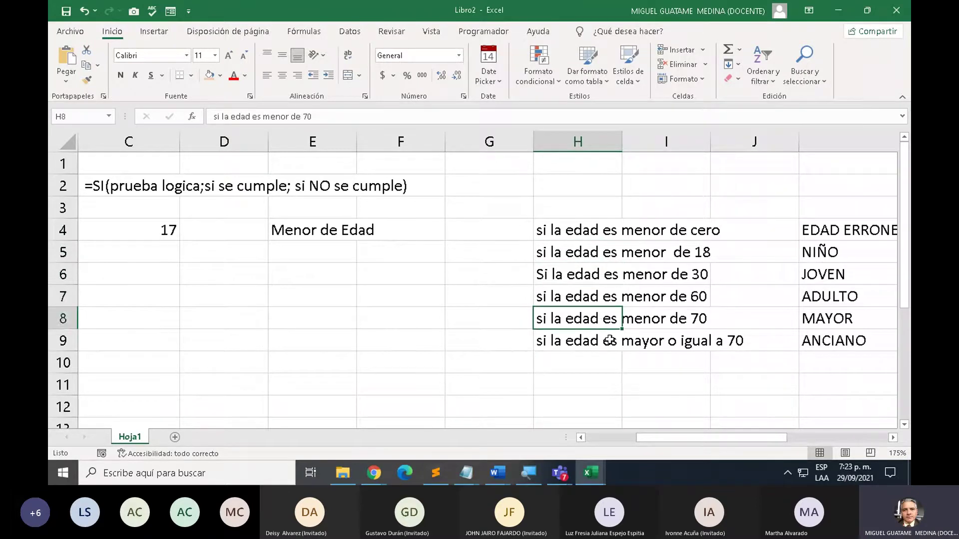
left_click(609, 342)
left_click_drag(553, 231, 588, 331)
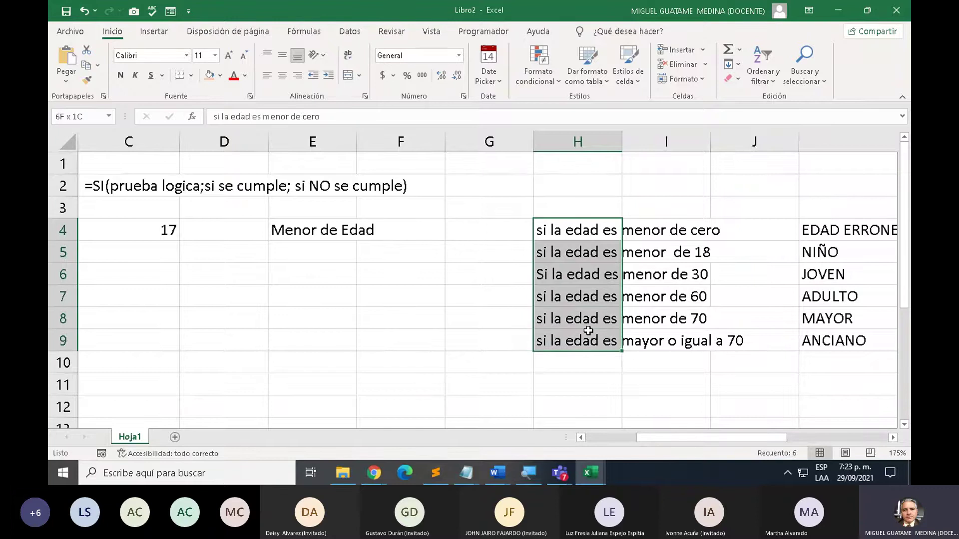
left_click(700, 376)
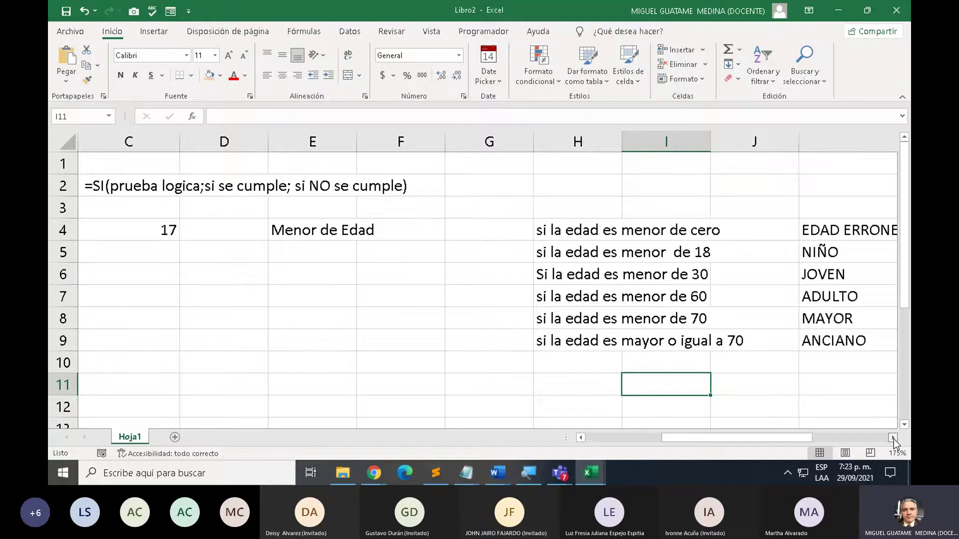
double_click(893, 437)
Type NOTA: in H2 and 'Maximo se pueden anidar hasta 7 condiciones' in I2
left_click(378, 188)
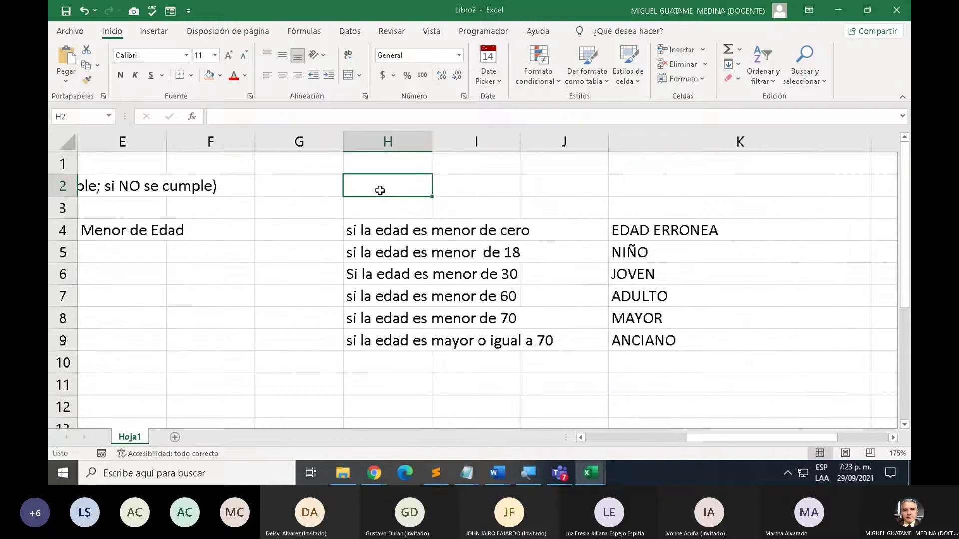
double_click(381, 195)
type("NOTA:")
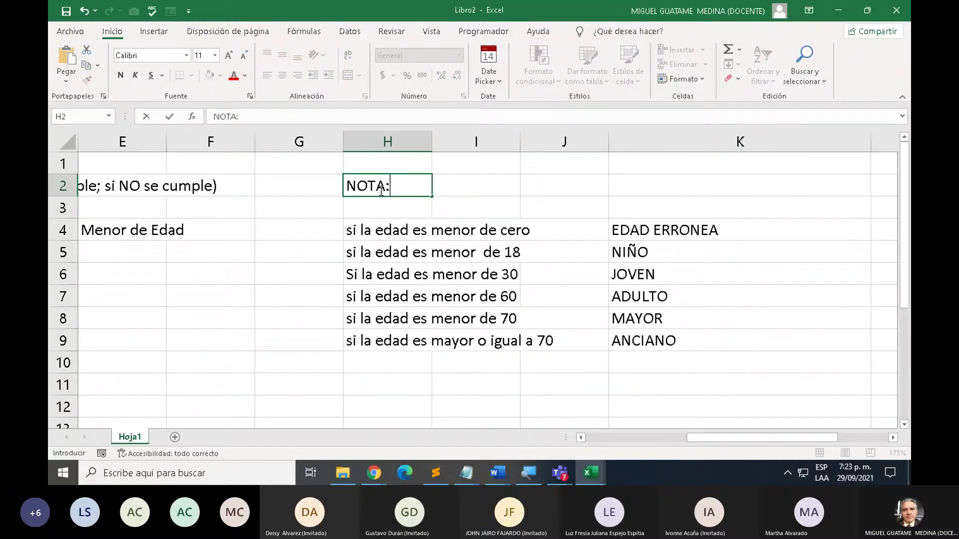
key("Tab")
type("M")
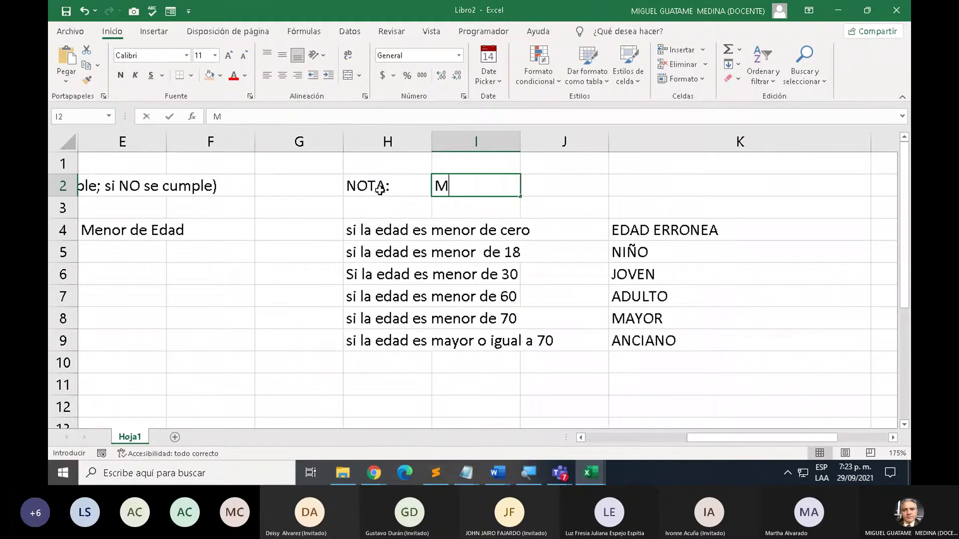
type("aximo se pue")
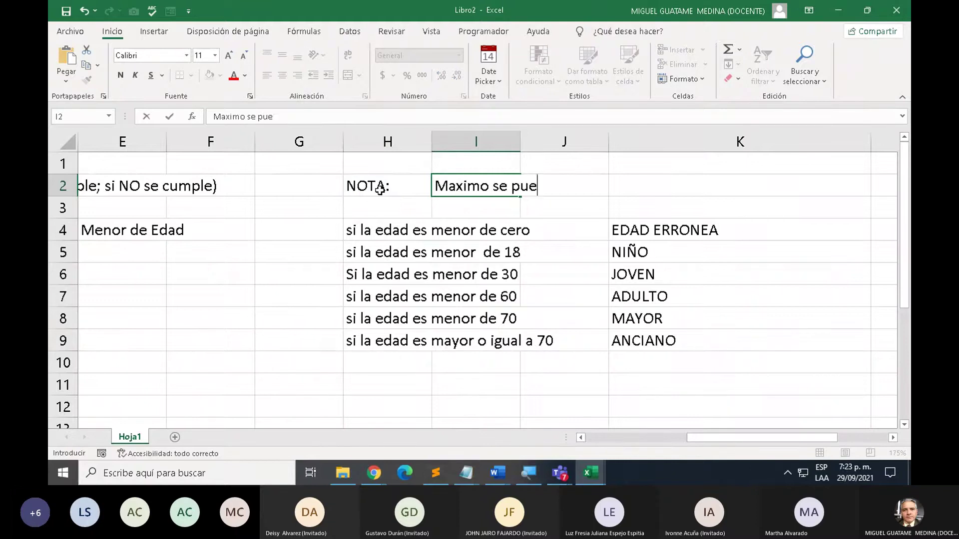
type("den a")
type("nidar ")
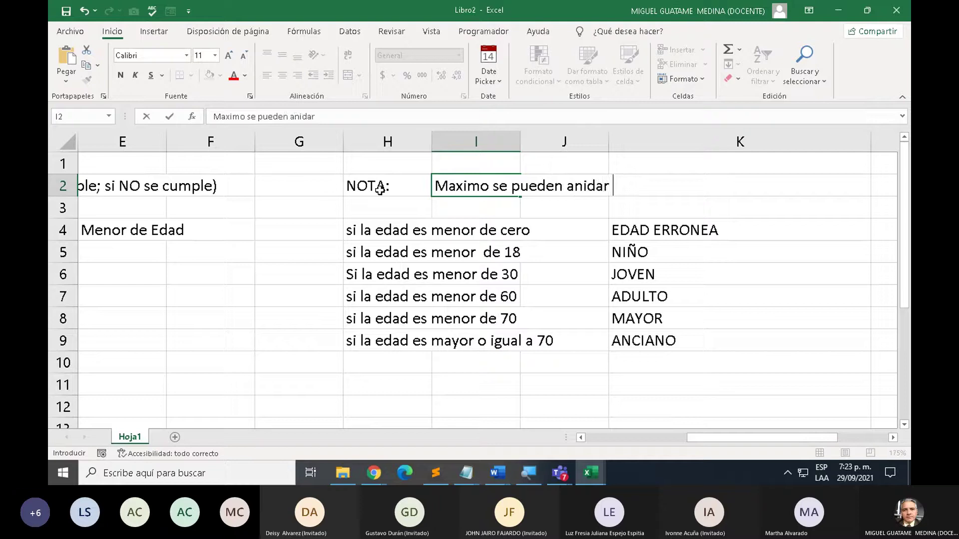
type("hasta 7 ")
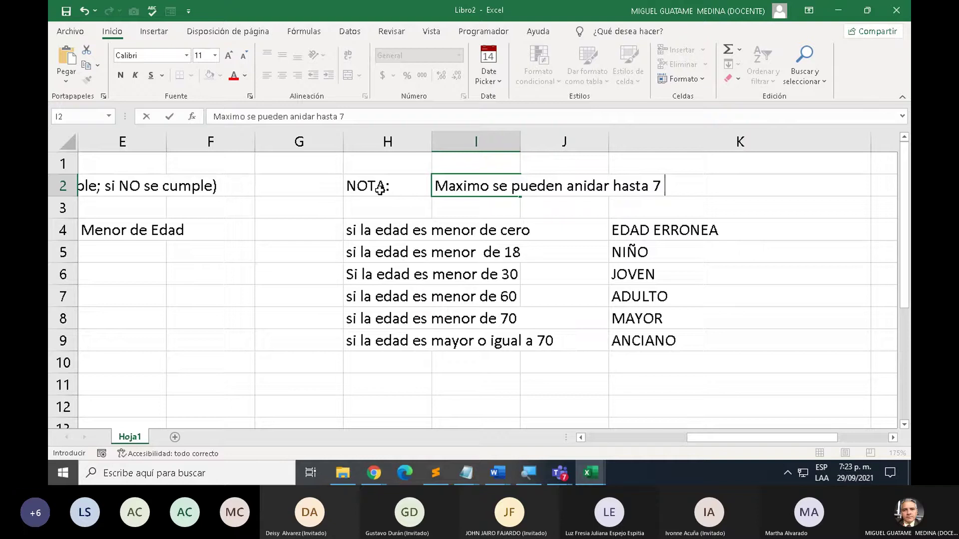
type("condic")
type("io")
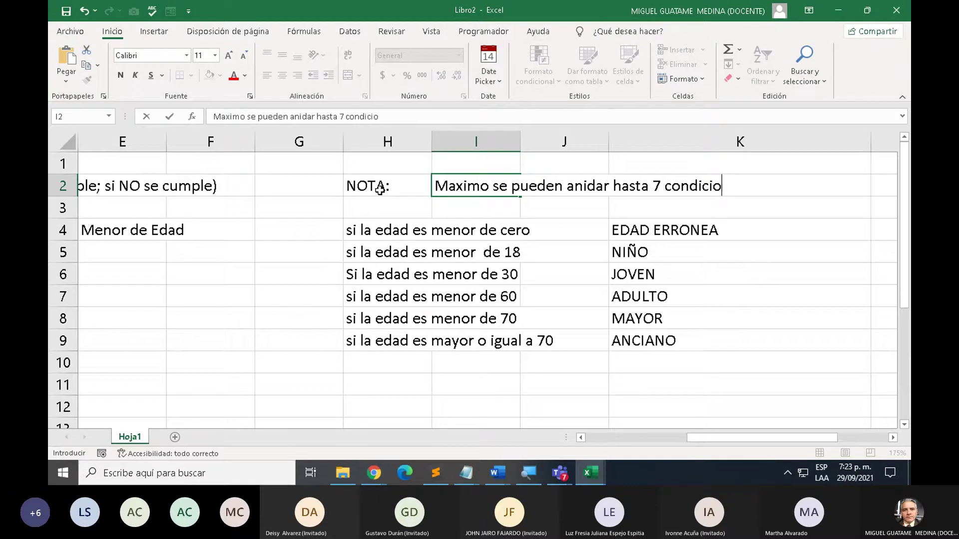
type("nes")
key("Return")
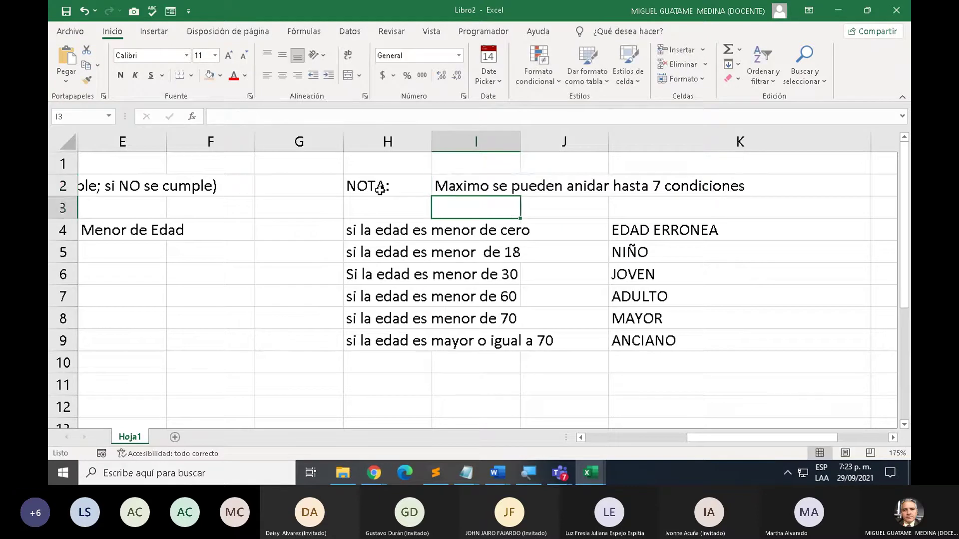
key("Up")
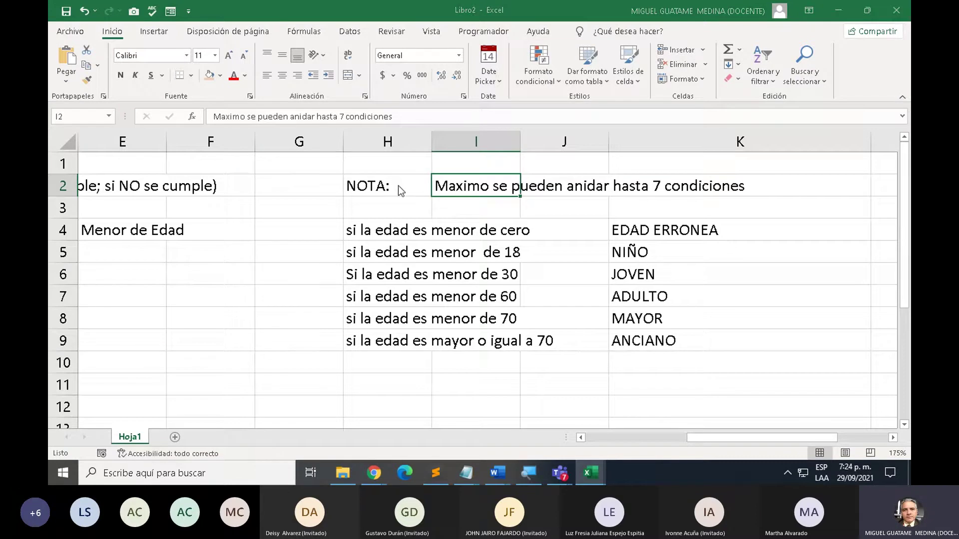
Run the spell check to change Maximo to Máximo, leaving ERRONEA unchanged
key("F7")
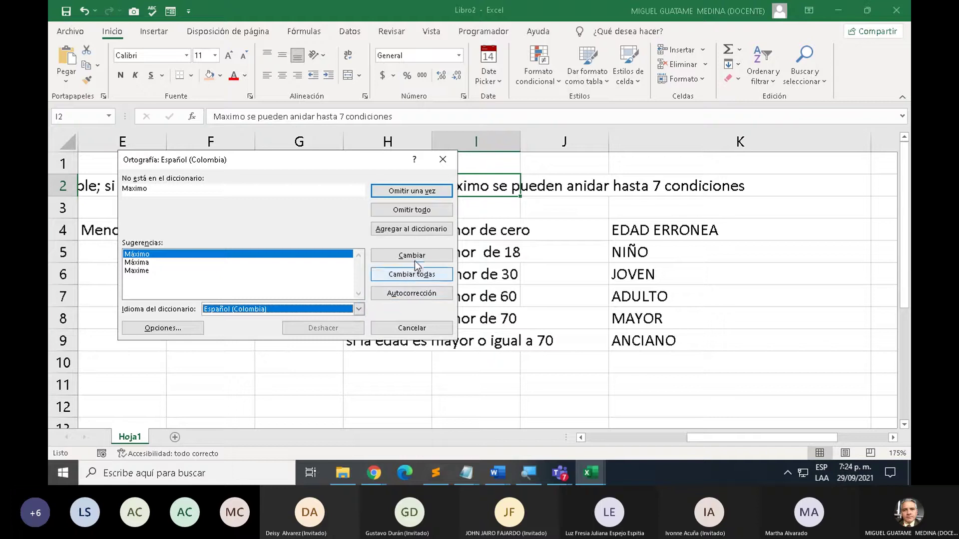
left_click(412, 255)
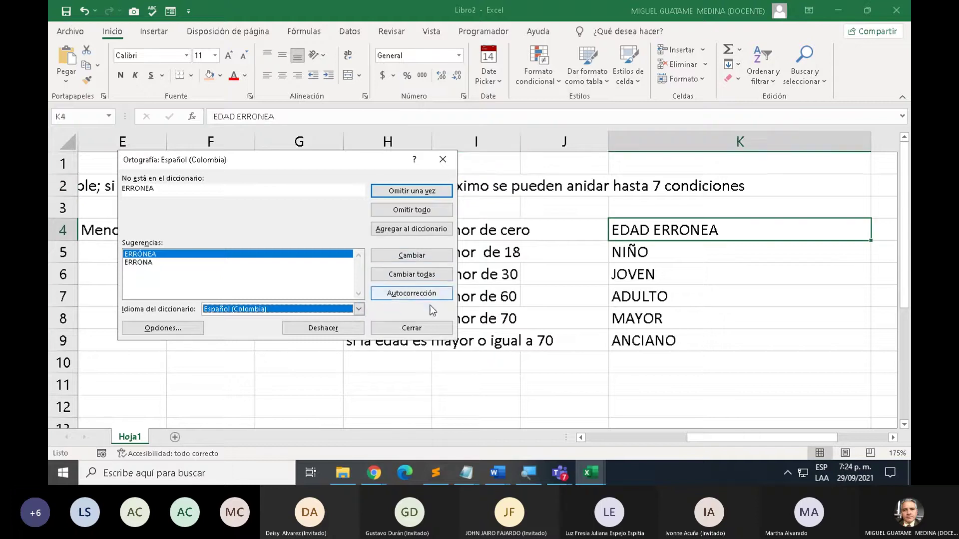
left_click(430, 331)
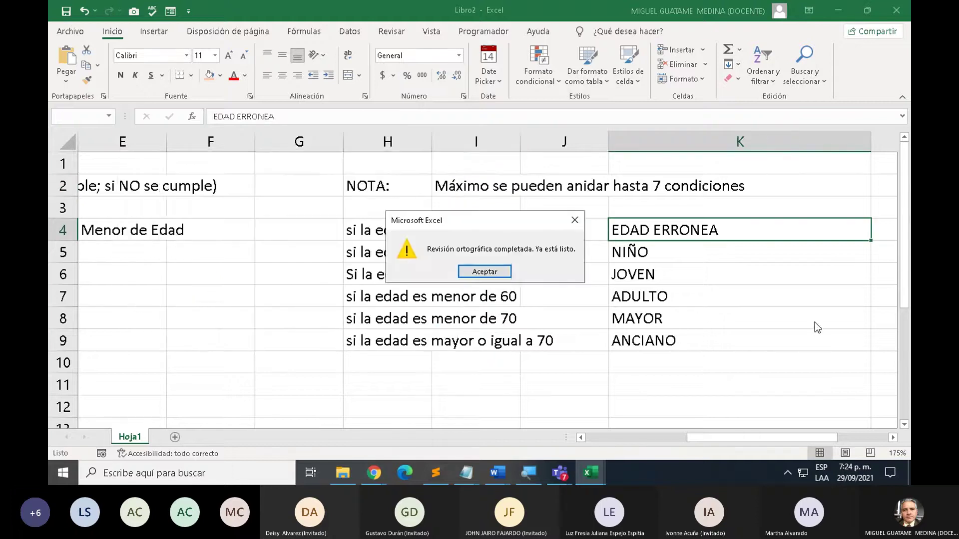
left_click(492, 273)
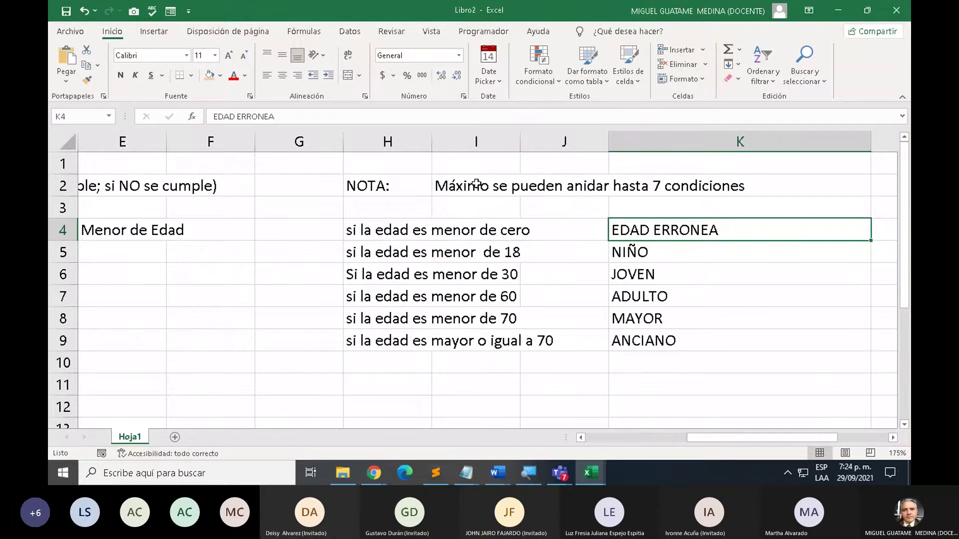
Review the age-condition texts, then scroll back left to the EDAD columns
left_click(470, 232)
left_click(466, 256)
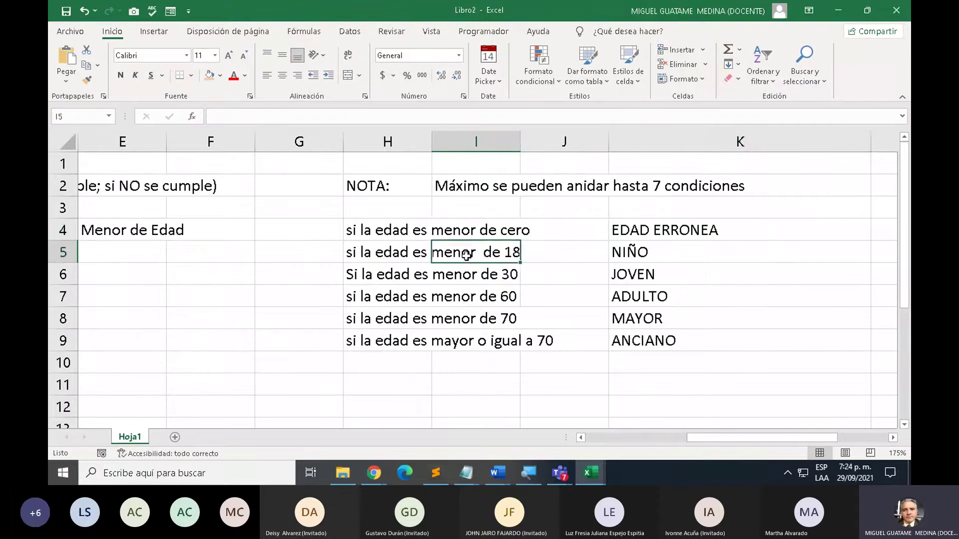
left_click(471, 276)
left_click(484, 341)
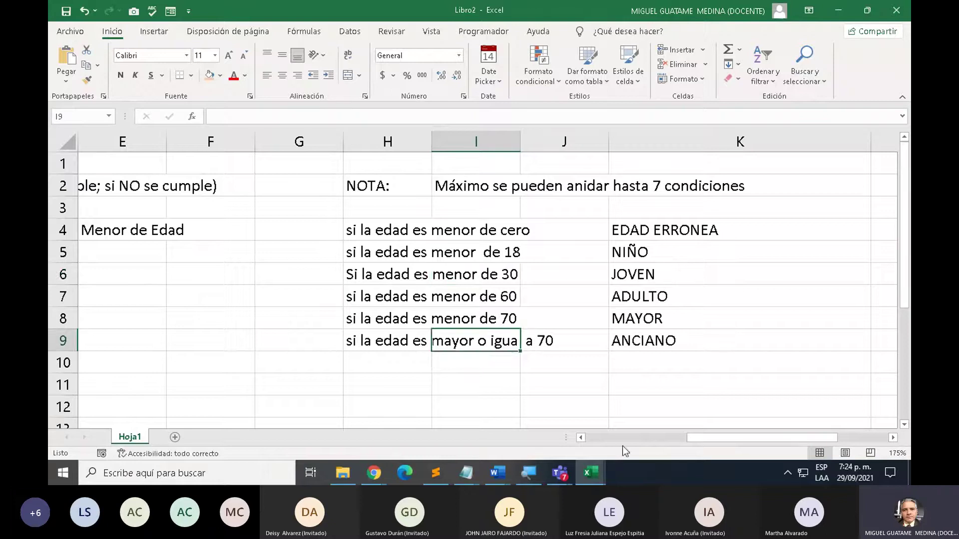
left_click(581, 438)
left_click(581, 438)
left_click(582, 438)
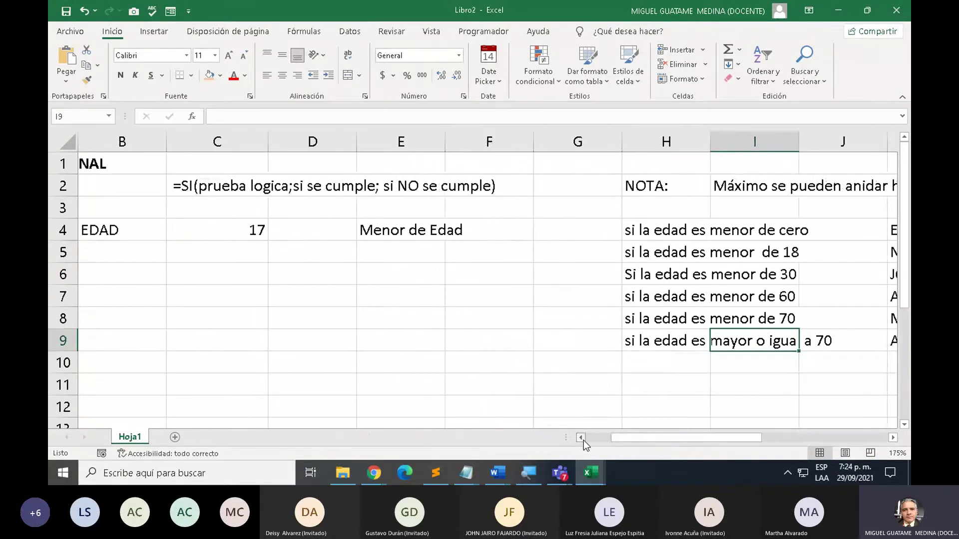
left_click(581, 437)
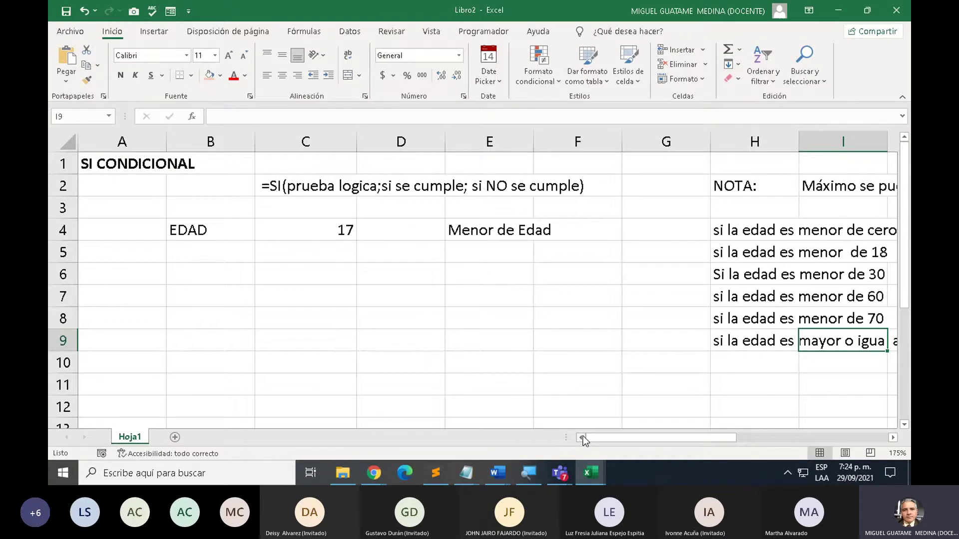
Label cell B7 as RESULTADO, fixing the typo, then return to the table view
left_click(242, 303)
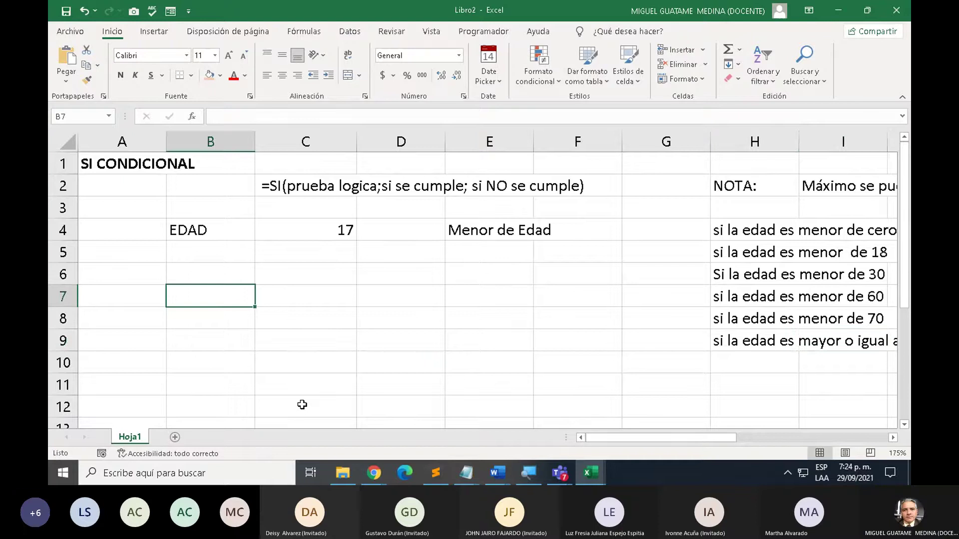
type("RESULT")
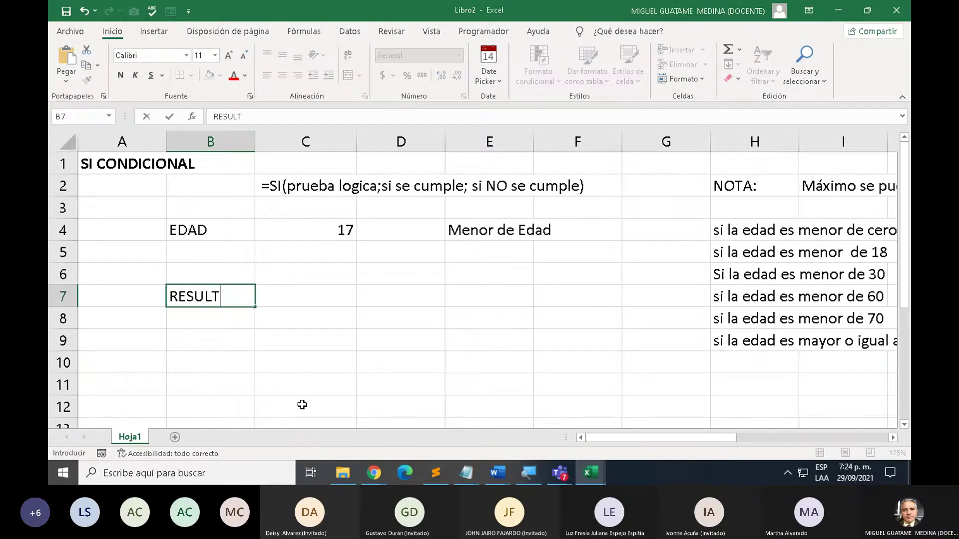
type("ADP")
key("BackSpace")
type("O")
key("Tab")
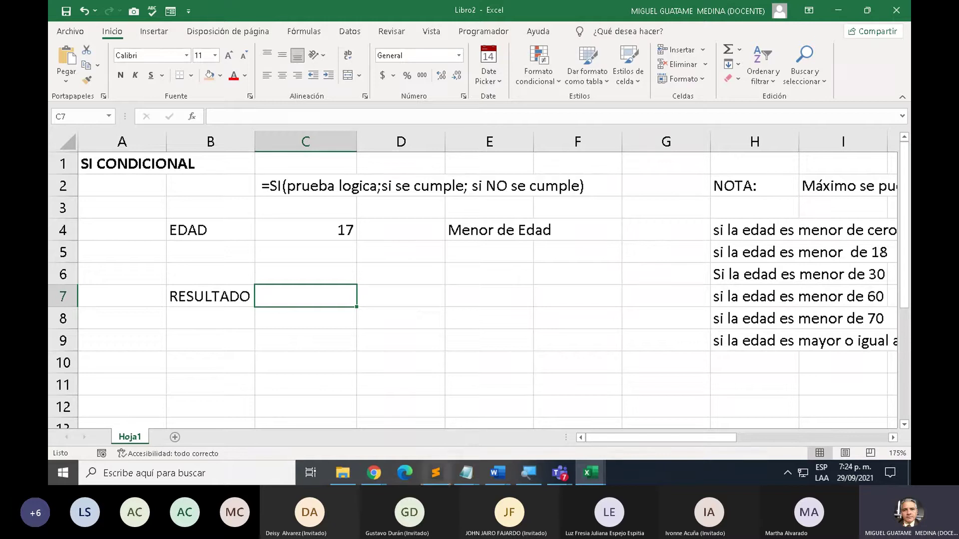
double_click(893, 437)
left_click(893, 438)
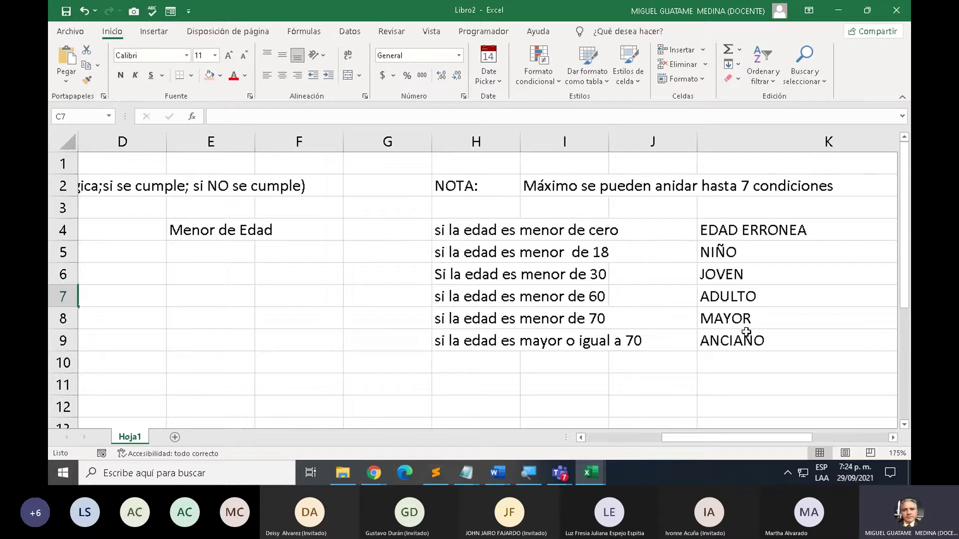
left_click_drag(664, 437, 586, 438)
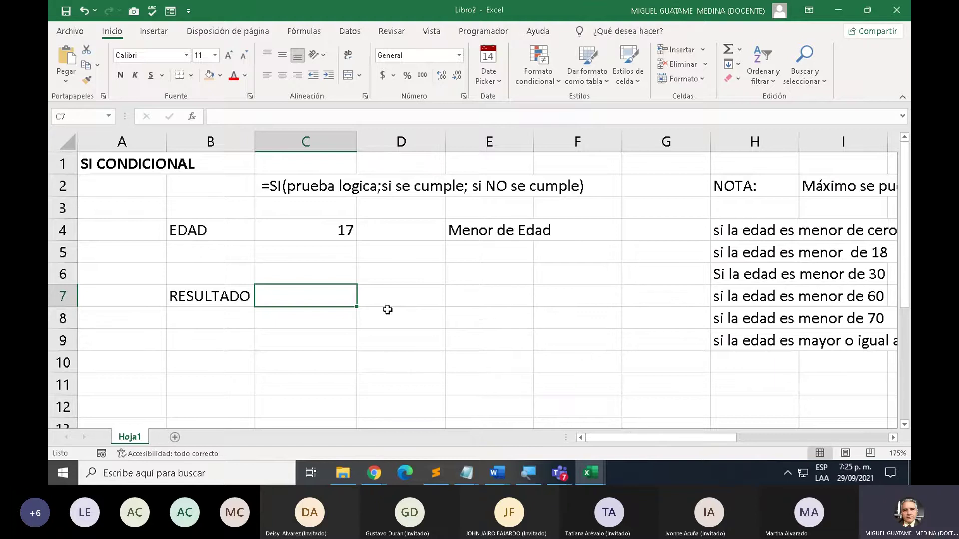
Start C7's formula as =SI(C4<0; and remove the accidentally inserted G:G reference
type("=si")
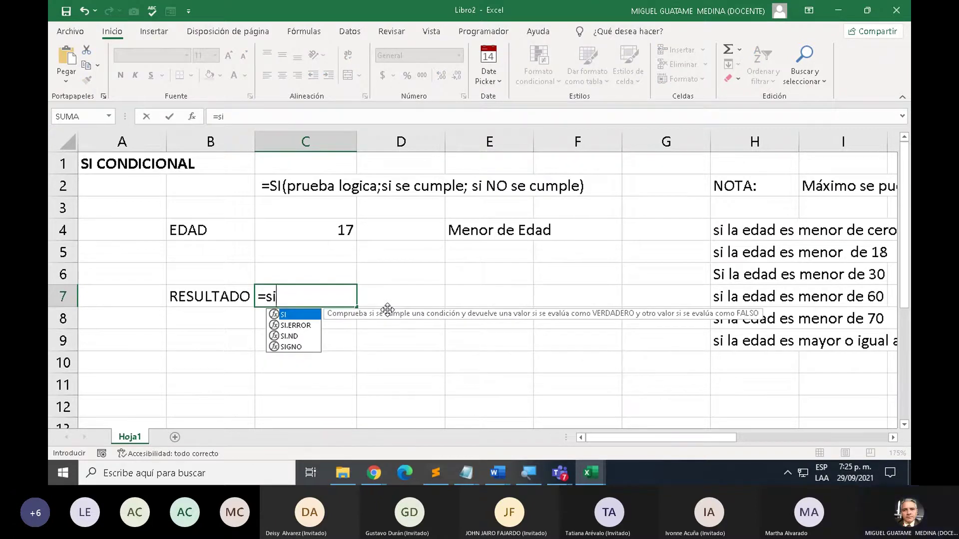
key("Tab")
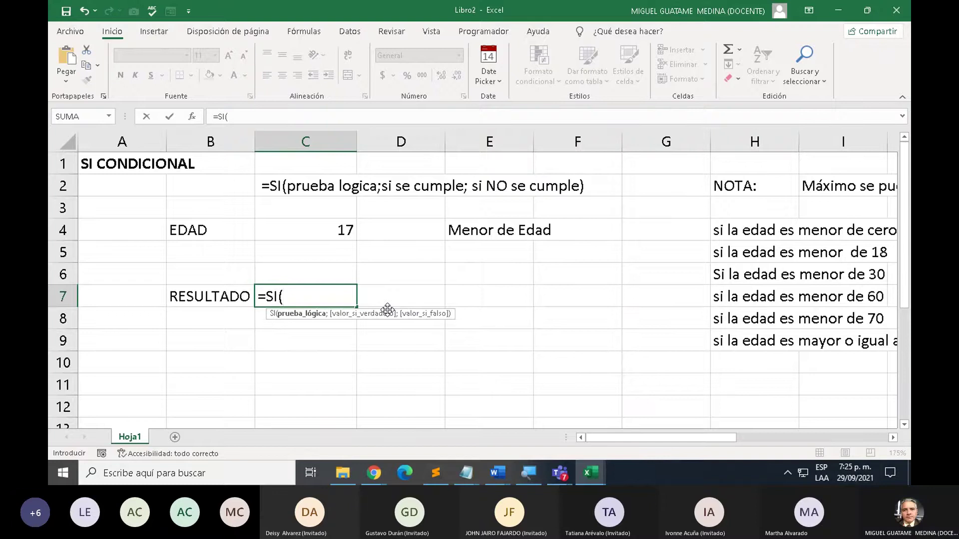
left_click(318, 229)
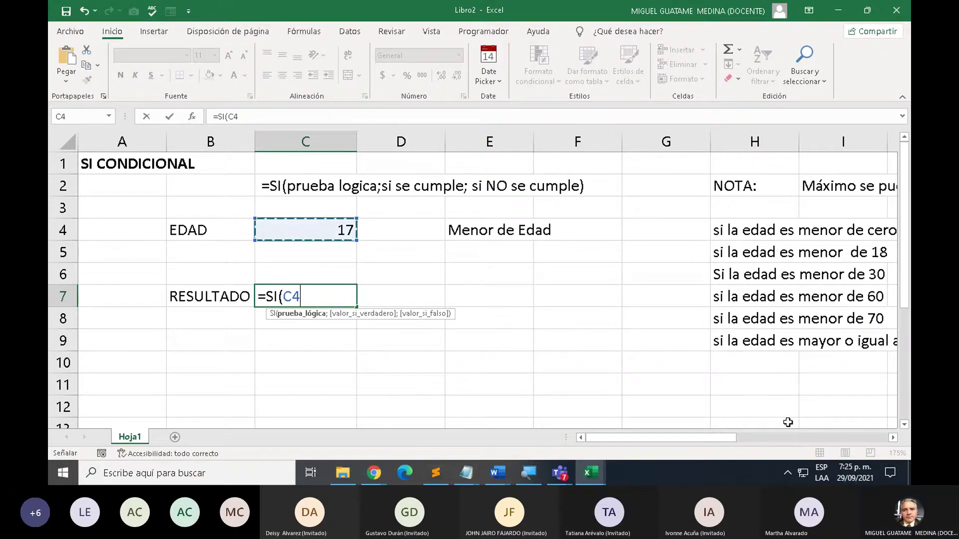
type("<")
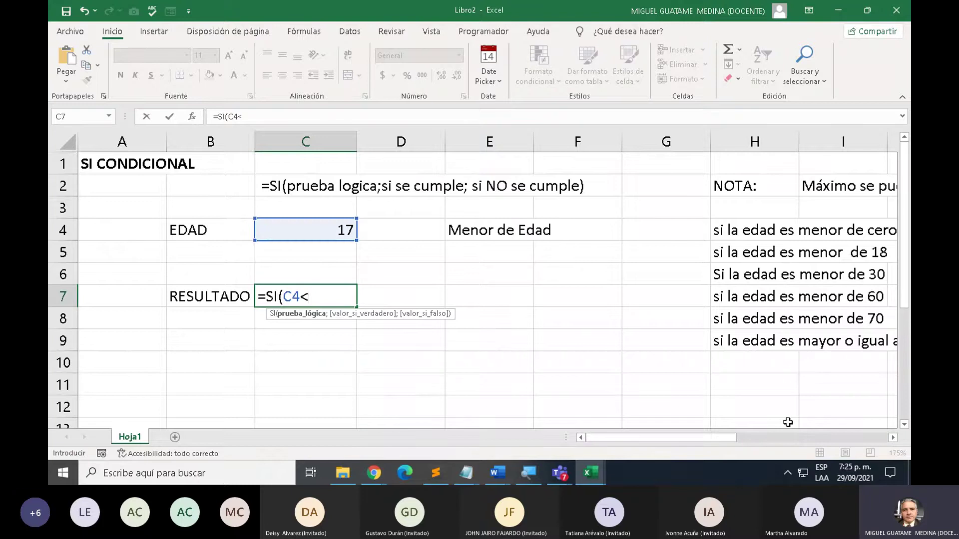
type("0")
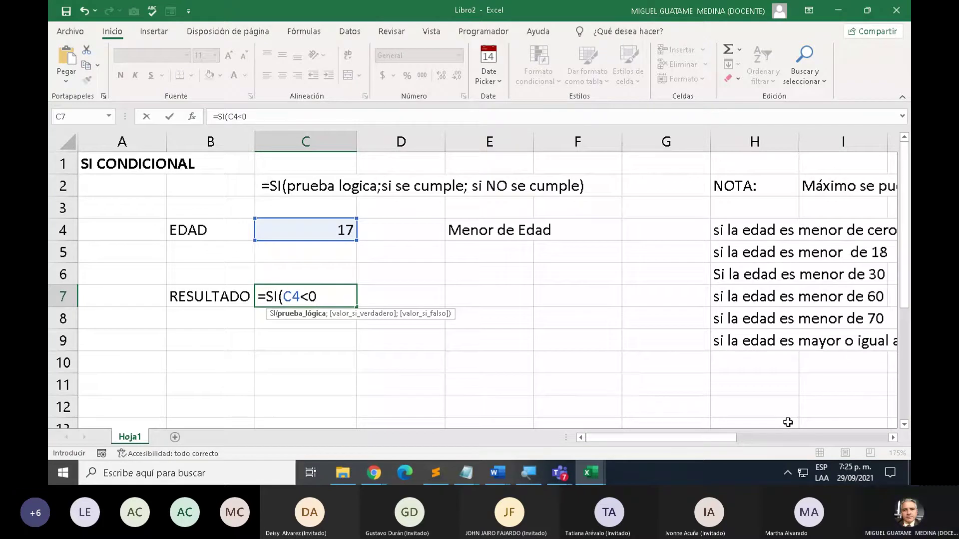
type(";")
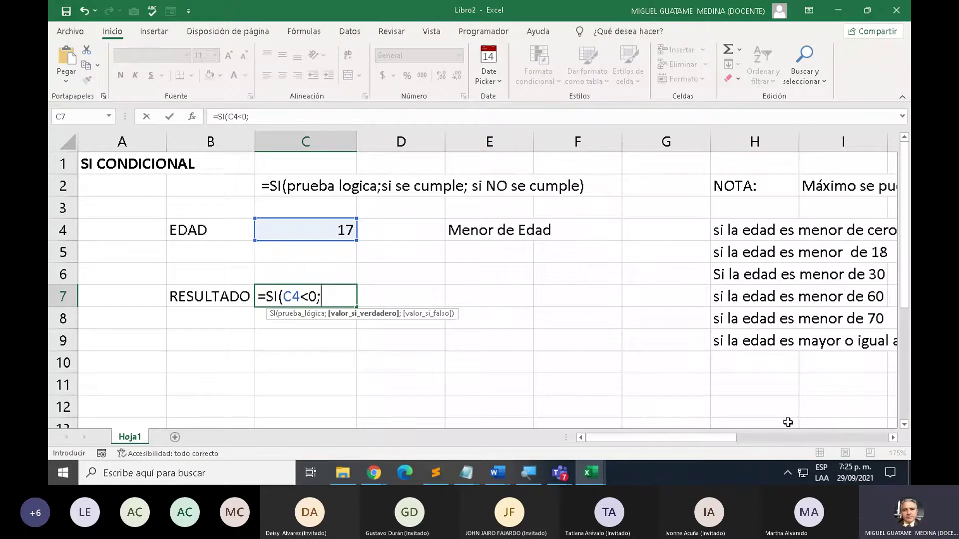
left_click(702, 142)
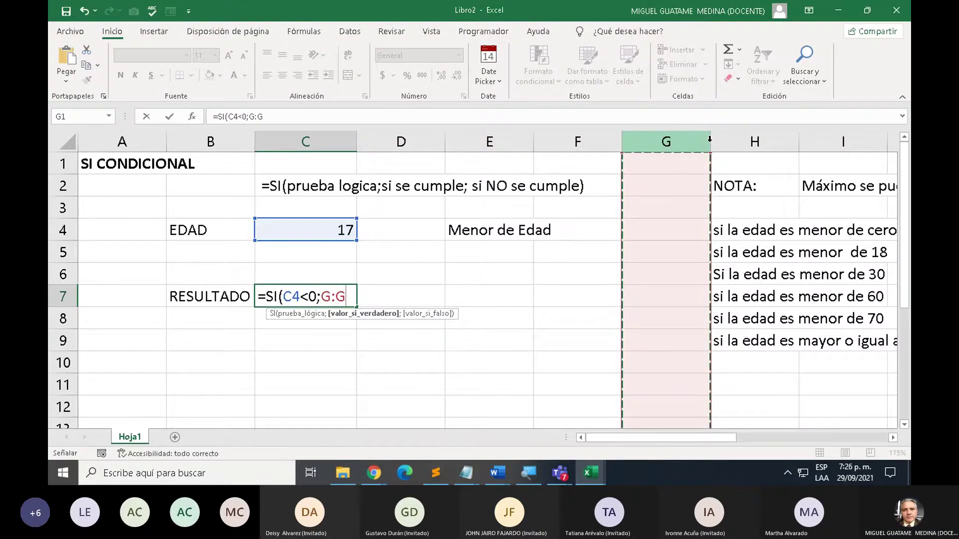
key("BackSpace")
key("BackSpace")
key("BackSpace")
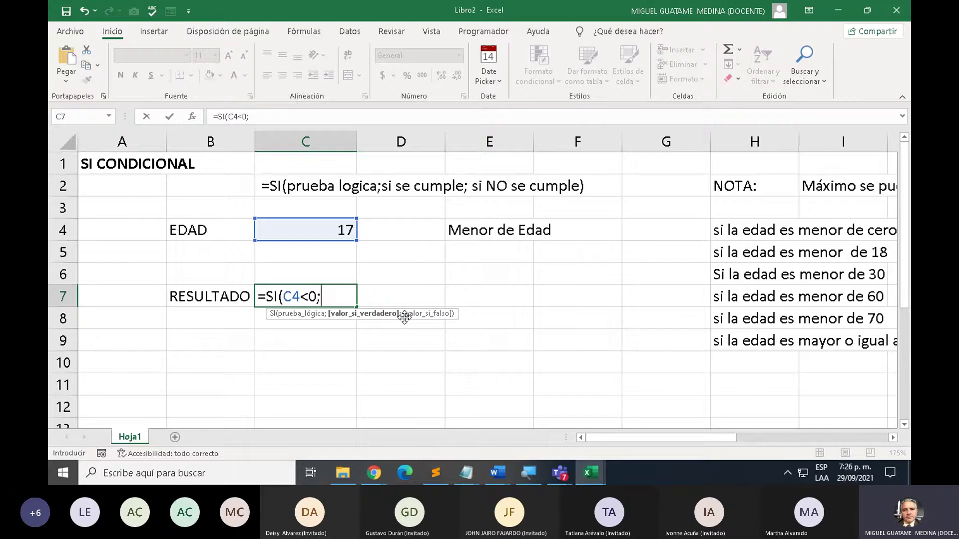
left_click(893, 437)
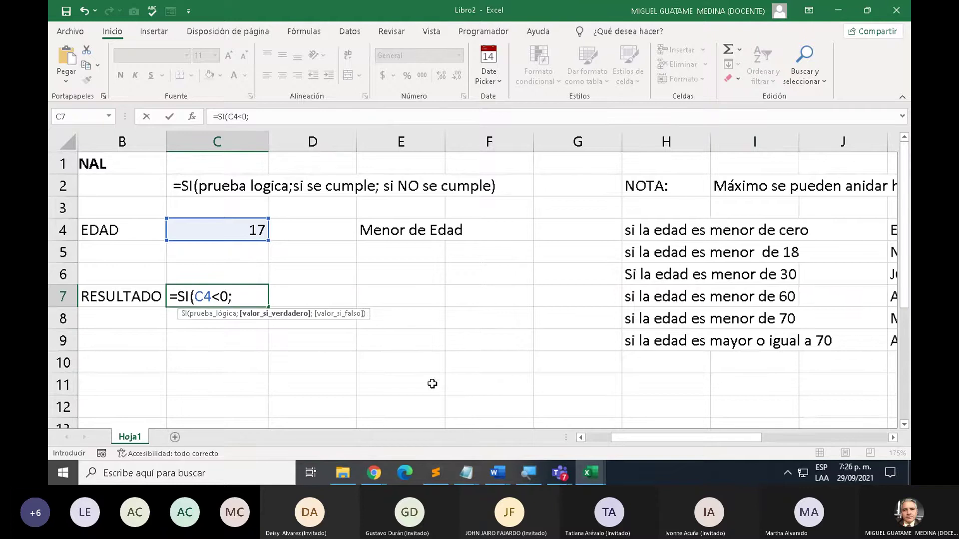
Discard the partial C7 formula and narrow columns G and J so the labels fit
key("Escape")
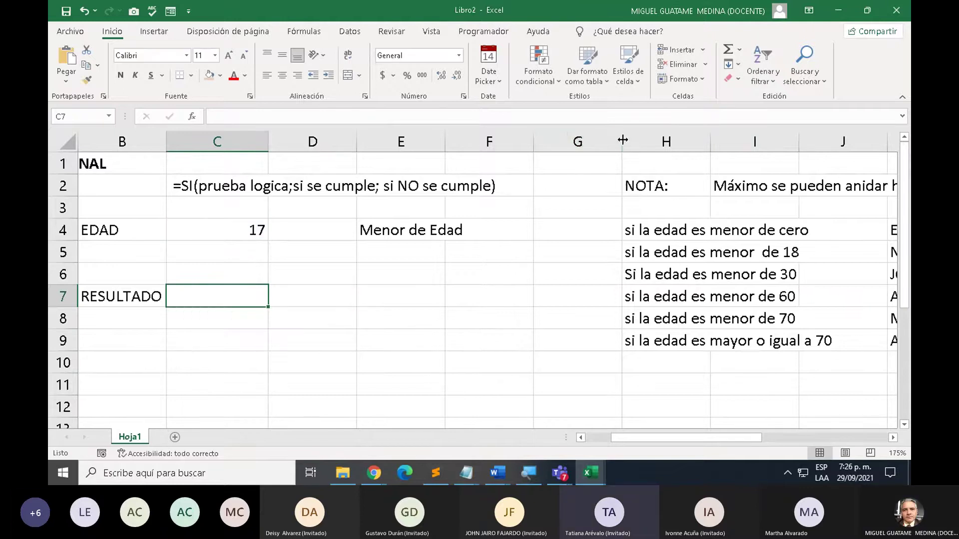
left_click_drag(622, 140, 559, 141)
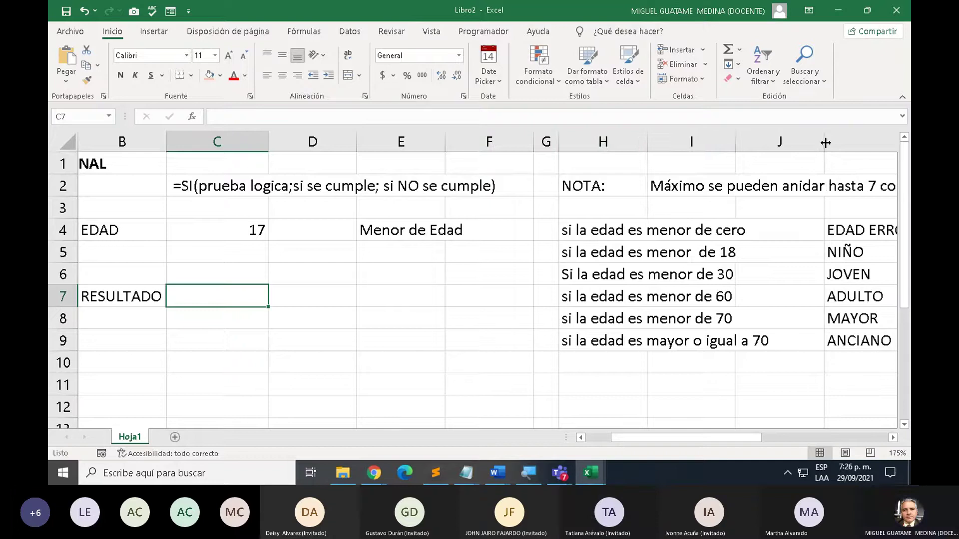
left_click_drag(825, 142, 769, 156)
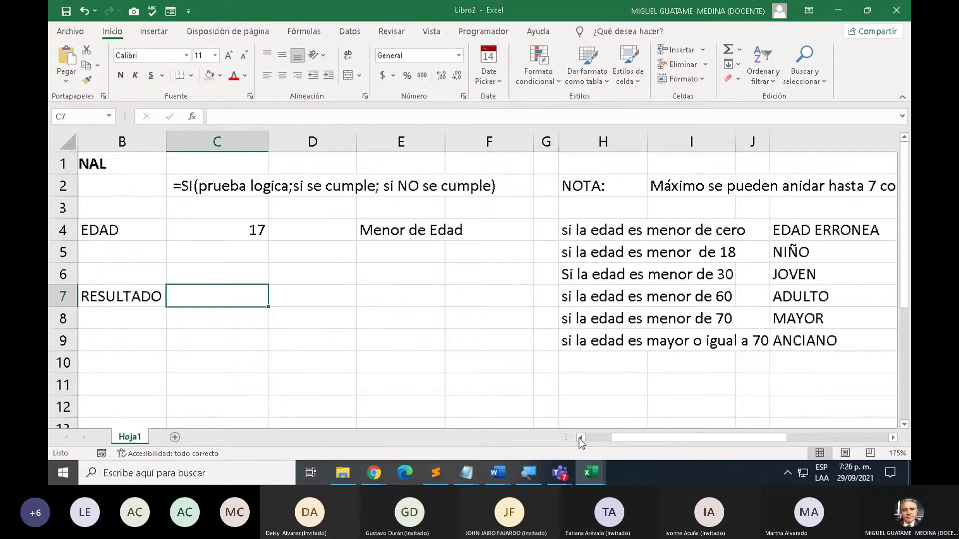
left_click(581, 437)
left_click(893, 438)
double_click(184, 295)
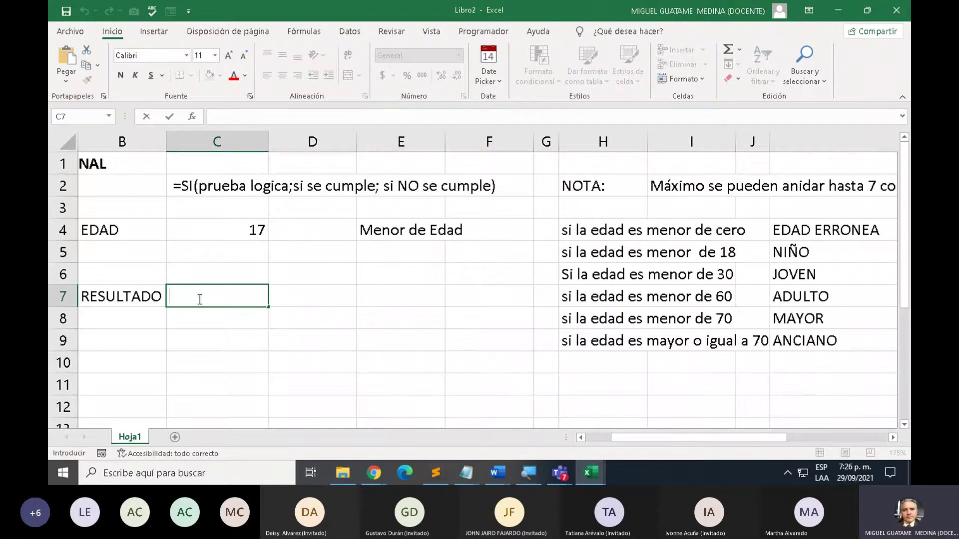
Begin C7 with =SI(C4<0;"EDAD ERRADA"; for negative ages
type("=si")
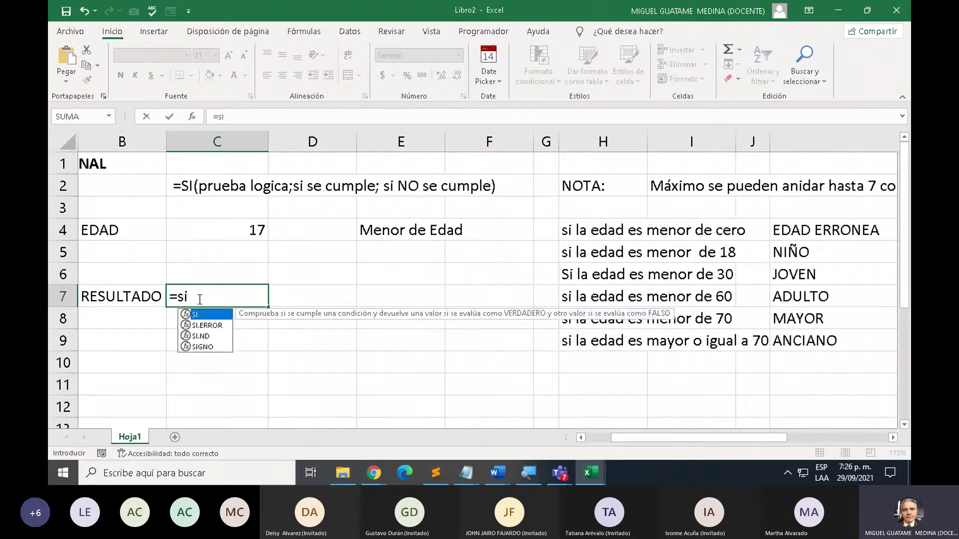
key("Tab")
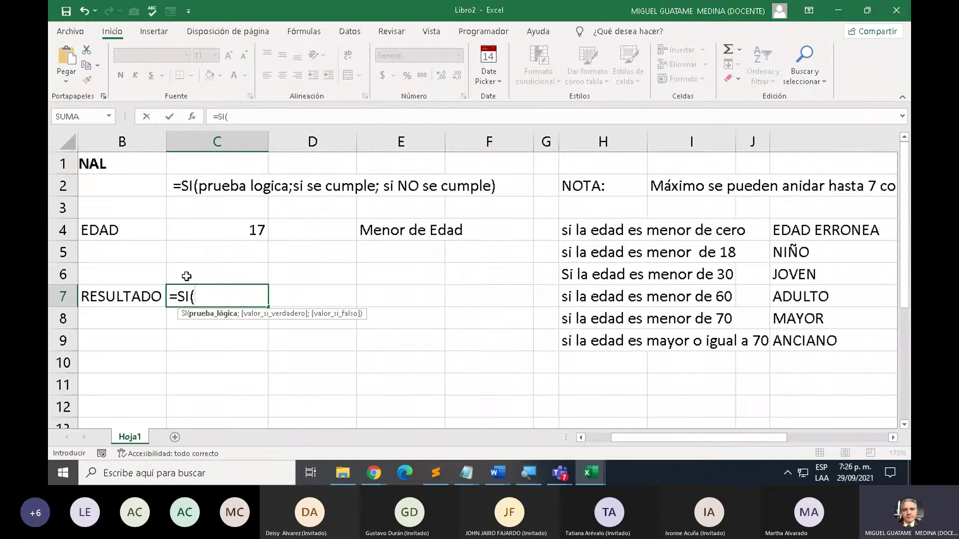
left_click(221, 225)
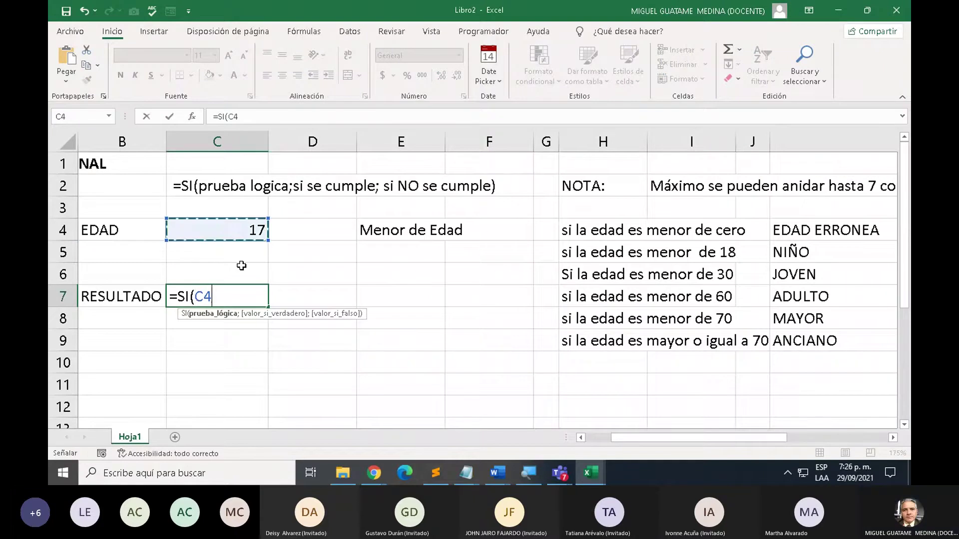
type("<")
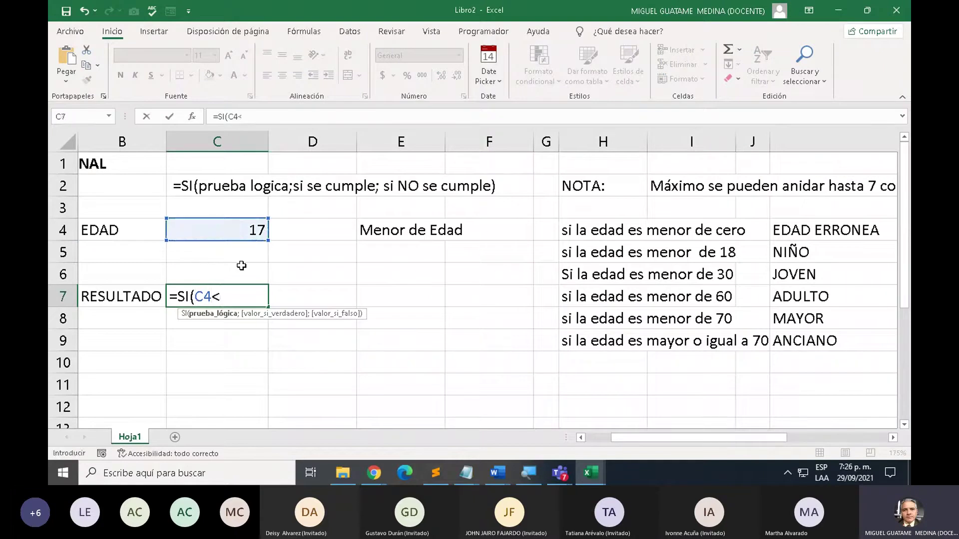
type("0")
type(";")
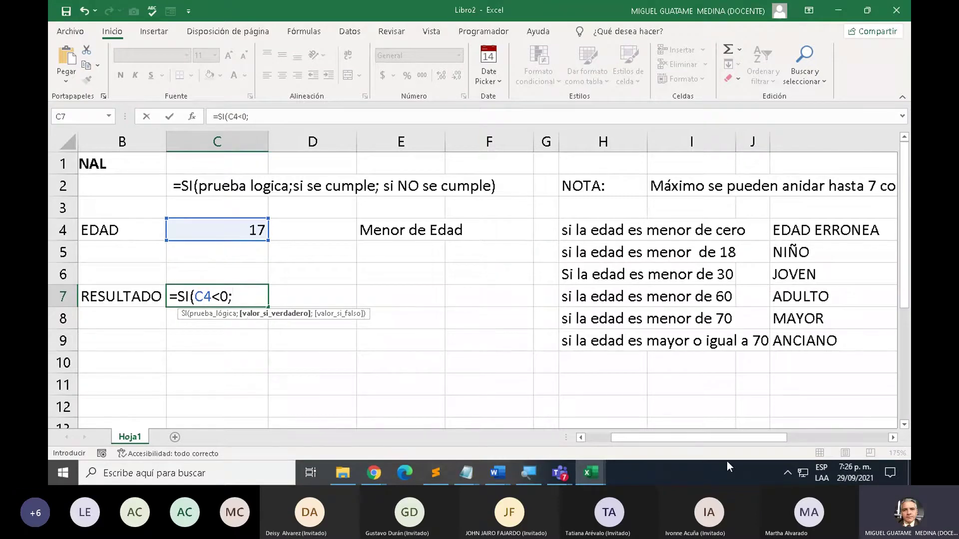
type("\"")
type("e")
key("BackSpace")
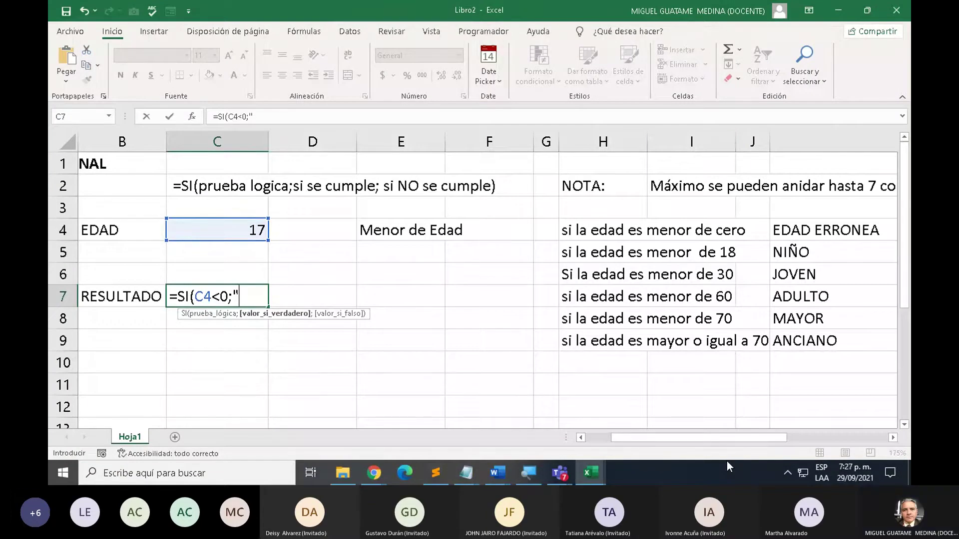
type("EDAD ")
type("ERR")
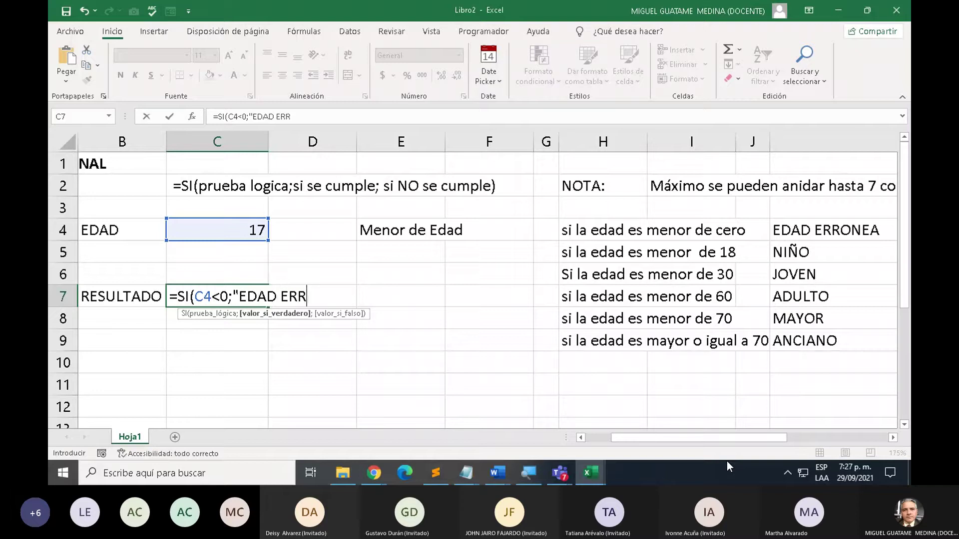
type("ADA")
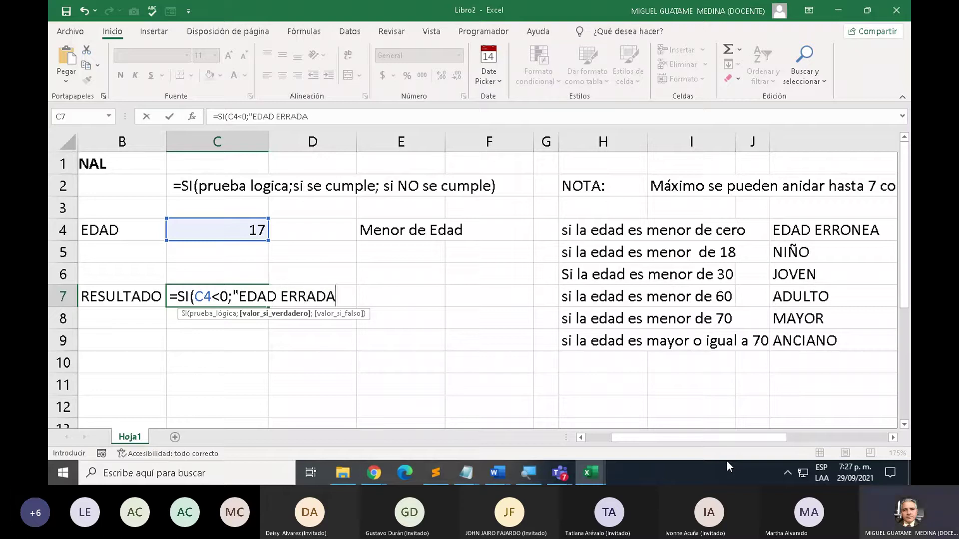
type("\";")
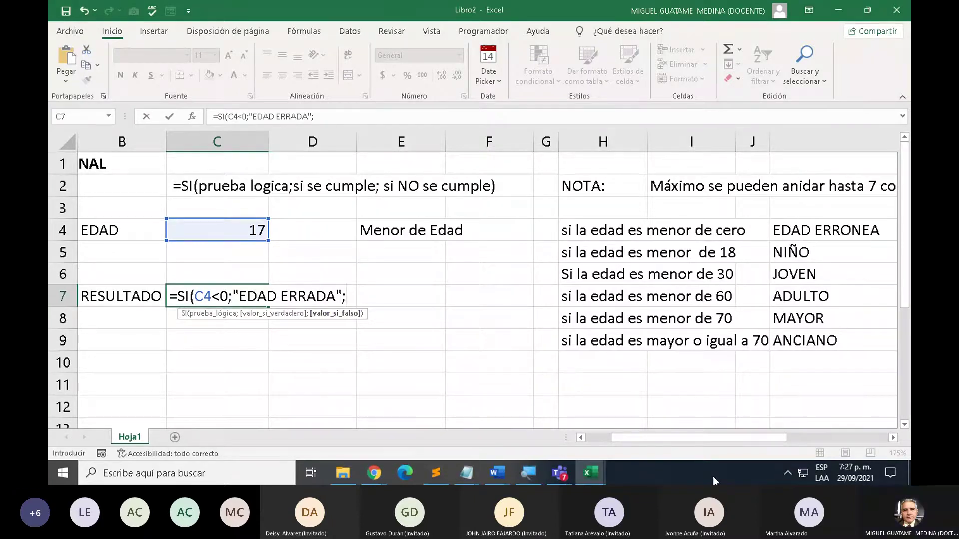
Add the nested test SI(C4<18;"NIÑO"; for ages under 18
type("SI(")
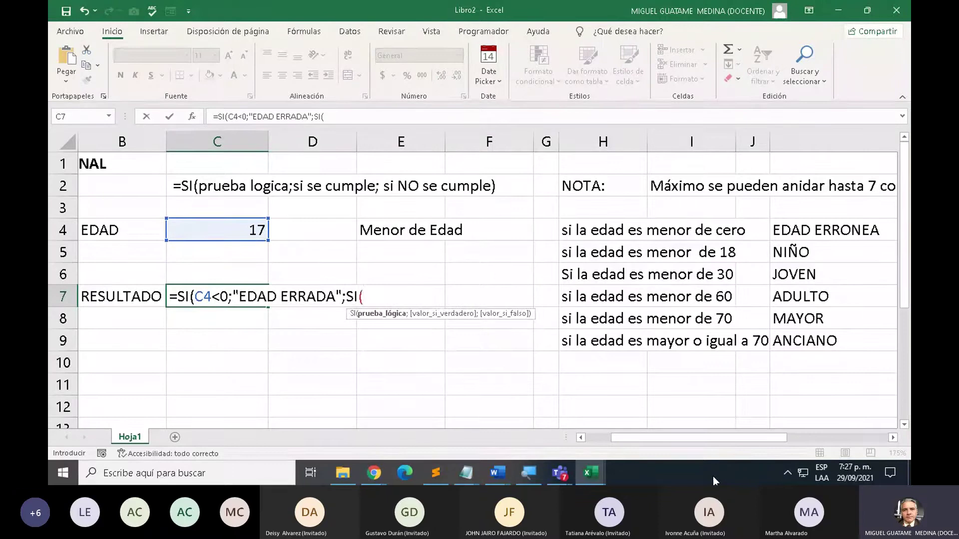
left_click(233, 226)
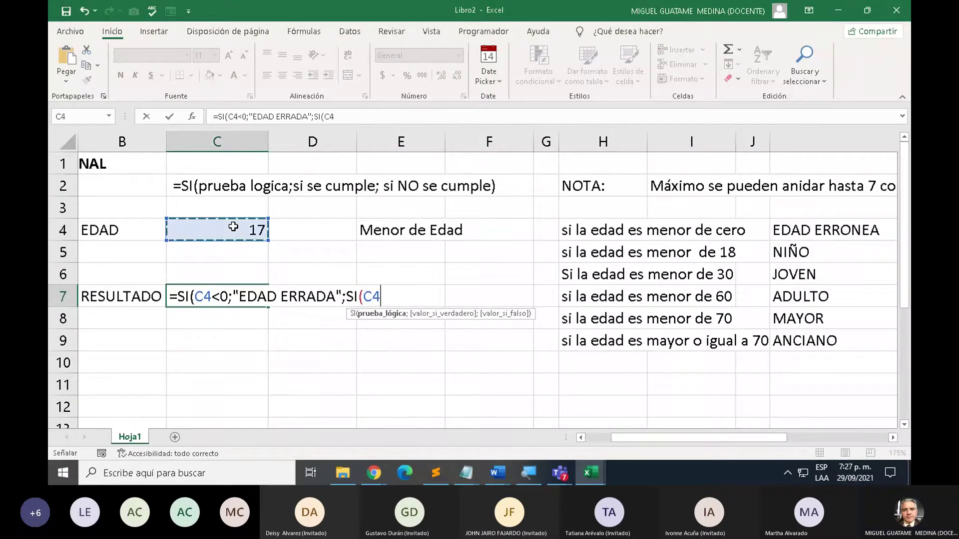
type("<")
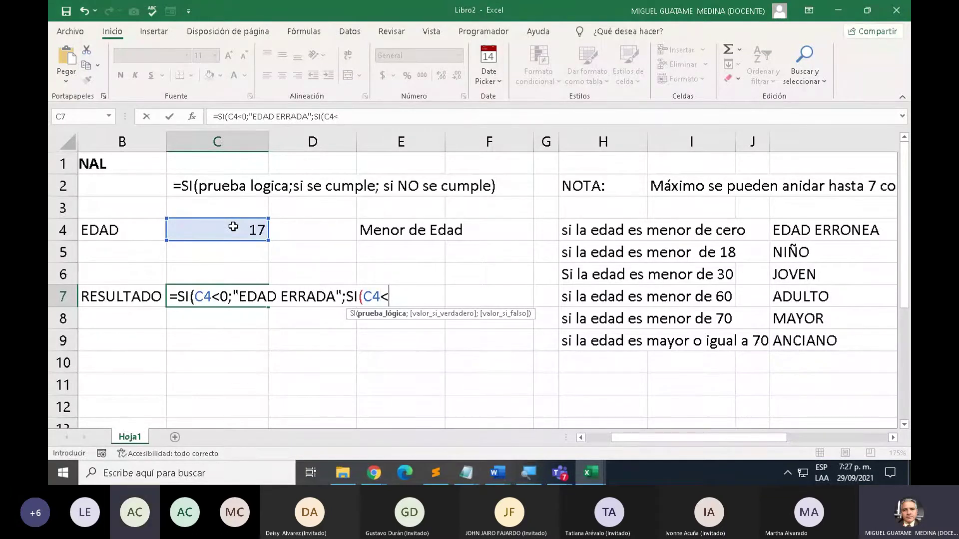
type("18")
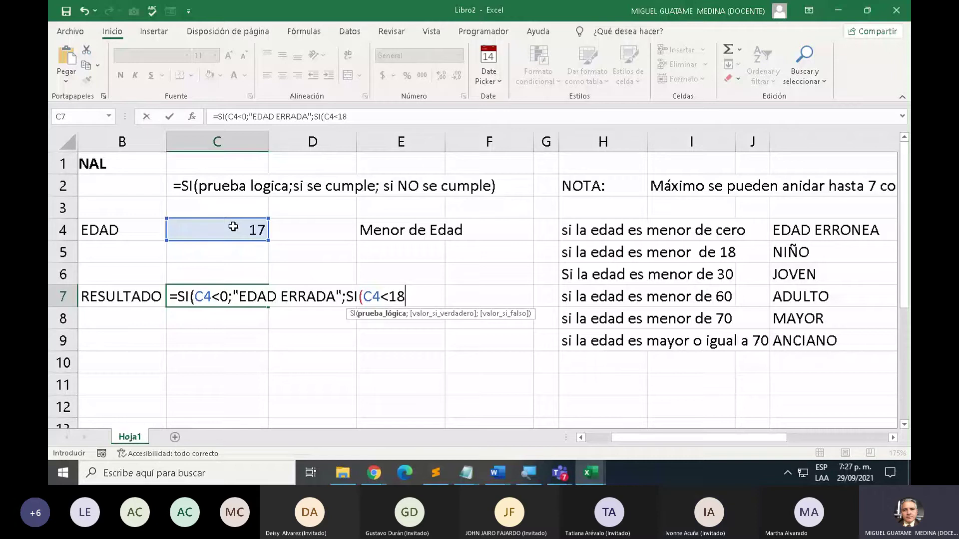
type(";")
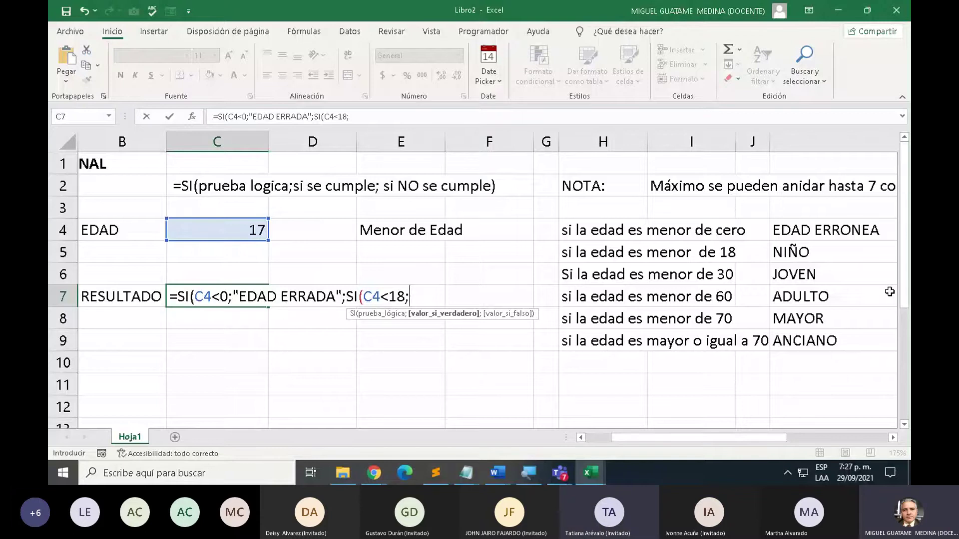
type("\"N")
type("I{O")
key("BackSpace")
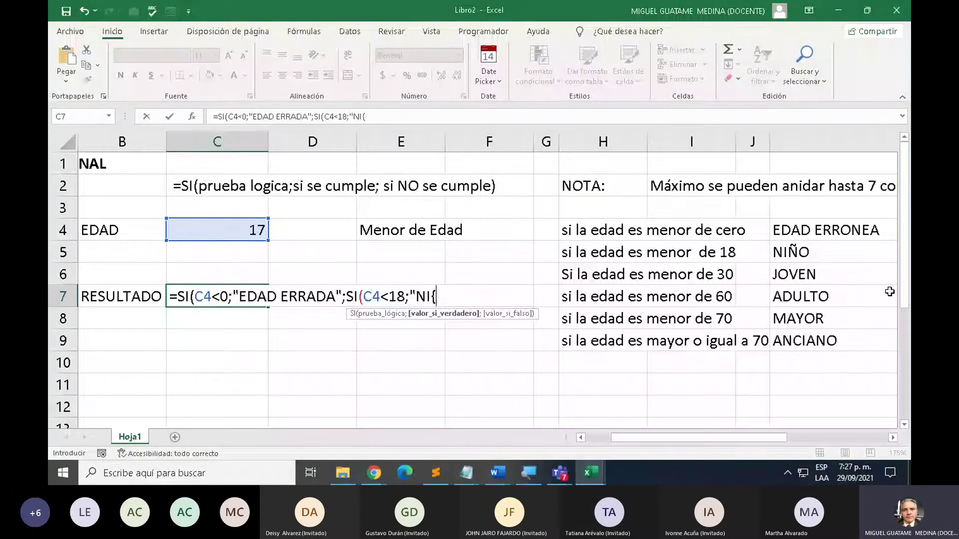
key("BackSpace")
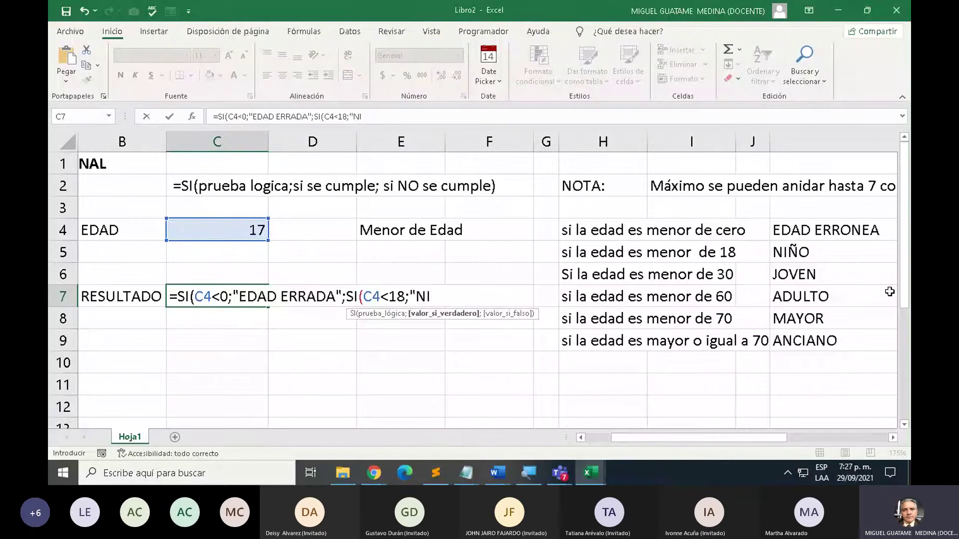
type("ÑO")
type("\"")
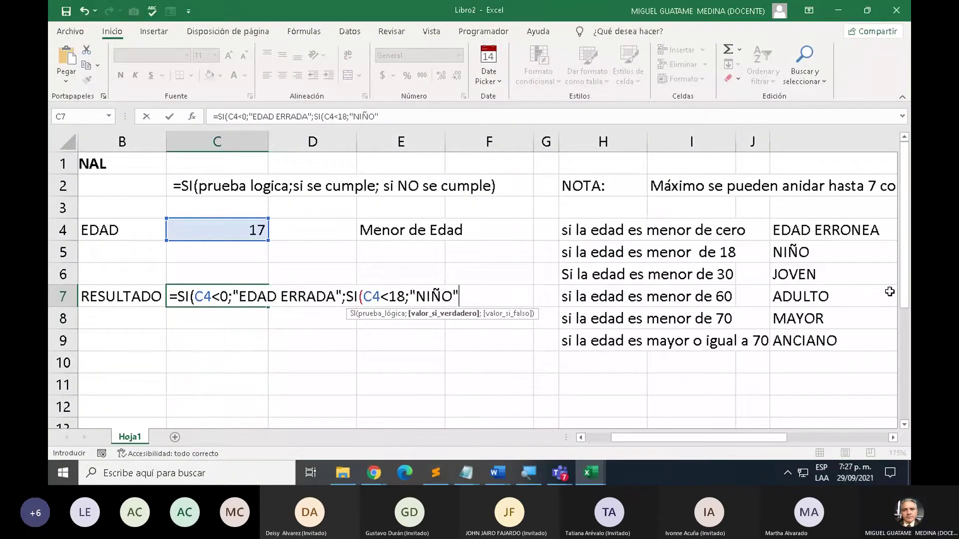
type(";")
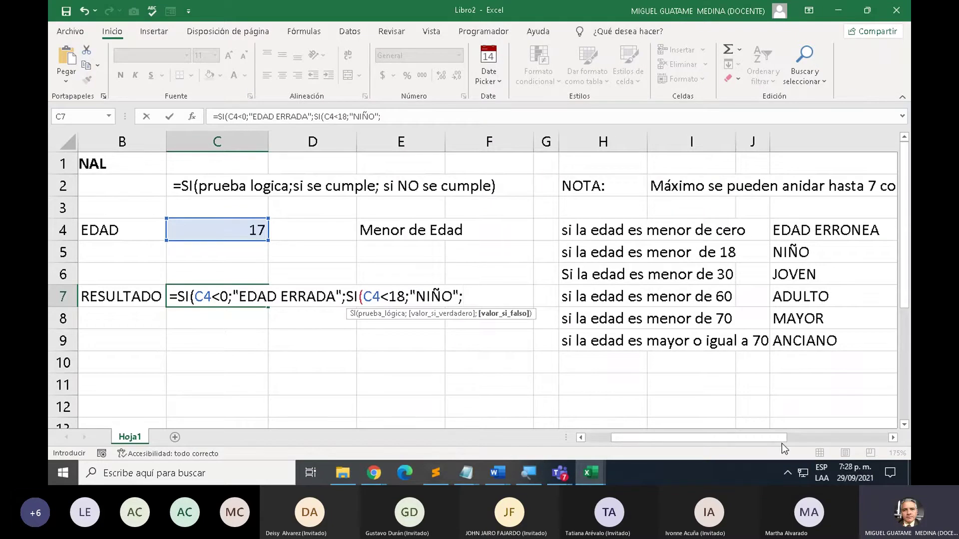
Append SI(C4<30;"JOVEN";SI(C4<60;"ADULTO"; and open the next SI( in C7
type("S")
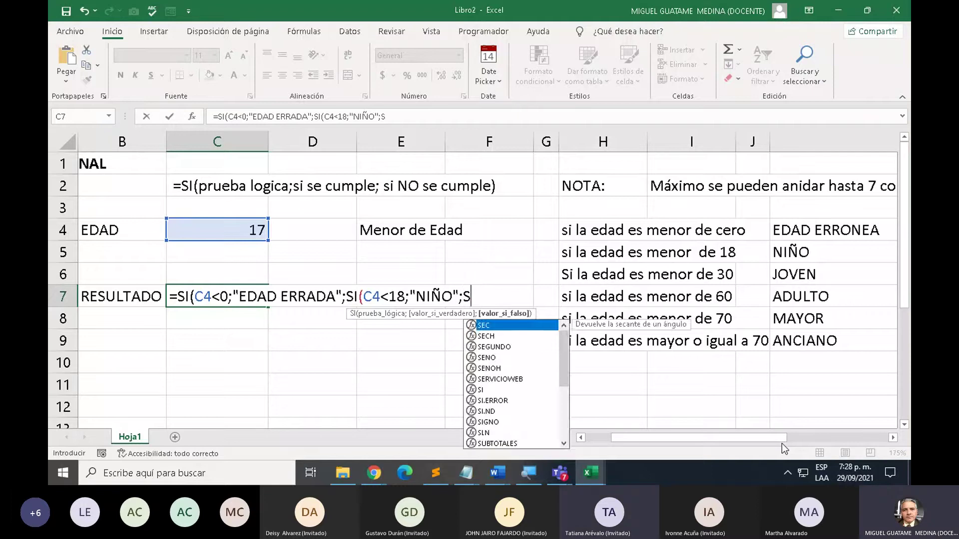
type("I(")
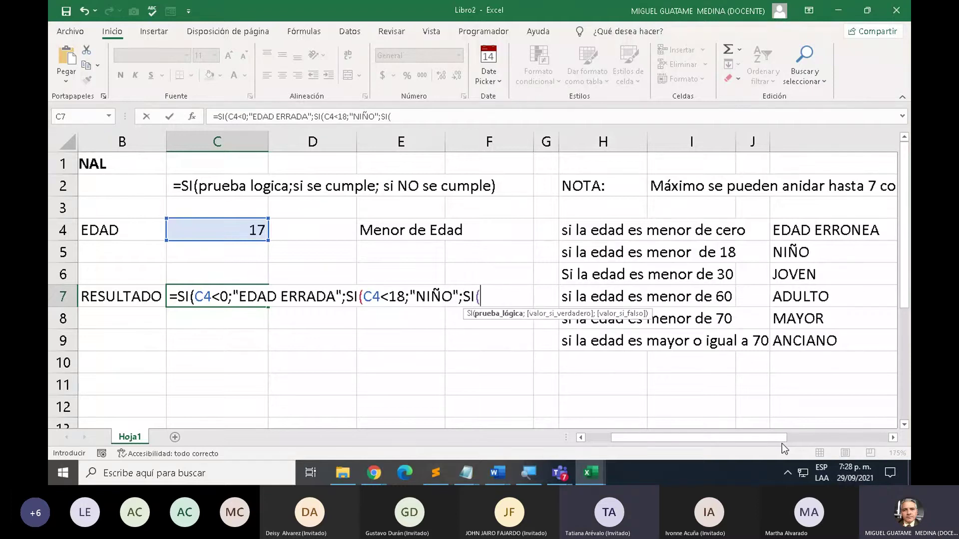
left_click(224, 235)
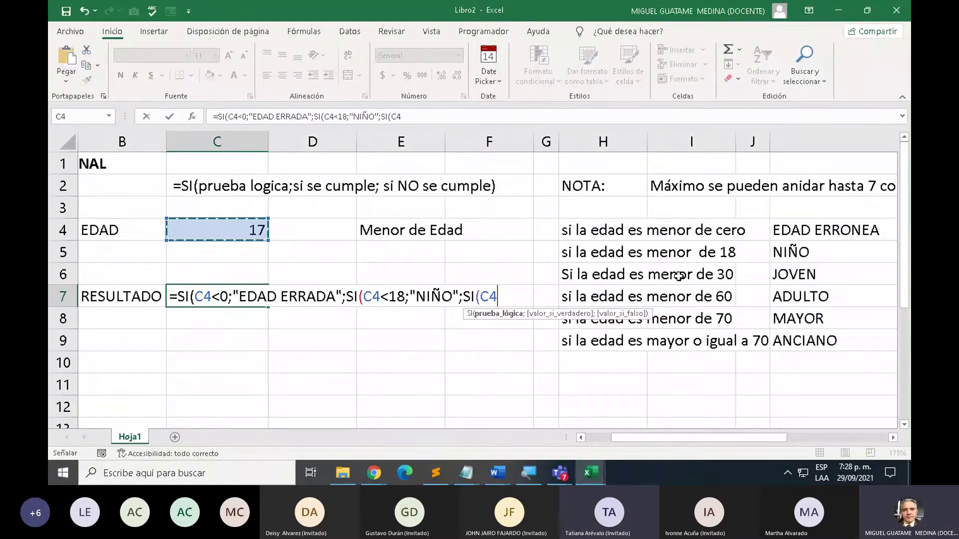
type("<")
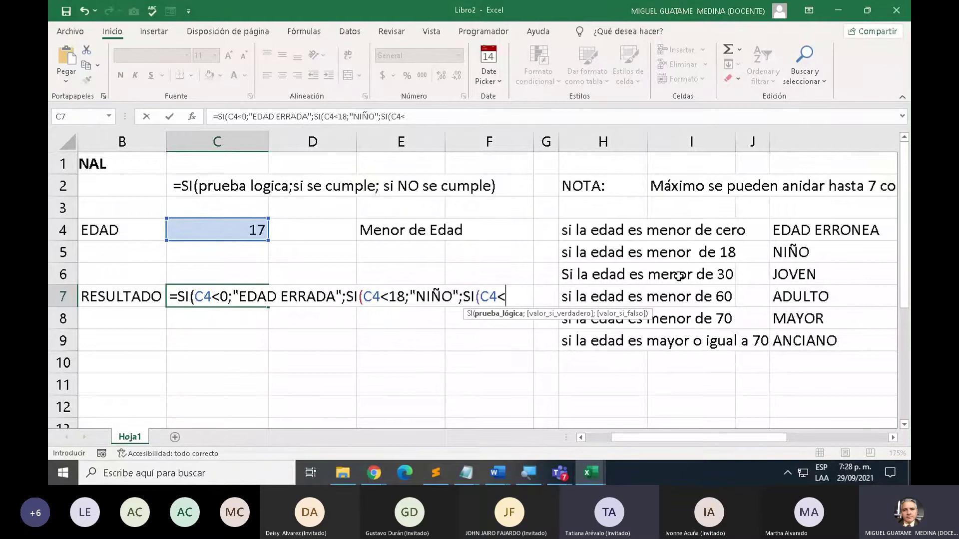
type("30")
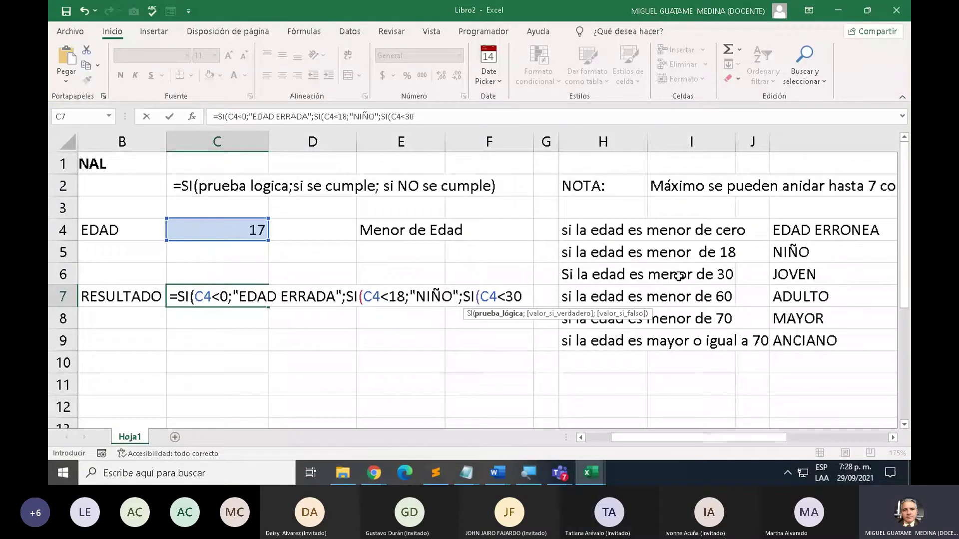
type(";")
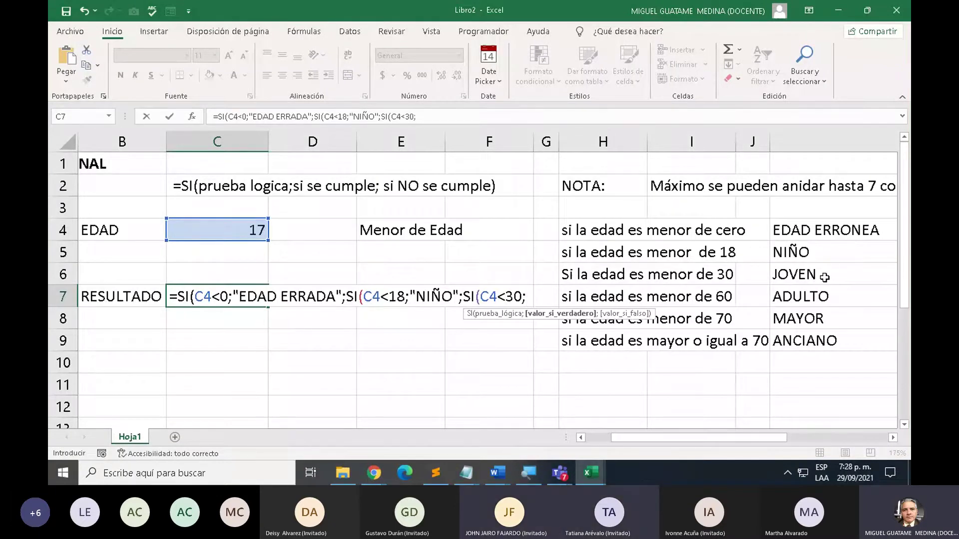
type("\"")
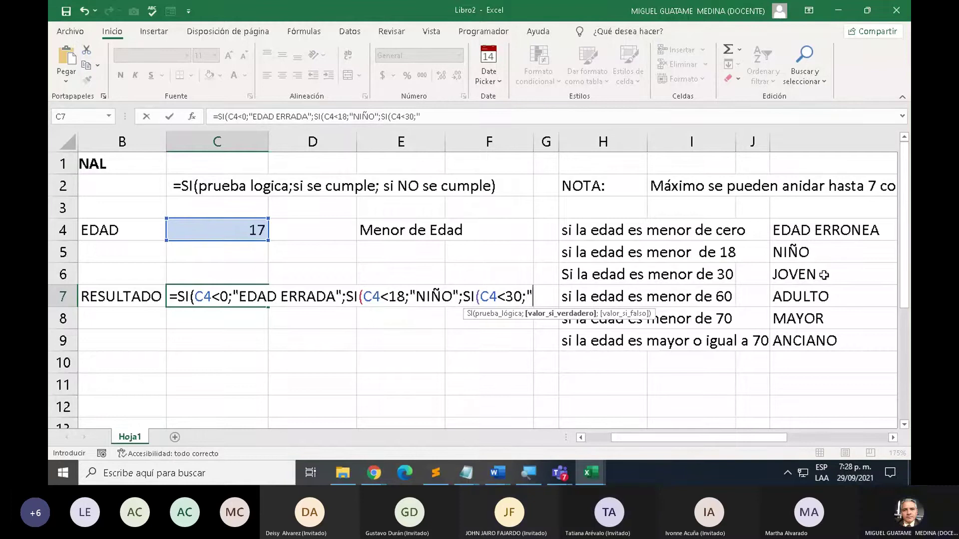
type("JOVE")
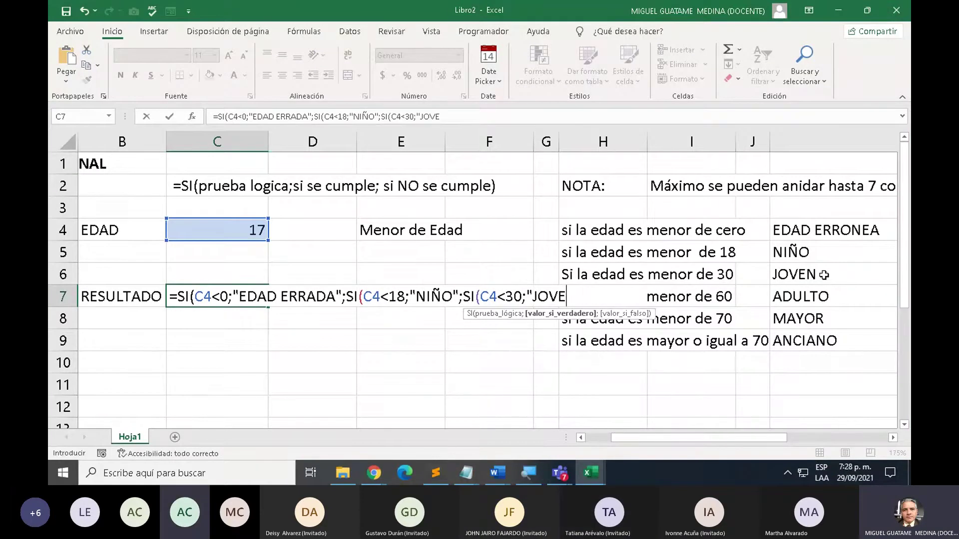
type("N\"")
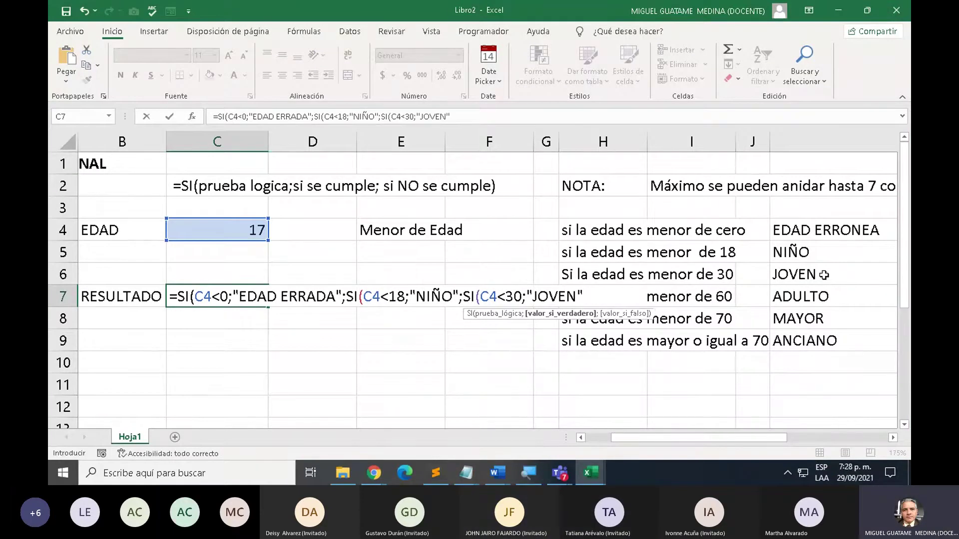
type(";")
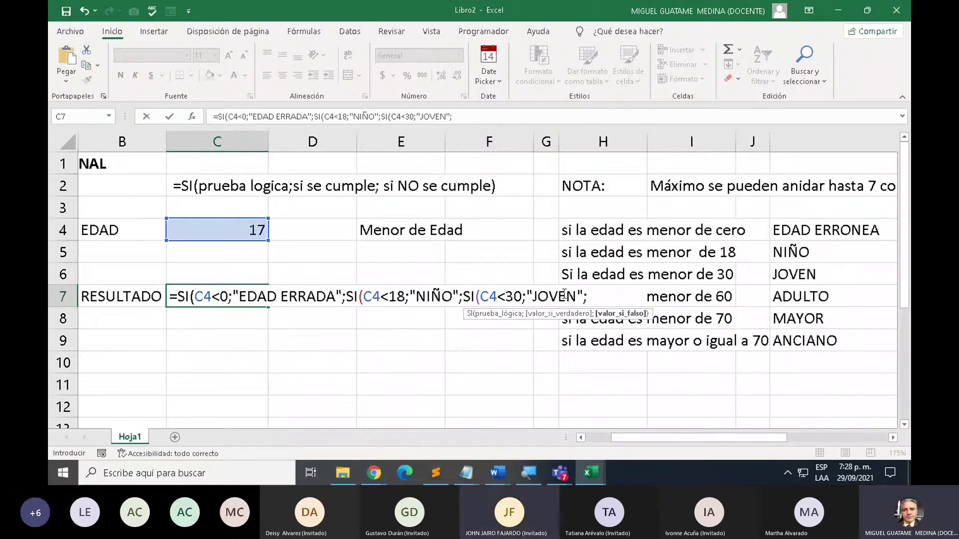
type("SI")
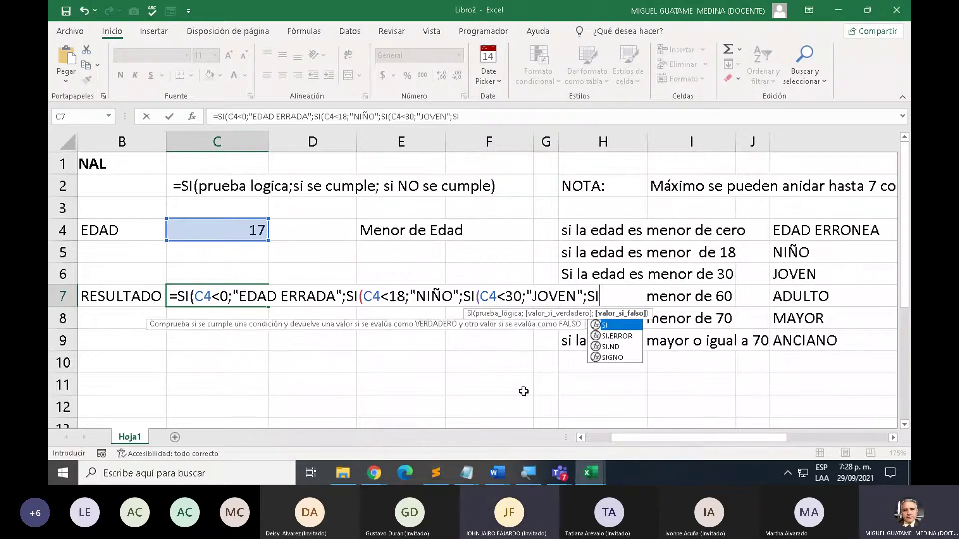
type("(")
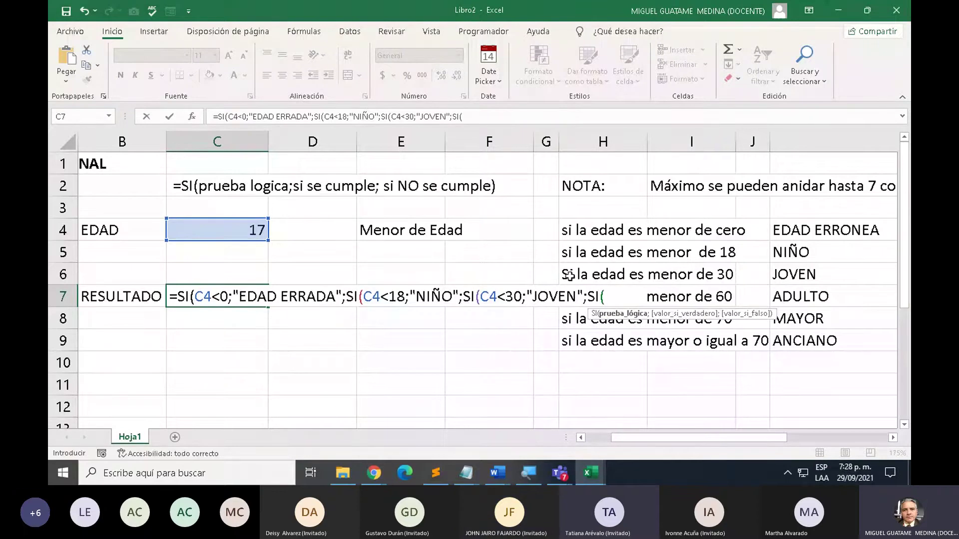
left_click(211, 234)
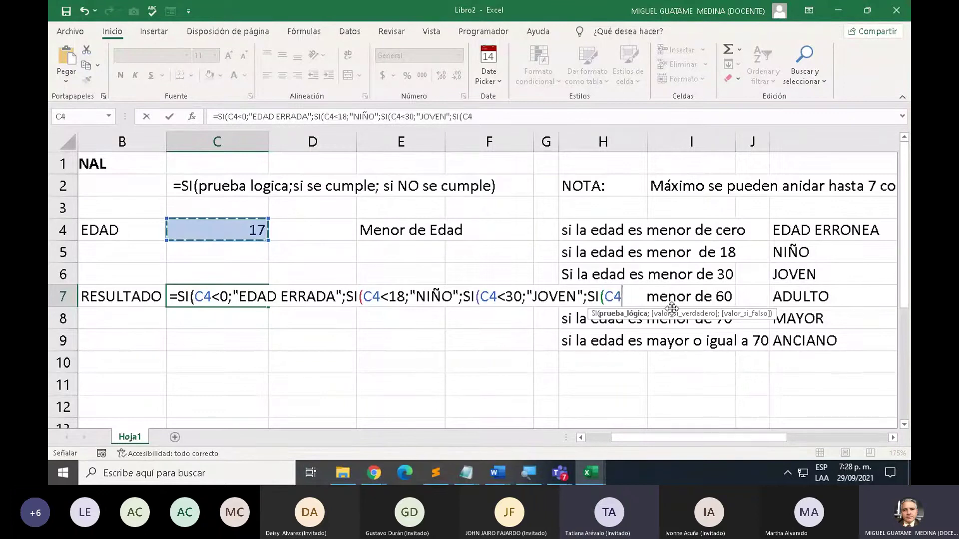
type("<")
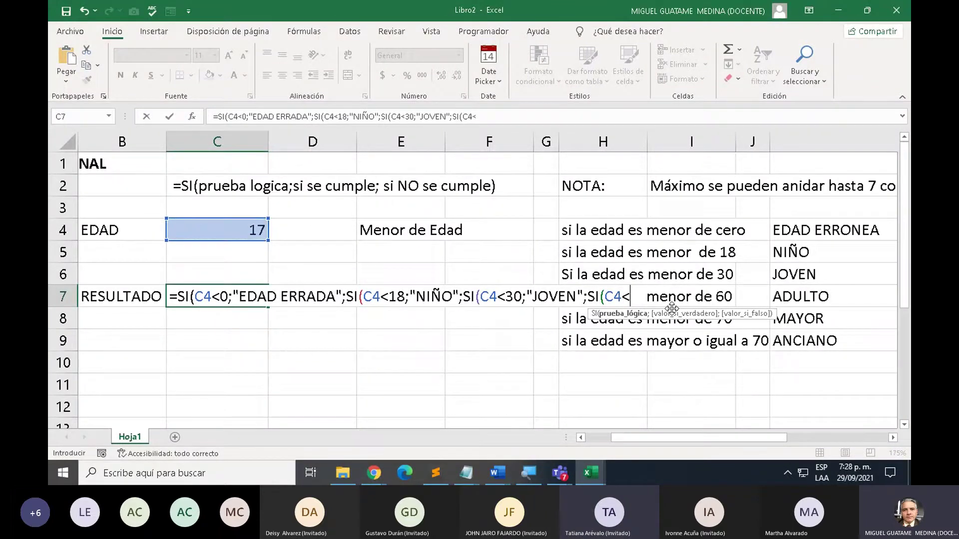
type("60;")
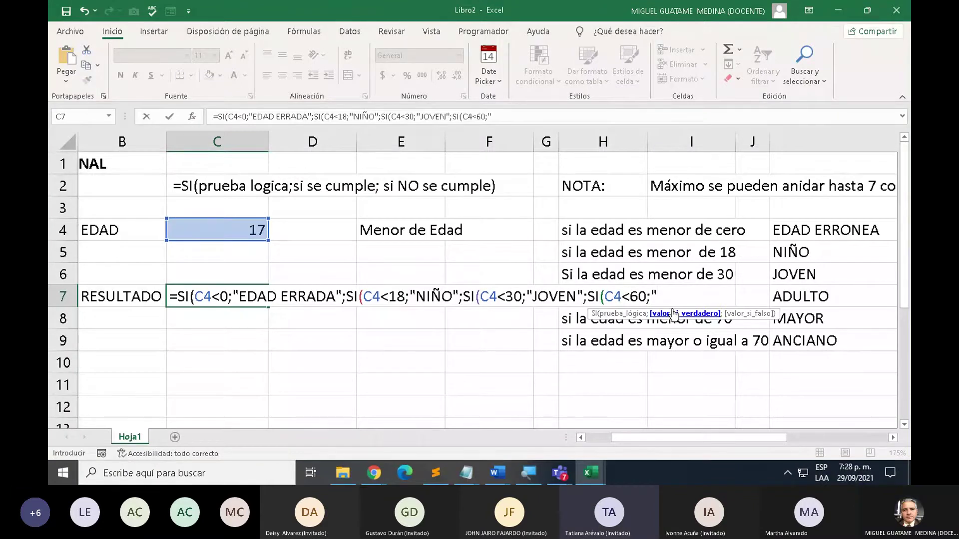
type("A")
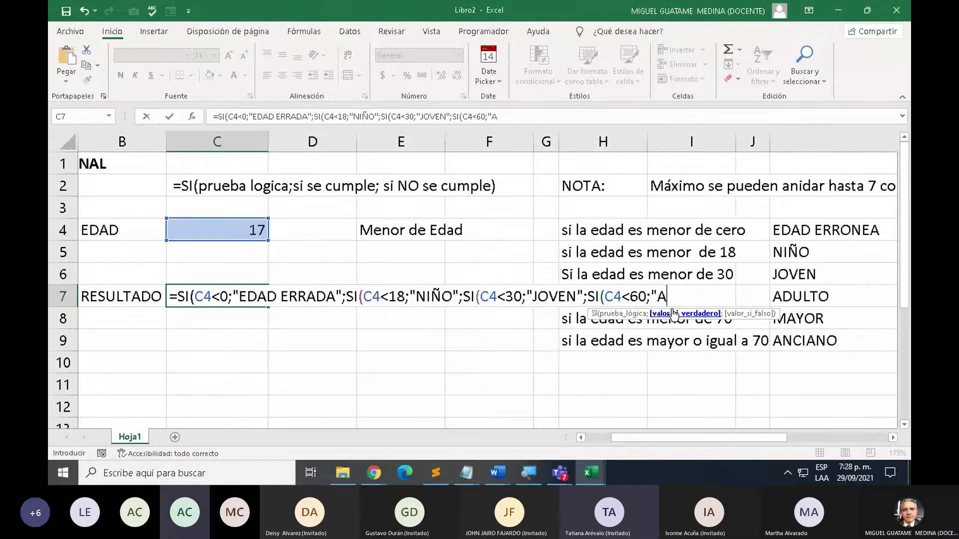
type("DULTO\"")
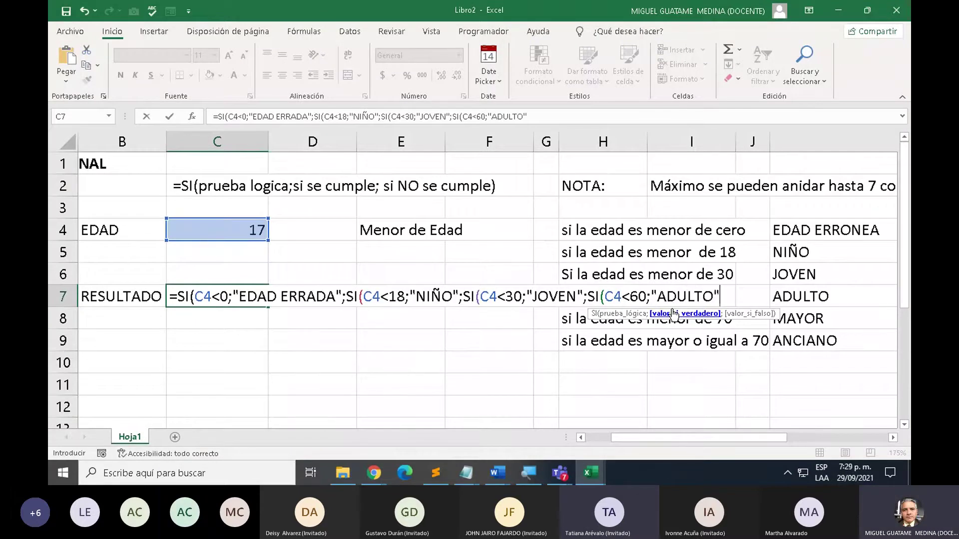
type(";")
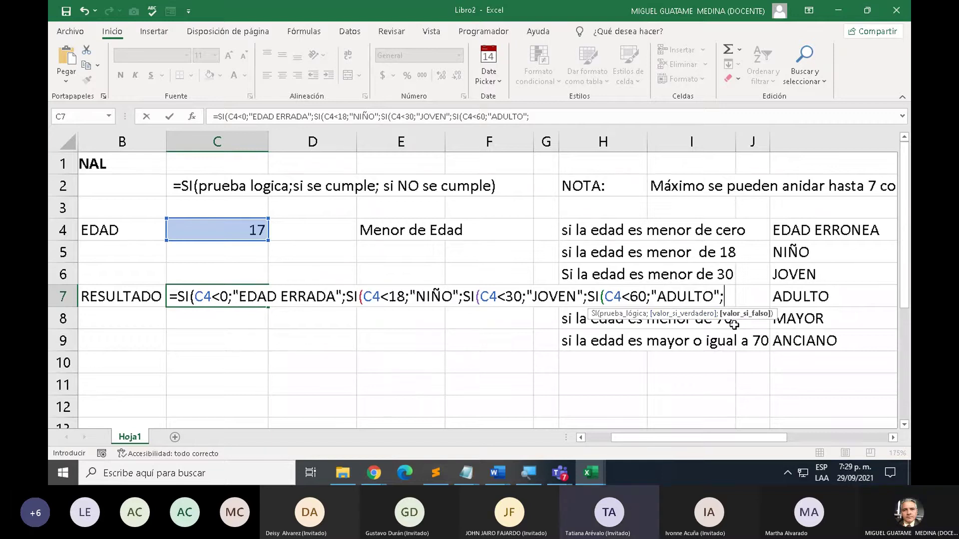
type("SI(")
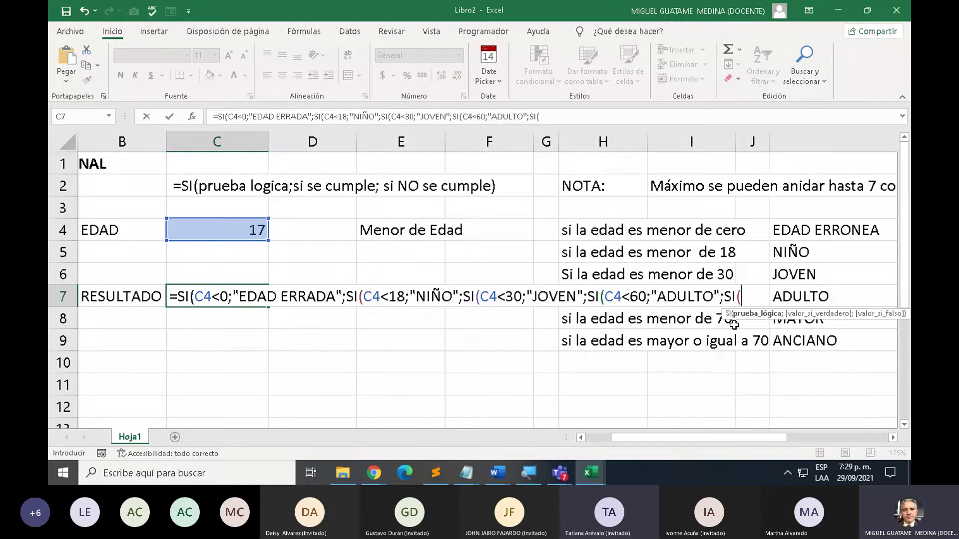
Append C4<70;"MAYOR"; to the C7 formula
left_click(223, 230)
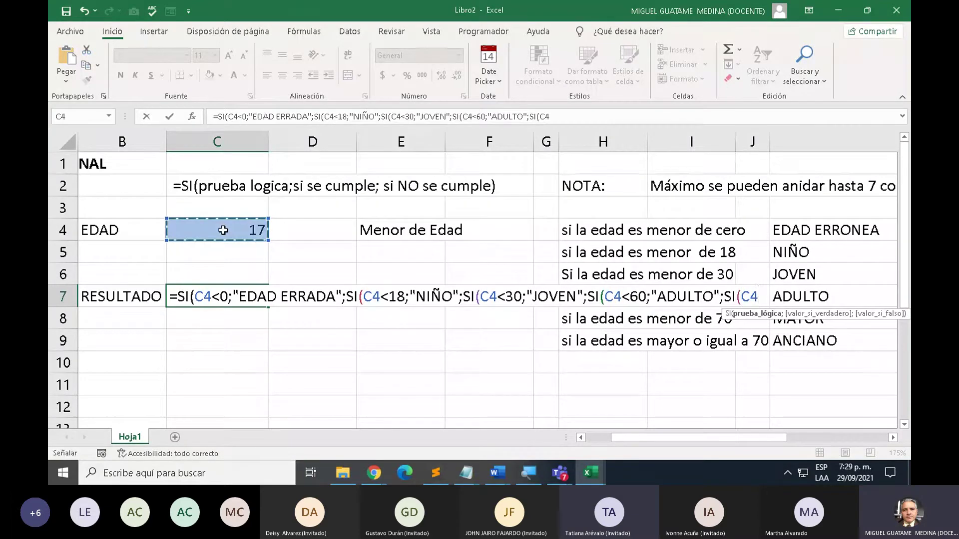
type("<")
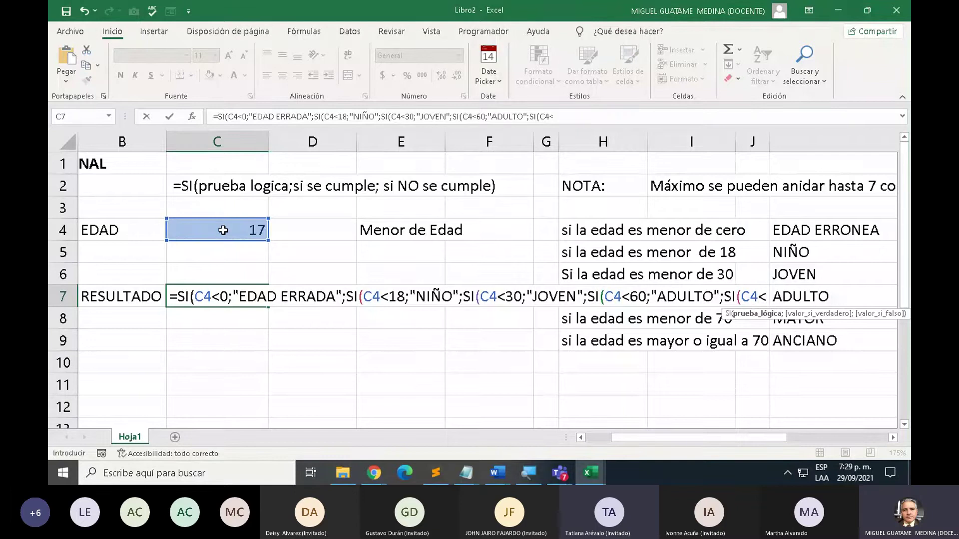
type("70;")
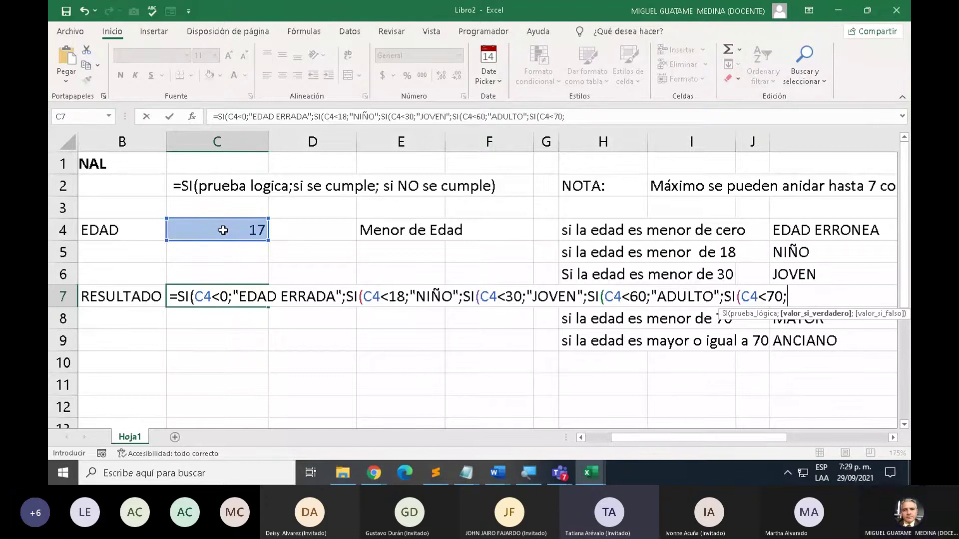
type("\"MA")
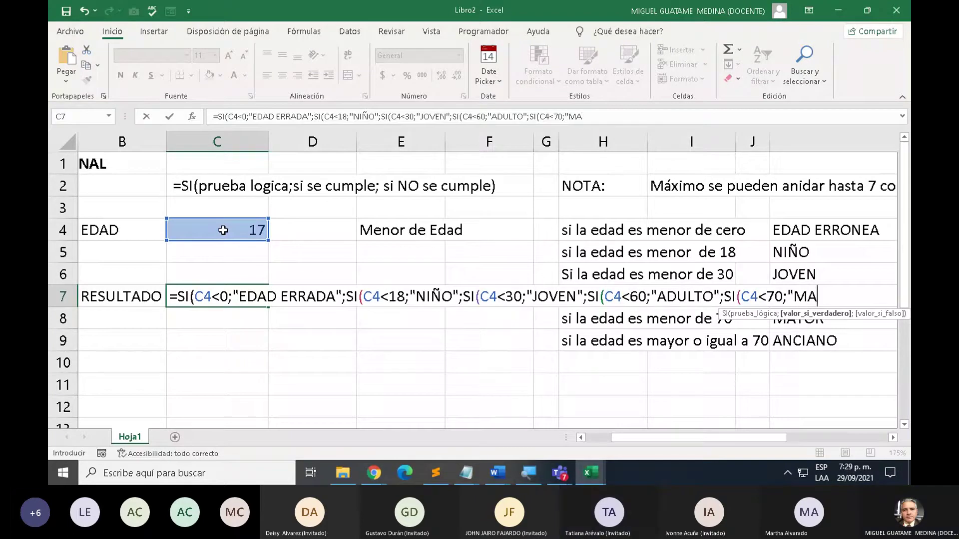
type("YOR")
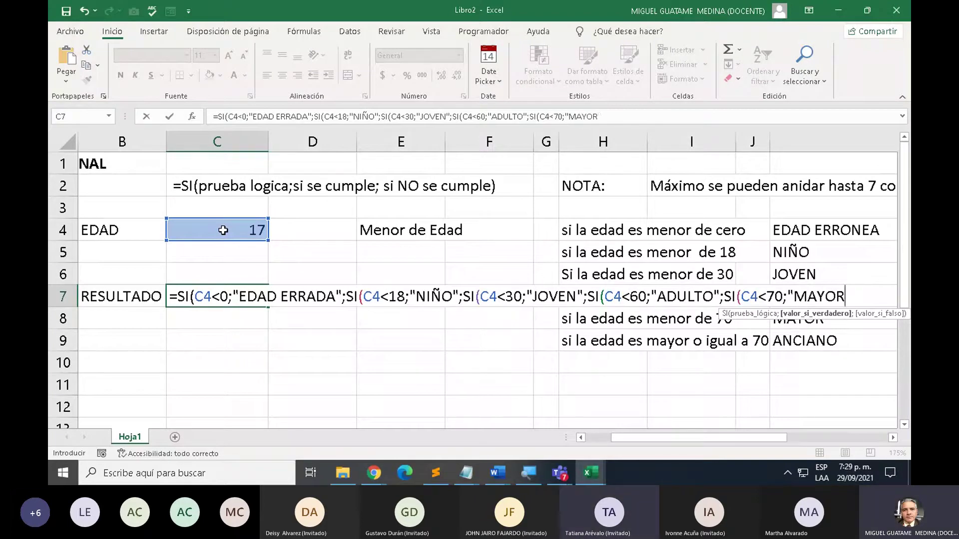
type("\"")
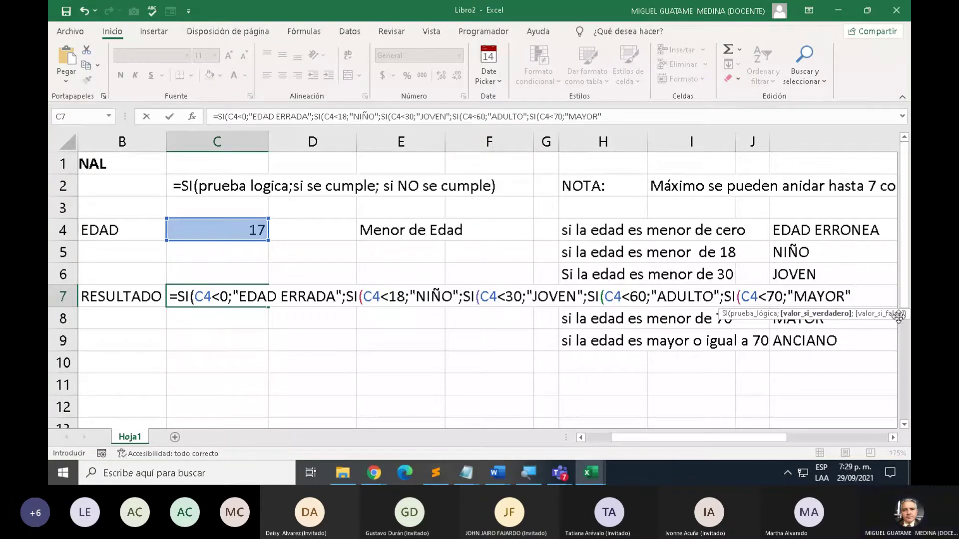
type(";")
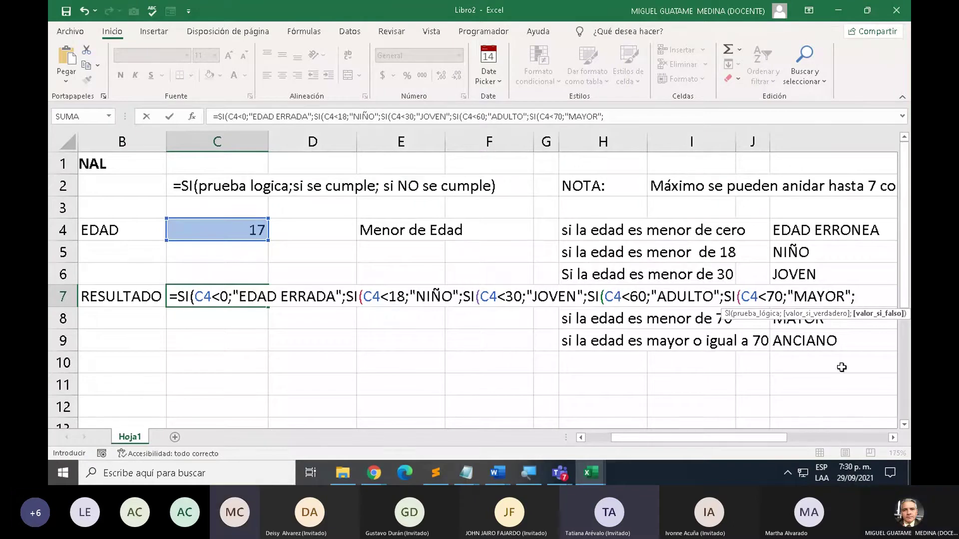
End the C7 formula with "ANCIANO" followed by the closing parentheses
type("\"")
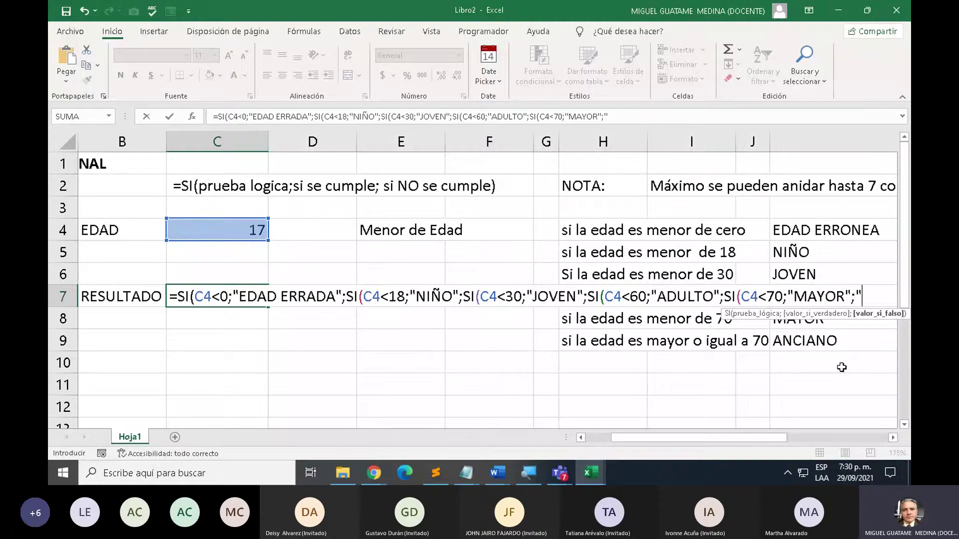
type("ANCIA")
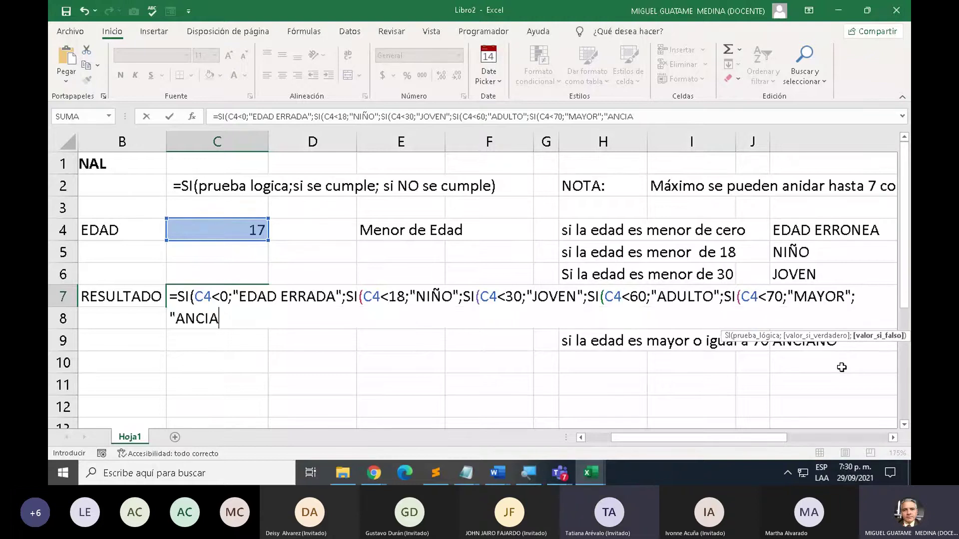
type("NO")
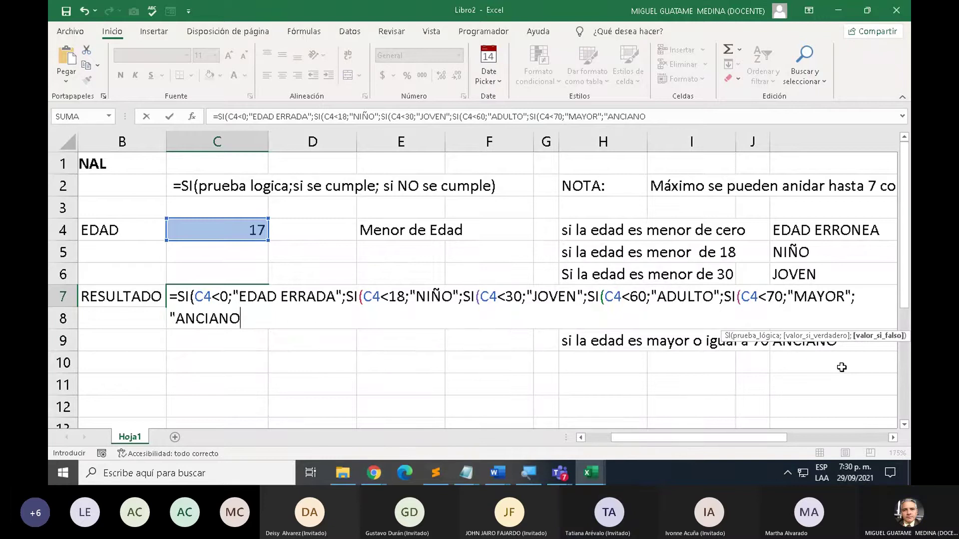
type("\"")
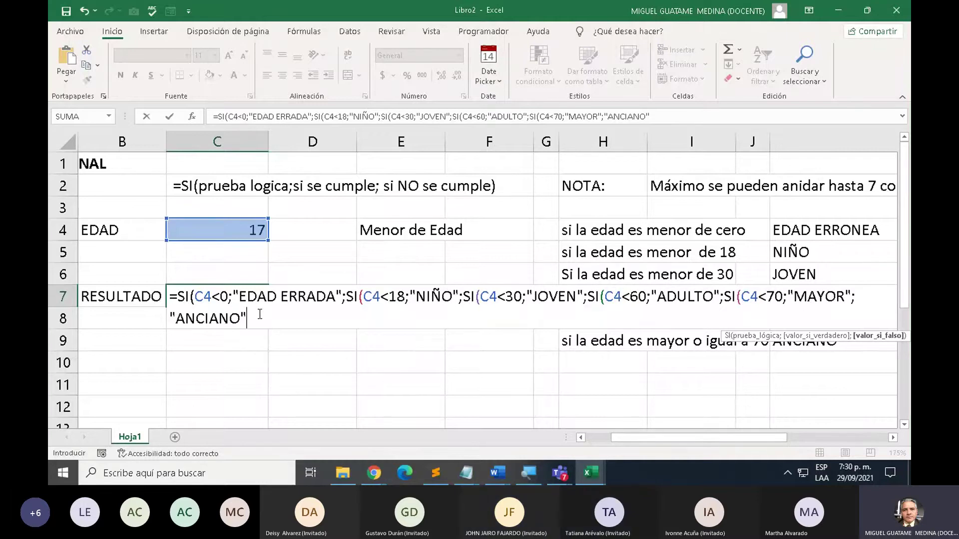
type(")")
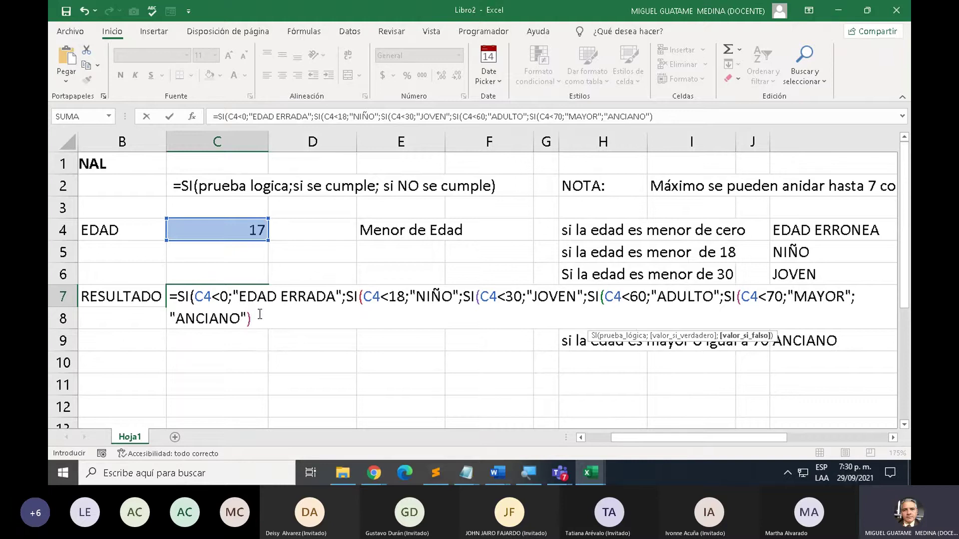
type(")")
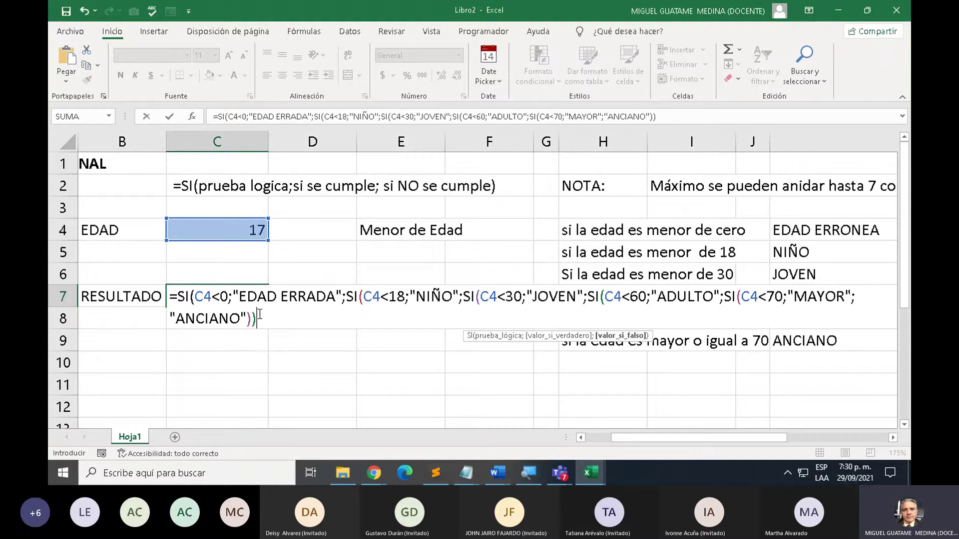
type(")")
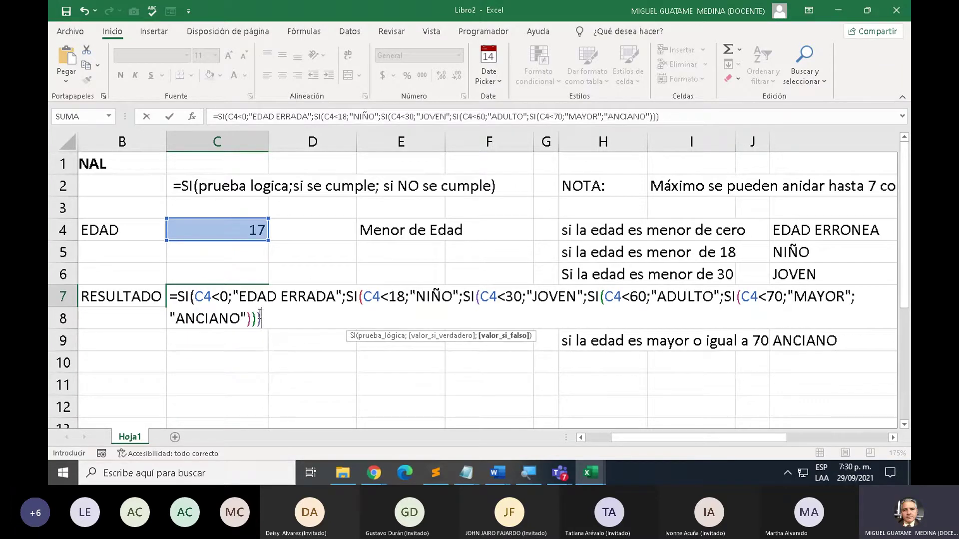
type(")")
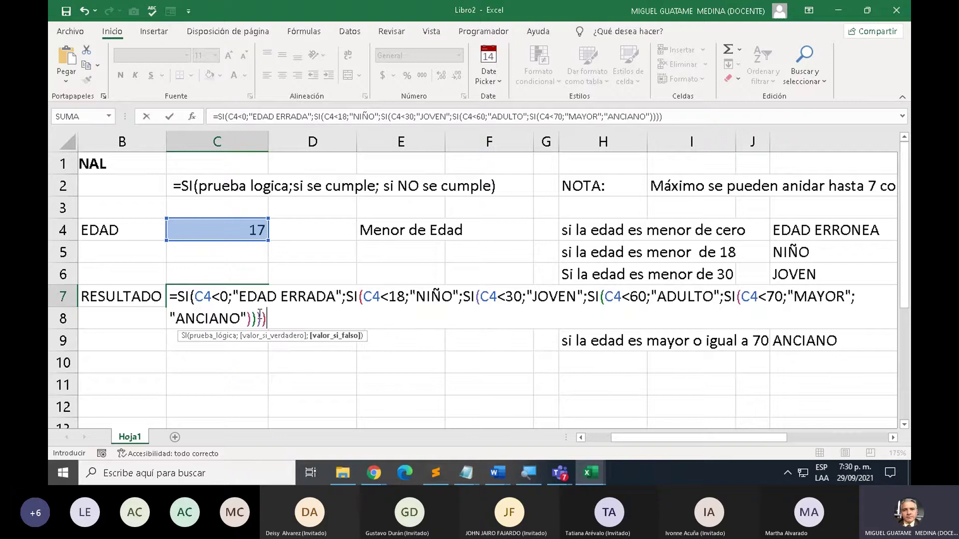
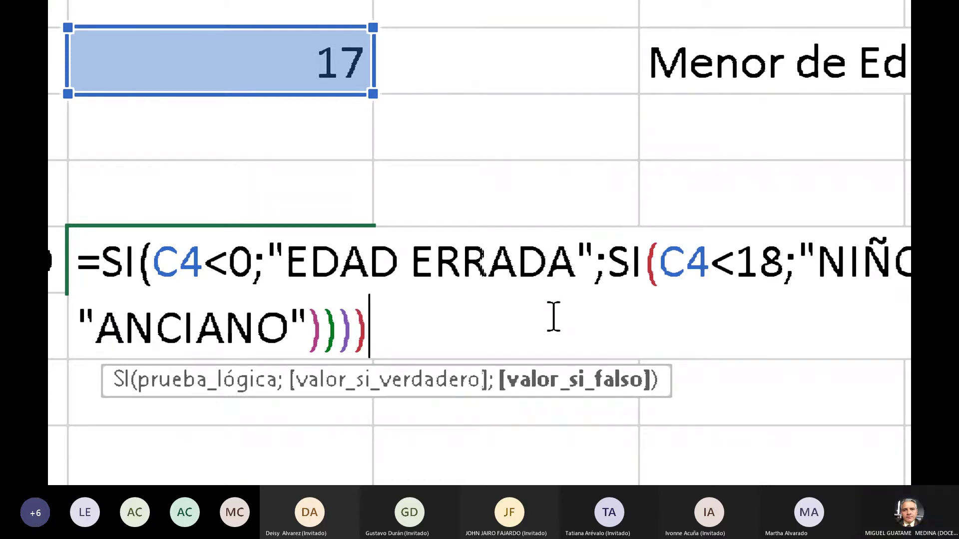
Balance the closing parentheses of the nested SI formula in C7 and enter it, returning NIÑO for 17
type(")")
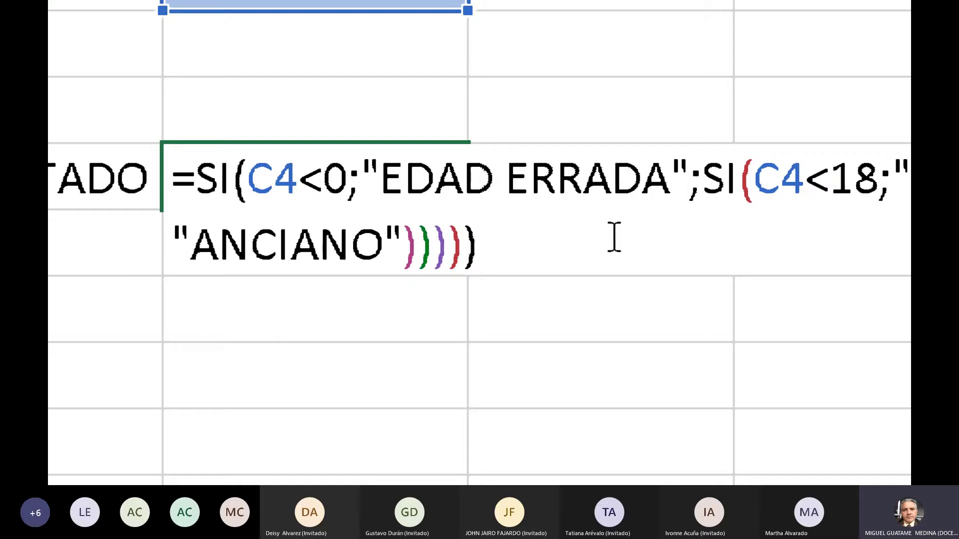
type(")))))")
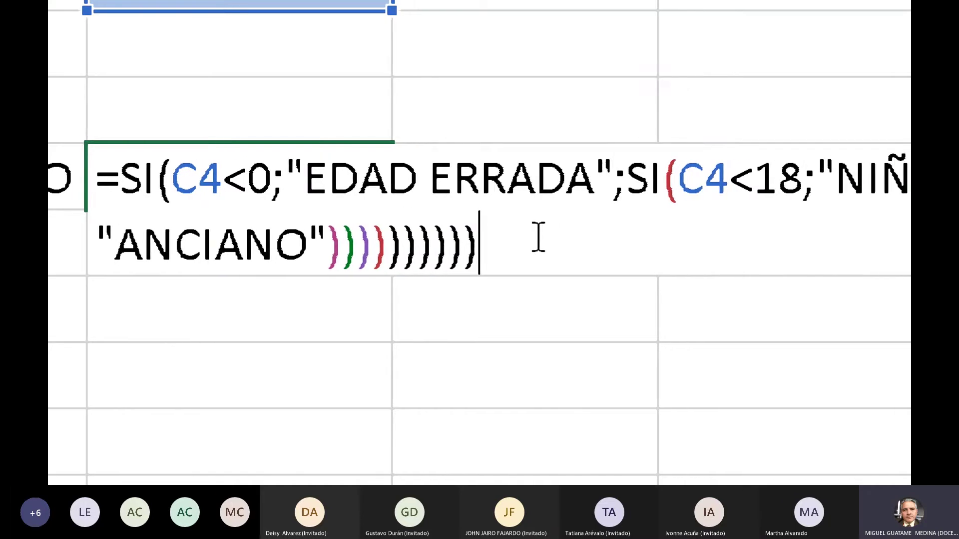
key("BackSpace")
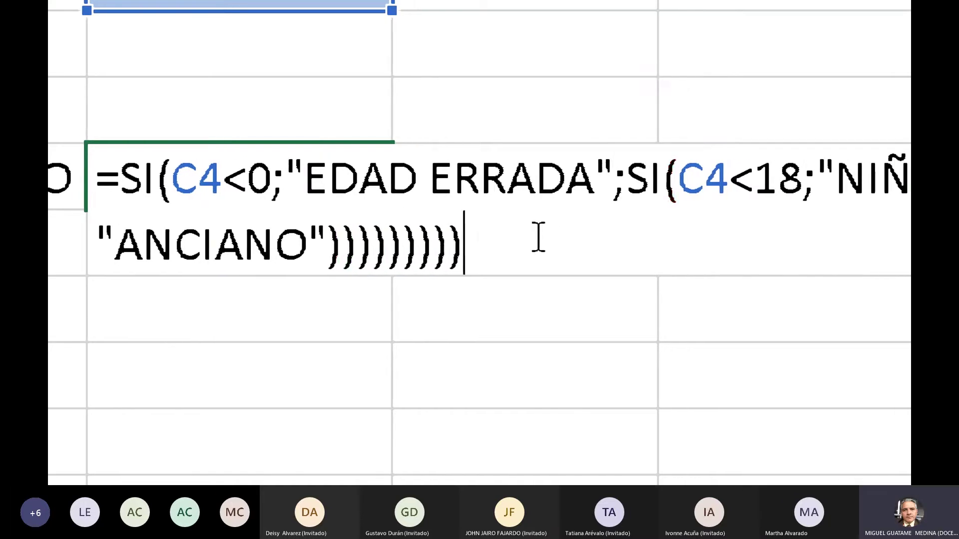
key("BackSpace")
key("BackSpace")
key("BackSpace")
key("BackSpace")
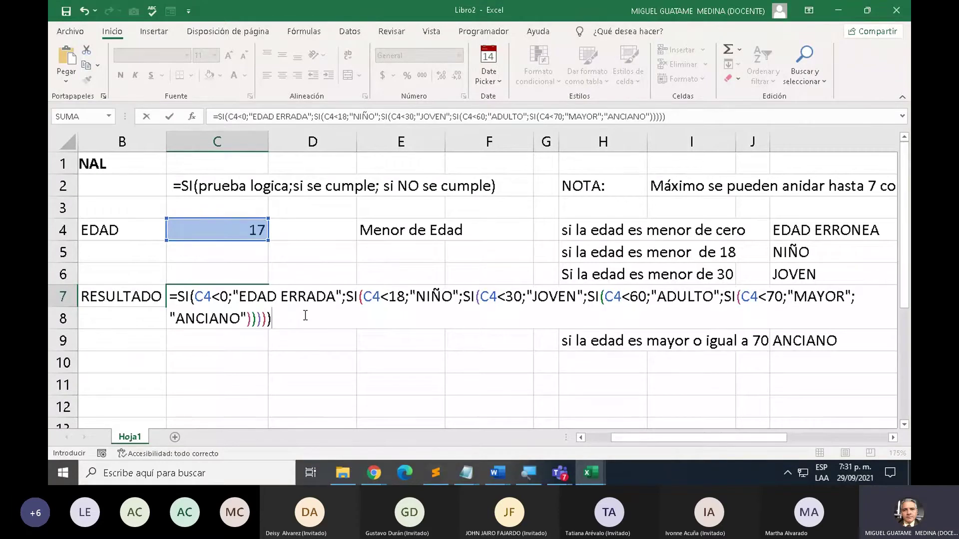
key("Return")
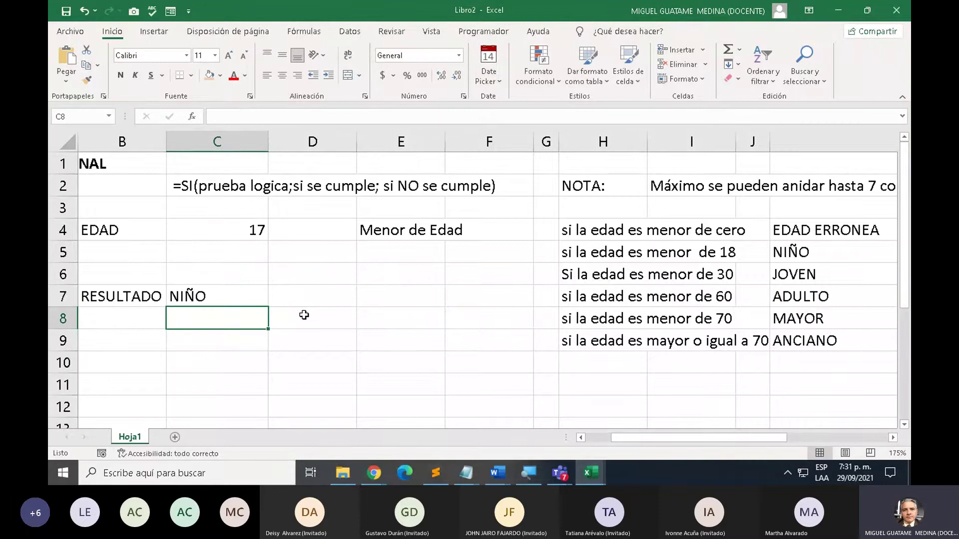
Try ages 48, 67 and 92 in C4 to check the RESULTADO classification
key("Up")
key("Up")
key("Up")
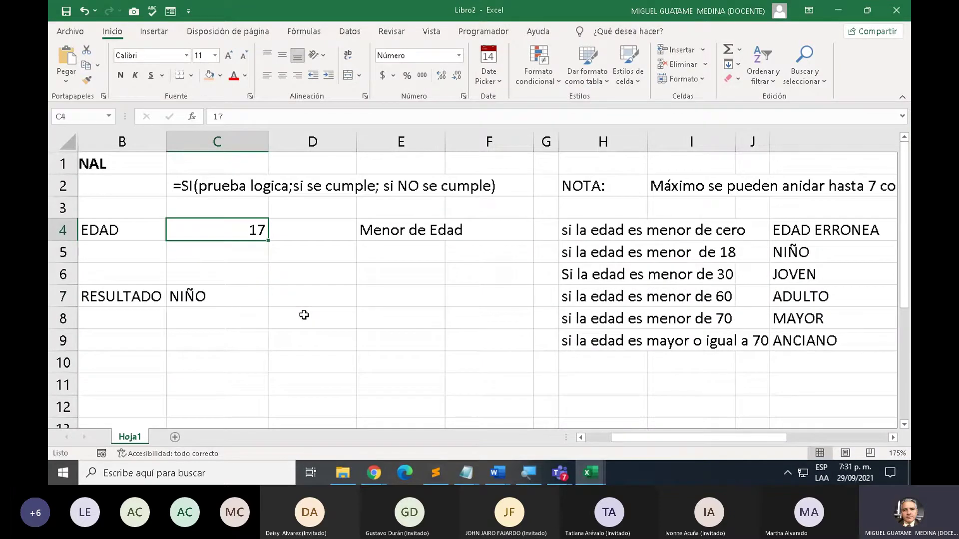
type("48")
key("Return")
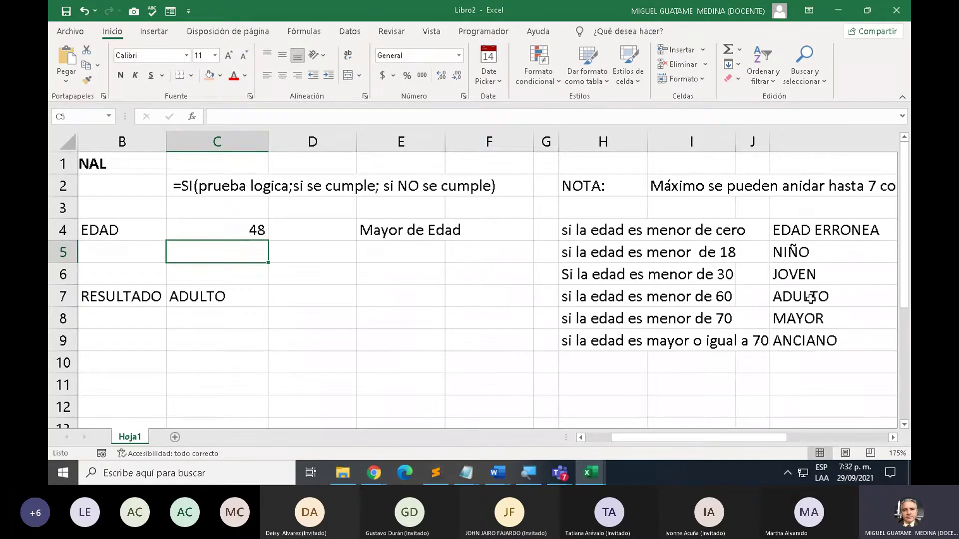
key("Up")
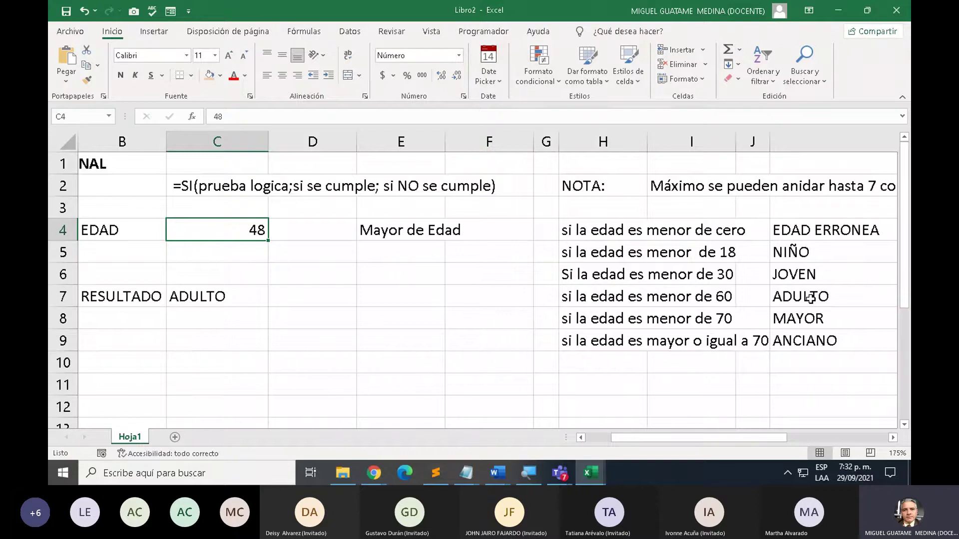
type("67")
key("Return")
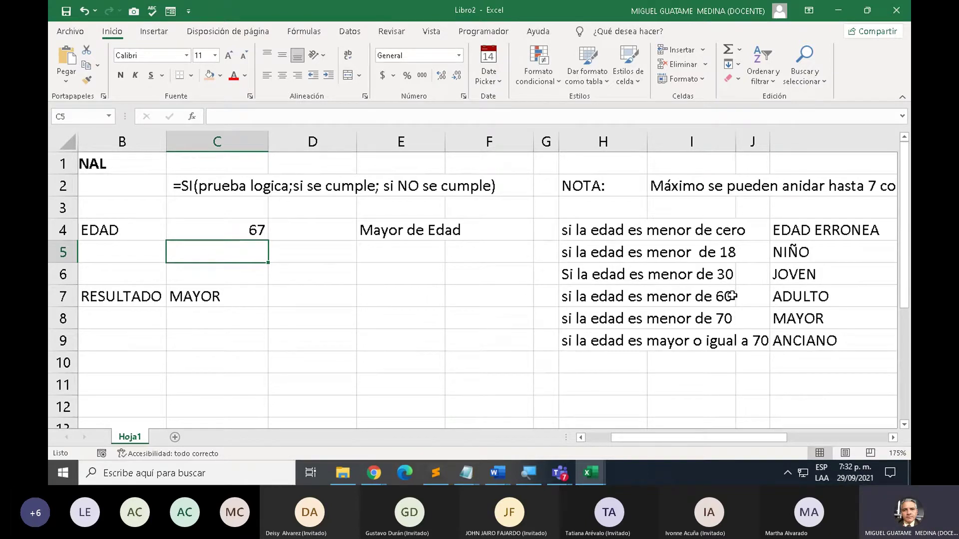
left_click(249, 223)
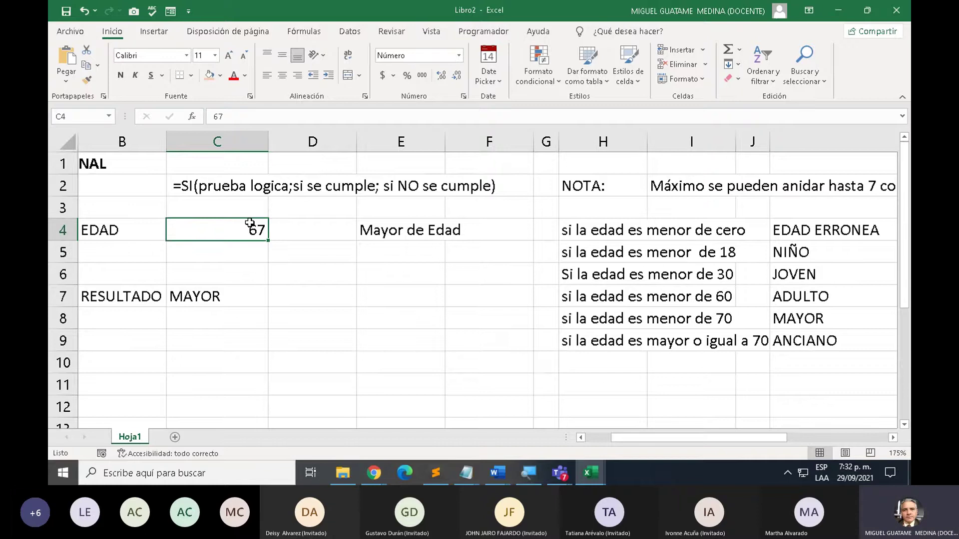
type("92")
key("Return")
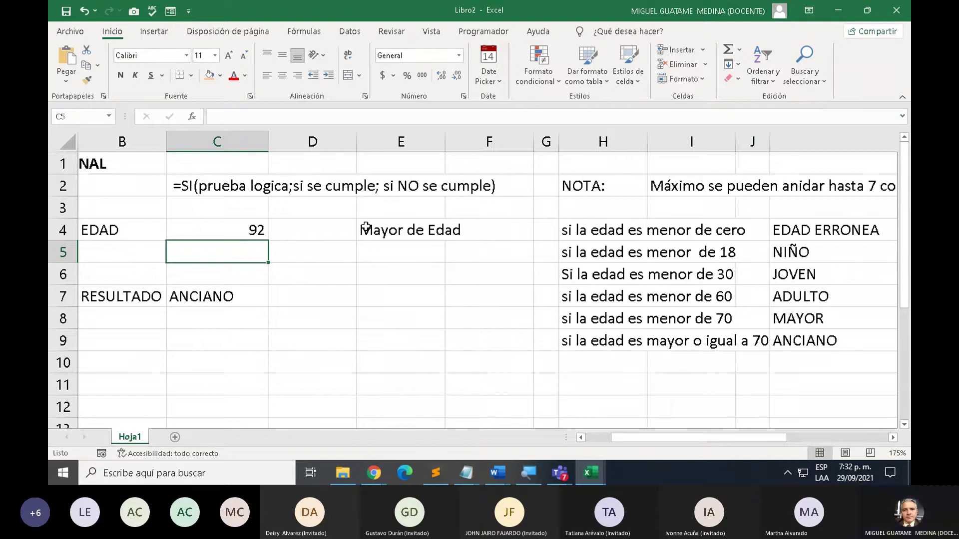
Enter age 70, then 69 in C4, leaving RESULTADO in C7 showing MAYOR
left_click(251, 227)
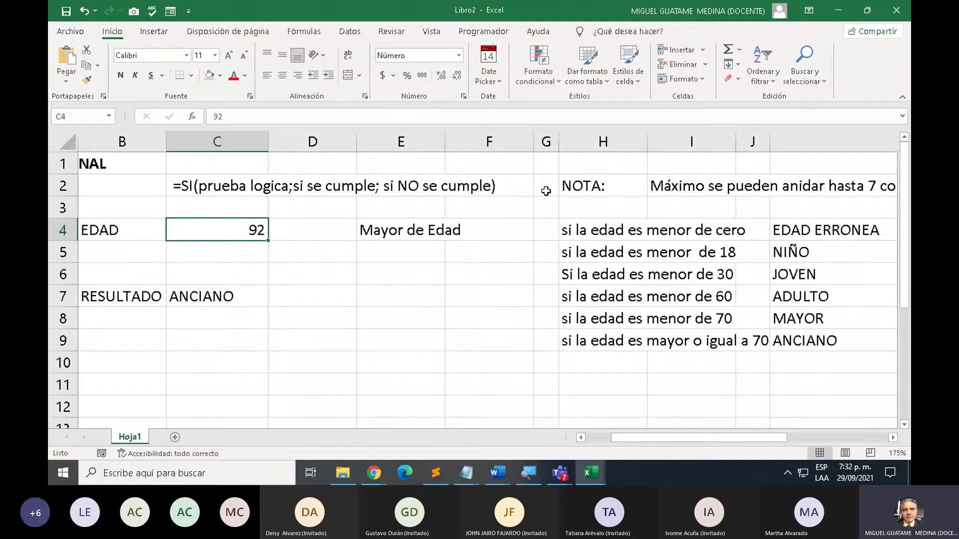
type("70")
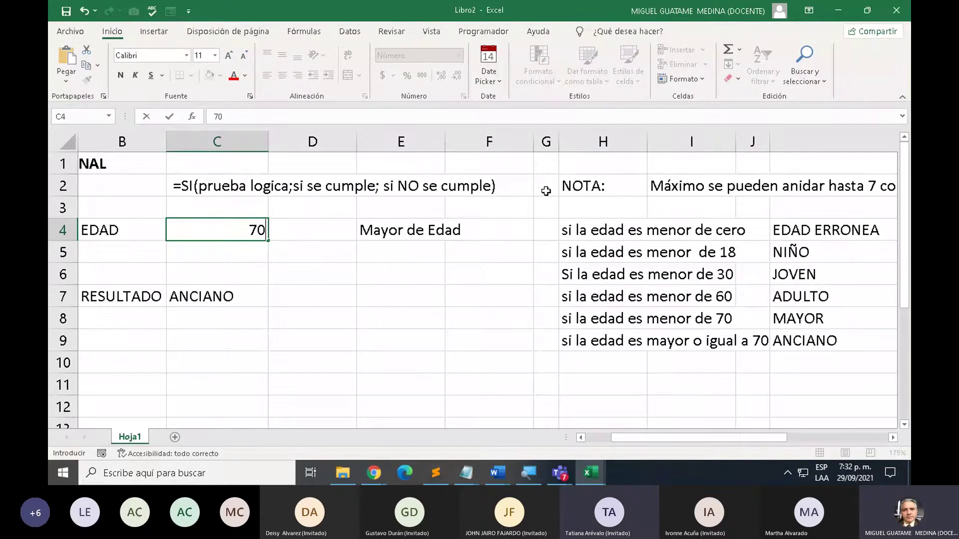
key("Return")
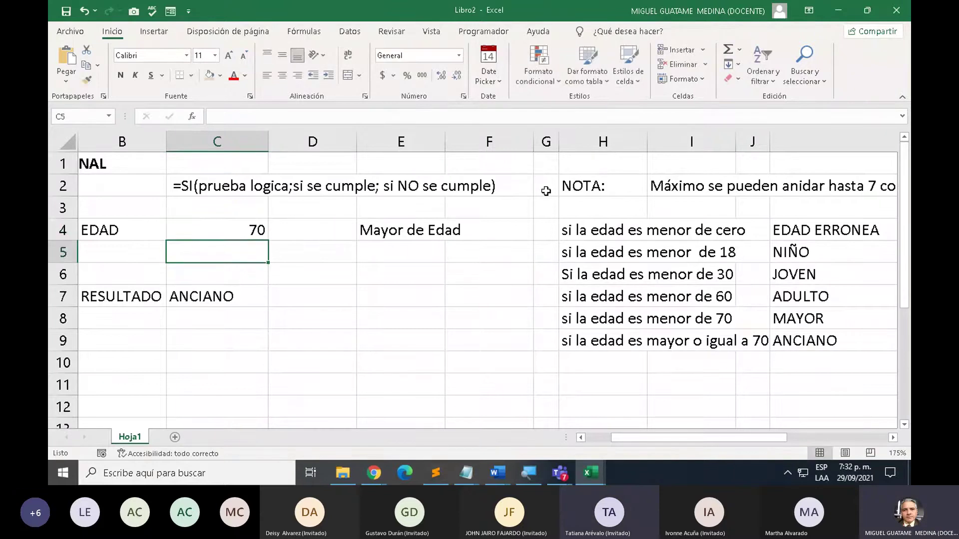
key("Up")
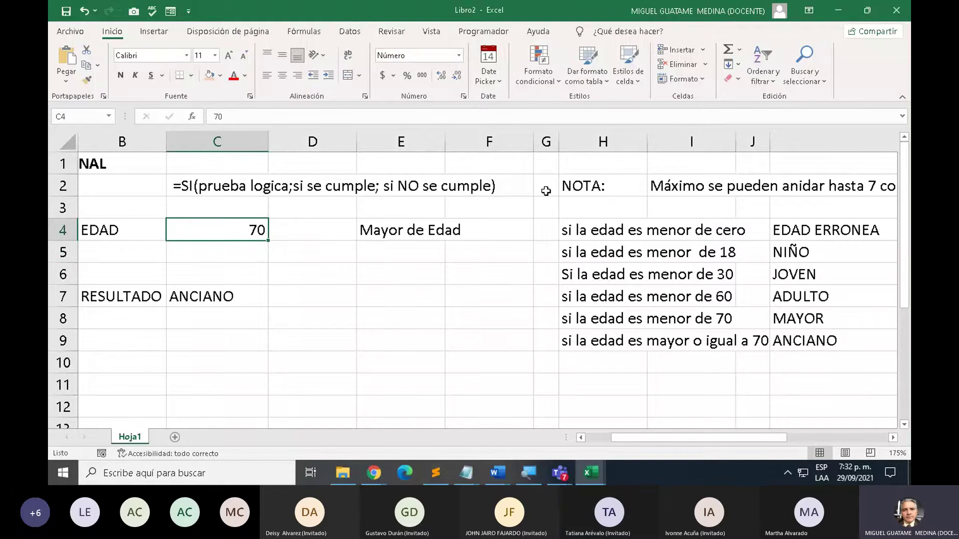
type("69")
key("Return")
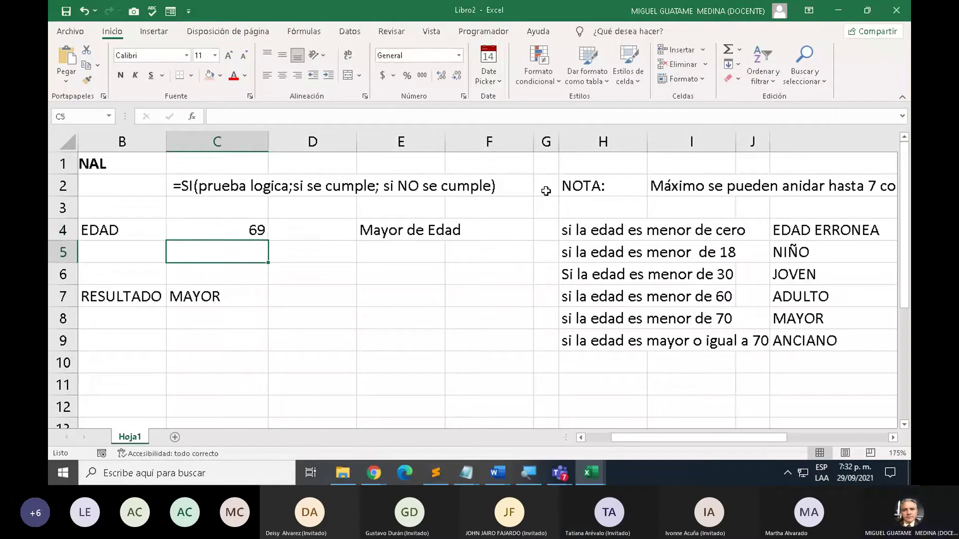
key("Up")
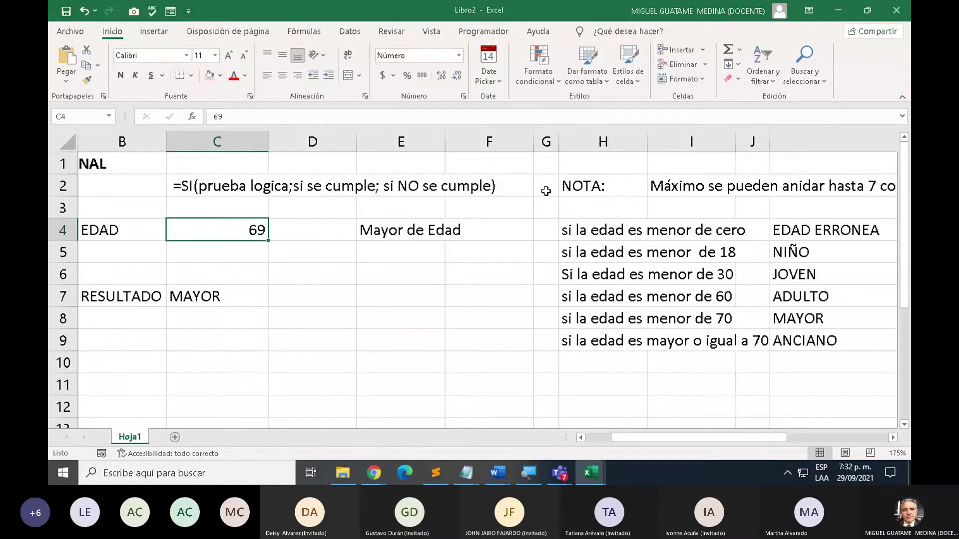
key("Down")
key("Down")
key("Down")
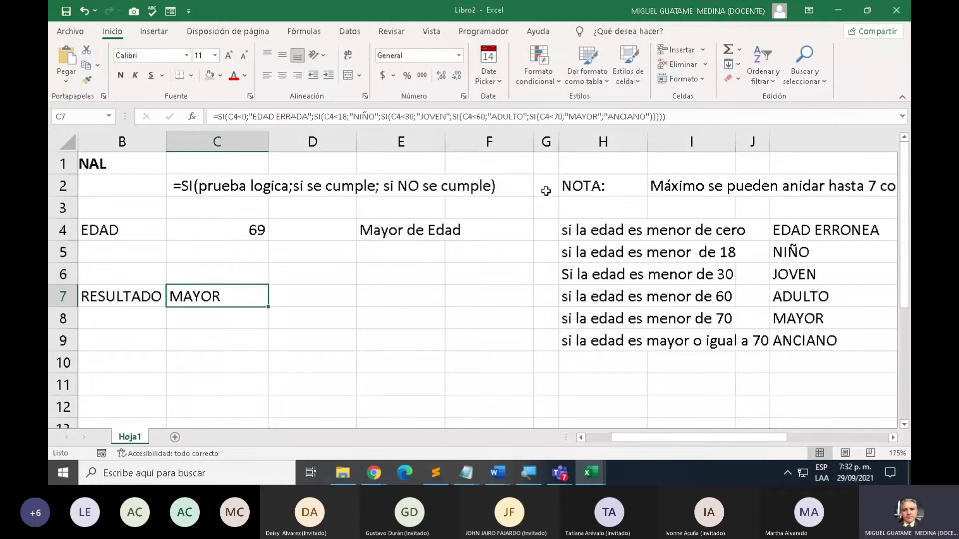
Copy the nested SI formula text from C7 and paste it as plain text into C9
key("F2")
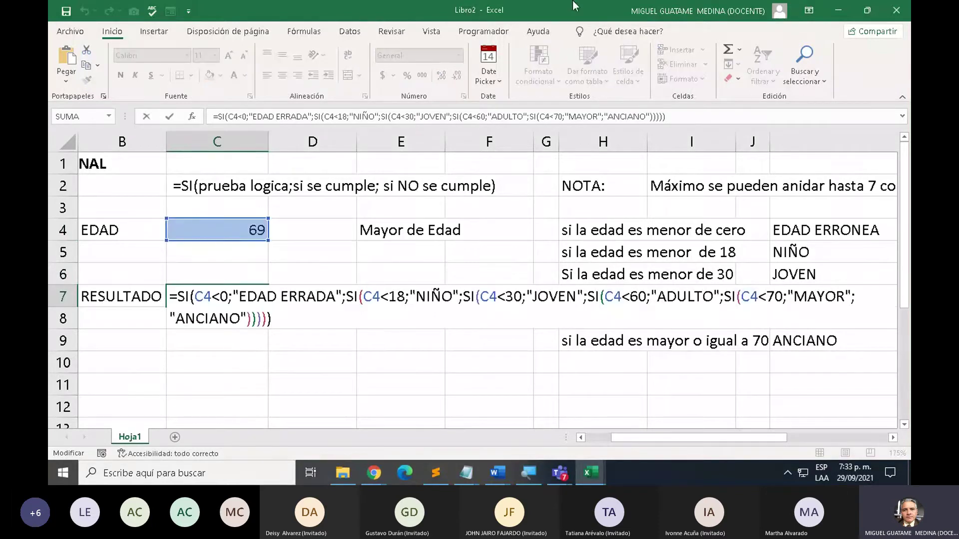
left_click_drag(271, 320, 170, 296)
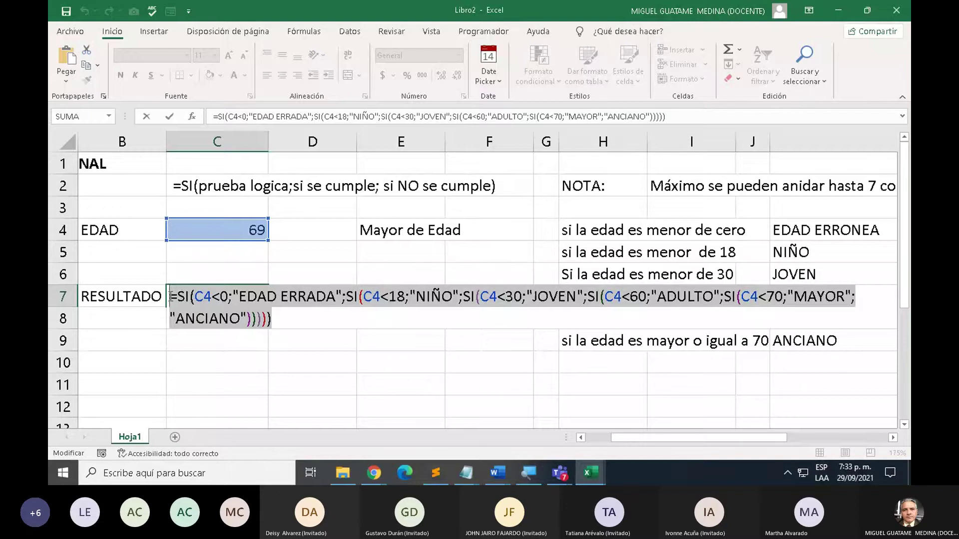
key("ctrl+c")
key("Escape")
left_click(193, 340)
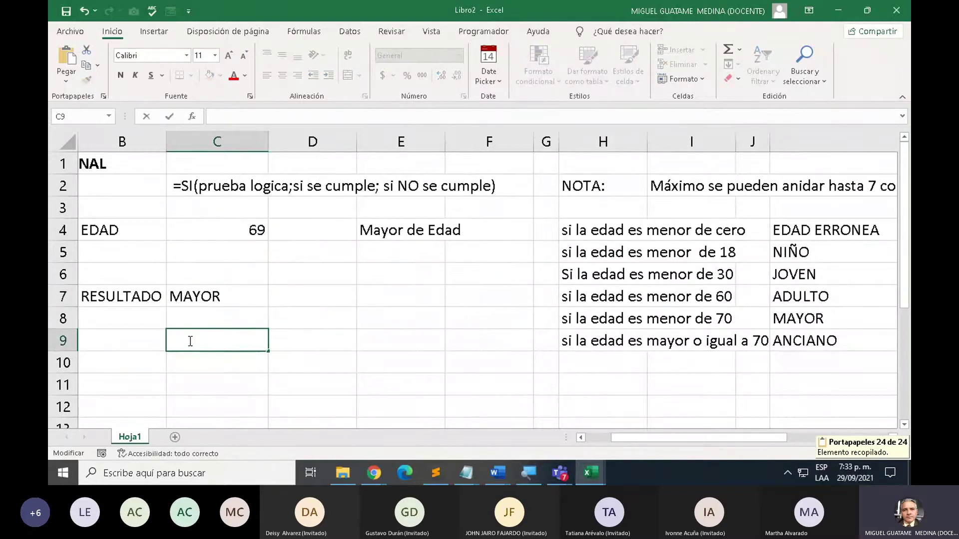
key("ctrl+v")
key("Return")
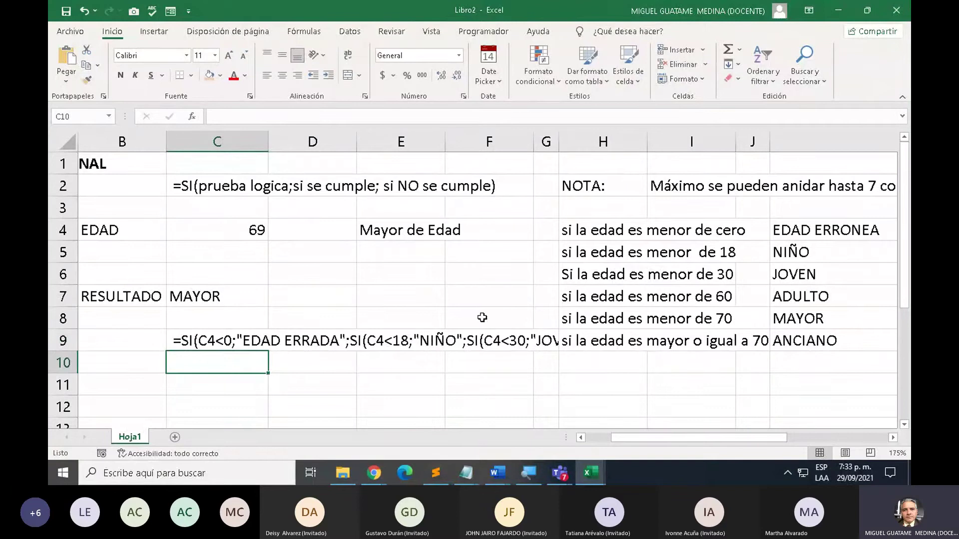
Move the pasted formula text from C9 over to B9 and down to B10
left_click(204, 340)
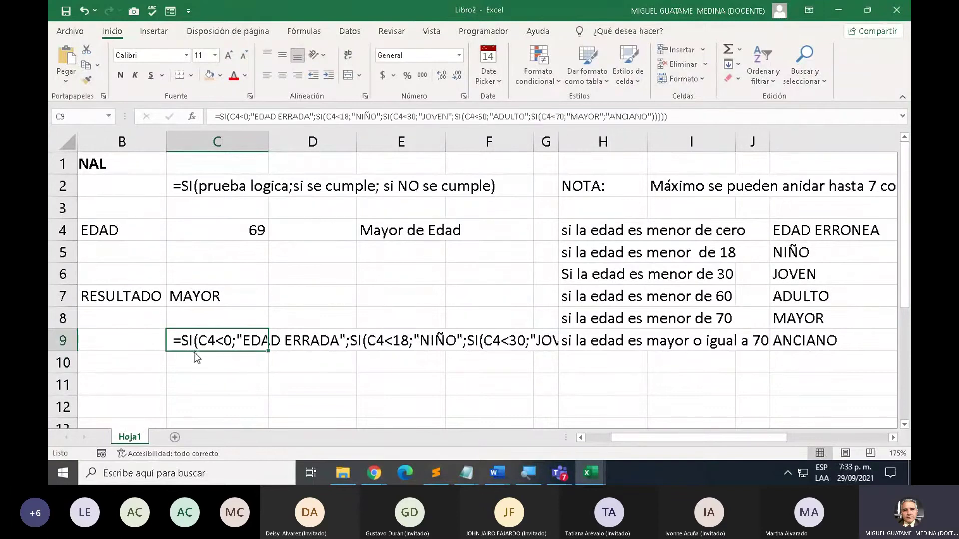
left_click_drag(193, 352, 150, 347)
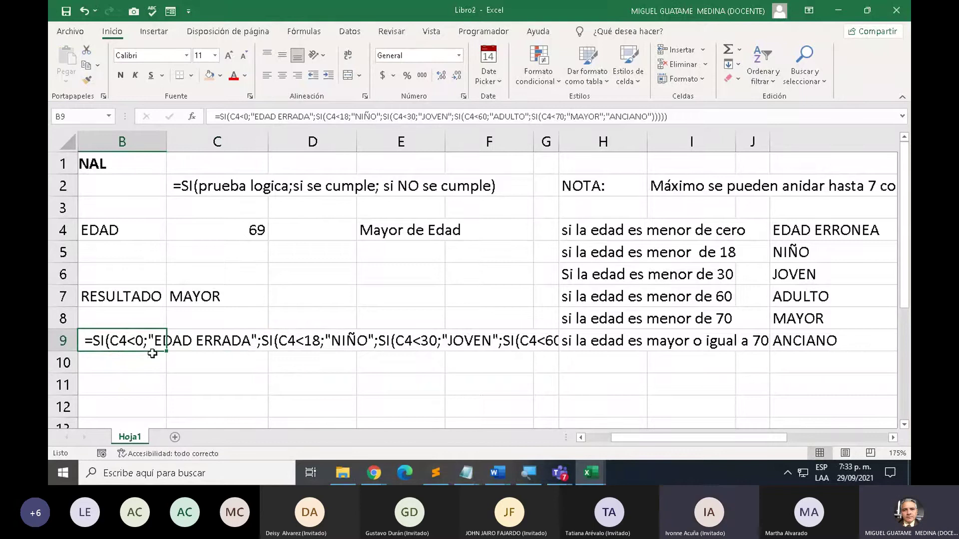
left_click_drag(152, 353, 155, 373)
left_click(246, 398)
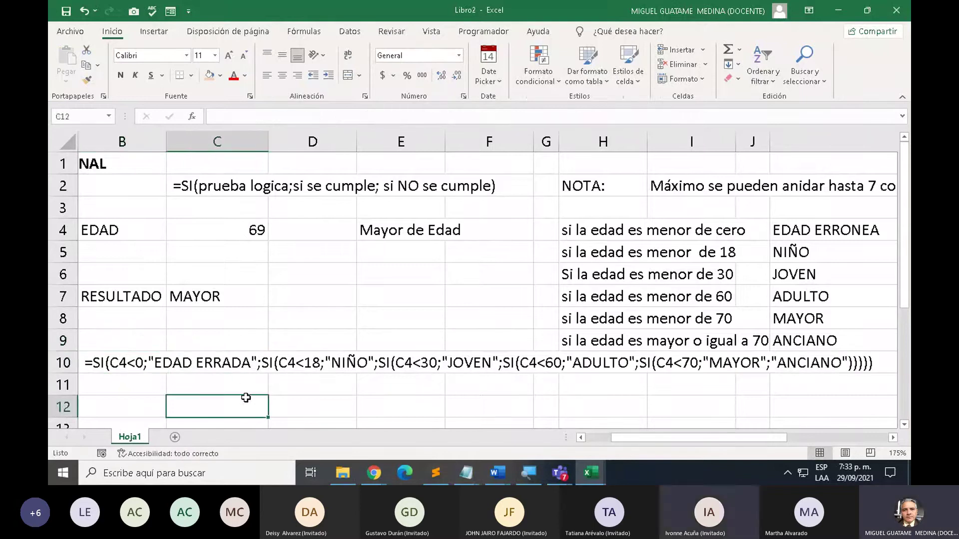
Give the RESULTADO cell C7 a thick outside border, light green fill and bold text
left_click(185, 298)
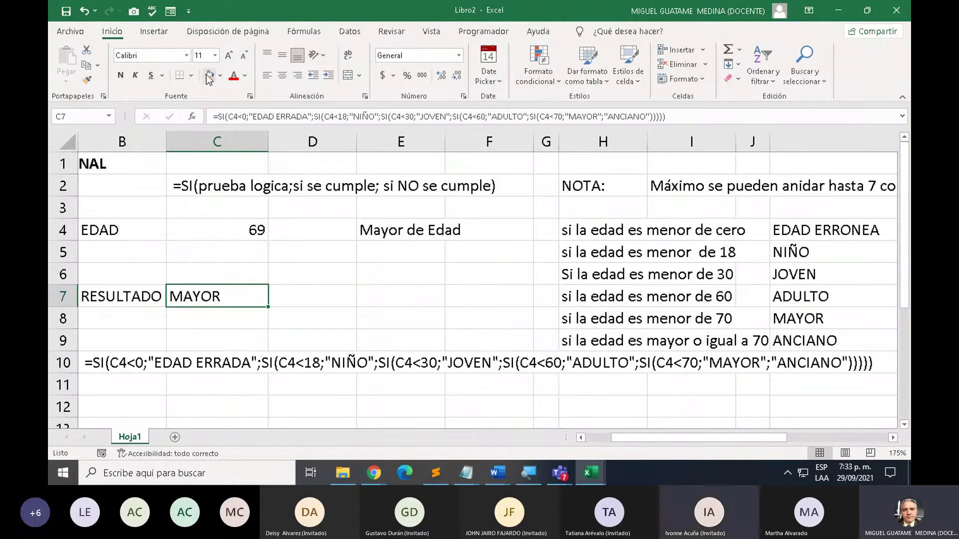
left_click(192, 75)
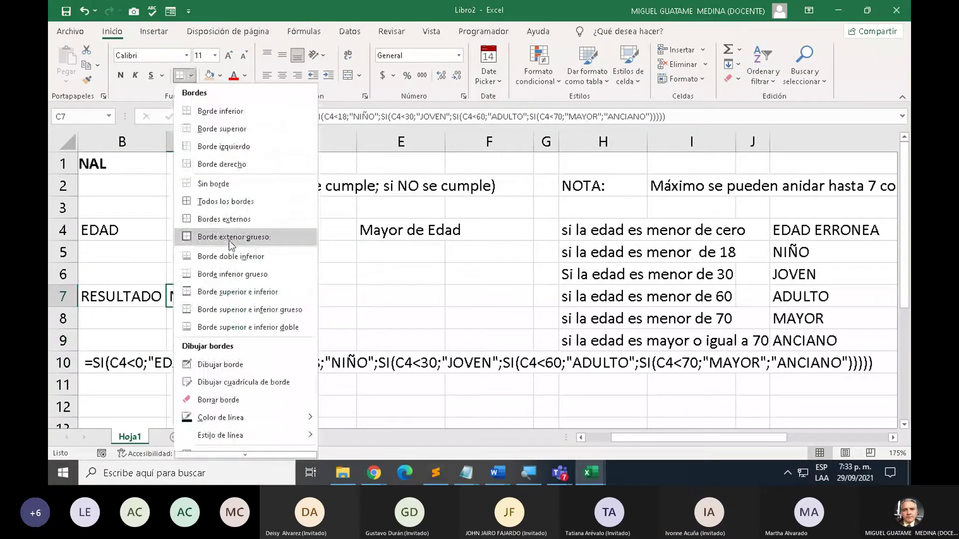
left_click(240, 193)
left_click(220, 76)
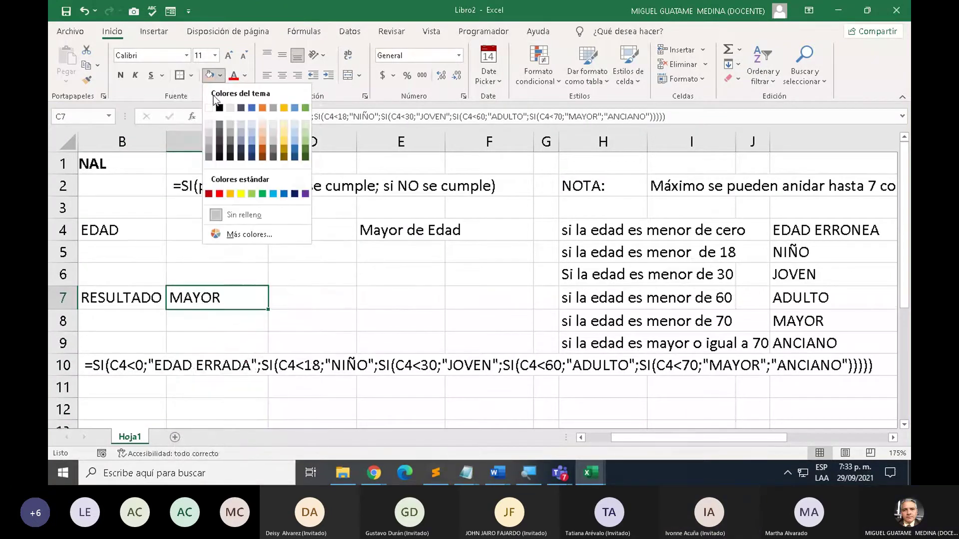
left_click(307, 130)
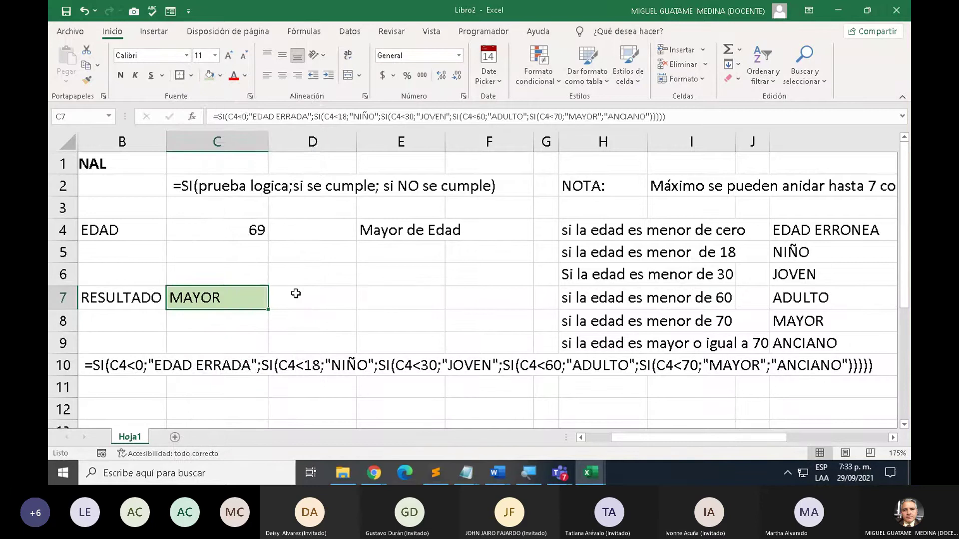
left_click(120, 75)
left_click(297, 303)
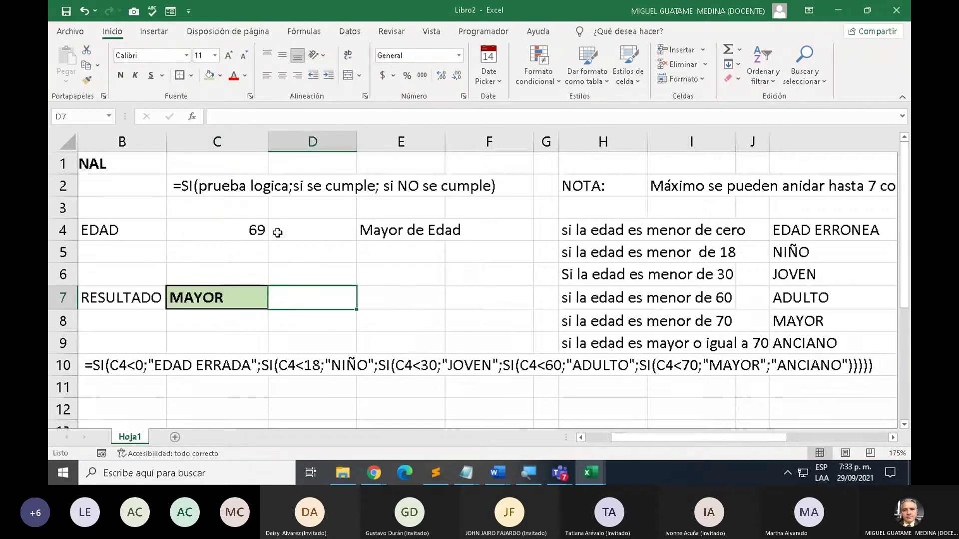
Give the age cell C4 a light green fill and a border
left_click(242, 230)
left_click(210, 75)
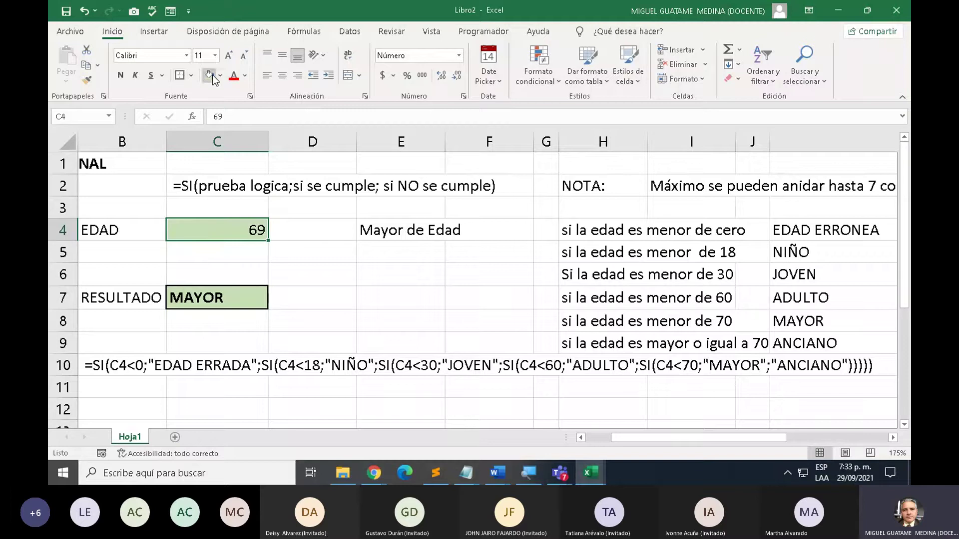
left_click(180, 75)
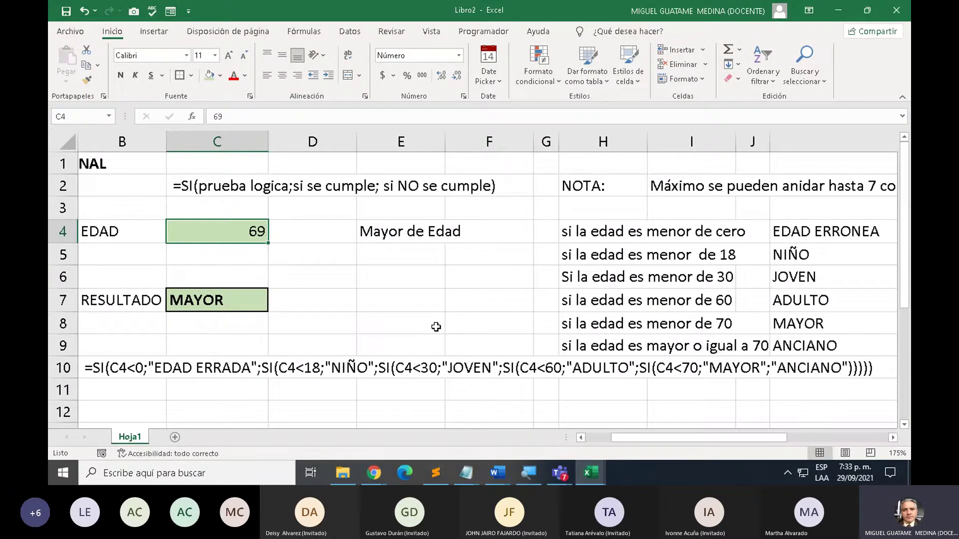
Enter 0 as the age in C4 so RESULTADO shows NIÑO
type("0")
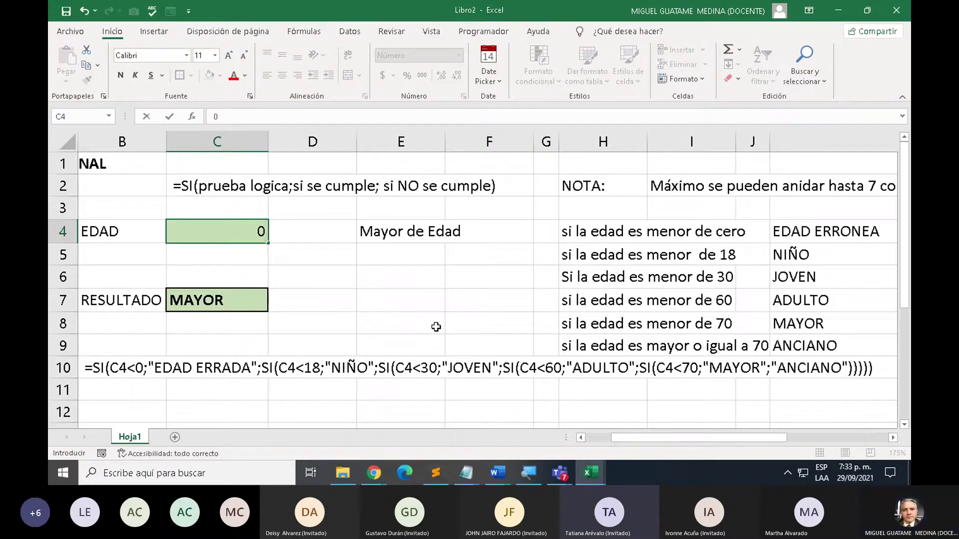
key("Return")
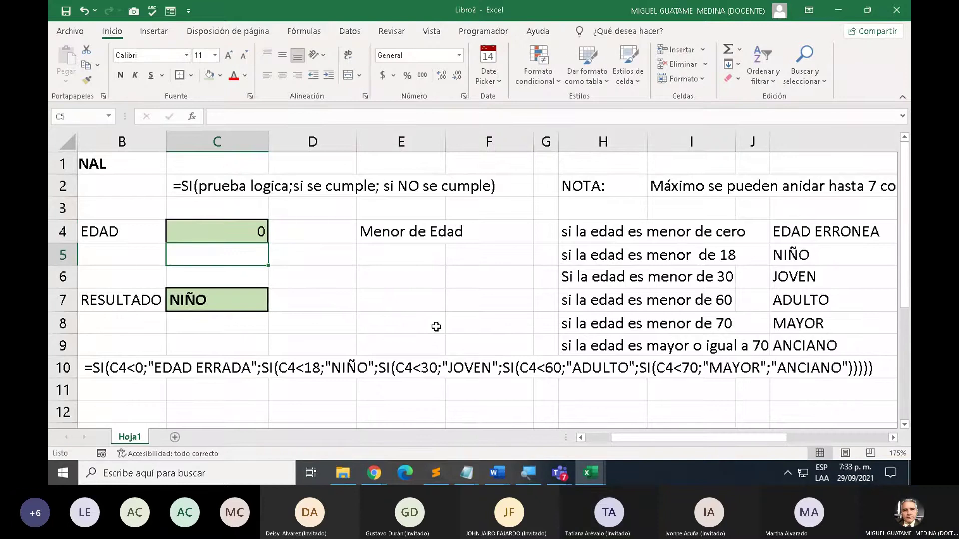
key("Up")
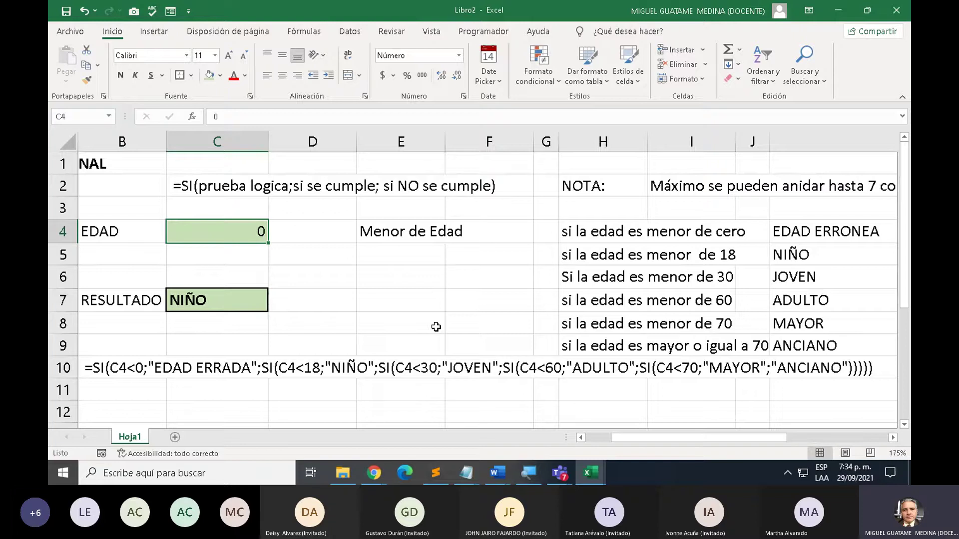
Enter -5 as the age in C4 so RESULTADO shows EDAD ERRADA
type("-")
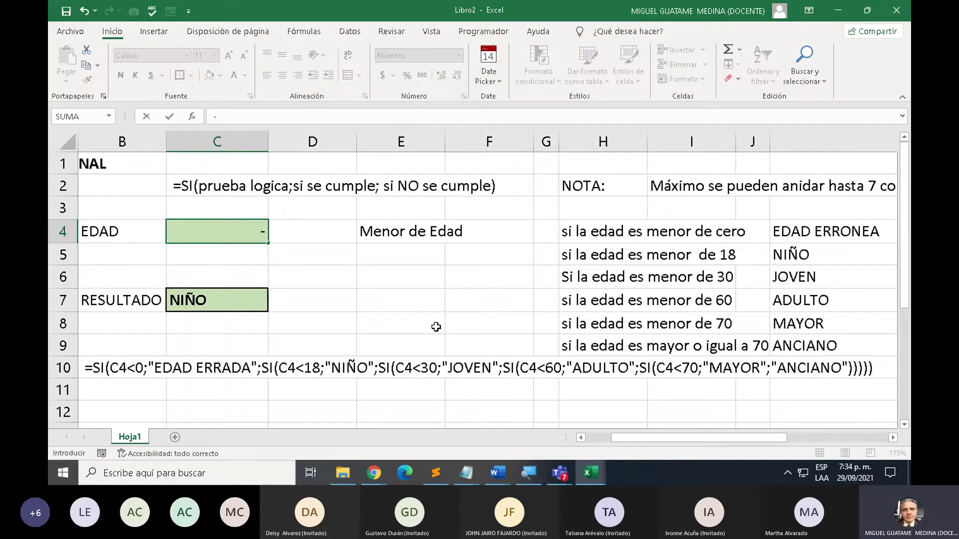
type("5")
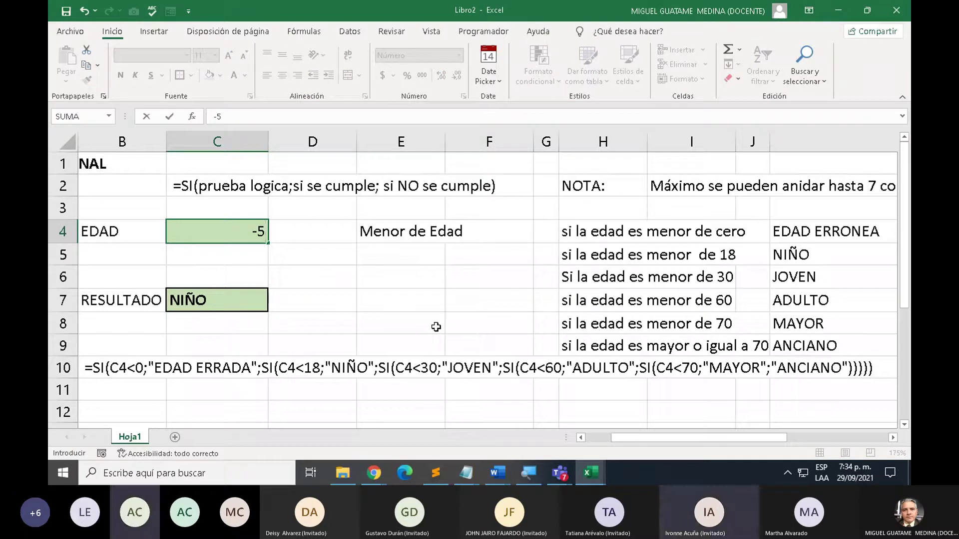
key("Return")
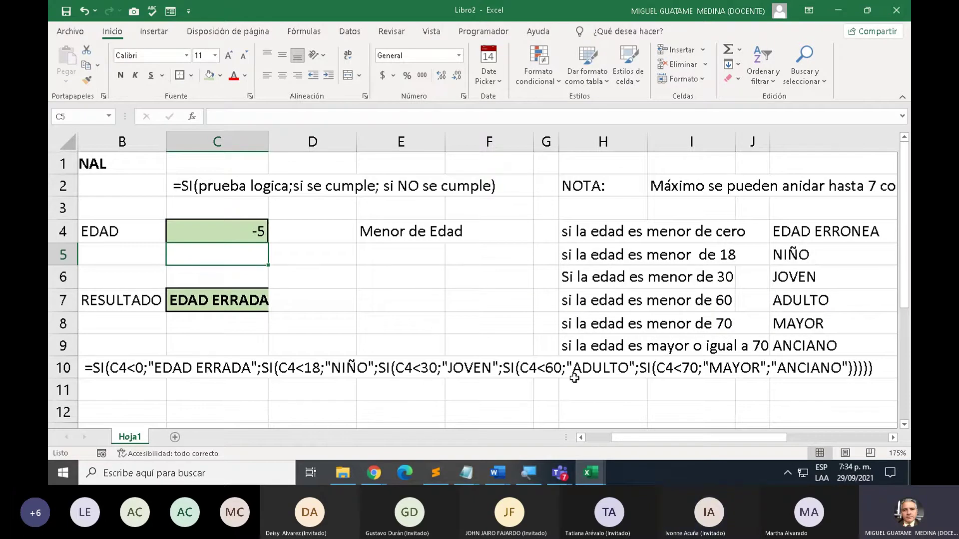
left_click(391, 303)
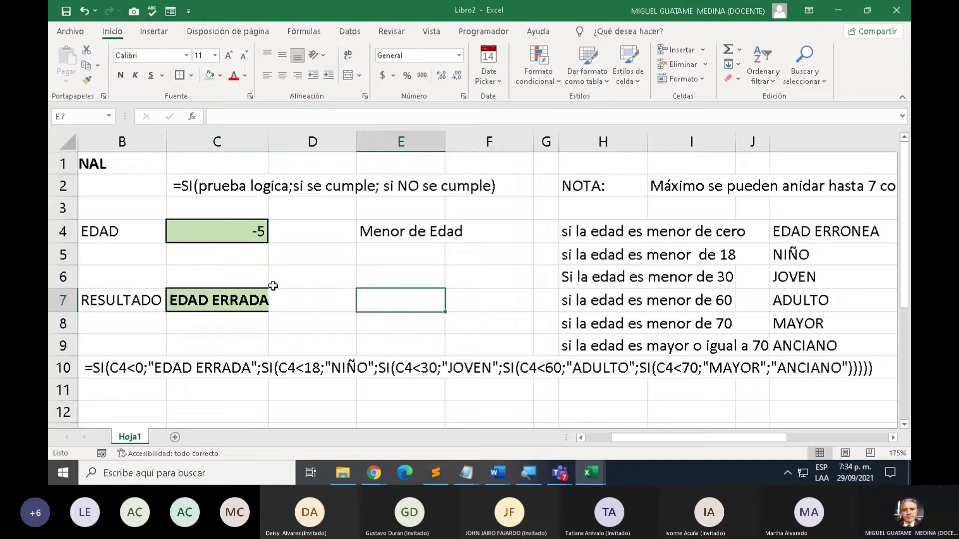
Widen column C slightly by dragging its border, undoing an auto-fit first
double_click(267, 142)
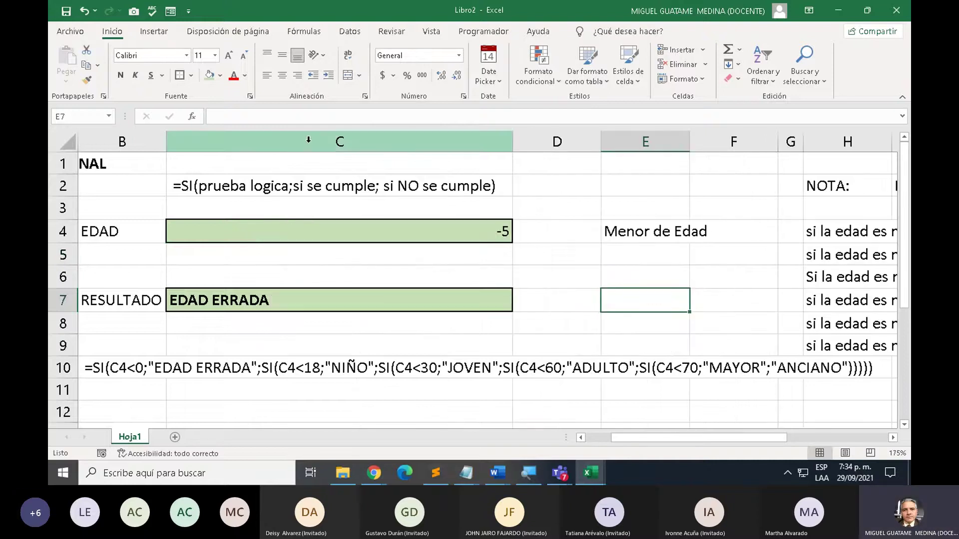
key("ctrl+z")
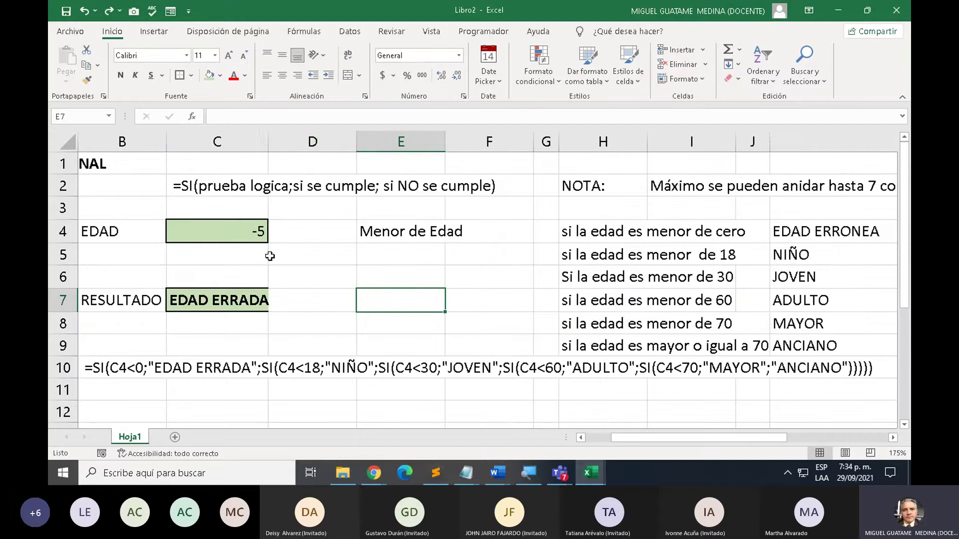
left_click(291, 238)
left_click_drag(266, 149, 284, 150)
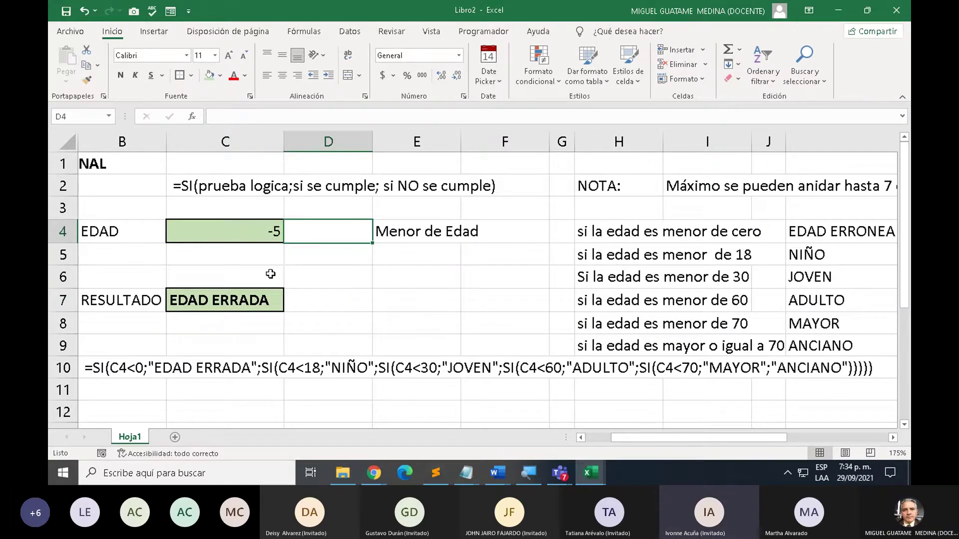
Set the age in C4 back to 0 so RESULTADO returns NIÑO
left_click(267, 230)
type("0")
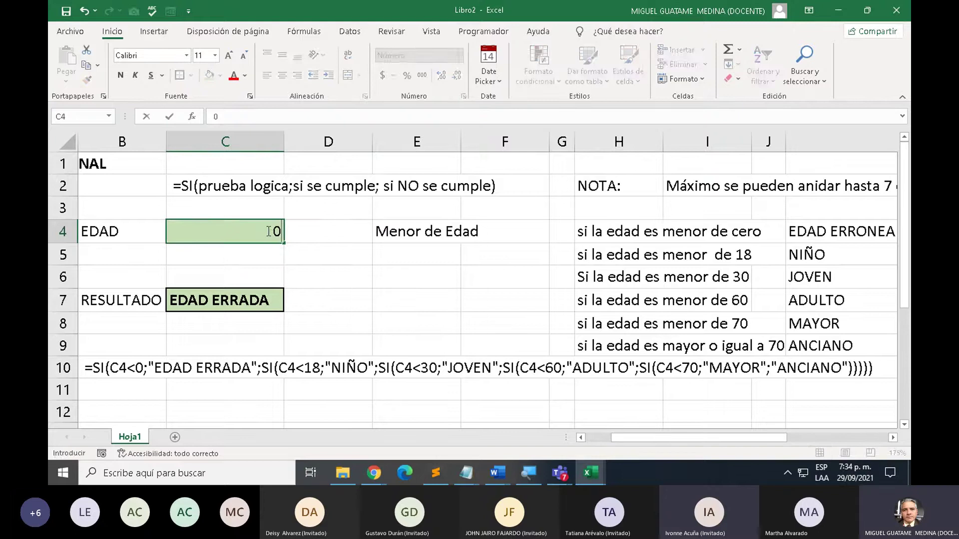
key("Return")
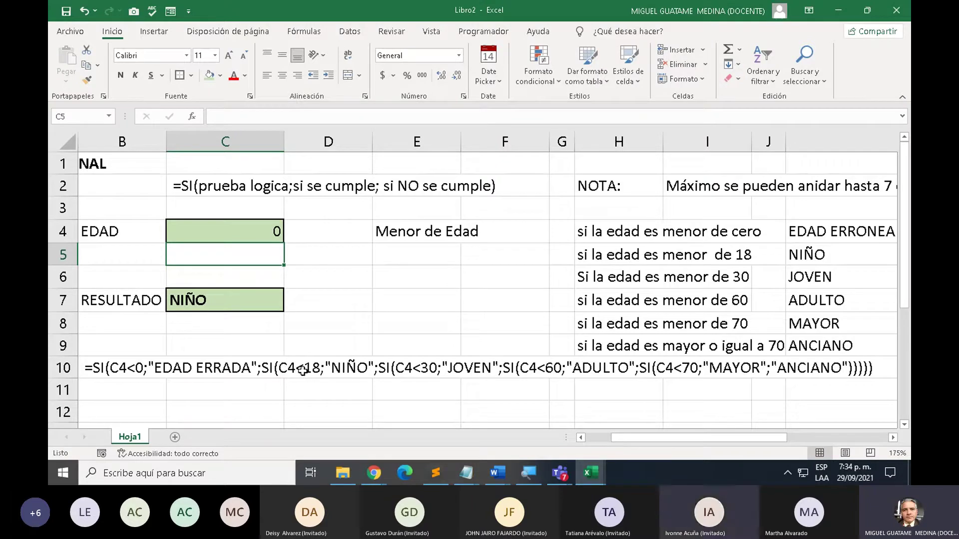
left_click(312, 369)
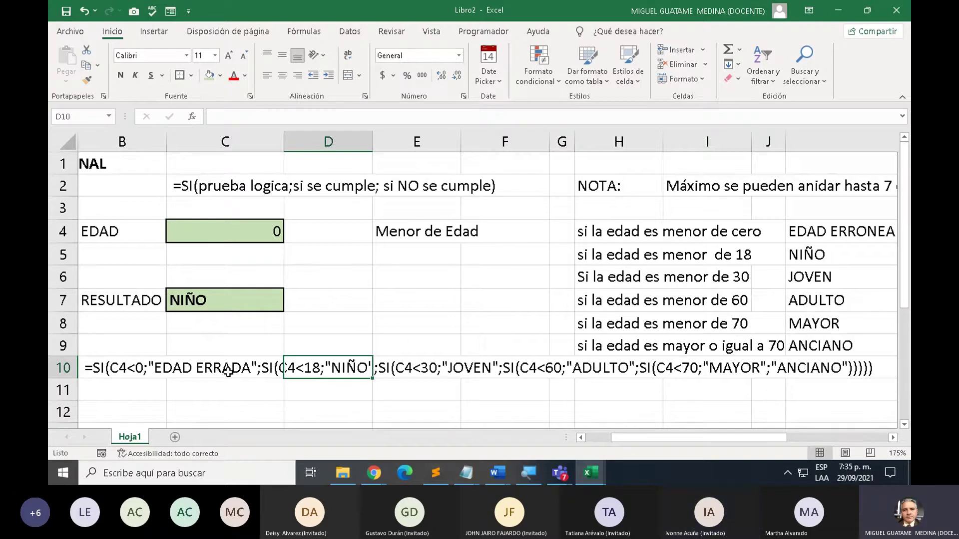
left_click(130, 369)
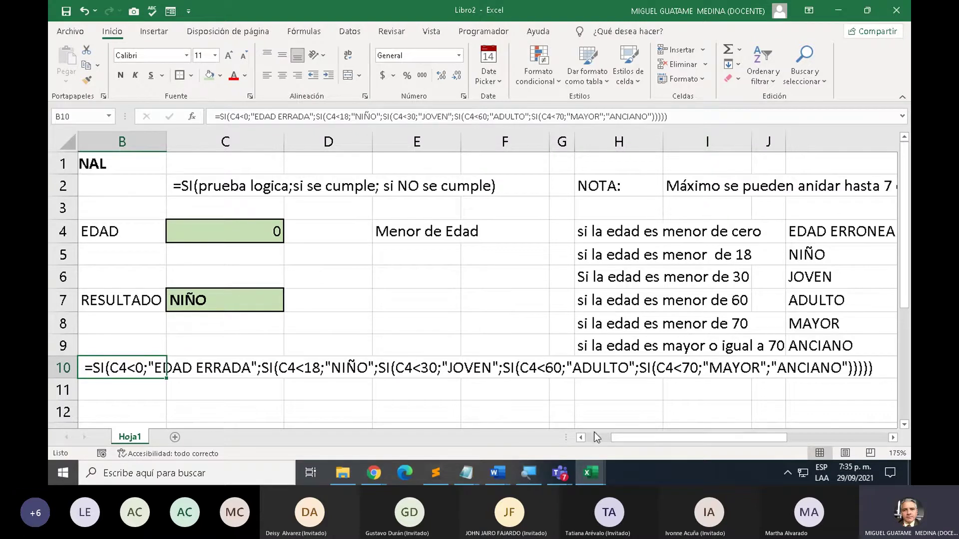
left_click(487, 392)
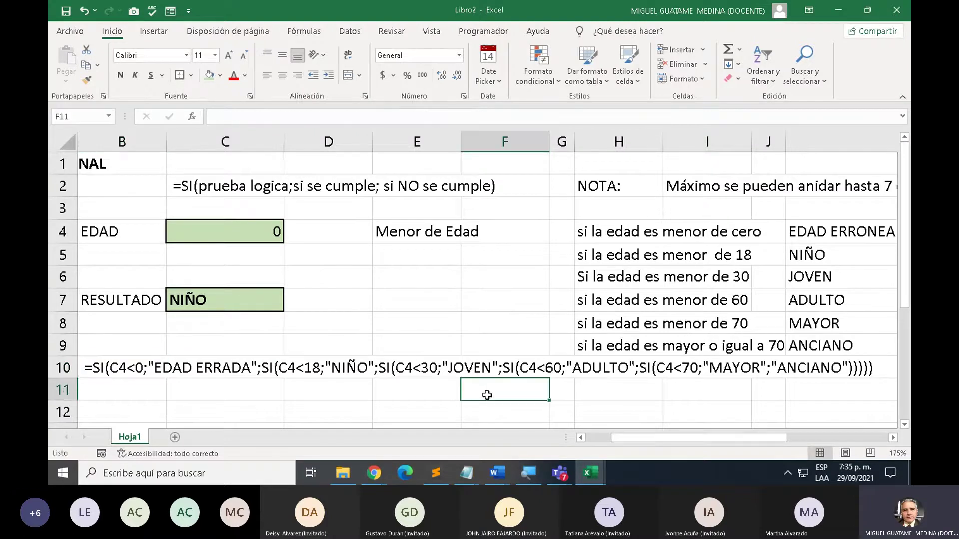
scroll(487, 392, "down", 1)
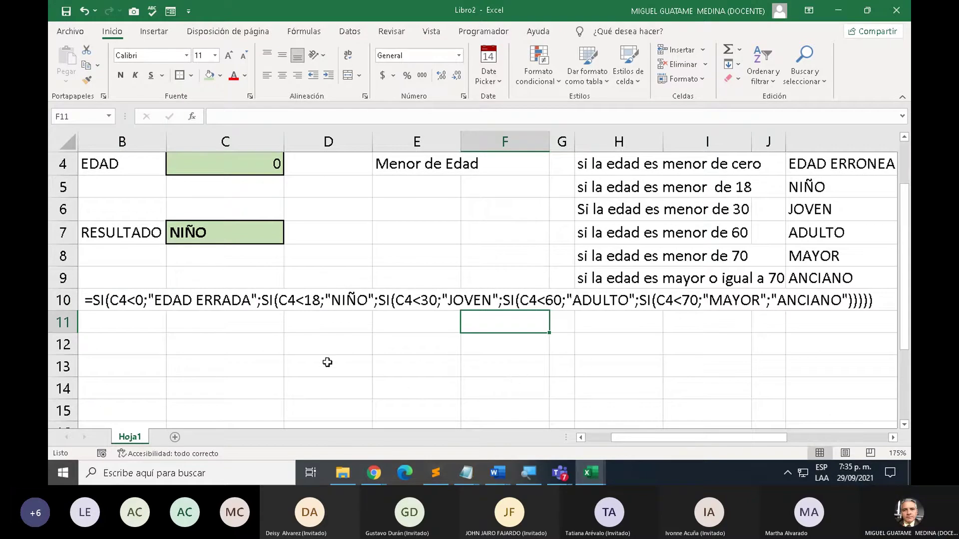
Type the header ESTUDIANTE in cell C13
left_click(148, 366)
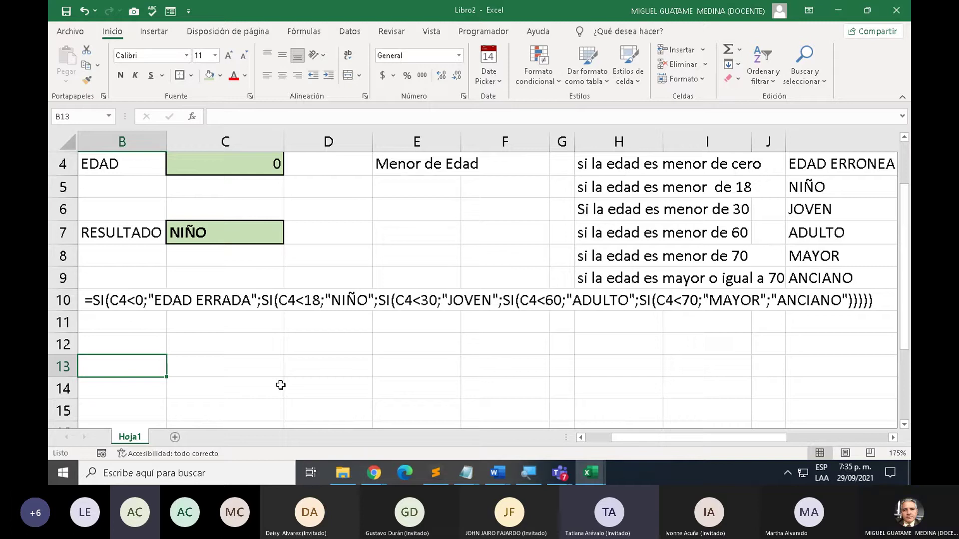
key("Down")
key("Down")
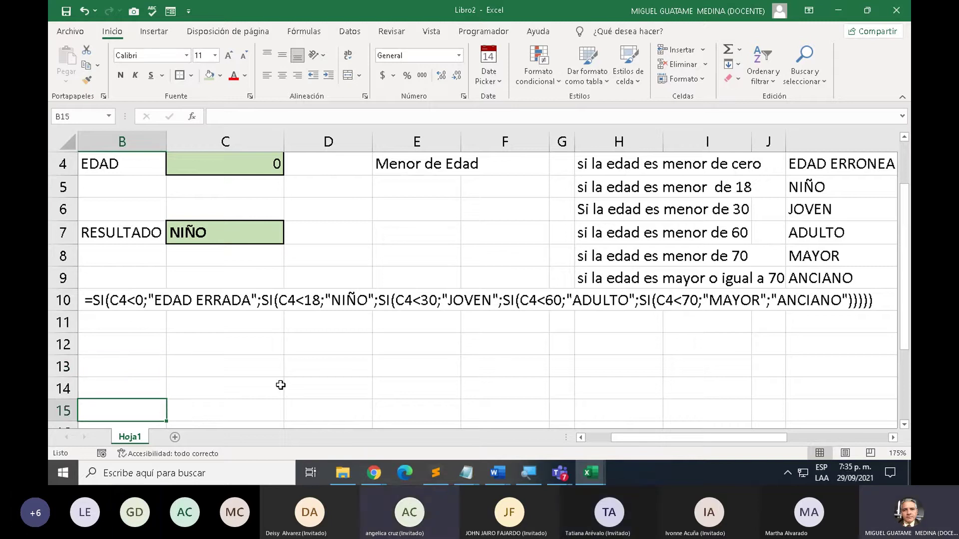
key("Down")
key("Down")
key("Down")
key("Down")
key("Up")
key("Up")
key("Up")
key("Up")
key("Up")
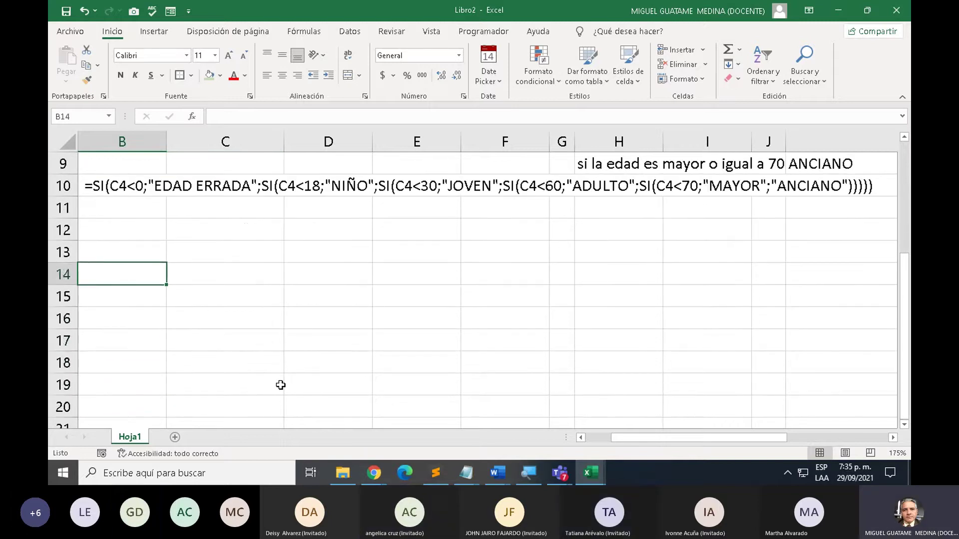
key("Up")
key("Right")
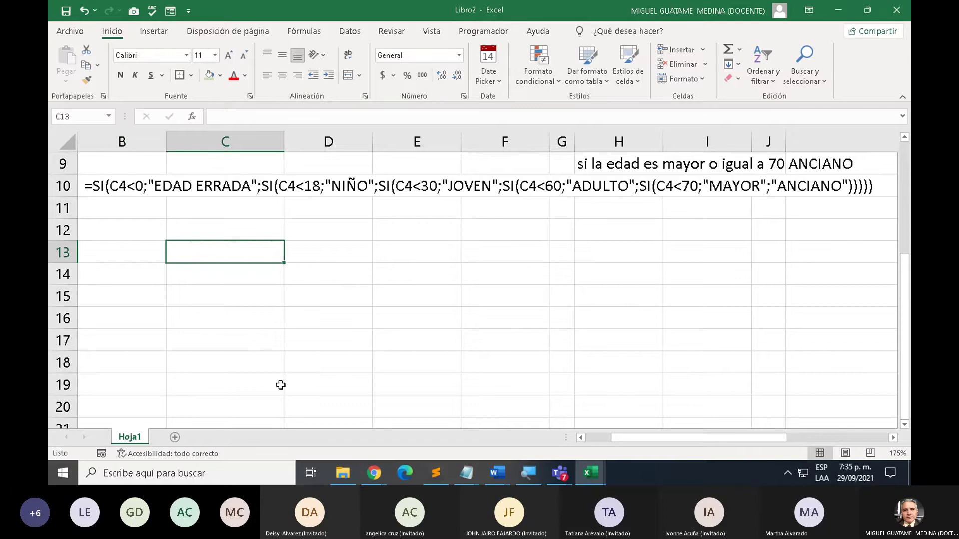
type("estudiante")
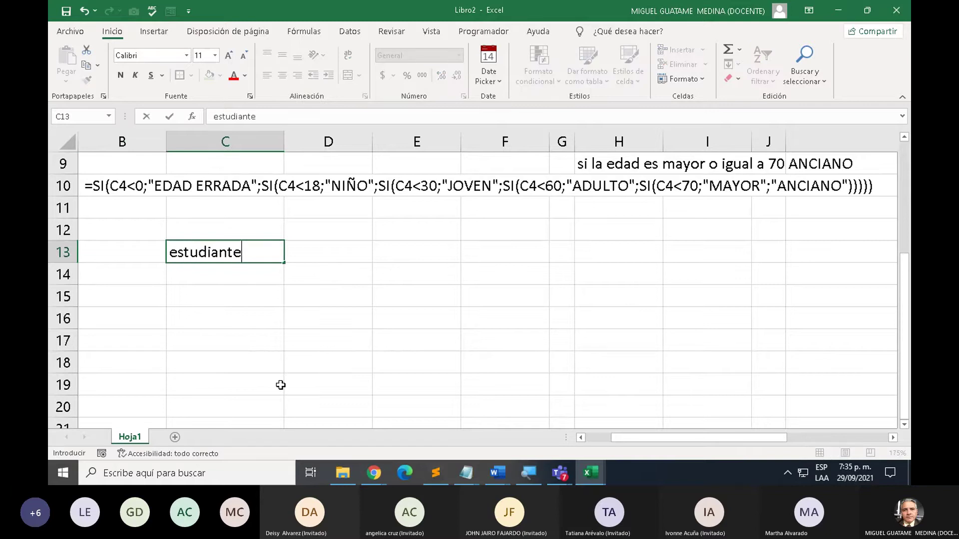
key("BackSpace")
key("BackSpace")
key("BackSpace")
key("BackSpace")
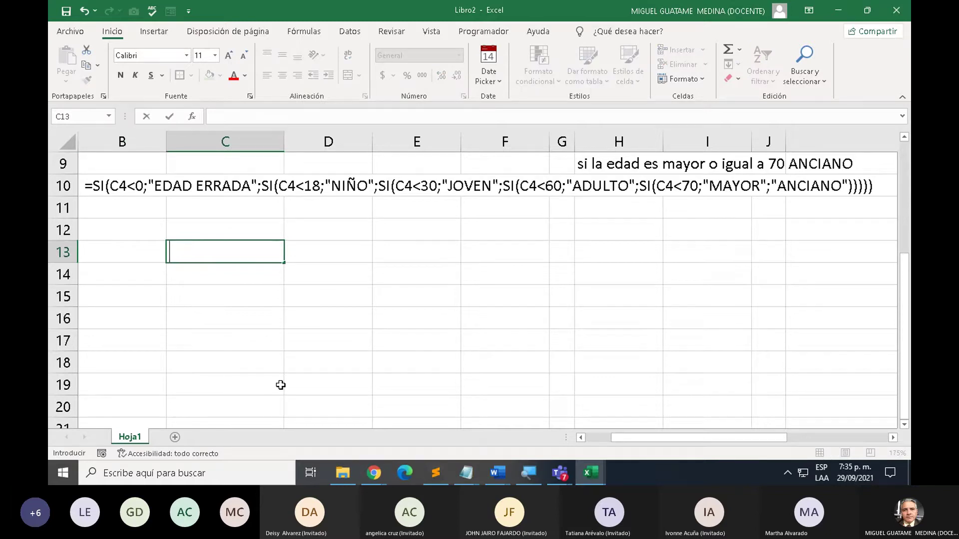
type("ESTUDIANTE")
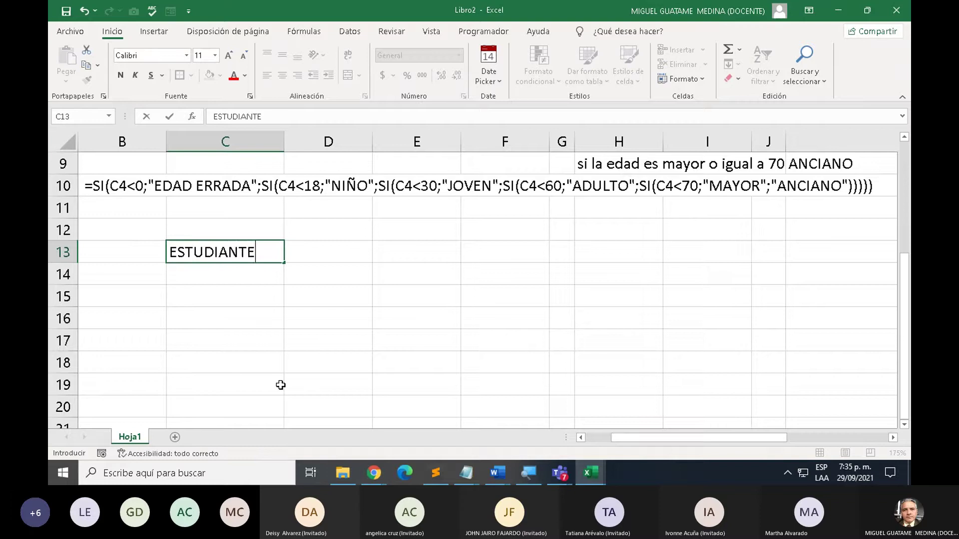
key("Tab")
Add the headers n1, n2, n3 and n4 in D13 through G13
type("n")
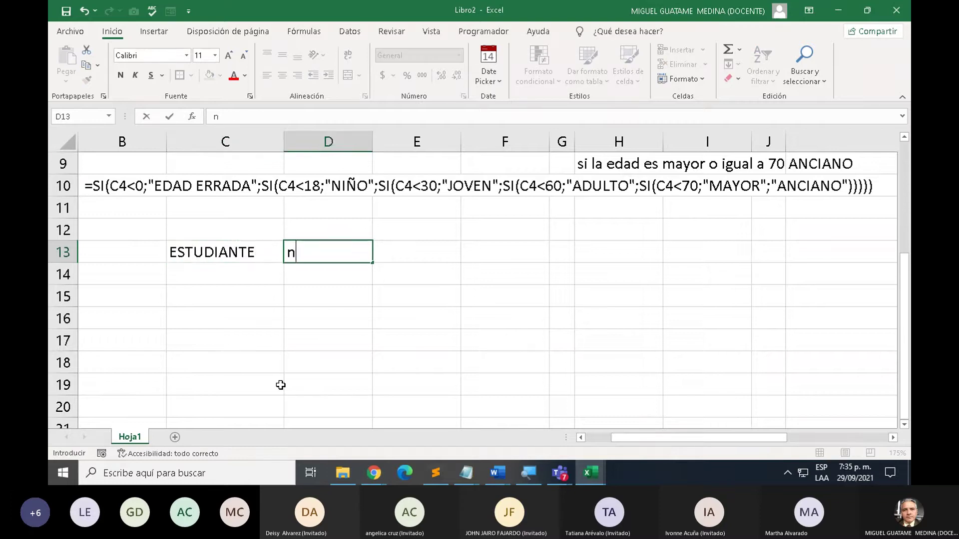
type("1")
key("Tab")
type("N")
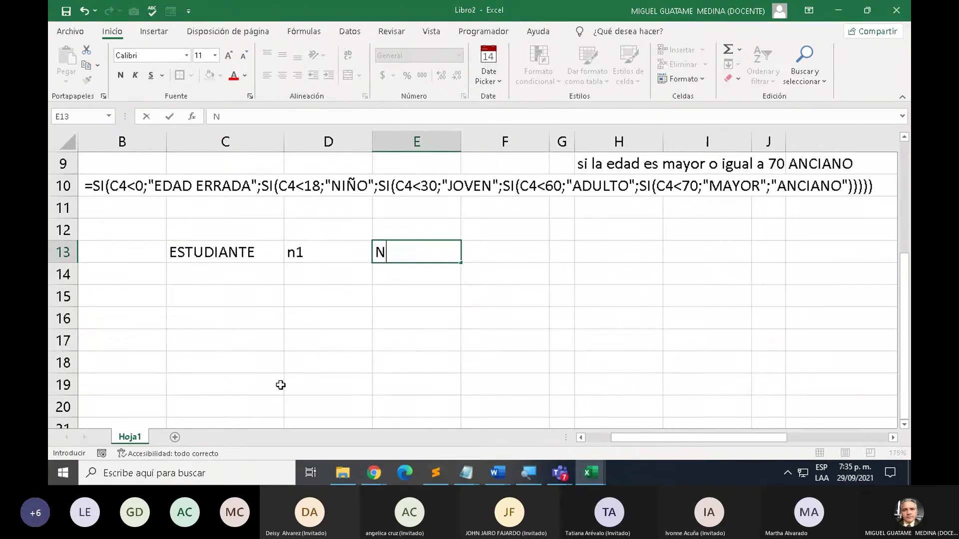
key("BackSpace")
type("n")
type("2")
key("Tab")
type("n3")
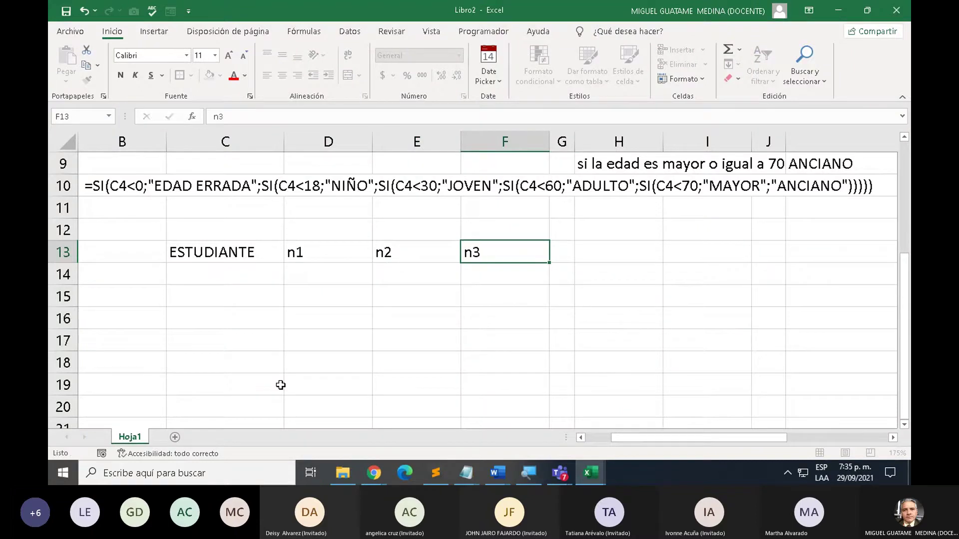
key("Tab")
type("n4")
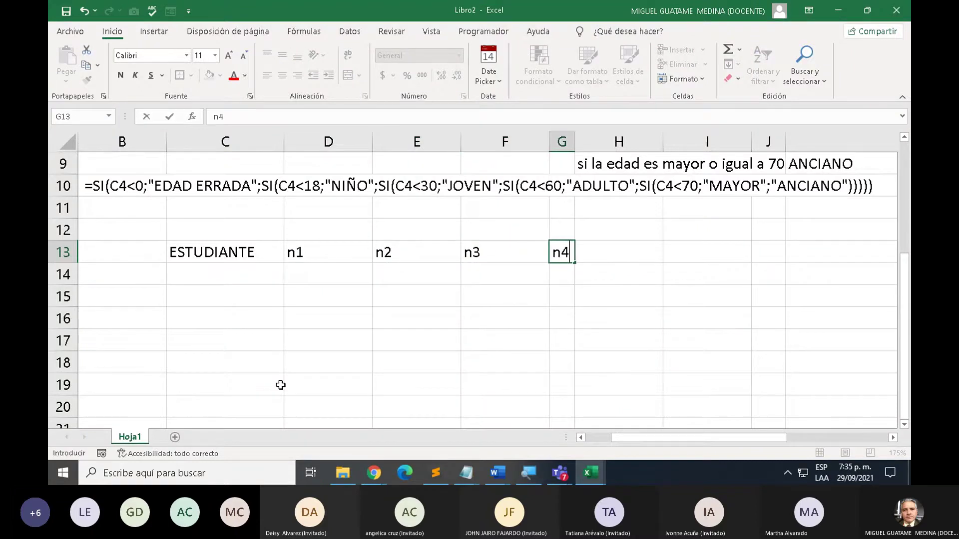
key("Tab")
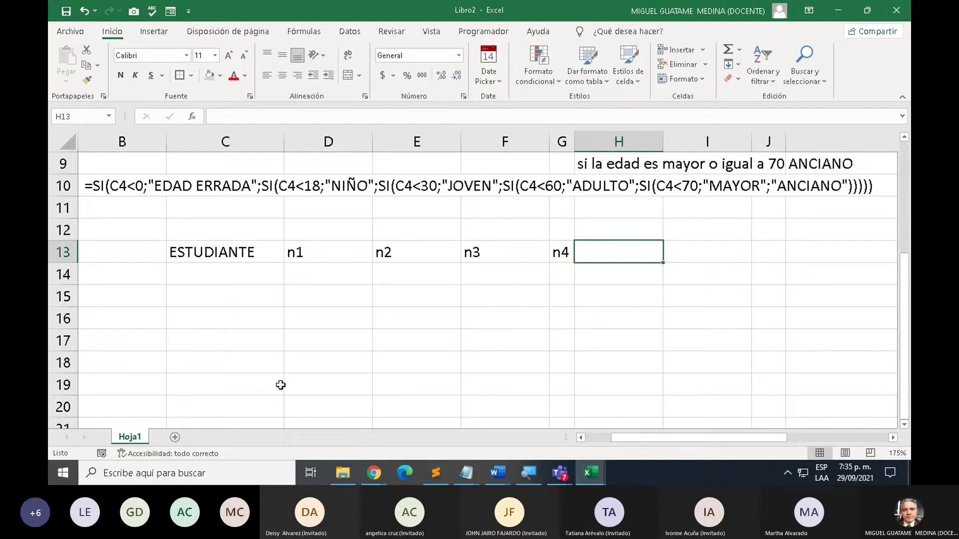
Select the header range C13:G13 from ESTUDIANTE to n4
key("Left")
key("Left")
key("Left")
key("Left")
key("Left")
key("Left")
key("Right")
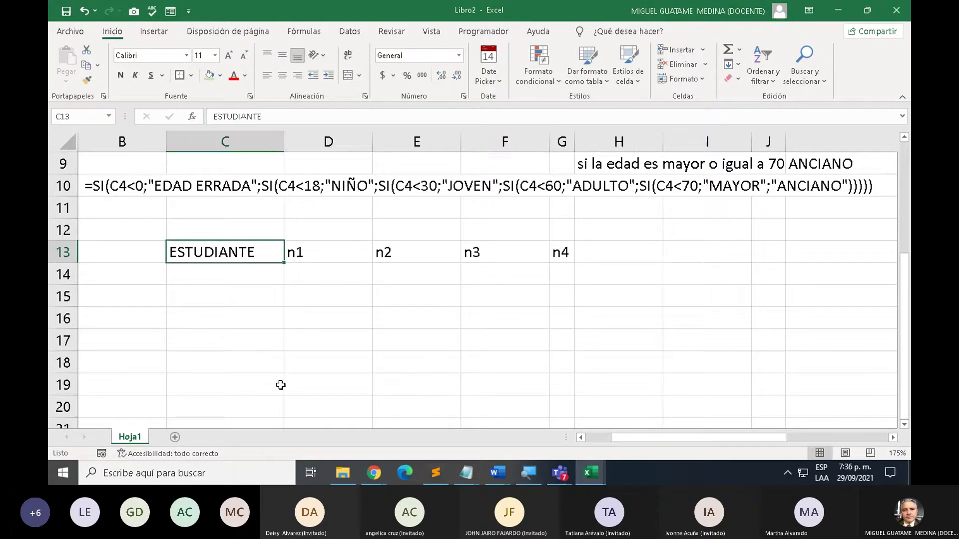
key("ctrl+shift+Right")
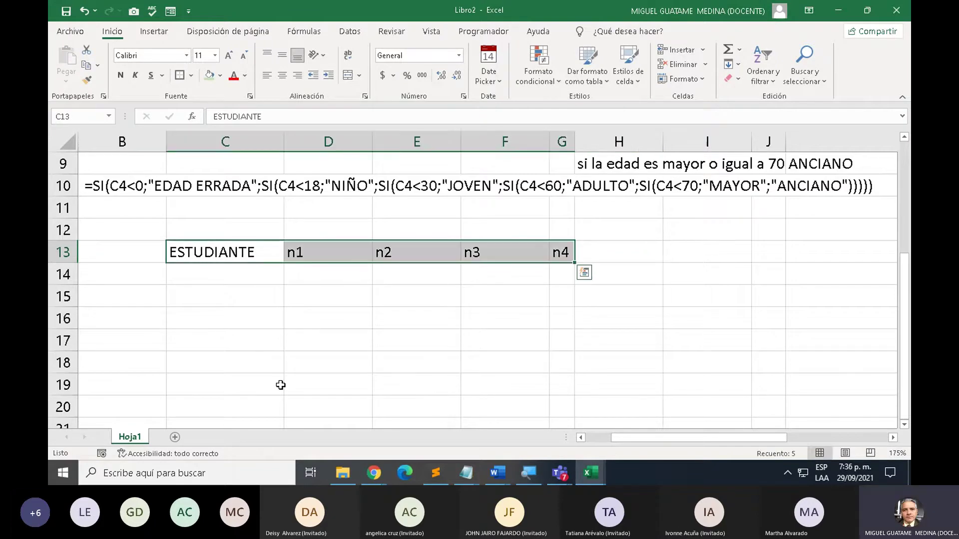
Copy the headers into A1:E1 of a new sheet Hoja2 and autofit column A
key("ctrl+c")
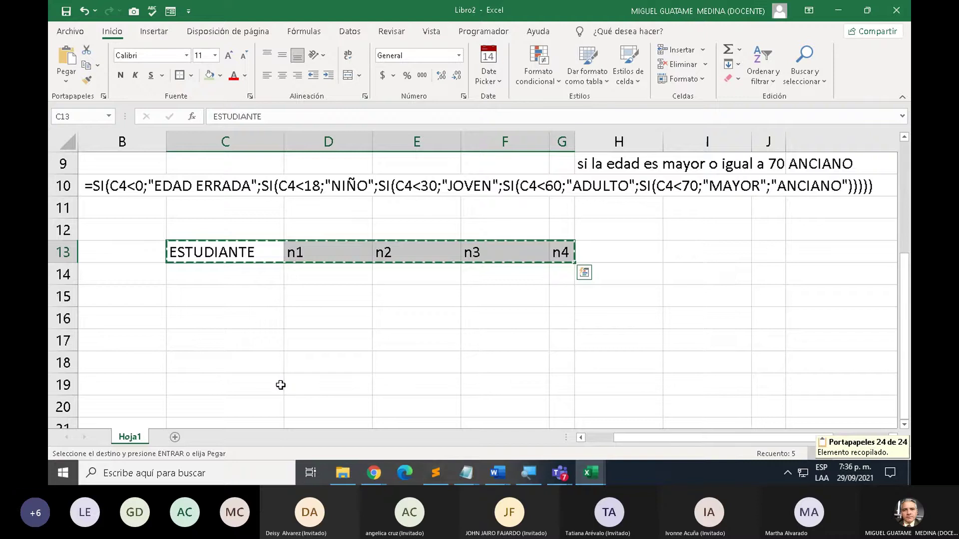
left_click(175, 438)
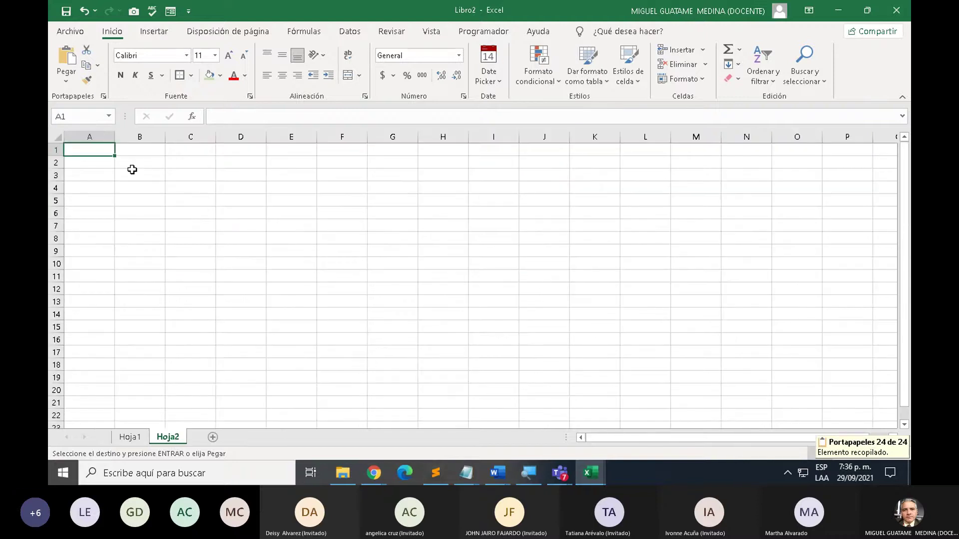
key("Return")
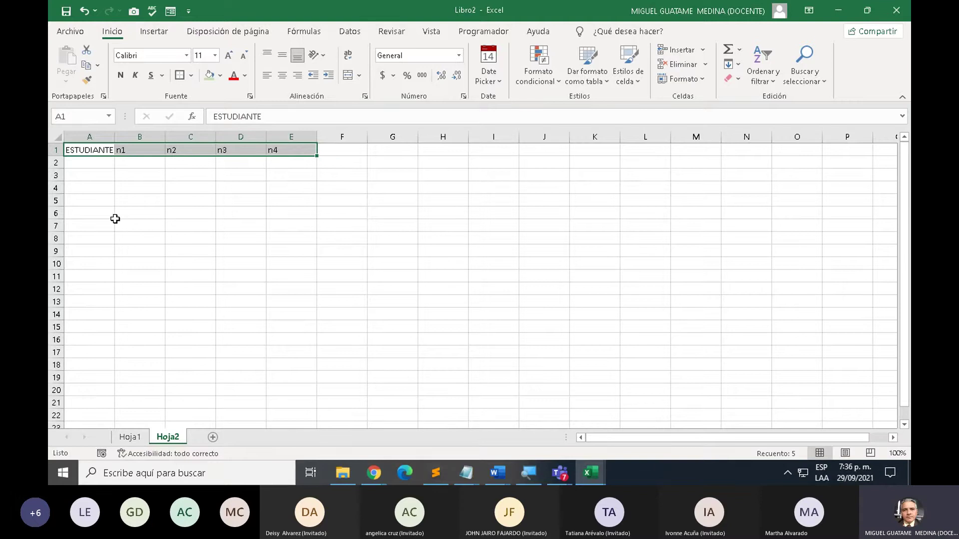
scroll(114, 219, "up", 2)
scroll(115, 218, "up", 2)
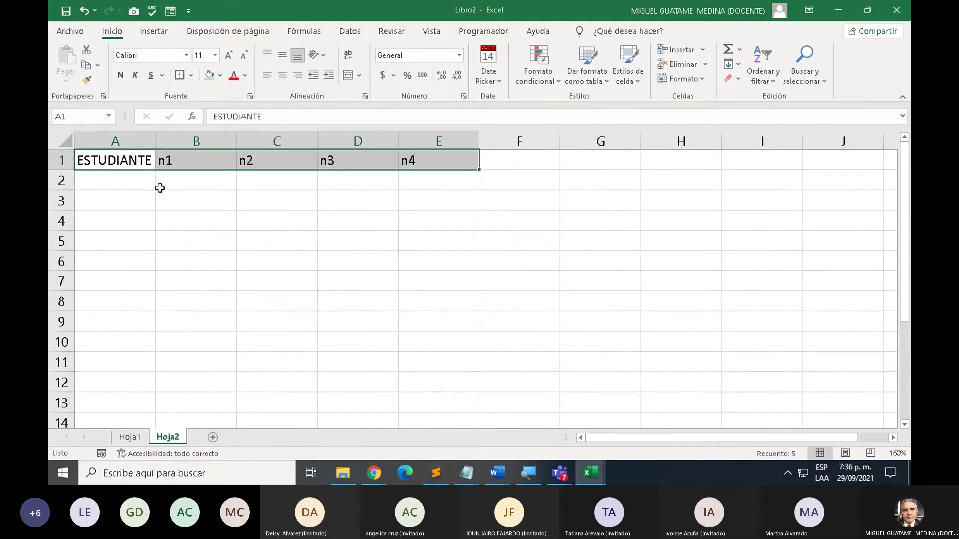
double_click(153, 140)
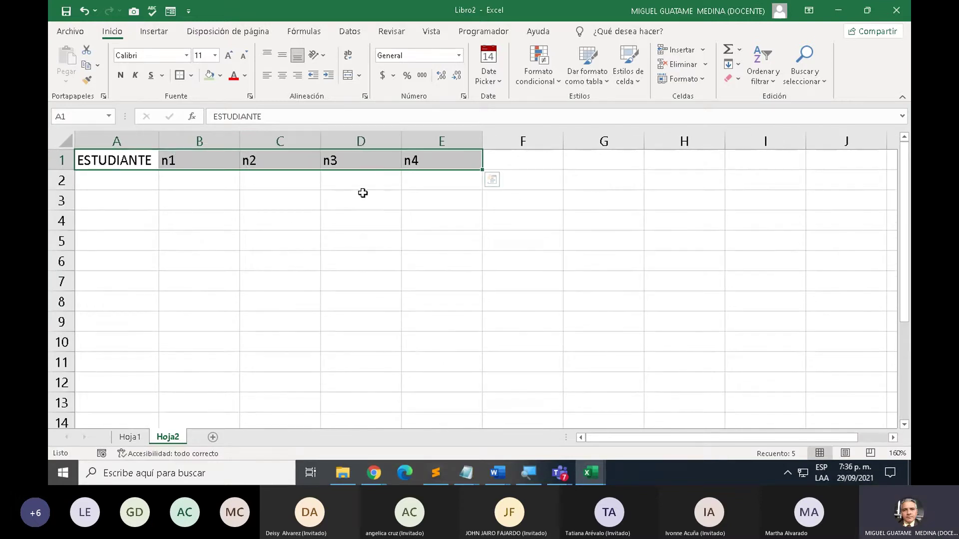
Enter headers n5, DEFINITIVA and RESULTADO in F1:H1, retyping them in uppercase, then go to A2
left_click(533, 158)
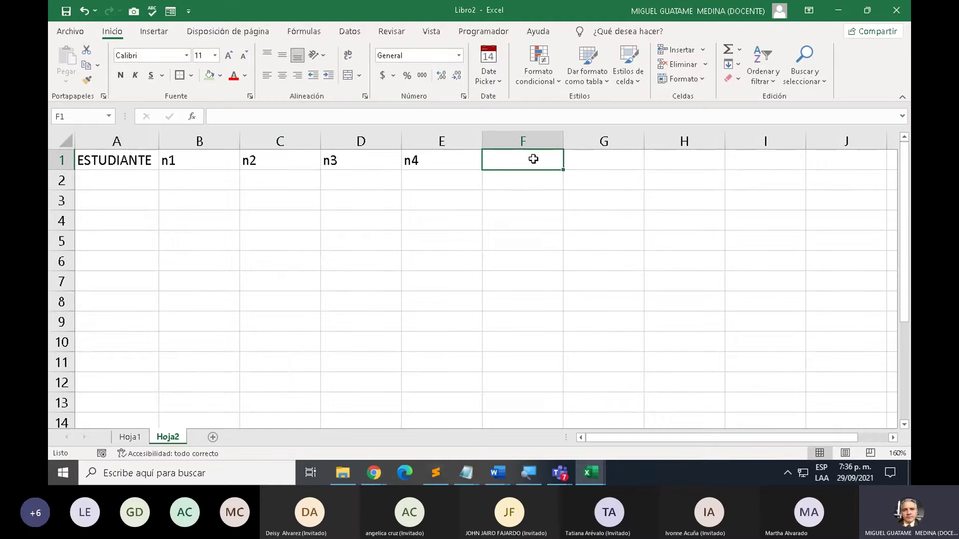
type("n5")
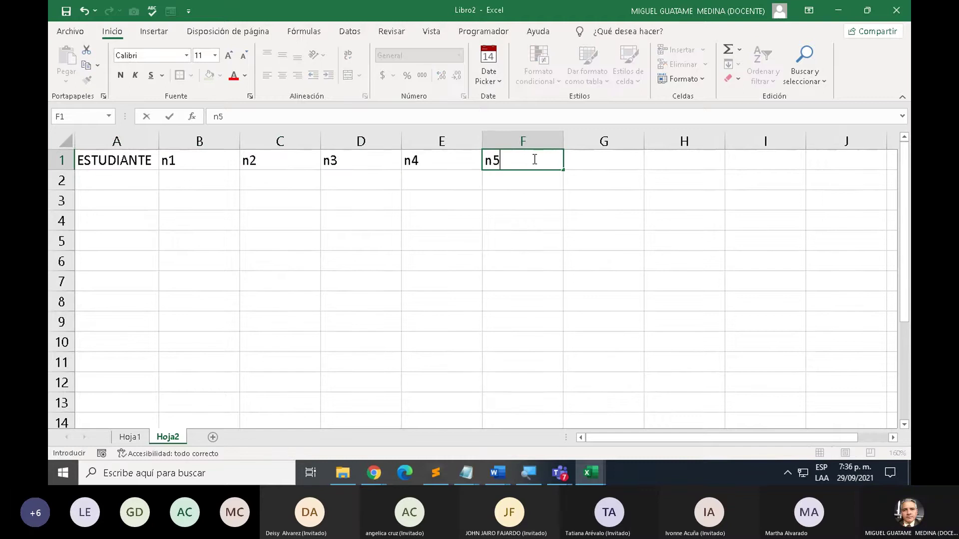
key("Tab")
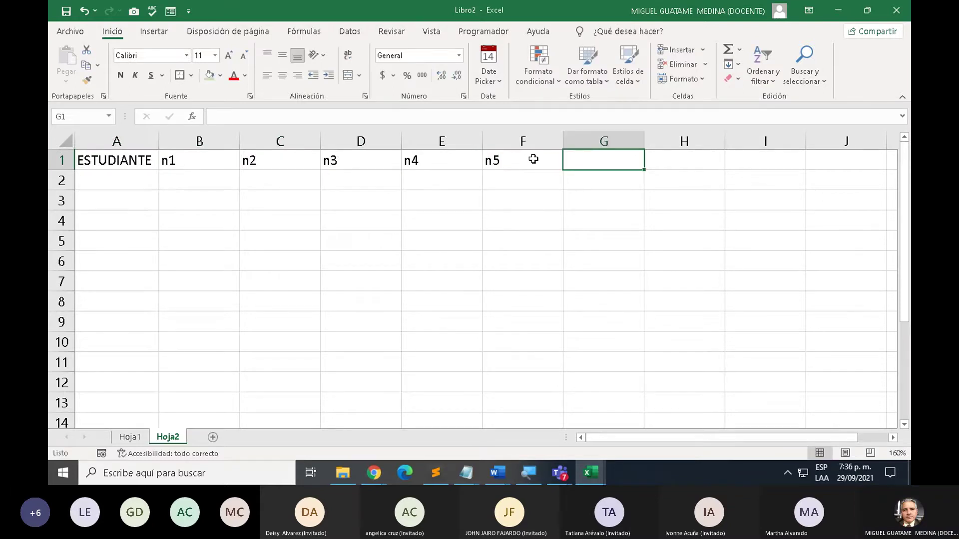
type("definiti")
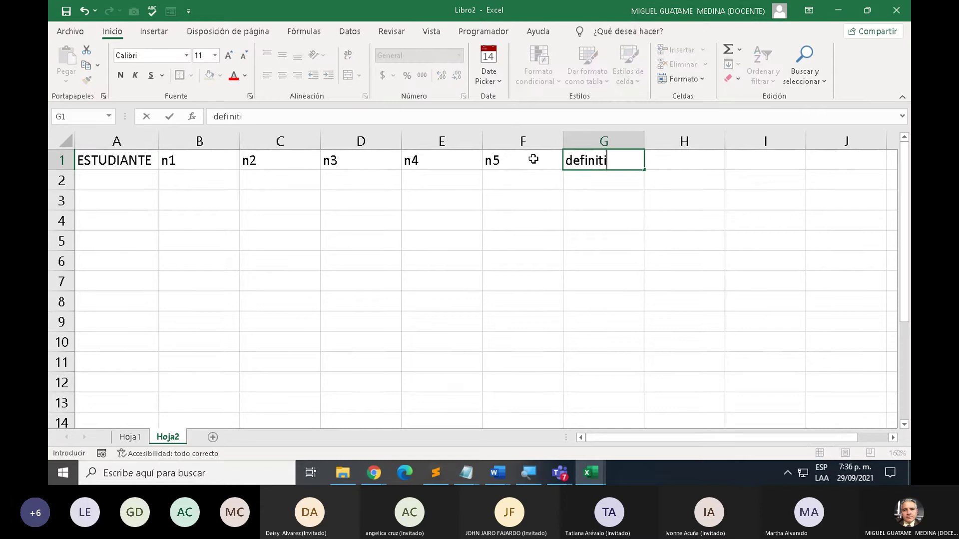
type("va")
key("Tab")
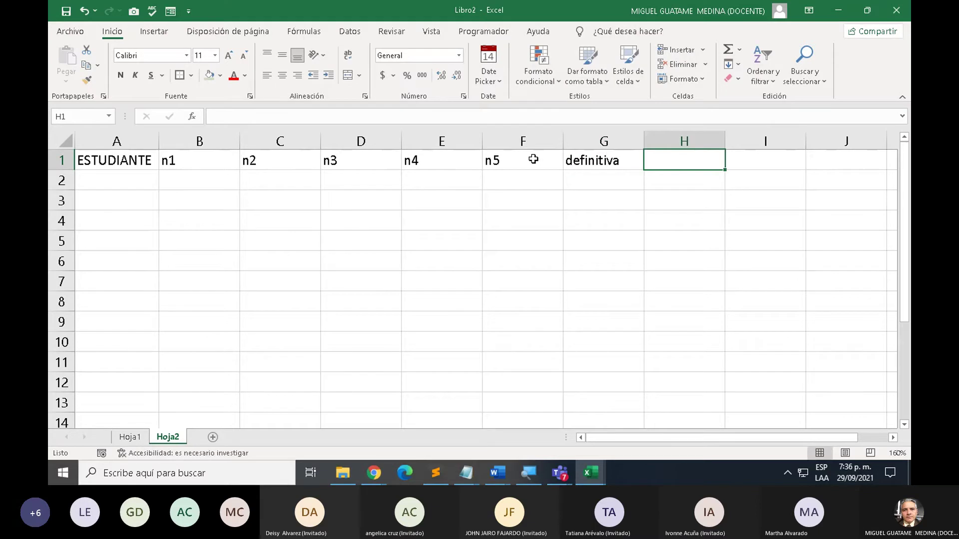
type("res")
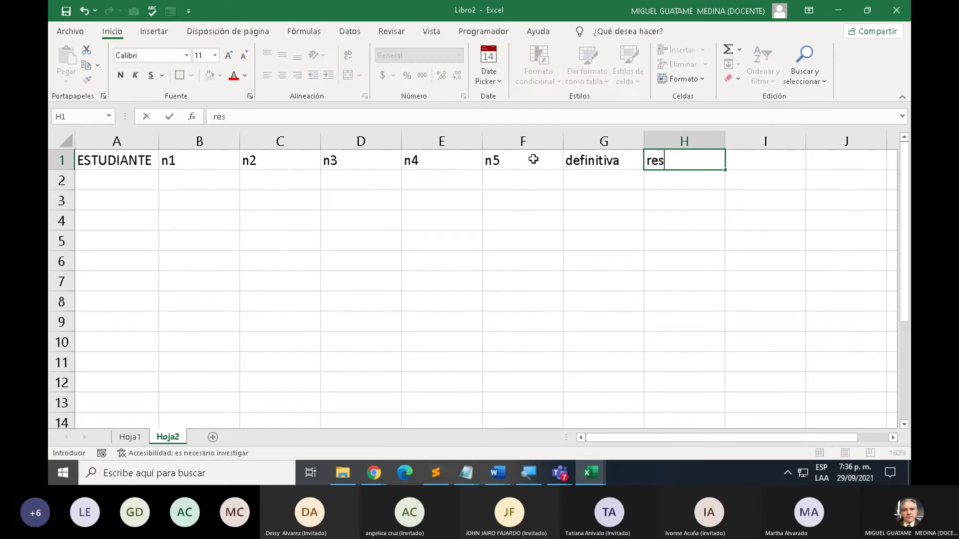
type("ultado")
key("BackSpace")
key("BackSpace")
key("BackSpace")
key("BackSpace")
key("Left")
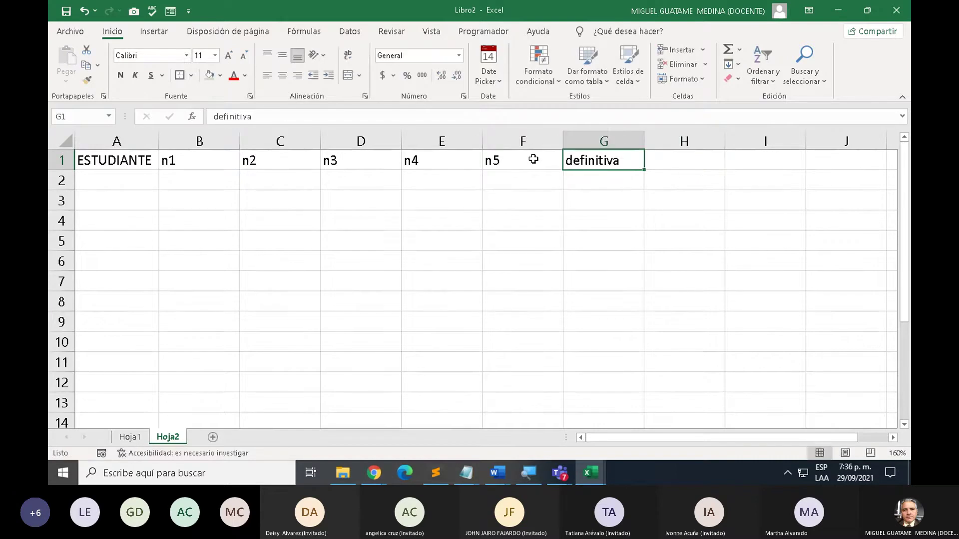
type("DEFINITI")
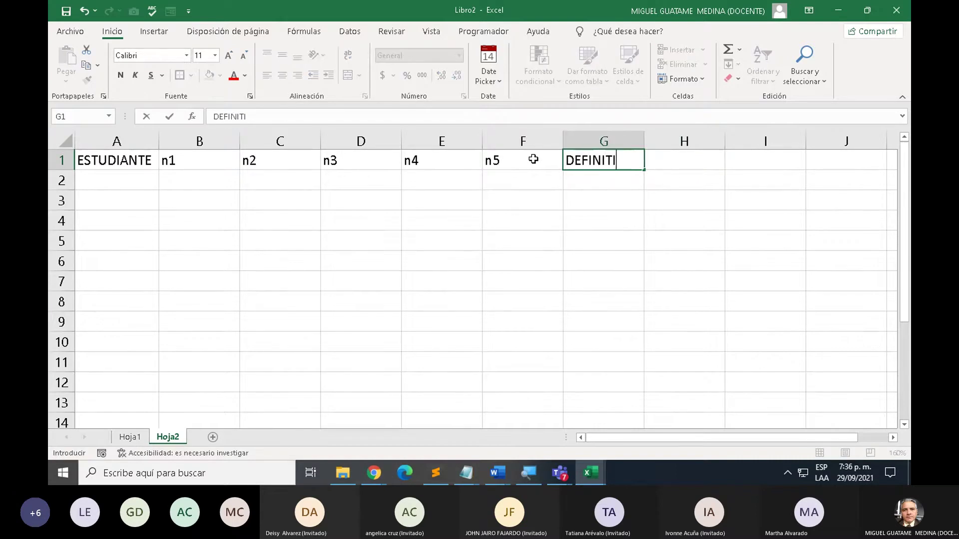
type("VA")
key("Right")
type("RESU")
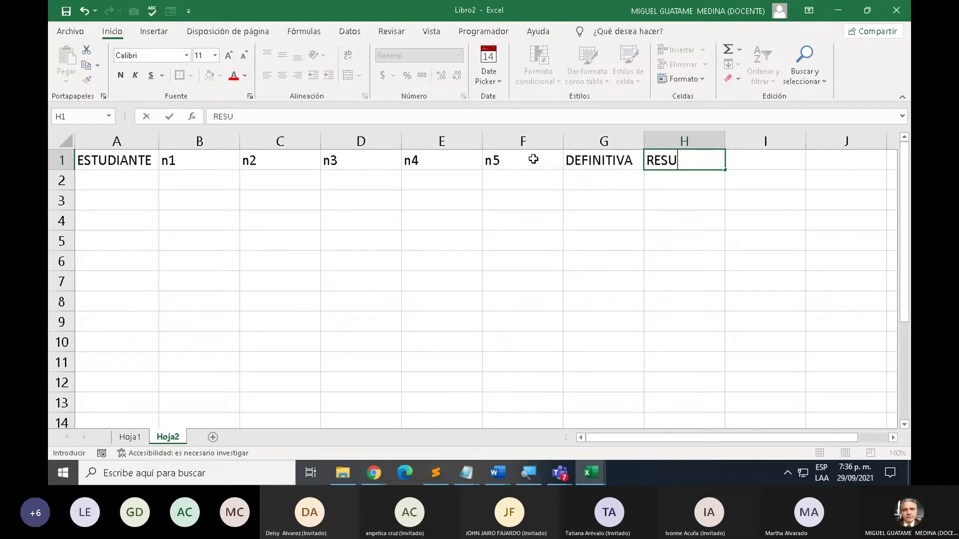
type("LTADO")
key("Return")
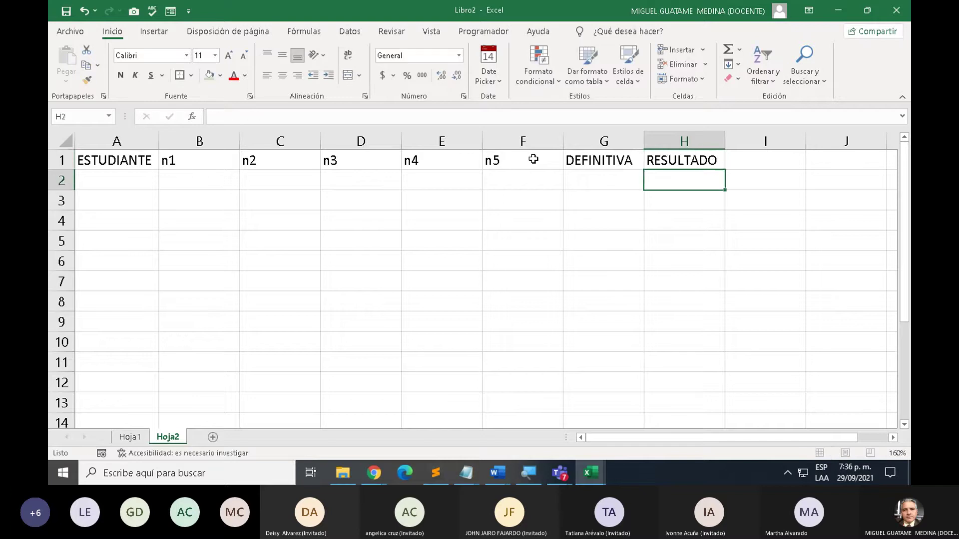
key("Left")
key("Left")
key("Left")
key("Left")
key("Home")
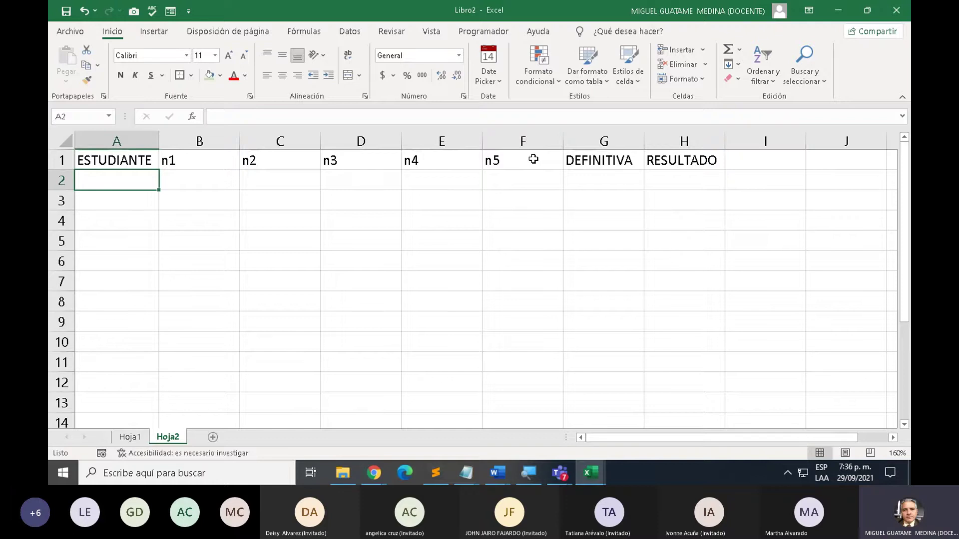
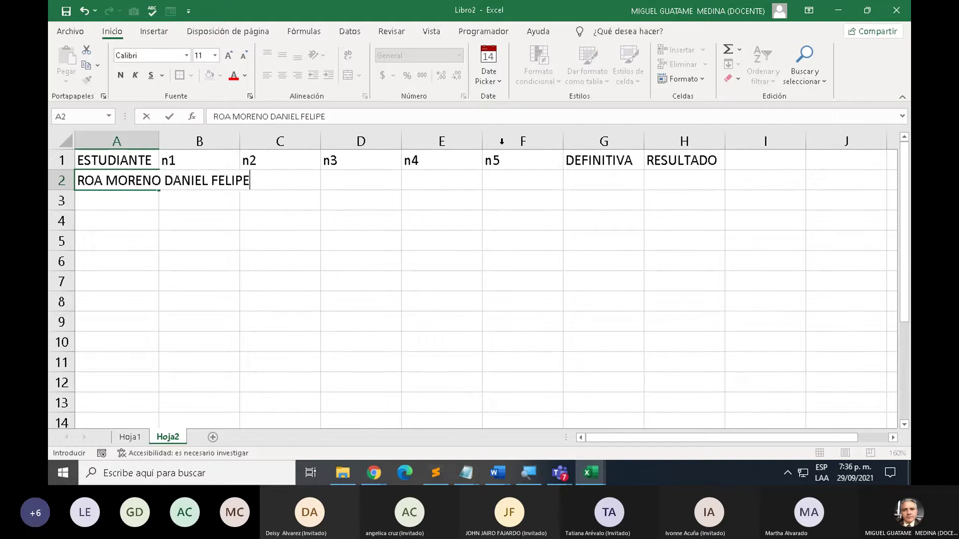
left_click(153, 143)
double_click(159, 144)
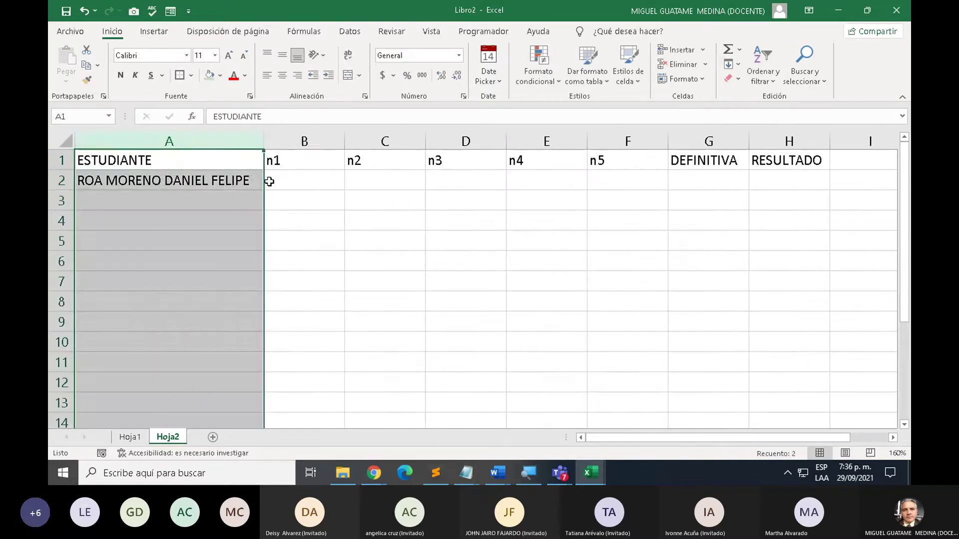
left_click(280, 181)
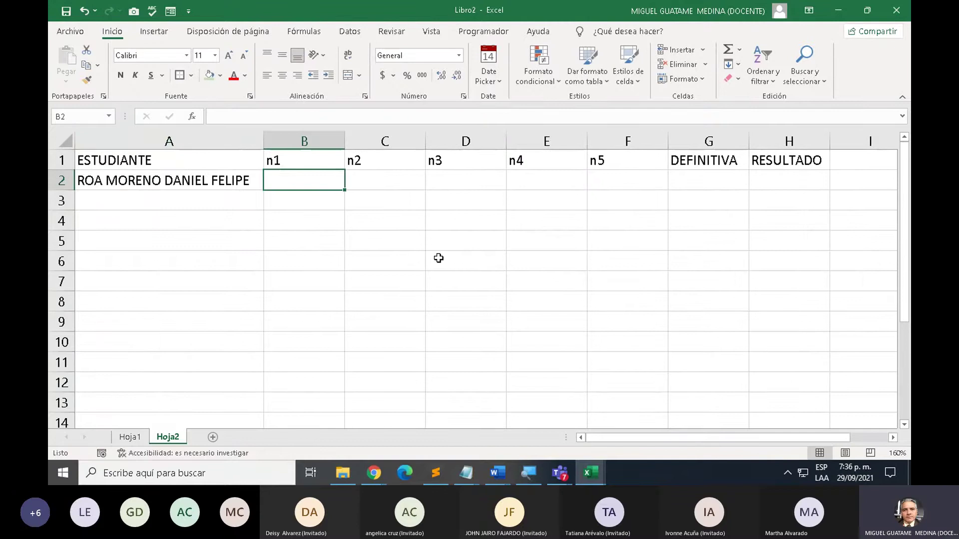
type("3,5")
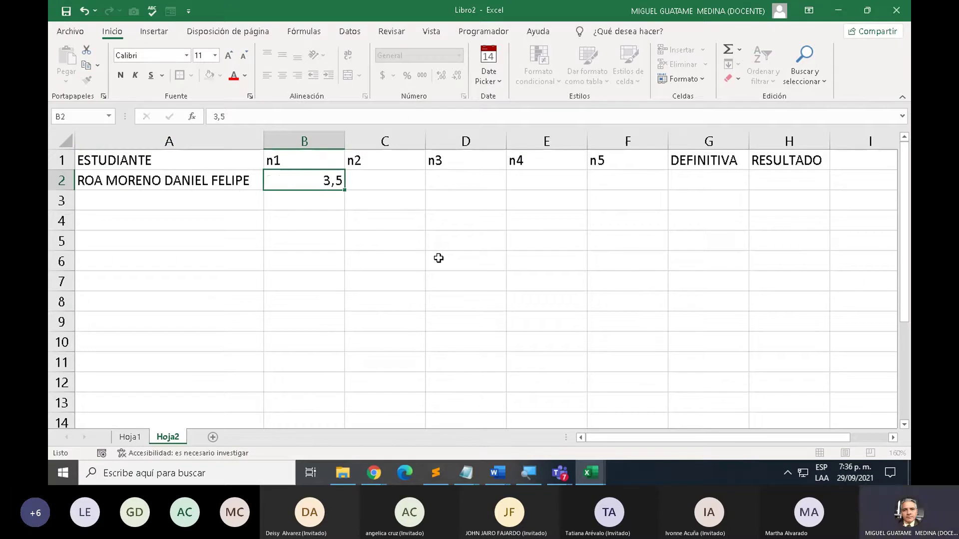
key("Tab")
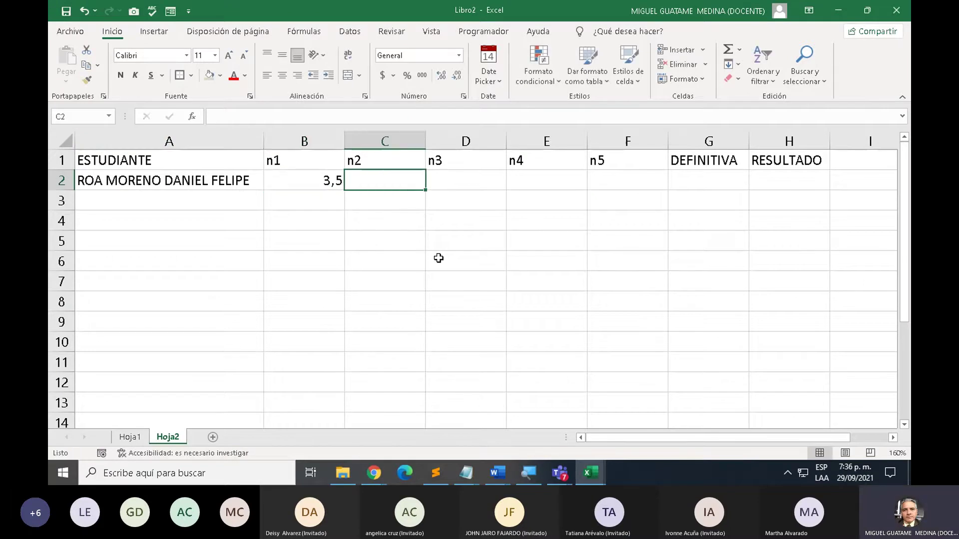
type("4")
key("Tab")
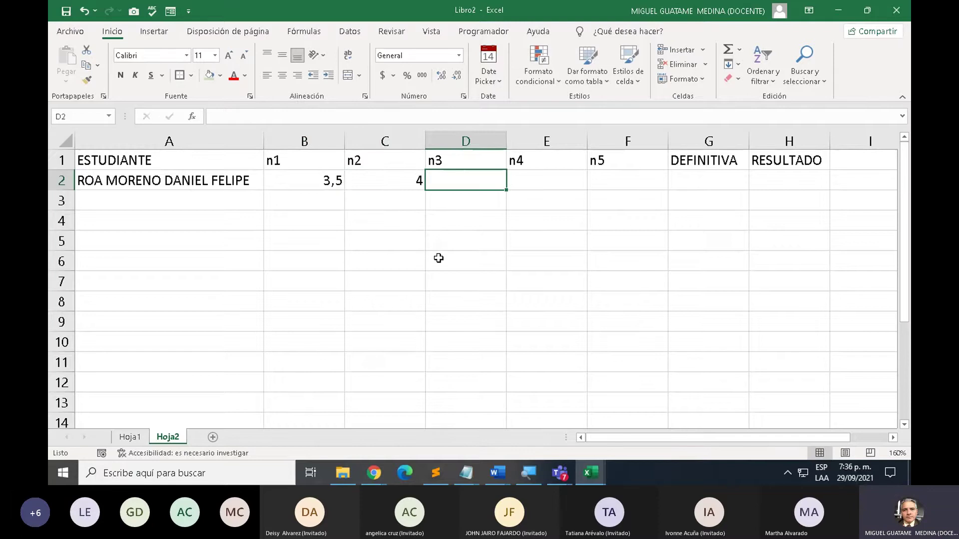
type("1,2")
key("Tab")
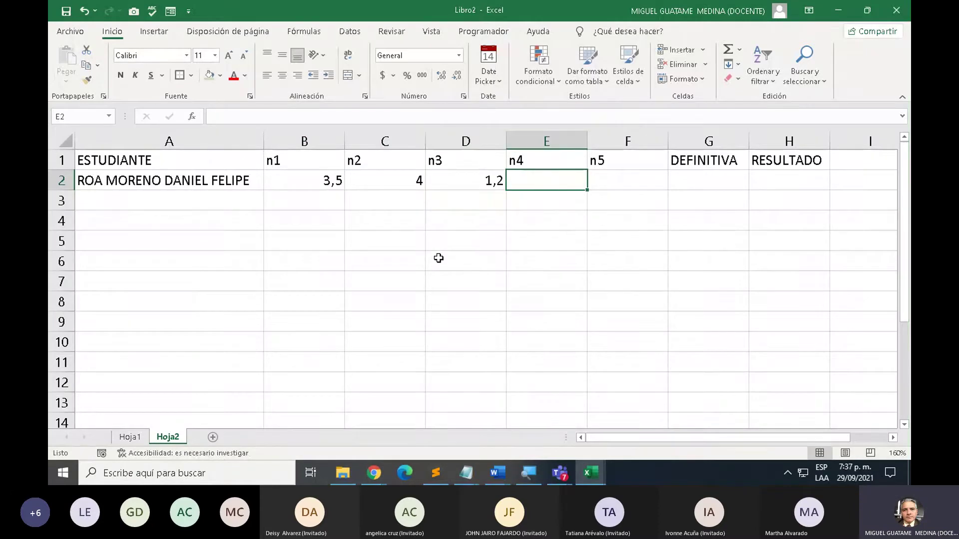
type("1,5")
key("Tab")
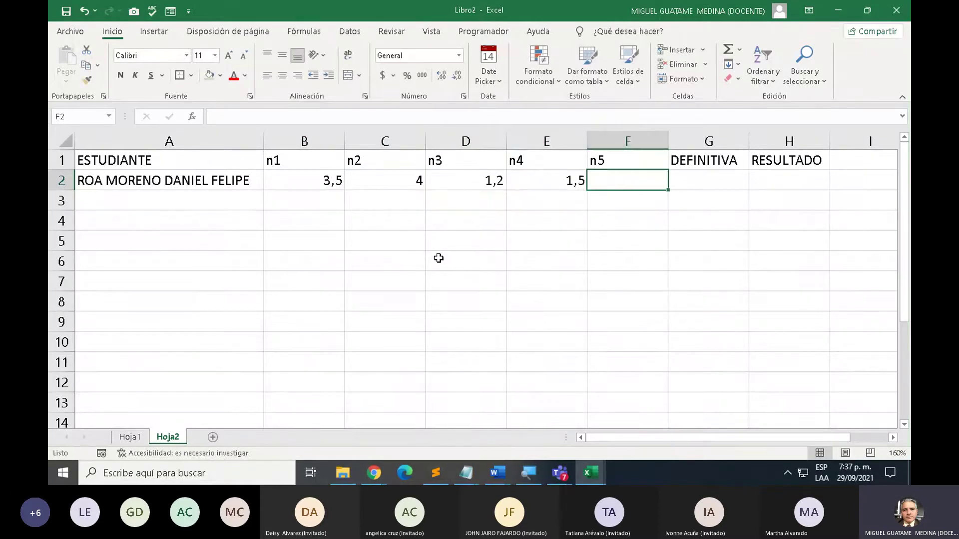
type("3,")
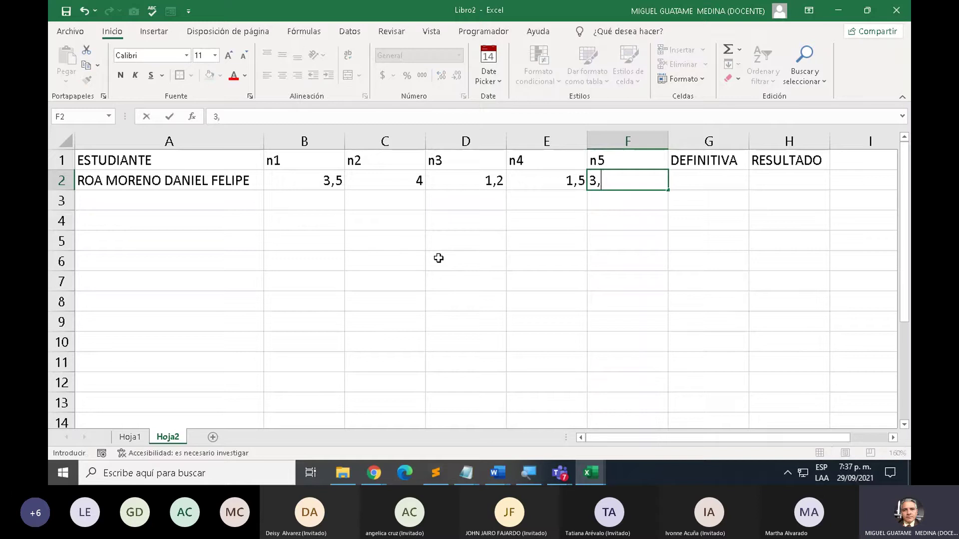
type("8")
key("Tab")
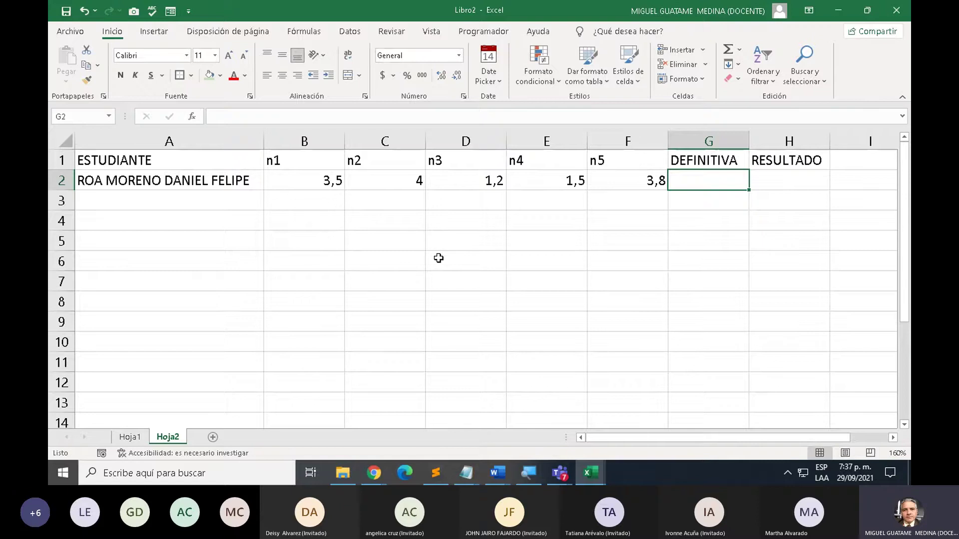
key("Left")
key("Left")
key("Left")
key("Left")
key("Left")
key("Right")
key("Right")
key("Right")
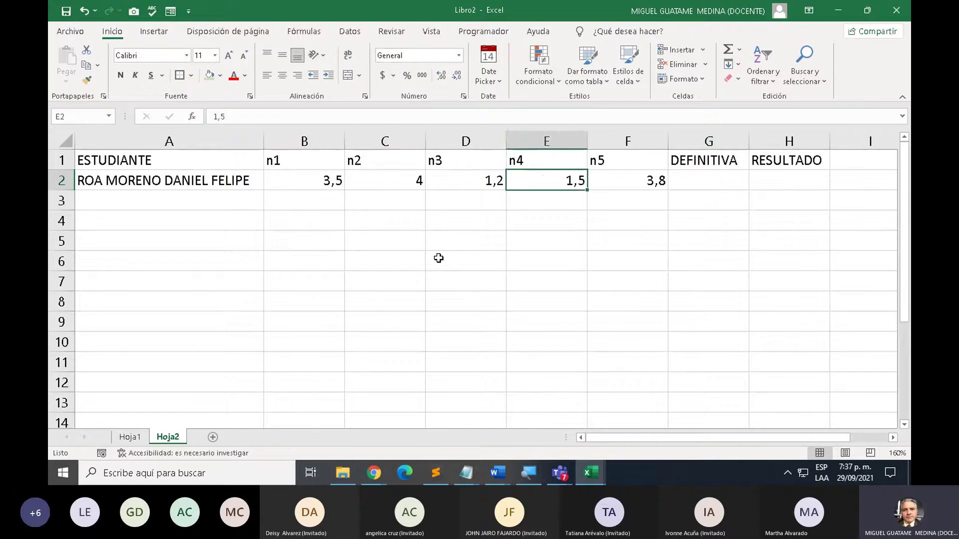
key("Right")
key("Right")
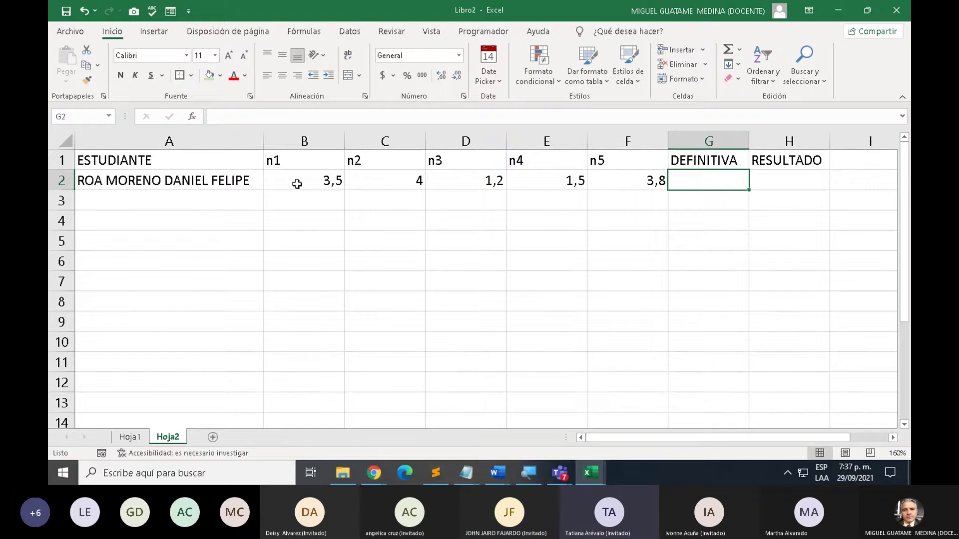
left_click_drag(297, 184, 622, 182)
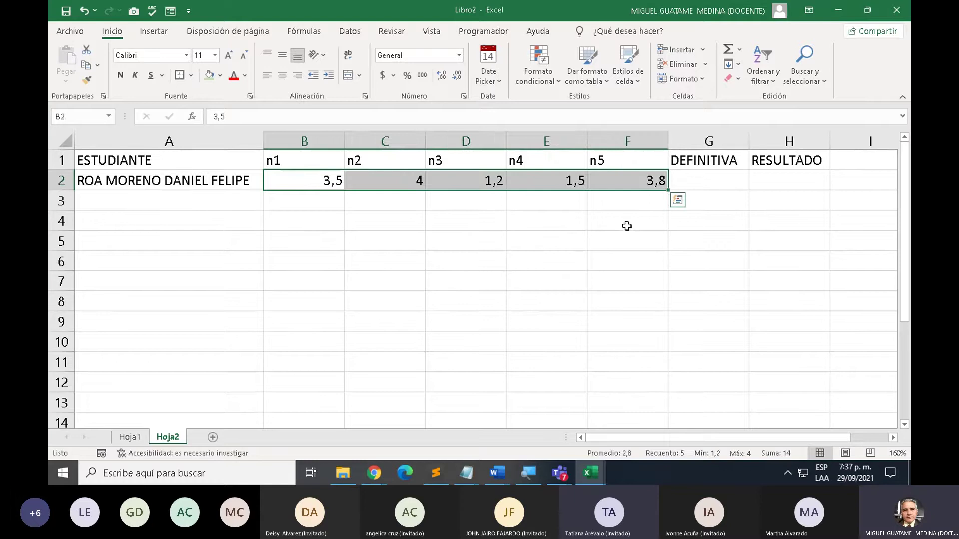
left_click(707, 184)
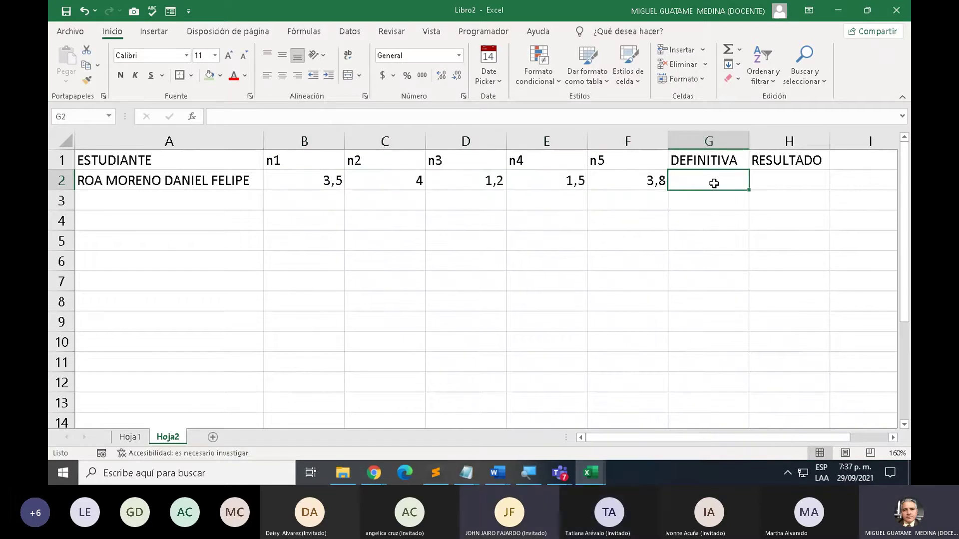
type("=(")
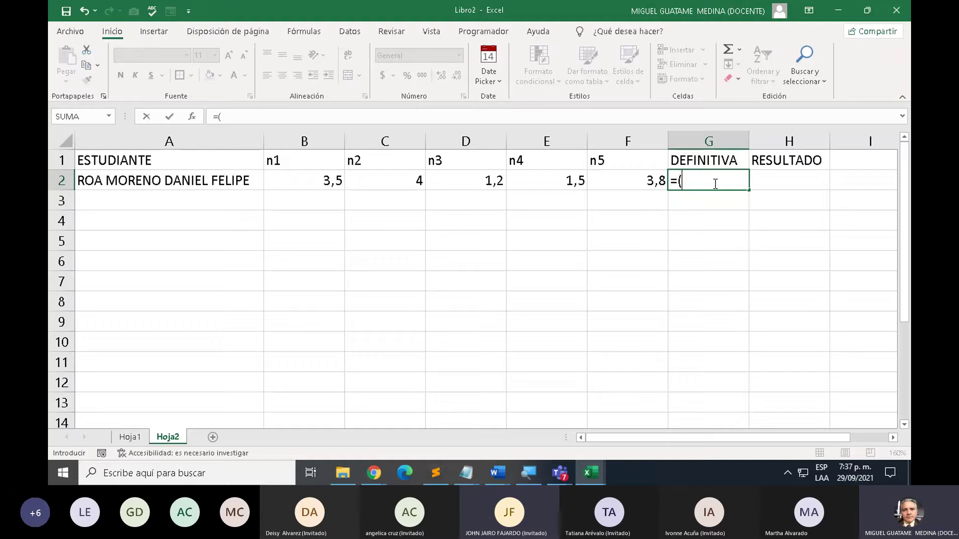
left_click(335, 179)
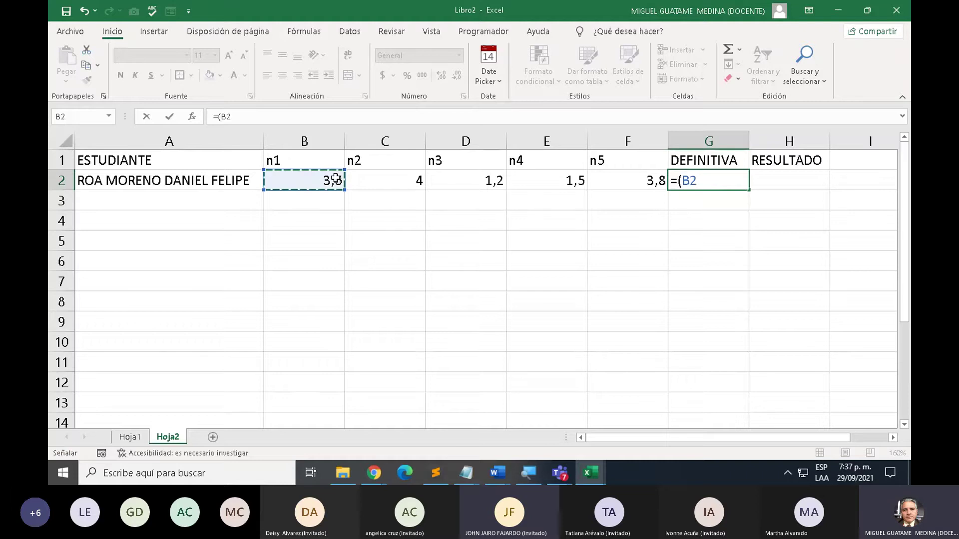
type("+")
left_click(381, 180)
type("+")
left_click(481, 179)
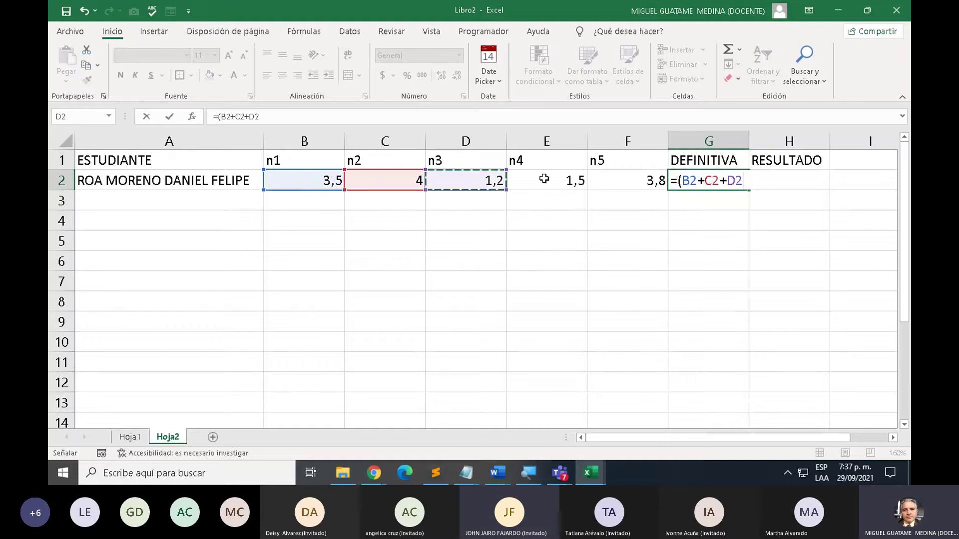
type("+")
left_click(544, 179)
type("+")
left_click(626, 179)
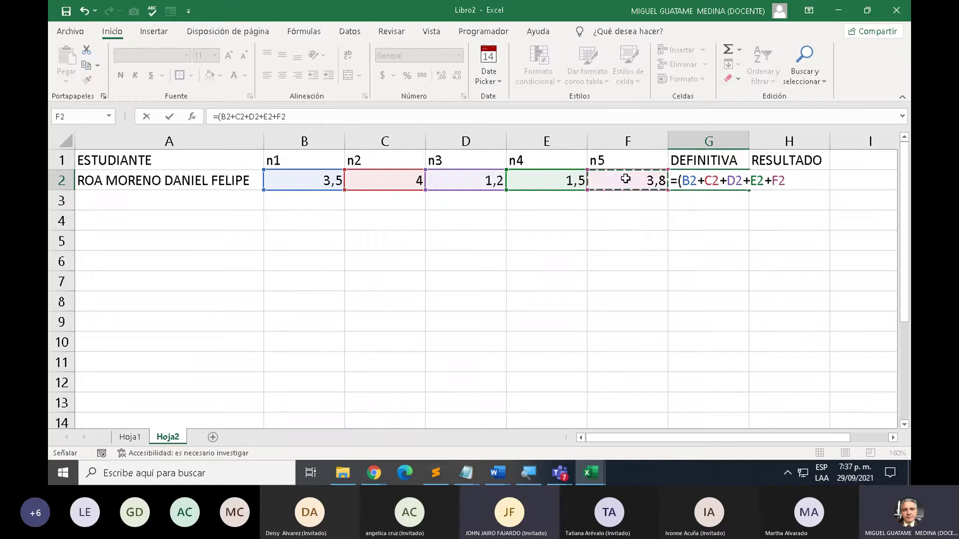
type(")/5")
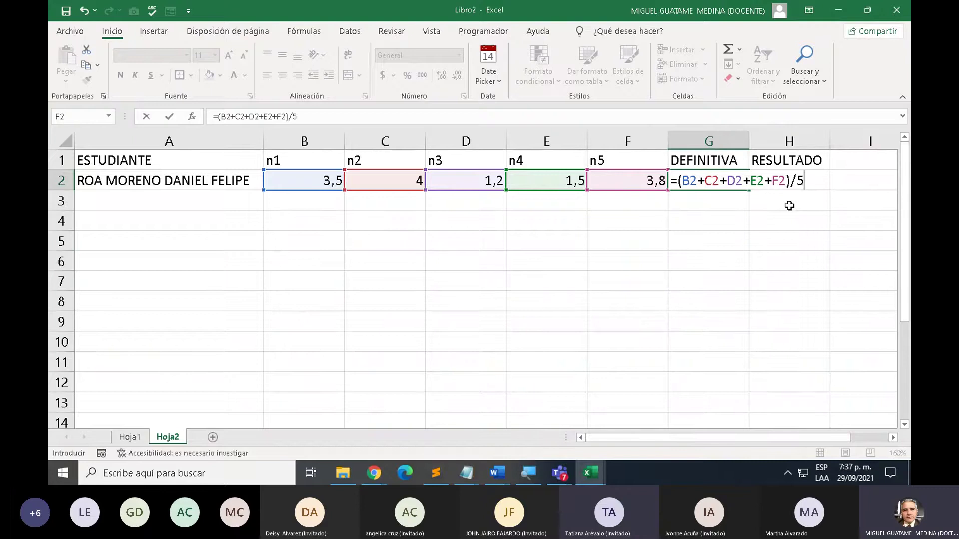
key("Return")
key("Up")
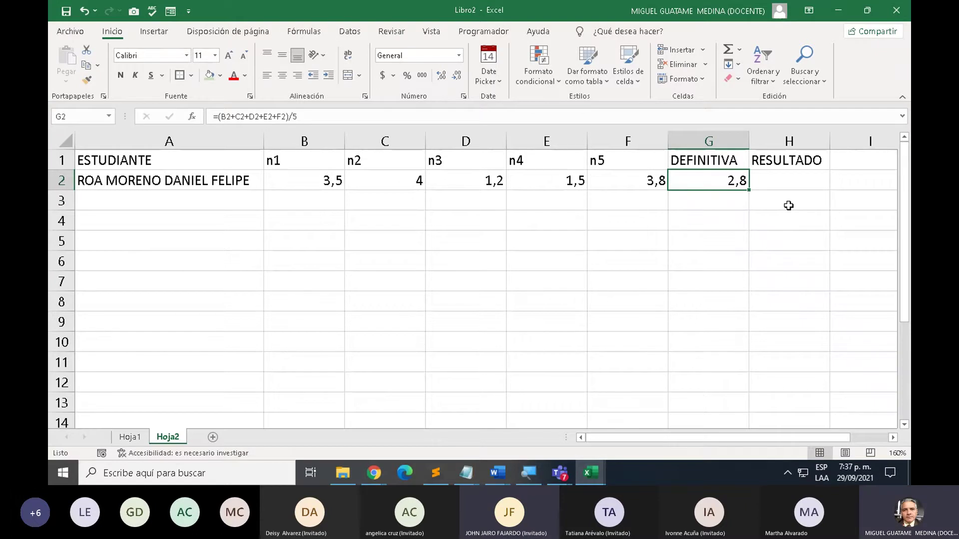
key("Delete")
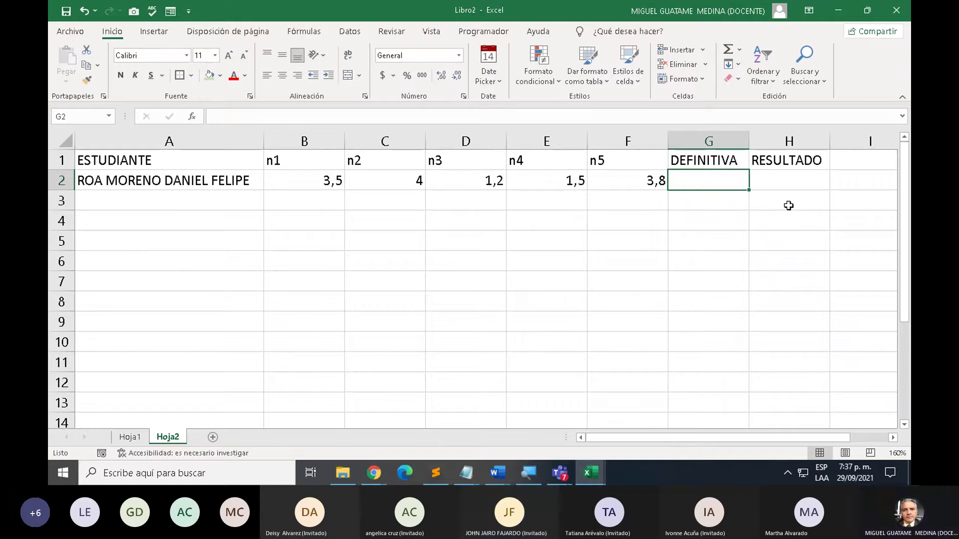
Enter =PROMEDIO(B2:F2) in G2 and show it with two decimals as 2,80
type("=P")
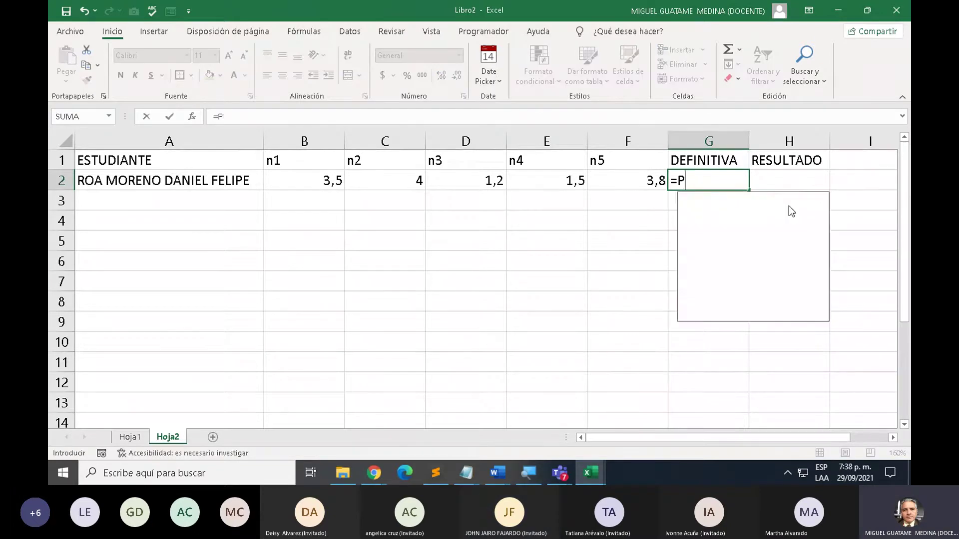
type("ROM")
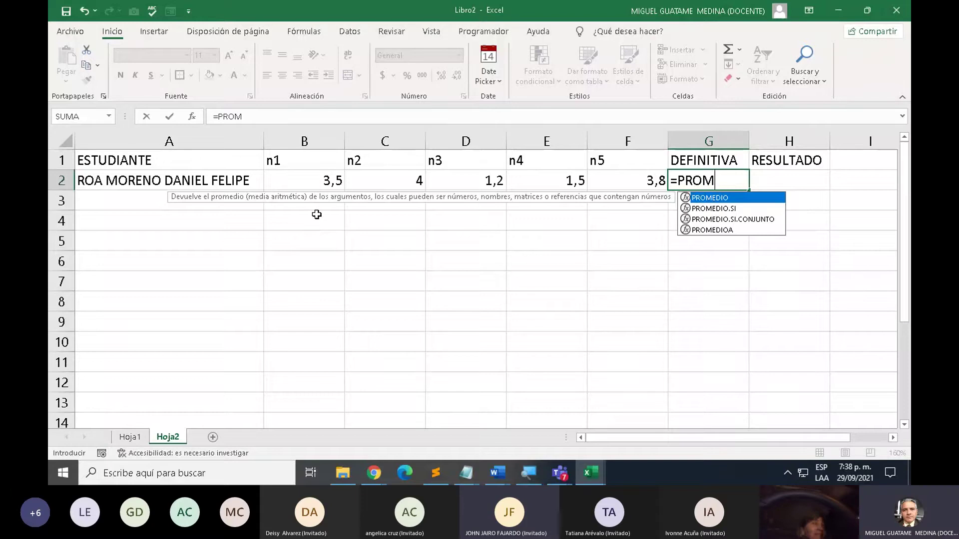
key("Tab")
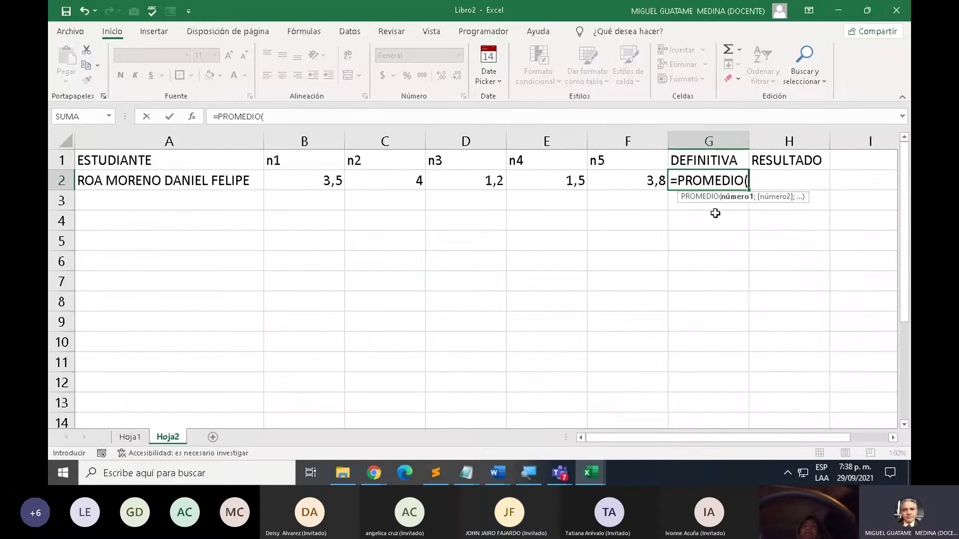
left_click_drag(303, 182, 632, 180)
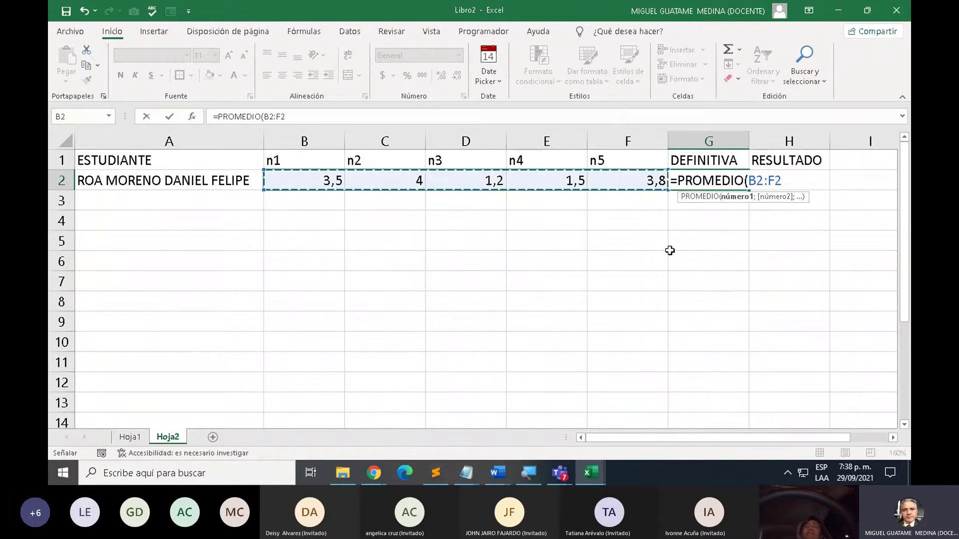
type(")")
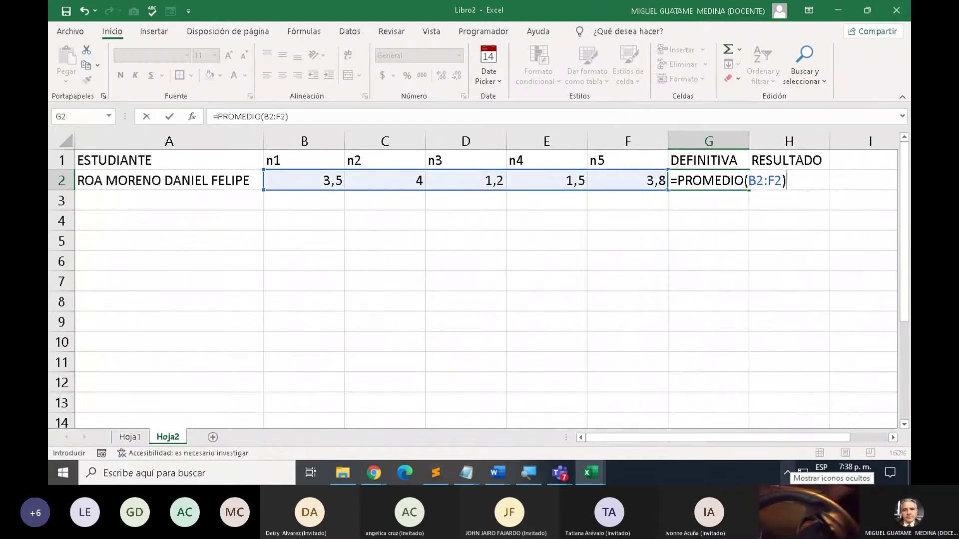
key("Return")
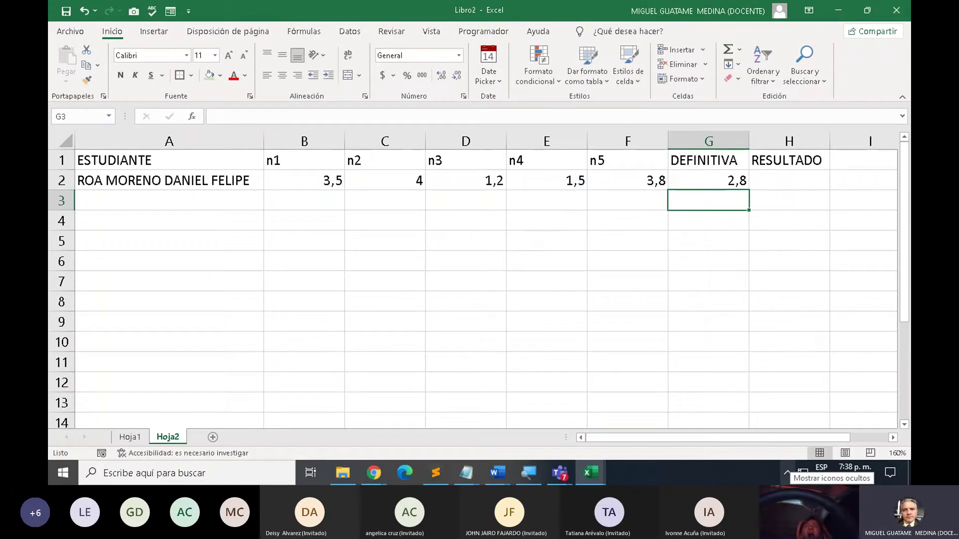
key("Up")
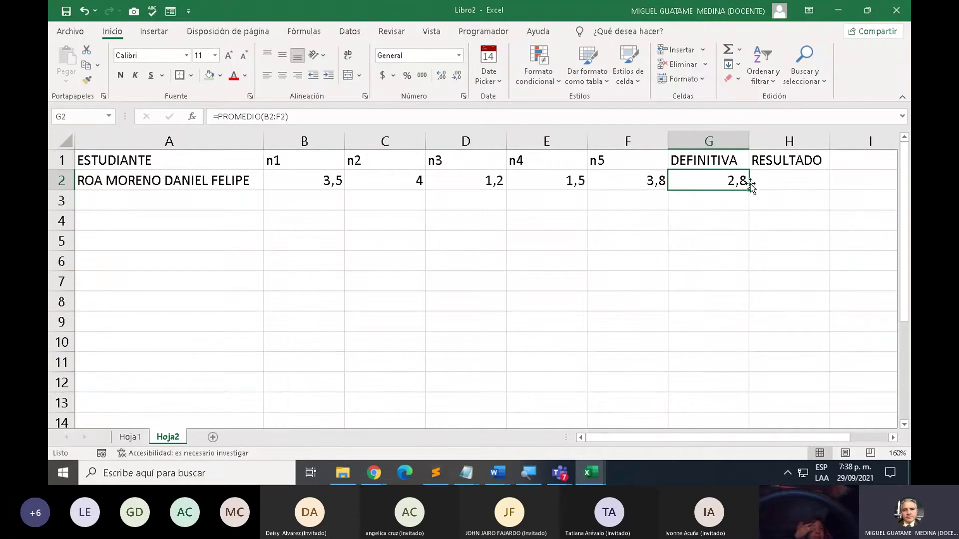
left_click(422, 76)
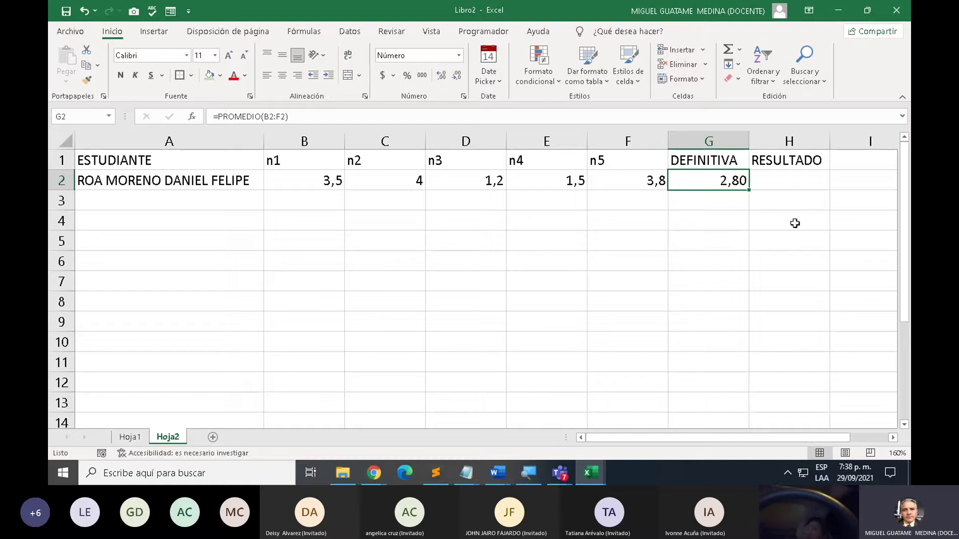
left_click(789, 179)
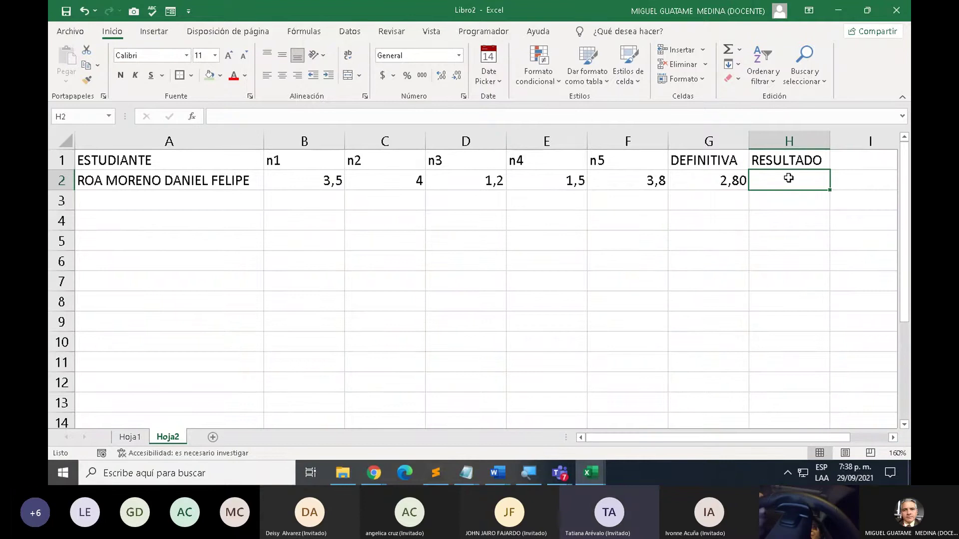
Enter the heading 'TABLA NOTAS' in cell K1
key("Right")
key("Right")
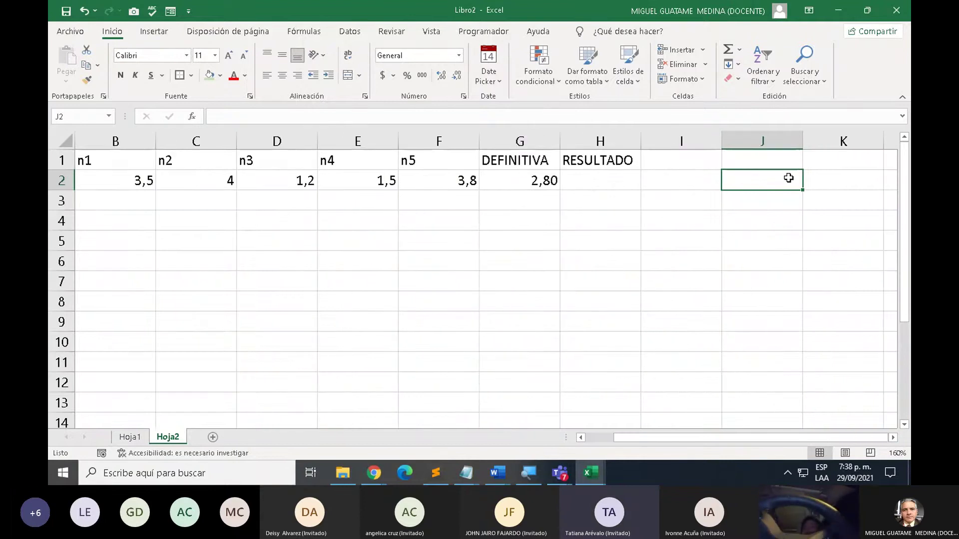
key("Right")
key("Right")
key("Left")
key("Up")
key("Down")
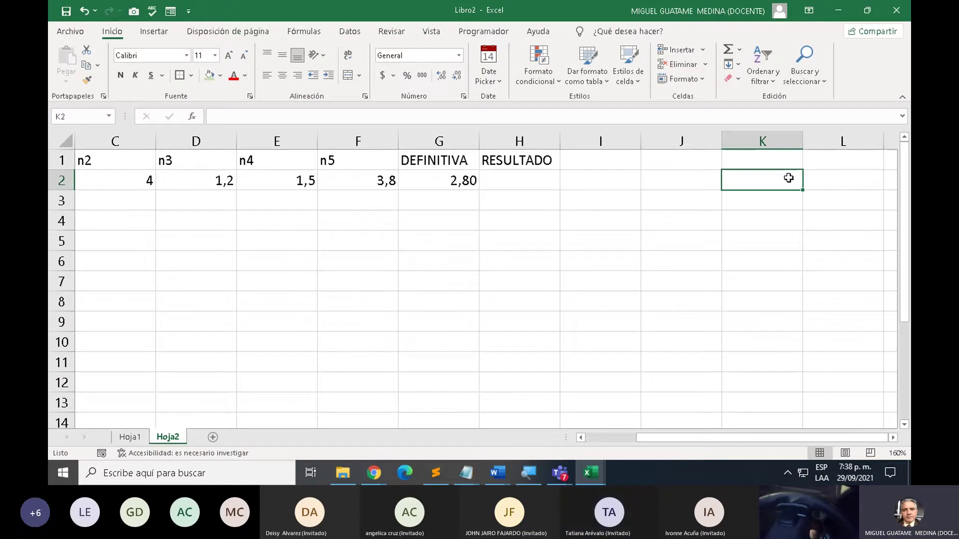
key("Right")
key("Left")
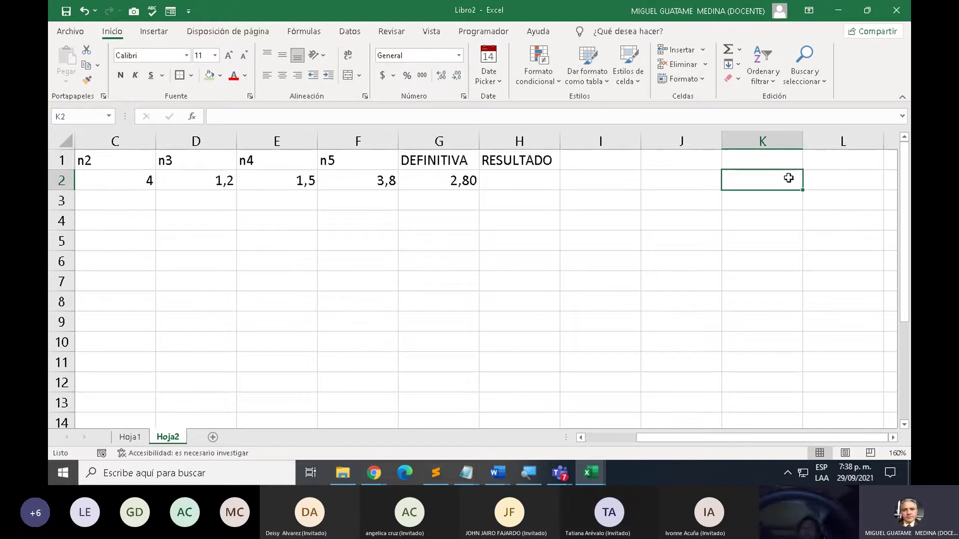
key("Up")
type("tab")
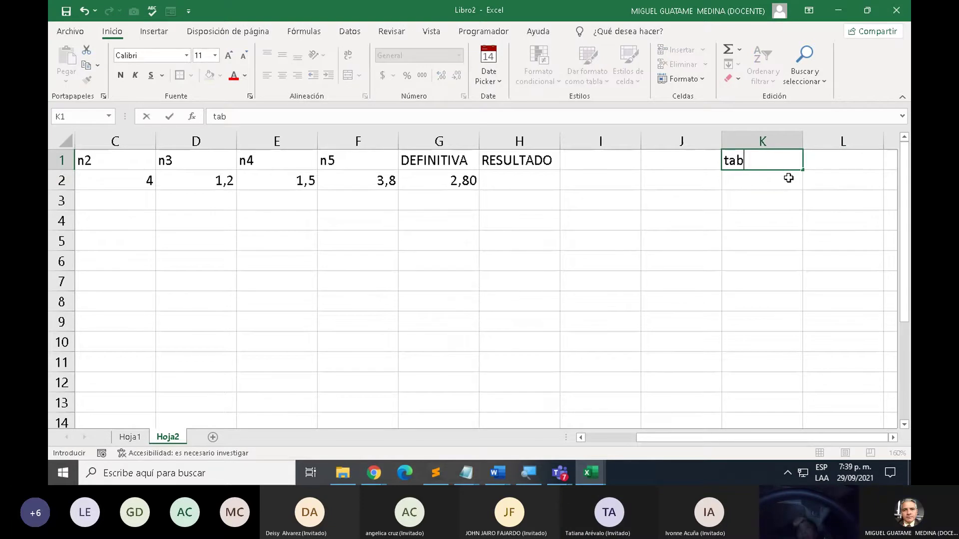
key("BackSpace")
key("BackSpace")
key("BackSpace")
type("TAB")
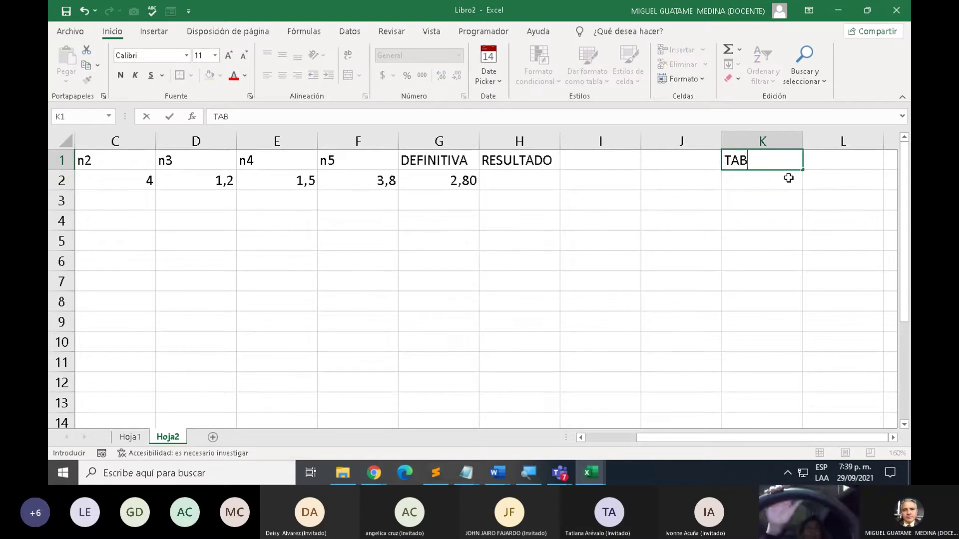
type("LA NOTAS")
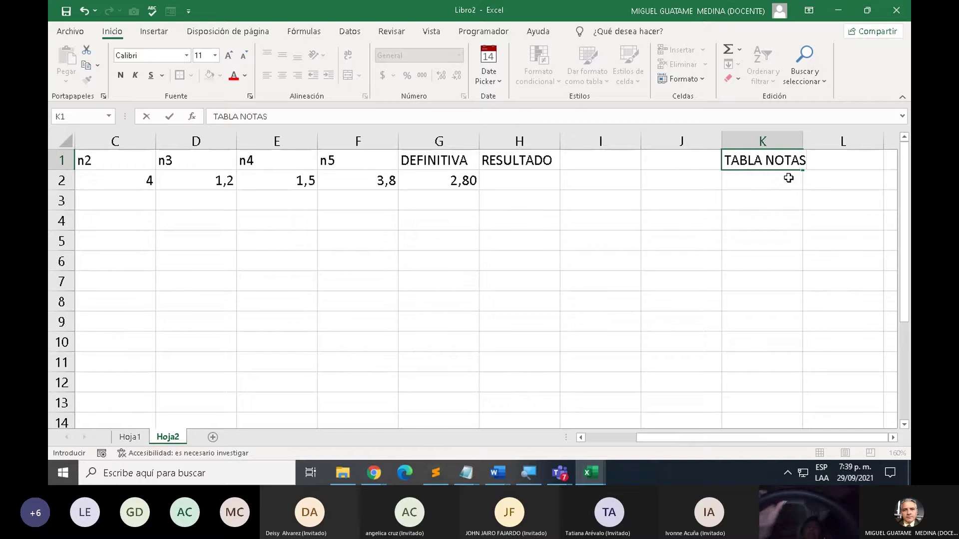
key("Return")
Add the first key row: MENOR 3 in K2 with label REPROBO
key("Right")
key("Left")
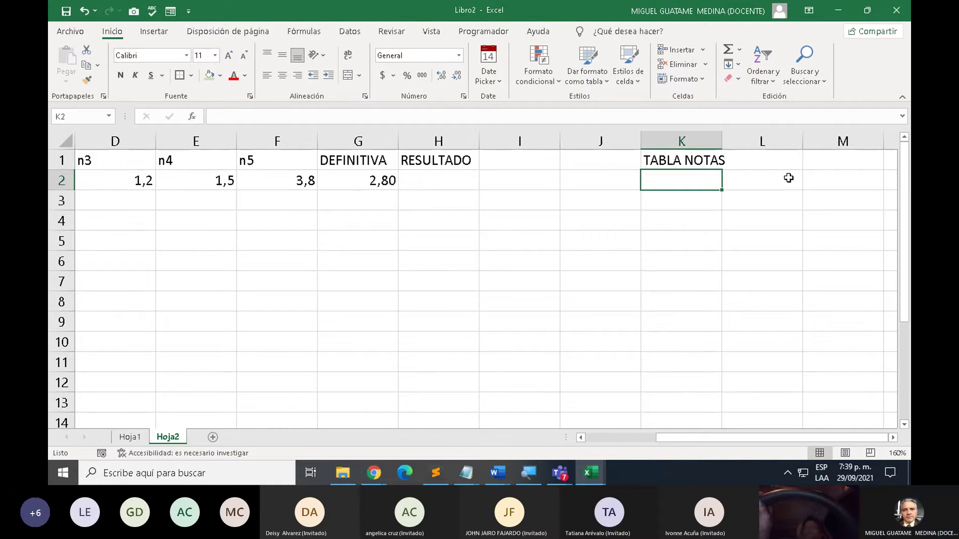
type("MENOR ")
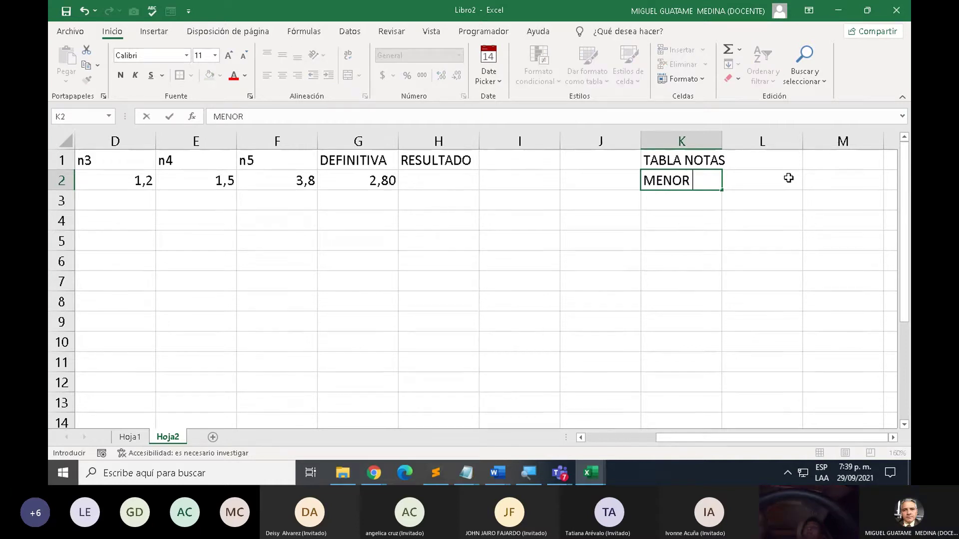
type("3")
left_click(788, 178)
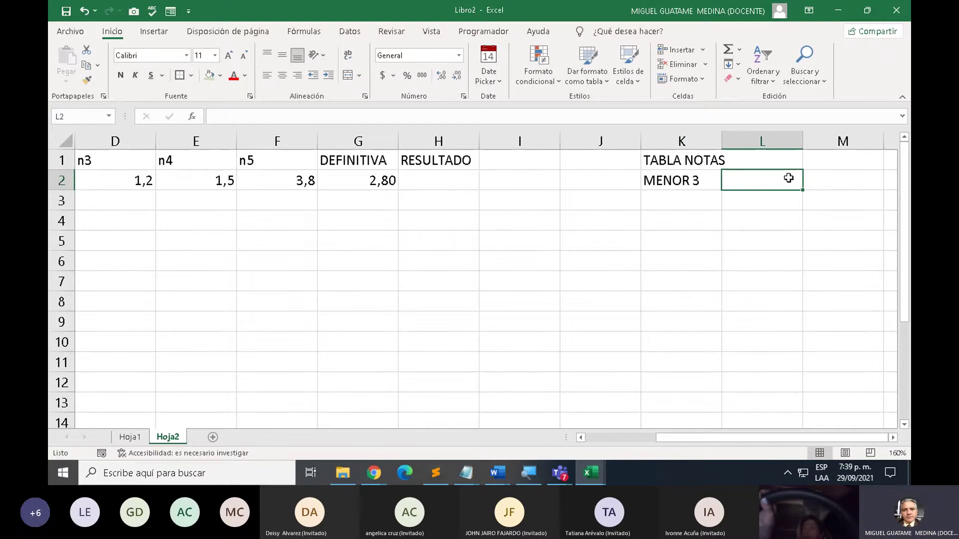
type("REP")
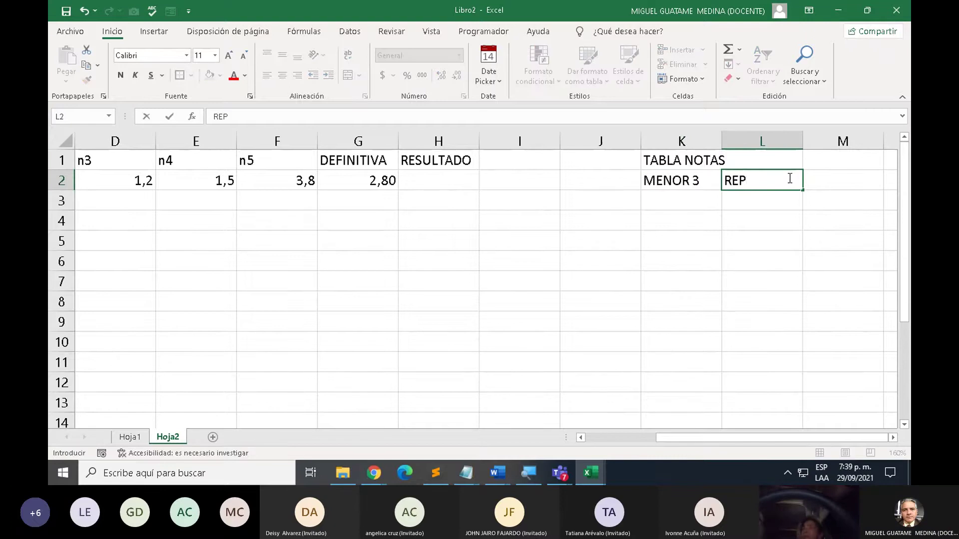
type("RO")
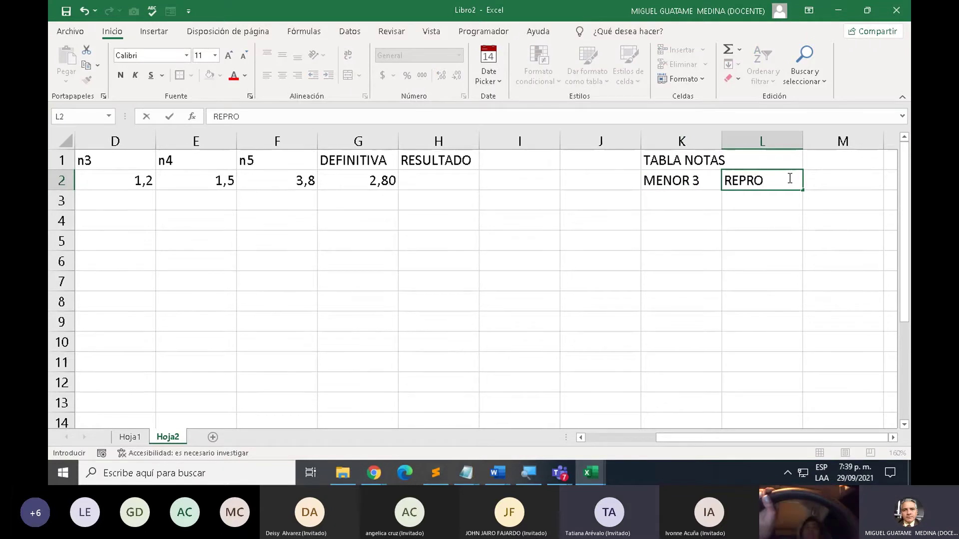
type("BO")
key("Return")
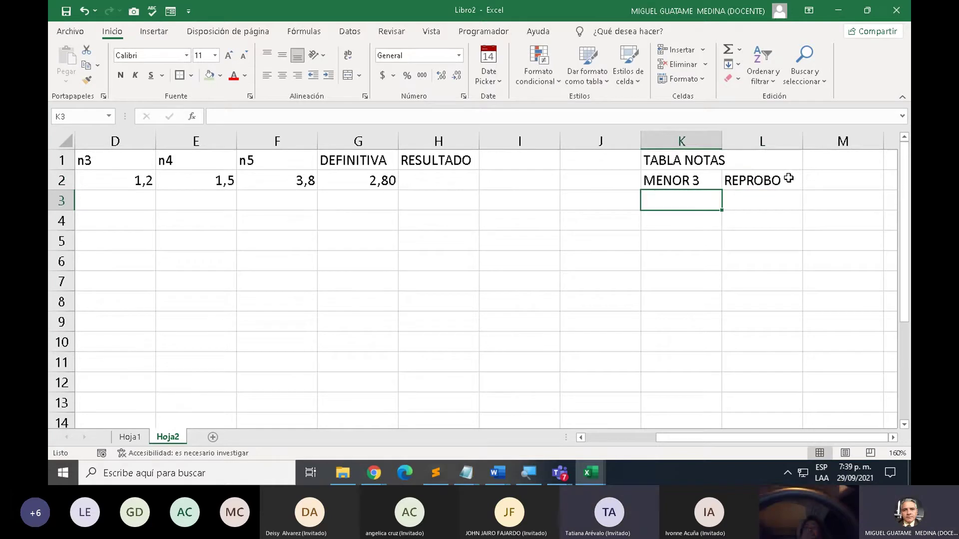
Add MENOR O IGUAL A 4 with label APROBO, autofitting column K to fit it
type("MENOR ")
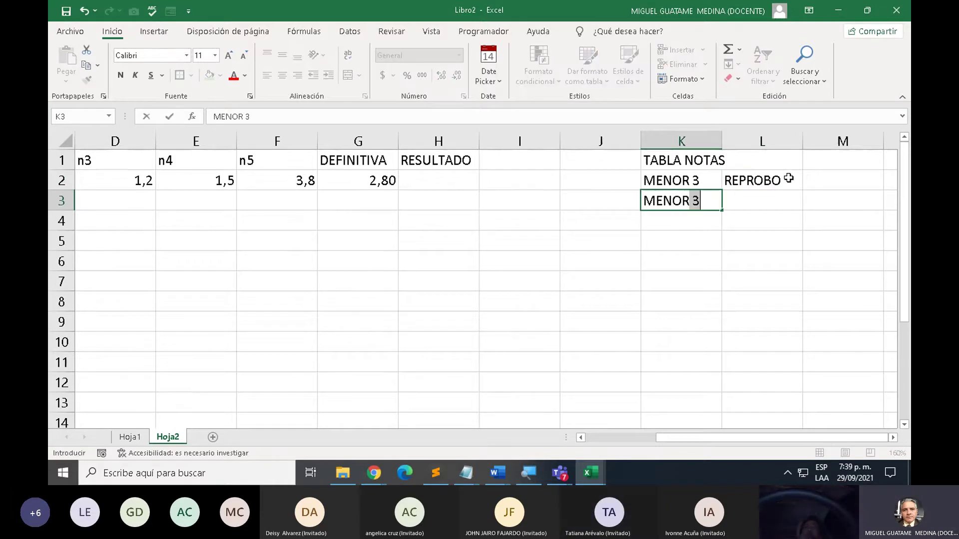
type("O IGUAL ")
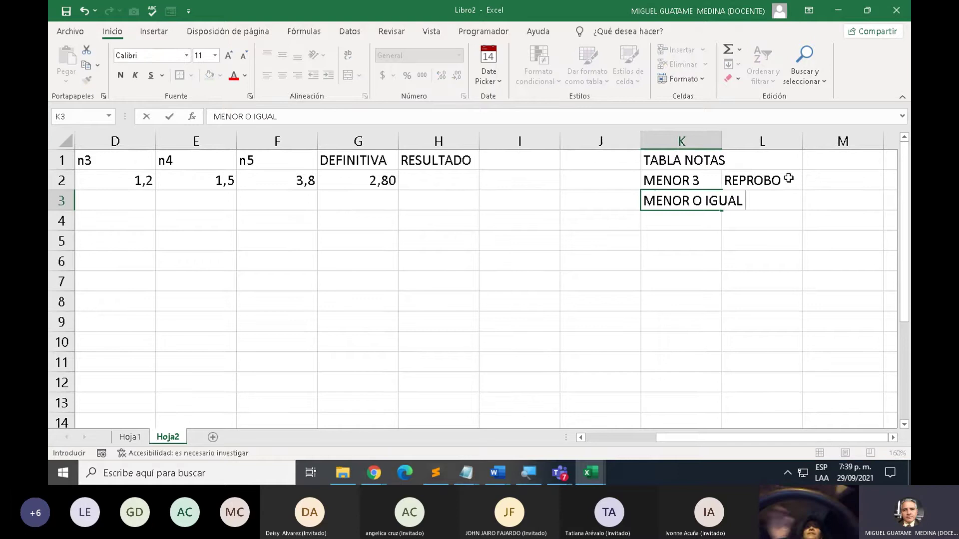
type("A 4")
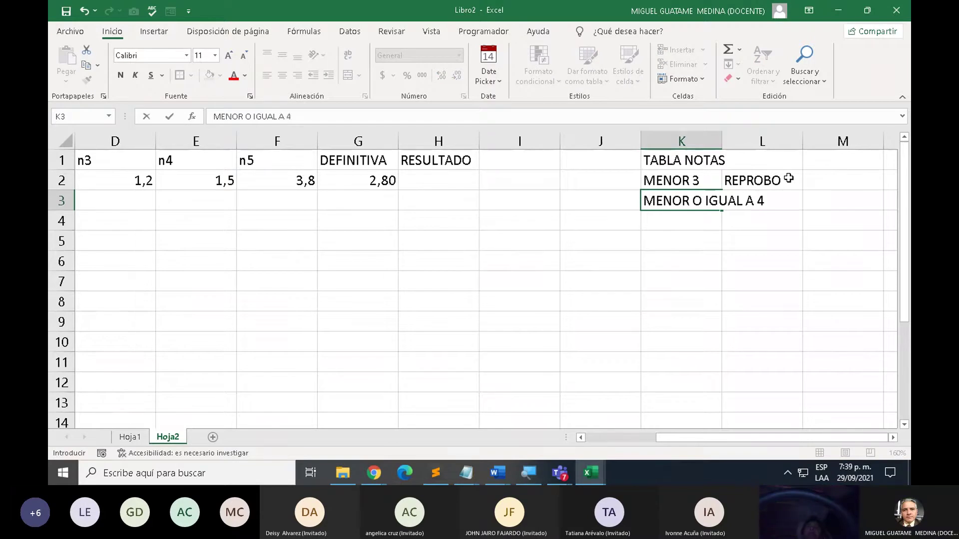
key("Tab")
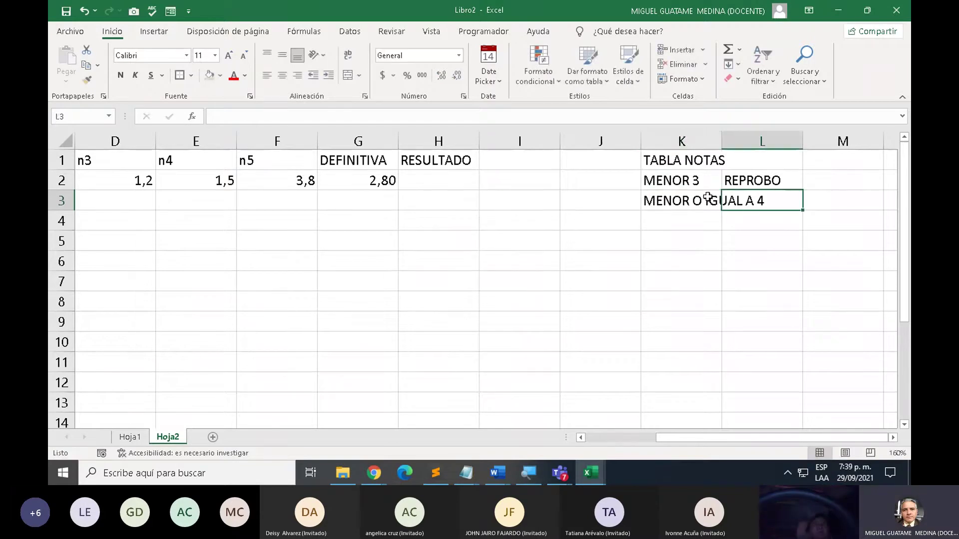
double_click(720, 142)
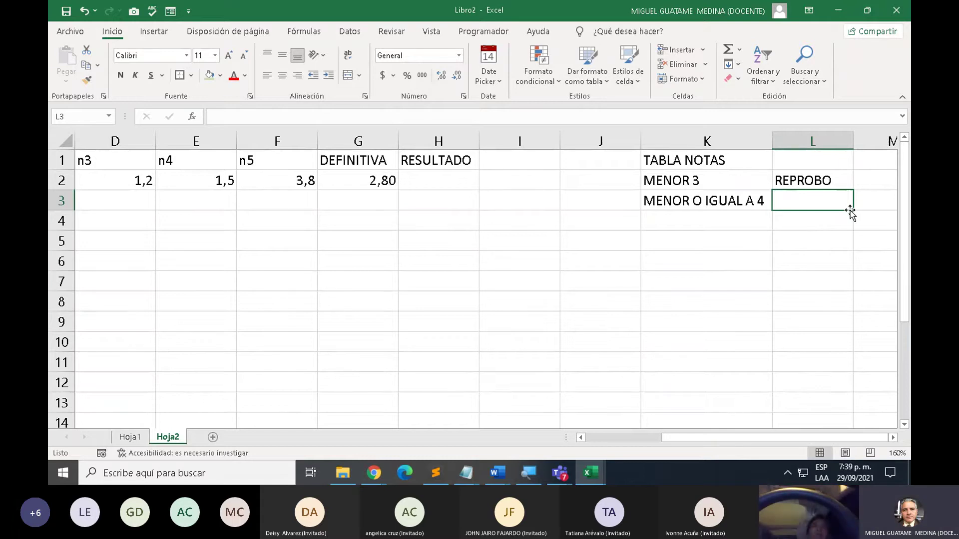
type("APROBO")
key("Return")
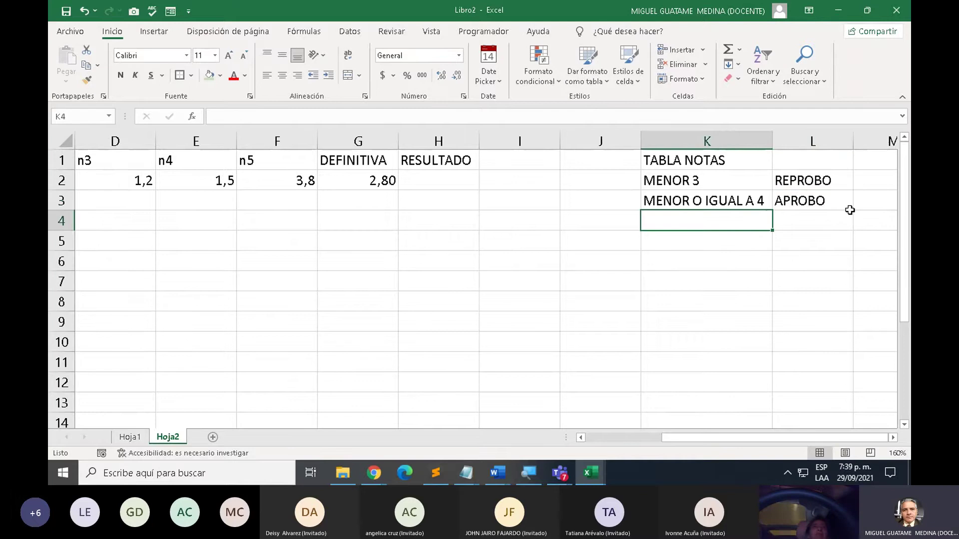
Add the last key row: MAYOR DE 4 with label SOBRESALIENTE
type("MAYOR")
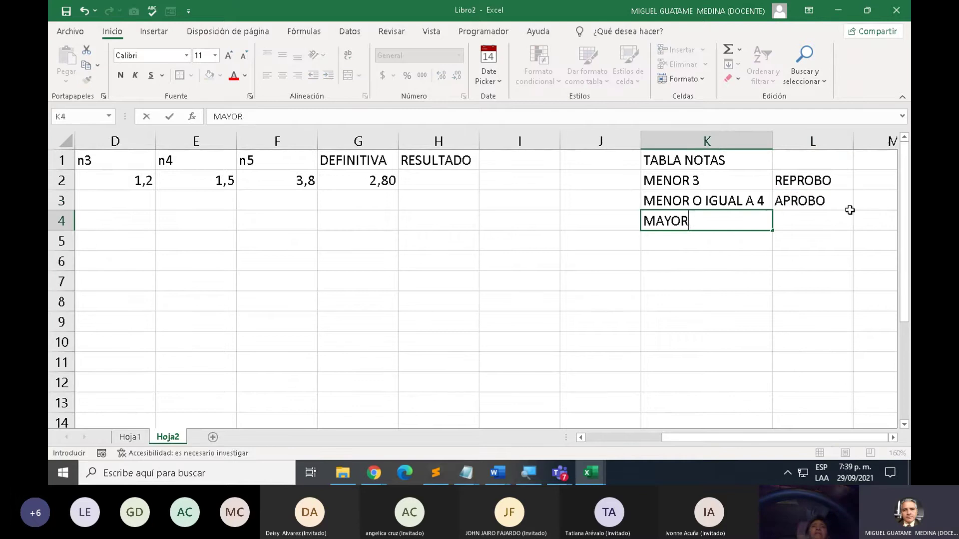
type(" DE 5")
key("BackSpace")
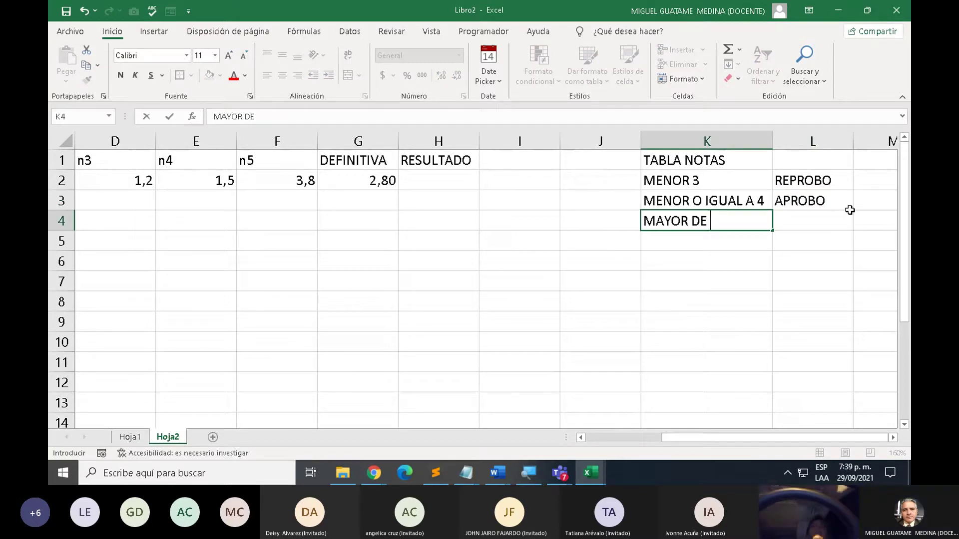
type("4")
key("Tab")
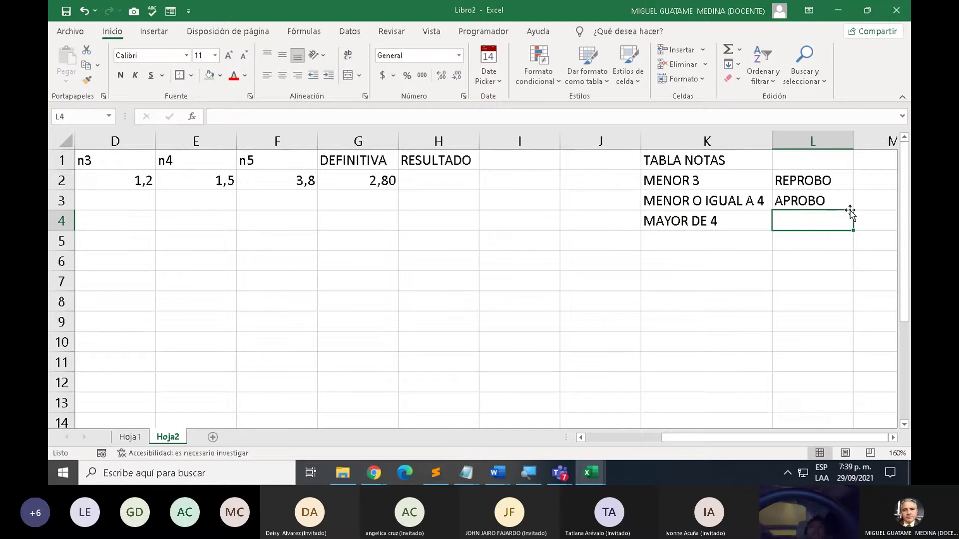
type("SOBRE")
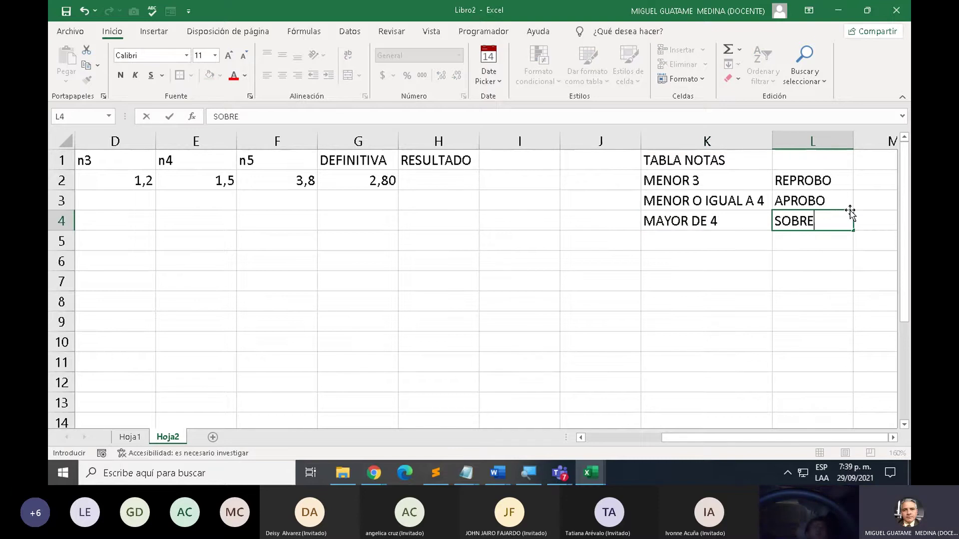
type("SALIENTE")
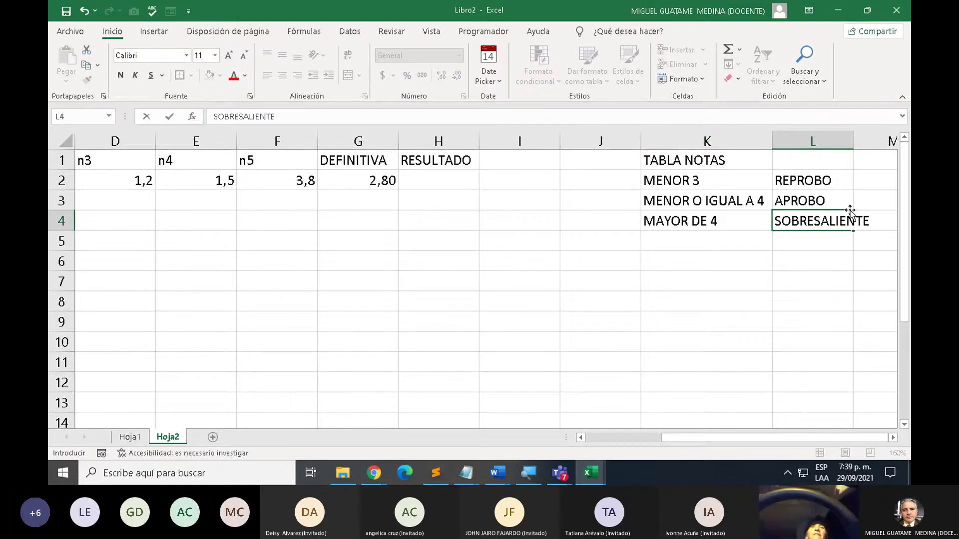
key("Return")
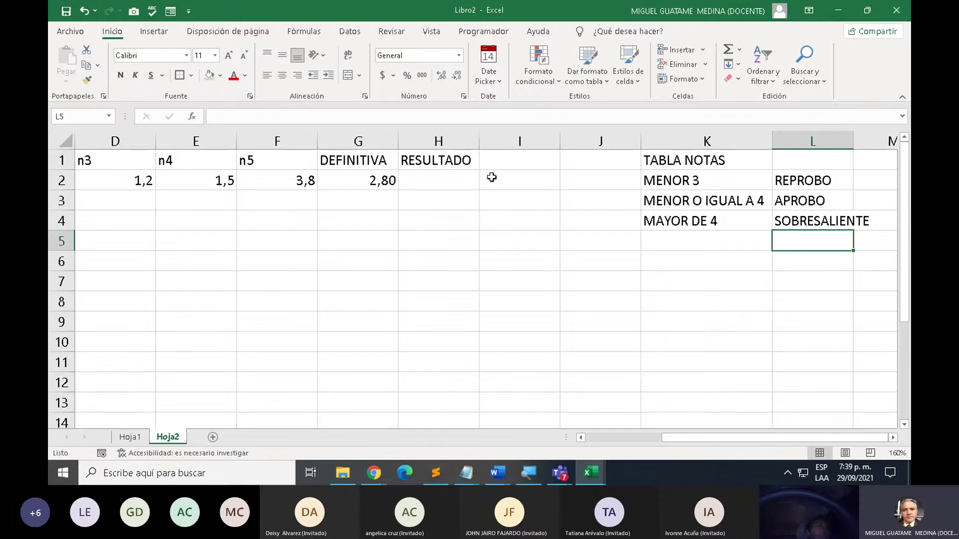
left_click(432, 180)
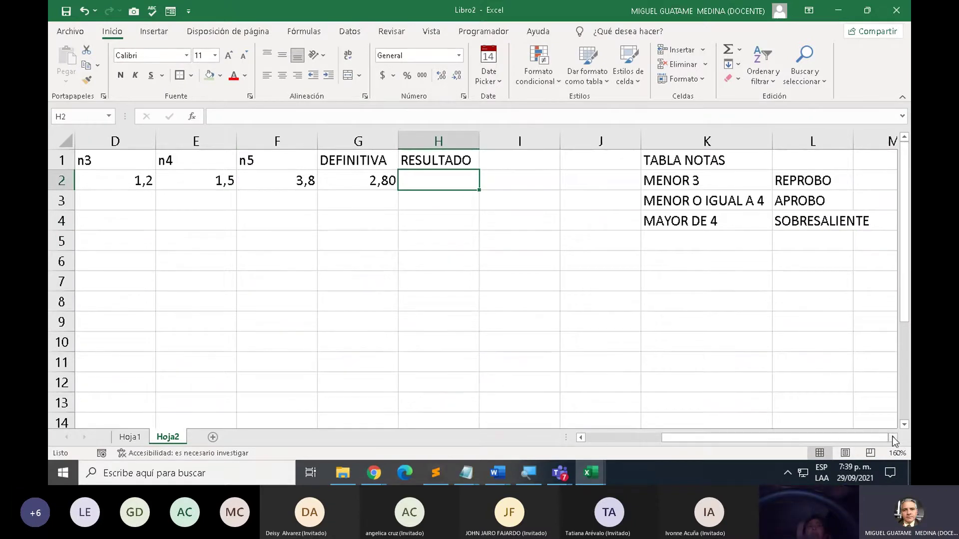
Scroll one column right so the blank RESULTADO cell H2 sits beside the 2,80 DEFINITIVA grade
left_click(893, 438)
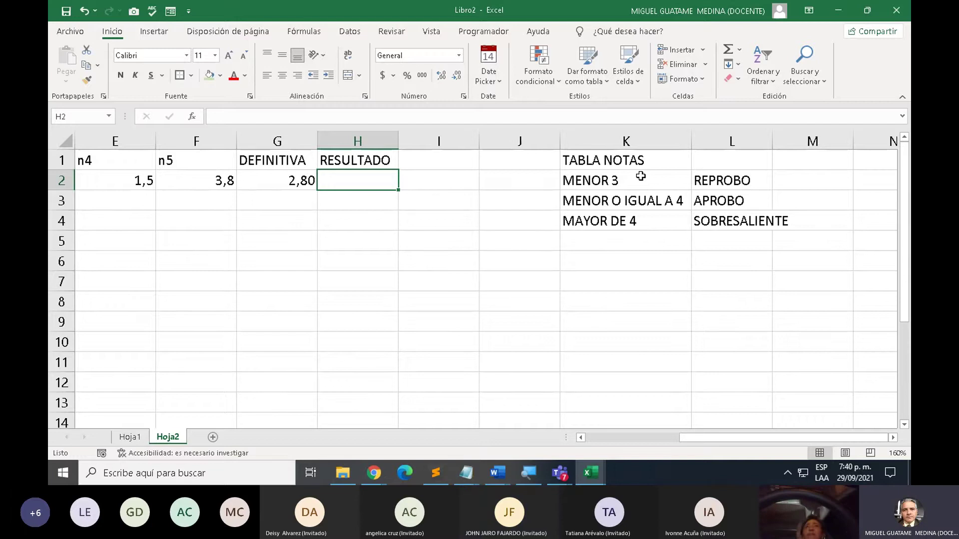
In H2, type =SI(G2<3;"REPROBÓ"; and open a nested SI(
type("=")
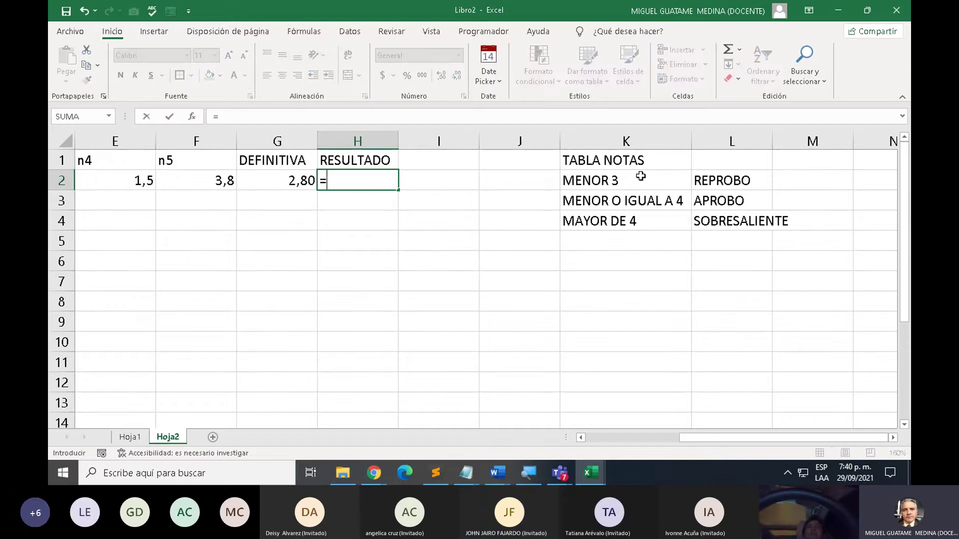
type("SI(")
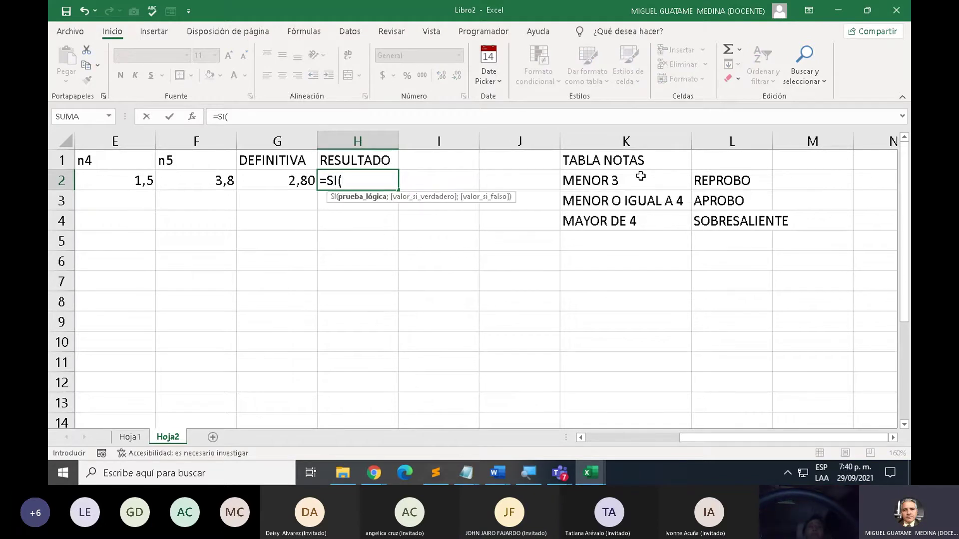
left_click(297, 180)
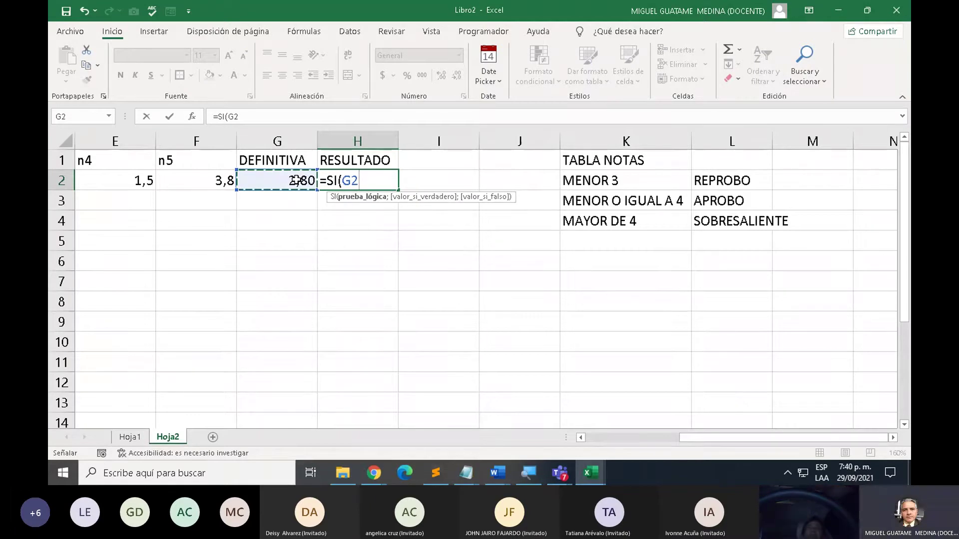
type("<")
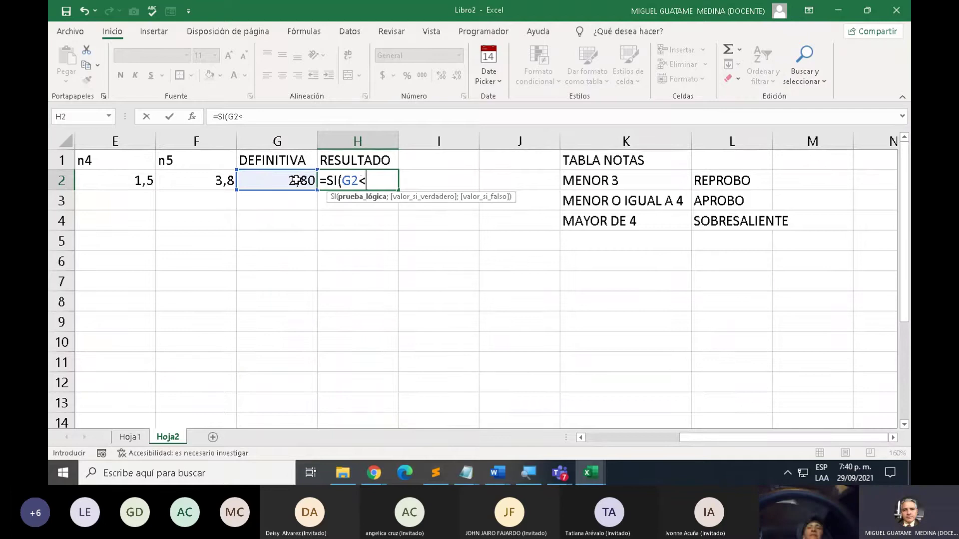
type("3;")
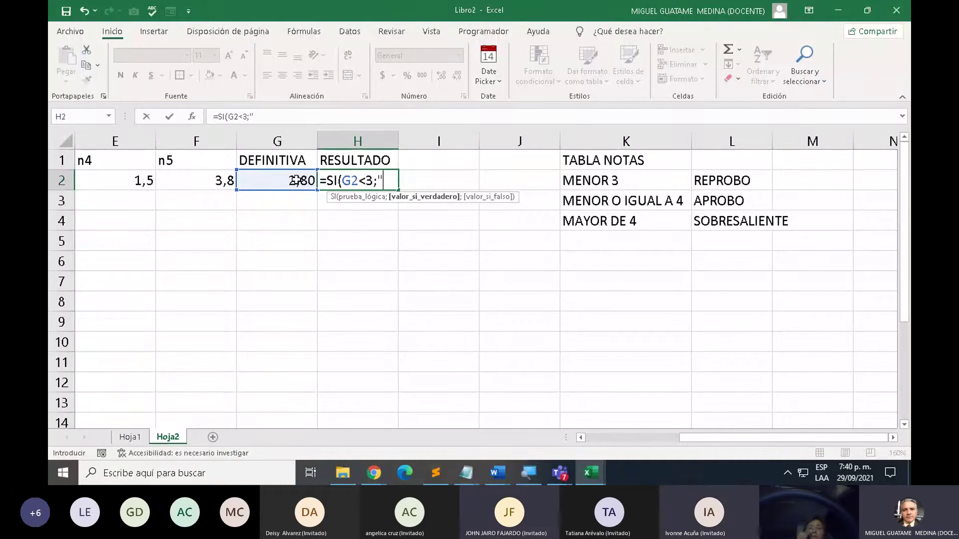
type("REPRO")
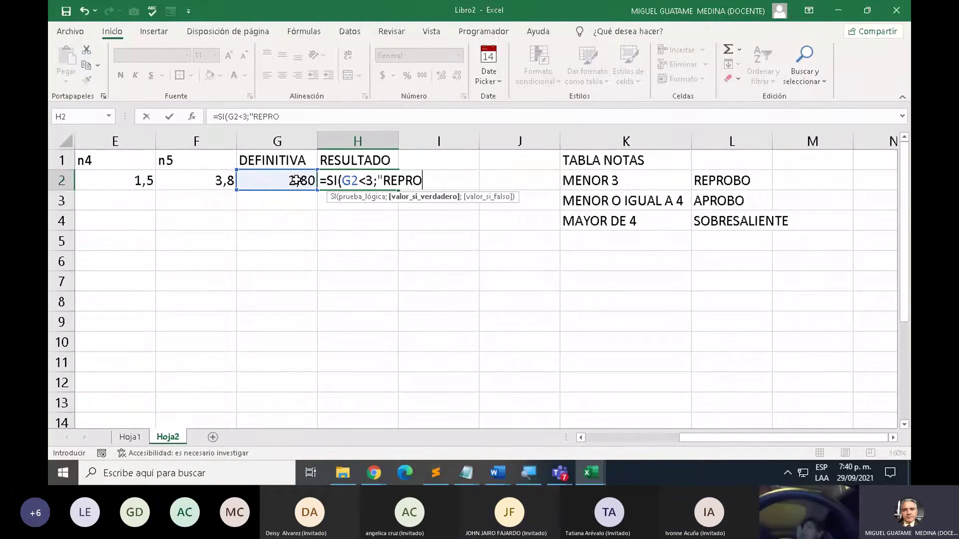
type("B")
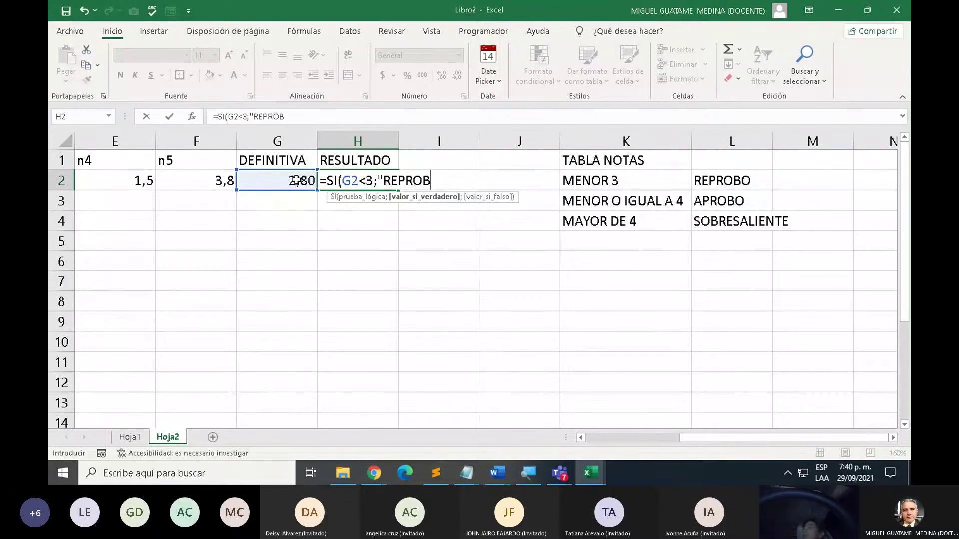
type("Ó\"")
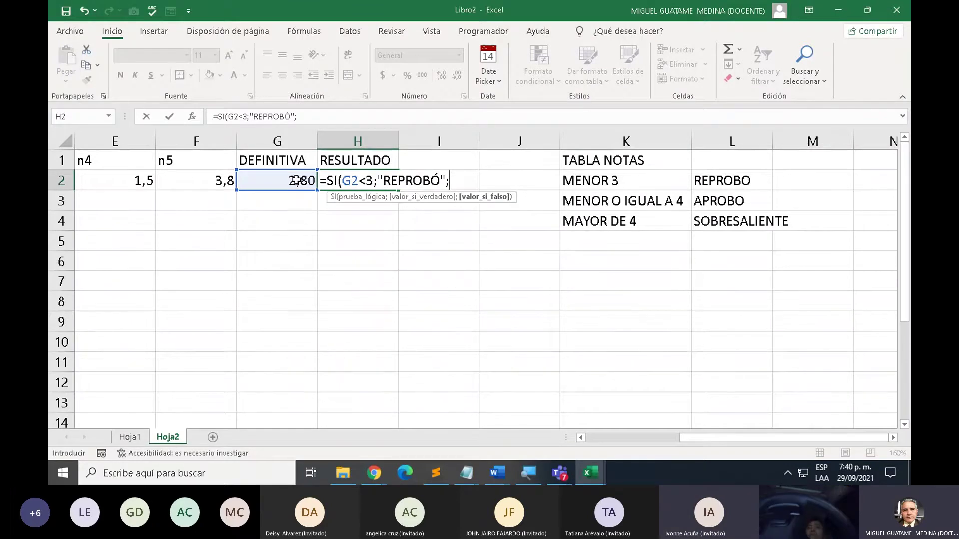
type("SI")
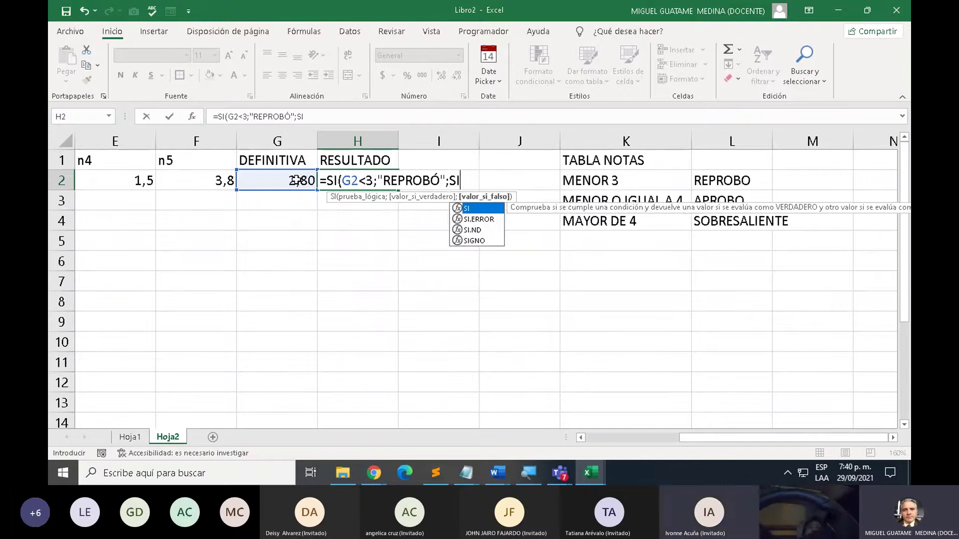
type("(")
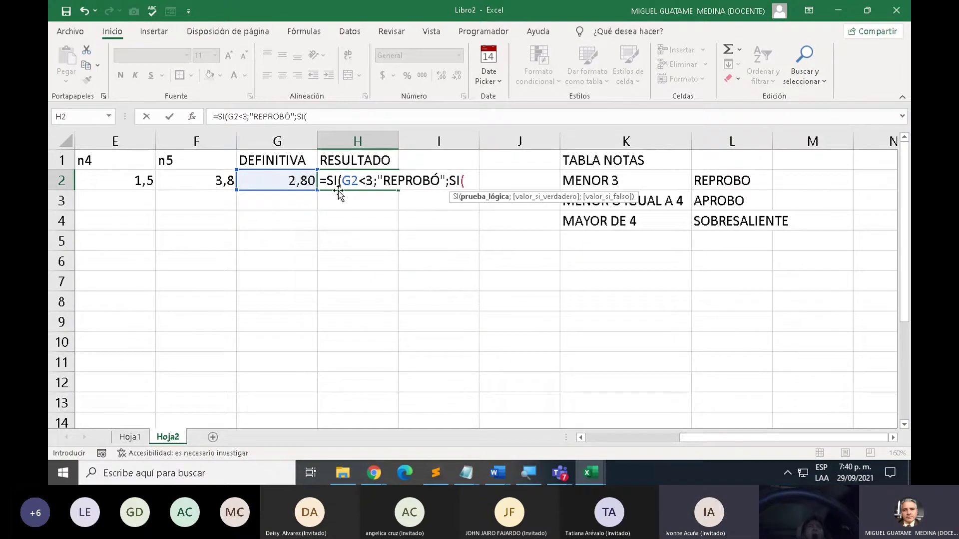
Finish the nested test G2<=4 returning "APROBÓ", else "SOBRESALIENTE", then close the brackets and enter it
left_click(294, 180)
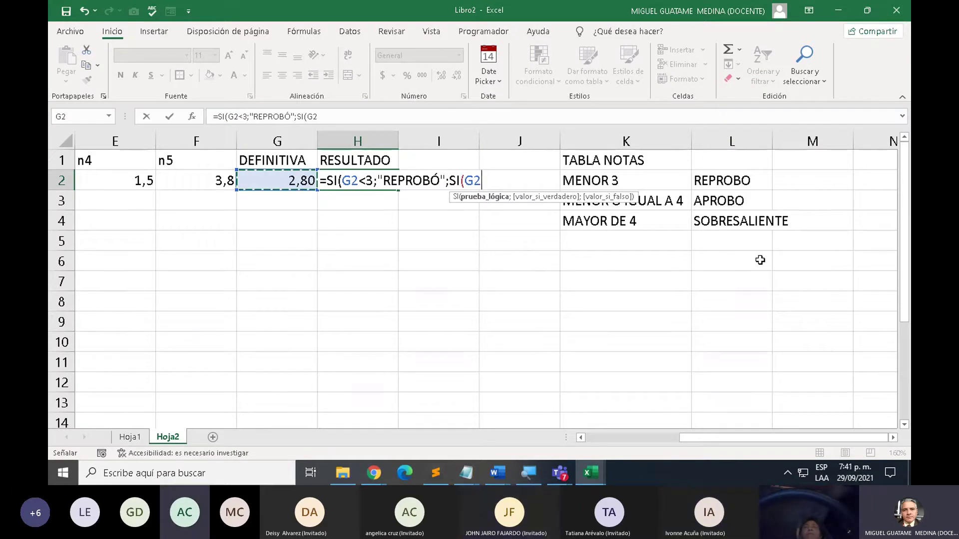
type("<")
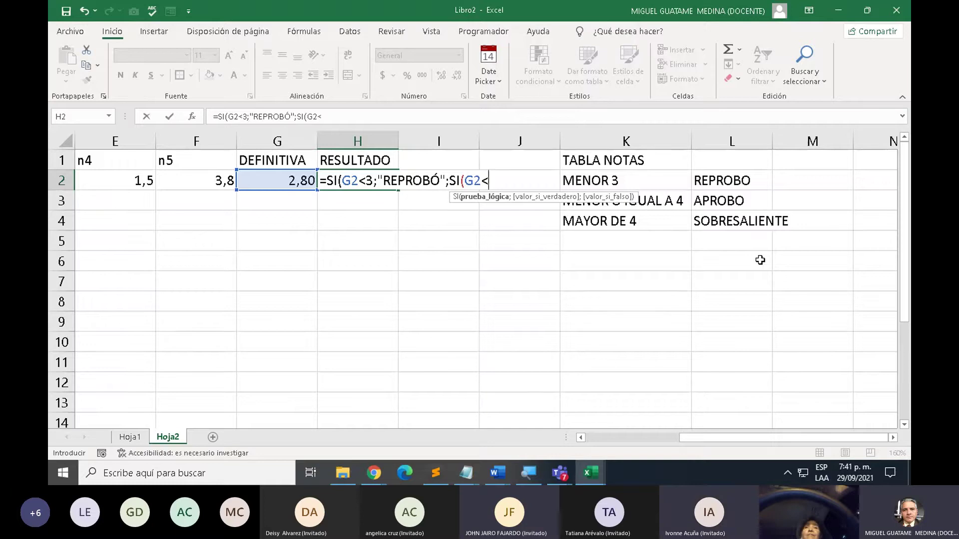
type("=")
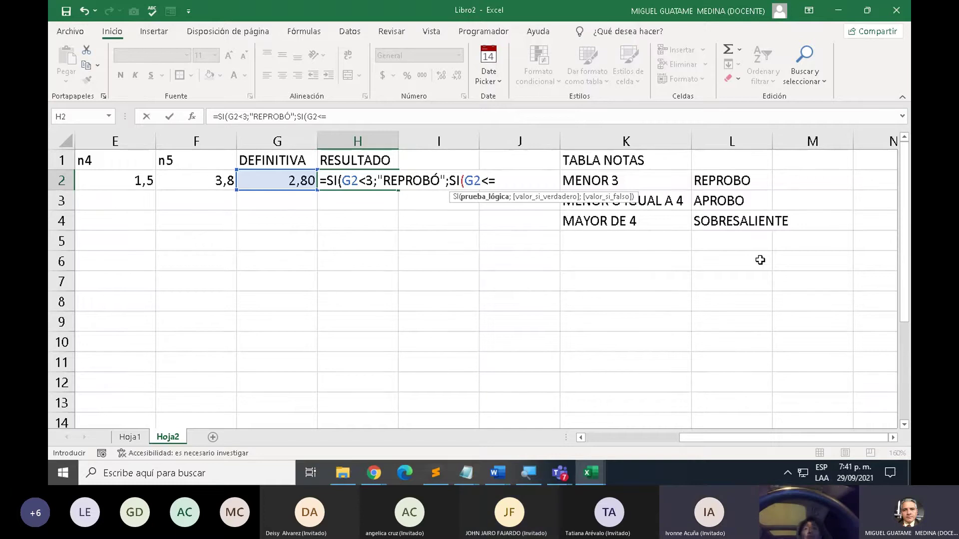
type("4")
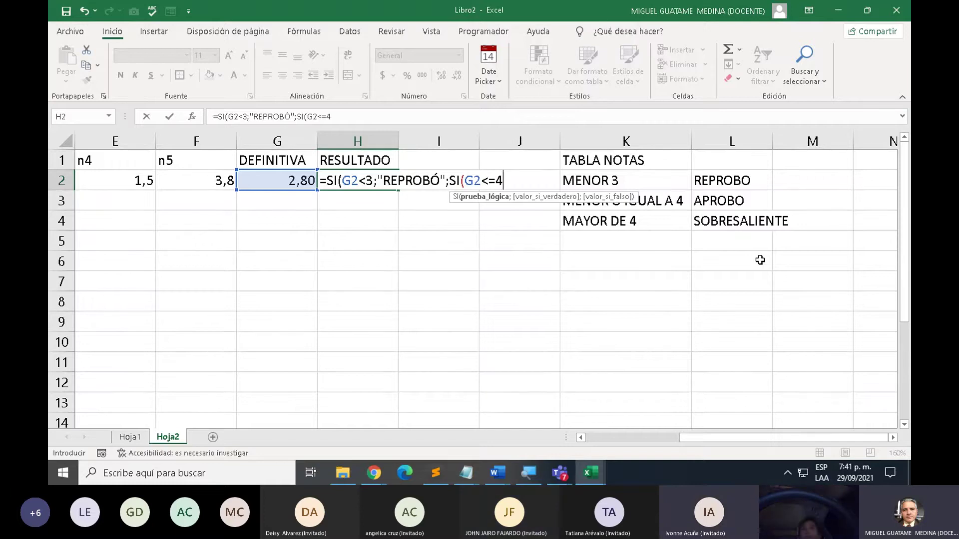
type(";")
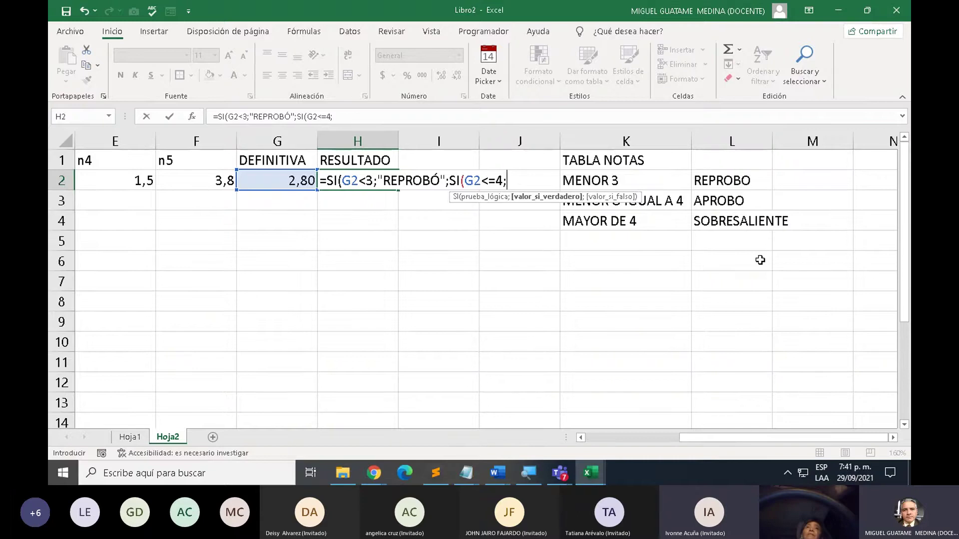
type("\"")
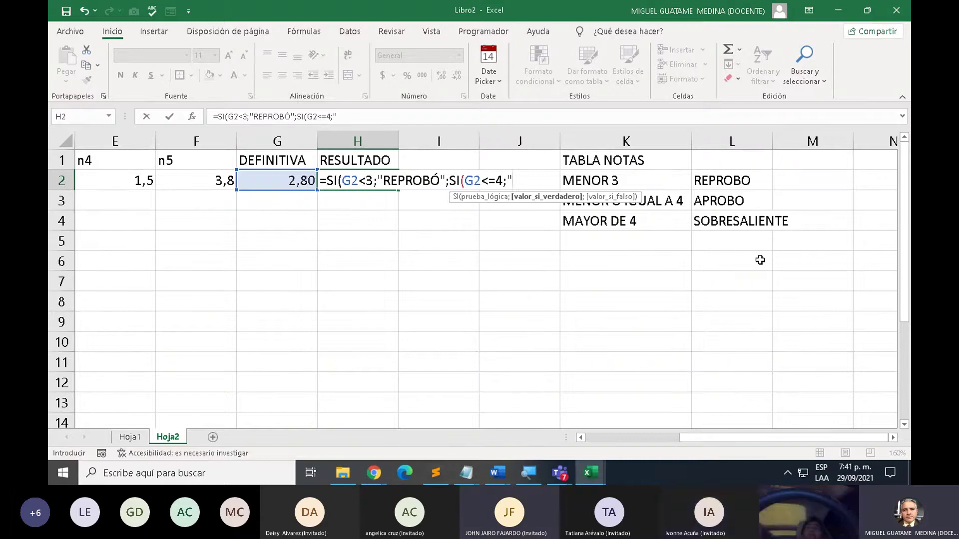
type("APROB")
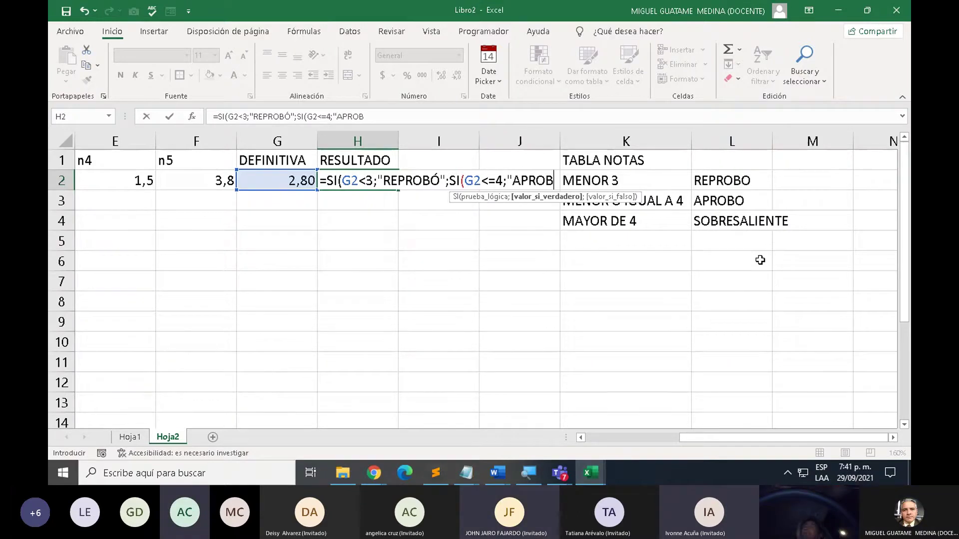
type("Ó")
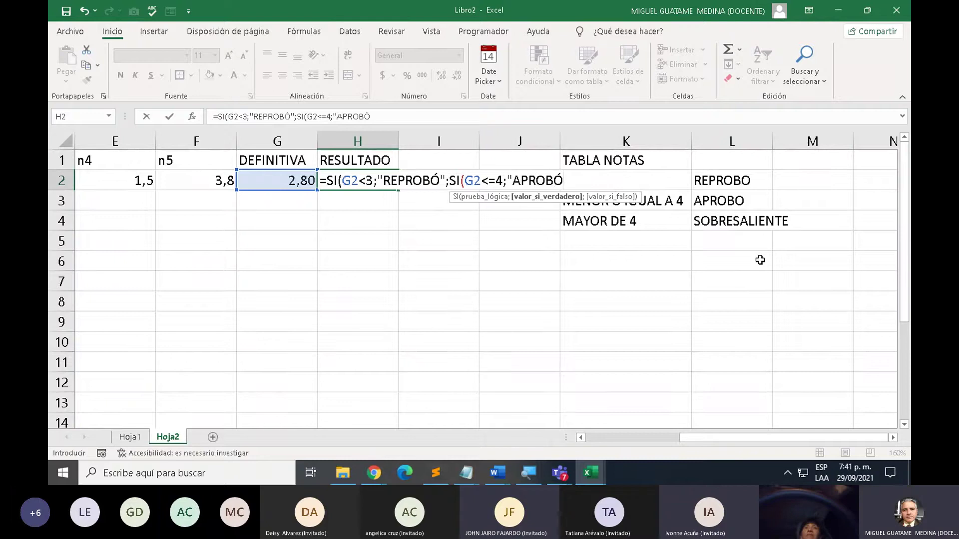
type("\"")
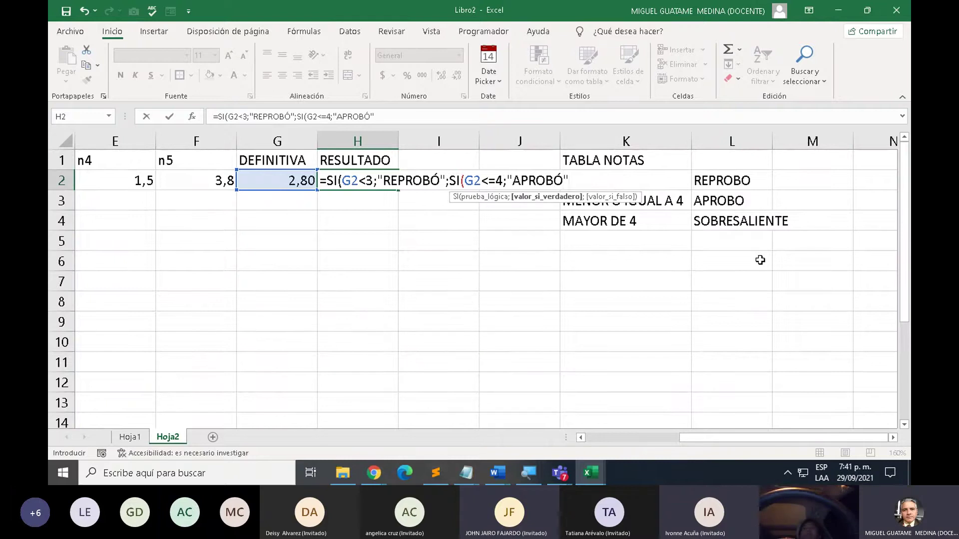
type(";")
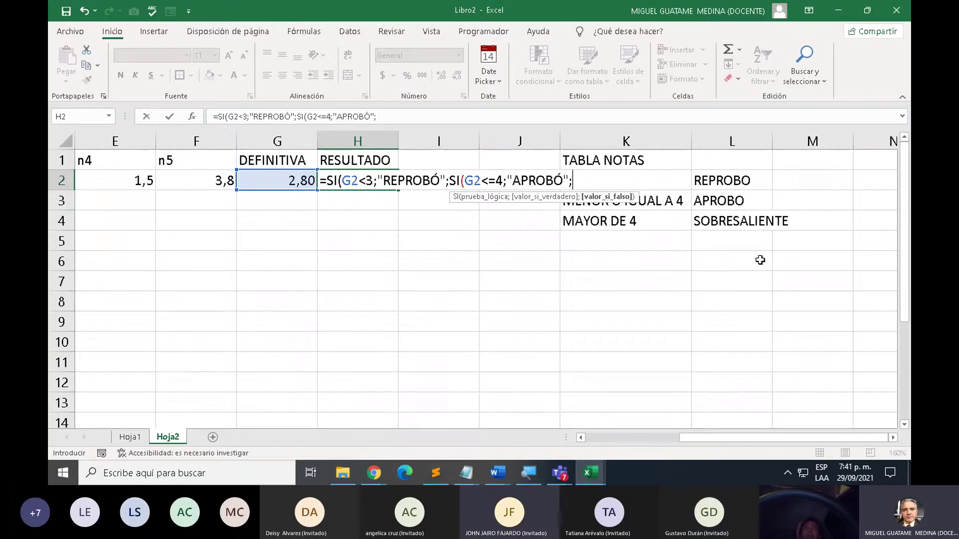
type("\"")
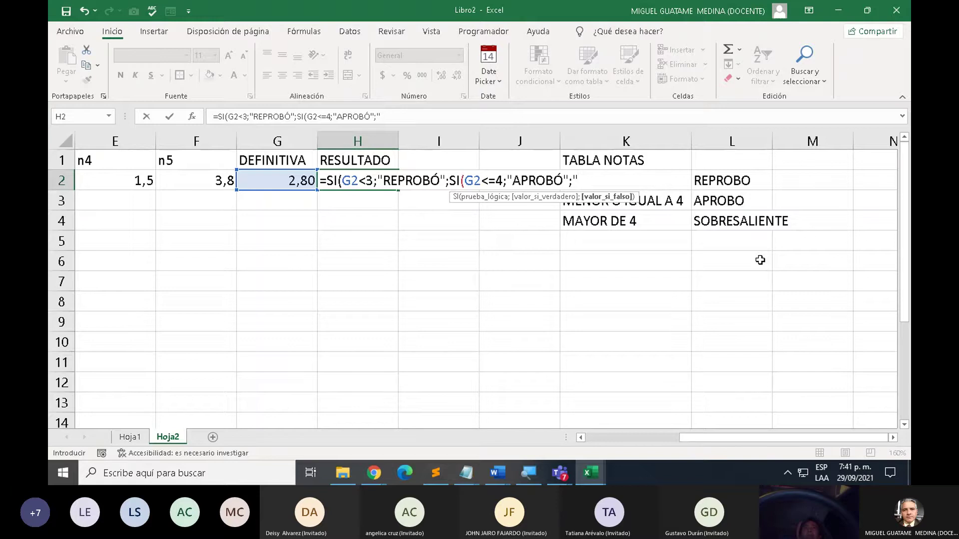
type("SOBRESALIENTE")
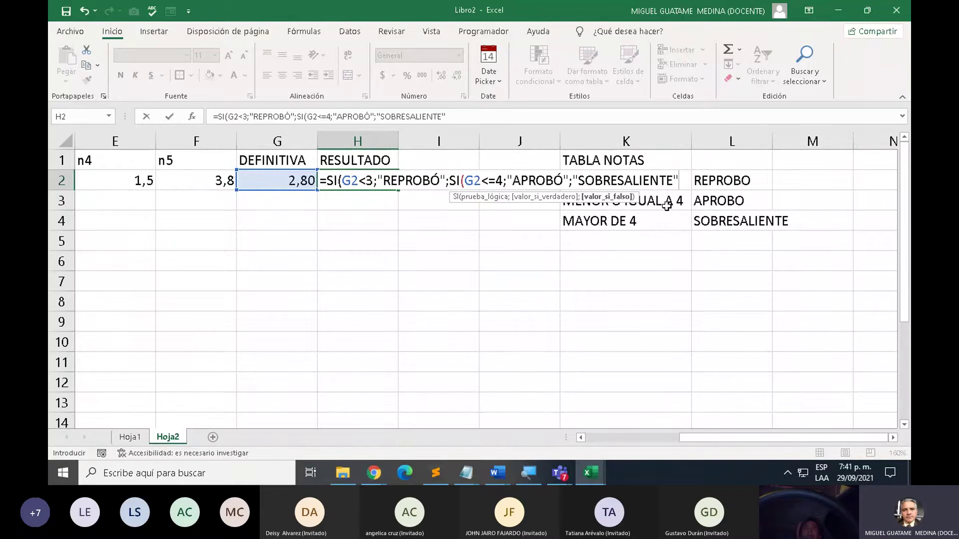
type(")")
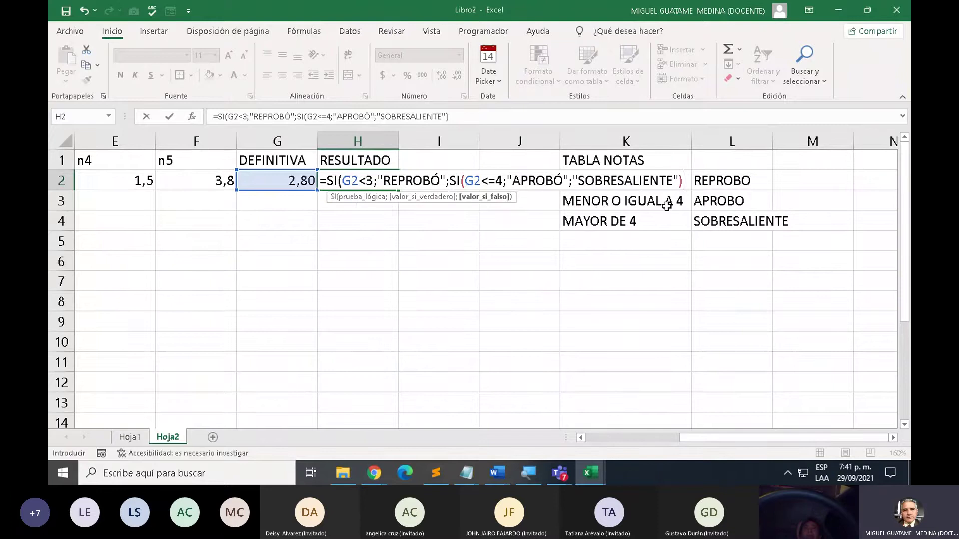
type(")")
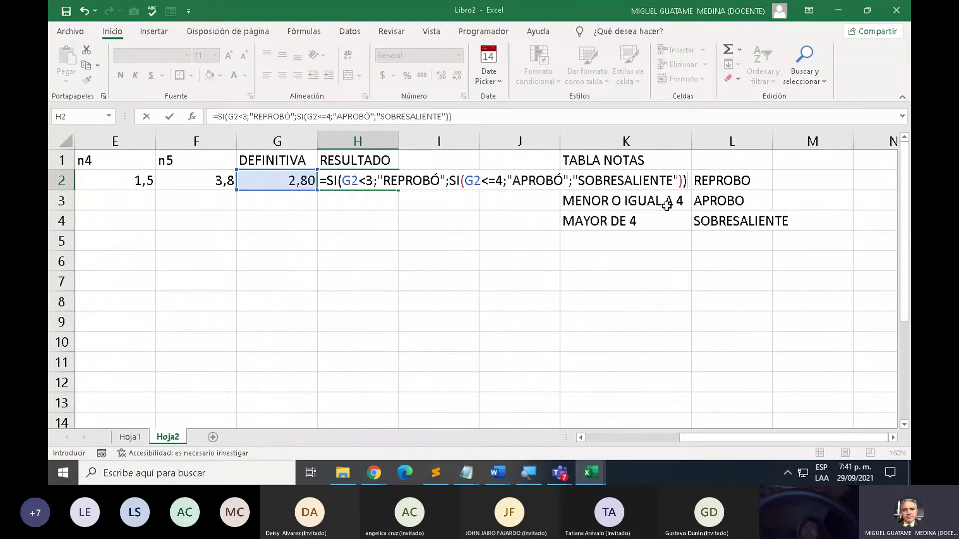
key("Return")
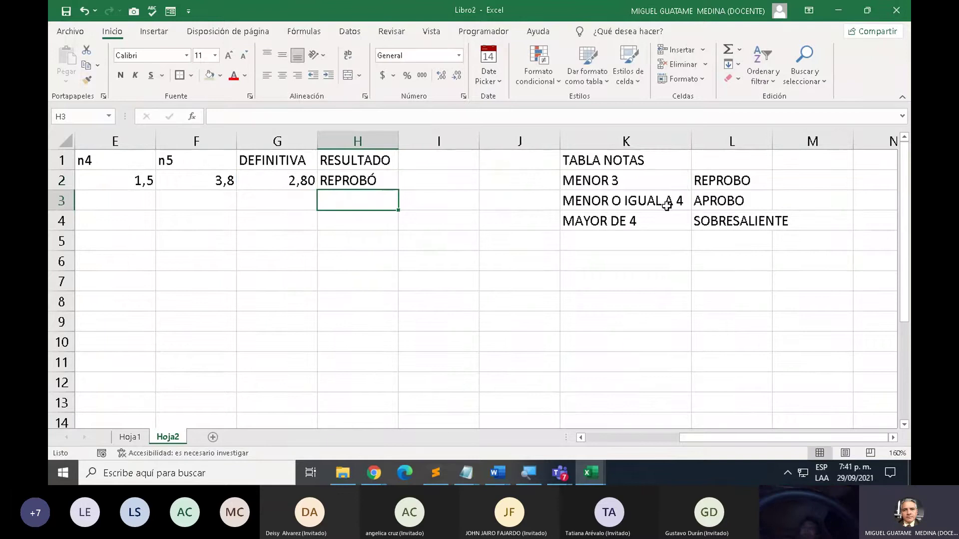
Change the n4 grade in E2 to 1,7 and the n3 grade in D2 to 1,5
key("Up")
key("Left")
key("Left")
key("Left")
key("Left")
key("Left")
key("Right")
key("Right")
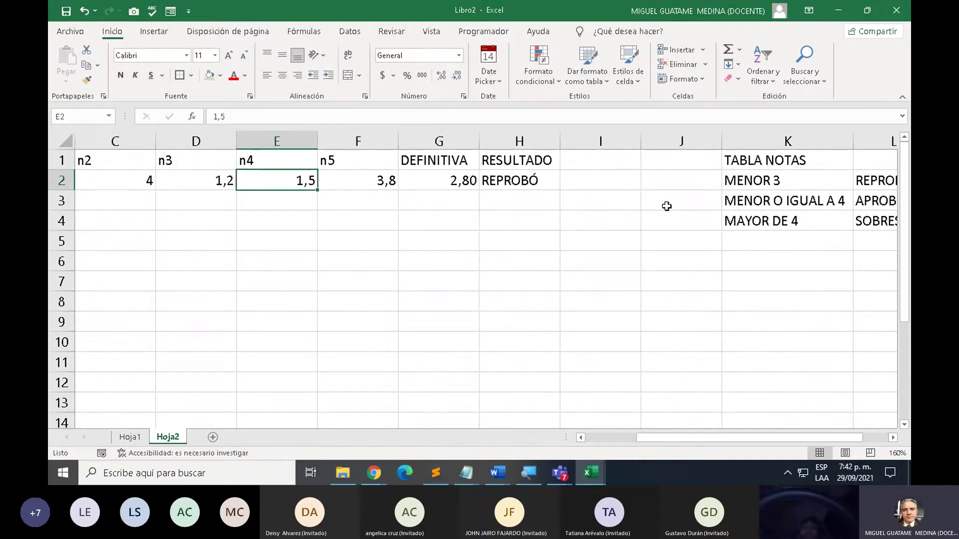
key("Right")
key("Right")
key("Left")
key("Left")
type("1")
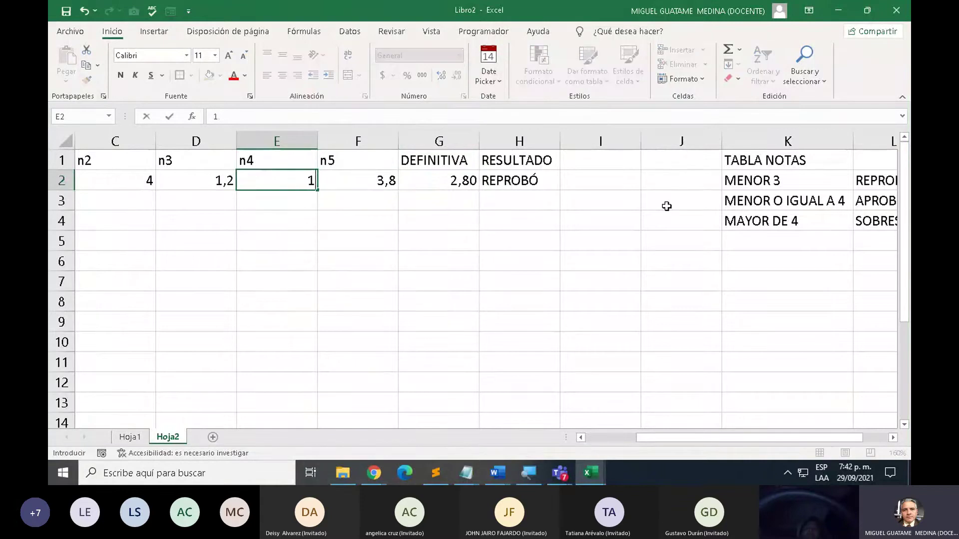
type(",7")
key("Return")
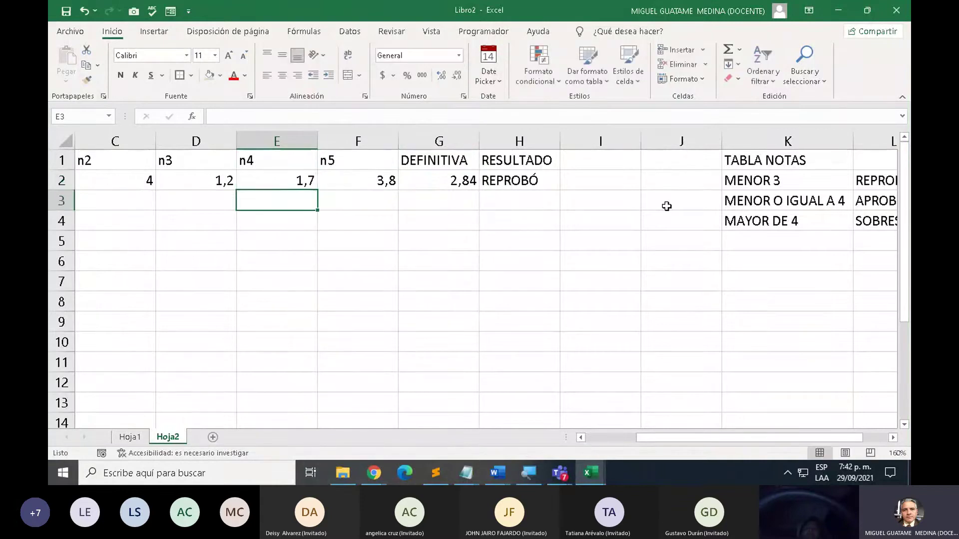
key("Up")
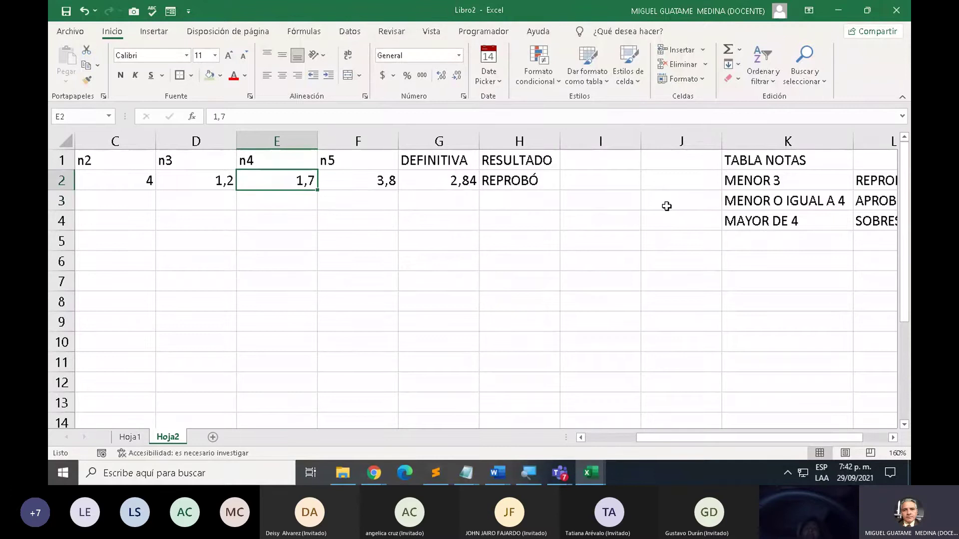
key("Left")
type("1,5")
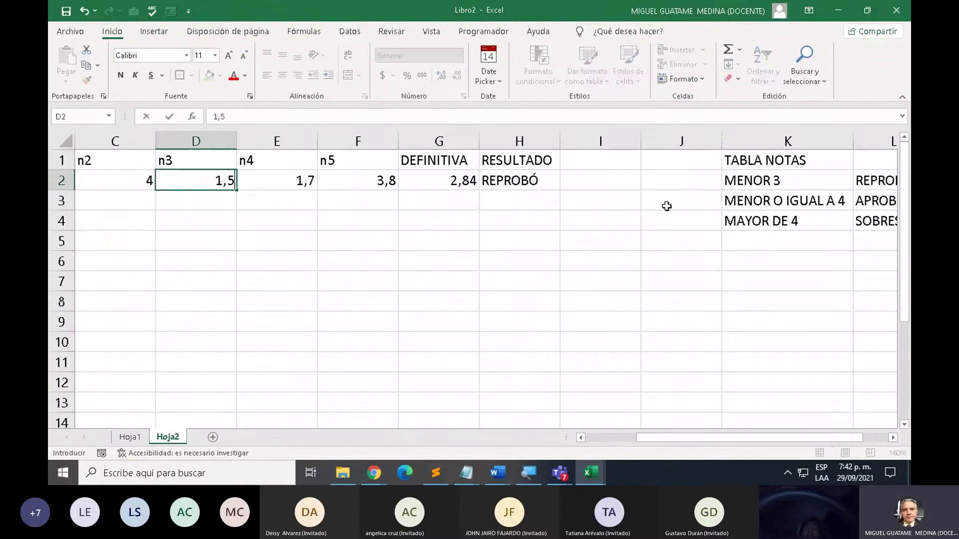
key("Return")
Set the n2 grade in C2 to 4,1 and the n5 grade in F2 to 4,1, then select DEFINITIVA
key("Up")
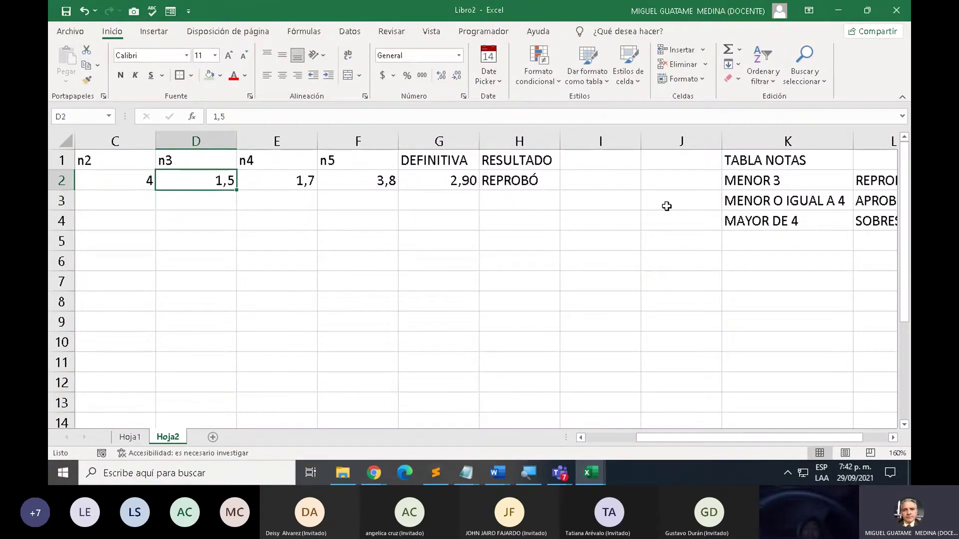
key("Left")
key("F2")
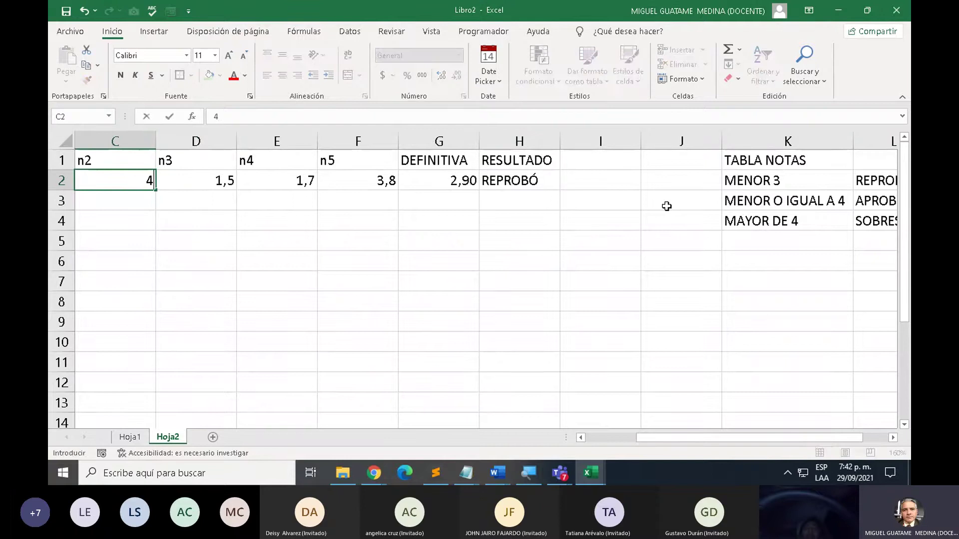
type(",1")
key("Return")
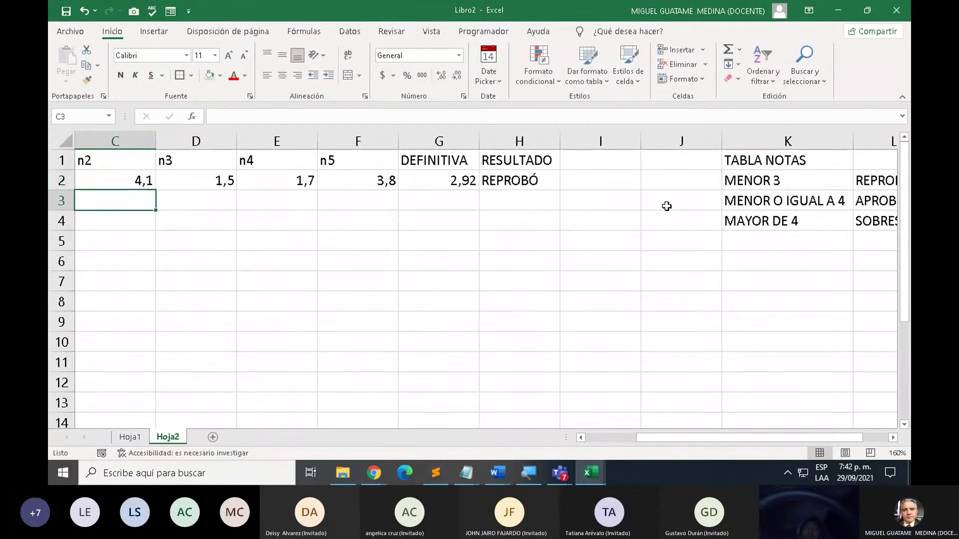
key("Up")
key("Right")
key("Right")
key("Right")
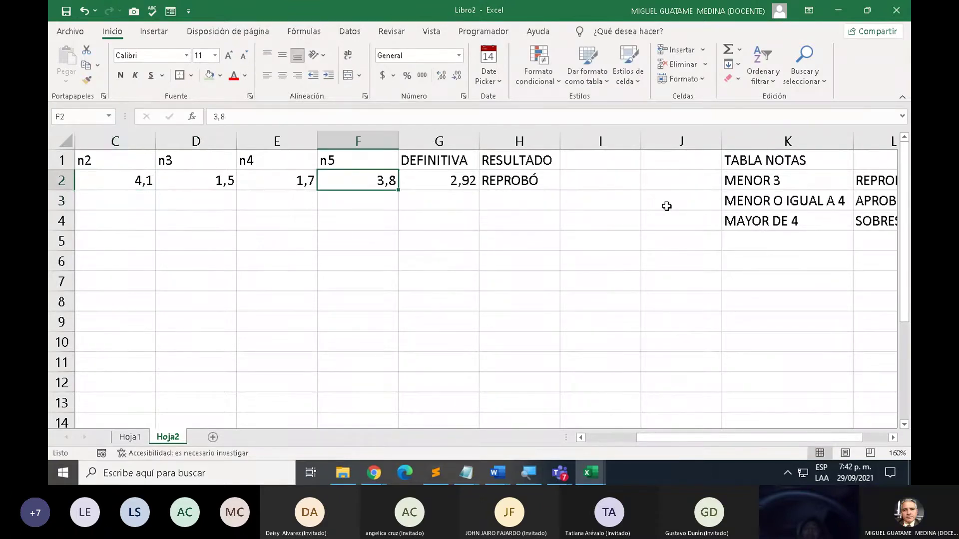
type("4")
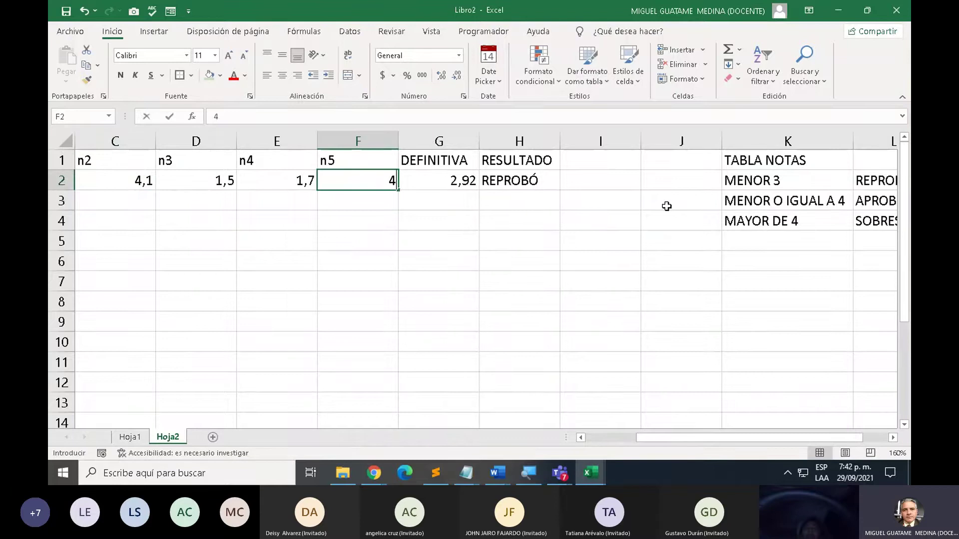
type(",2")
key("Return")
key("Up")
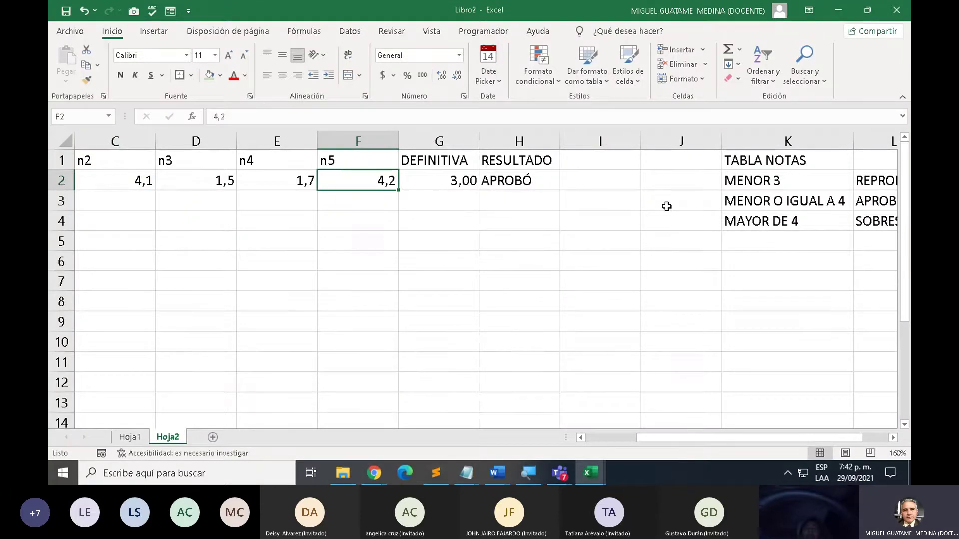
type("4,1")
key("Return")
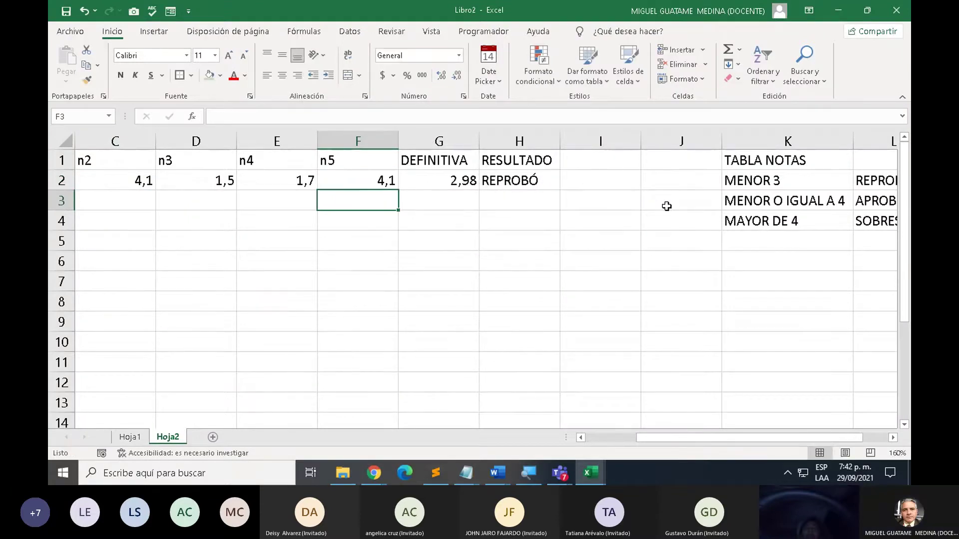
key("Right")
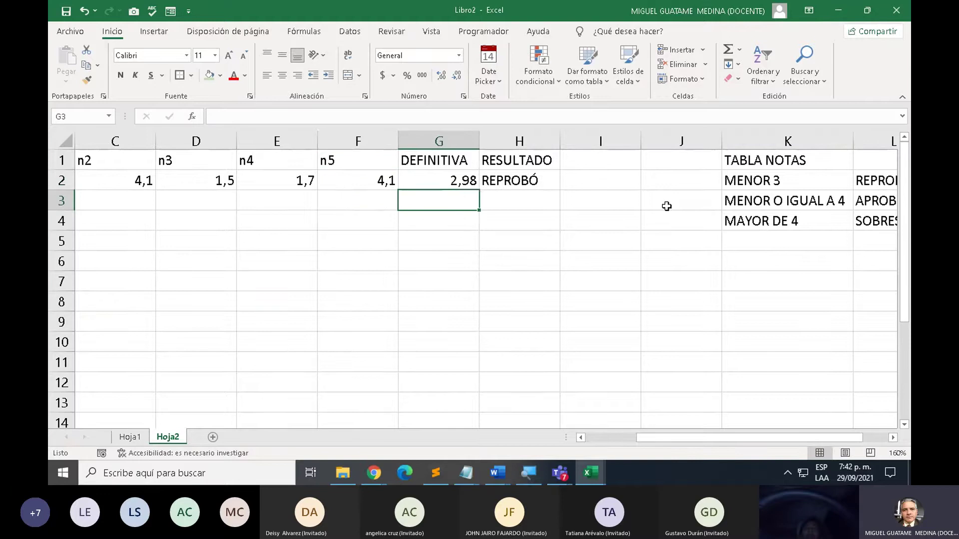
key("Up")
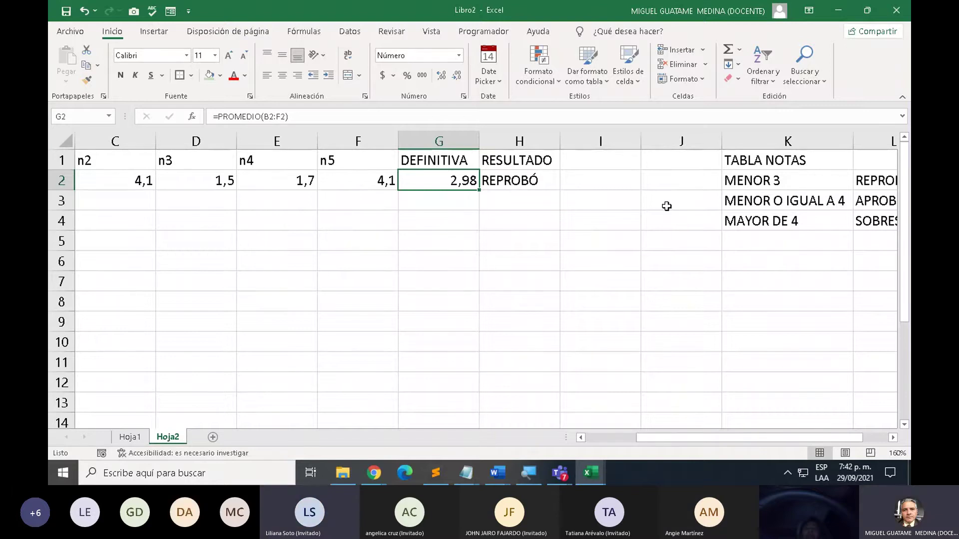
Remove decimals from the DEFINITIVA average in G2, then restore them to two
scroll(667, 206, "down", 1)
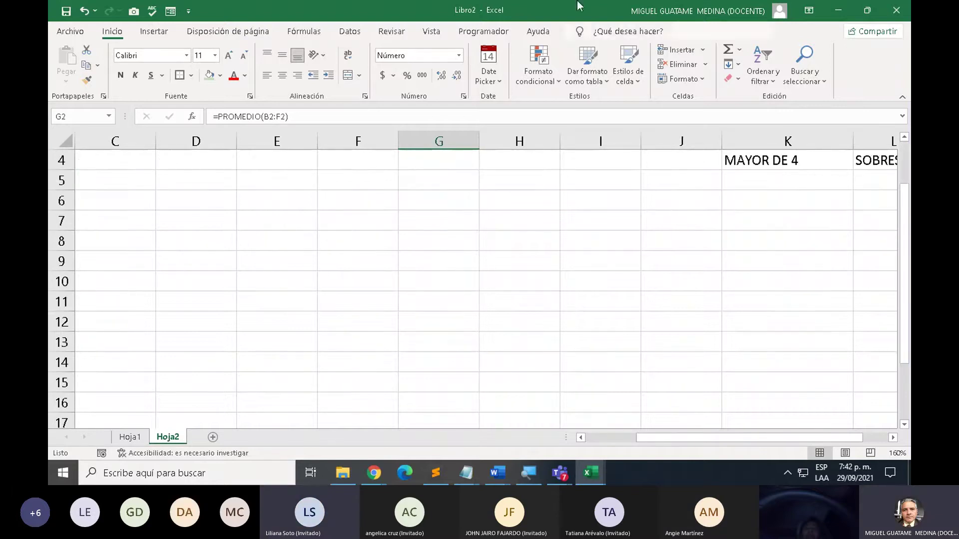
scroll(501, 227, "up", 1)
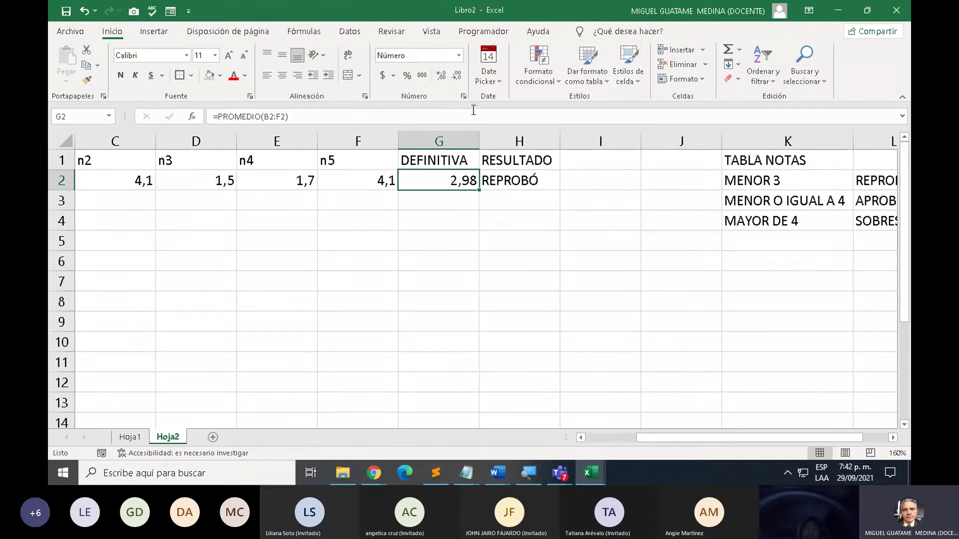
left_click(457, 79)
left_click(456, 76)
left_click(435, 75)
left_click(435, 75)
left_click(457, 239)
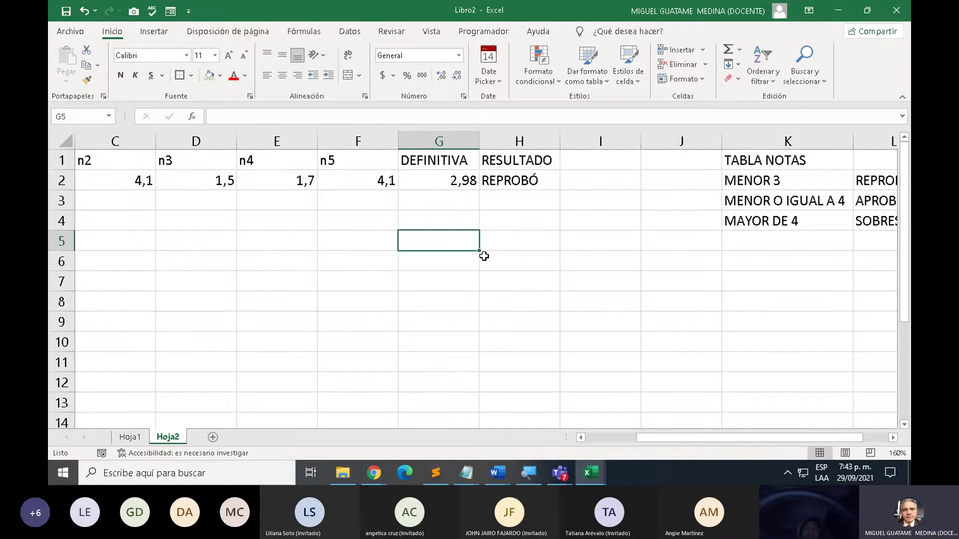
left_click(462, 183)
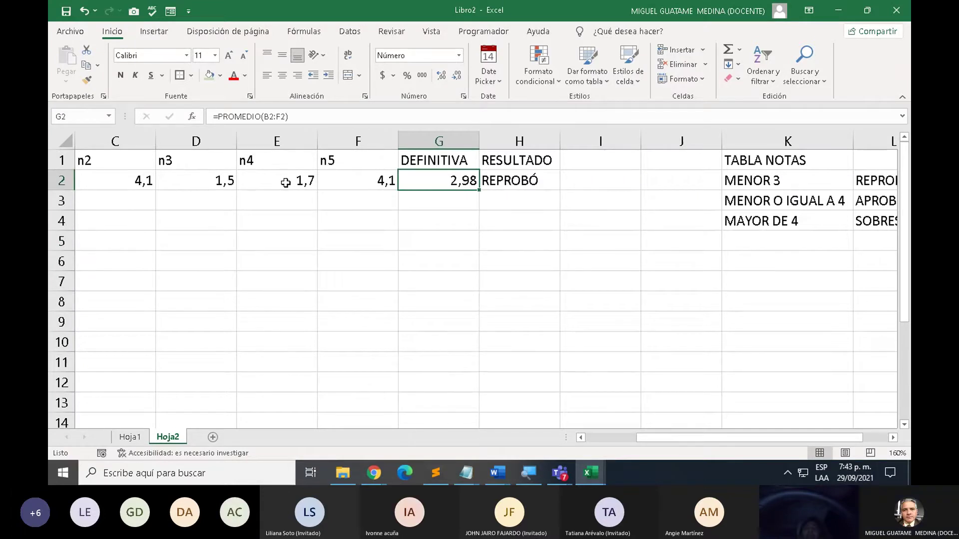
Try n4 grades of 1 and then 1,4 in E2, adjusting the average's decimal places
left_click(290, 182)
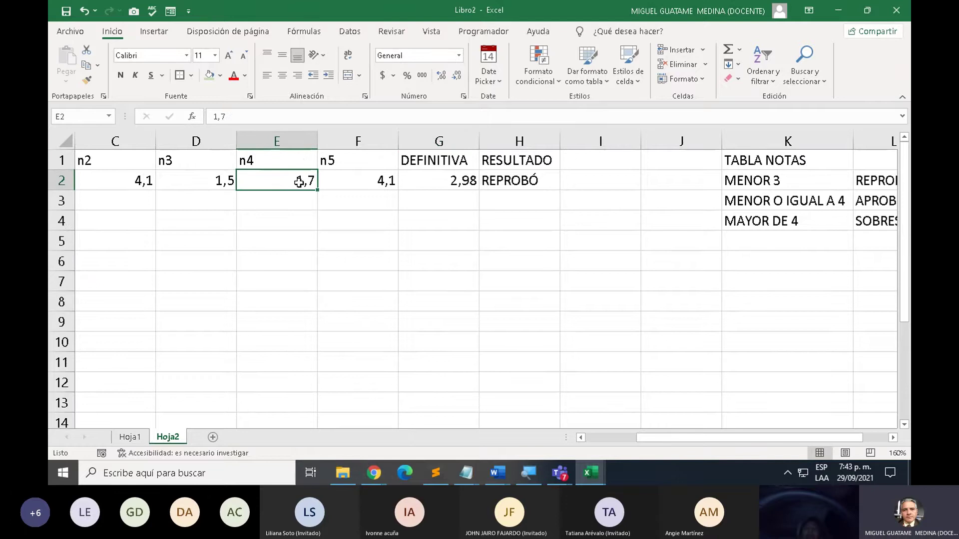
type("1")
key("Return")
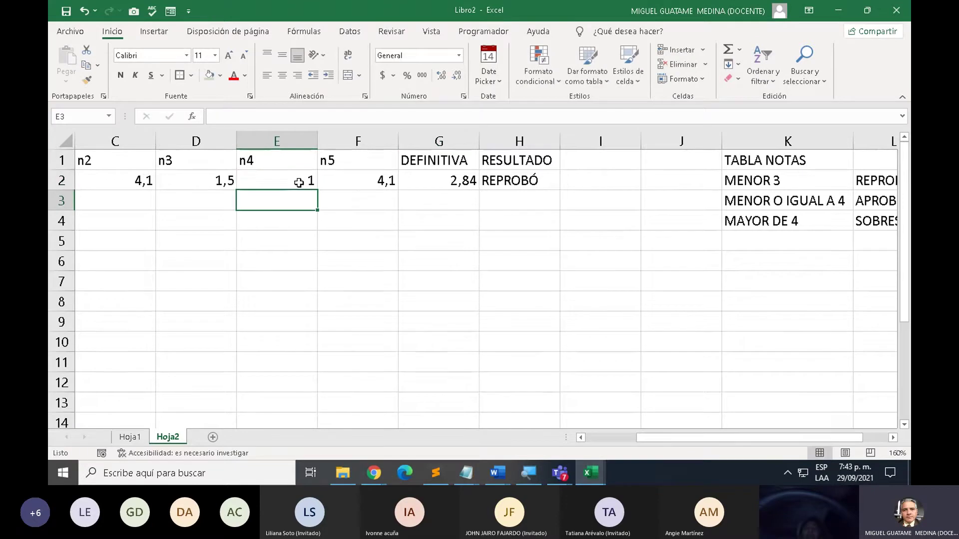
left_click(464, 182)
left_click(460, 76)
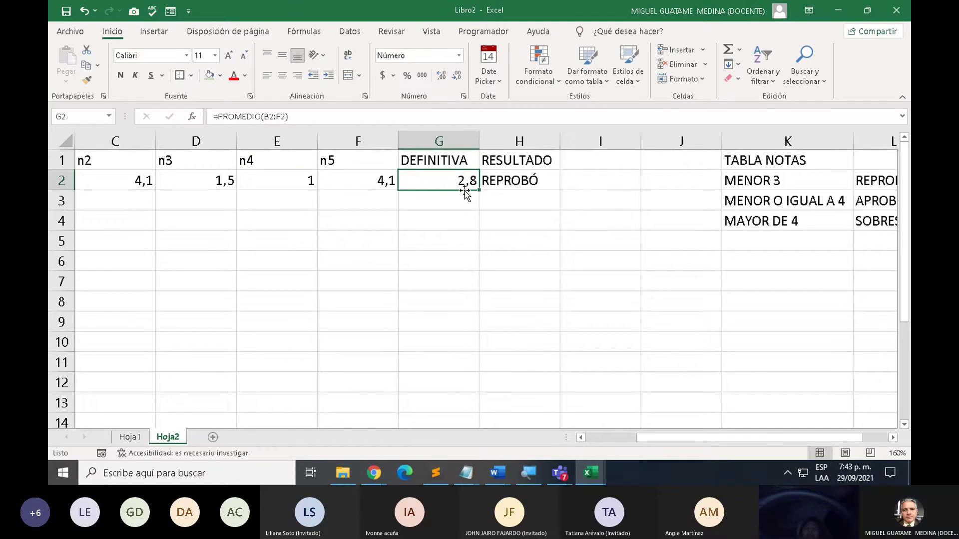
left_click(441, 76)
left_click(286, 186)
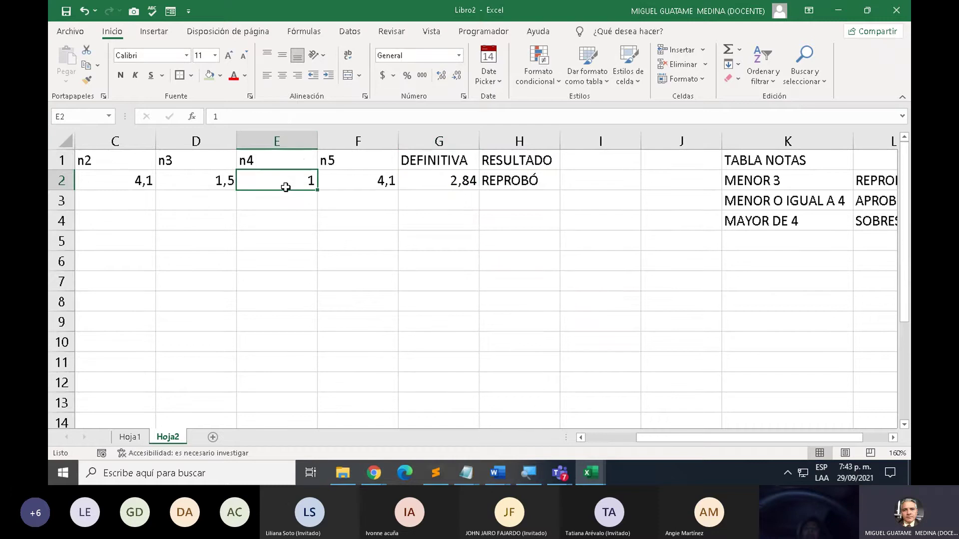
type("1,4")
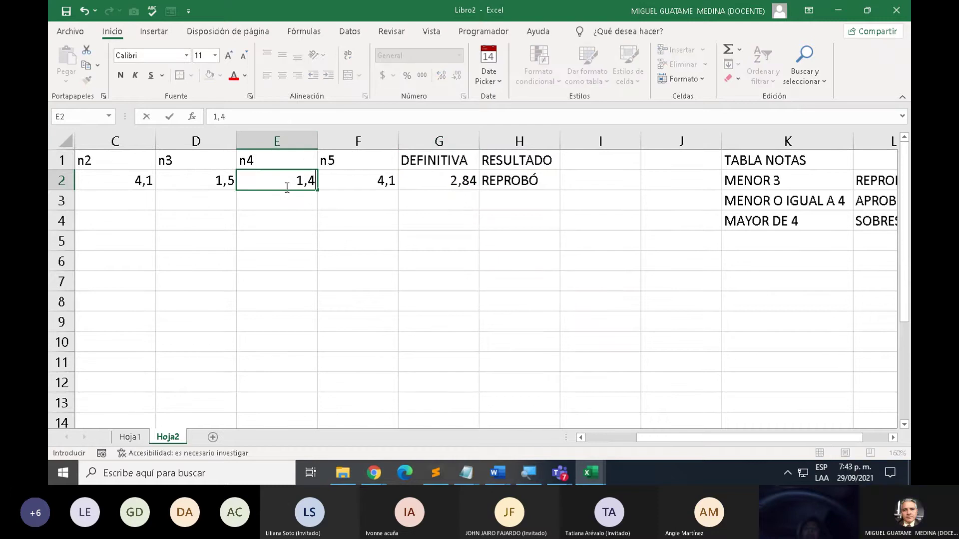
key("Return")
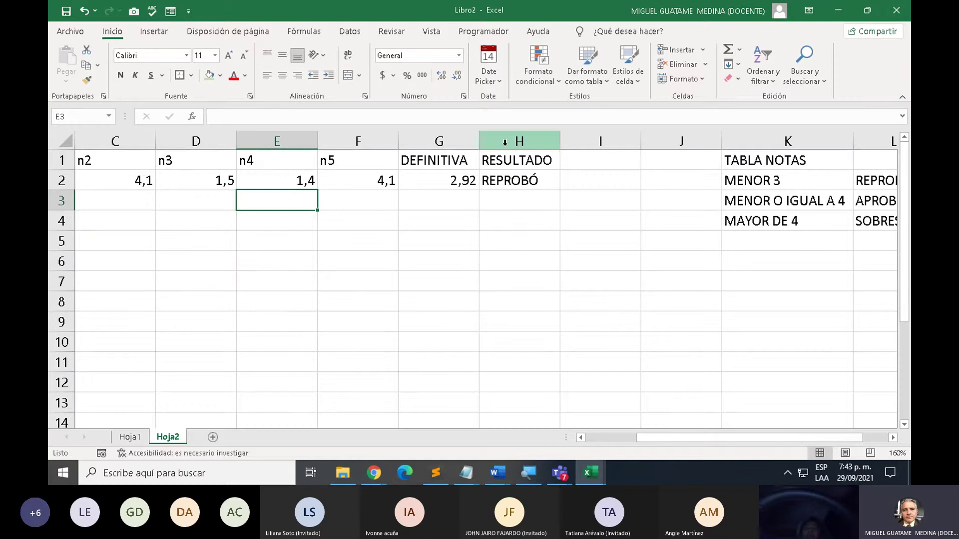
left_click(459, 77)
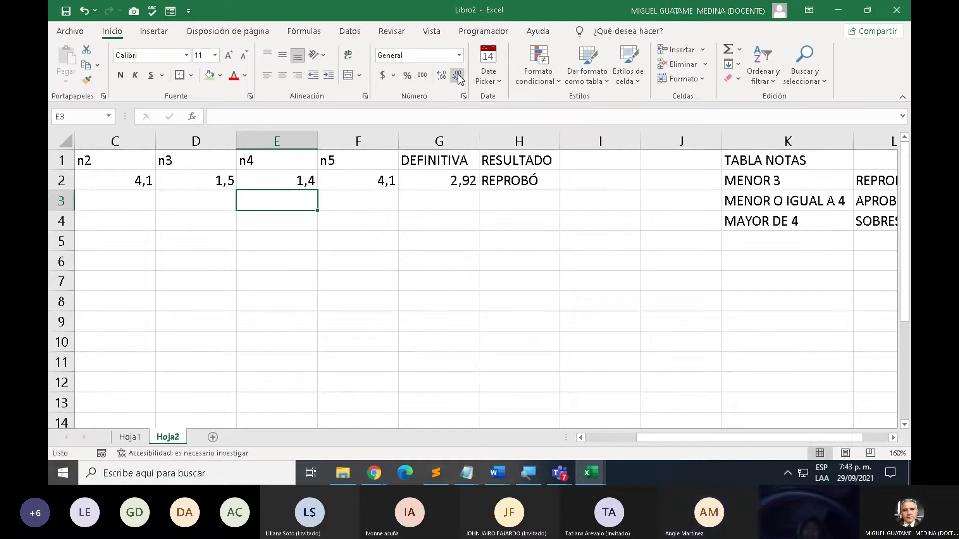
left_click(460, 193)
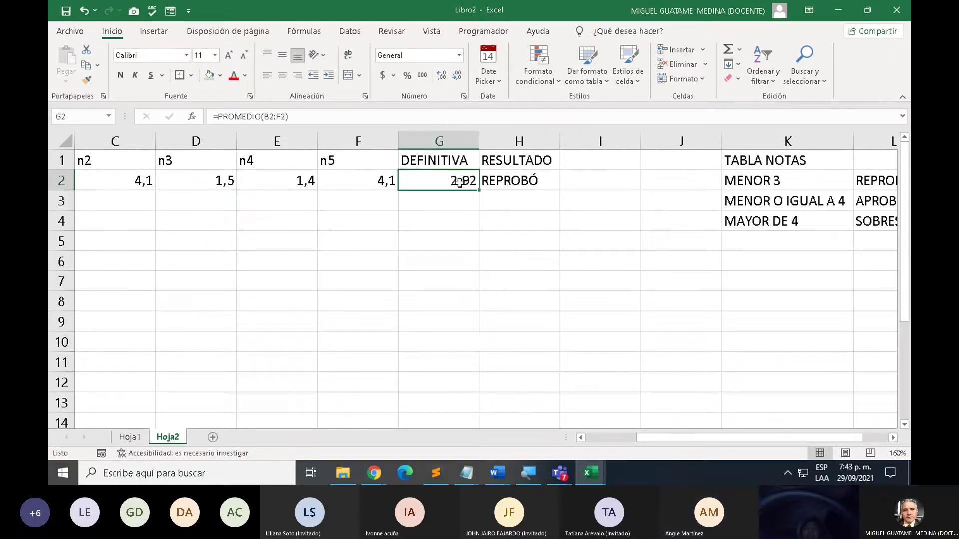
left_click(458, 78)
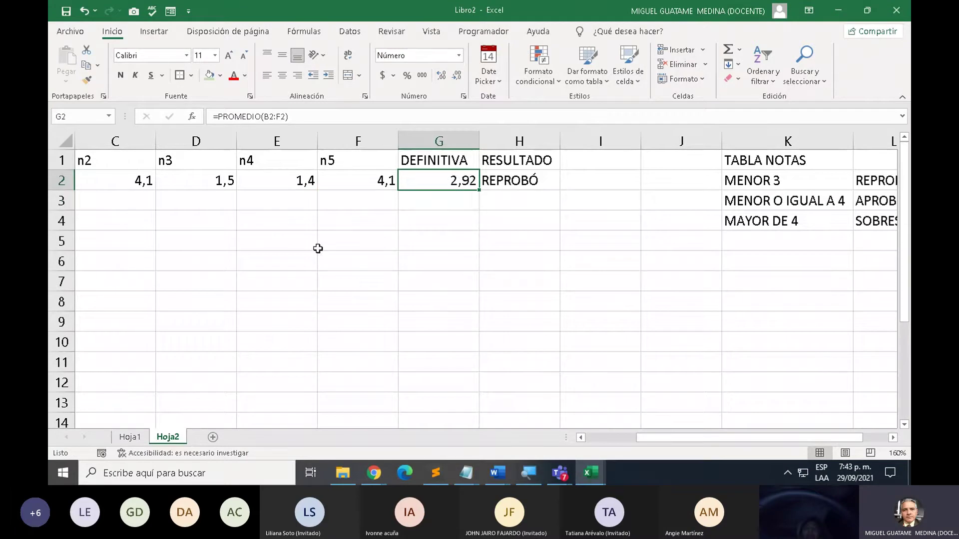
Try an n4 grade of 1,5, then settle on 1,6 so DEFINITIVA shows 2,96
left_click(301, 176)
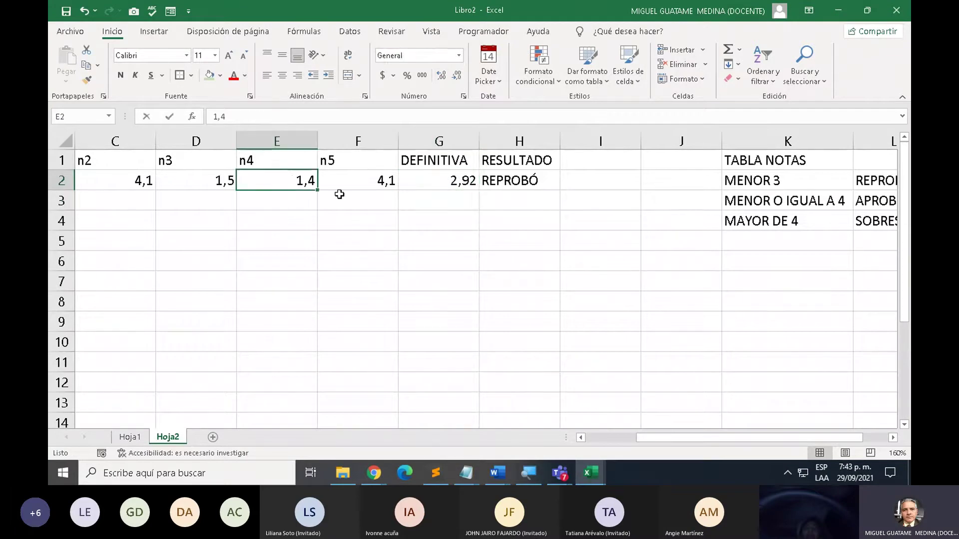
type("1,5")
key("Return")
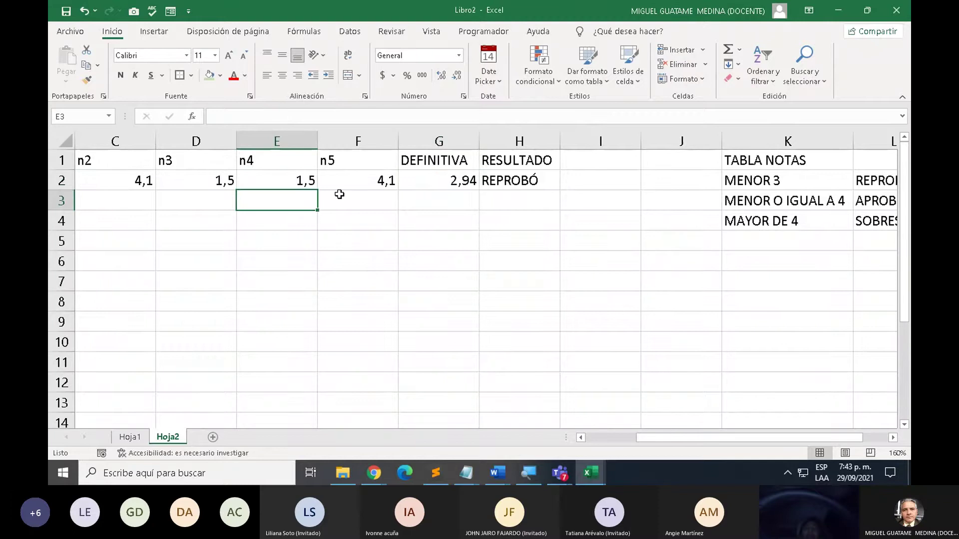
key("Up")
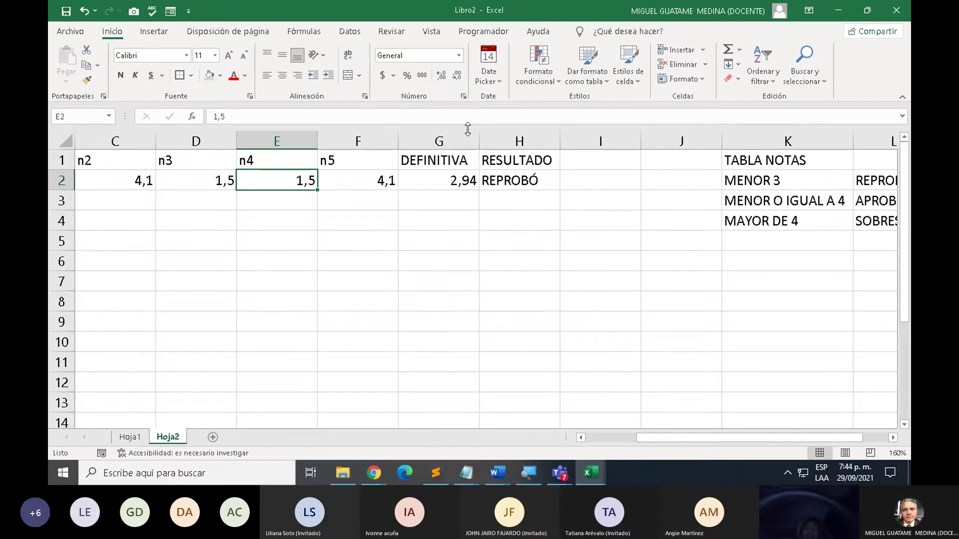
left_click(458, 174)
left_click(454, 76)
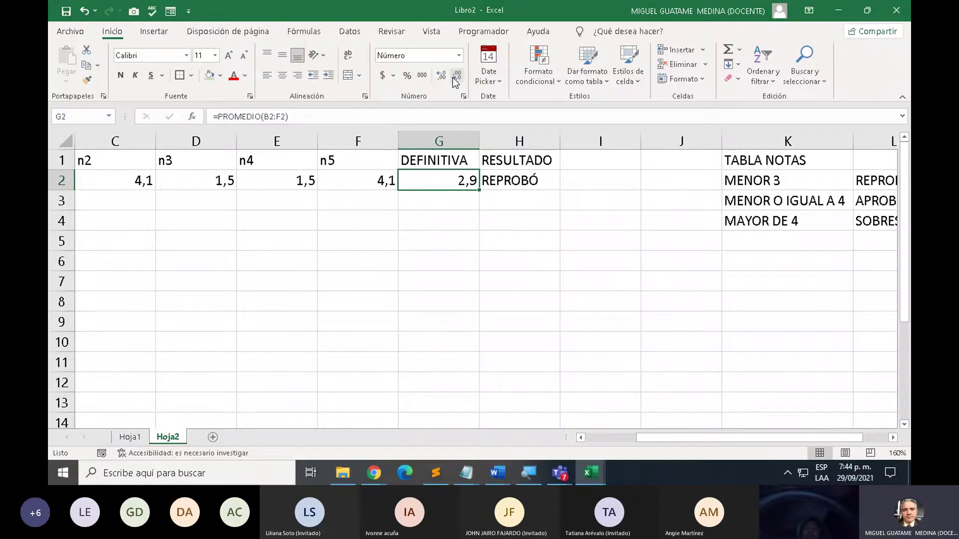
left_click(299, 180)
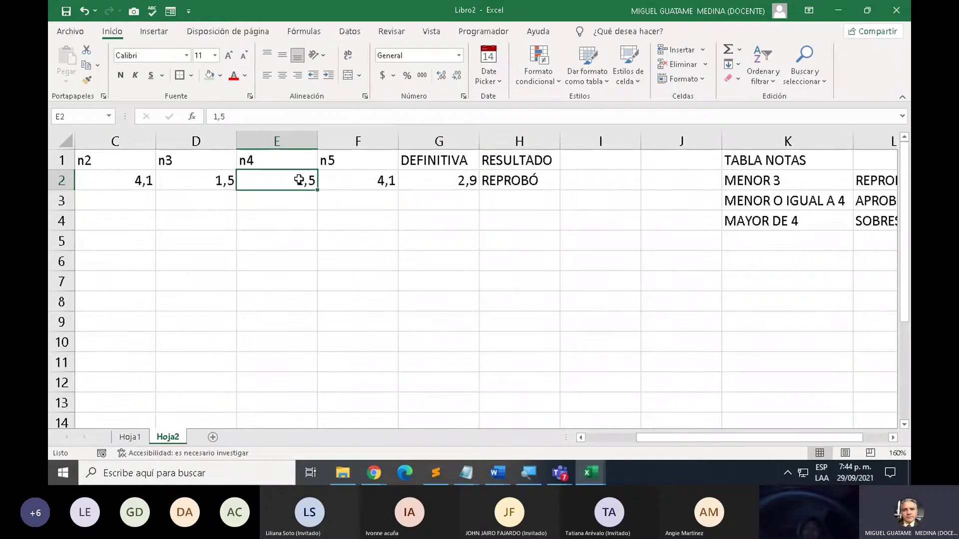
type("1,6")
key("Return")
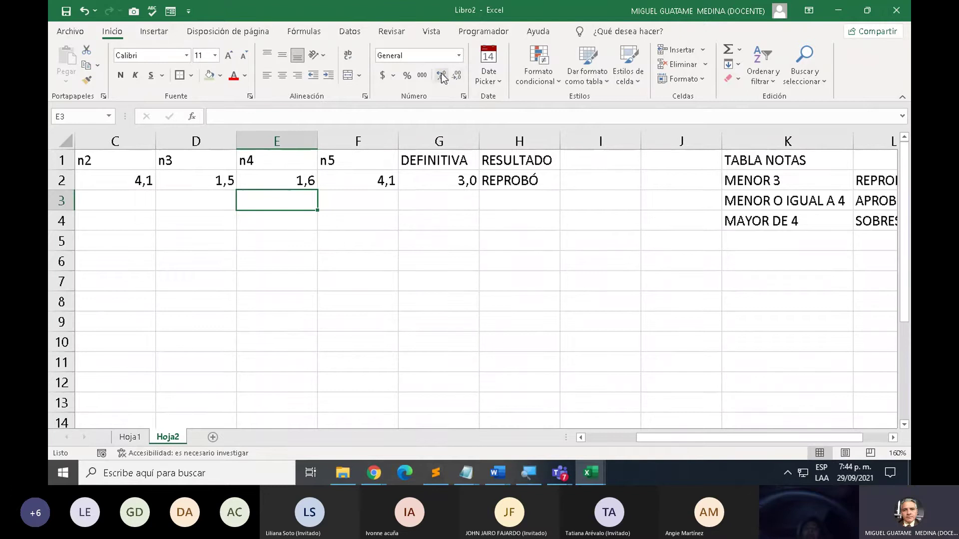
left_click(449, 177)
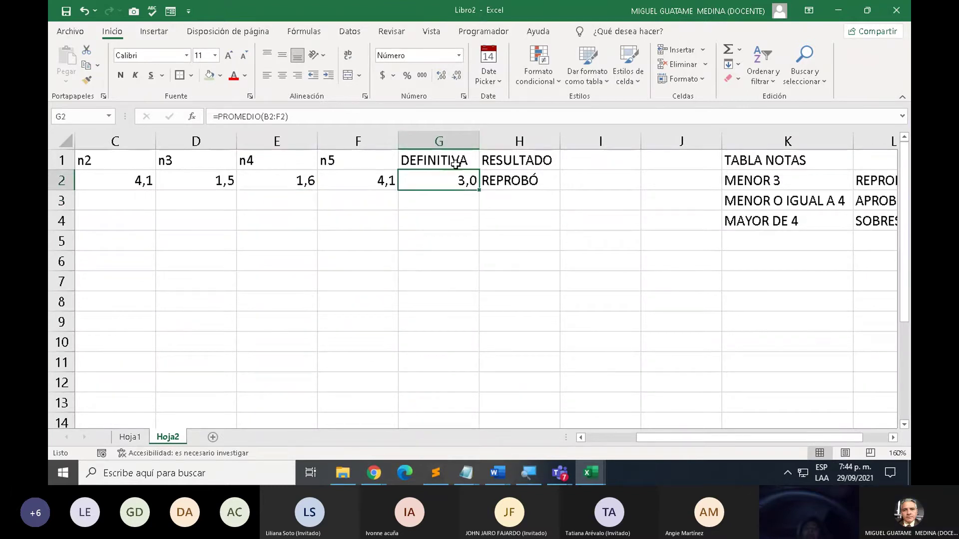
left_click(457, 76)
left_click(442, 77)
left_click(442, 77)
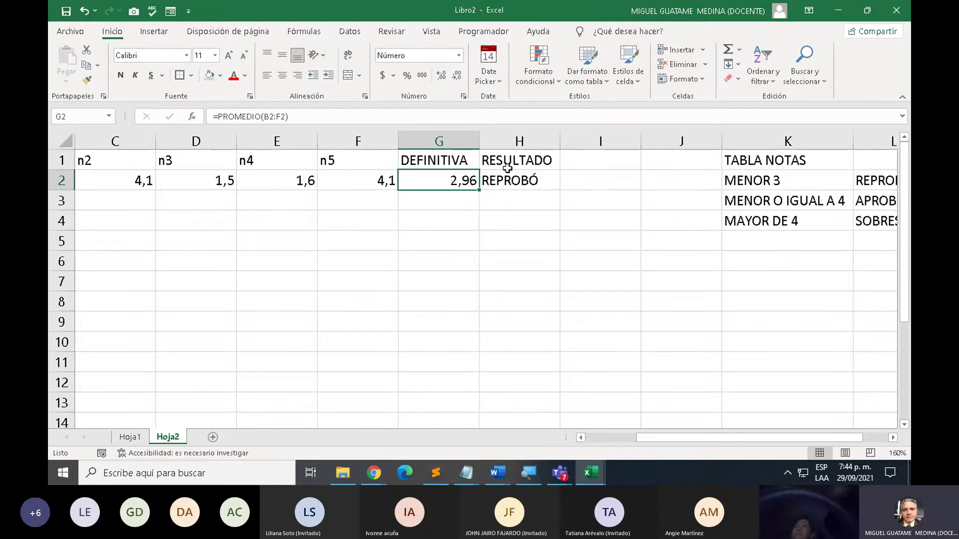
Fill the REPROBO key cell red and the APROBO cell light green
left_click(533, 189)
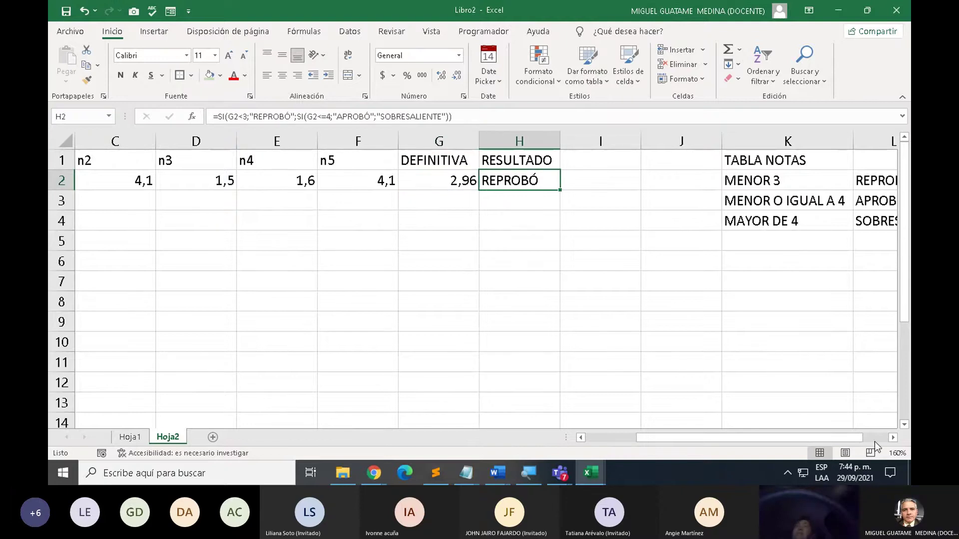
left_click(893, 437)
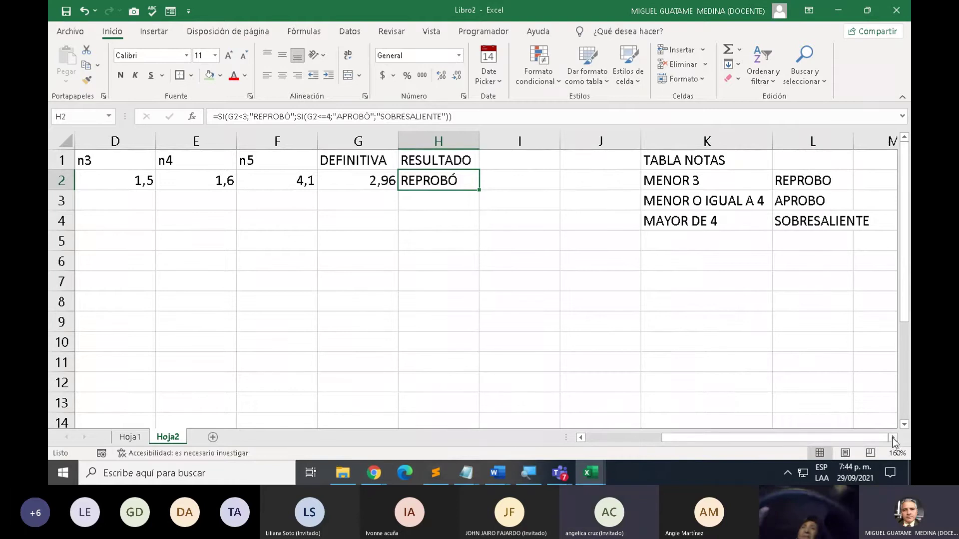
left_click(893, 438)
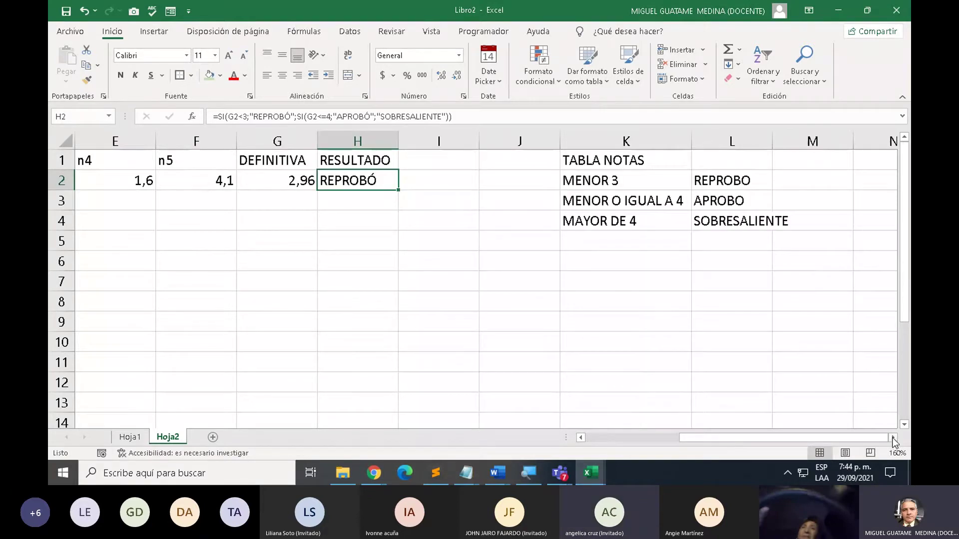
left_click(745, 181)
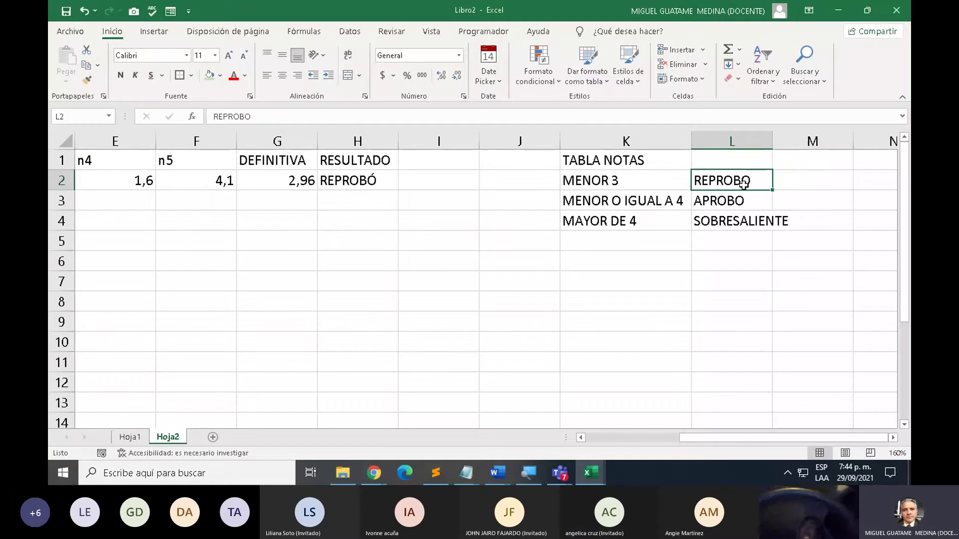
left_click(221, 75)
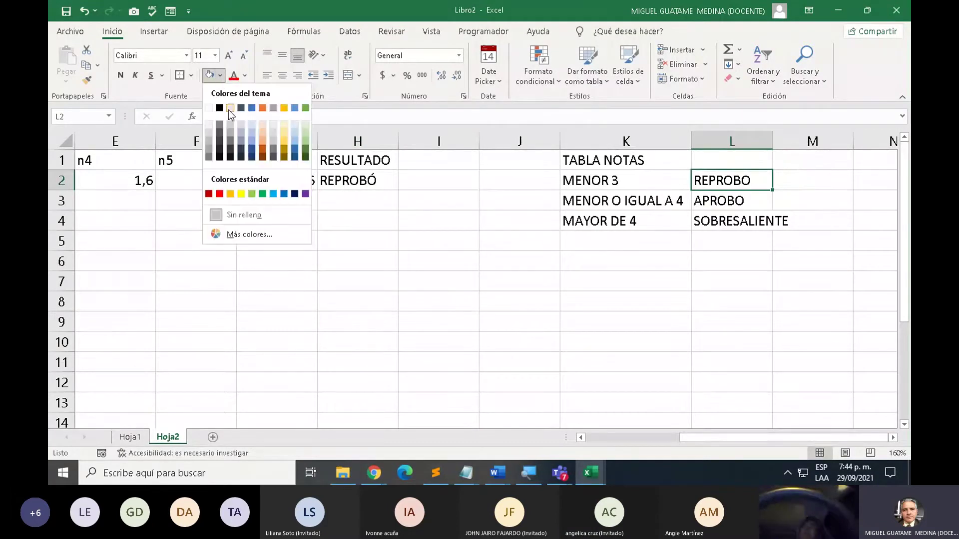
left_click(219, 193)
left_click(480, 236)
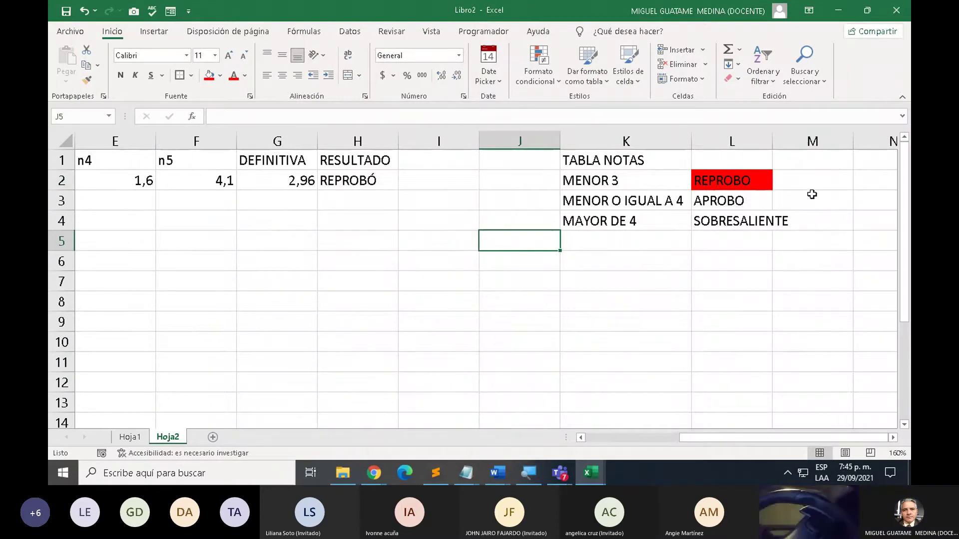
left_click(752, 201)
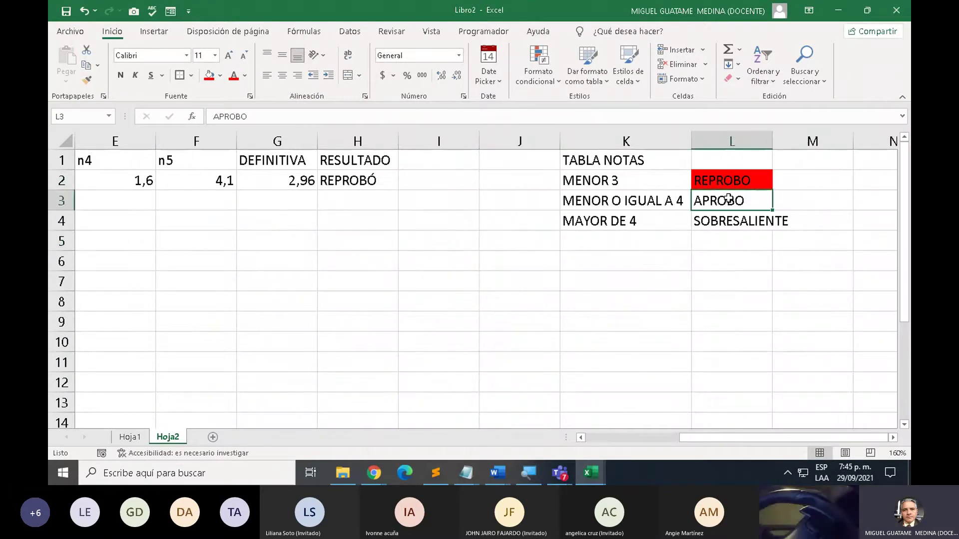
left_click(220, 75)
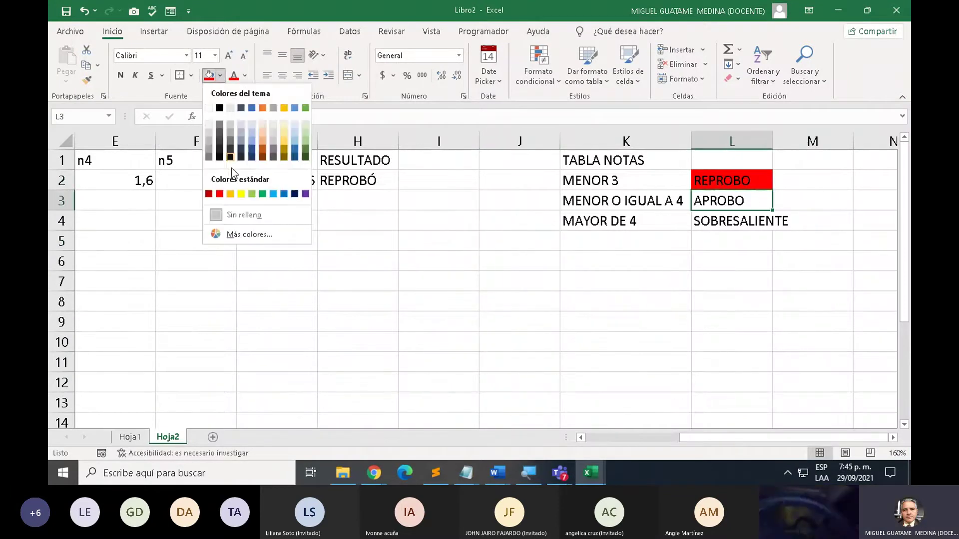
left_click(263, 193)
left_click(541, 234)
Fill the SOBRESALIENTE cell light blue and autofit column L to fit it
left_click(747, 221)
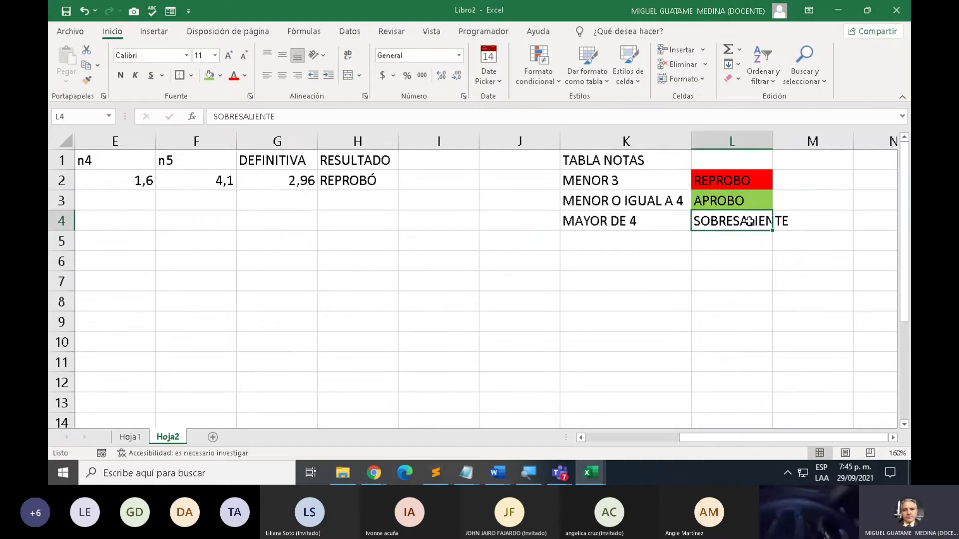
left_click(220, 75)
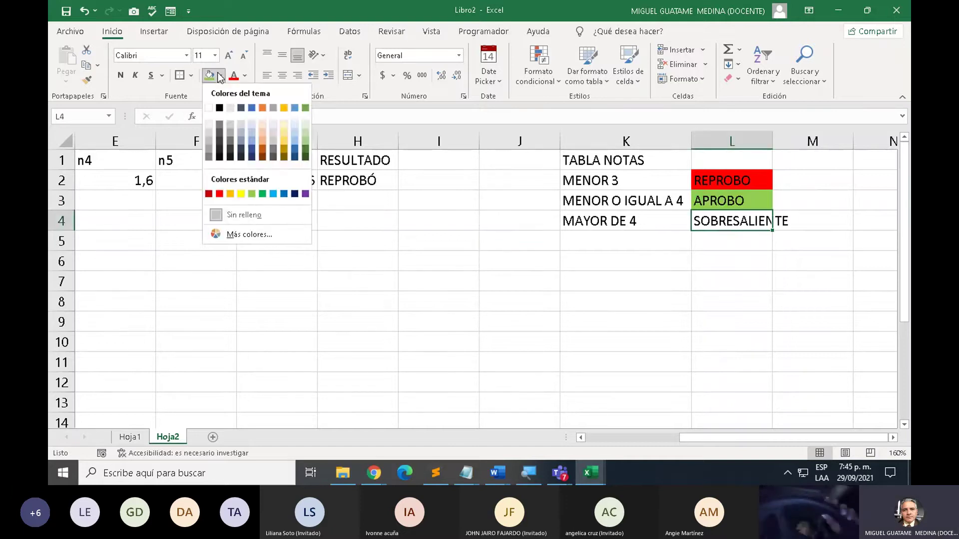
left_click(248, 136)
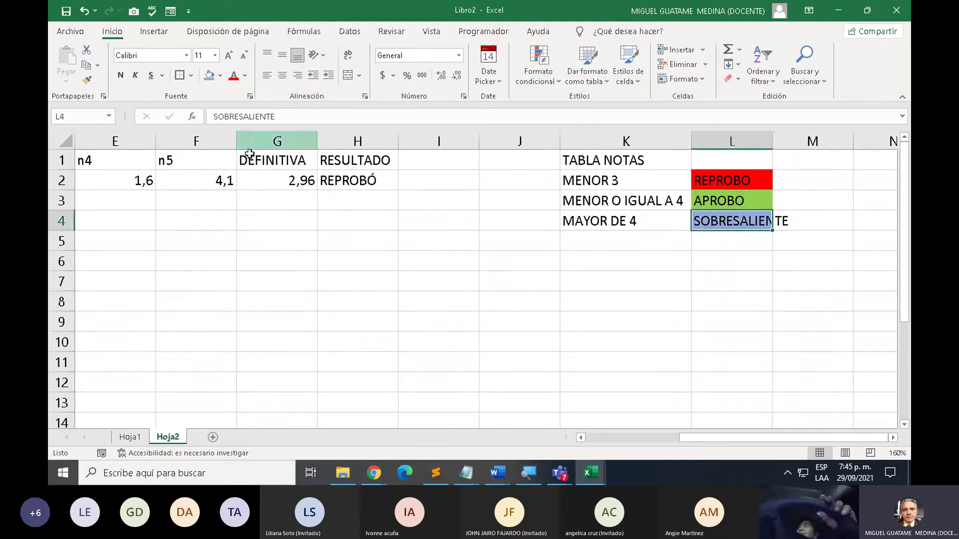
double_click(772, 136)
left_click(679, 306)
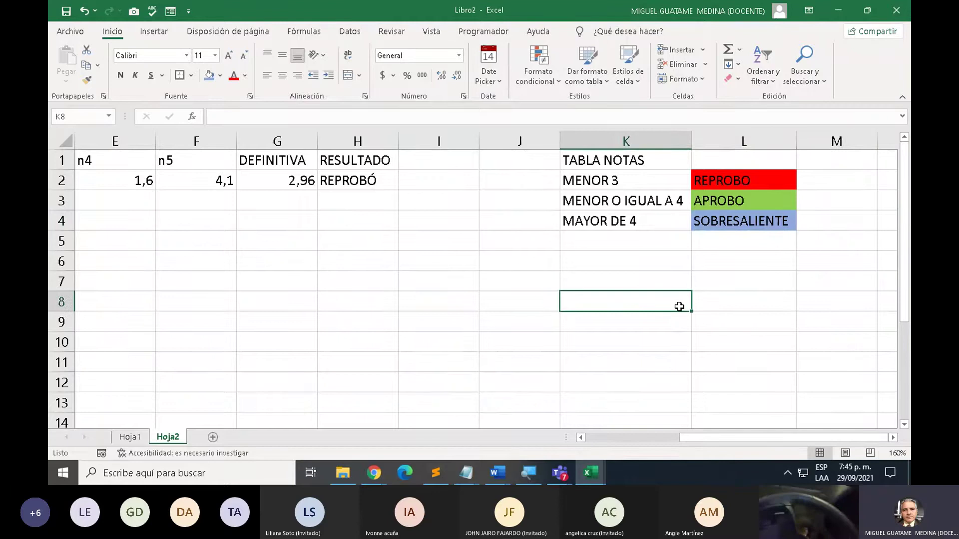
key("Left")
key("Left")
key("Left")
key("Left")
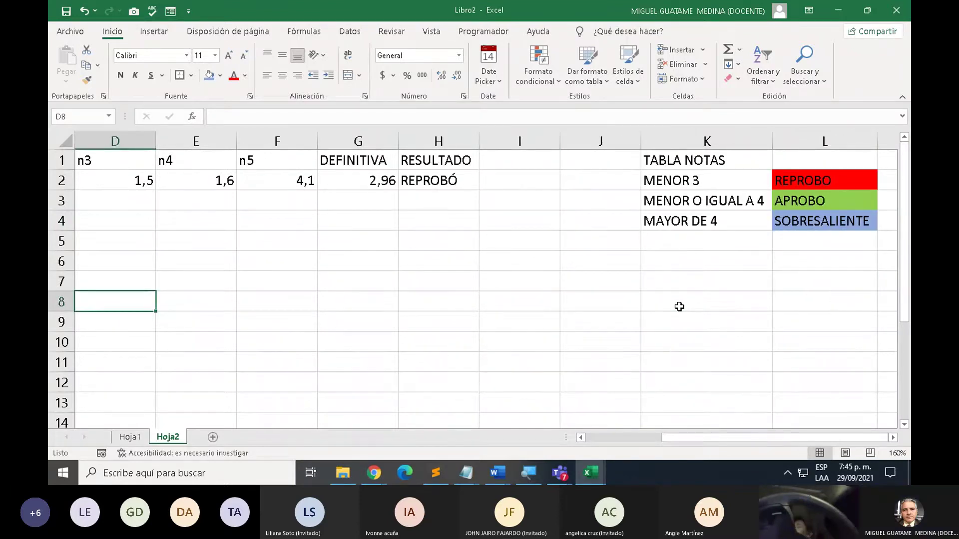
key("Up")
key("Up")
key("Right")
key("Up")
key("Up")
key("Up")
key("Up")
key("Right")
key("Right")
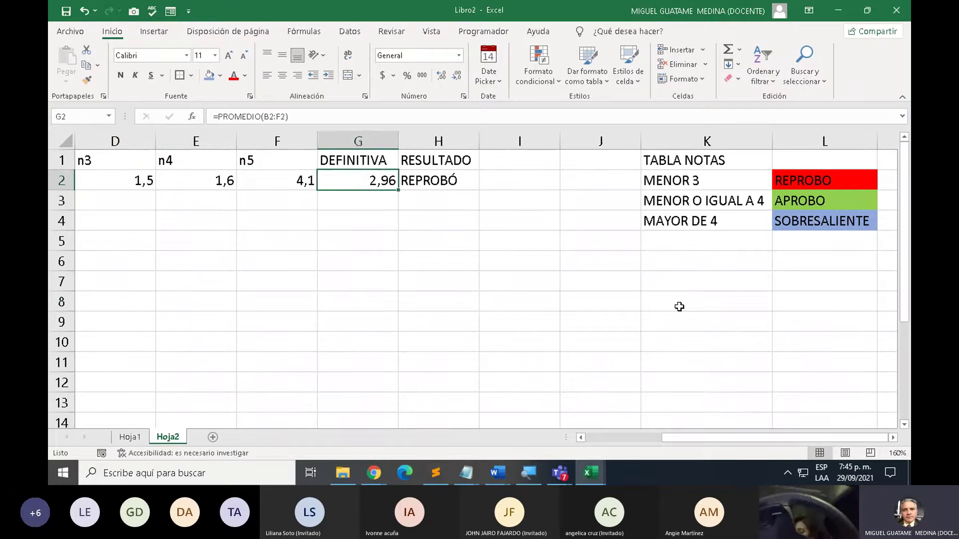
key("Right")
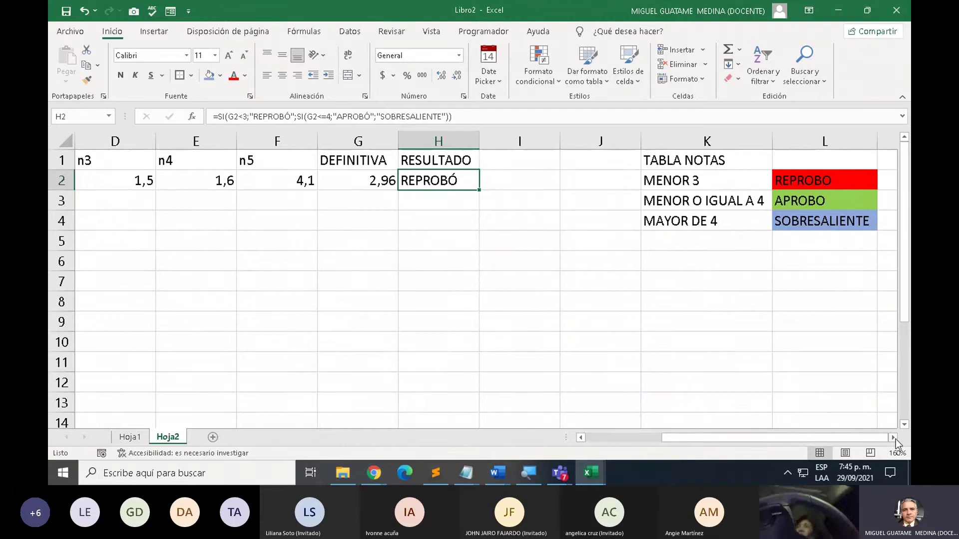
left_click(447, 283)
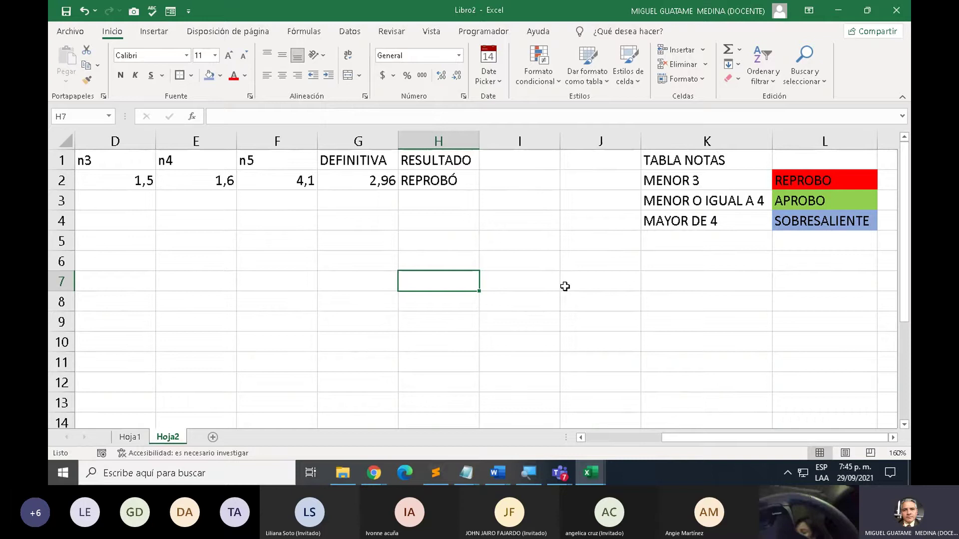
left_click(457, 184)
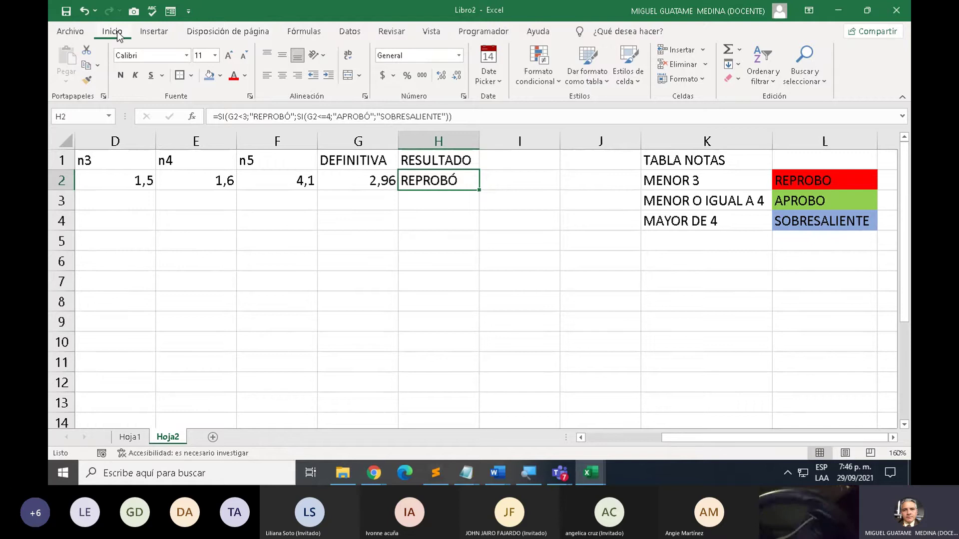
Open the Conditional Formatting menu for H2 and reopen it to the Highlight Cells Rules
left_click(536, 80)
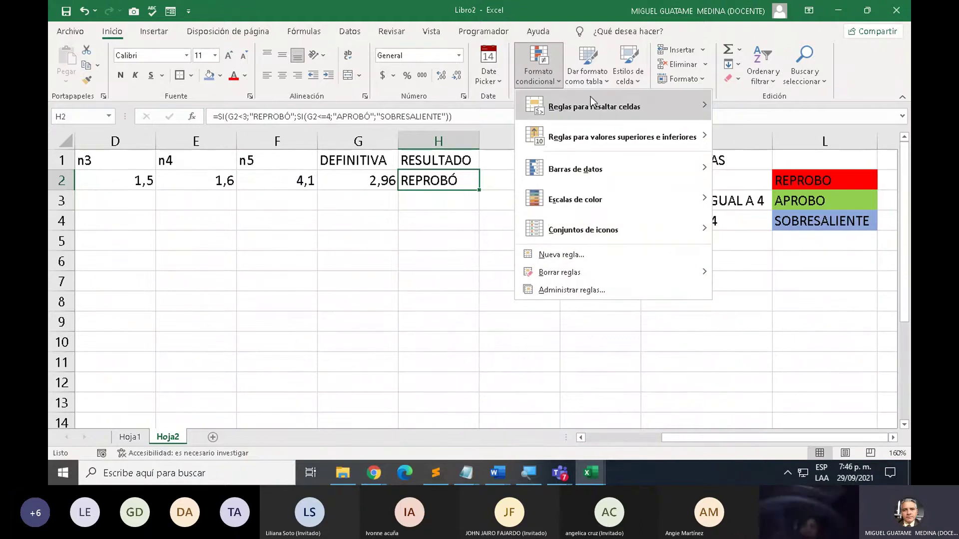
mouse_move(593, 106)
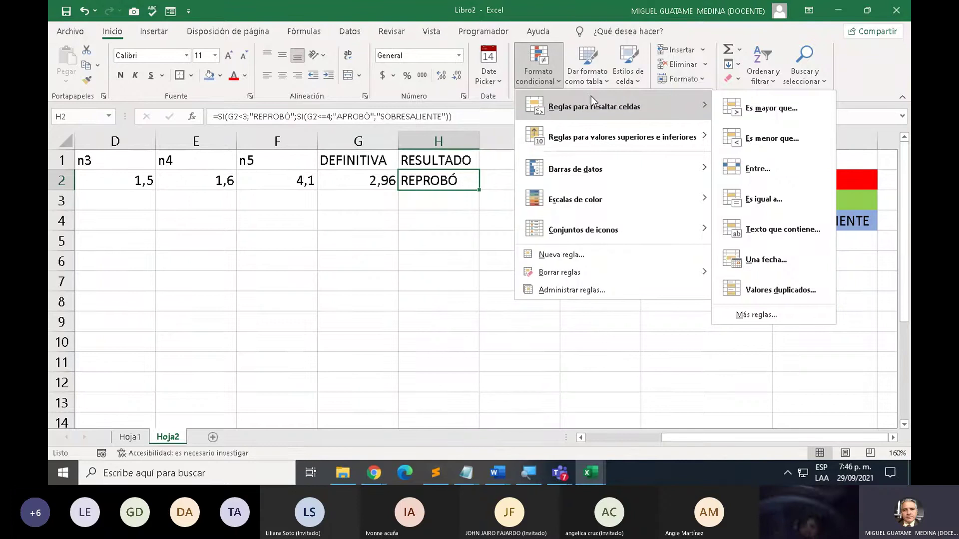
left_click(595, 313)
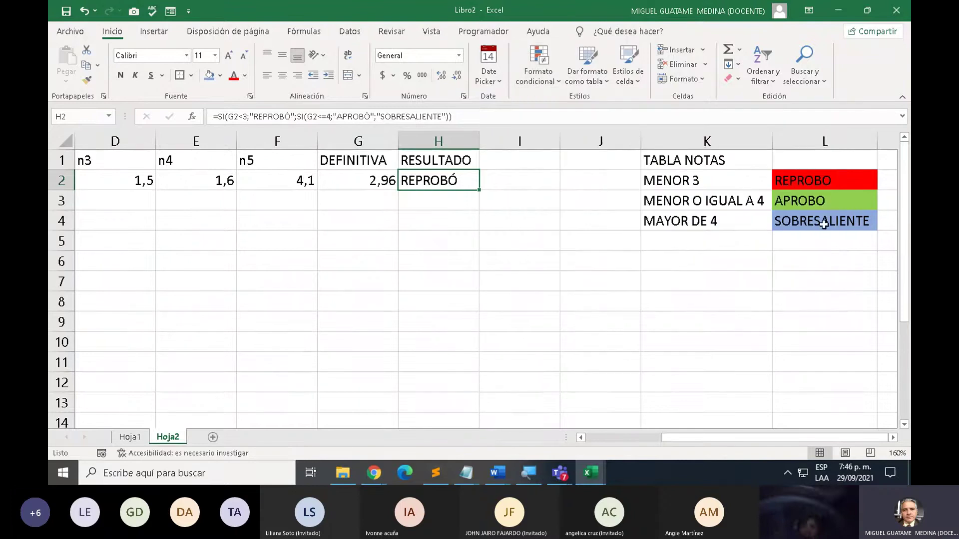
left_click(539, 65)
mouse_move(593, 106)
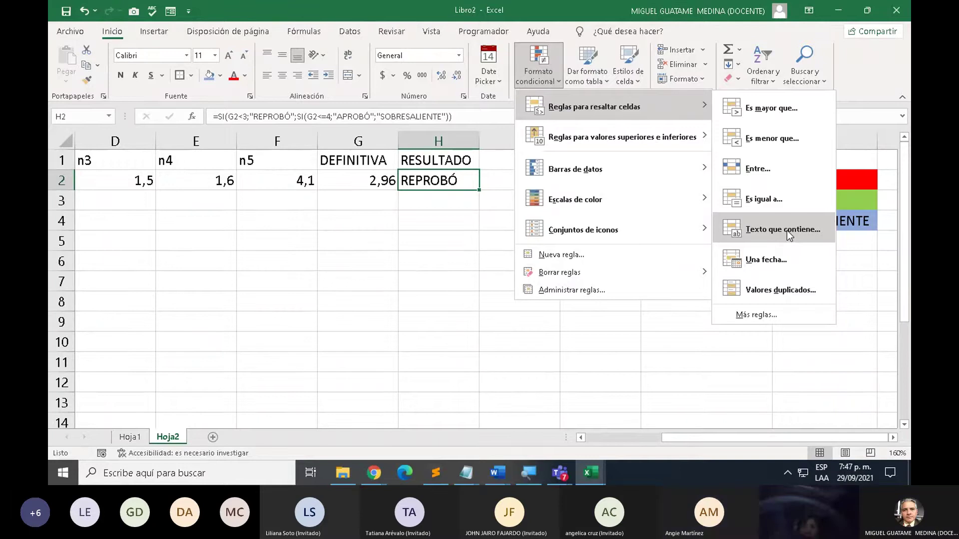
Add a 'Text that Contains' rule for APROBÓ with a custom light green fill
left_click(786, 229)
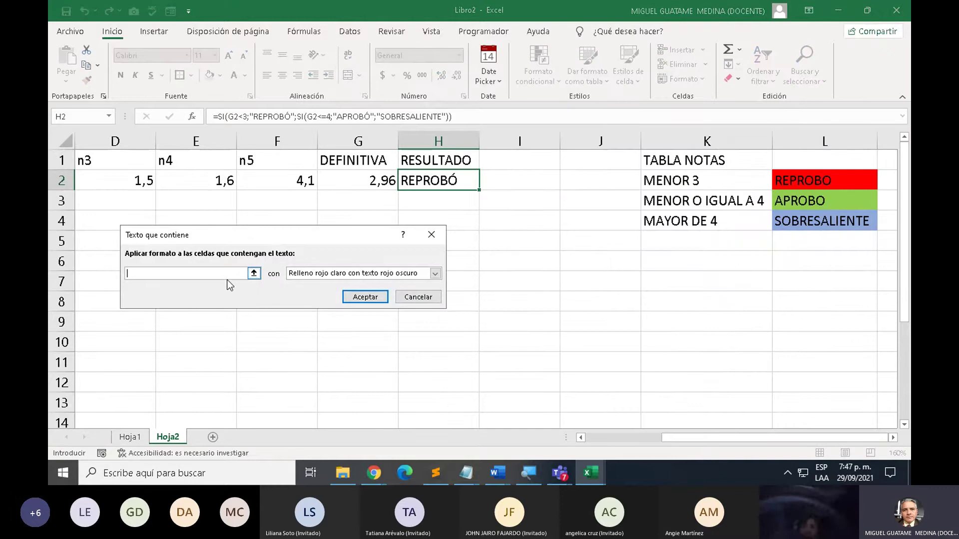
type("aPR")
type("OBO")
key("BackSpace")
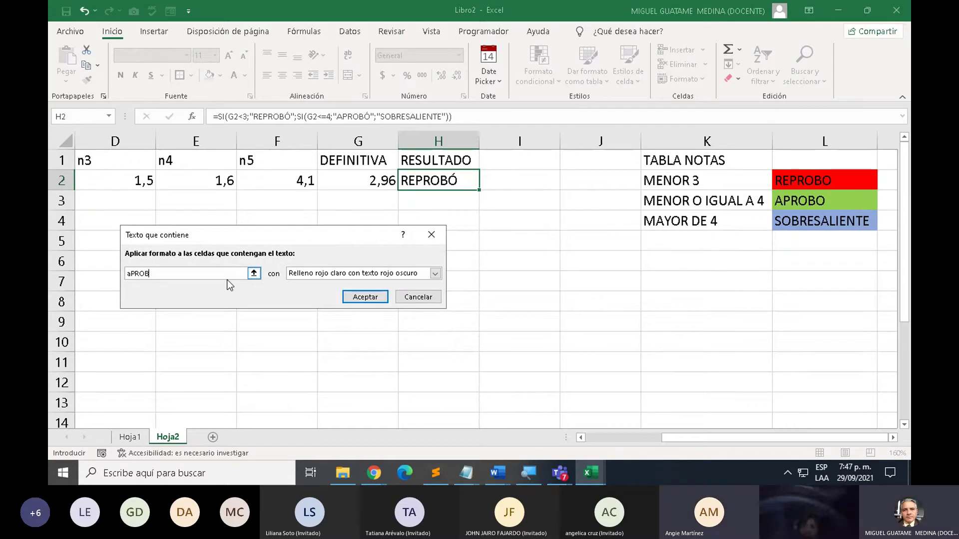
key("BackSpace")
key("BackSpace")
key("BackSpace")
type("APROB")
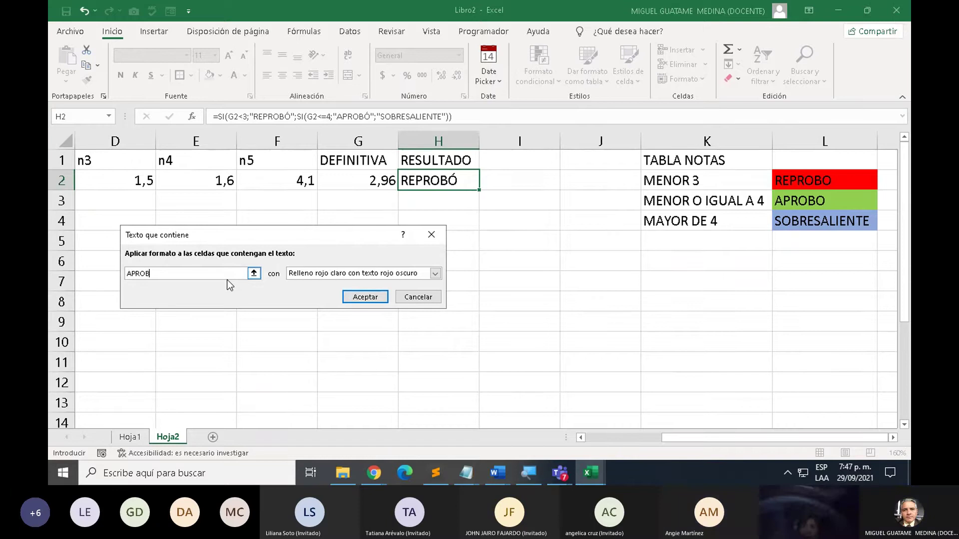
type("Ó")
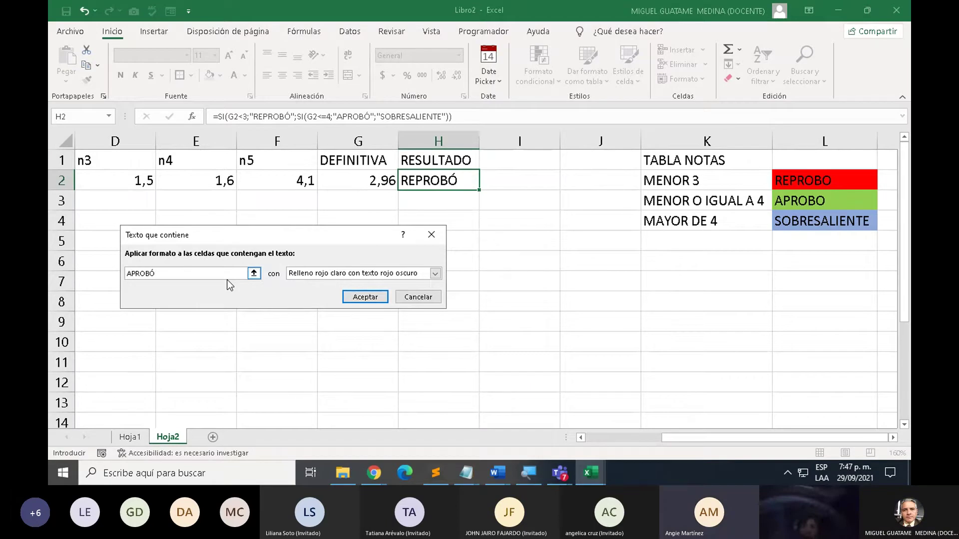
left_click(435, 273)
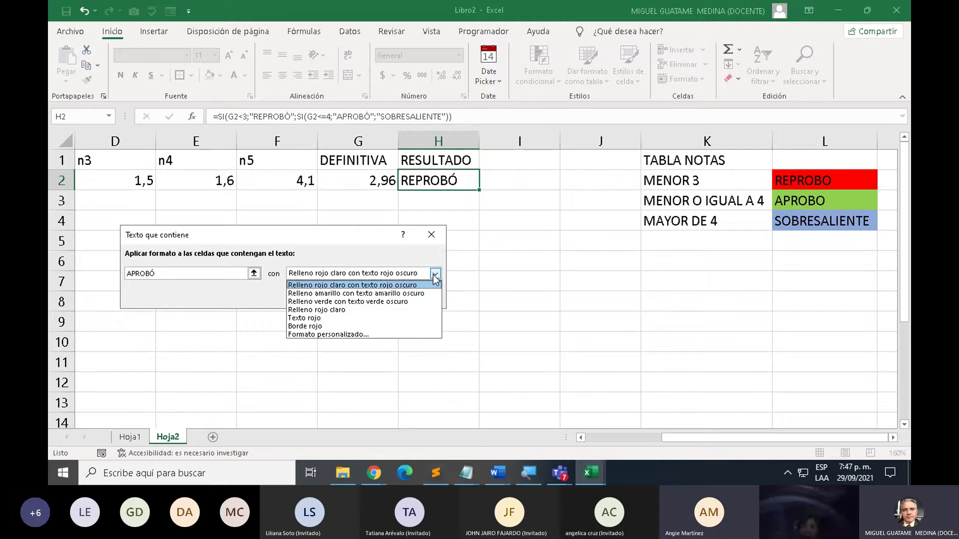
left_click(343, 334)
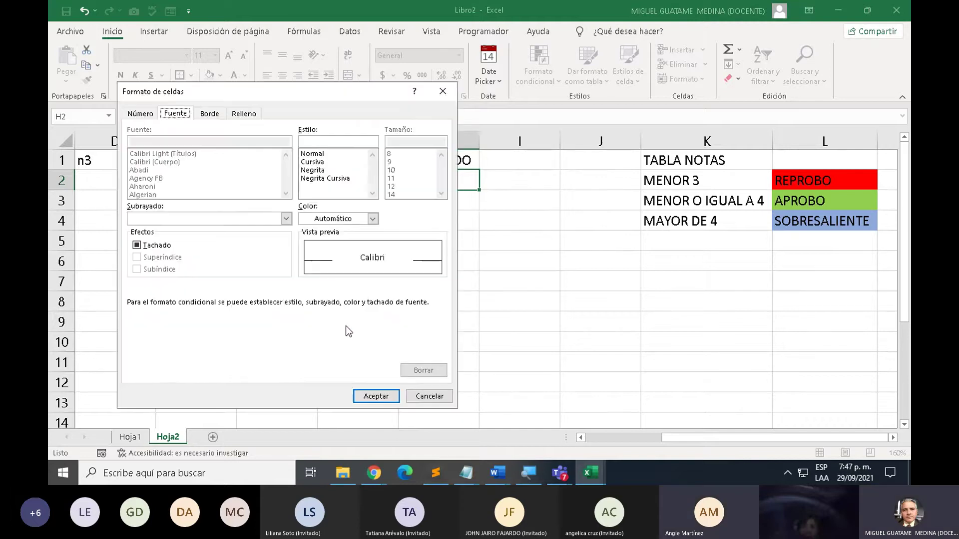
left_click_drag(288, 92, 414, 100)
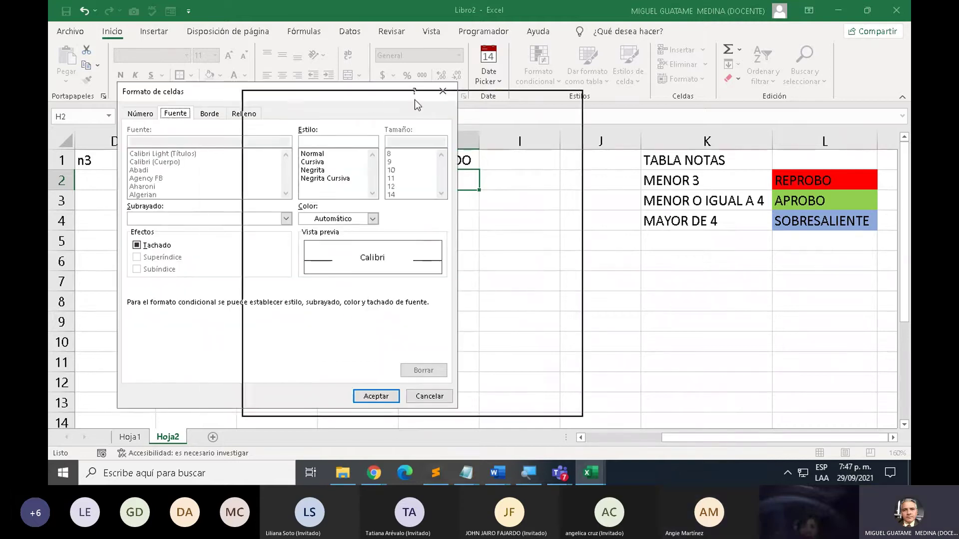
left_click(370, 122)
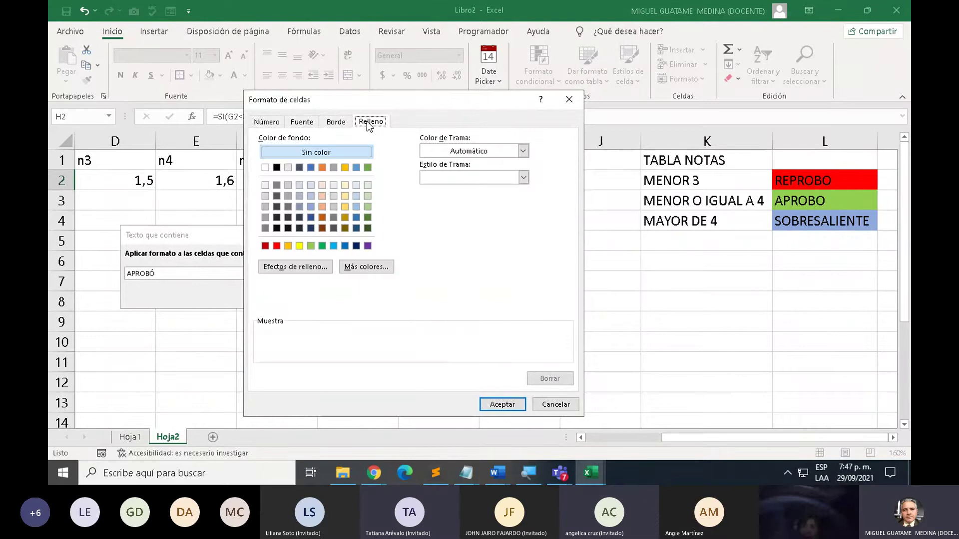
left_click(311, 246)
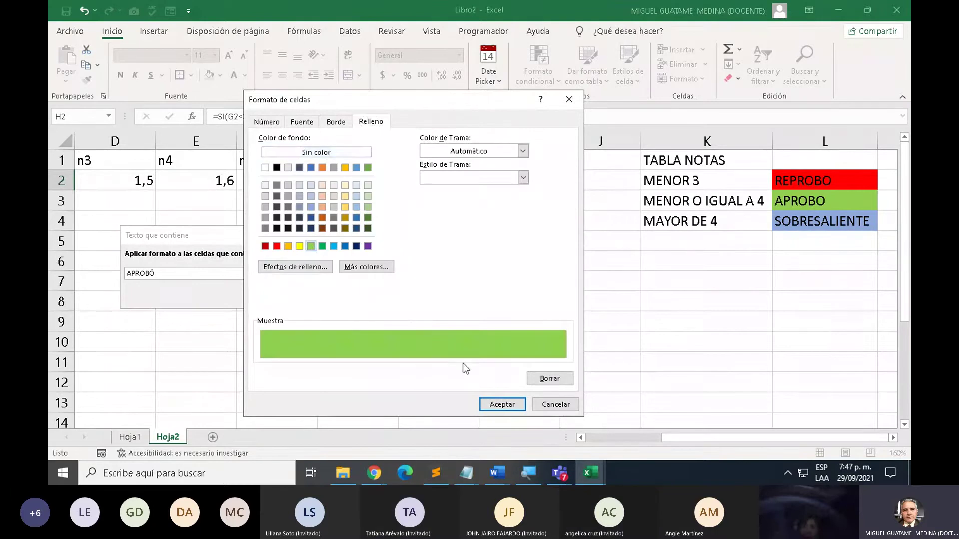
left_click(510, 406)
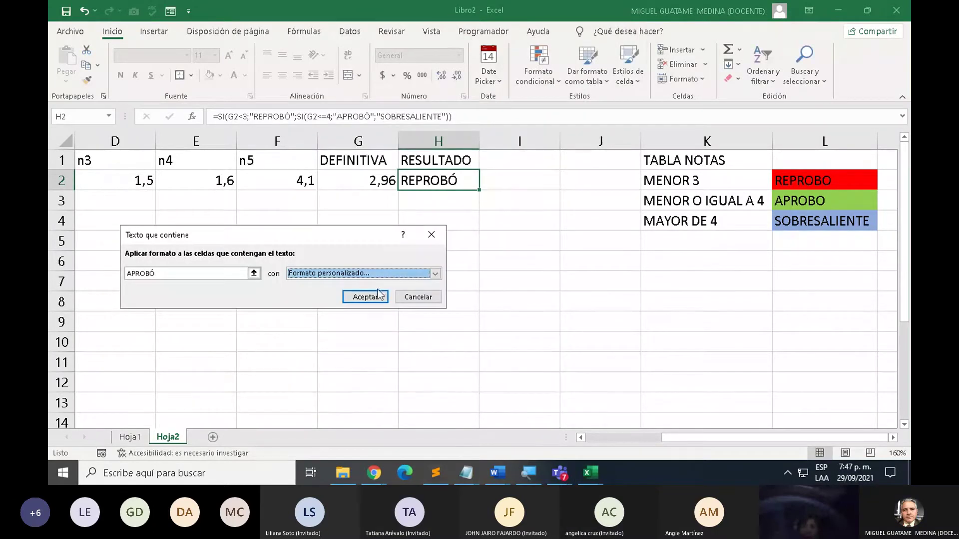
left_click(355, 303)
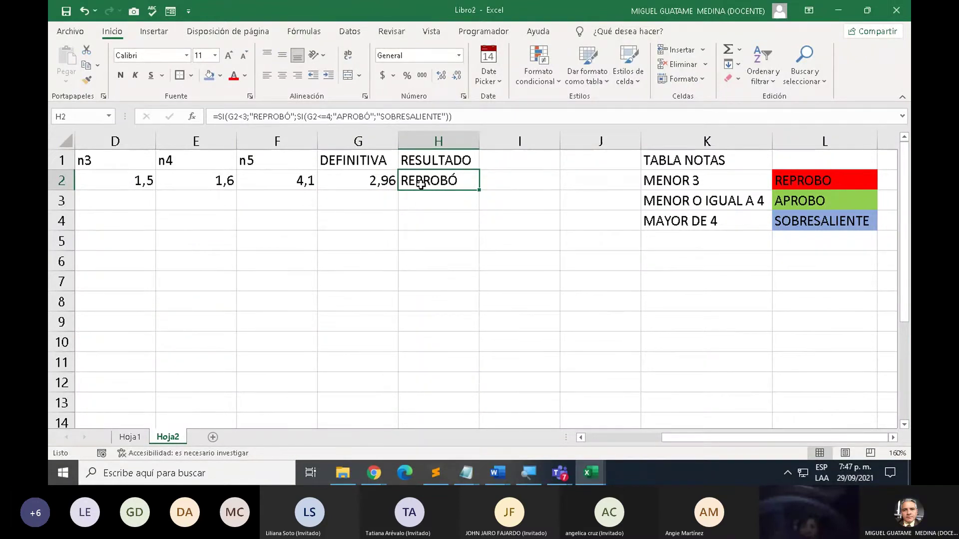
Enter 5 as the n5 grade in F2, then return to H2 to see the green APROBÓ
left_click(259, 181)
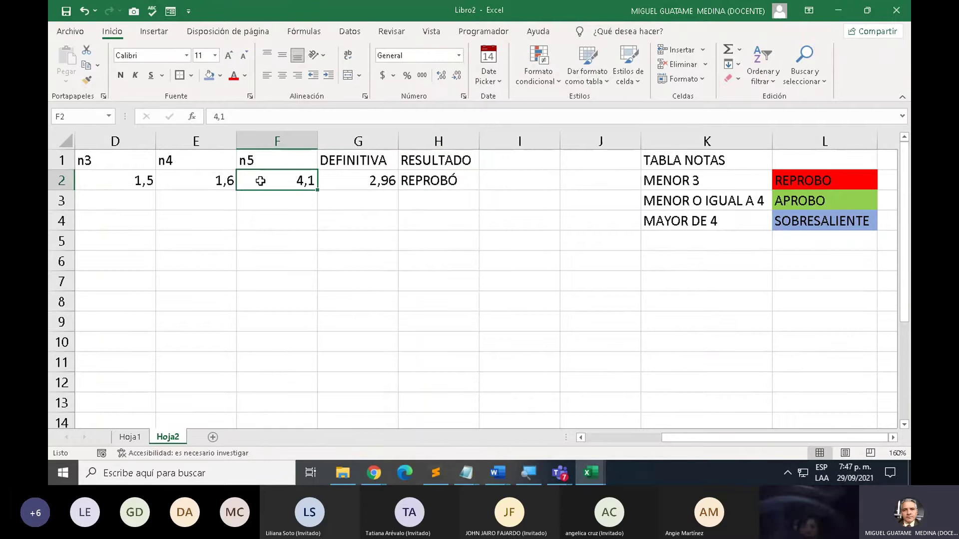
type("5")
key("Return")
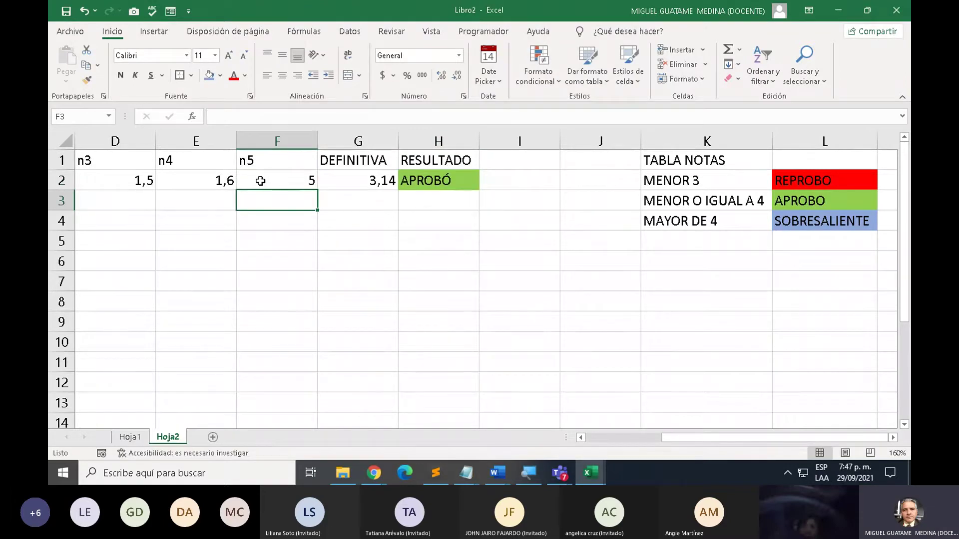
key("Up")
key("Right")
key("Right")
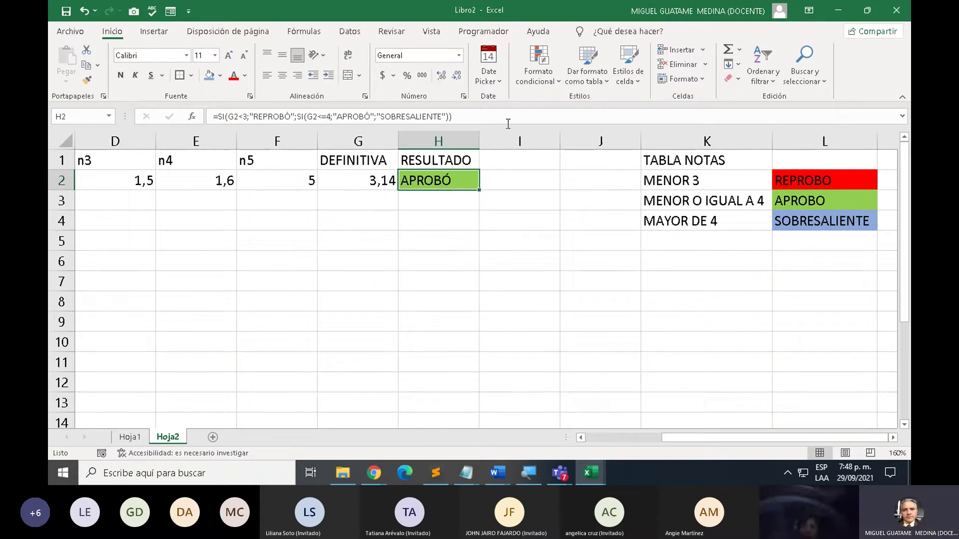
Open the conditional formatting rules manager and move it so cell H2 stays visible
left_click(546, 62)
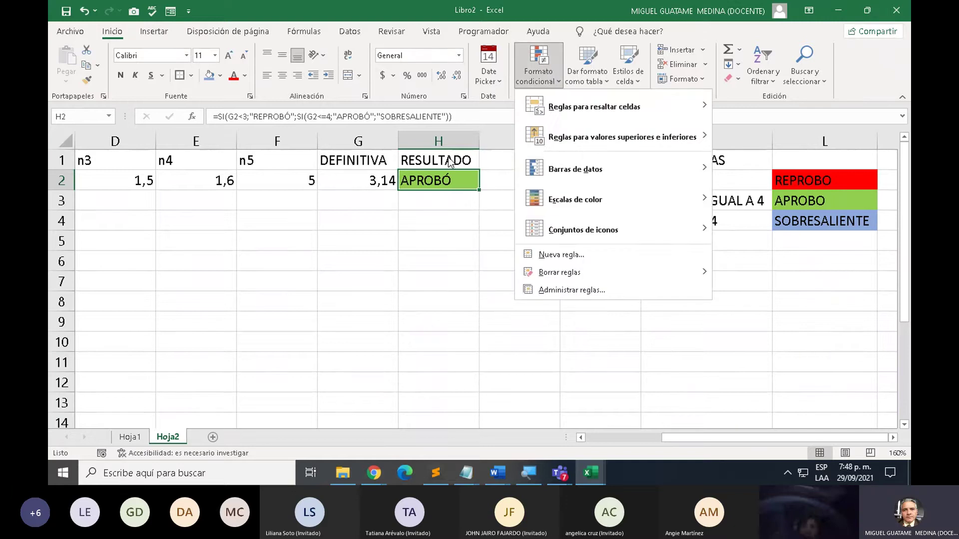
left_click(612, 295)
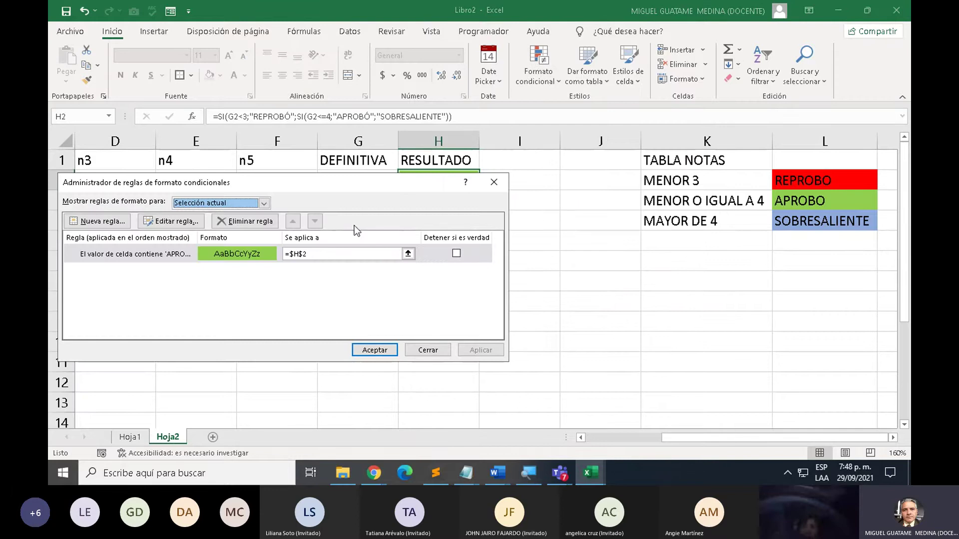
left_click_drag(326, 191, 443, 213)
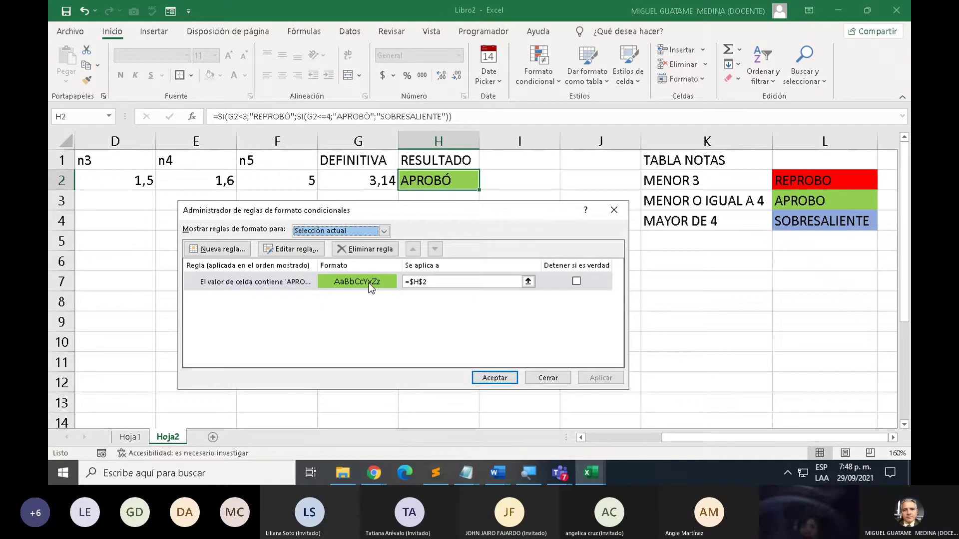
Start a new rule formatting cells whose specific text contains REPROBÓ
left_click(221, 250)
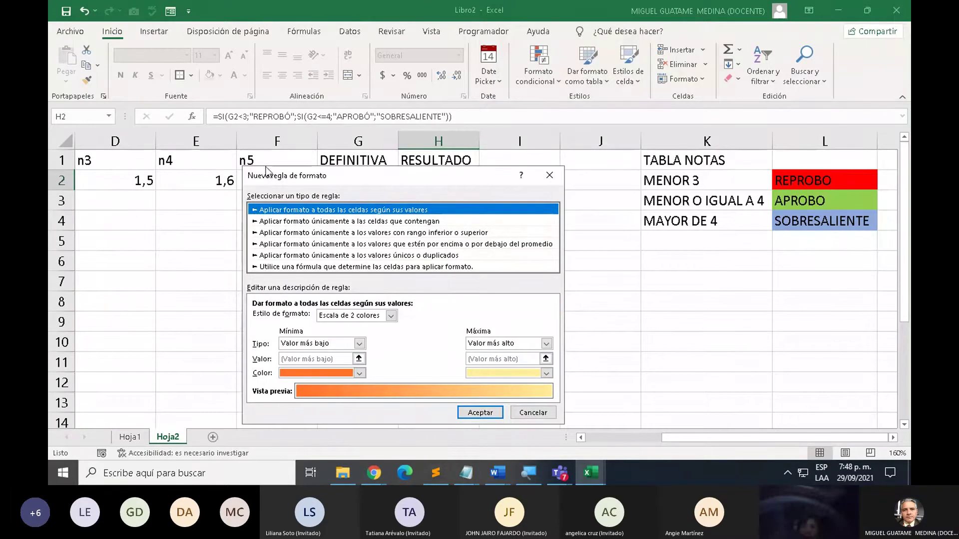
left_click(288, 221)
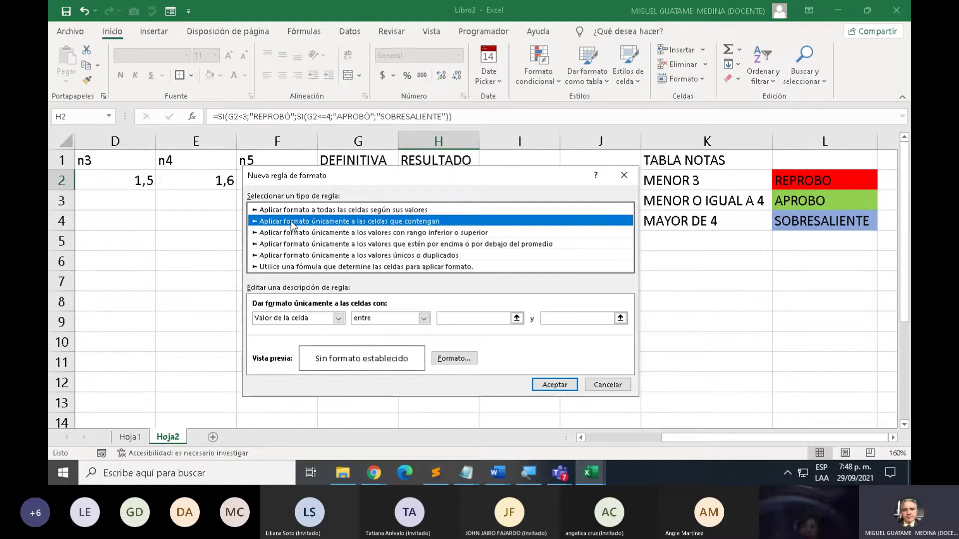
left_click(339, 318)
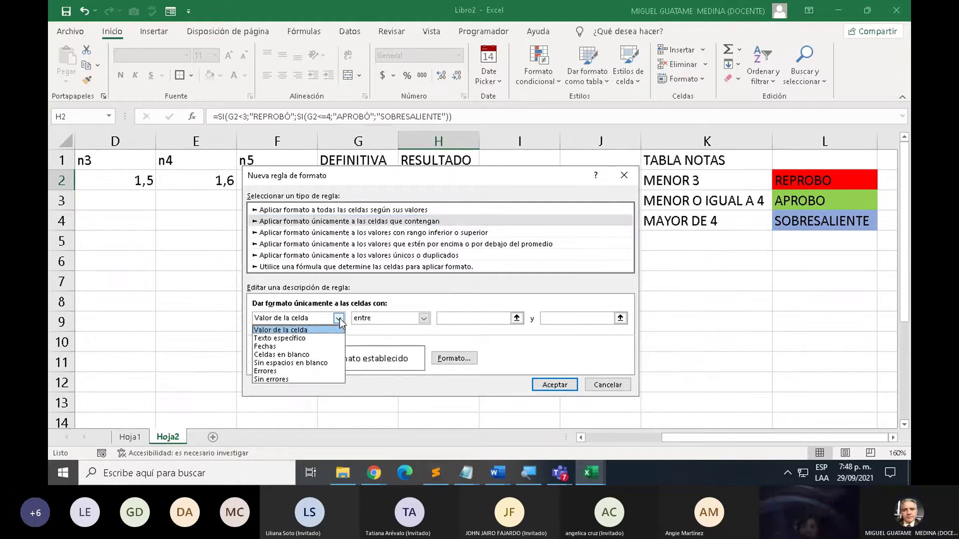
left_click(323, 337)
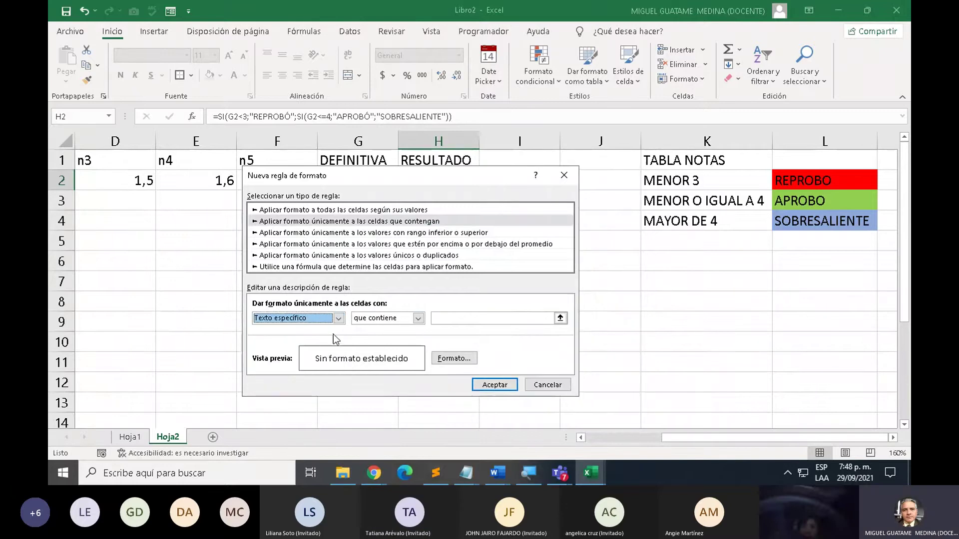
left_click(434, 318)
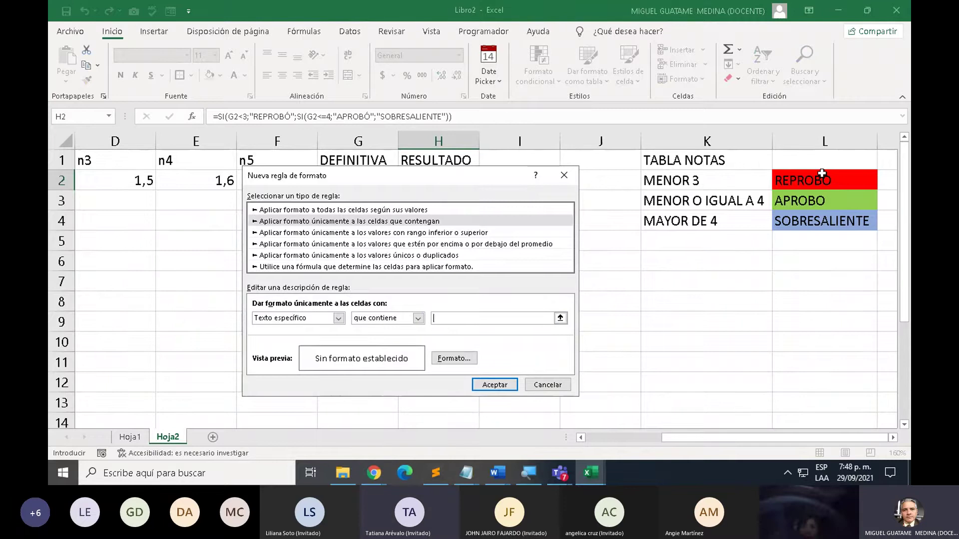
type("REPROBÓ")
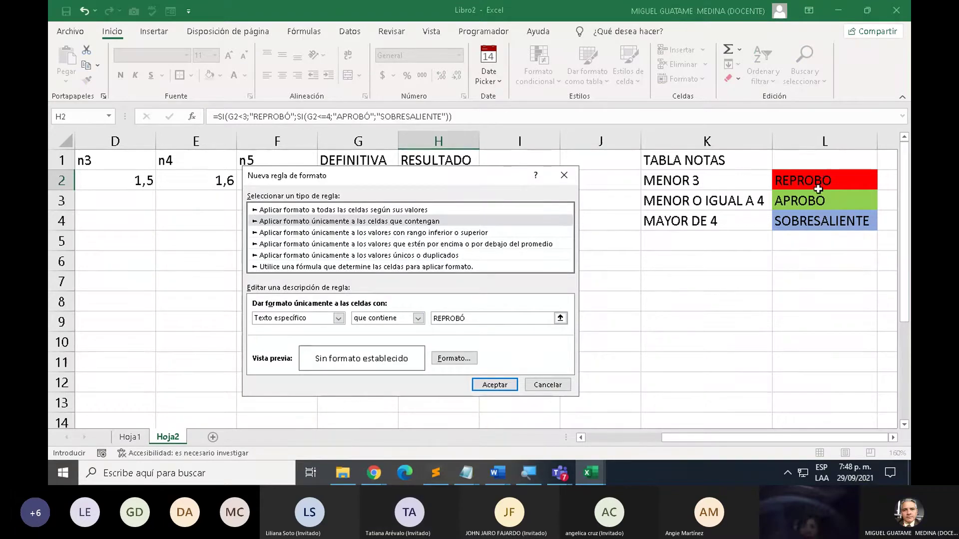
Give the REPROBÓ rule a red fill and add it to the rules list
left_click(455, 358)
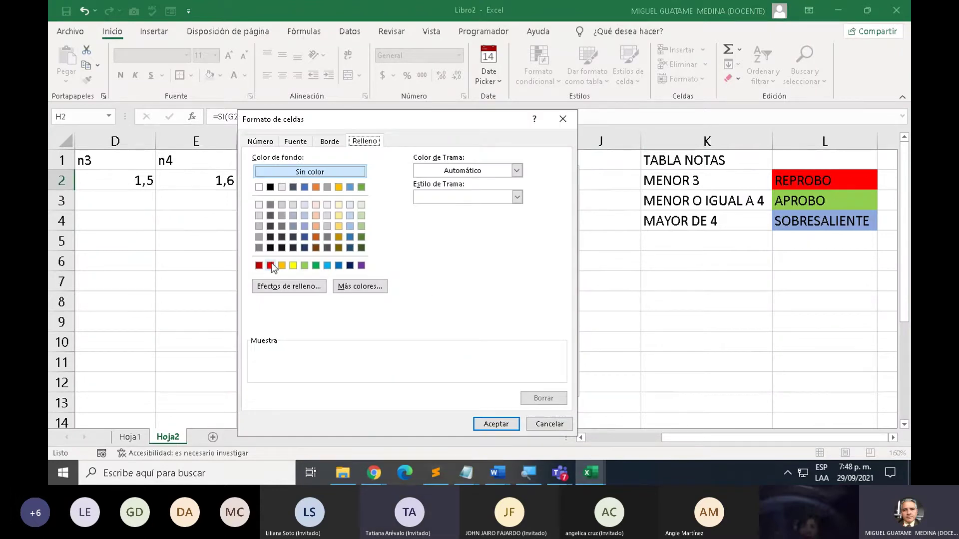
left_click(270, 265)
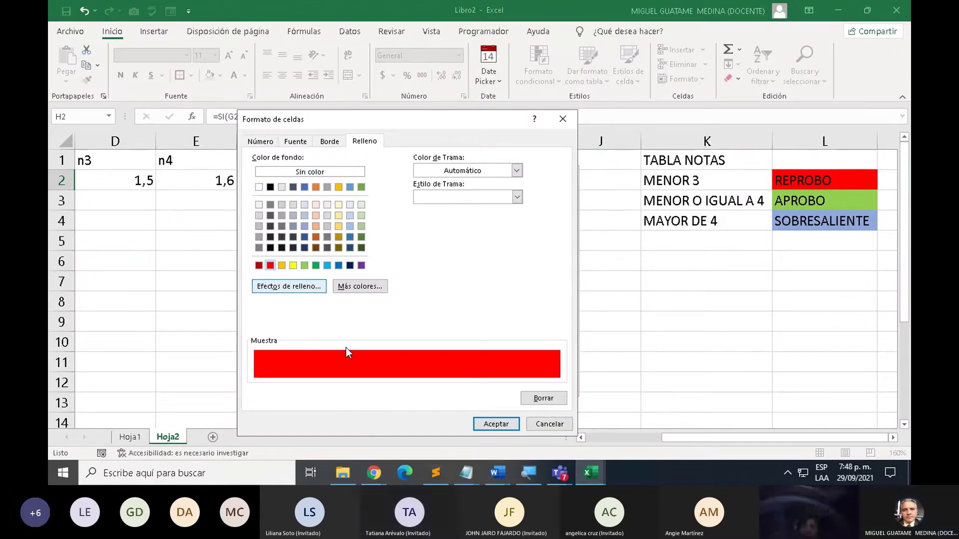
left_click(505, 425)
left_click(492, 385)
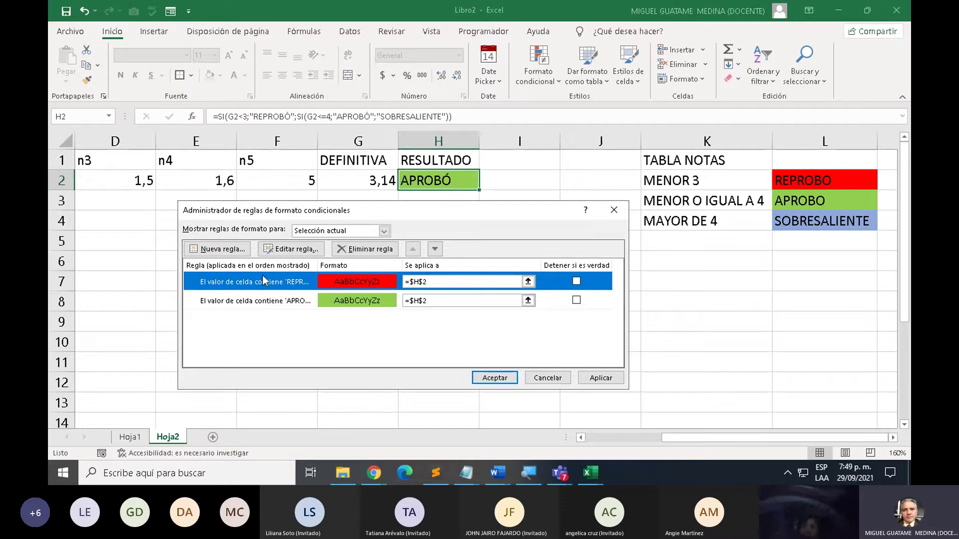
Start a new rule formatting cells whose specific text contains SOBRESALIENTE
left_click(219, 249)
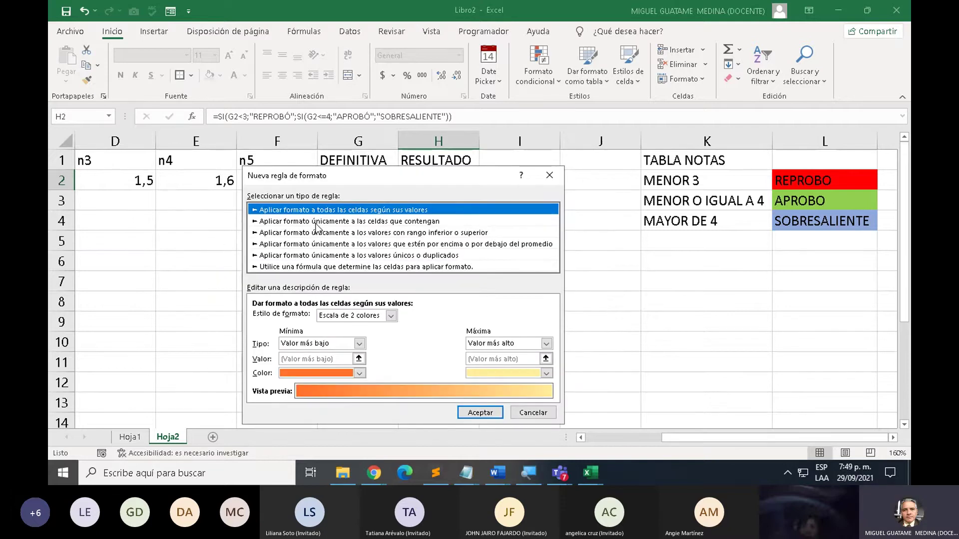
left_click(312, 223)
left_click(339, 318)
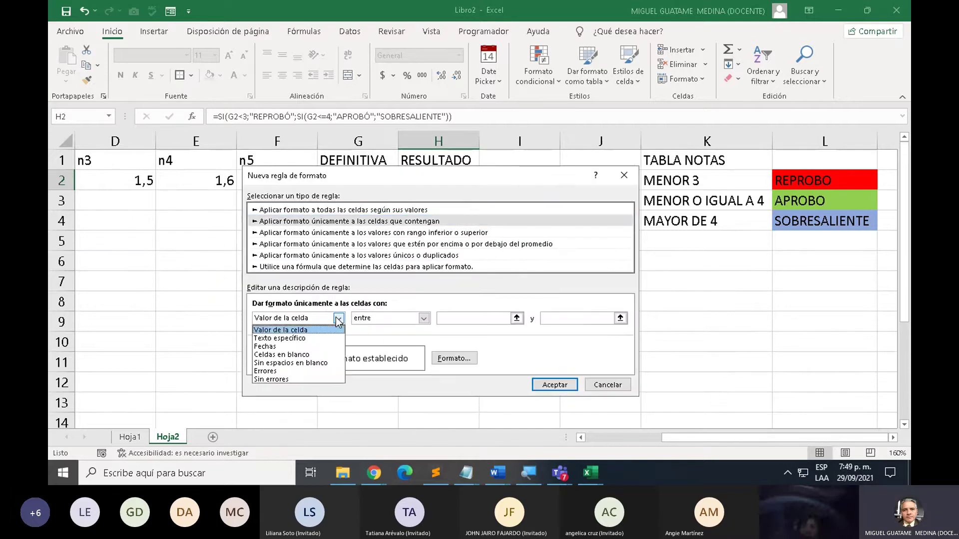
left_click(322, 338)
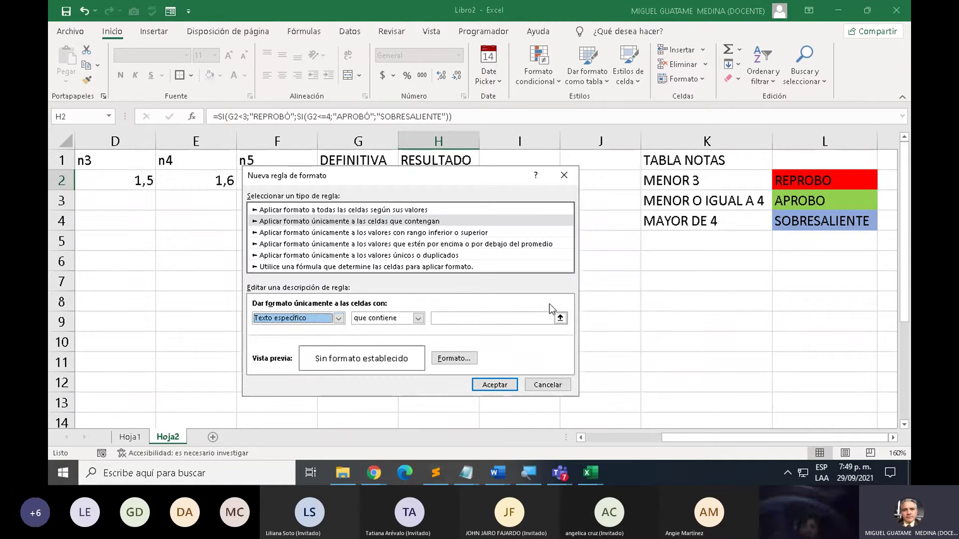
left_click(523, 317)
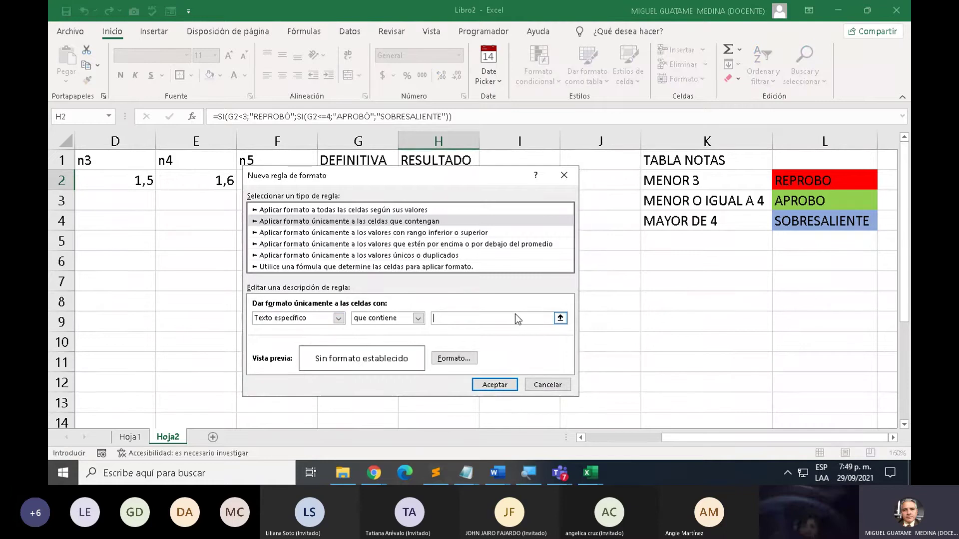
type("SOBRESALIENTE")
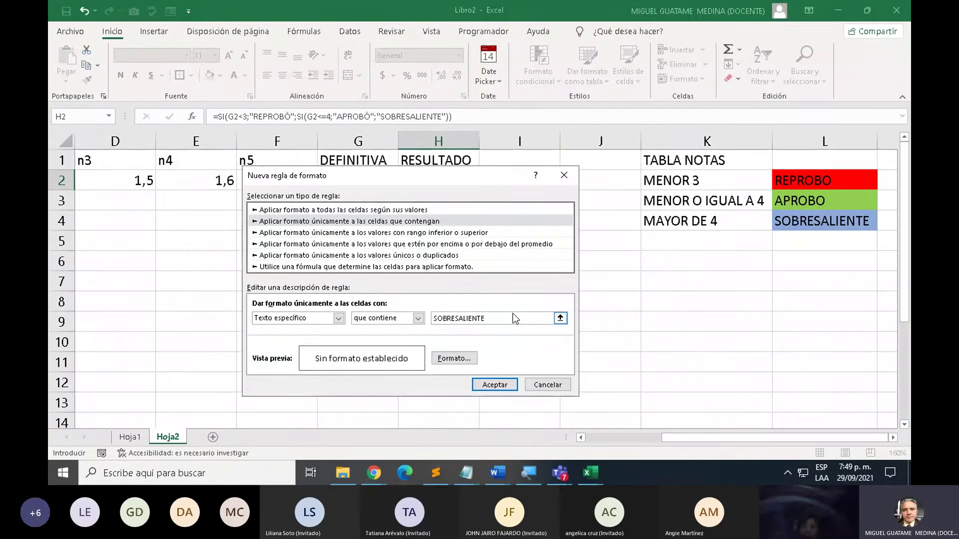
Give the SOBRESALIENTE rule a blue fill, then apply all three rules
left_click(468, 359)
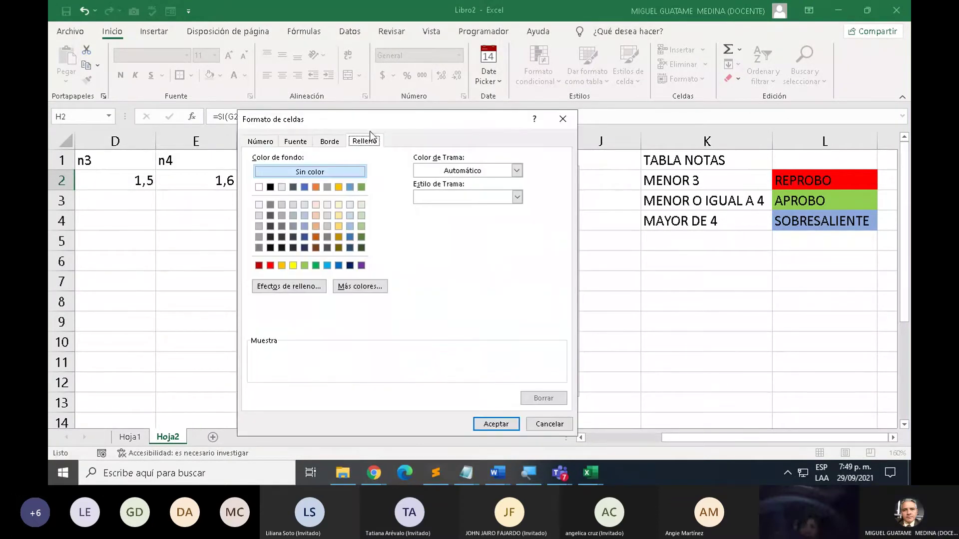
left_click(339, 265)
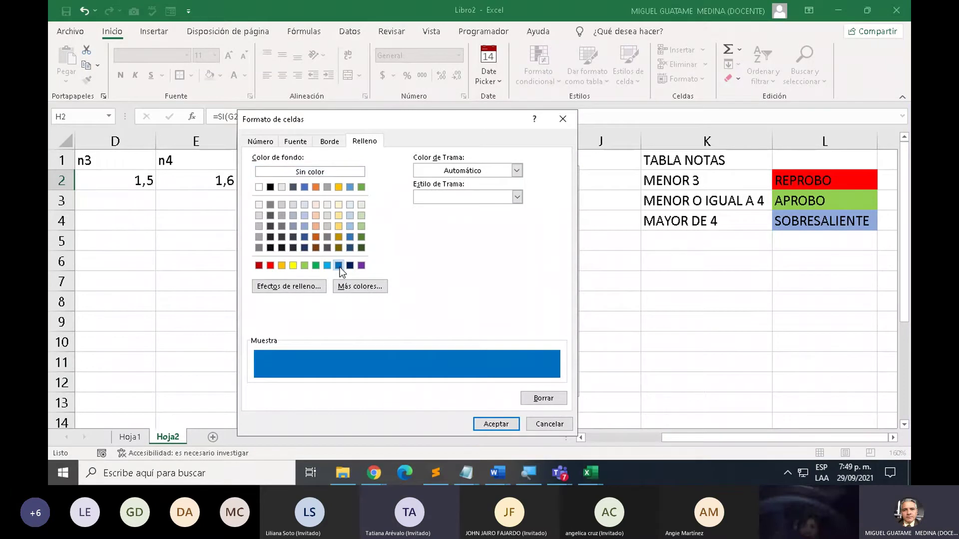
left_click(507, 424)
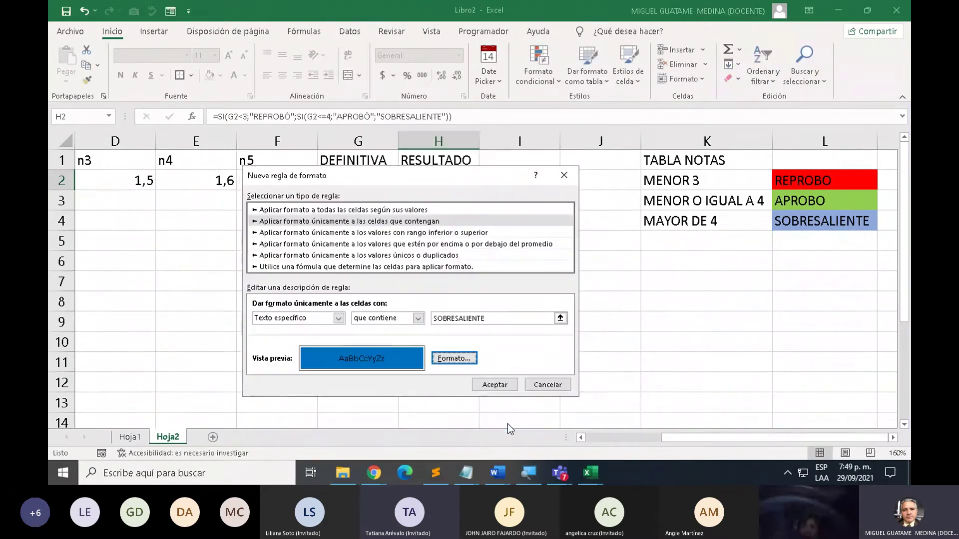
left_click(494, 386)
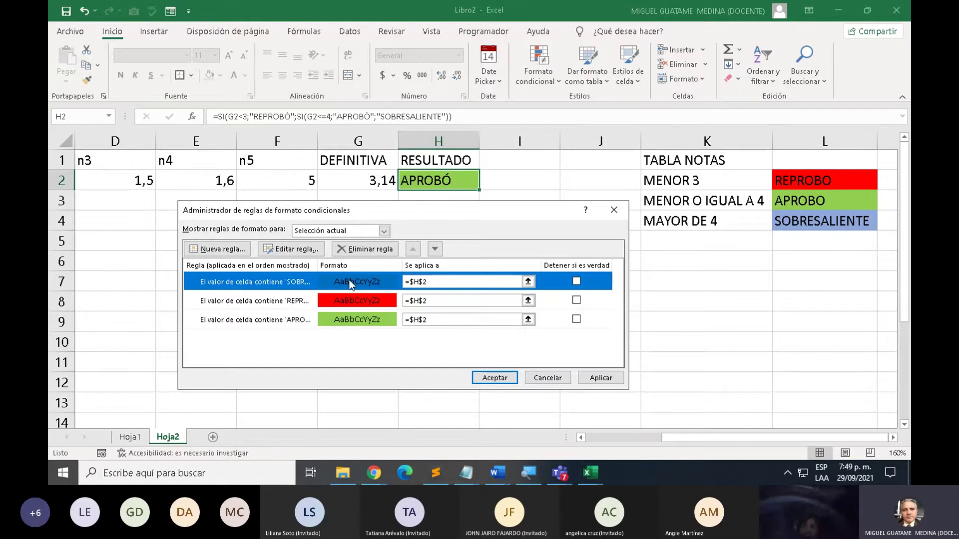
left_click(504, 378)
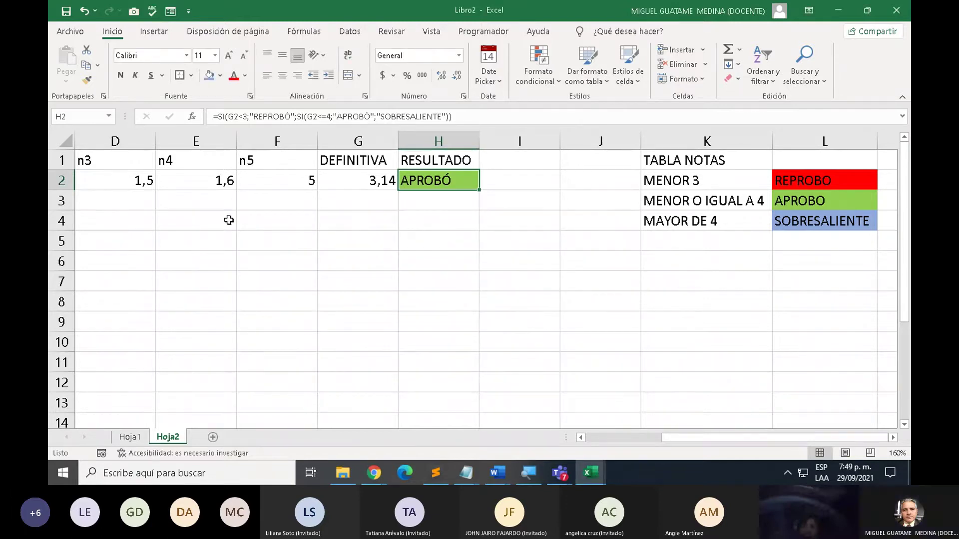
Enter grades 4 for n3 in D2 and 4,5 for n4 in E2
left_click(203, 217)
key("Left")
key("Up")
key("Up")
key("Up")
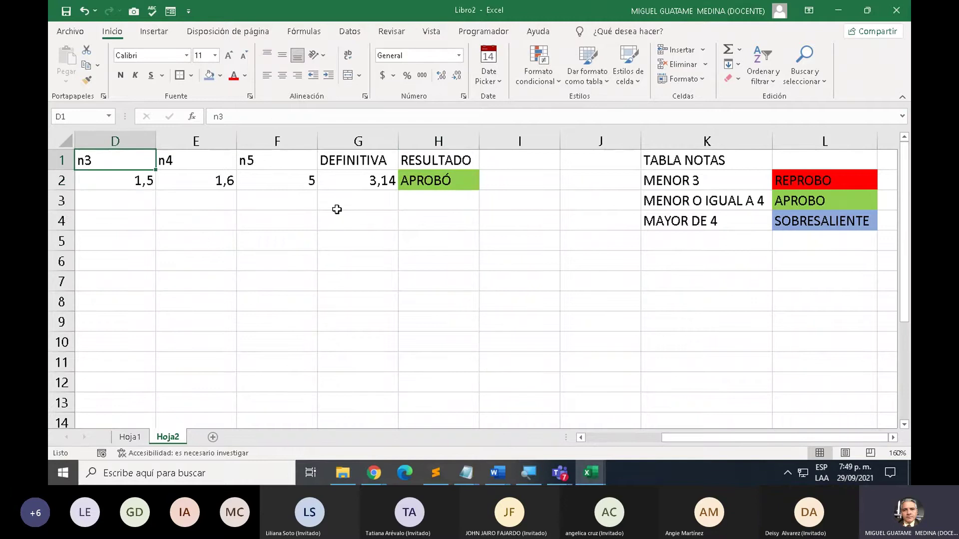
key("Down")
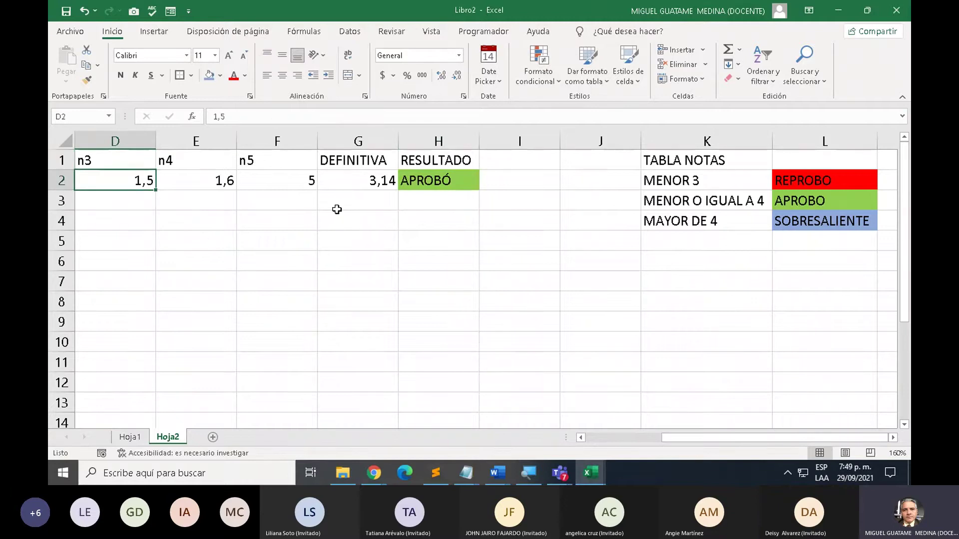
type("4")
key("Return")
key("Up")
key("Right")
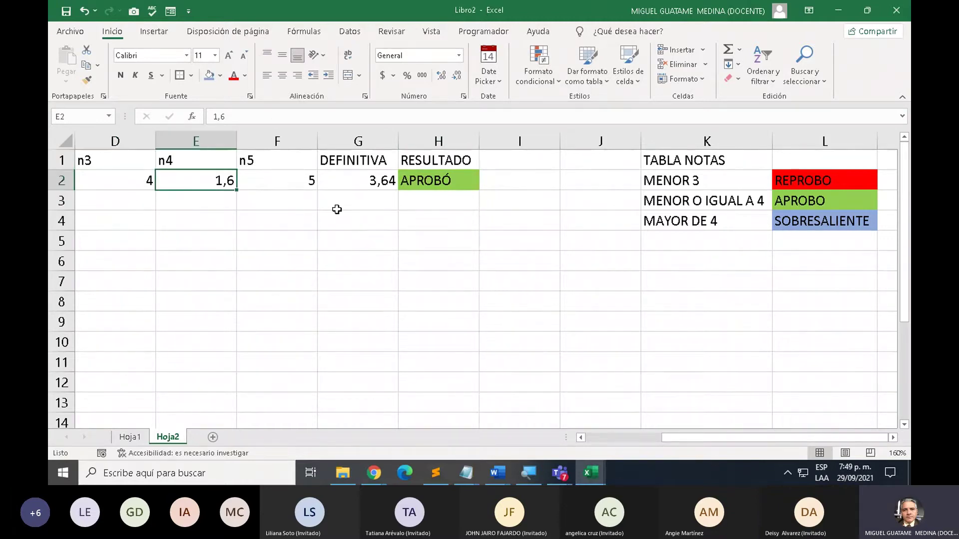
type("4,5")
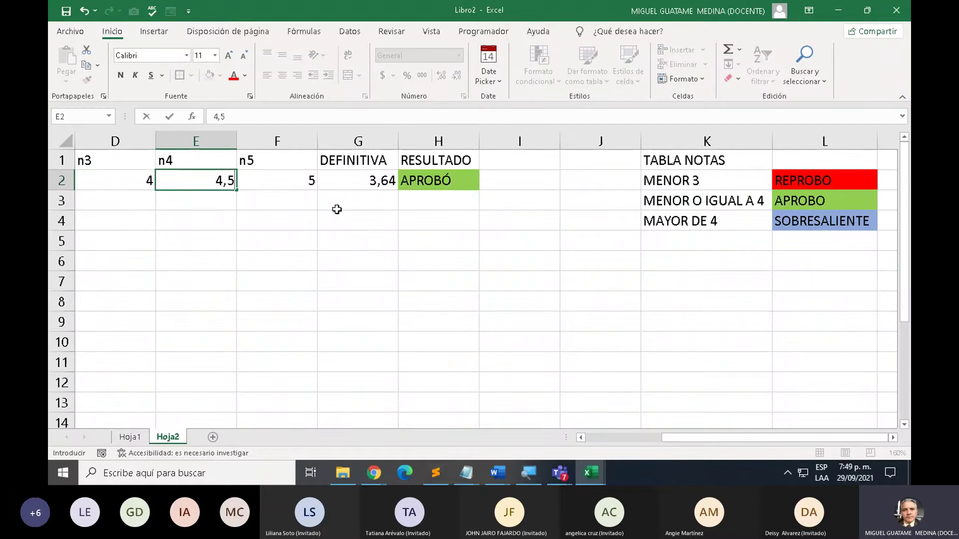
key("Return")
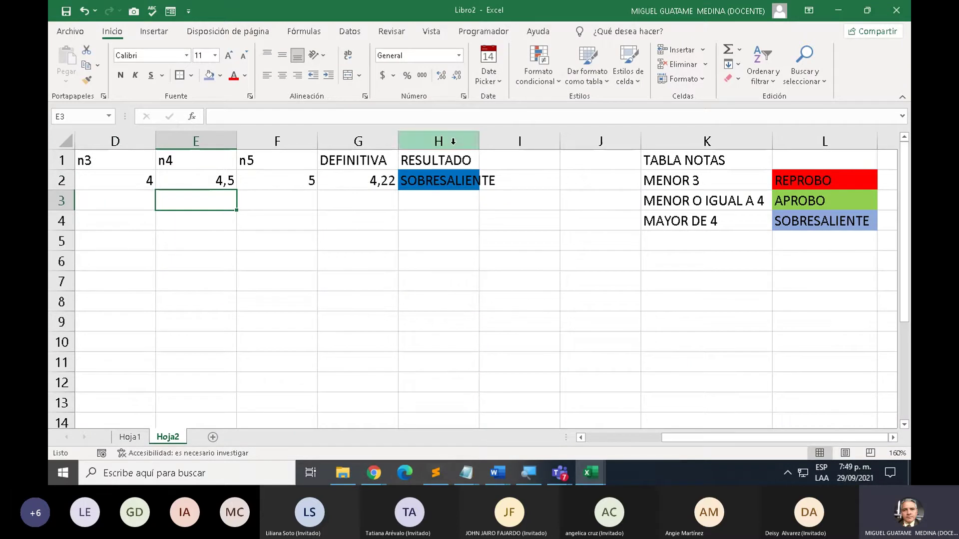
Autofit column H to show SOBRESALIENTE, then enter 0,5 as the n5 grade in F2
double_click(479, 143)
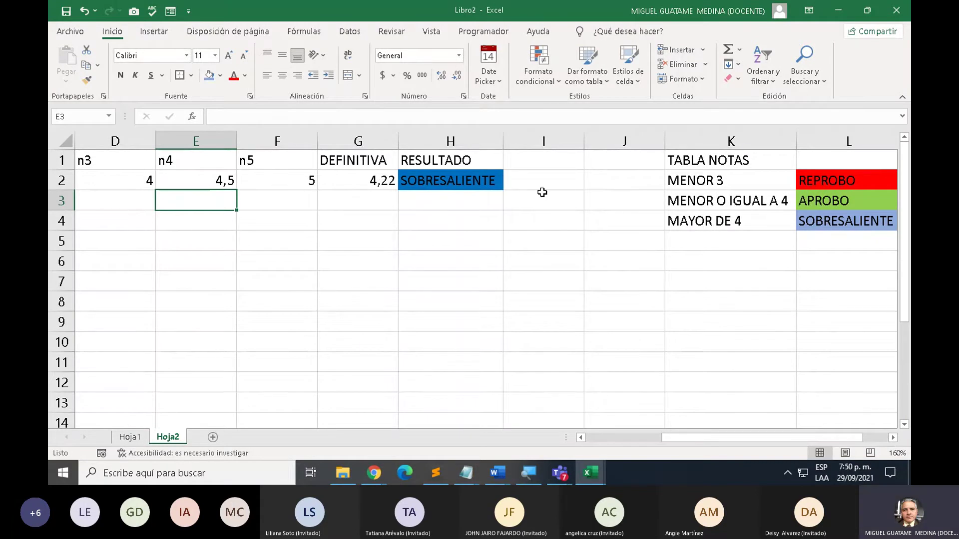
left_click(303, 181)
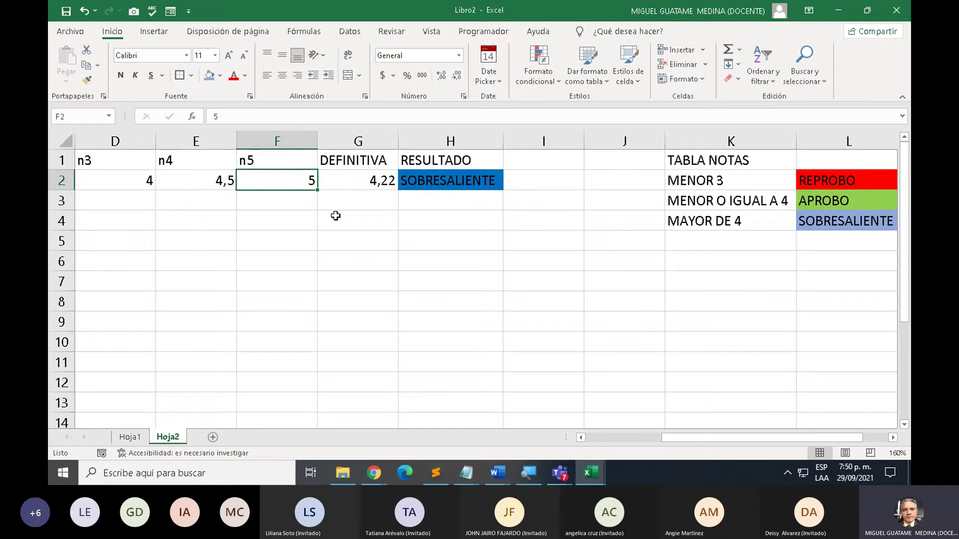
type("0,5")
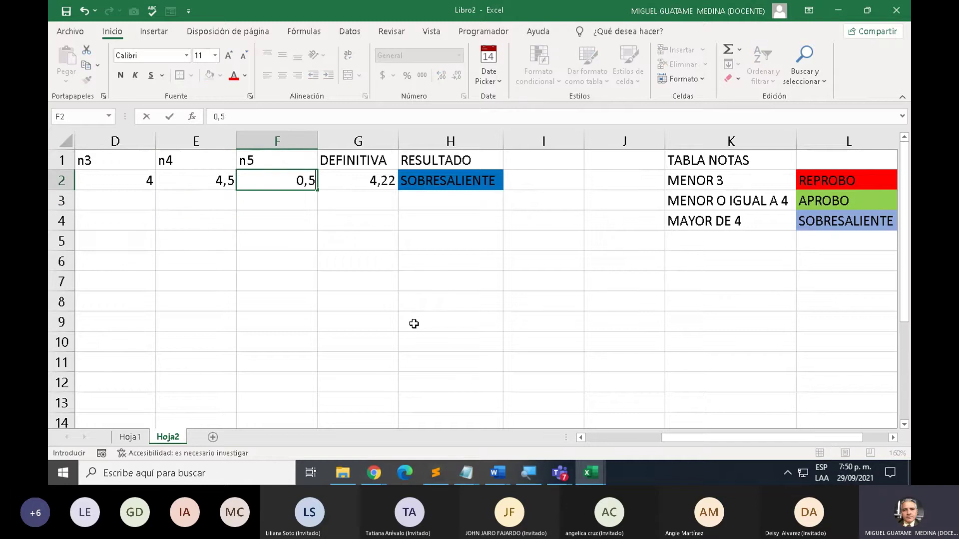
key("Return")
key("Up")
key("Right")
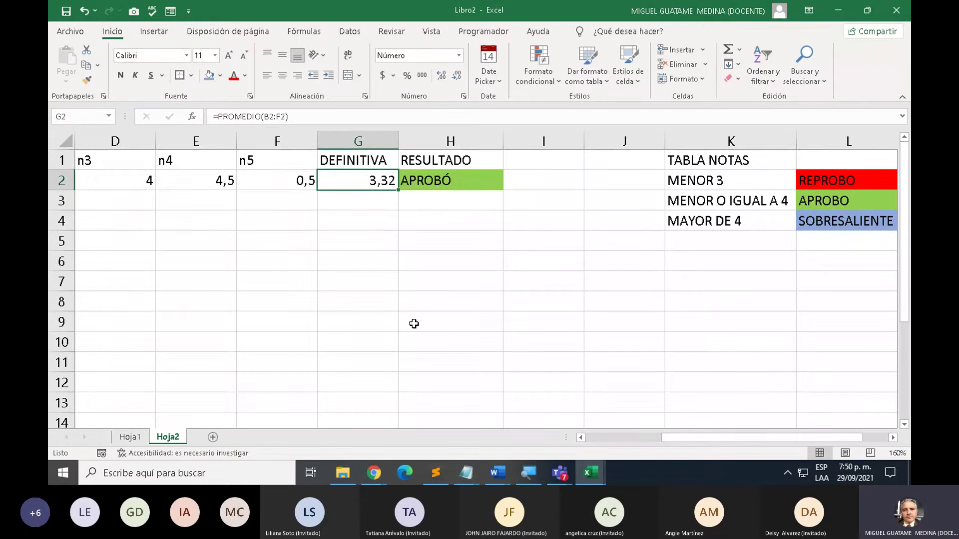
Change the n4 grade in E2 to 4, then to 2,8, and check the red REPROBÓ in H2
key("Left")
key("Left")
type("4")
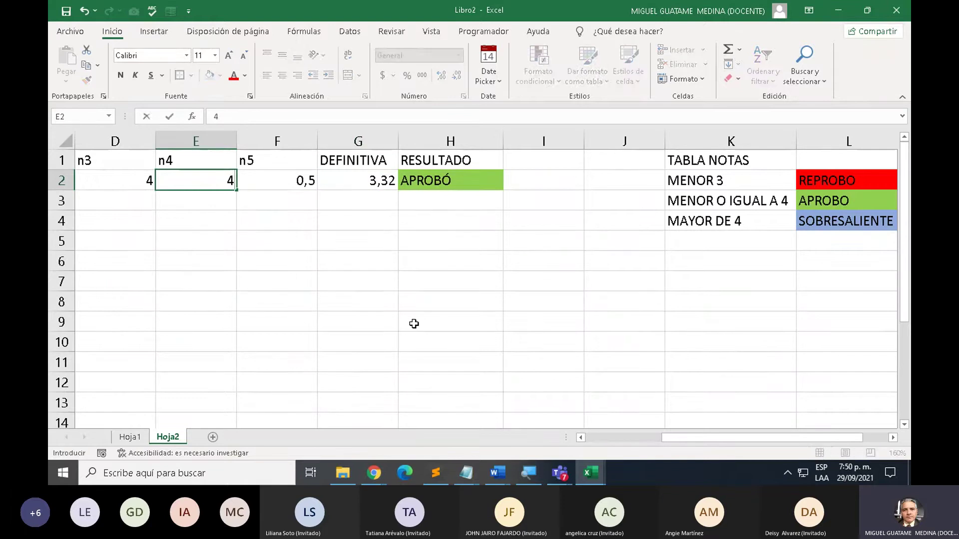
key("Return")
key("Up")
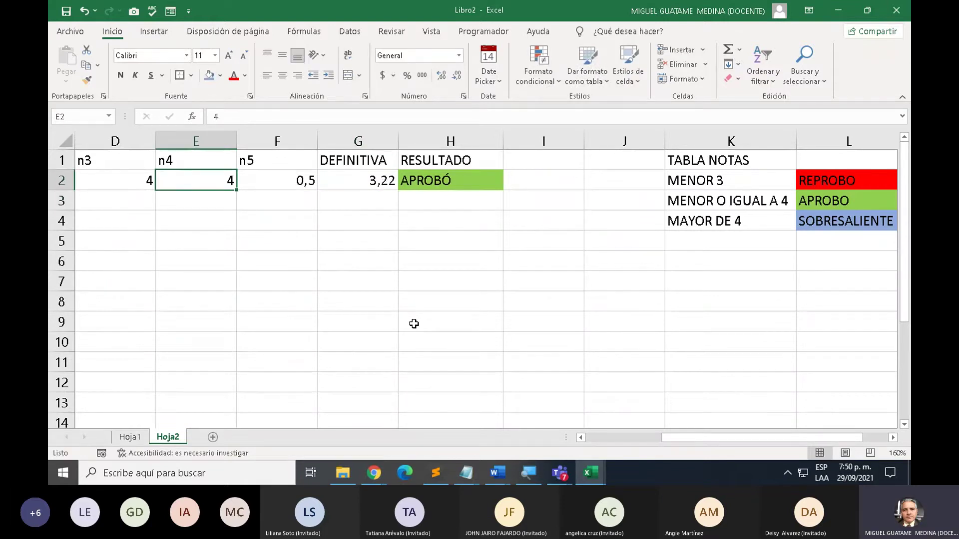
type("2,8")
key("Return")
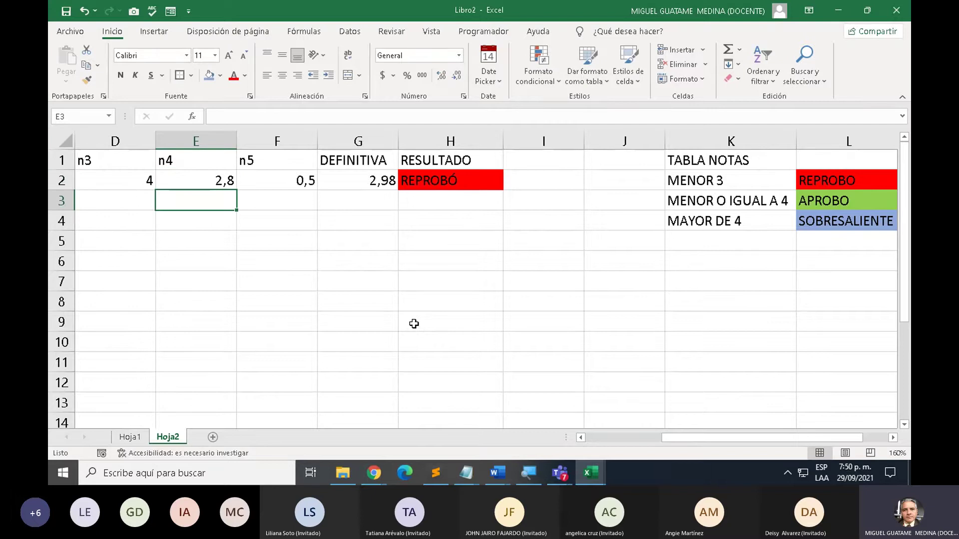
key("Right")
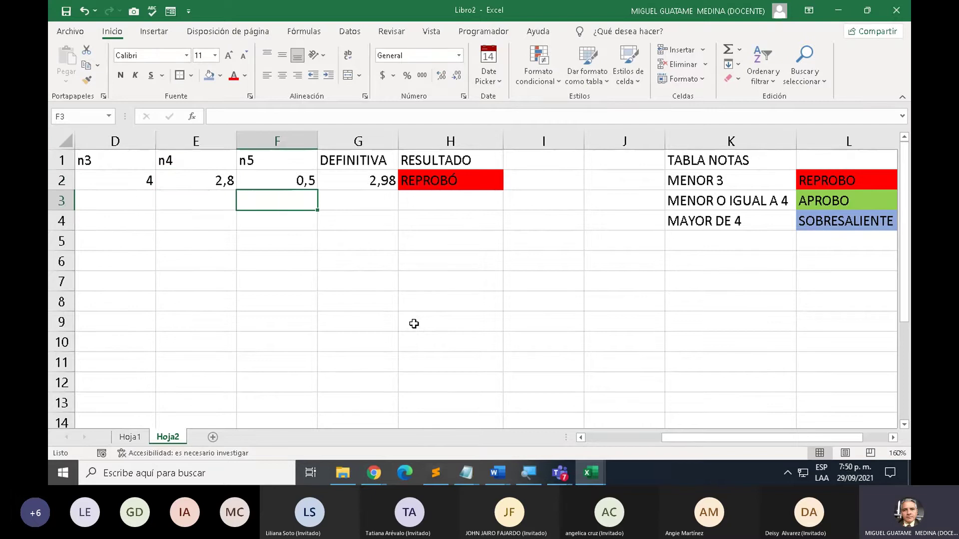
key("Up")
key("Right")
key("Right")
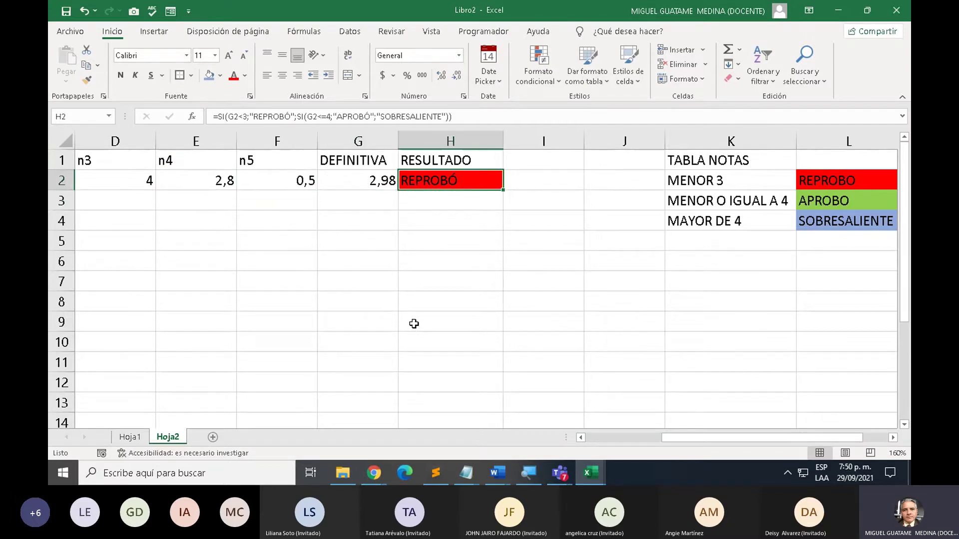
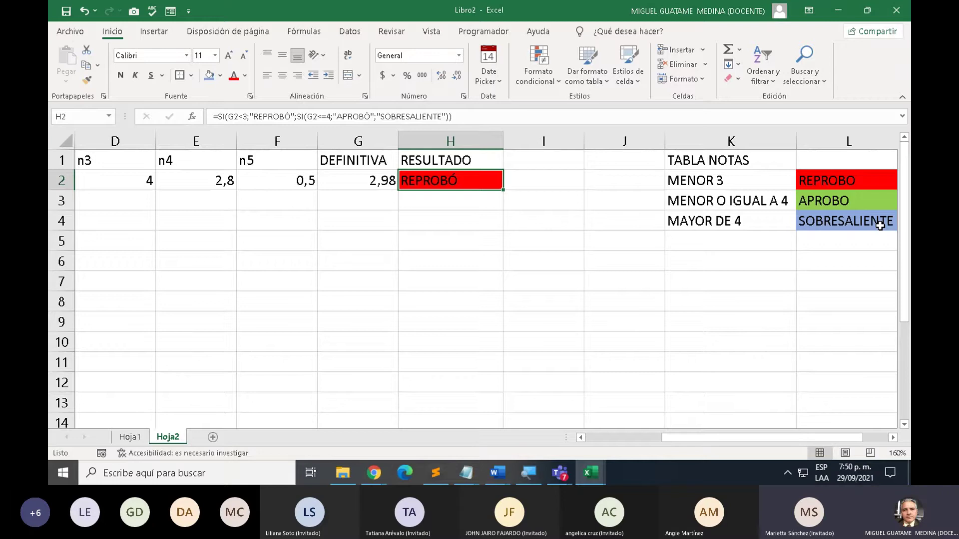
Enter the second student's full name in cell A3
key("Down")
key("Down")
key("Left")
key("Home")
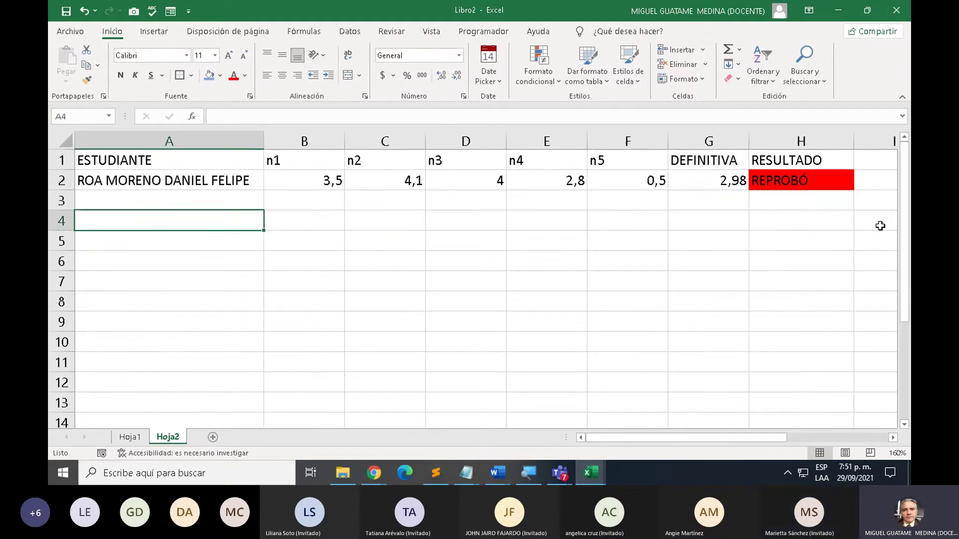
key("Up")
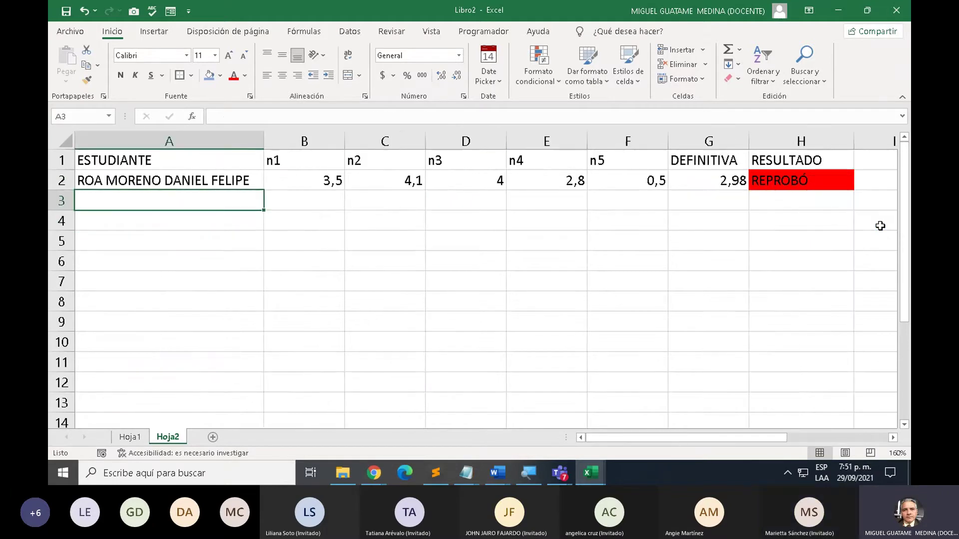
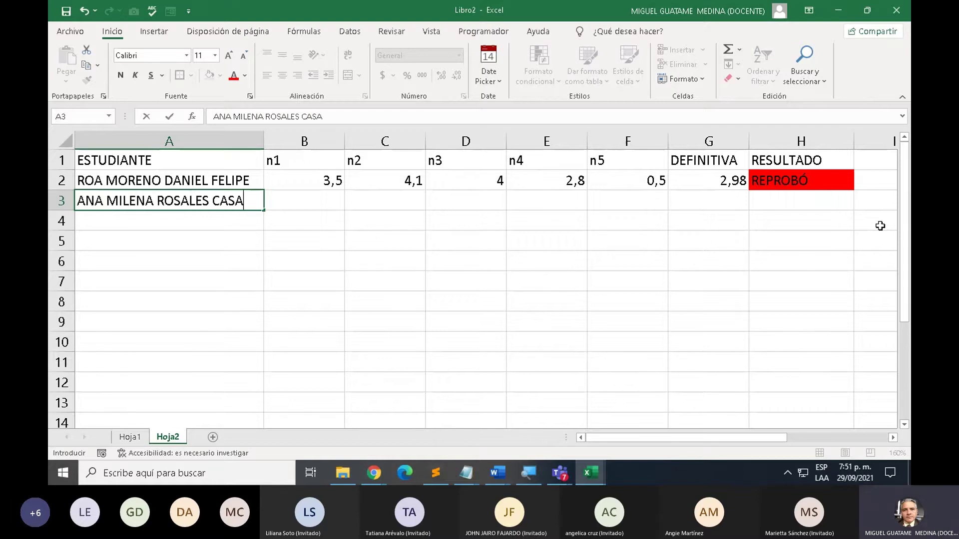
key("Tab")
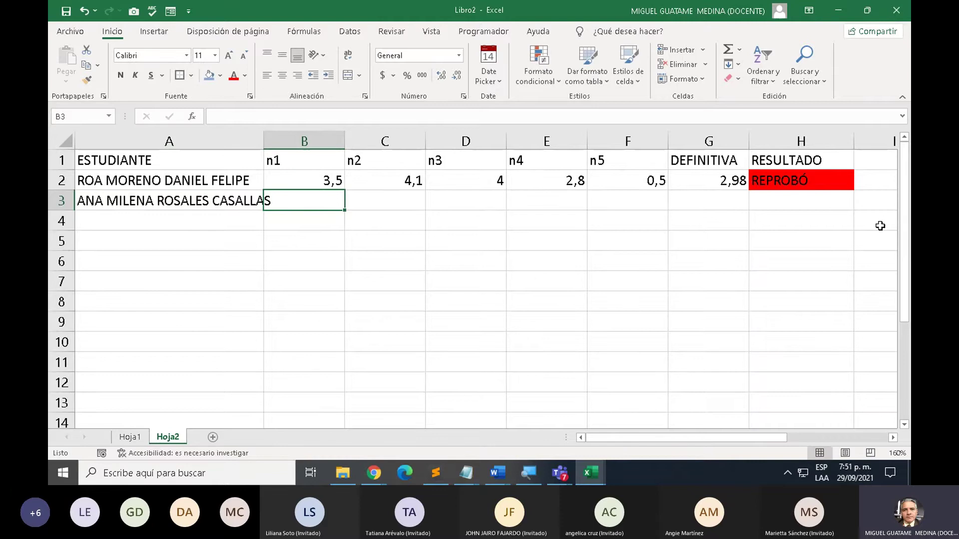
Enter the grades 2,8, 3,5, 3, 4,1 and 3,9 across B3:F3
type("2,8")
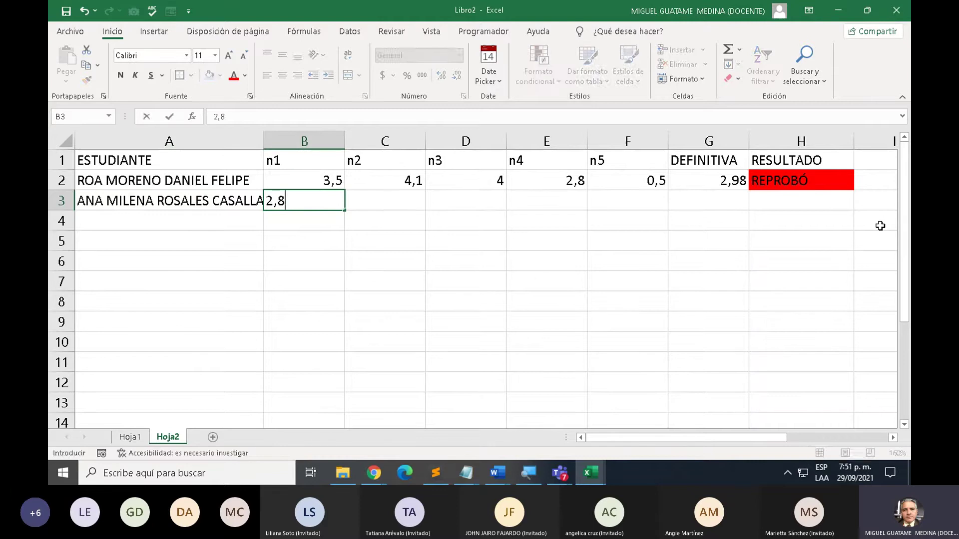
key("Tab")
type("3,5")
key("Tab")
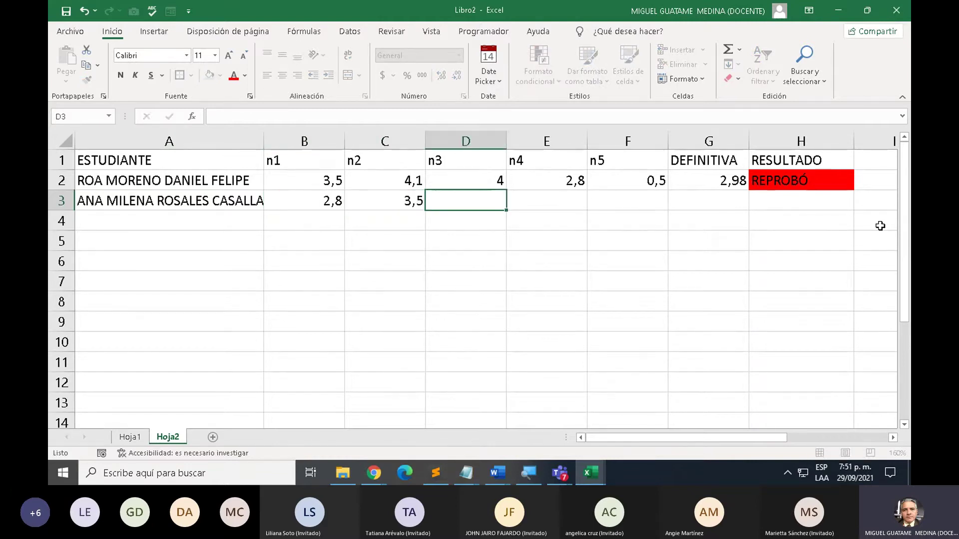
type("3")
key("Tab")
type("4")
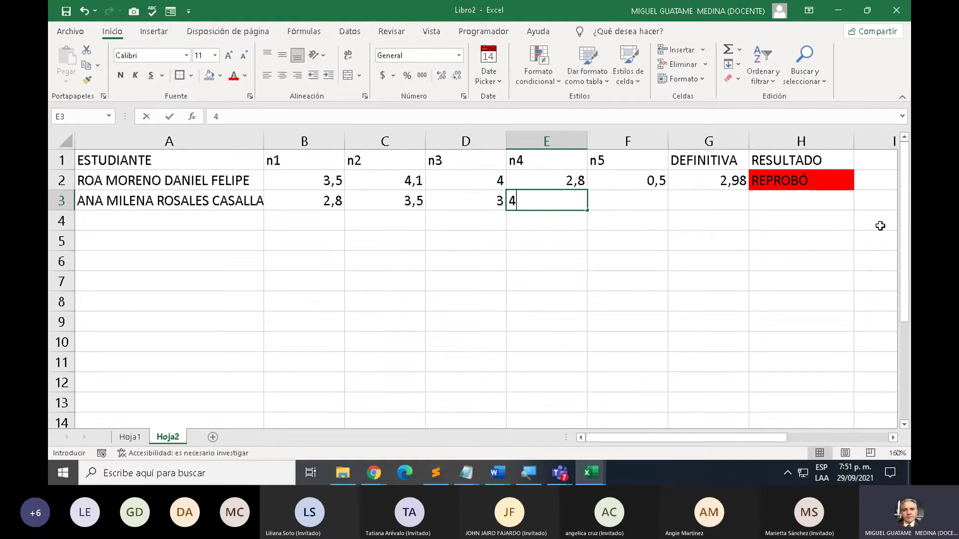
type(",1")
key("Tab")
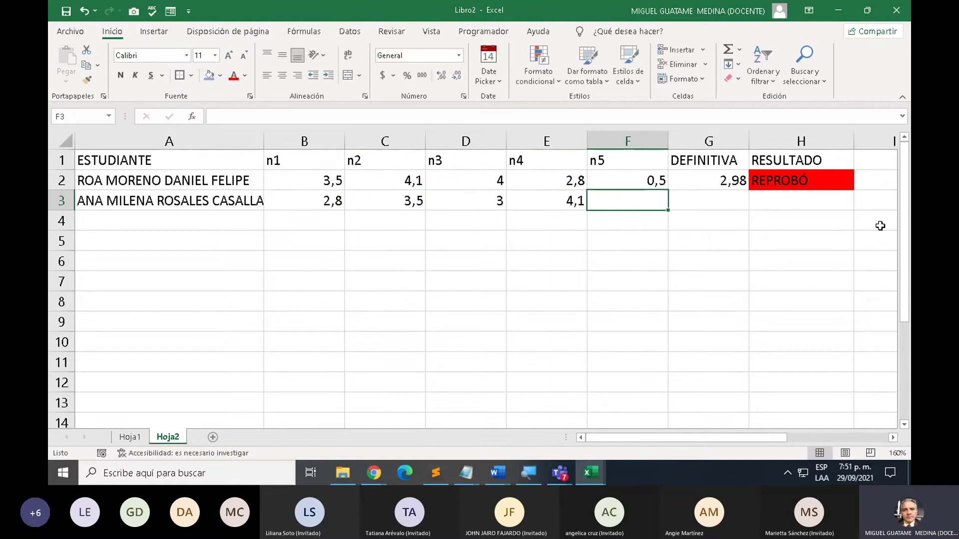
type("3,9")
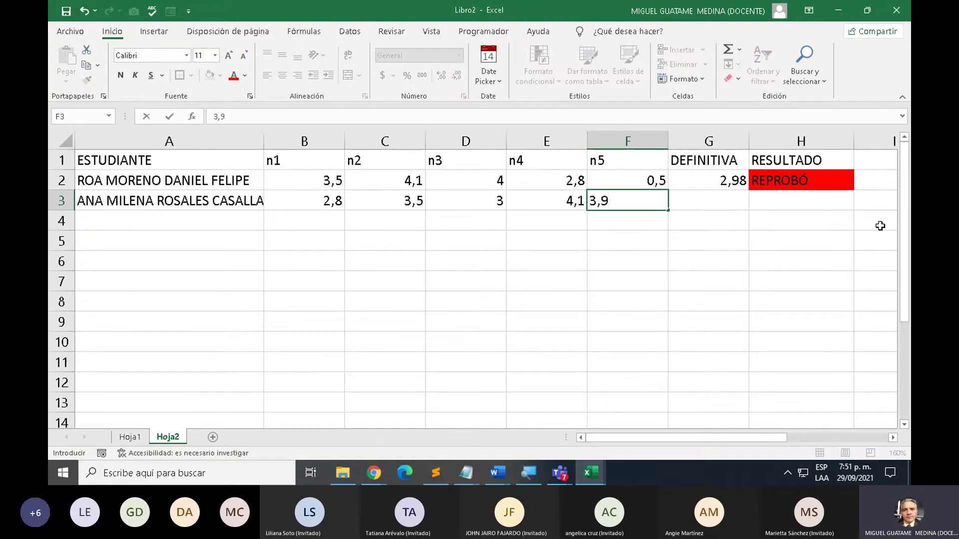
key("Tab")
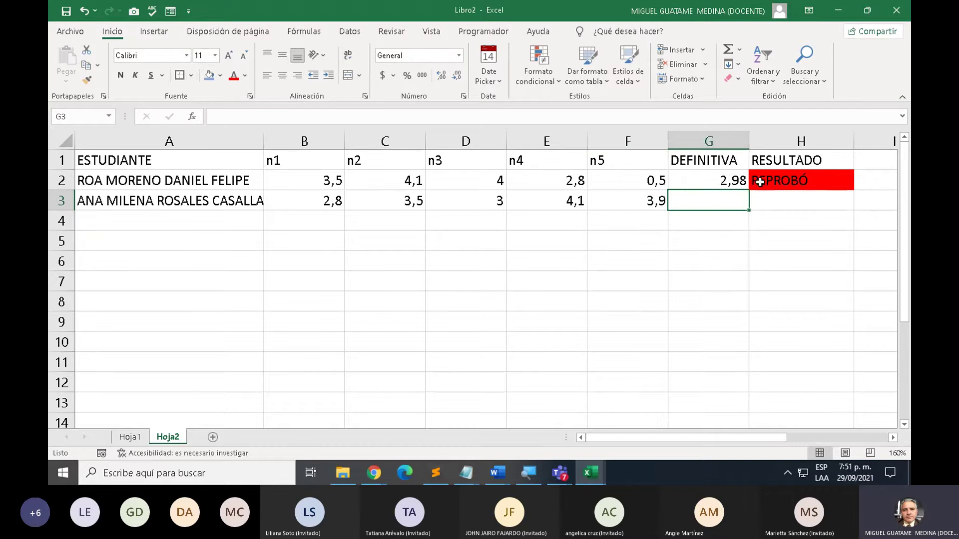
Copy the average formula from G2 and the result formula from H2 down to row 3
left_click(721, 182)
left_click_drag(749, 190, 749, 209)
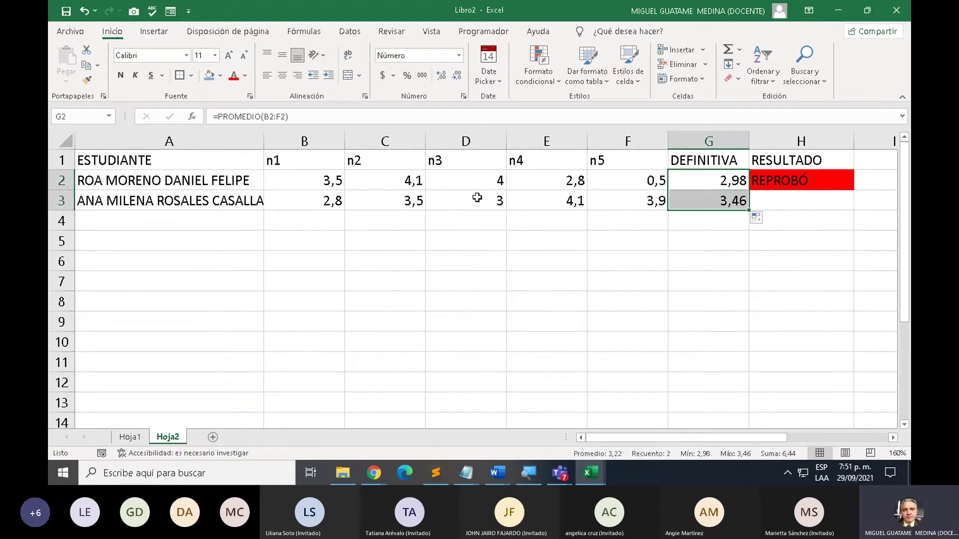
left_click(828, 185)
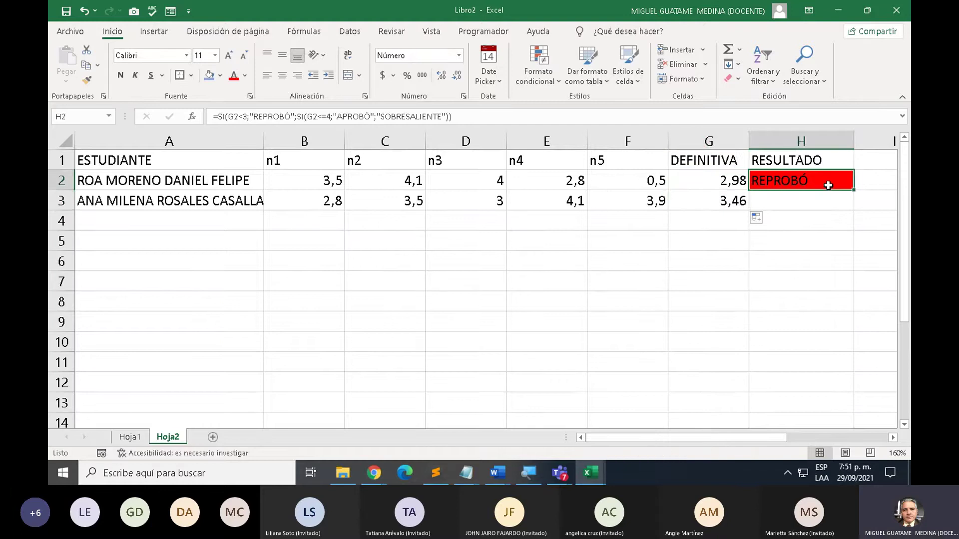
left_click_drag(854, 189, 851, 203)
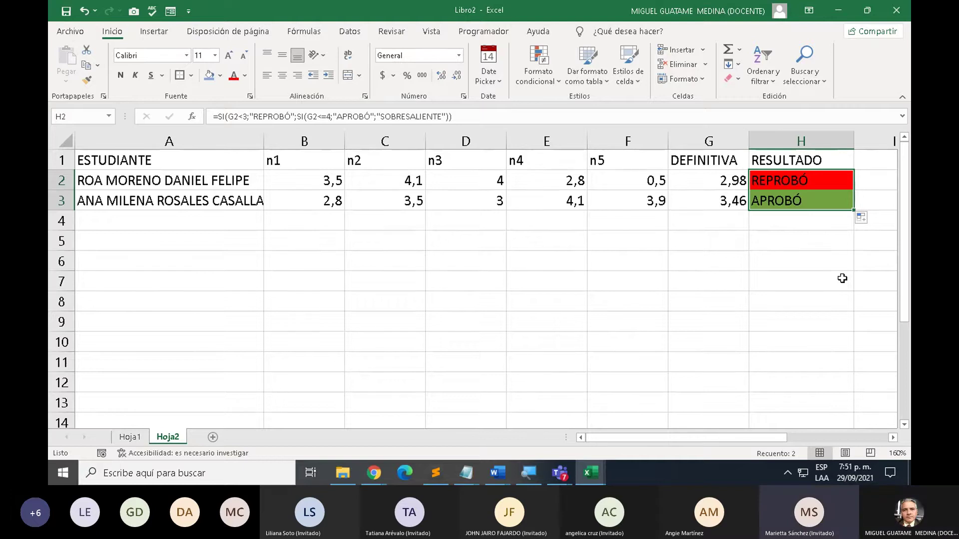
Fill the result formula down H3:H11 and the average formula down G3:G11
left_click(849, 204)
left_click_drag(857, 209, 868, 372)
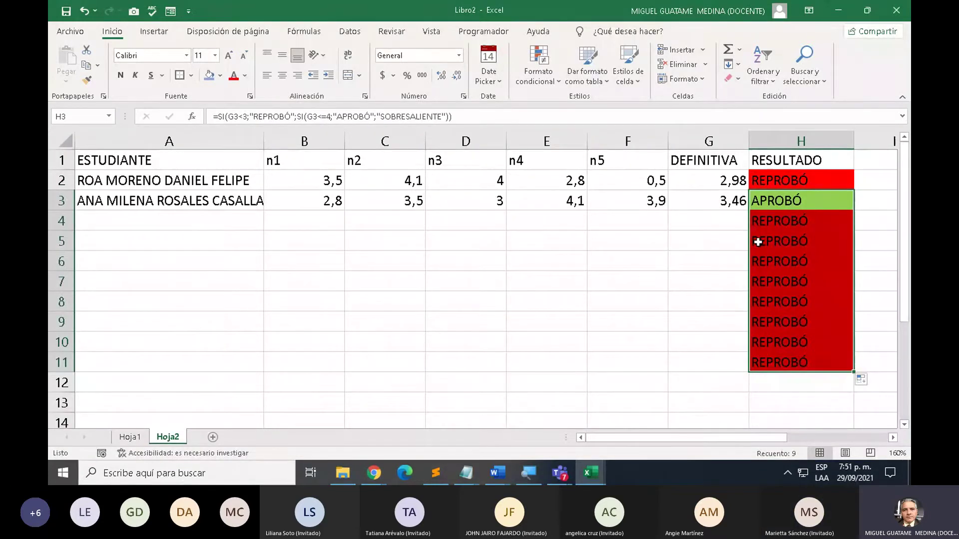
left_click(740, 212)
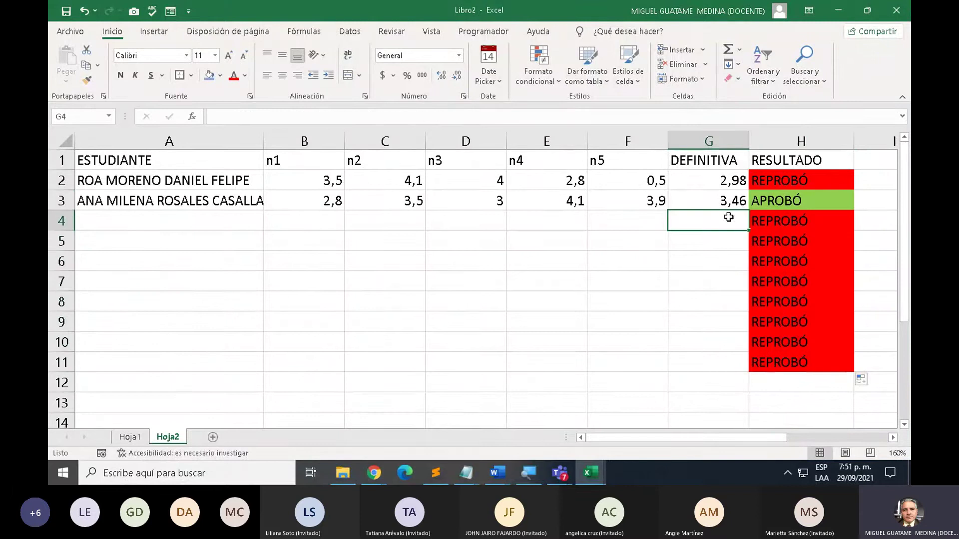
left_click(730, 200)
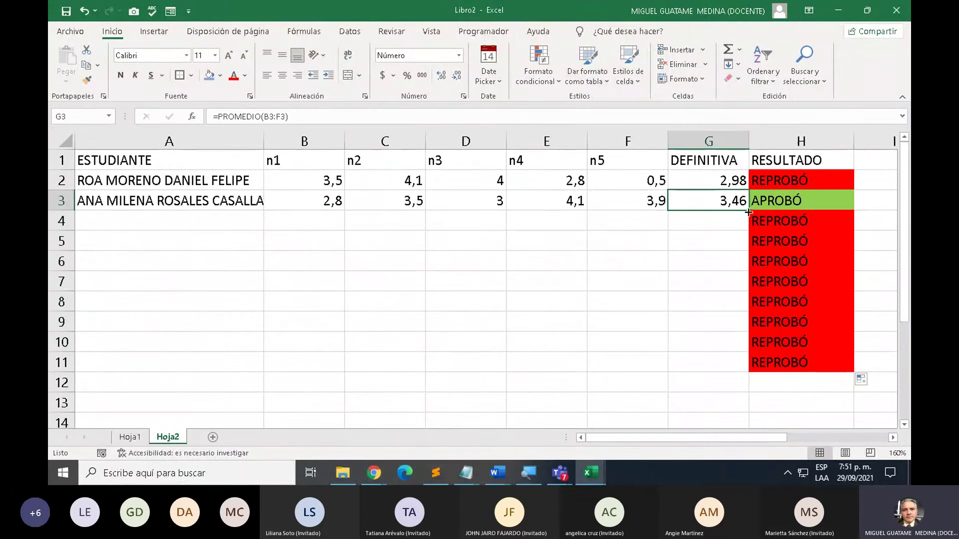
left_click_drag(747, 209, 757, 368)
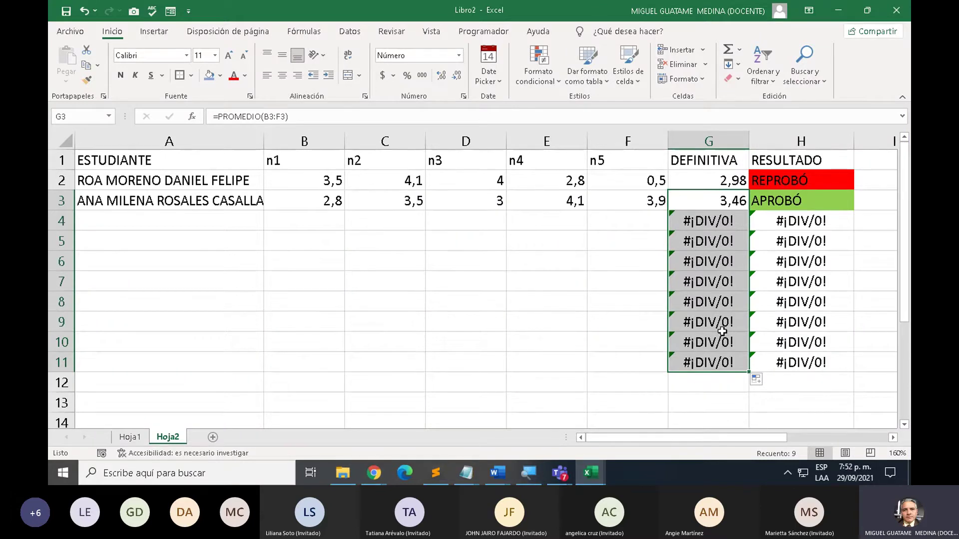
Enter the next three students' full names in A4:A6, retyping the corrected A4 name
left_click(257, 221)
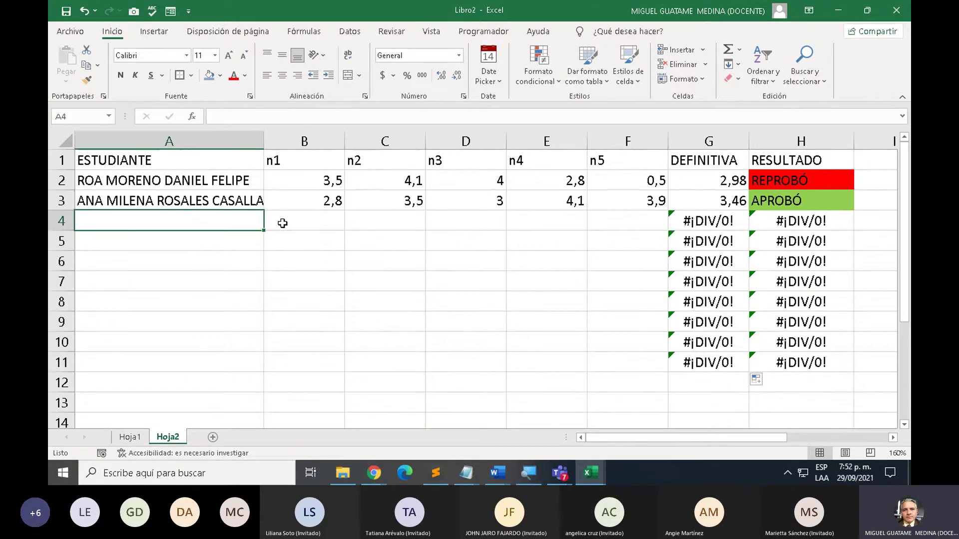
key("BackSpace")
key("BackSpace")
key("BackSpace")
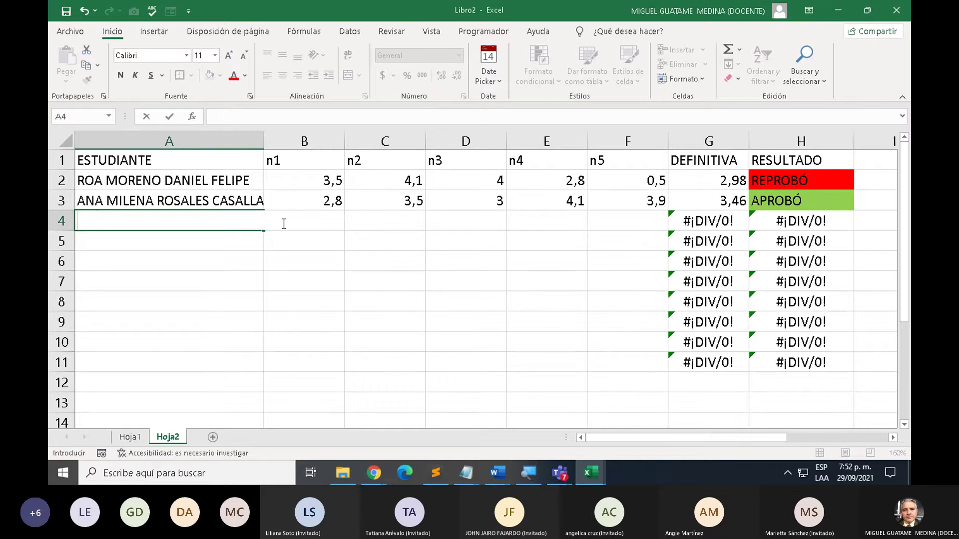
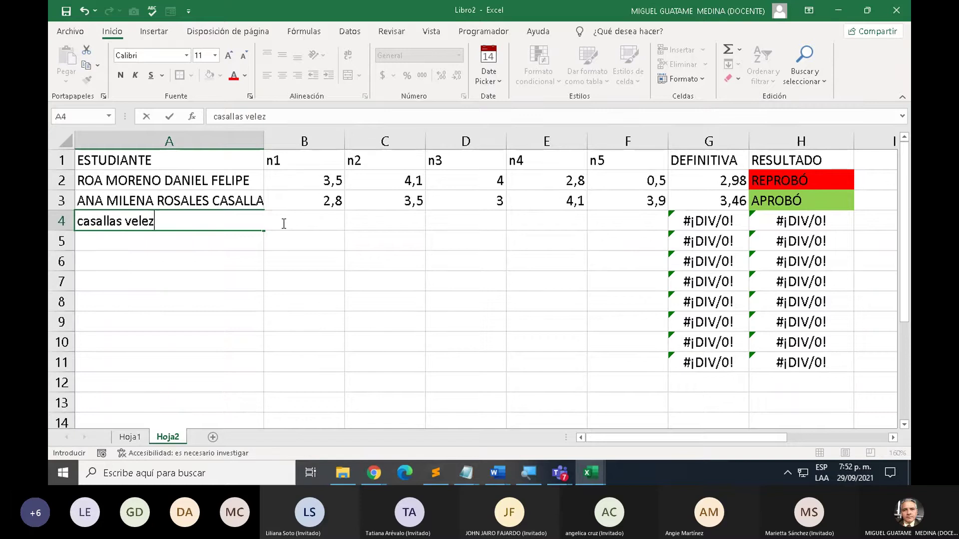
key("ctrl+Return")
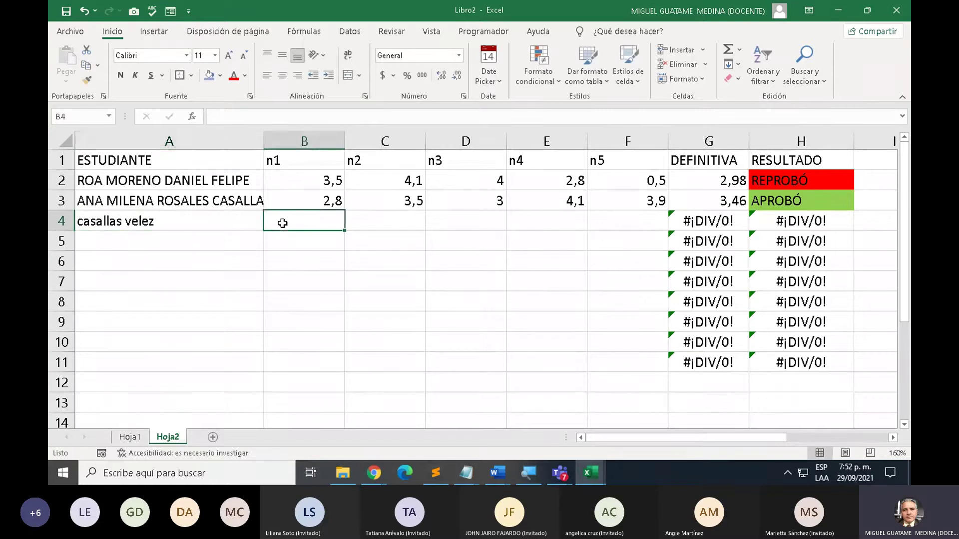
left_click(282, 223)
key("Left")
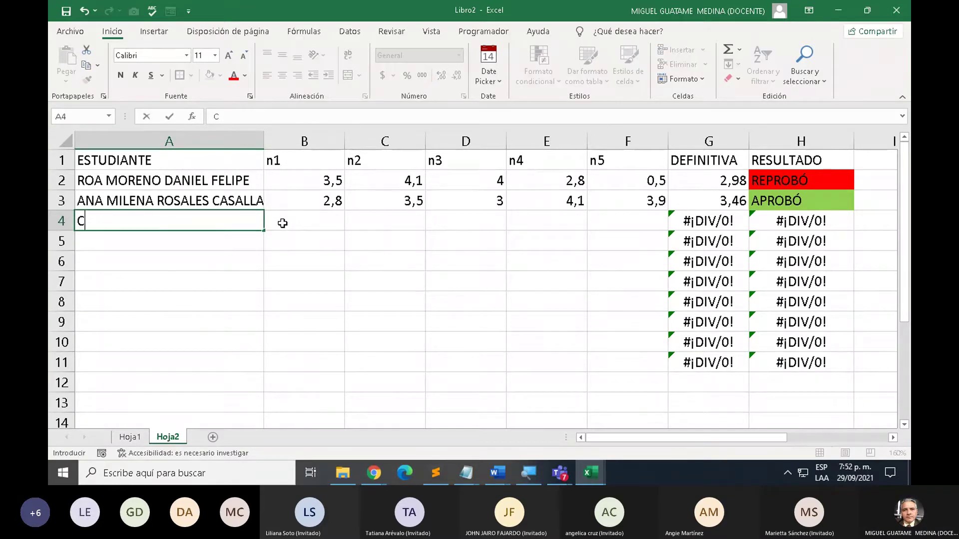
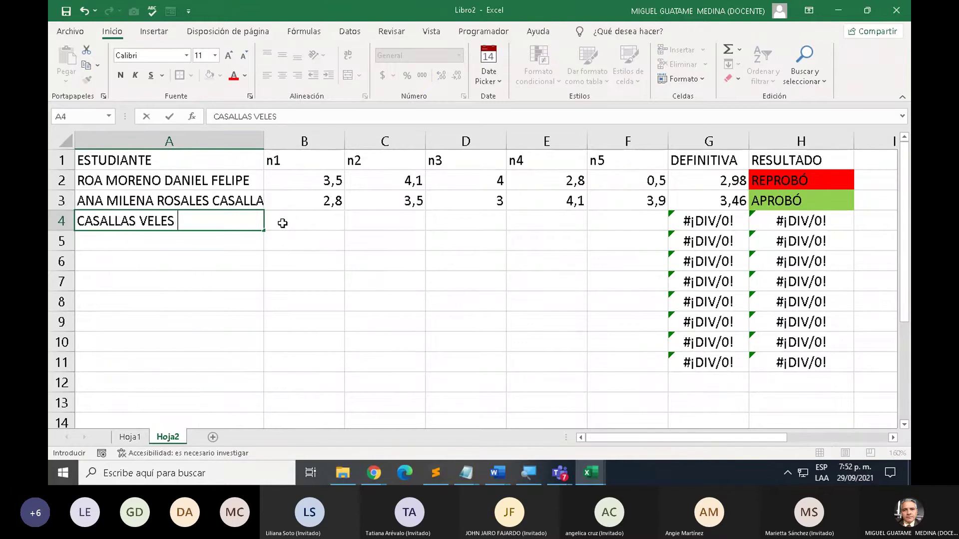
key("Return")
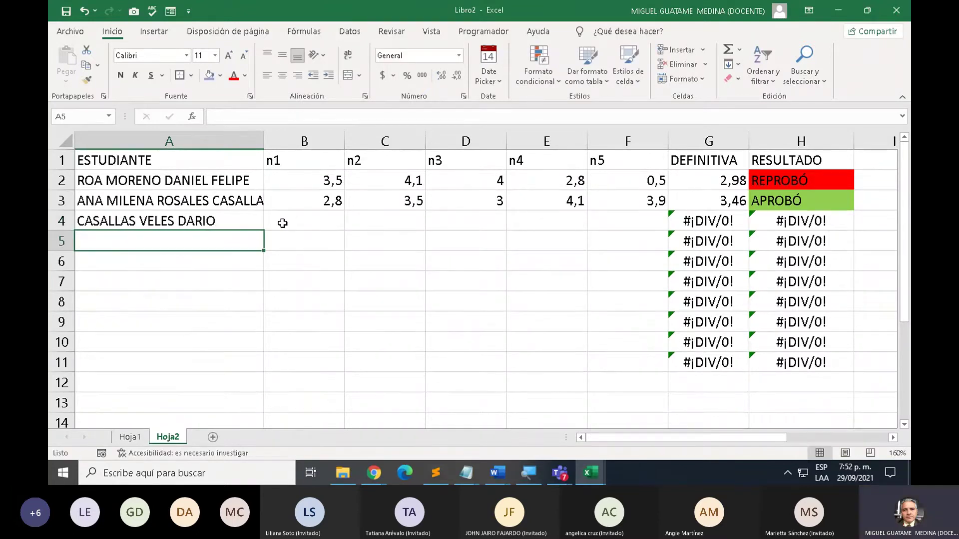
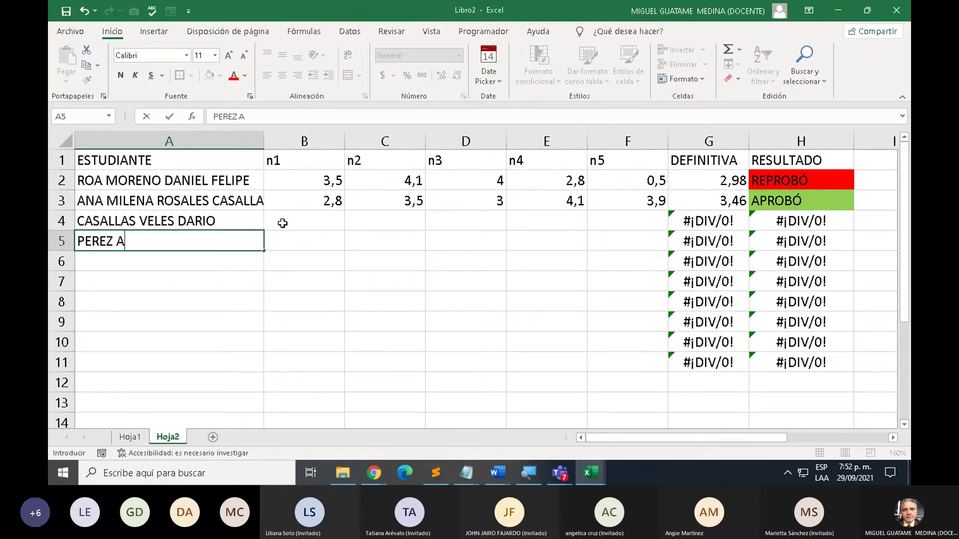
key("Return")
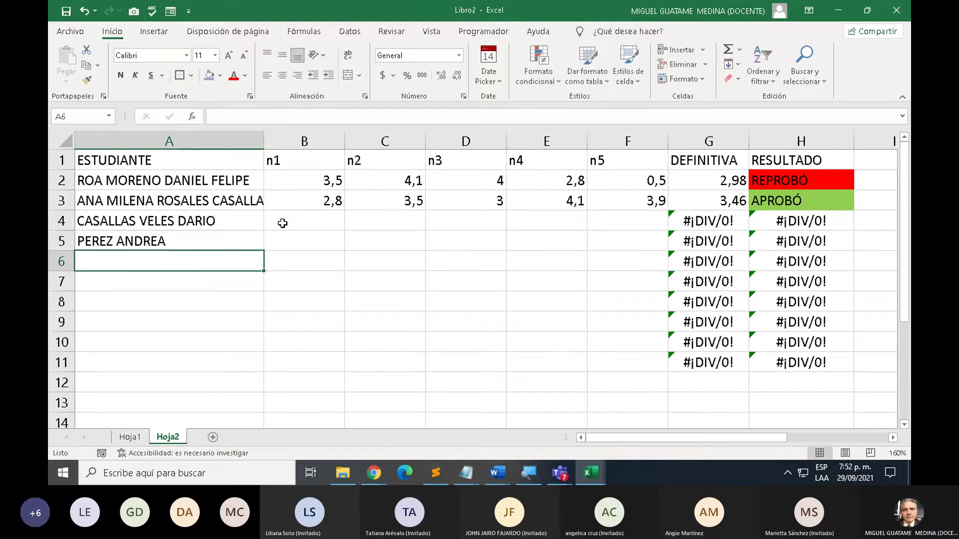
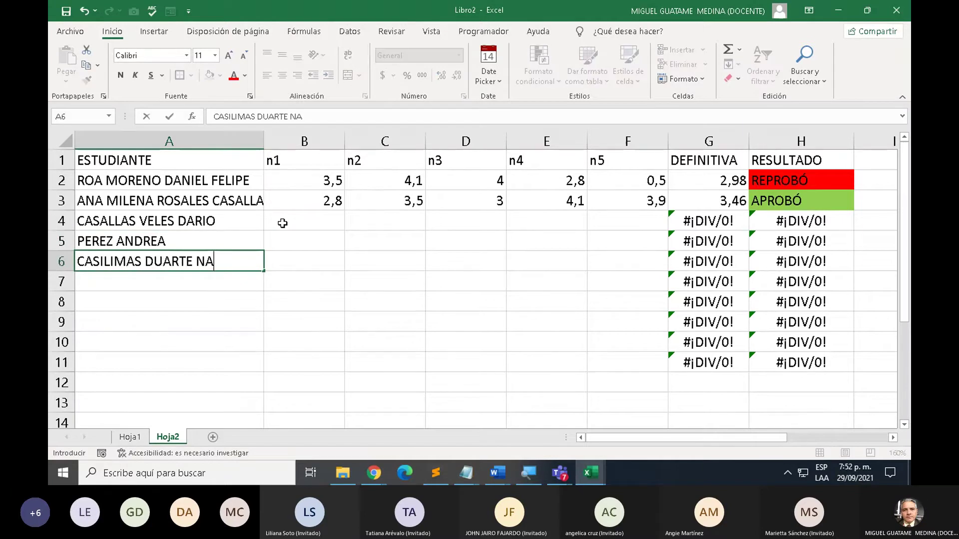
key("Return")
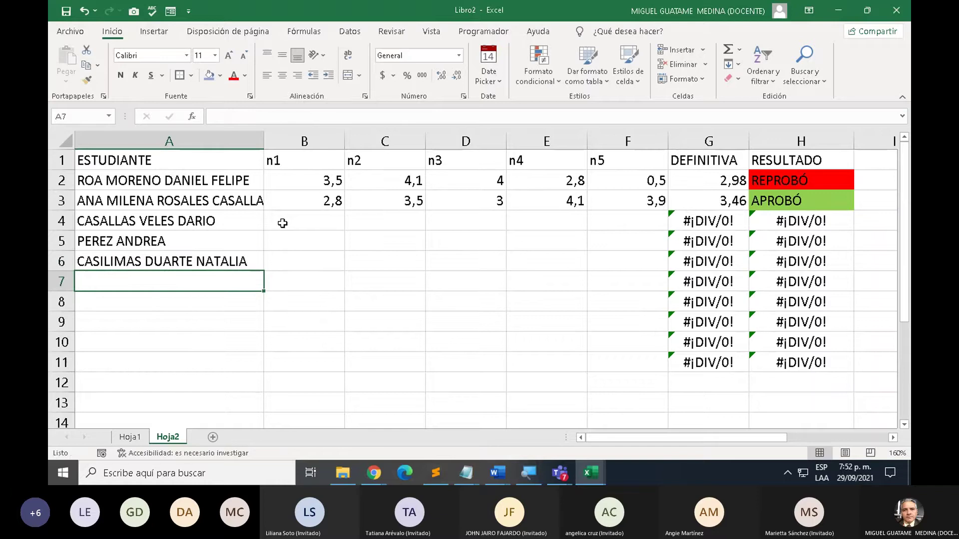
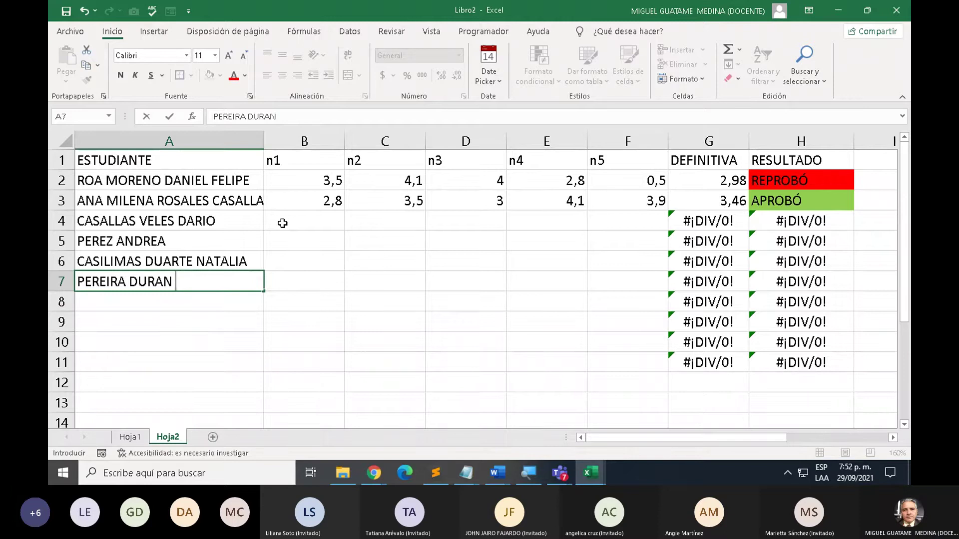
Enter the remaining five student names in A7:A11, overriding the AutoComplete suggestion in A7
key("Return")
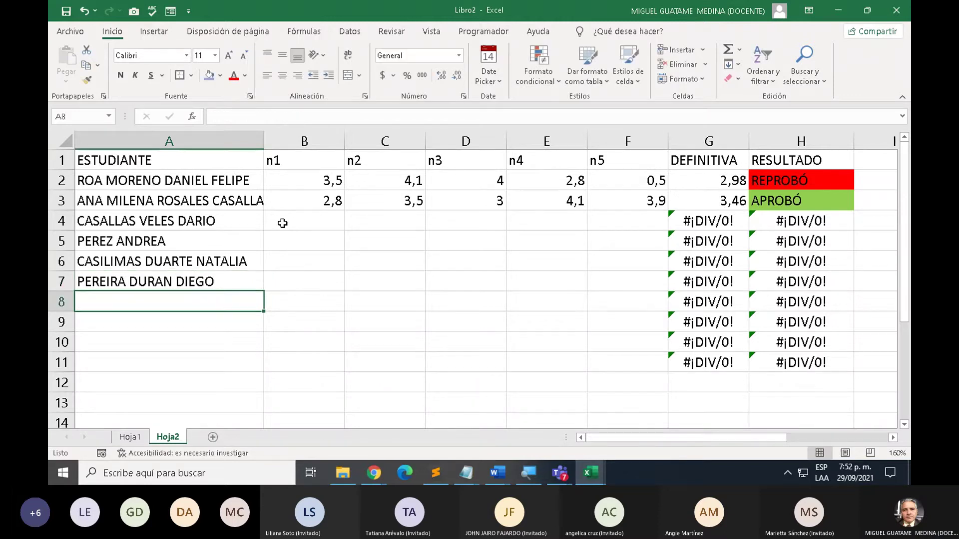
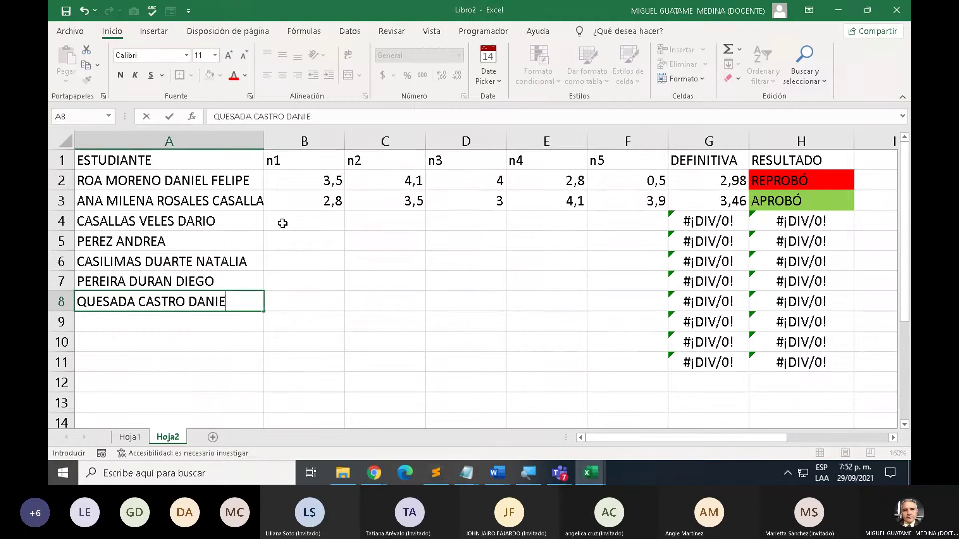
key("Return")
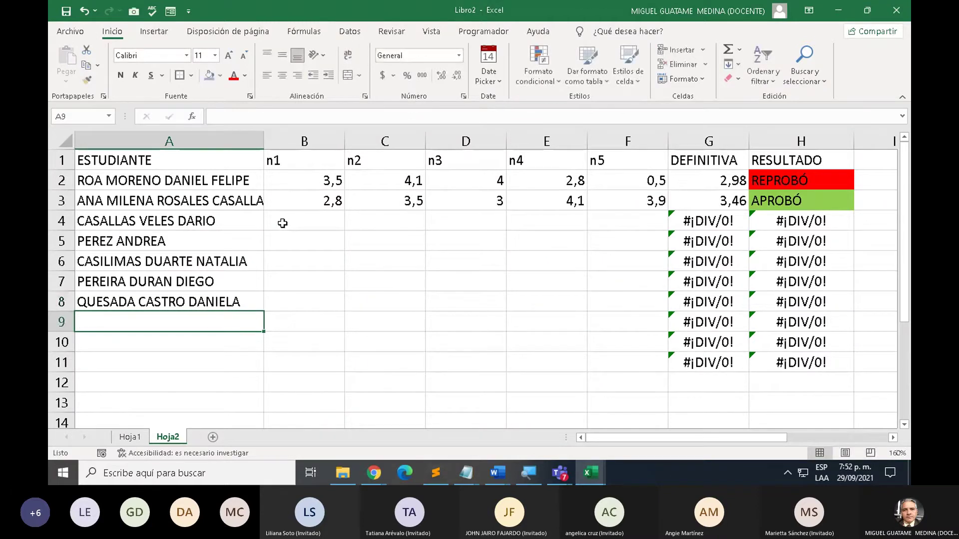
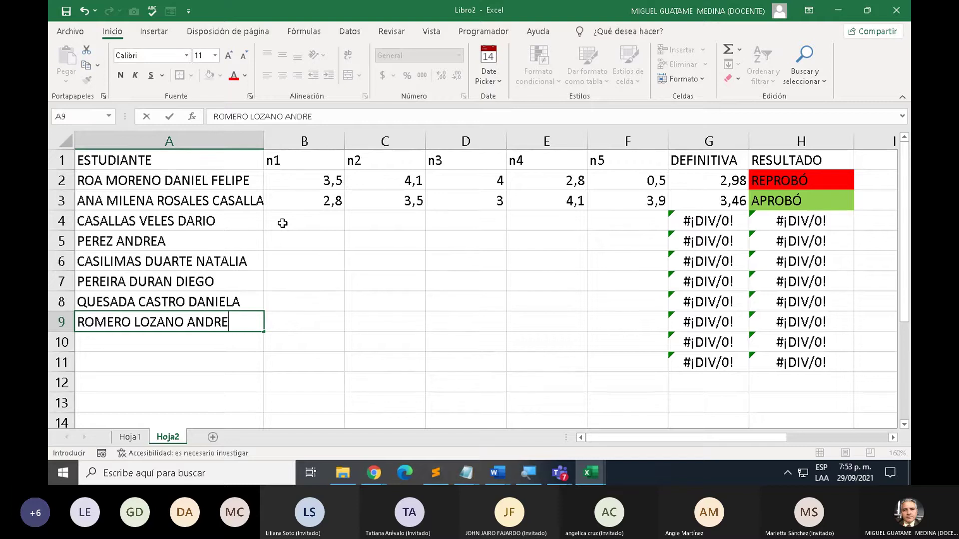
key("Return")
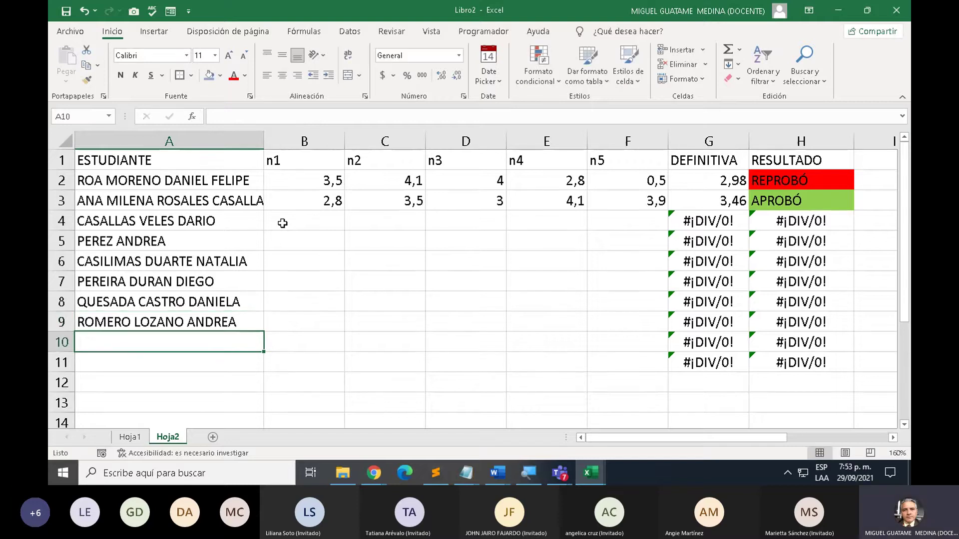
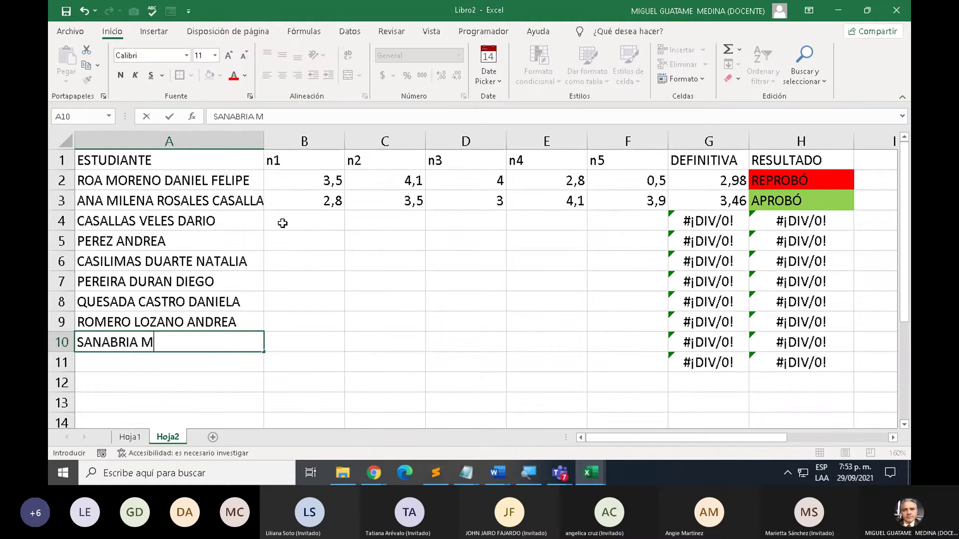
key("Return")
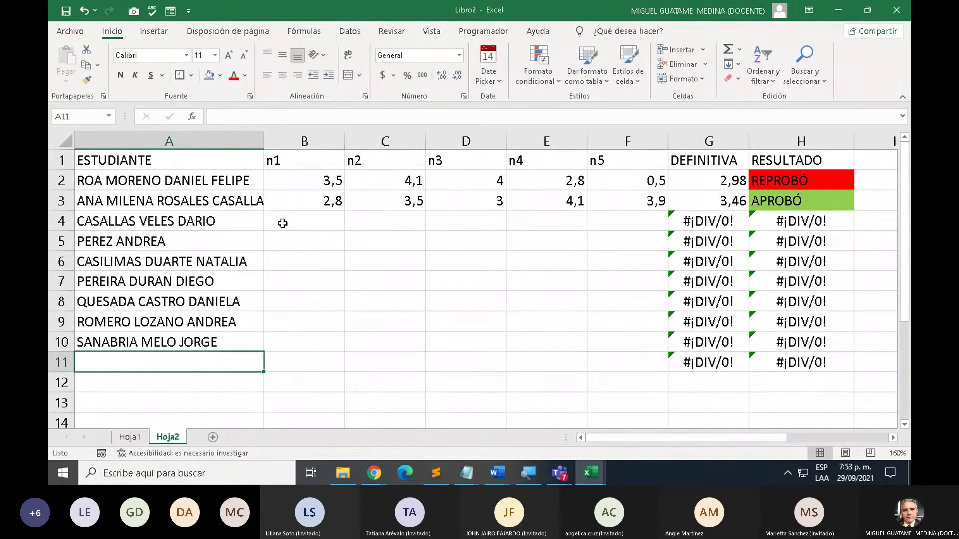
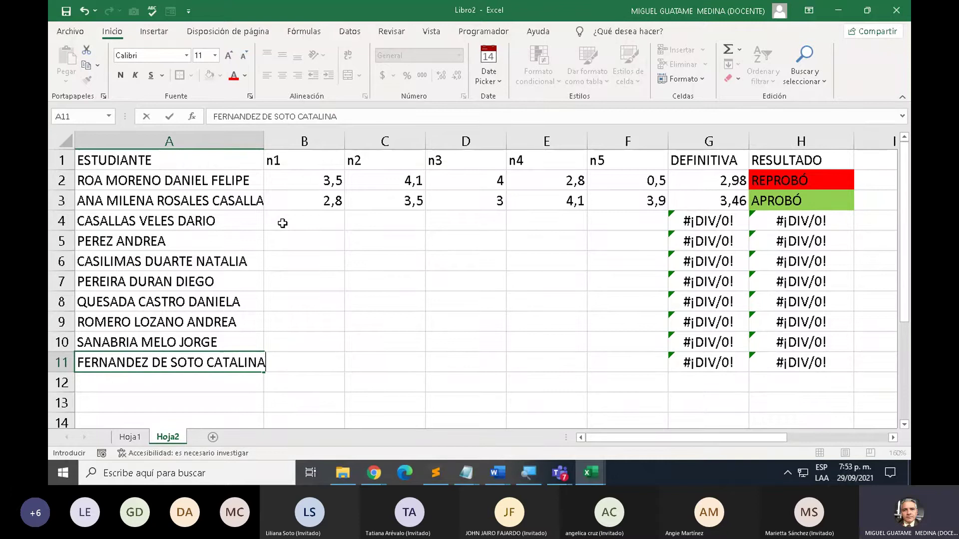
key("Up")
key("Up")
key("Up")
Enter row 4's grades 3, 4, 2,5, 4 and 2, giving an average of 3,10 APROBÓ
left_click(283, 224)
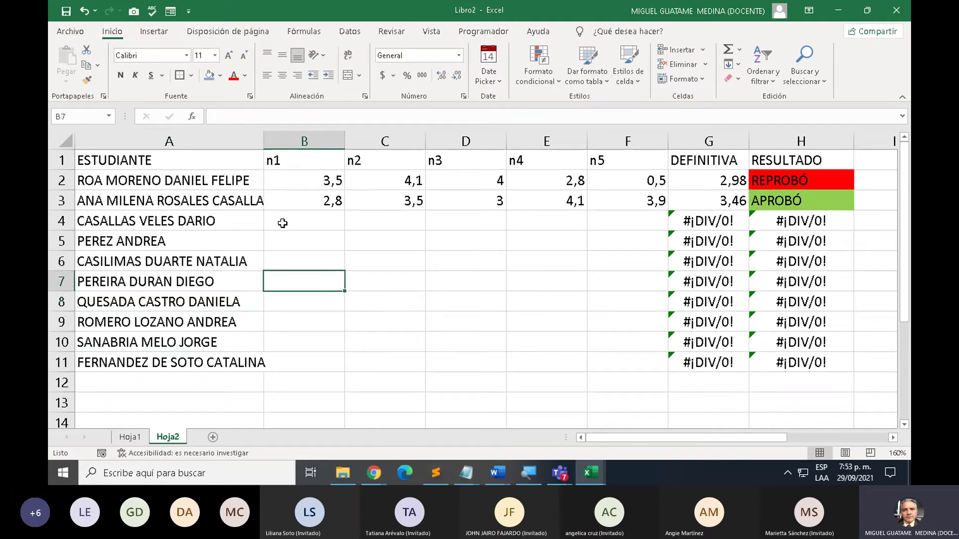
type("3")
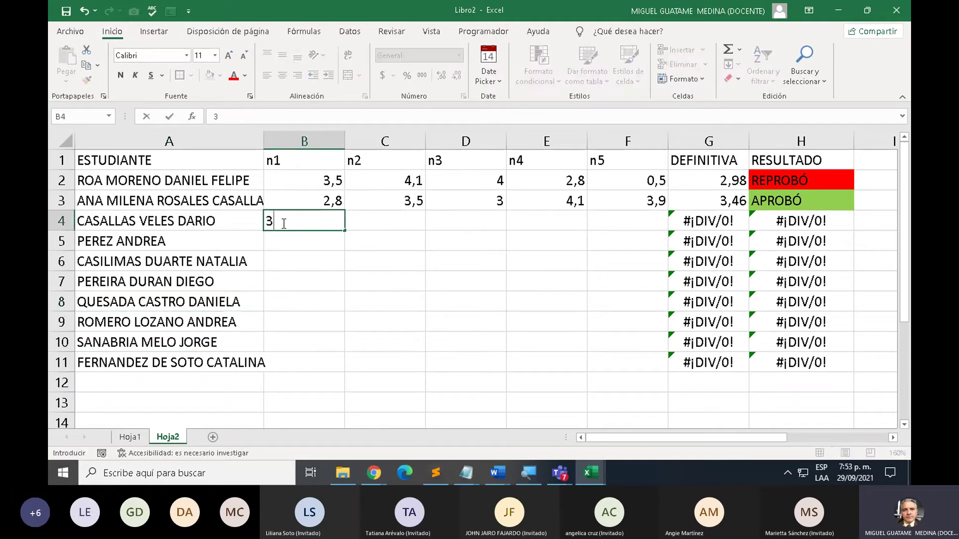
key("Tab")
type("4")
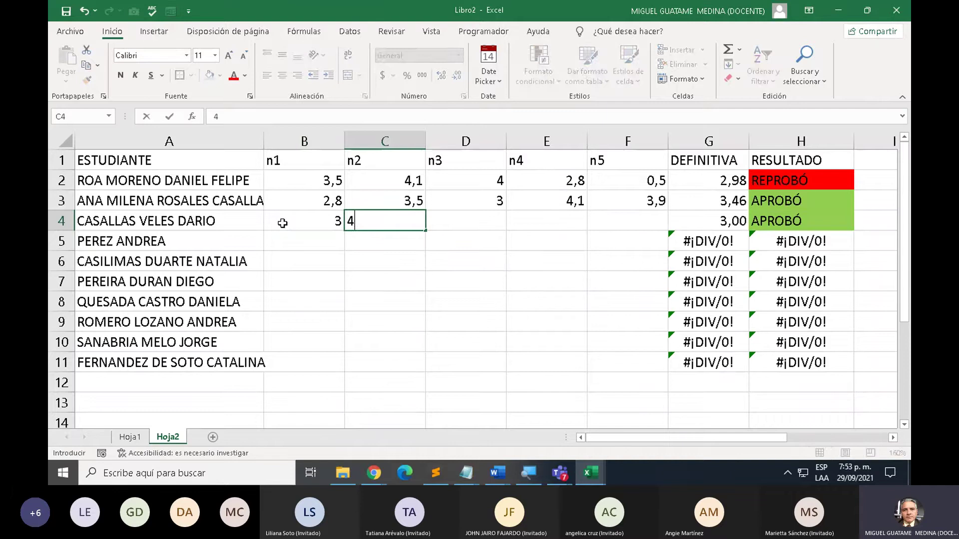
key("Tab")
type("2,5")
key("Tab")
type("6")
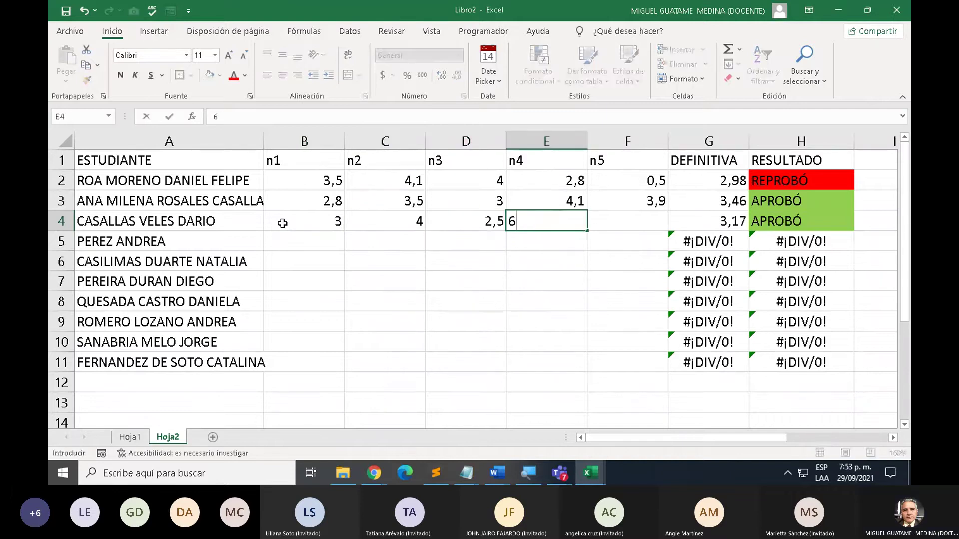
key("BackSpace")
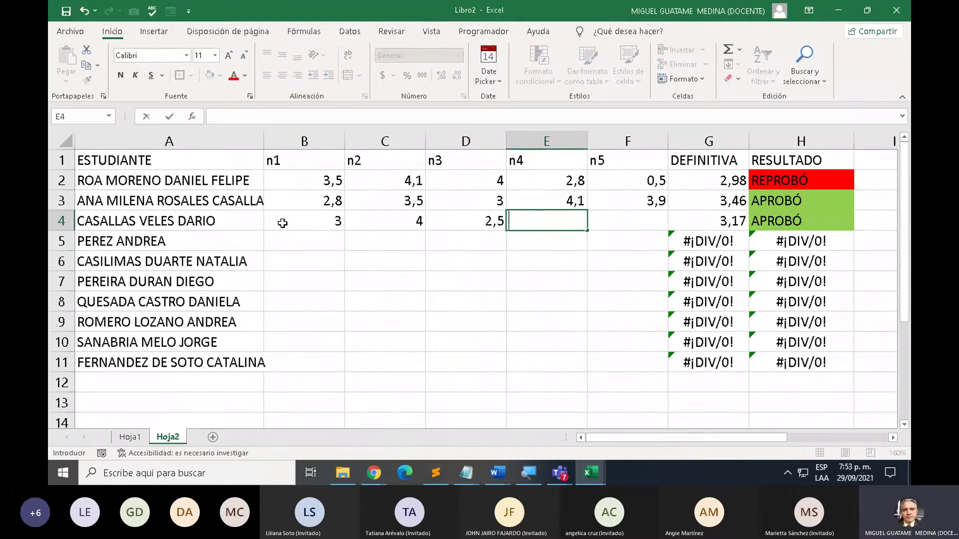
type("4")
key("Tab")
type("2")
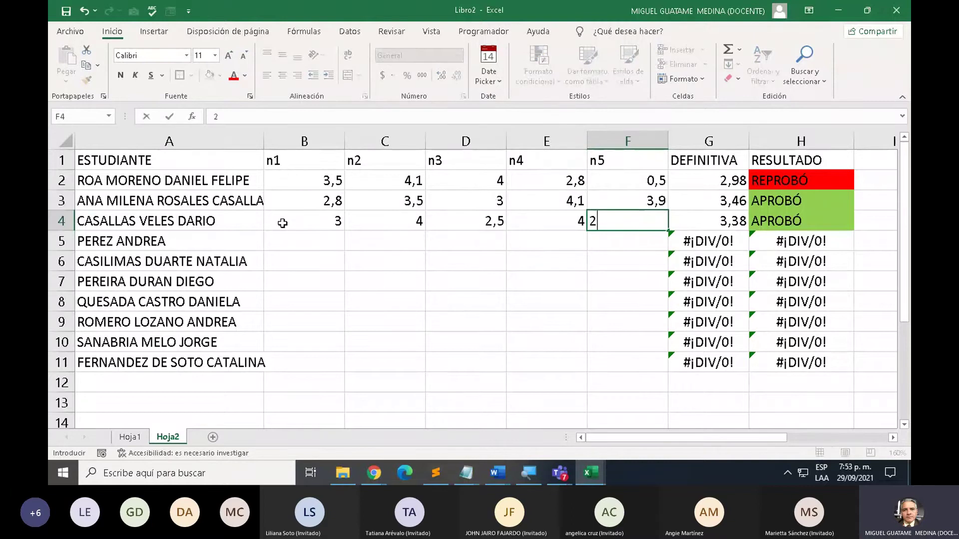
key("Return")
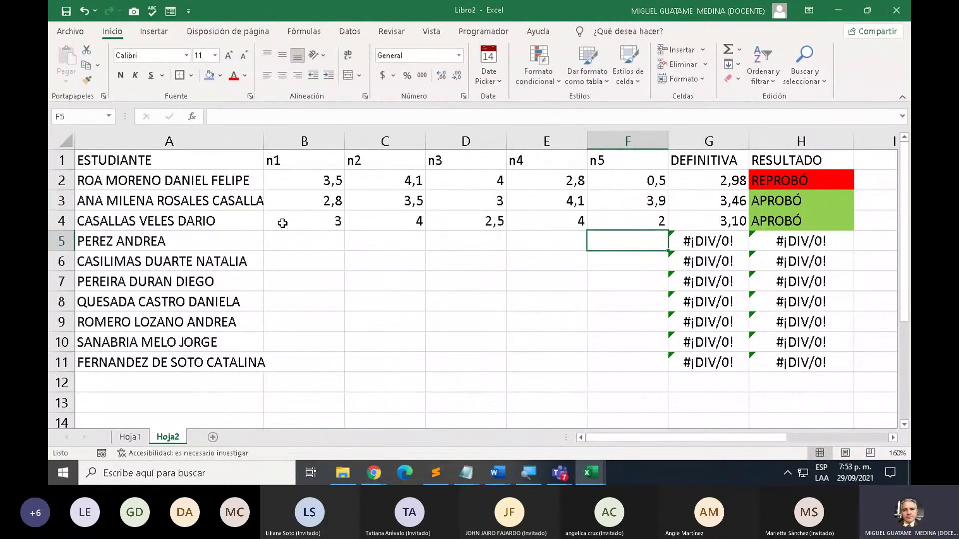
key("Up")
key("Right")
key("Right")
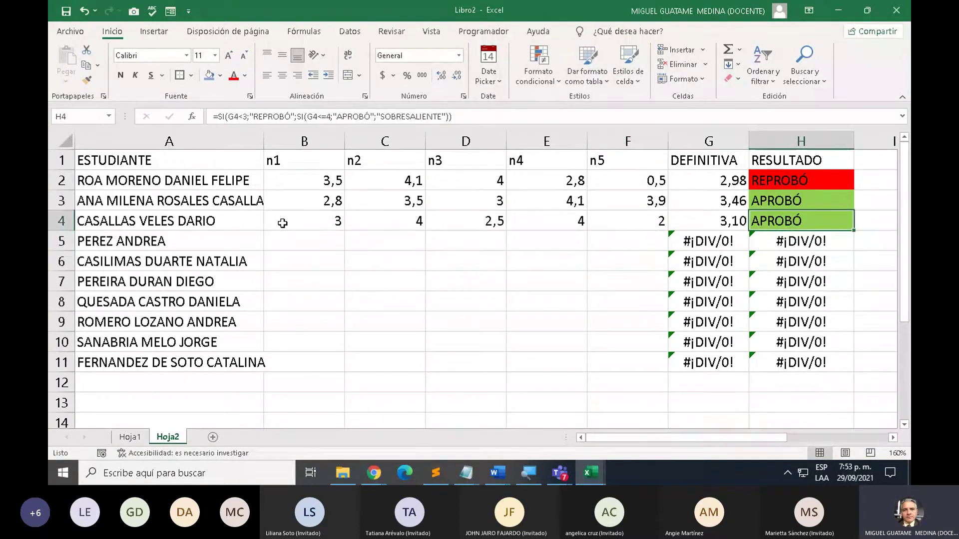
Enter row 5's grades 4, 5, 5, 3 and 4 across B5:F5, averaging 4,20 SOBRESALIENTE
key("Left")
key("Left")
key("Left")
key("Down")
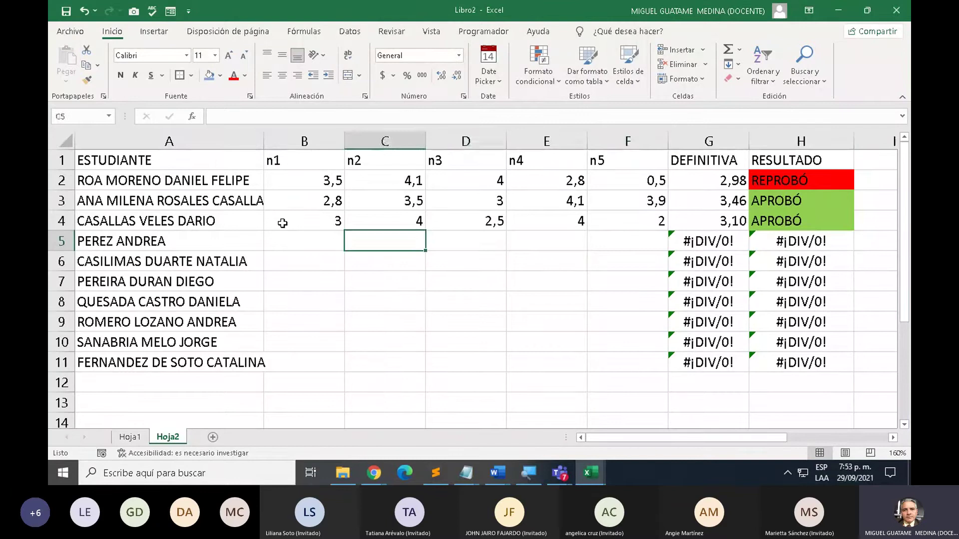
key("Left")
type("4")
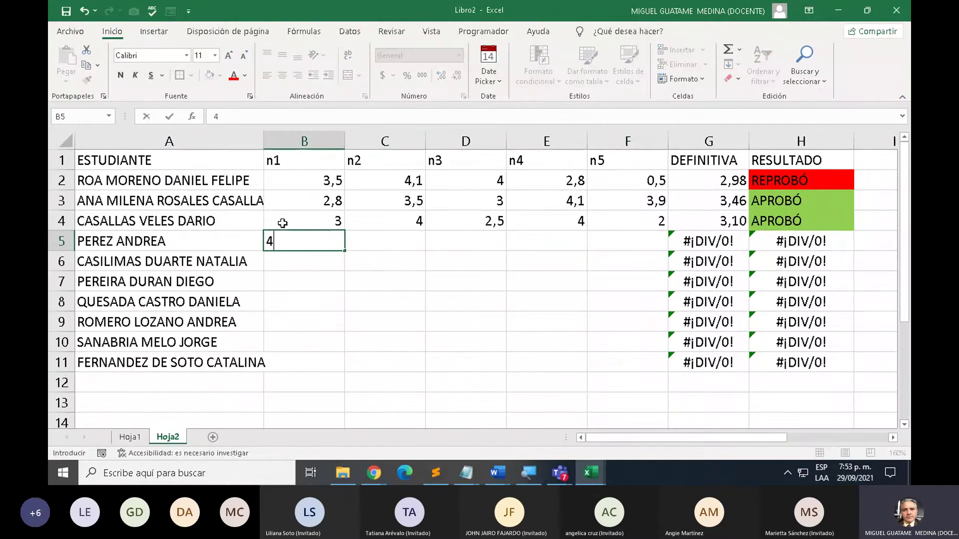
key("Tab")
type("5")
key("Tab")
type("5")
key("Tab")
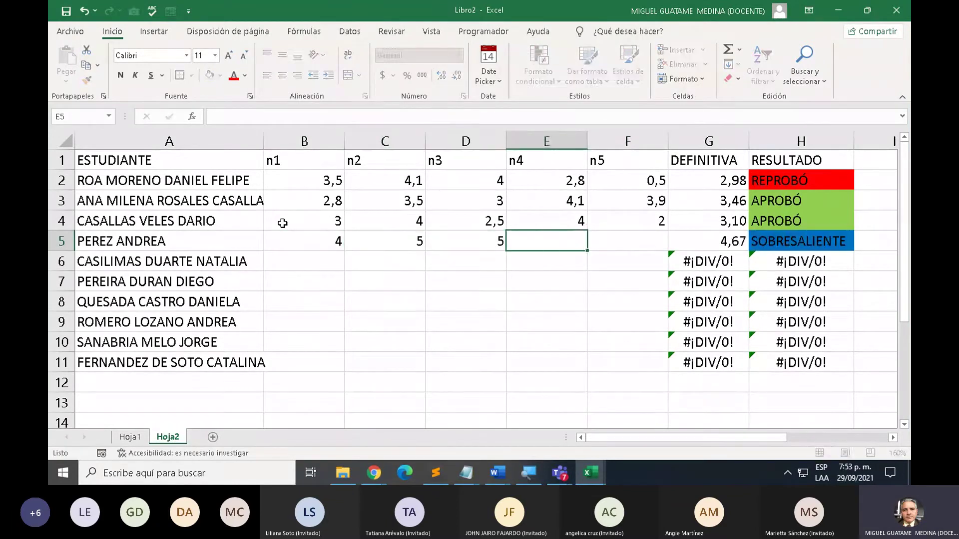
type("3")
key("Tab")
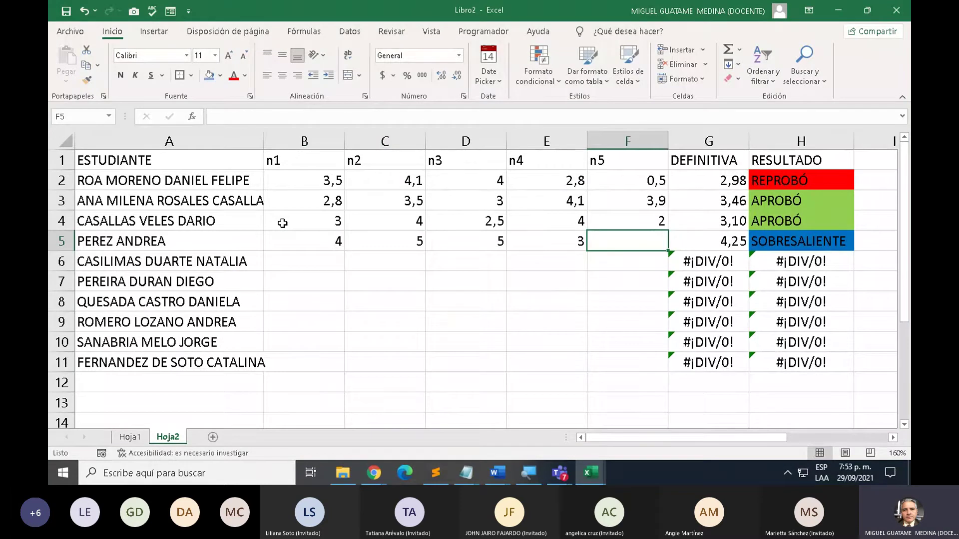
type("4")
key("Return")
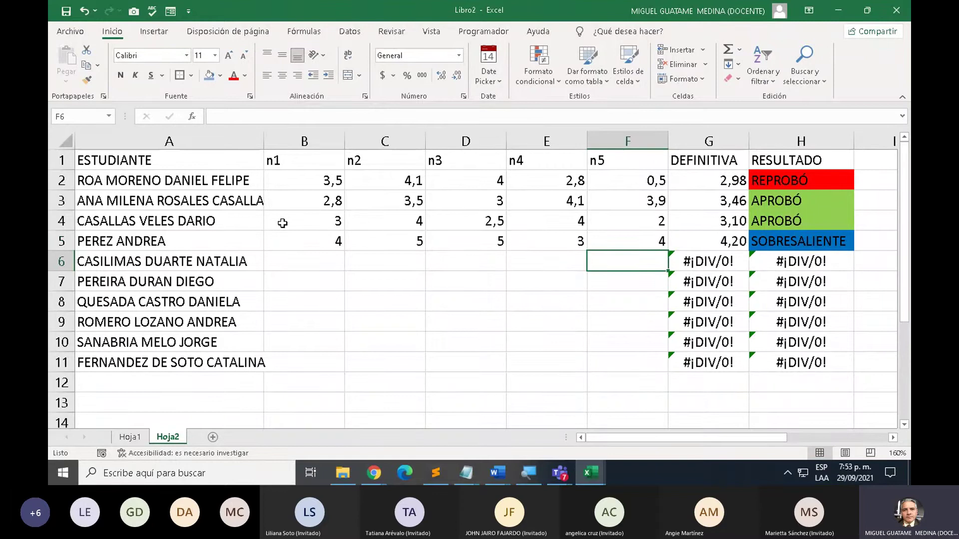
key("Left")
key("Left")
key("Left")
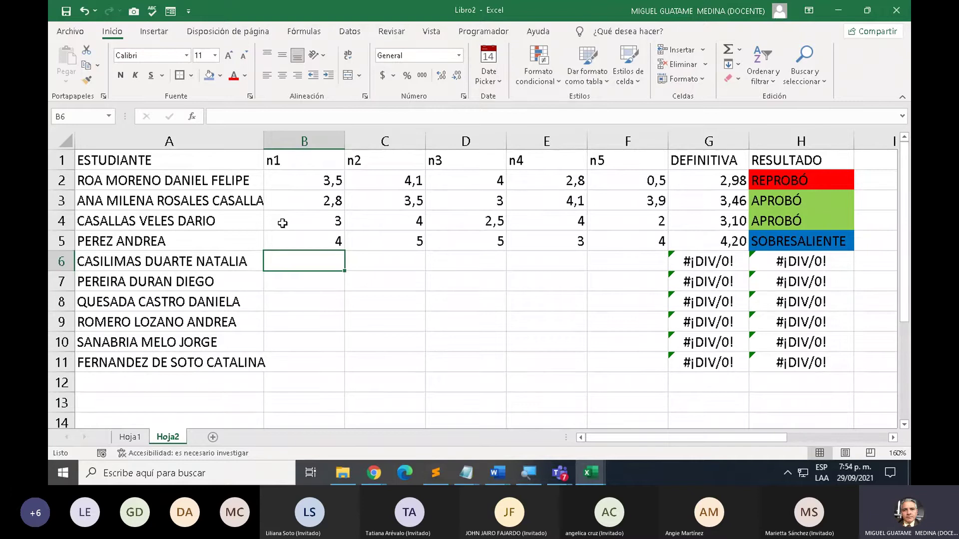
Enter row 6's grades: 2, 2,5, 3, 3,5 and 4 across B6:F6
type("2")
key("Tab")
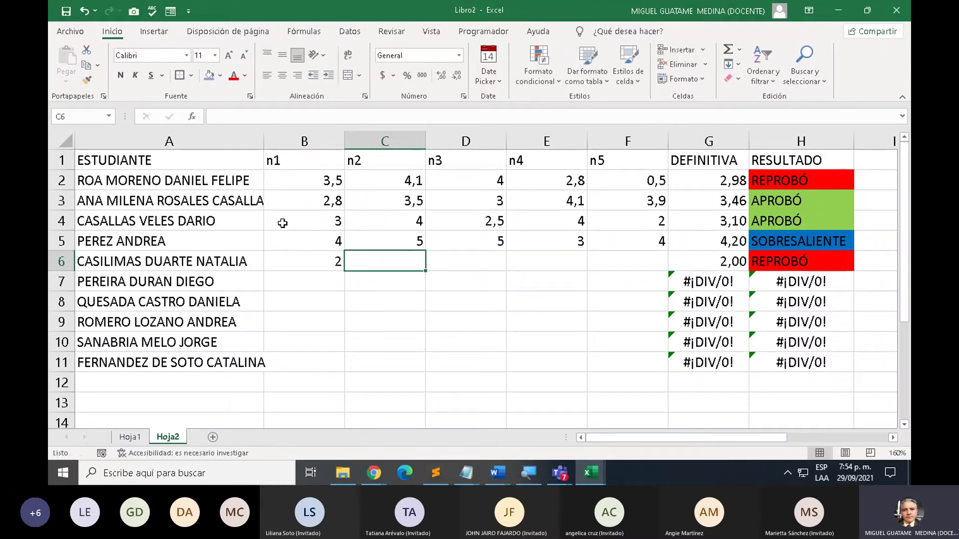
type("2,5")
key("Tab")
type("3")
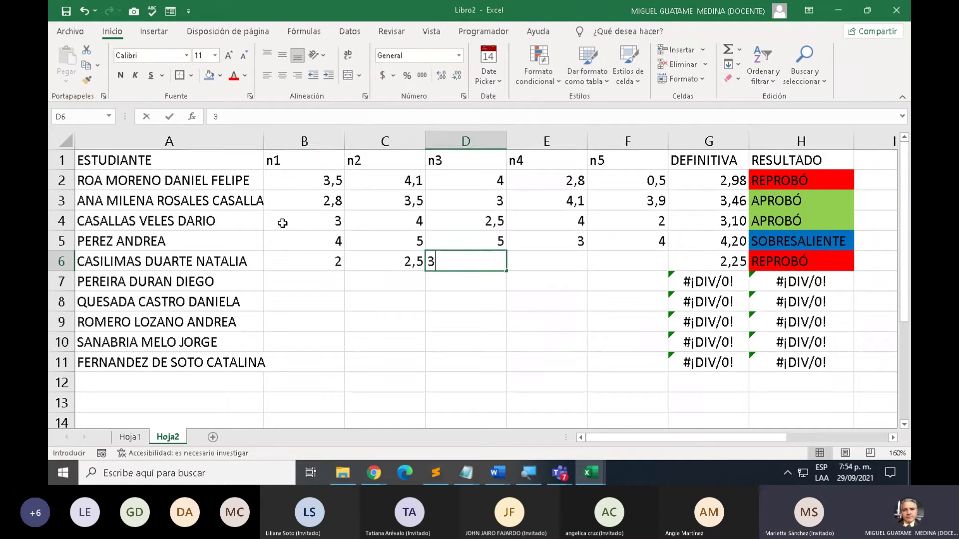
key("Tab")
type("3,5")
key("Tab")
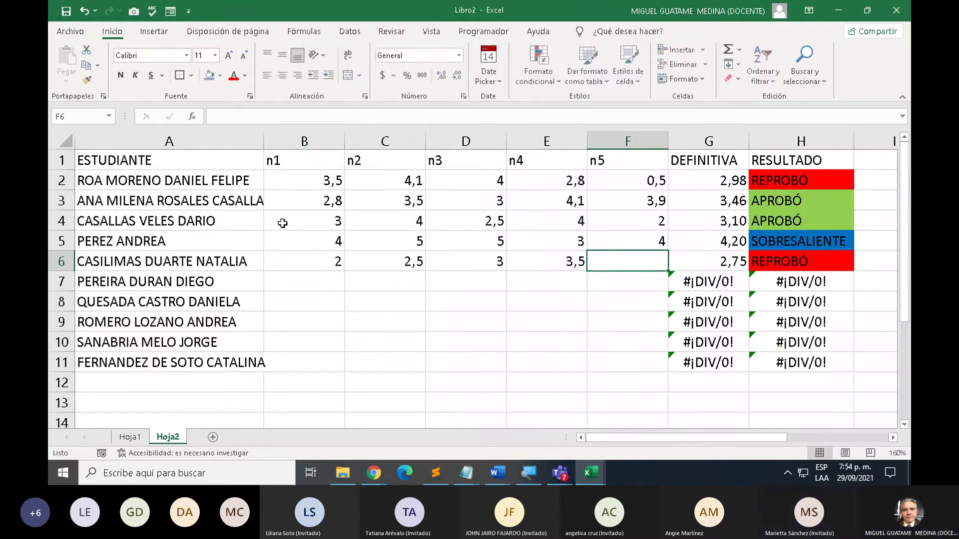
type("4")
key("Tab")
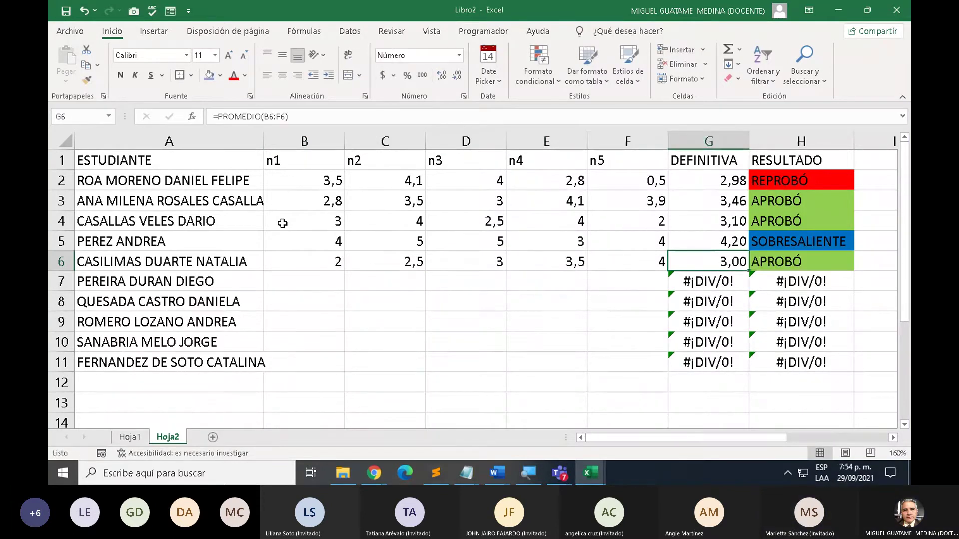
Enter row 7's grades: 2, 2,4, 2,9, 3,6 and 4 across B7:F7
key("Down")
key("Left")
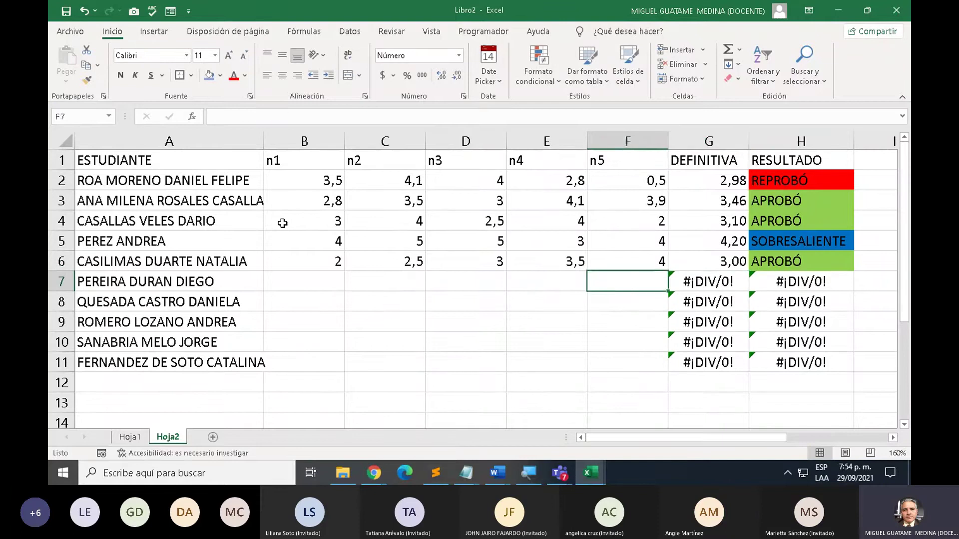
key("Left")
key("Left")
key("Left")
key("Left")
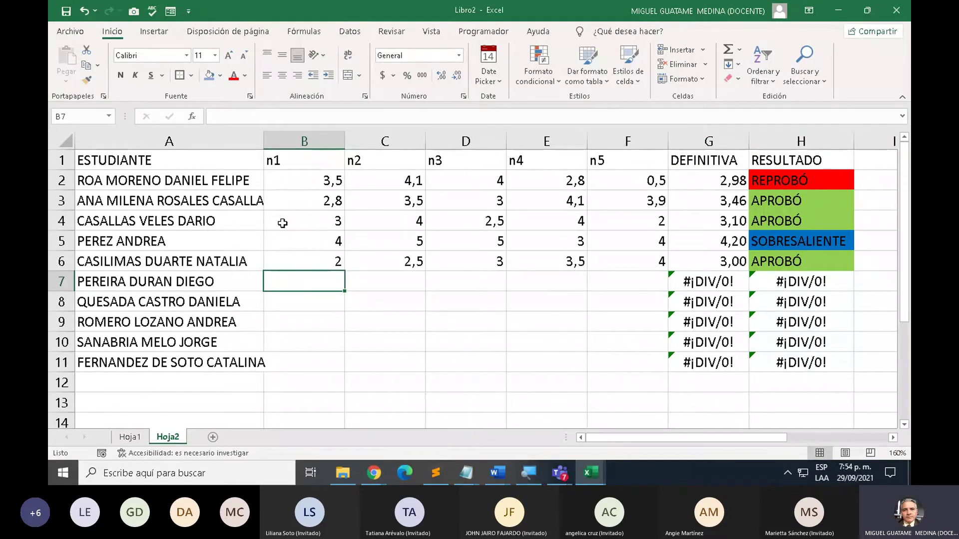
type("2")
key("Tab")
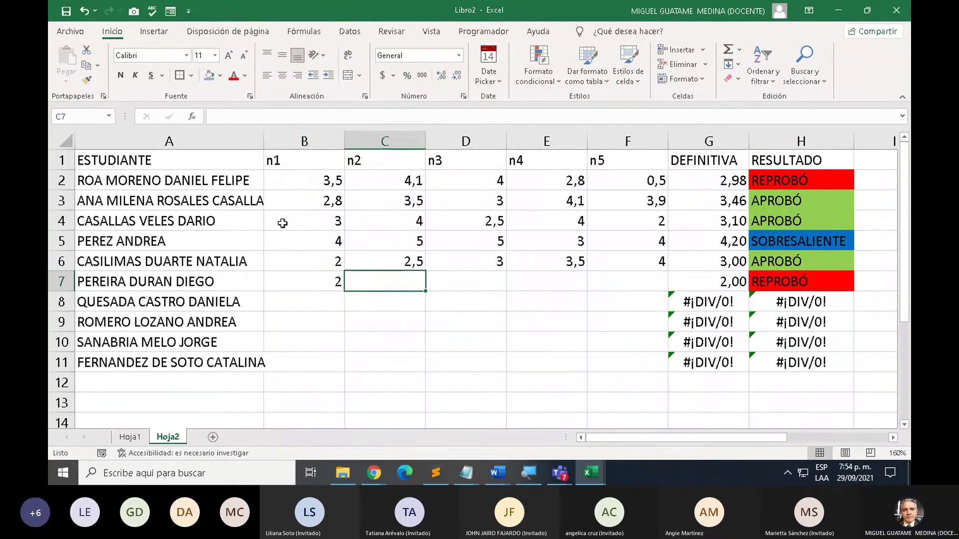
type("2,4")
key("Tab")
type("2")
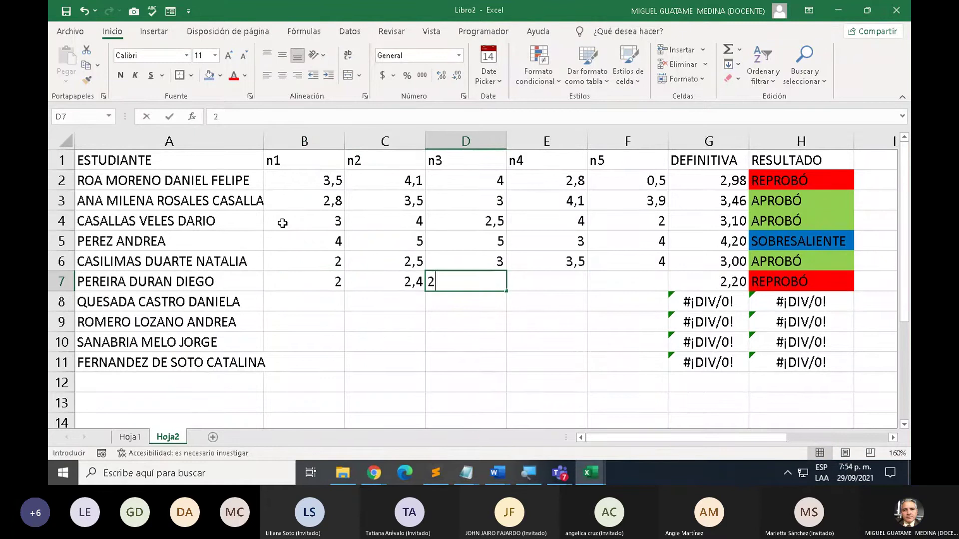
type(",9")
key("Tab")
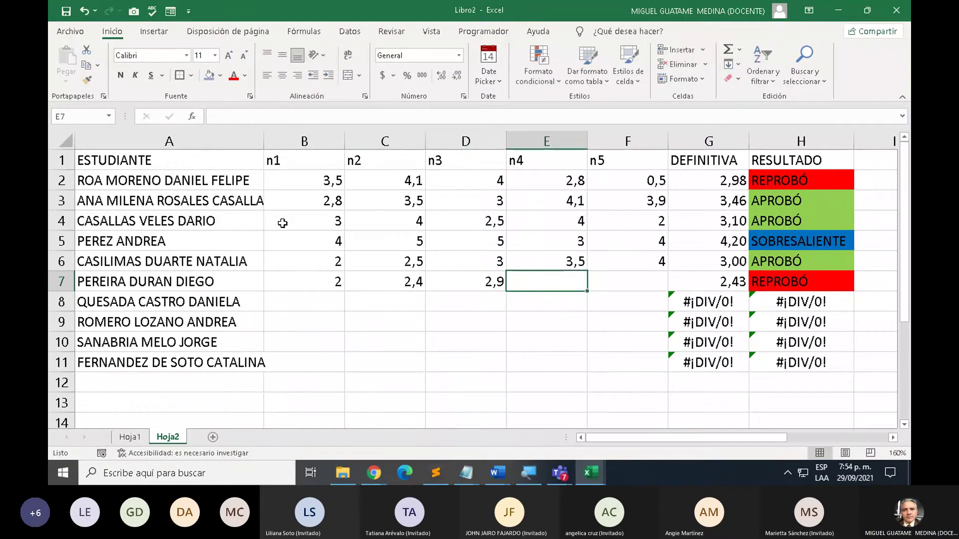
type("3,6")
key("Tab")
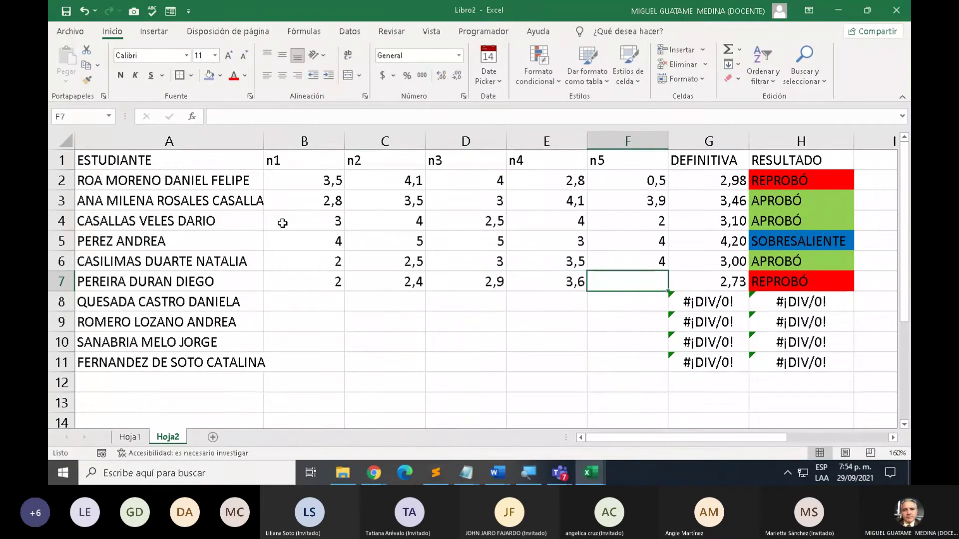
type("4")
key("Return")
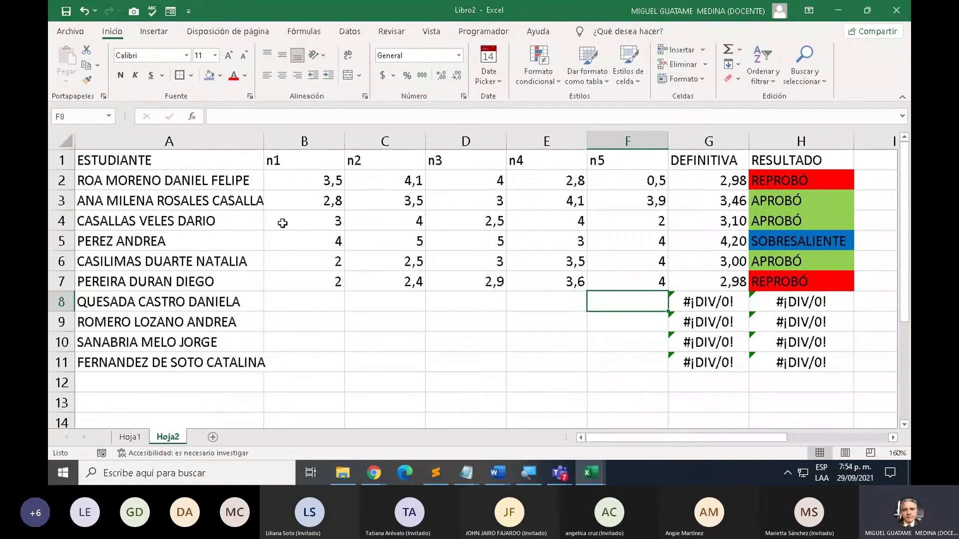
Enter row 8's grades: 4, 4,5, 5, 7 and 5 across B8:F8
key("Up")
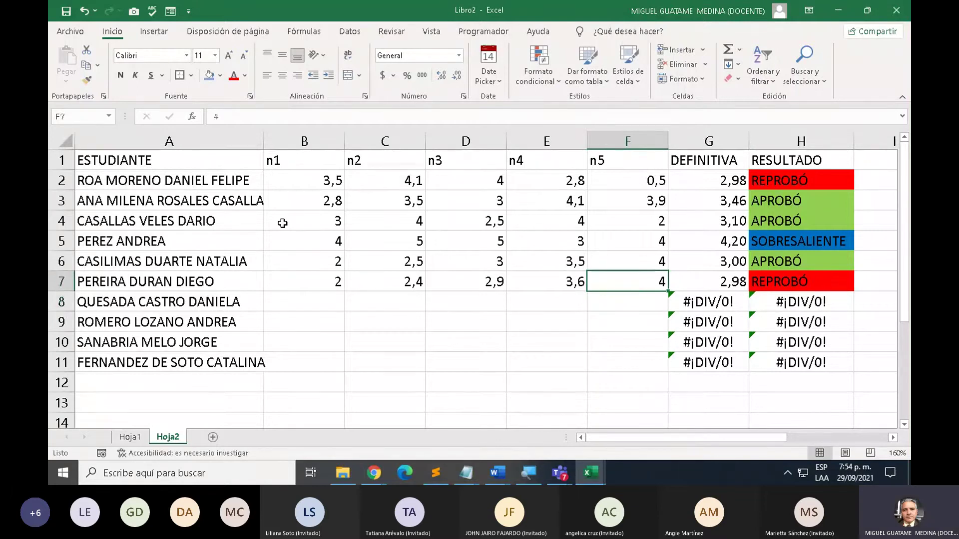
key("Up")
key("Up")
key("Up")
key("Down")
key("Down")
key("Down")
key("Down")
key("Left")
key("Left")
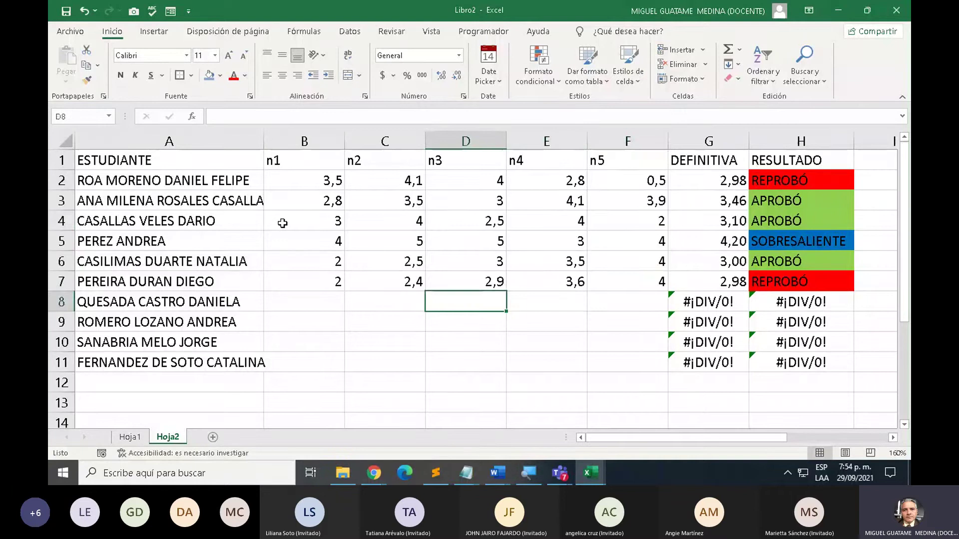
key("Left")
key("Left")
type("4")
key("Tab")
type("4")
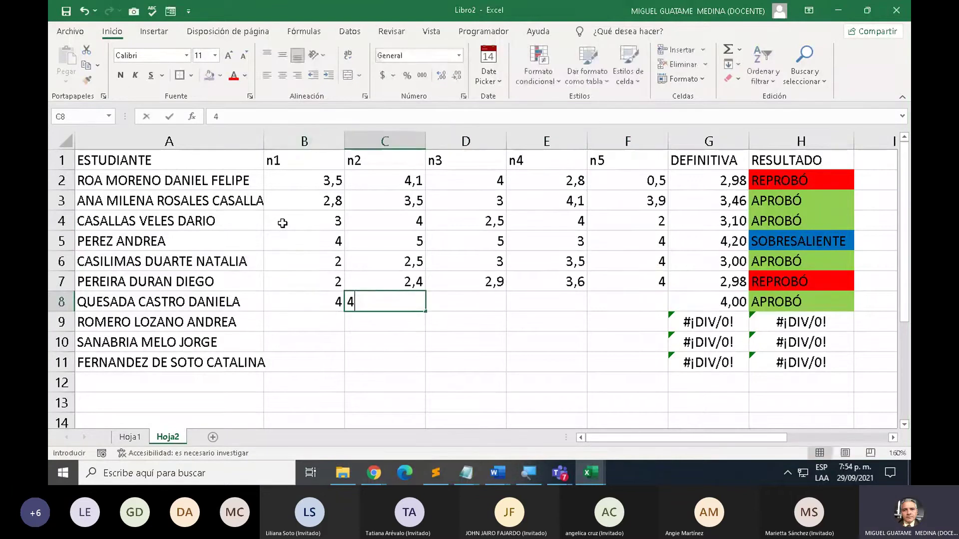
type(",5")
key("Tab")
type("5")
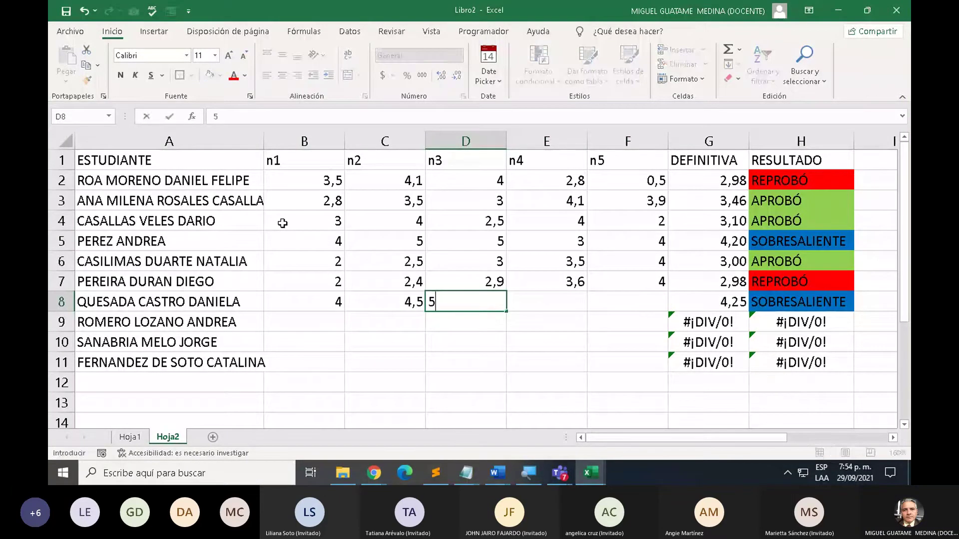
key("Tab")
type("7")
key("Tab")
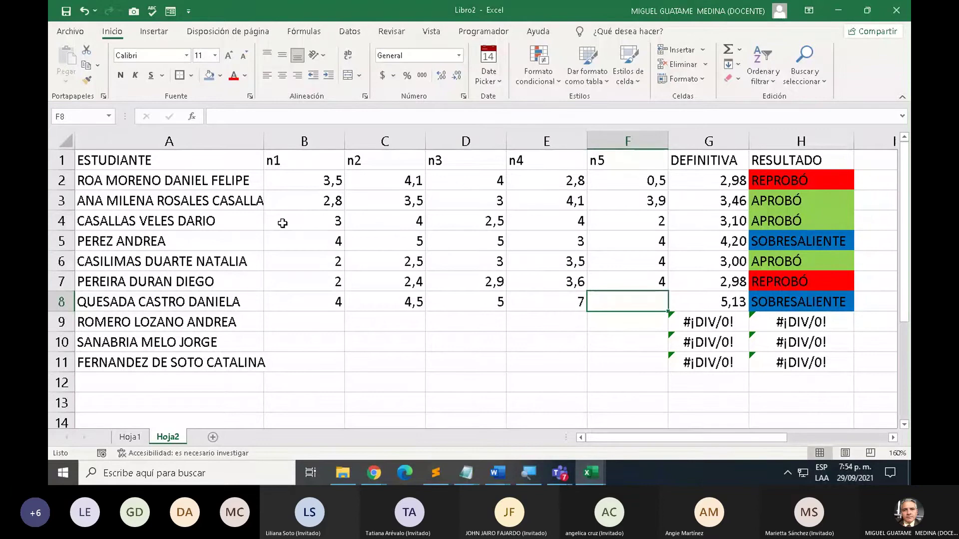
type("5")
key("Return")
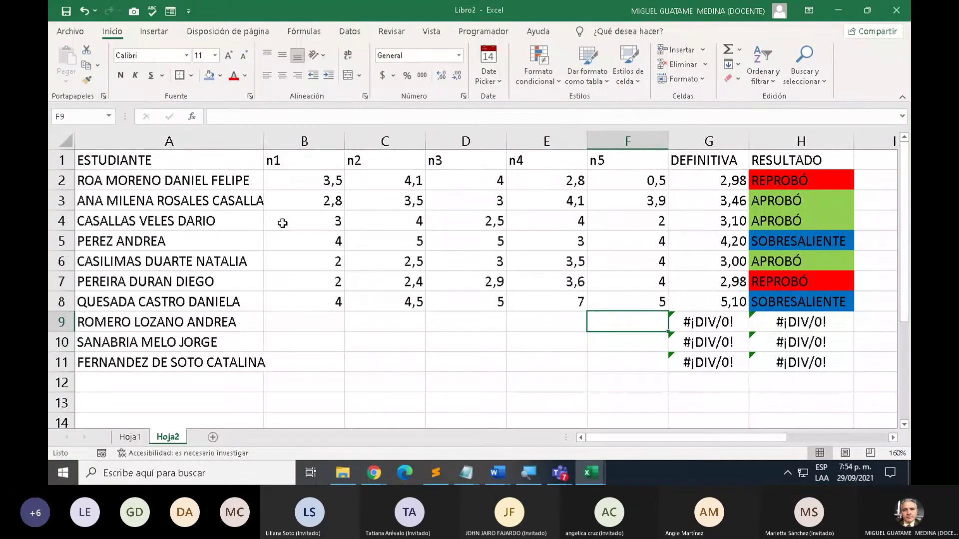
Enter row 9's grades: 2, 5, 2,4, 3,5 and 4,7 across B9:F9
key("Left")
key("Left")
key("Left")
key("Left")
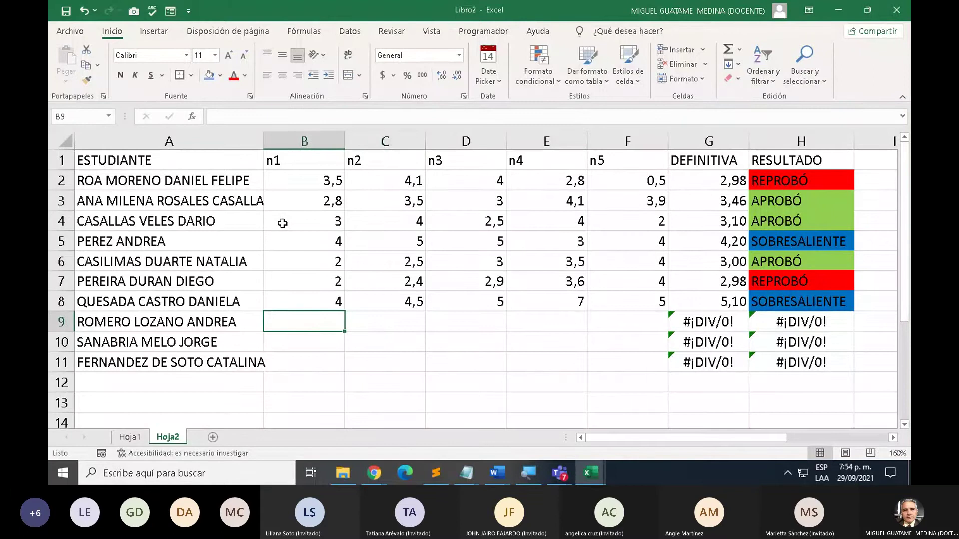
type("2")
key("Tab")
type("5")
key("Tab")
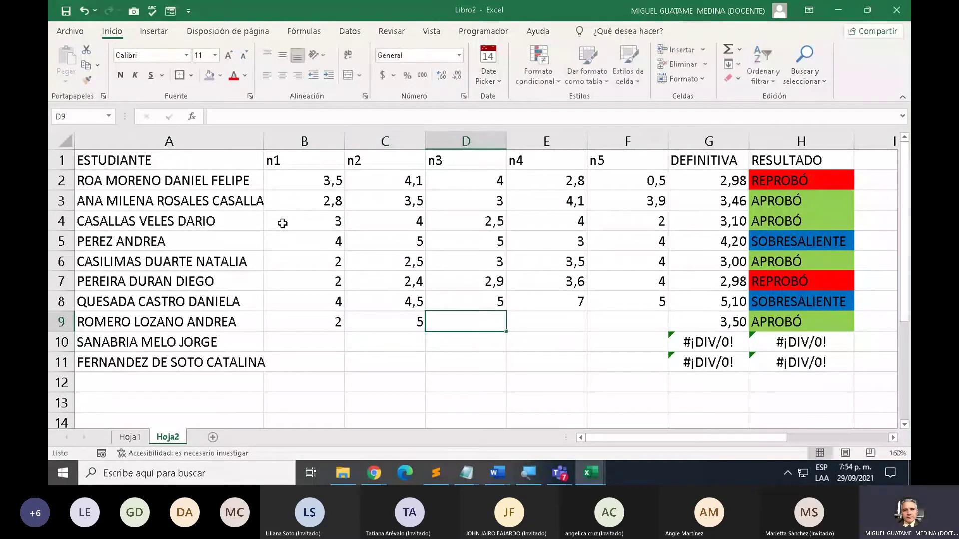
type("2,4")
key("Tab")
type("3,")
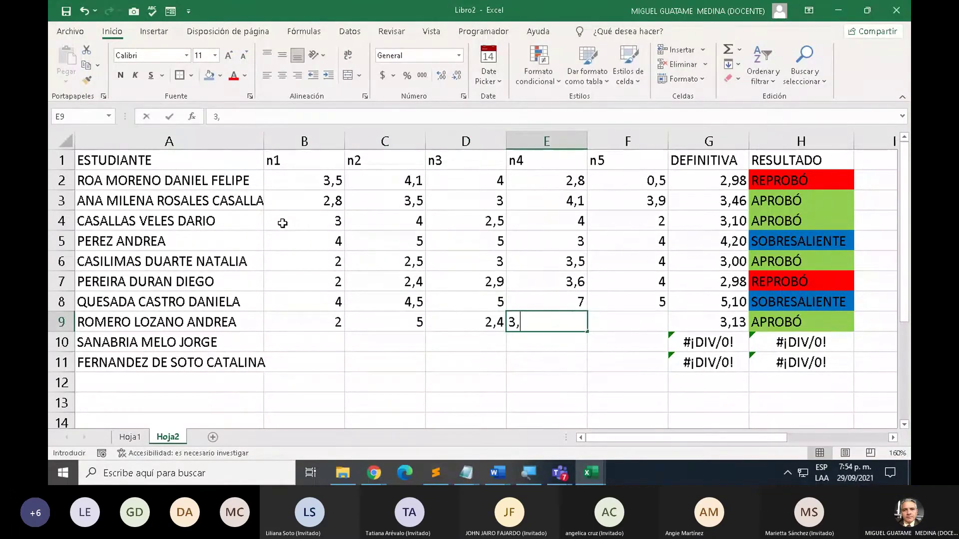
type("5")
key("Tab")
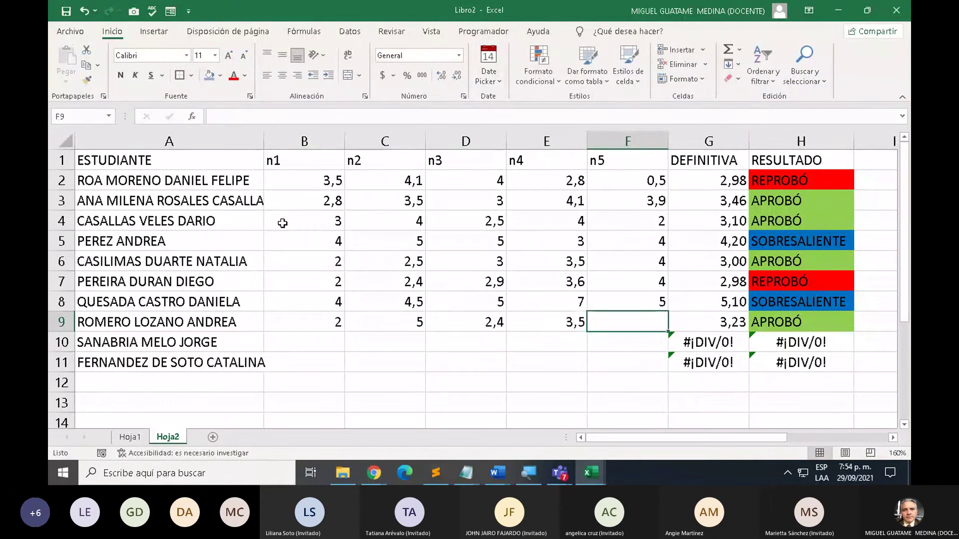
type("4,")
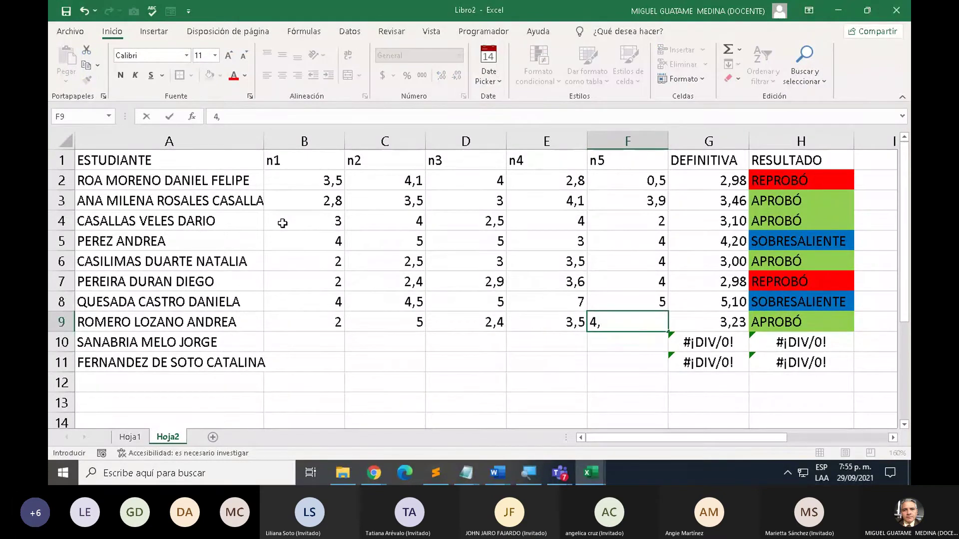
type("7")
key("Return")
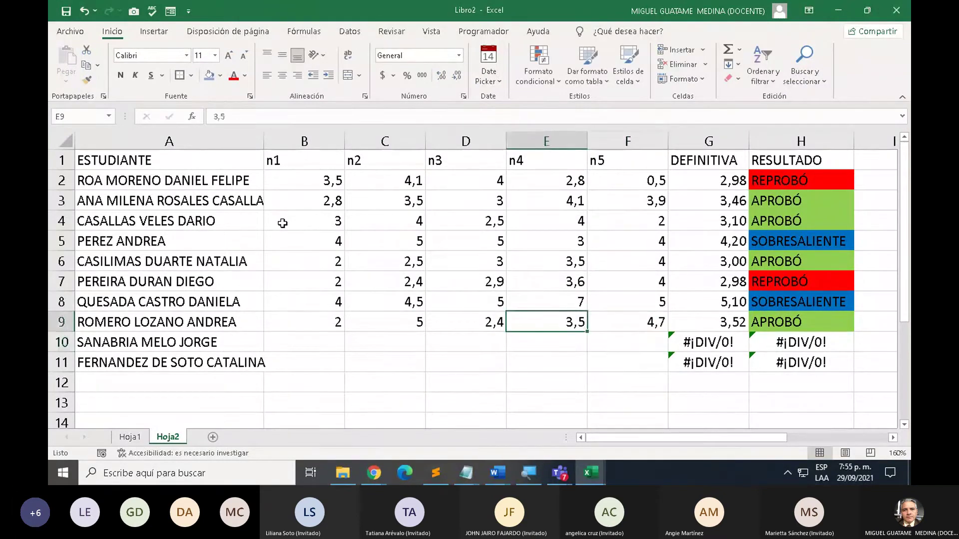
Enter row 10's grades: 5, 4,2, 1,8, 2 and 3,4 across B10:F10
key("Left")
key("Left")
key("Left")
key("Left")
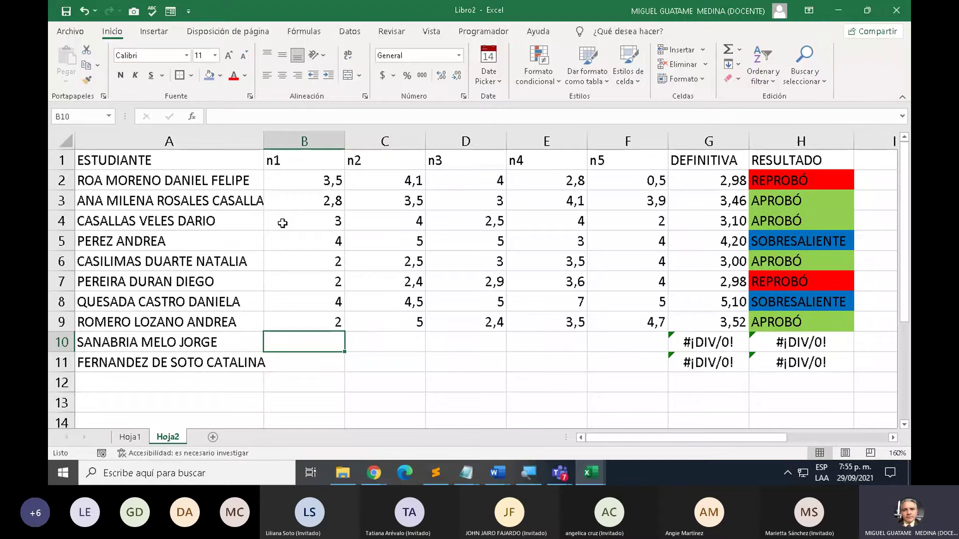
type("5,")
key("Right")
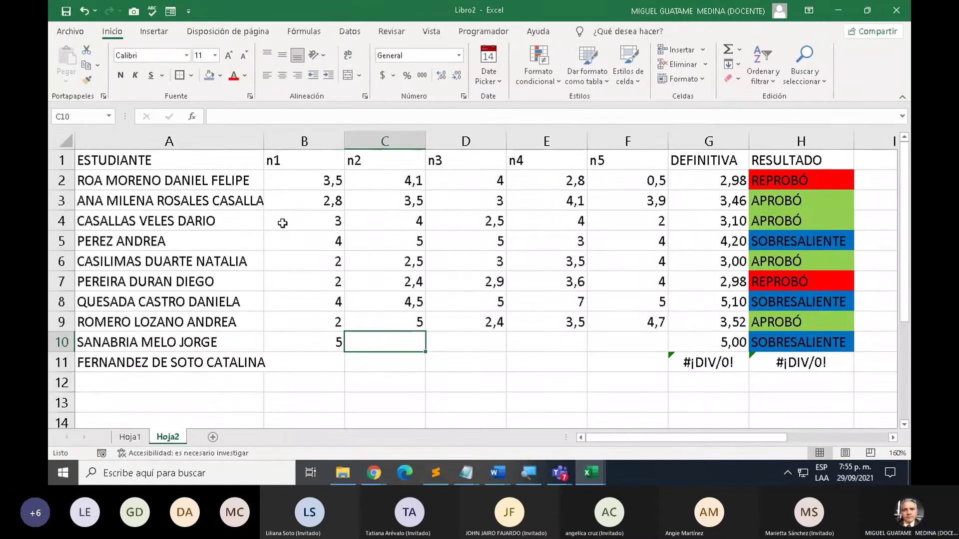
type("4,2")
key("Right")
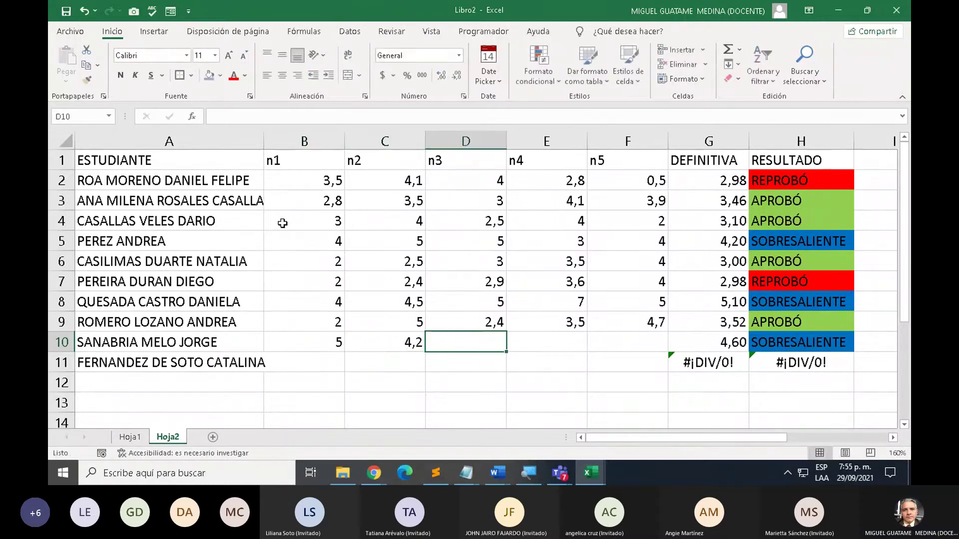
type("1,8")
key("Right")
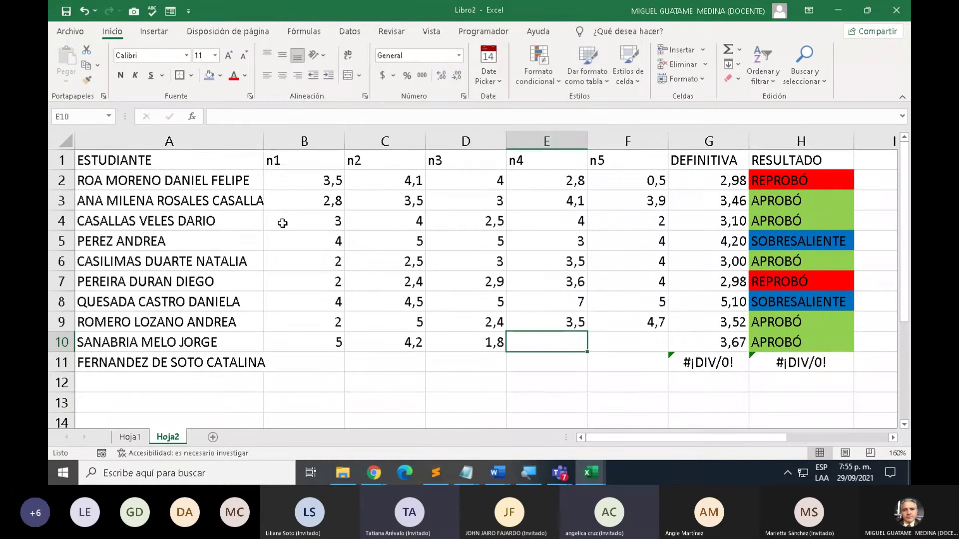
type("2")
key("Right")
type("3,")
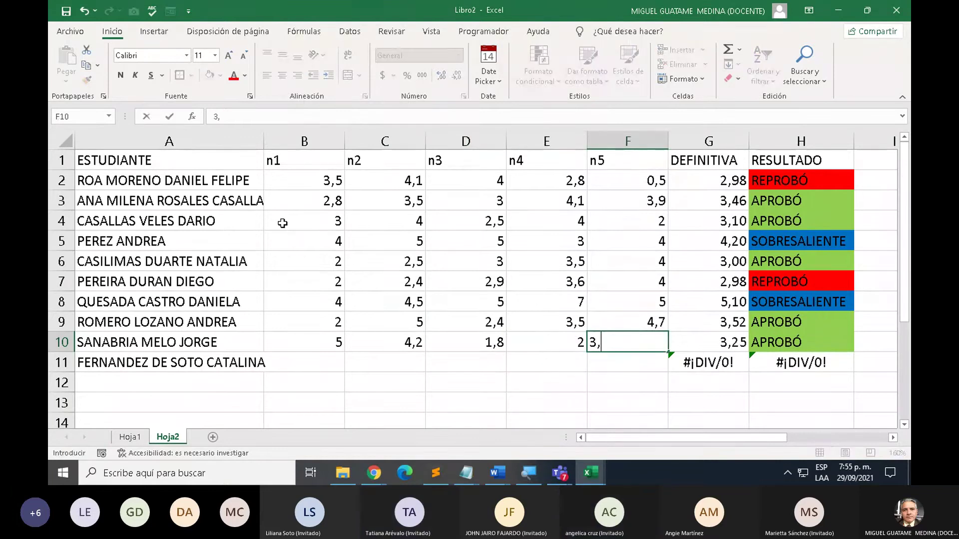
type("4")
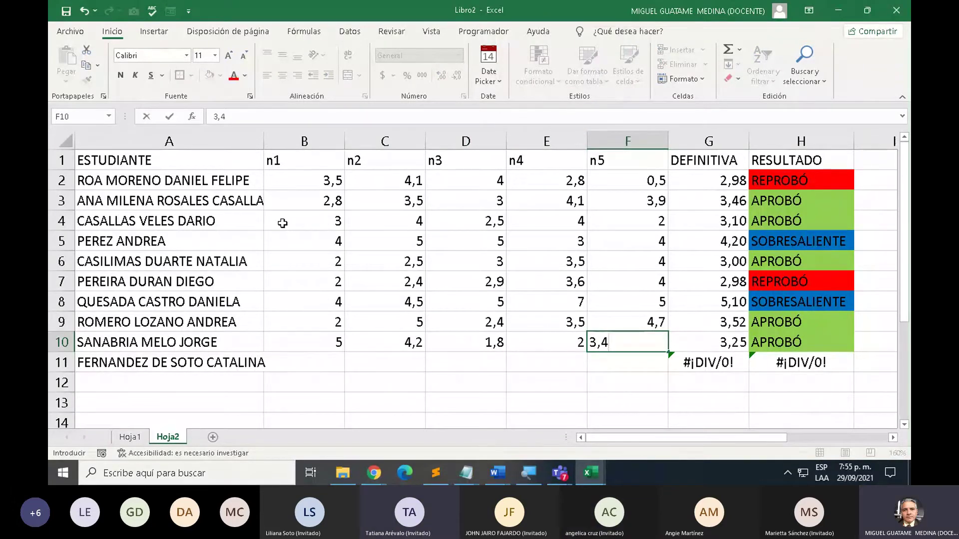
key("Return")
Enter row 11's grades: 3,5, 3, 3,5, 3,2 and 2 across B11:F11
key("Left")
key("Left")
key("Left")
key("Left")
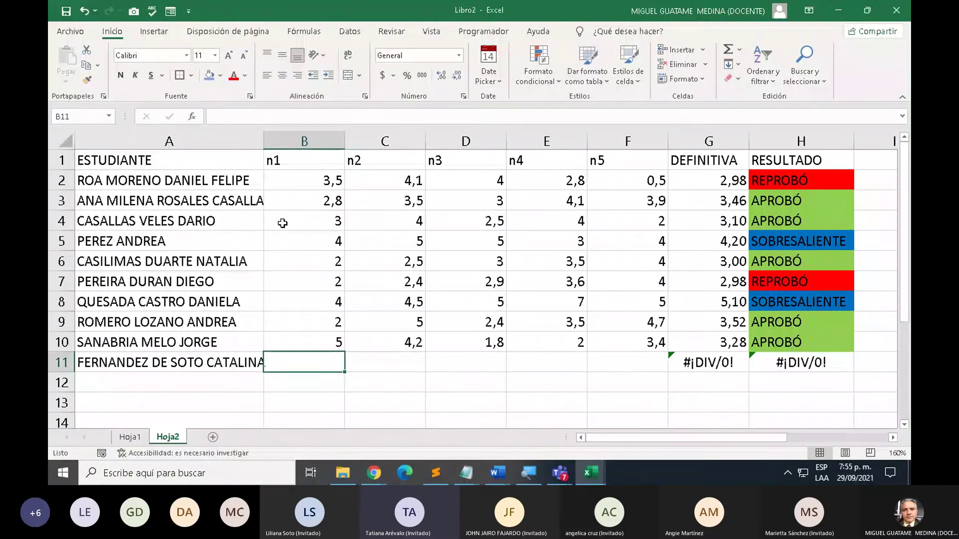
type("3,5")
key("Right")
type("3")
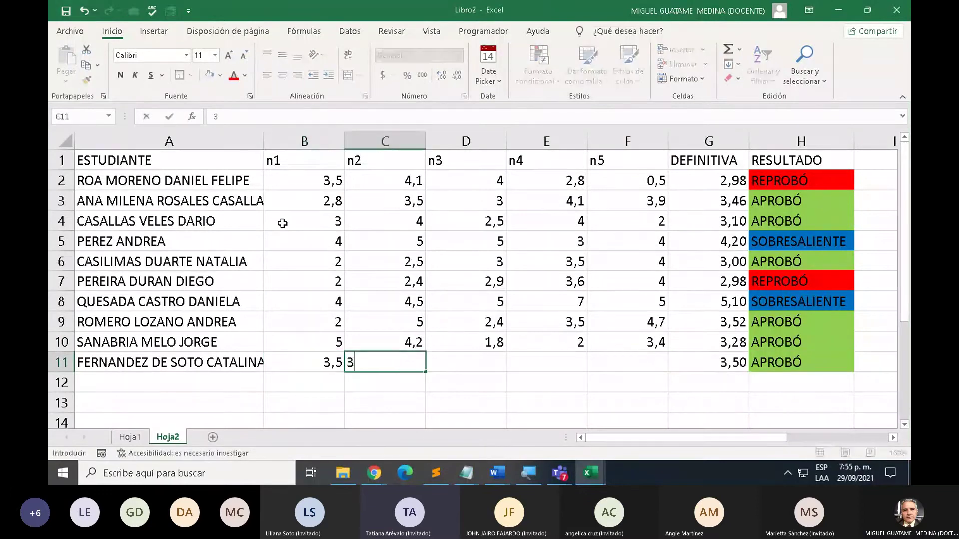
key("Right")
type("3,5")
key("Right")
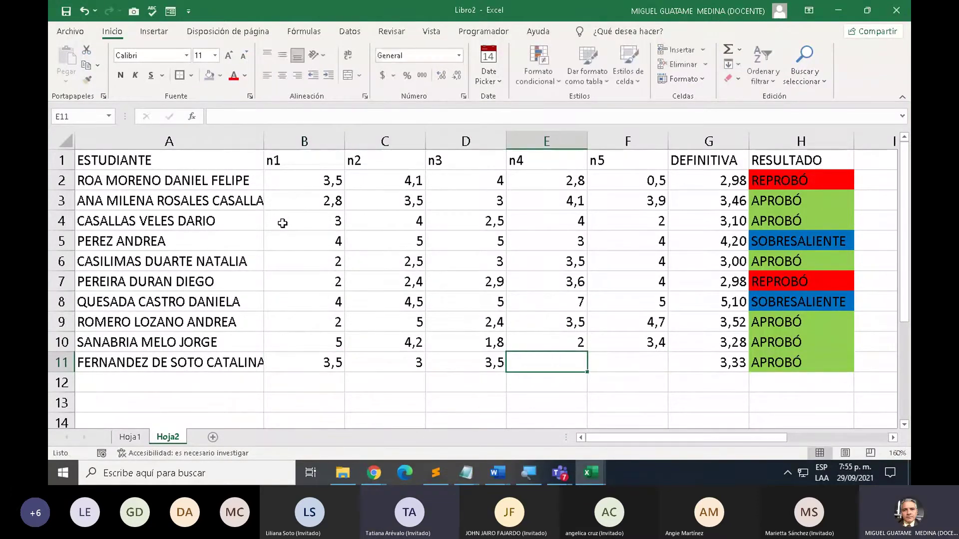
type("3,2")
key("Right")
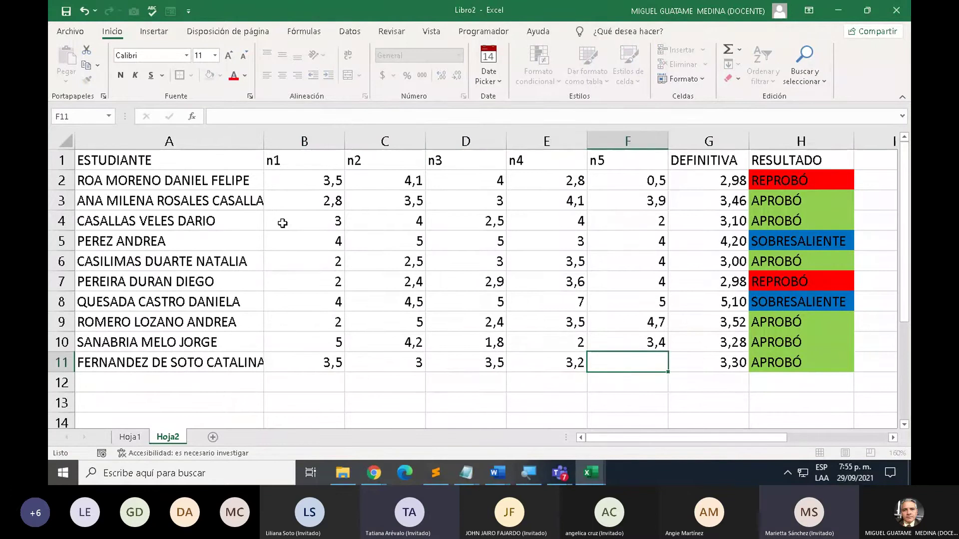
type("2")
key("Return")
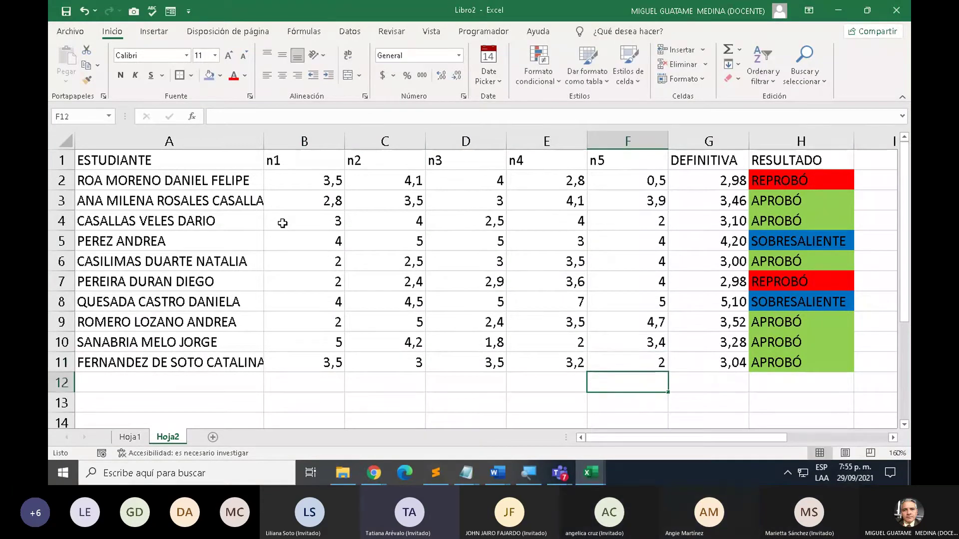
key("Up")
key("Up")
key("Up")
key("Up")
Change the n4 grade in E8 from 7 to 3, so row 8's DEFINITIVA becomes 4,30
key("Left")
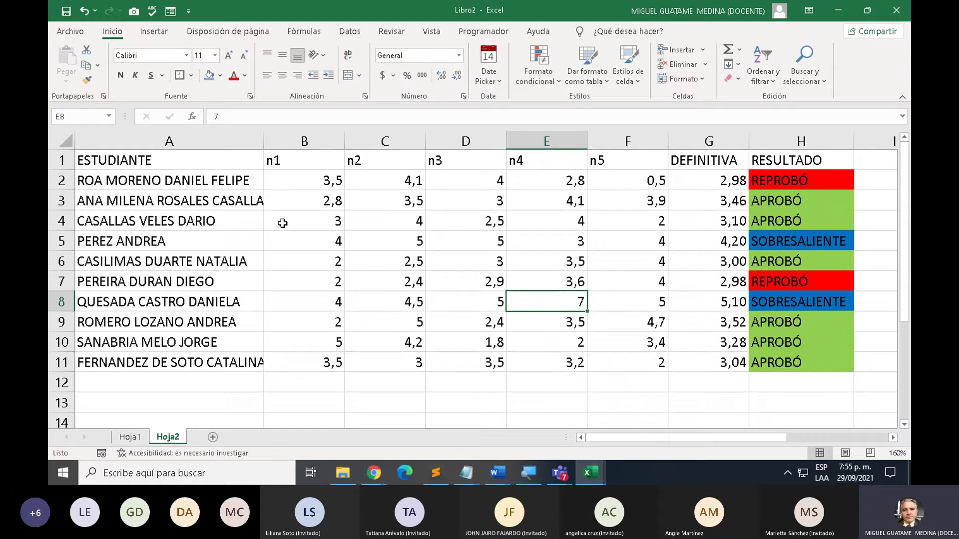
type("3")
key("Return")
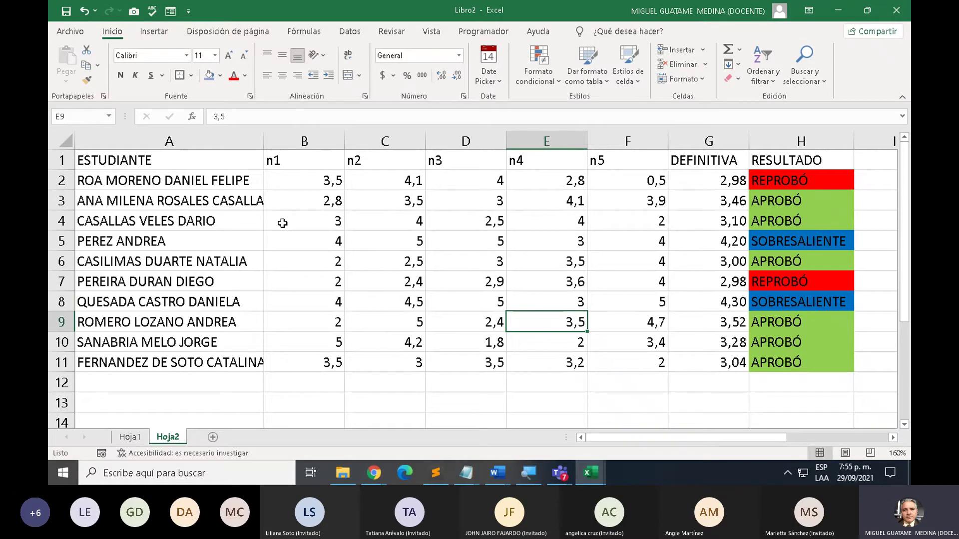
key("Up")
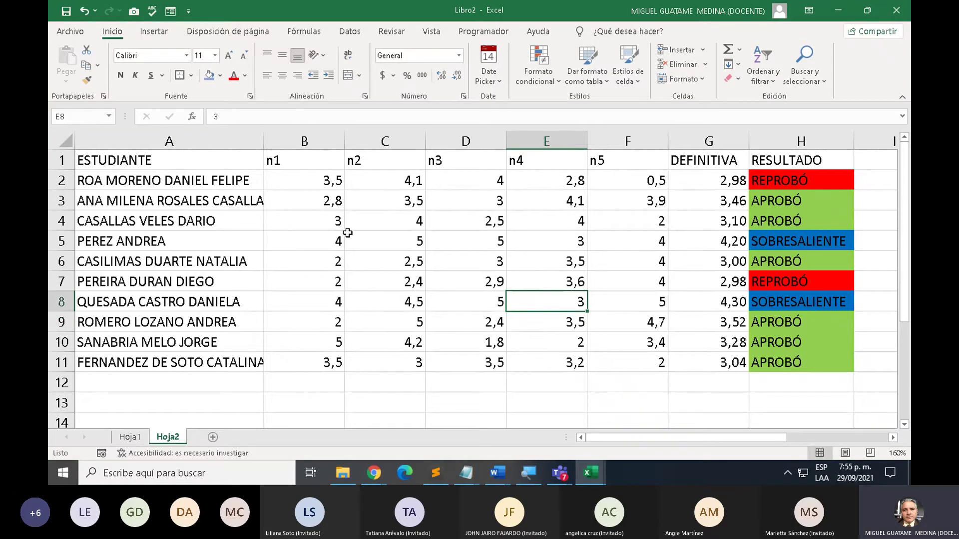
Select the grade block B2:F11 and bring up Datos > Validación de datos
left_click_drag(312, 179, 667, 374)
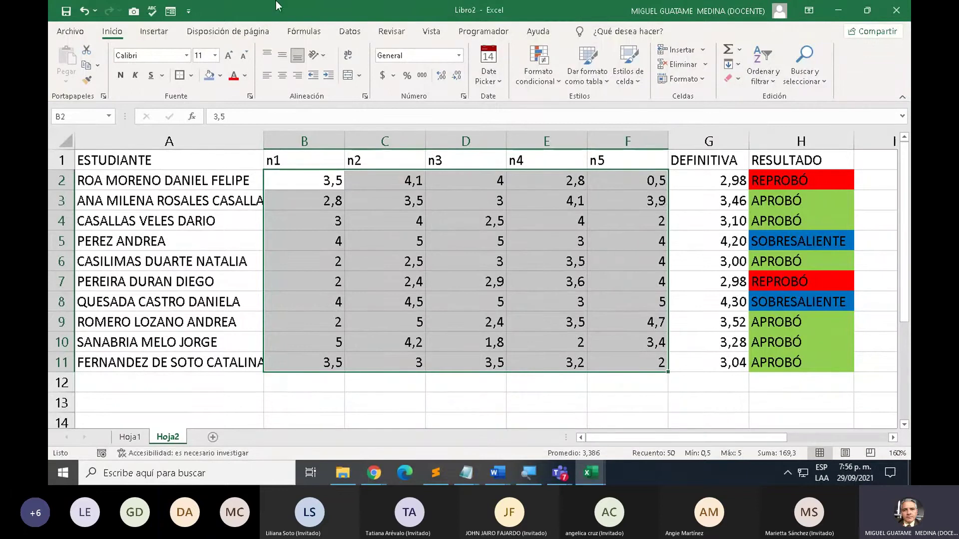
left_click(352, 33)
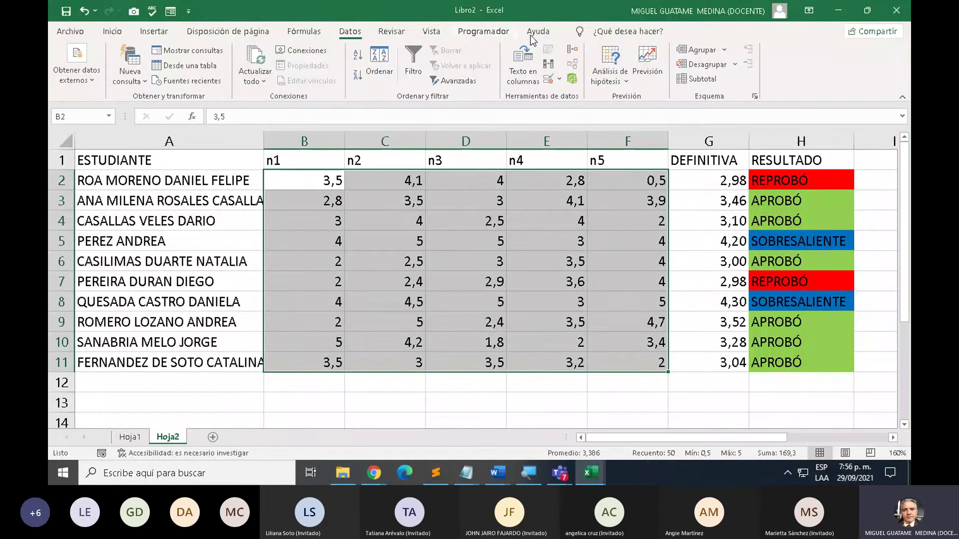
left_click(550, 81)
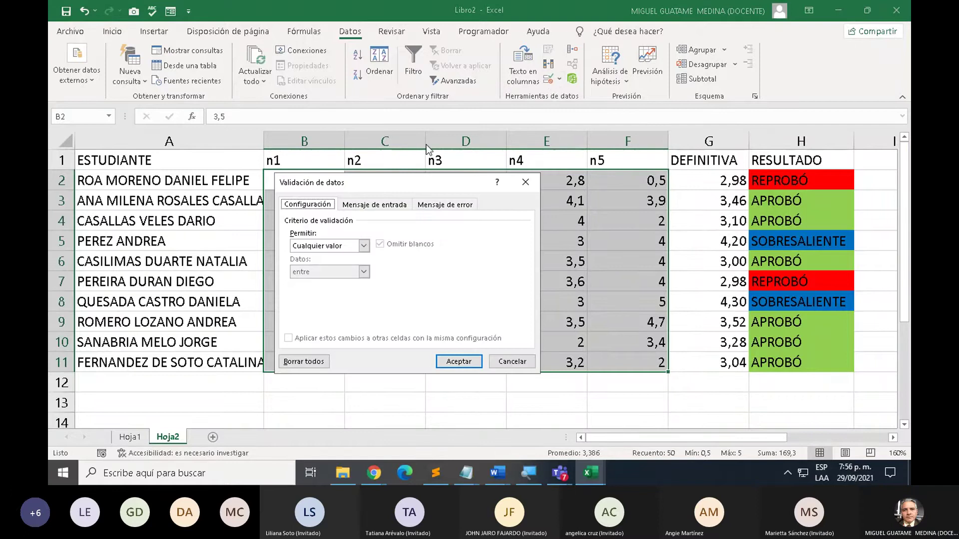
Set the validation criteria to Decimal, entre, with Mínimo 0 and Máximo 5
left_click(315, 250)
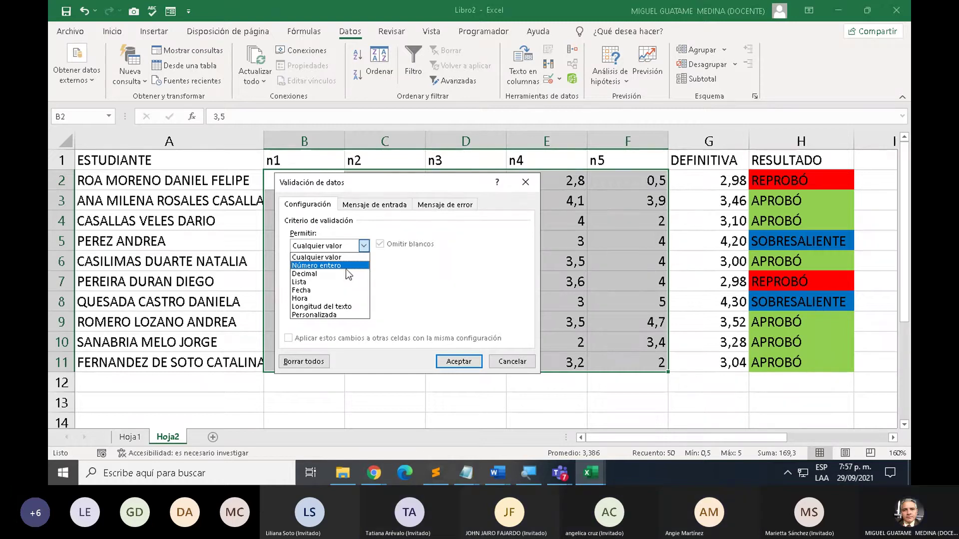
left_click(344, 274)
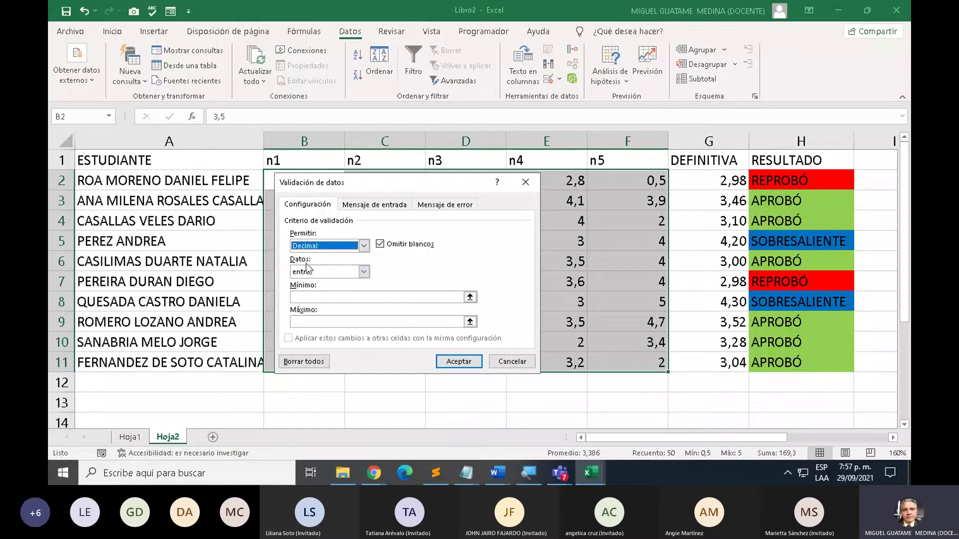
left_click(364, 272)
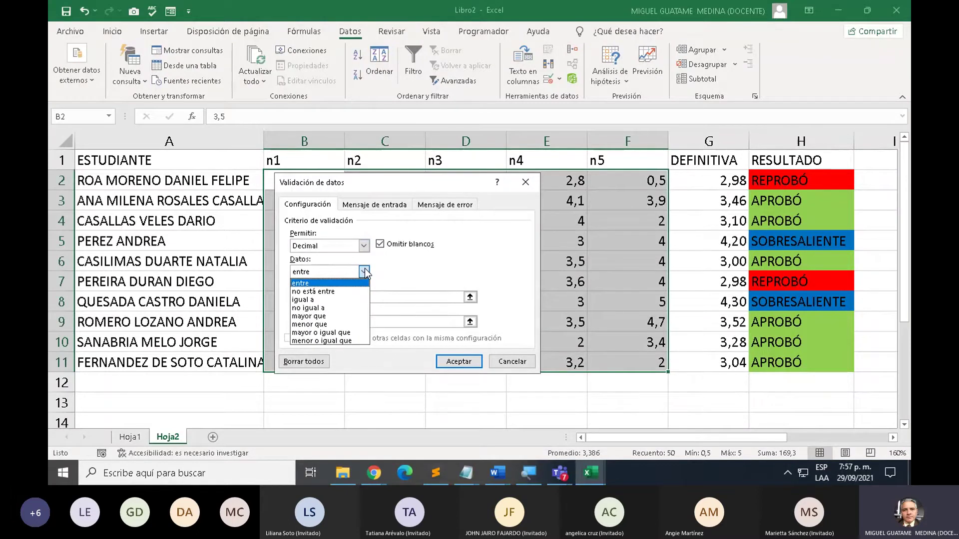
left_click(365, 272)
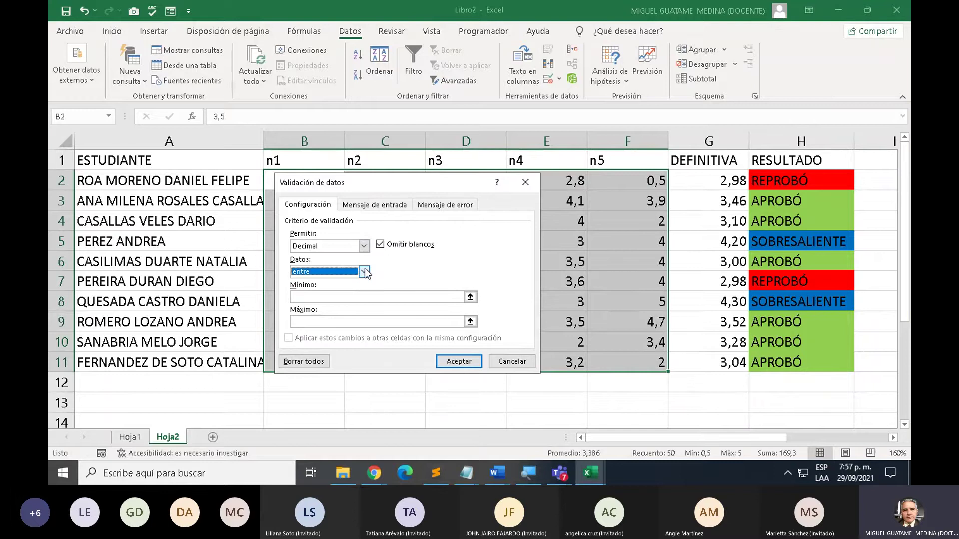
left_click(331, 296)
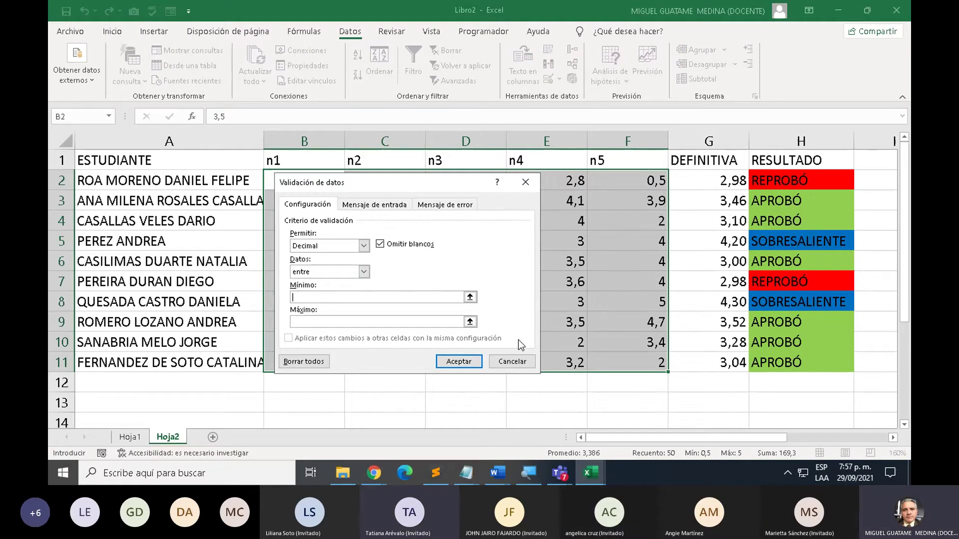
type("0")
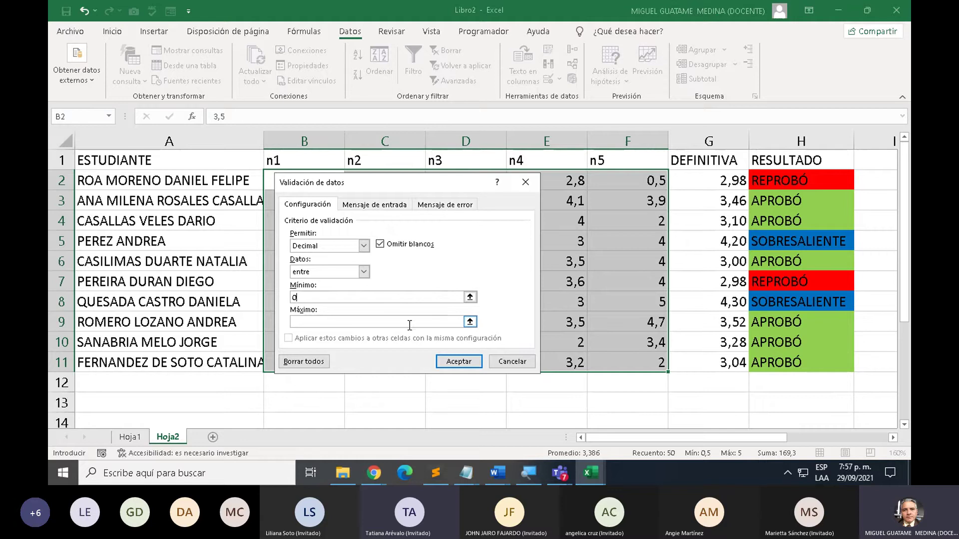
left_click(408, 322)
type("5")
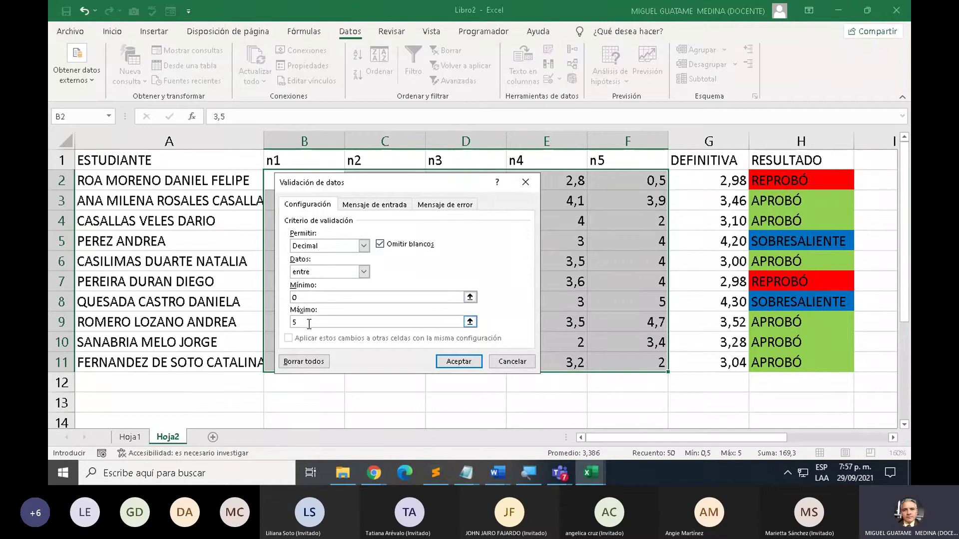
Give the error alert the title 'ERROR AL DIGITAR NOTA' and a message accepting only decimal grades 0–5
left_click(431, 206)
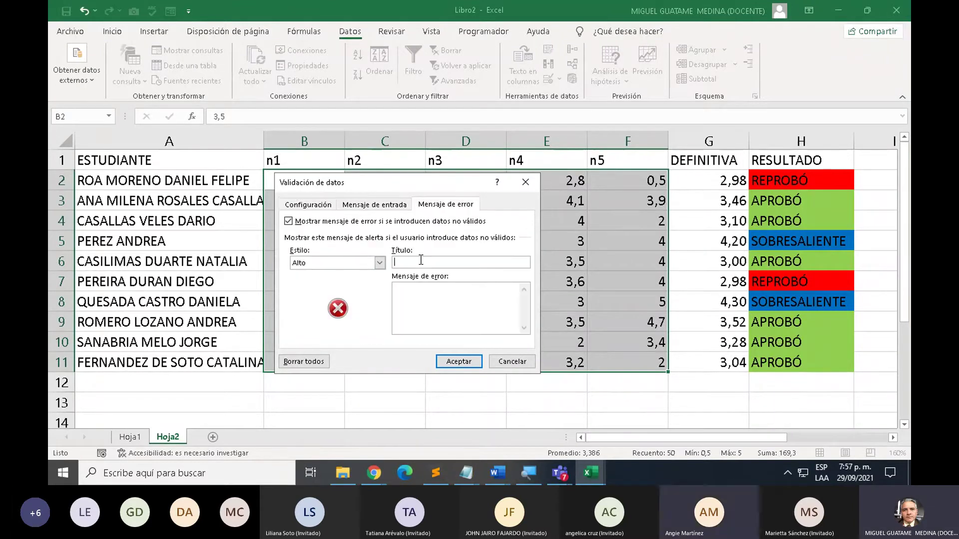
type("erro")
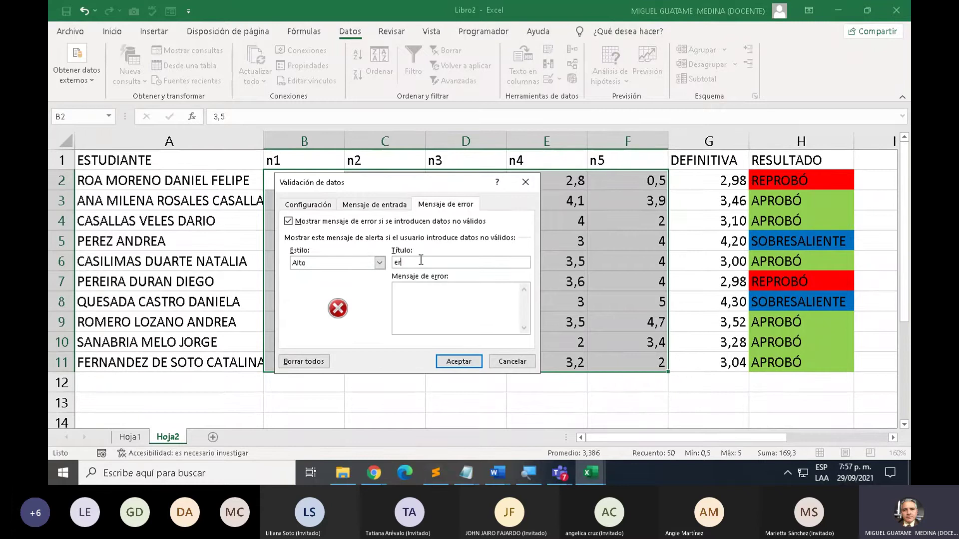
key("BackSpace")
key("BackSpace")
type("ERROR")
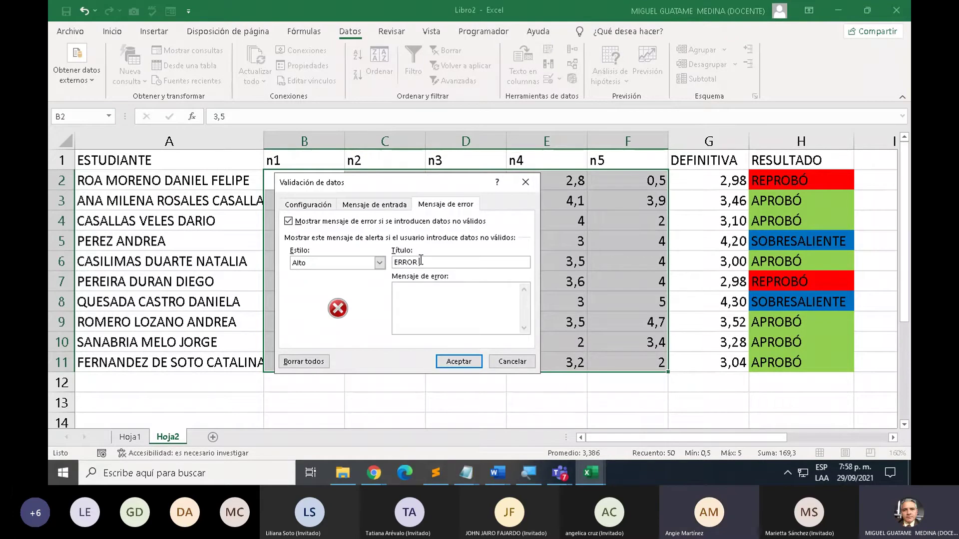
type(" AL DIGITAR NOTA")
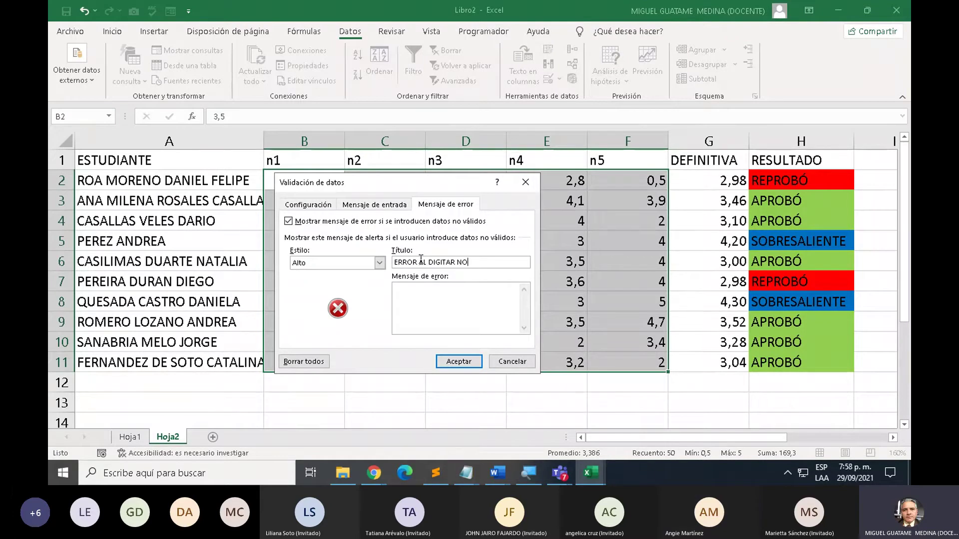
left_click(451, 292)
type("SOLO")
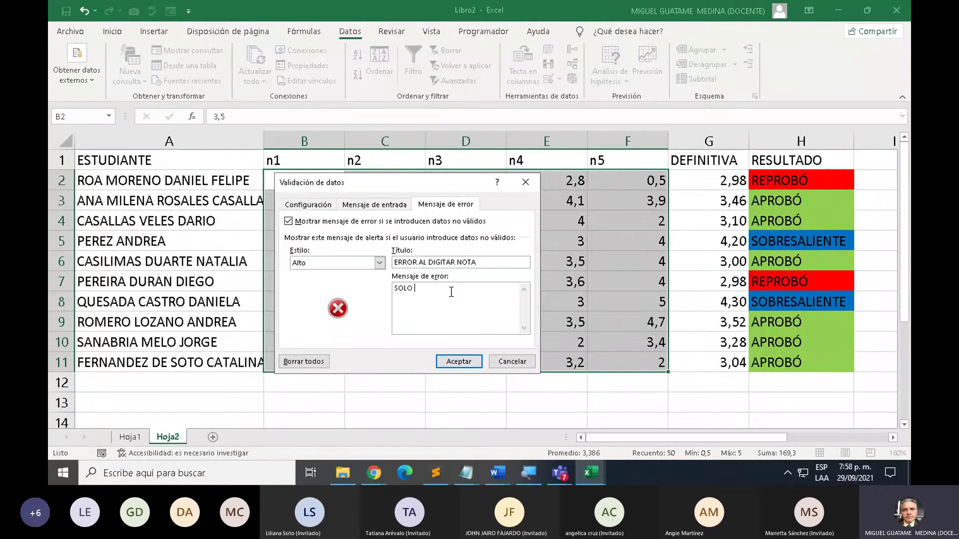
type(" SE ACEPTA")
type("N NOTAS")
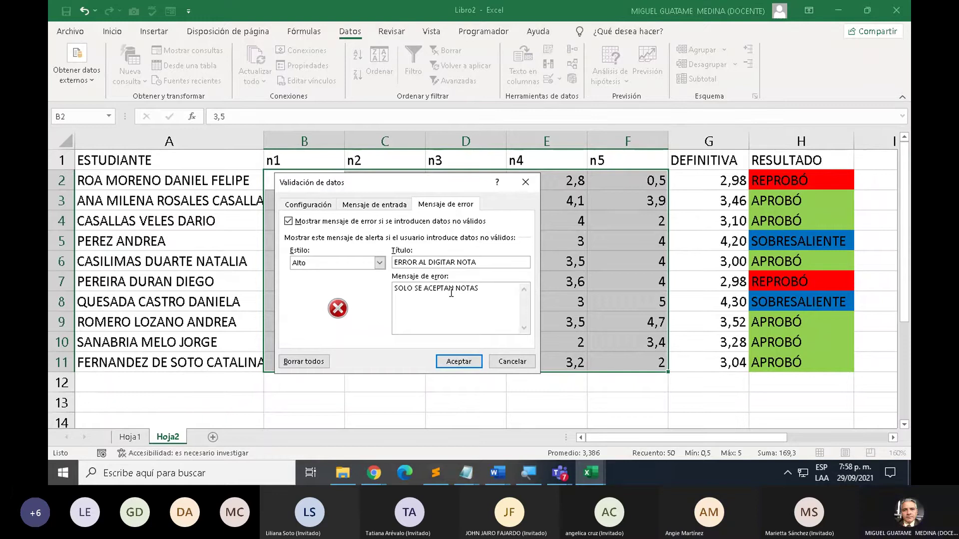
type(" CON DECI")
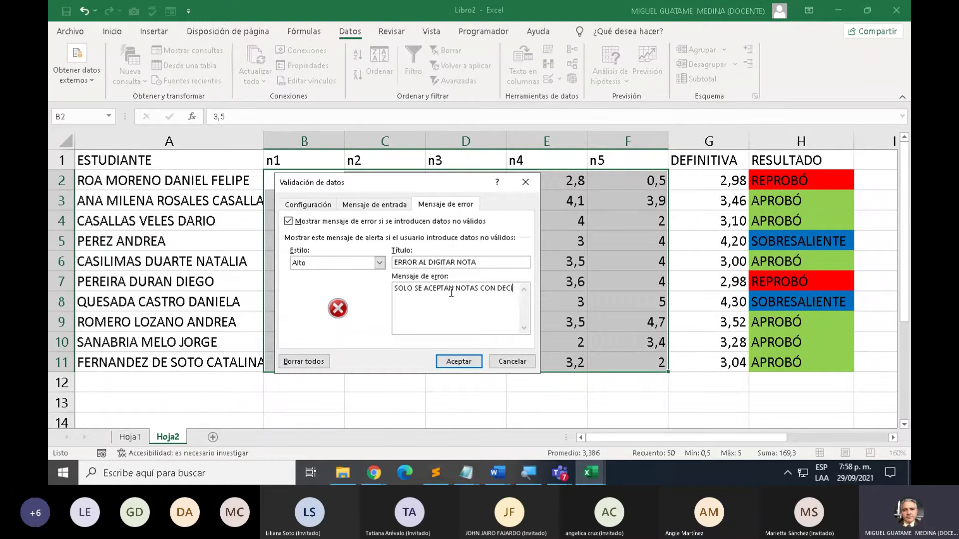
type("MALES EN")
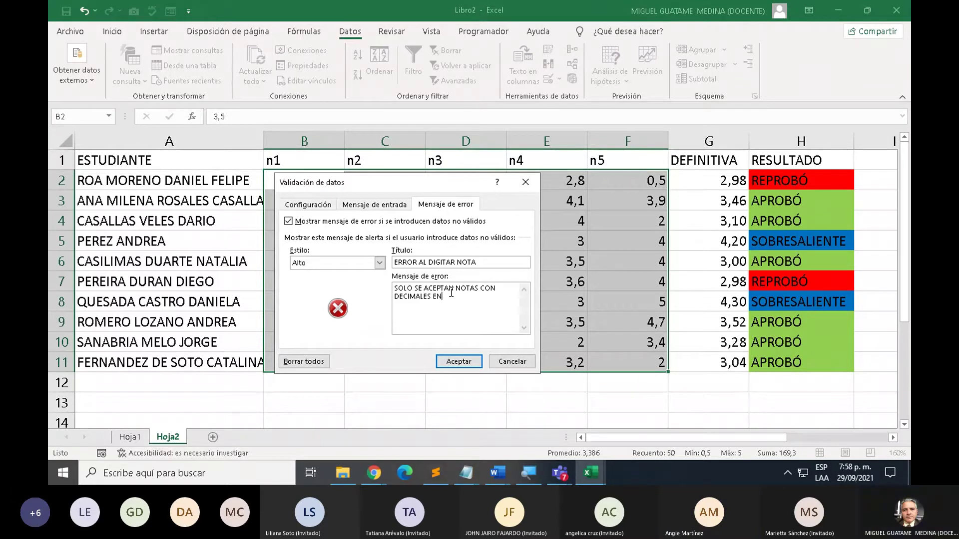
type("DTRE")
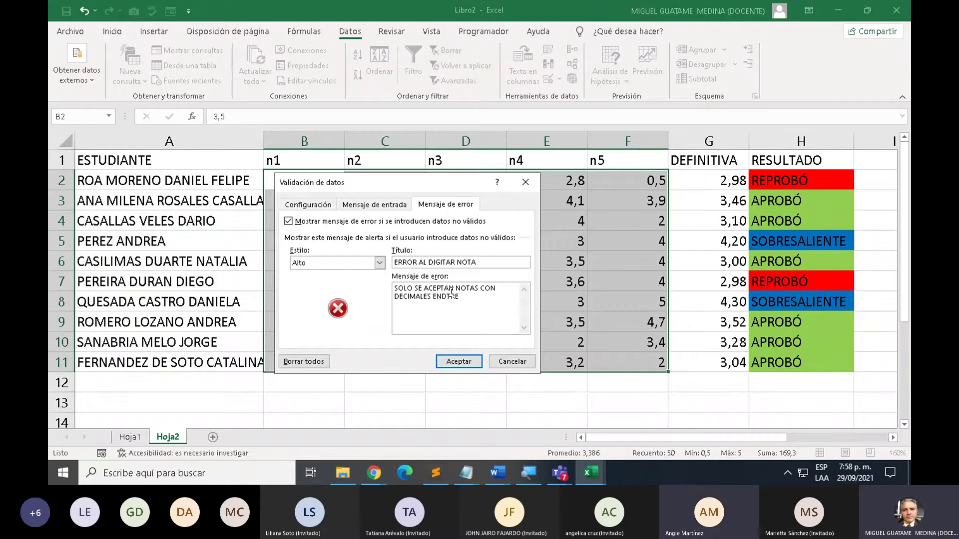
key("BackSpace")
key("BackSpace")
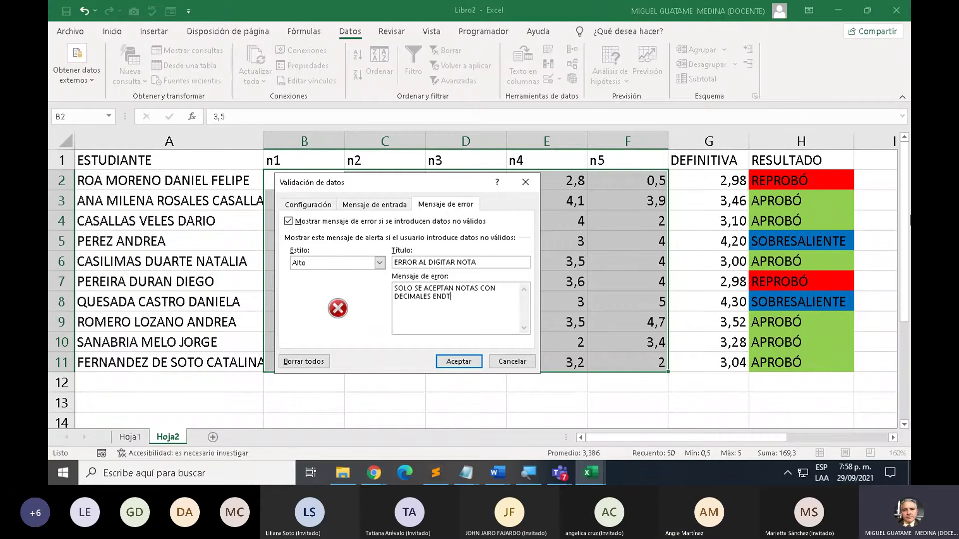
key("BackSpace")
type("TRE C")
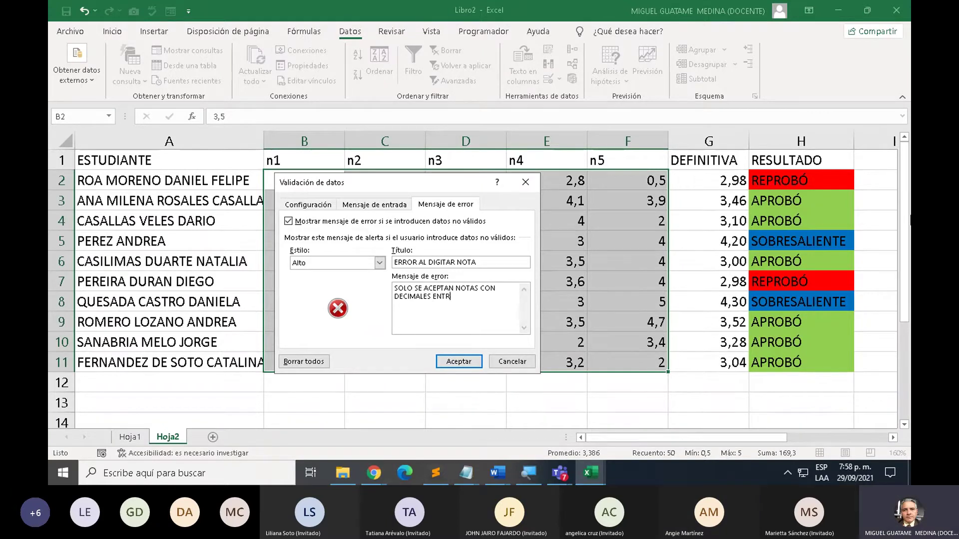
type("ERO ")
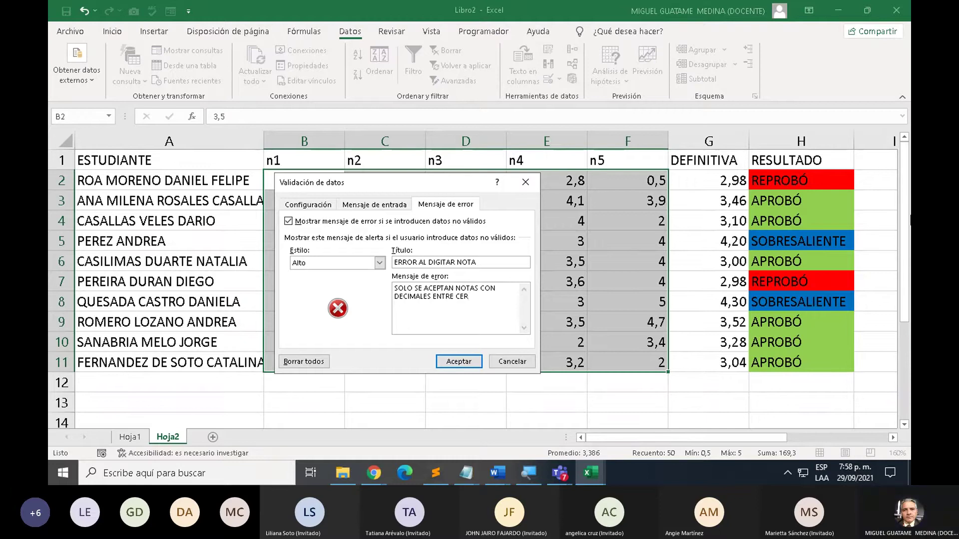
type("Y ")
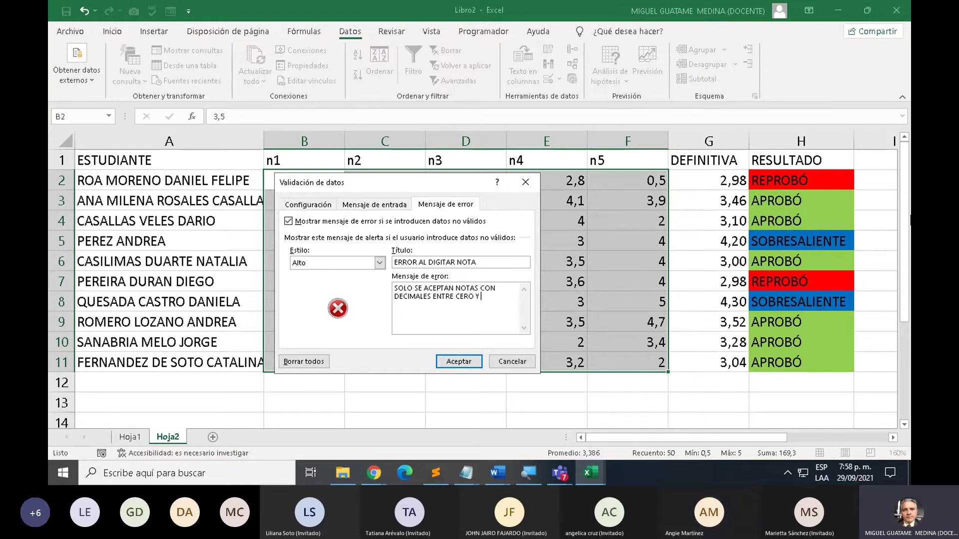
type("MAXIMO")
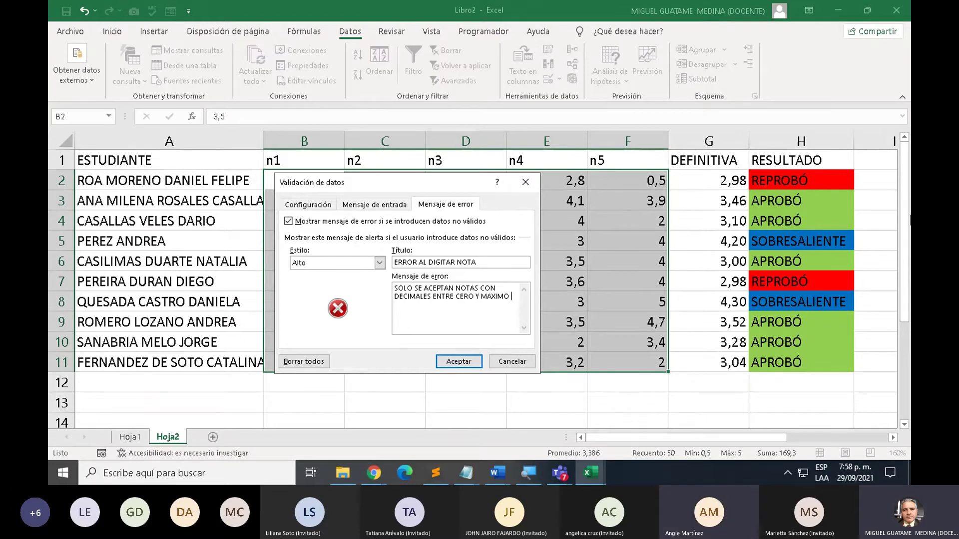
type(" CINCO")
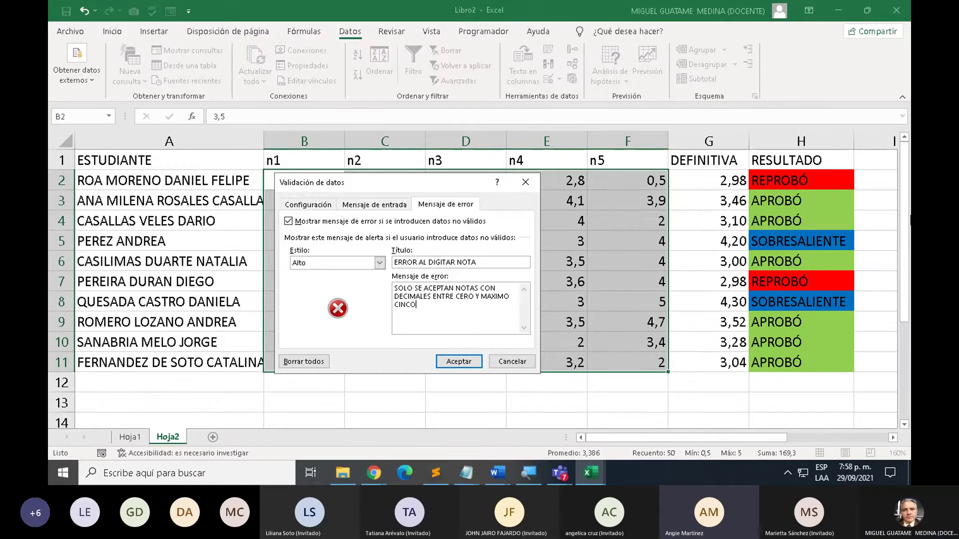
type(" (")
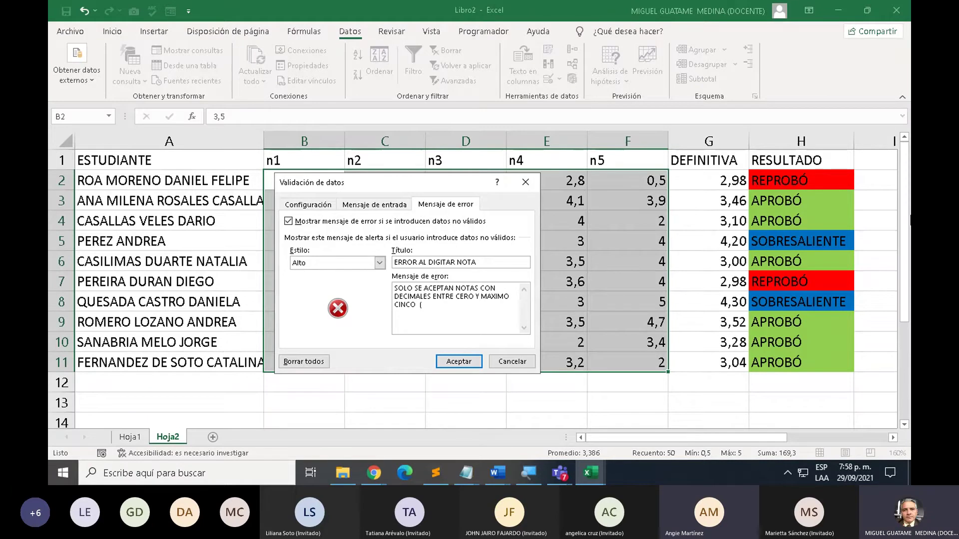
type("0")
type(" - ")
type("5)")
type("....")
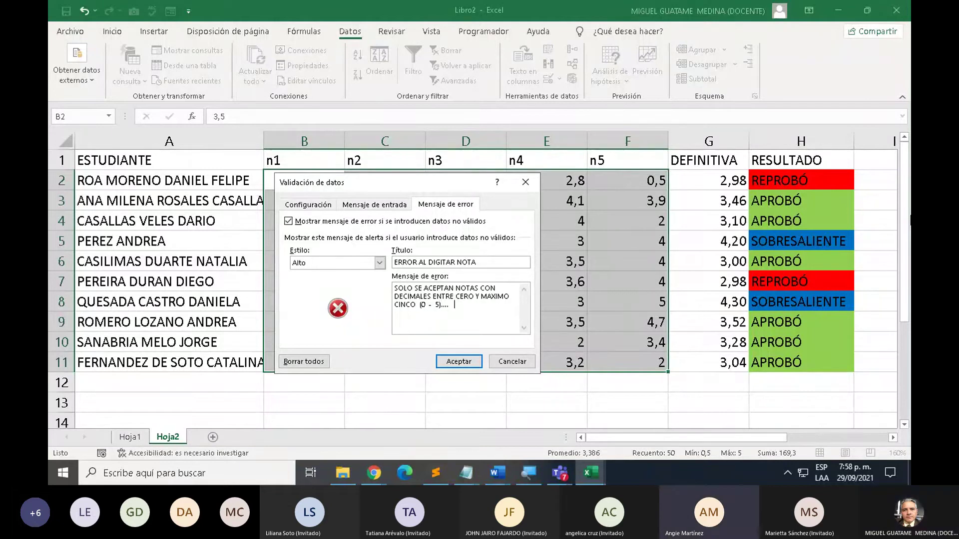
type("  POR FAVOR")
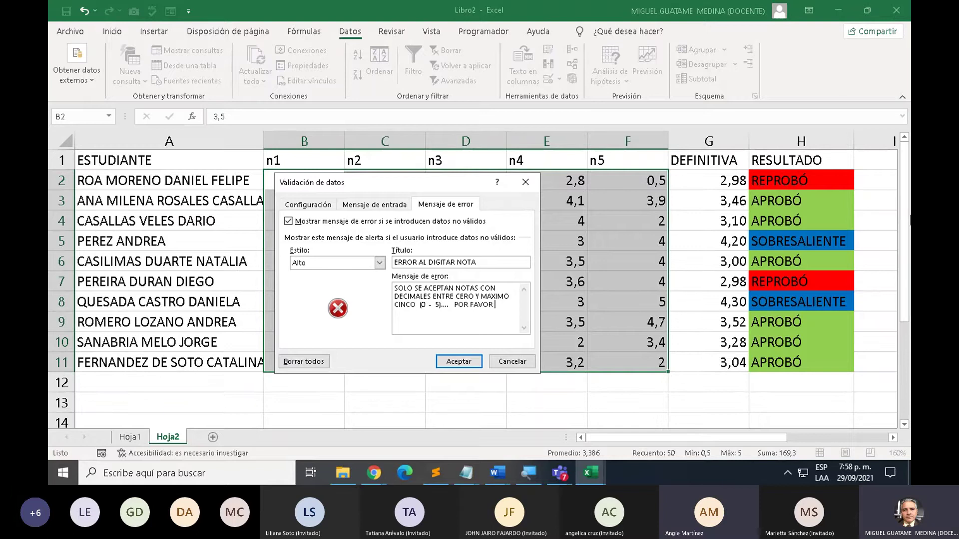
type(" CORRI")
type("JA PAR")
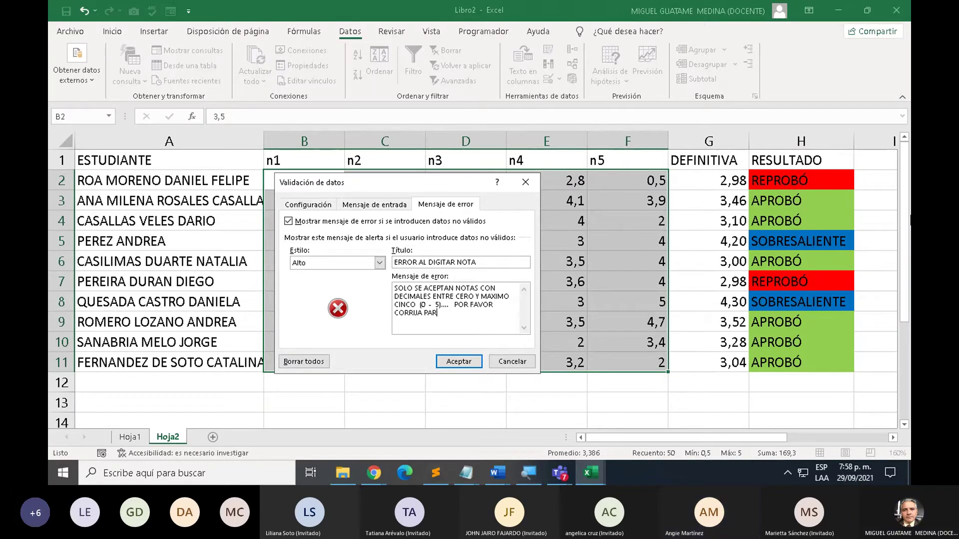
type("A CONTI")
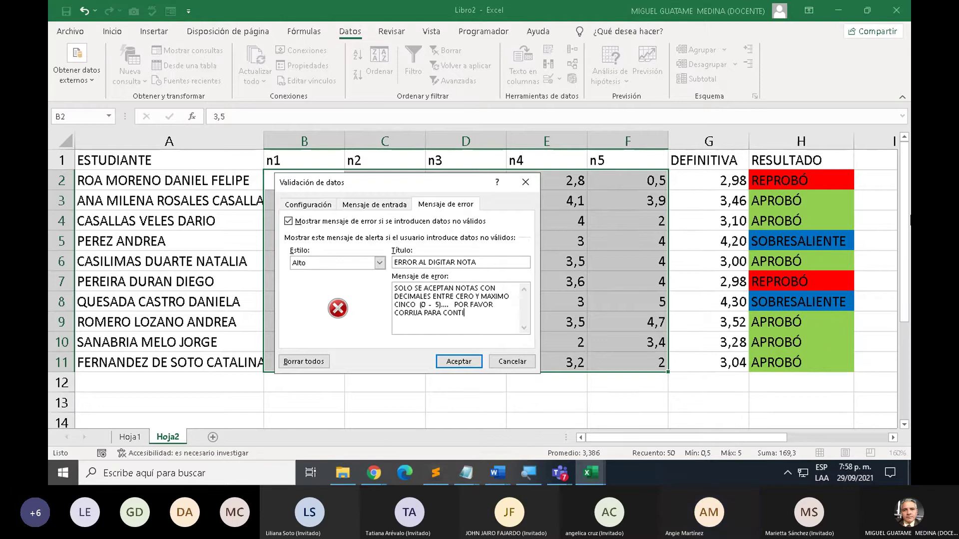
type("NUAR")
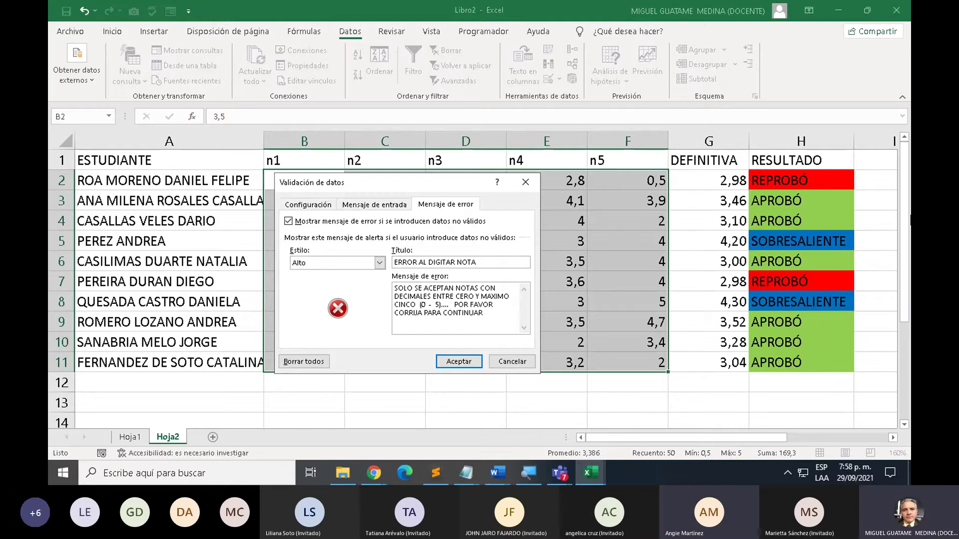
type("....")
Recheck the decimal 0–5 criteria and apply the validation rule to the grades
left_click(324, 206)
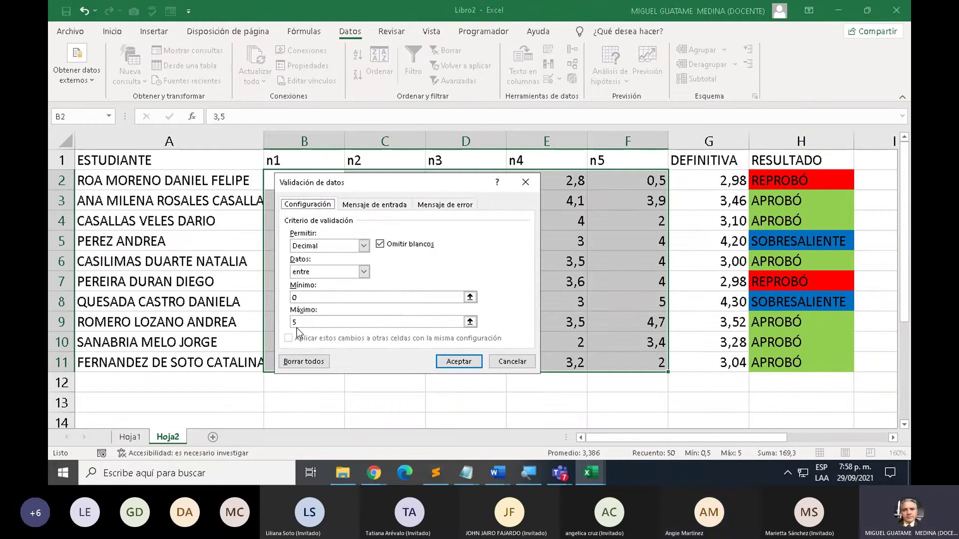
left_click(456, 206)
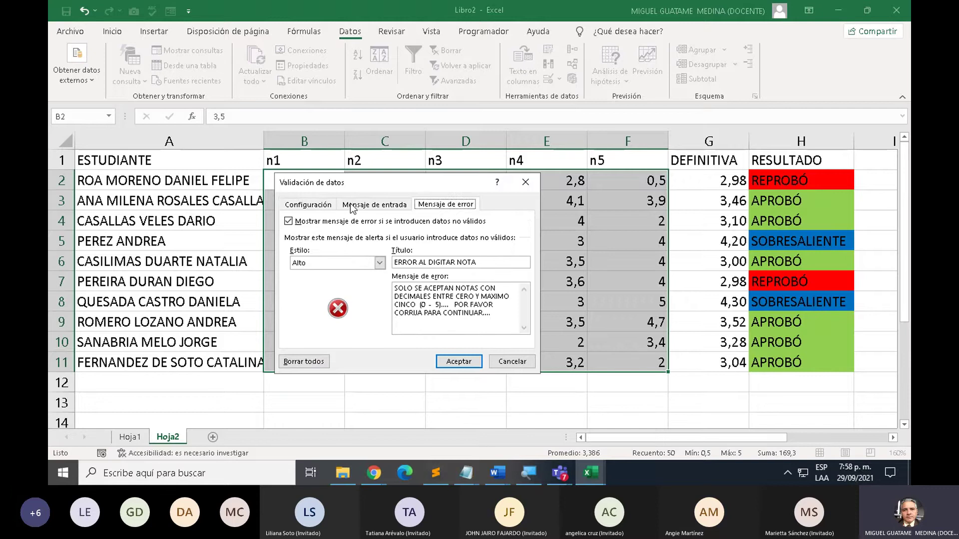
left_click(319, 204)
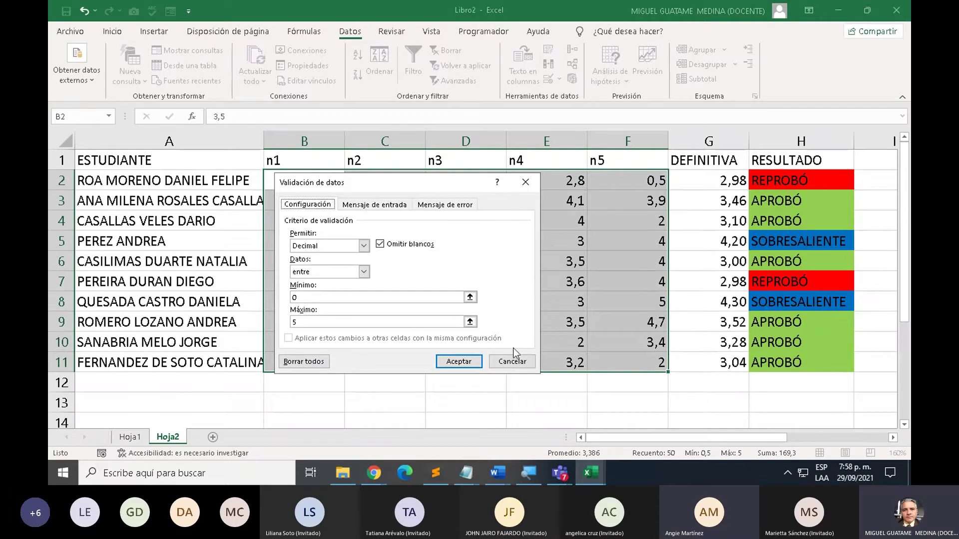
left_click(458, 362)
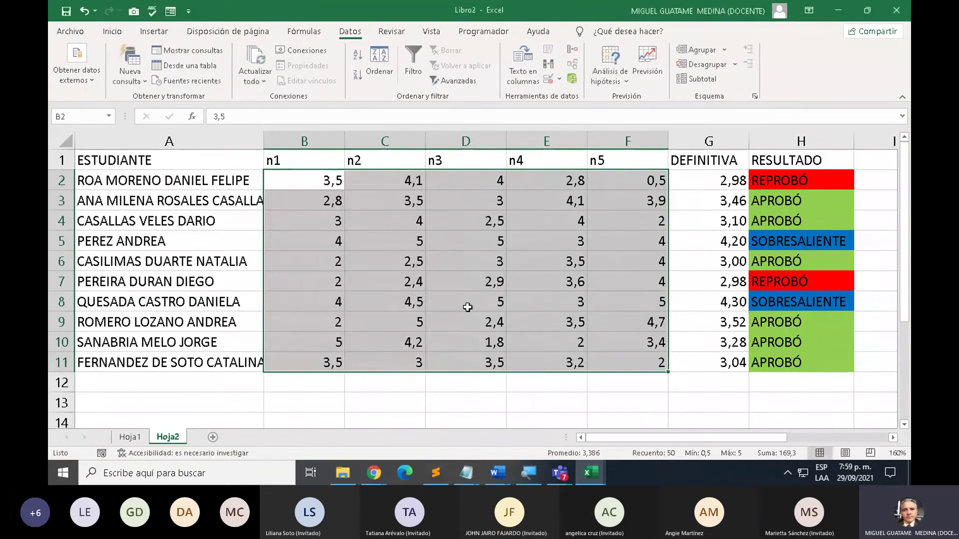
left_click(493, 279)
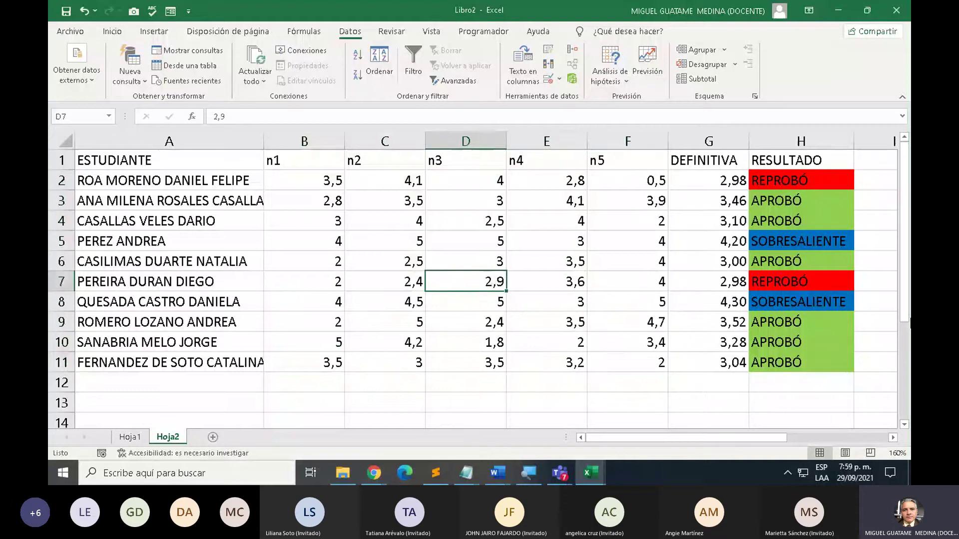
type("7")
key("Return")
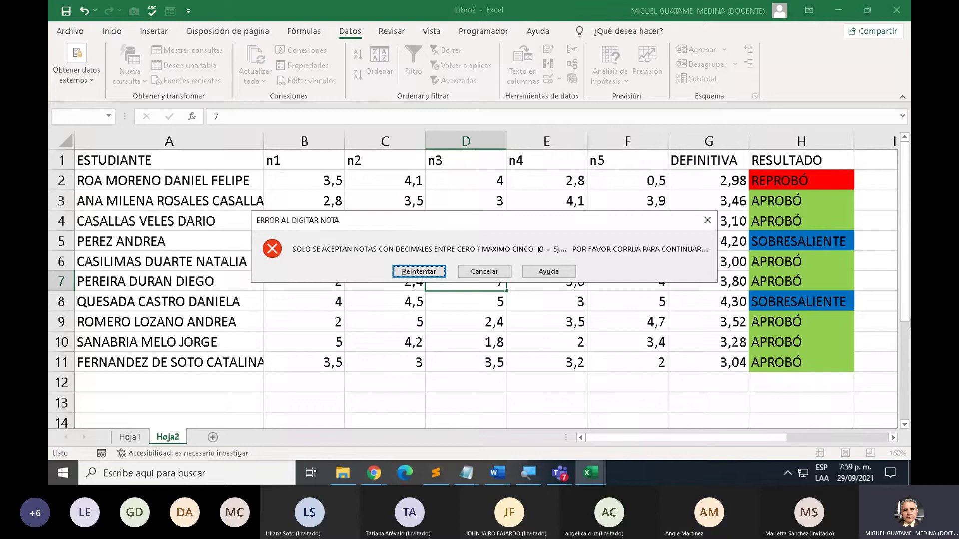
key("Return")
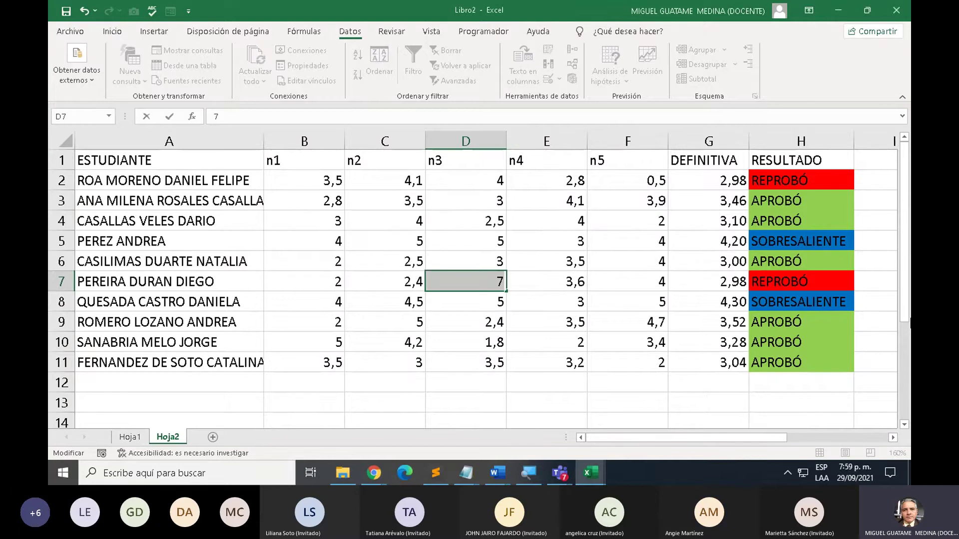
type("4")
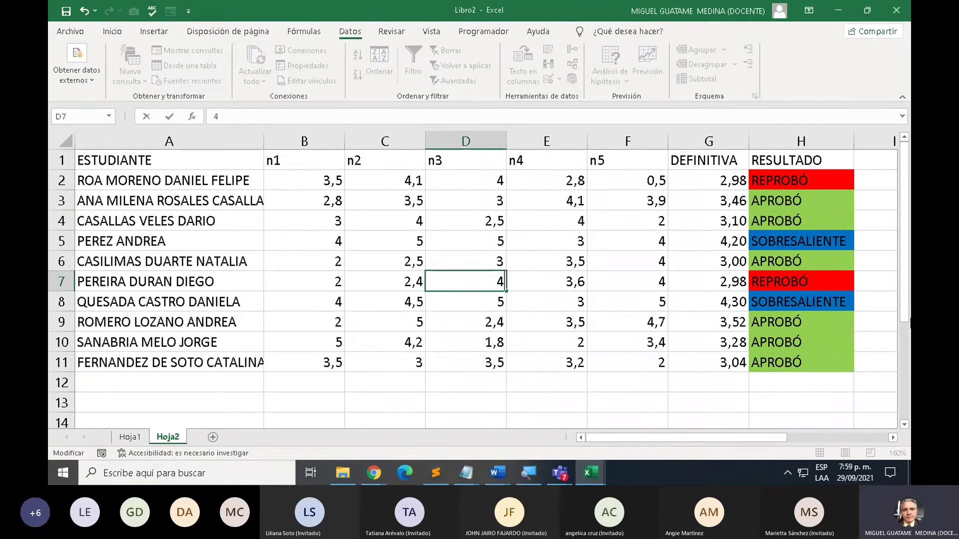
key("Return")
left_click(465, 302)
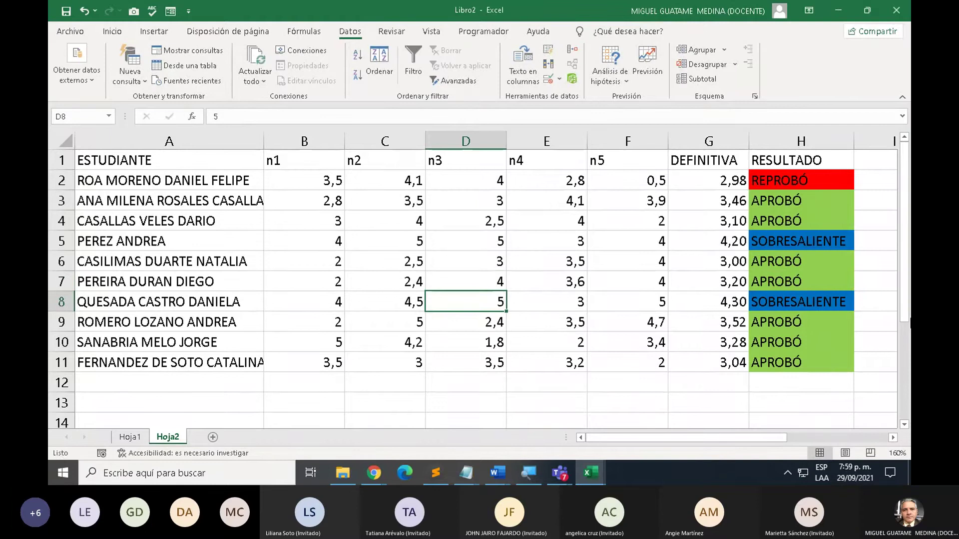
key("Down")
key("Down")
key("Down")
key("Right")
key("Right")
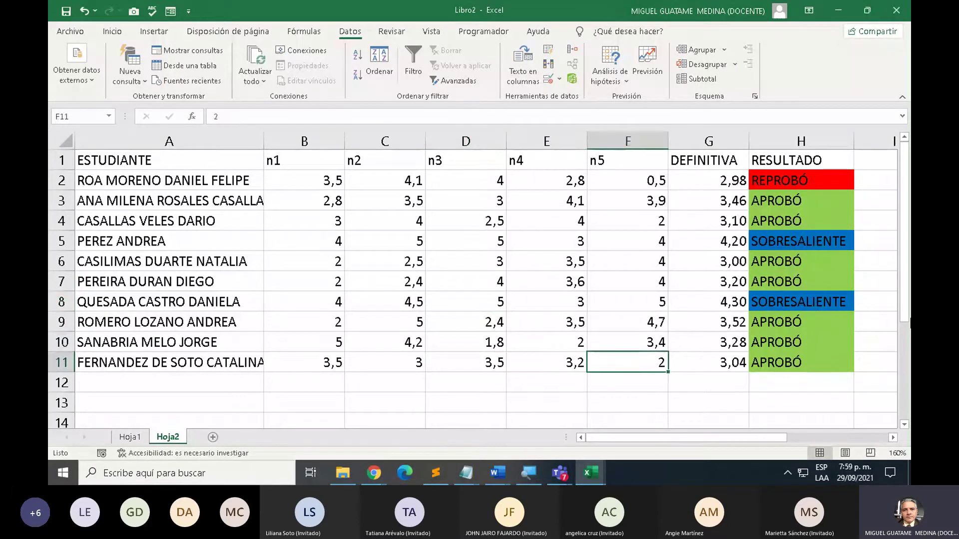
key("Right")
key("Left")
key("Up")
key("Up")
key("Up")
key("Left")
key("Left")
key("Left")
key("Left")
key("Up")
key("Up")
key("Up")
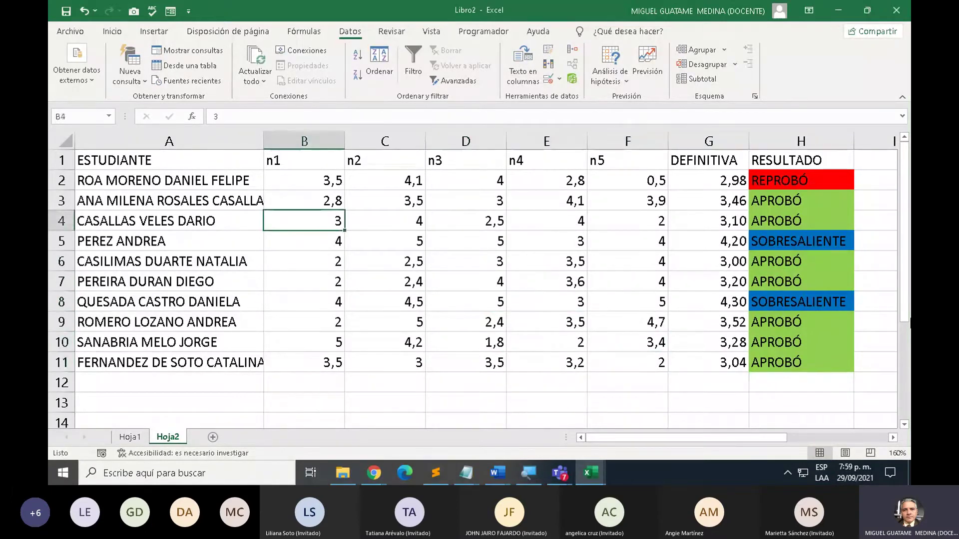
key("Up")
key("Up")
key("Up")
key("Right")
key("Right")
key("Right")
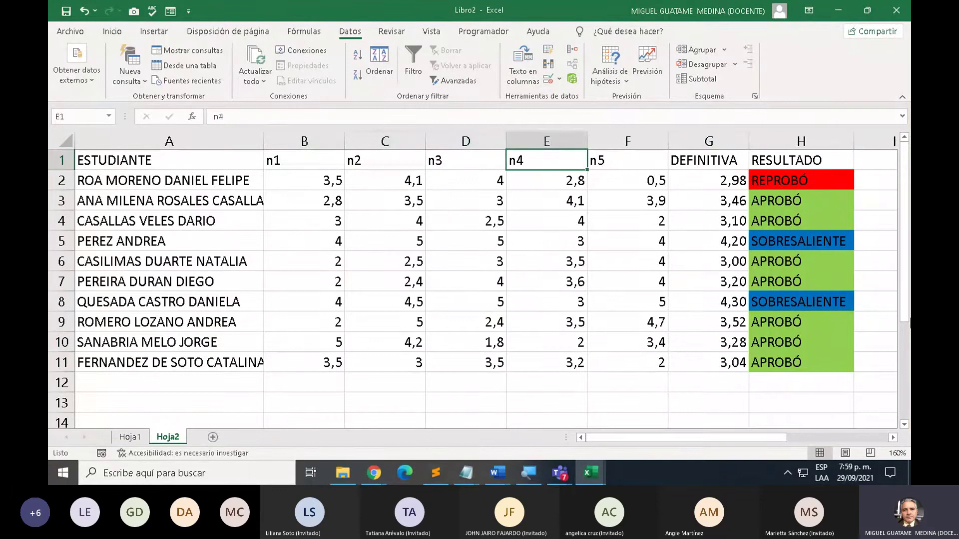
key("Right")
key("Down")
key("Down")
key("Down")
key("Down")
key("Down")
key("Down")
key("Down")
key("Left")
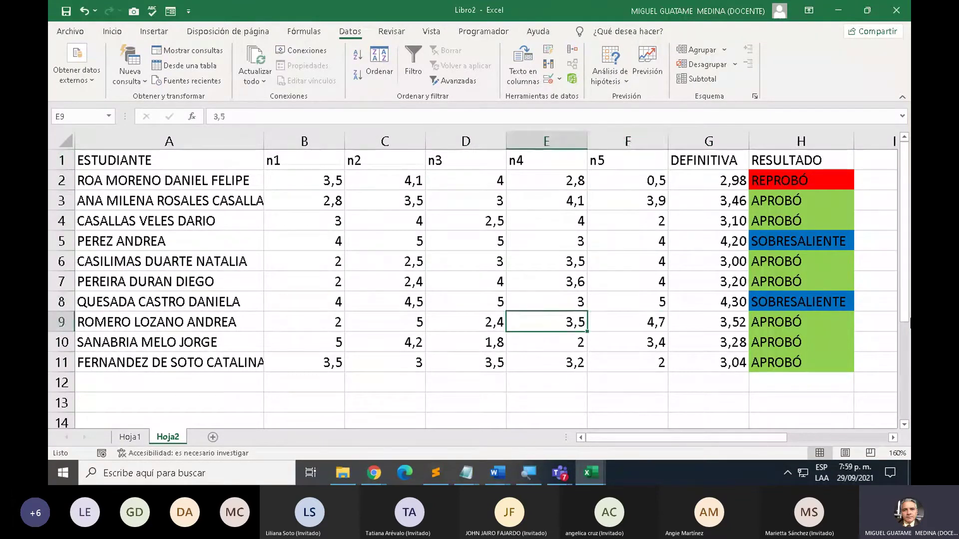
key("Down")
key("Down")
key("Right")
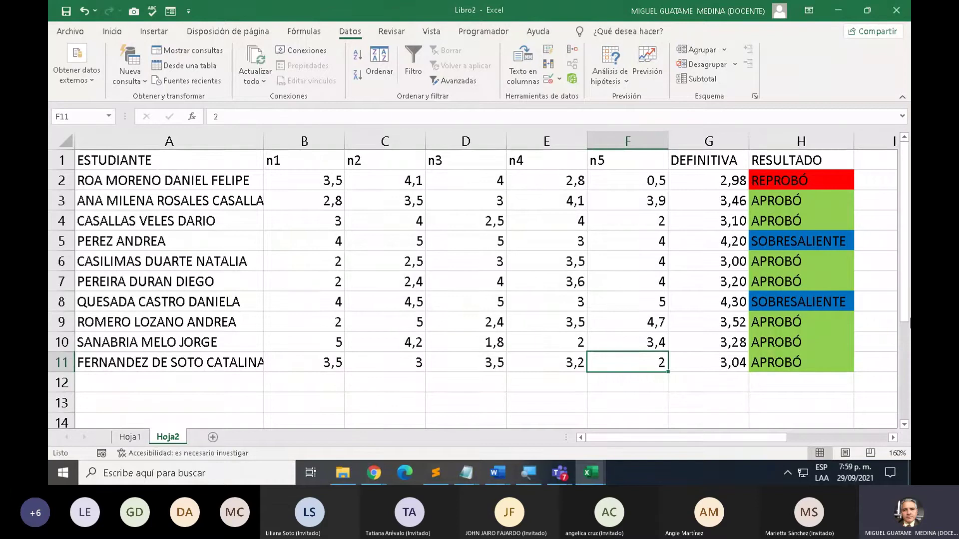
type("A")
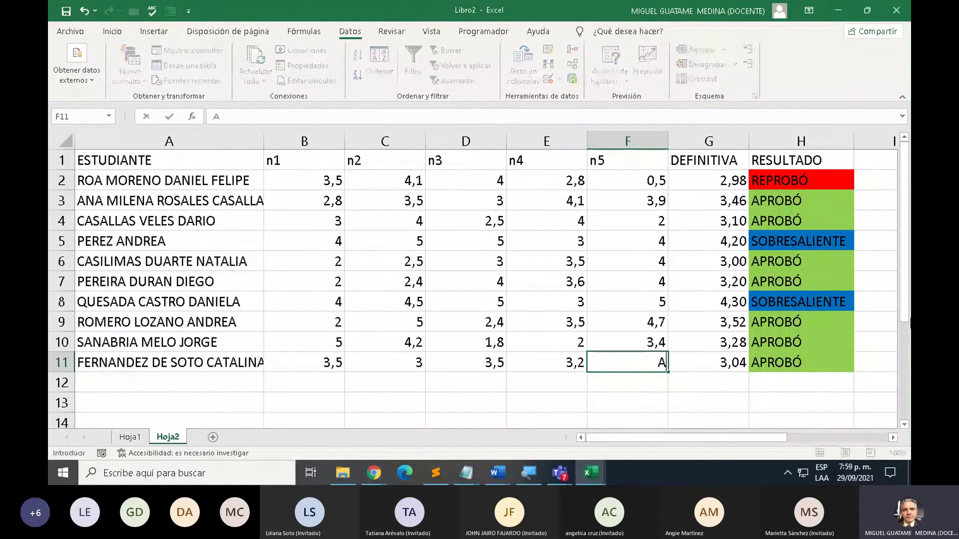
key("Return")
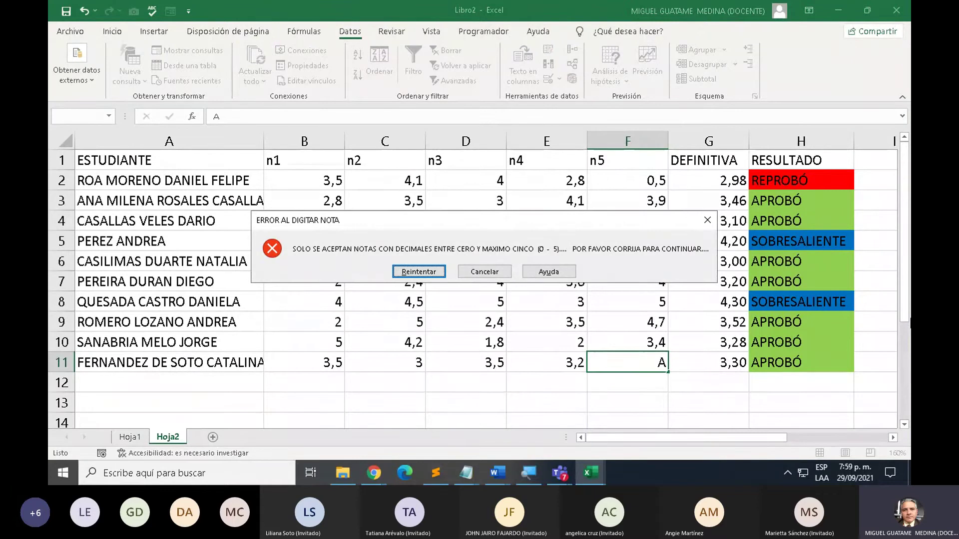
key("Escape")
type("2")
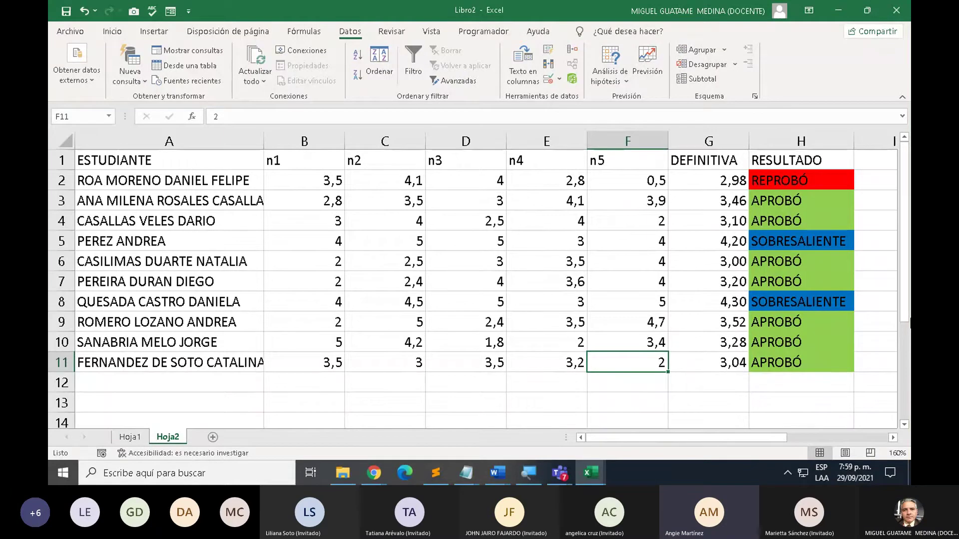
Remove all data validation rules from the grade cells B2:F11 with Borrar todos
left_click(725, 383)
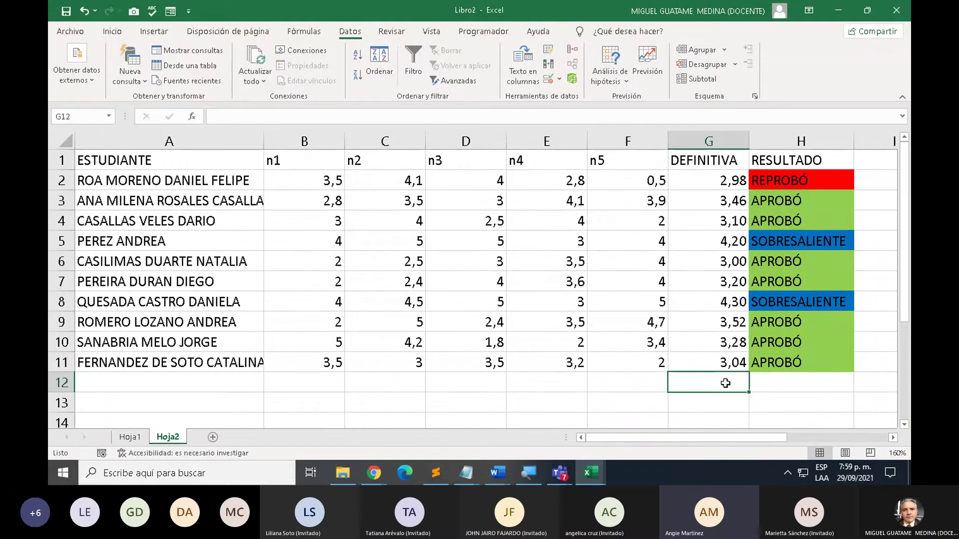
mouse_move(315, 185)
left_mouse_down()
mouse_move(694, 319)
mouse_move(724, 362)
left_mouse_up()
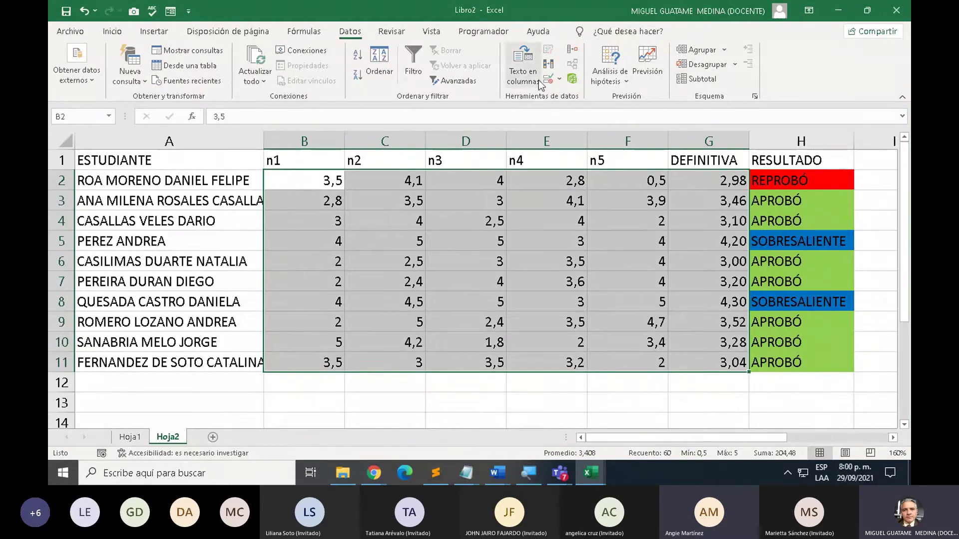
left_click(553, 82)
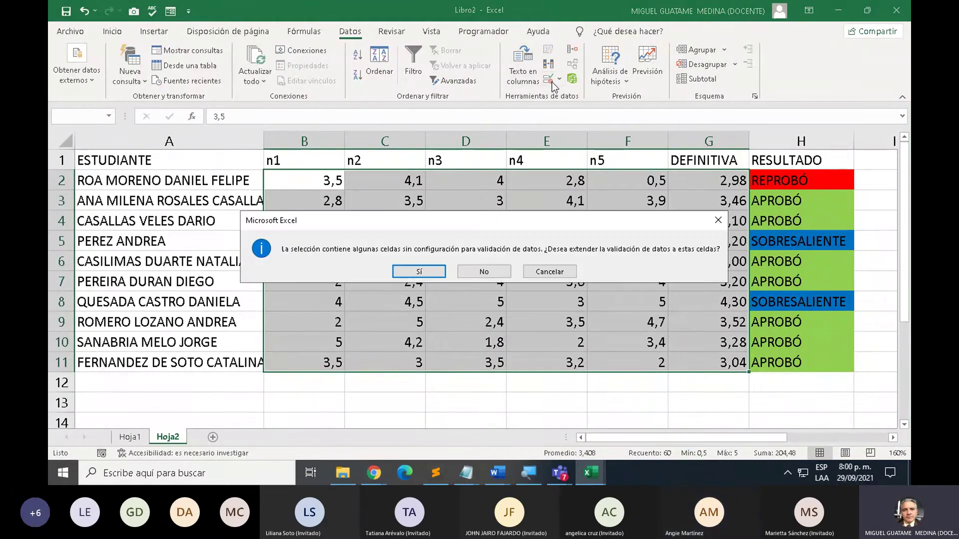
left_click(426, 274)
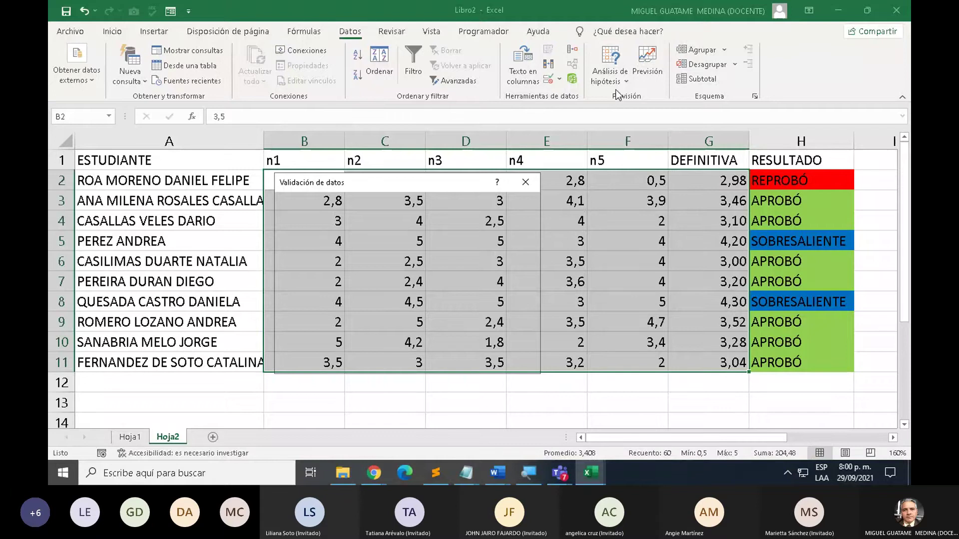
left_click(526, 182)
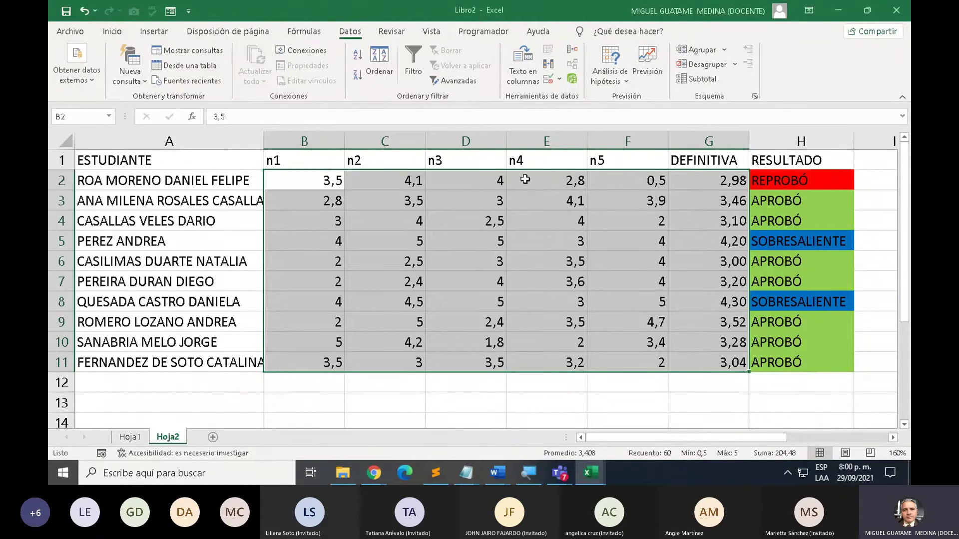
left_click_drag(284, 183, 660, 362)
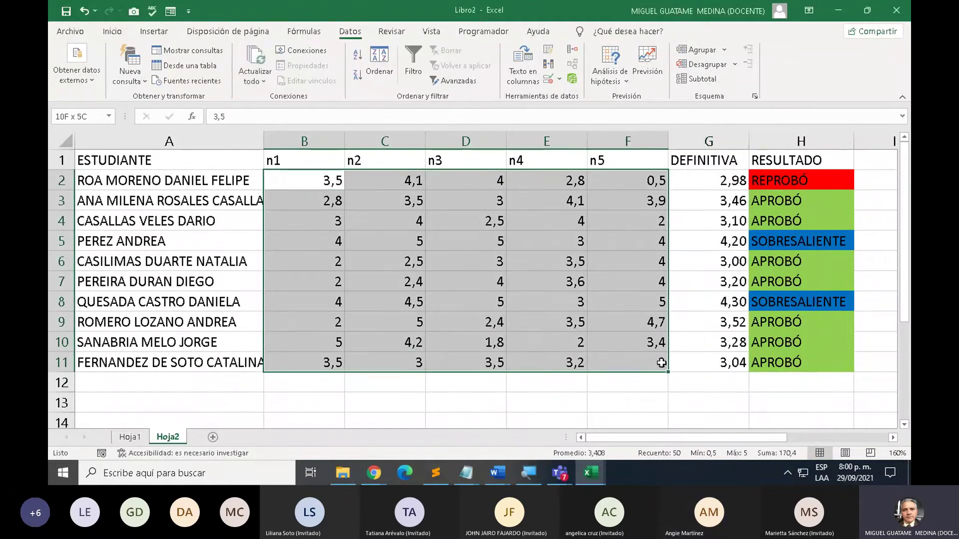
left_click(549, 79)
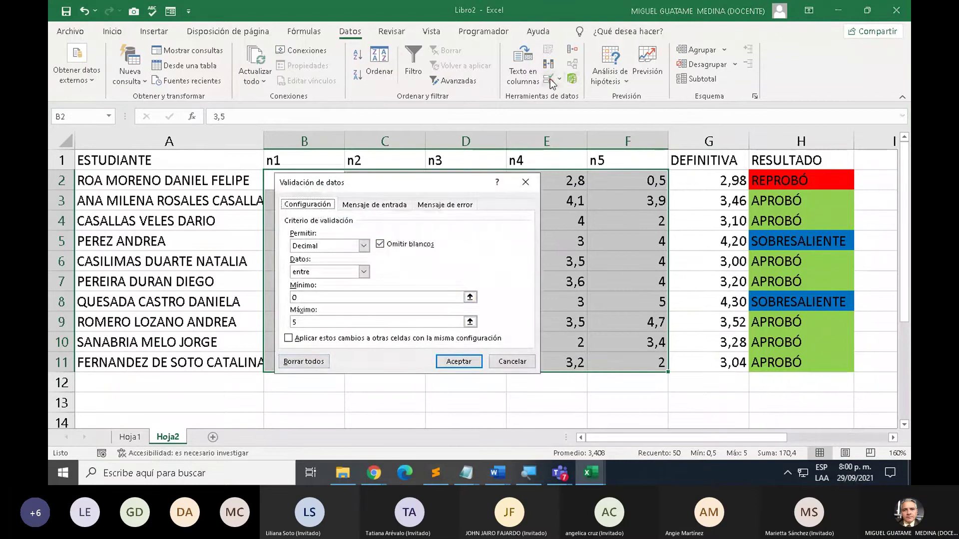
left_click(315, 363)
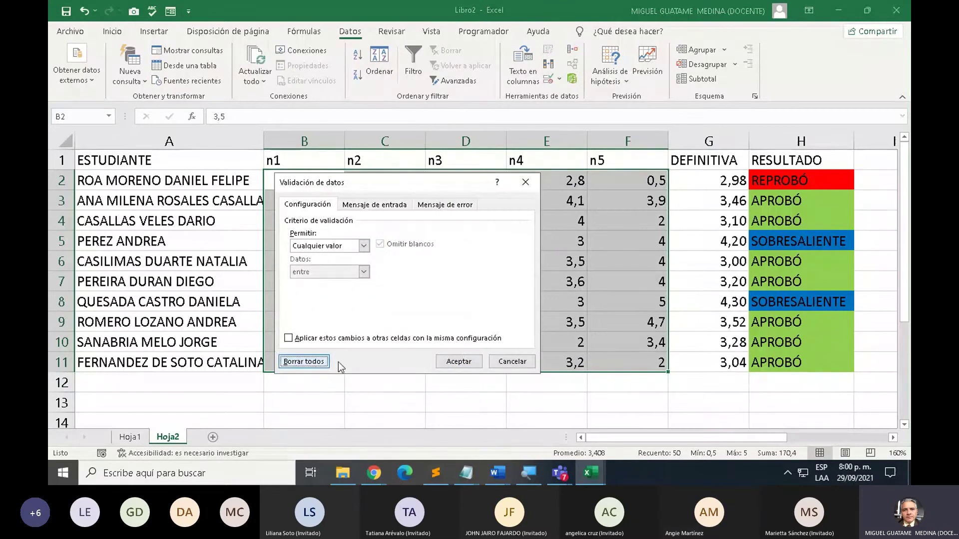
left_click(459, 362)
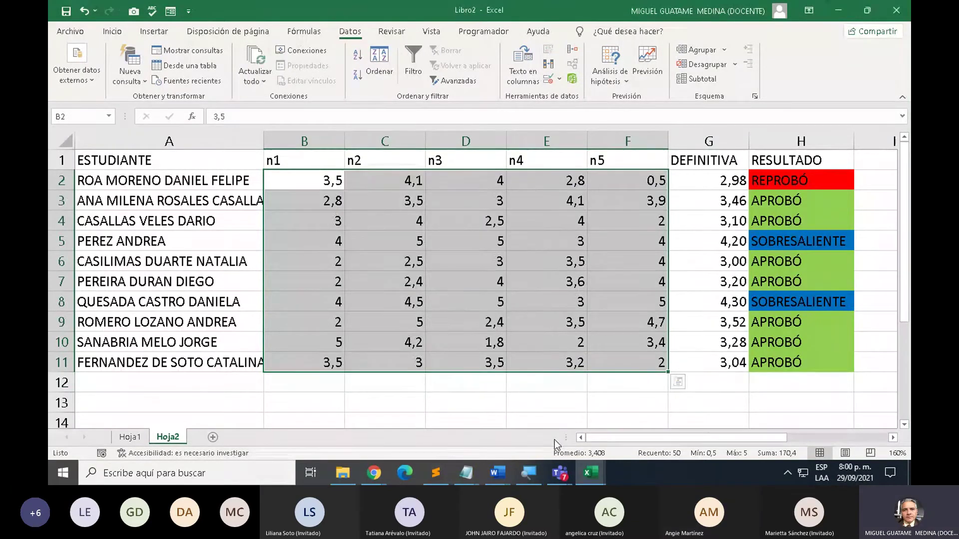
key("Up")
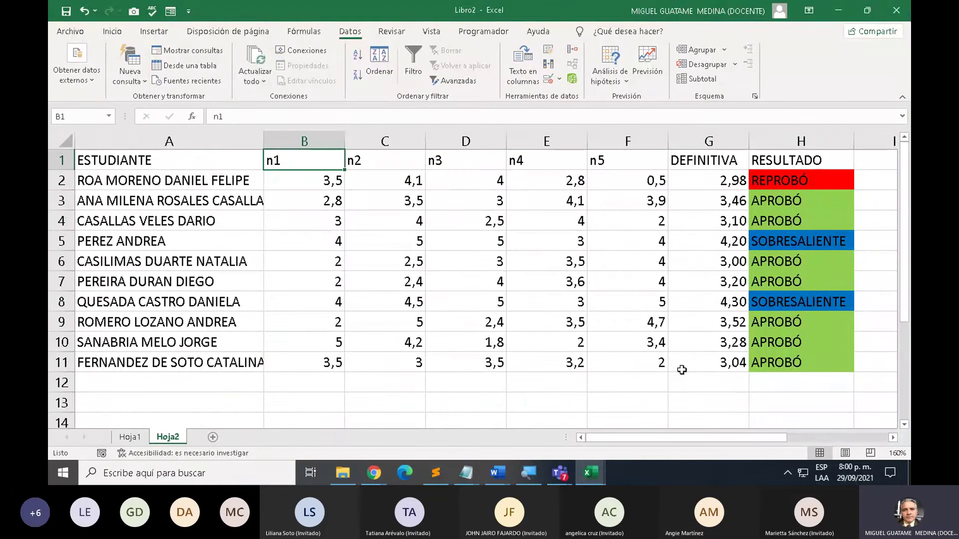
Type the label 'validacion de datos' into cell A14
left_click(178, 410)
key("Down")
key("Down")
key("Up")
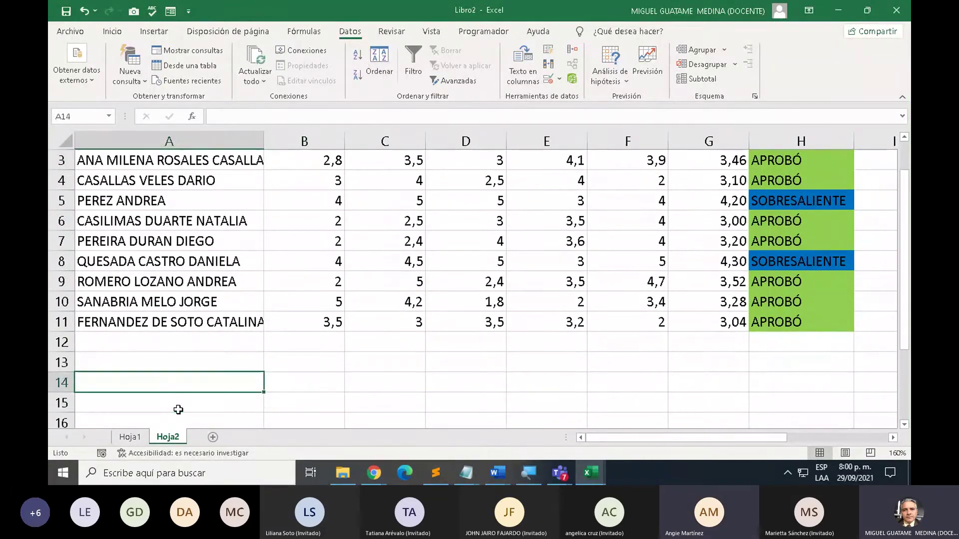
type("validaci")
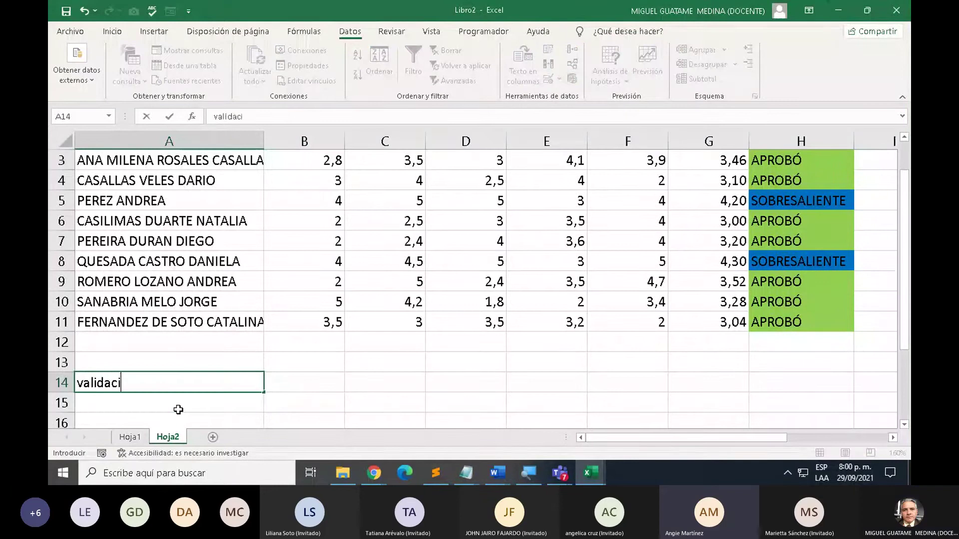
type("on de datos")
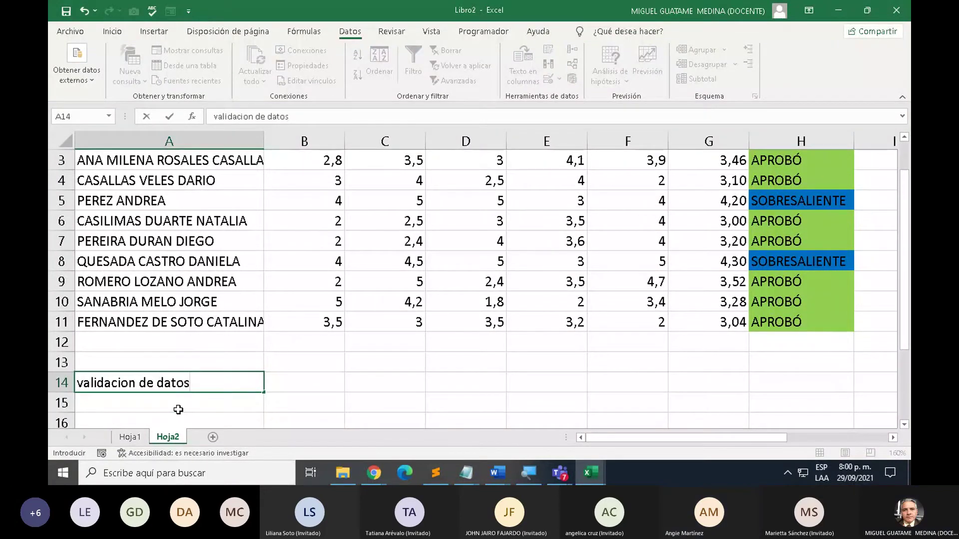
key("Return")
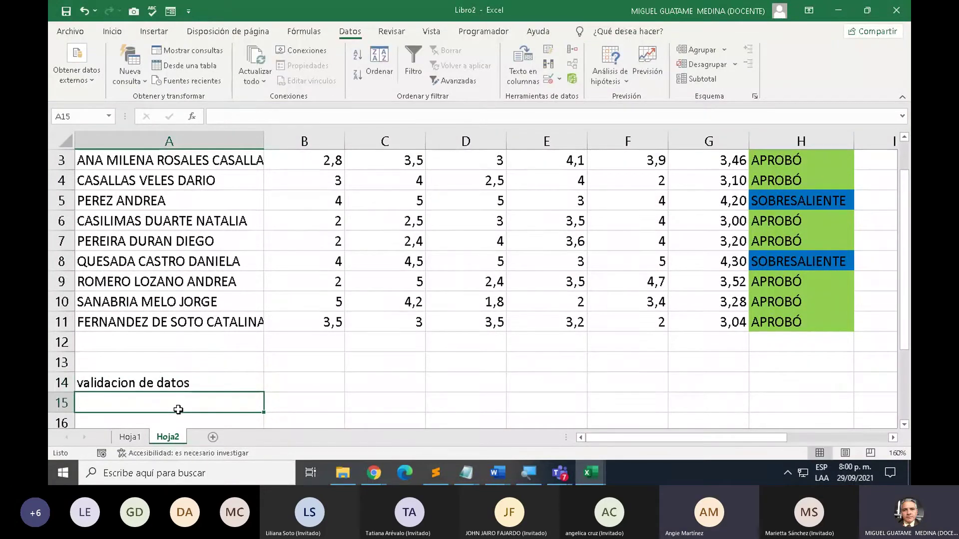
Enter '1. SELECCIONAR EL RANGO A VALIDAR' in B14 and highlight B3:F11 as an illustration
key("Right")
key("Up")
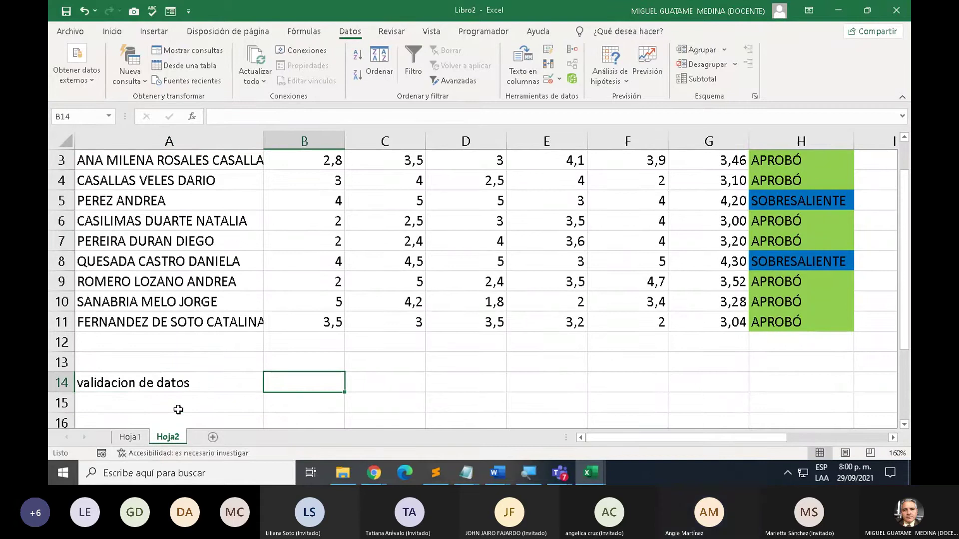
type("1.")
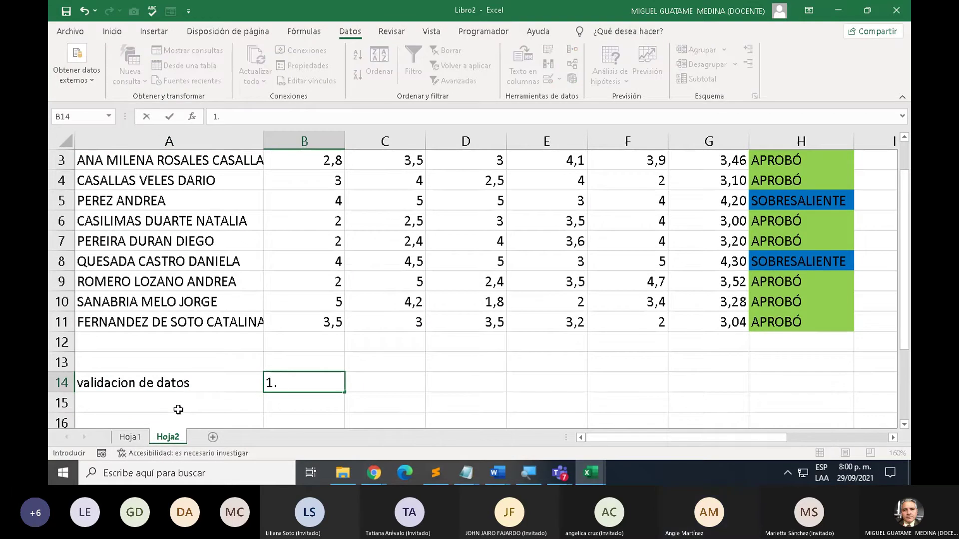
type(" SELECCIO")
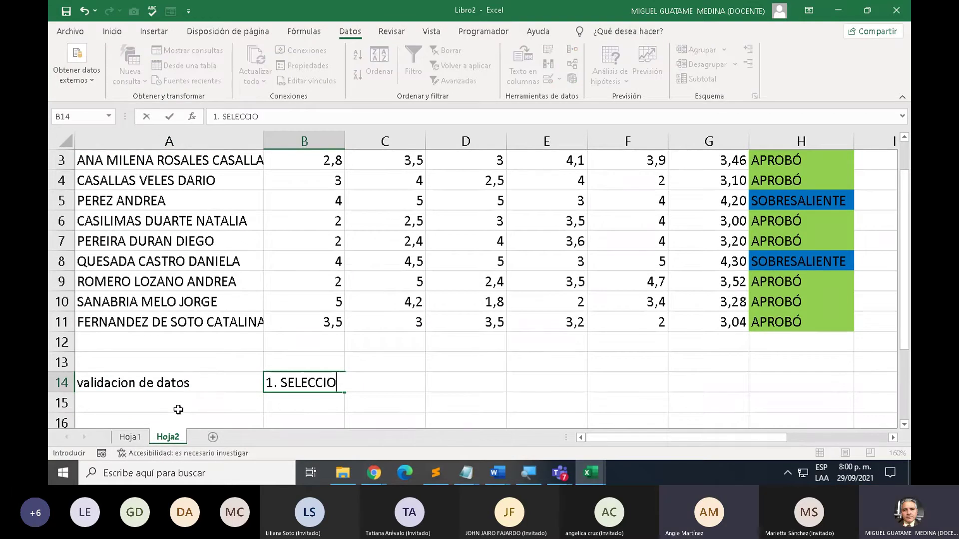
type("NAR")
type("L")
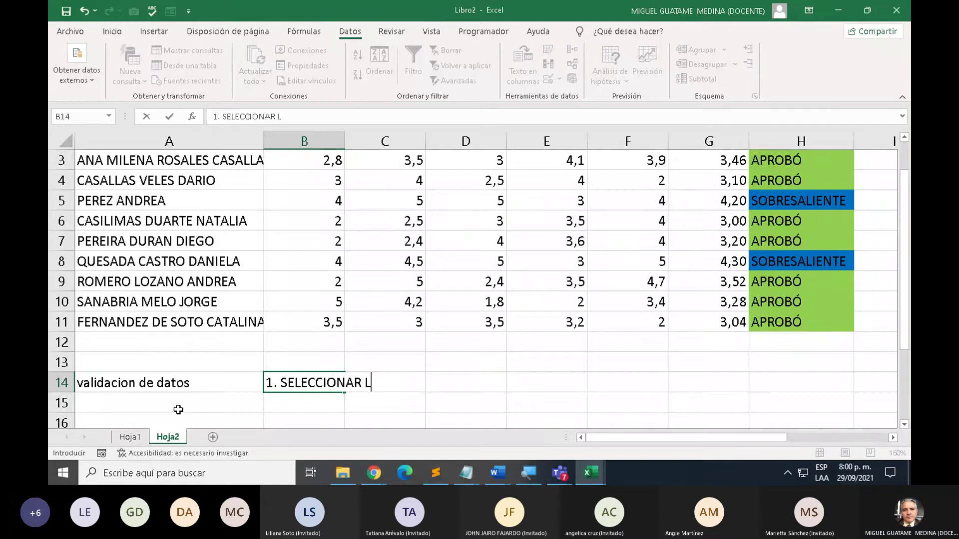
key("BackSpace")
type("EL")
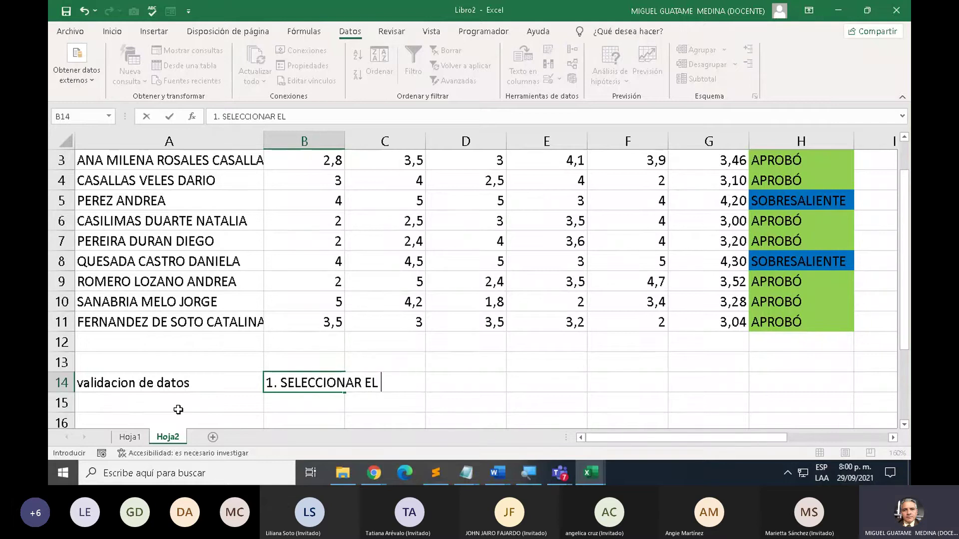
type(" RANGO")
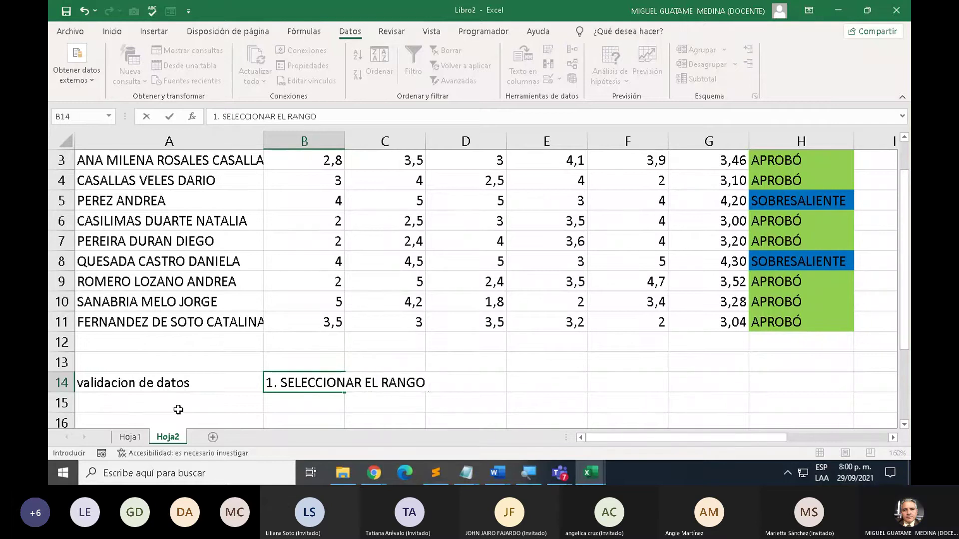
type(" A ")
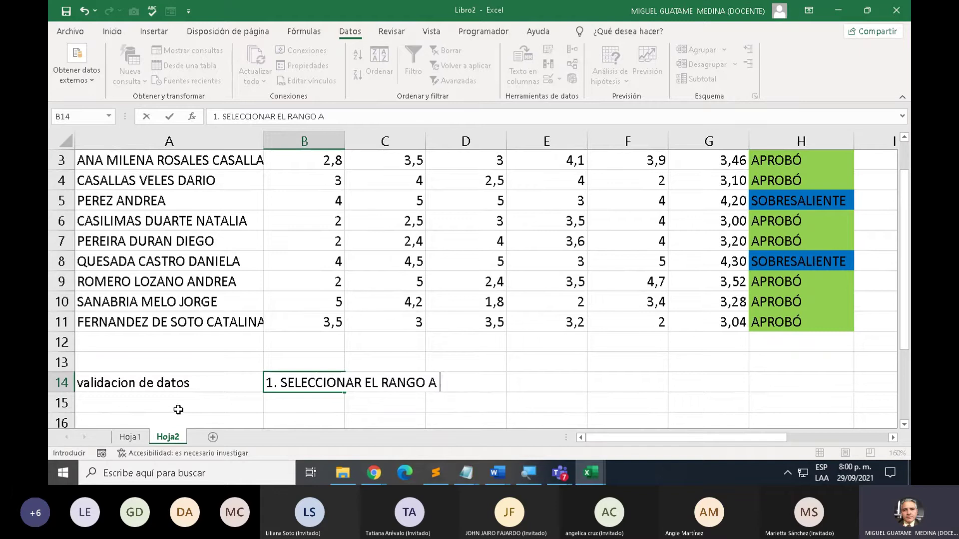
type("VALIDAR")
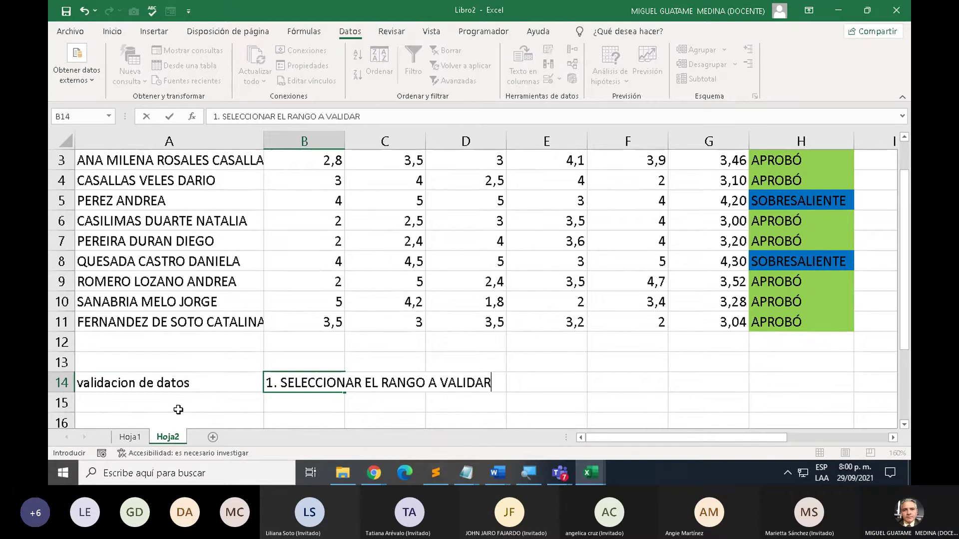
left_click(582, 402)
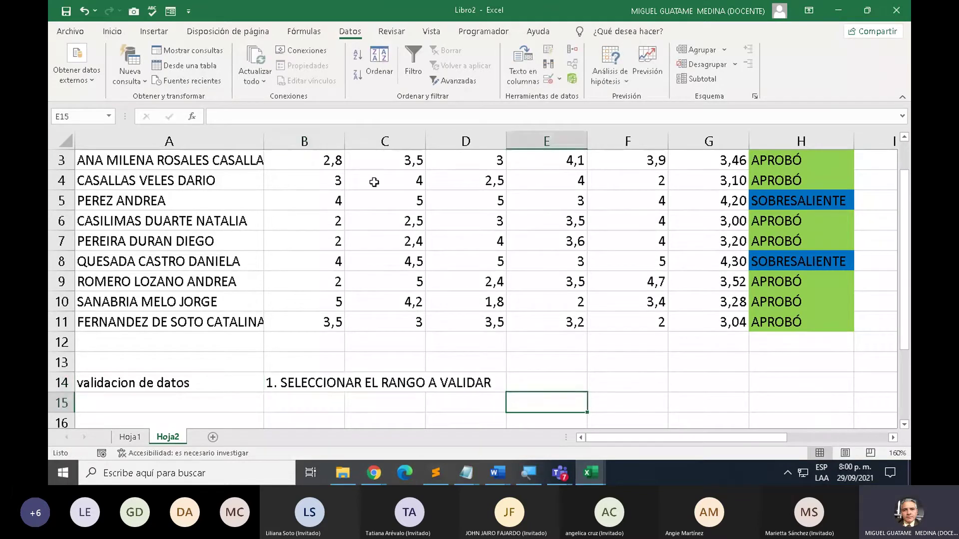
left_click_drag(334, 161, 658, 313)
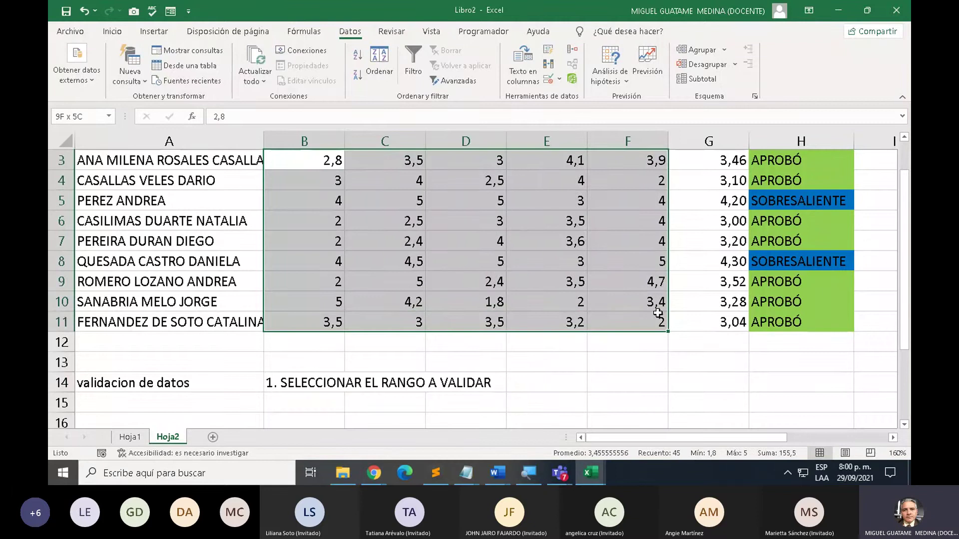
scroll(520, 285, "down", 1)
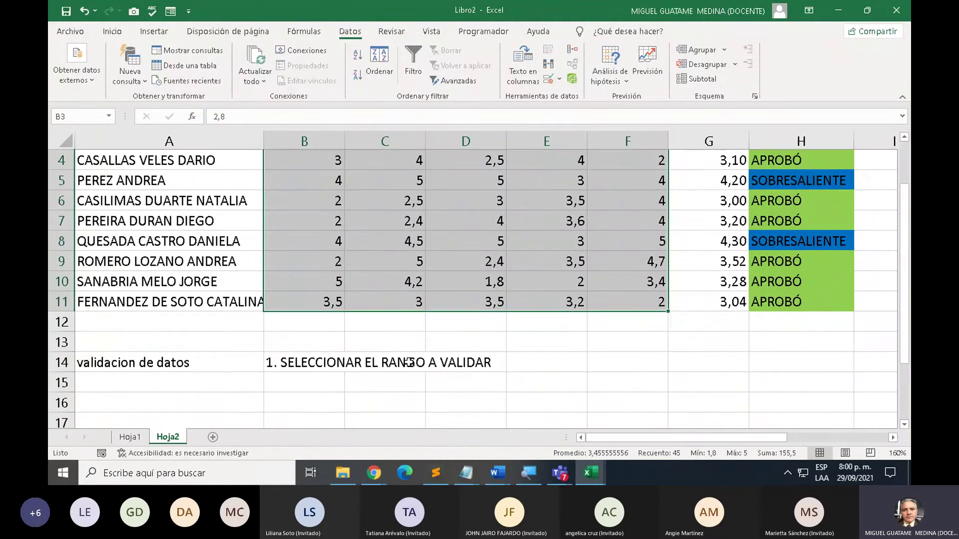
left_click(286, 382)
Enter '2. CLIC EN LA FICHA DE DATOS' in cell B15
type("2. ")
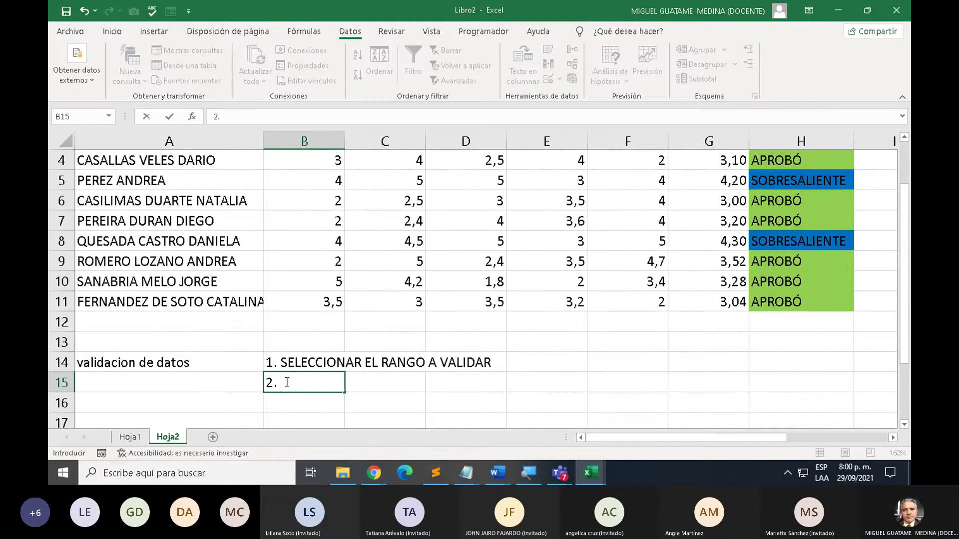
type("CLIC EN ")
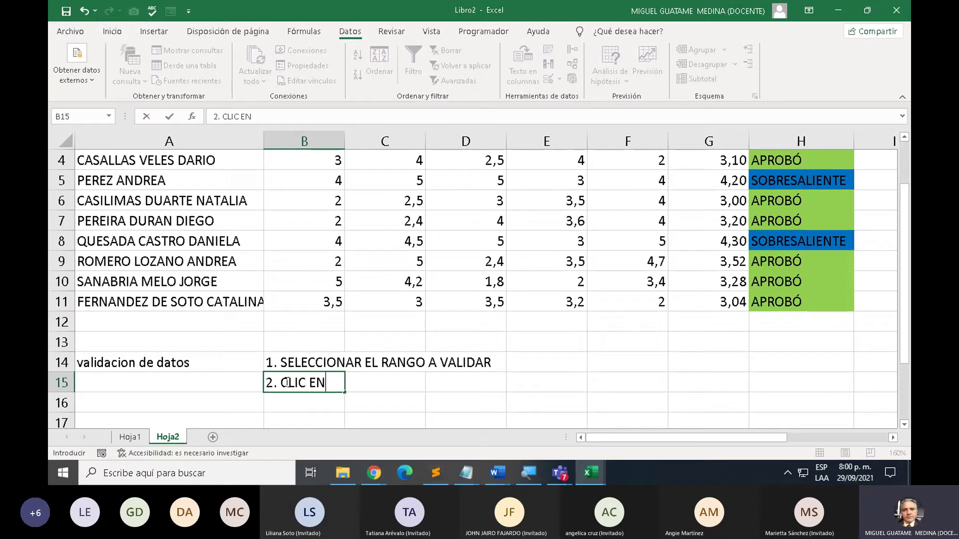
type("LA P")
key("BackSpace")
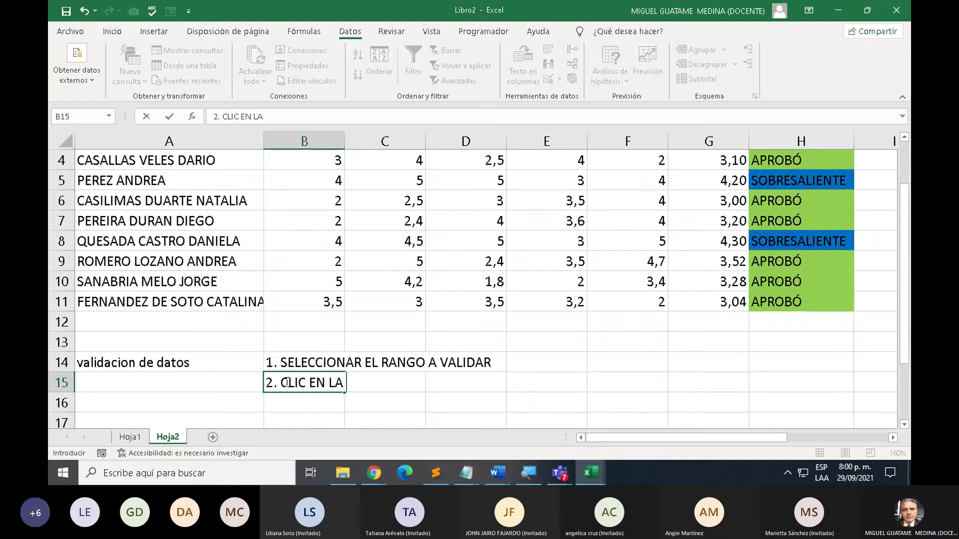
type("FI")
type("CHA DE DA")
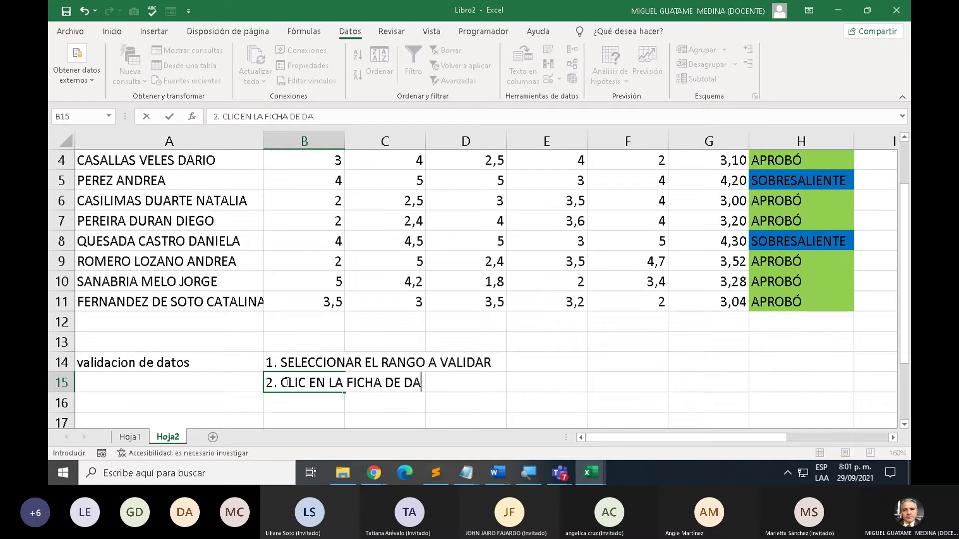
type("TOS")
key("Return")
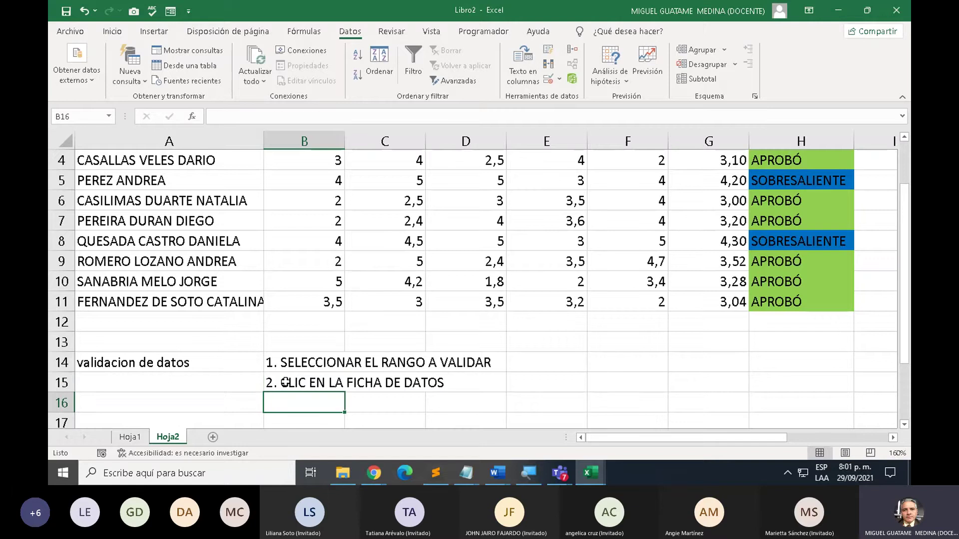
Enter '3. CLIC EN VALIDACION DE DATOS (Abre la ventana de validacion de datos)' in B16
type("3.")
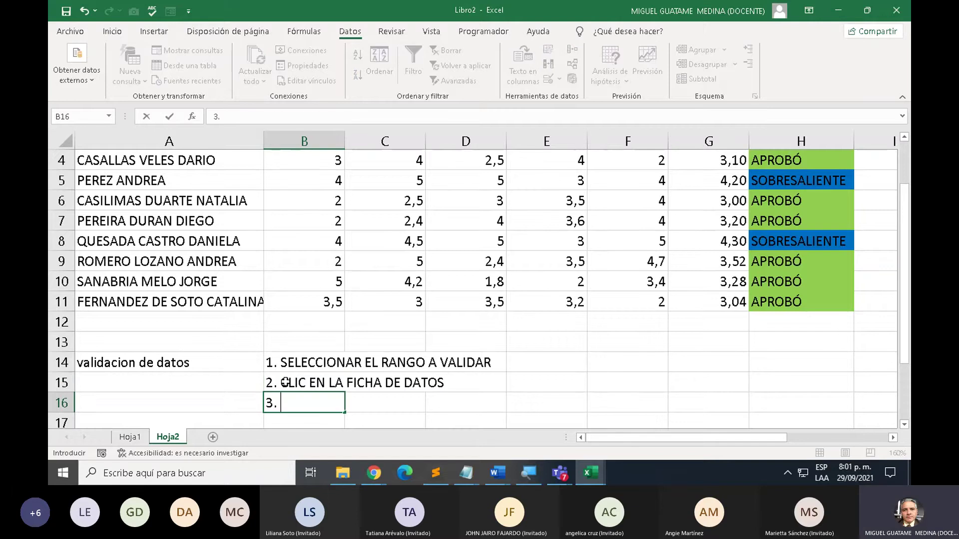
type(" CLIC")
type(" EN VALIDA")
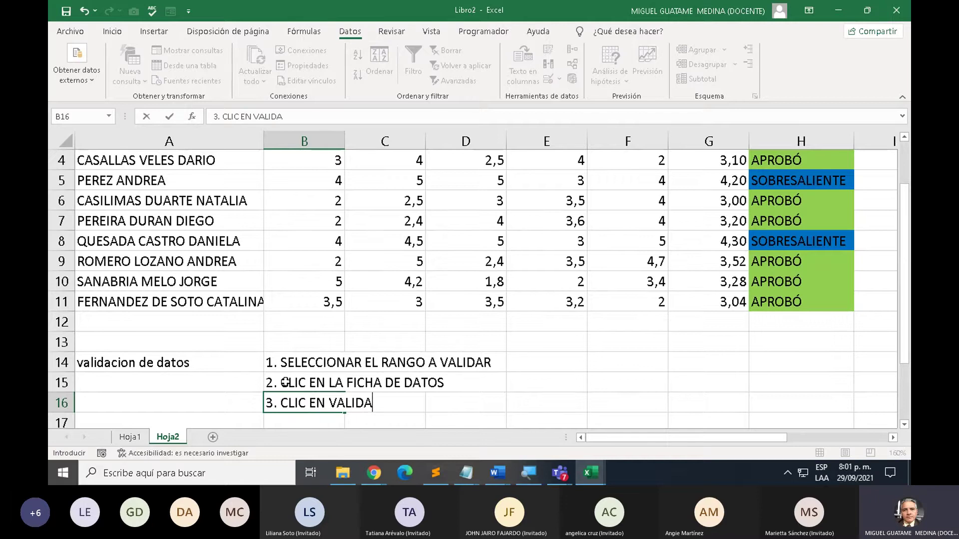
type("CION DE DATOS ")
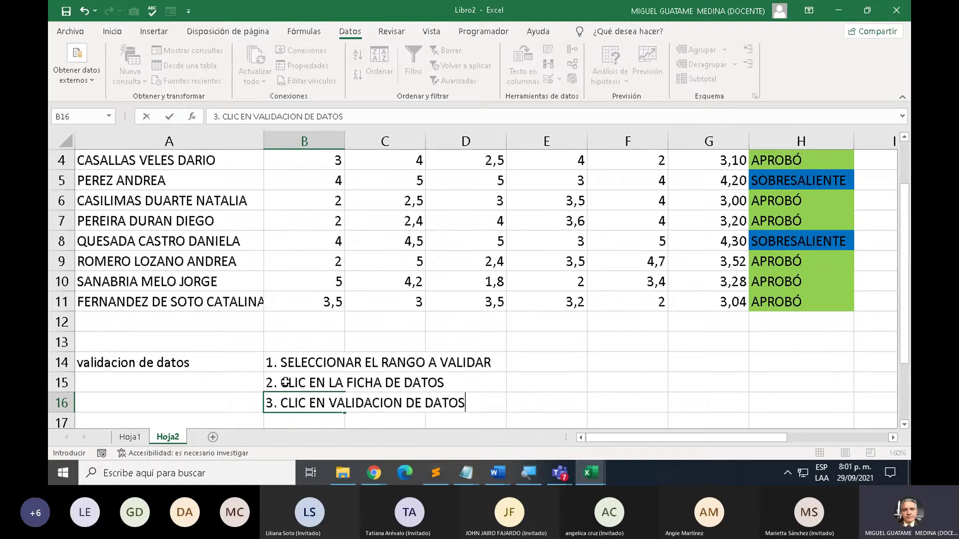
type("(")
type("A")
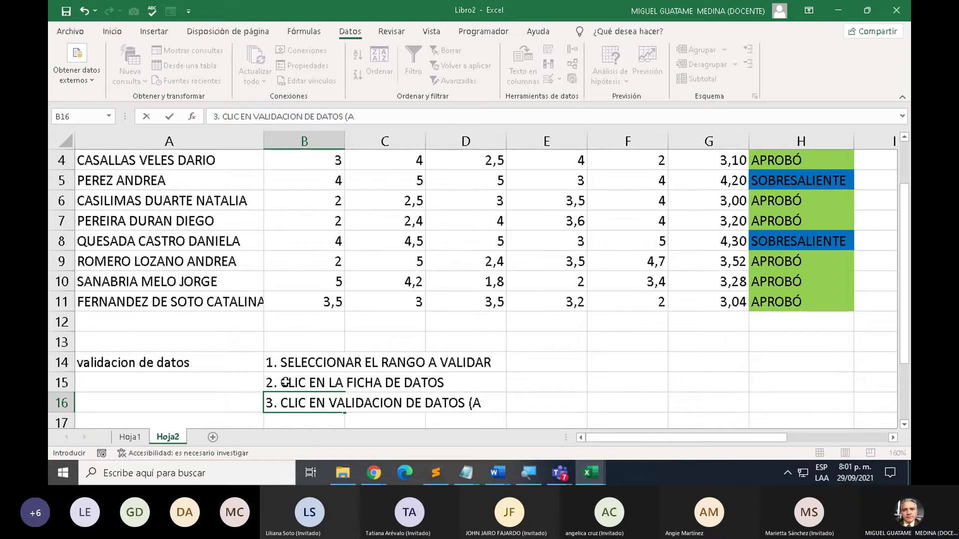
type("bre la venta")
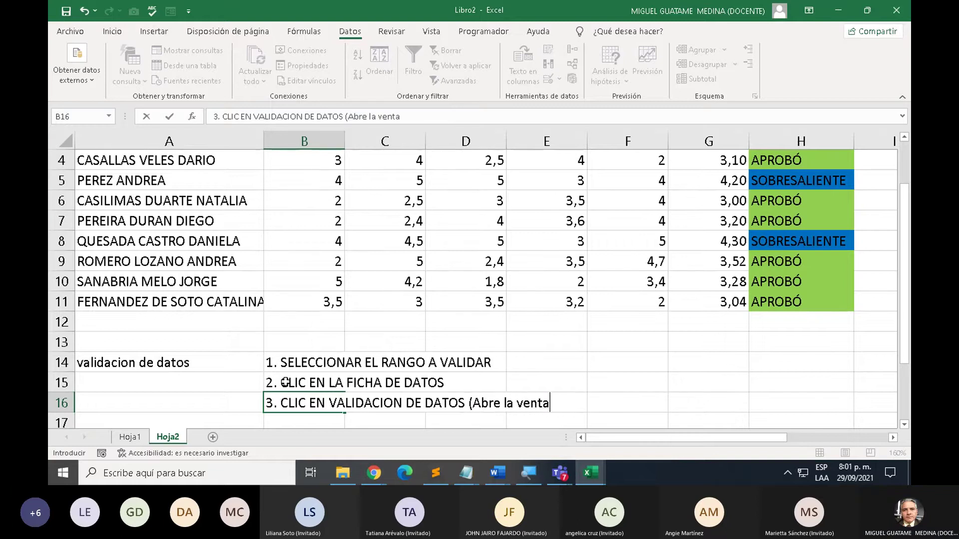
type("na de validac")
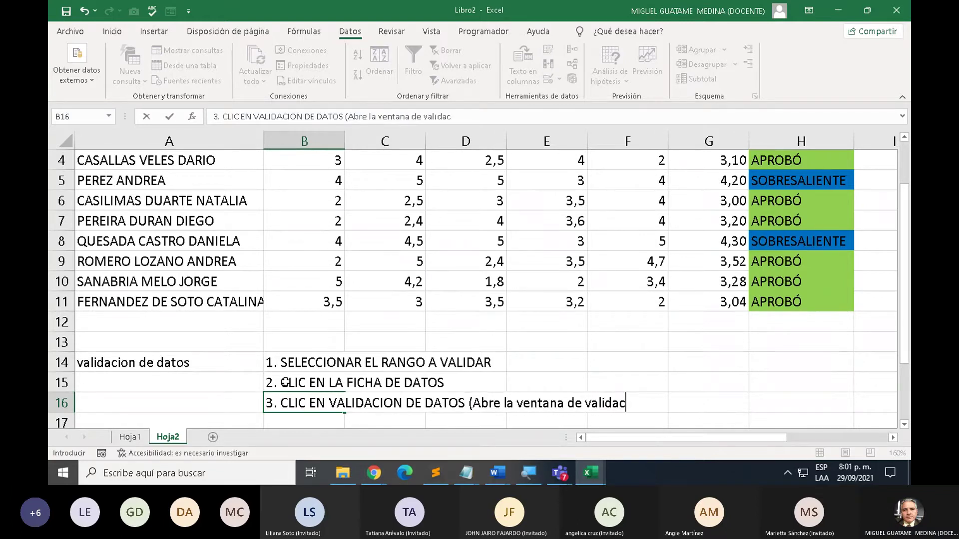
type("ion de datos")
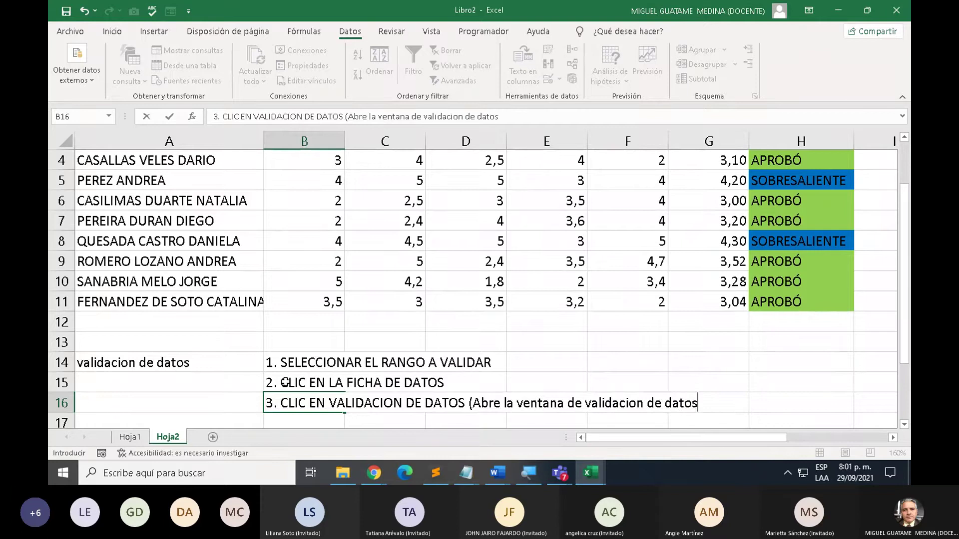
type("\"")
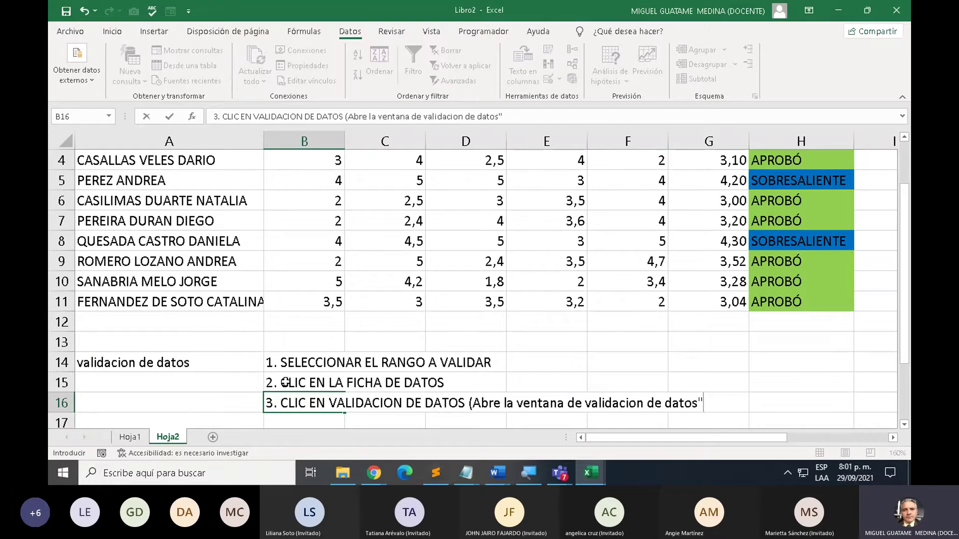
key("BackSpace")
type(")")
key("Return")
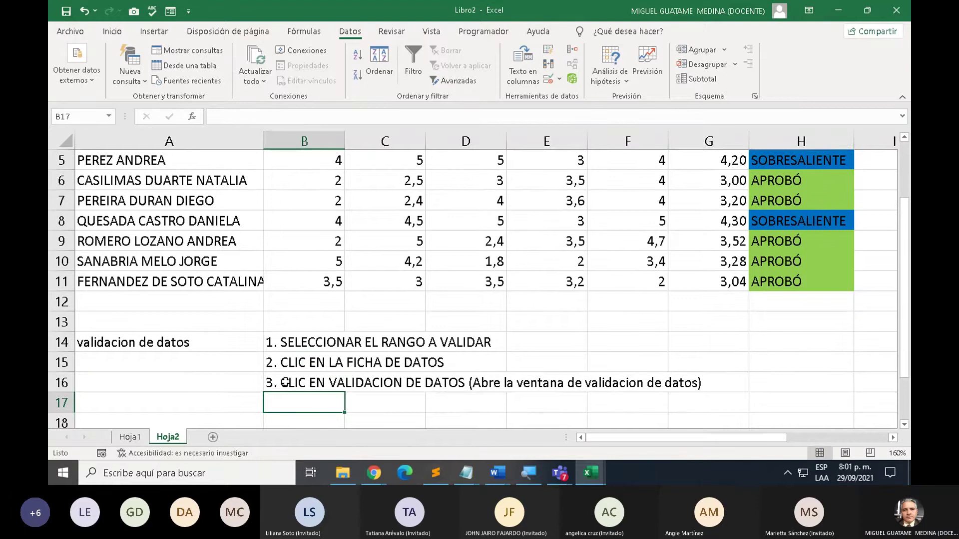
Enter '4. EN PERMITIR, SELECCIONAR DECIMALES' in cell B17
type("4.")
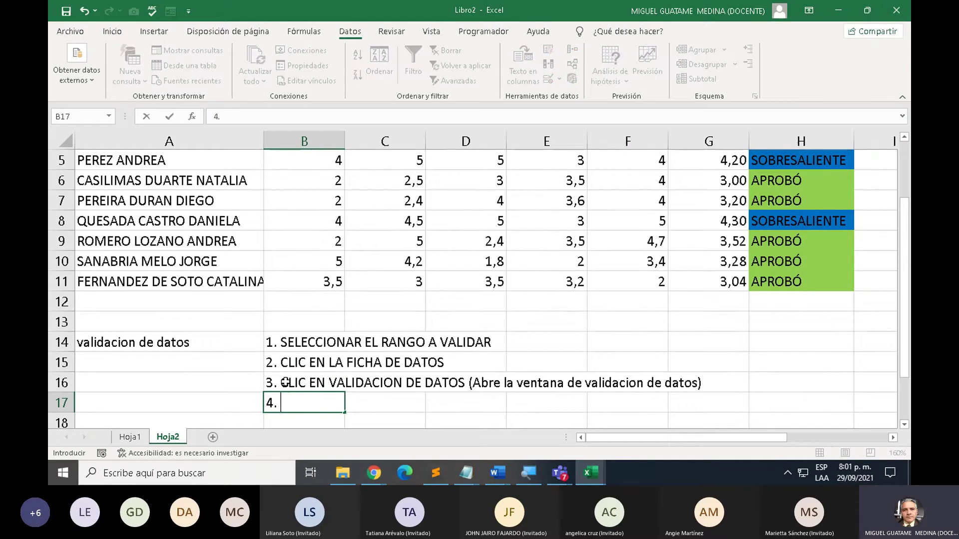
type(" EN")
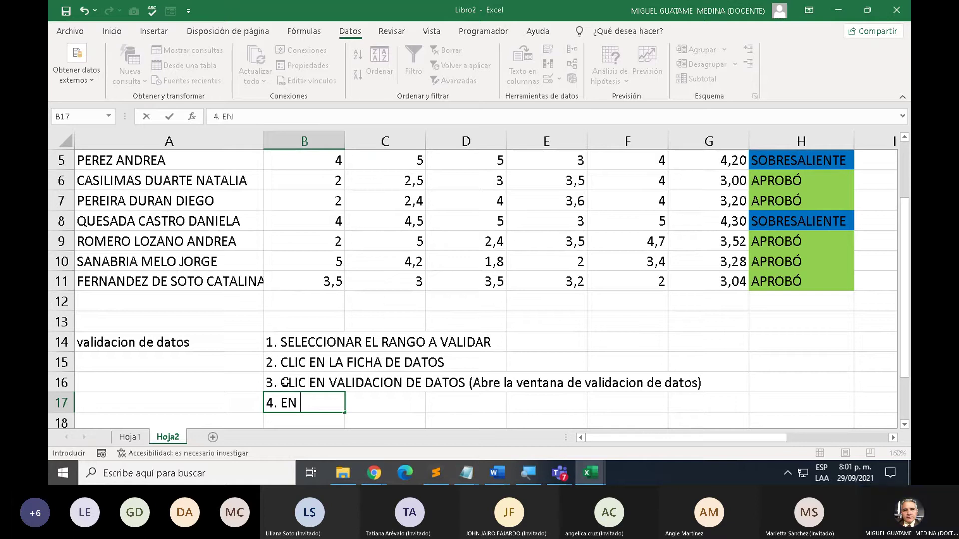
type("PERM")
type("ITIR")
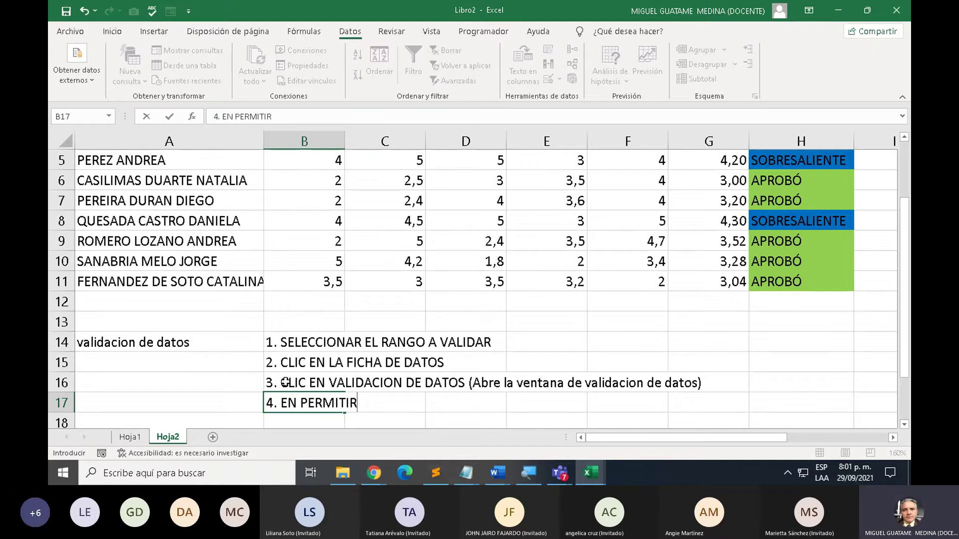
type(", SELEC")
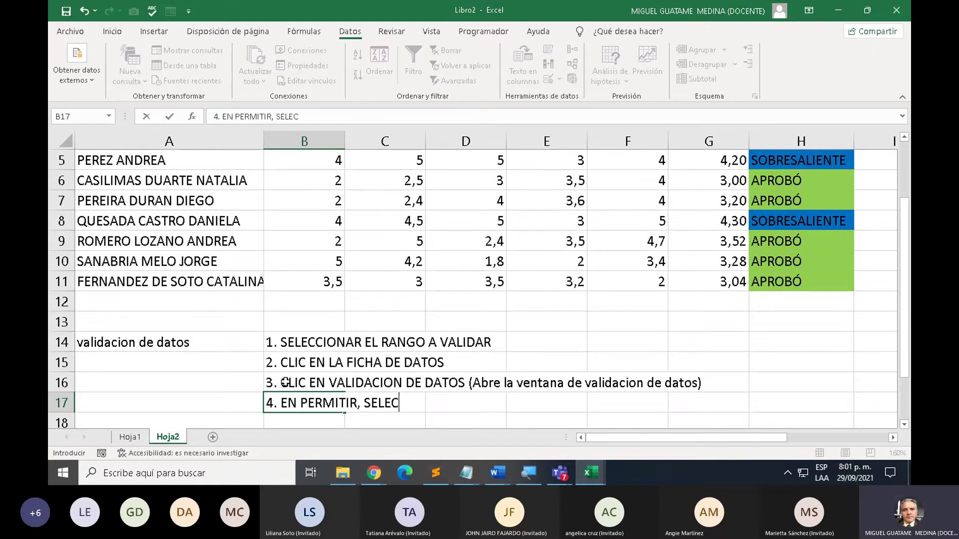
type("CIONAR")
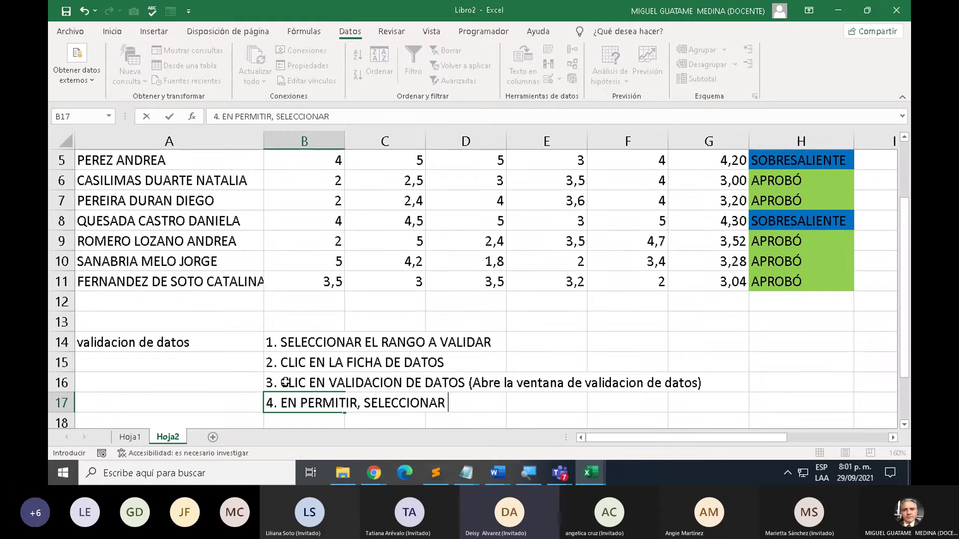
type("DECIMALES")
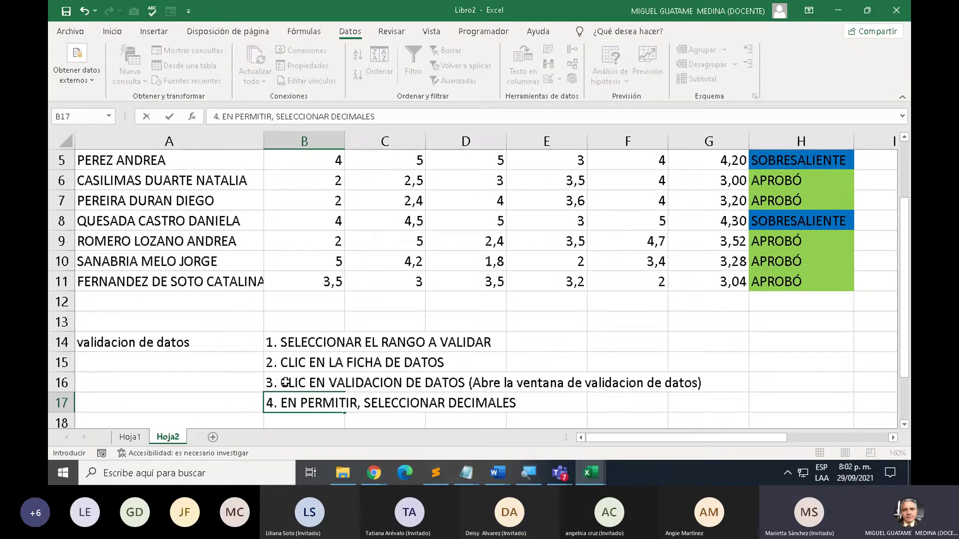
key("Return")
Reword step 4 in B17 to end 'SELECCIONAR TIPO DE DATOS A VALIDAR (Decimales)', then enter '5.' in B18
left_click(286, 382)
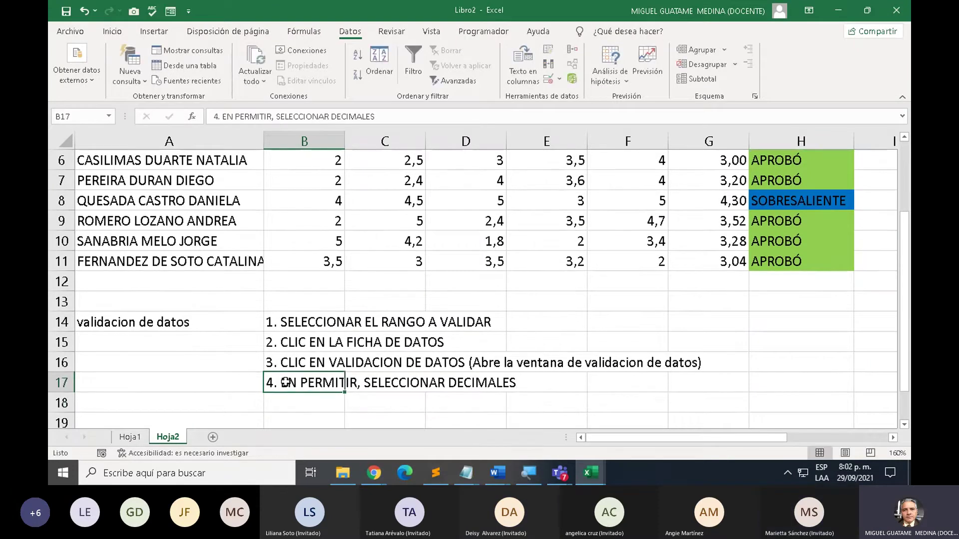
key("F2")
key("Left")
key("Left")
key("Left")
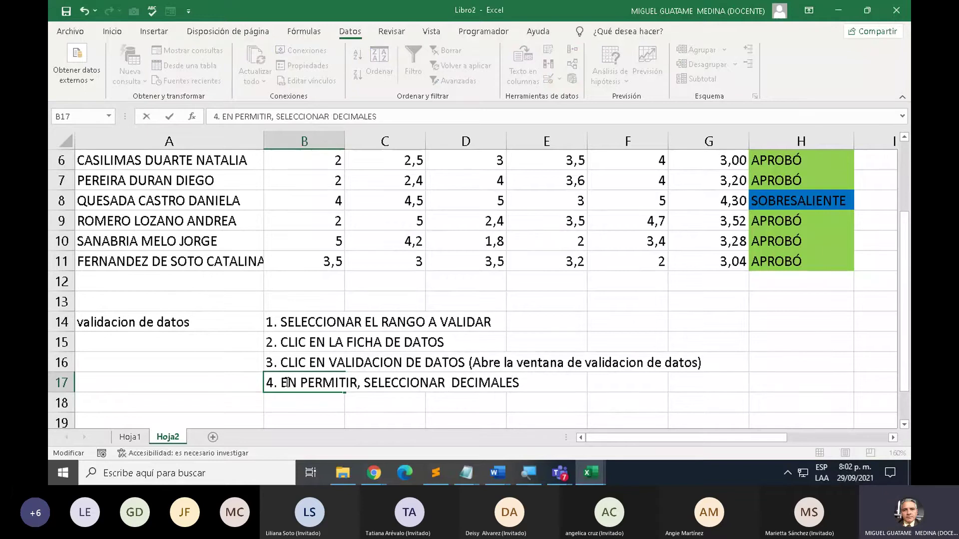
type("TIPO DE DATO")
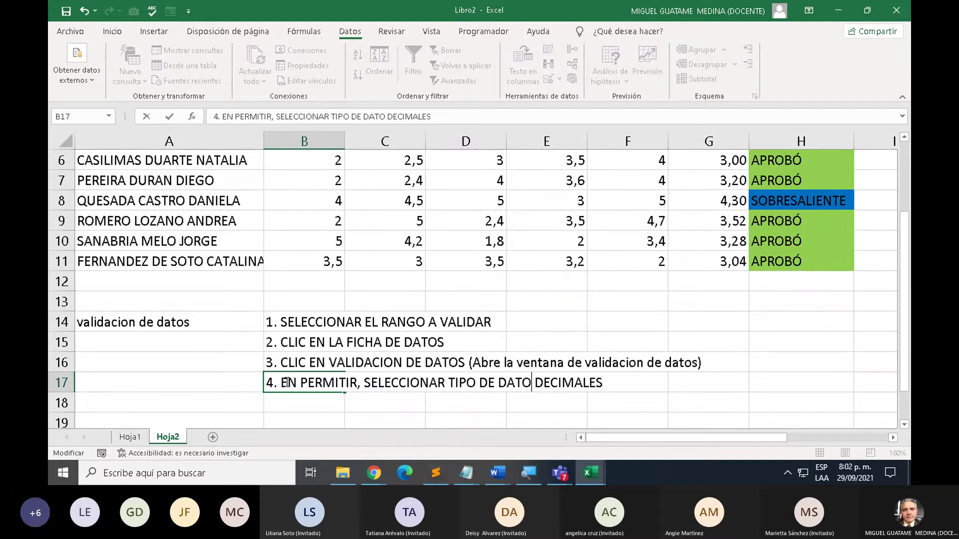
type("S A VALIDAR")
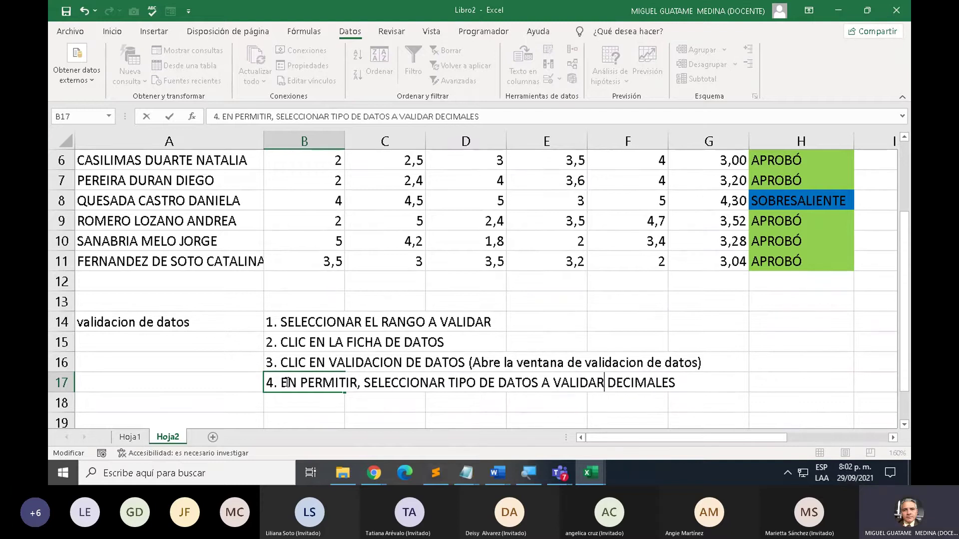
type(" (")
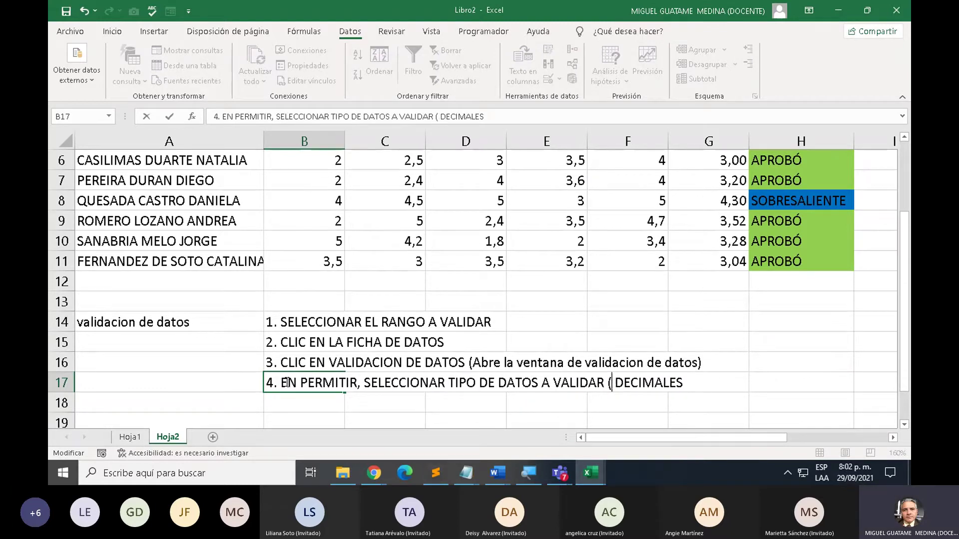
key("Delete")
key("Delete")
key("Delete")
key("Delete")
key("Delete")
key("Delete")
key("Delete")
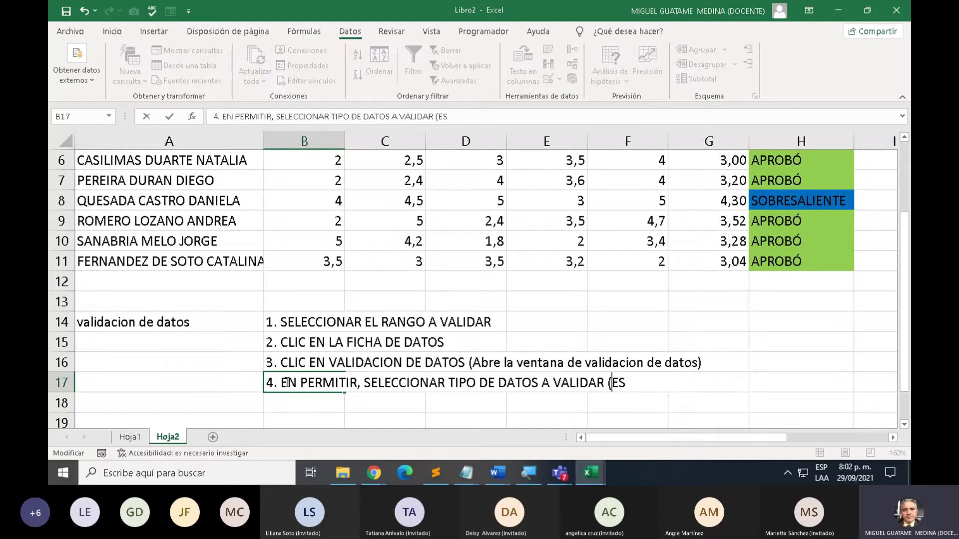
key("Delete")
key("Delete")
type("Decimal")
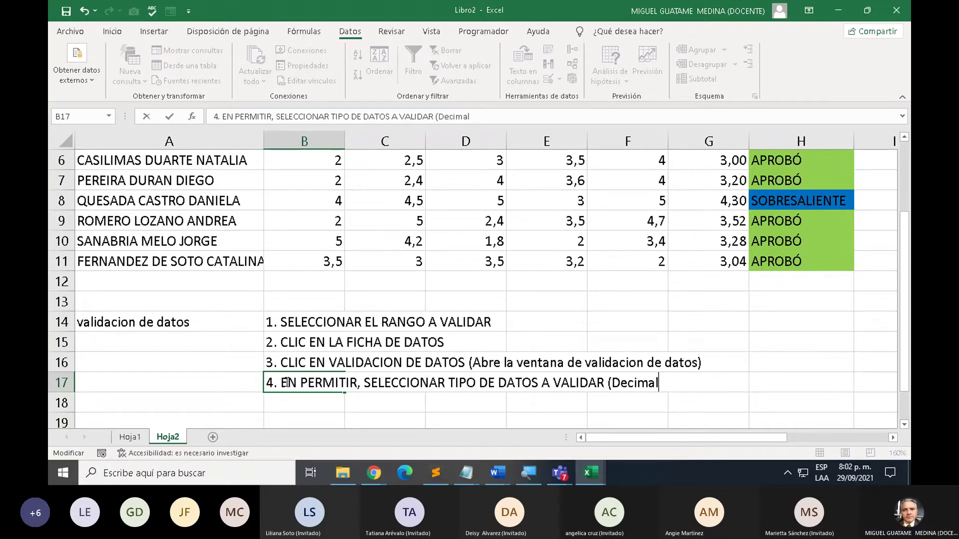
type("es")
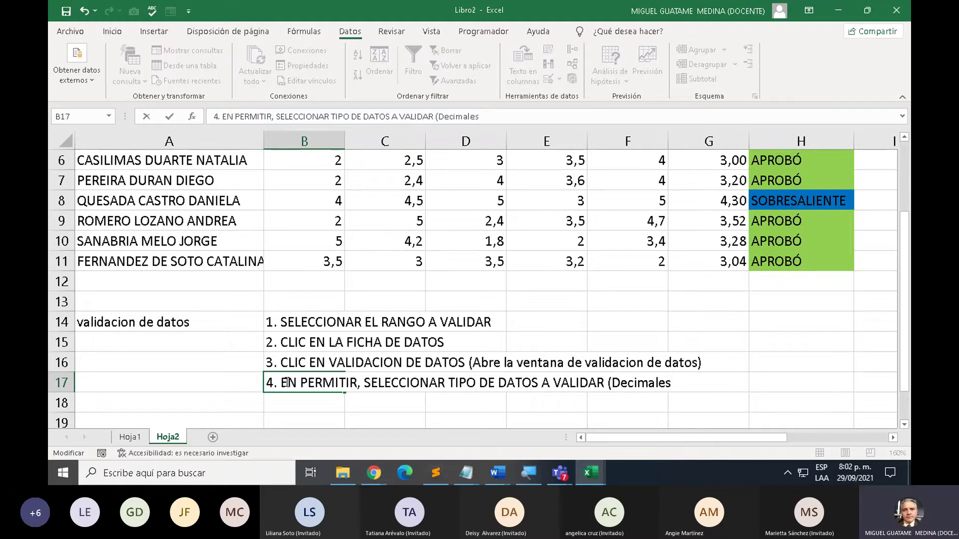
type("(")
type(")")
key("Return")
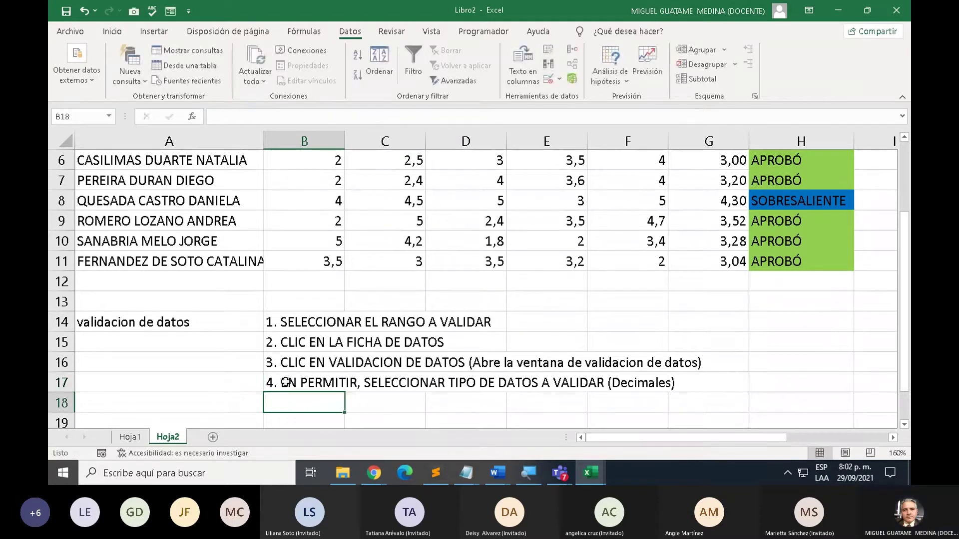
type("5. DAMOS EN VALOR MAXI")
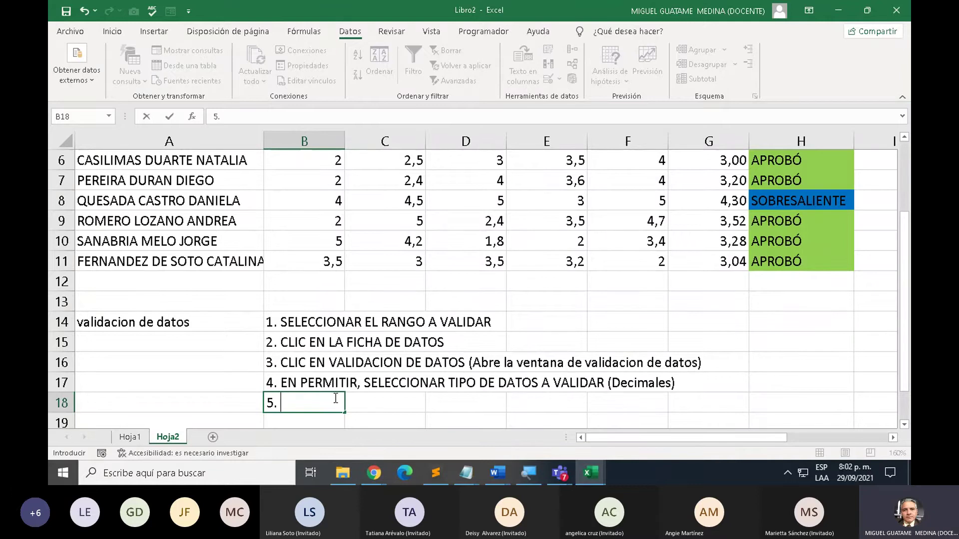
Complete step 5 in B18 so it ends with the minimum and maximum permitted range
type("DAMOS")
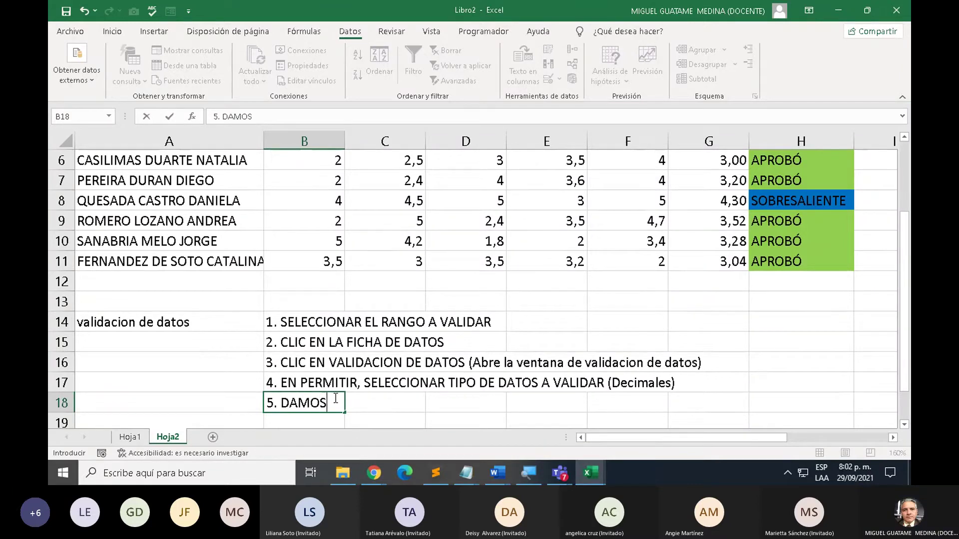
type(" EN")
type(" VALOR MA")
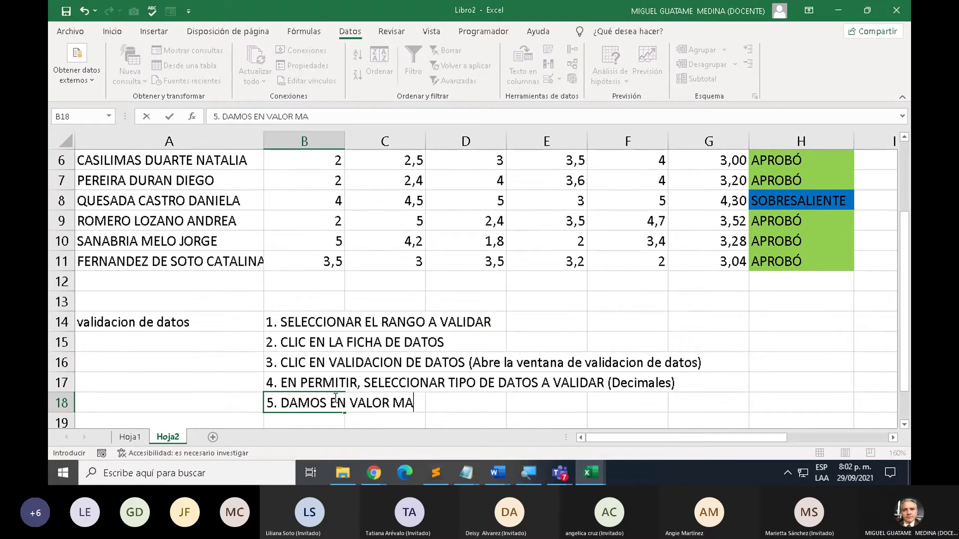
type("XI")
key("BackSpace")
key("BackSpace")
key("BackSpace")
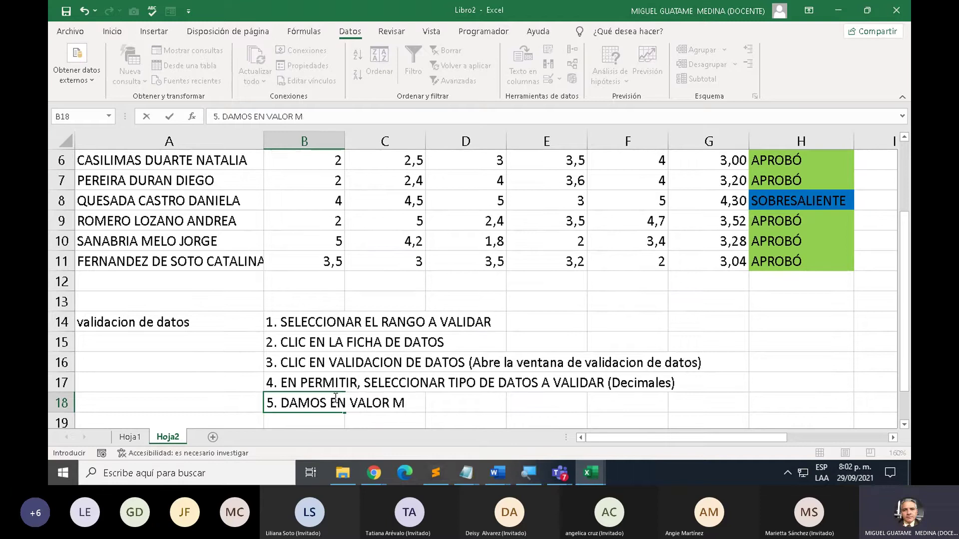
type("INI")
key("BackSpace")
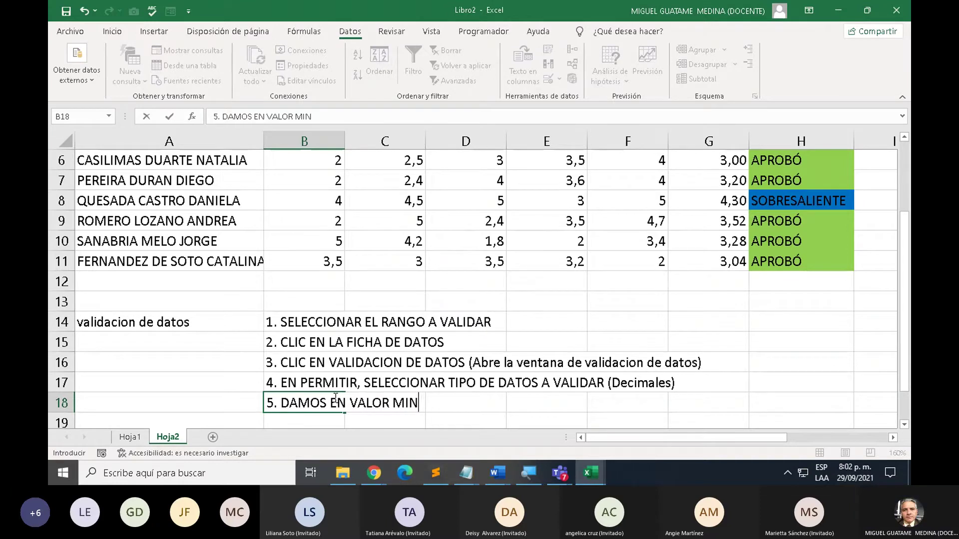
type("I")
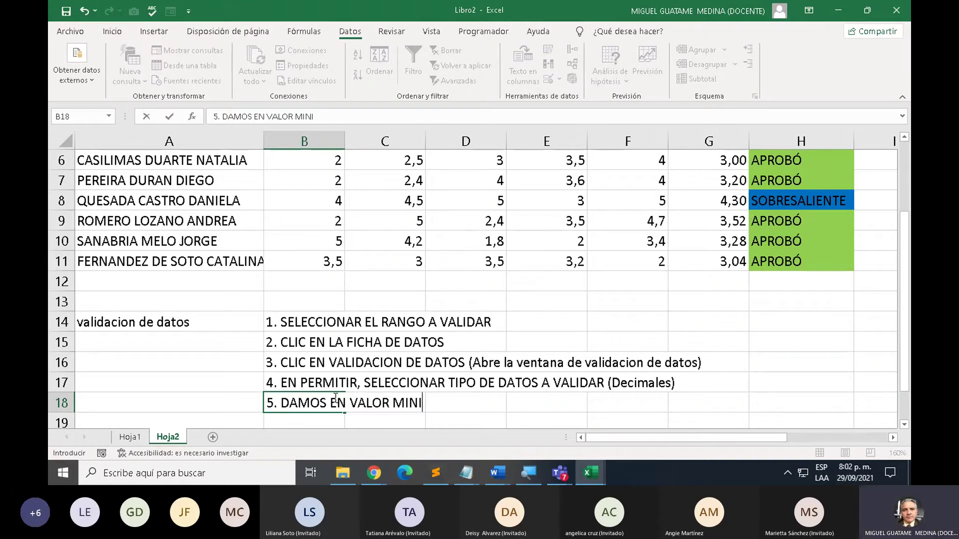
type("MO Y ")
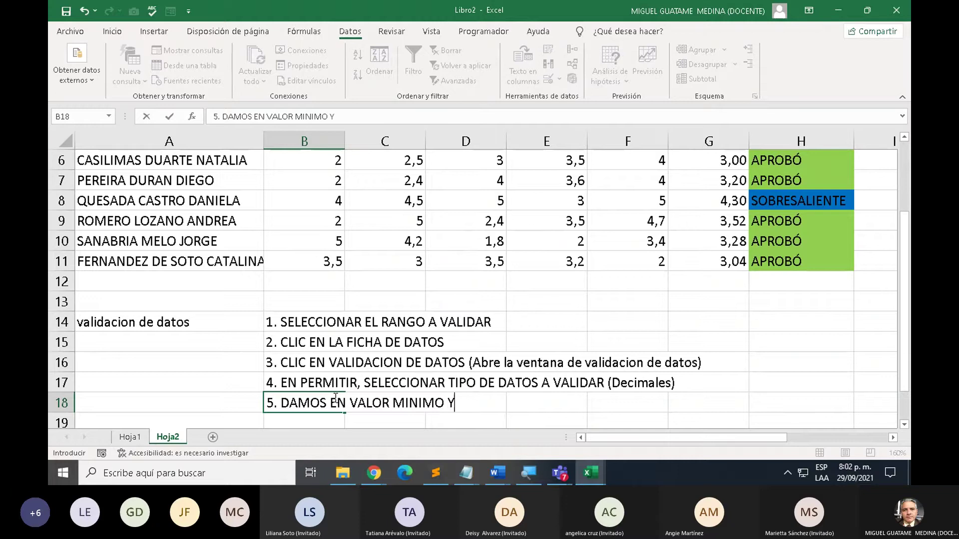
type("MAXIM")
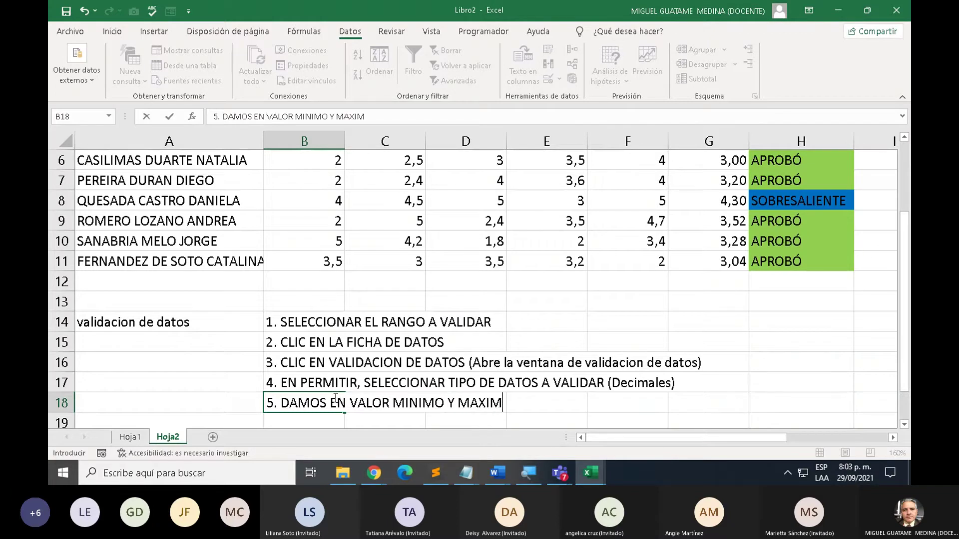
type("O EL RANGO PER")
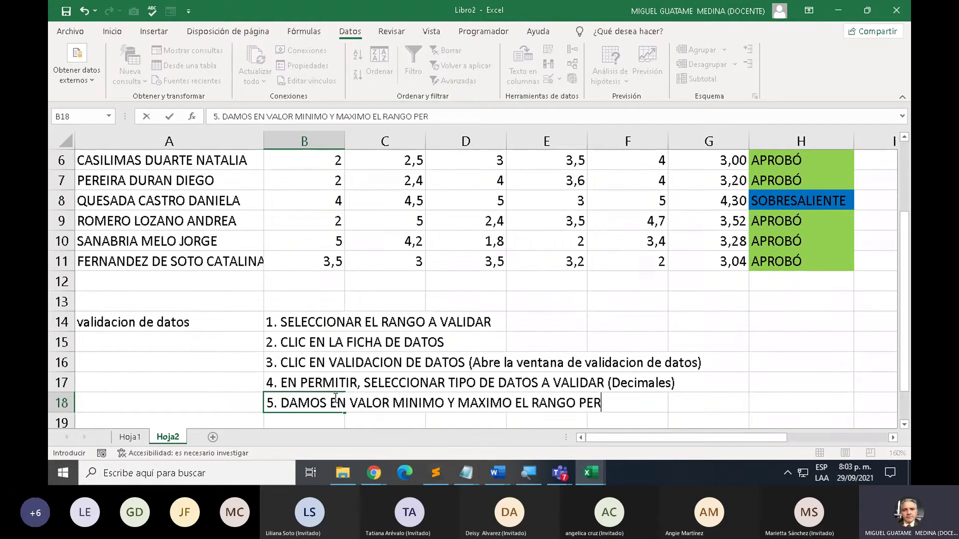
type("MITIDO")
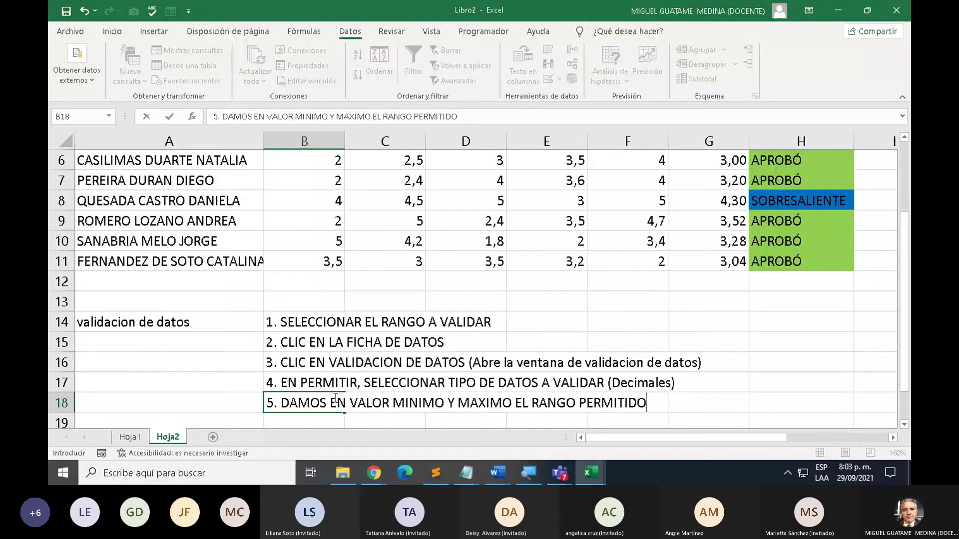
key("Return")
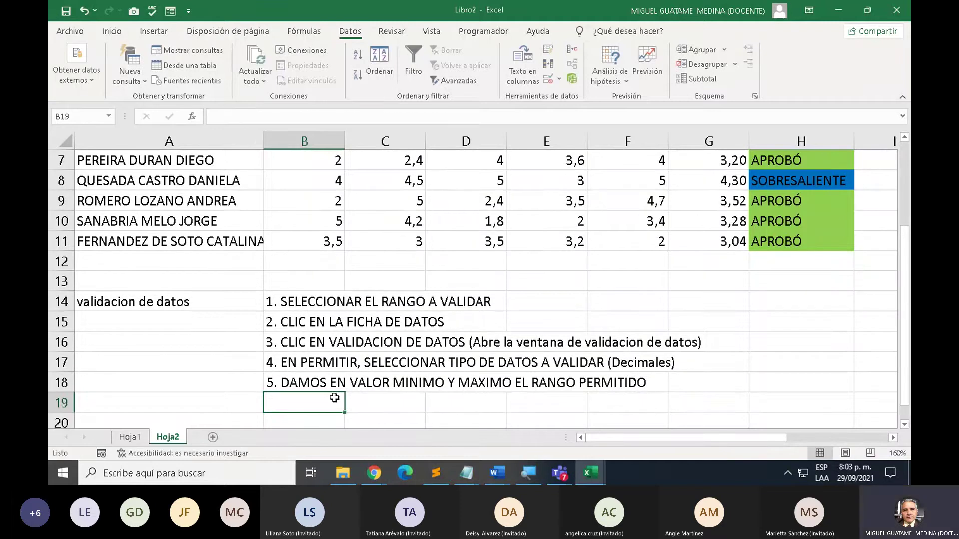
Add step 6 'CLICK EN LA PESTAÑA DE MENSAJE DE ERROR' and step 7 'COLOCAR TITULO Y MENSAJE DE ERROR', then begin step 8
type("6.")
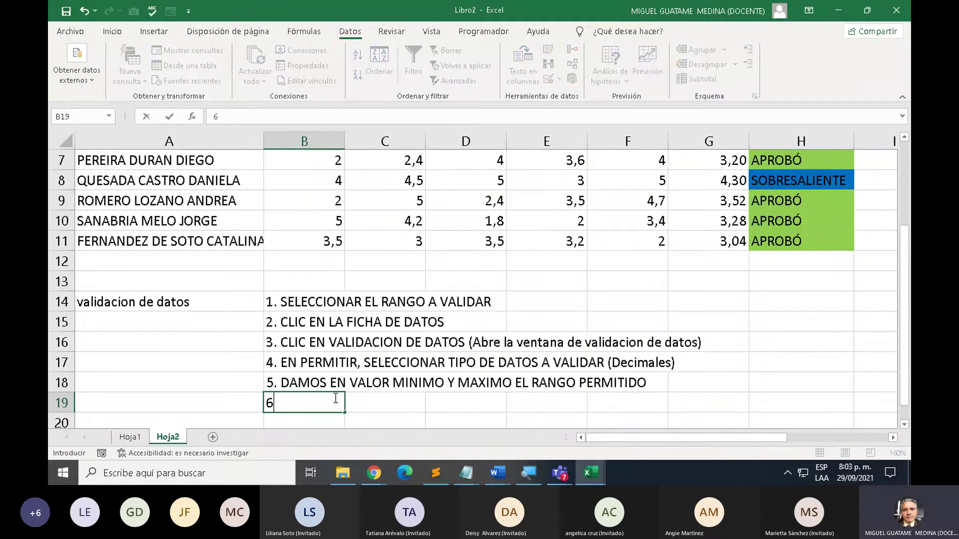
type(" CLI")
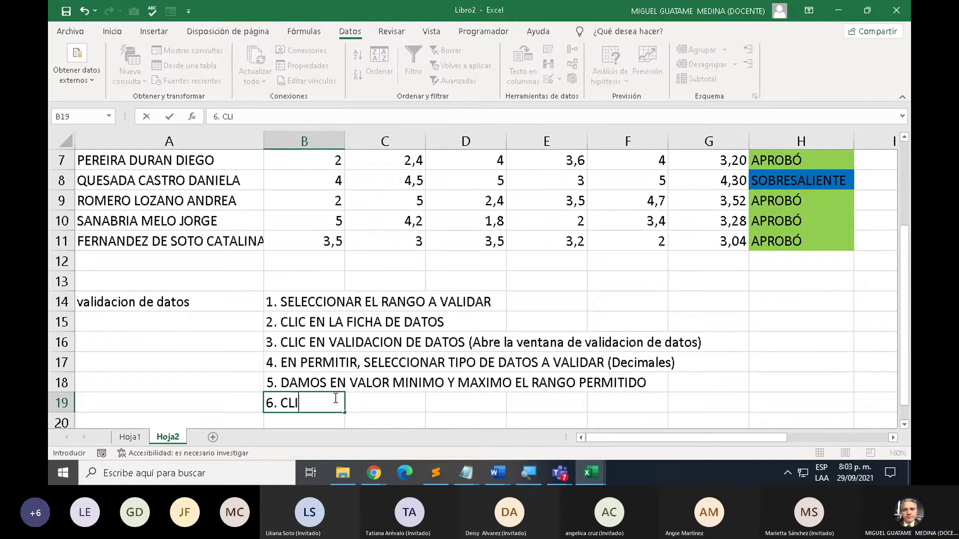
type("CK EN LA")
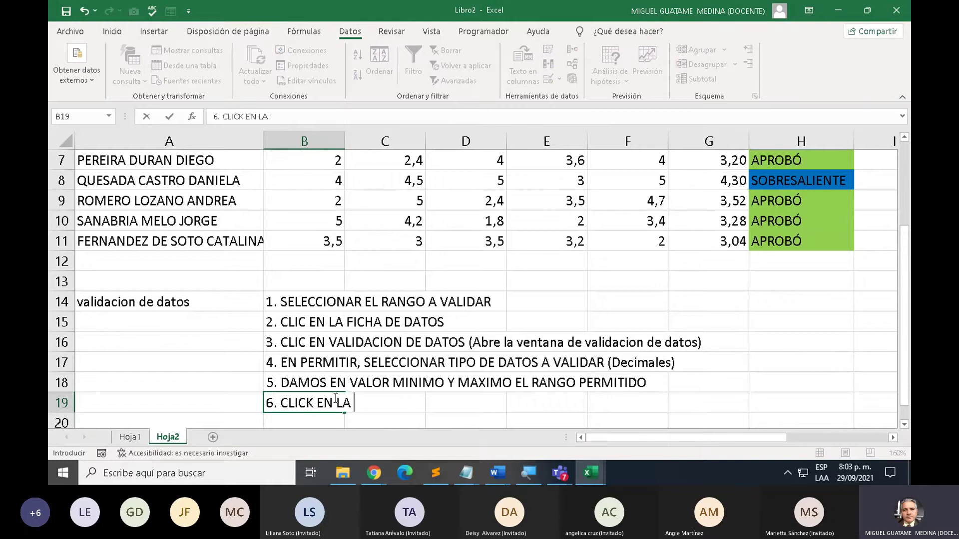
type(" PESTAÑA D")
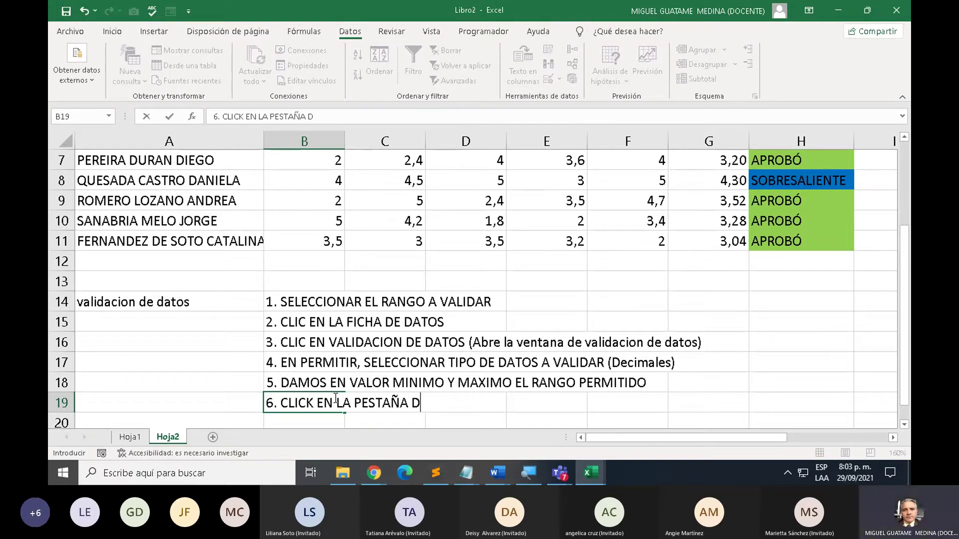
type("E MENSA")
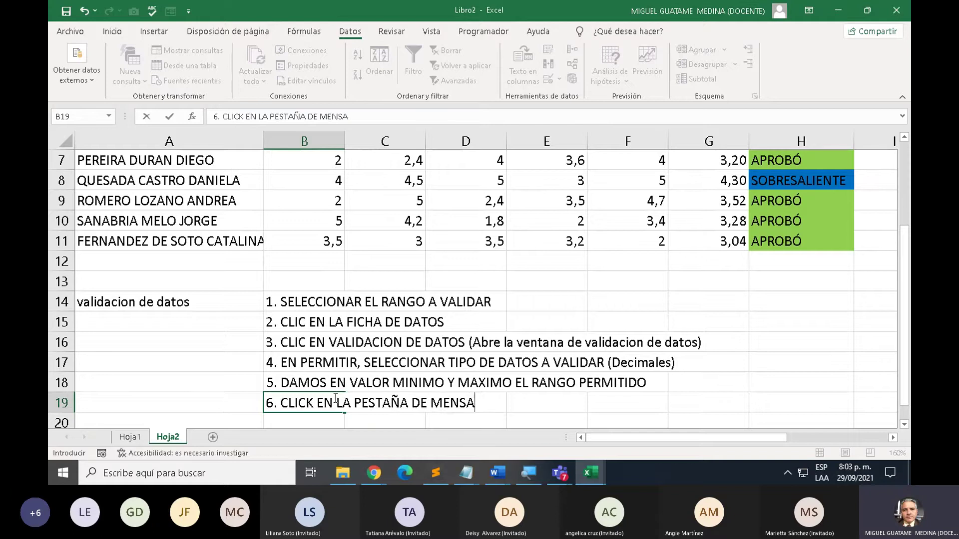
type("JE DE ERROR")
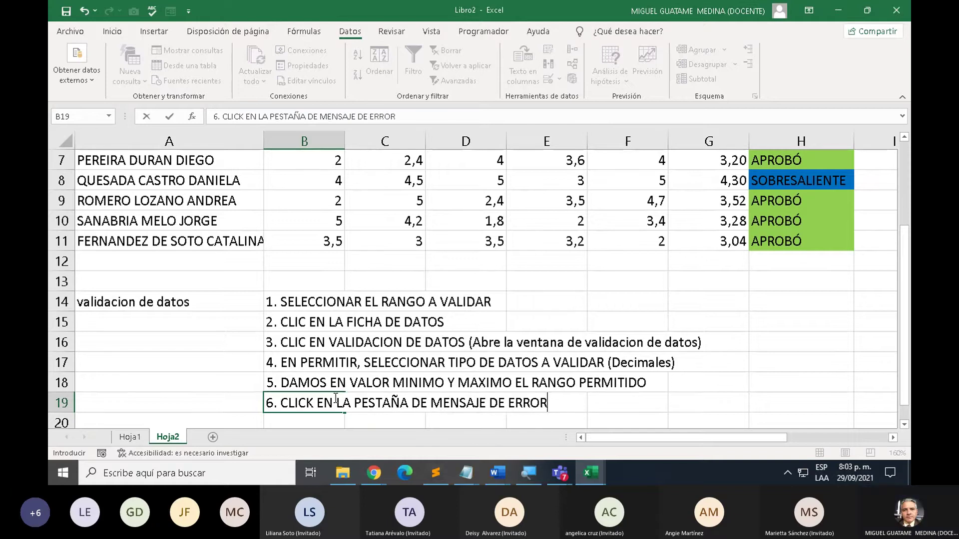
key("Return")
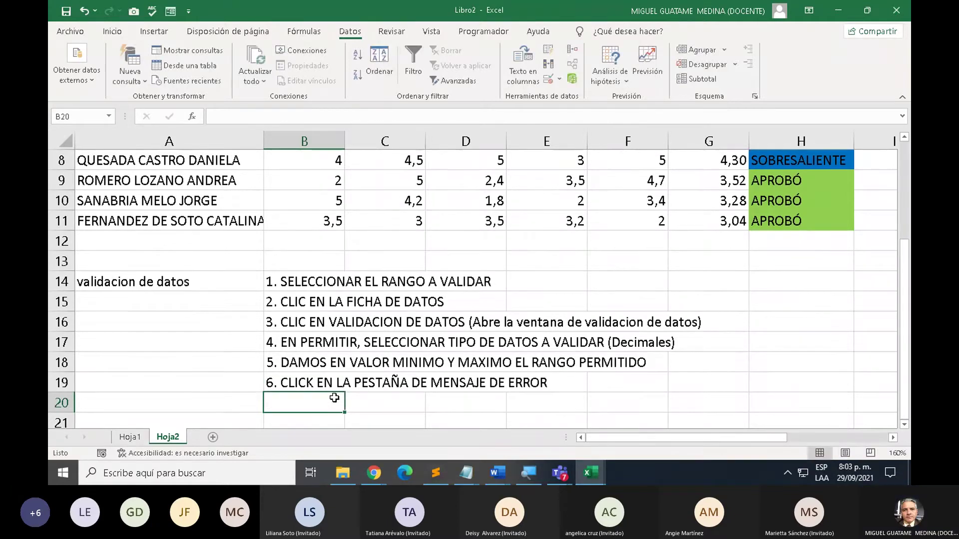
type("7. ")
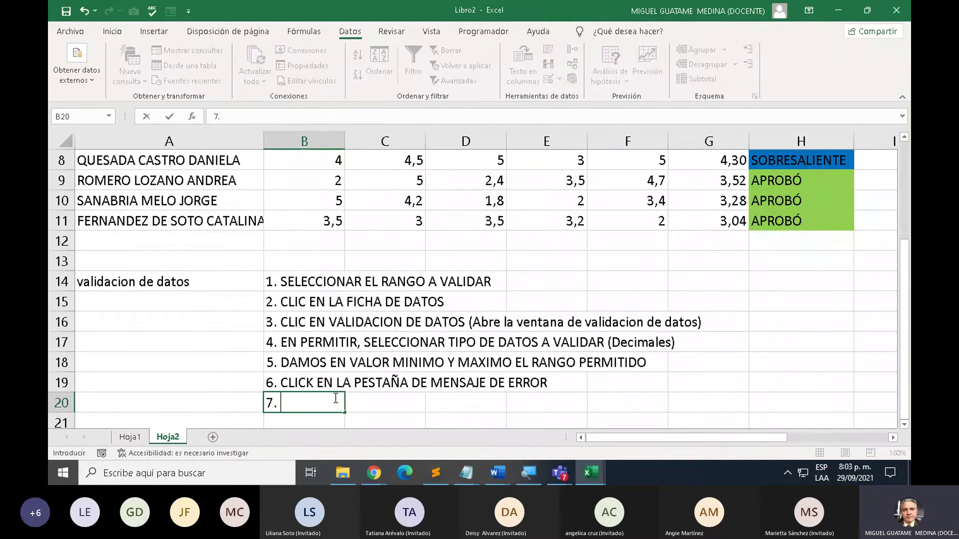
type("COLOCAR")
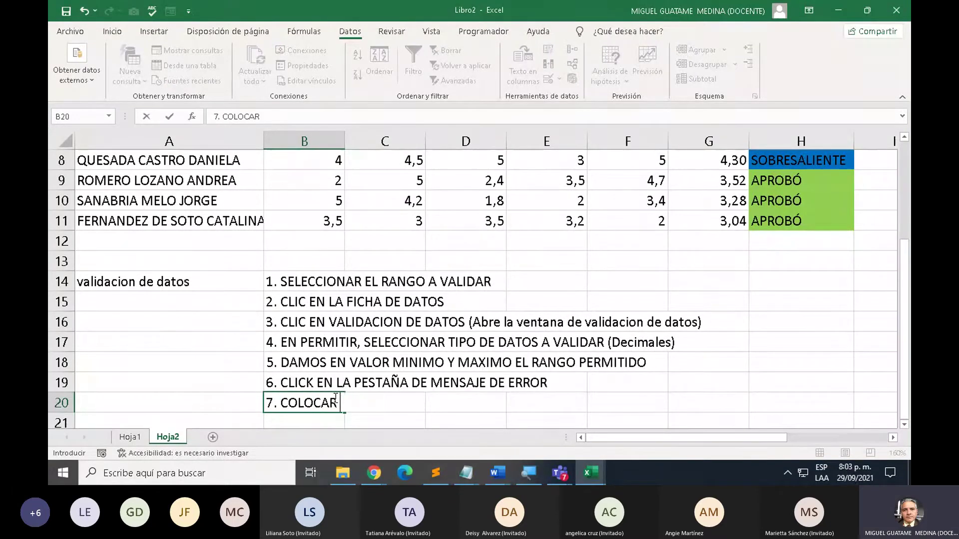
type(" TITULO Y ME")
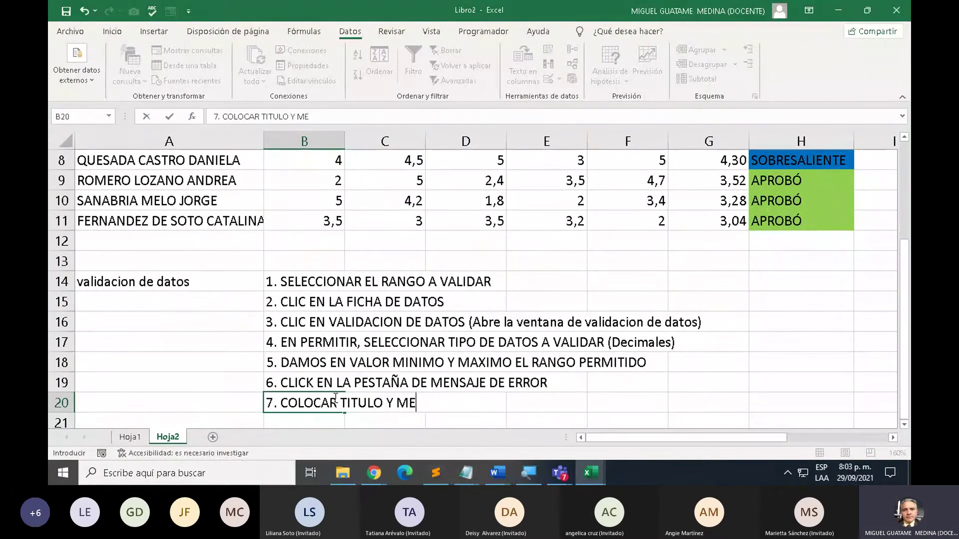
type("NSAJE DE")
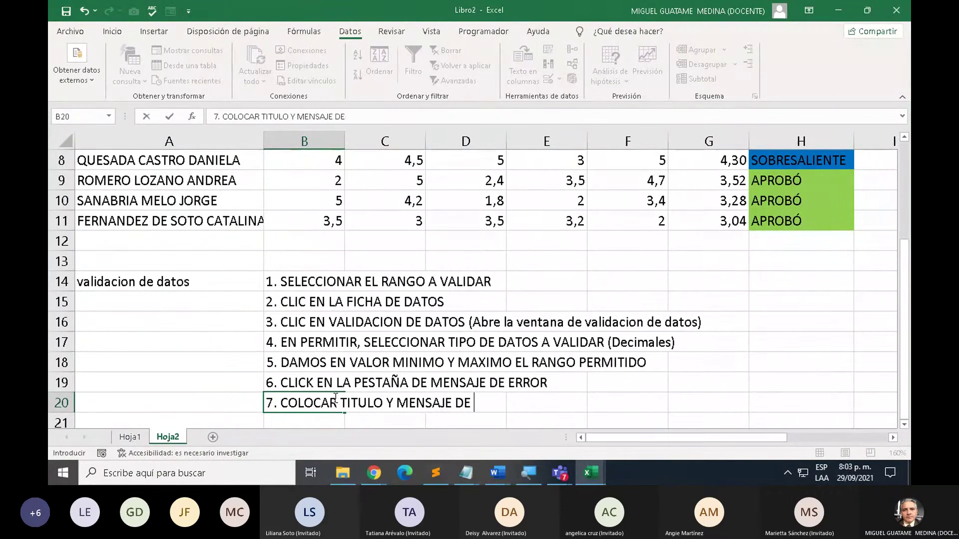
type(" ERROR")
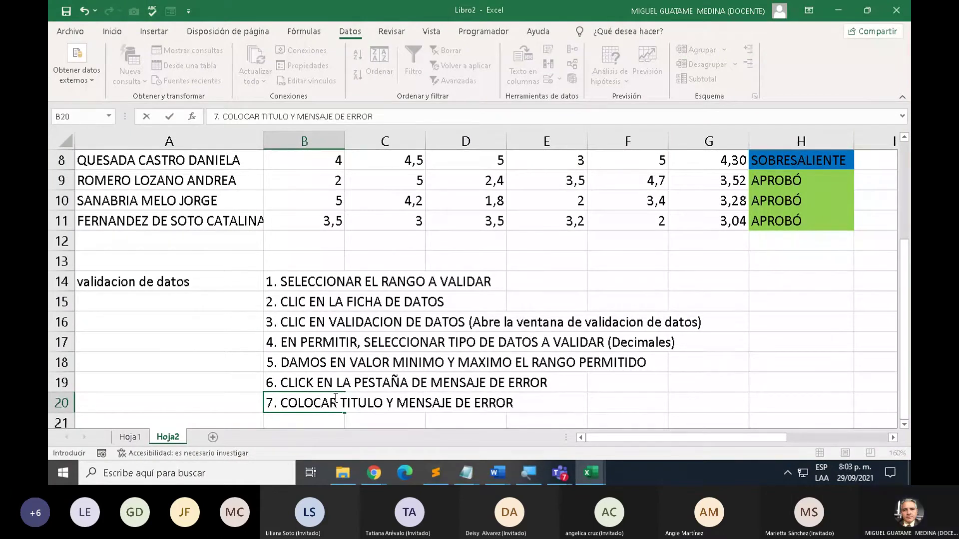
key("Return")
type("8")
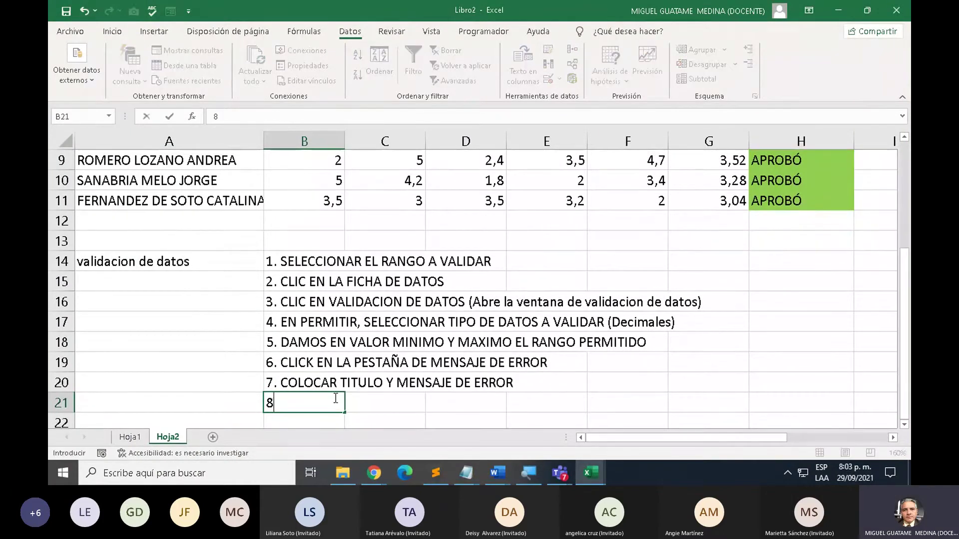
type(". C")
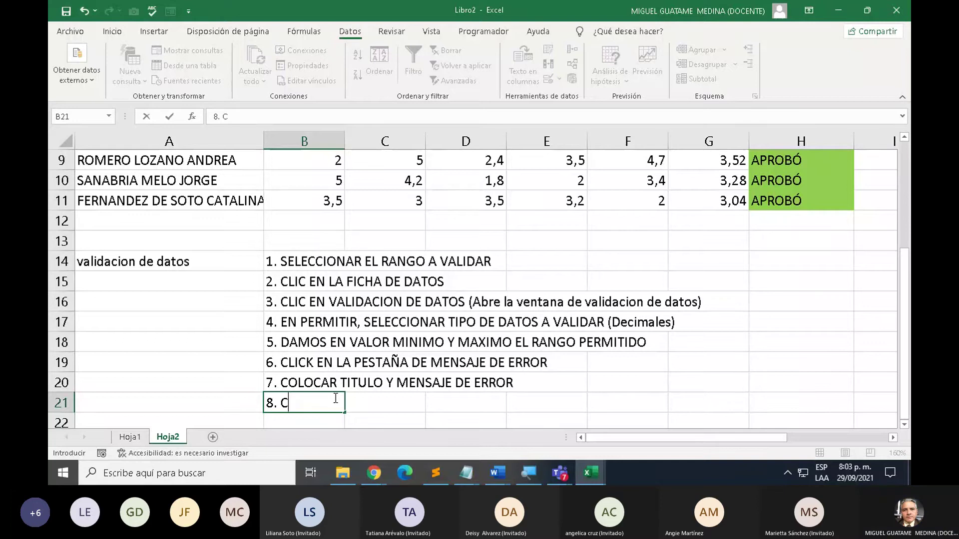
type("LIC E")
type("N ACEO")
key("BackSpace")
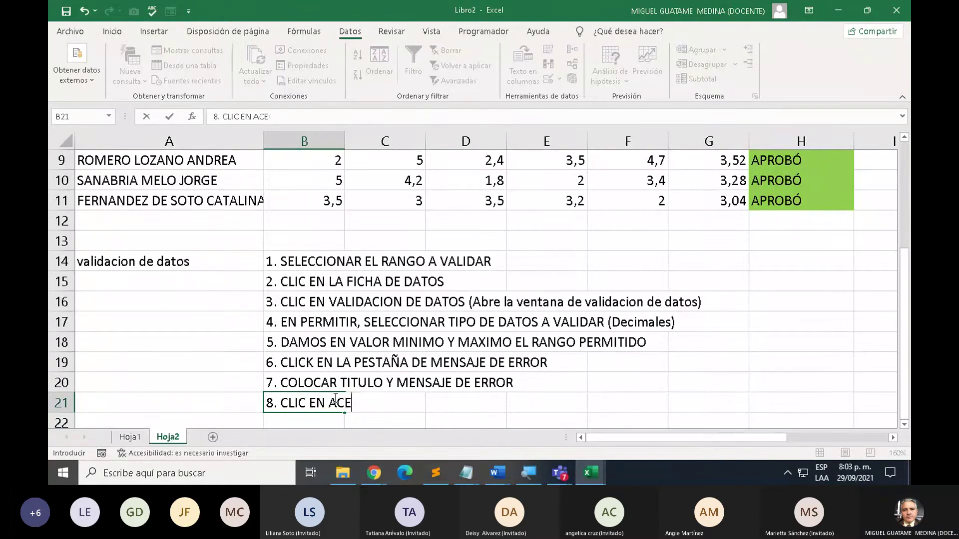
Finish step 8 as '8. CLIC EN ACEPTAR' in B21
type("PTAR")
key("Return")
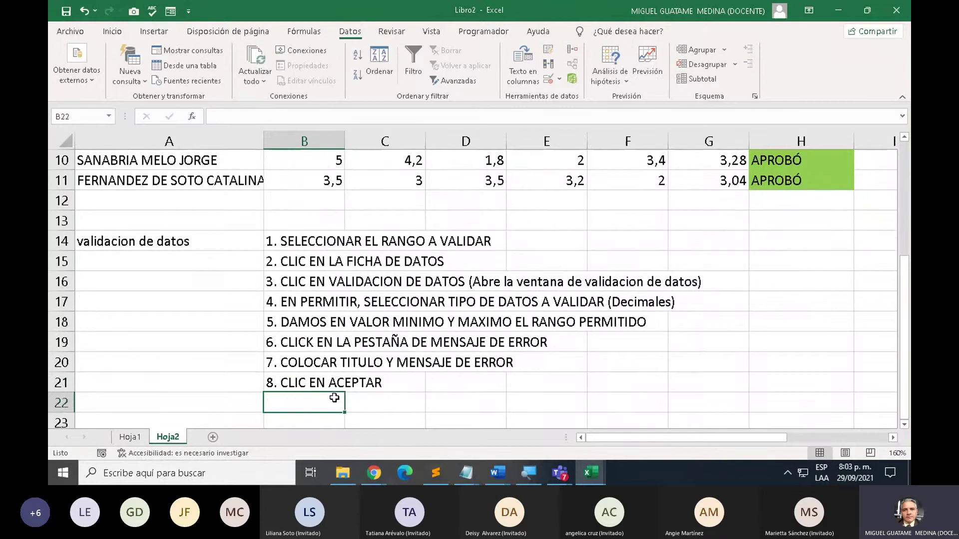
key("Up")
key("Up")
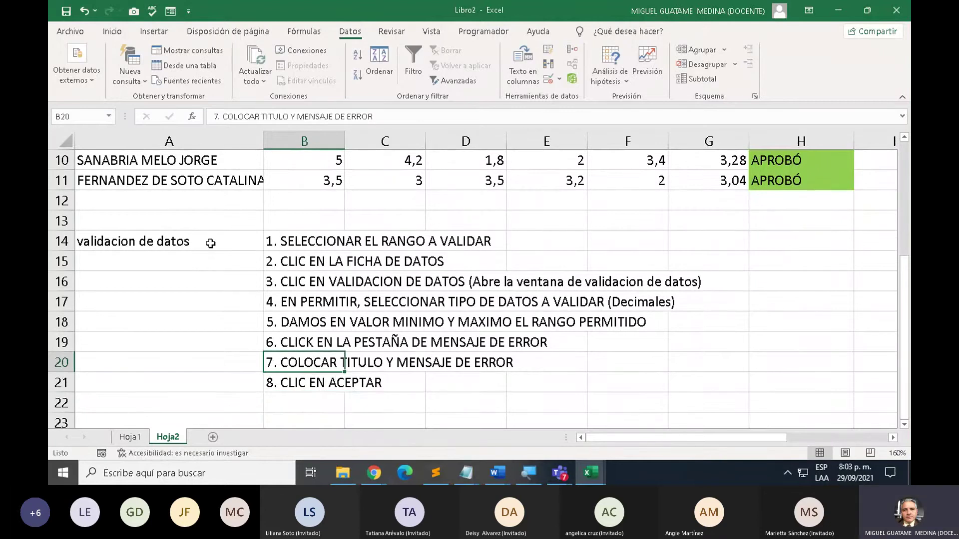
left_click(202, 243)
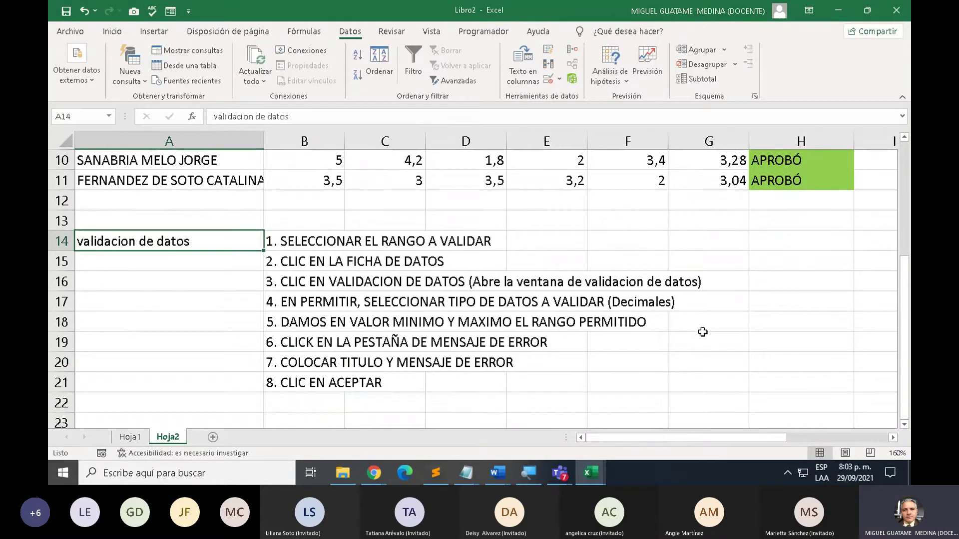
Select the n1–n5 grade cells B2:F11
scroll(704, 322, "up", 1)
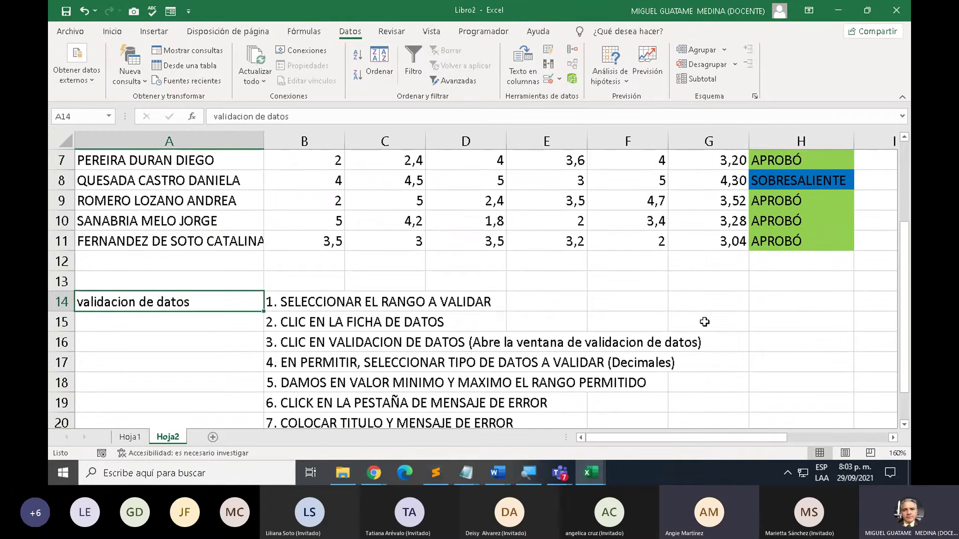
scroll(618, 303, "down", 1)
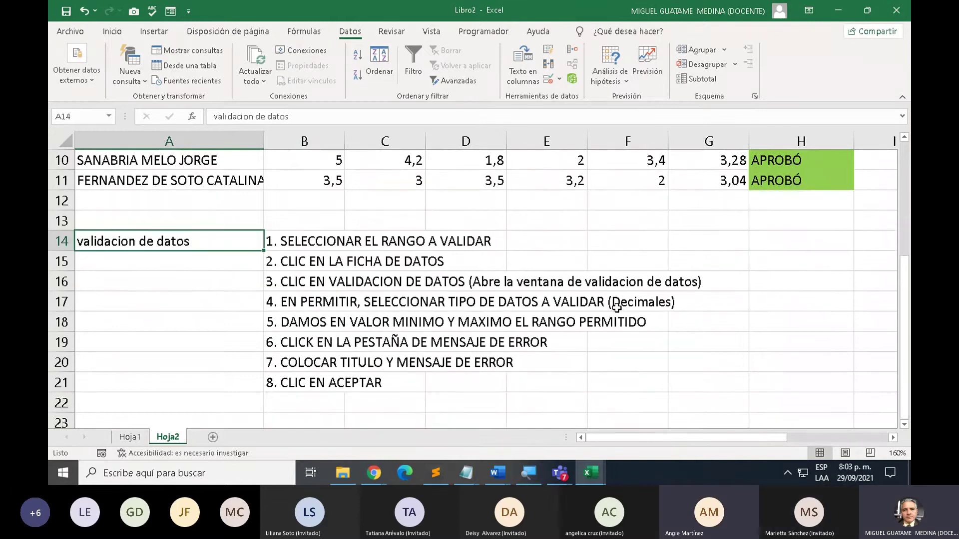
scroll(618, 306, "up", 1)
scroll(617, 307, "down", 1, "ctrl")
scroll(616, 307, "down", 1, "ctrl")
scroll(617, 308, "down", 1, "ctrl")
left_click(641, 336)
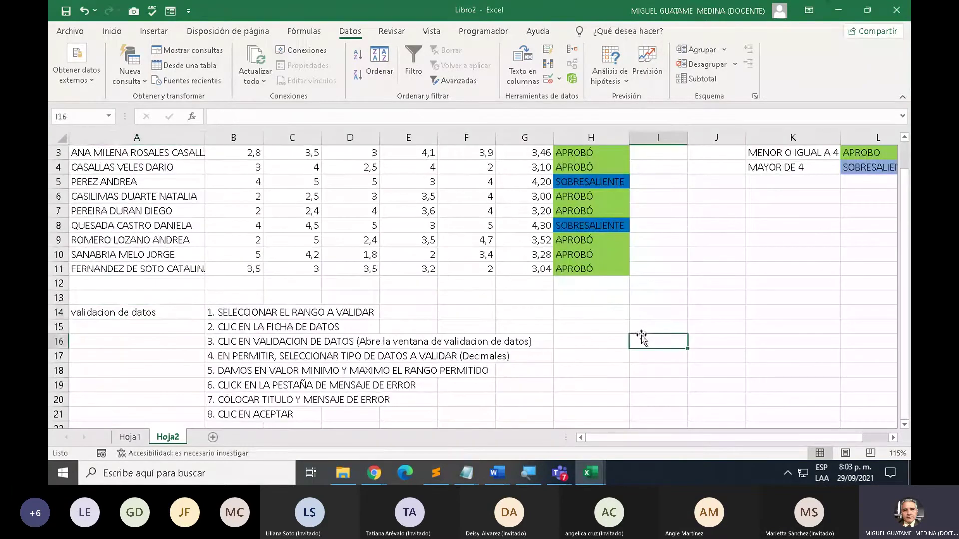
scroll(357, 322, "up", 1)
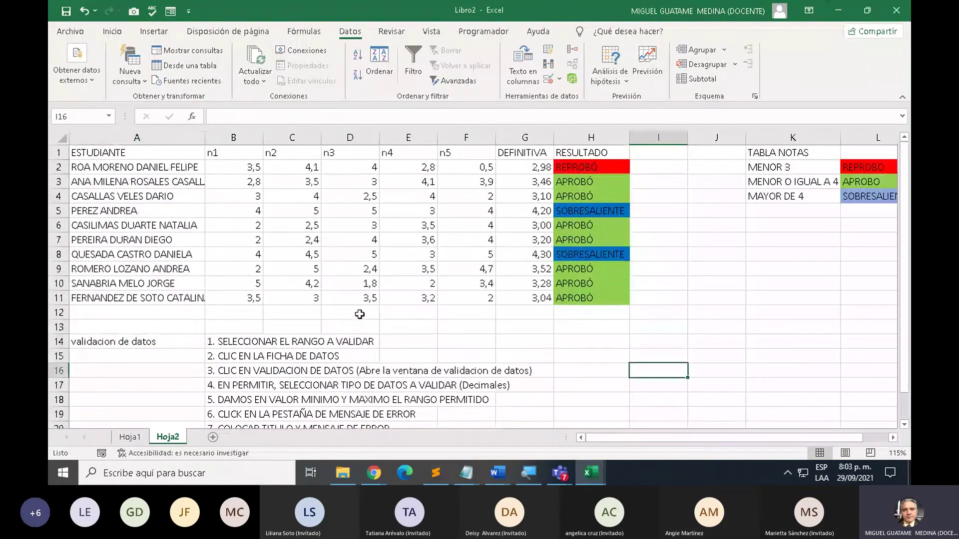
left_click(221, 166)
mouse_move(221, 166)
left_mouse_down()
mouse_move(484, 284)
mouse_move(486, 298)
left_mouse_up()
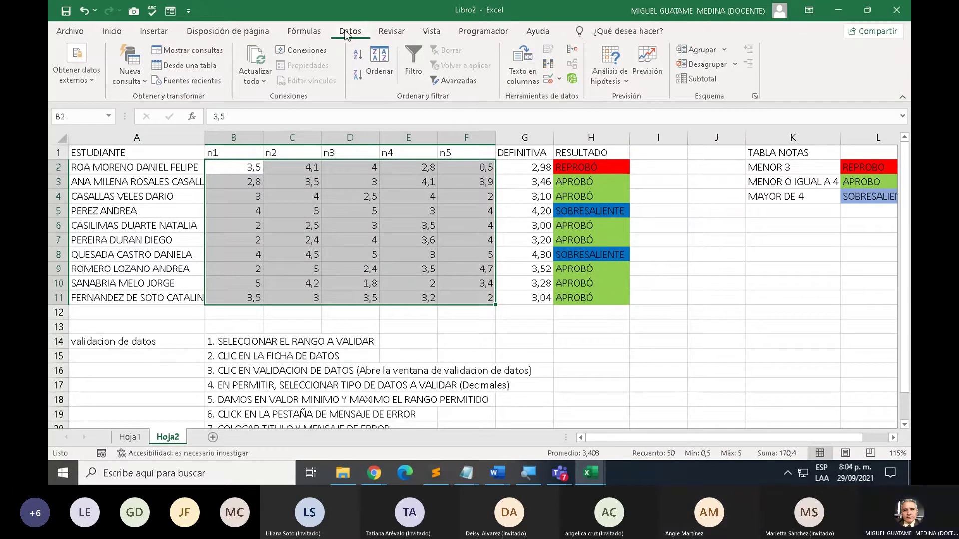
In Validación de datos, allow only Decimal values with minimum 0 and maximum 5
left_click(548, 80)
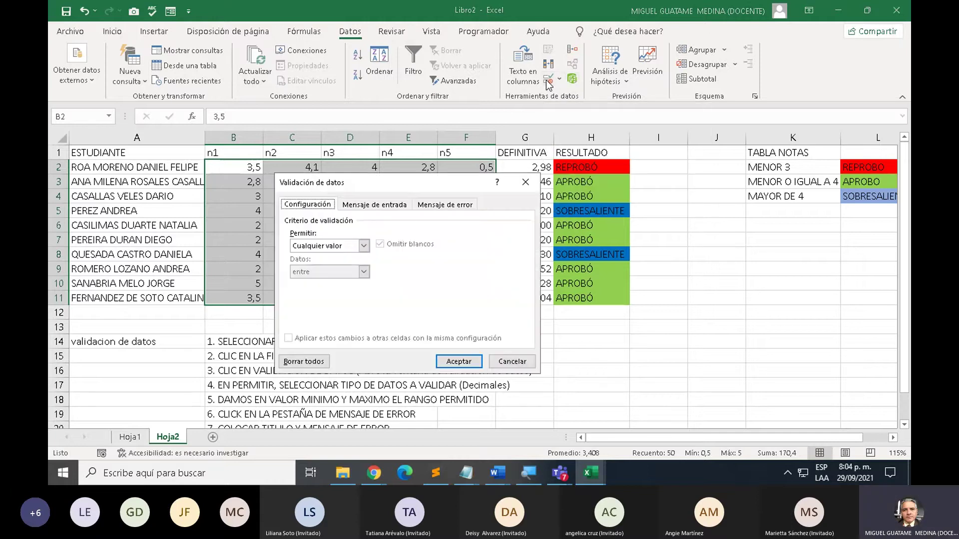
left_click_drag(685, 139, 685, 139)
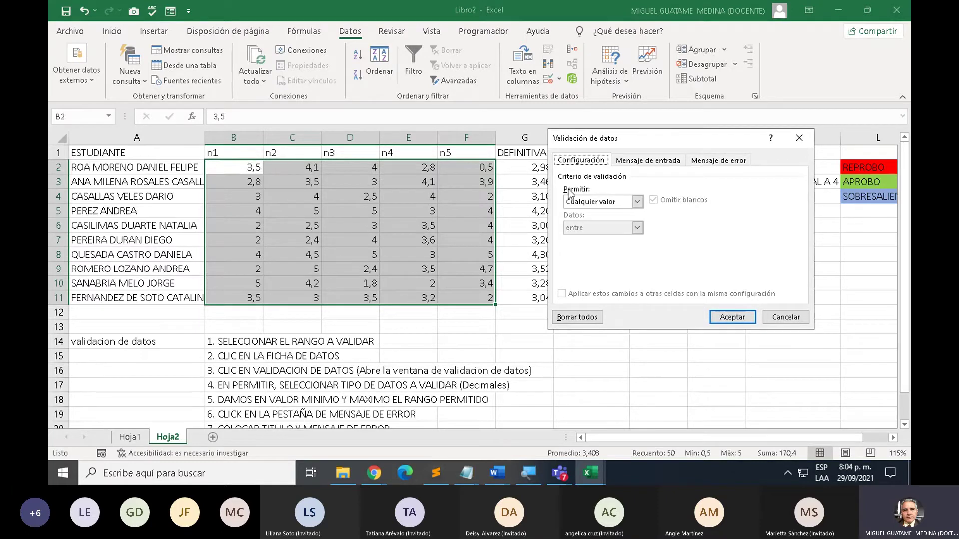
left_click(638, 202)
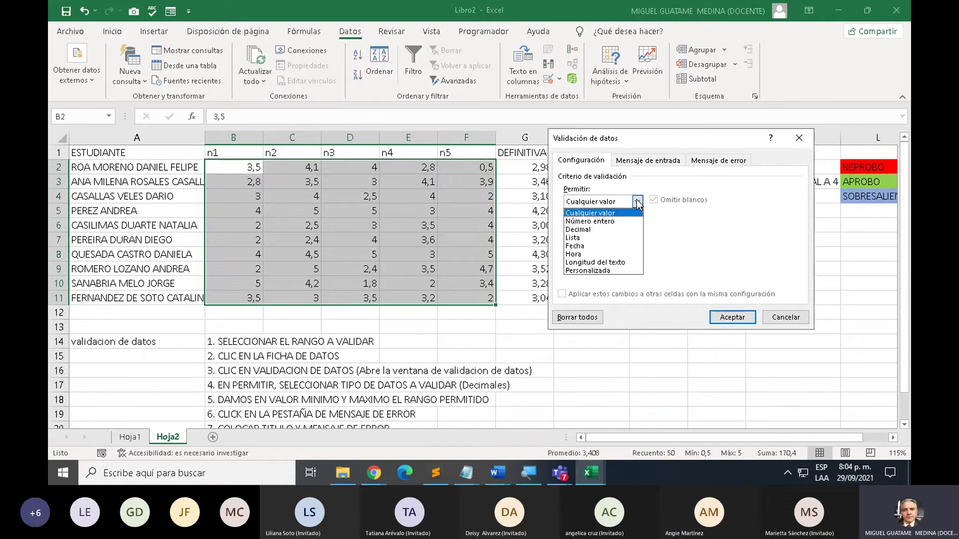
left_click(592, 228)
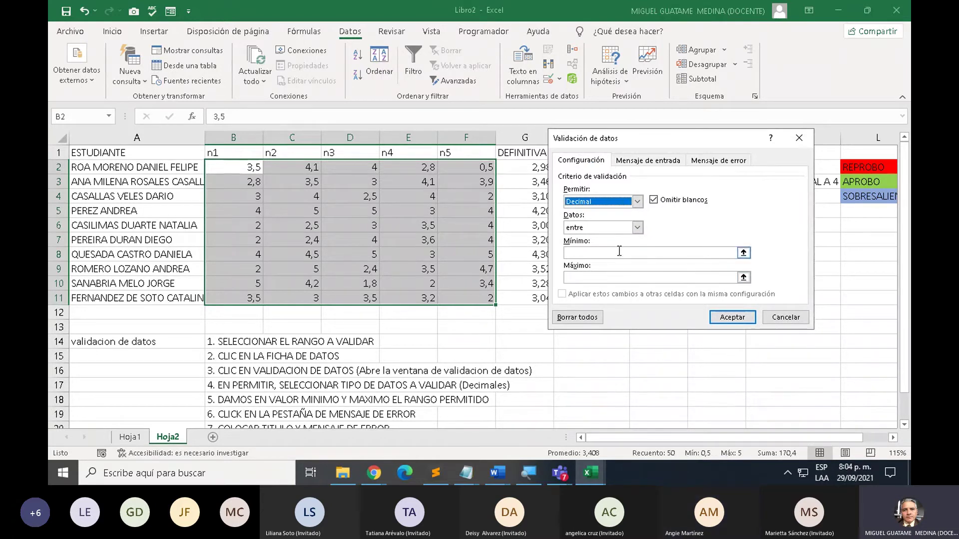
left_click(619, 251)
type("0")
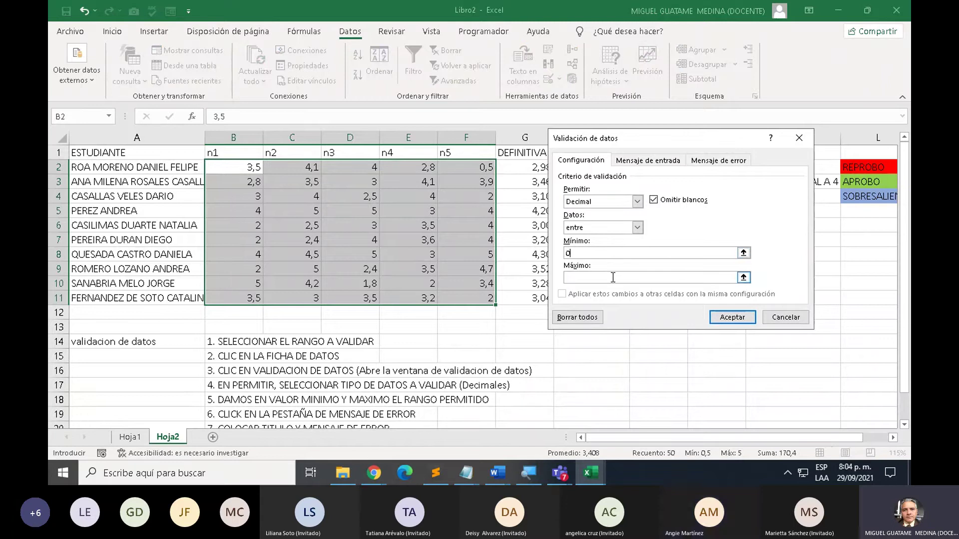
left_click(613, 277)
type("5")
left_click(729, 160)
Enter the error alert title 'ERROR' and the message 'DIGITE BIEN.....'
scroll(446, 345, "down", 2)
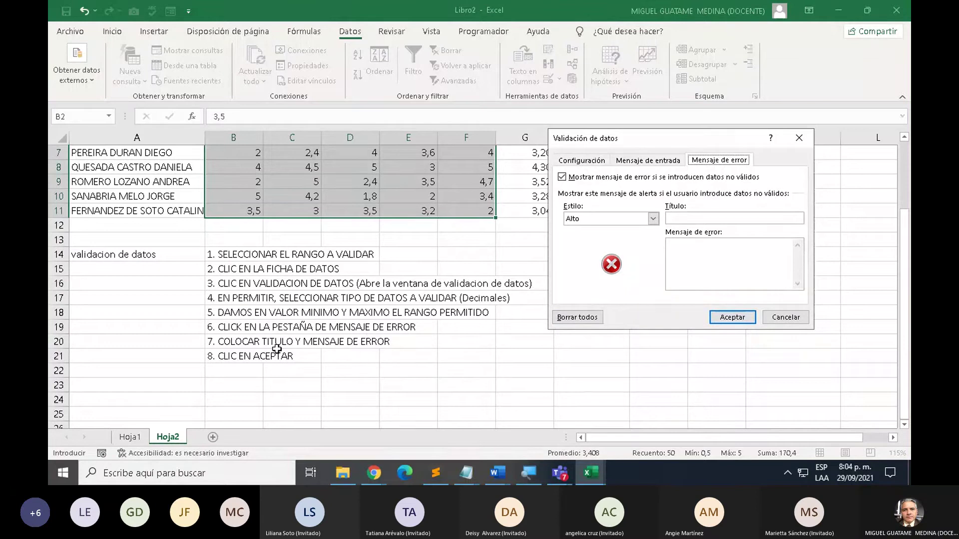
left_click(733, 216)
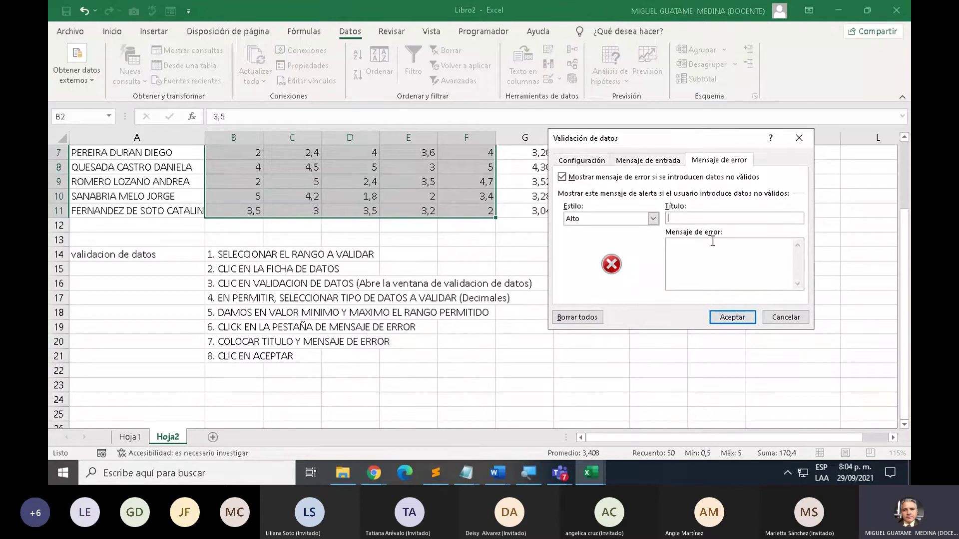
type("err")
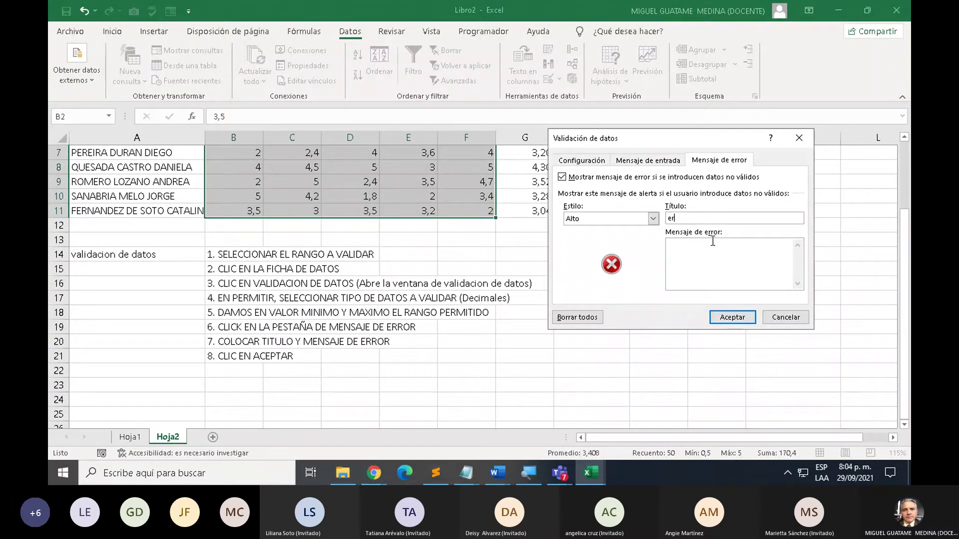
type("or")
key("BackSpace")
key("BackSpace")
key("BackSpace")
key("BackSpace")
key("BackSpace")
type("E")
type("RROR")
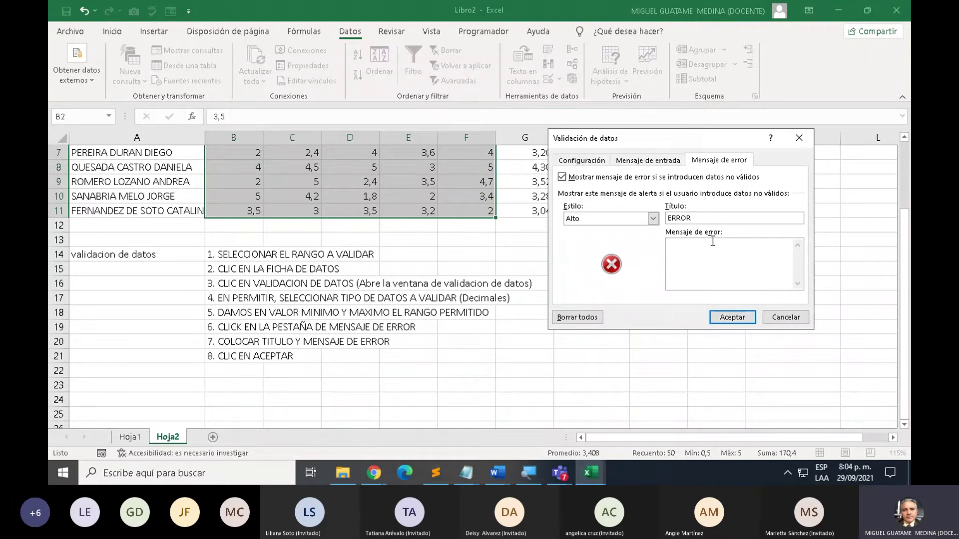
left_click(712, 241)
type("DIGIT")
type("E BIEN")
type(".....")
left_click(735, 322)
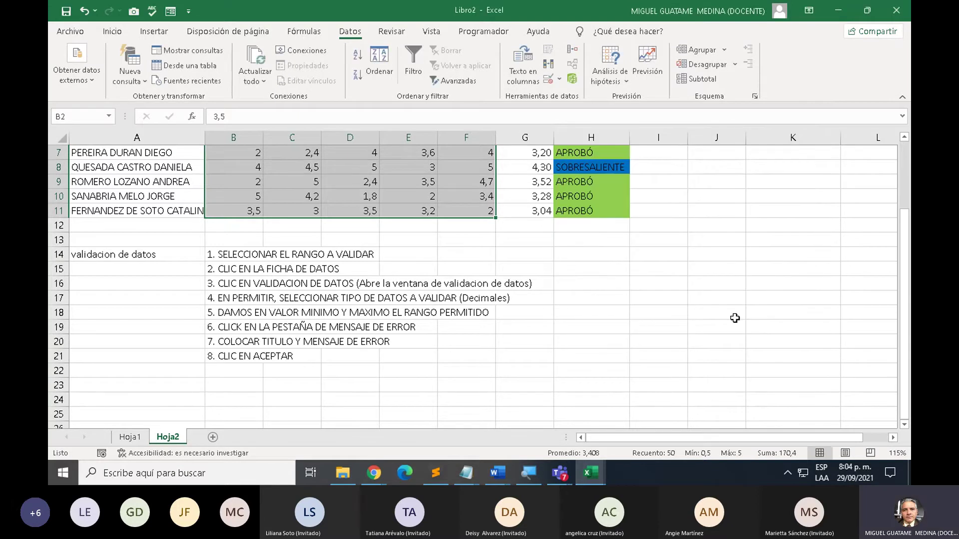
scroll(428, 225, "up", 1)
scroll(428, 225, "up", 1)
left_click(425, 225)
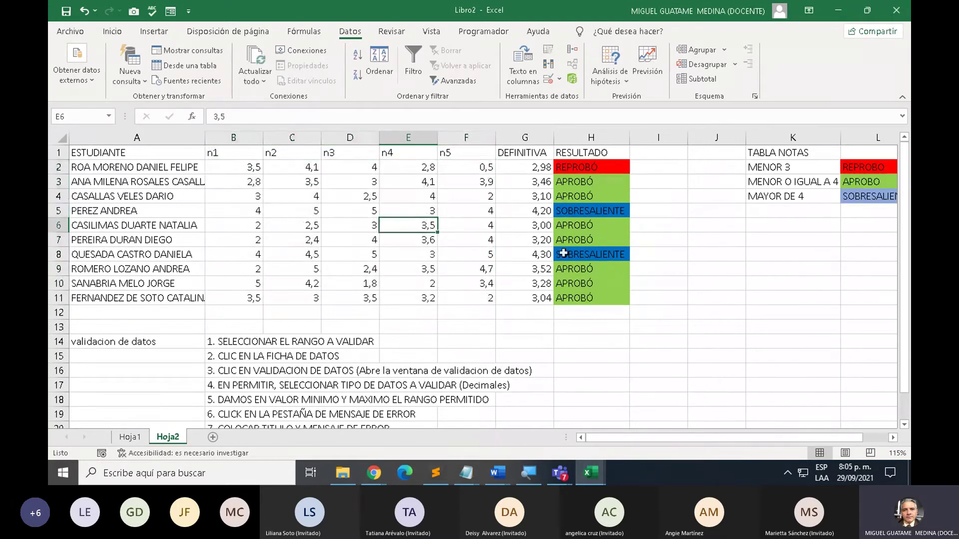
type("7")
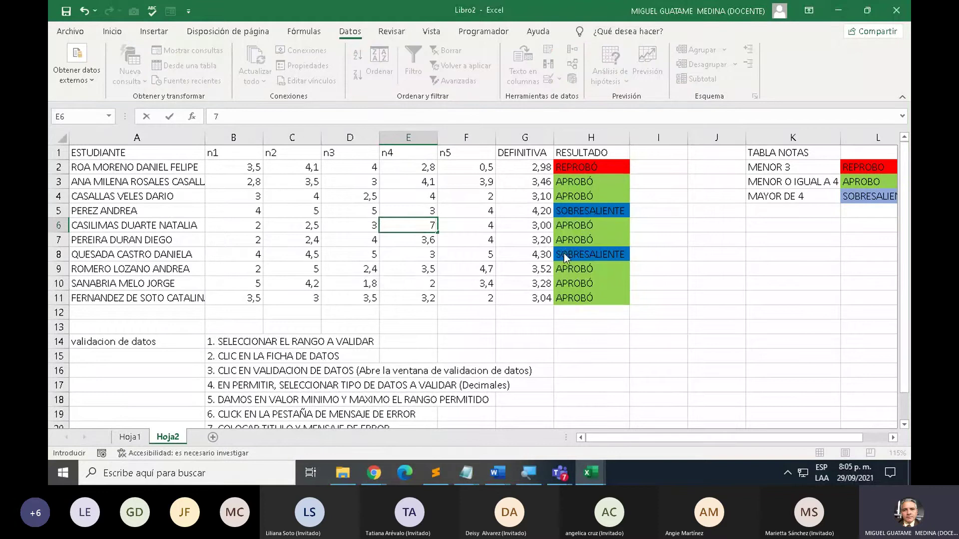
key("Return")
key("Return")
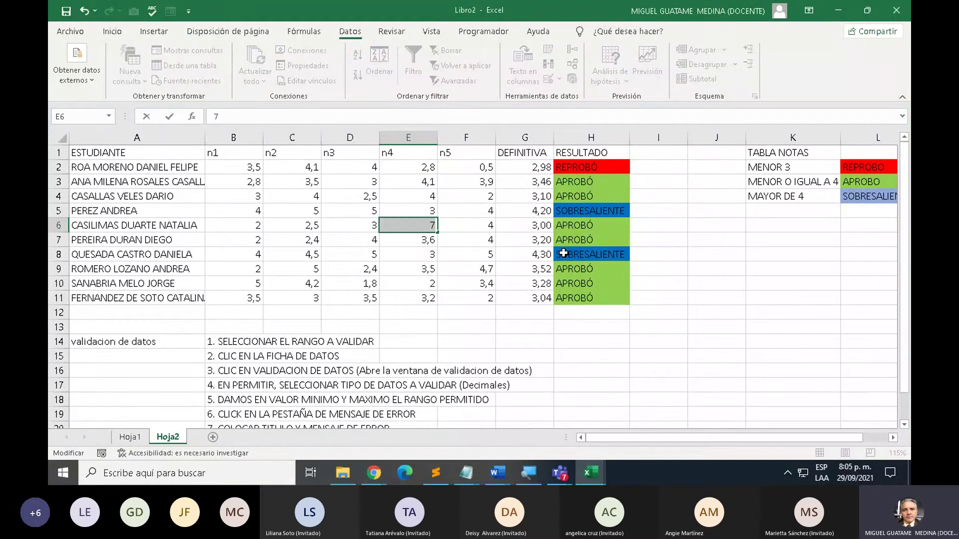
type("6")
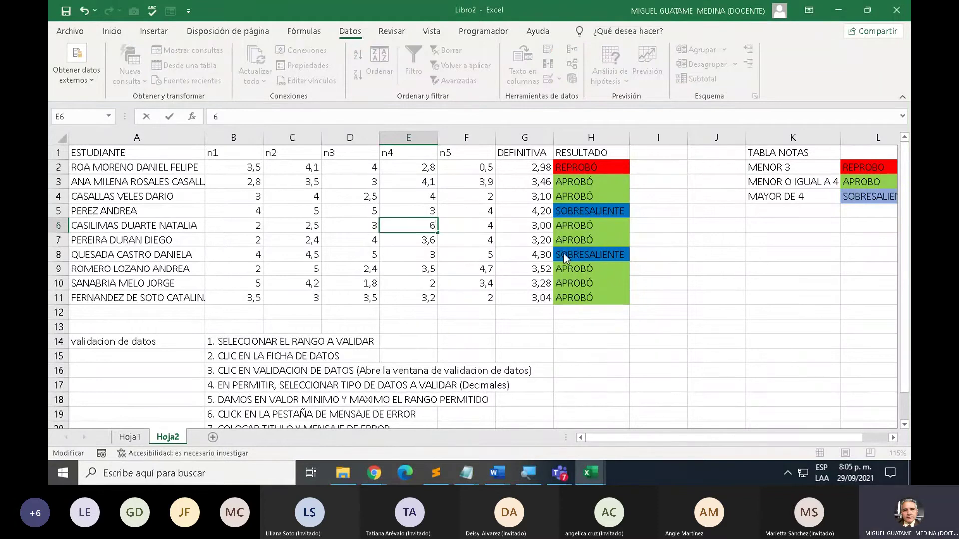
key("Return")
key("Return")
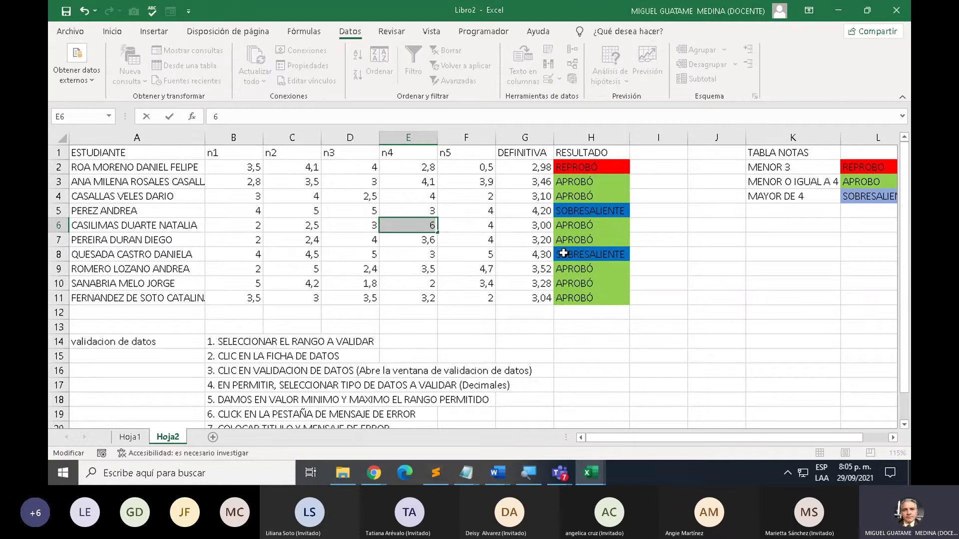
type("5")
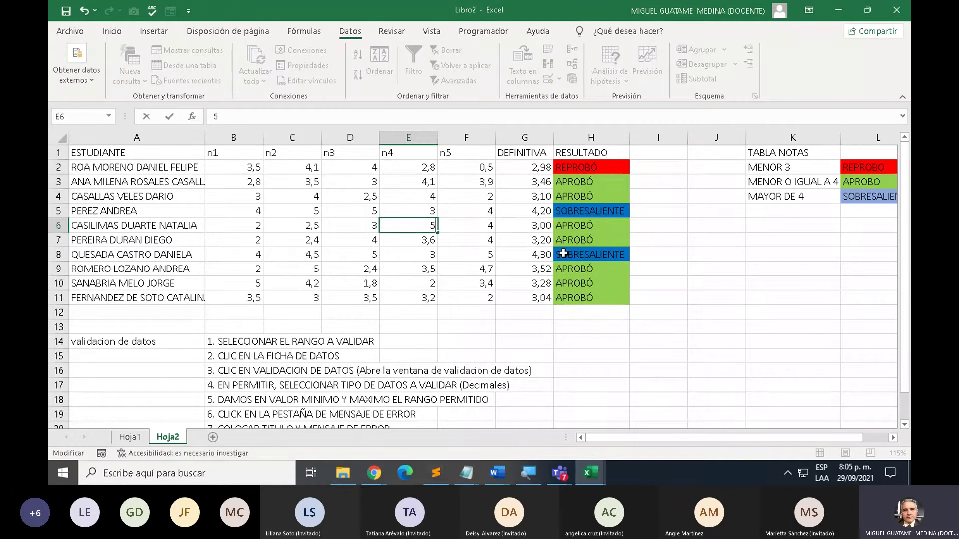
type(",000000")
type("0000000001")
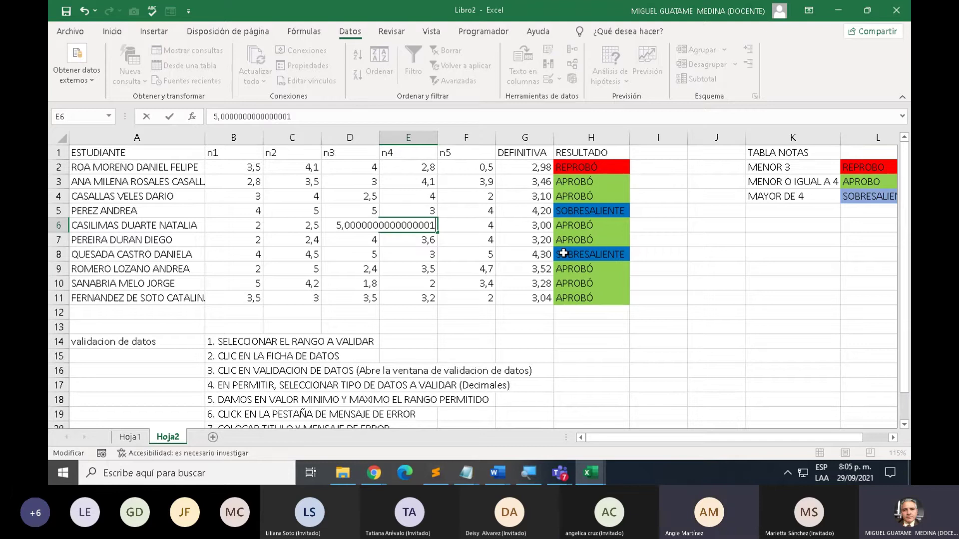
key("Return")
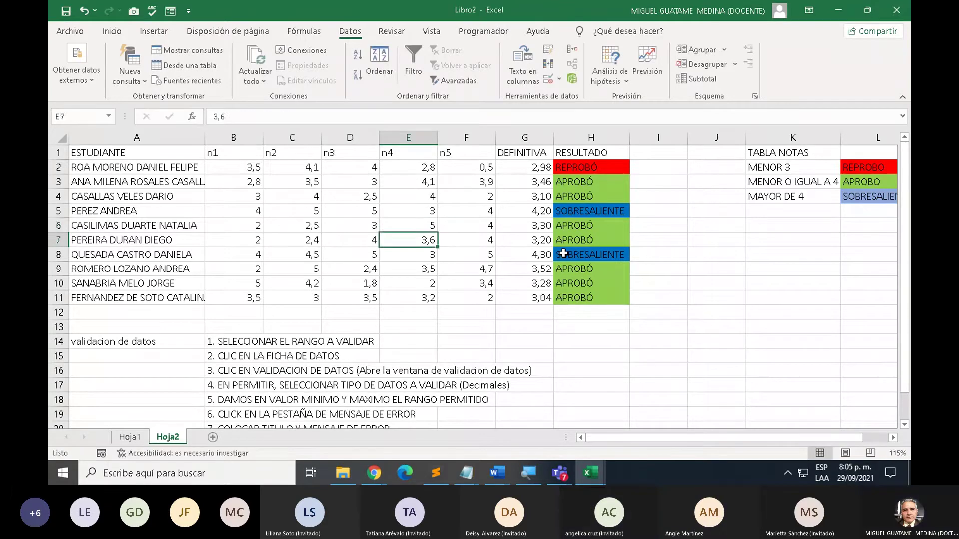
Check the upper limit by entering 5,1 in E6, then settle on 5
key("Up")
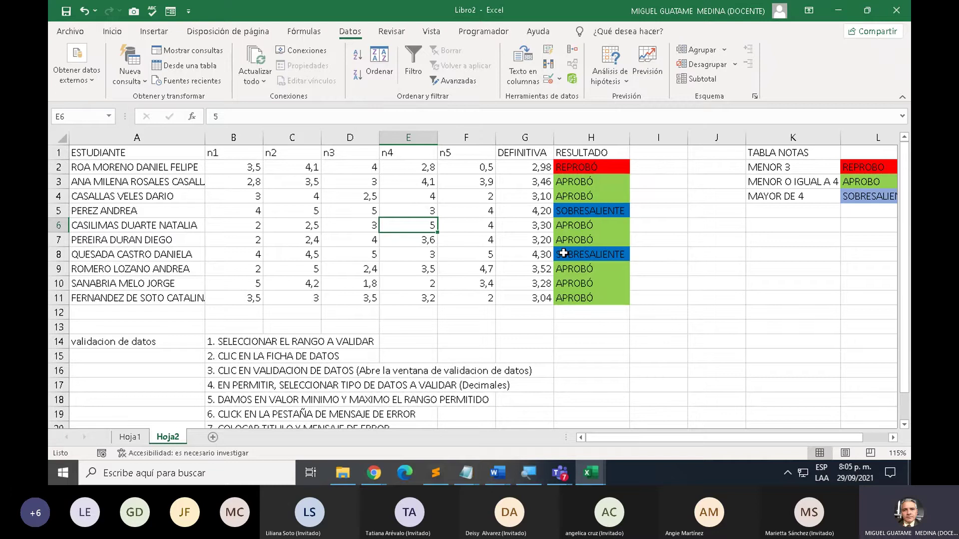
key("F2")
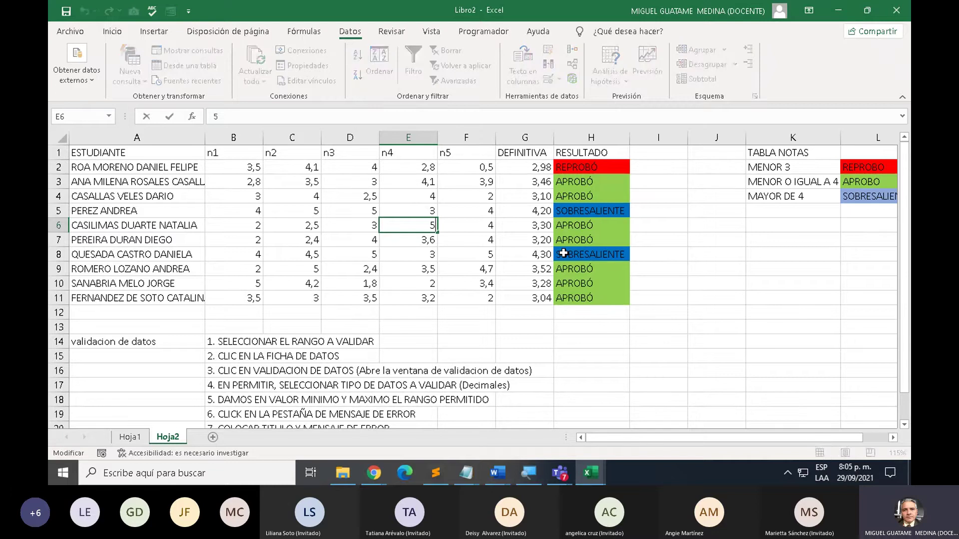
type(",1")
key("Return")
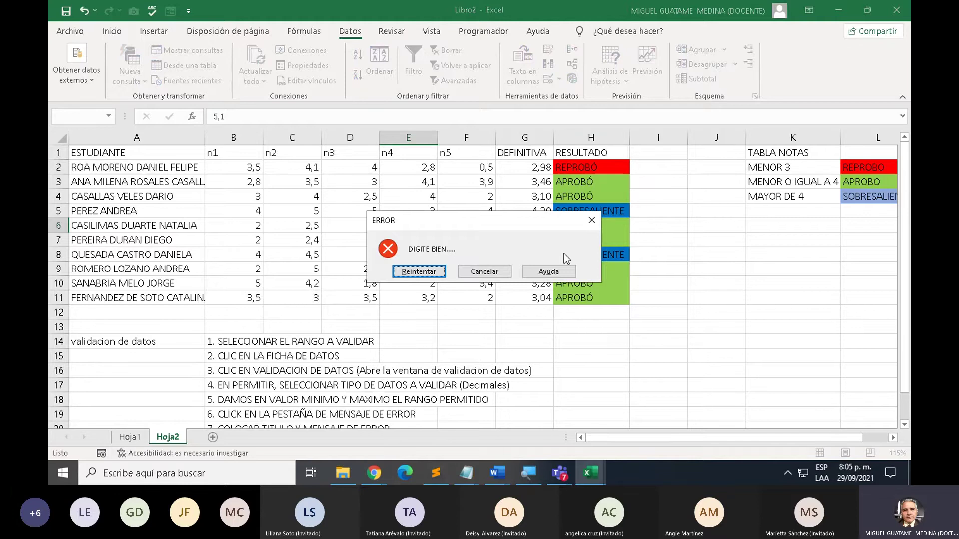
key("Return")
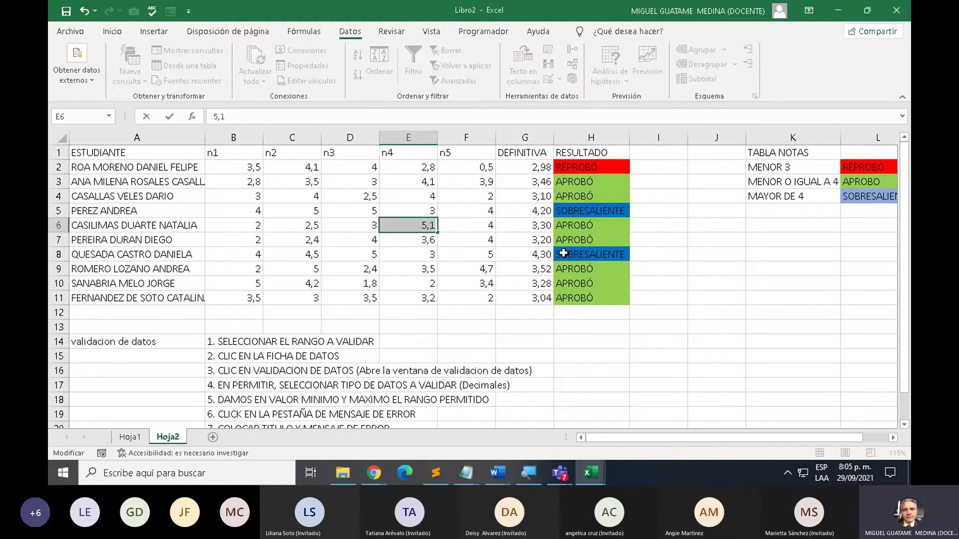
type("5")
key("Return")
key("Return")
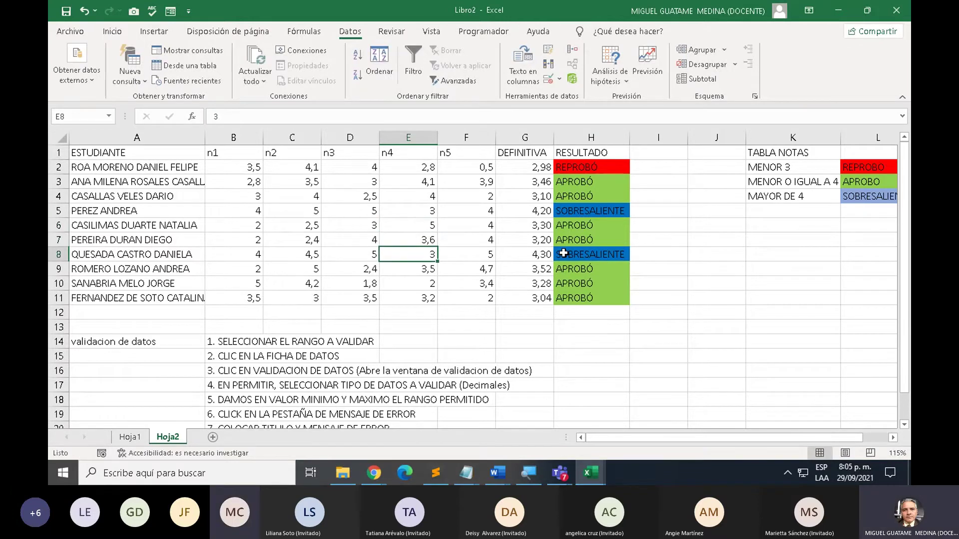
Enter 2 as each of the n1–n4 grades in row 8 (E8, D8, C8, B8)
type("2")
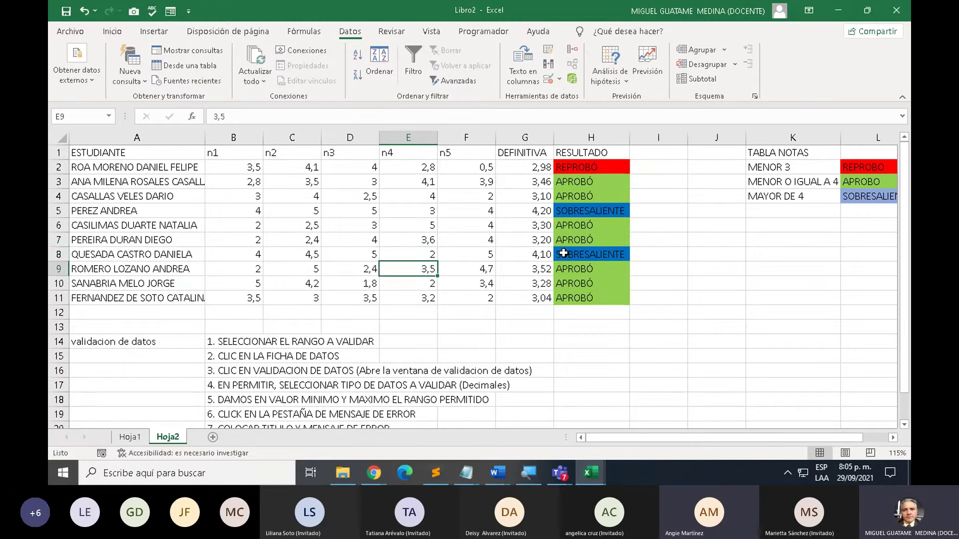
key("Left")
type("2")
key("Left")
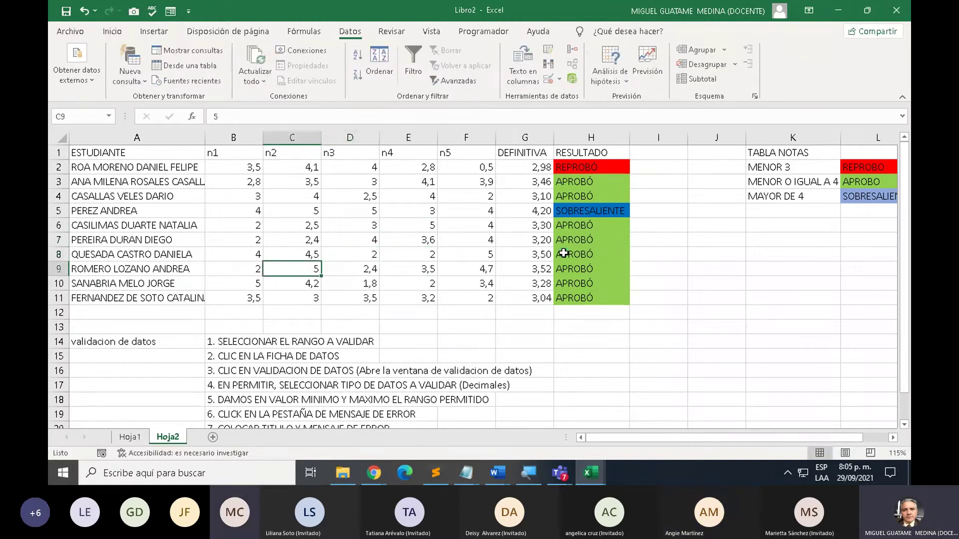
type("2")
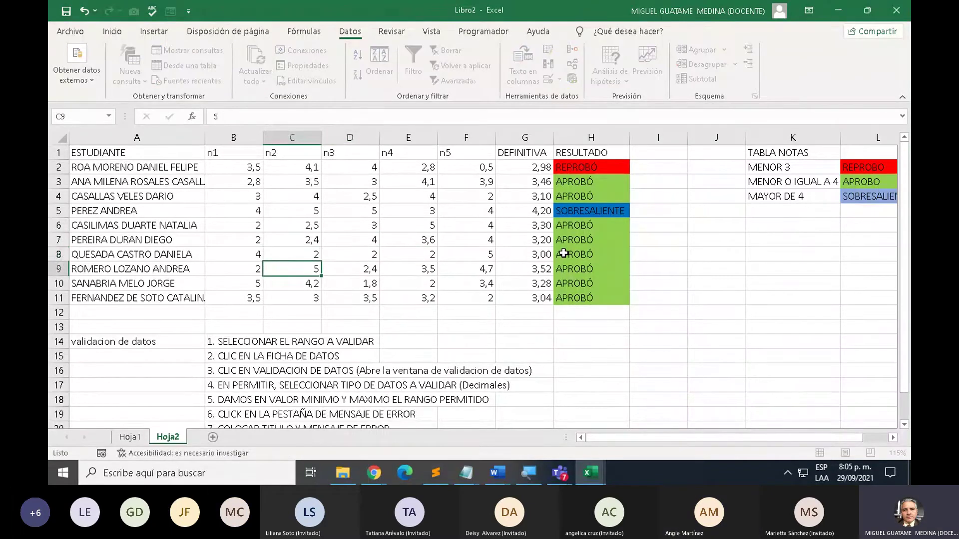
key("Left")
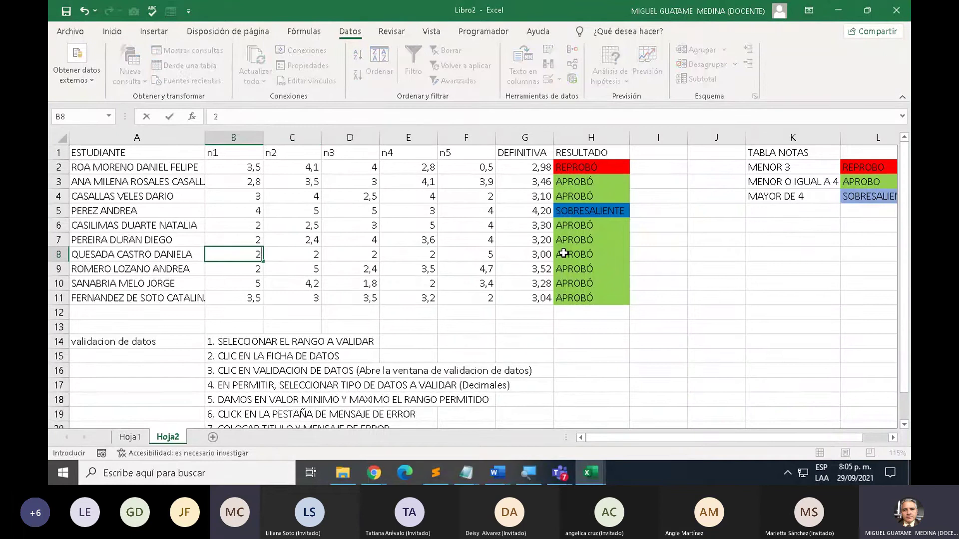
type("2")
key("Return")
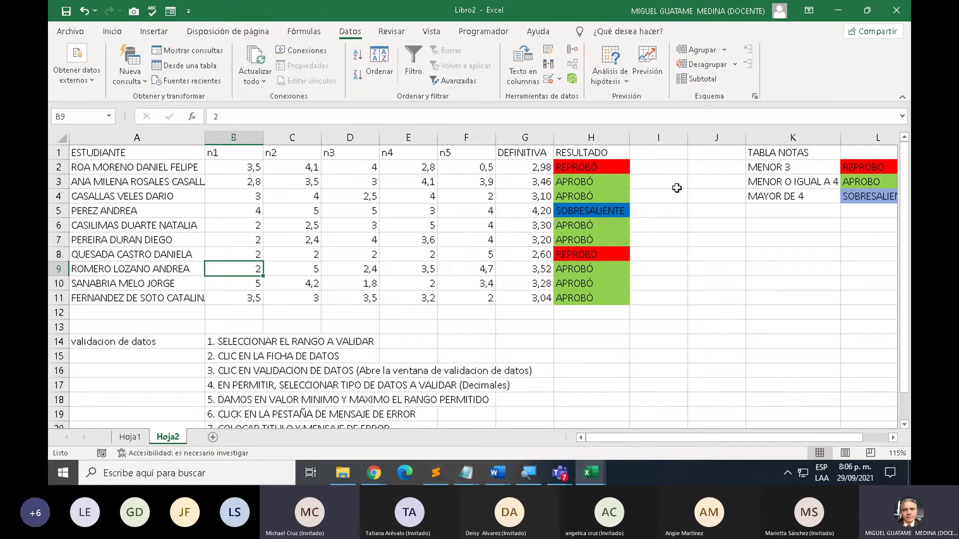
Inspect the result formulas in H2 and H3
left_click(589, 170)
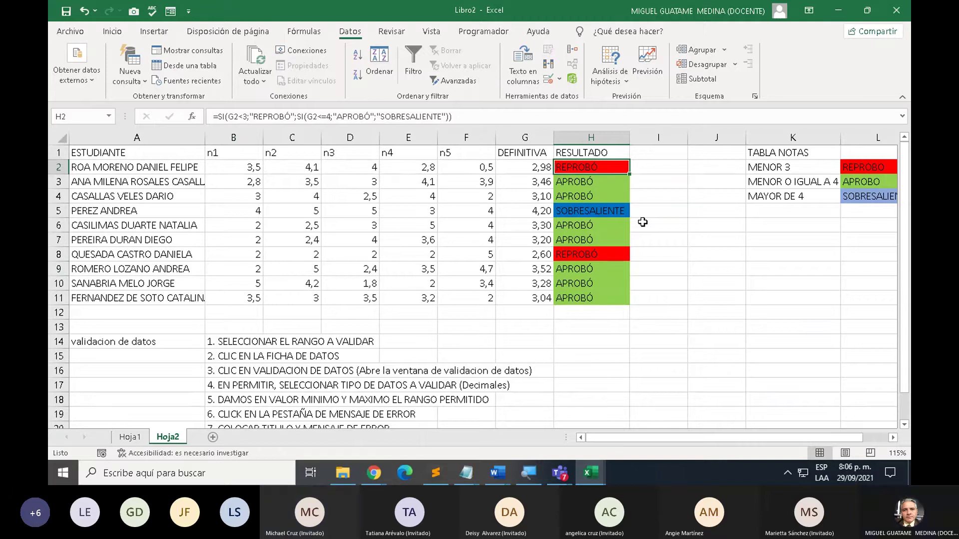
left_click(580, 184)
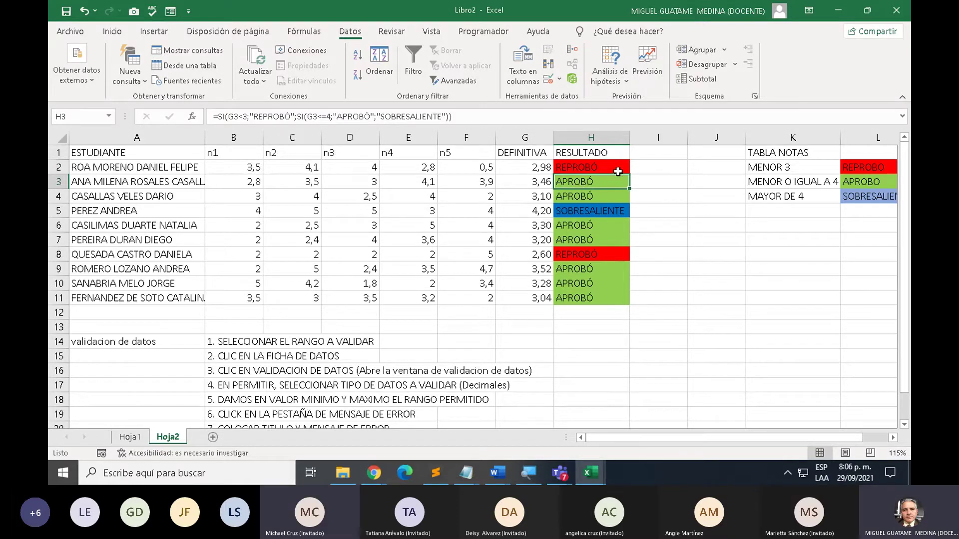
left_click(621, 170)
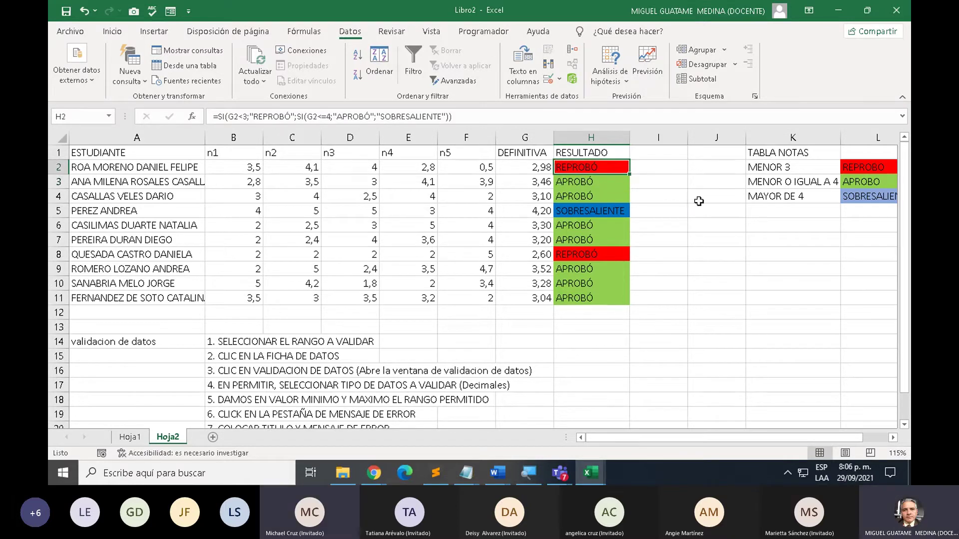
Give G2 an input message titled ADVERTENCIA: 'LA NOTAS QUE SALEN ACA NO SE PUEDEN CAMBIAR'
left_click(532, 169)
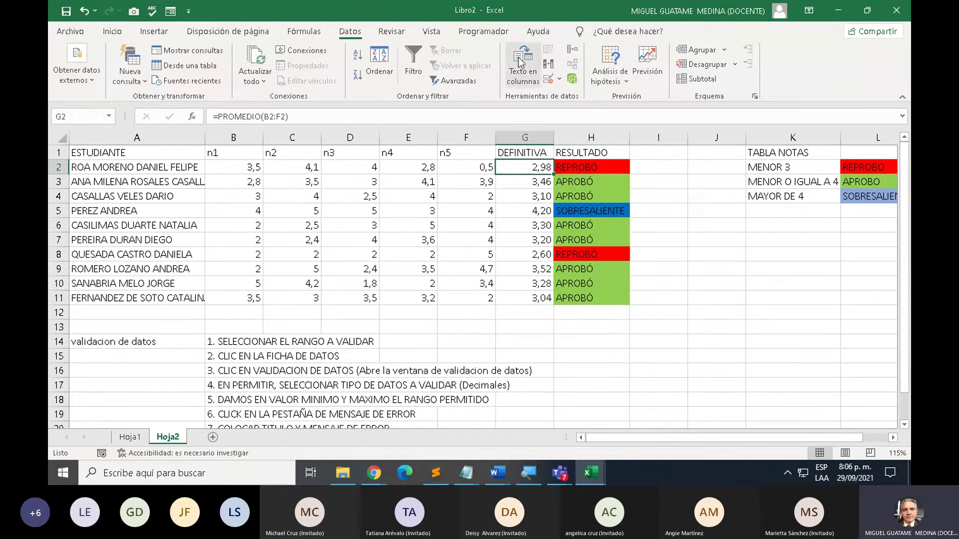
left_click(549, 82)
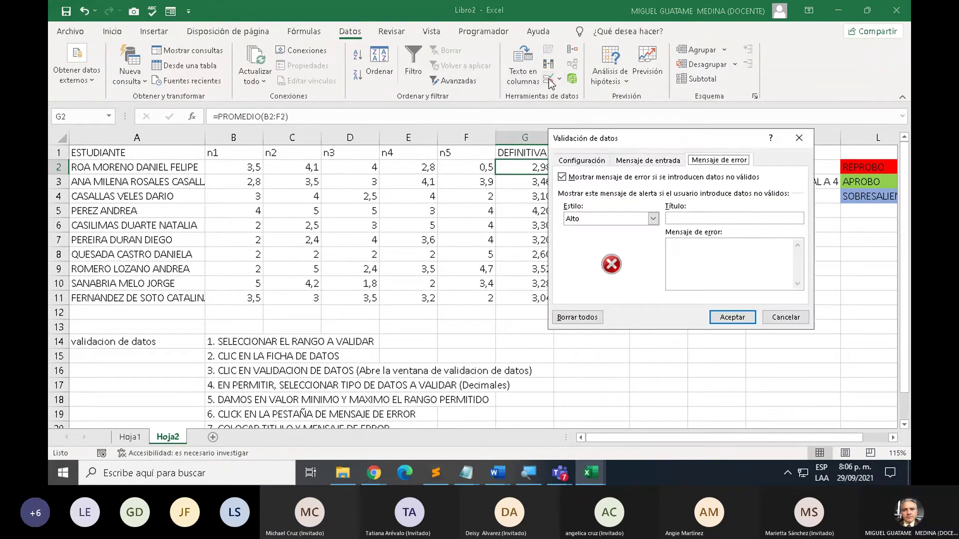
left_click(619, 160)
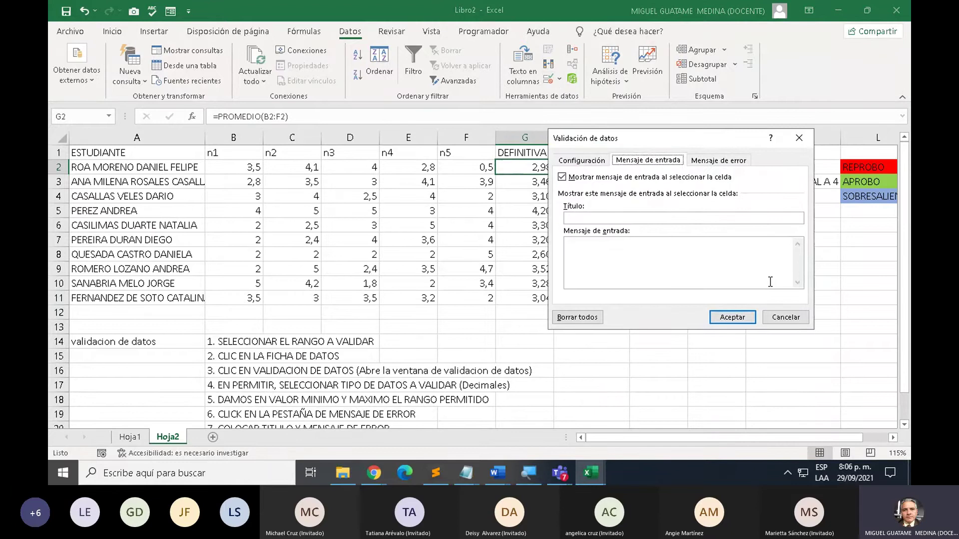
left_click(641, 219)
type("AD")
type("VERTENCIA")
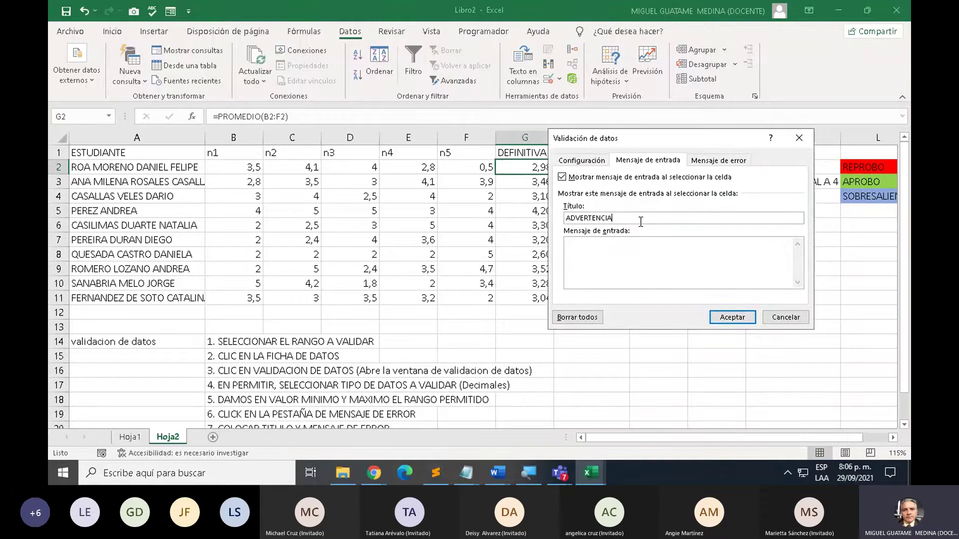
key("Tab")
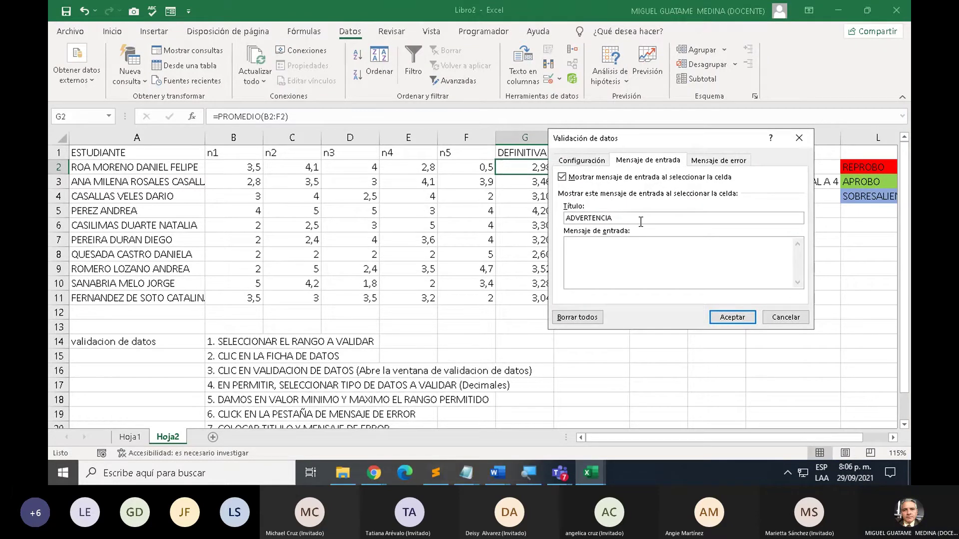
type("LA NOTAS Q")
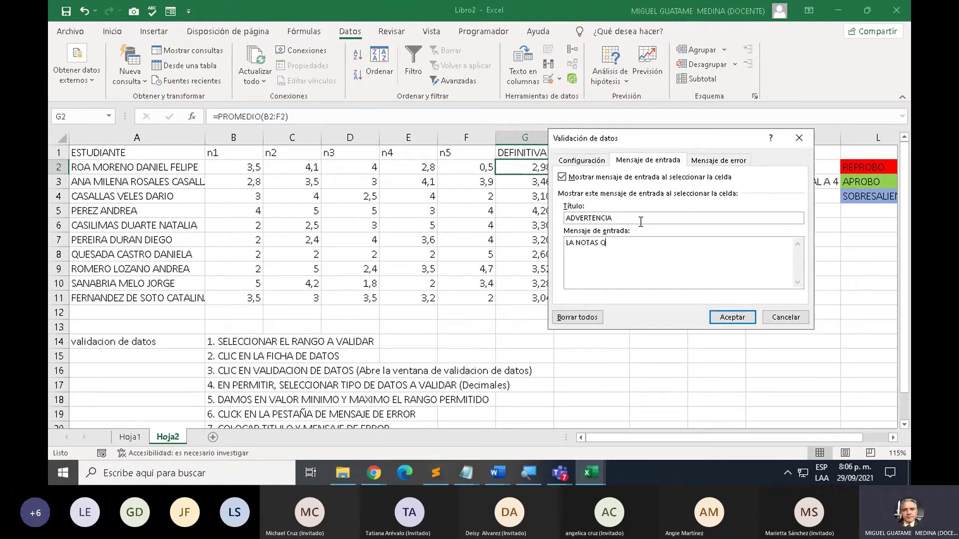
type("UE SALEN ACA ")
type("NO SE PU")
type("EDEN CAMBIA")
type("R")
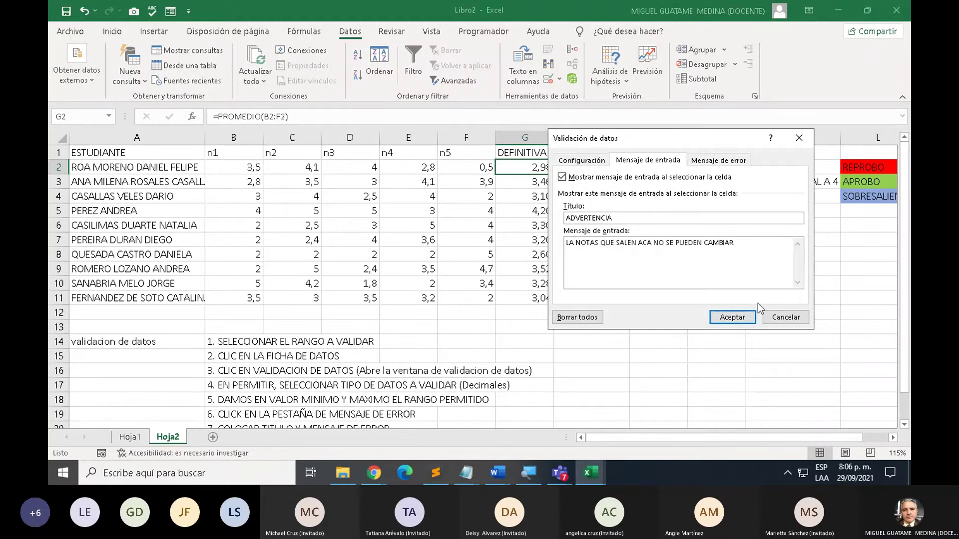
left_click(730, 318)
left_click(696, 220)
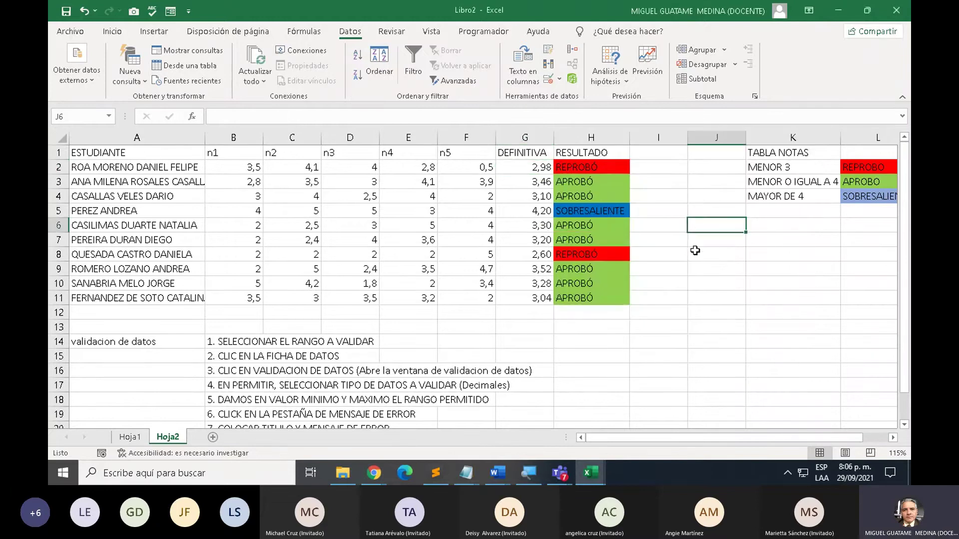
left_click(525, 167)
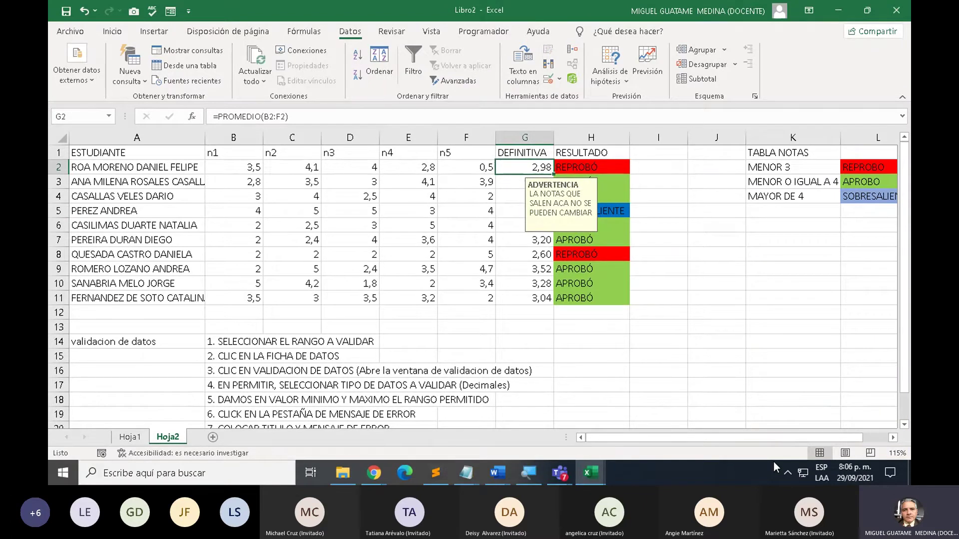
left_click(457, 165)
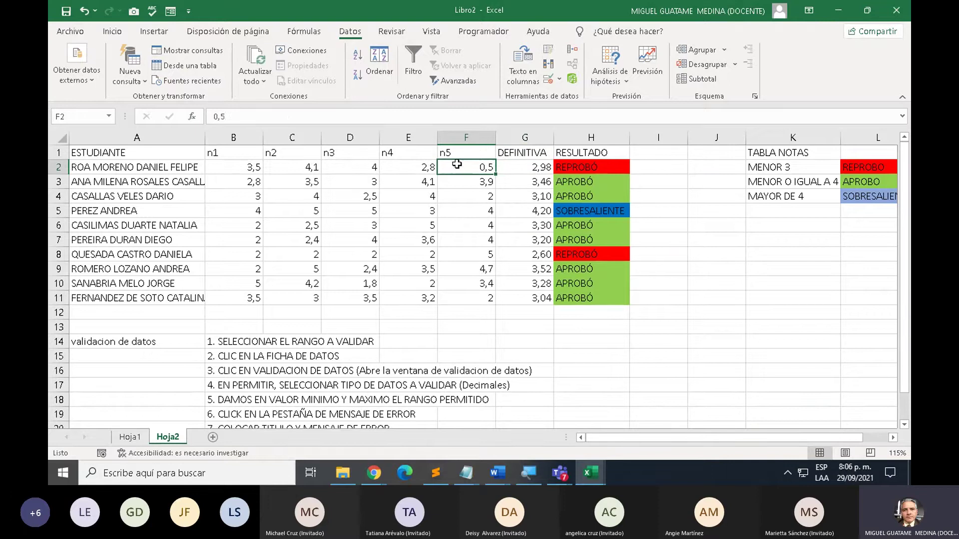
type("8")
key("Return")
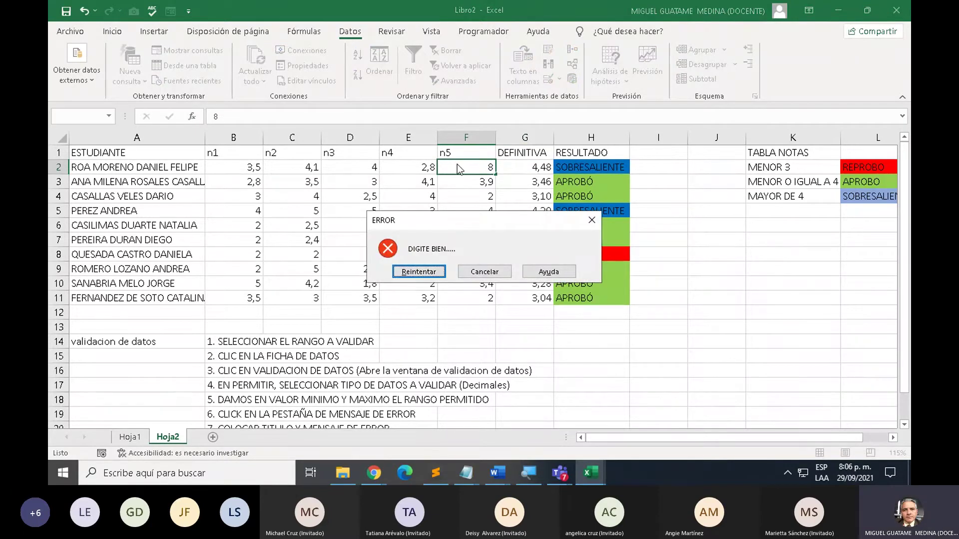
key("Escape")
type("0,5")
left_click(535, 173)
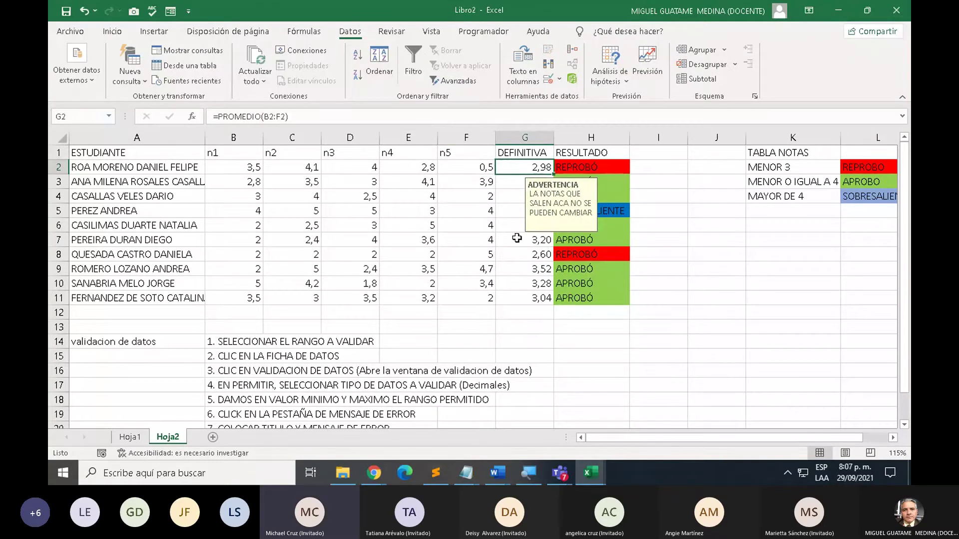
left_click(693, 239)
scroll(332, 332, "down", 2)
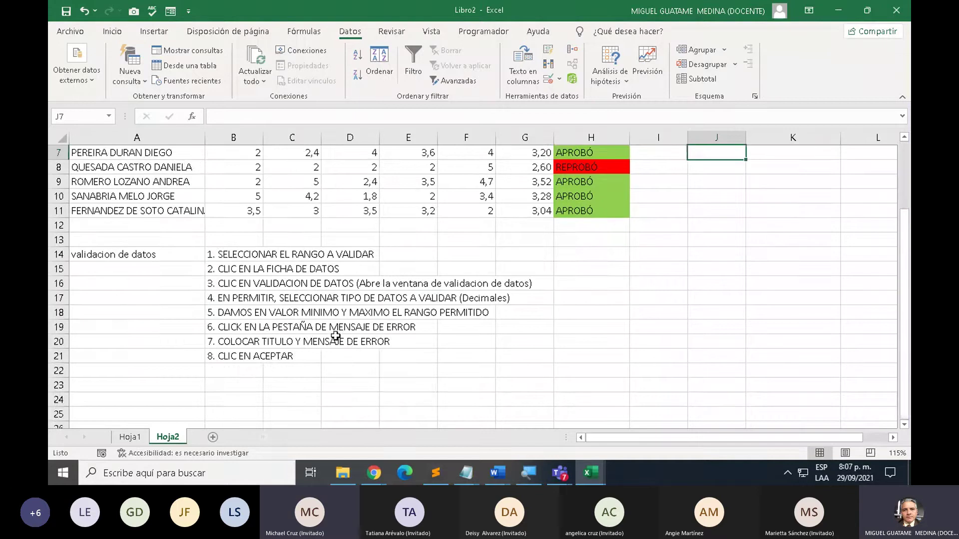
scroll(332, 332, "down", 1)
scroll(335, 335, "up", 3)
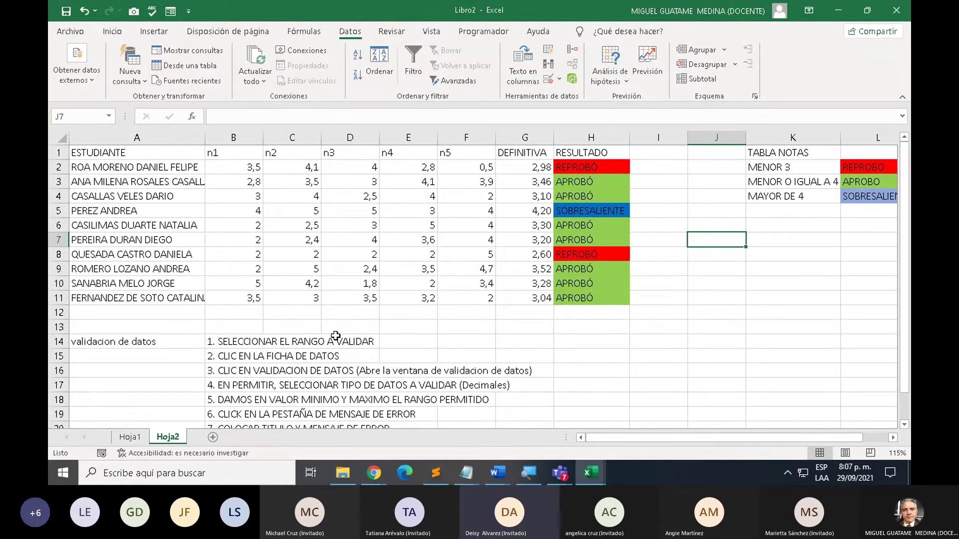
left_click(532, 169)
left_click(593, 166)
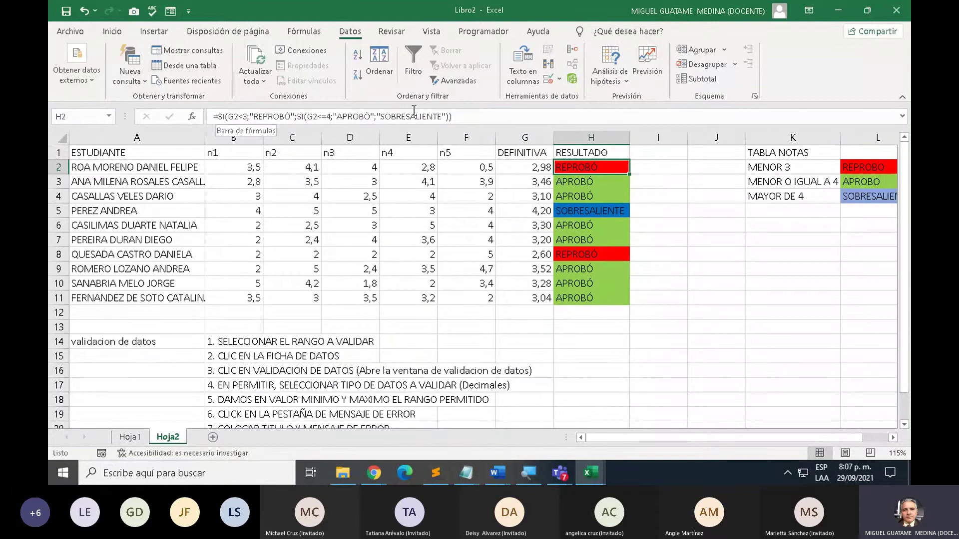
left_click(539, 170)
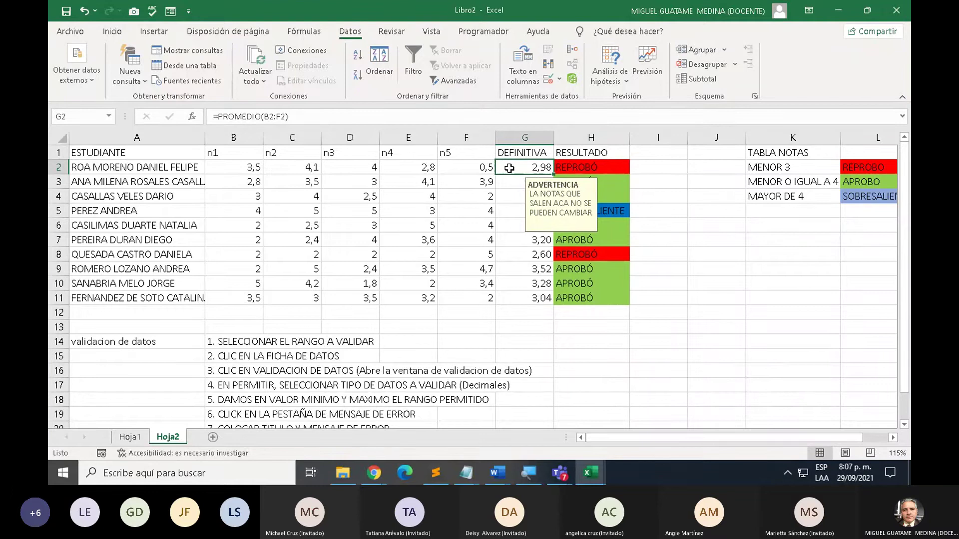
left_click(467, 171)
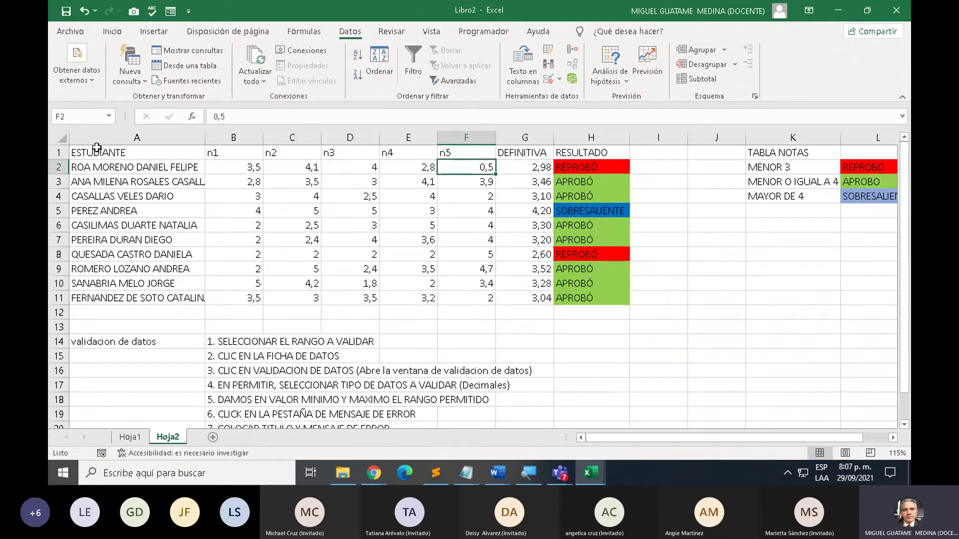
Put borders on every cell of the grades table A1:H11
left_click_drag(97, 150, 620, 299)
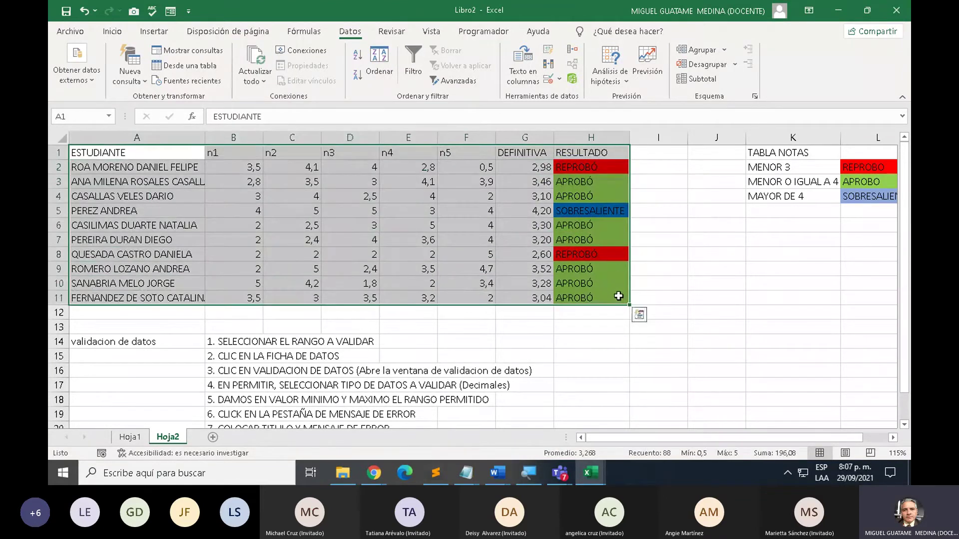
left_click(112, 31)
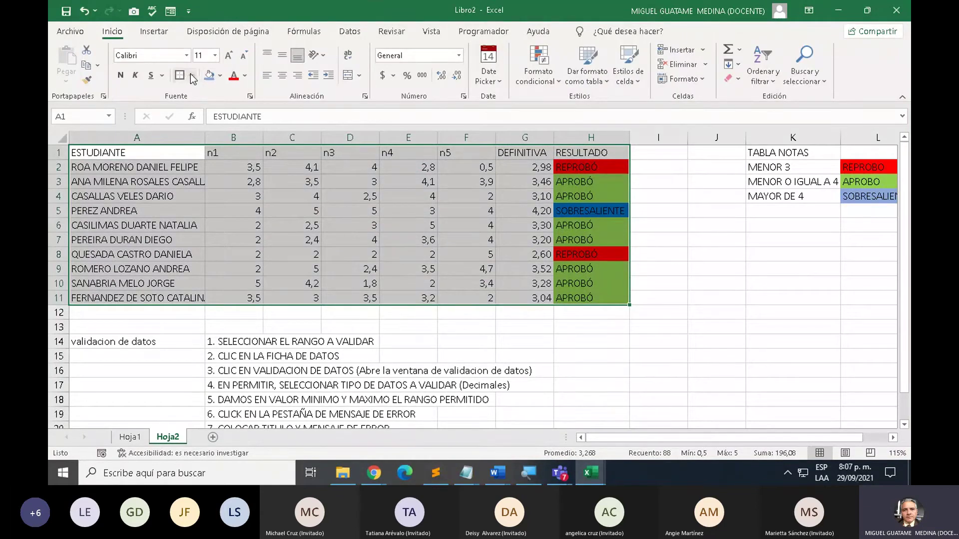
left_click(191, 76)
left_click(222, 201)
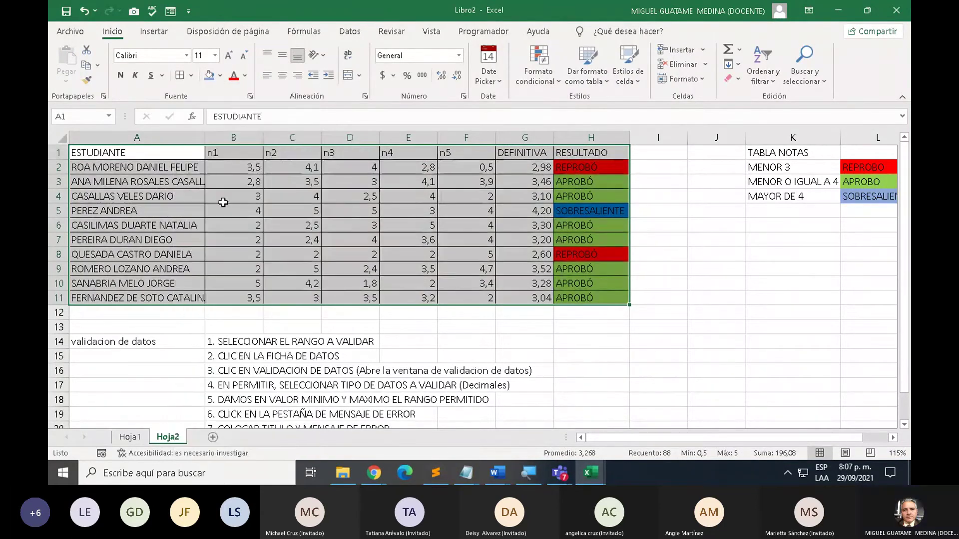
left_click(716, 196)
Make the header row A1:H1 bold, centred and filled with gold
left_click_drag(174, 159, 594, 153)
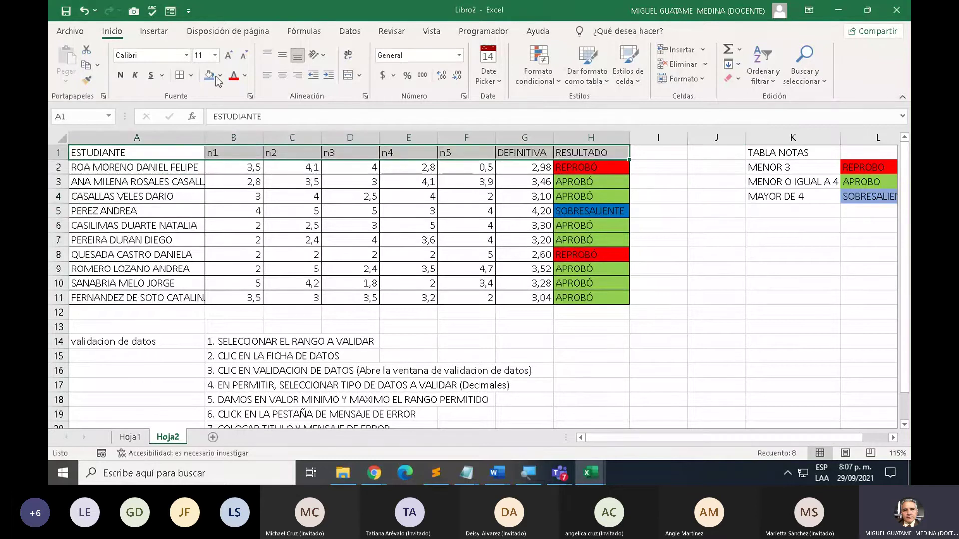
left_click(120, 76)
left_click(282, 76)
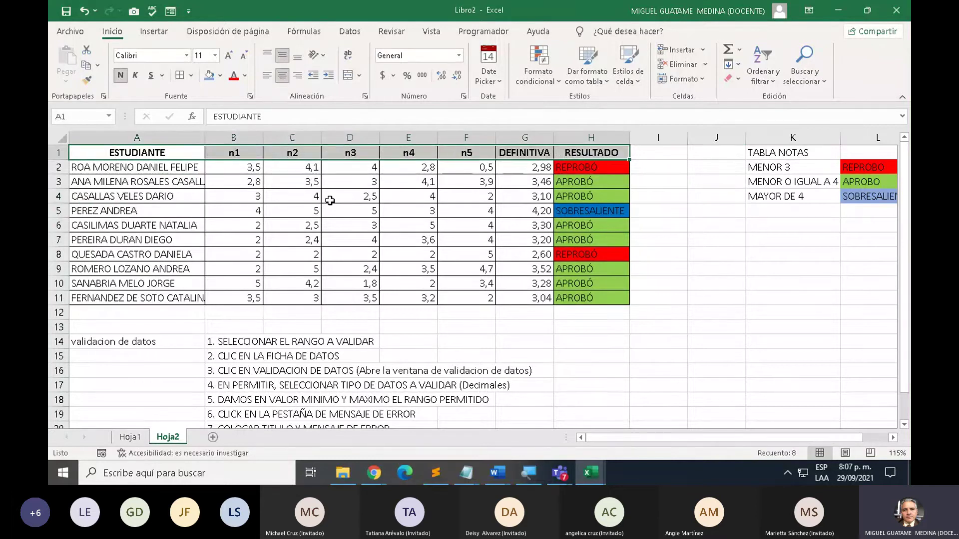
left_click(220, 76)
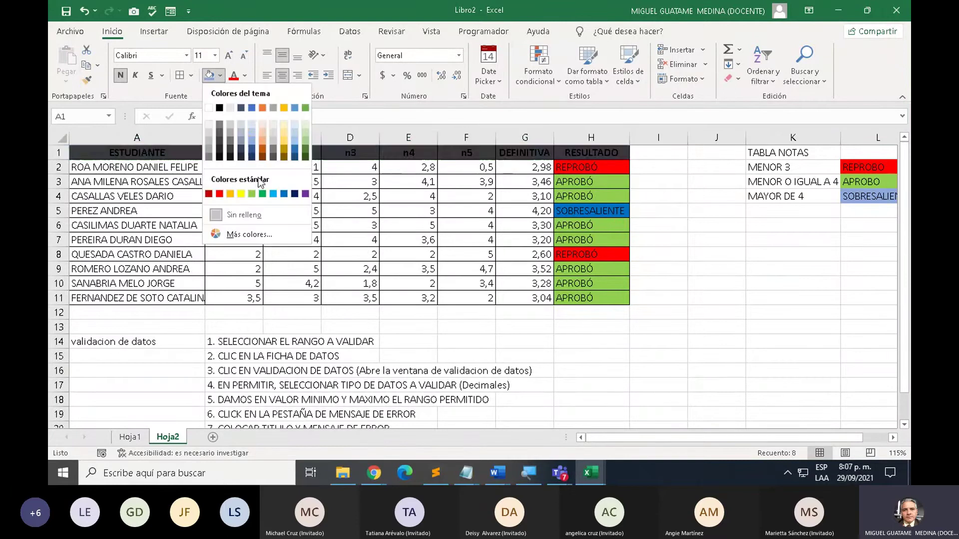
left_click(286, 146)
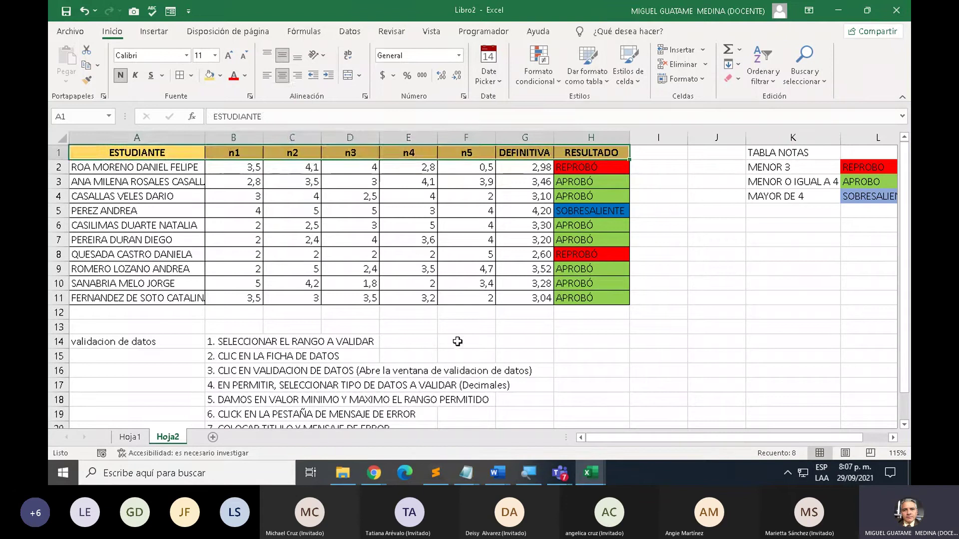
left_click(614, 318)
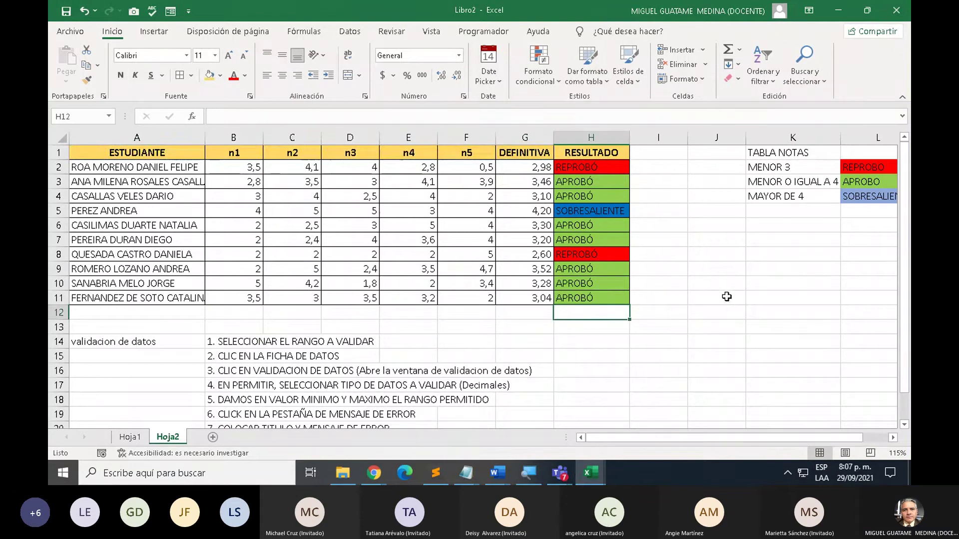
Select the grade range A1:G11
left_click(694, 179)
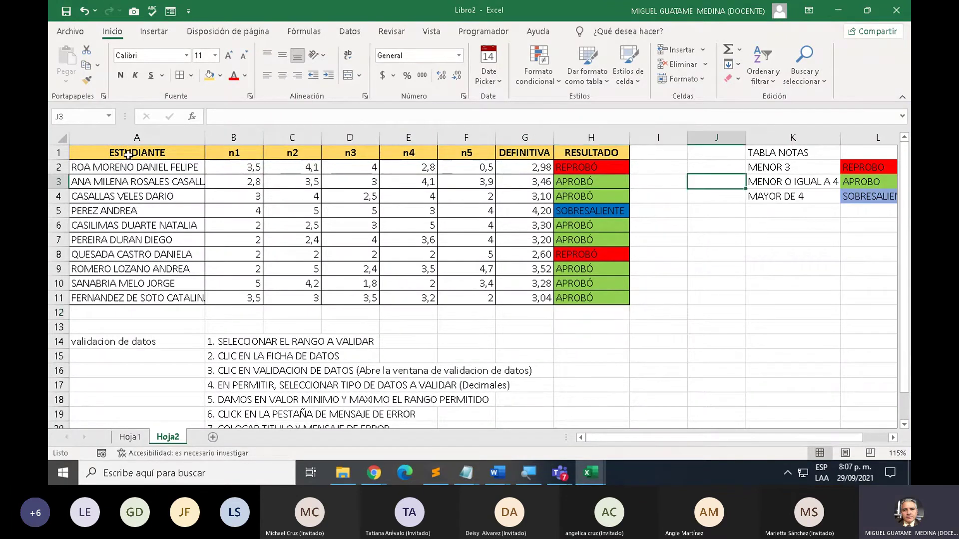
mouse_move(128, 152)
left_mouse_down()
mouse_move(521, 287)
mouse_move(529, 300)
left_mouse_up()
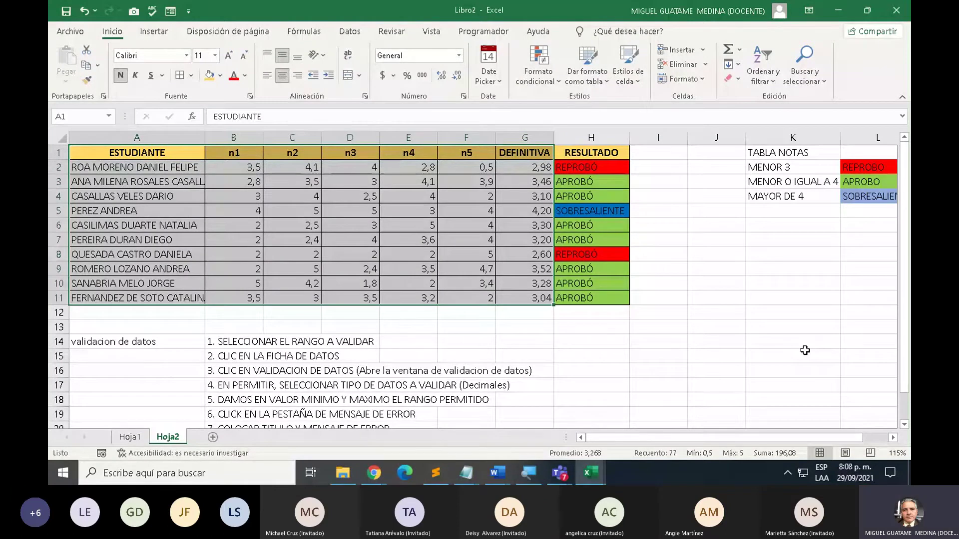
left_click(722, 301)
left_click_drag(129, 152, 522, 299)
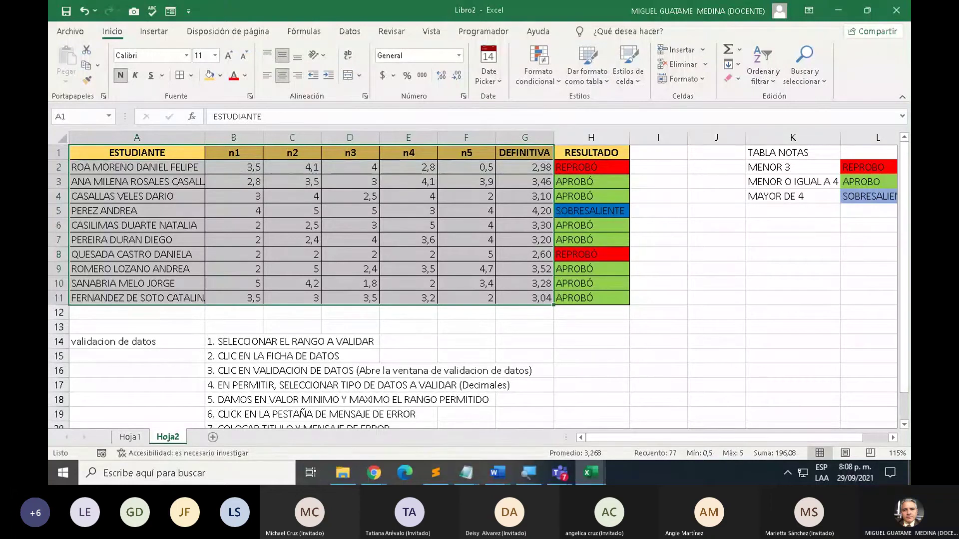
Convert A1:G11 into a table with Ctrl+T
key("ctrl+t")
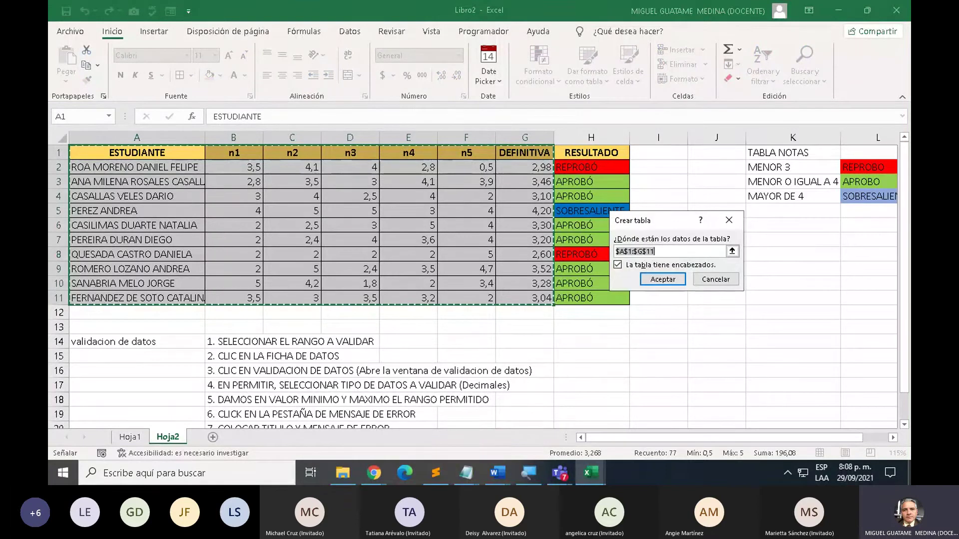
left_click(662, 280)
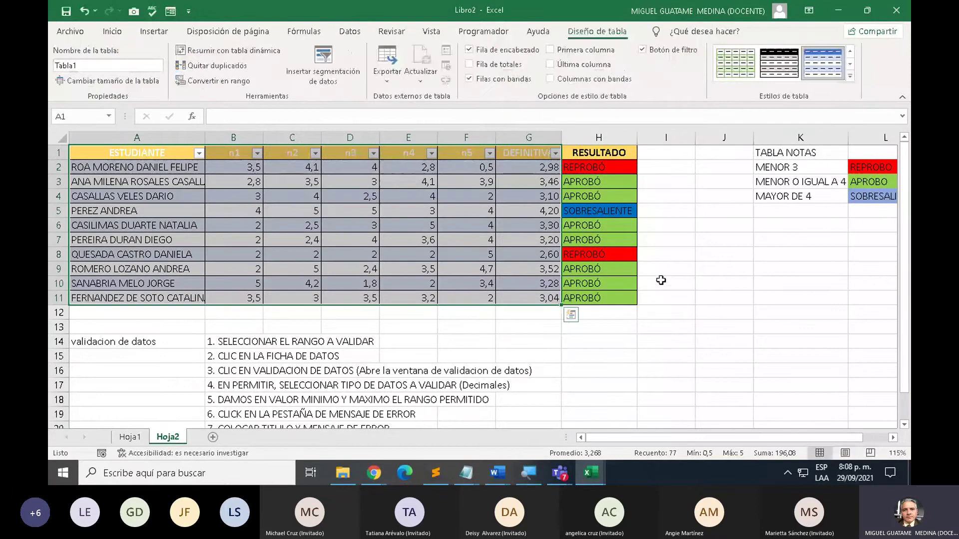
left_click(716, 226)
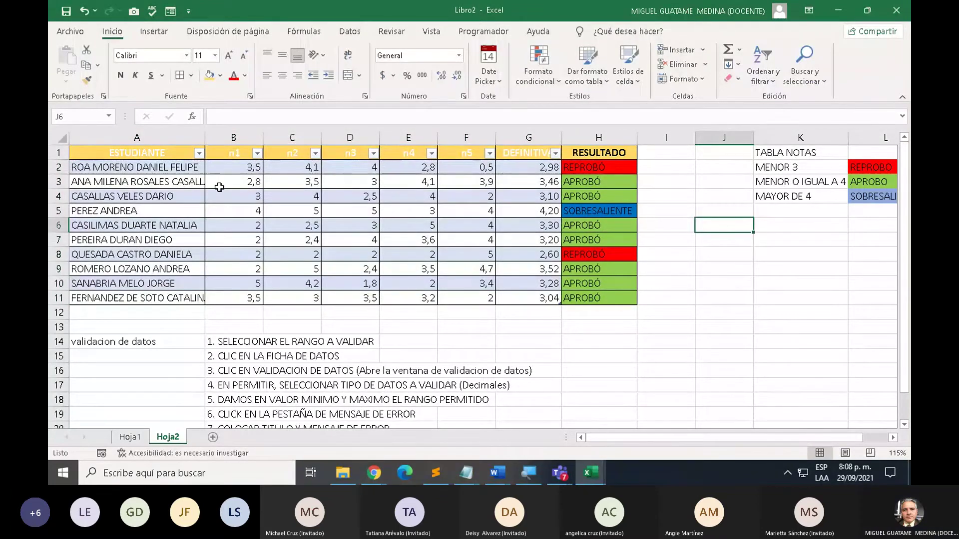
Apply the dark yellow table style to the new table
left_click(219, 182)
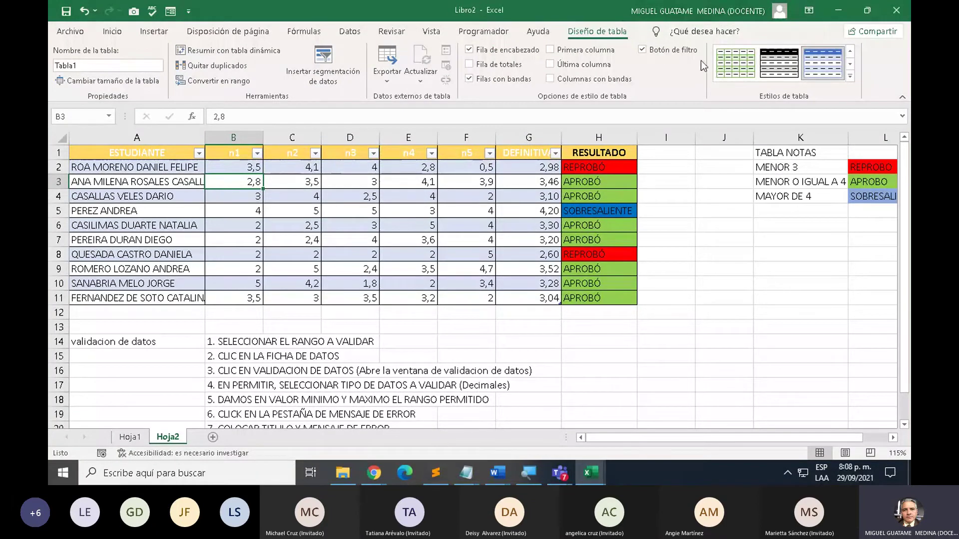
left_click(850, 75)
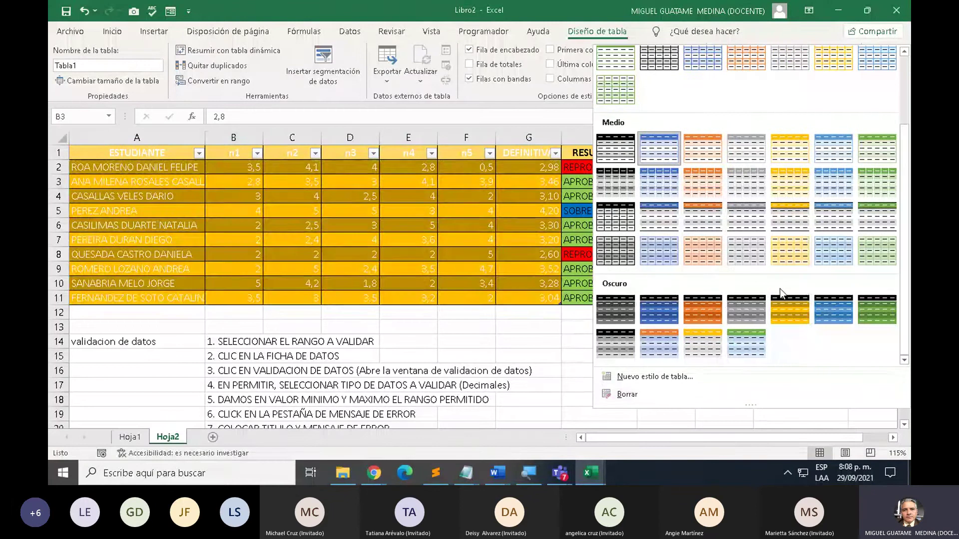
scroll(741, 327, "up", 3)
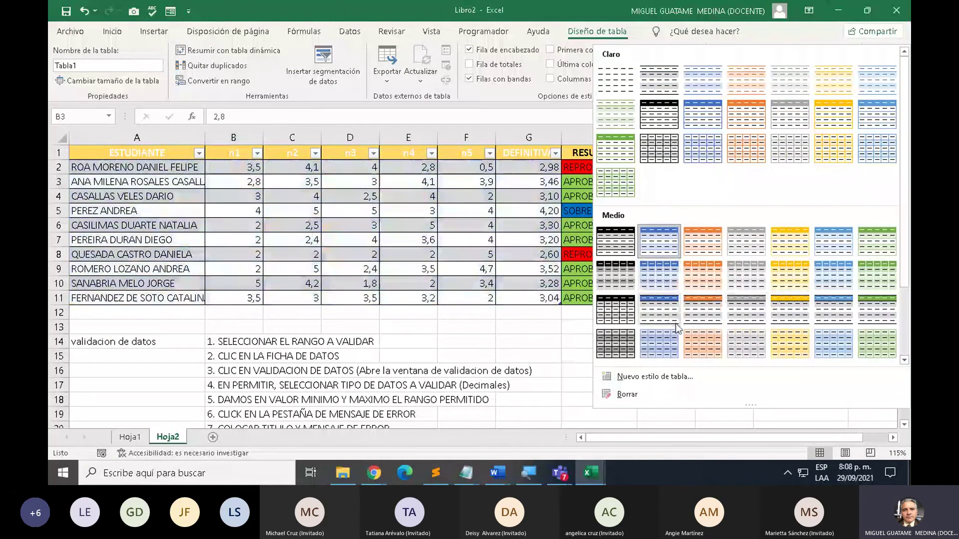
scroll(797, 343, "down", 3)
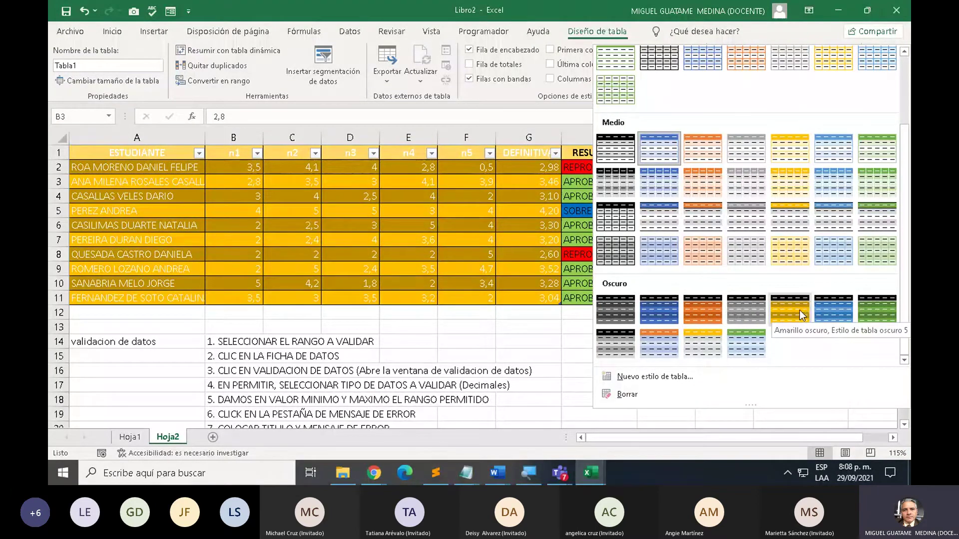
left_click(799, 310)
left_click(727, 299)
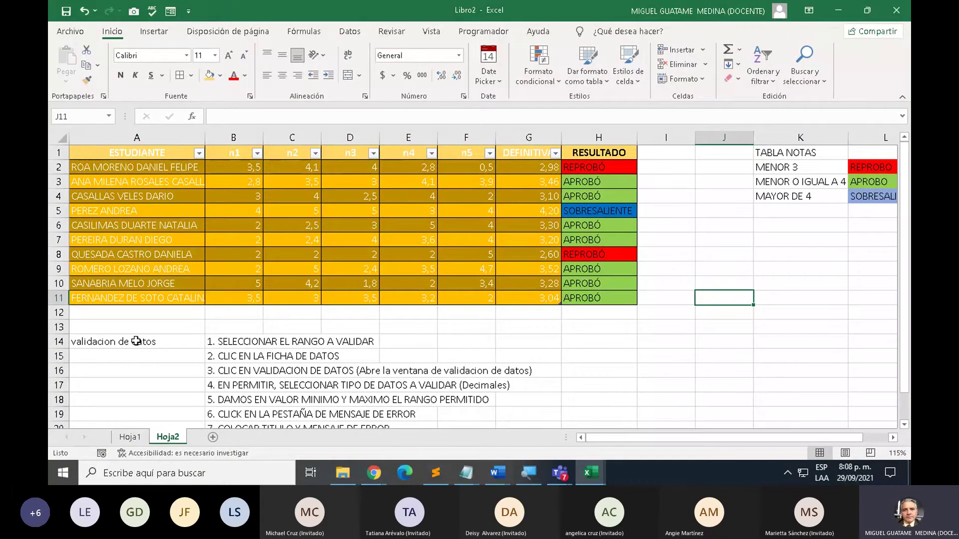
Undo the dark yellow style, the table and the gold header fill, then reselect A1:G11 for Ctrl+T
key("ctrl+z")
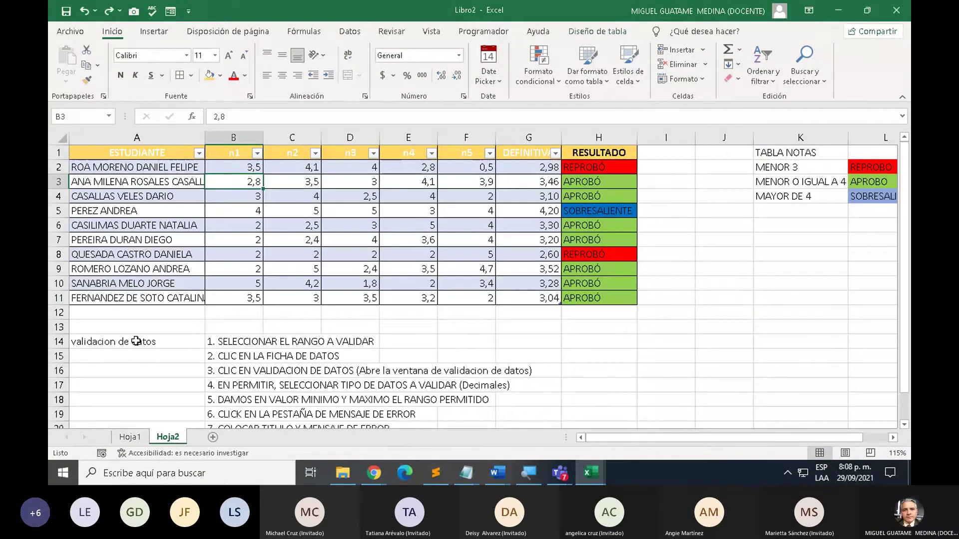
key("ctrl+z")
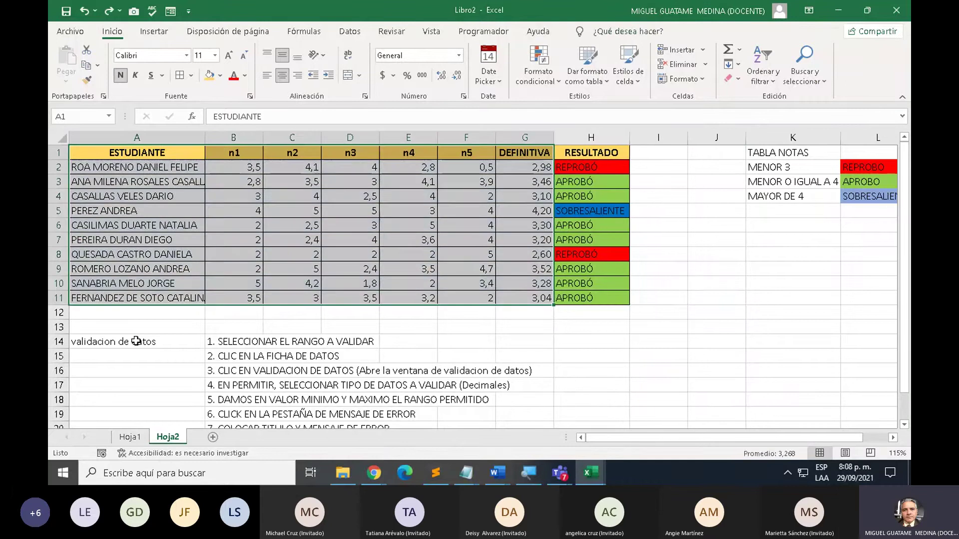
key("ctrl+z")
left_click(759, 231)
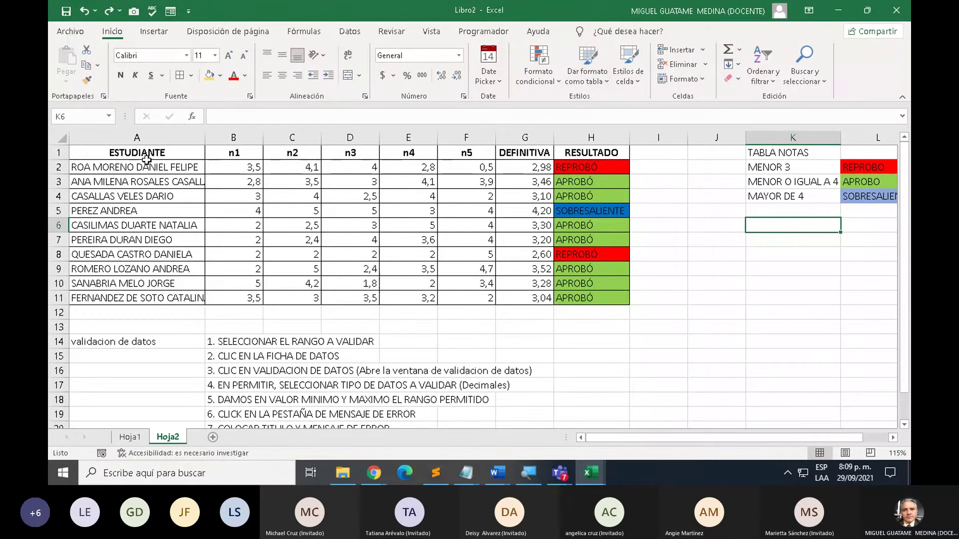
mouse_move(150, 152)
left_mouse_down()
mouse_move(447, 235)
mouse_move(530, 298)
left_mouse_up()
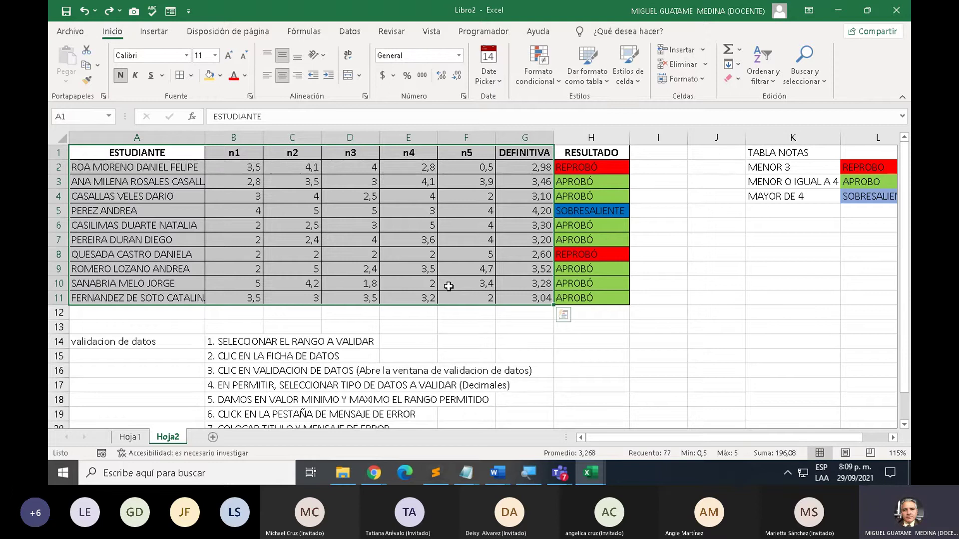
key("ctrl+t")
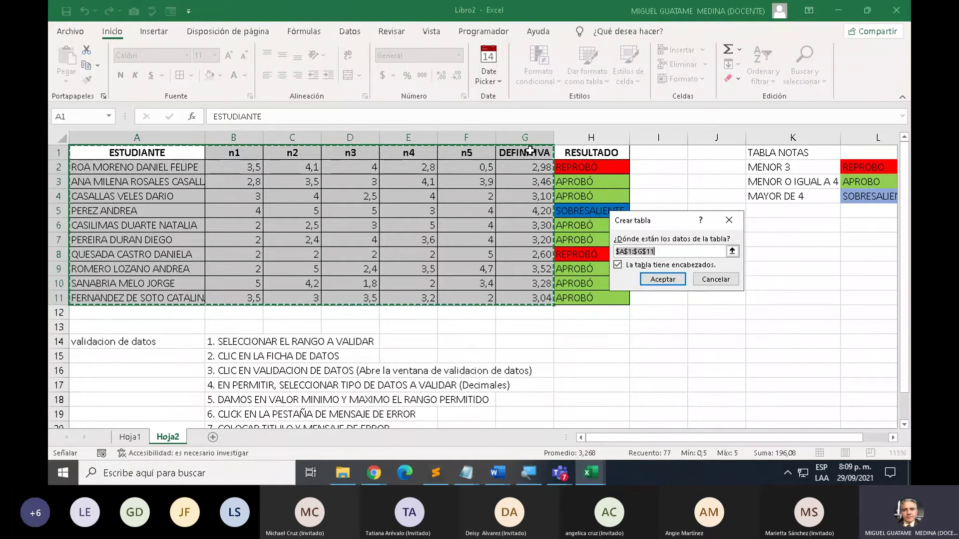
Create the table from A1:G11 with 'La tabla tiene encabezados' ticked
left_click(619, 266)
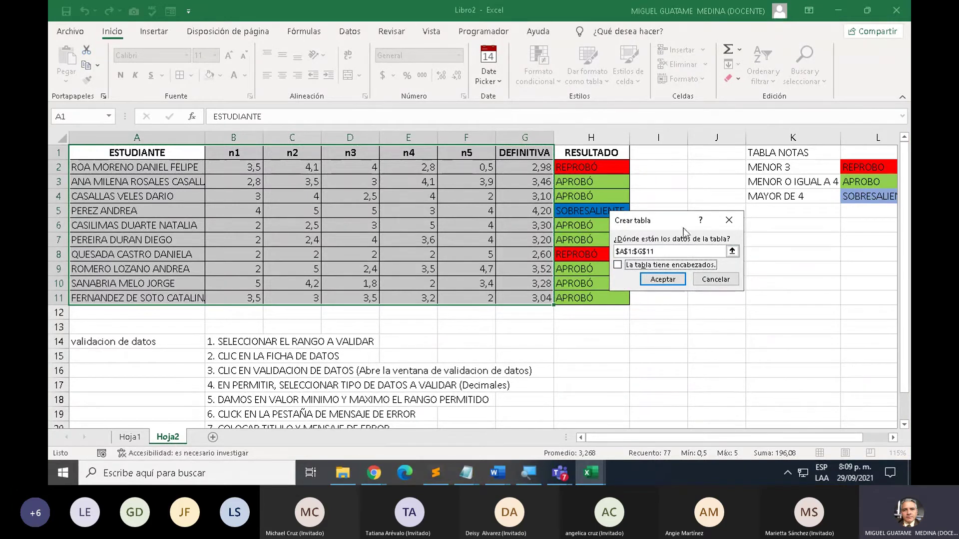
left_click(618, 265)
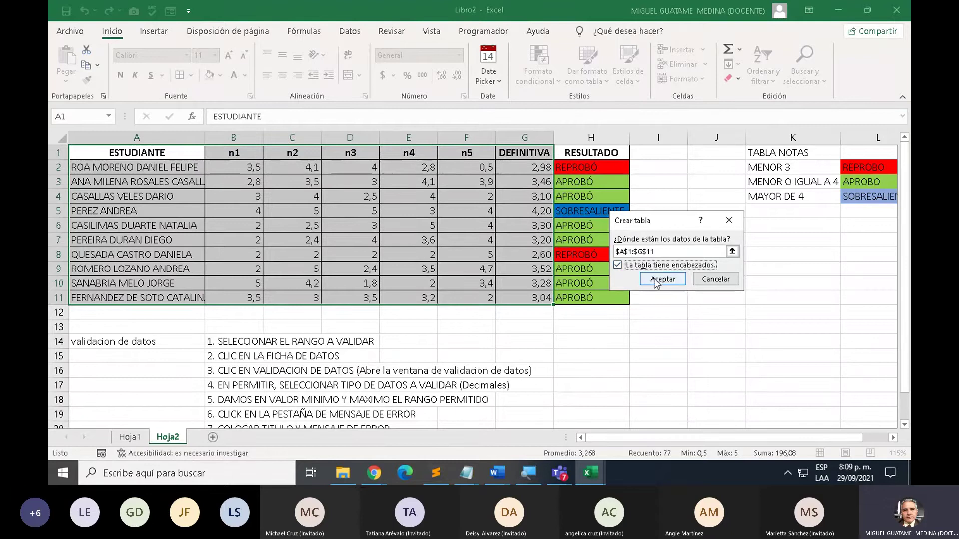
left_click(655, 279)
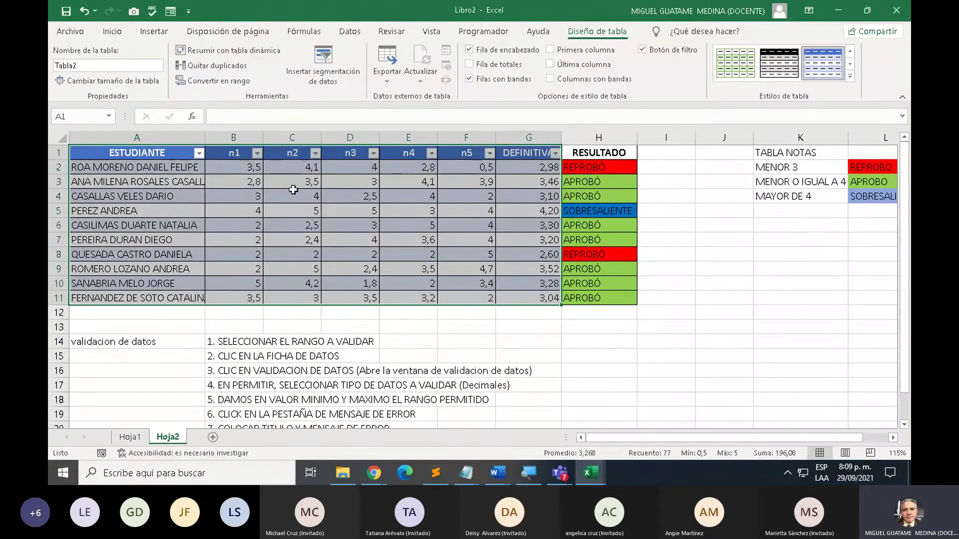
Apply the green medium table style to the new table
left_click(850, 76)
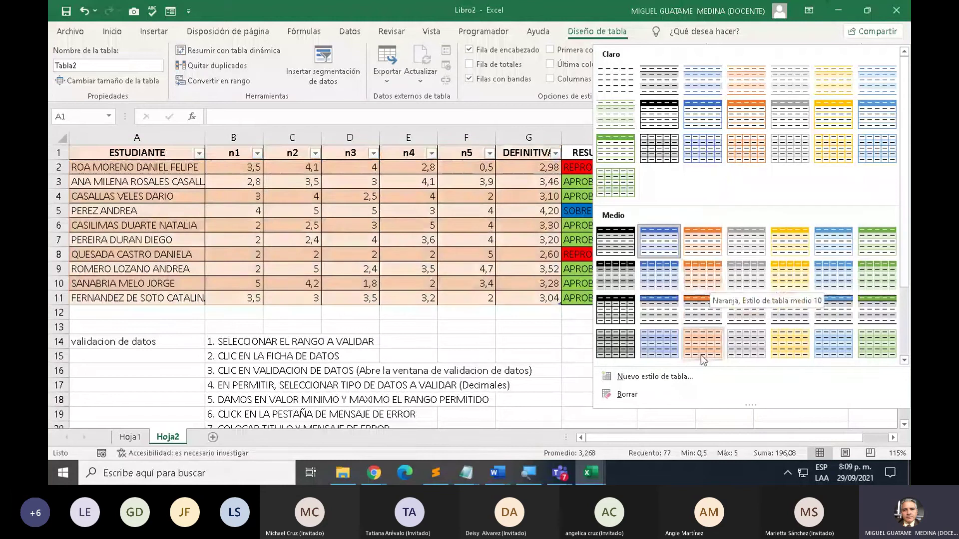
scroll(700, 353, "down", 2)
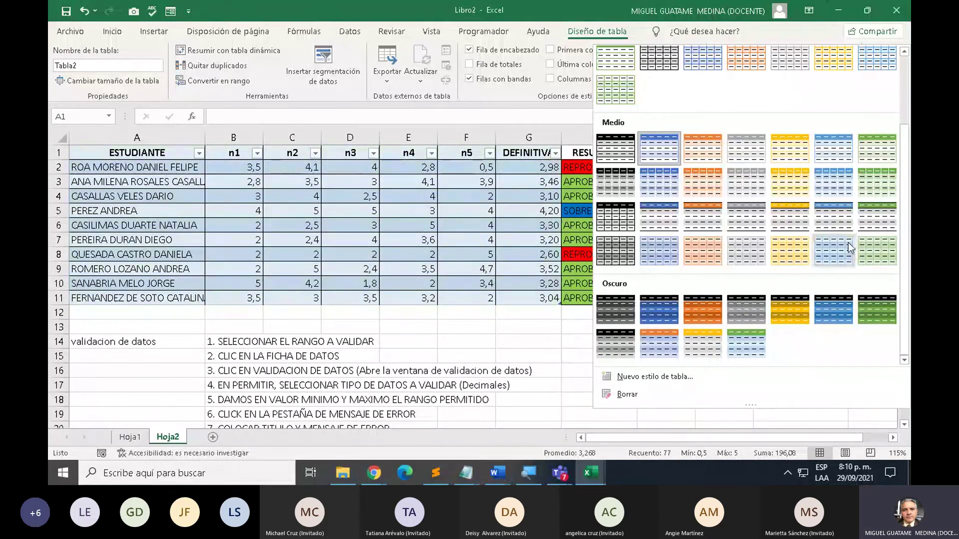
left_click(877, 189)
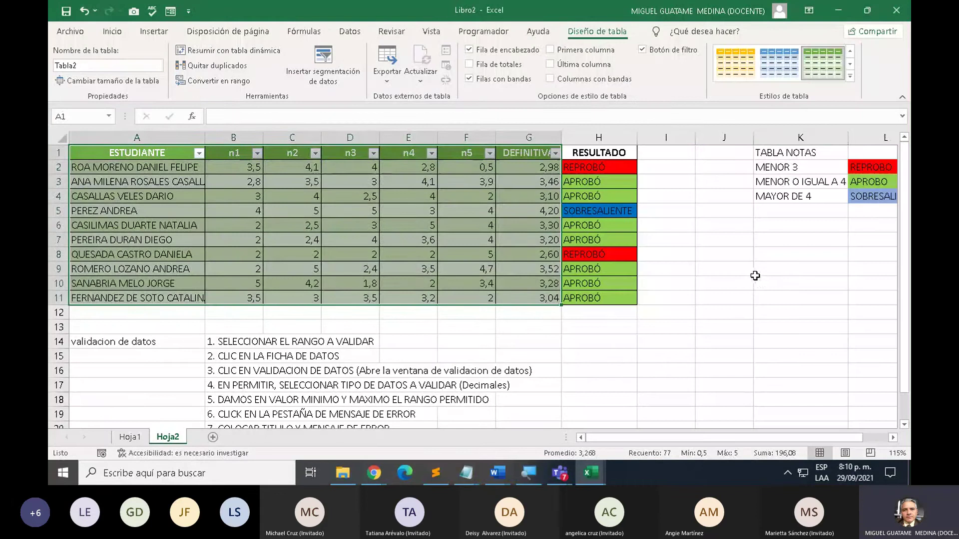
left_click(756, 276)
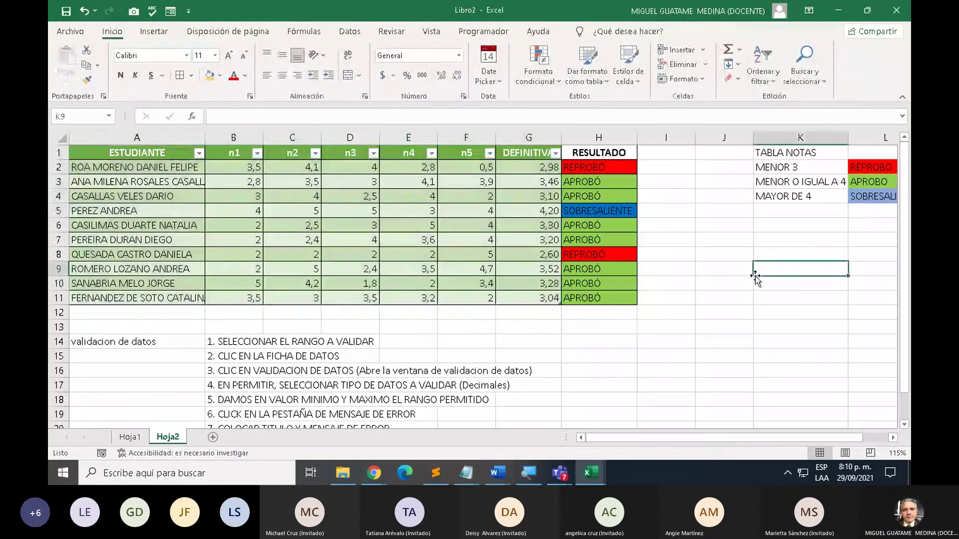
left_click(199, 152)
left_click(200, 155)
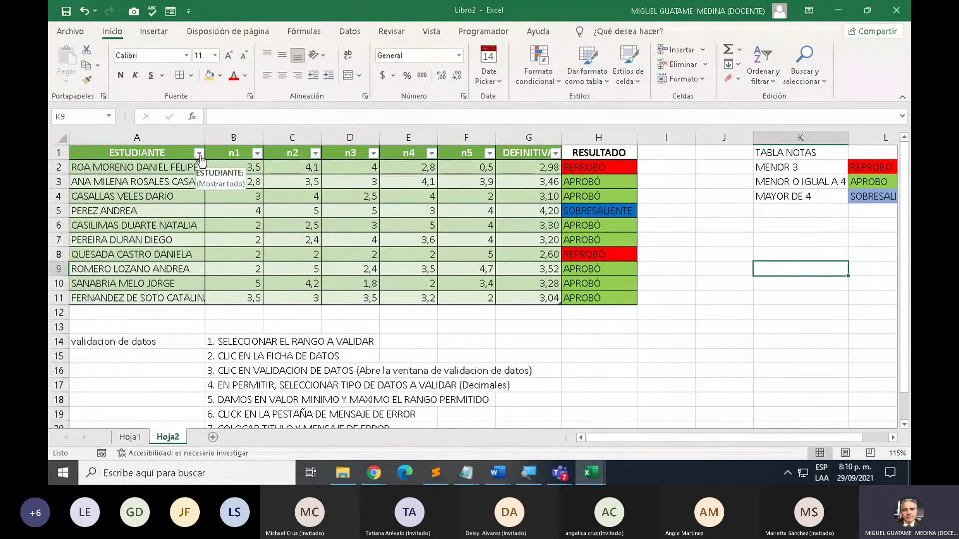
left_click(199, 154)
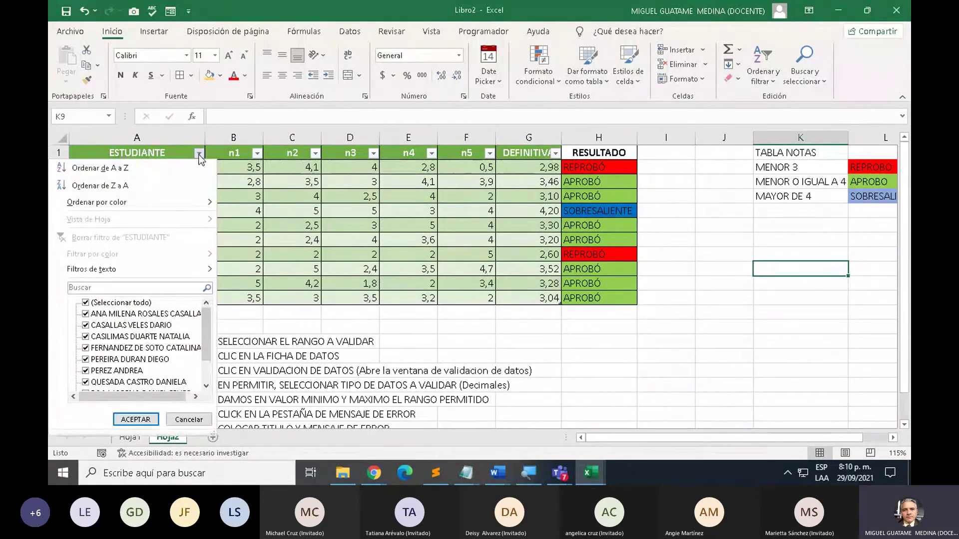
left_click(86, 303)
scroll(94, 355, "down", 1)
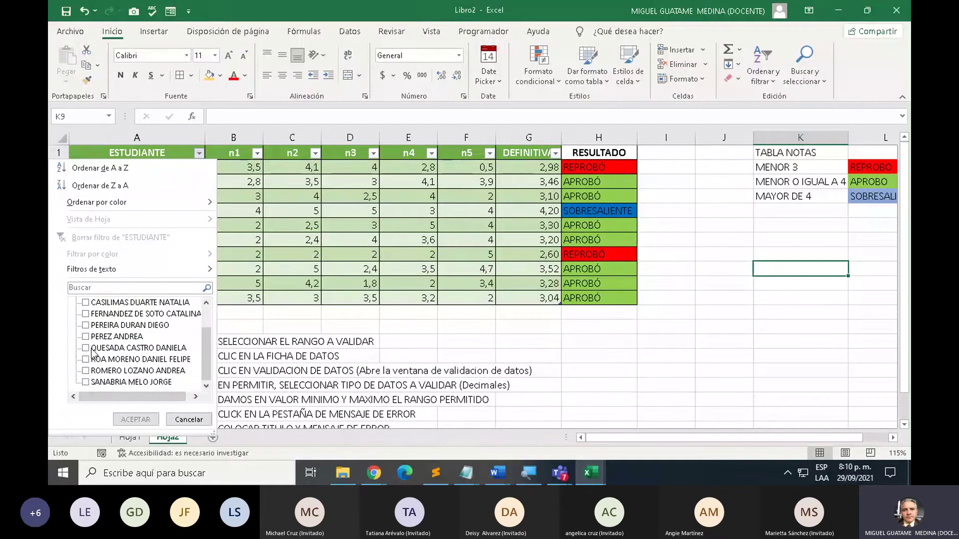
left_click(85, 382)
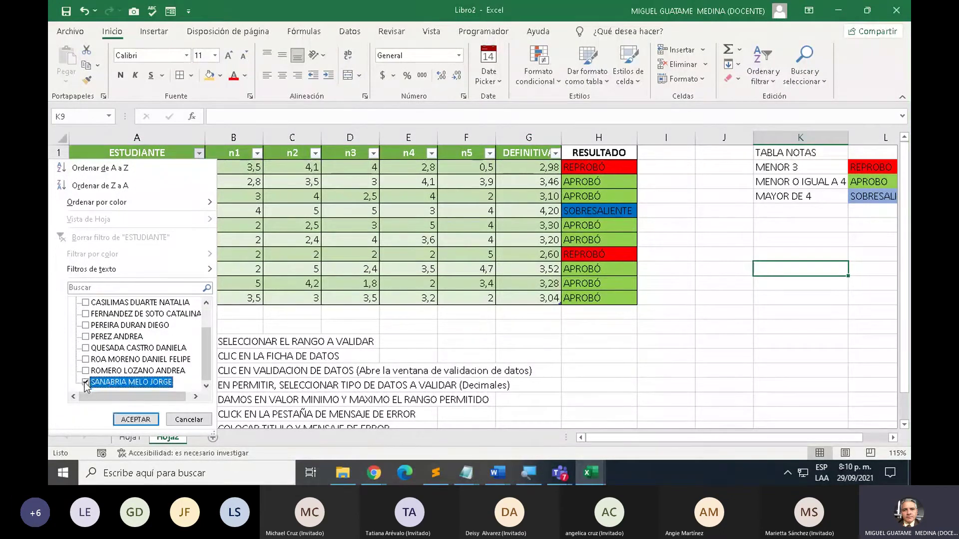
left_click(136, 419)
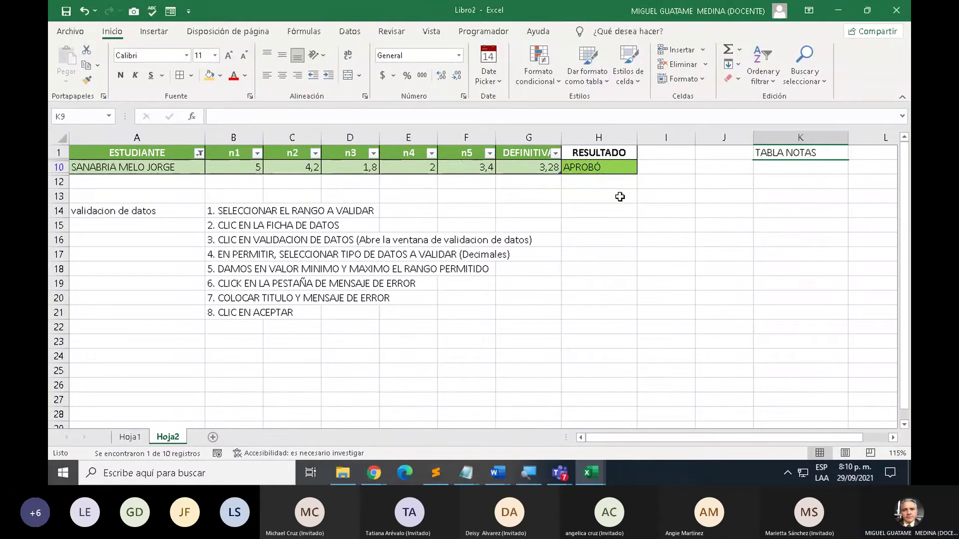
Re-tick Seleccionar todo in the ESTUDIANTE filter so all ten students show again
left_click(199, 153)
left_click(86, 302)
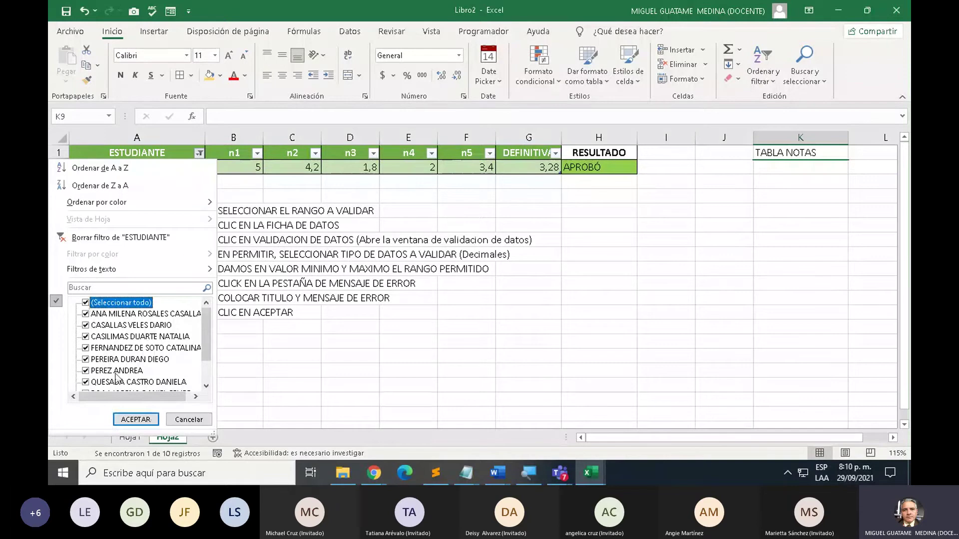
left_click(135, 420)
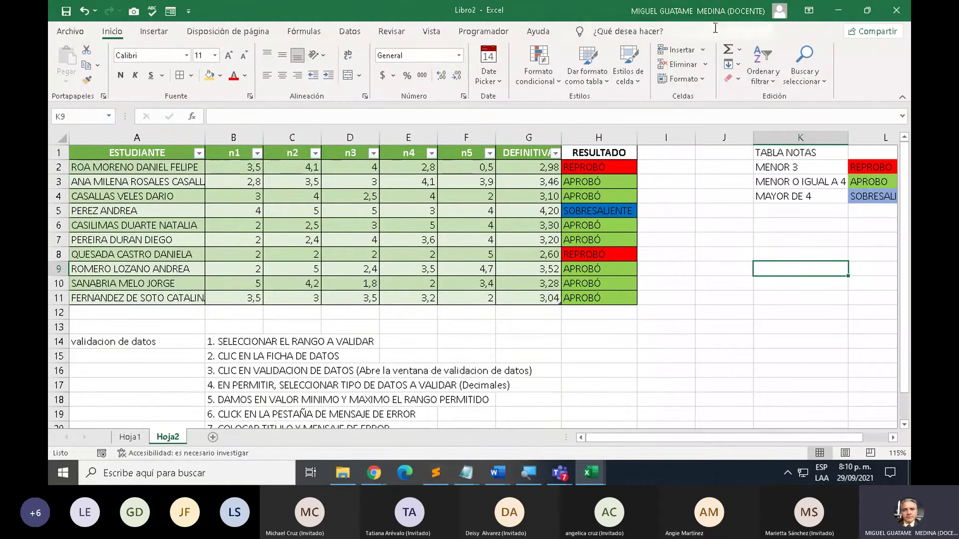
Switch off the filter on the grades table header row with Ordenar y filtrar > Filtro
left_click(776, 80)
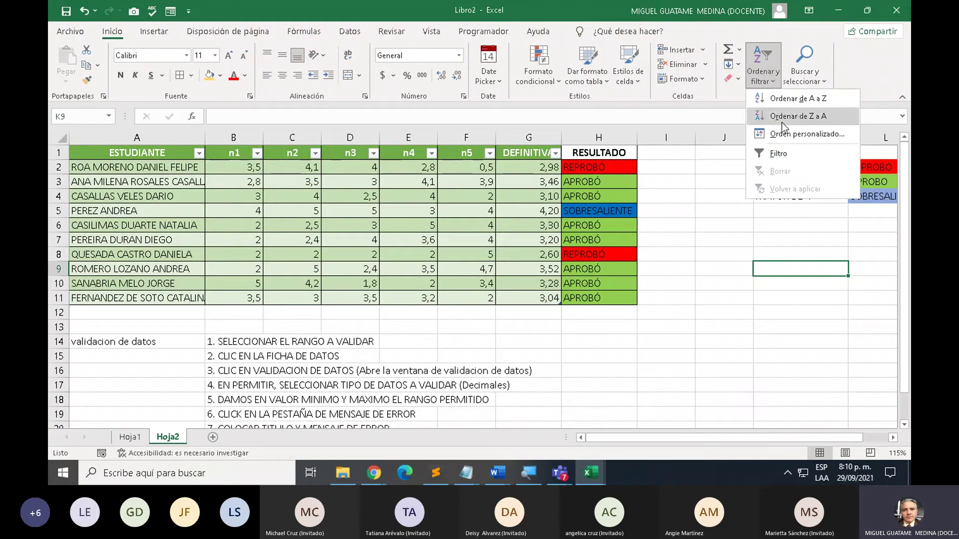
left_click(778, 154)
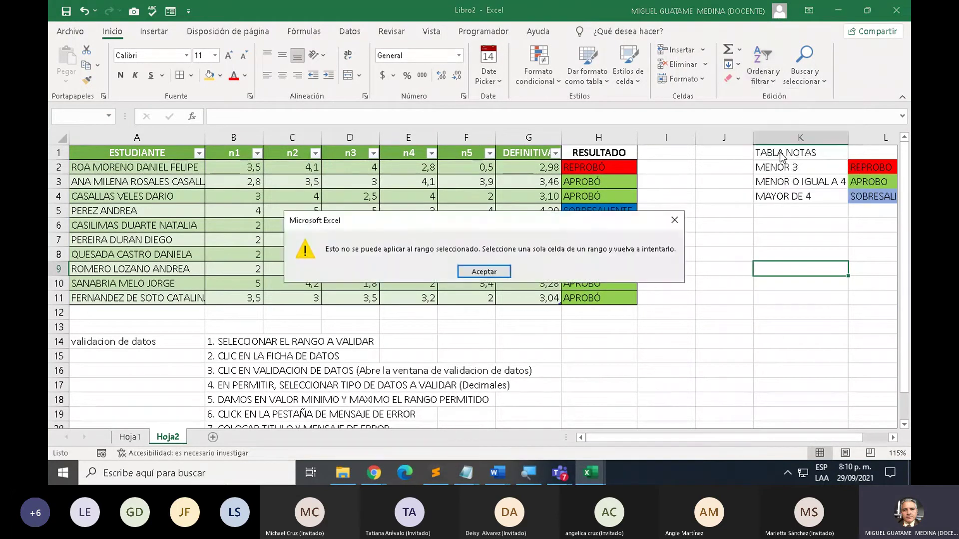
left_click(497, 268)
left_click(458, 218)
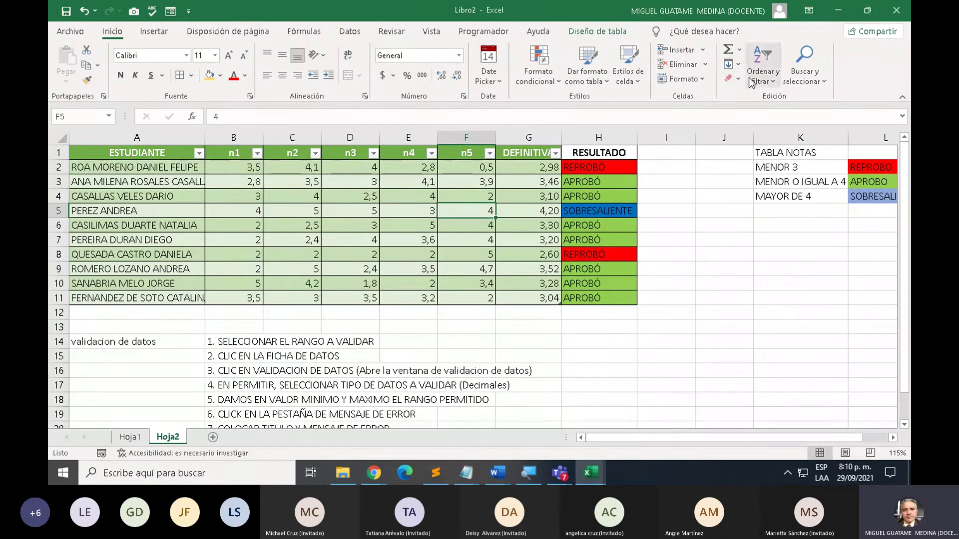
left_click(763, 65)
left_click(777, 155)
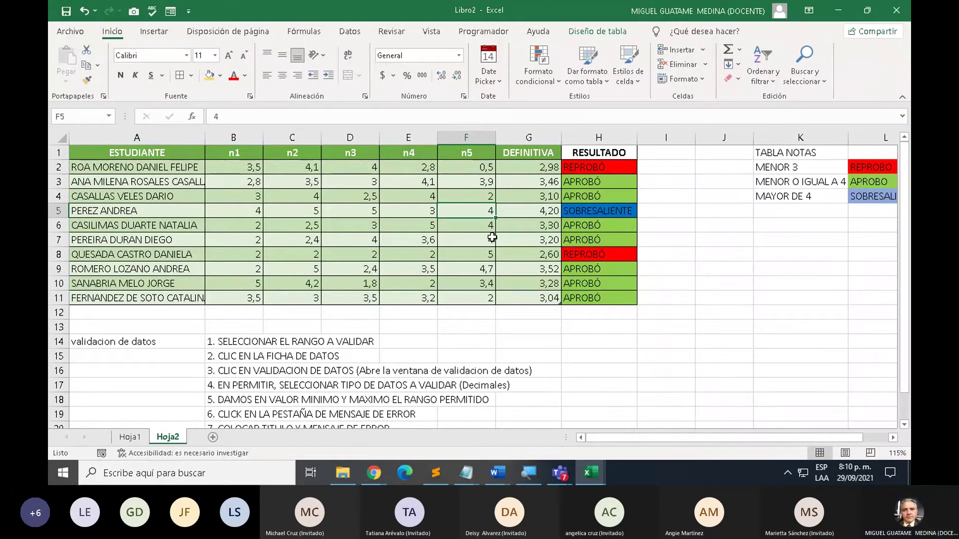
Auto-fit column A to the names, narrow columns B–G to about 42 px, and auto-fit DEFINITIVA
double_click(205, 137)
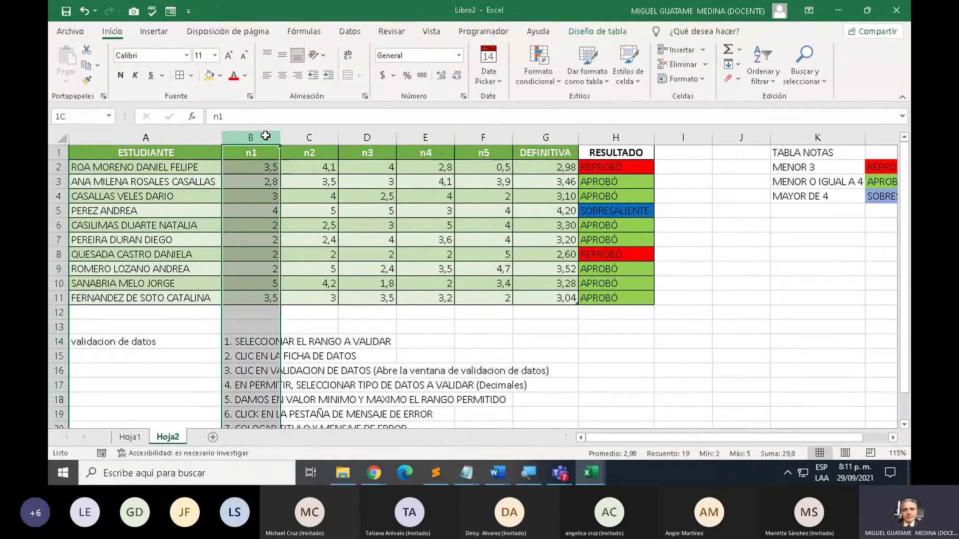
left_click_drag(267, 133, 530, 136)
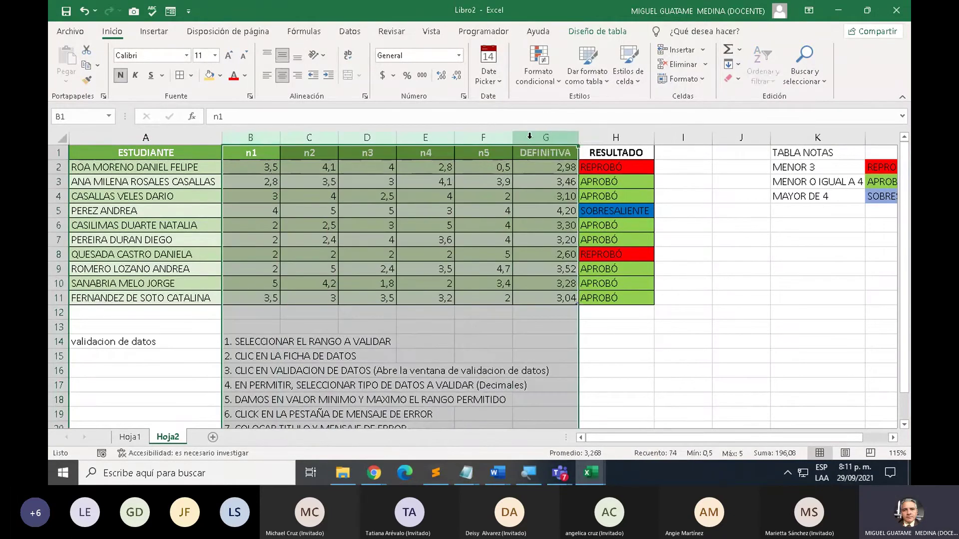
double_click(512, 138)
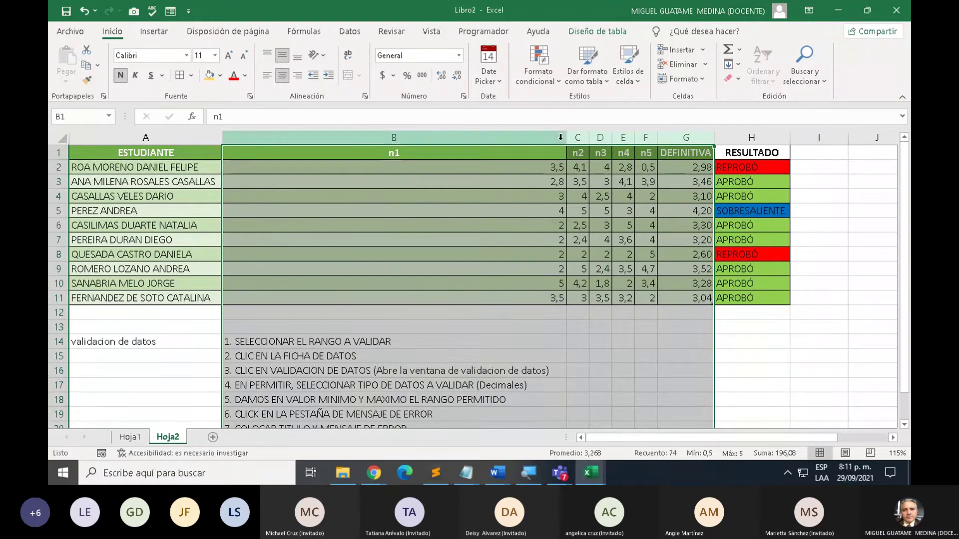
left_click_drag(562, 139, 252, 146)
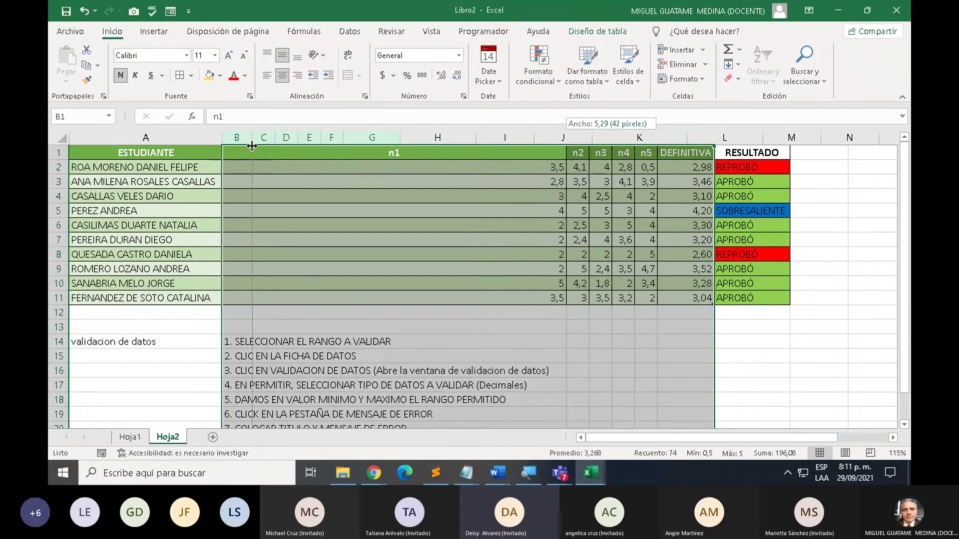
left_click_drag(252, 146, 242, 146)
left_click(564, 243)
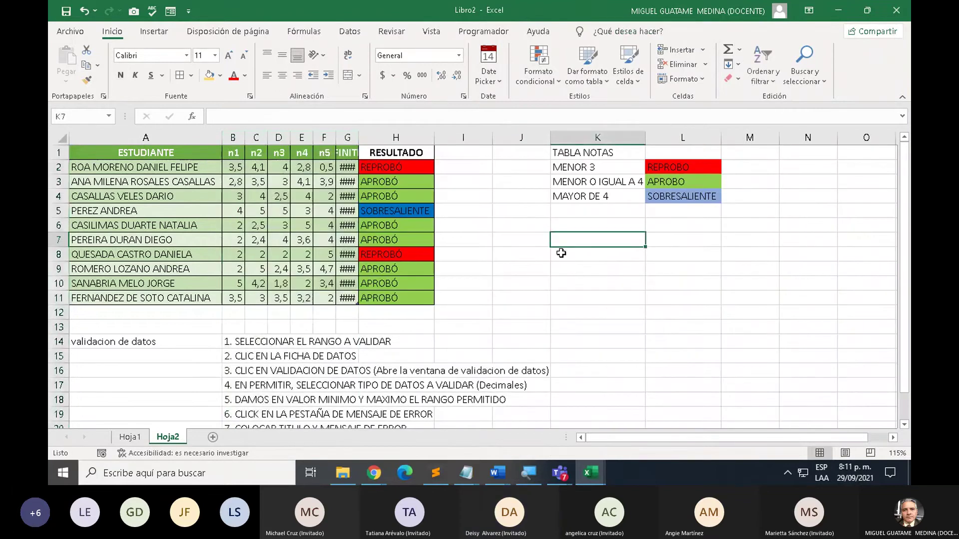
double_click(359, 139)
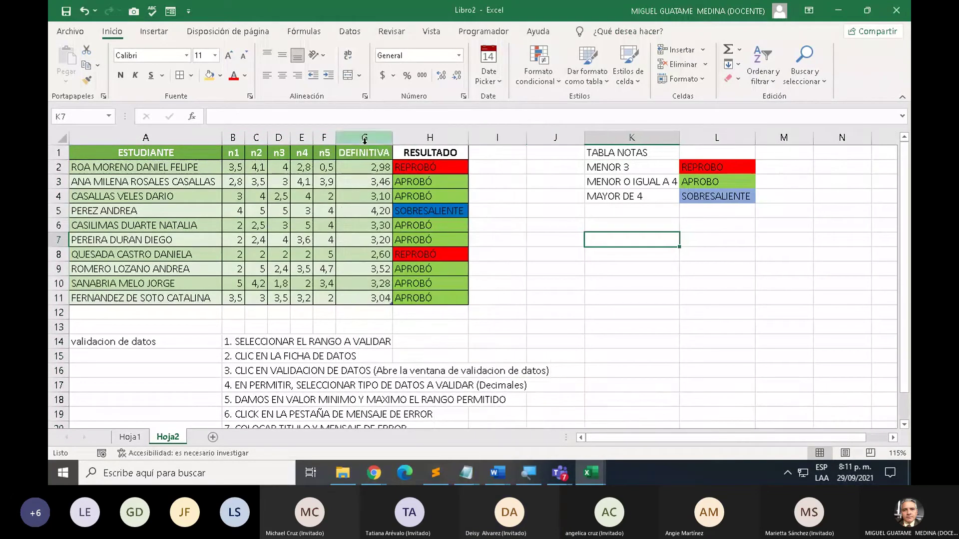
left_click(571, 330)
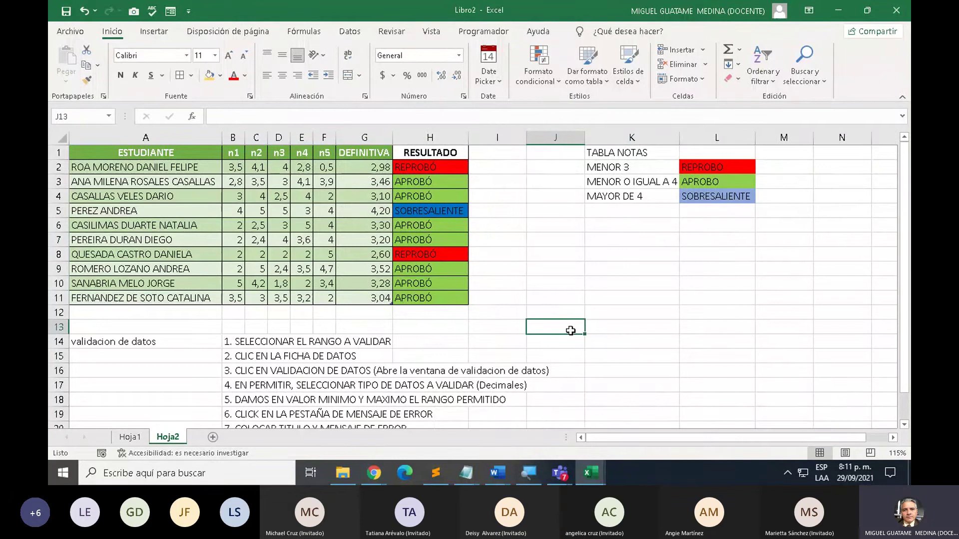
Review cell A2, grade B2, the G2 average formula and the H2 result formula on Hoja2
left_click(181, 171)
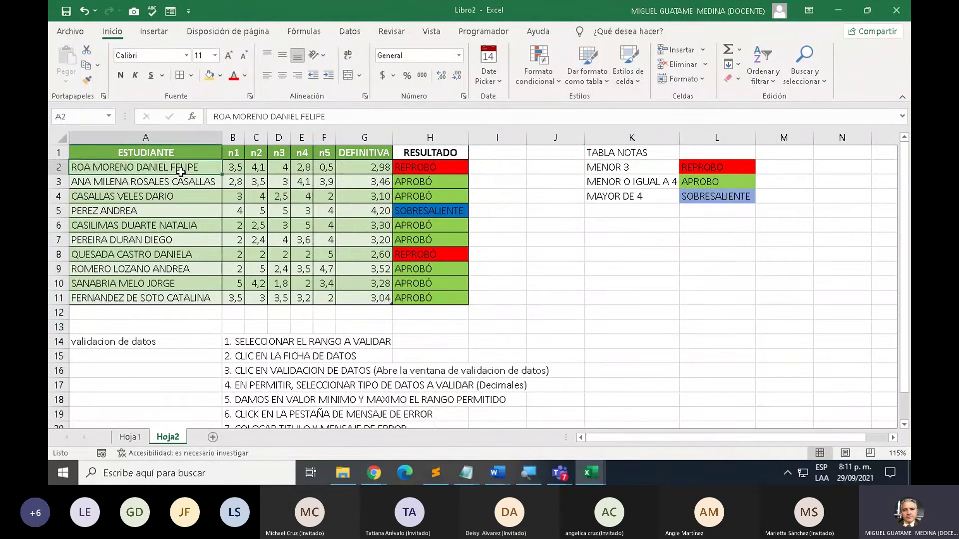
scroll(177, 170, "down", 2)
scroll(175, 170, "up", 2)
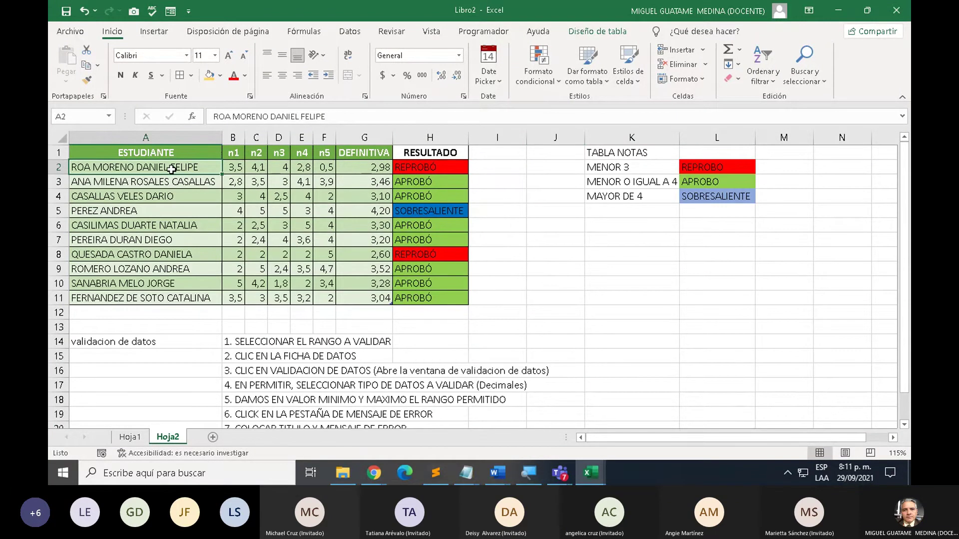
left_click(235, 167)
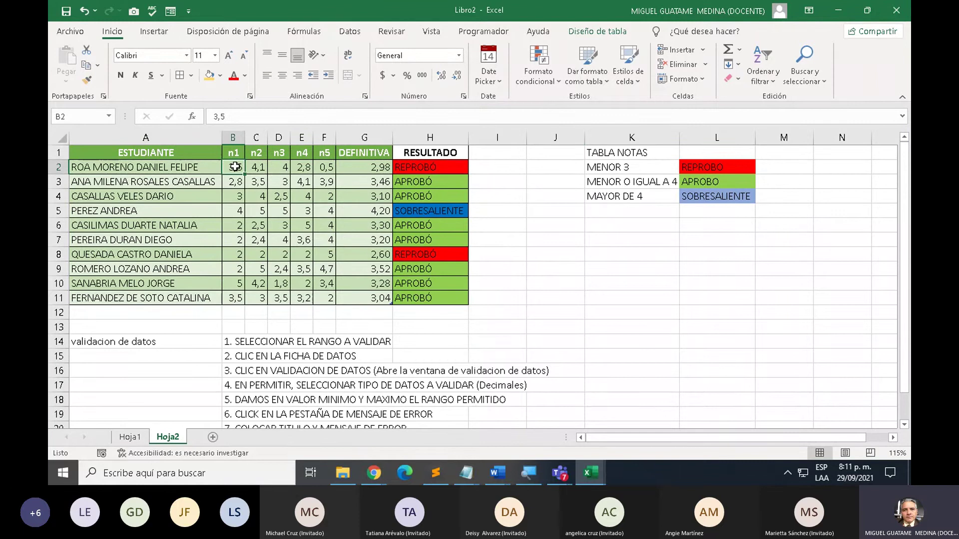
left_click(344, 169)
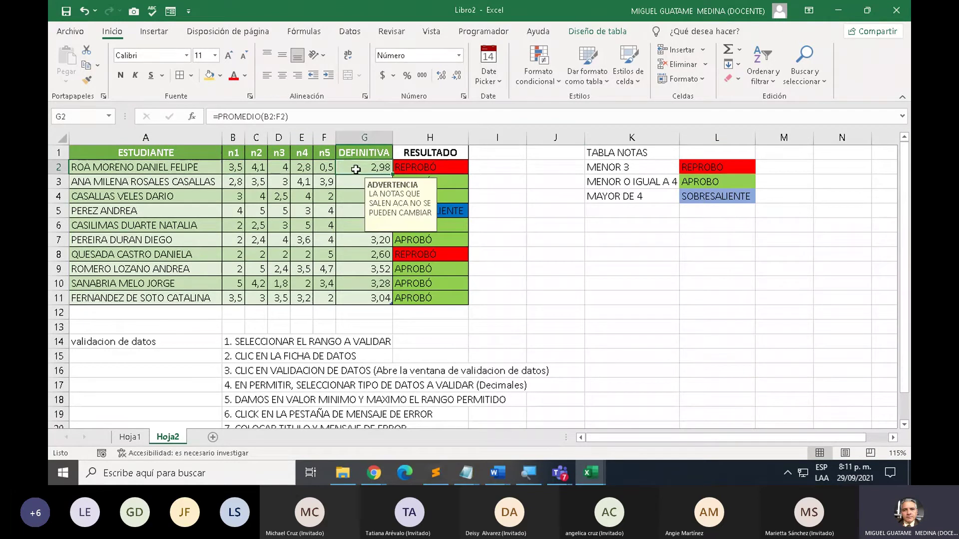
left_click(458, 167)
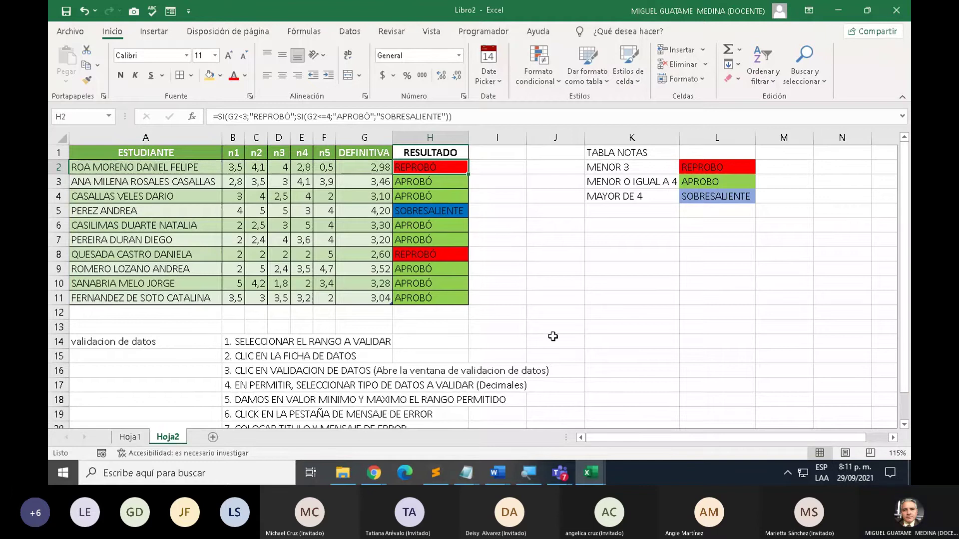
left_click(549, 267)
scroll(548, 267, "down", 3)
scroll(150, 418, "up", 2)
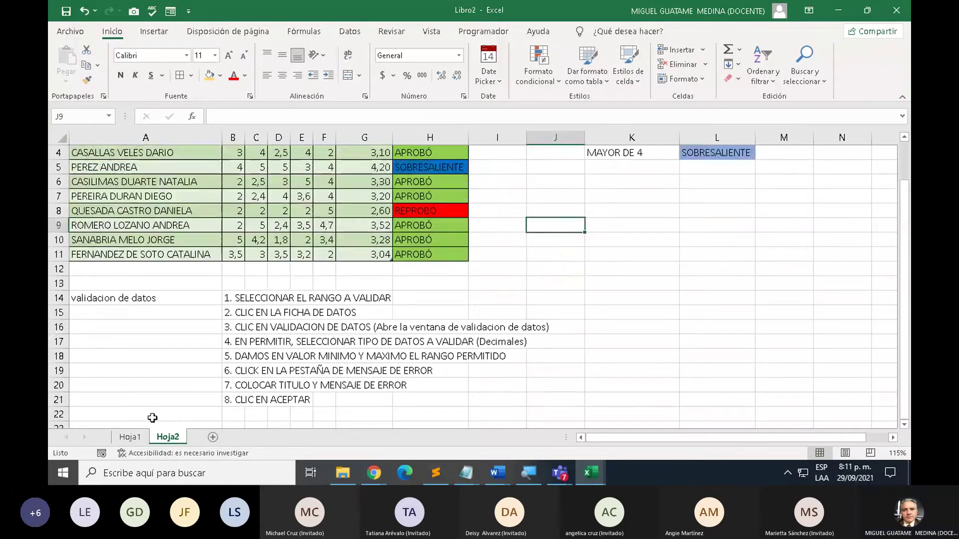
Glance at Hoja1, return to Hoja2, and add the new blank sheet Hoja3
left_click(135, 438)
scroll(231, 331, "up", 3)
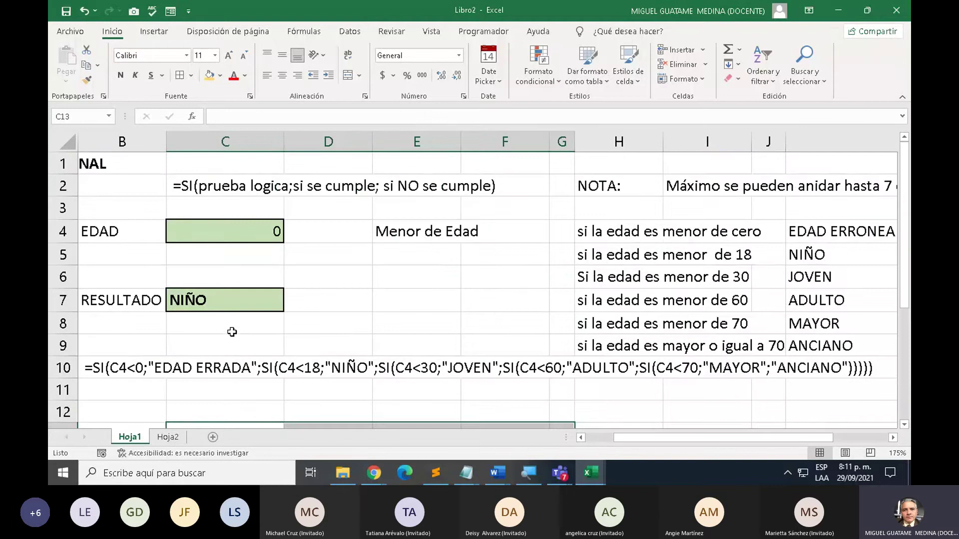
scroll(231, 332, "down", 1)
left_click(168, 438)
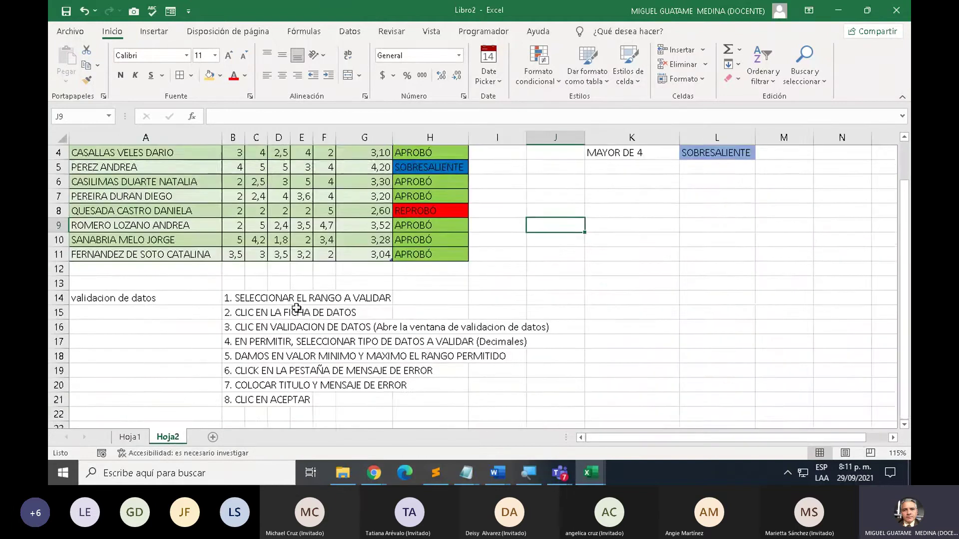
scroll(297, 308, "up", 1)
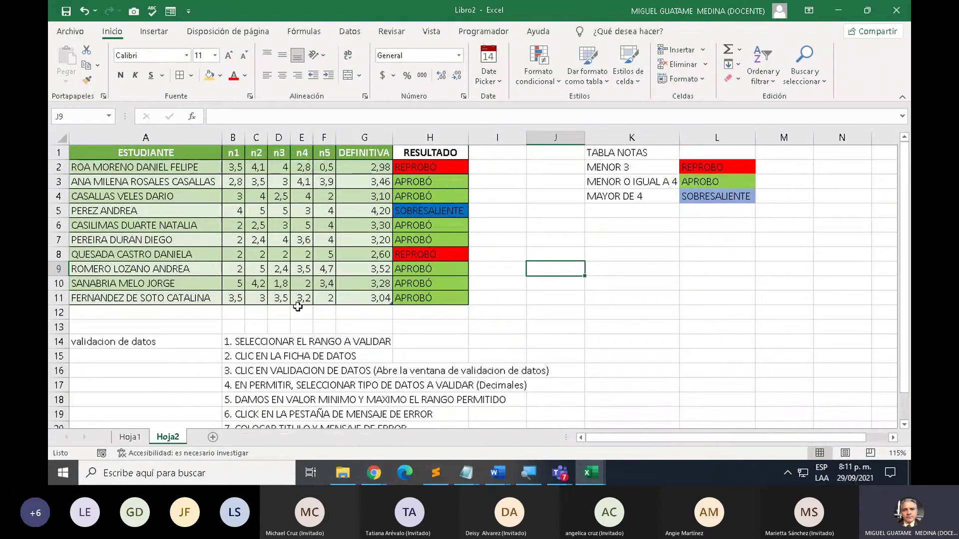
left_click(213, 437)
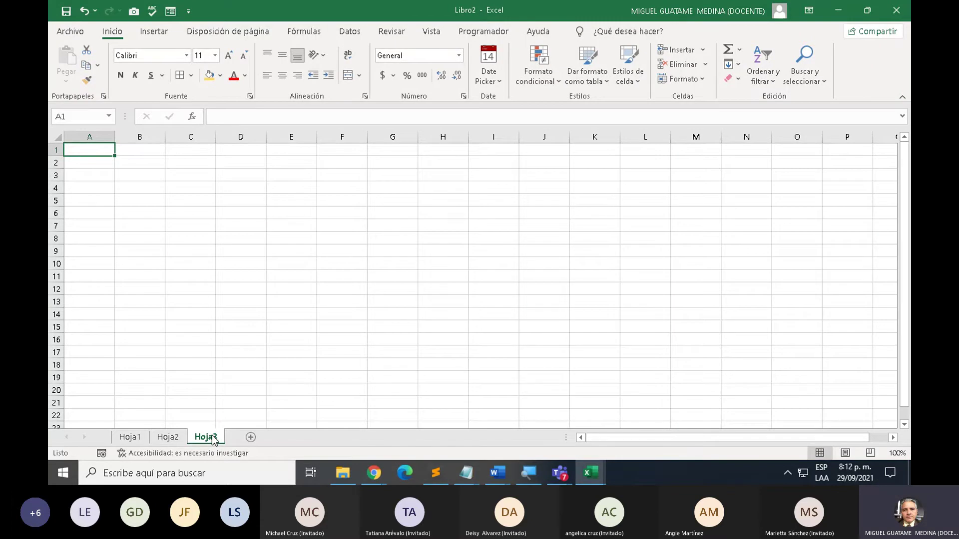
Enter the label 'T.R.M.' in cell D1
key("Right")
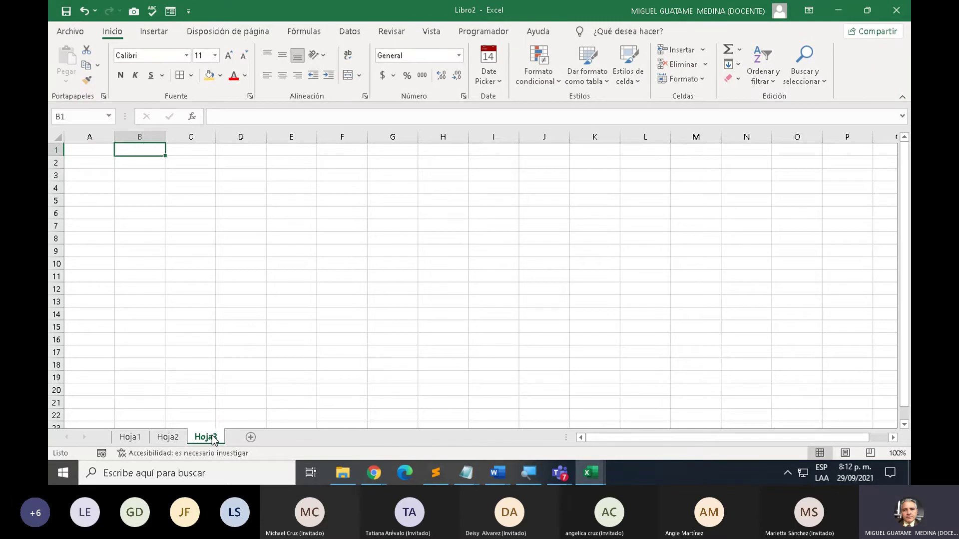
key("Right")
key("Right")
key("Right")
key("Left")
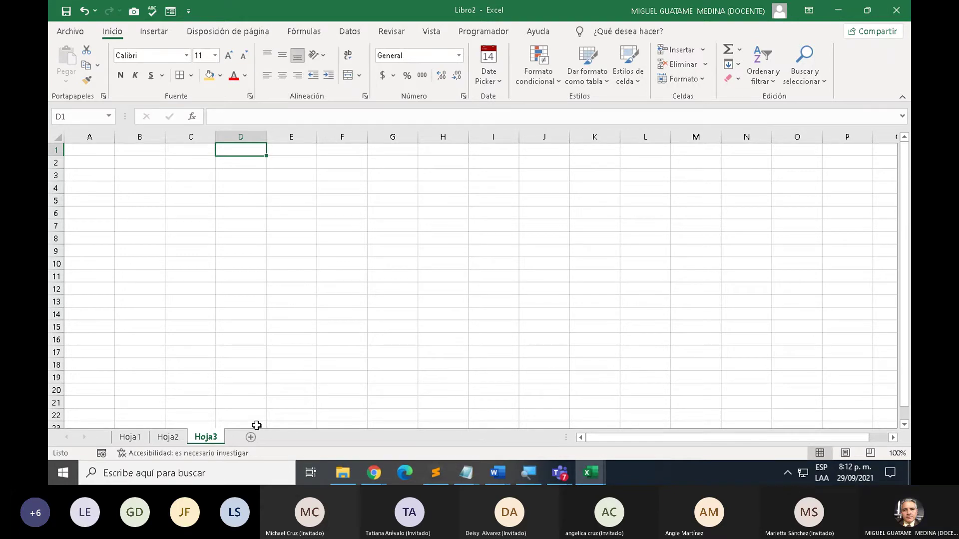
type("t.")
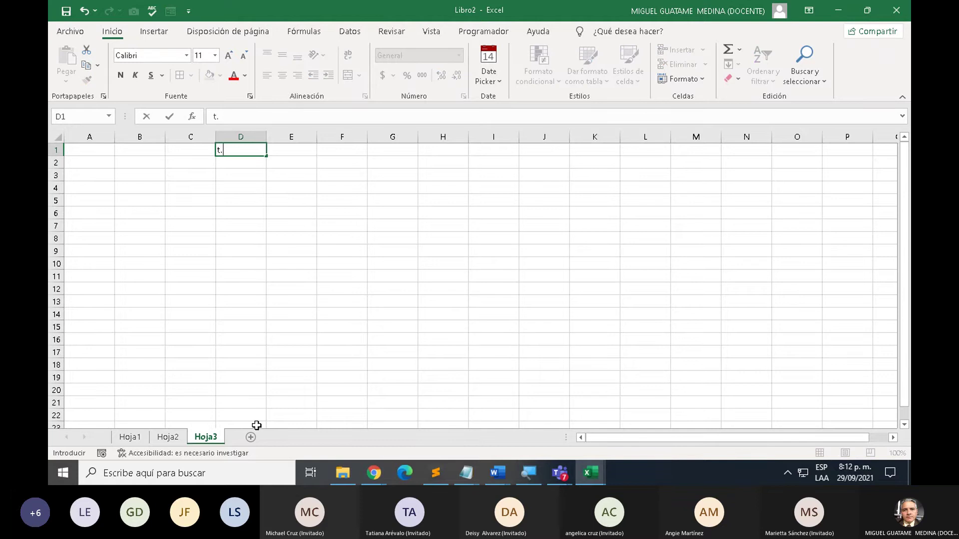
type("r.")
key("BackSpace")
key("BackSpace")
key("BackSpace")
key("BackSpace")
type("T.R")
type(".M.")
key("Tab")
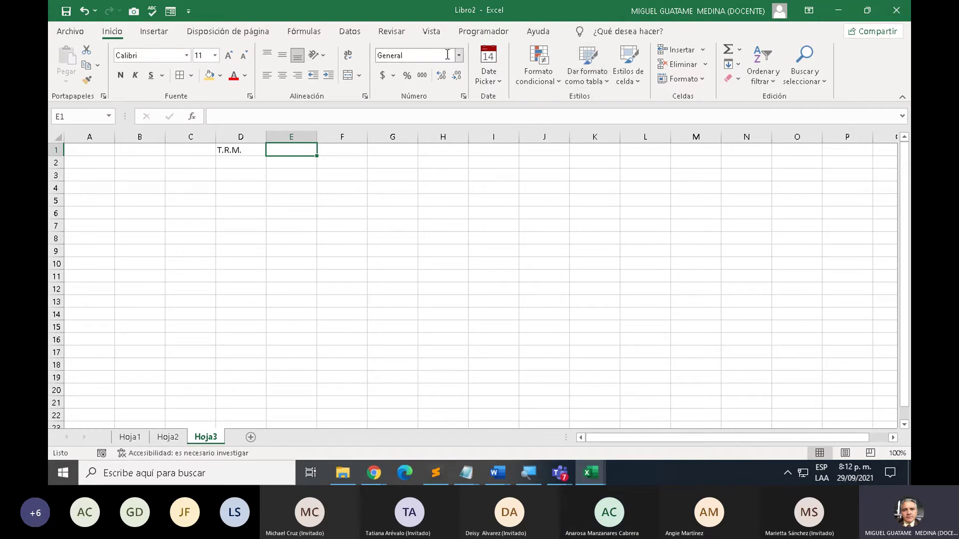
Enter the exchange rate 3836,00 in E1 beside the T.R.M. label
type("3")
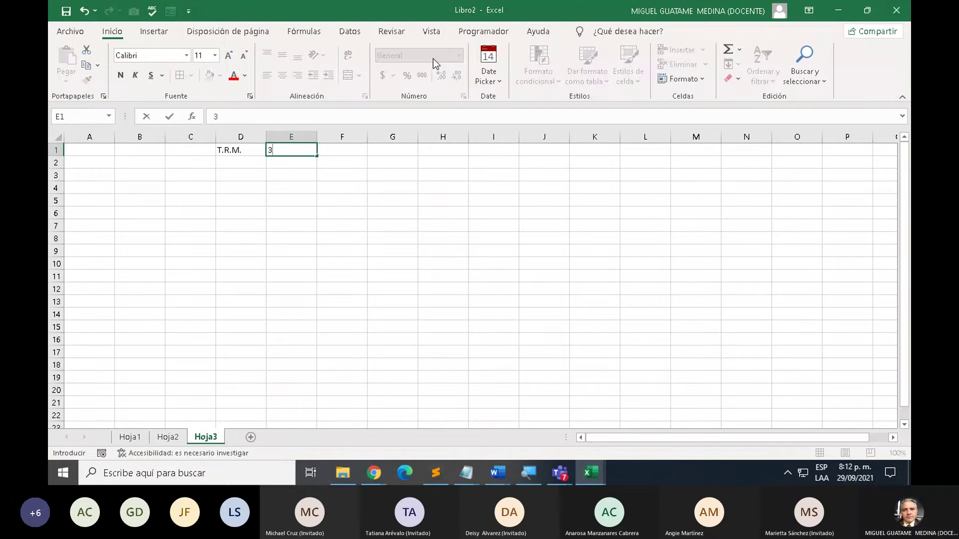
type("836")
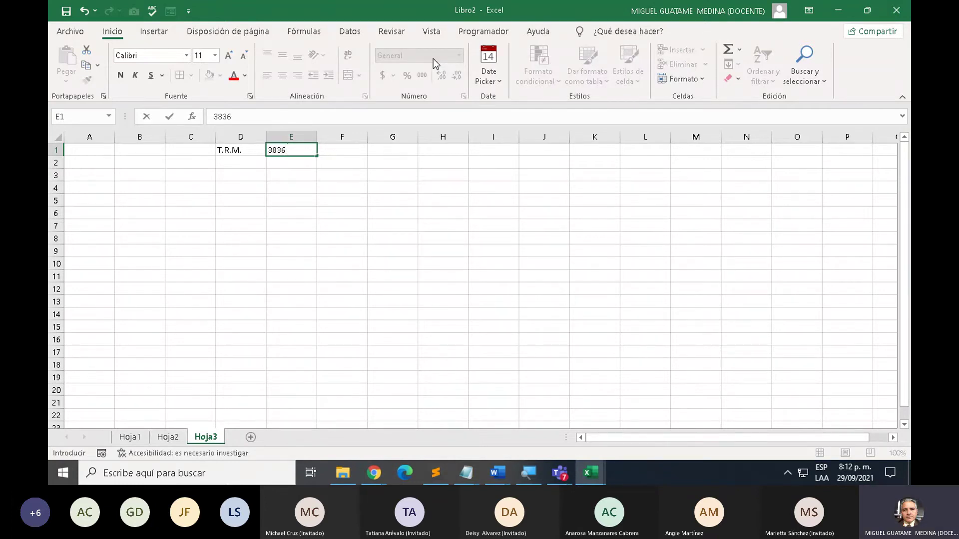
type(",00")
key("Return")
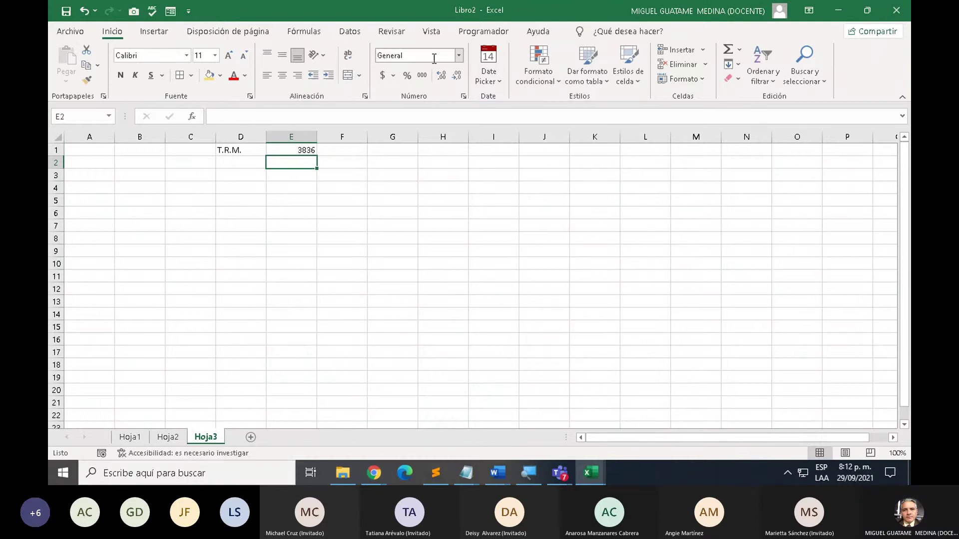
key("Up")
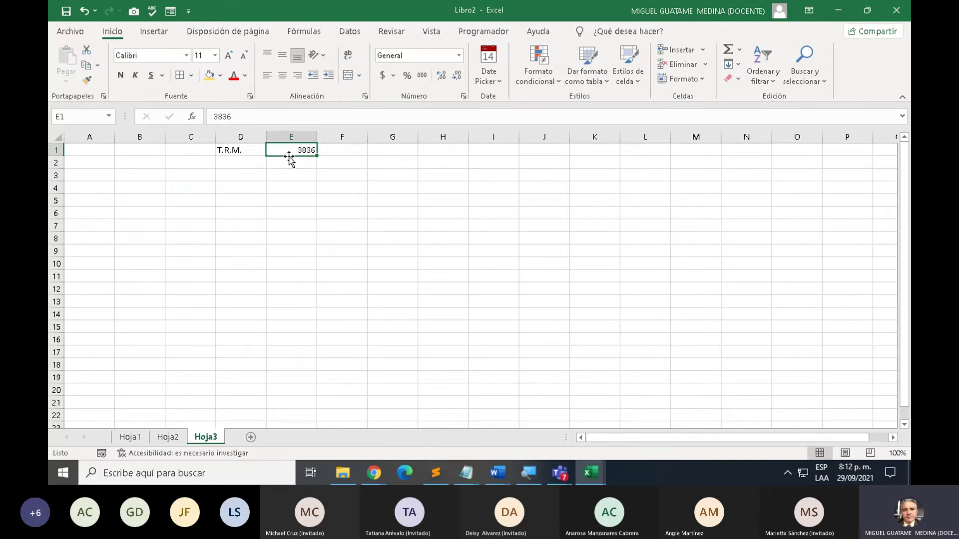
left_click(99, 188)
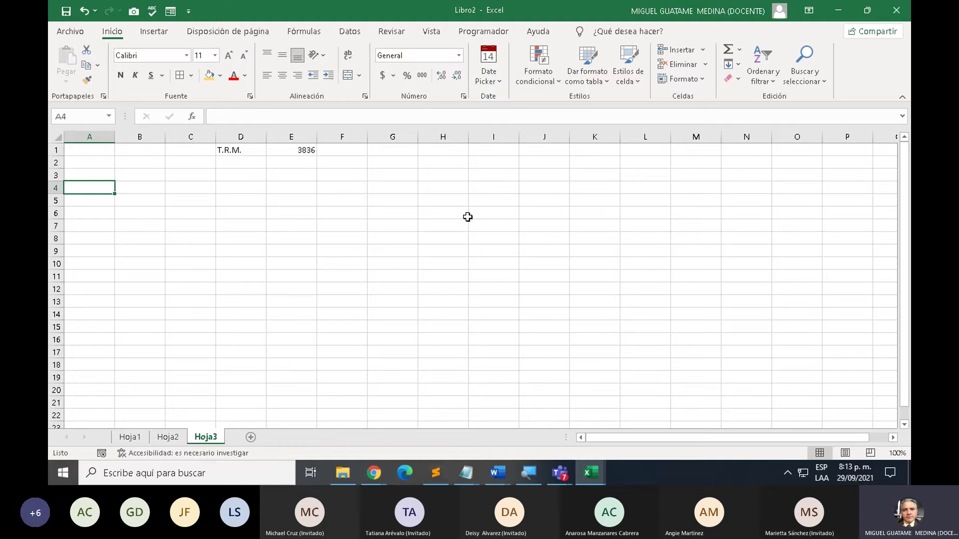
Add the headers DOLARES in A3 and PESOS in B3
key("Up")
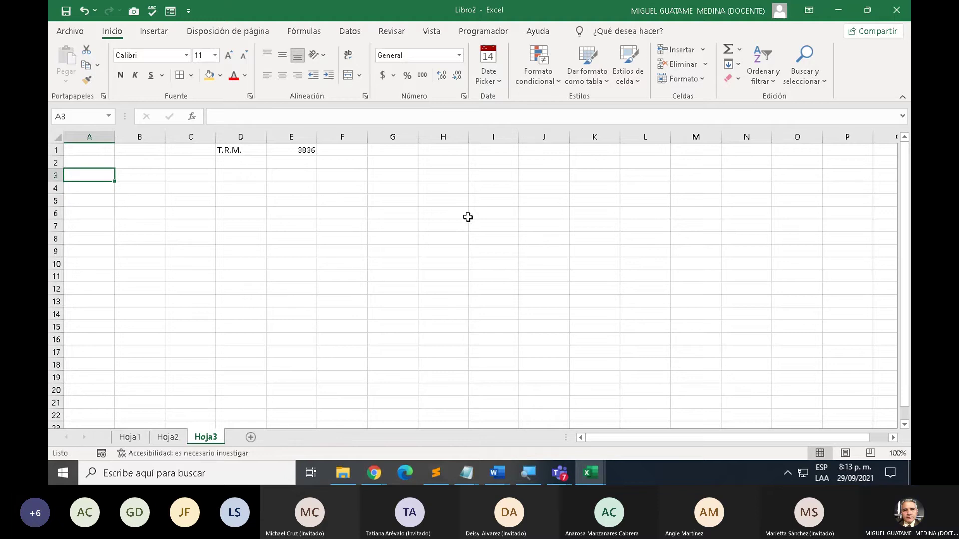
type("dola")
key("BackSpace")
key("BackSpace")
key("BackSpace")
key("BackSpace")
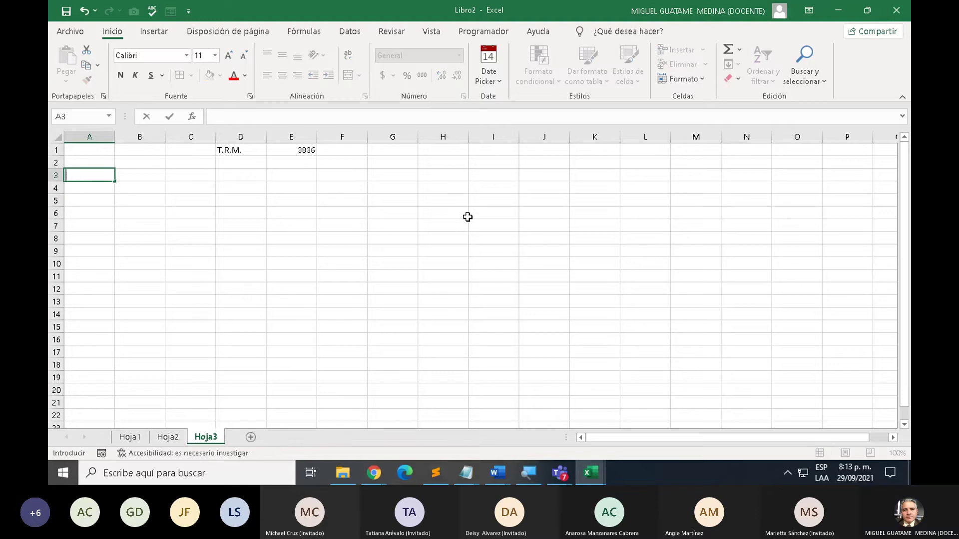
type("DOLARES")
key("Tab")
type("PE")
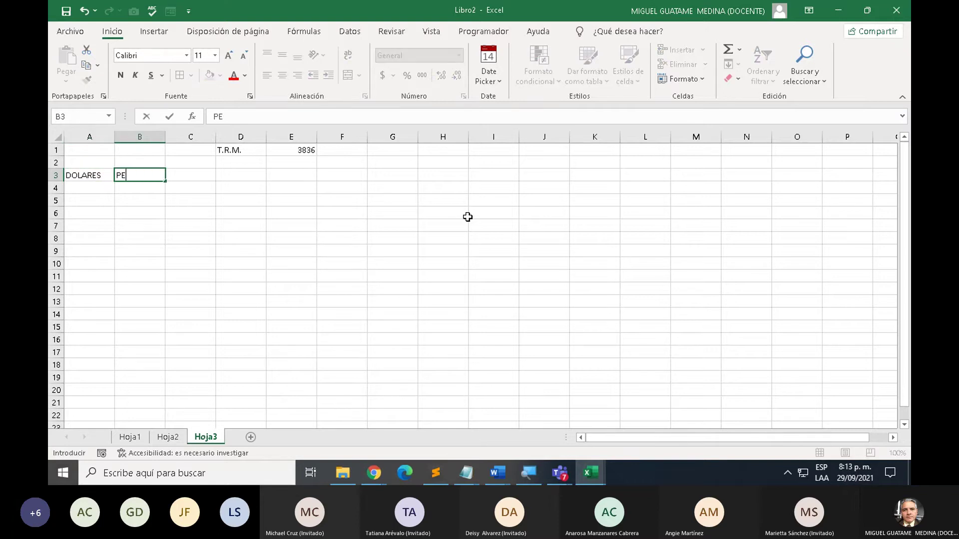
type("SOS")
key("Return")
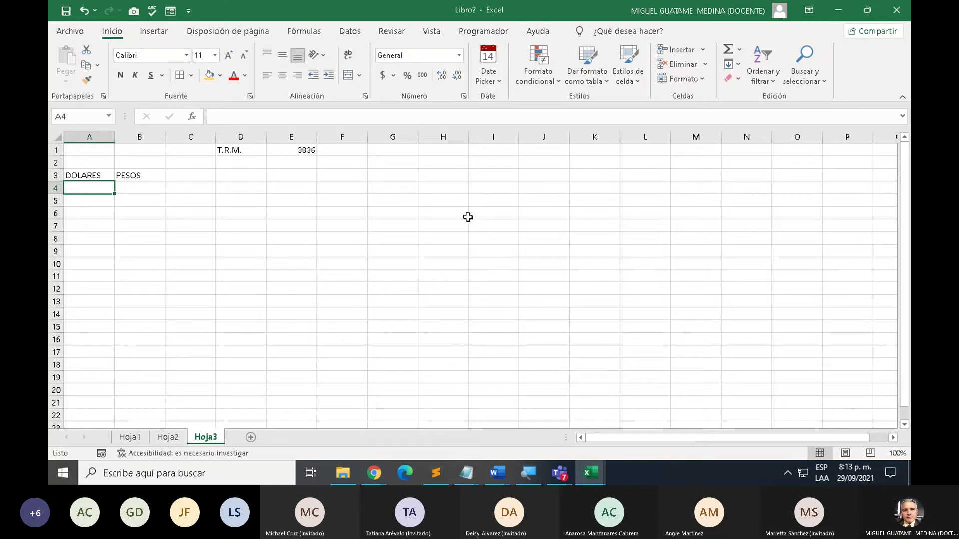
Enter 1 in A4 and fill a 1, 2, 3… dollar series down column A
type("1")
key("ctrl+Return")
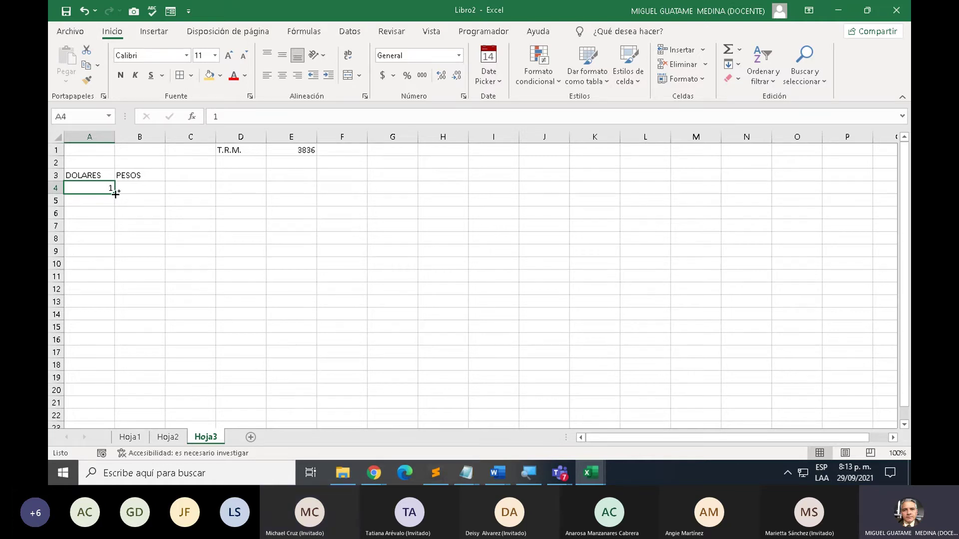
mouse_move(115, 194)
left_mouse_down()
mouse_move(123, 478)
mouse_move(114, 135)
mouse_move(114, 172)
left_mouse_up()
left_click_drag(112, 168, 112, 168)
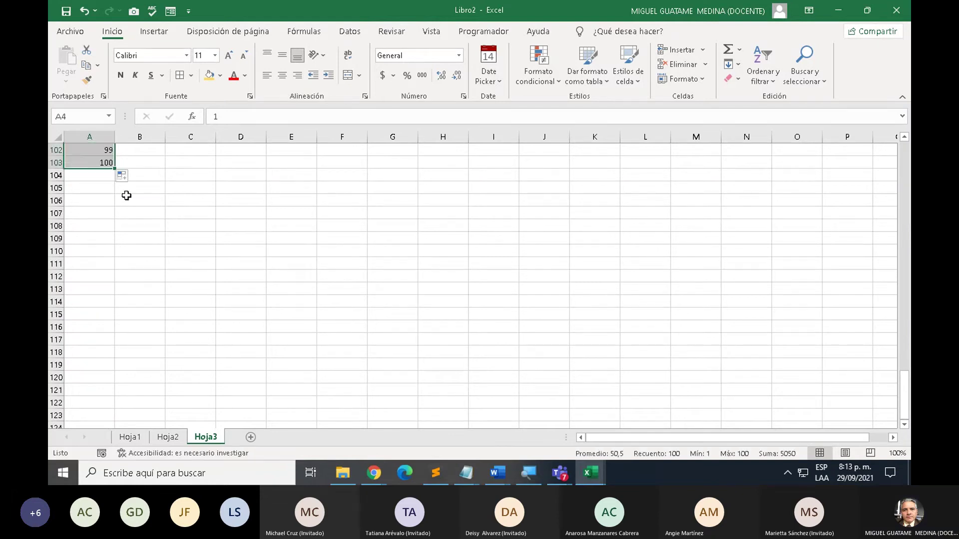
scroll(159, 225, "up", 5)
scroll(176, 248, "up", 9)
scroll(175, 261, "up", 8)
scroll(175, 261, "up", 1)
scroll(175, 261, "down", 7)
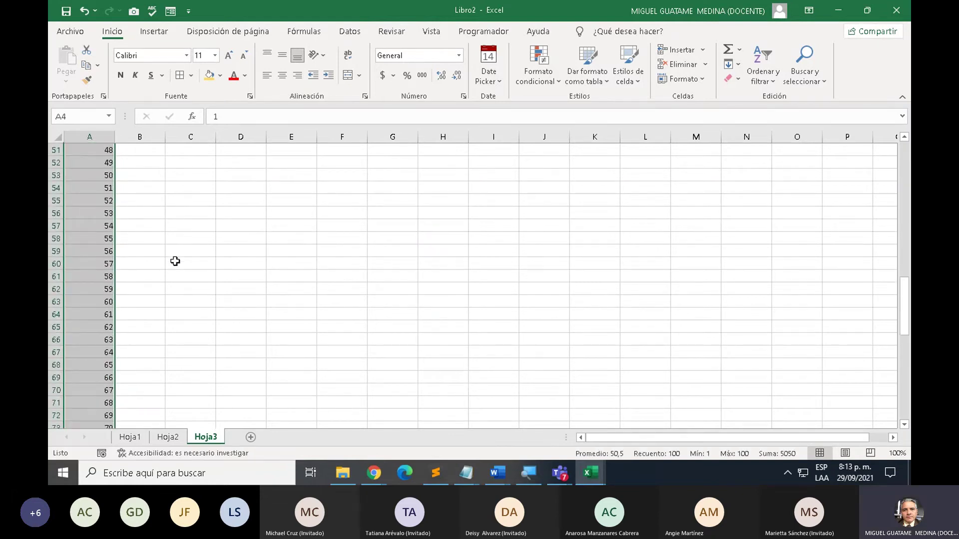
scroll(175, 260, "down", 6)
scroll(174, 259, "up", 9)
scroll(172, 257, "up", 5)
scroll(172, 256, "up", 7)
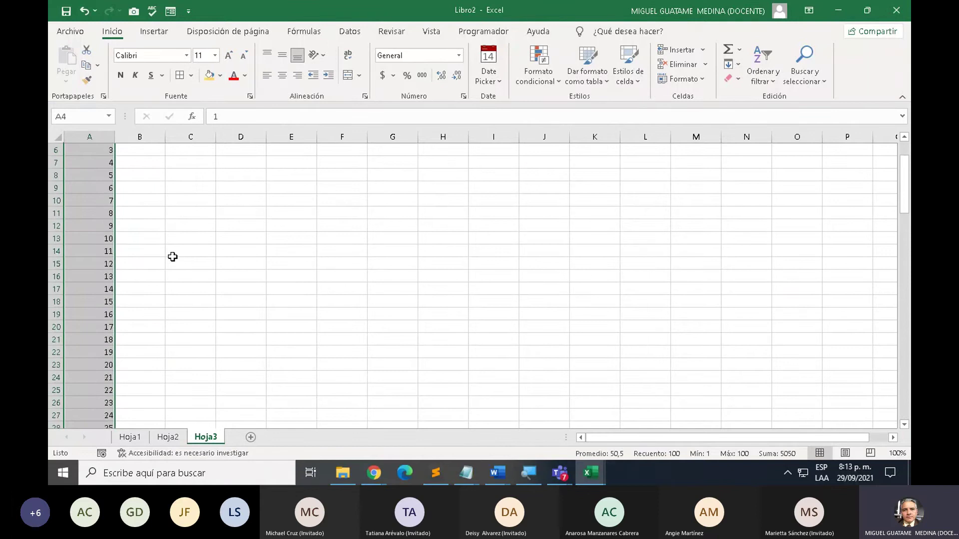
scroll(172, 257, "up", 3)
left_click(144, 187)
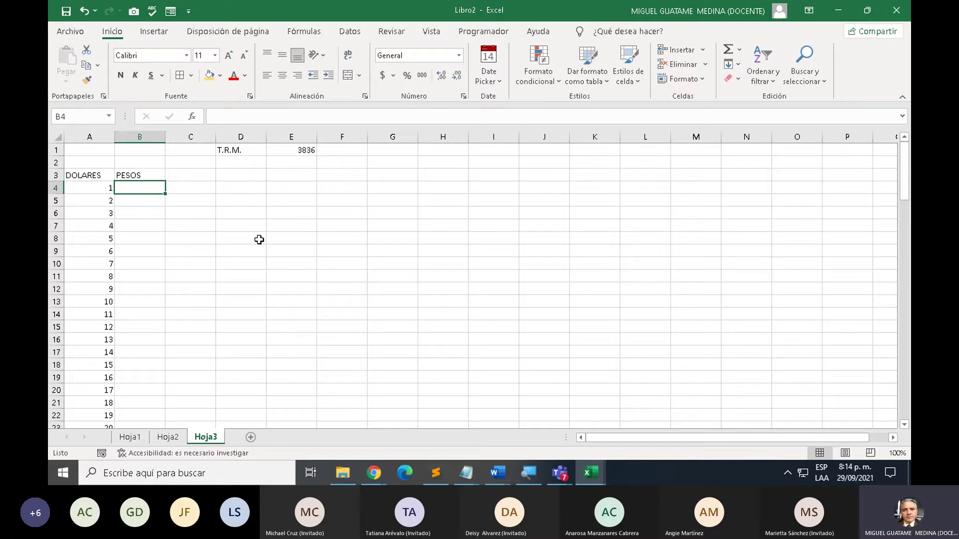
Enter the formula =A4*E1 in B4, giving 3836 pesos for 1 dollar
type("=")
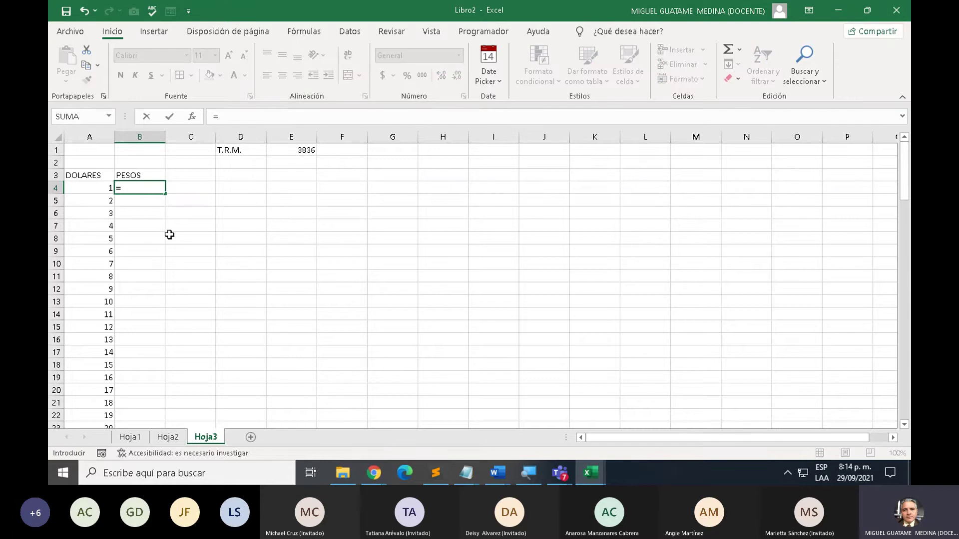
left_click(95, 188)
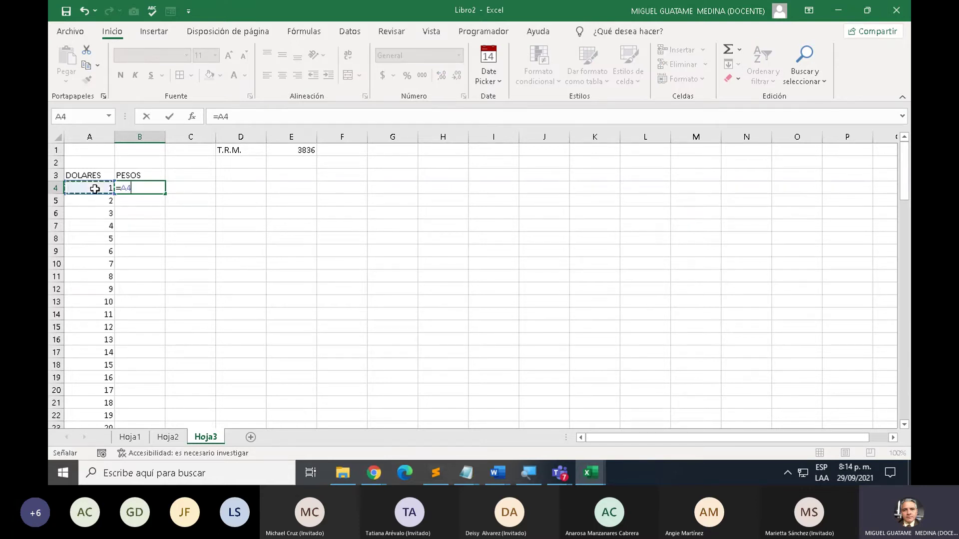
type("*")
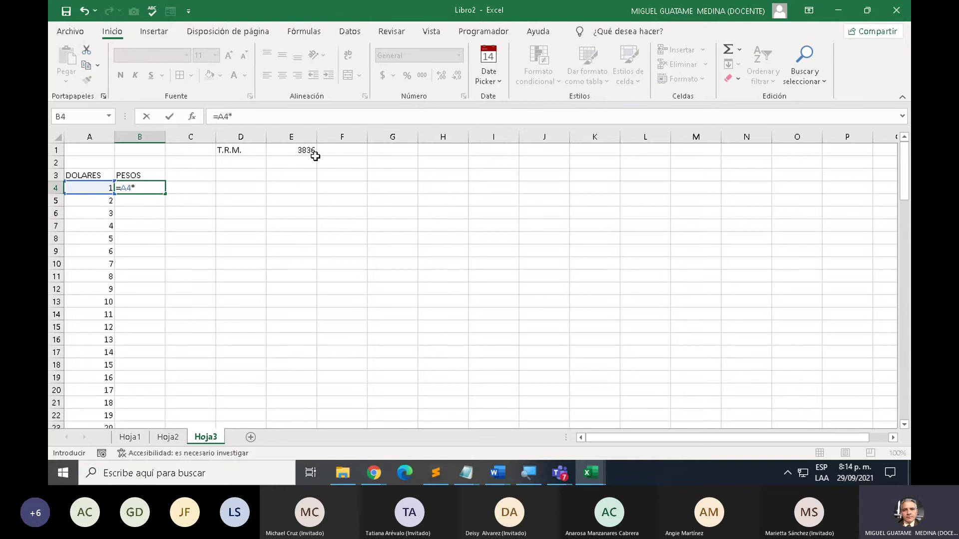
left_click(315, 156)
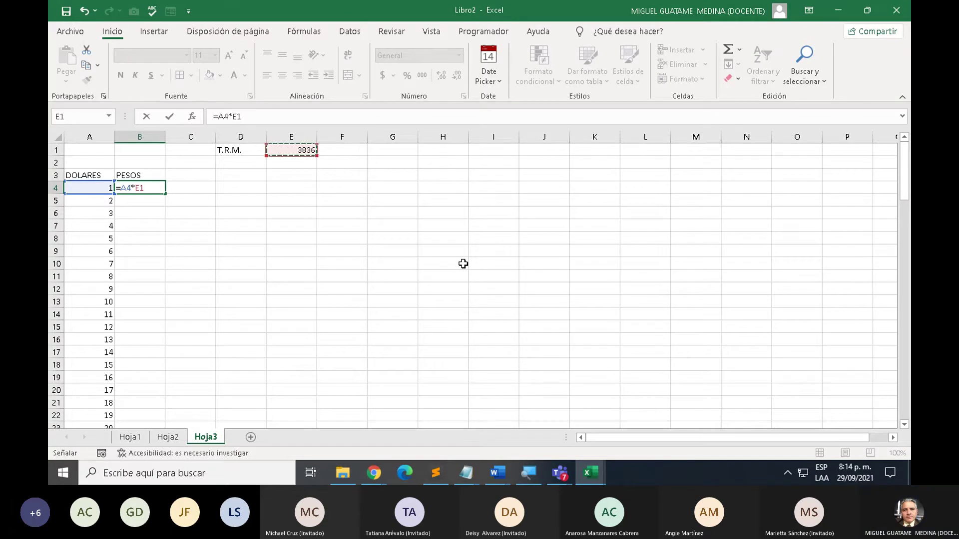
key("Return")
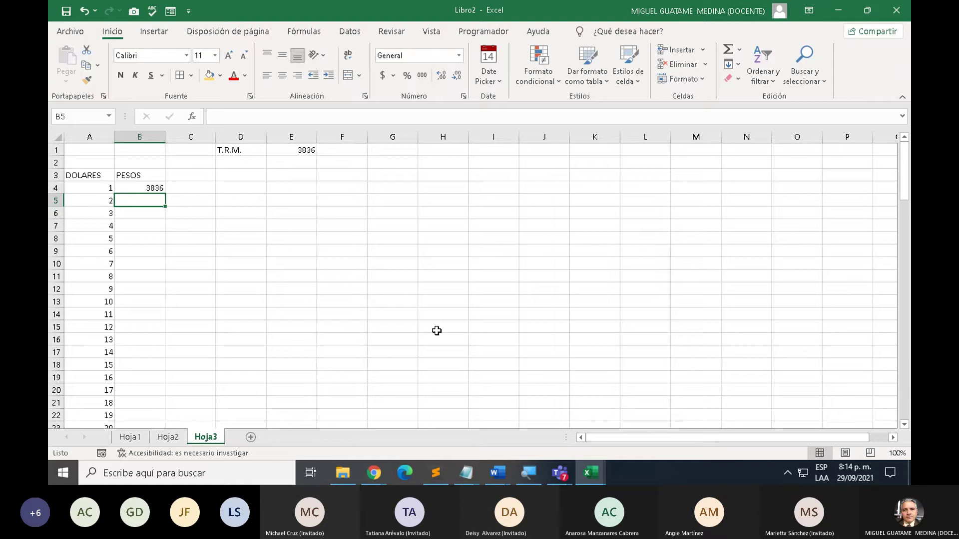
left_click(154, 188)
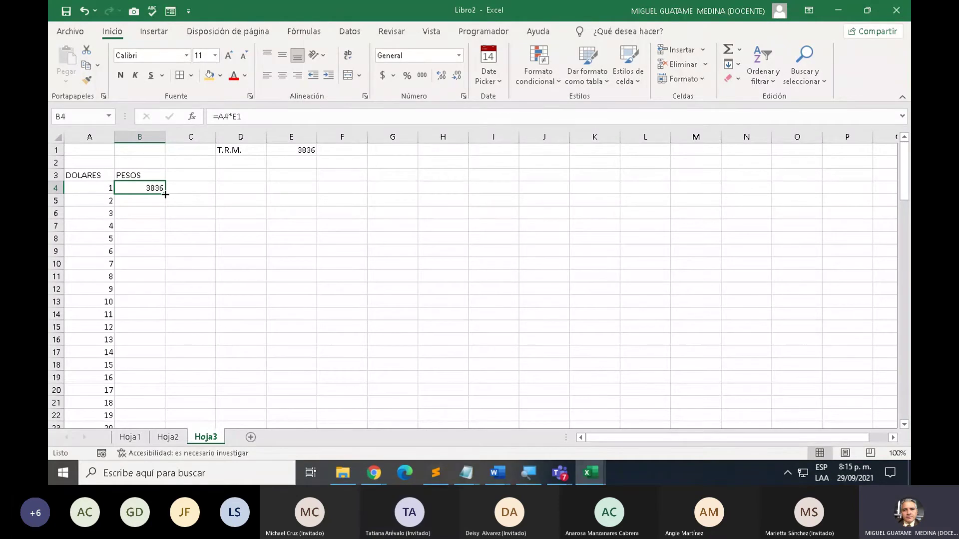
Fill B4's formula down to B23 and inspect B5, B11, B17, whose shifting rate reference gives 0
mouse_move(166, 195)
left_mouse_down()
mouse_move(146, 405)
mouse_move(150, 385)
left_mouse_up()
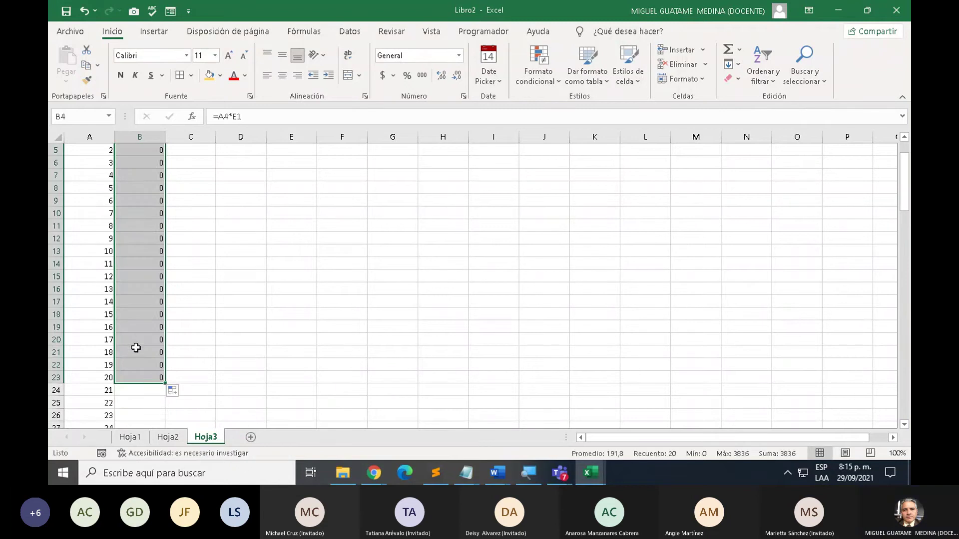
scroll(136, 337, "up", 2)
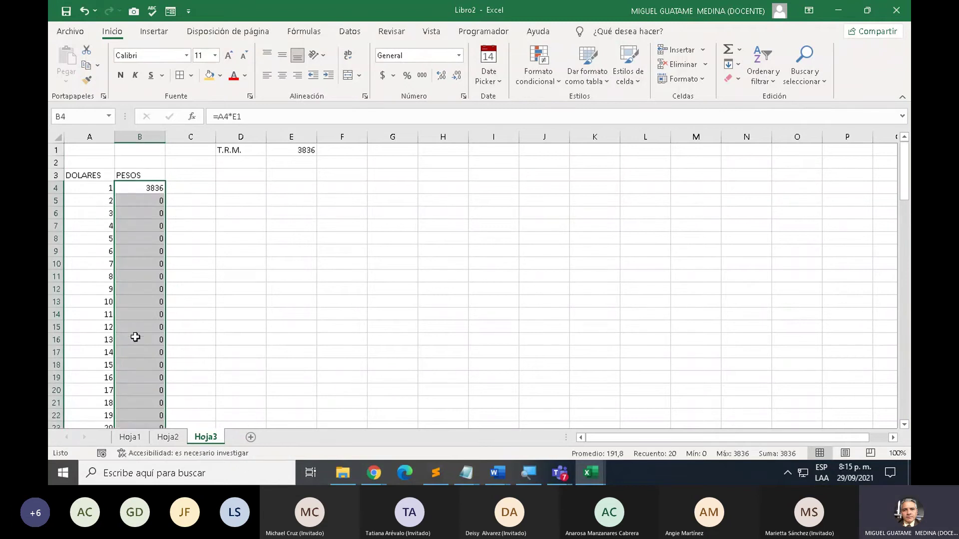
left_click(152, 202)
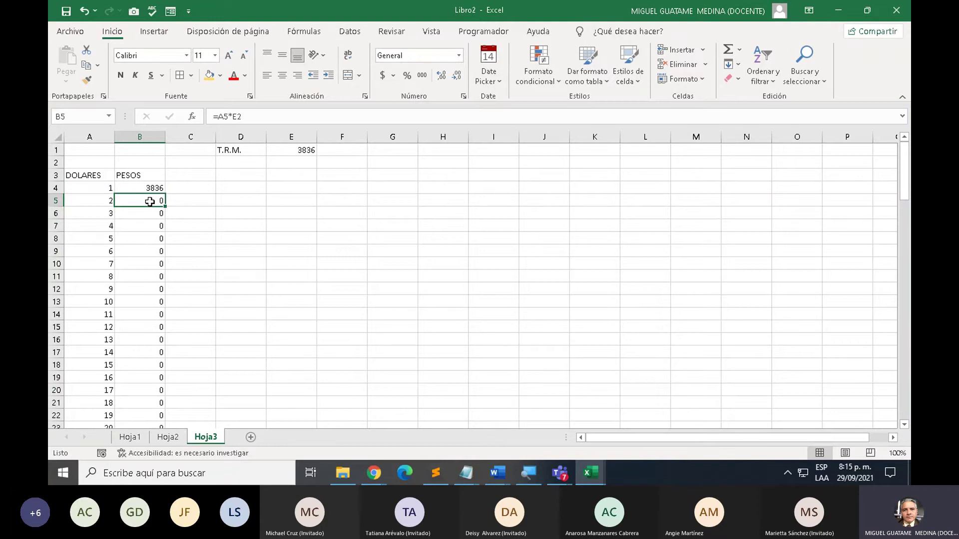
double_click(150, 201)
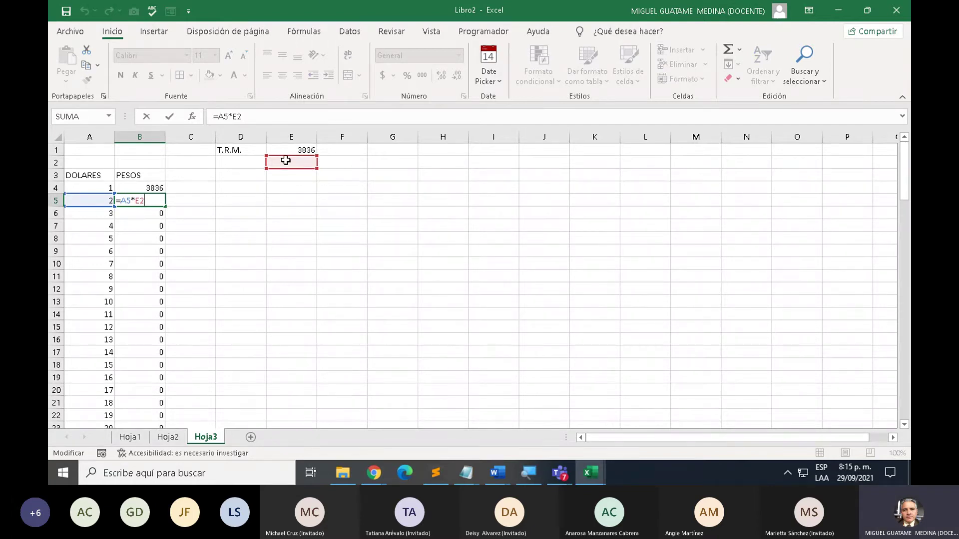
left_click(98, 277)
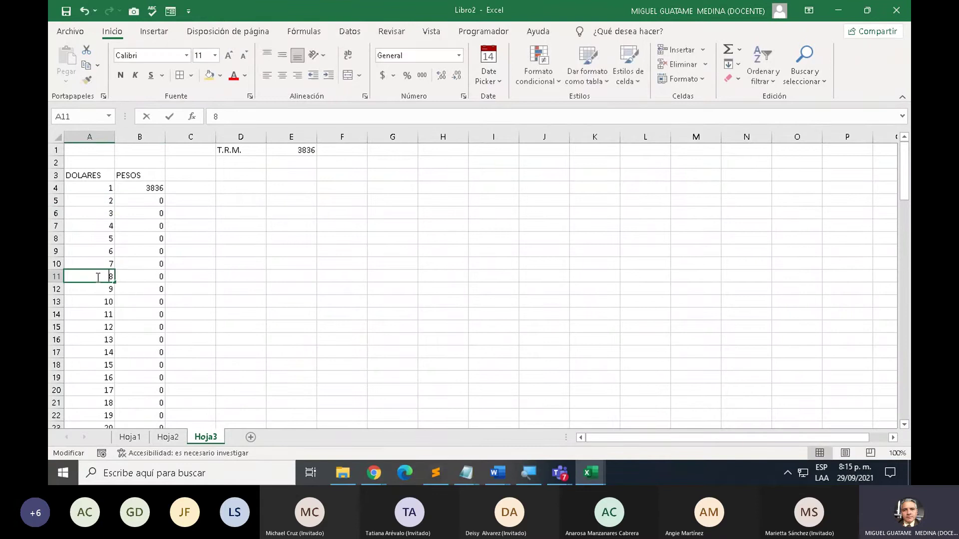
double_click(98, 277)
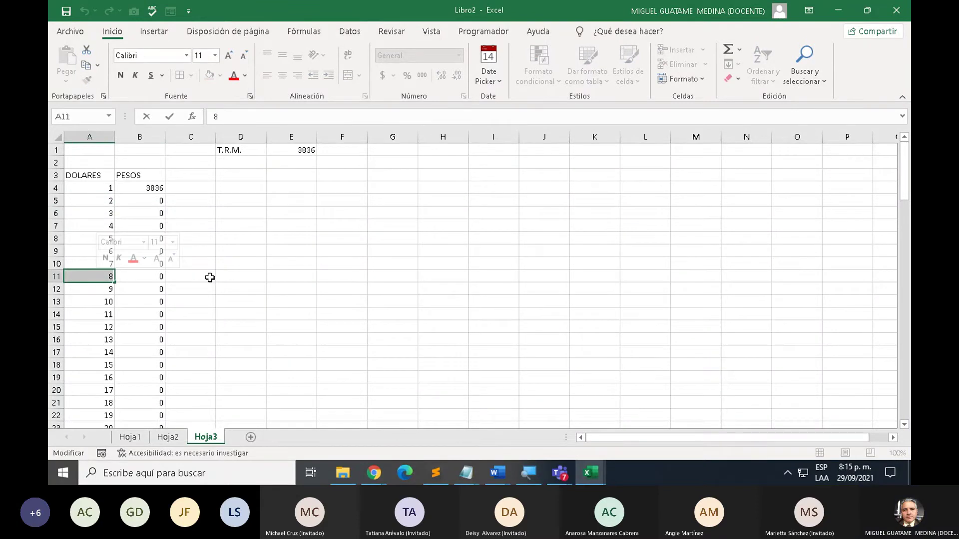
double_click(131, 276)
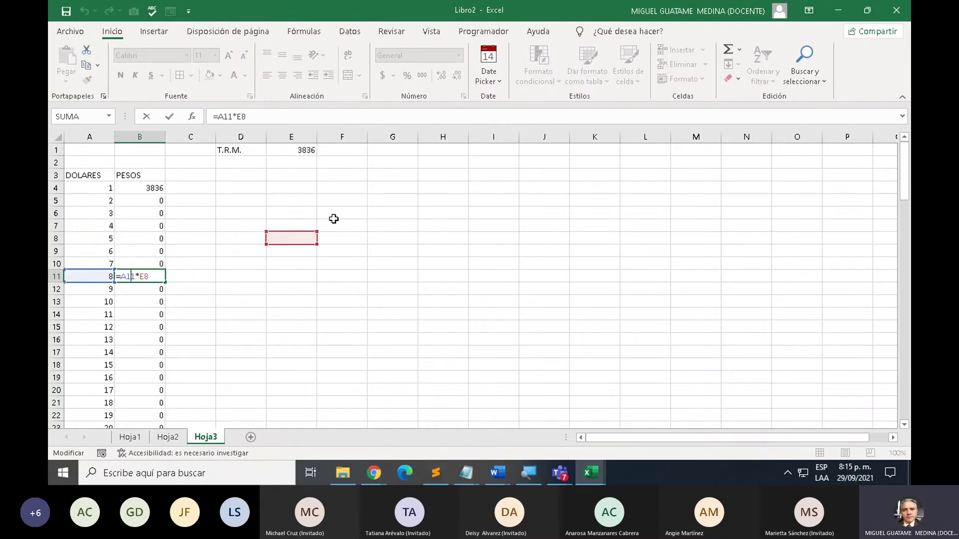
double_click(156, 354)
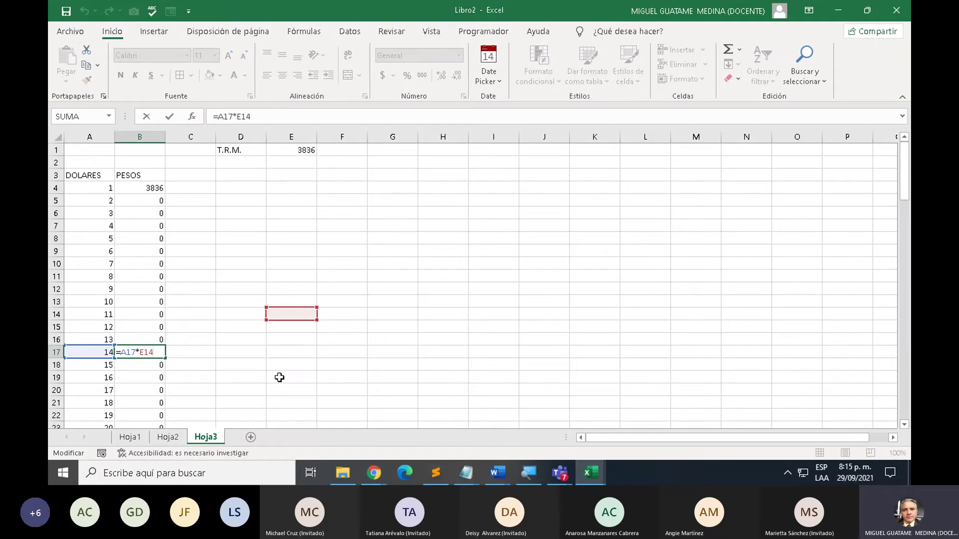
left_click(302, 150)
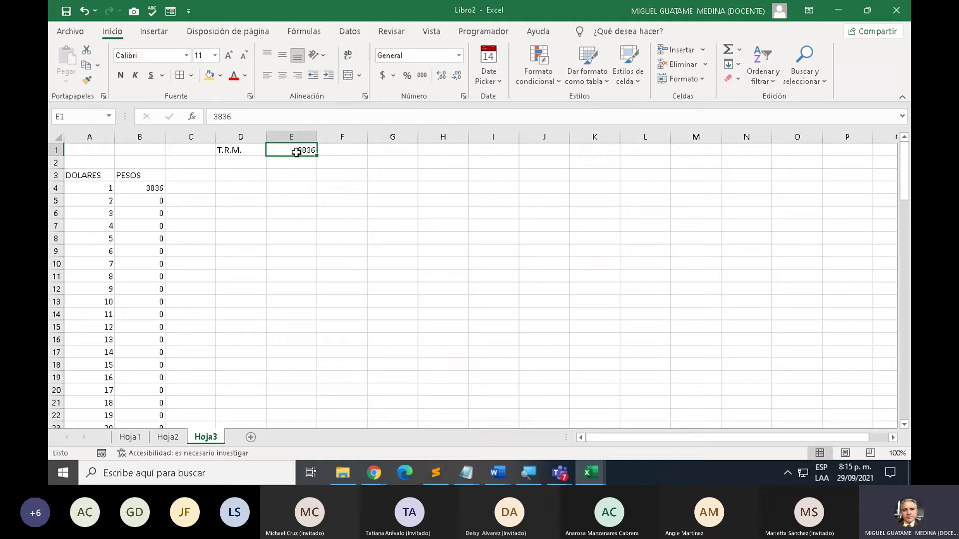
left_click(156, 188)
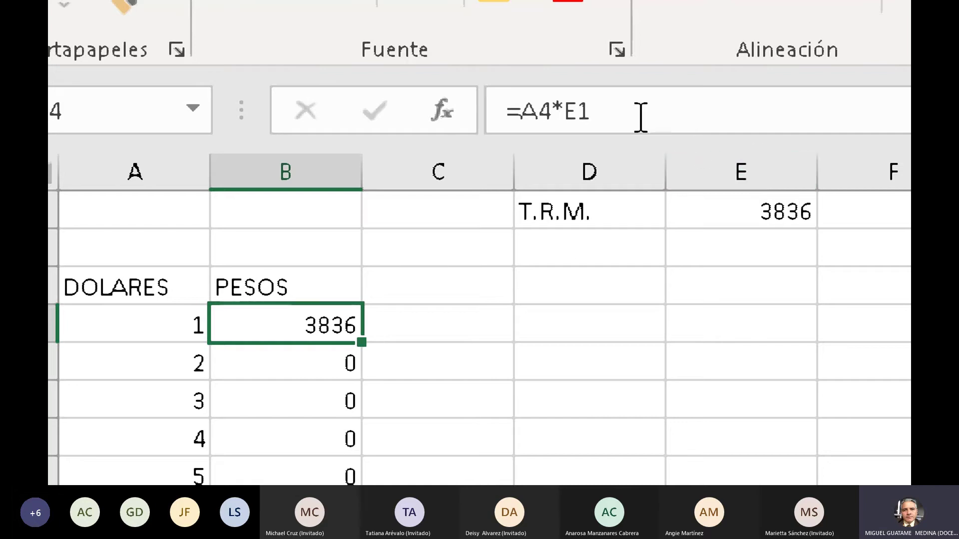
Change B4's formula to =A4*$E$1 using F4 to lock the rate reference
left_click(574, 112)
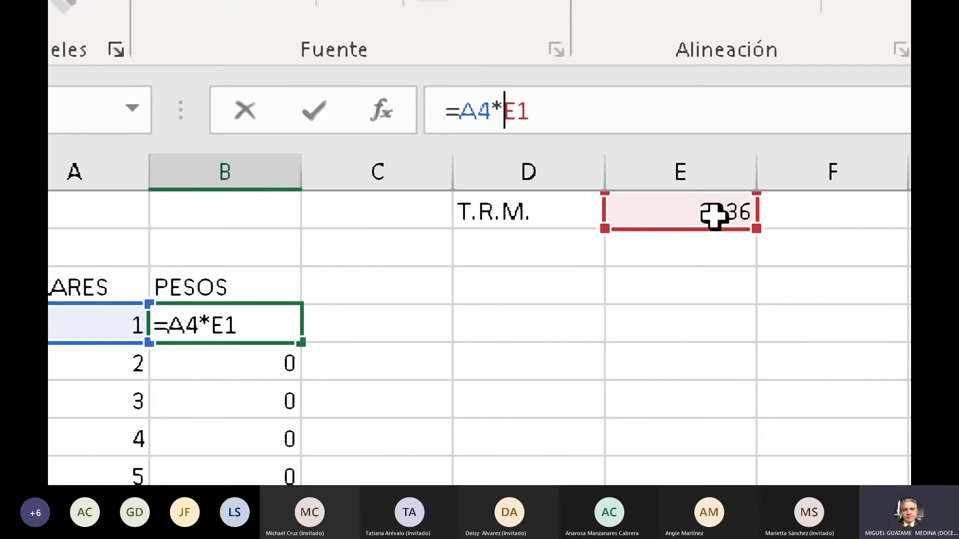
key("F4")
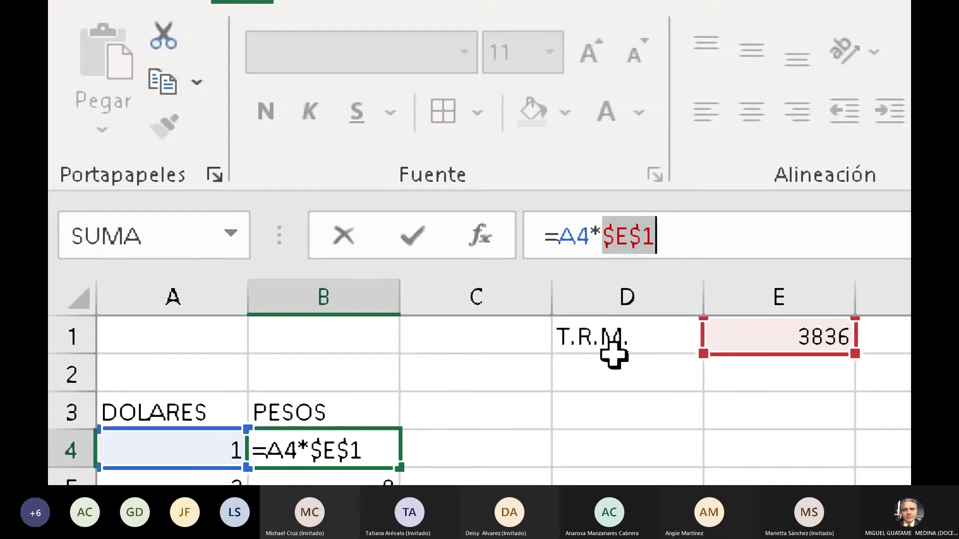
key("Return")
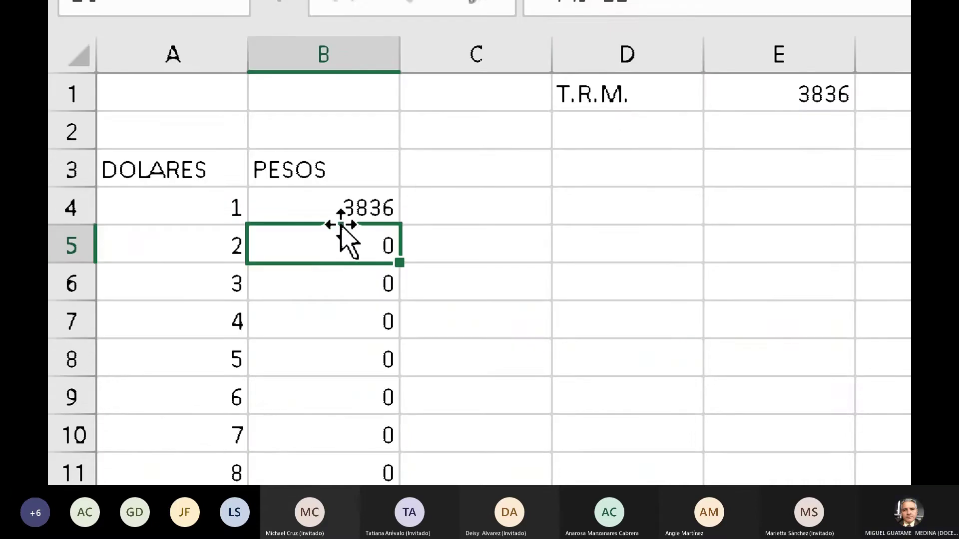
Fill the $E$1 formula down column B through row 103, ending at 383600
left_click(340, 210)
double_click(399, 225)
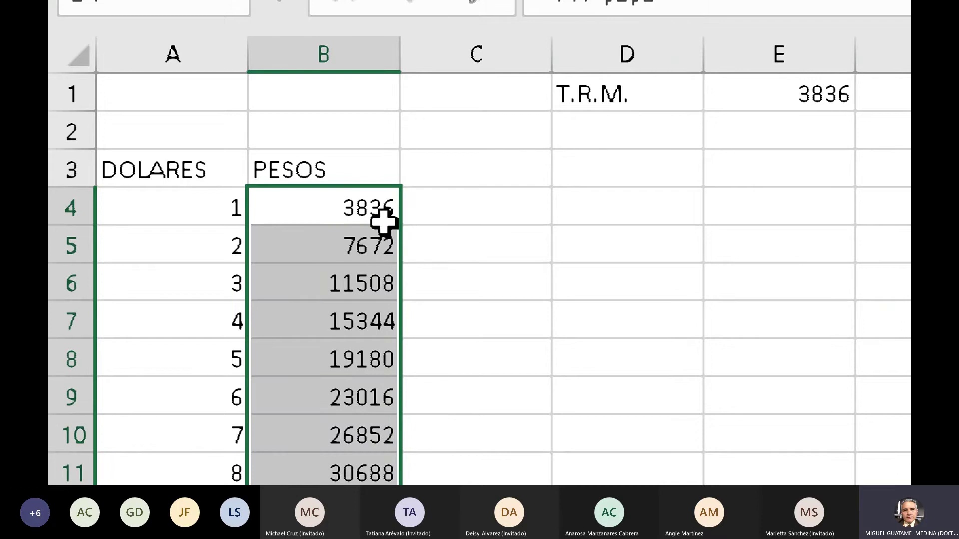
scroll(380, 244, "down", 9)
scroll(379, 239, "up", 1)
scroll(399, 200, "up", 1)
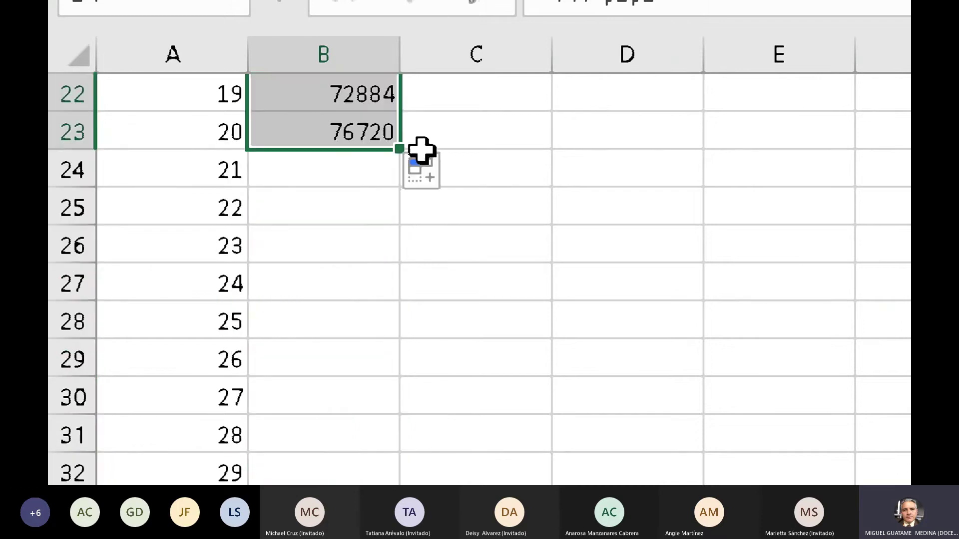
double_click(398, 149)
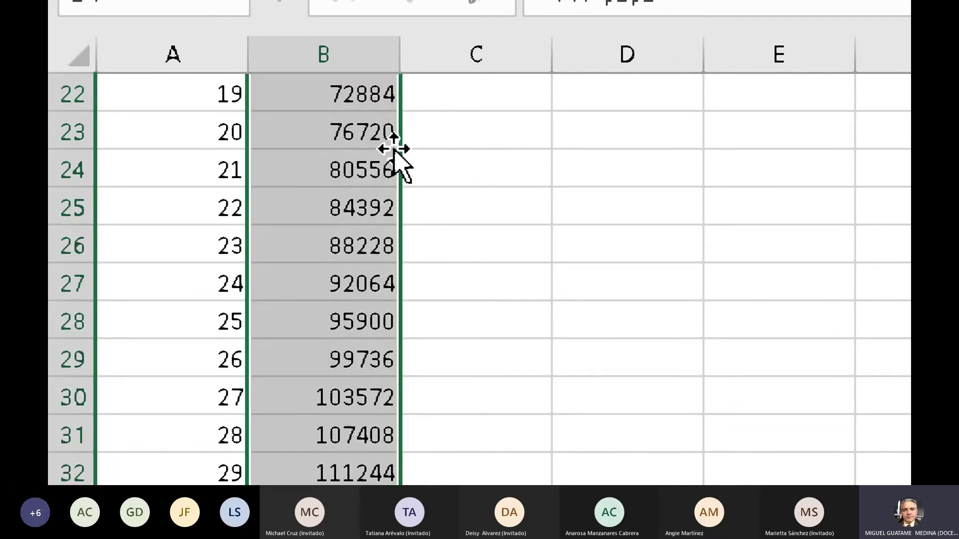
scroll(280, 269, "down", 11)
scroll(280, 268, "down", 9)
scroll(301, 274, "down", 5)
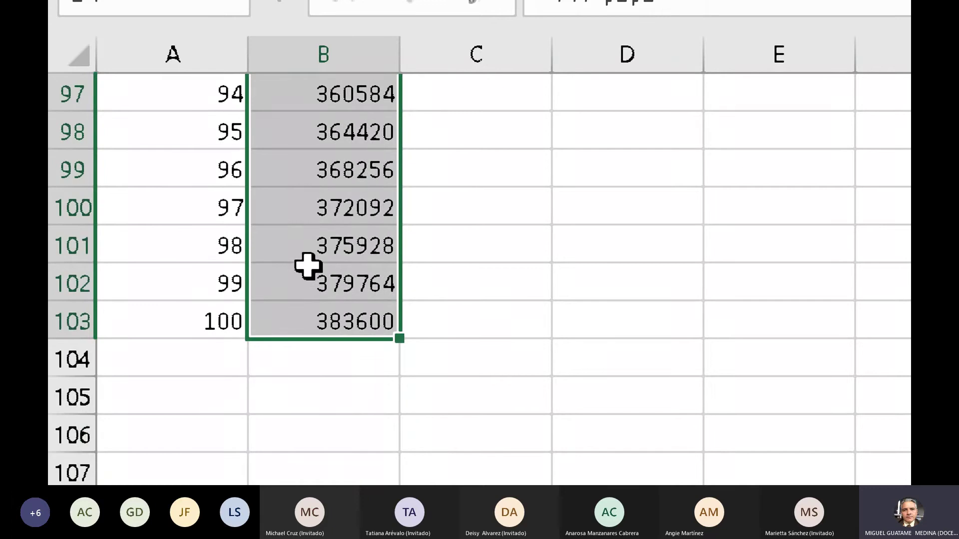
scroll(308, 265, "down", 2)
scroll(353, 259, "up", 2)
scroll(416, 323, "up", 1)
scroll(416, 323, "up", 9)
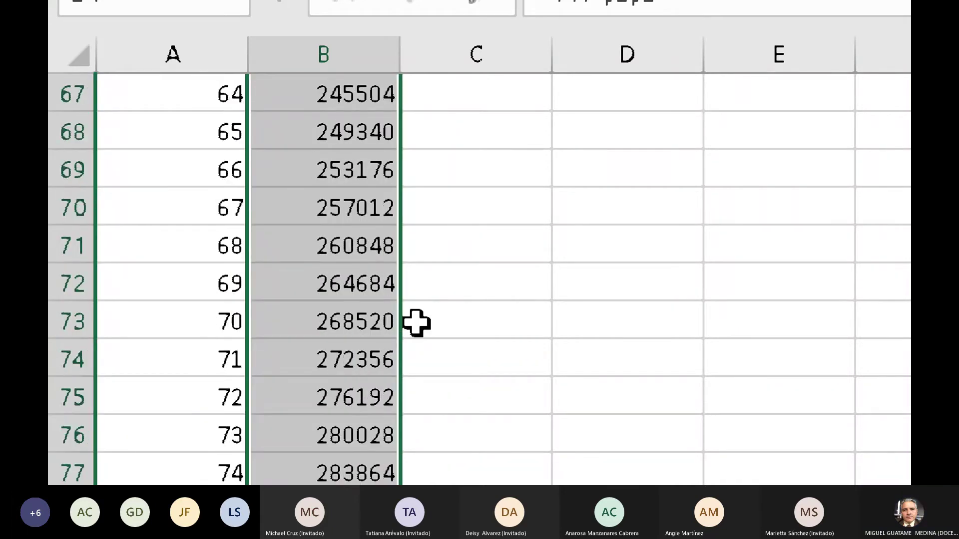
scroll(416, 323, "up", 12)
scroll(416, 323, "up", 7)
scroll(416, 324, "up", 3)
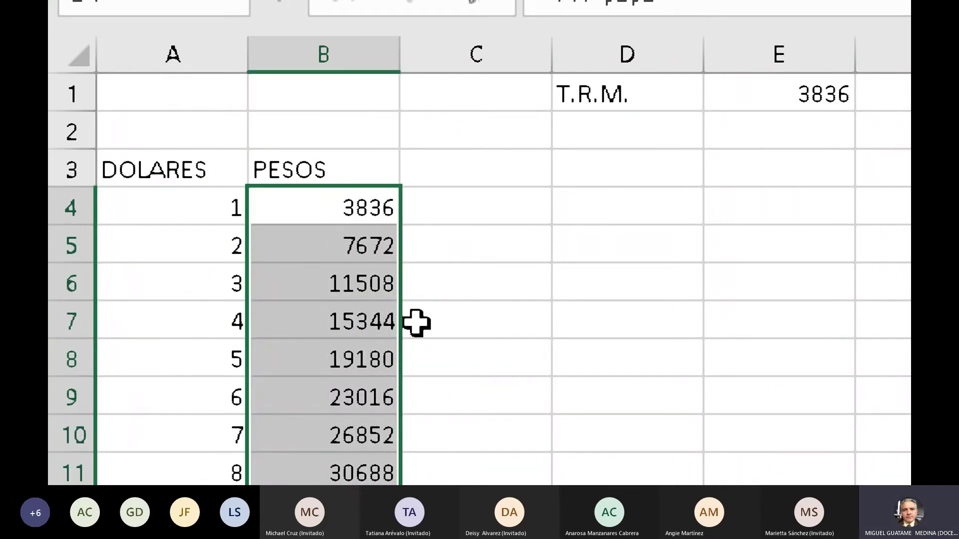
left_click(349, 250)
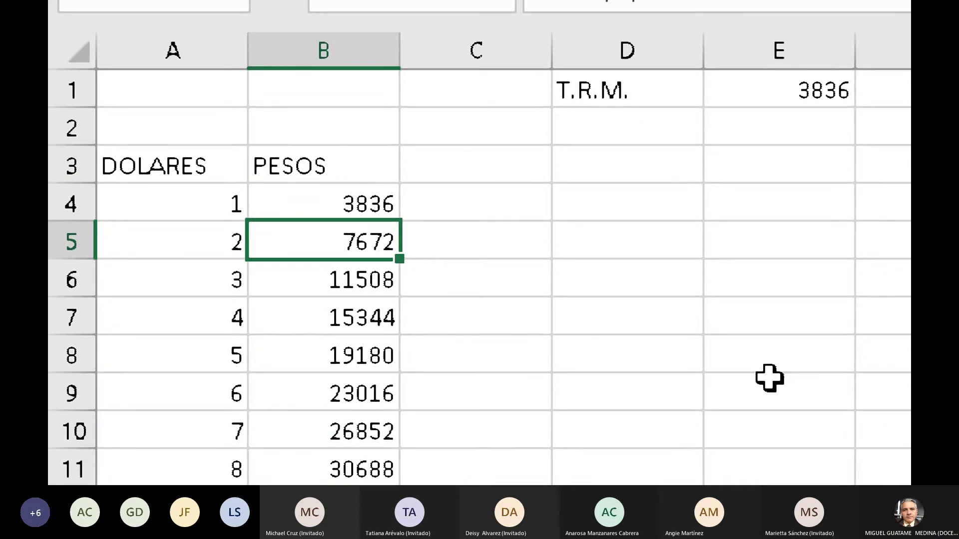
key("super+Escape")
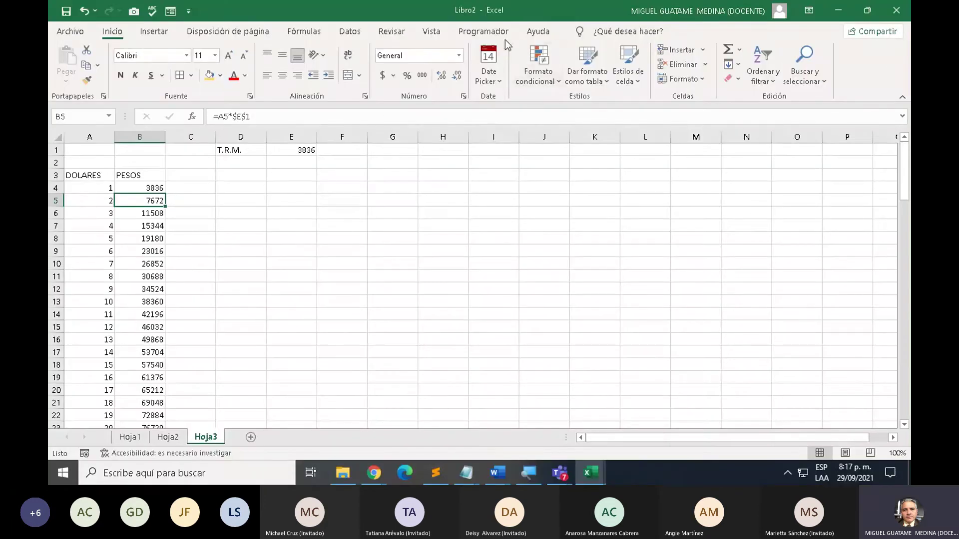
Turn on Mostrar fórmulas and check the $E$1 reference in B6, B4, B16 and B92
left_click(310, 34)
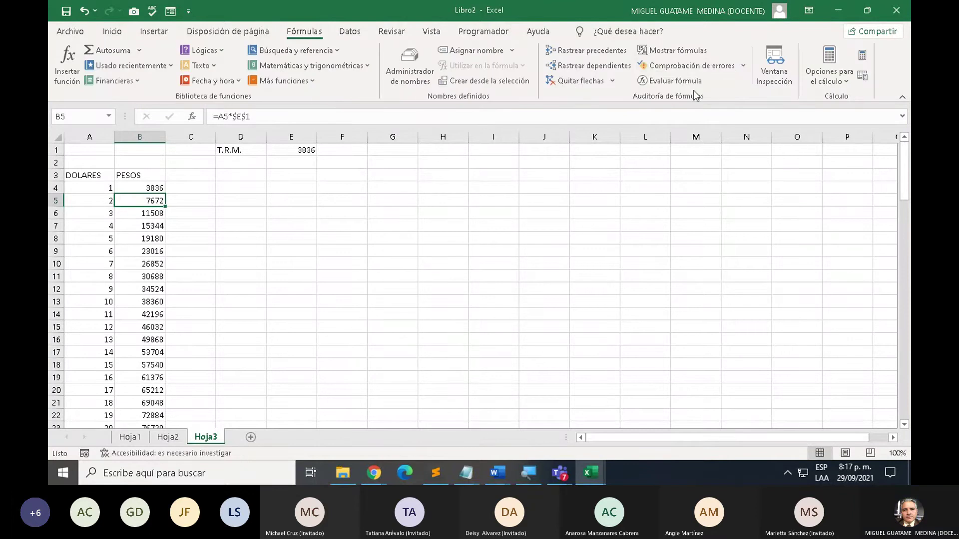
left_click(690, 50)
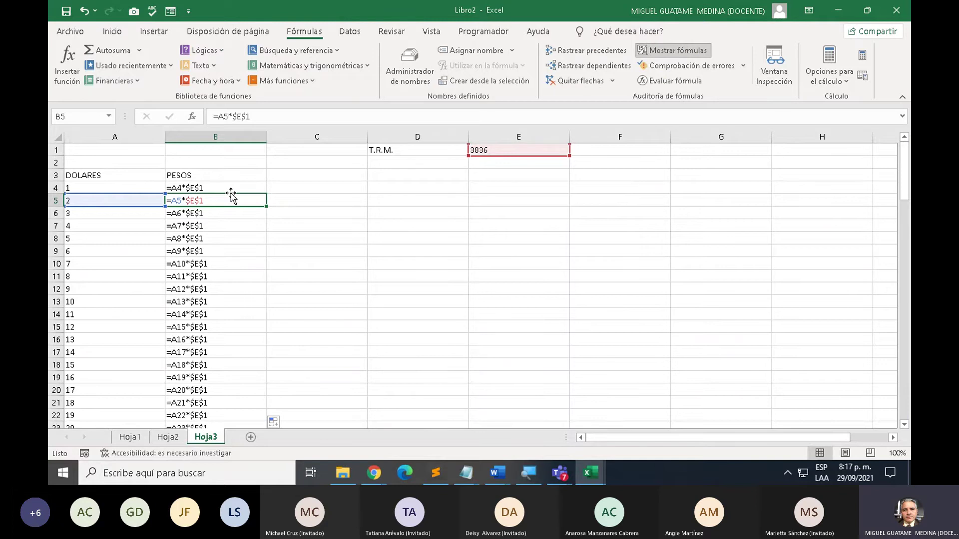
left_click(221, 213)
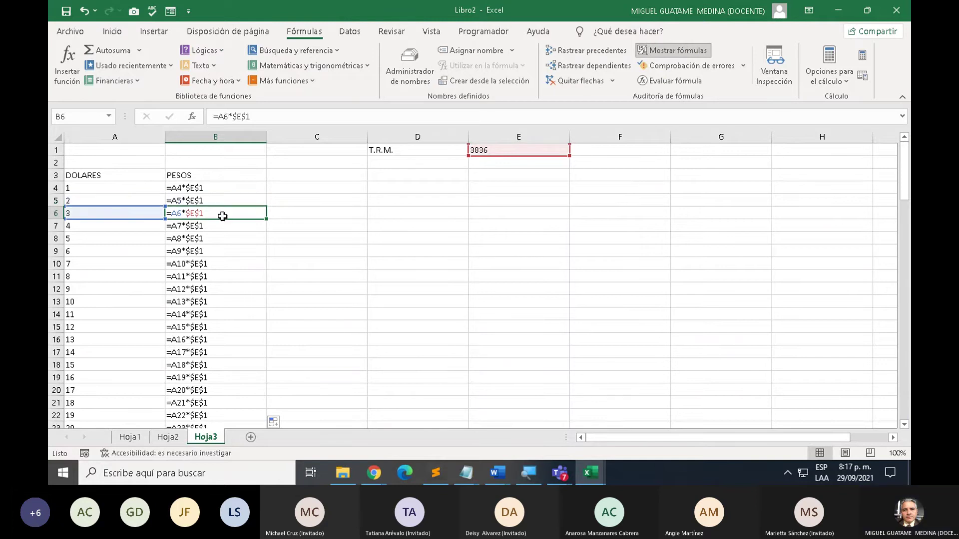
left_click(225, 188)
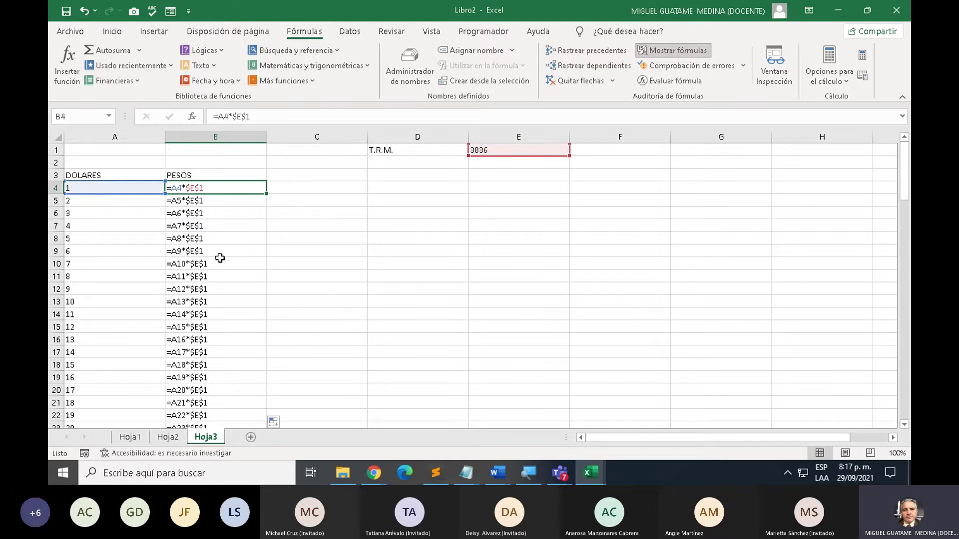
left_click(220, 343)
key("ctrl+Down")
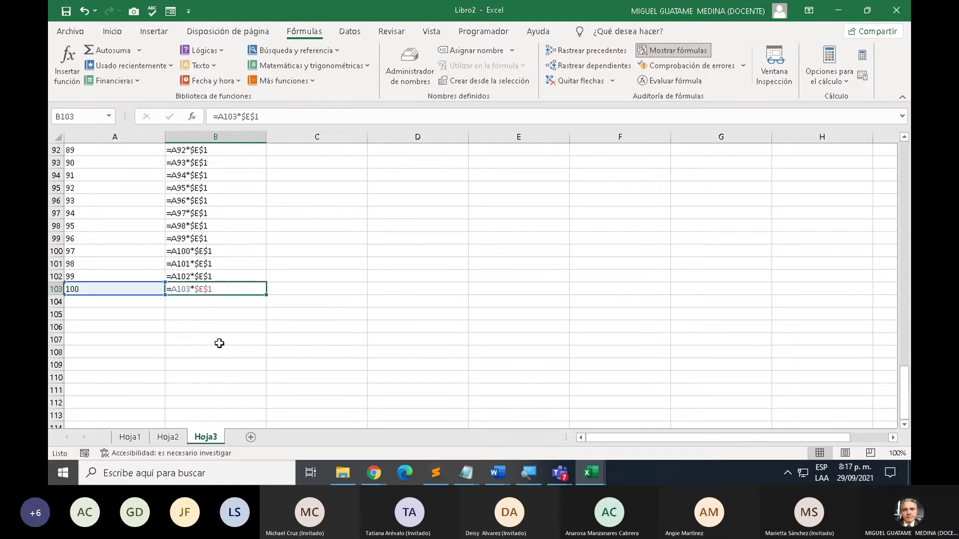
scroll(263, 277, "up", 2)
left_click(199, 225)
Check the B92 and B8 formulas and E1, then turn Mostrar fórmulas back off
double_click(199, 224)
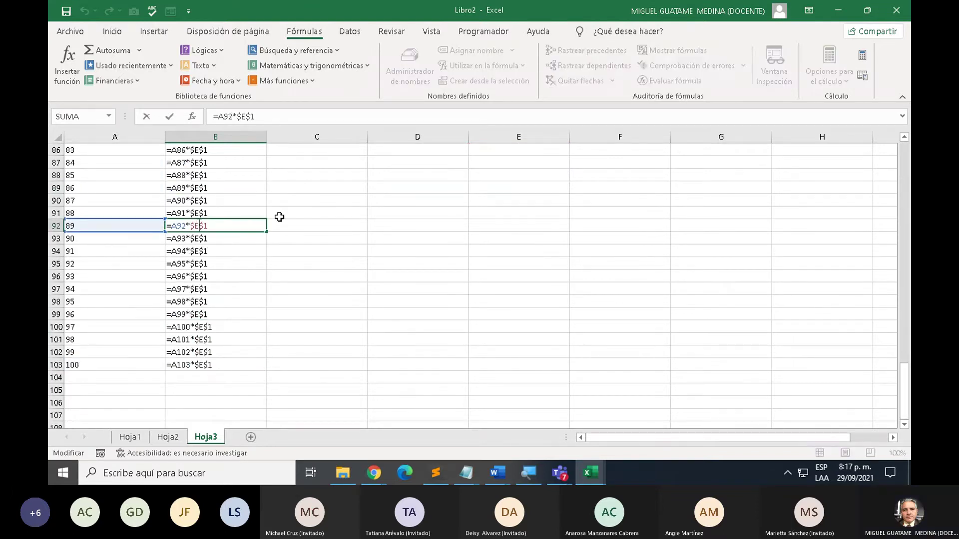
scroll(307, 242, "up", 5)
scroll(484, 199, "up", 4)
scroll(538, 158, "up", 11)
scroll(539, 159, "up", 5)
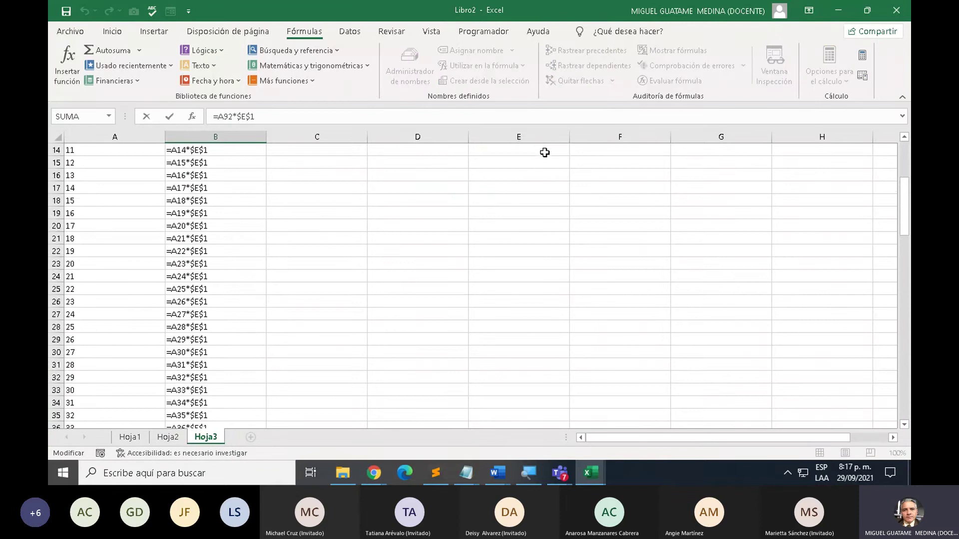
scroll(546, 151, "up", 4)
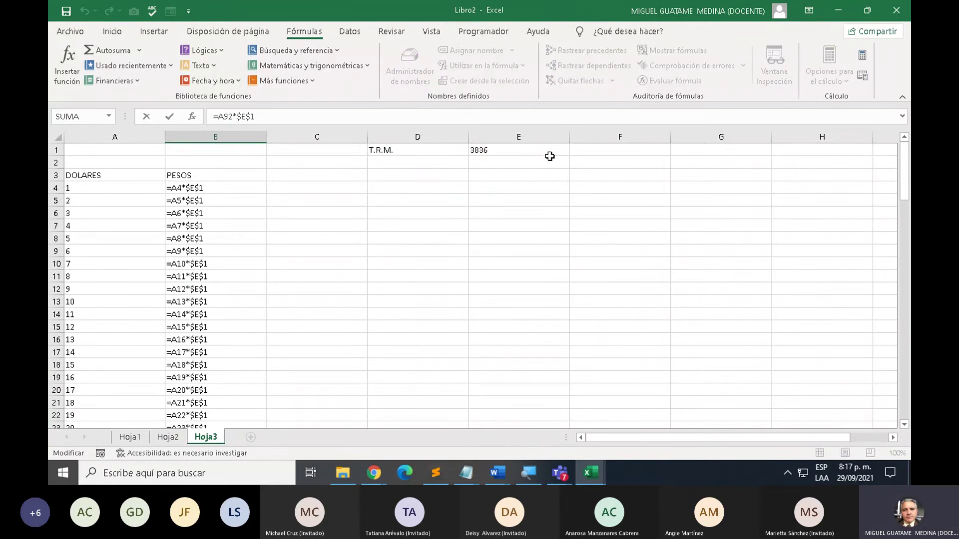
left_click(497, 148)
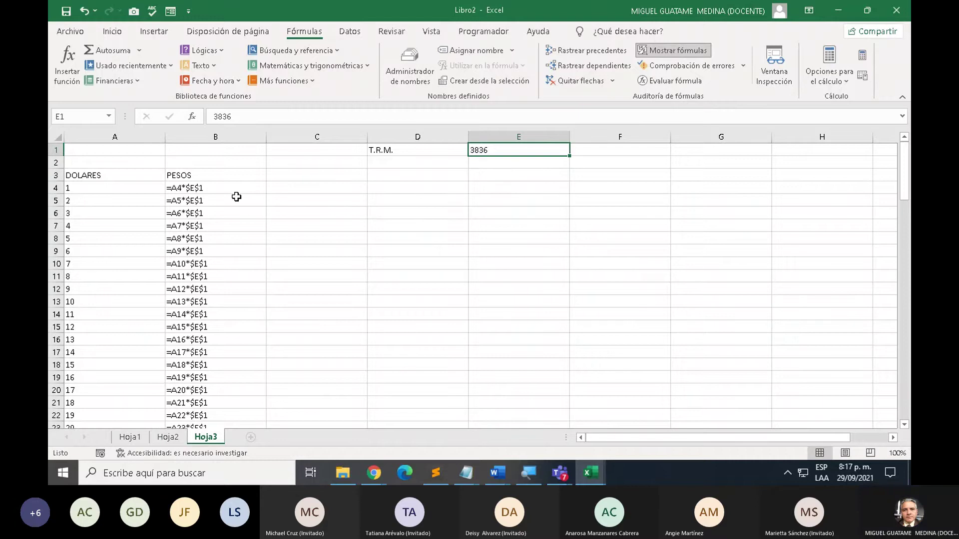
left_click(211, 242)
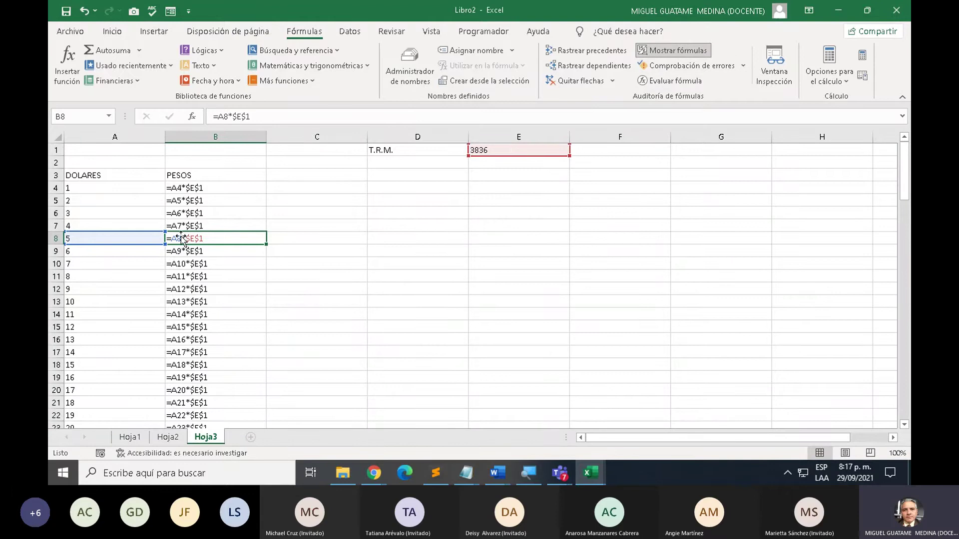
left_click(646, 52)
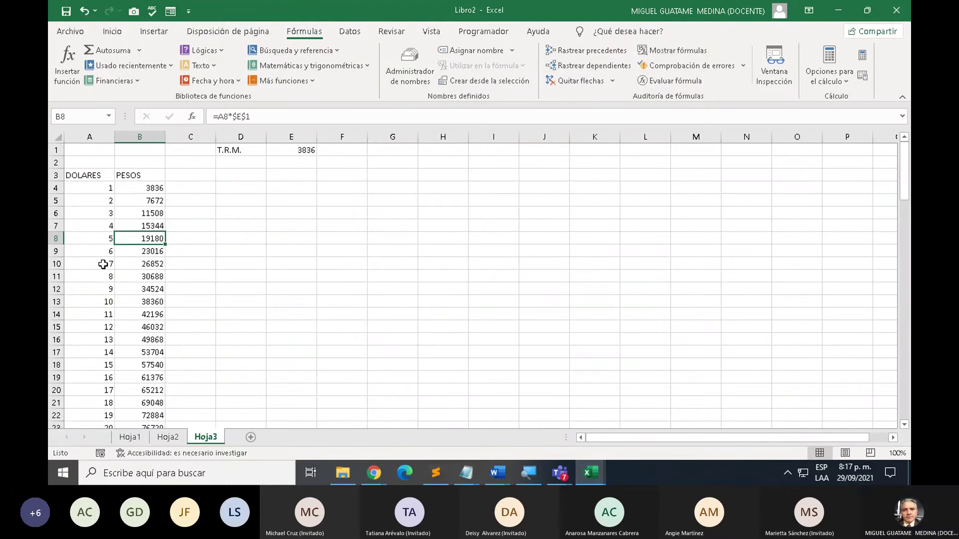
Trace B8's precedents, clear the arrows, and confirm B8 has no dependents
left_click(554, 50)
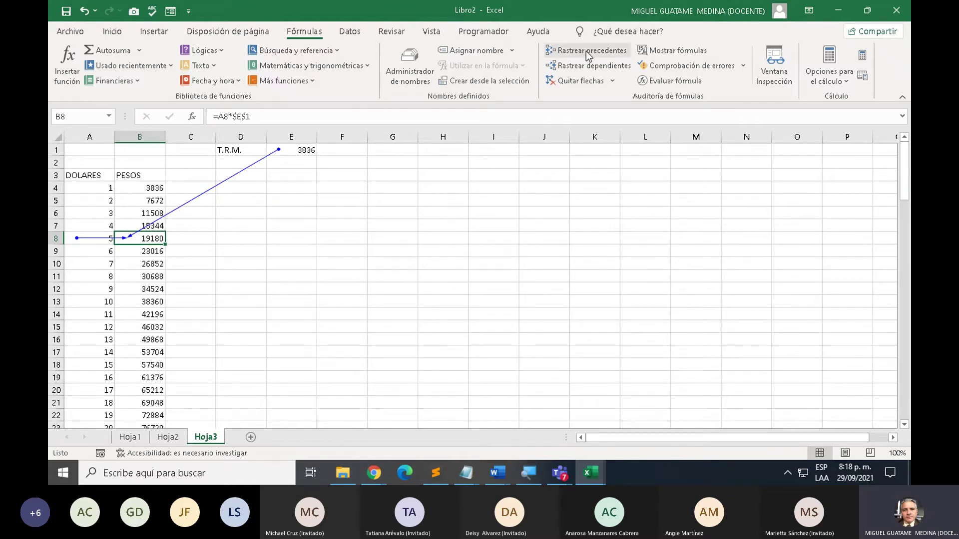
left_click(574, 86)
left_click(580, 68)
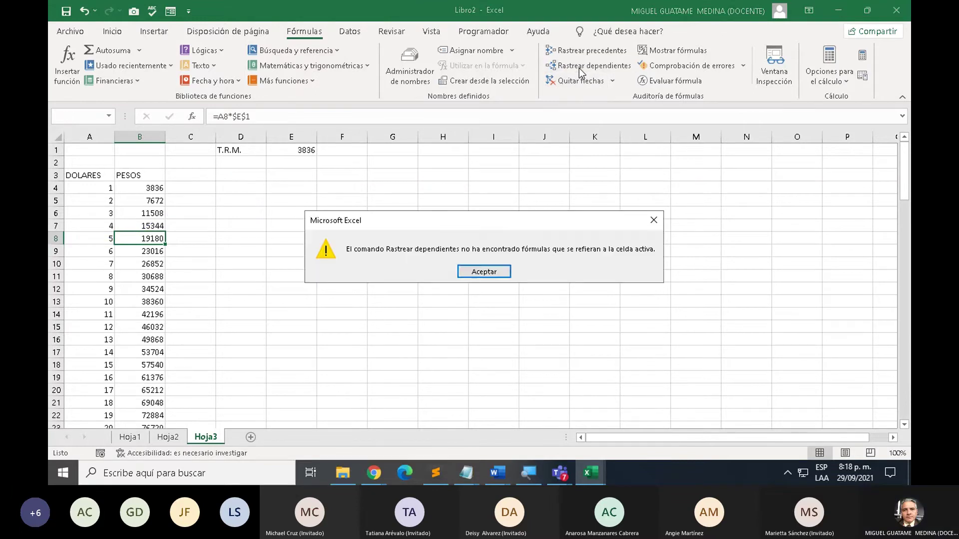
left_click(479, 271)
Trace all PESOS formulas depending on the E1 T.R.M. rate, then remove those arrows
left_click(304, 150)
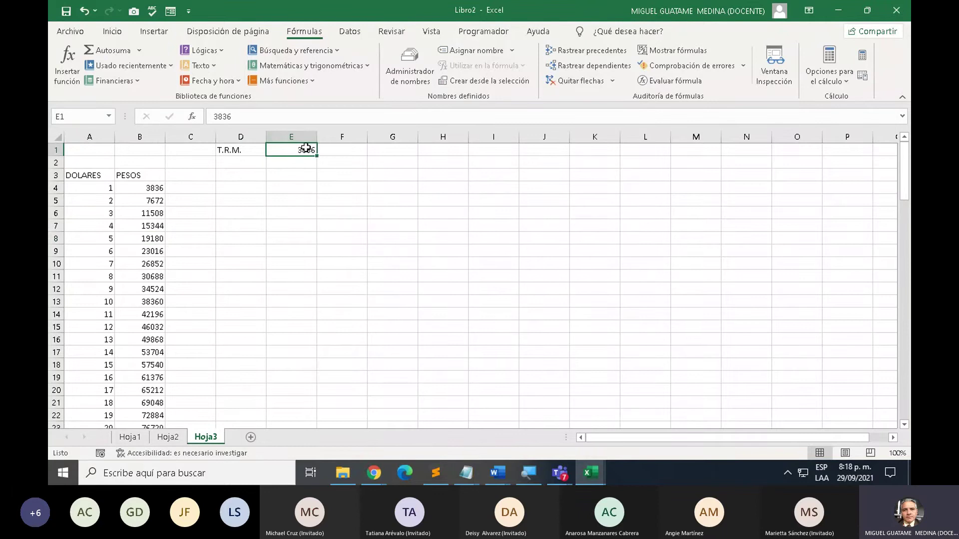
left_click(601, 66)
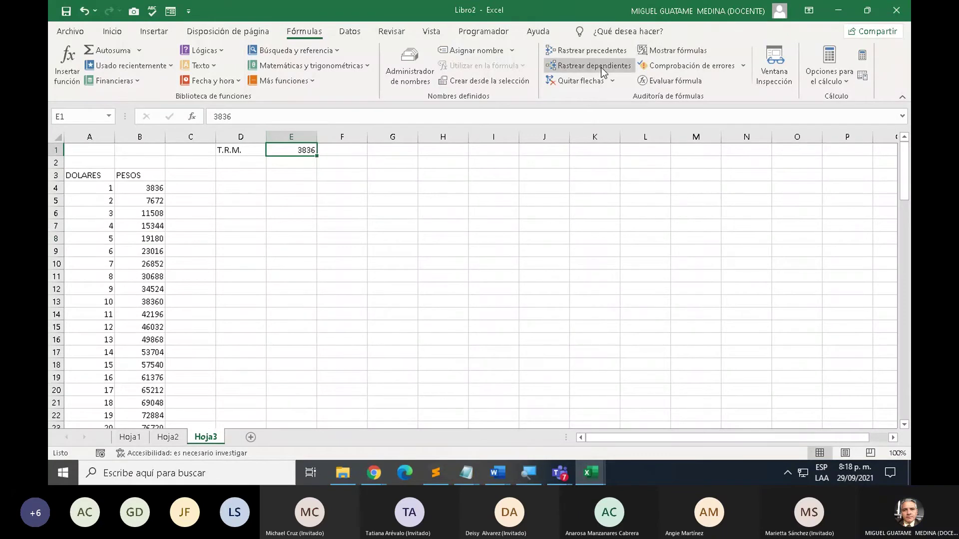
scroll(287, 160, "down", 1)
scroll(224, 214, "down", 3)
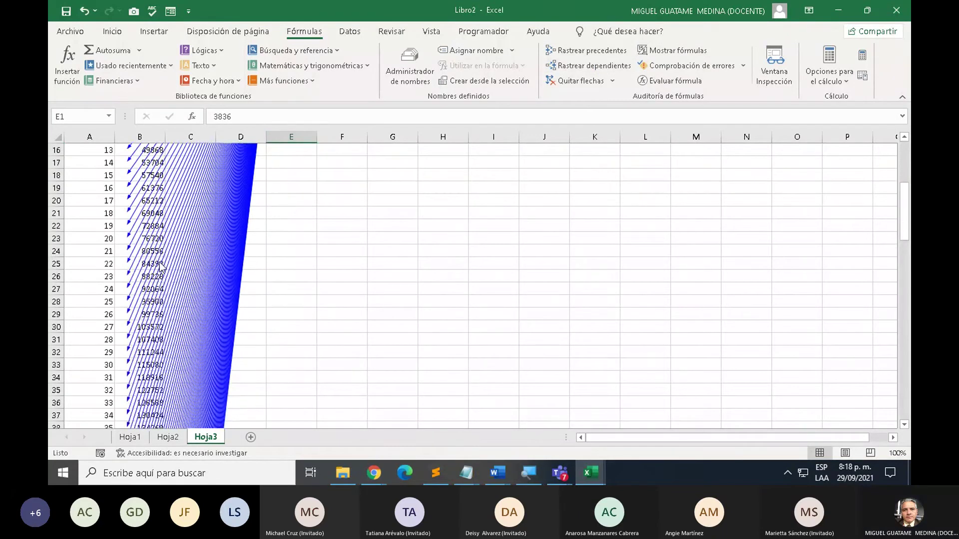
scroll(162, 267, "down", 5)
scroll(161, 267, "down", 3)
scroll(162, 268, "down", 4)
scroll(161, 270, "up", 5)
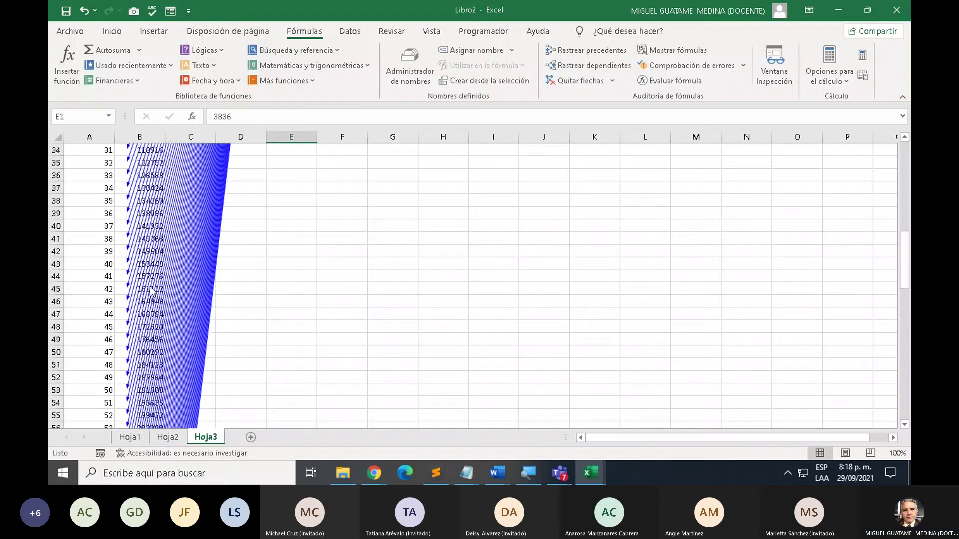
scroll(161, 290, "up", 11)
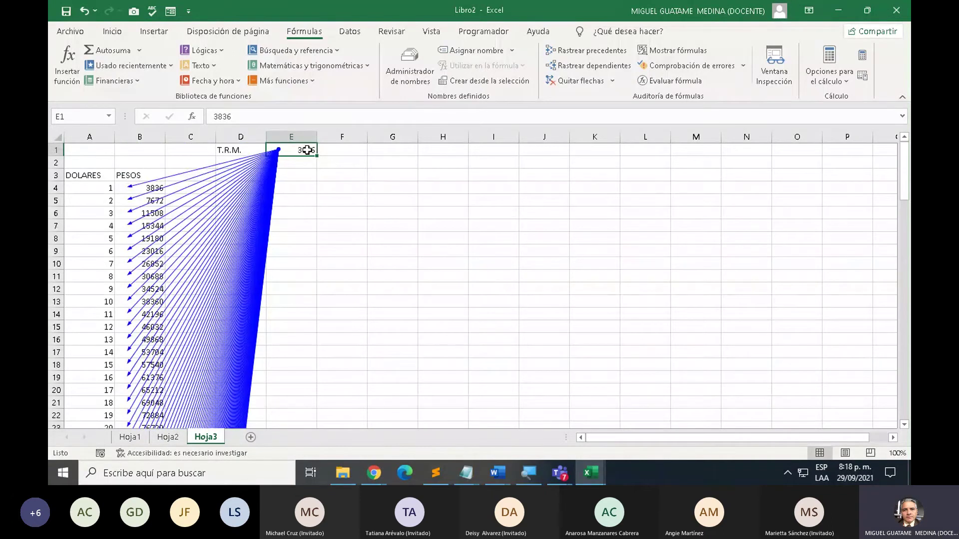
left_click(592, 82)
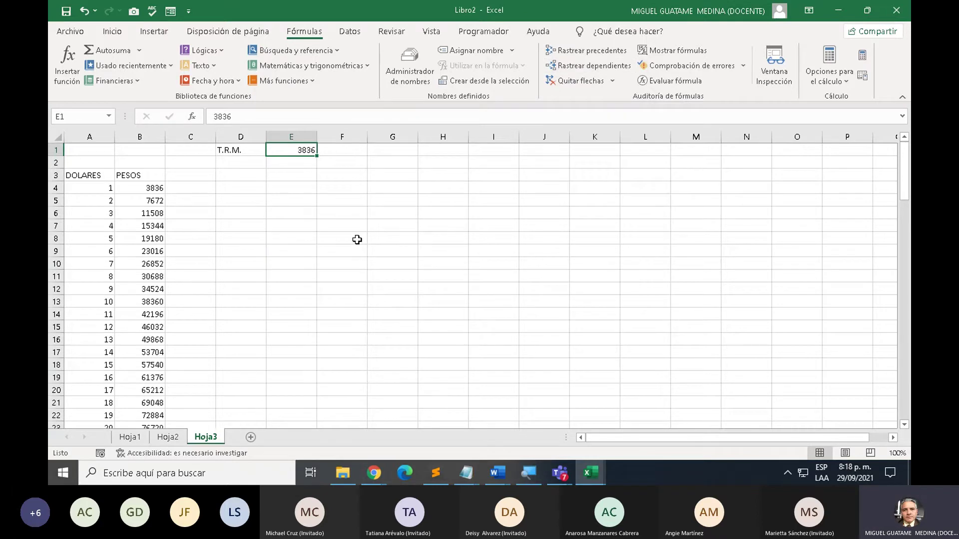
Apply the accounting $ format to B4:B103 so amounts show like $ 3.836,00
left_click(145, 187)
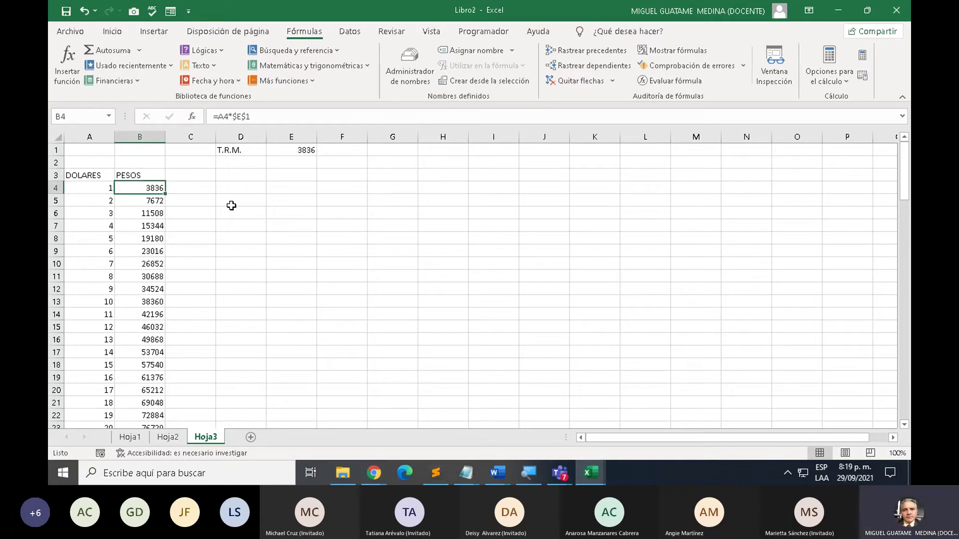
key("ctrl+shift+Down")
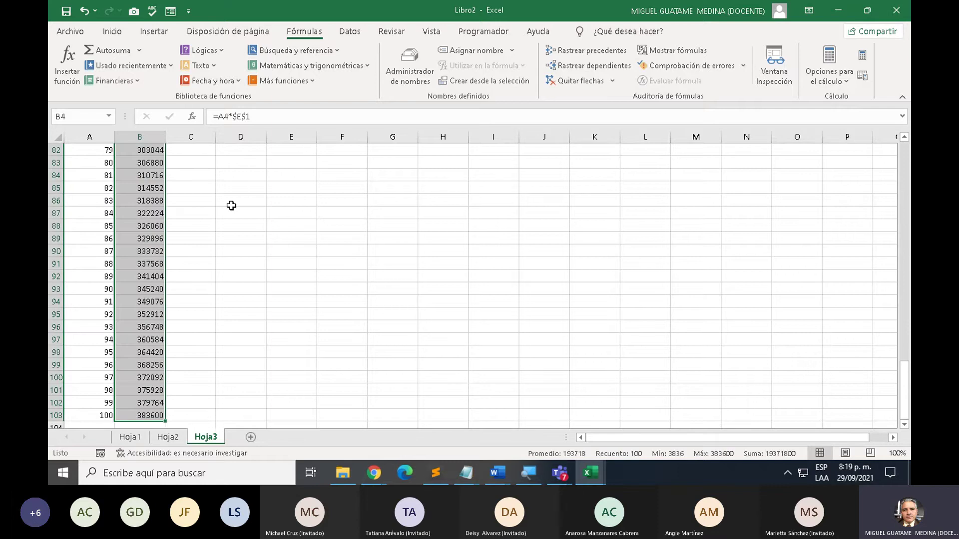
left_click(125, 31)
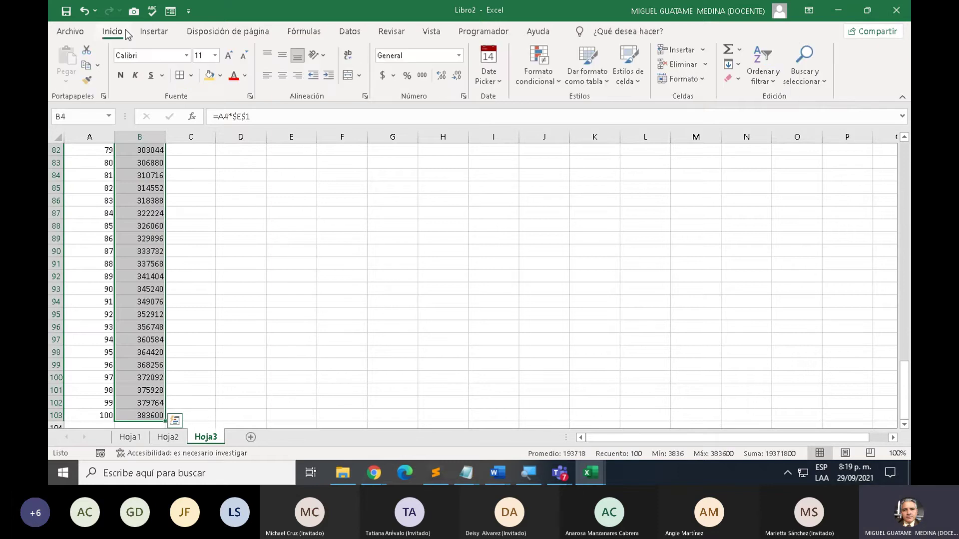
left_click(382, 75)
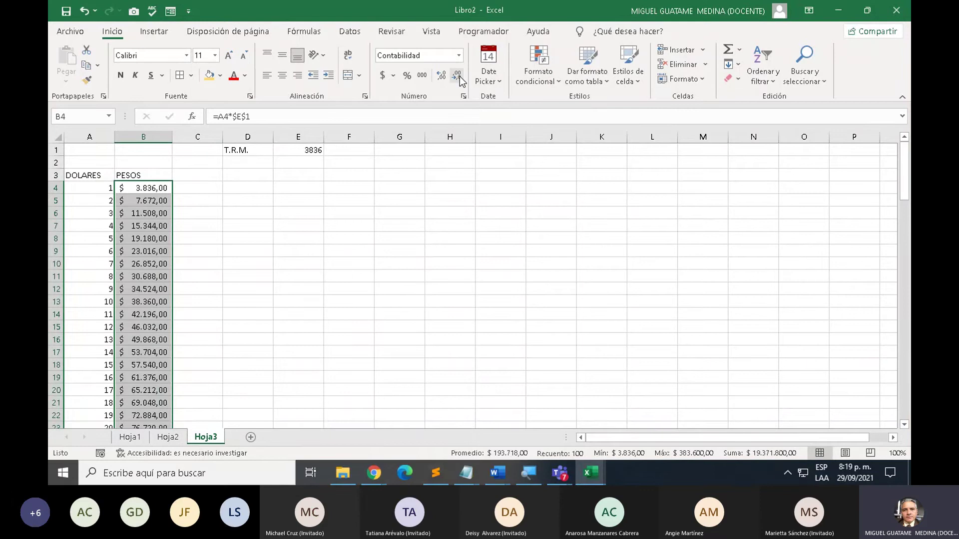
left_click(261, 199)
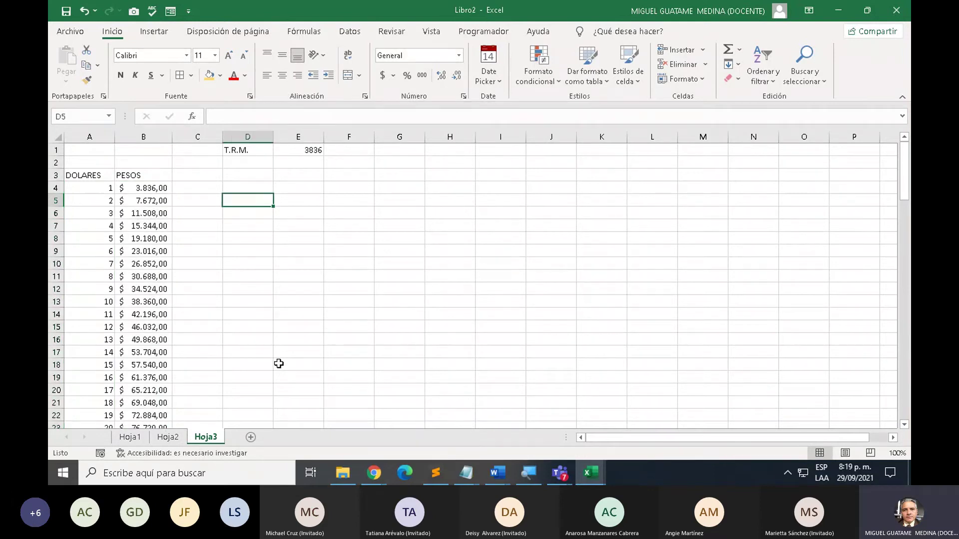
left_click(314, 154)
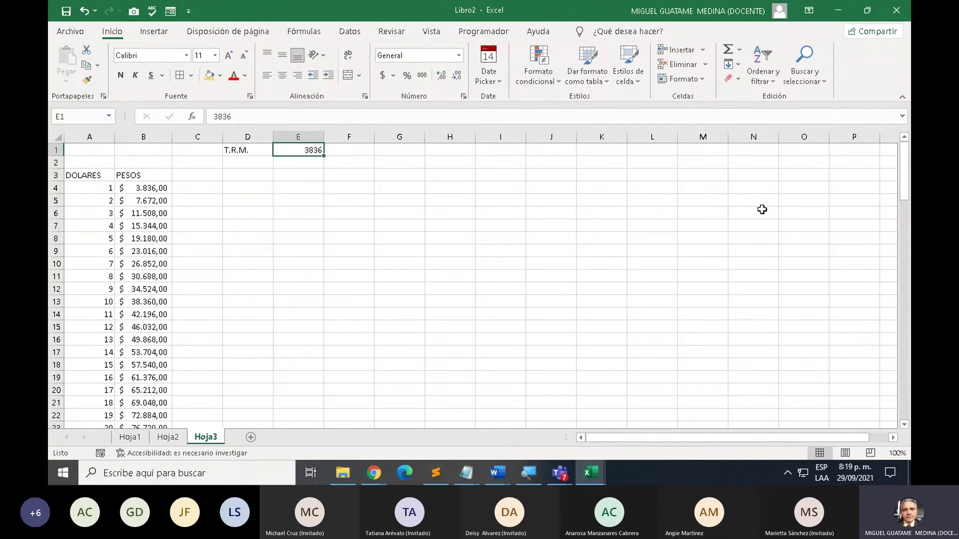
key("Down")
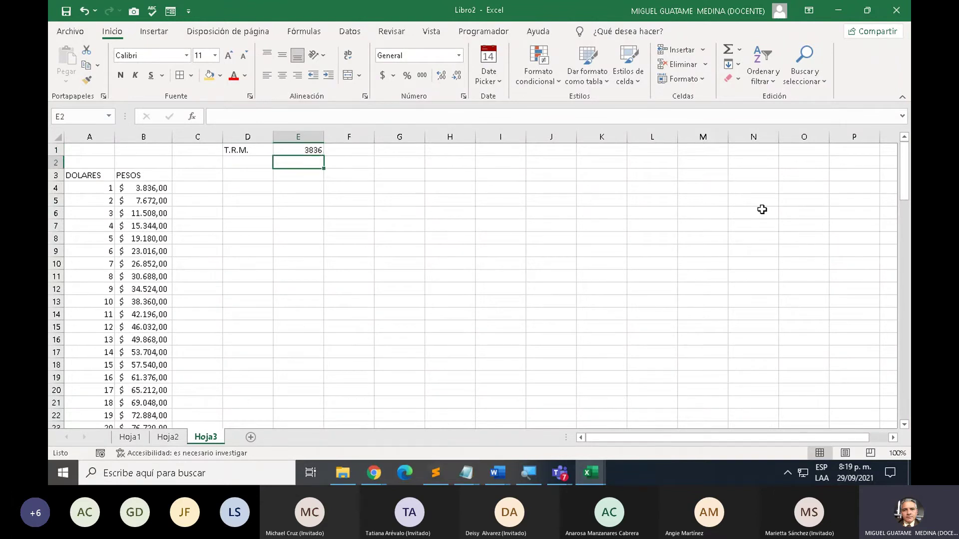
key("Left")
key("Left")
key("Down")
key("Left")
key("Down")
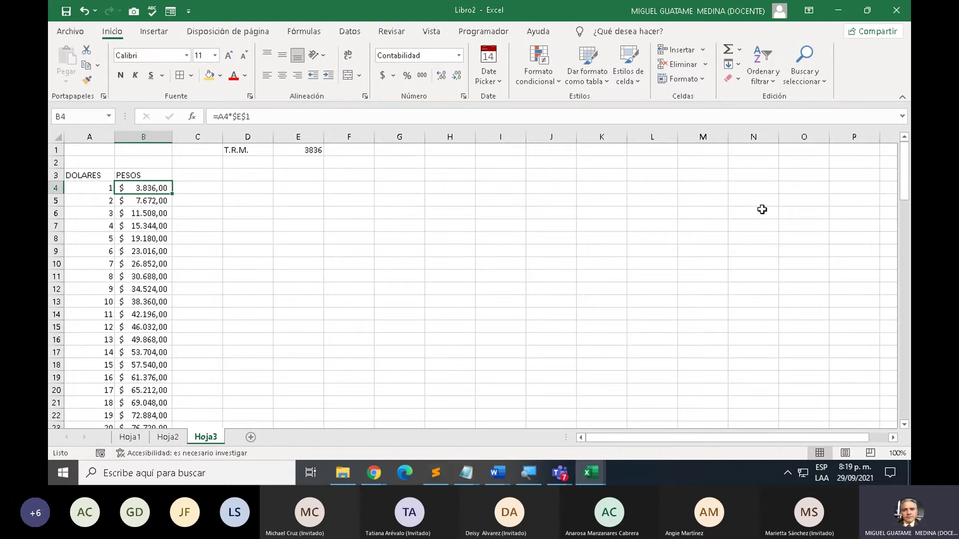
key("Right")
key("Right")
key("Up")
key("Up")
key("Up")
key("Right")
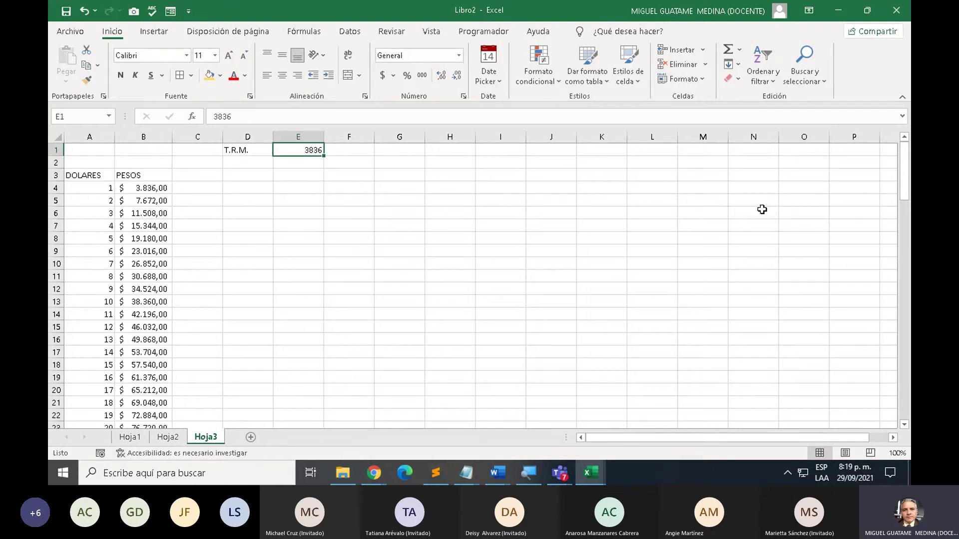
type("40")
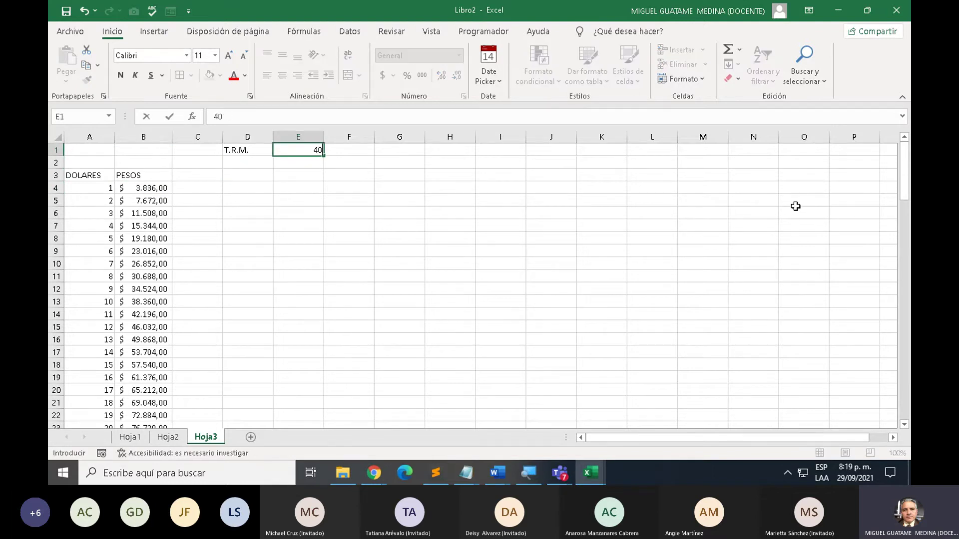
type("00")
key("Return")
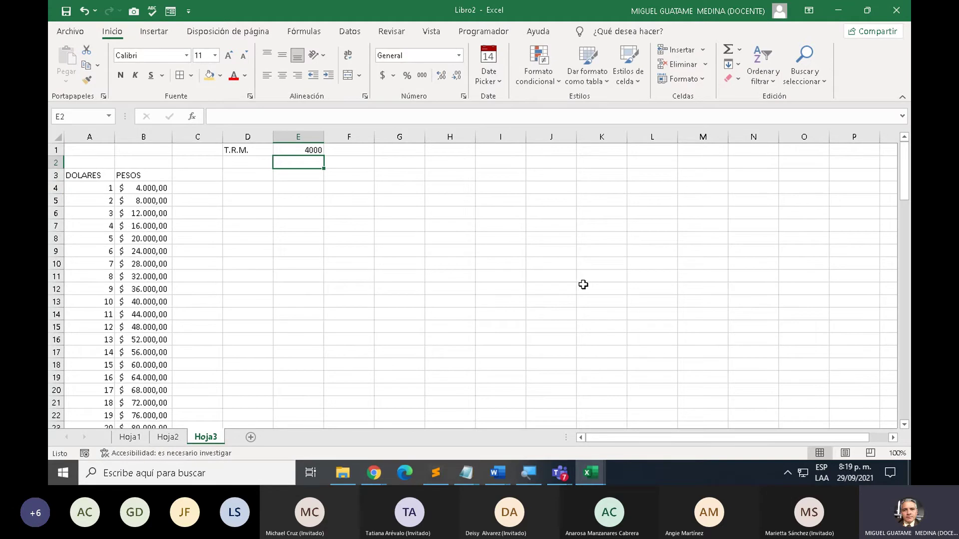
scroll(157, 225, "down", 1)
scroll(157, 226, "down", 4)
scroll(157, 225, "down", 3)
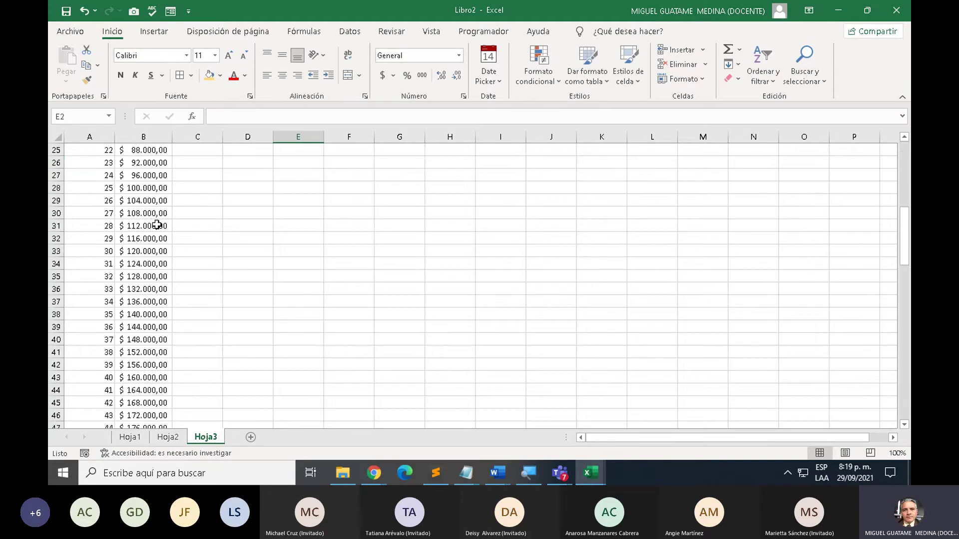
scroll(163, 298, "down", 3)
scroll(163, 298, "up", 4)
scroll(163, 298, "up", 4)
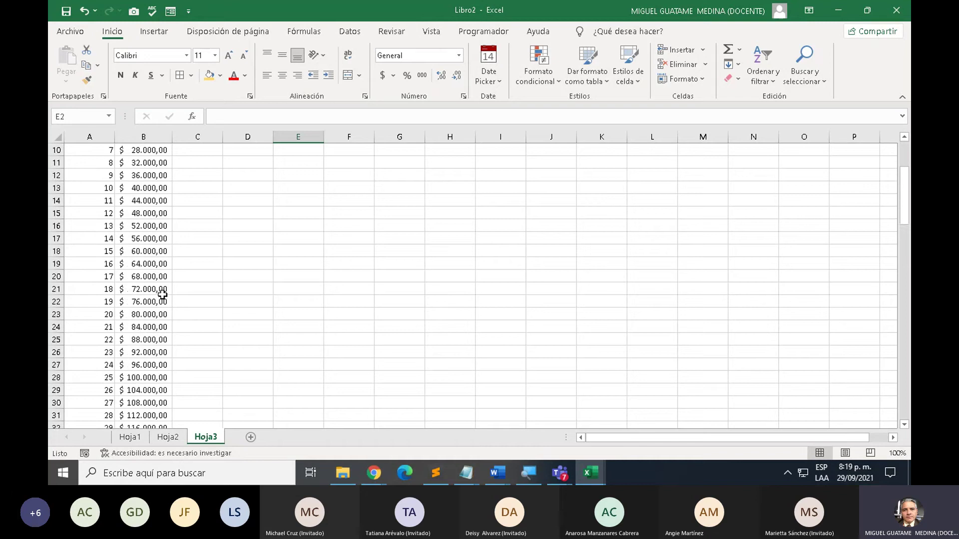
scroll(163, 298, "up", 3)
left_click(311, 150)
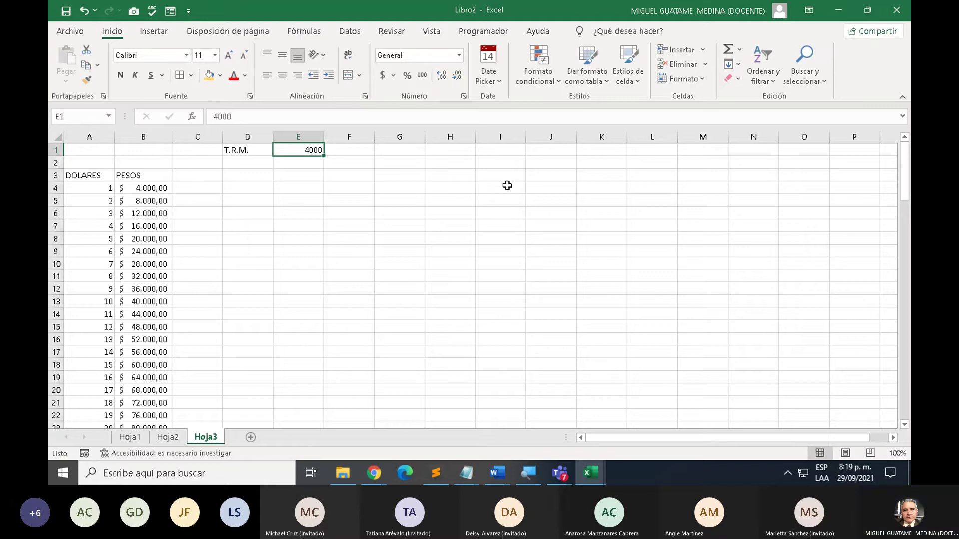
key("ctrl+z")
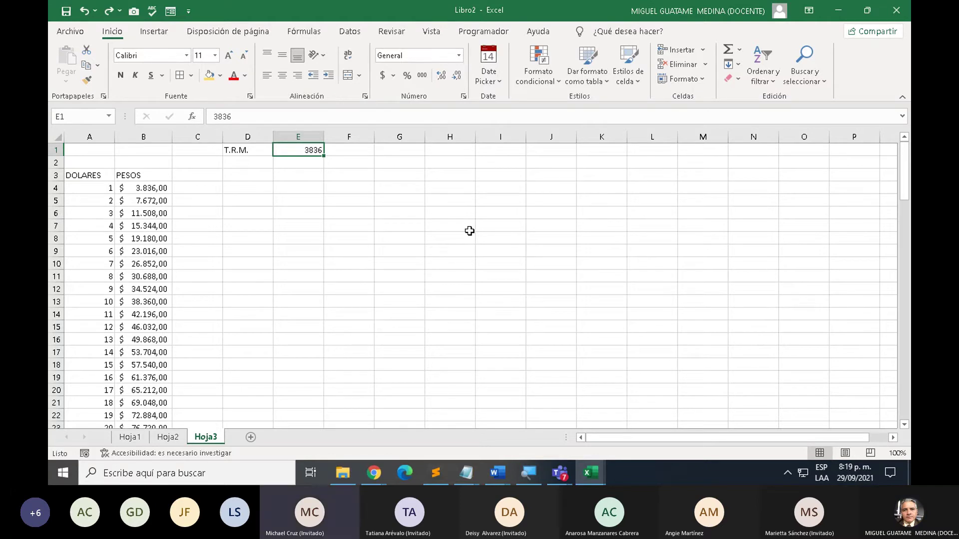
key("Down")
key("Down")
key("Down")
key("Down")
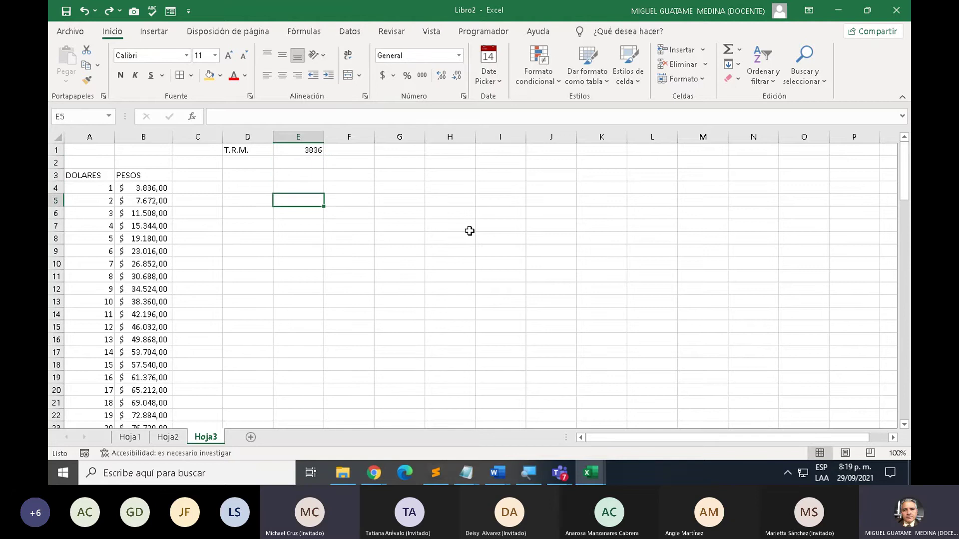
key("Right")
key("Up")
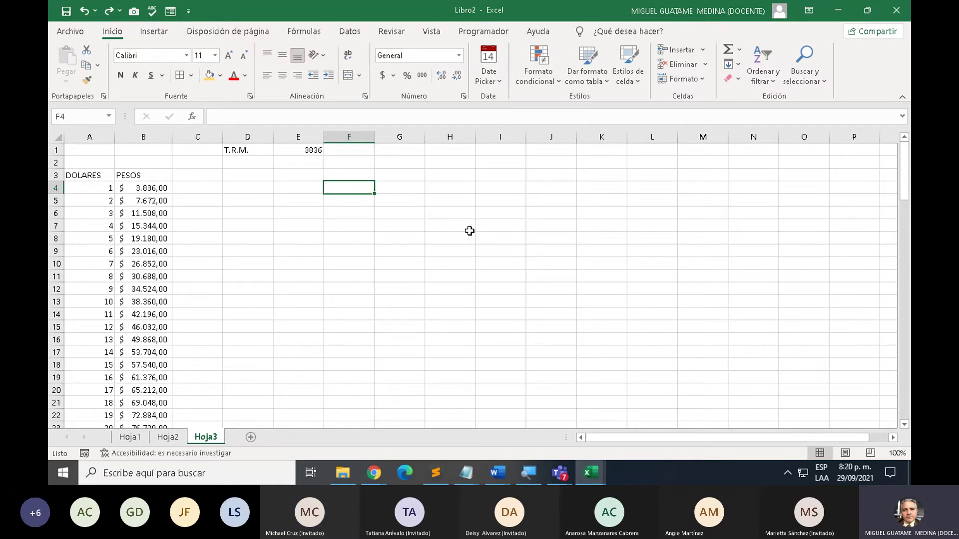
Label F4 'DOLARES' and G4 'PESOS' as a new converter header
type("dolare")
key("BackSpace")
key("BackSpace")
key("BackSpace")
key("BackSpace")
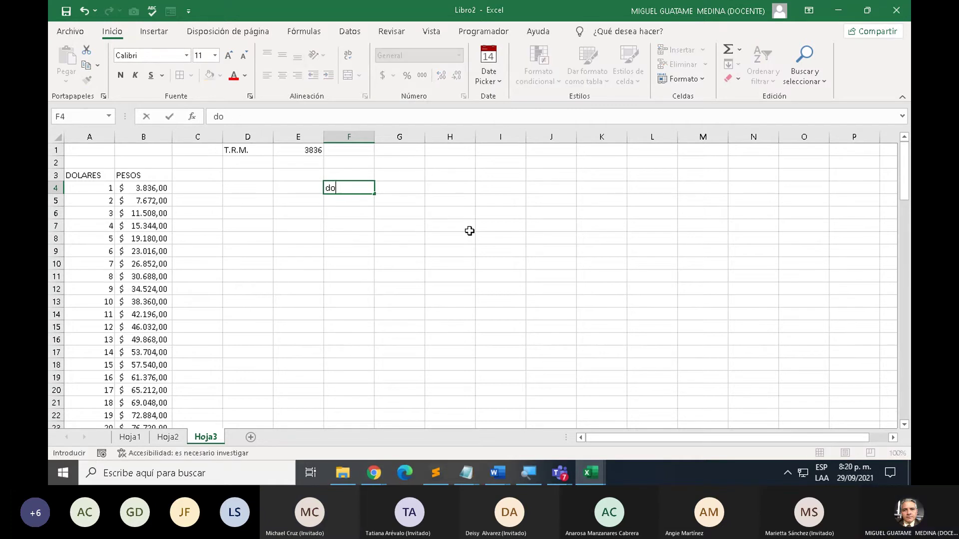
key("BackSpace")
key("BackSpace")
type("DO")
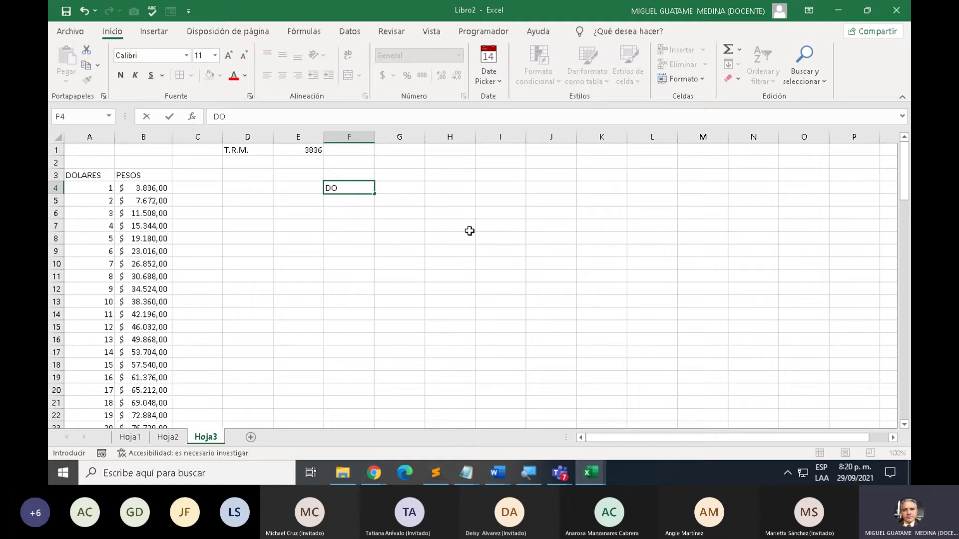
type("LAR")
key("BackSpace")
key("BackSpace")
key("BackSpace")
type("A")
key("BackSpace")
type("LARES")
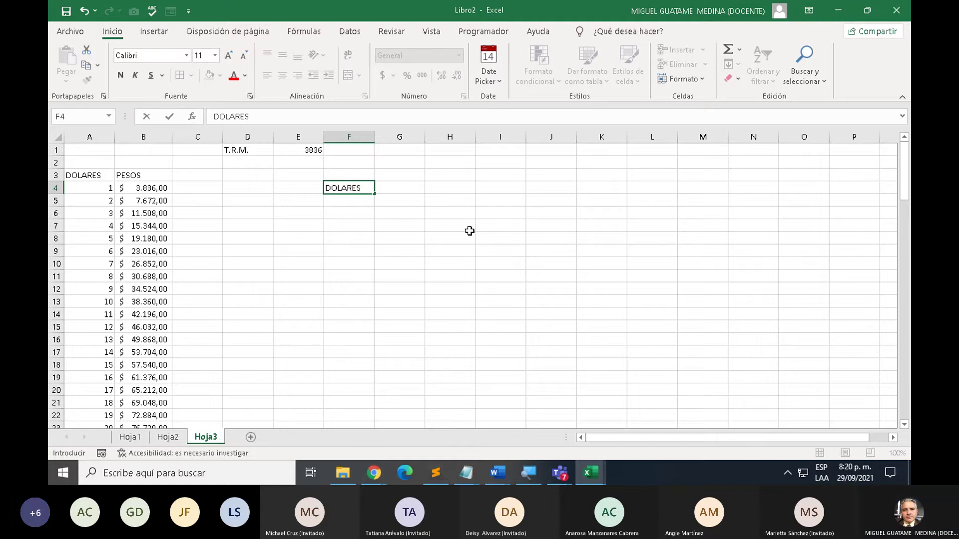
key("Tab")
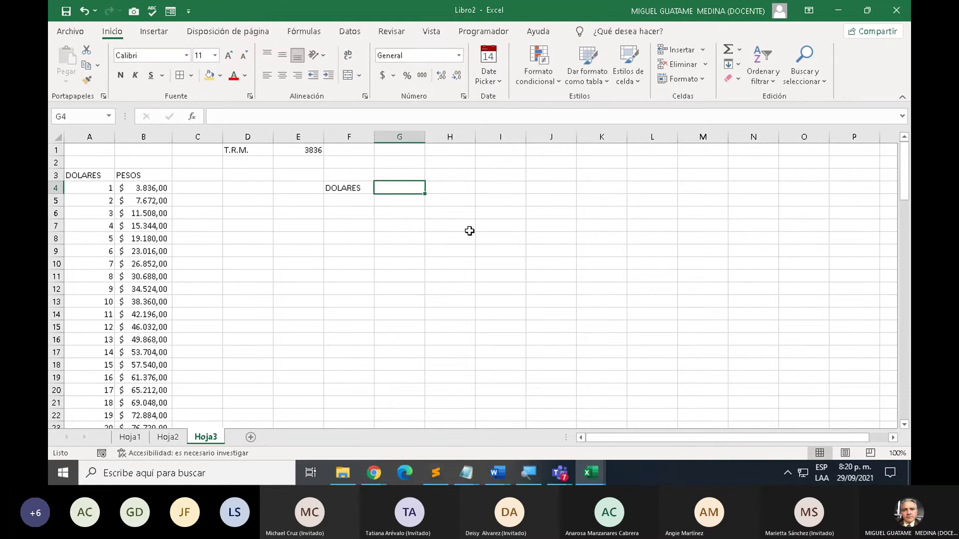
type("PESOS")
key("Return")
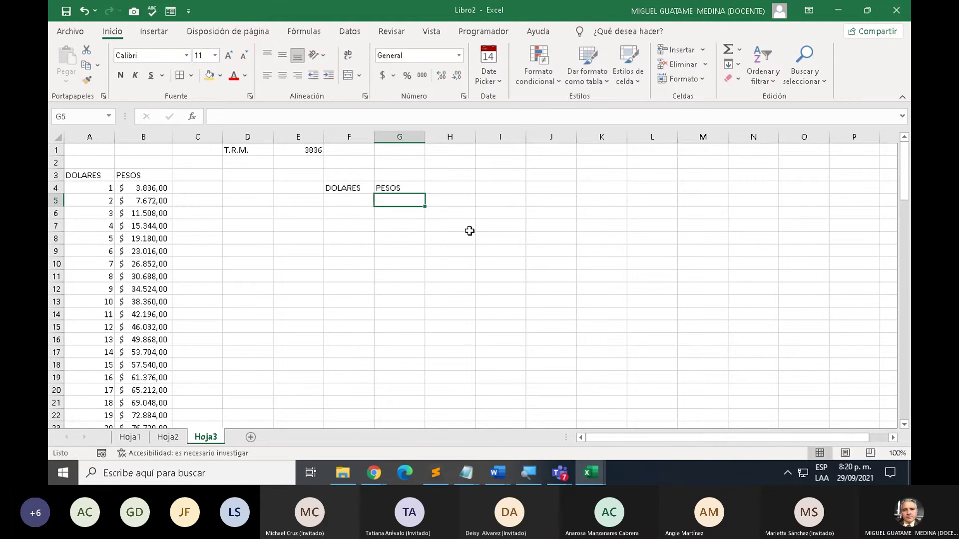
Enter 175 dollars in F5 and begin a formula with = in G5
key("Left")
type("1")
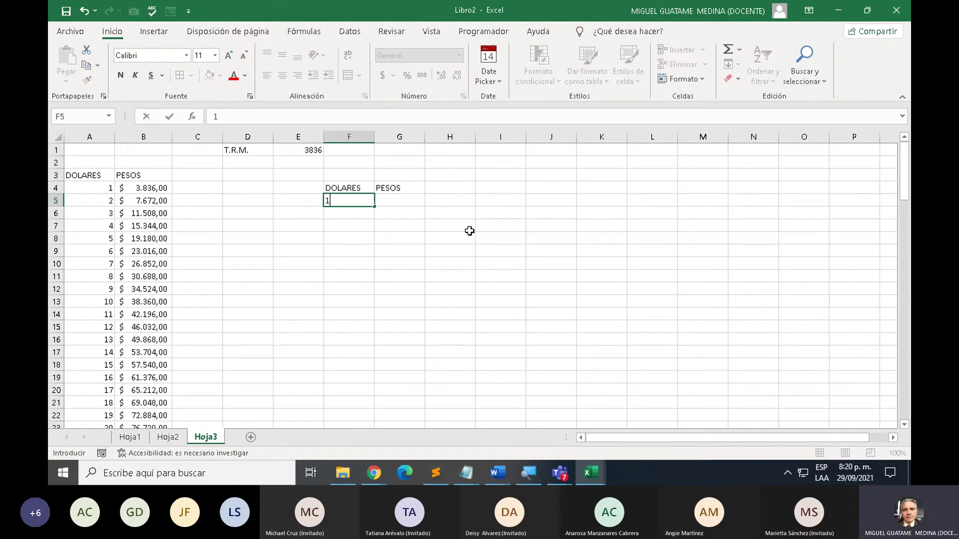
type("75")
key("Tab")
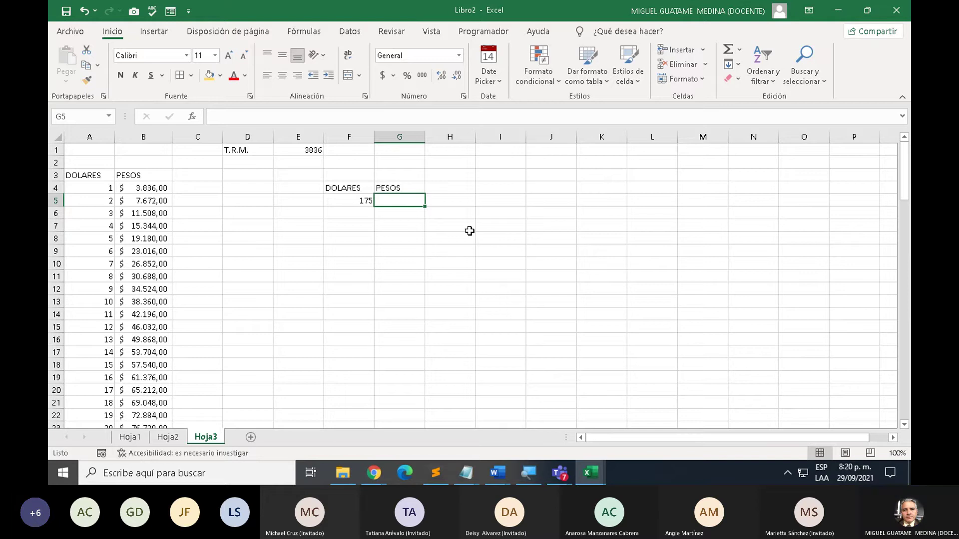
type("=")
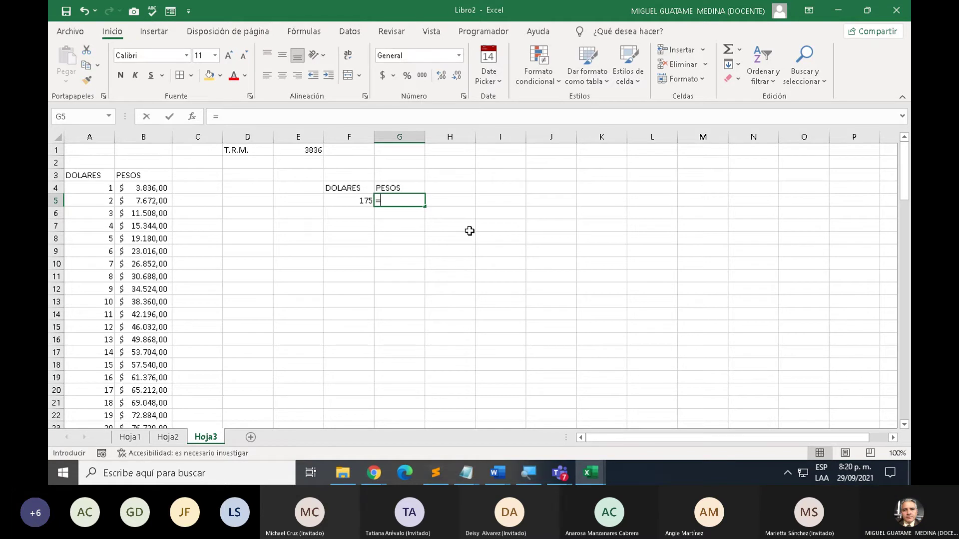
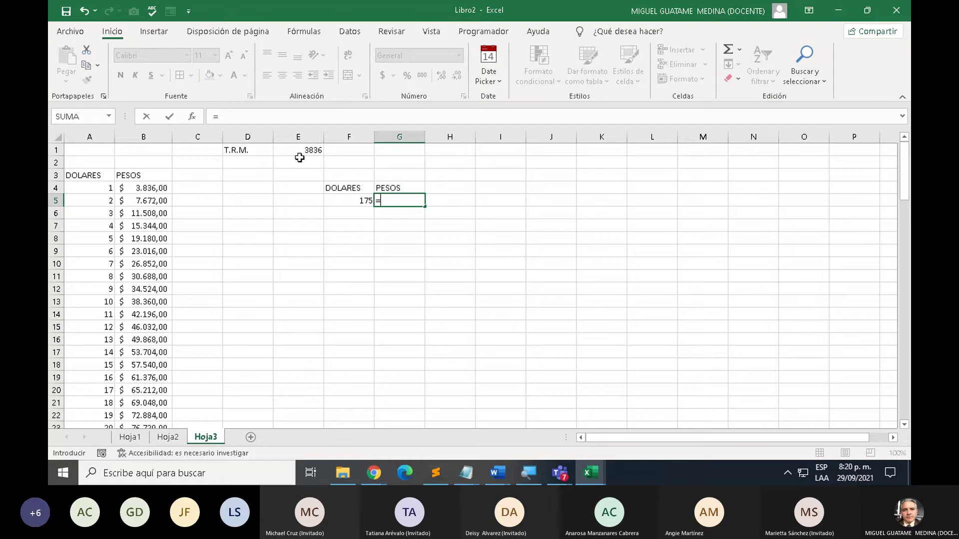
Enter =F5*E1 in G5 to convert dollars to pesos, formatted as Contabilidad currency
left_click(364, 201)
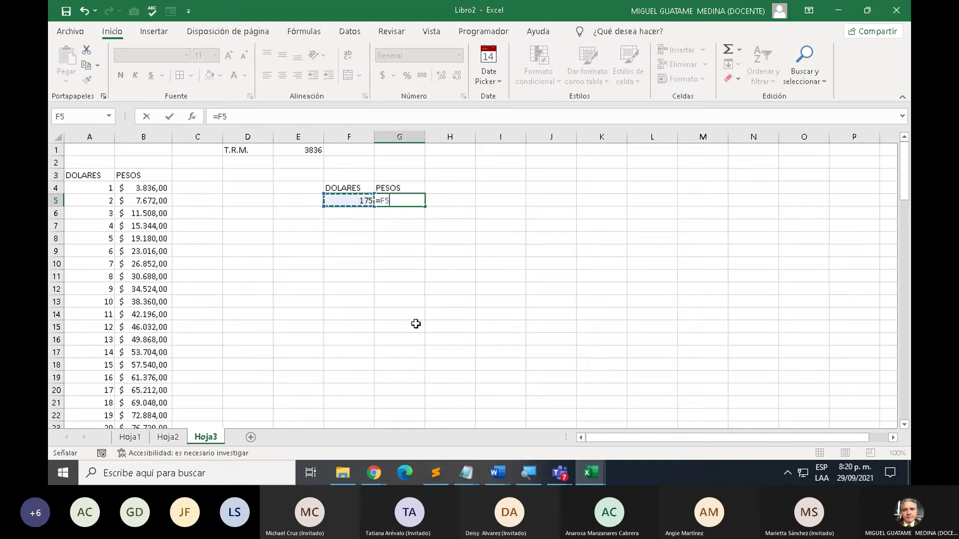
type("*")
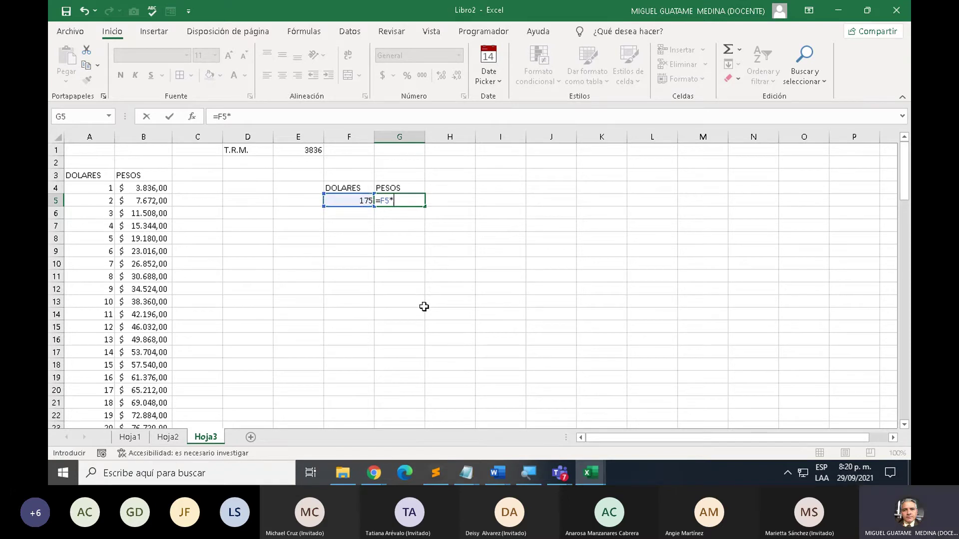
left_click(312, 151)
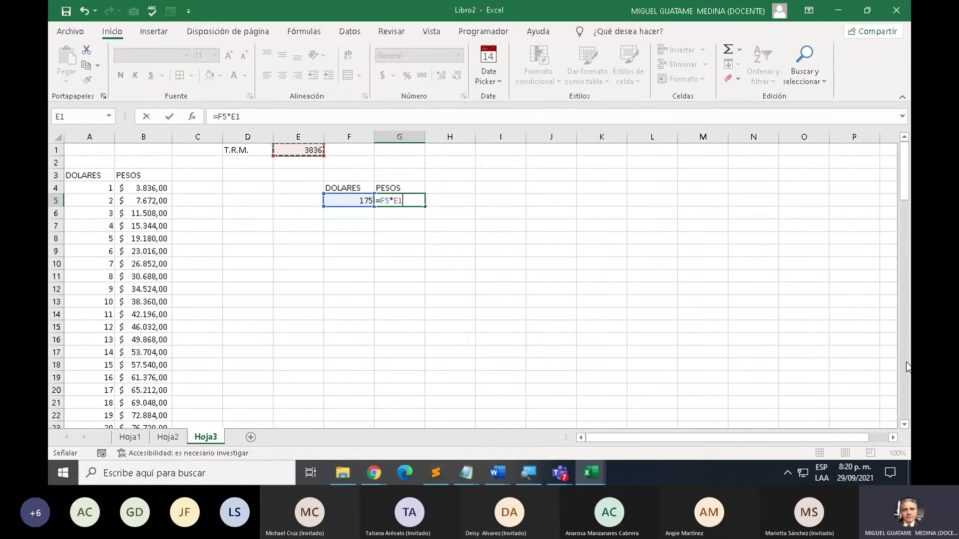
key("Return")
key("Up")
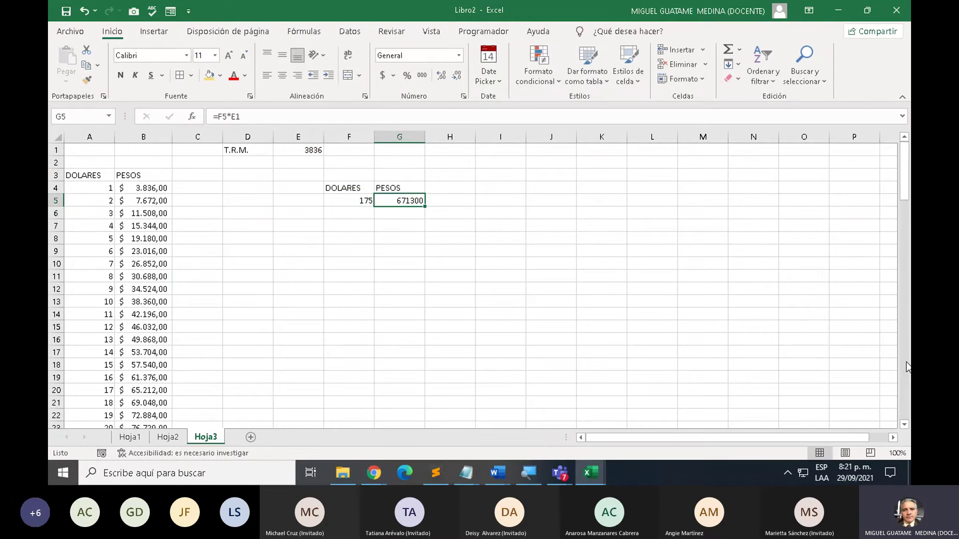
left_click(383, 75)
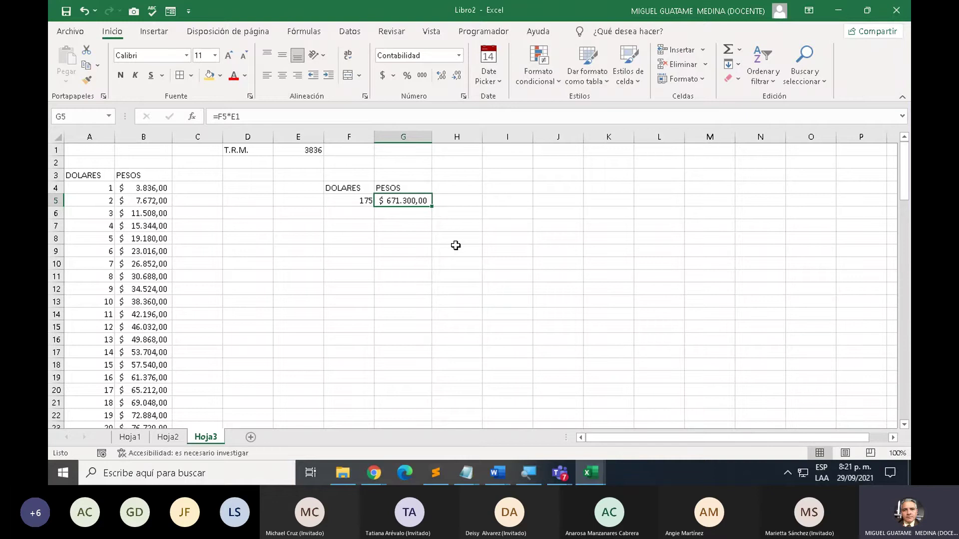
Apply All Borders to the F4:G5 converter table
key("Up")
key("Left")
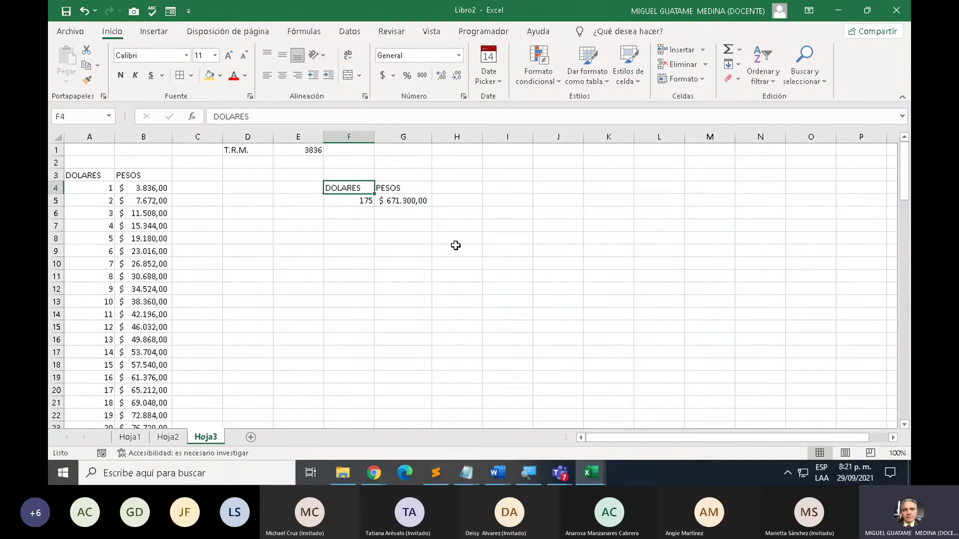
key("shift+Down")
key("shift+Right")
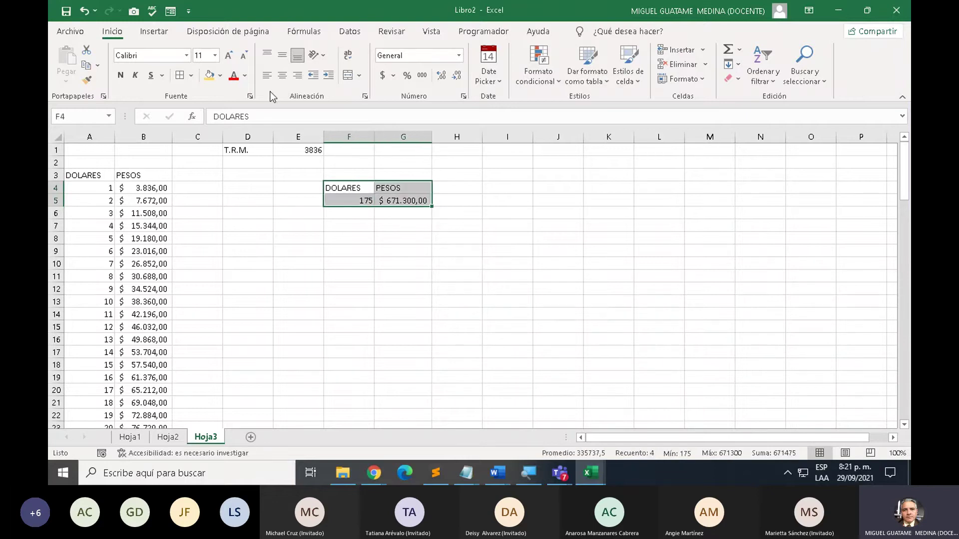
left_click(180, 75)
left_click(507, 212)
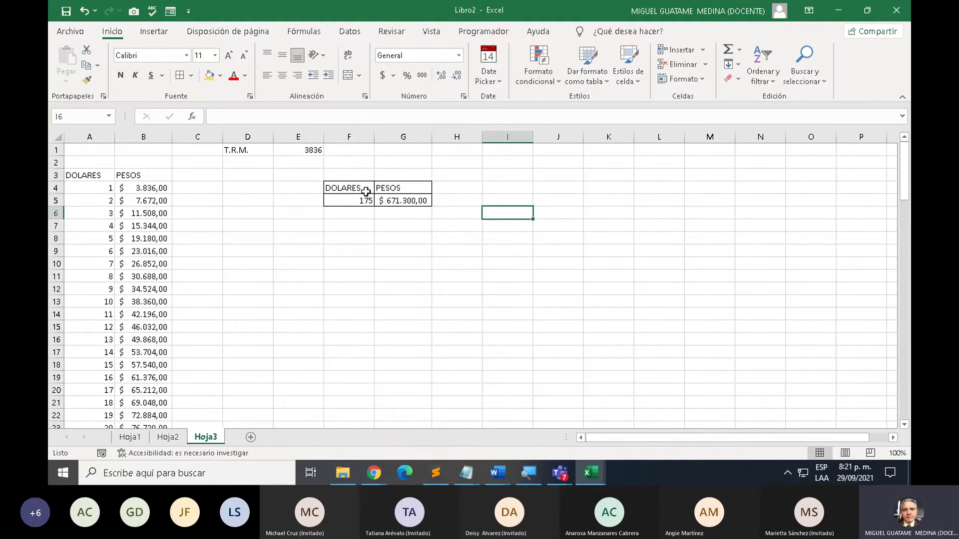
Format F4:G5 as a table with headers, using the first light table style
left_click_drag(363, 186, 406, 200)
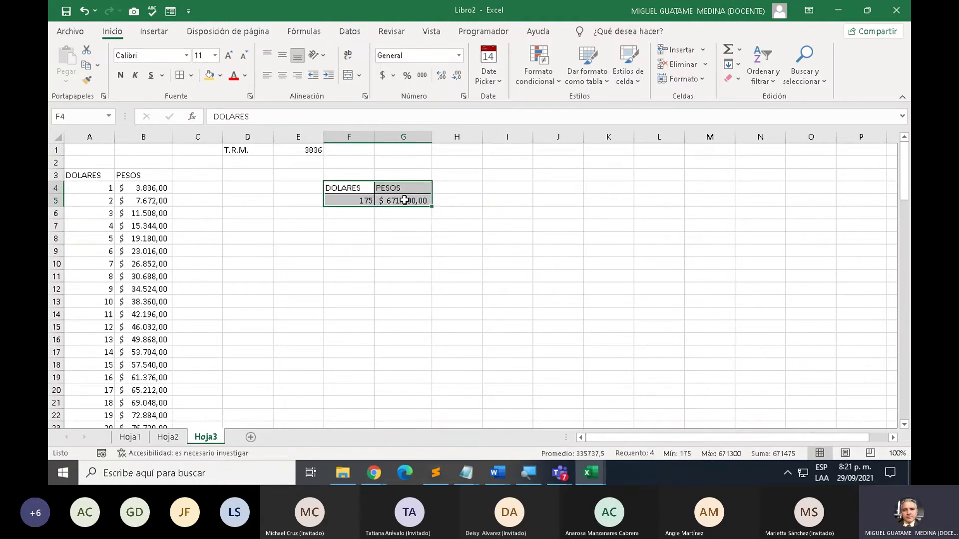
key("ctrl+t")
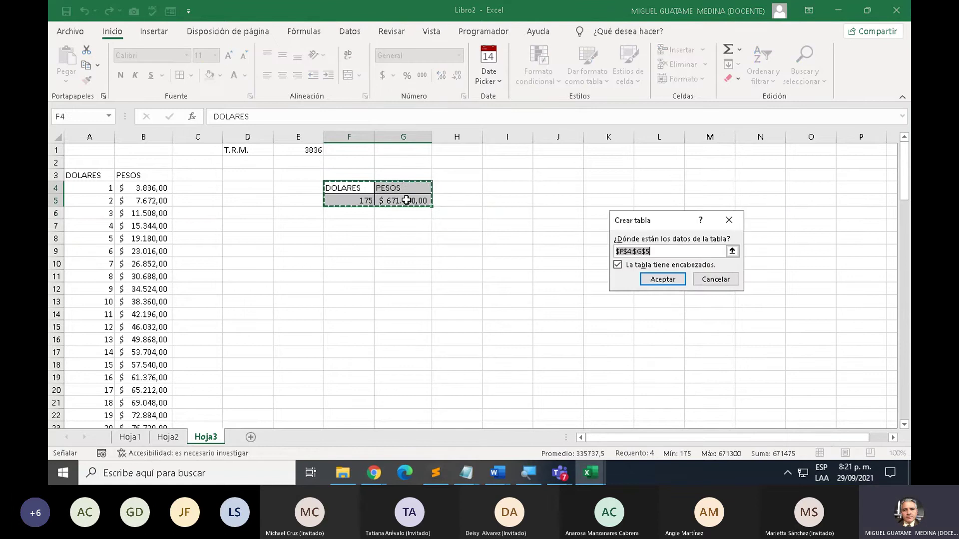
key("Return")
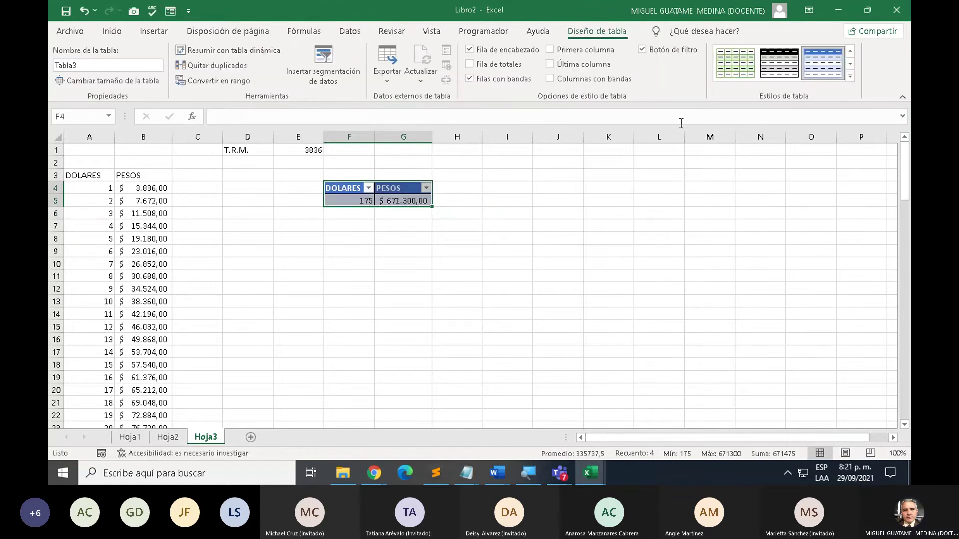
left_click(735, 63)
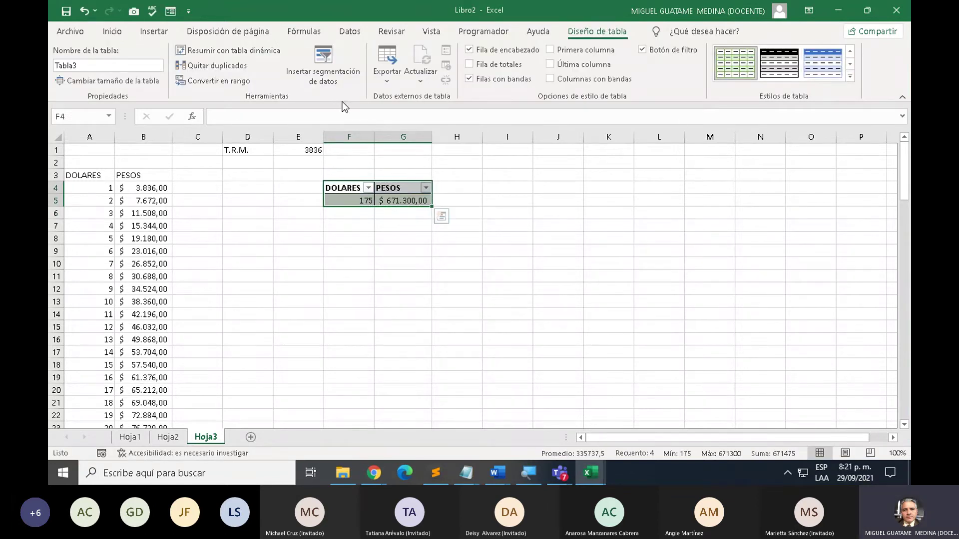
left_click(520, 238)
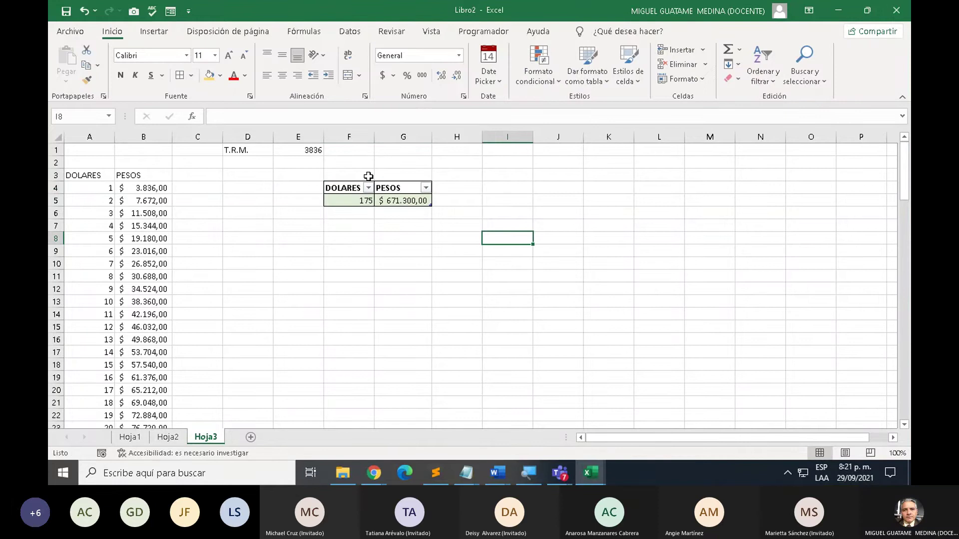
left_click(340, 216)
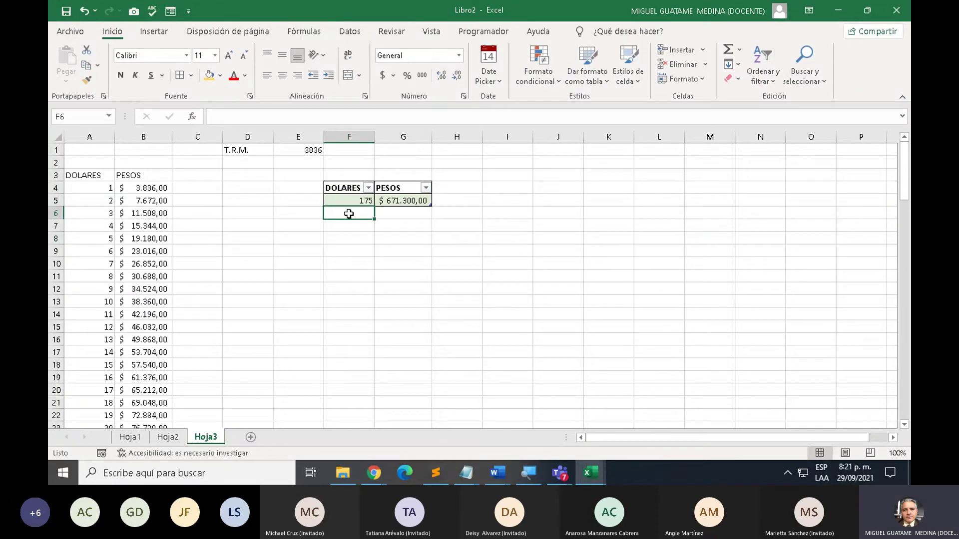
left_click(357, 200)
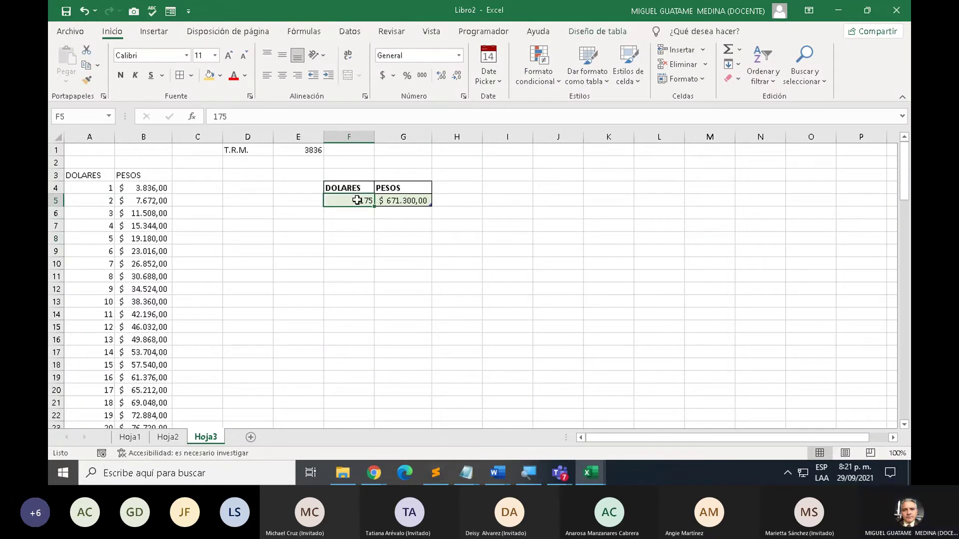
Add PESOS and DOLARES headers in F8:G8 and enter a pesos amount in F9
key("Down")
key("Down")
key("Down")
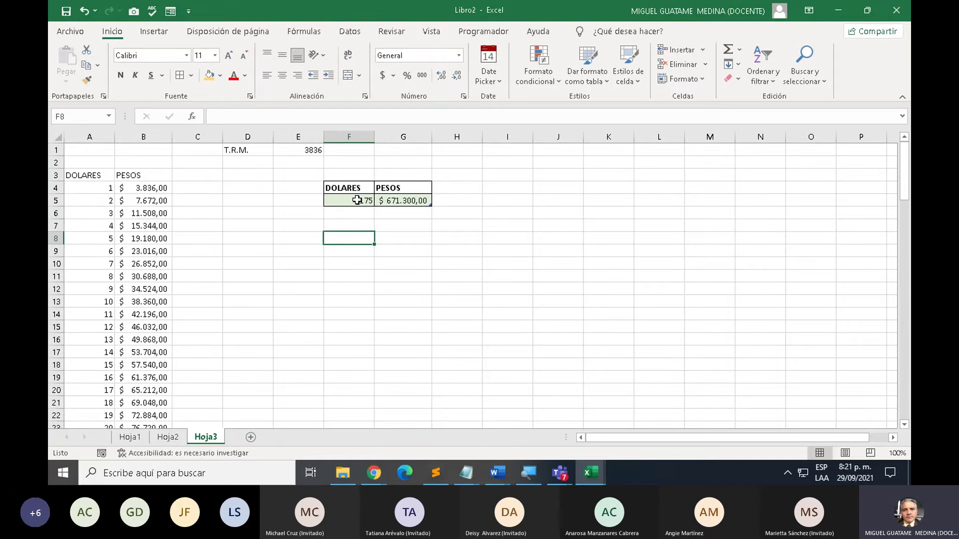
type("pe")
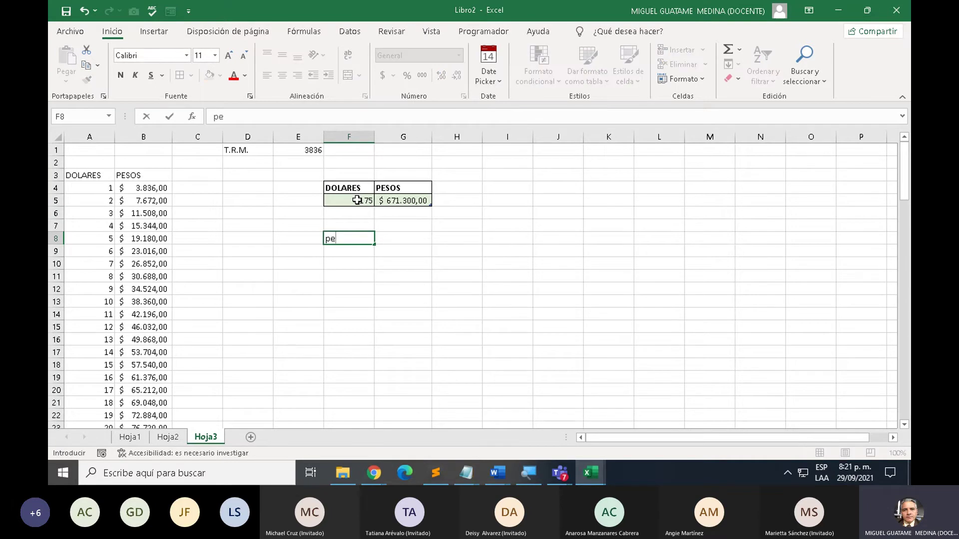
key("BackSpace")
type("PES")
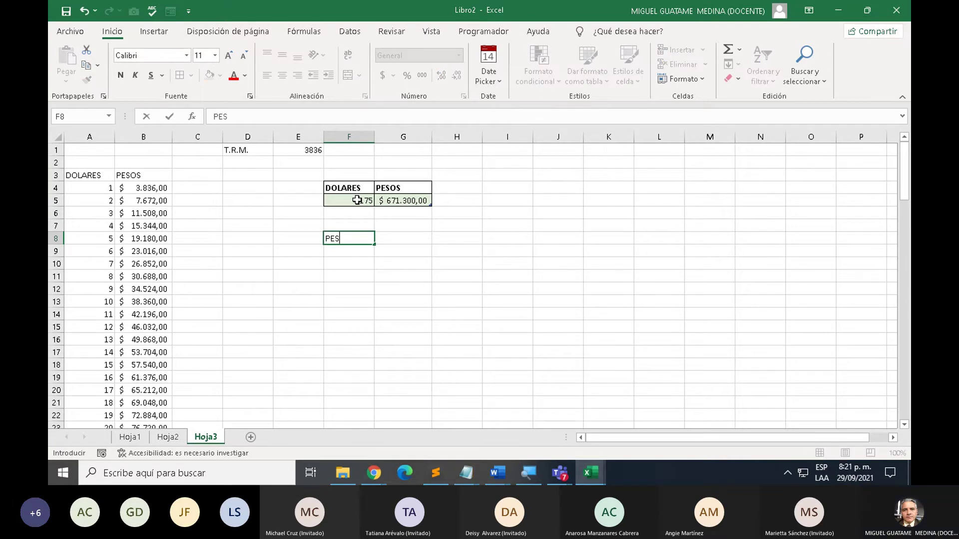
type("OS")
key("Tab")
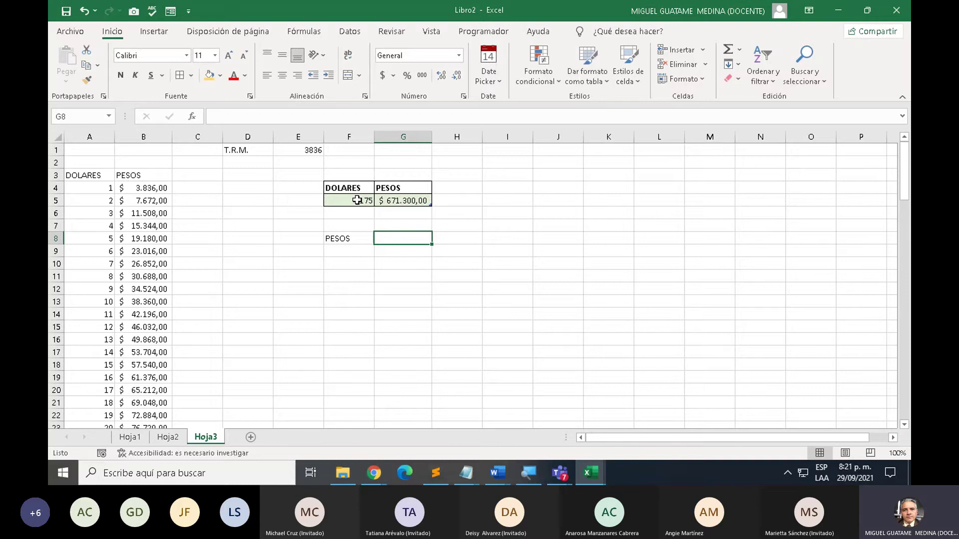
type("DOLARES")
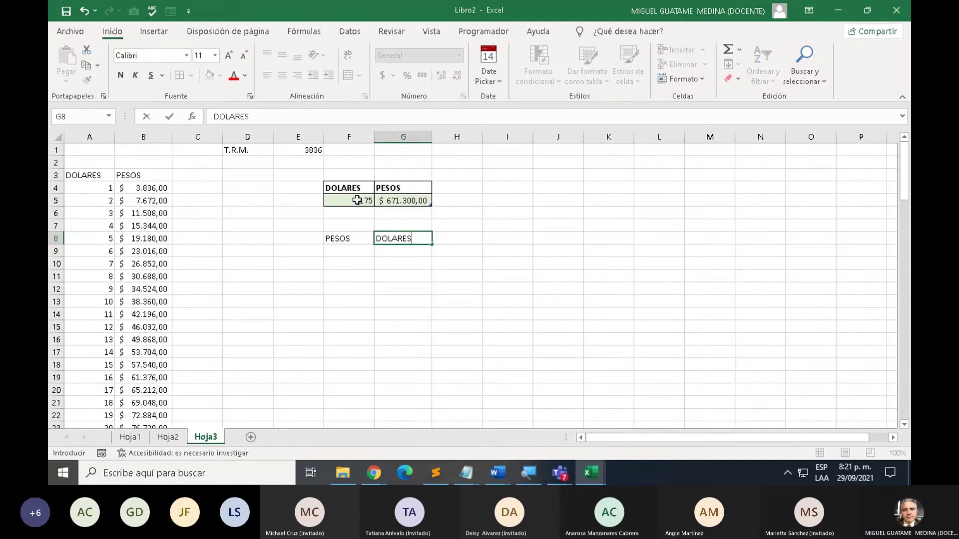
key("Return")
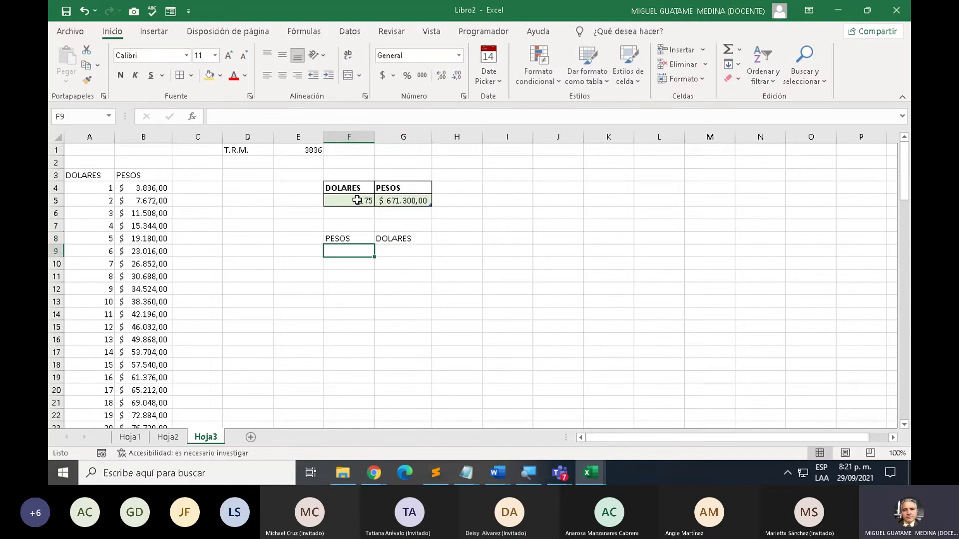
type("97")
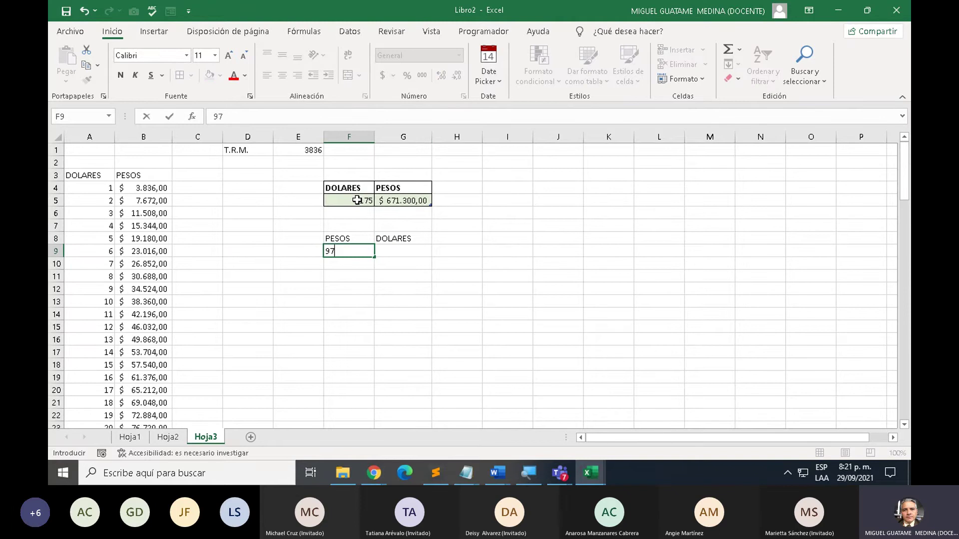
type("00")
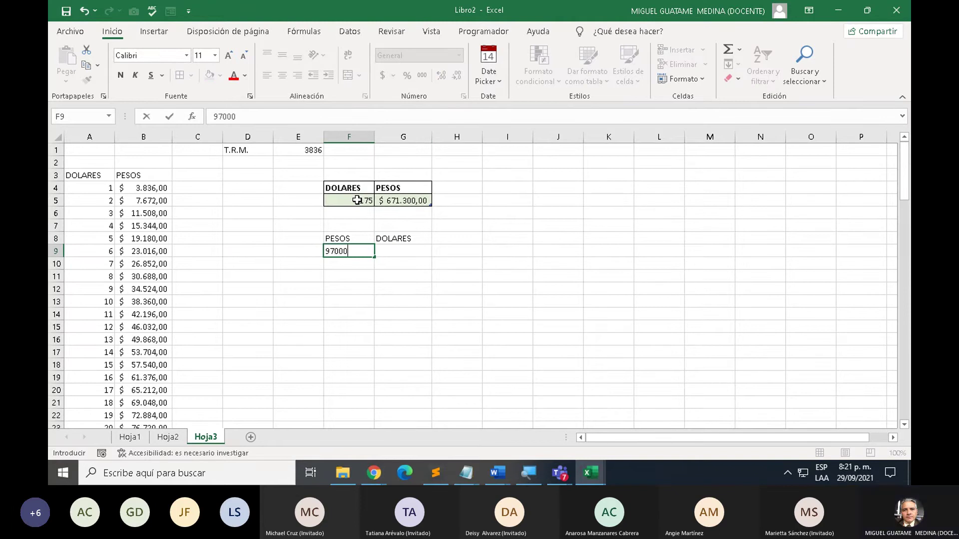
type("0")
key("Tab")
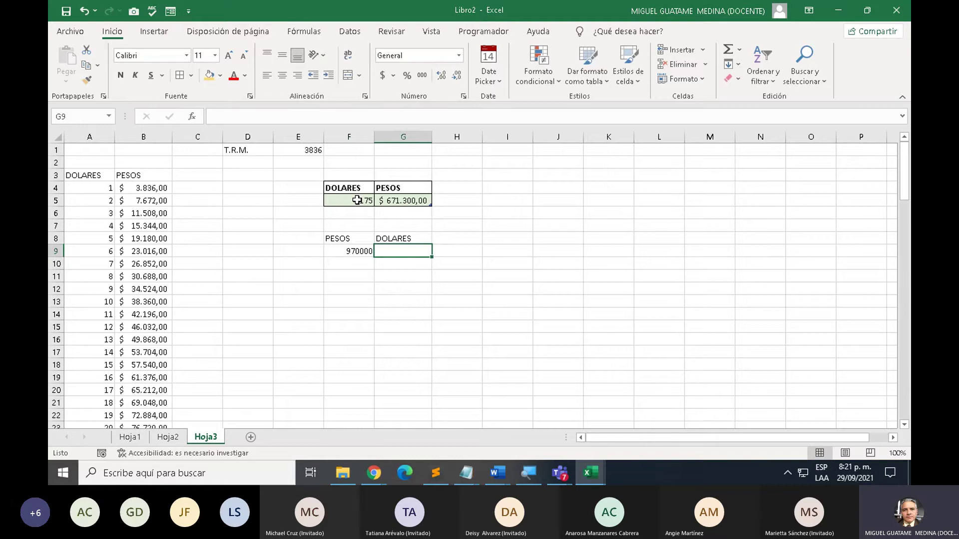
In G9, divide F9 by the E1 rate and show it in accounting format
type("=")
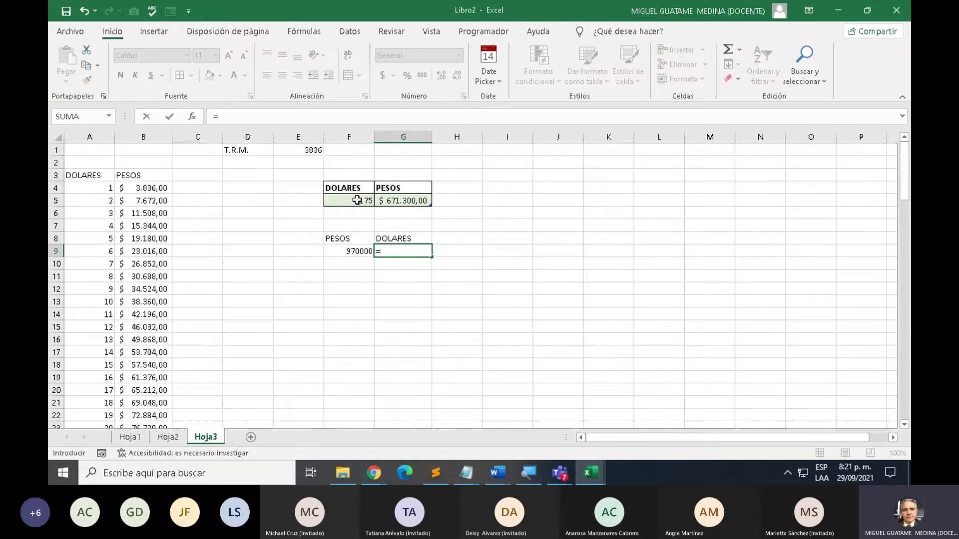
key("Left")
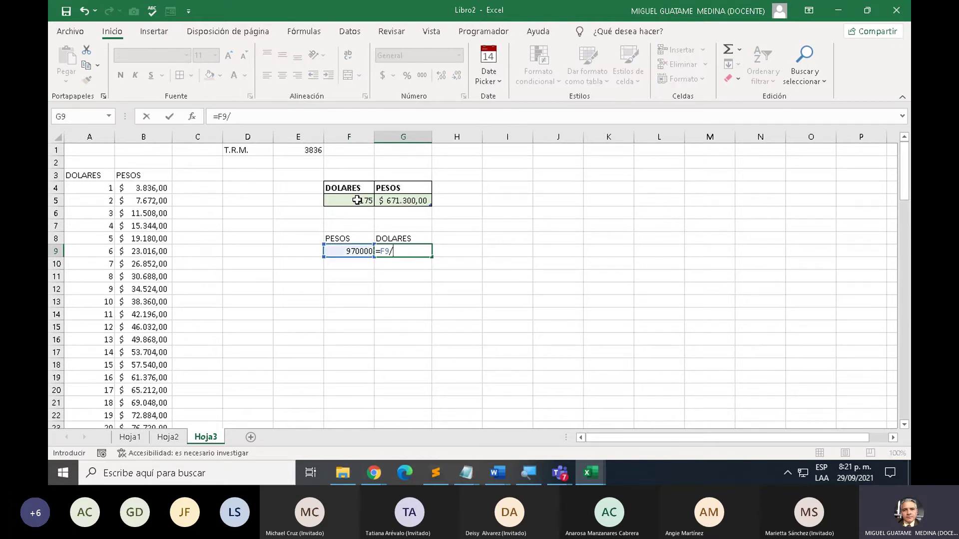
left_click(317, 153)
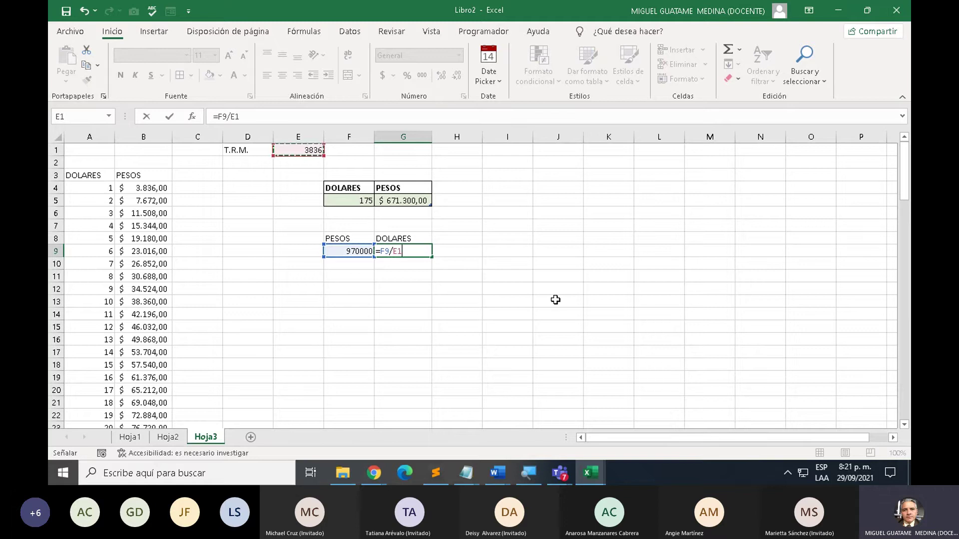
key("Return")
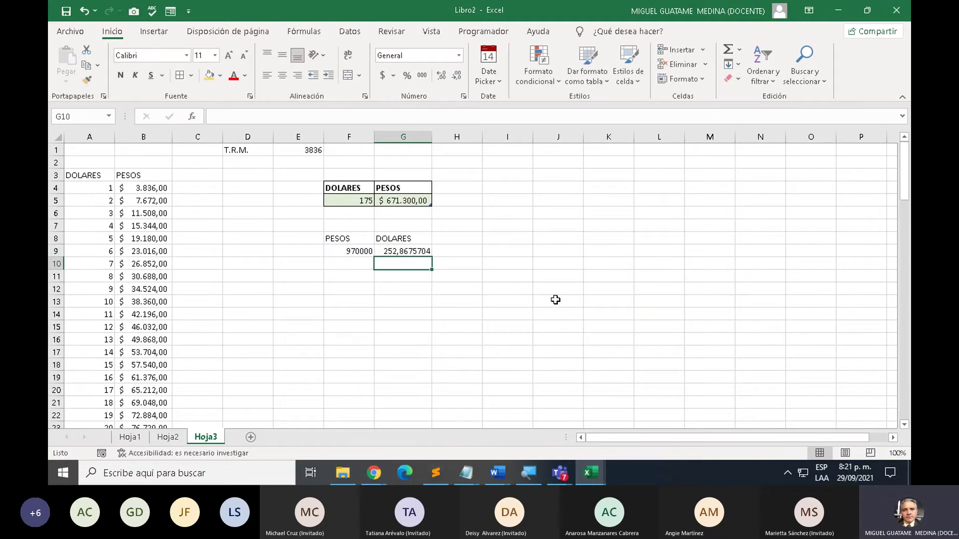
key("Up")
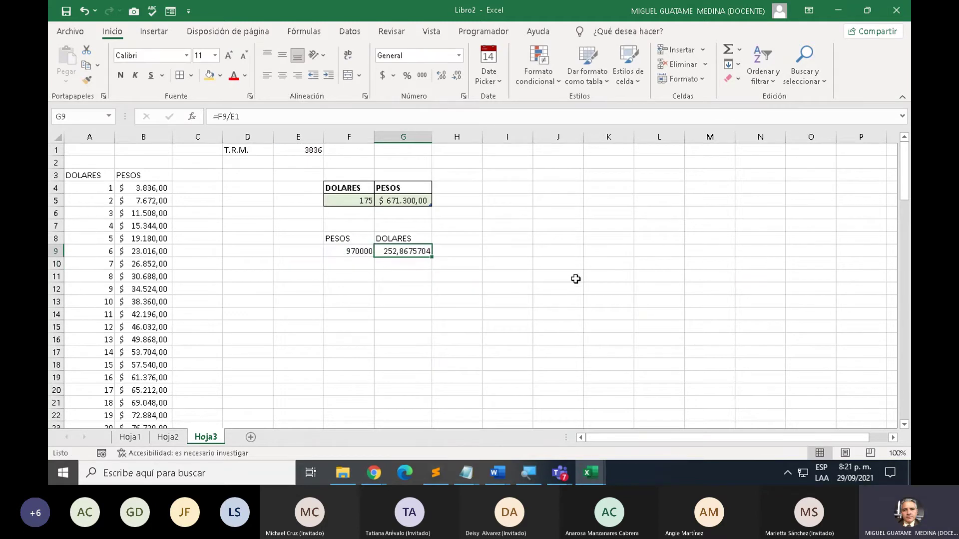
left_click(382, 75)
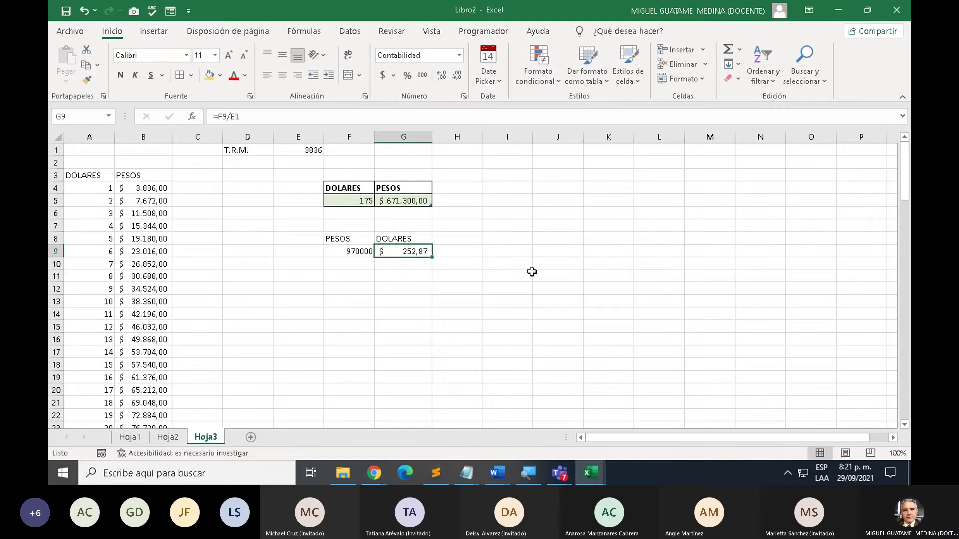
Apply accounting format to F9 and F5, then change the pesos amount to 1.000.000
left_click(349, 252)
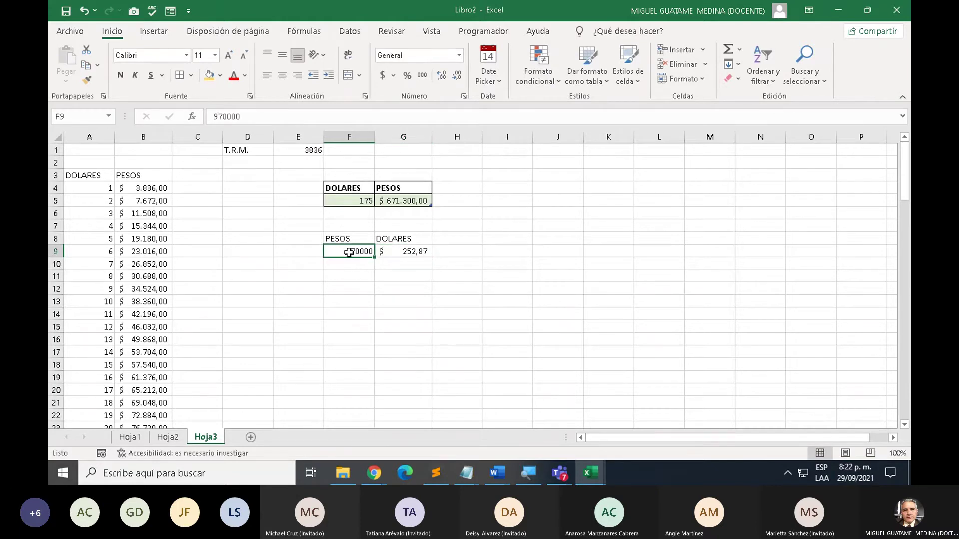
left_click(382, 75)
left_click(360, 200)
left_click(383, 77)
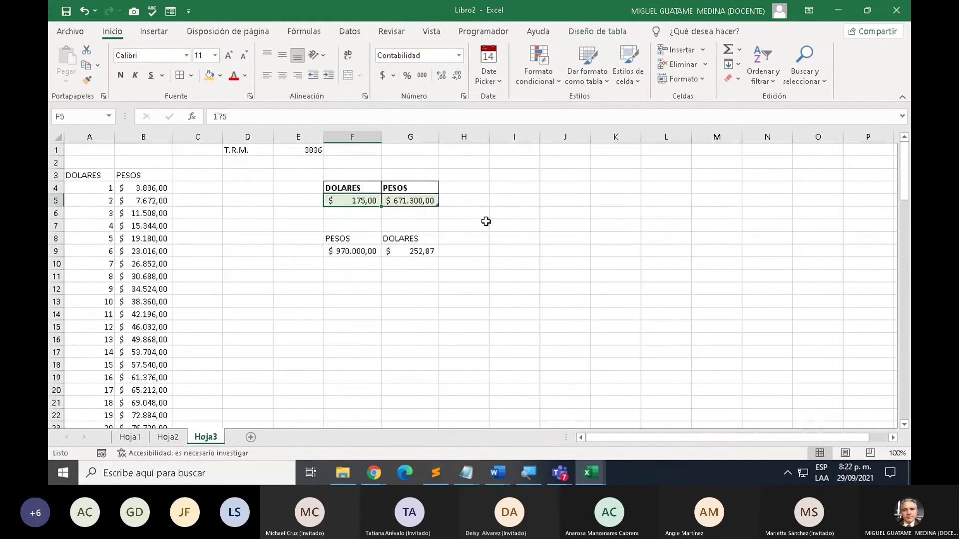
left_click(544, 241)
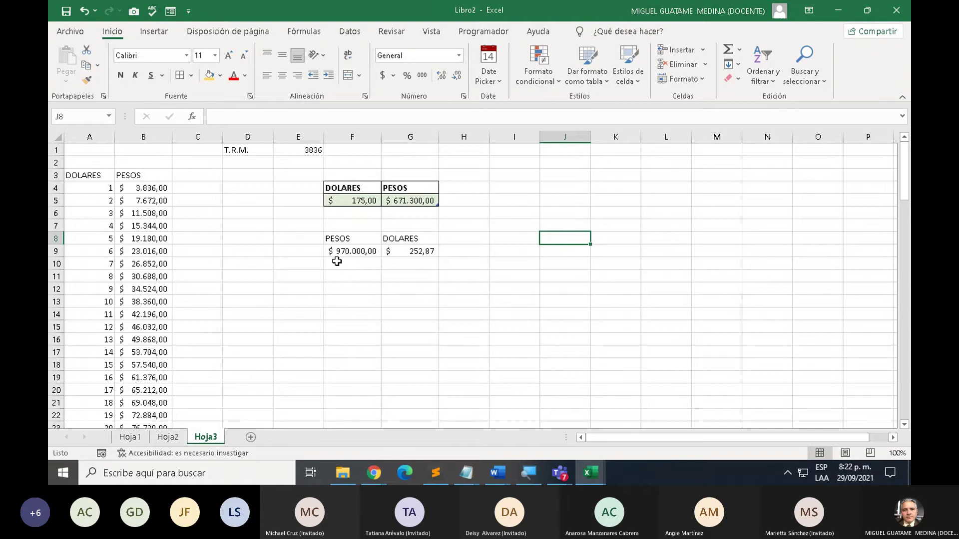
left_click(430, 250)
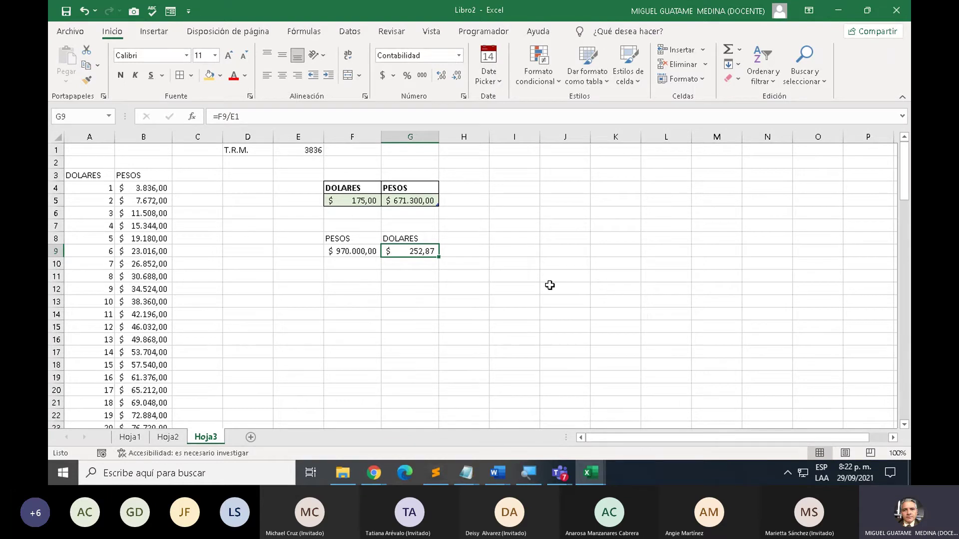
left_click(365, 251)
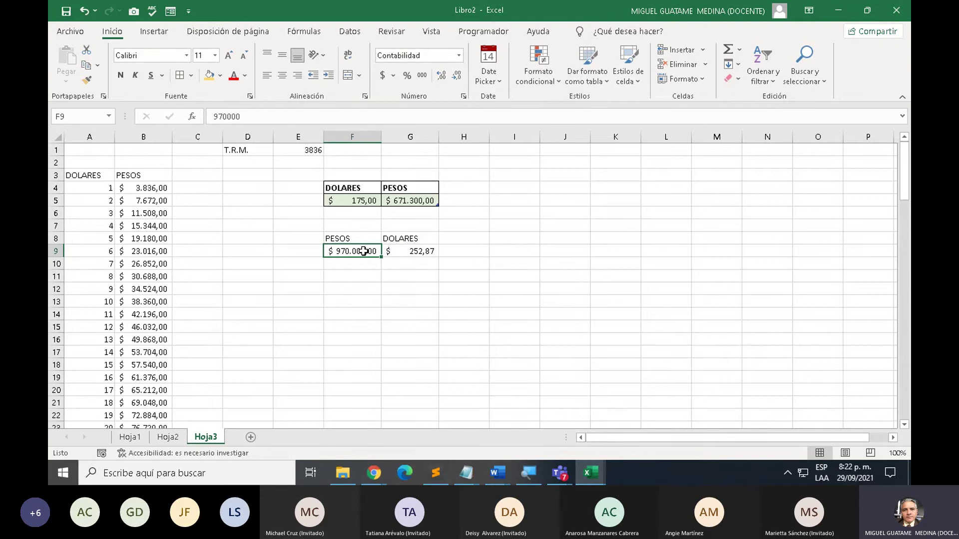
type("1.000.000")
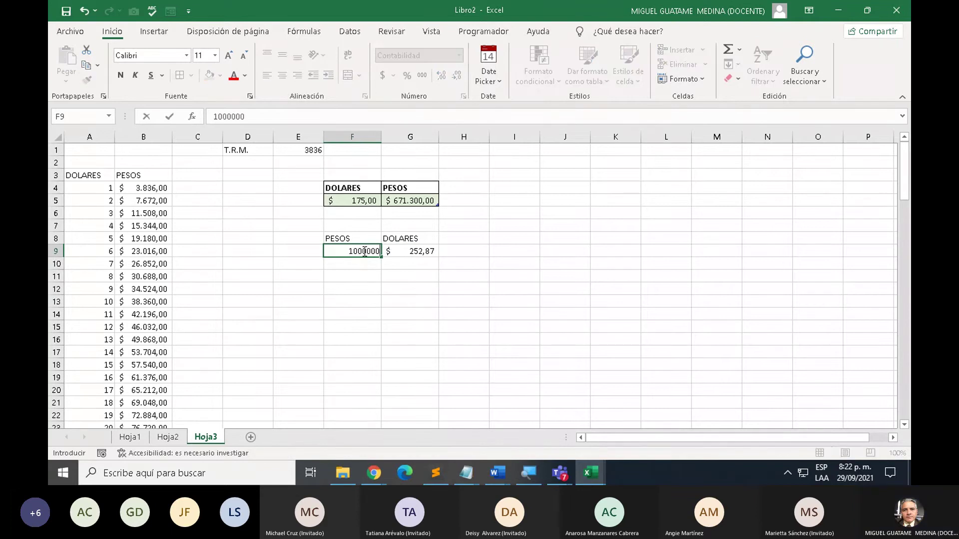
key("Return")
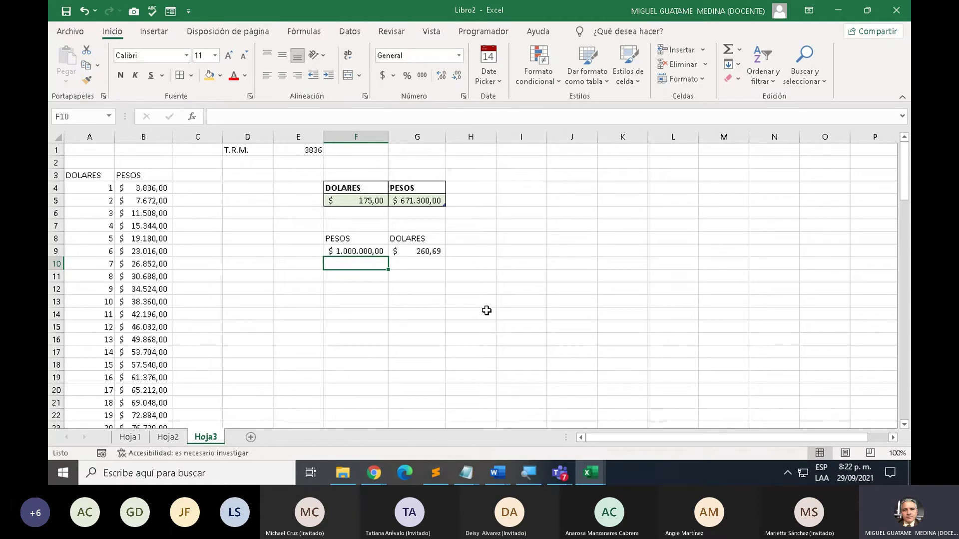
Turn F8:G9 into a table with headers and a blue Medium table style
left_click_drag(344, 239, 432, 251)
key("ctrl+t")
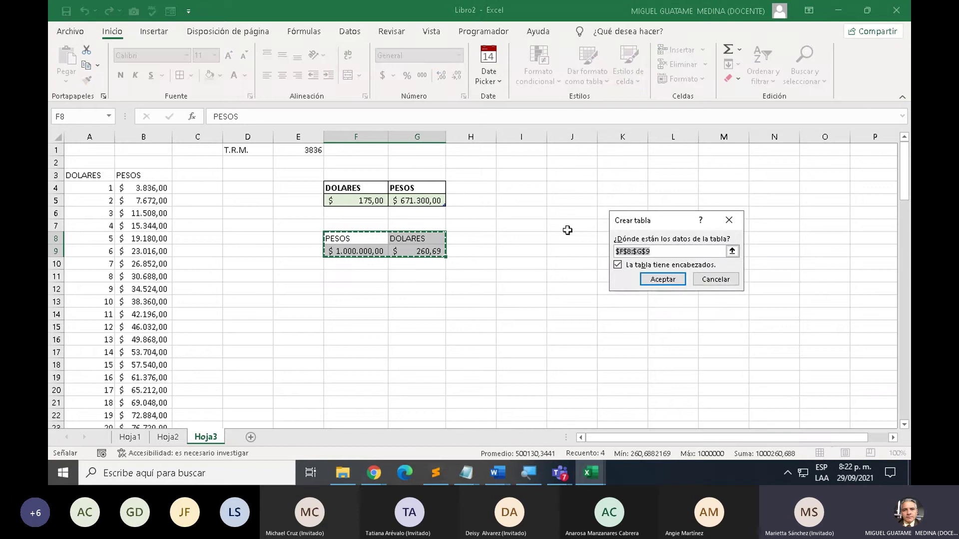
left_click(677, 281)
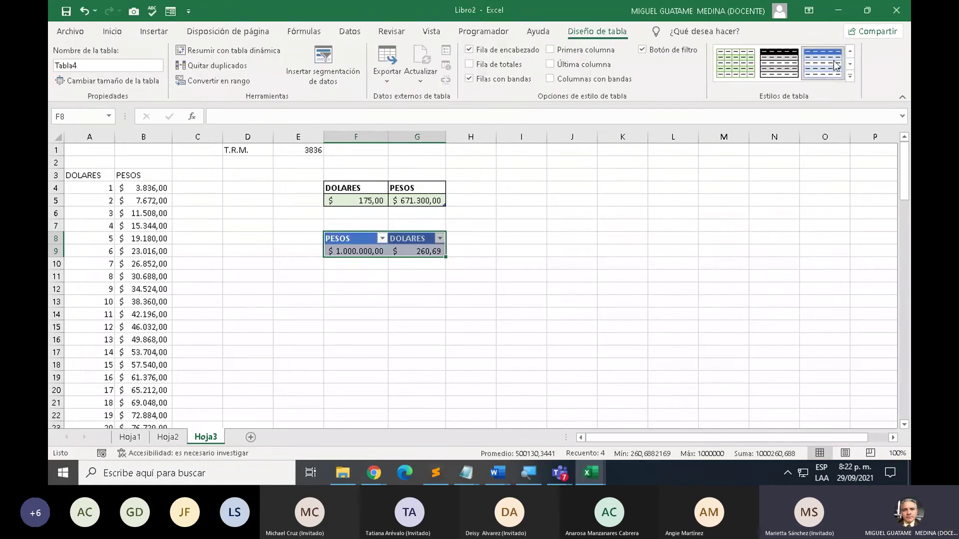
left_click(851, 75)
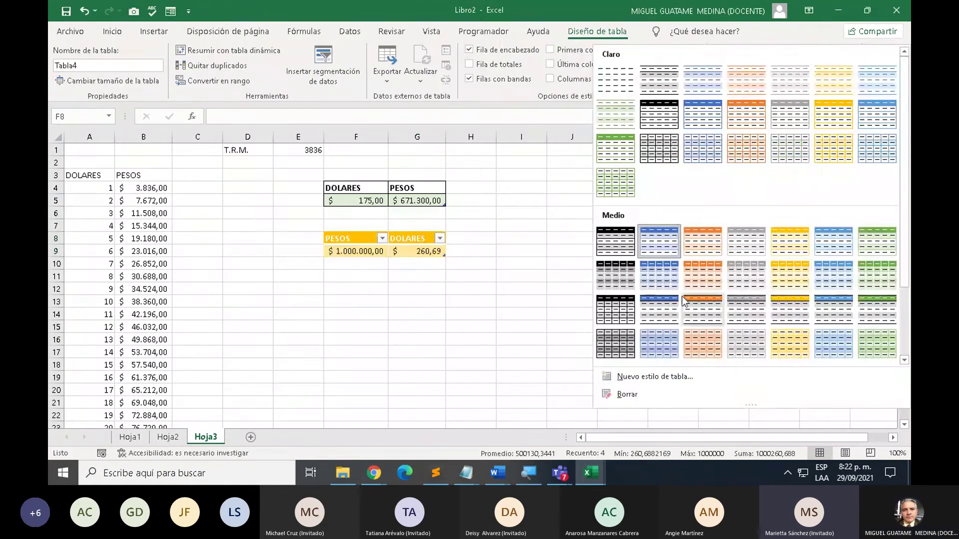
left_click(656, 316)
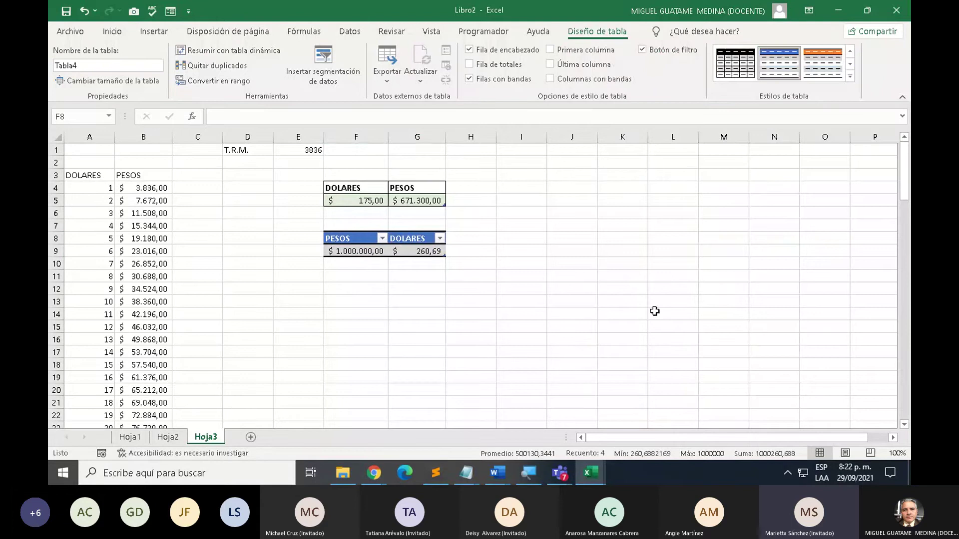
left_click(474, 313)
Remove the filter buttons from the PESOS/DOLARES table headers
left_click(358, 244)
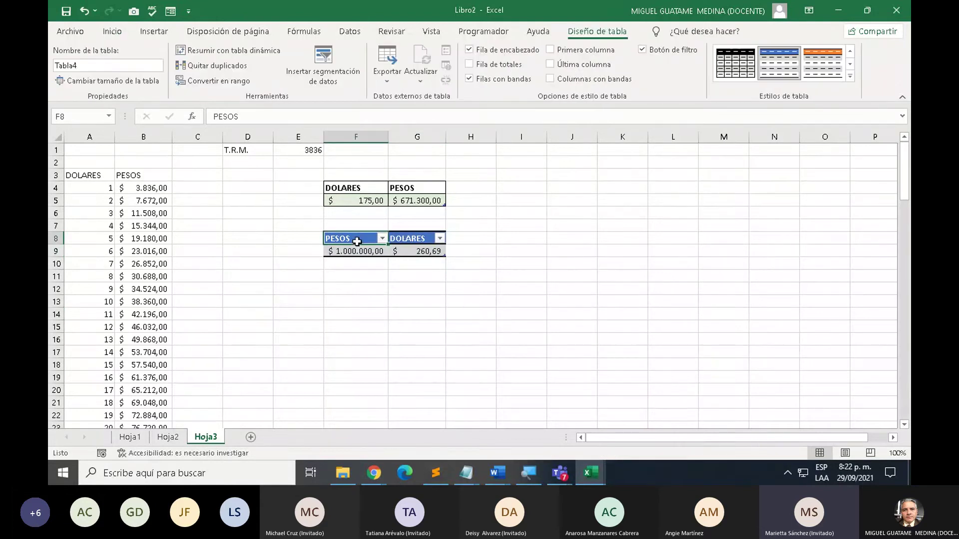
right_click(359, 245)
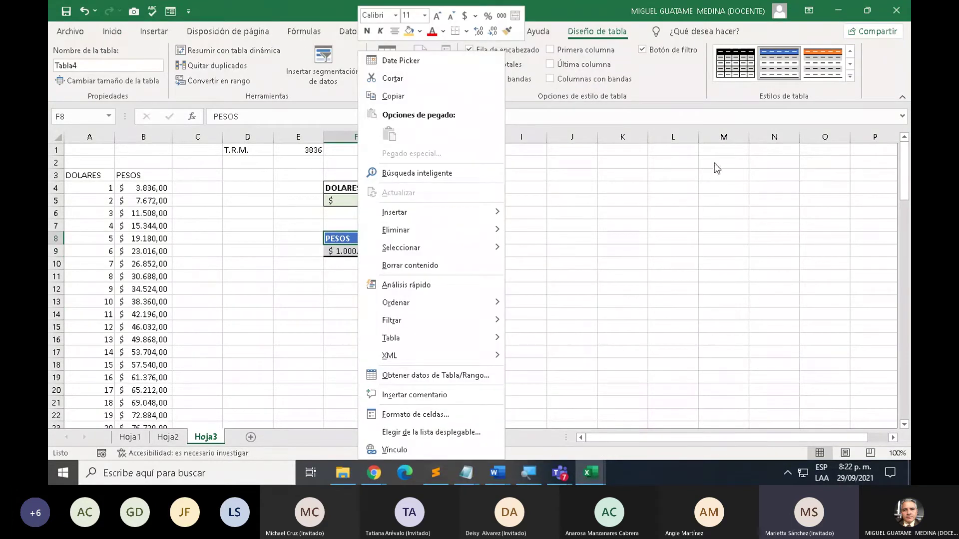
left_click(623, 239)
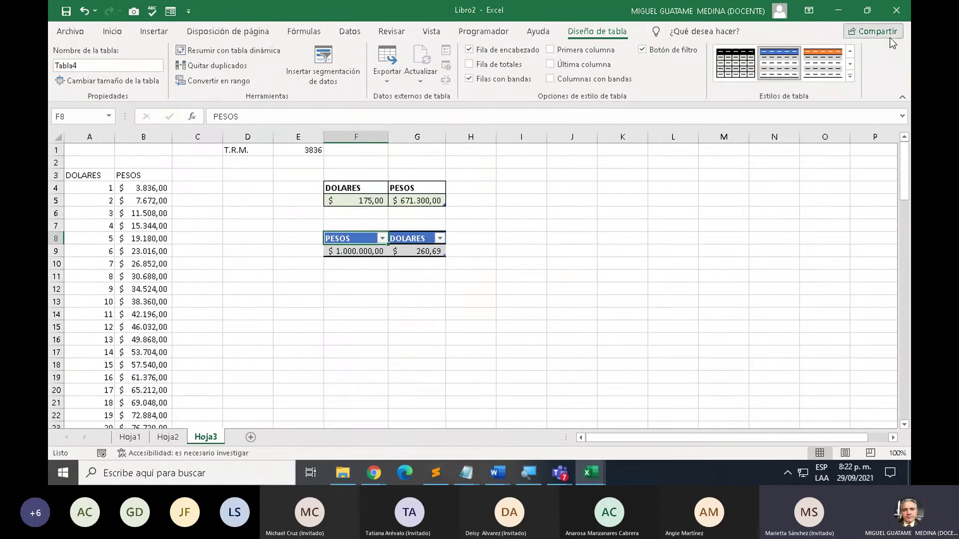
key("ctrl+shift+l")
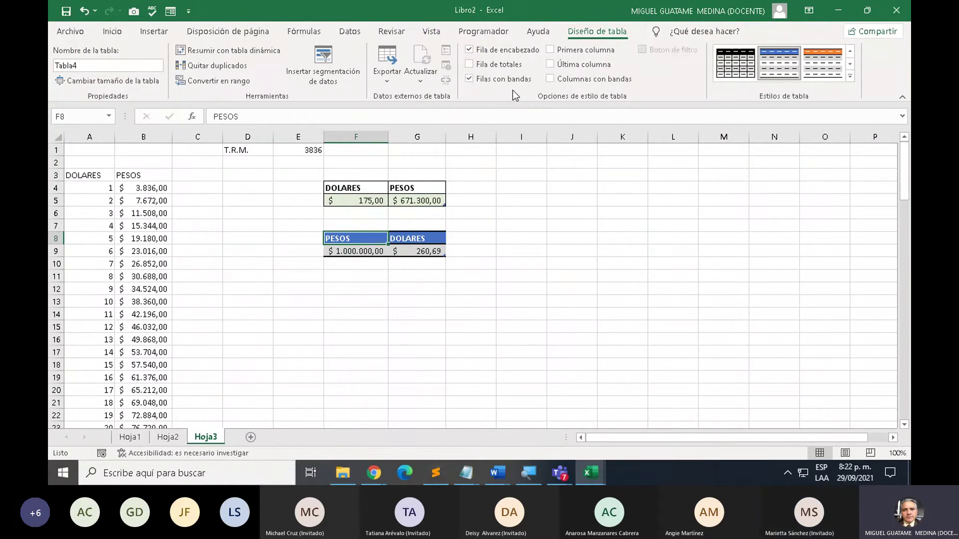
key("Down")
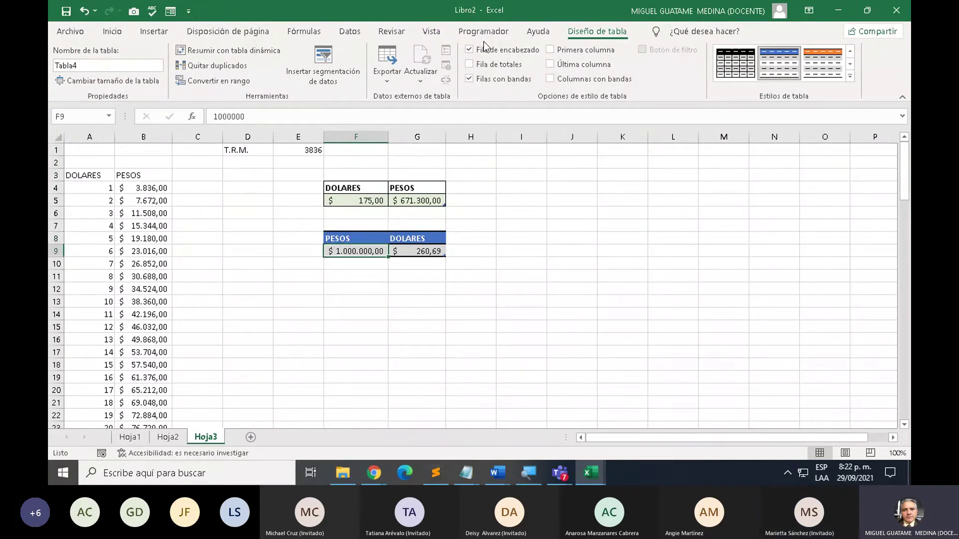
Widen column F until F9 displays $ 1.000.000,00 in full
left_click(415, 199)
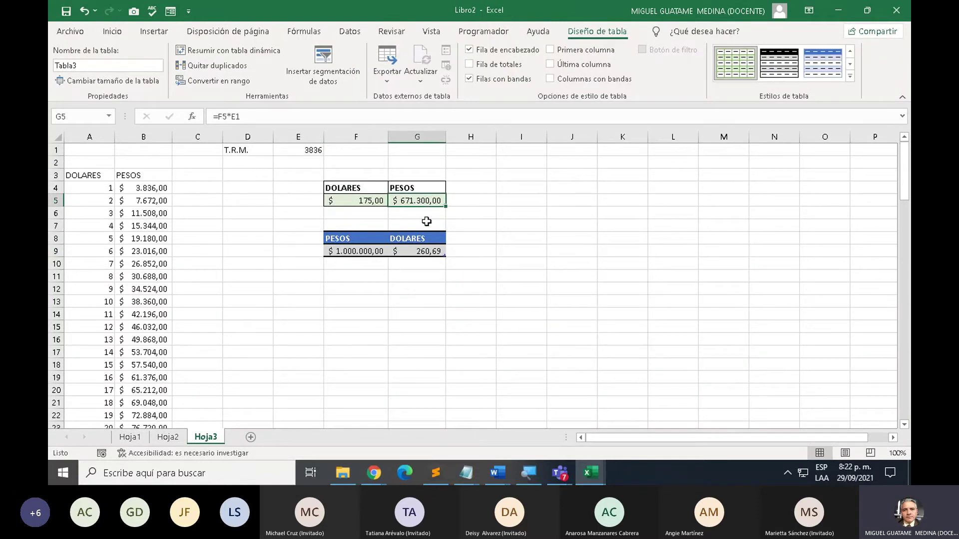
scroll(317, 222, "up", 4)
scroll(435, 236, "up", 2)
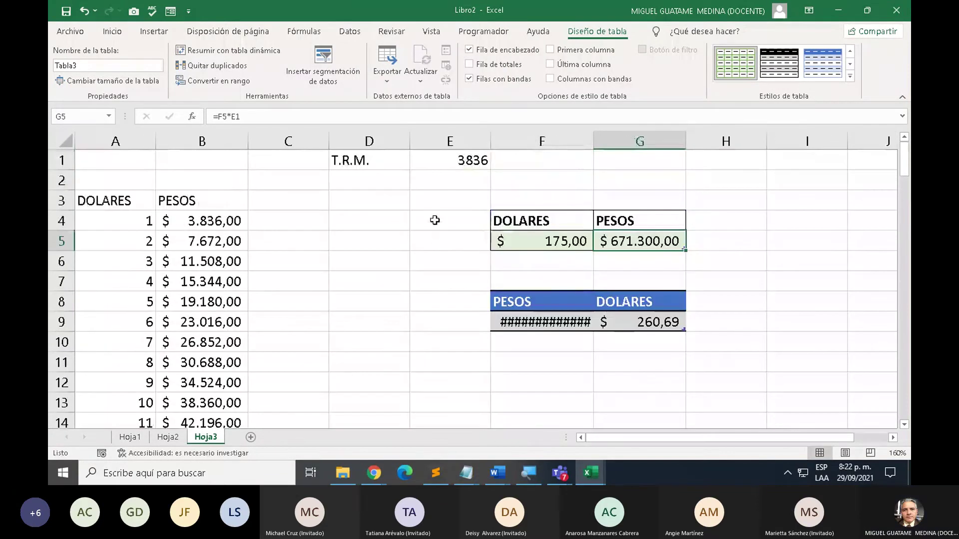
left_click_drag(595, 139, 597, 140)
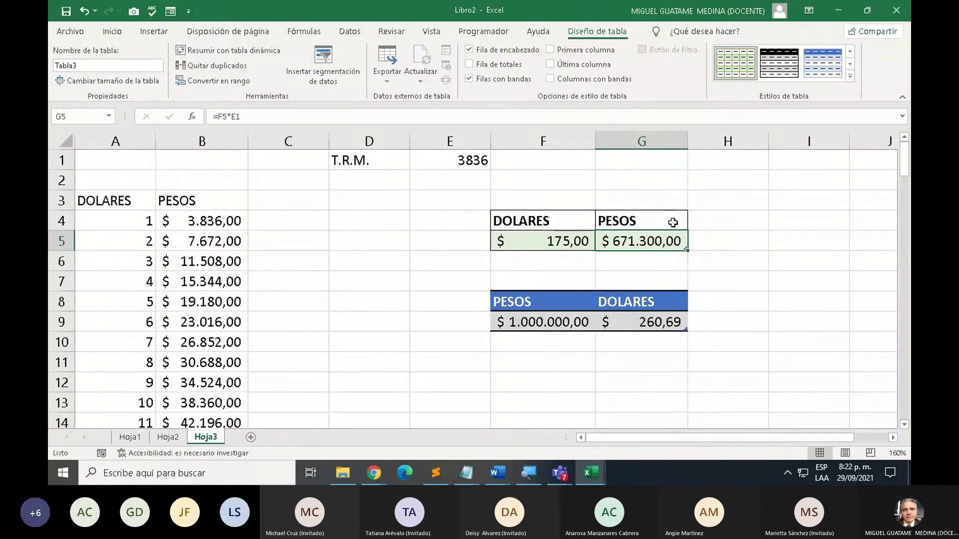
left_click(555, 245)
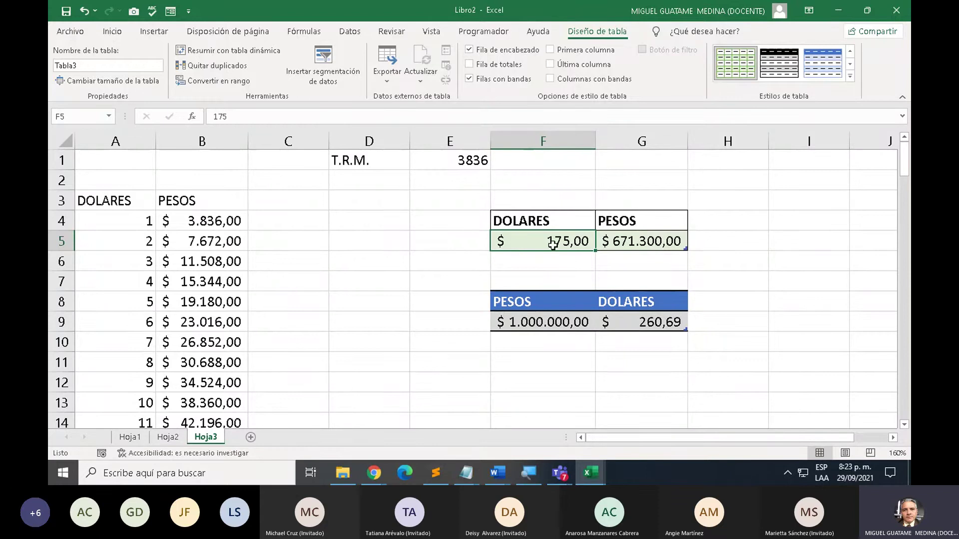
left_click(679, 242)
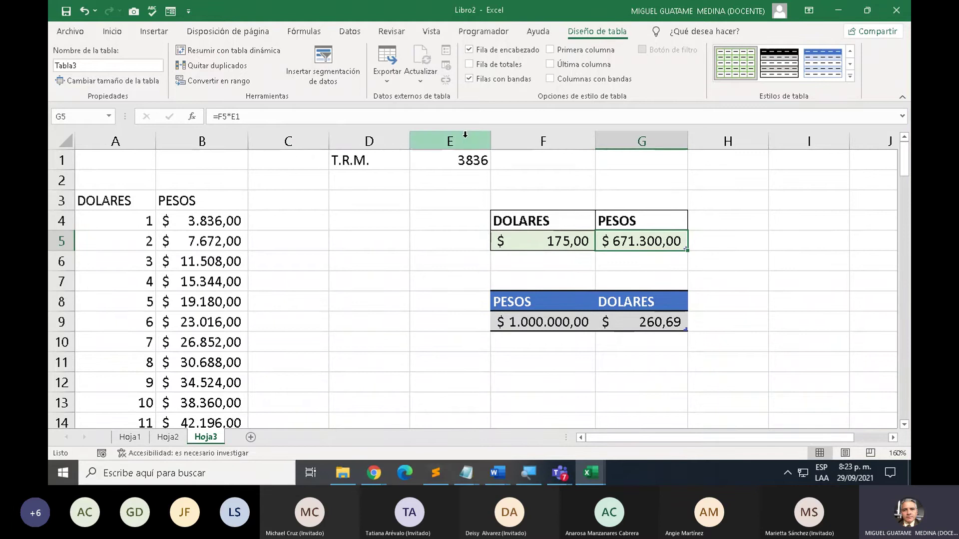
Change the dollar amount in F5 to 1, then to 10, giving $ 38.360,00 pesos
left_click(562, 242)
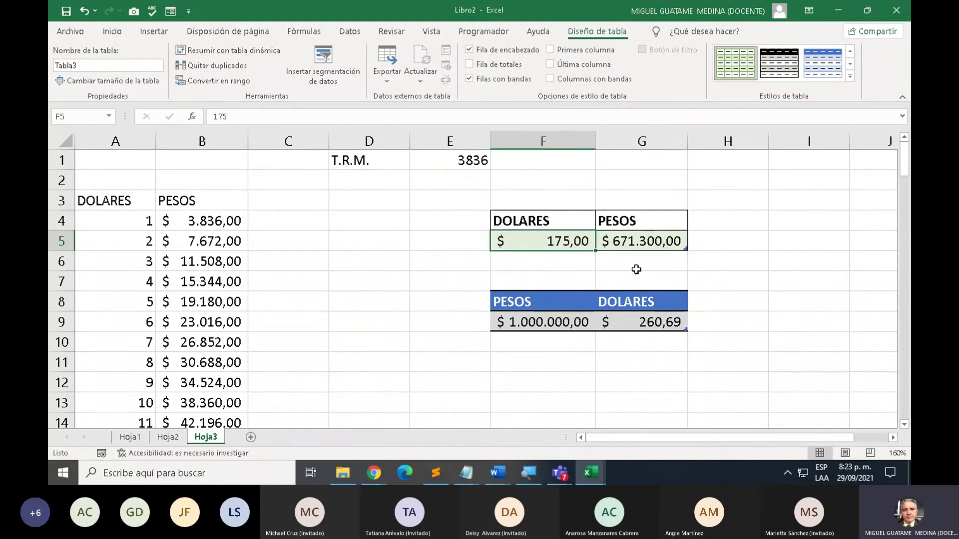
type("1")
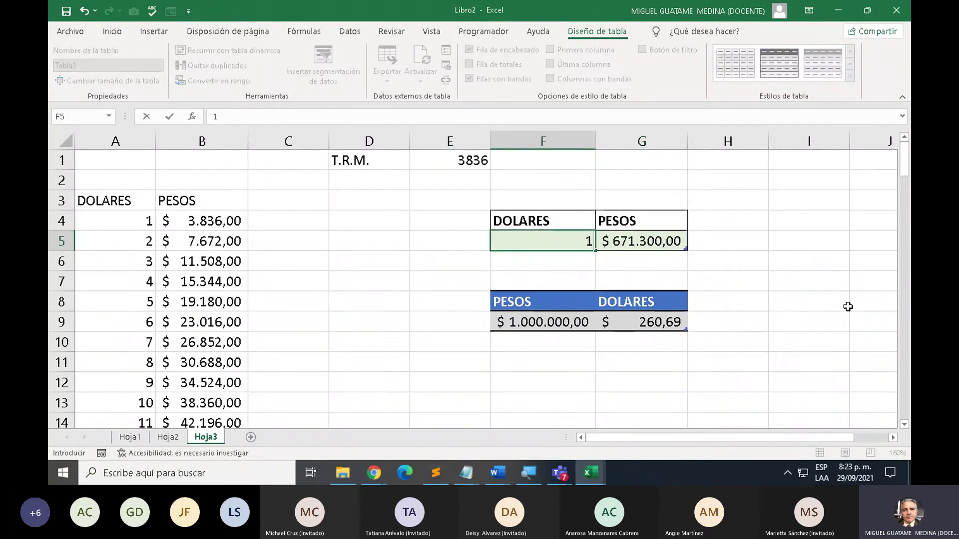
key("Return")
key("Up")
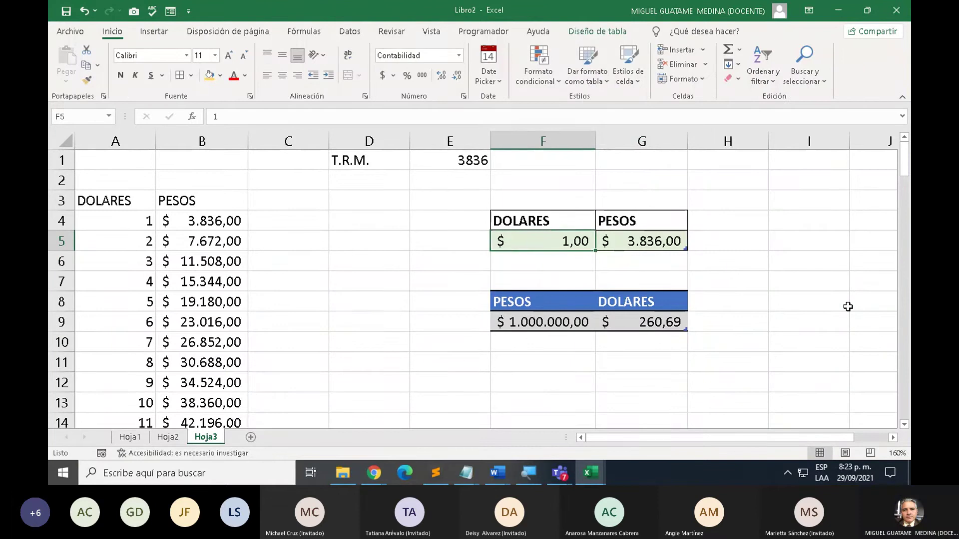
key("Right")
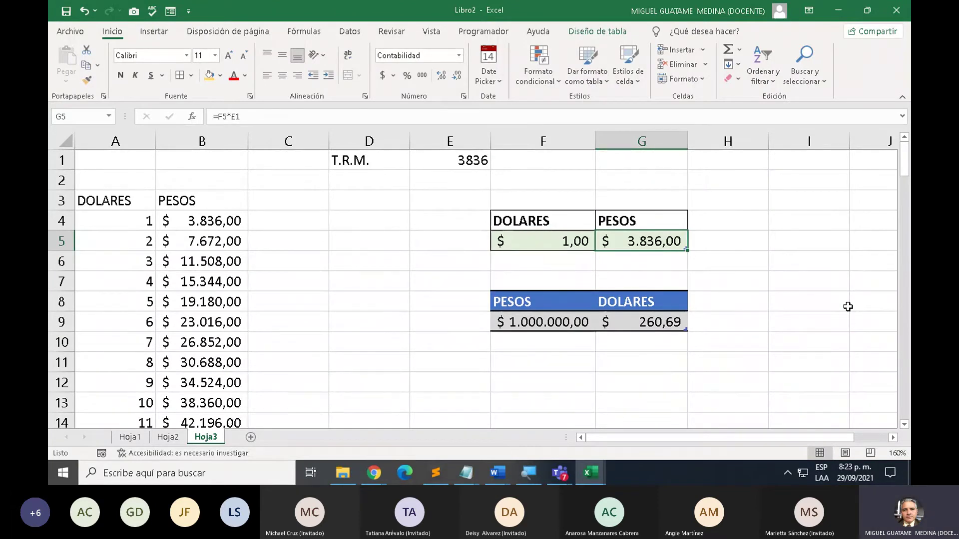
key("Left")
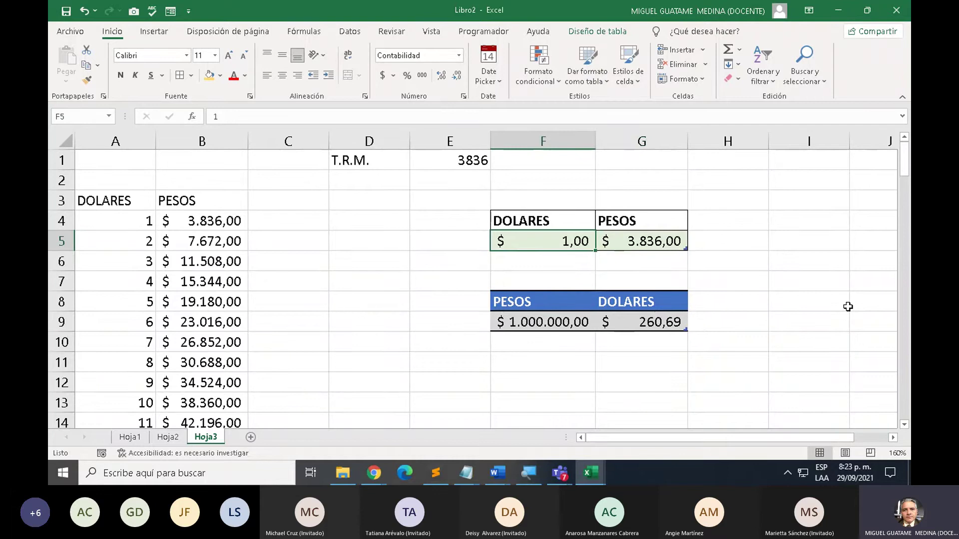
type("10")
key("Return")
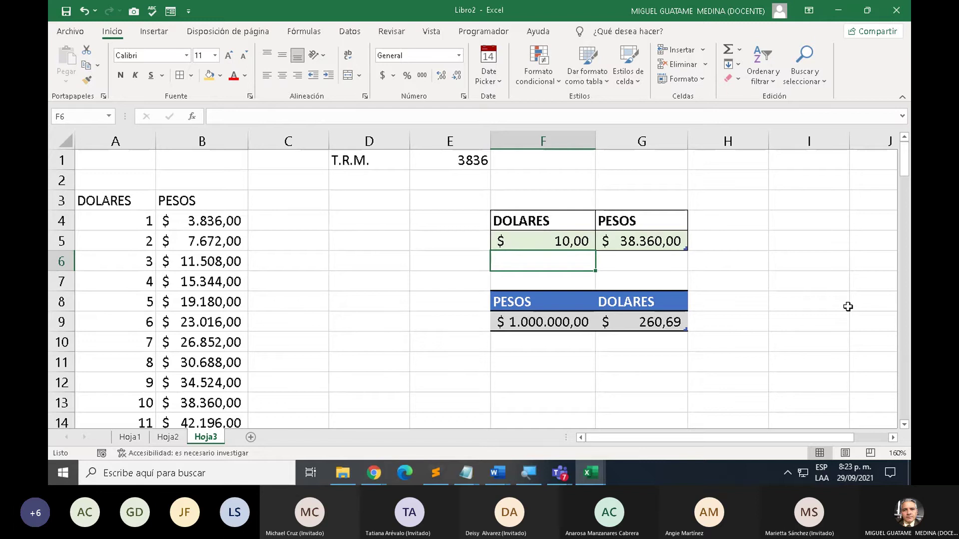
key("Up")
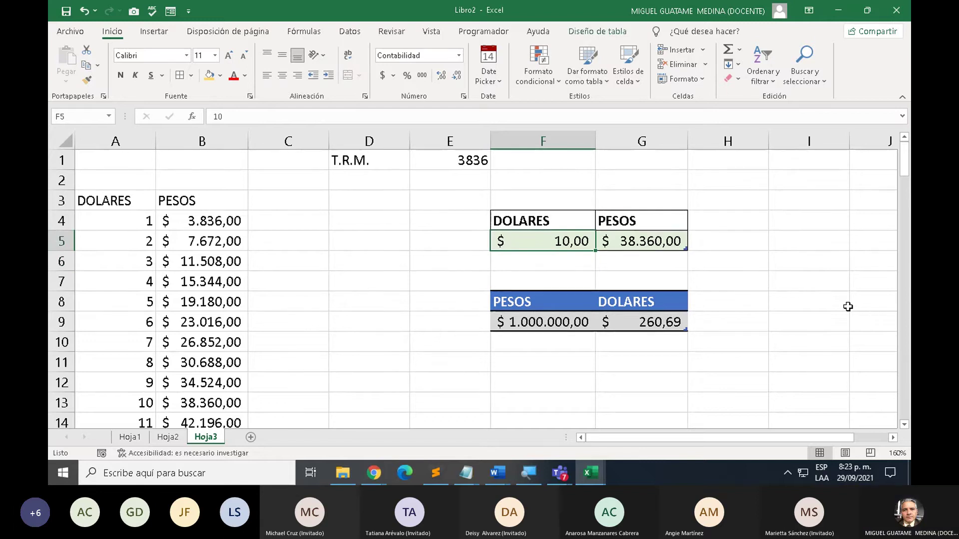
key("Down")
key("Down")
key("Down")
key("Down")
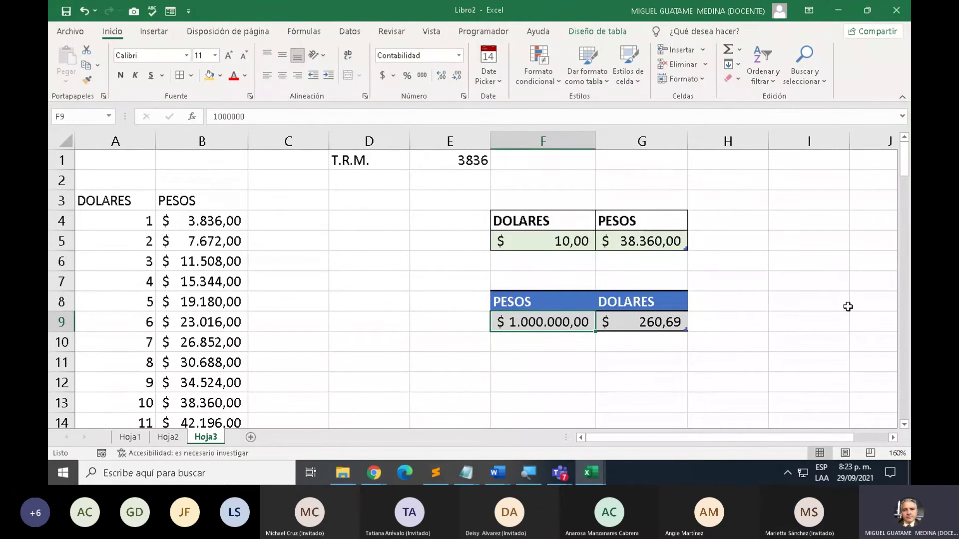
key("Right")
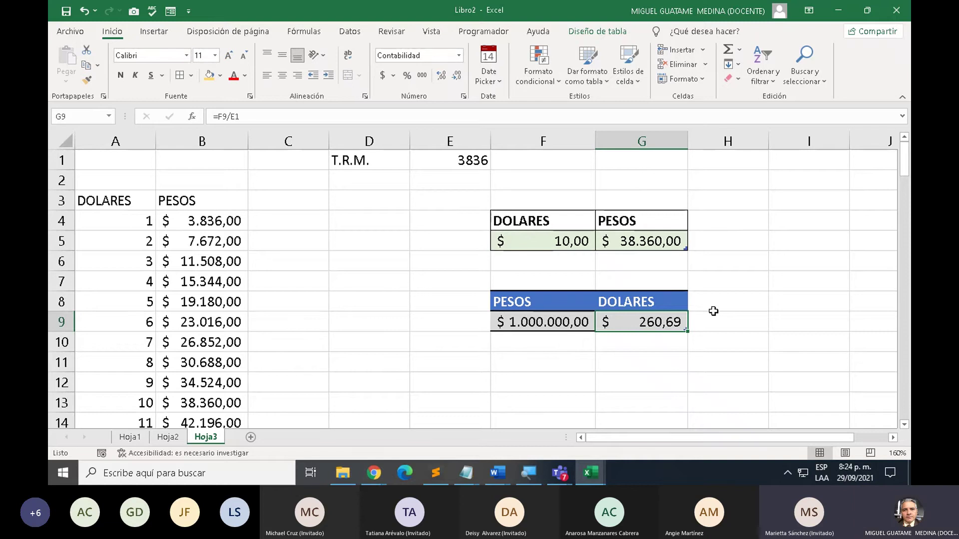
left_click(456, 160)
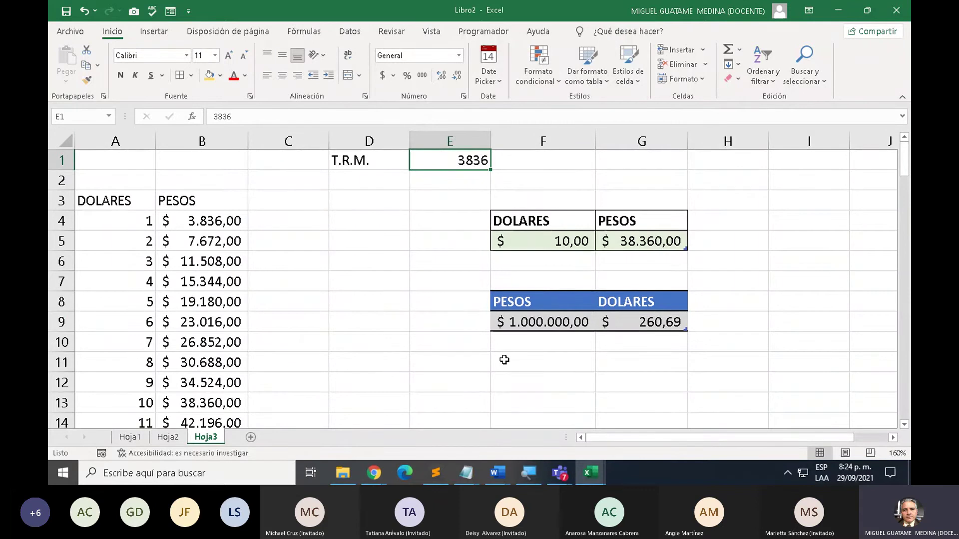
Try a 3580 rate in E1 to watch the conversions update, then undo back to 3836
type("3580")
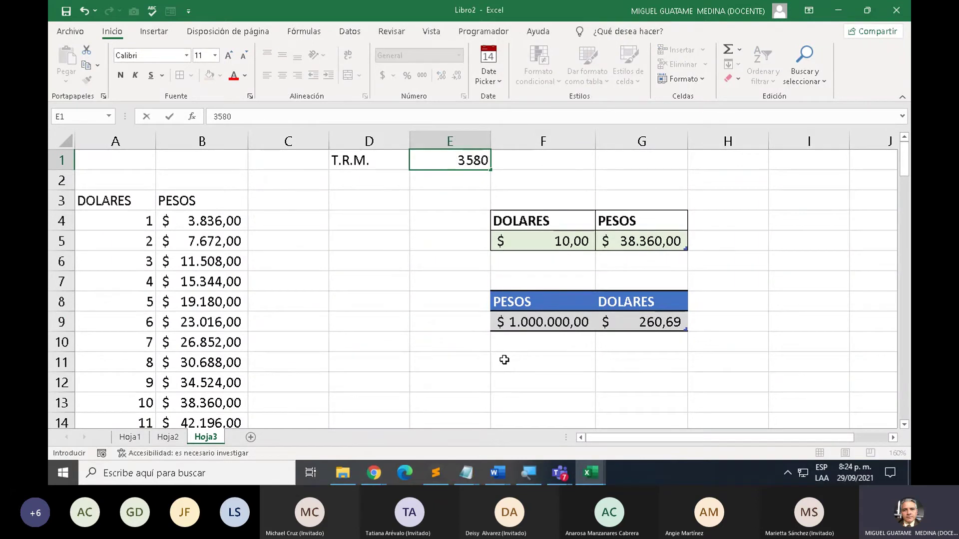
key("Return")
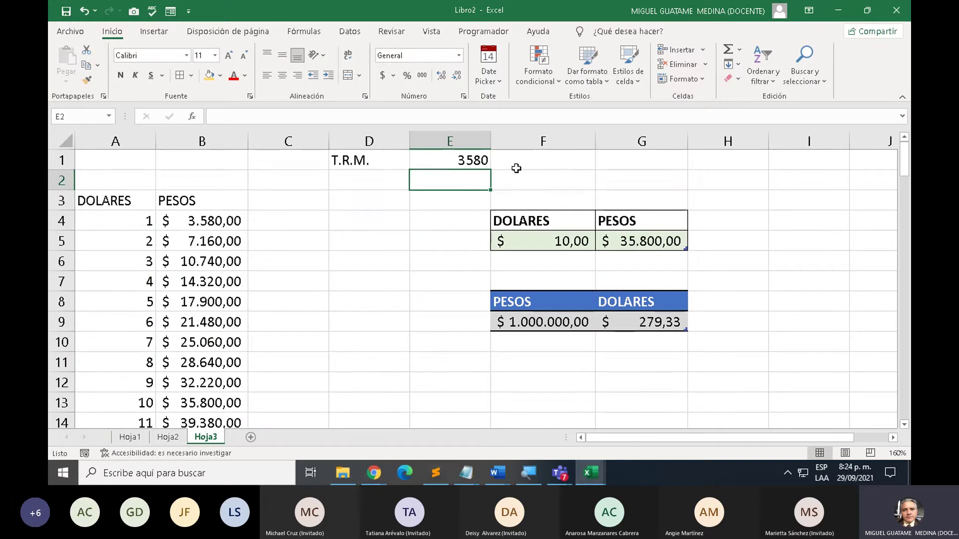
key("Up")
key("ctrl+z")
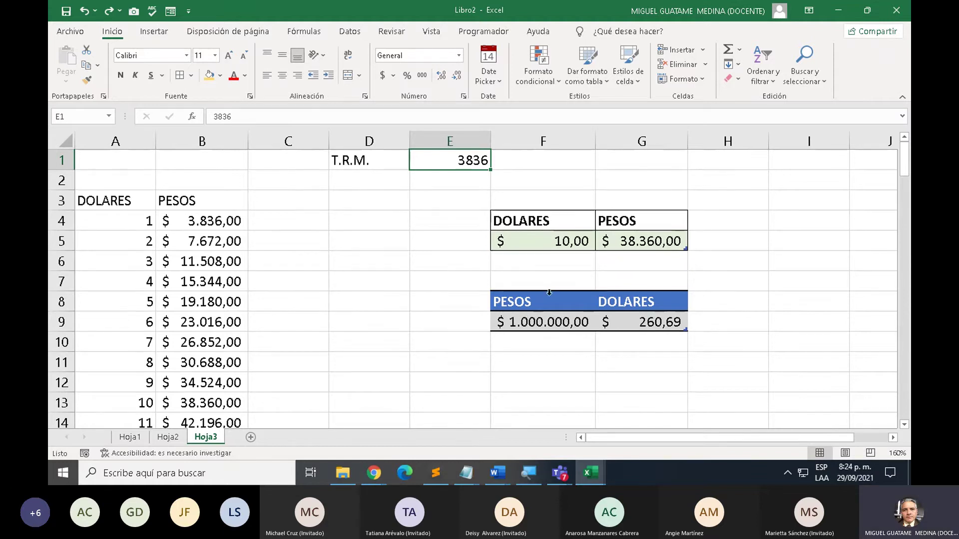
Rename the Hoja3 sheet to CELDAS ABSOLUTAS
scroll(551, 285, "down", 1)
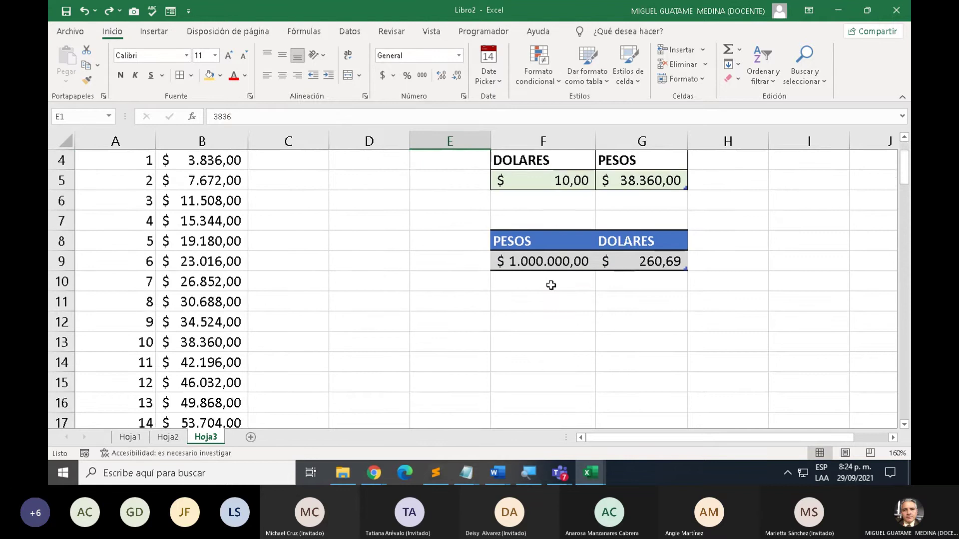
scroll(551, 285, "up", 1)
right_click(203, 438)
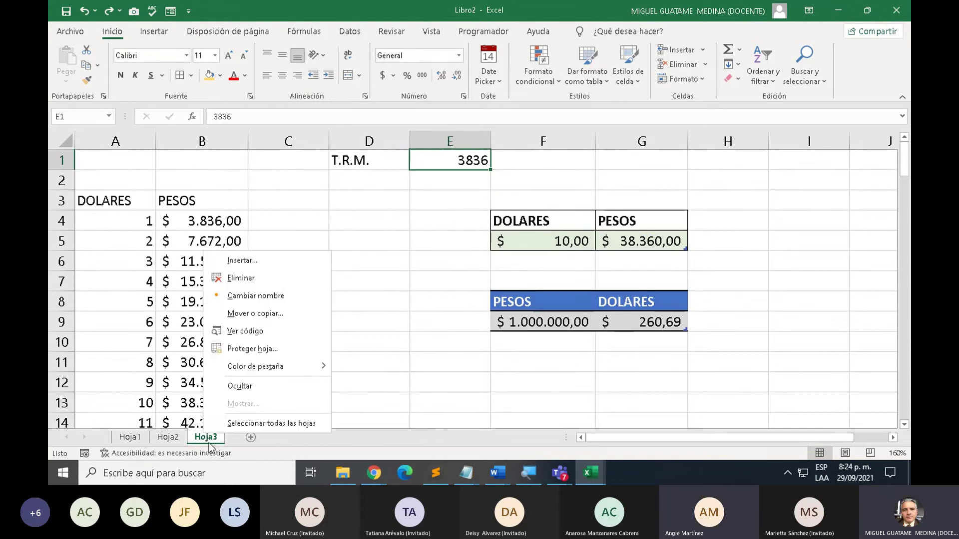
left_click(242, 300)
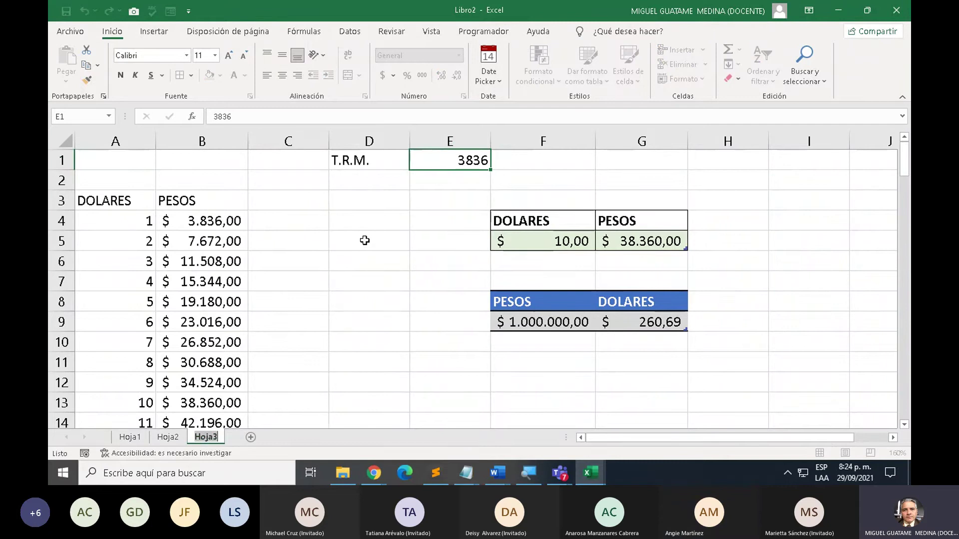
type("cel")
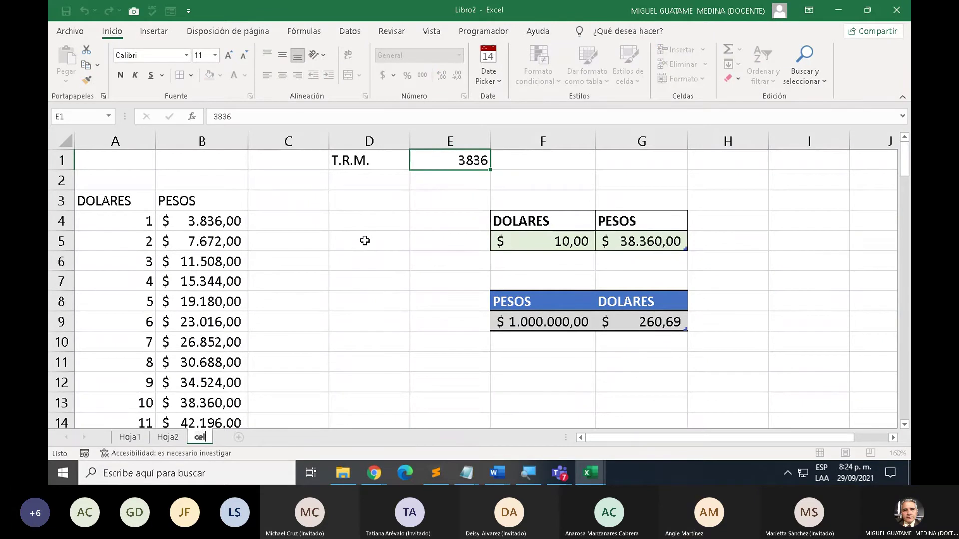
type("das")
key("BackSpace")
key("BackSpace")
key("BackSpace")
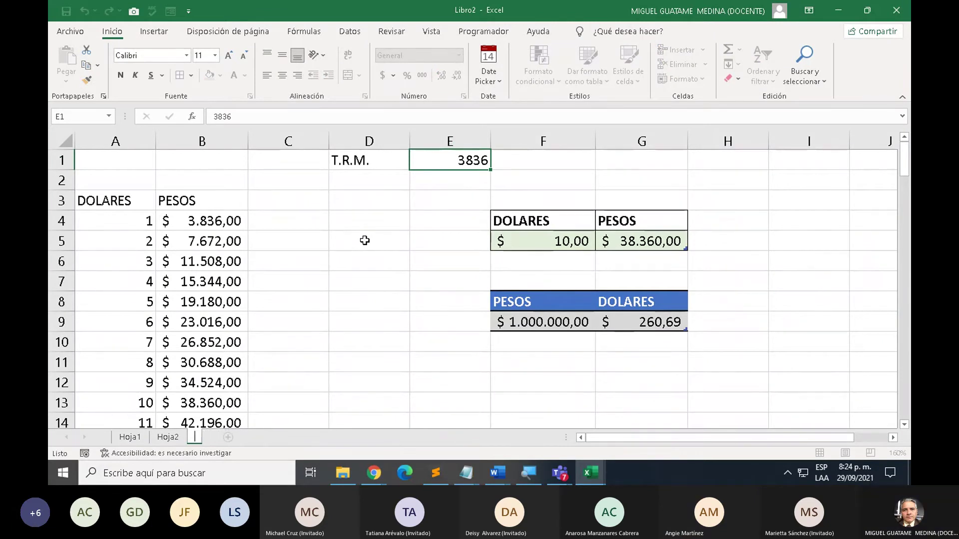
type("CELDAS")
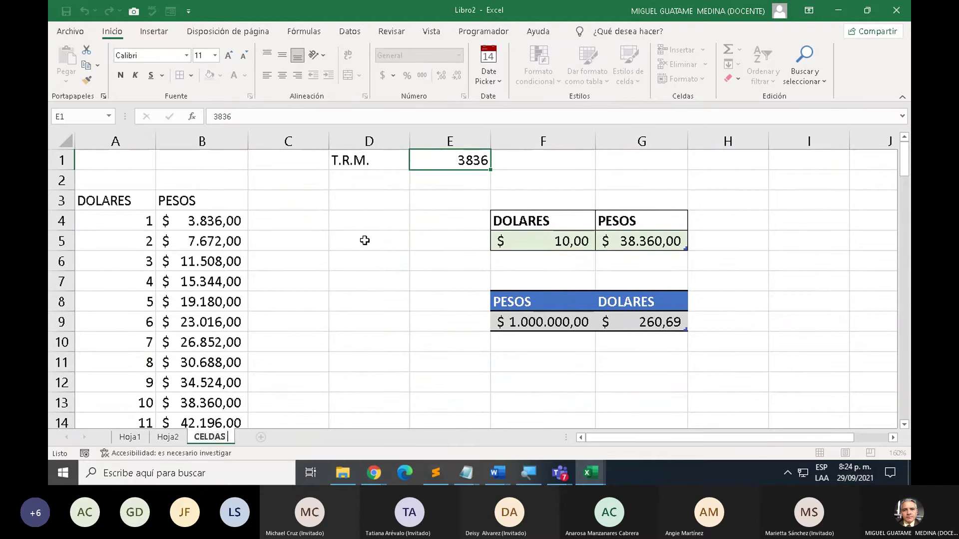
type(" ABSOLU")
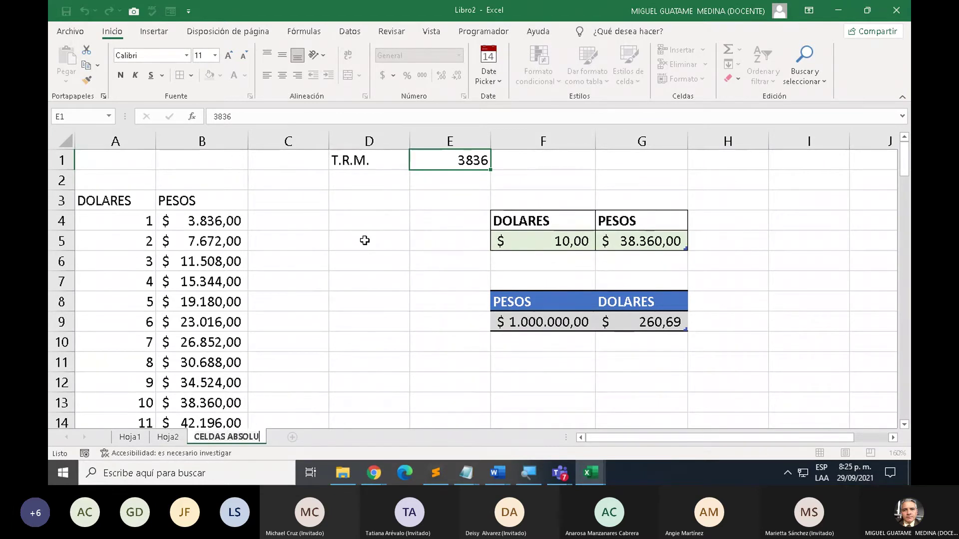
type("TAS")
key("Return")
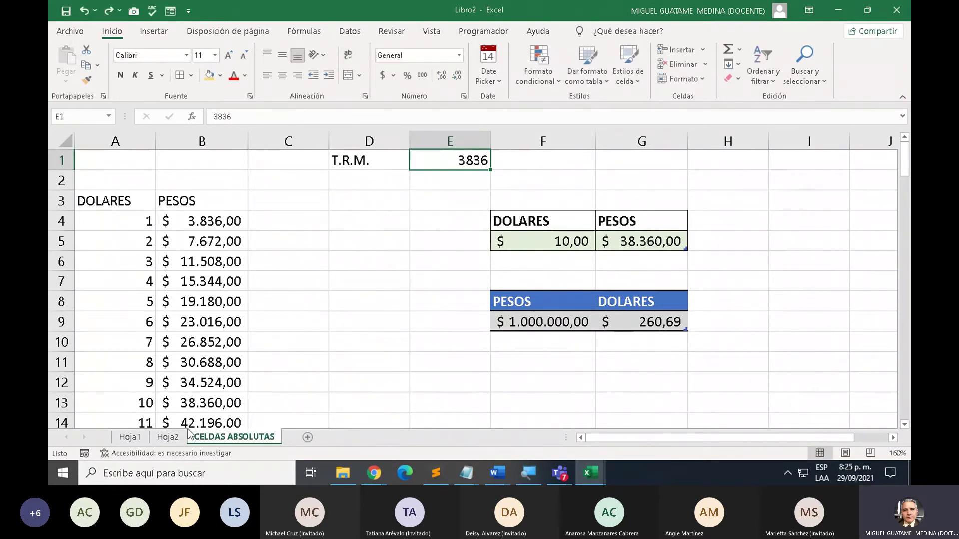
Rename the Hoja2 grades sheet to FORMATO CONDICIONAL
left_click(169, 438)
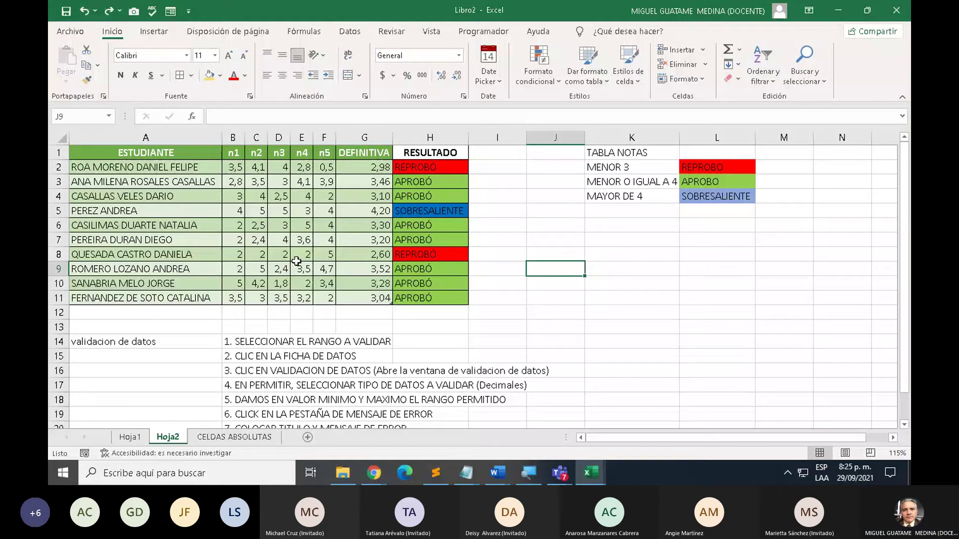
scroll(297, 263, "down", 4)
scroll(282, 287, "up", 4)
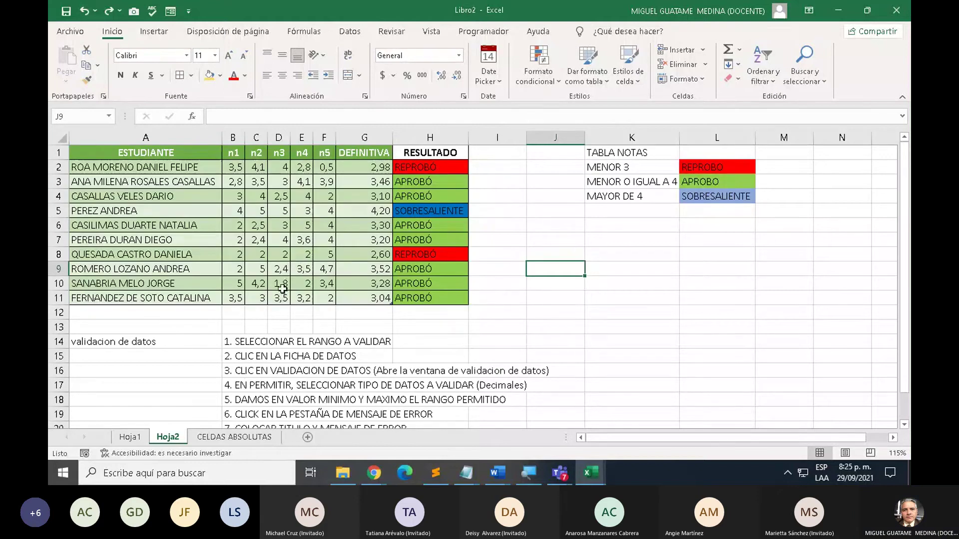
right_click(176, 436)
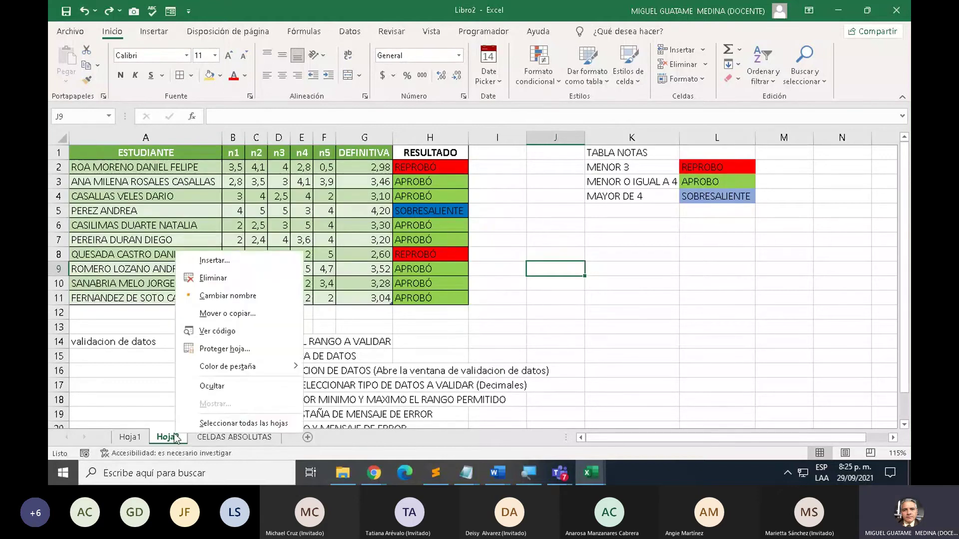
left_click(241, 297)
type("FORMA")
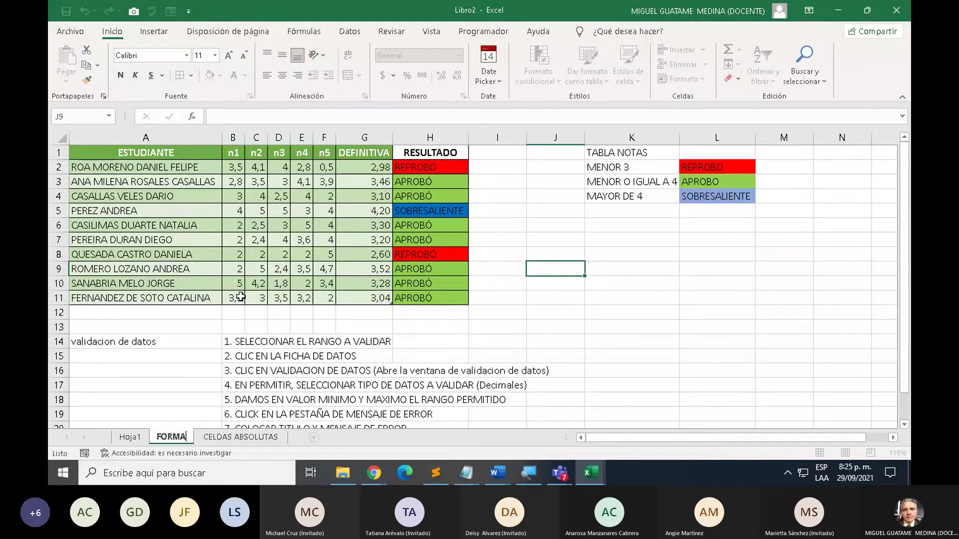
type("TO CONDICIONAL")
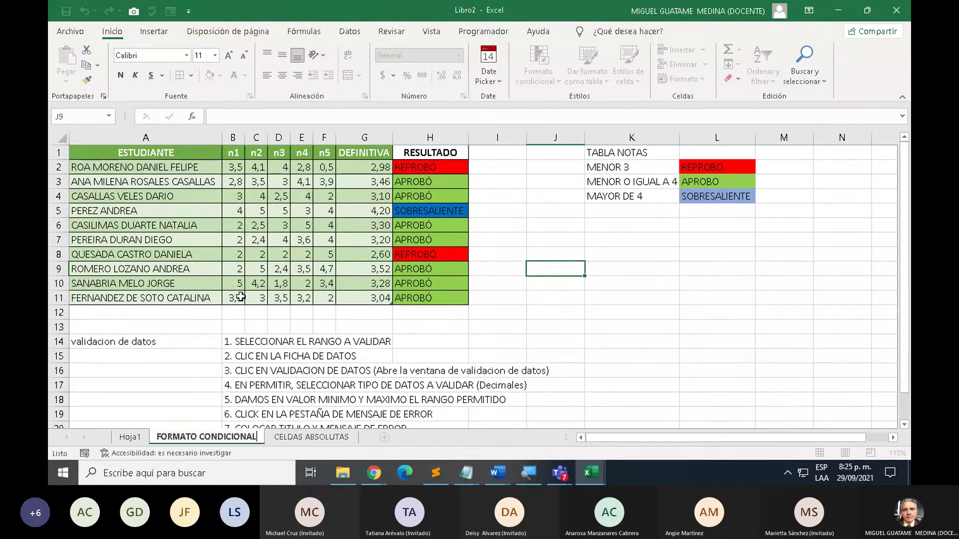
key("Return")
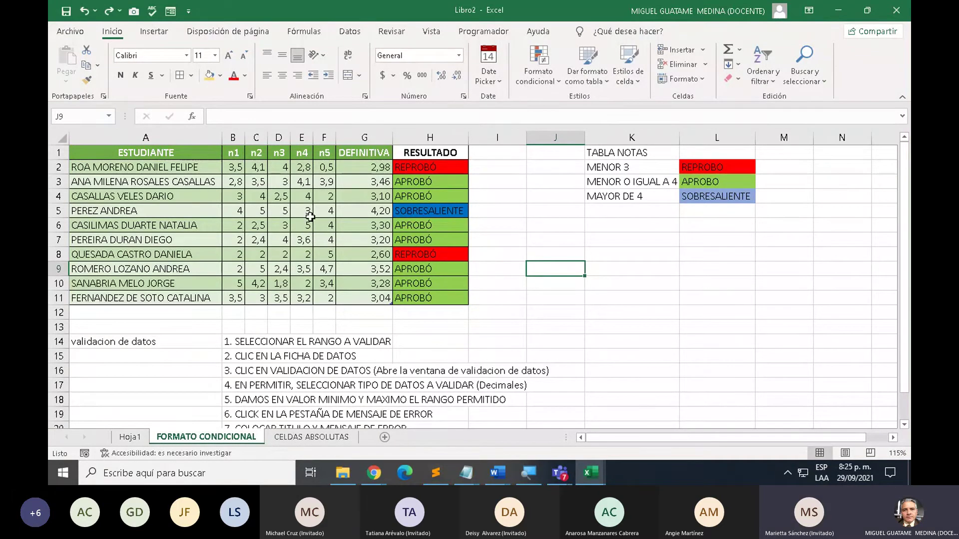
Rename the Hoja1 sheet to FUNCION SI CONDICIONAL
left_click(130, 437)
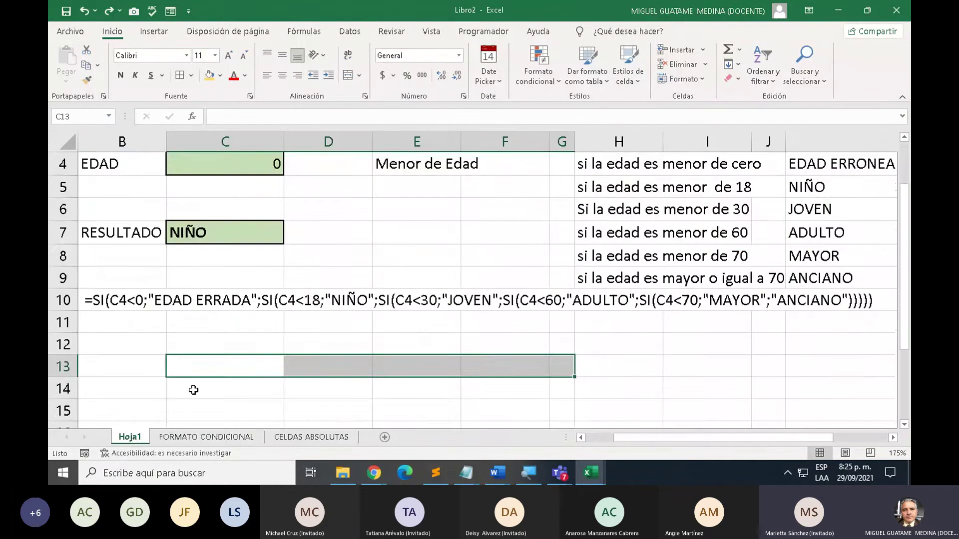
scroll(306, 257, "up", 1)
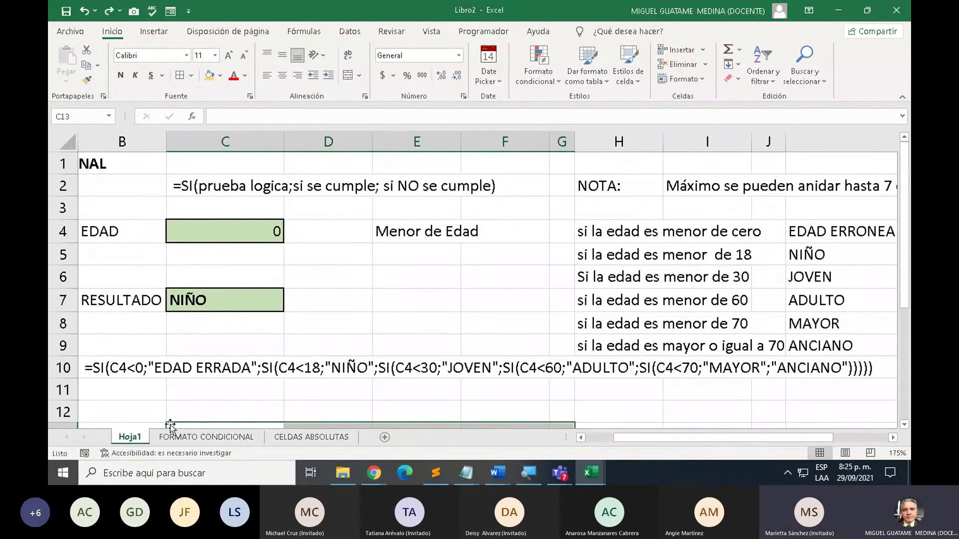
right_click(131, 438)
left_click(188, 299)
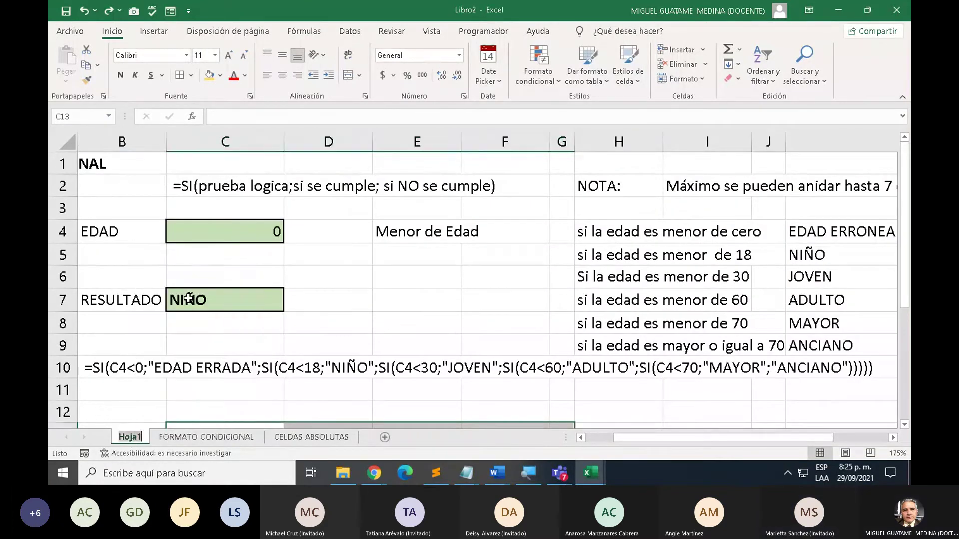
type("FUNCI")
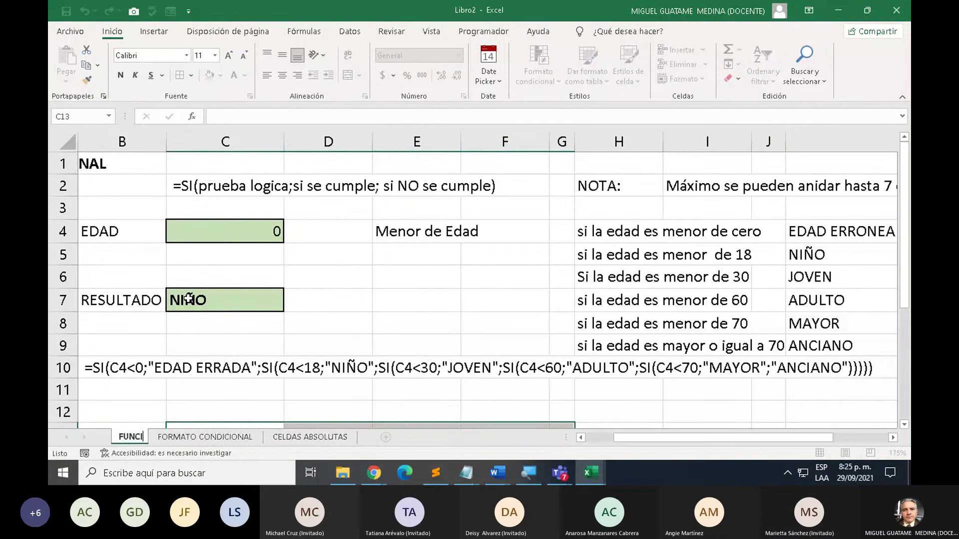
type("ON SI")
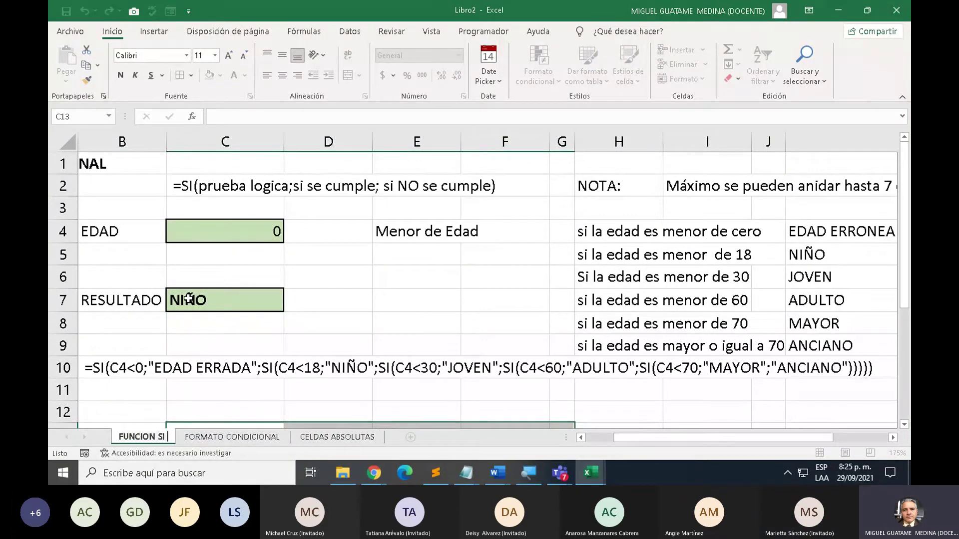
type(" CONDICIONAL")
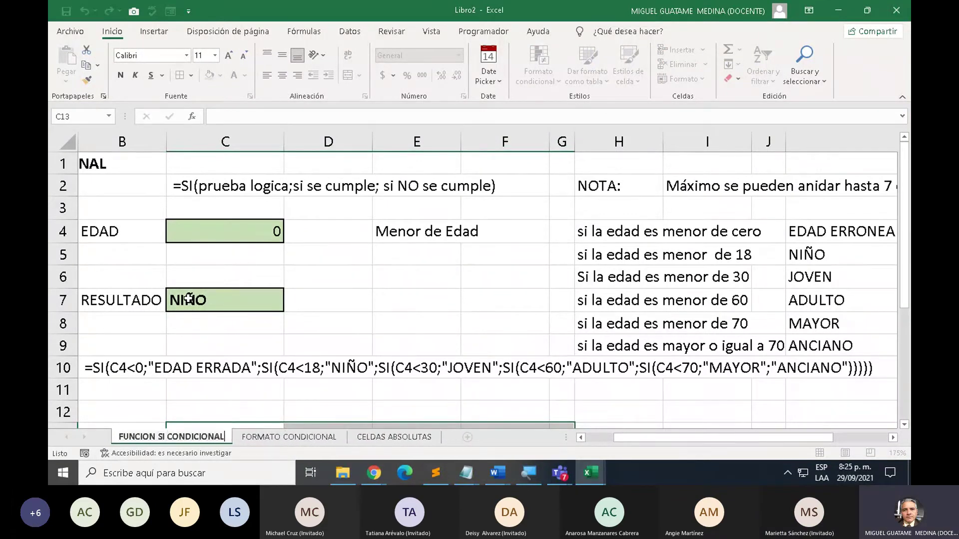
key("Return")
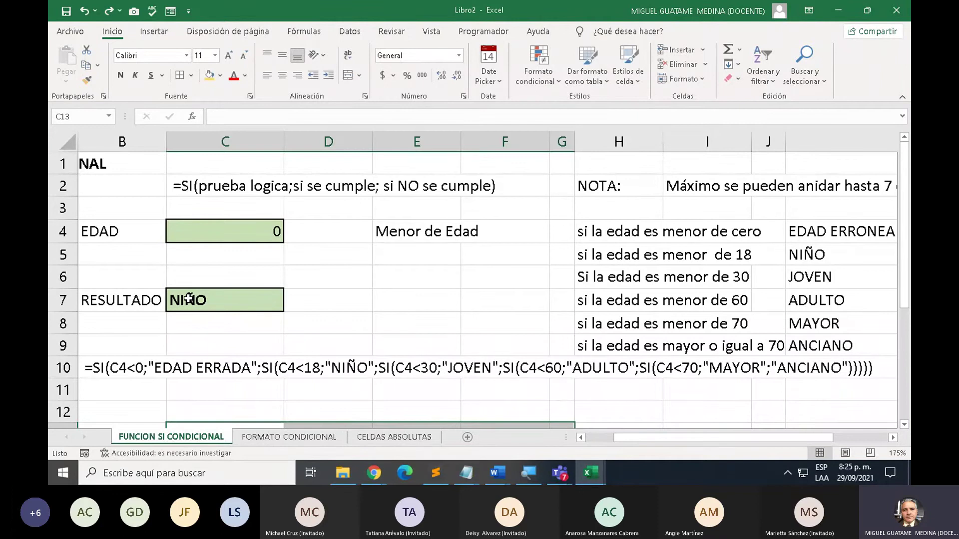
scroll(311, 248, "down", 2)
scroll(310, 248, "down", 2)
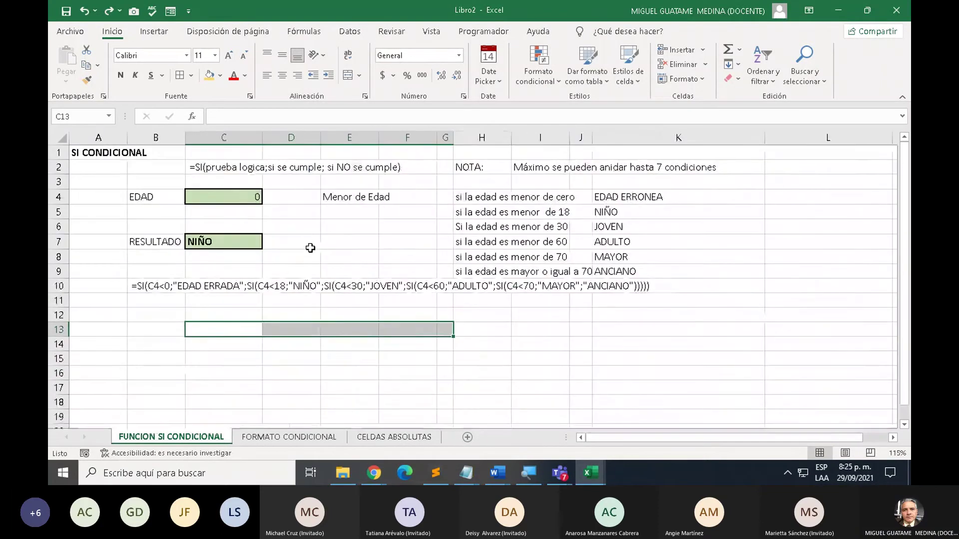
left_click(289, 437)
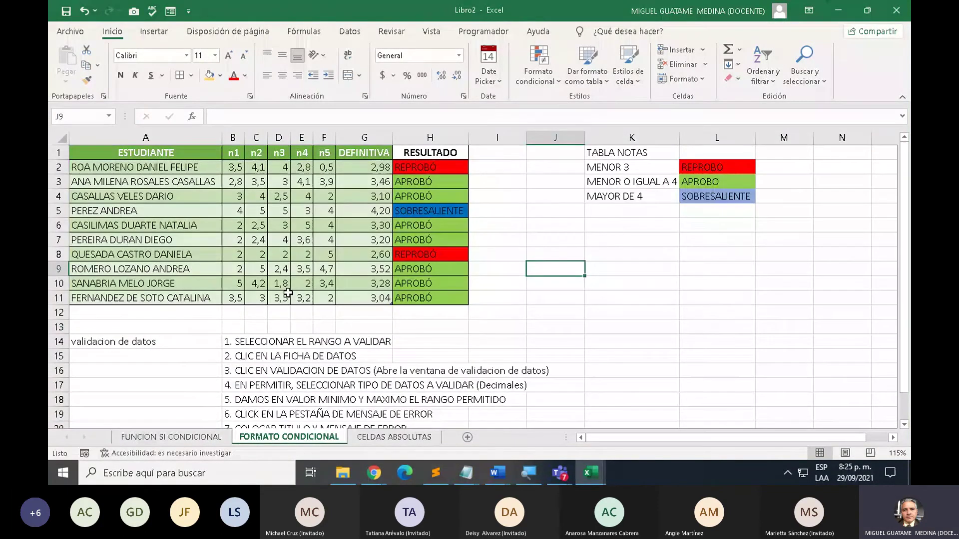
Save As into UNIDAD 2 with the name 'EJERCICIO EN CLASE CONDICIONALES SEP. 29'
key("ctrl+Page_Down")
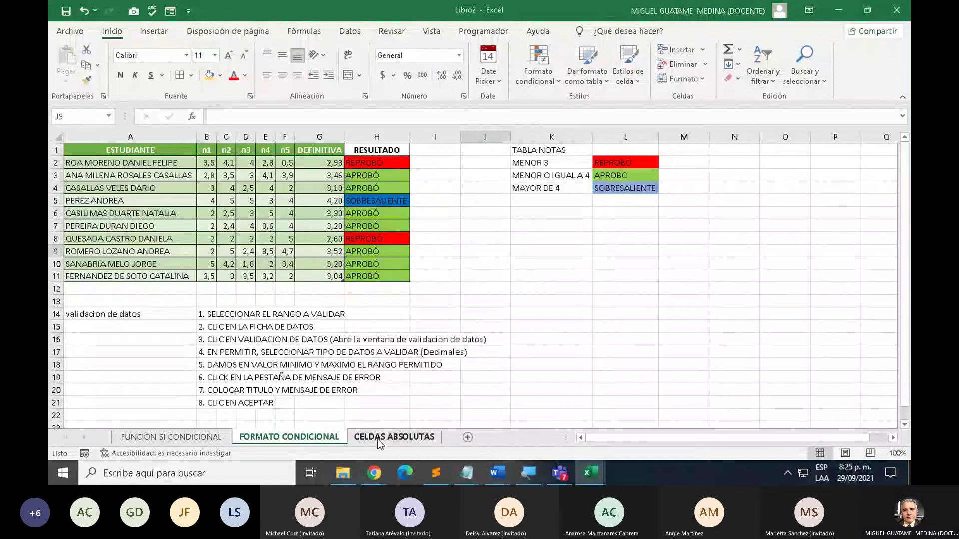
scroll(317, 298, "down", 1)
scroll(314, 286, "down", 2)
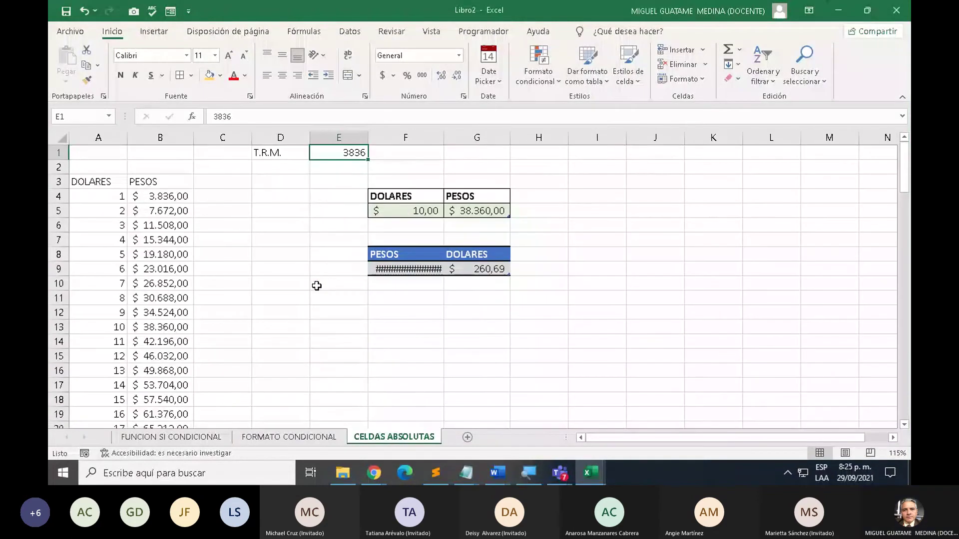
scroll(317, 285, "up", 1)
scroll(317, 286, "up", 1)
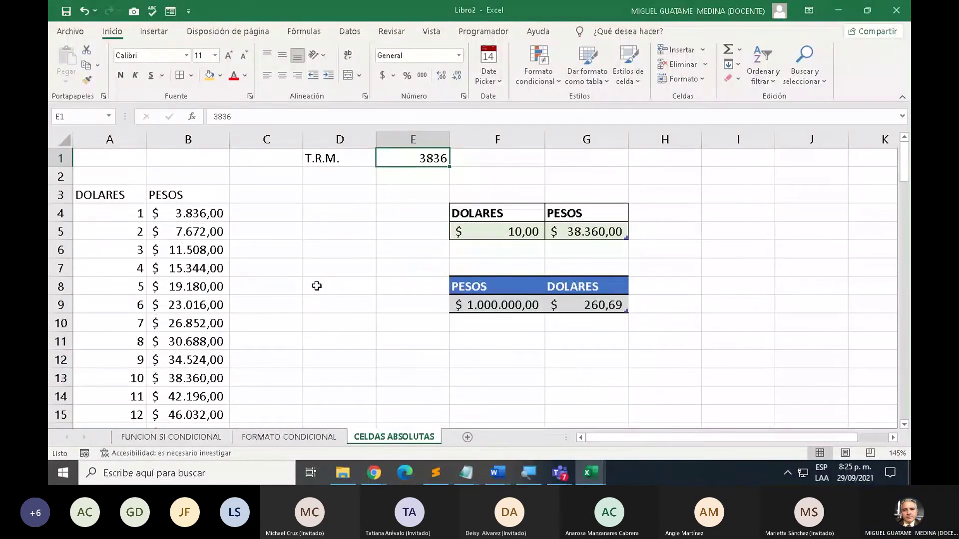
left_click(69, 34)
left_click(115, 203)
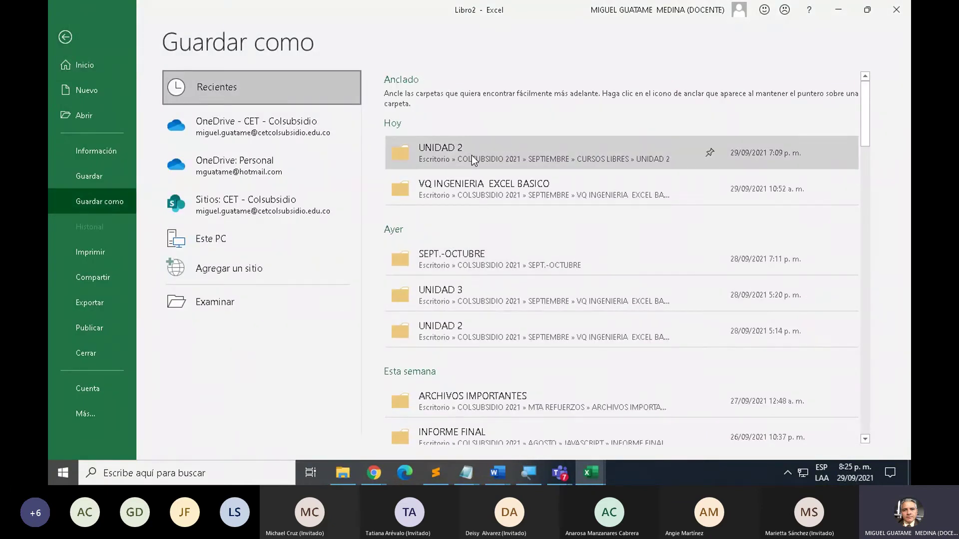
left_click(471, 155)
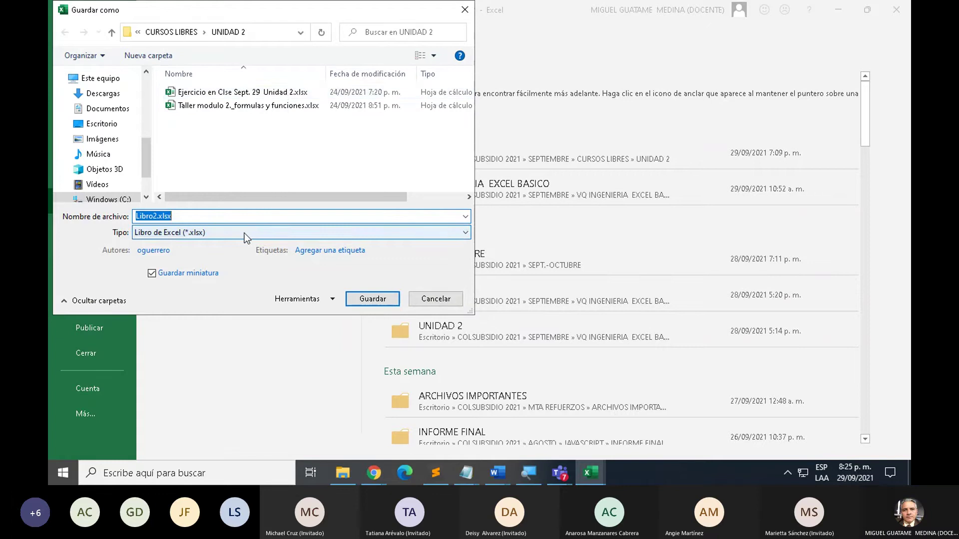
type("eje")
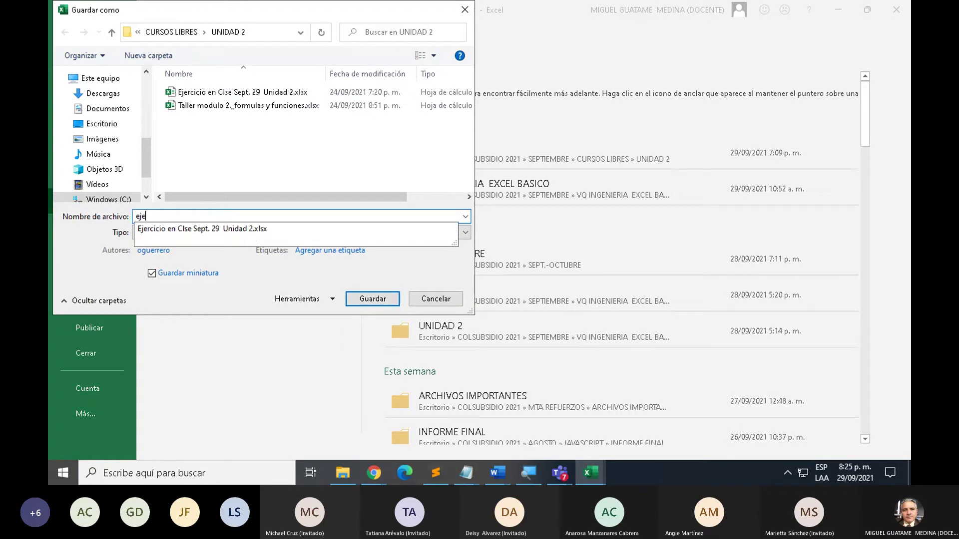
type("rc")
key("BackSpace")
key("BackSpace")
key("BackSpace")
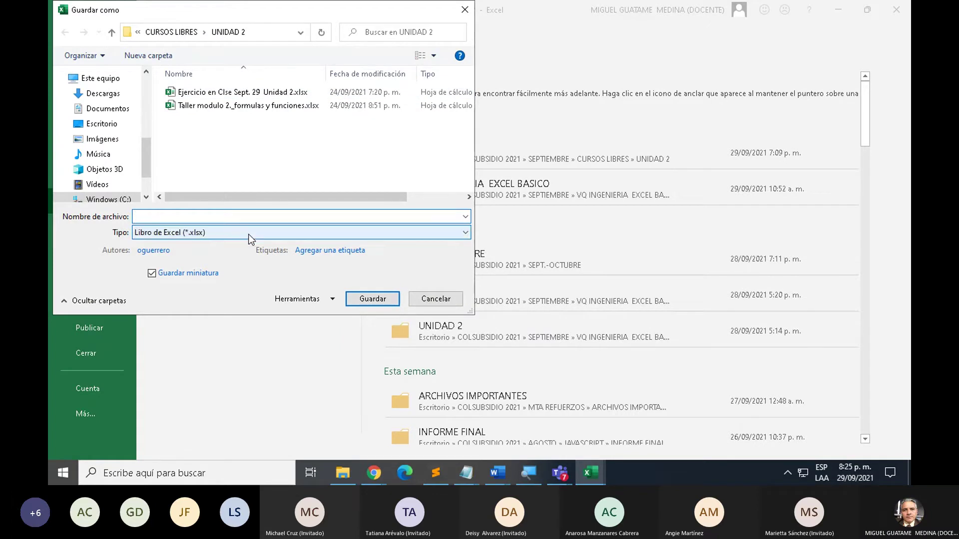
type("EJERCICIO EN")
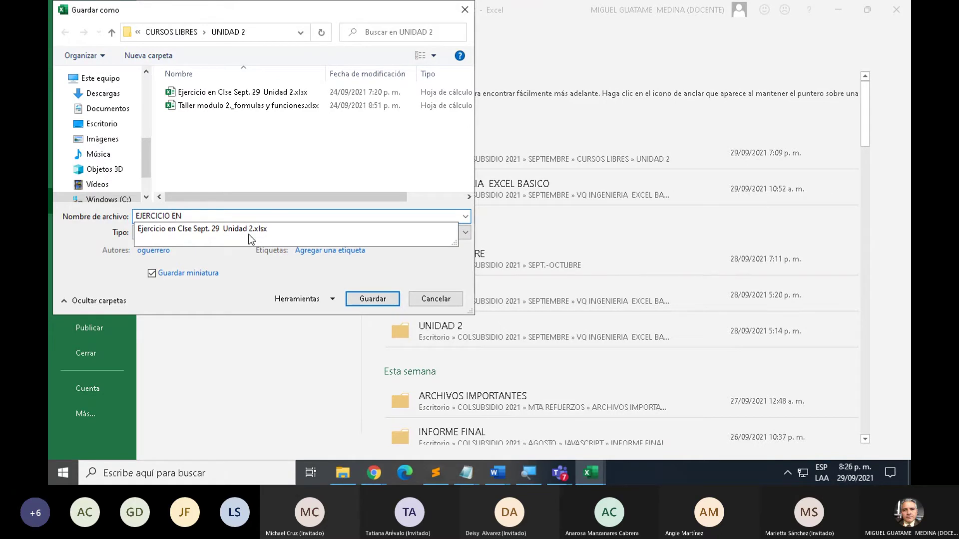
type(" CLASE CONDICIONALES SEP.xlsx")
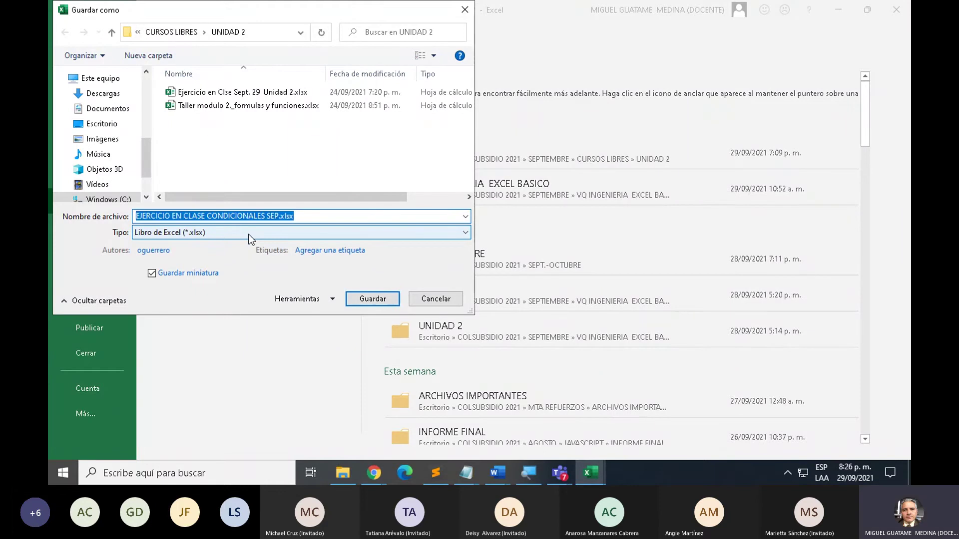
key("Return")
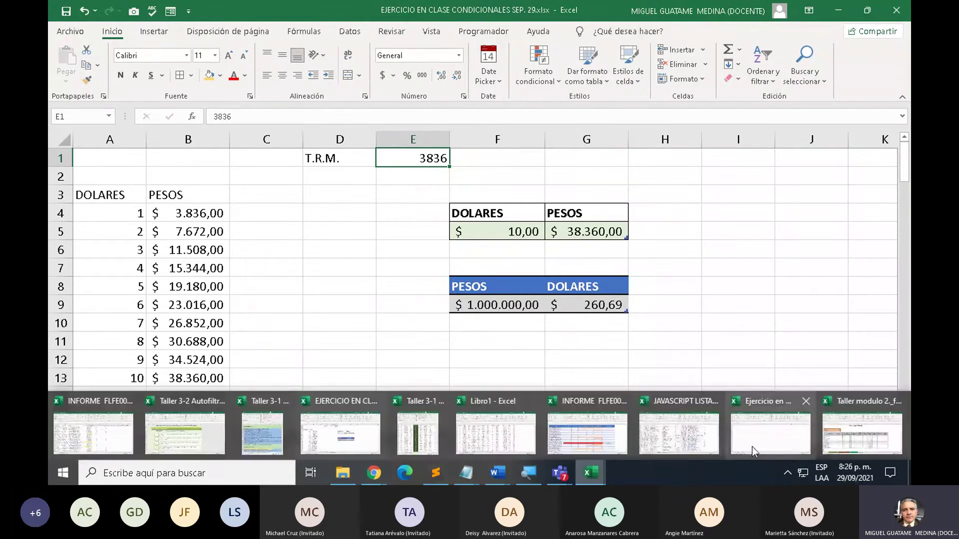
mouse_move(589, 472)
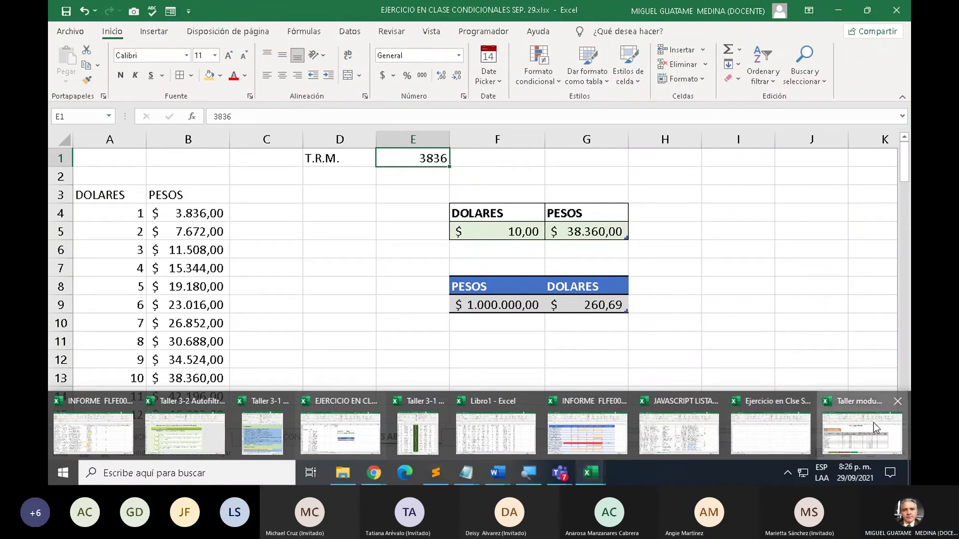
Switch to Taller modulo 2 and keep G7's Valor a Cancelar comment shown above the table
left_click(861, 430)
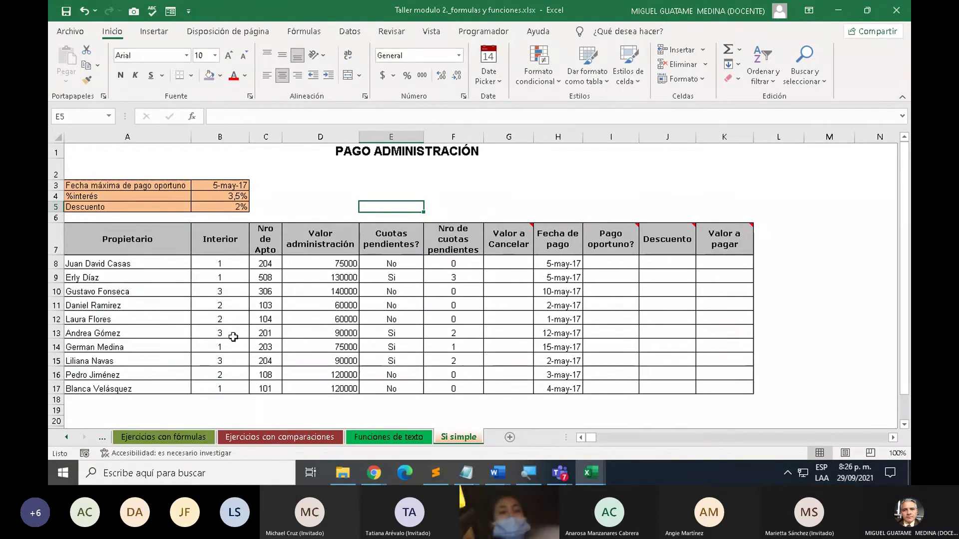
scroll(227, 332, "down", 3)
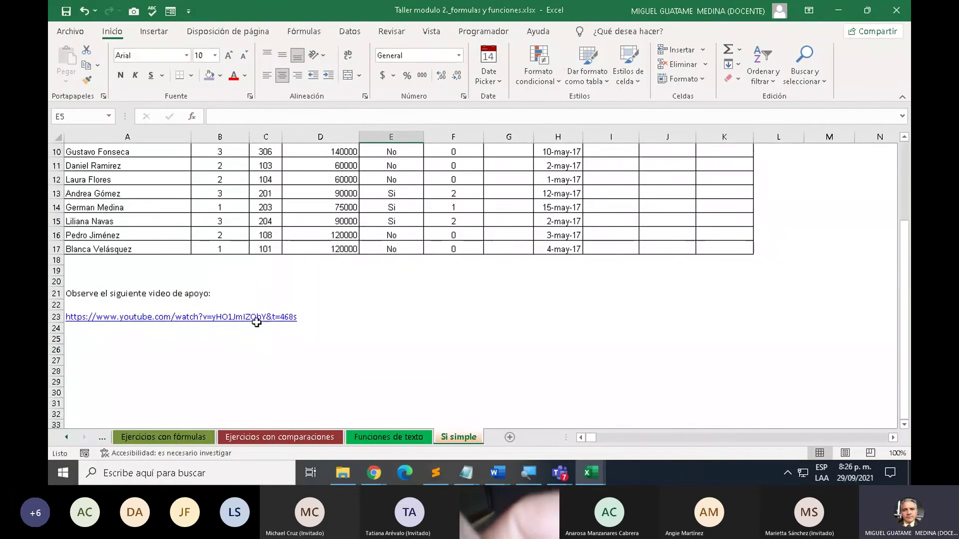
scroll(167, 315, "up", 3)
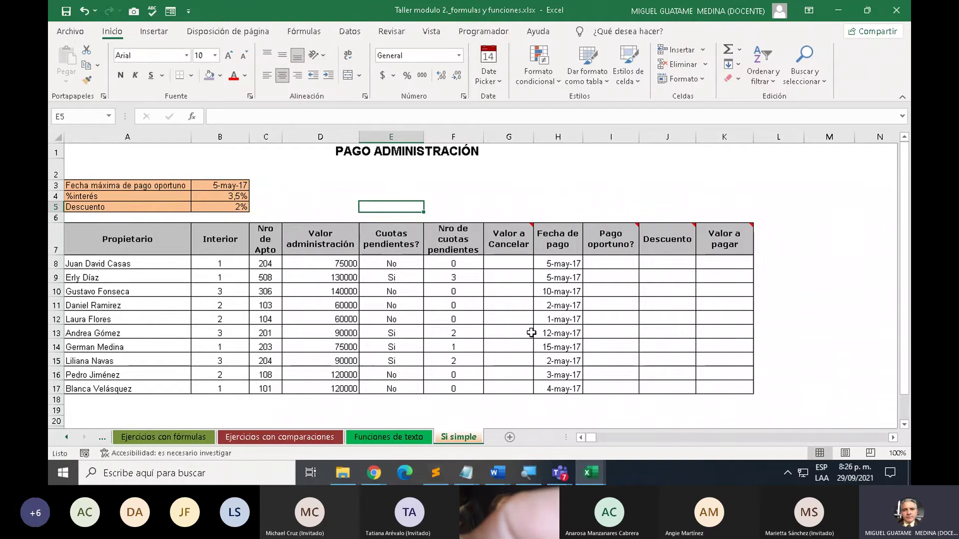
left_click(508, 262)
mouse_move(511, 238)
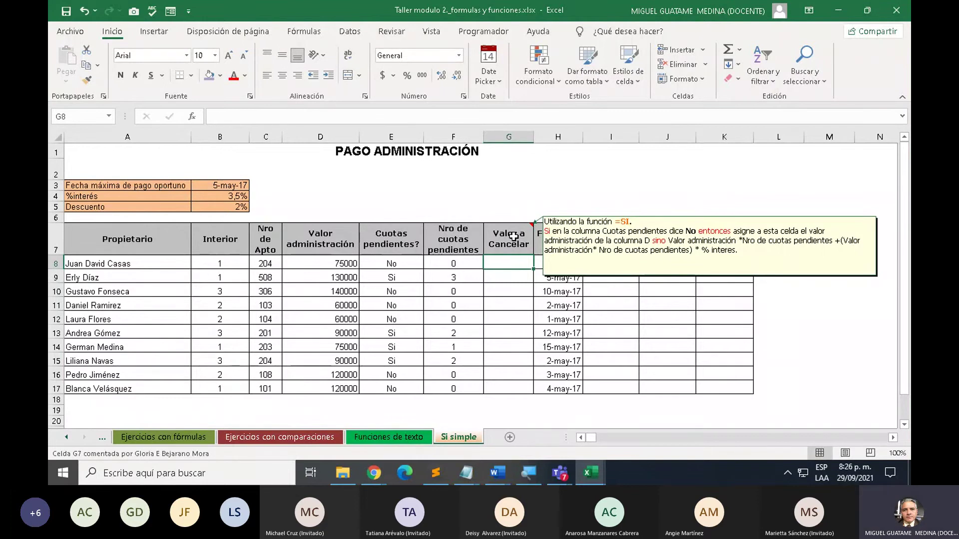
left_click(513, 237)
right_click(510, 240)
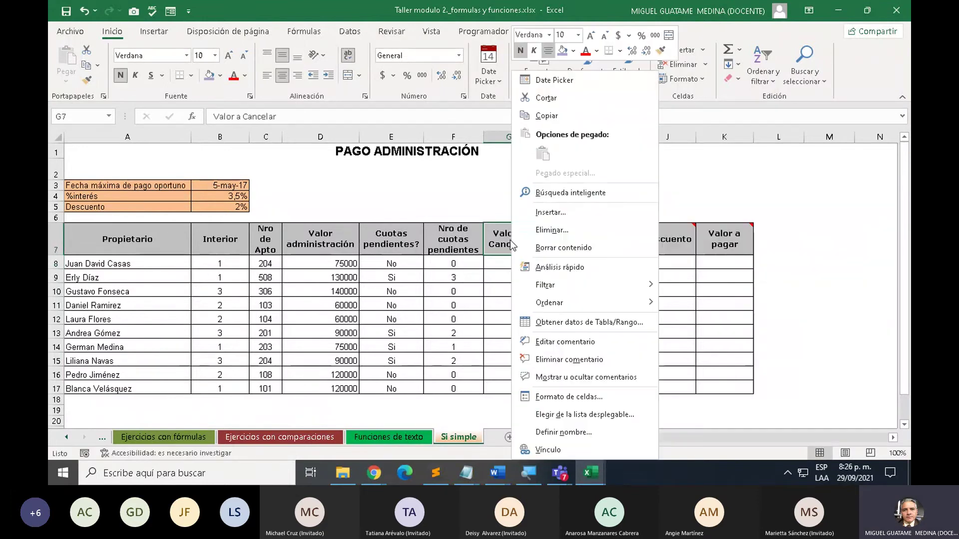
left_click(551, 378)
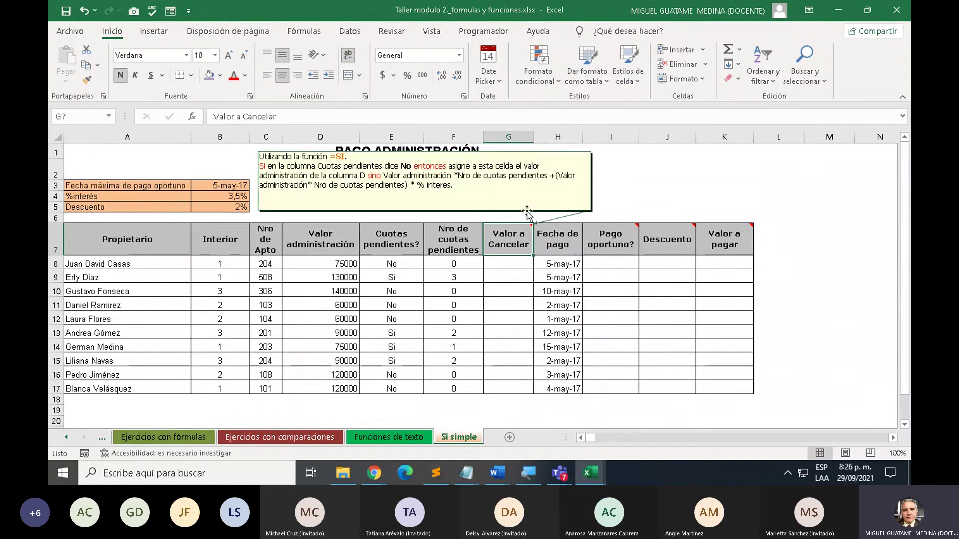
left_click_drag(527, 212, 584, 221)
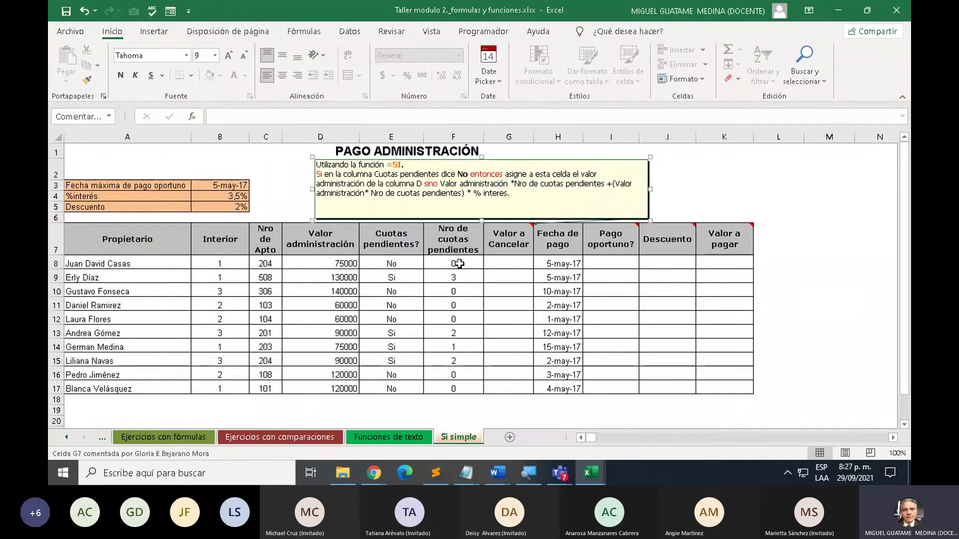
Recheck the G7 comment options without changes, then select G8 for a formula
left_click(328, 263)
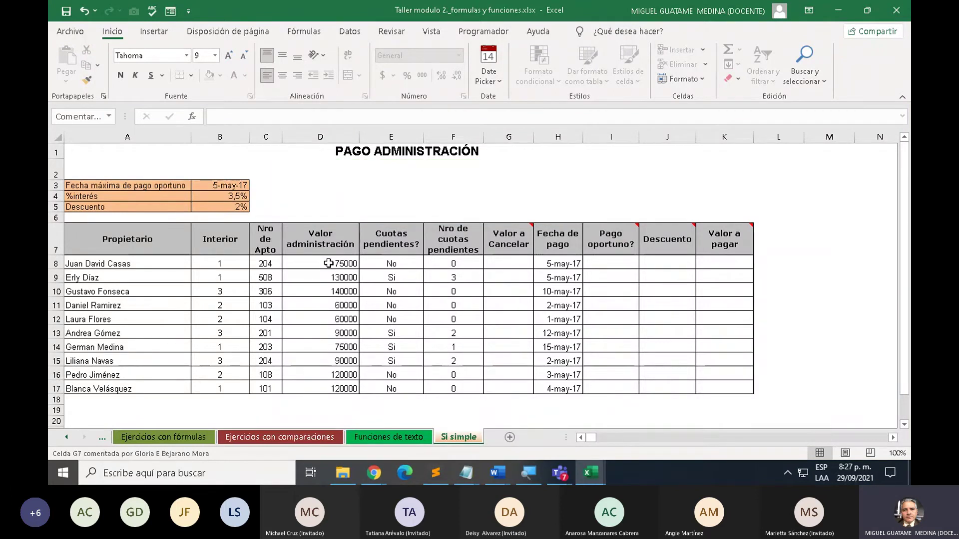
left_click(520, 241)
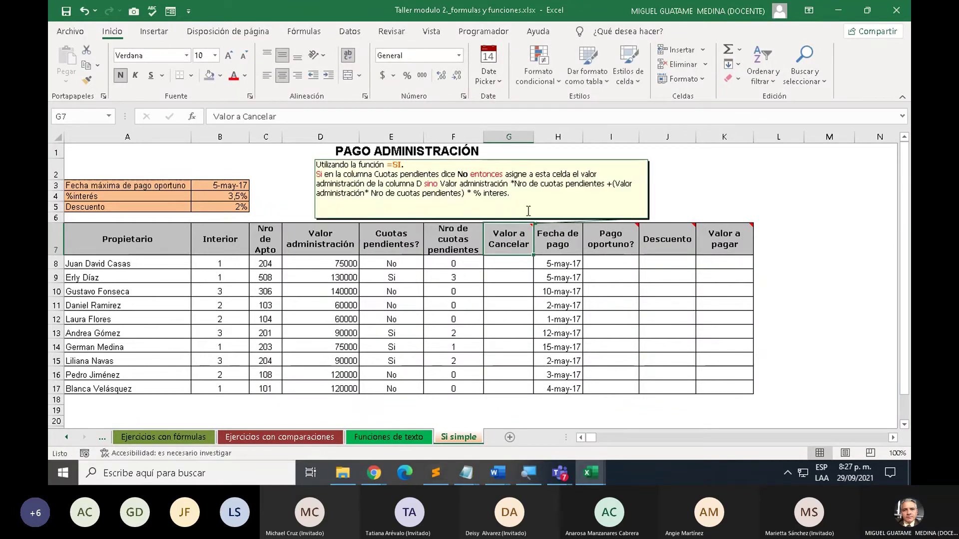
right_click(518, 240)
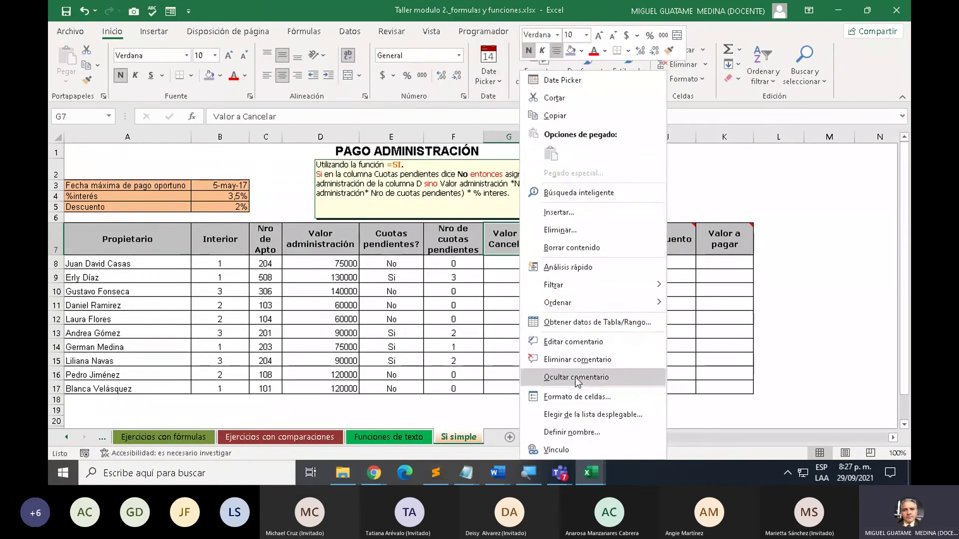
key("Escape")
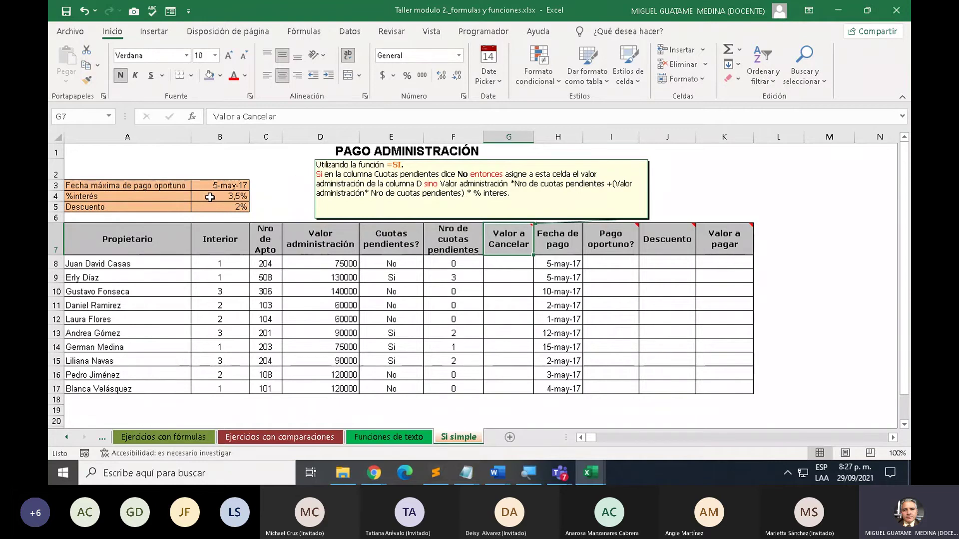
left_click(507, 260)
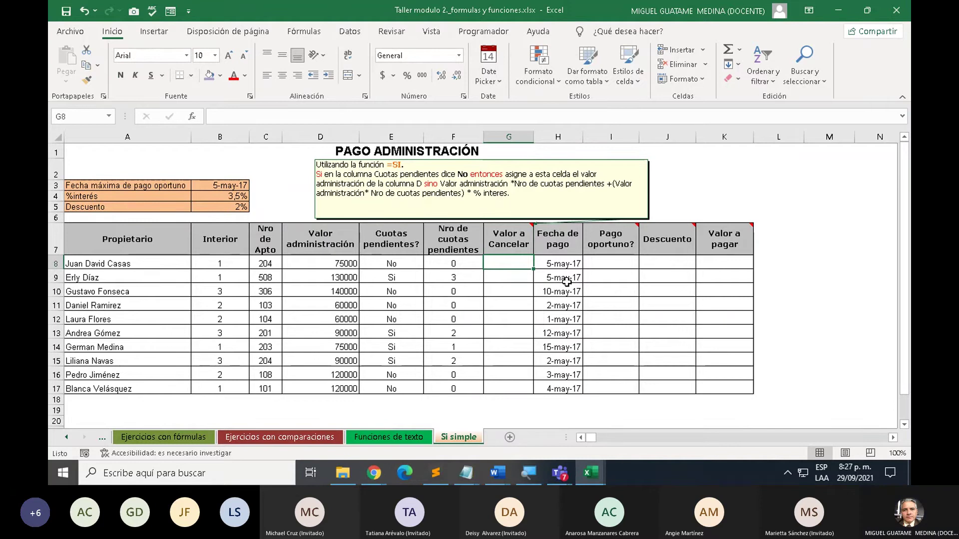
Start G8's SI formula so it returns D8 when E8 is "No"
type("=")
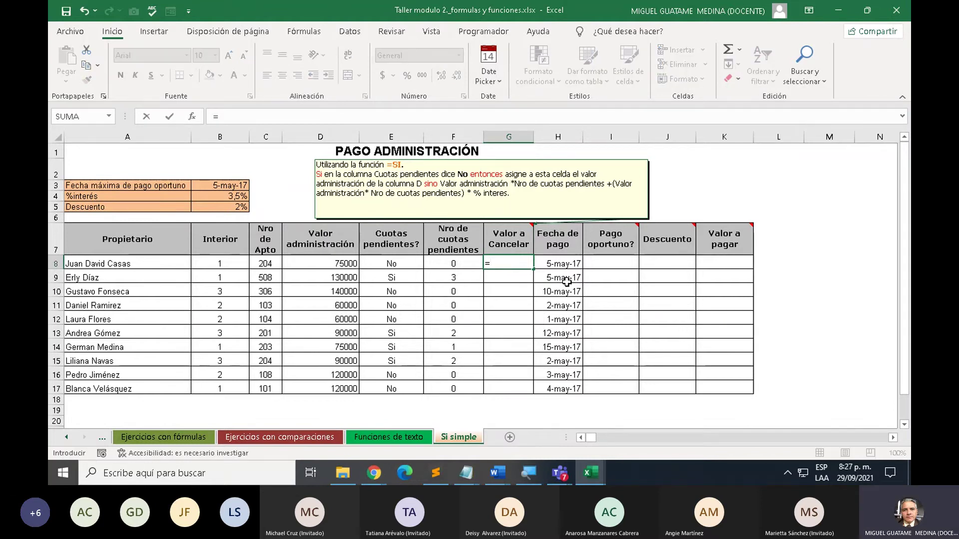
type("SI")
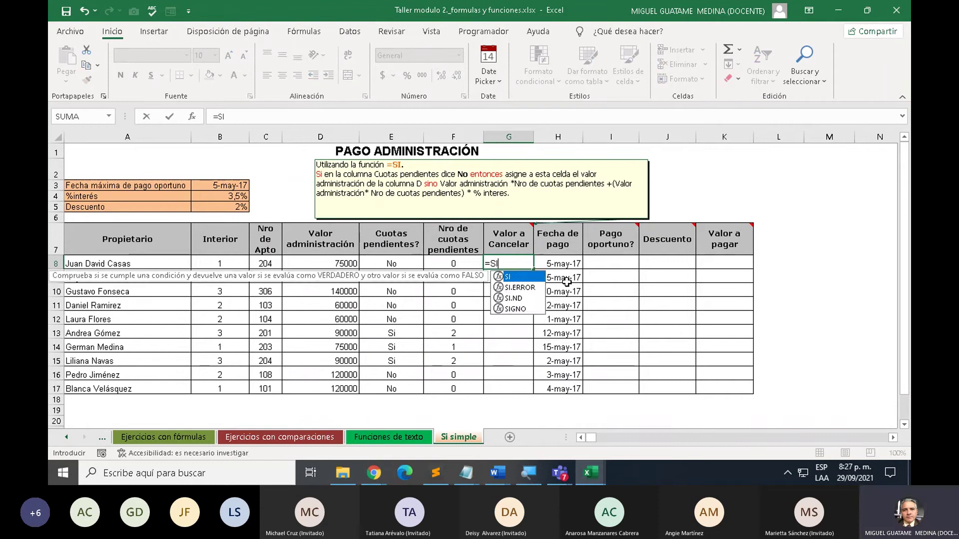
type("(")
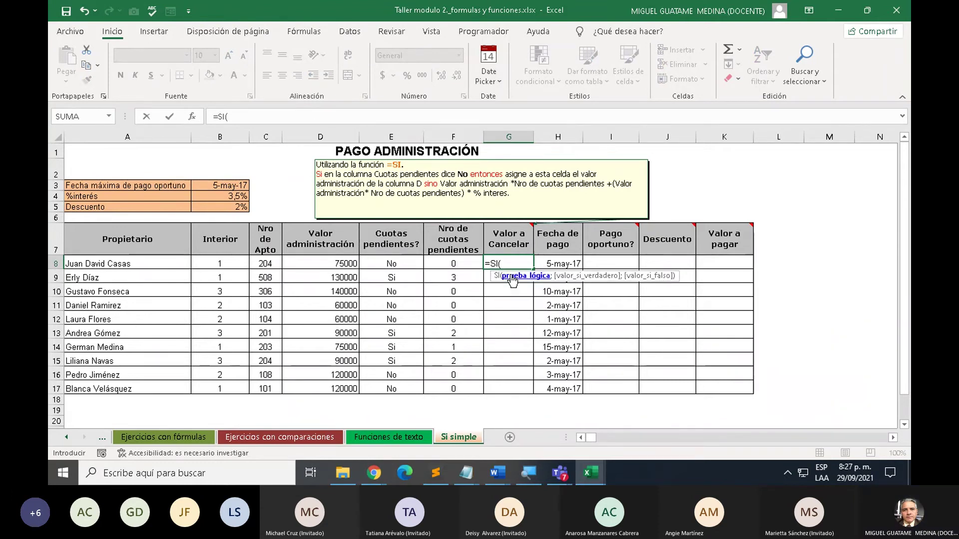
left_click(407, 263)
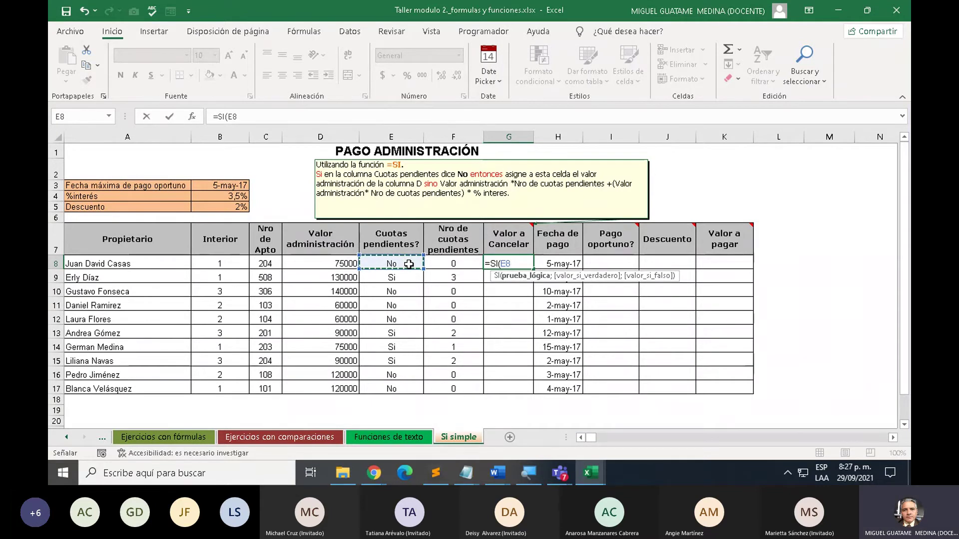
type("=\"")
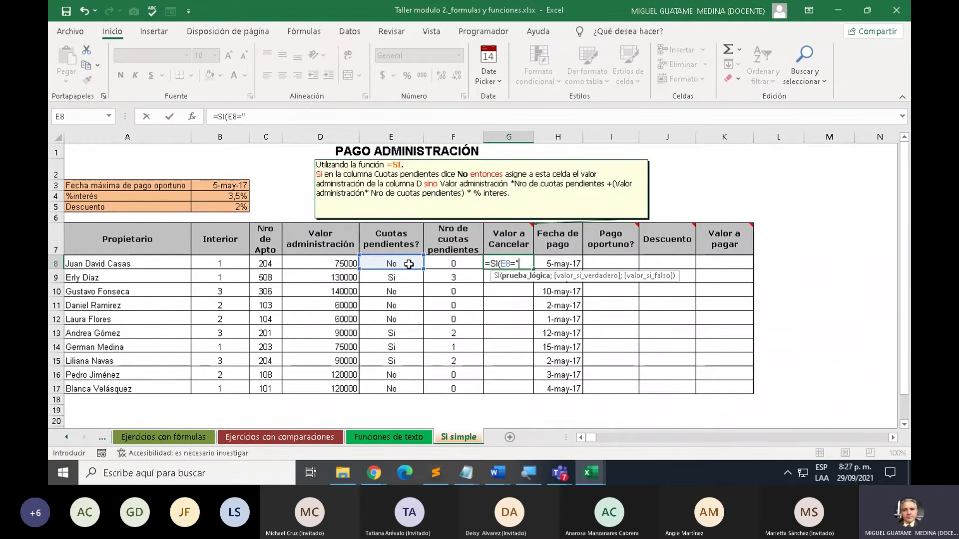
type("nO")
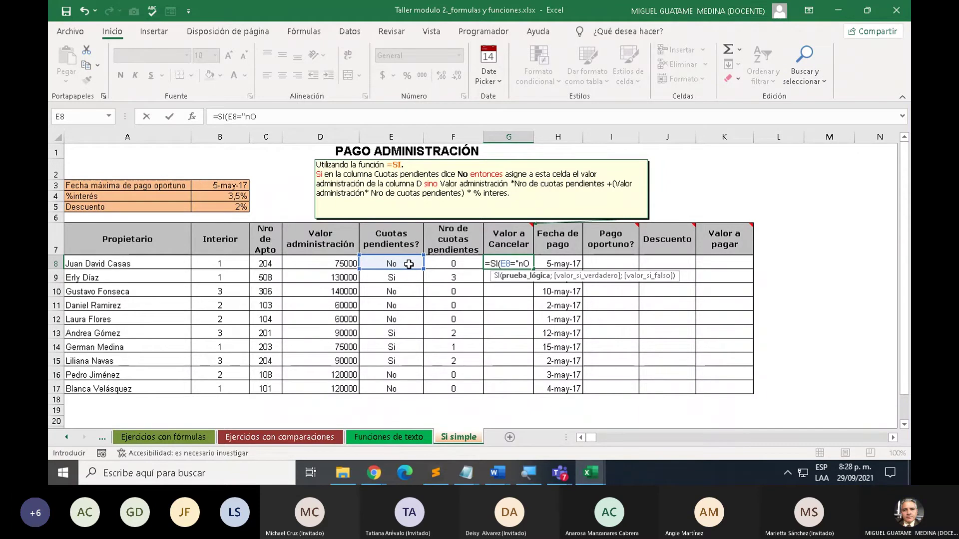
type("\"")
type(";")
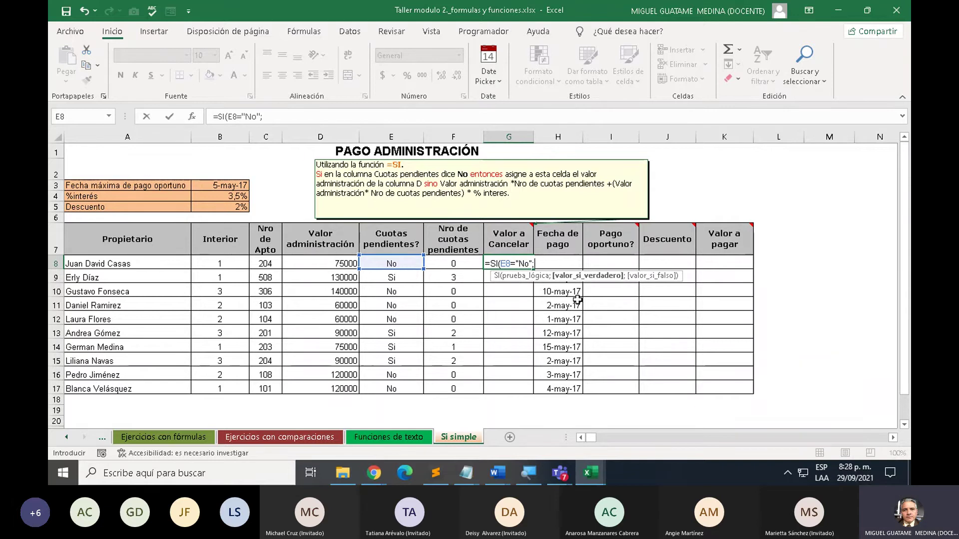
left_click(340, 264)
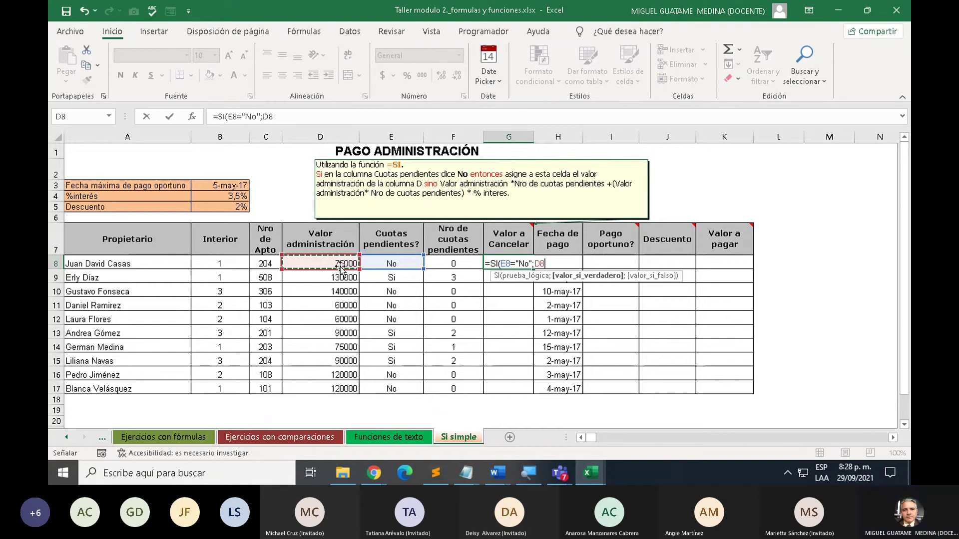
type(";")
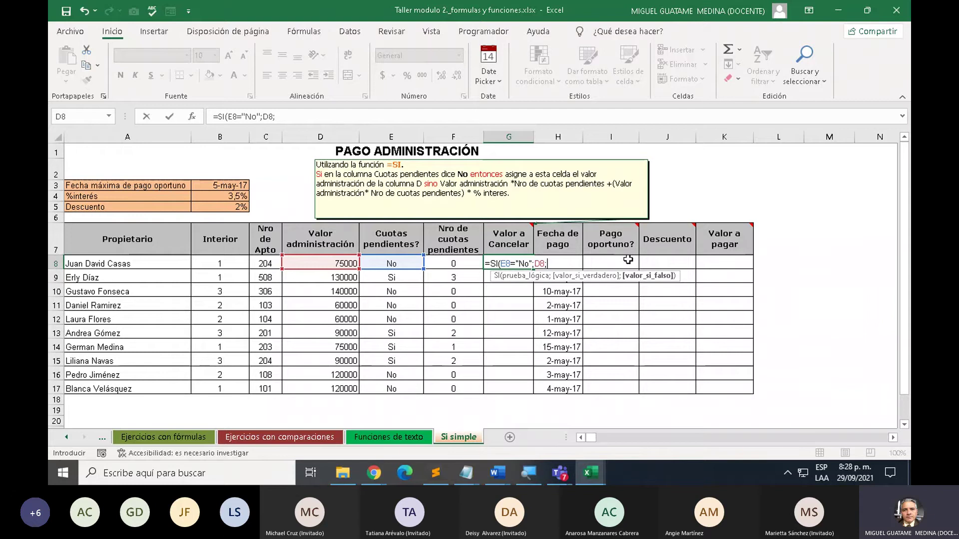
Add the false case (D8*F8)+(D8*F8)*$B$4 with B4 made absolute, giving 75000 in G8
type("(")
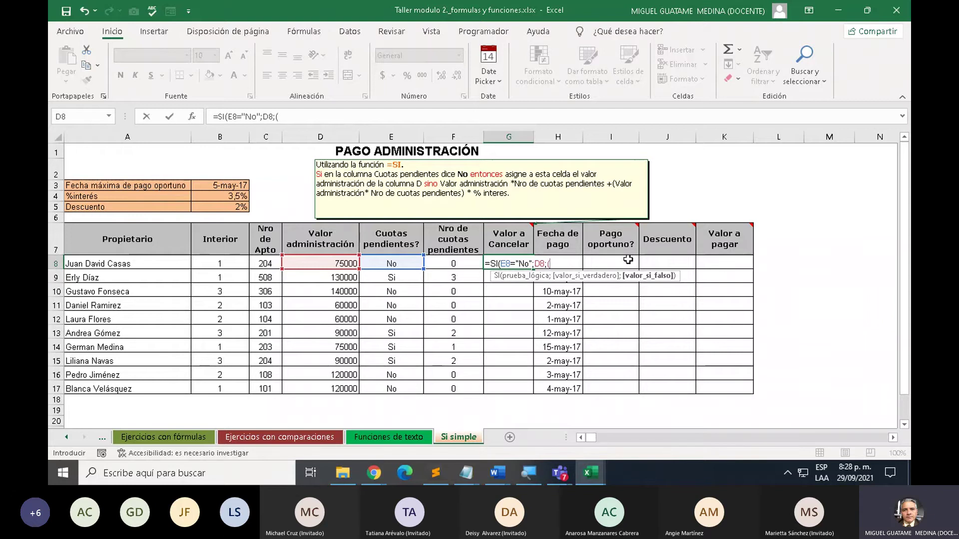
left_click(322, 263)
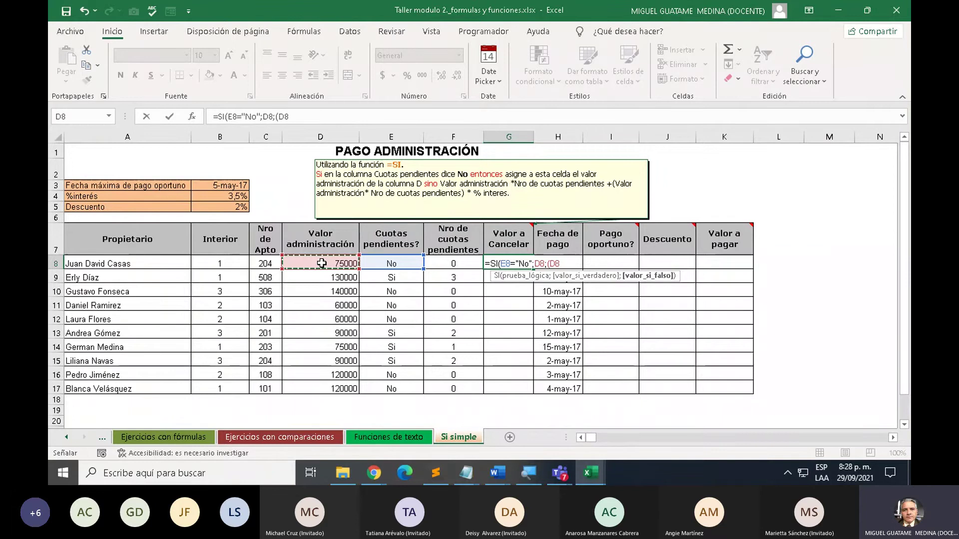
type("*")
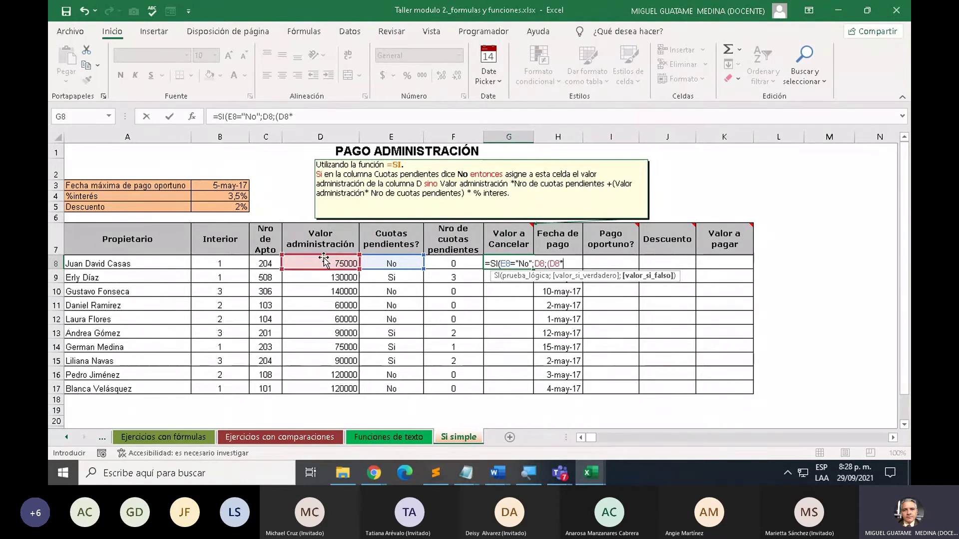
left_click(446, 263)
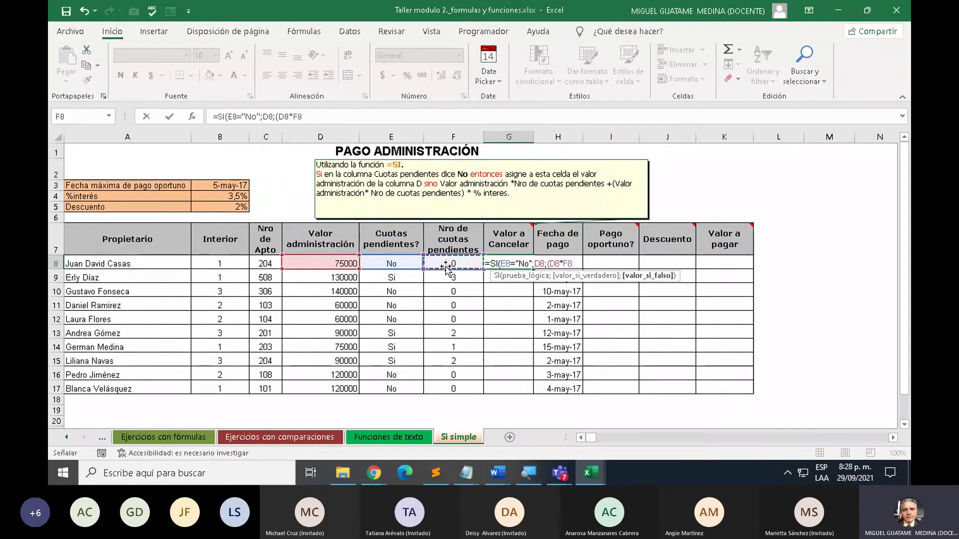
type(")")
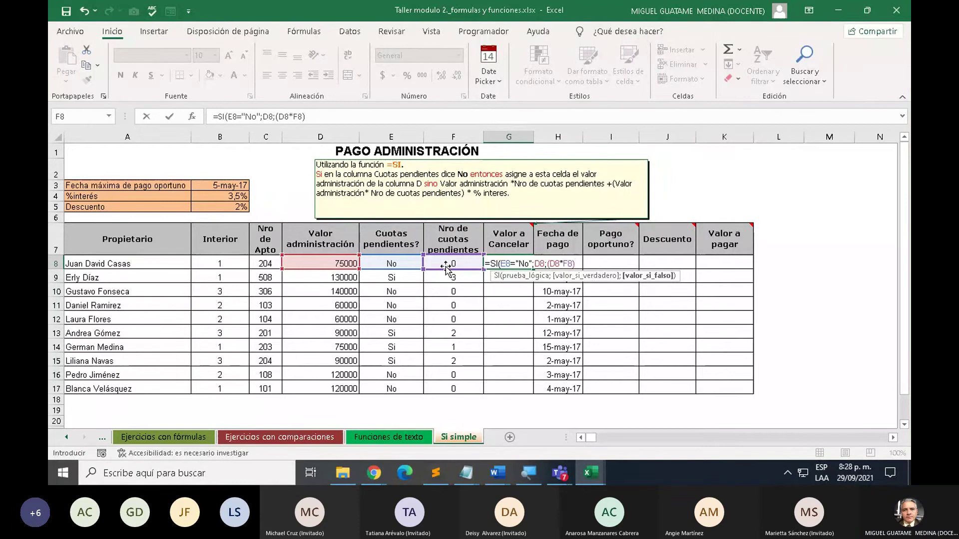
type("+")
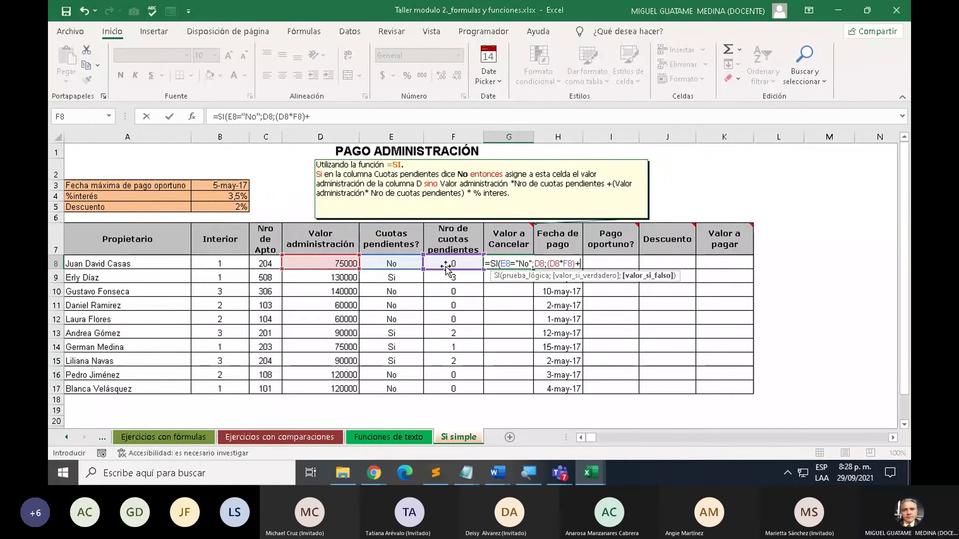
type("(")
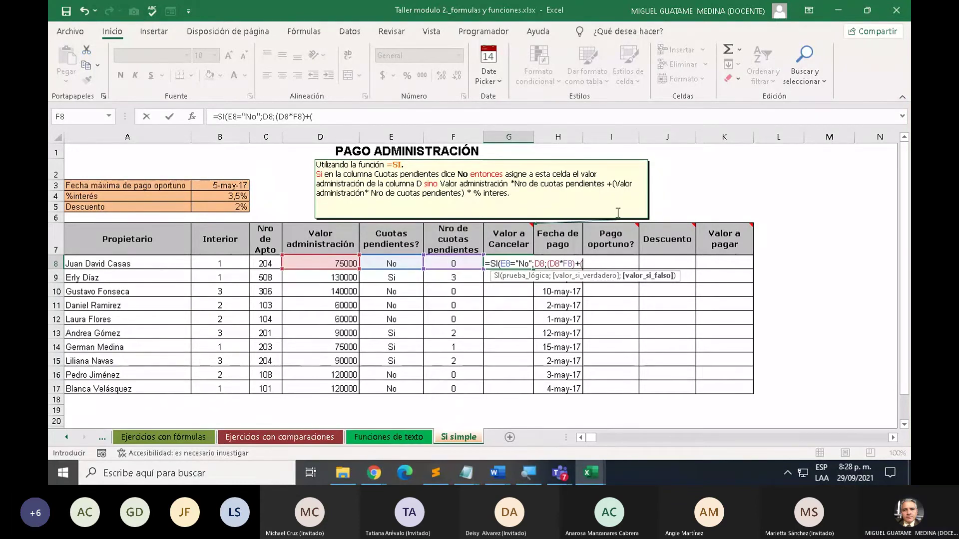
left_click(343, 261)
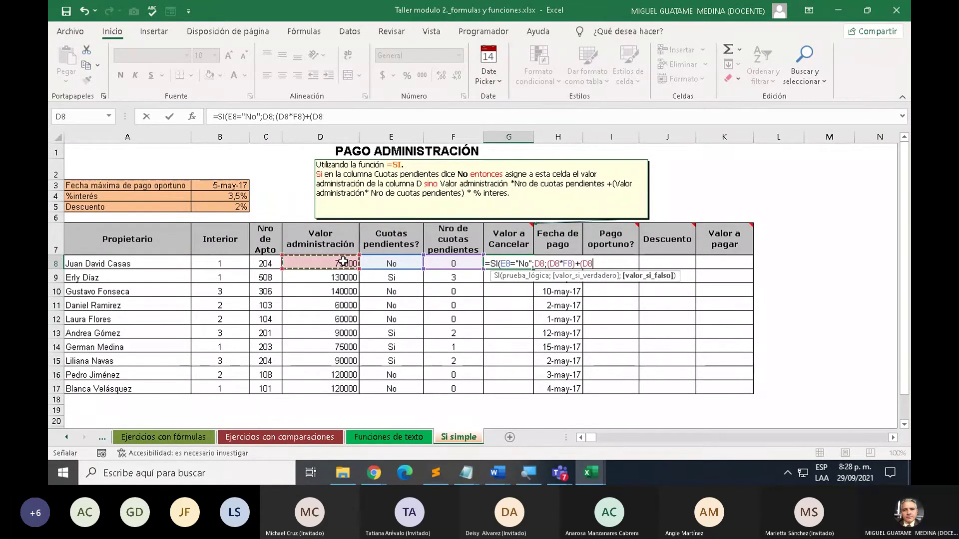
type("*")
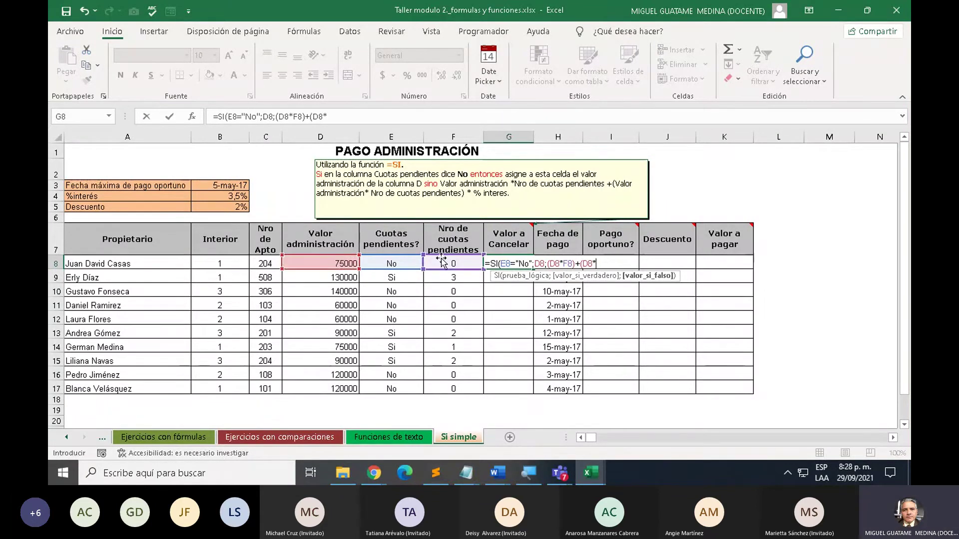
left_click(451, 260)
type(")")
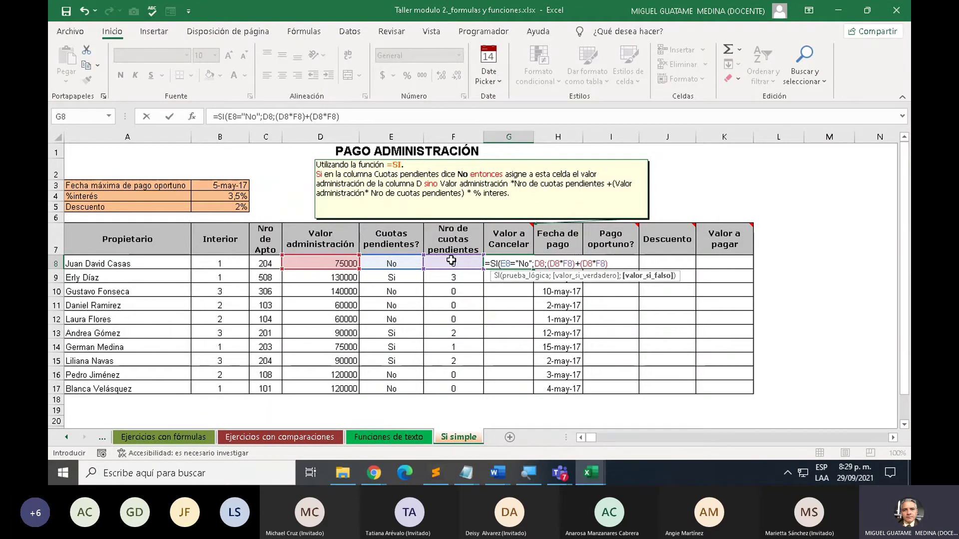
type("*")
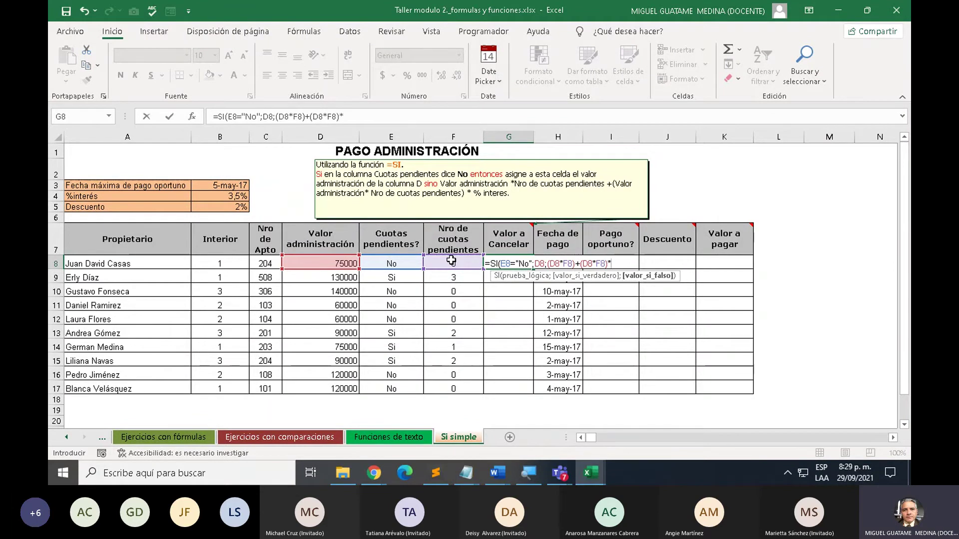
left_click(236, 197)
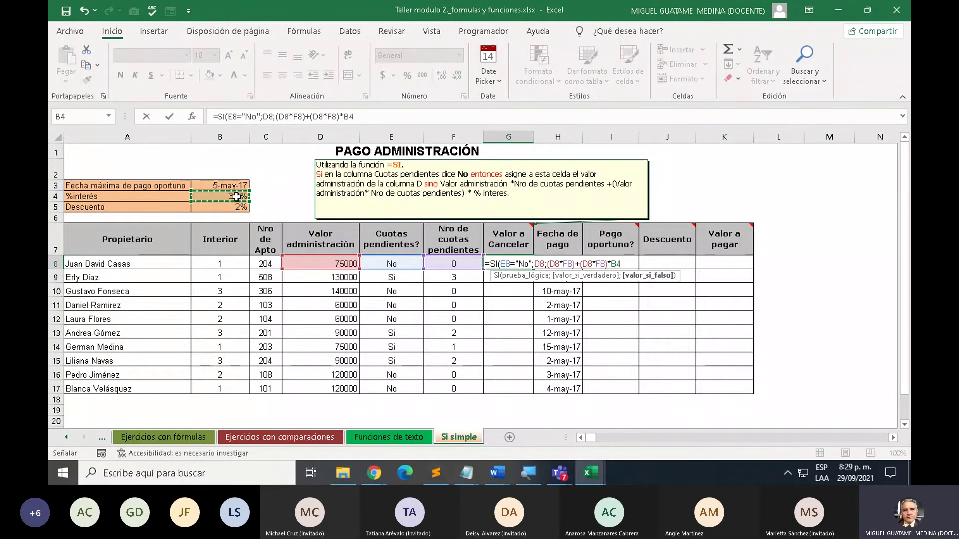
type(")")
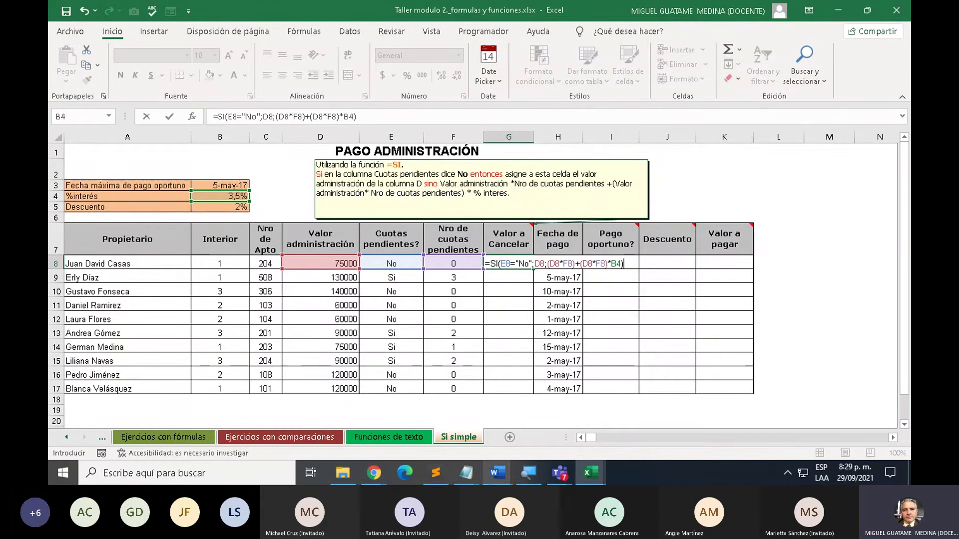
left_click(616, 266)
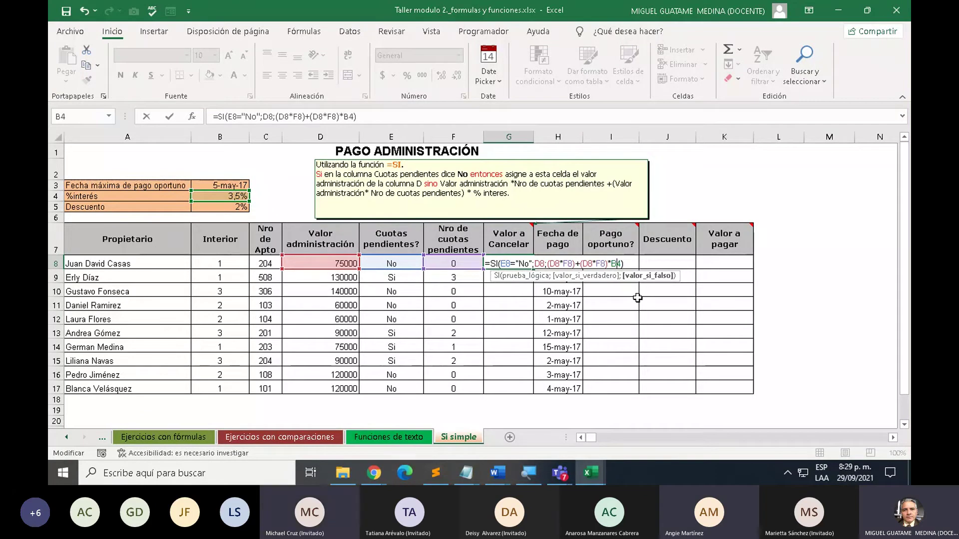
key("F4")
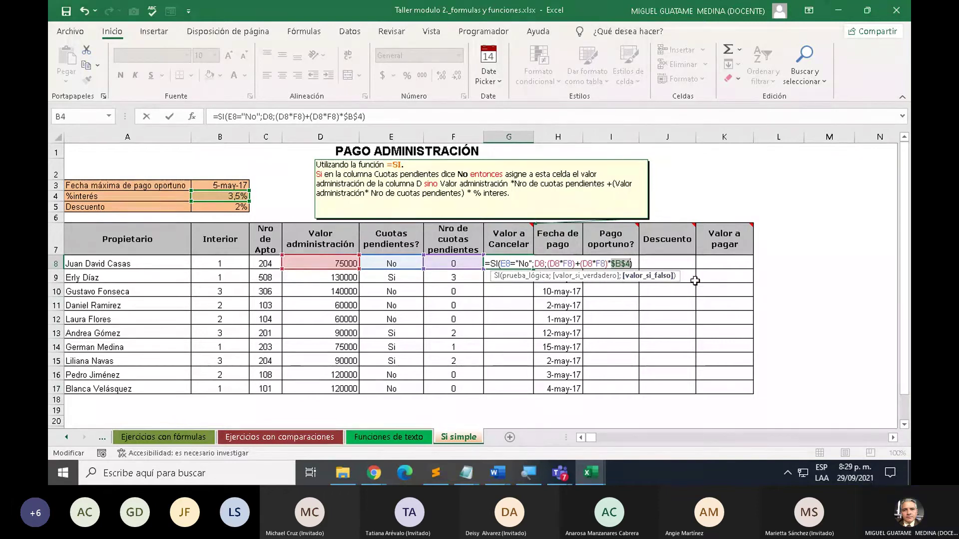
key("Return")
Fill G8's Valor a Cancelar formula down to G17 and check the results in rows 11–12
key("Up")
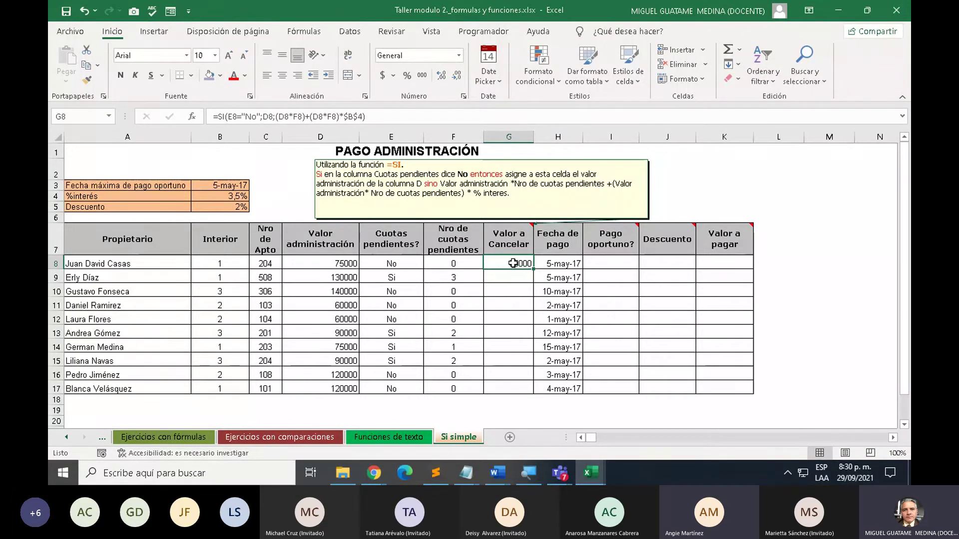
left_click_drag(534, 270, 526, 390)
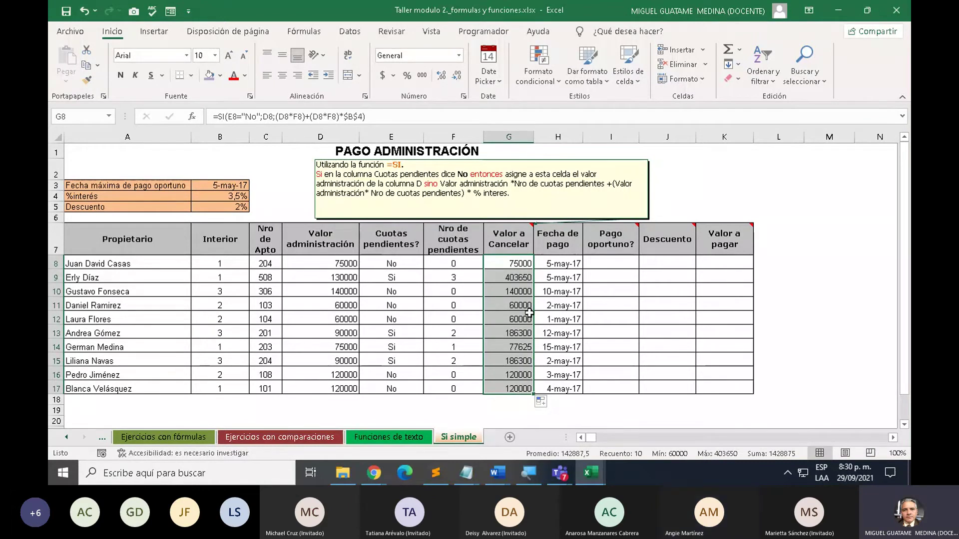
left_click(457, 320)
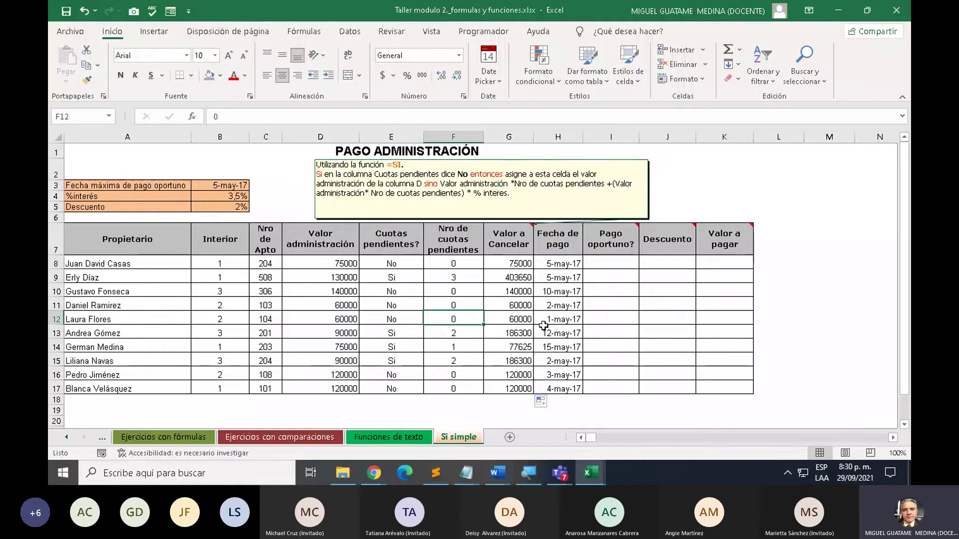
left_click(522, 319)
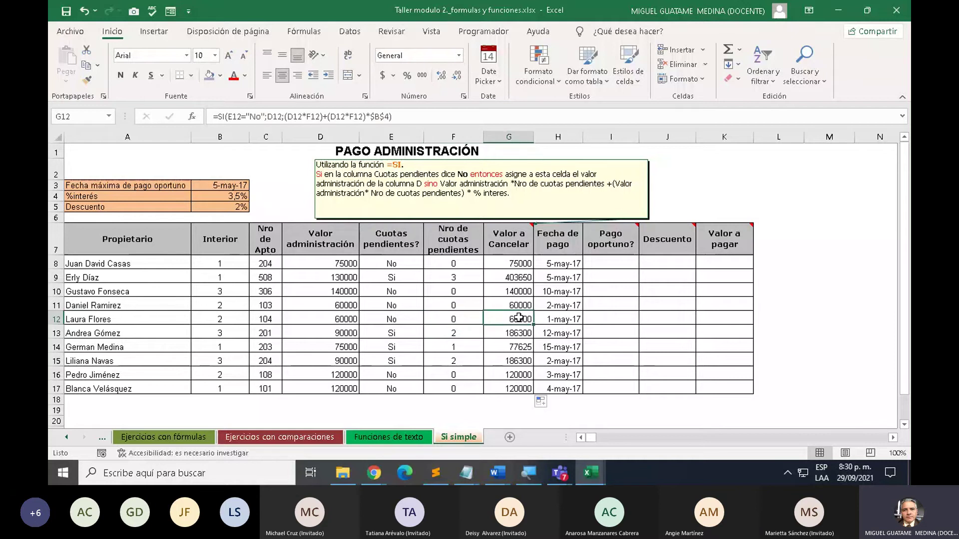
left_click(435, 304)
left_click(398, 308)
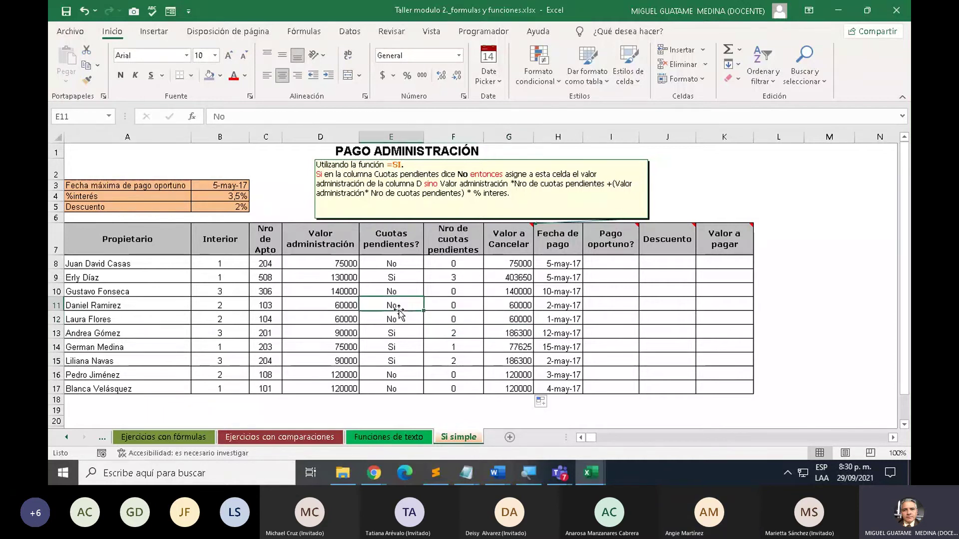
left_click(522, 305)
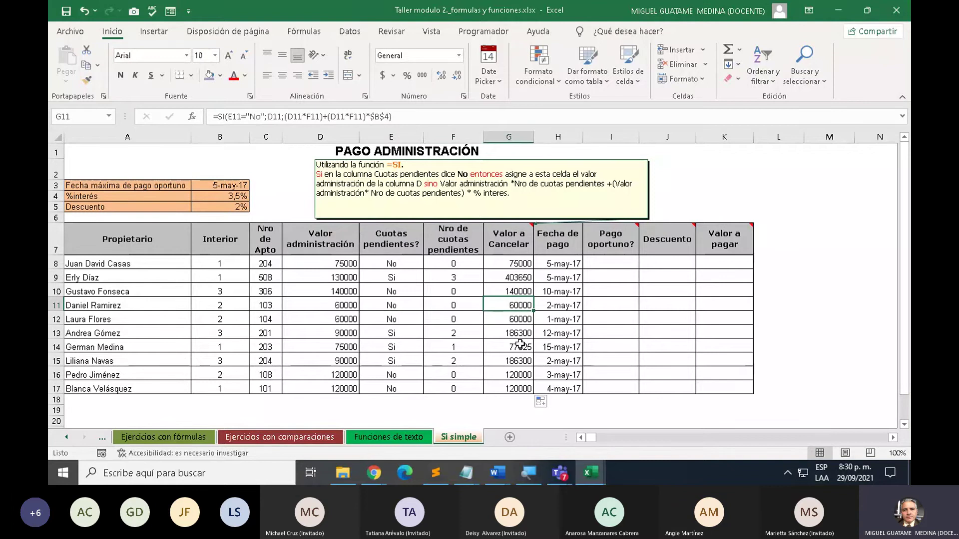
Check the results in rows 9–10, including 403650 for three instalments, then select G8:G17
left_click(408, 295)
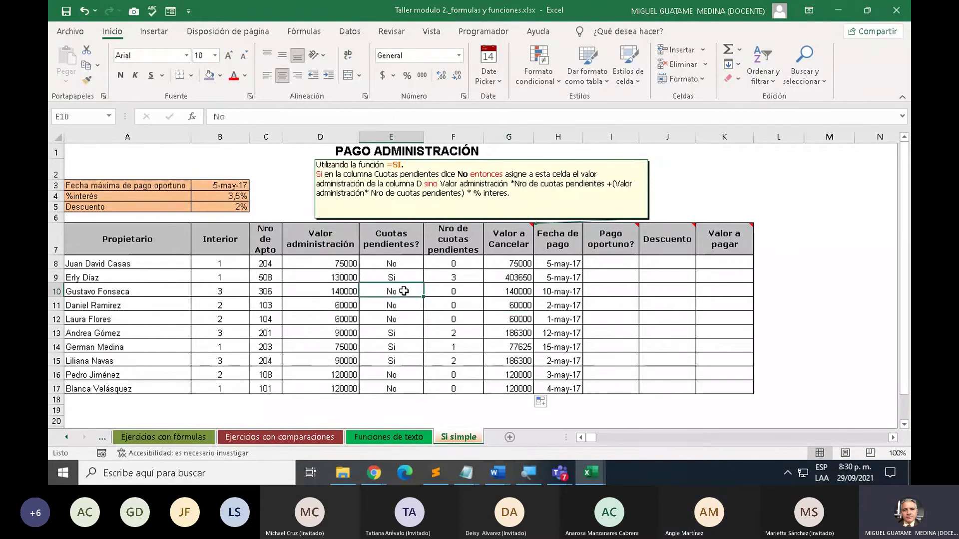
left_click(522, 290)
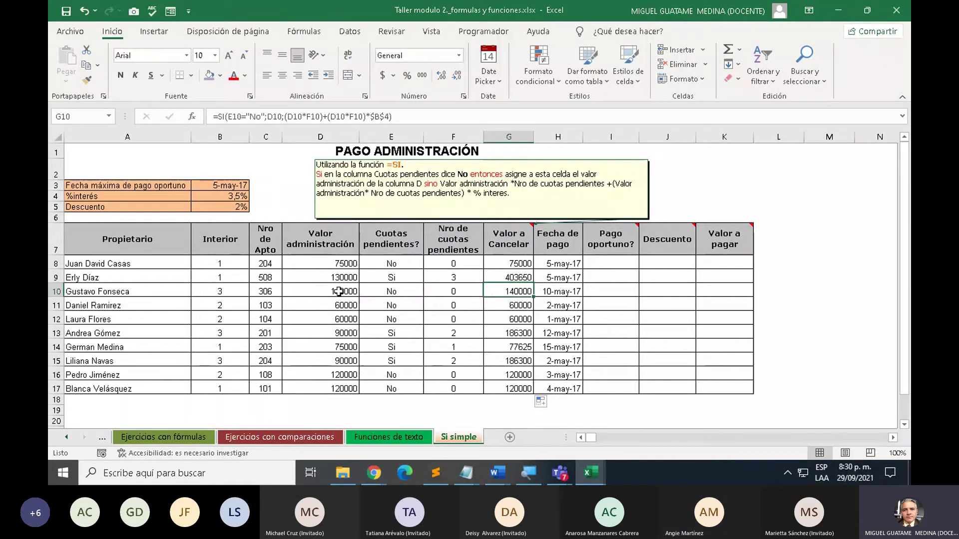
left_click(404, 277)
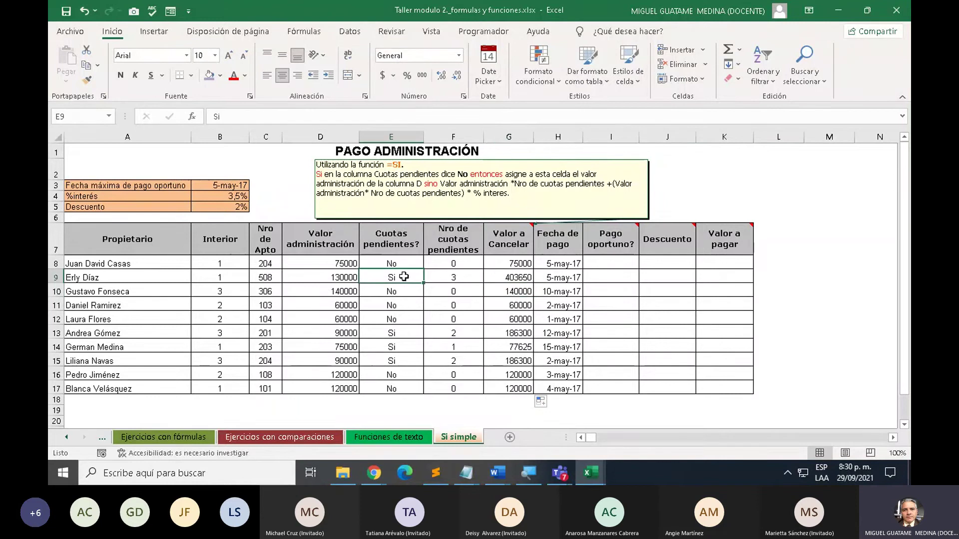
left_click(445, 274)
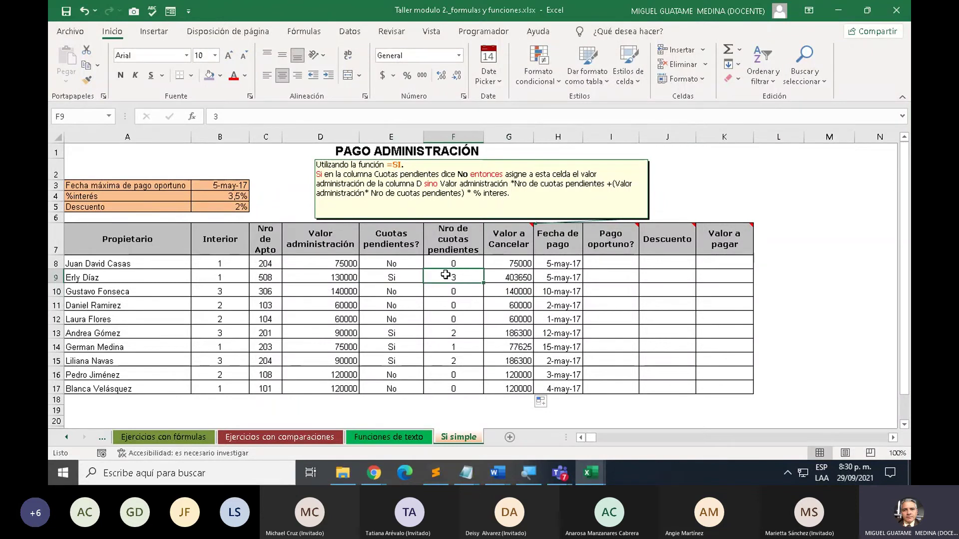
left_click(504, 278)
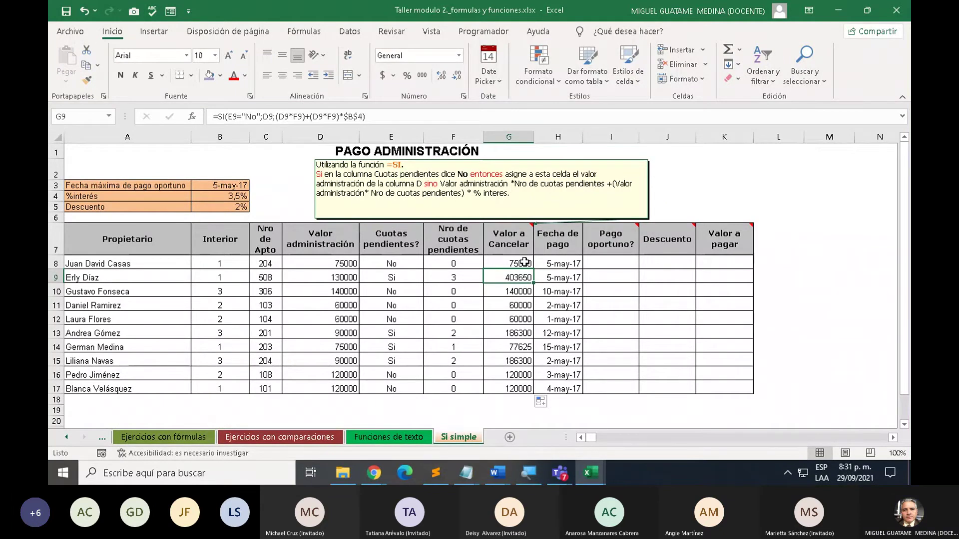
left_click_drag(525, 262, 518, 383)
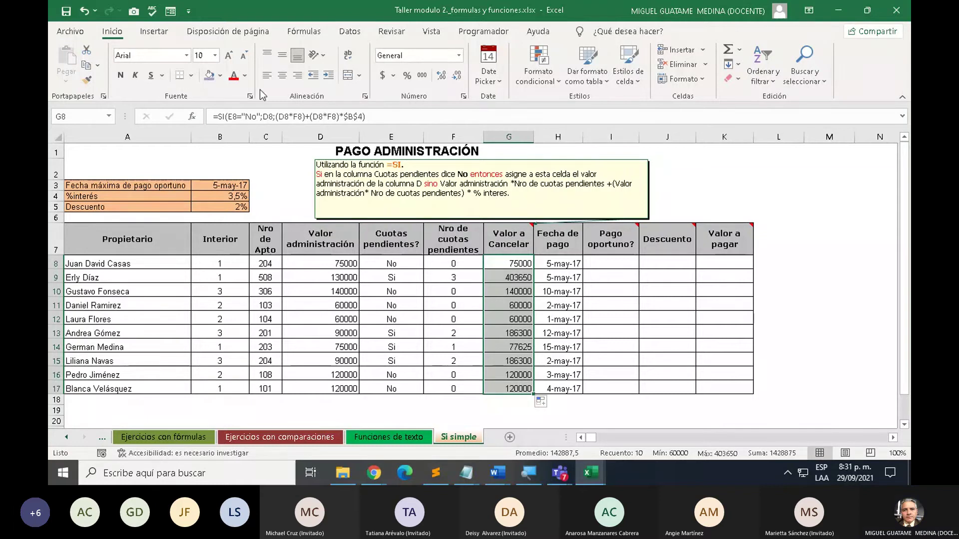
Format G8:G17 as Contabilidad with no decimals and autofit column G
left_click(384, 75)
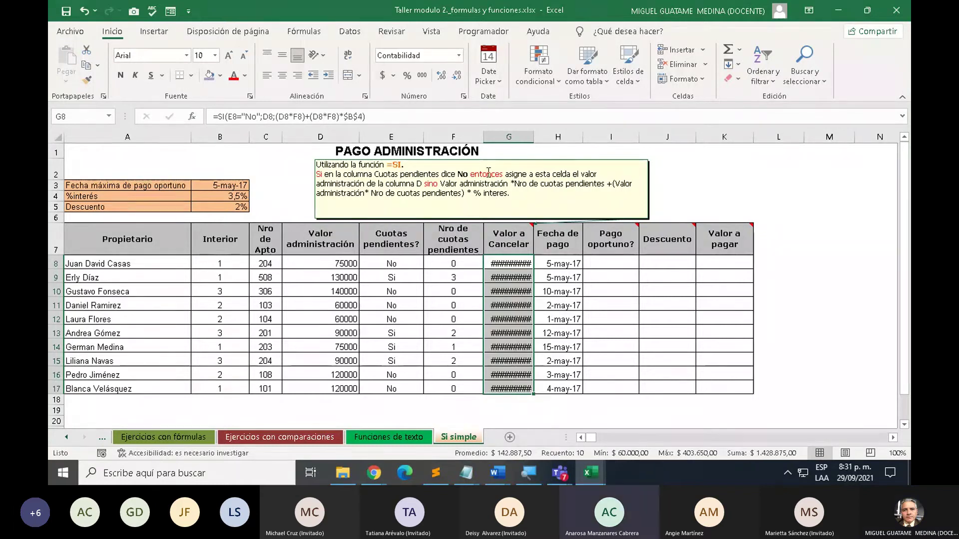
double_click(533, 137)
left_click(456, 76)
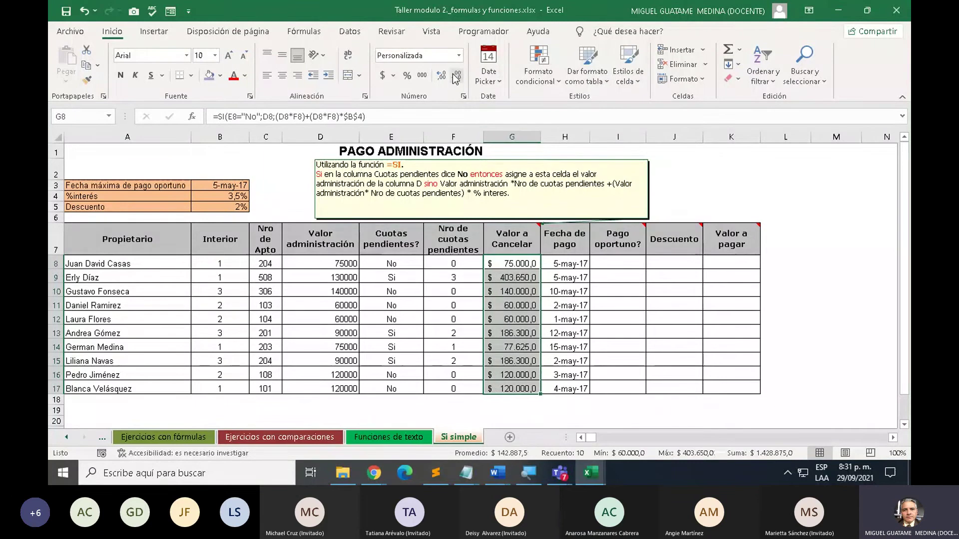
left_click(456, 76)
Select G8 and open its formula in the formula bar
scroll(512, 325, "down", 2)
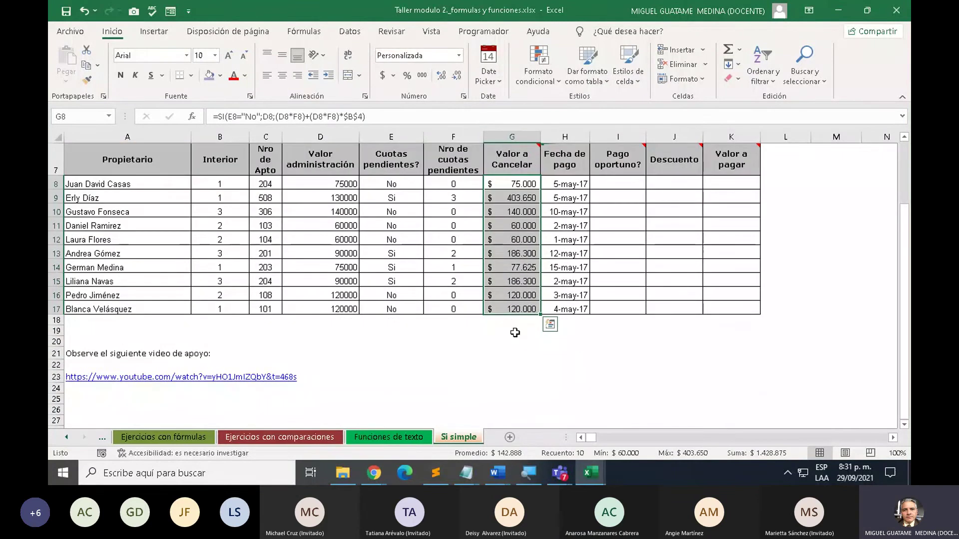
left_click(508, 328)
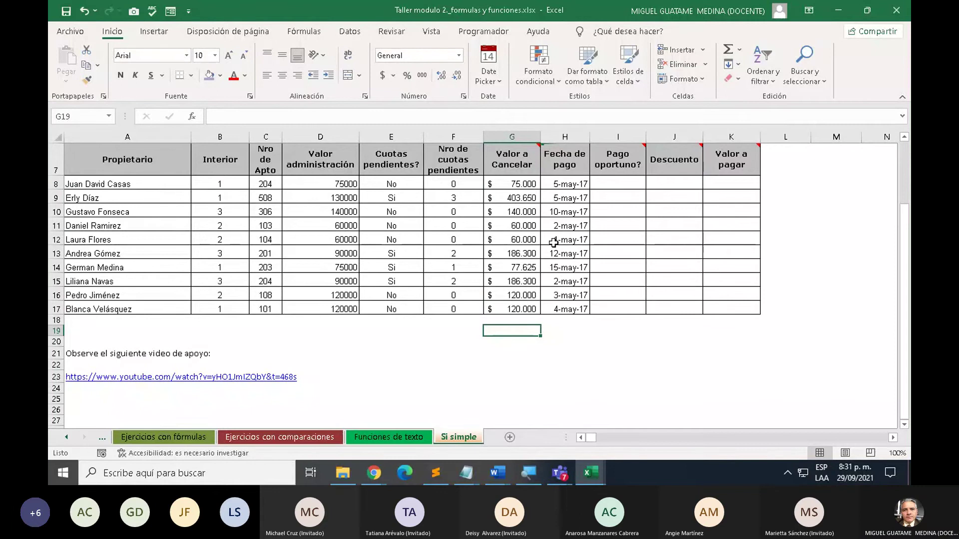
left_click(520, 184)
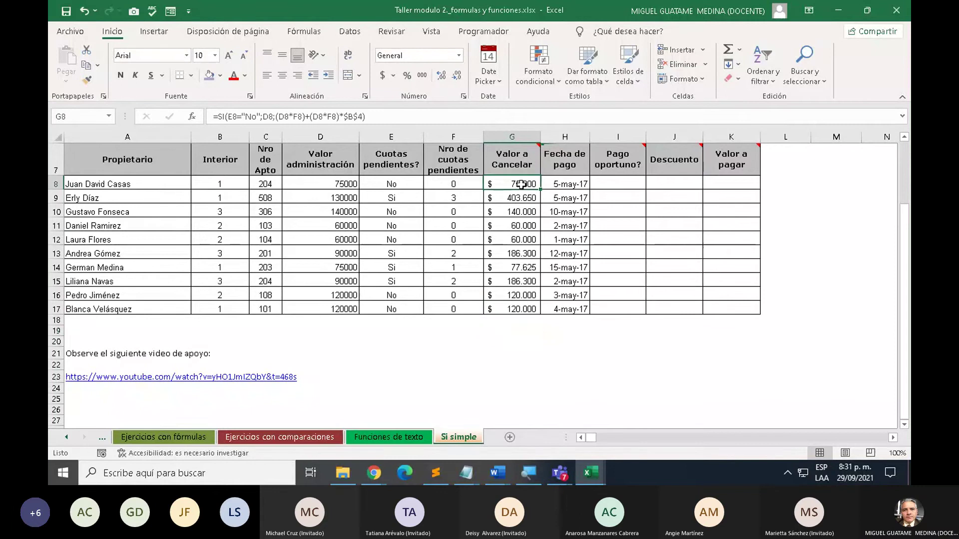
left_click(374, 115)
Copy G8's formula text and paste it as plain text into G19
key("ctrl+c")
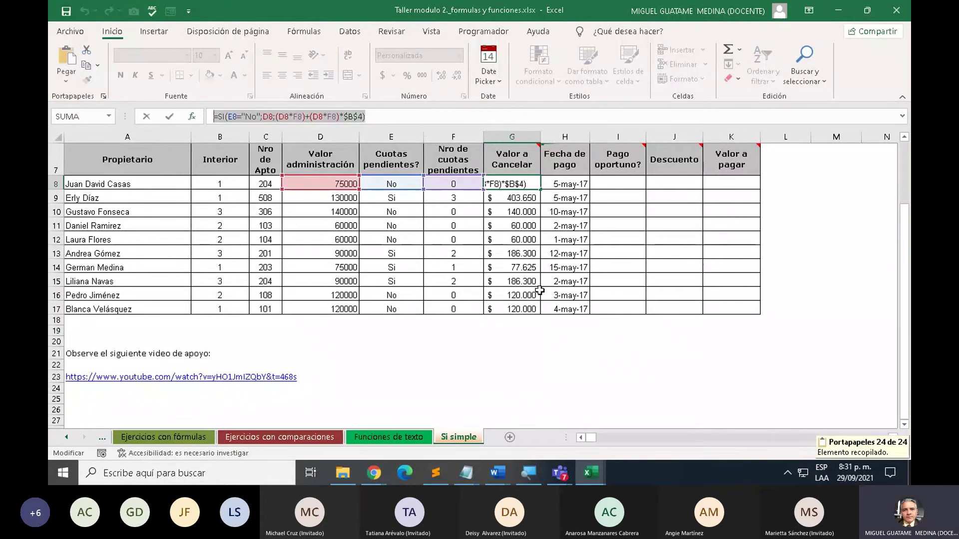
key("Escape")
left_click(513, 339)
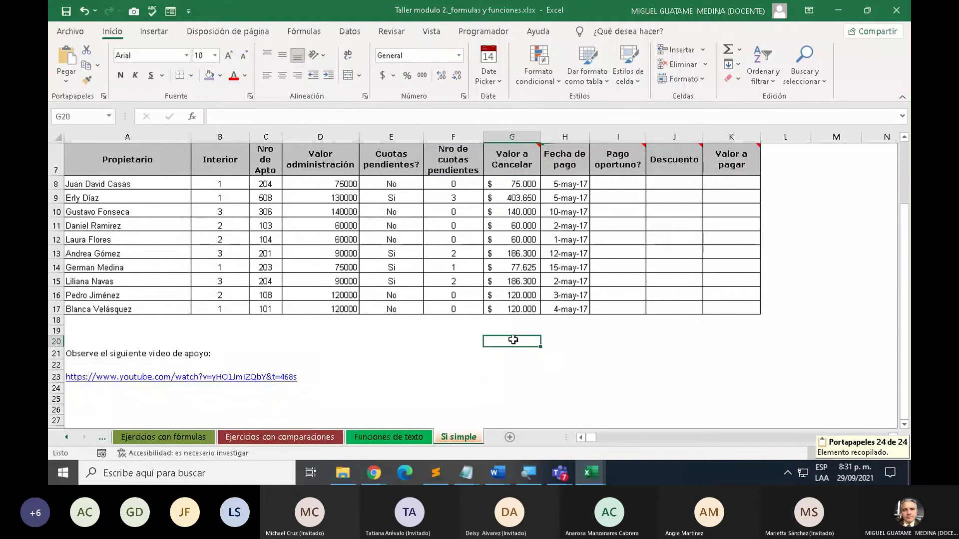
double_click(512, 329)
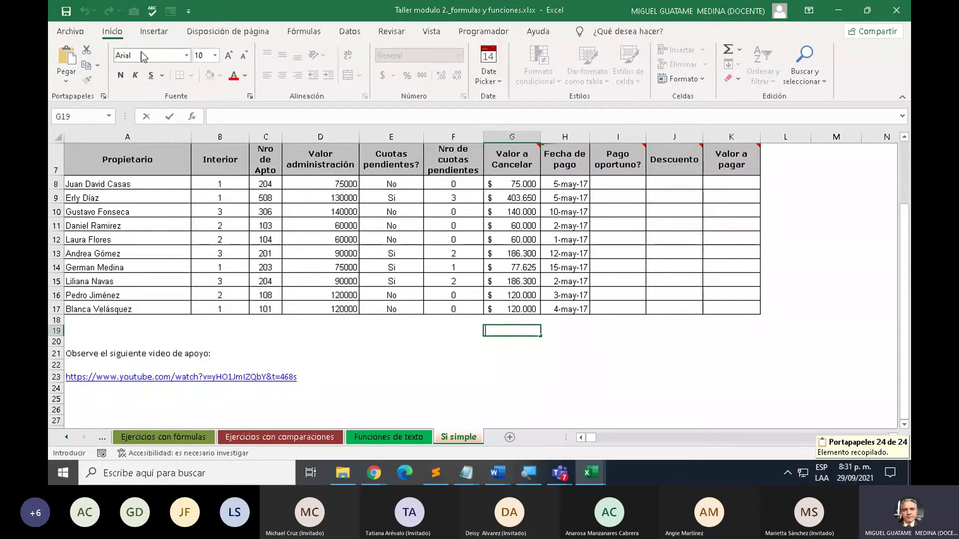
left_click(231, 117)
key("ctrl+v")
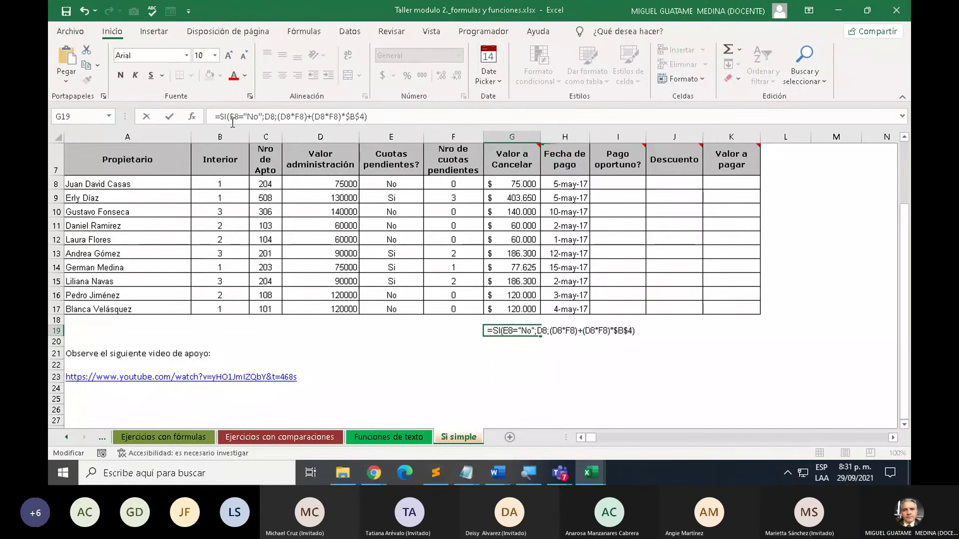
key("Return")
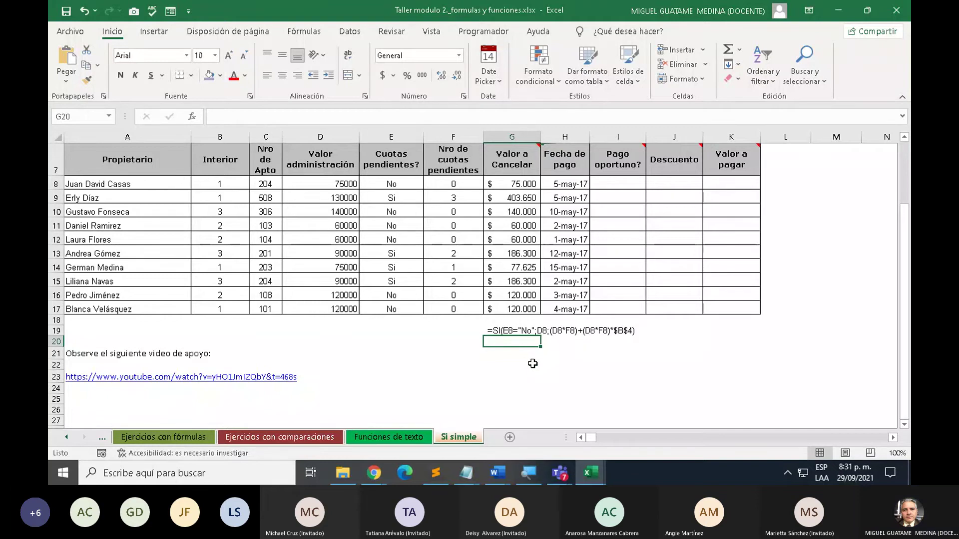
Move the written-out formula text from G19 to M8
left_click(515, 332)
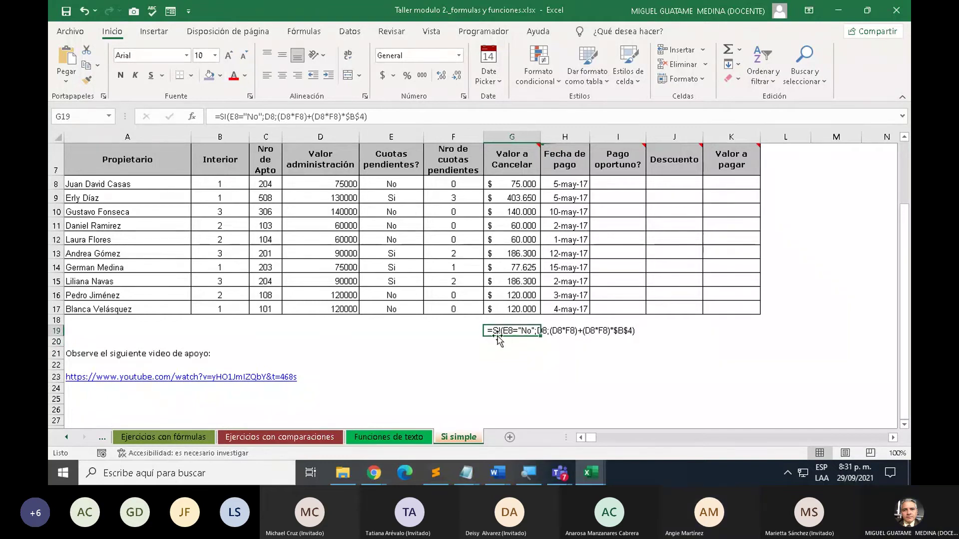
left_click_drag(497, 336, 814, 187)
left_click(822, 238)
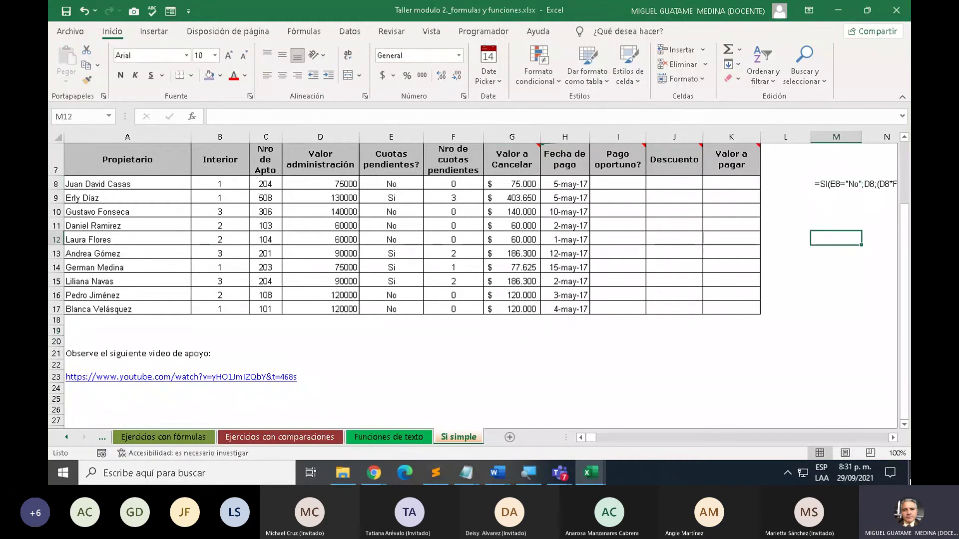
mouse_move(511, 159)
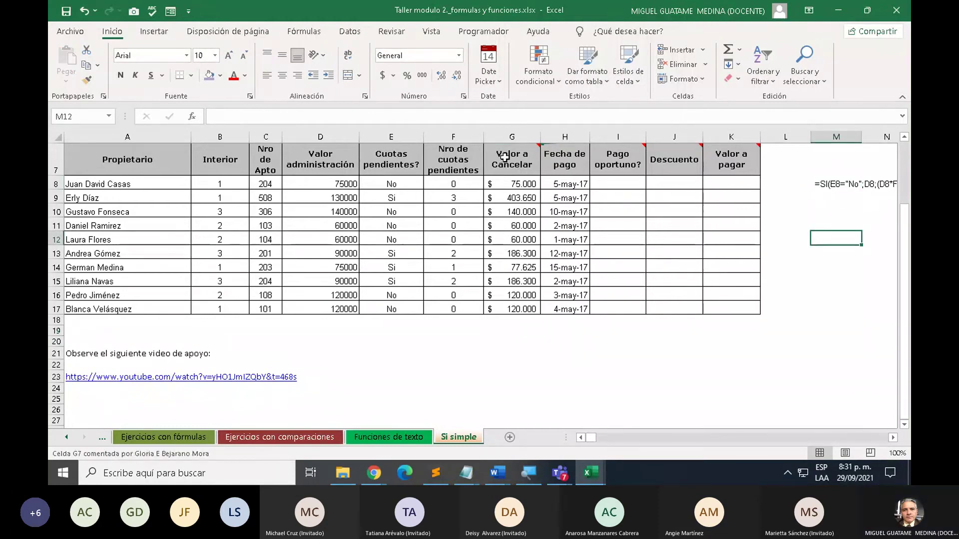
scroll(610, 193, "up", 2)
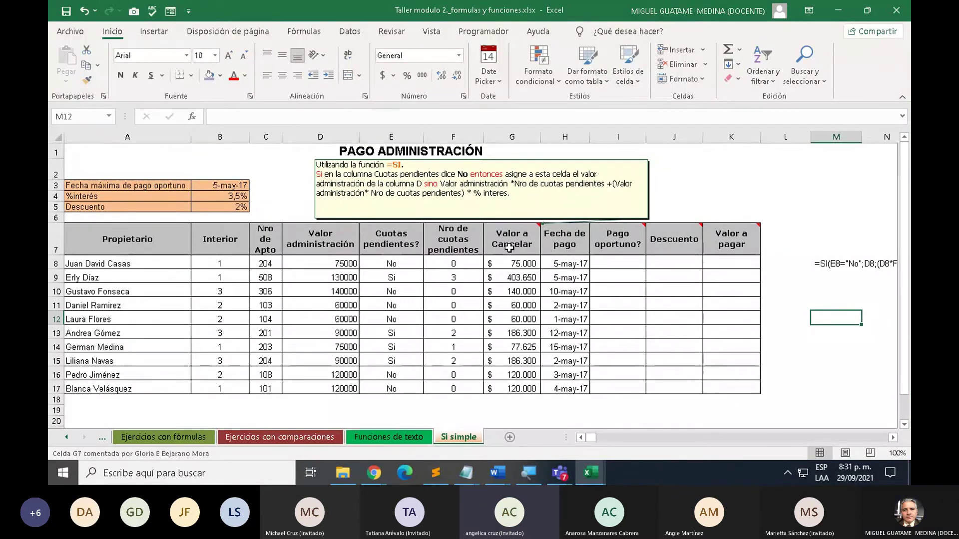
left_click(525, 278)
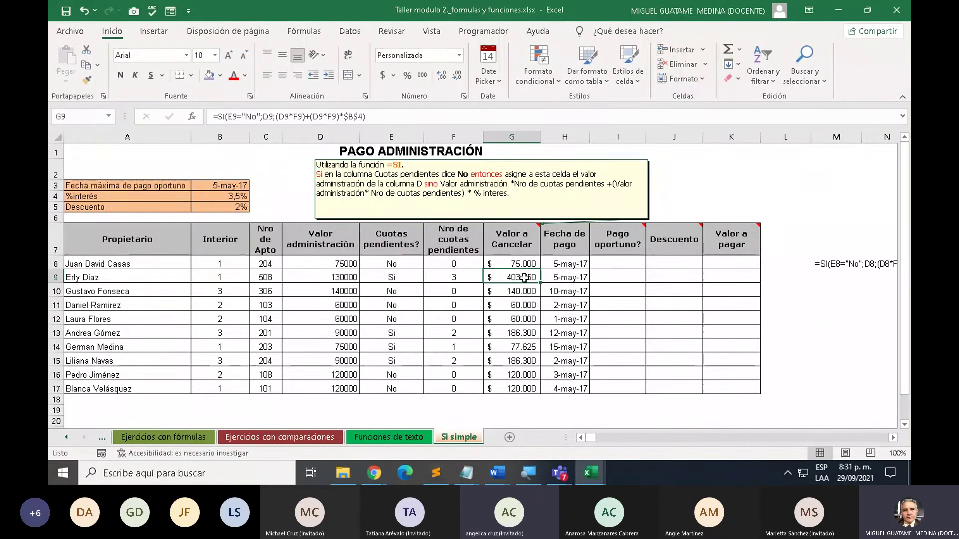
double_click(524, 279)
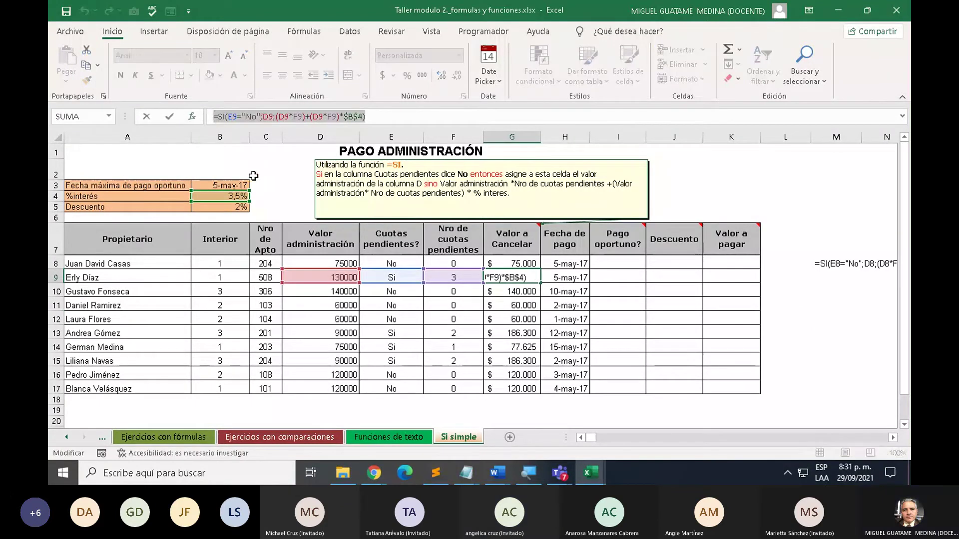
key("ctrl+c")
left_click(820, 293)
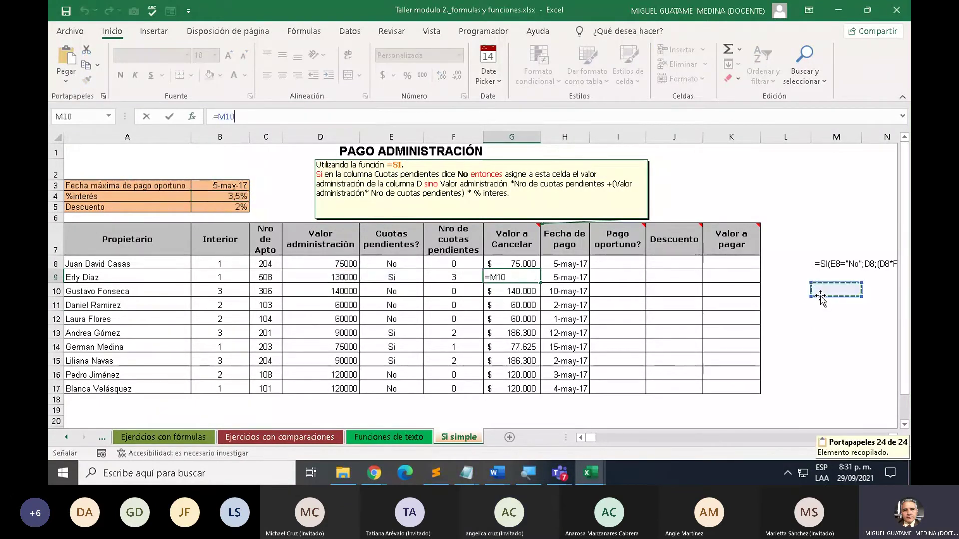
key("Escape")
left_click(827, 289)
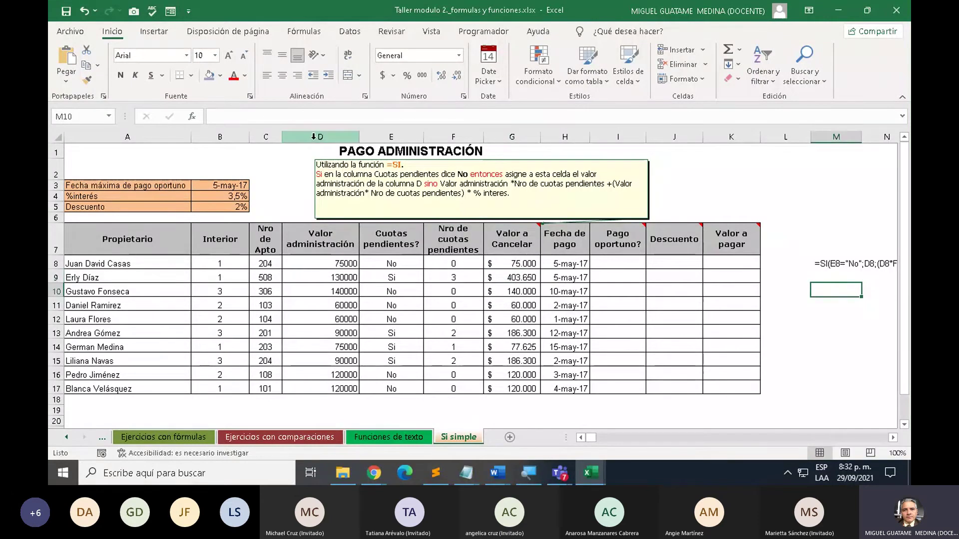
left_click(267, 113)
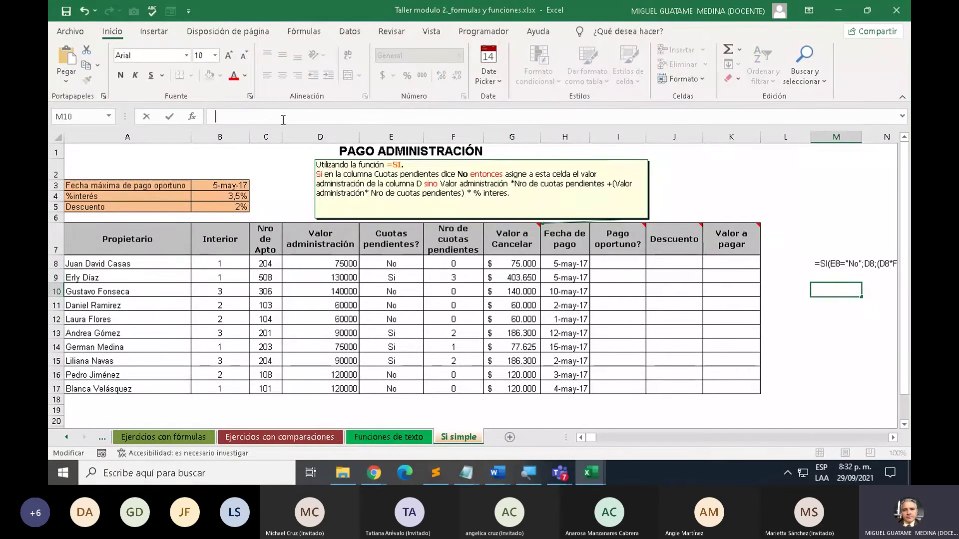
key("ctrl+v")
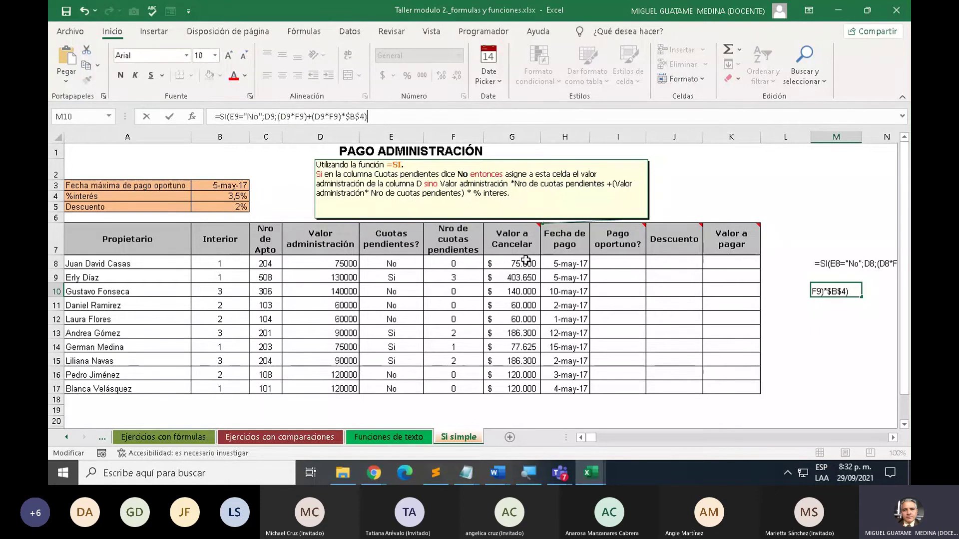
key("Return")
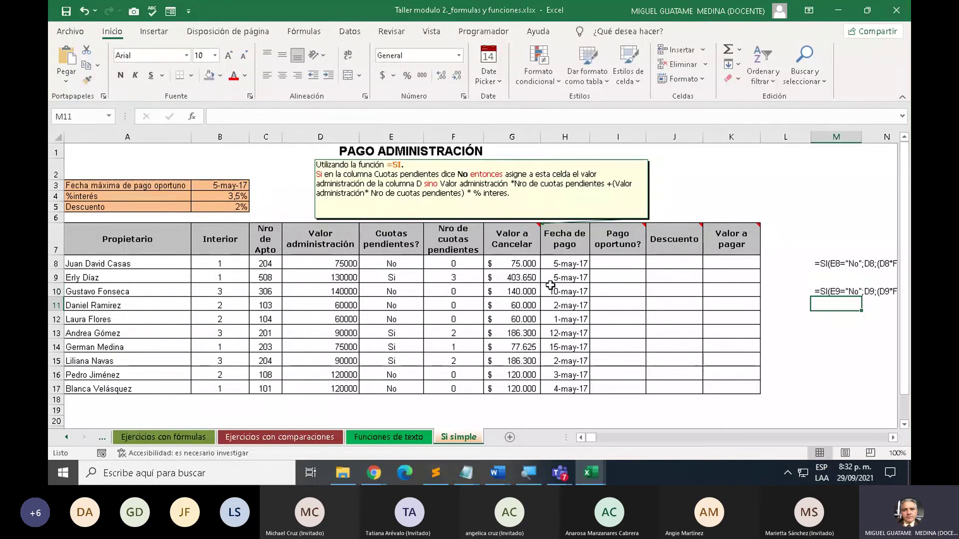
scroll(550, 285, "right", 1)
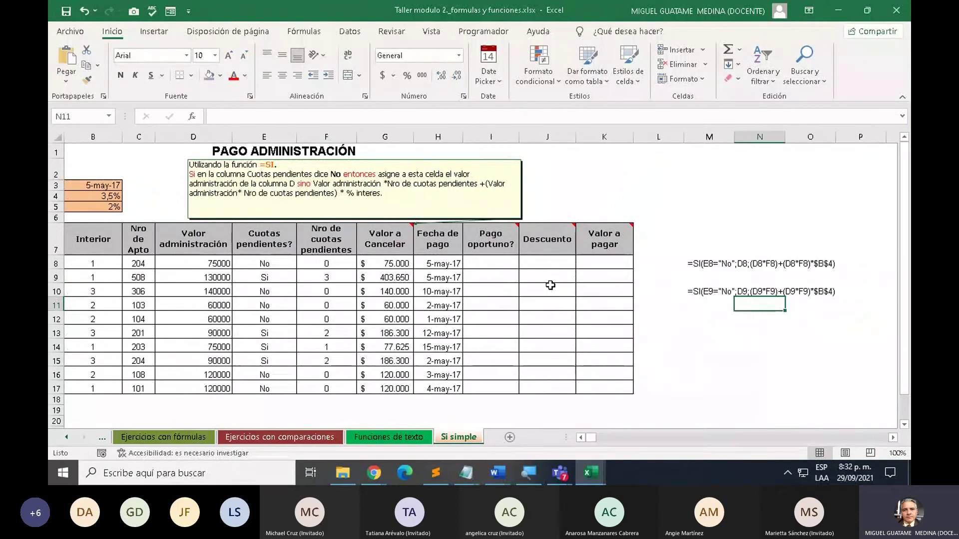
key("Up")
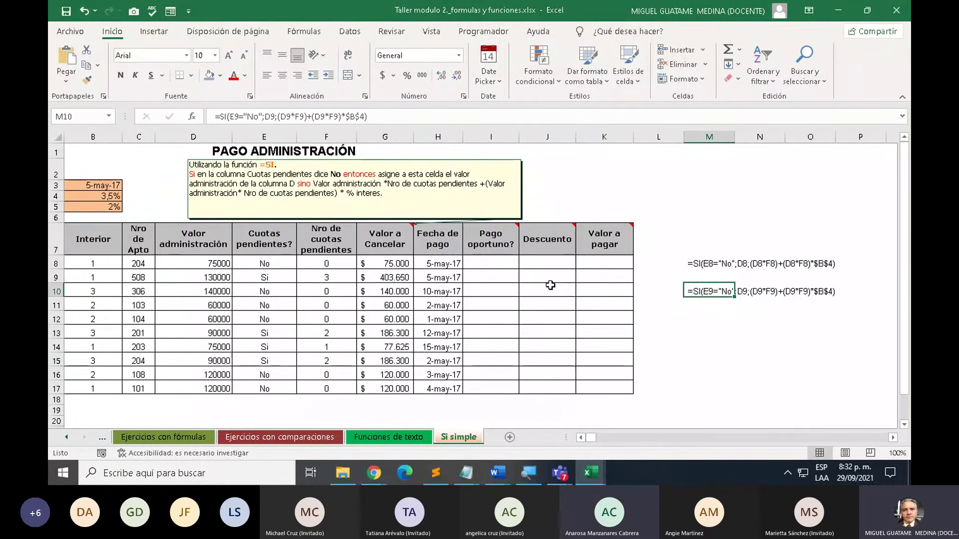
key("Delete")
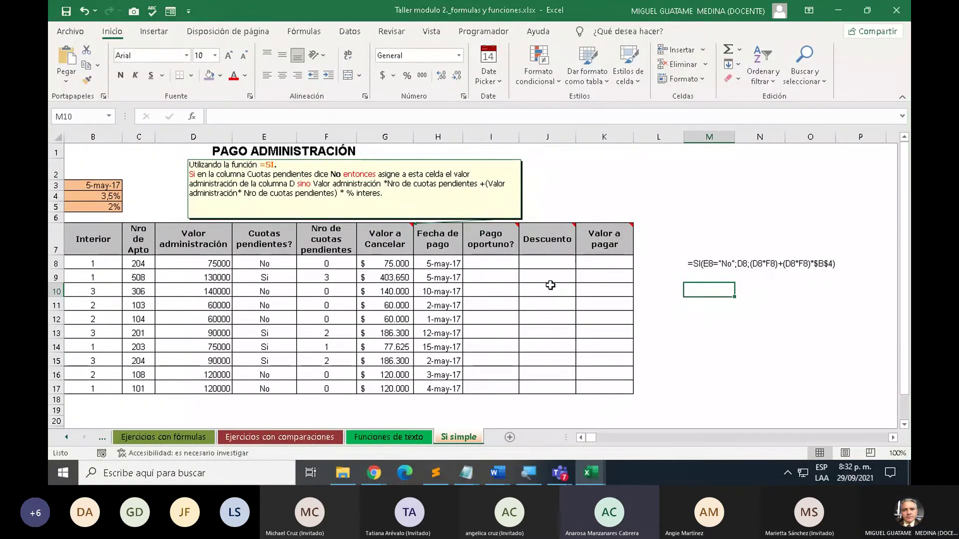
key("Up")
key("Up")
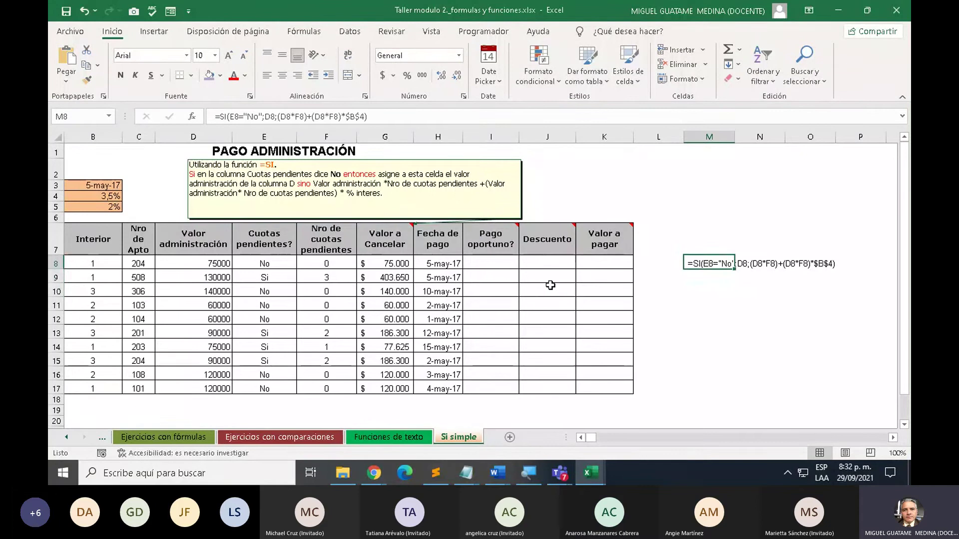
key("Down")
key("Down")
key("Up")
key("Up")
Hide the Valor a Cancelar comment and keep the Pago oportuno? comment shown above the headers
left_click(505, 246)
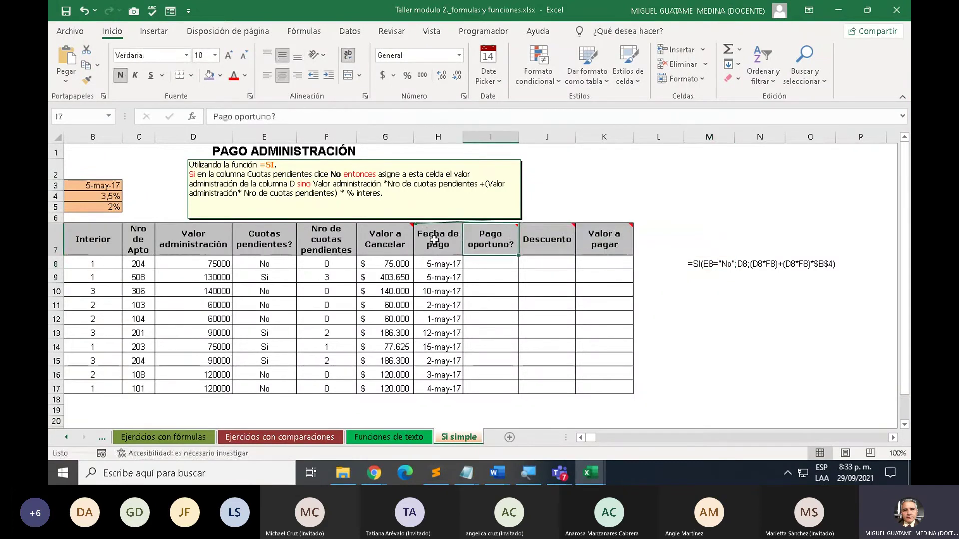
right_click(396, 243)
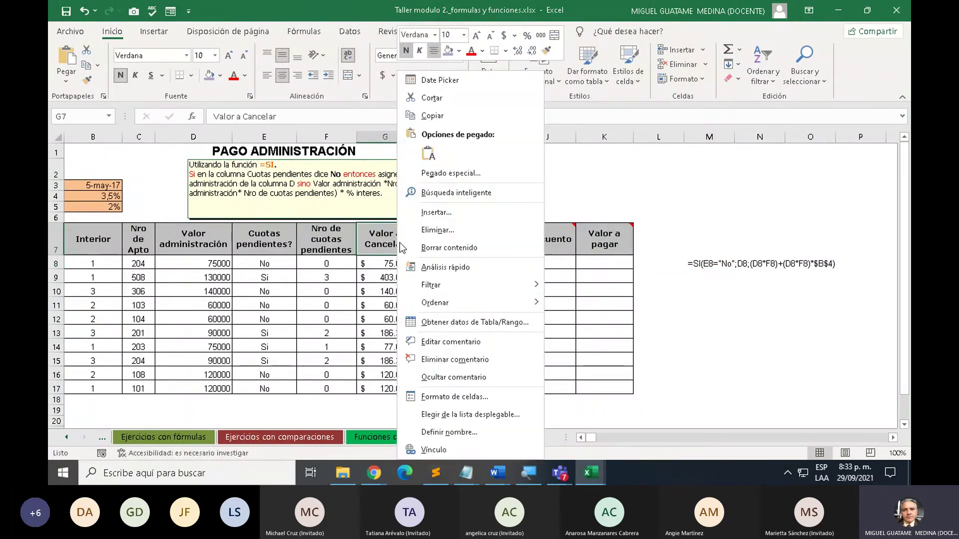
left_click(452, 378)
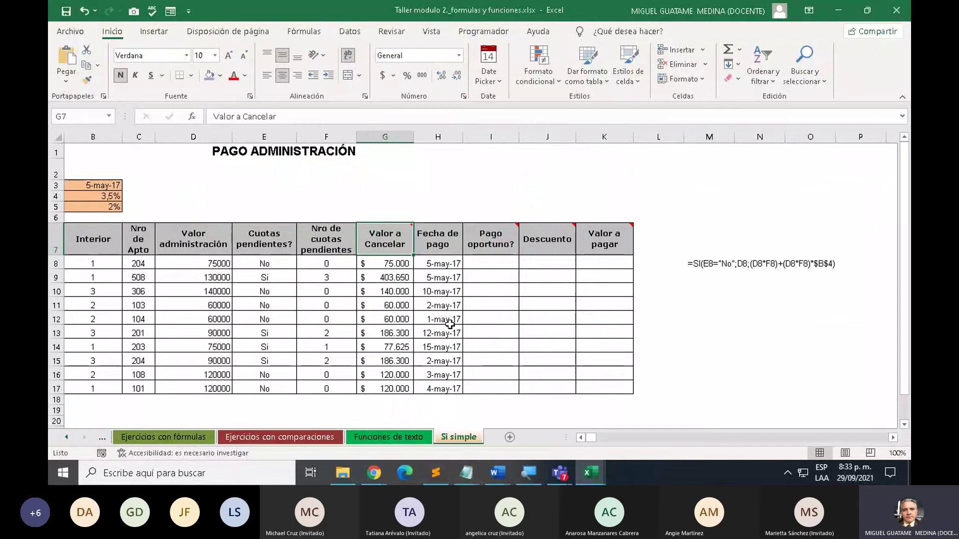
right_click(489, 243)
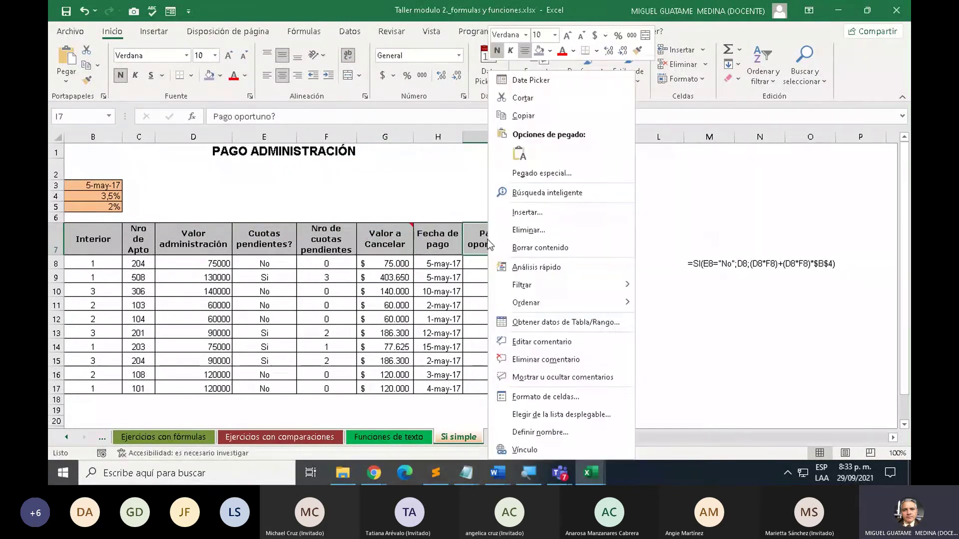
left_click(531, 378)
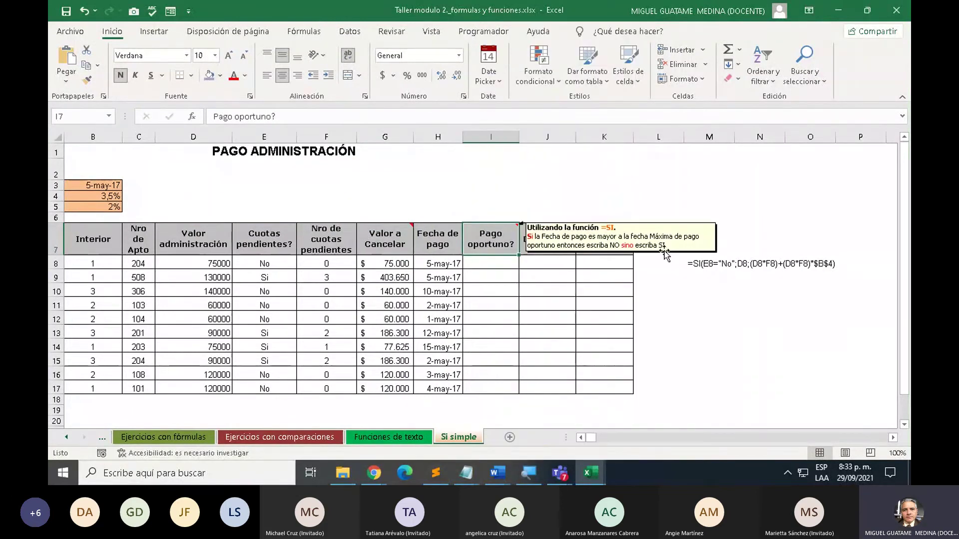
left_click_drag(666, 255, 554, 195)
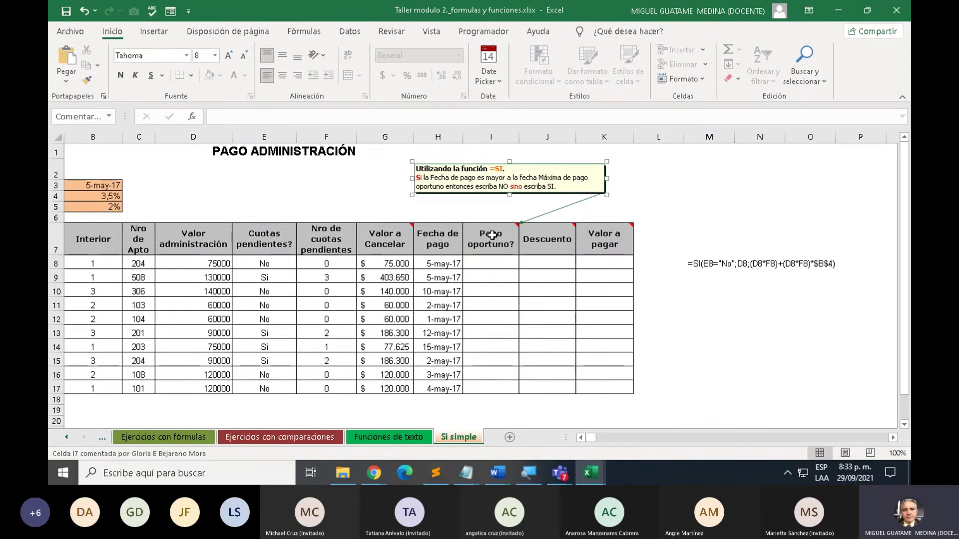
left_click(495, 263)
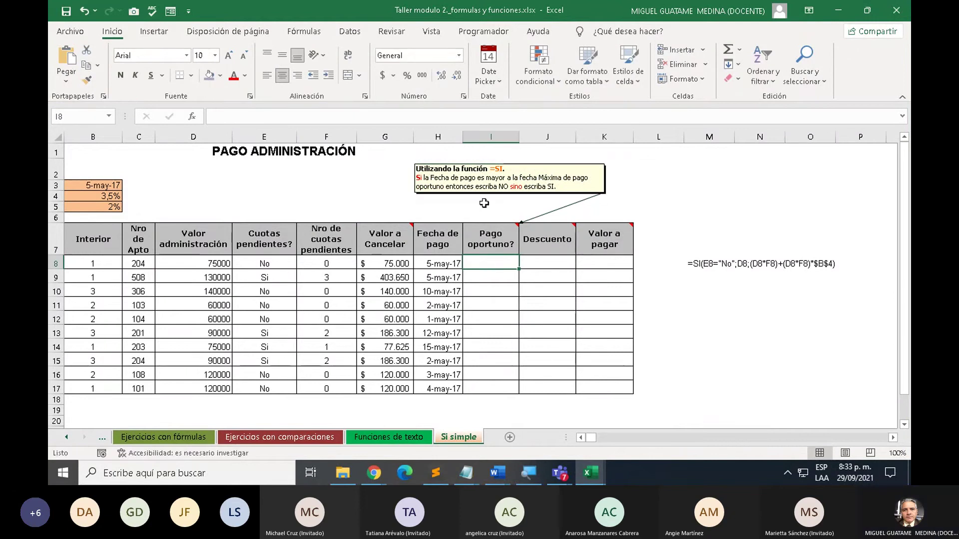
Enter =SI(H8>B3;"No";"Si") in I8, returning Si for the first owner
left_click(580, 437)
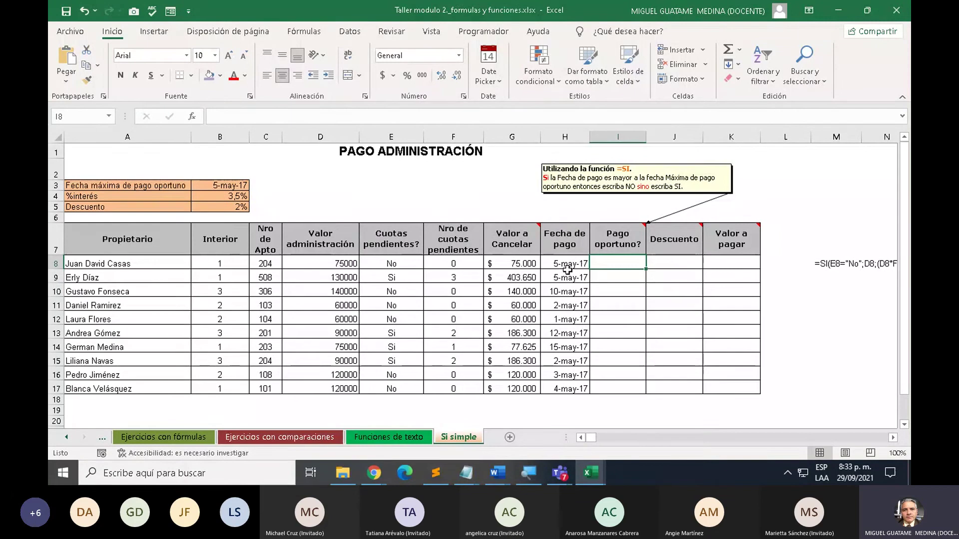
type("=S")
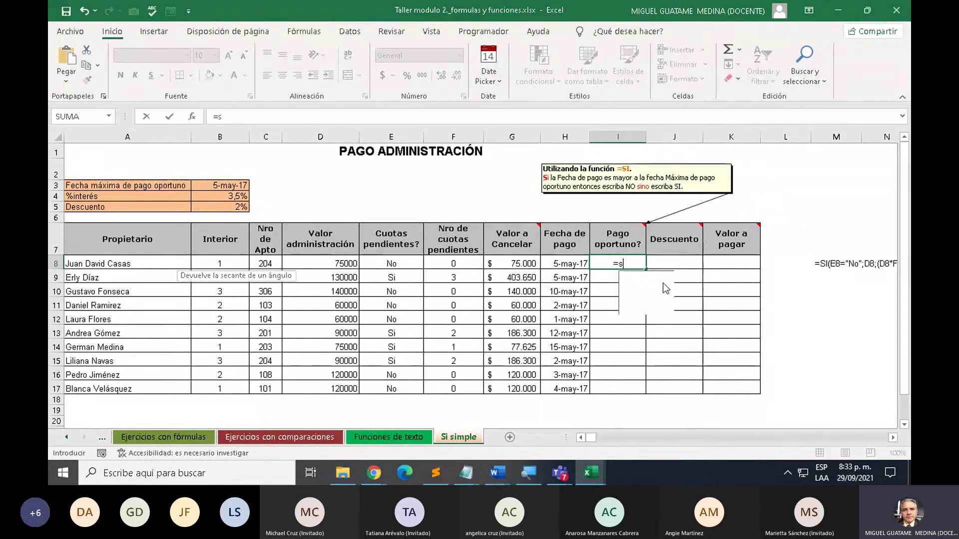
type("I(")
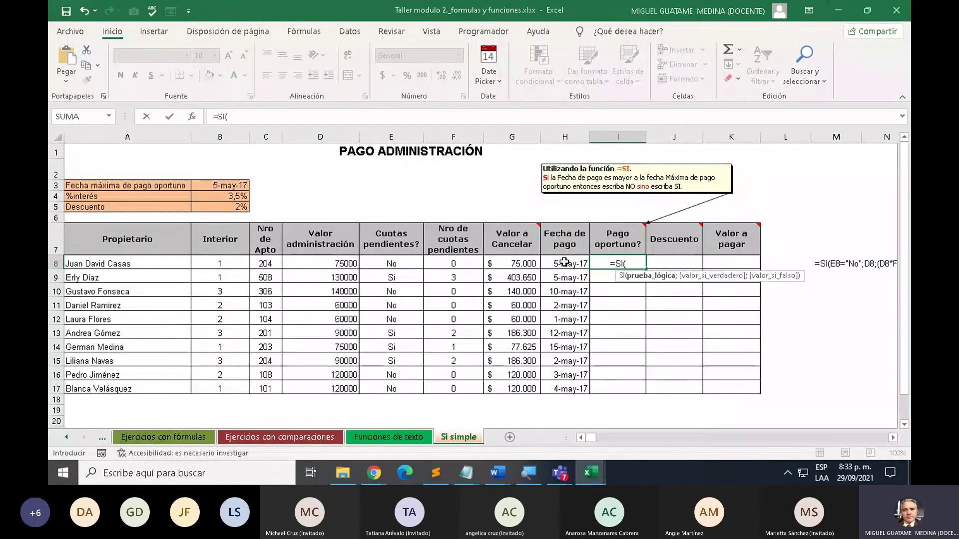
left_click(566, 264)
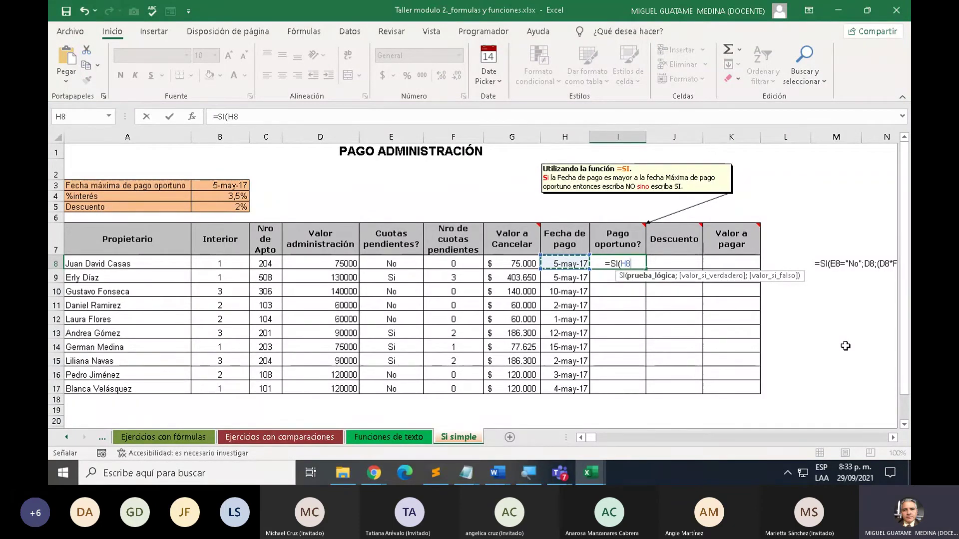
type(">")
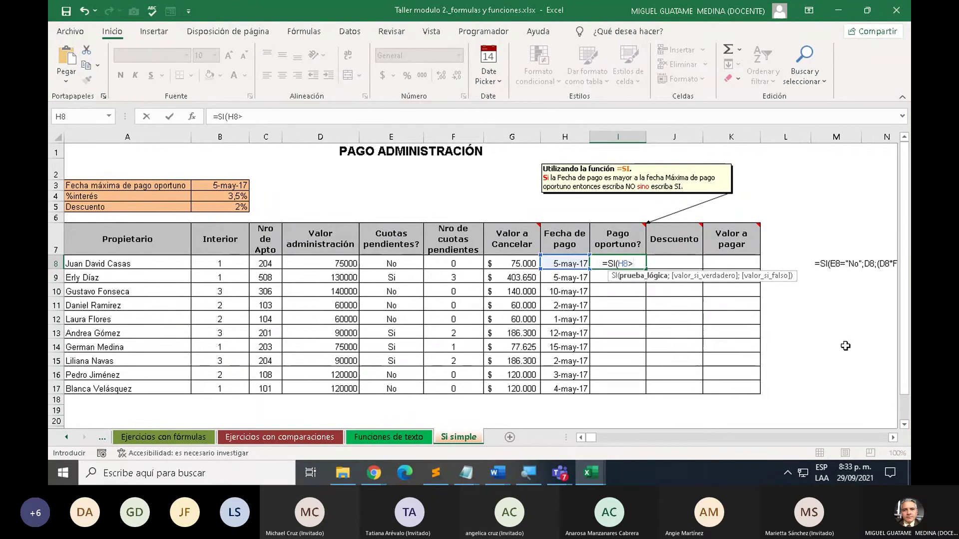
left_click(235, 182)
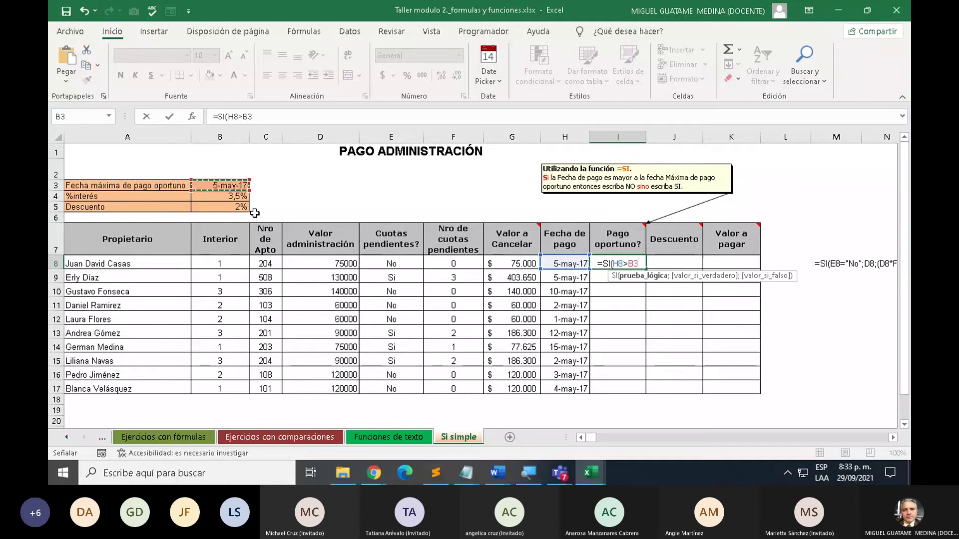
type(";")
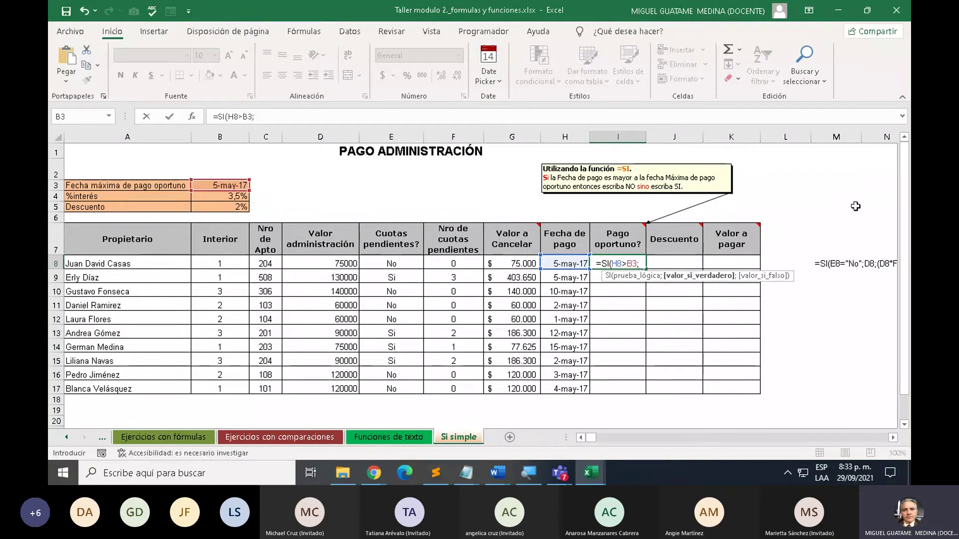
type("\"")
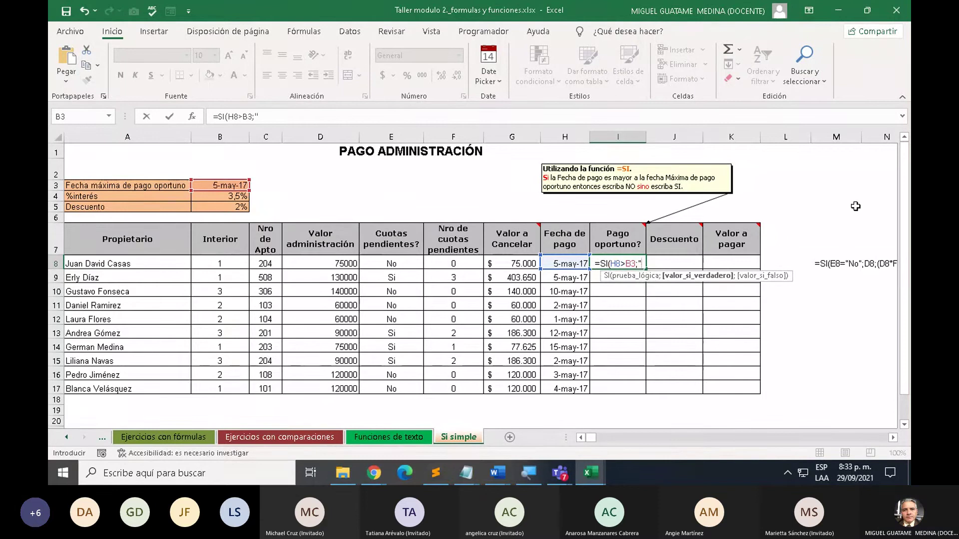
type("No")
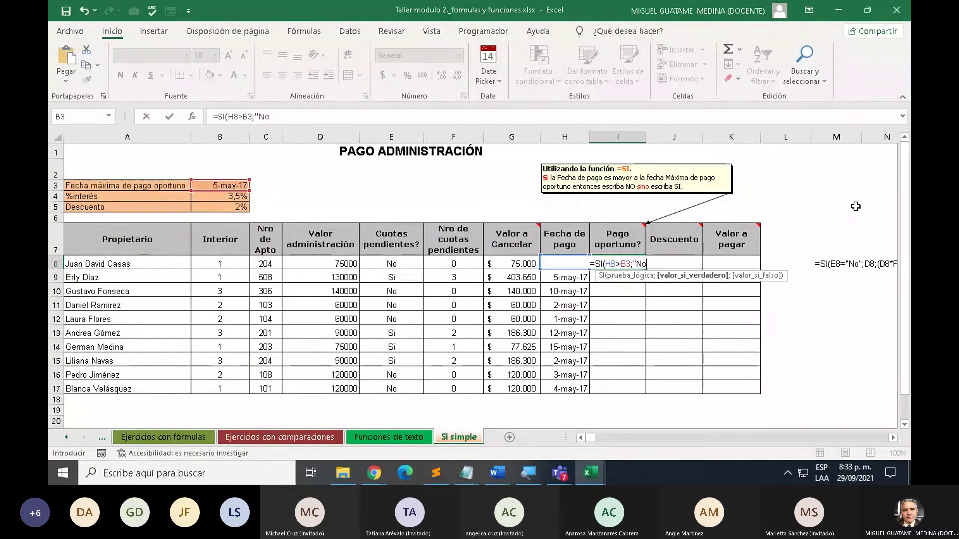
type("\"")
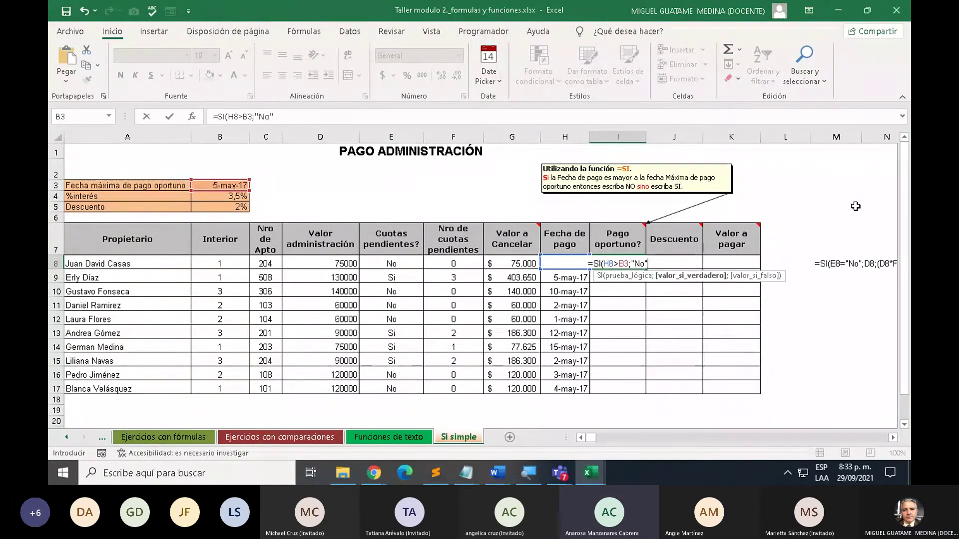
type(";")
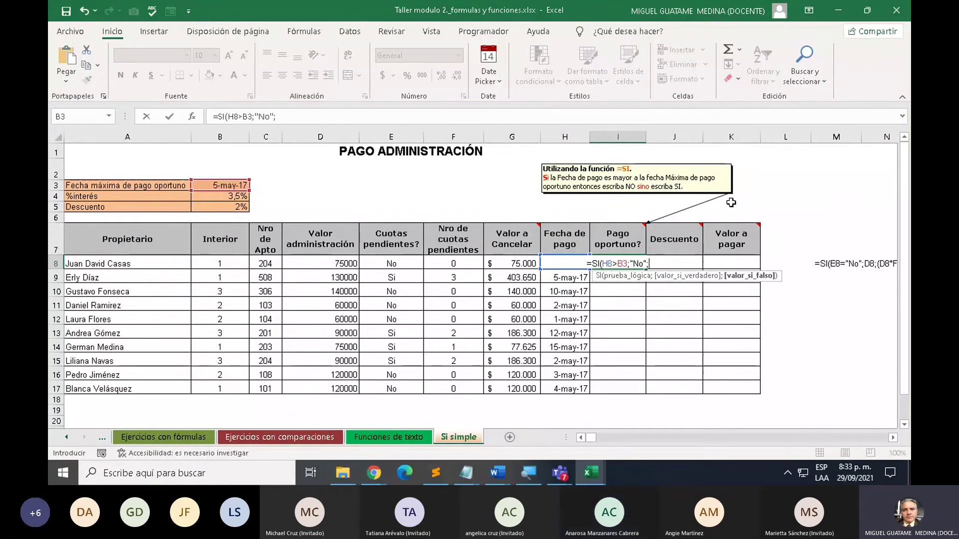
type("\"si")
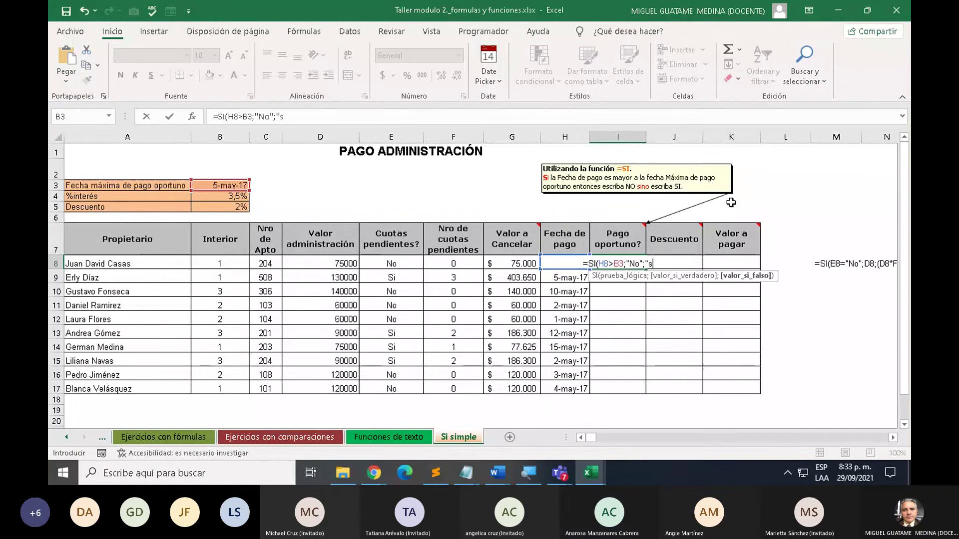
key("BackSpace")
key("BackSpace")
type("S")
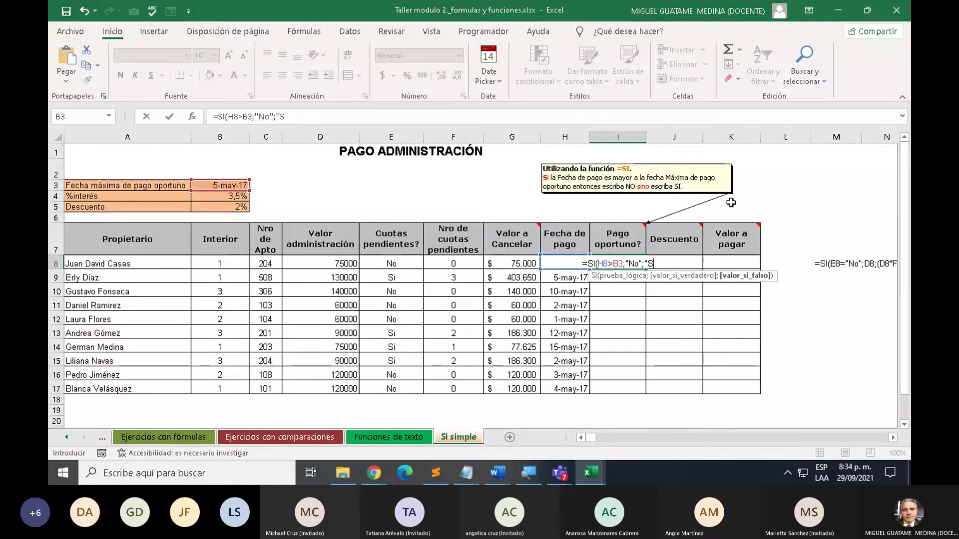
type("i\"")
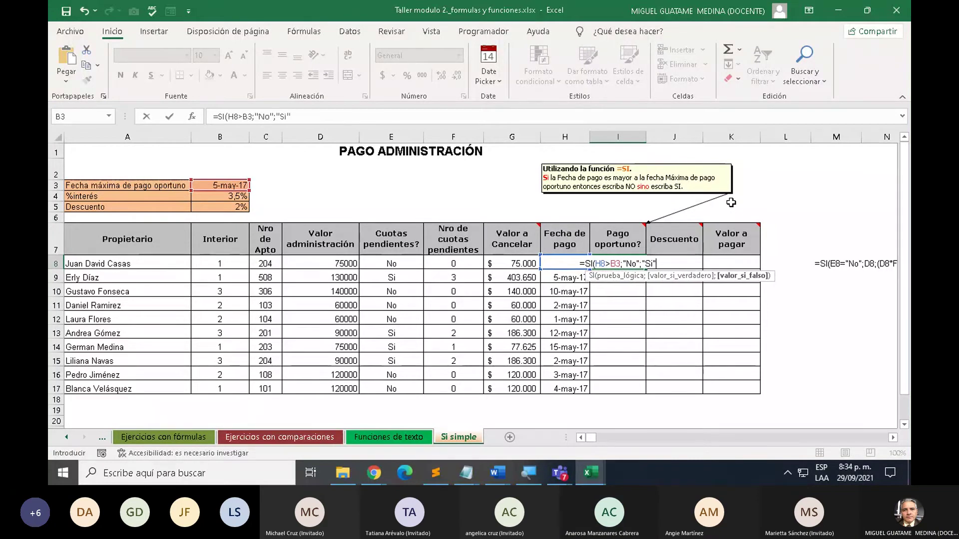
type(")")
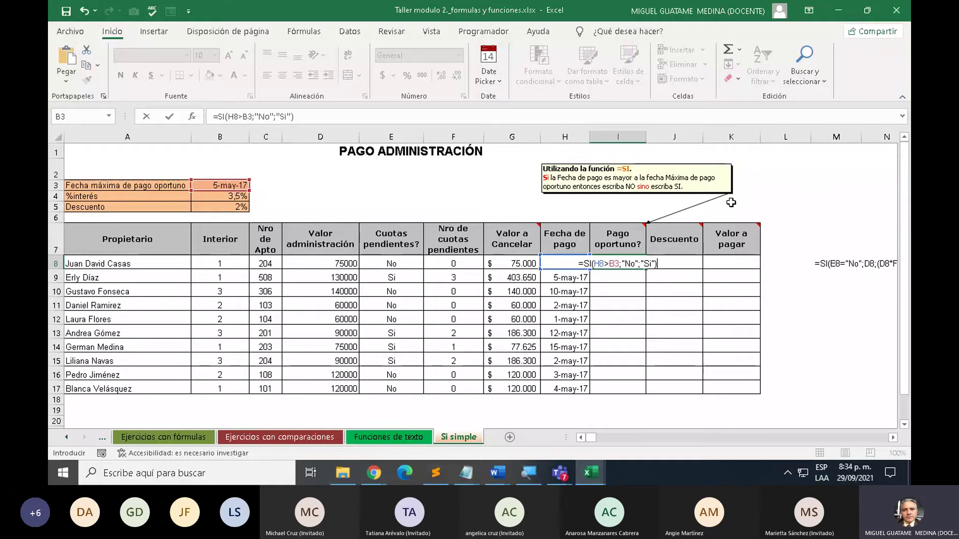
key("ctrl+Return")
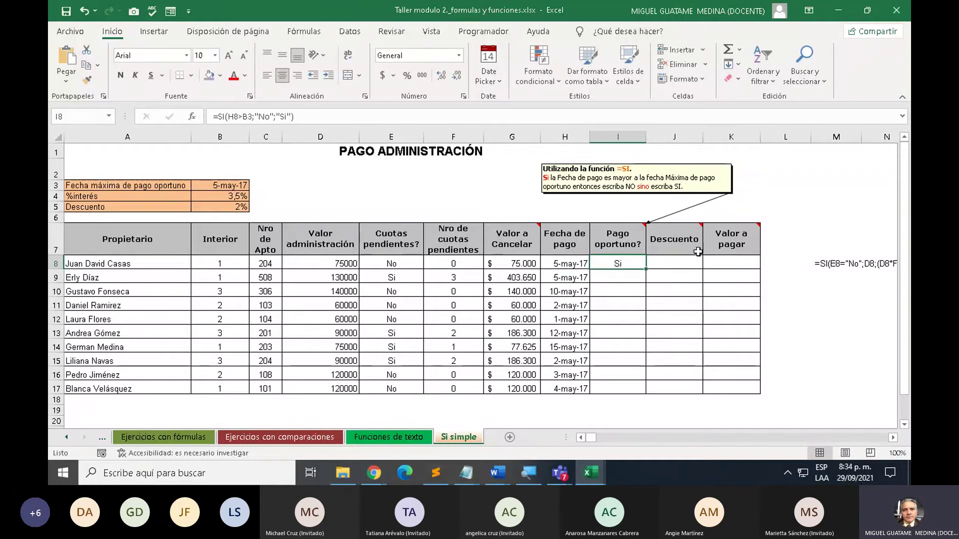
Change I8's deadline reference to absolute $B$3
double_click(632, 263)
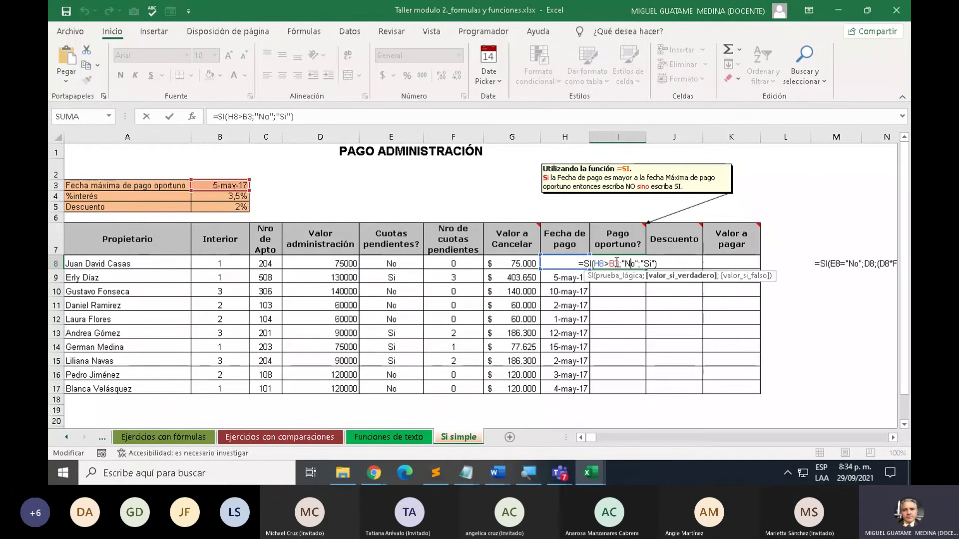
left_click(613, 264)
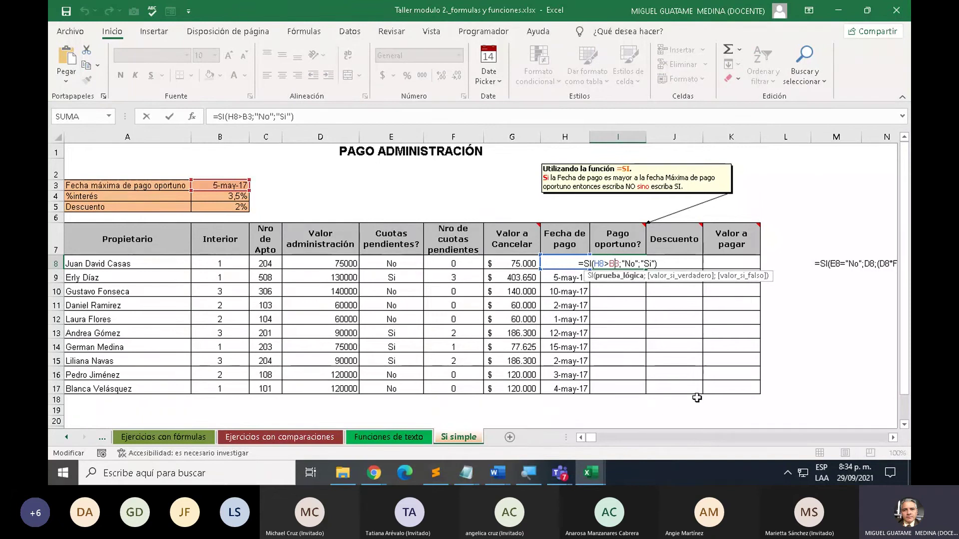
key("F4")
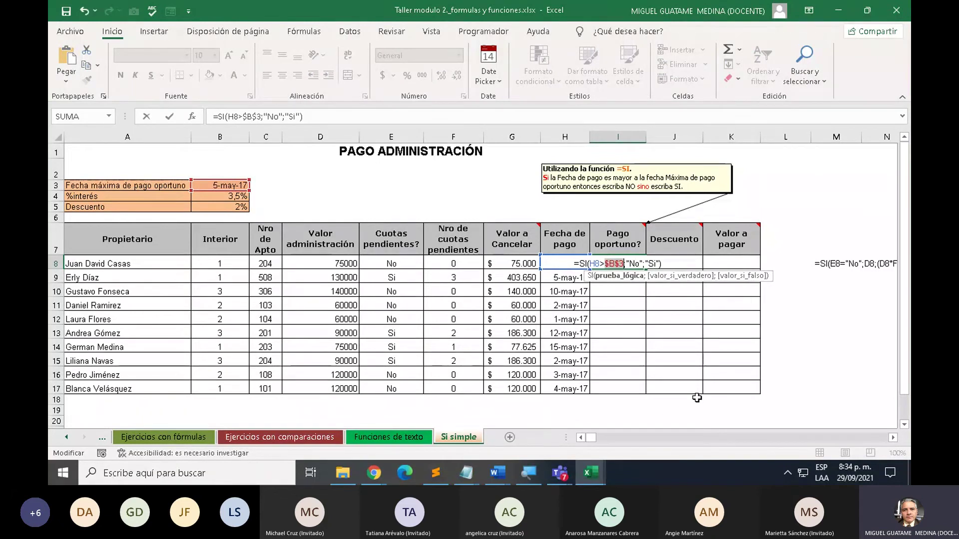
key("Return")
Fill the Pago oportuno? formula from I8 down to I17
left_click(624, 264)
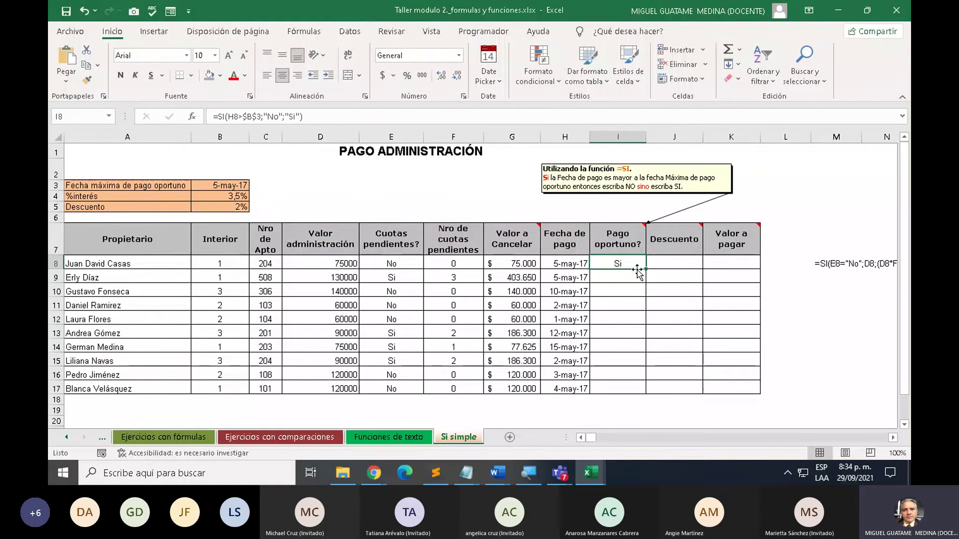
double_click(646, 269)
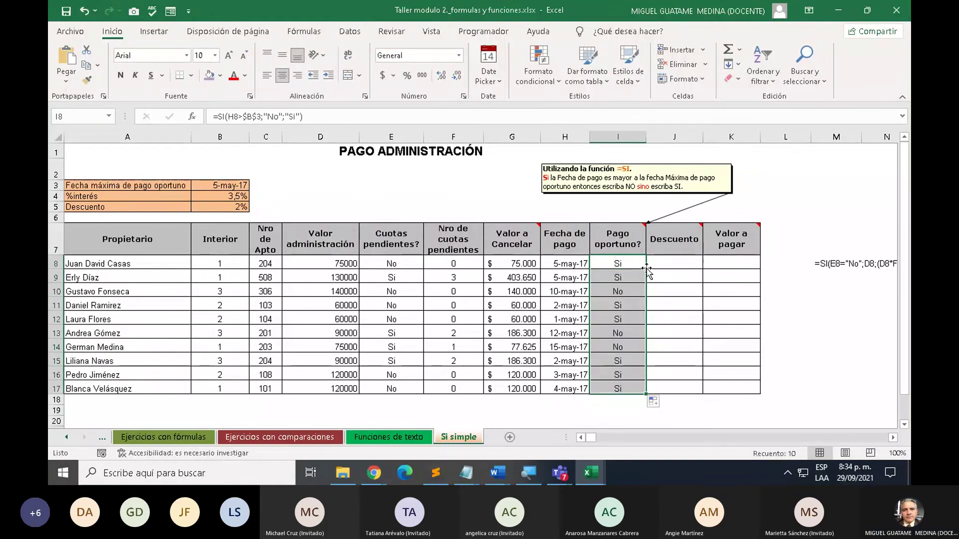
left_click(685, 323)
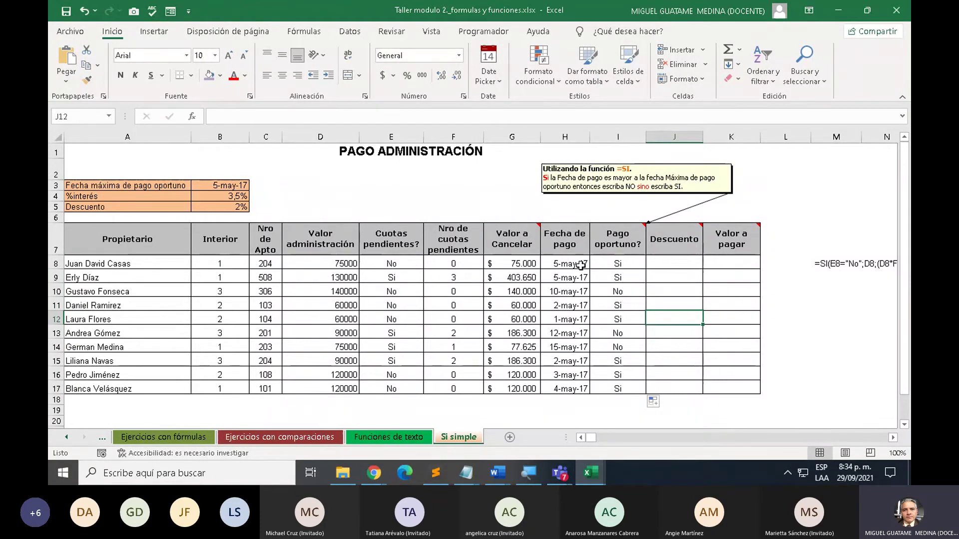
left_click(577, 293)
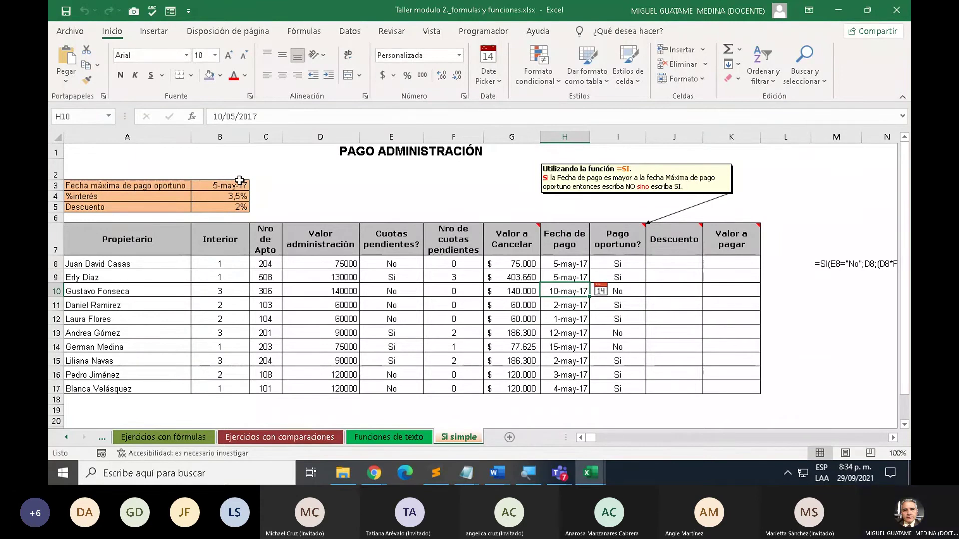
left_click(575, 305)
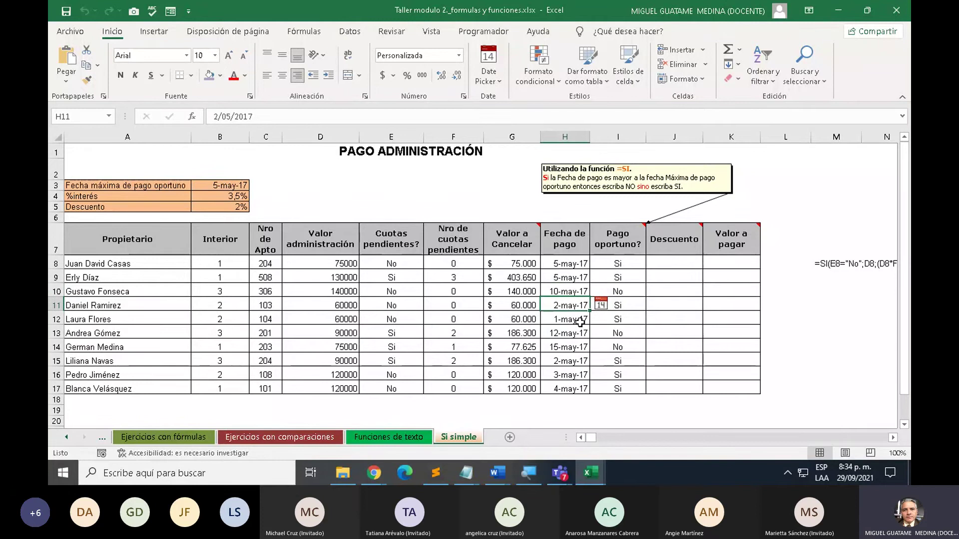
left_click(580, 321)
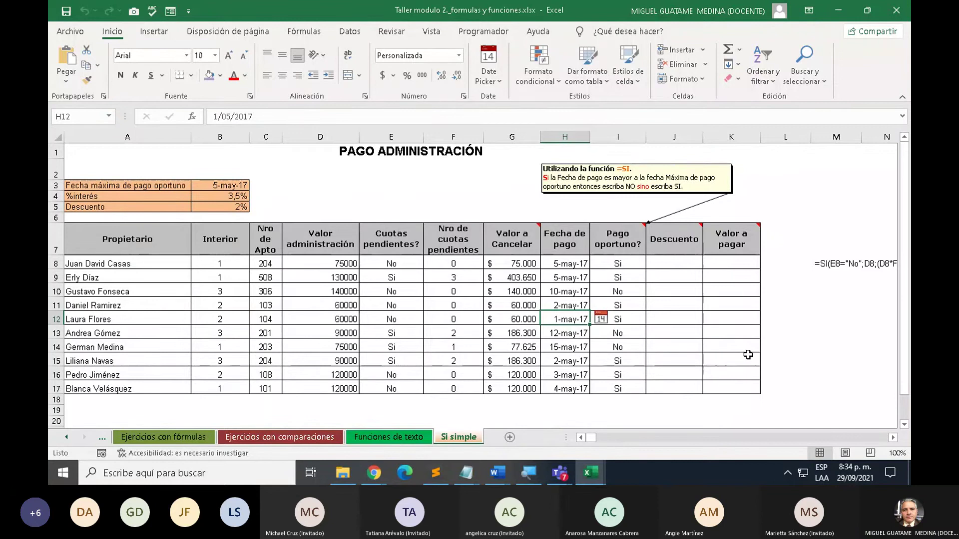
scroll(624, 361, "down", 1)
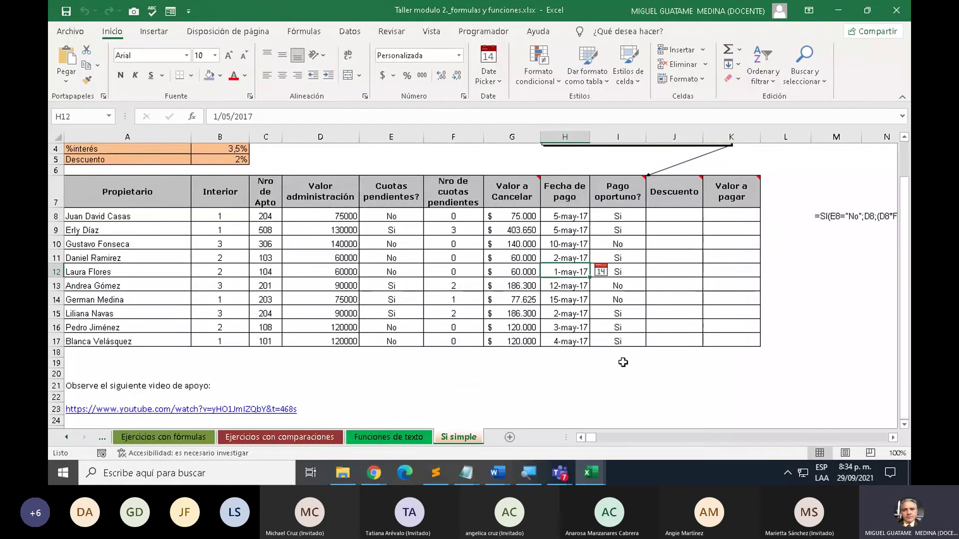
scroll(622, 362, "up", 1)
left_click(615, 265)
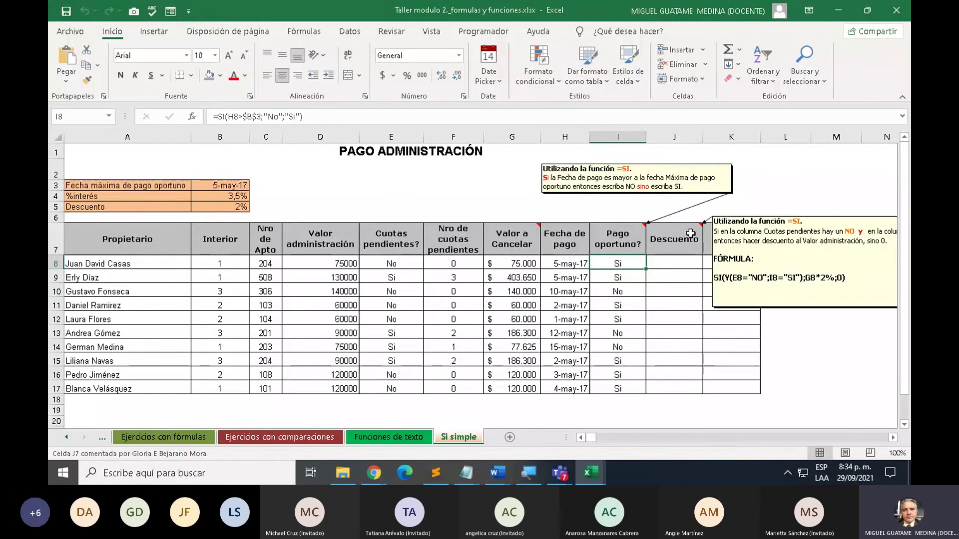
left_click(893, 438)
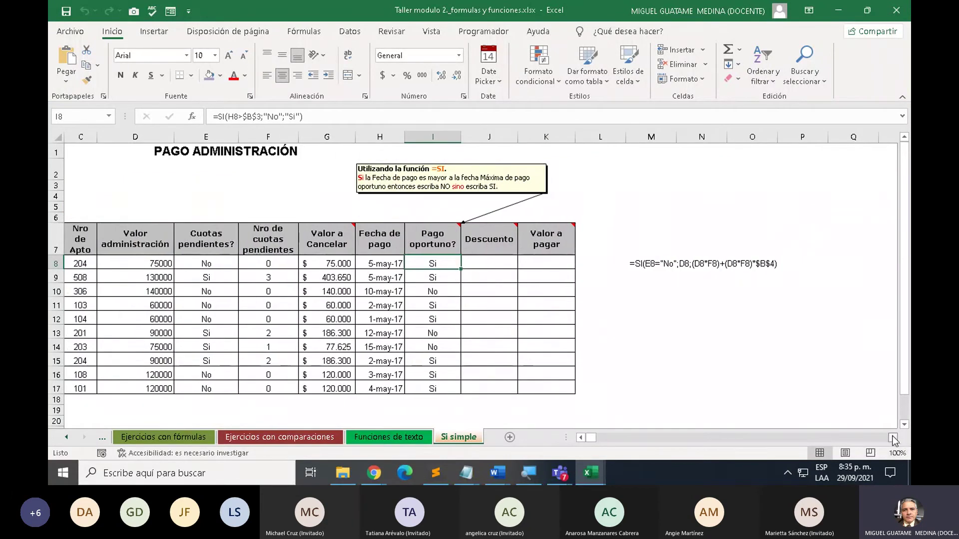
left_click(893, 438)
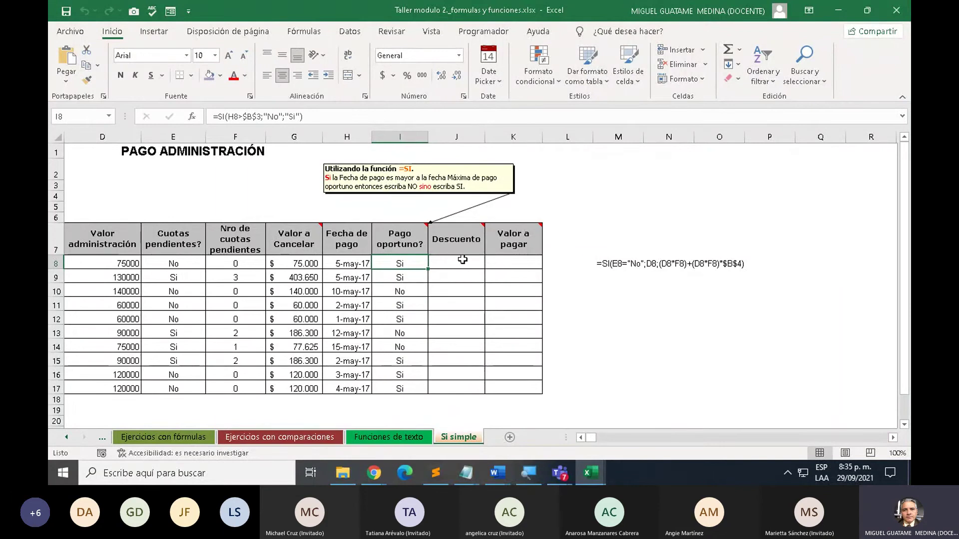
mouse_move(489, 238)
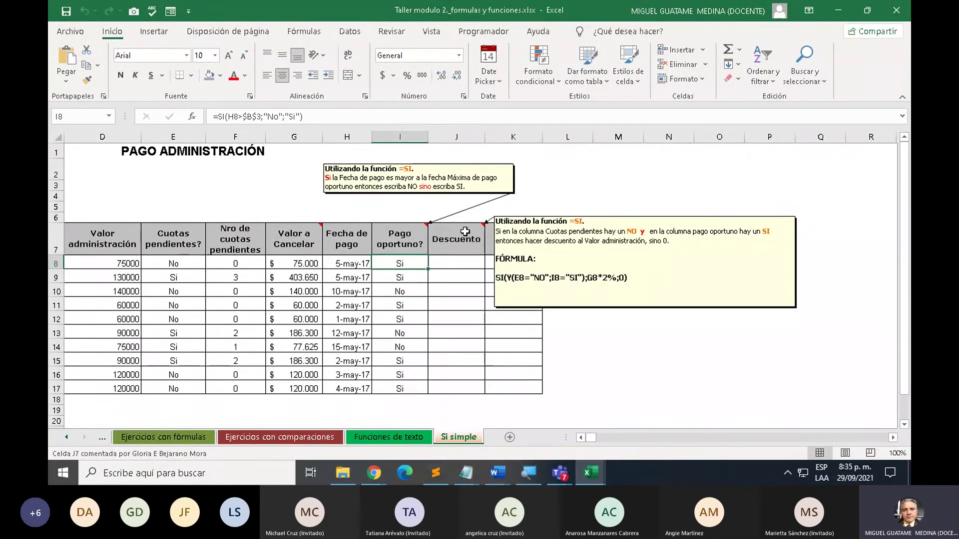
left_click(580, 438)
left_click(581, 437)
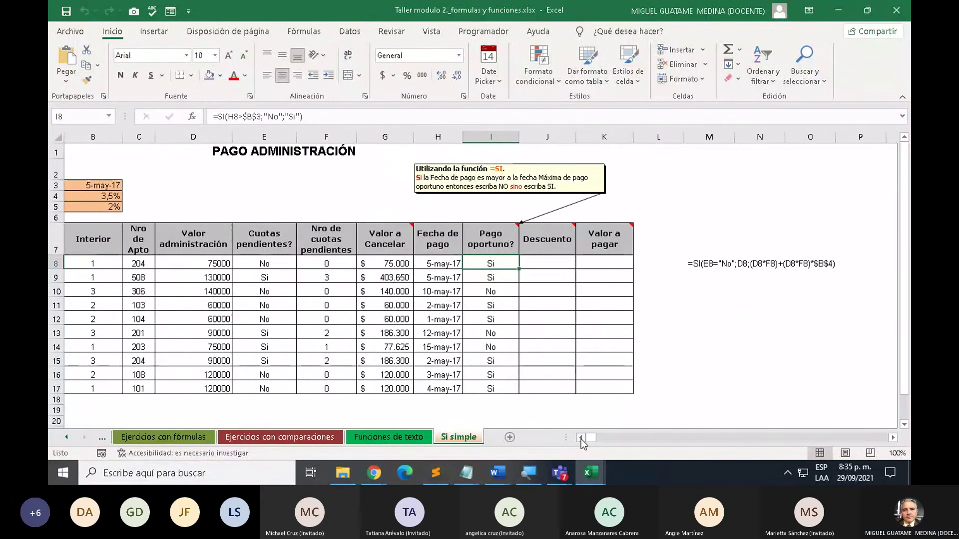
left_click(580, 438)
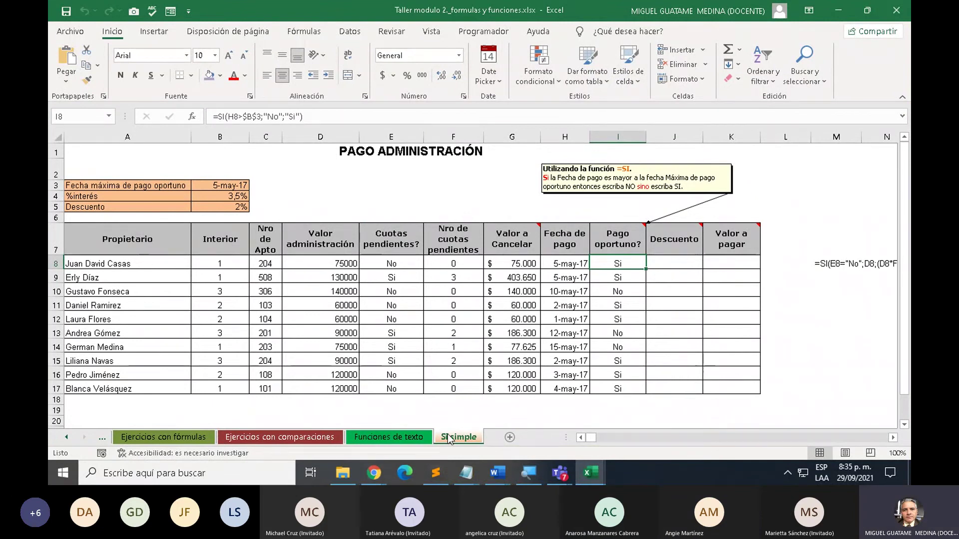
Switch to the EJERCICIO EN CLASE CONDICIONALES workbook's FORMATO CONDICIONAL sheet and enter TABLAS DE VERDAD in A25
key("alt+Tab")
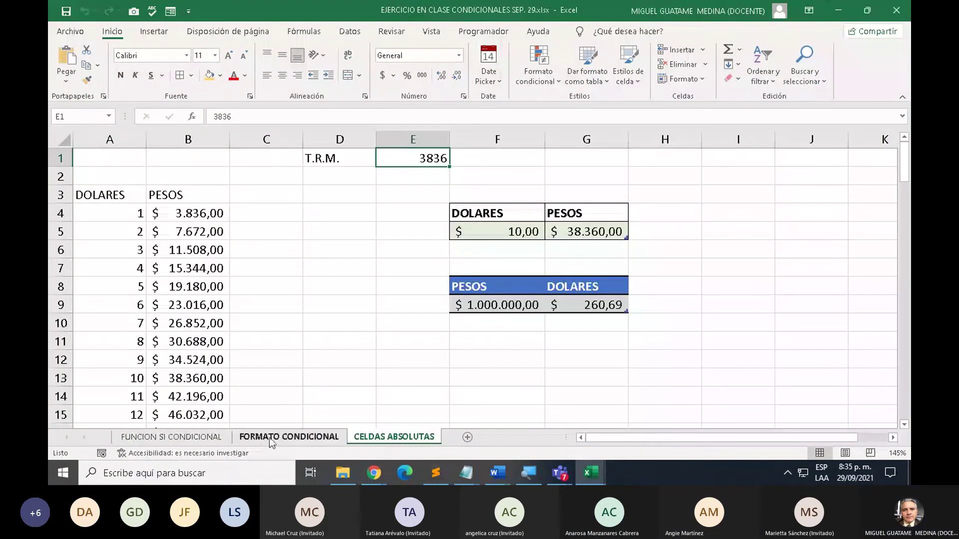
left_click(289, 436)
scroll(509, 318, "down", 1)
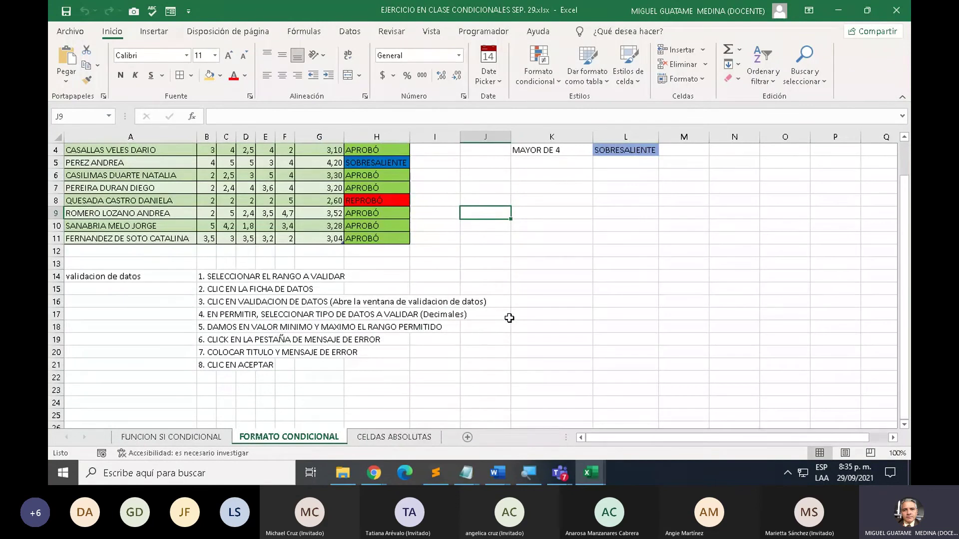
scroll(286, 313, "down", 3)
left_click(153, 299)
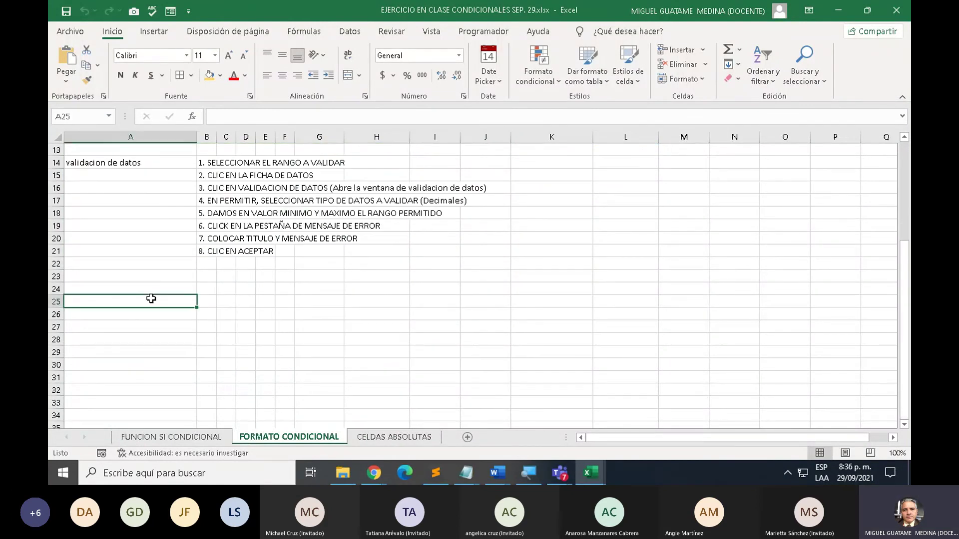
type("T")
type("ABLAS DE VER")
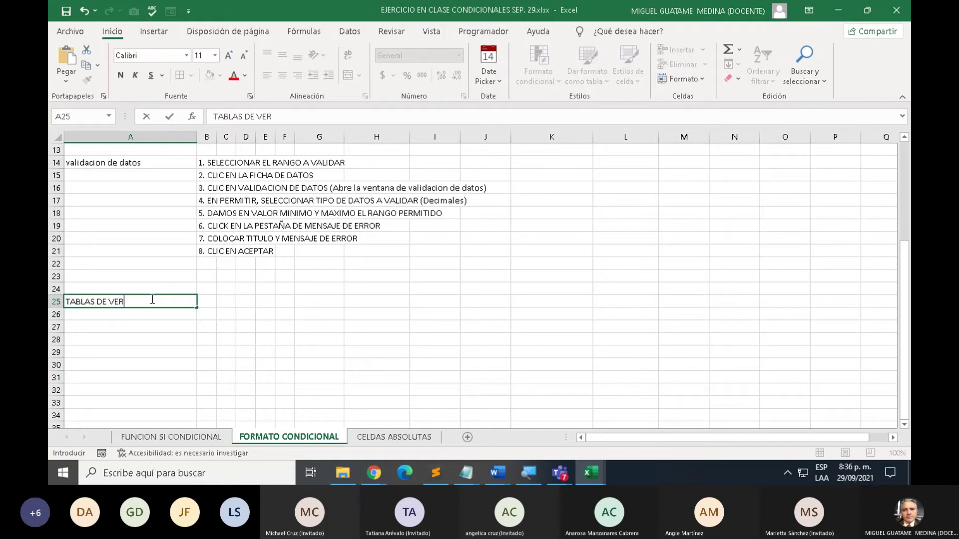
type("DAD")
key("Return")
key("Return")
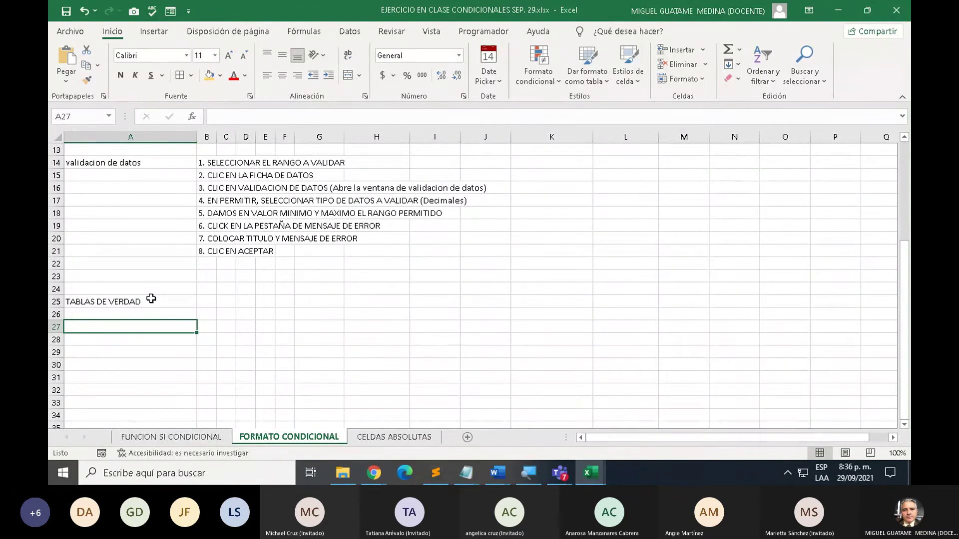
Enter the column headers a, b and res for the truth table
left_click(244, 328)
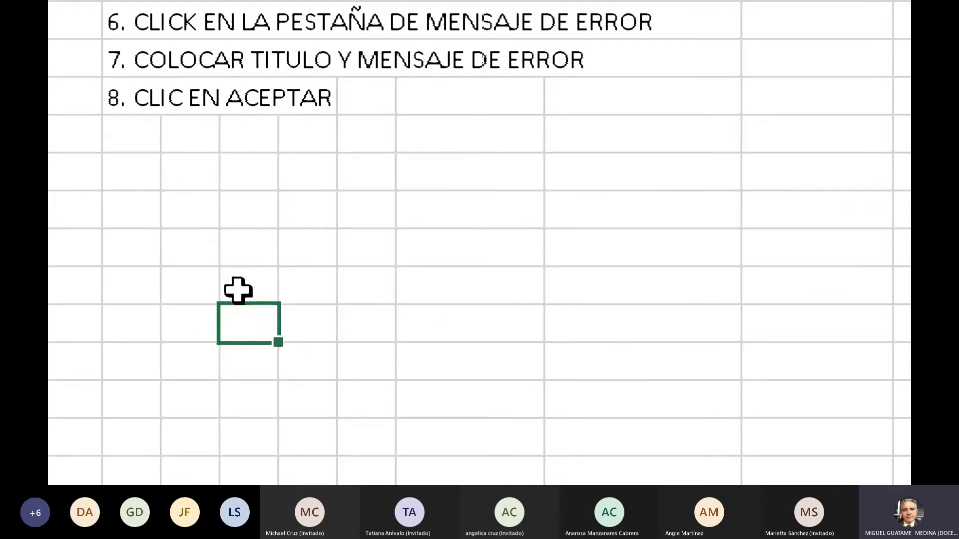
left_click(151, 313)
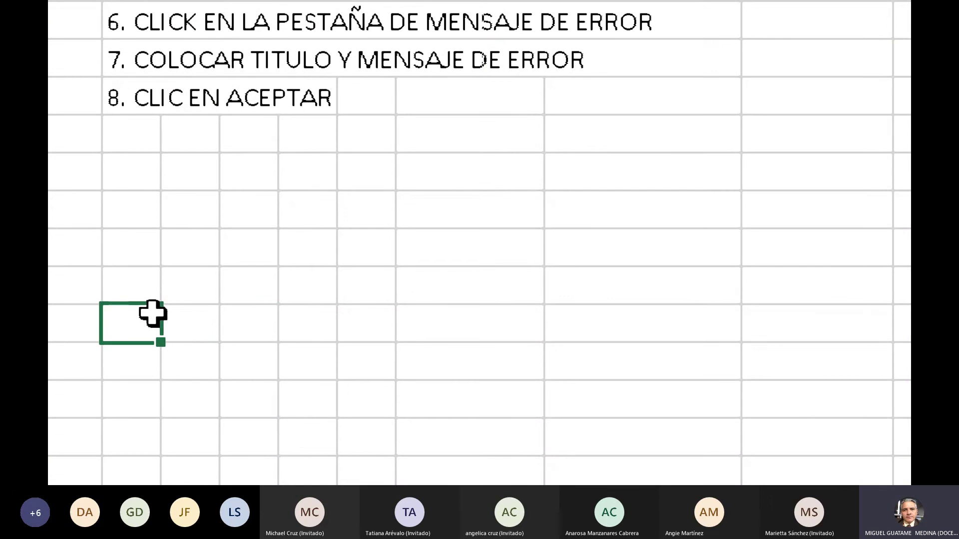
type("a")
key("Tab")
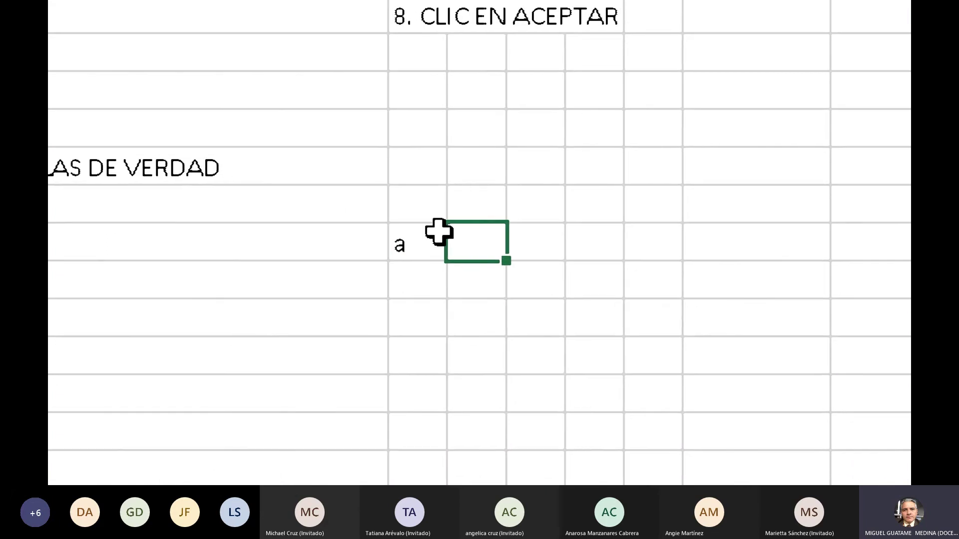
type("b")
key("Tab")
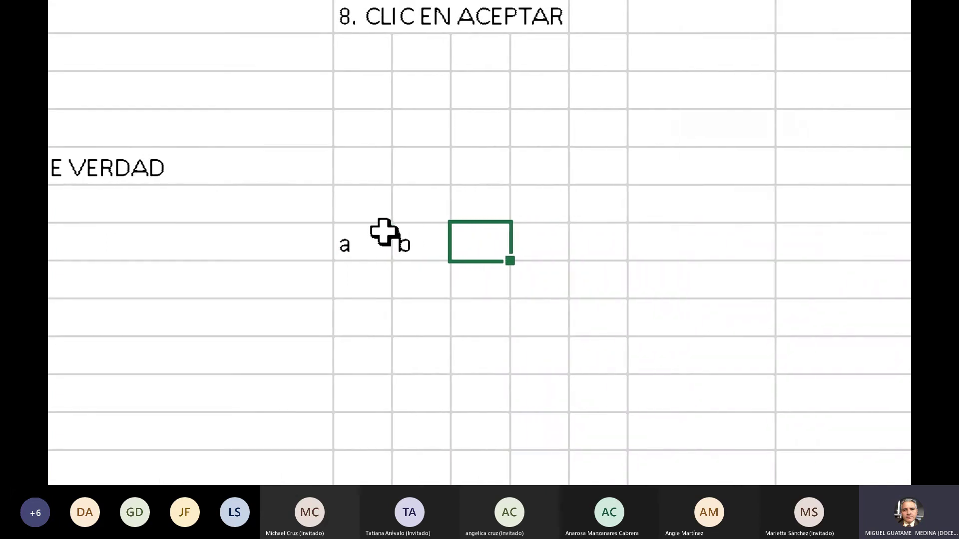
type("re")
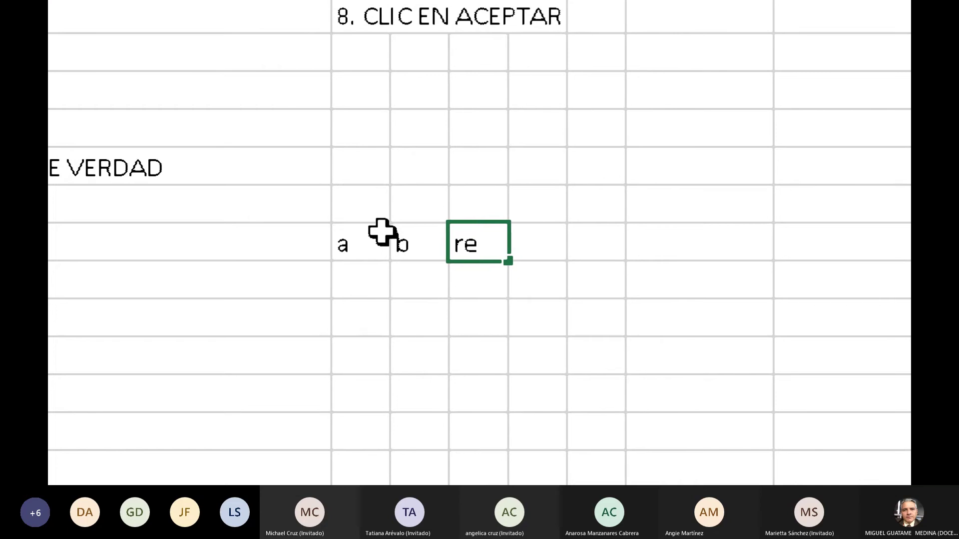
type("s")
Merge and center the three cells above the headers and title them Y
left_click_drag(370, 215, 424, 215)
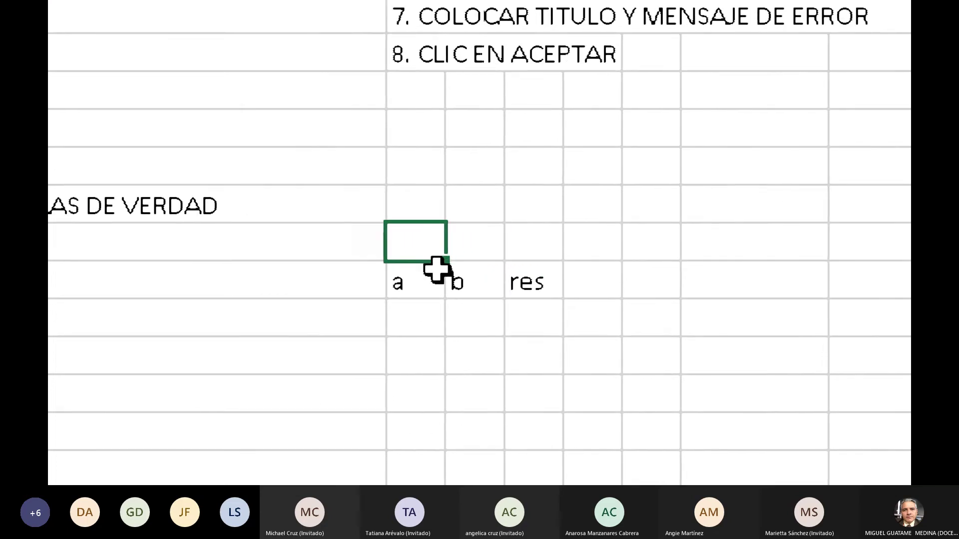
key("shift+Right")
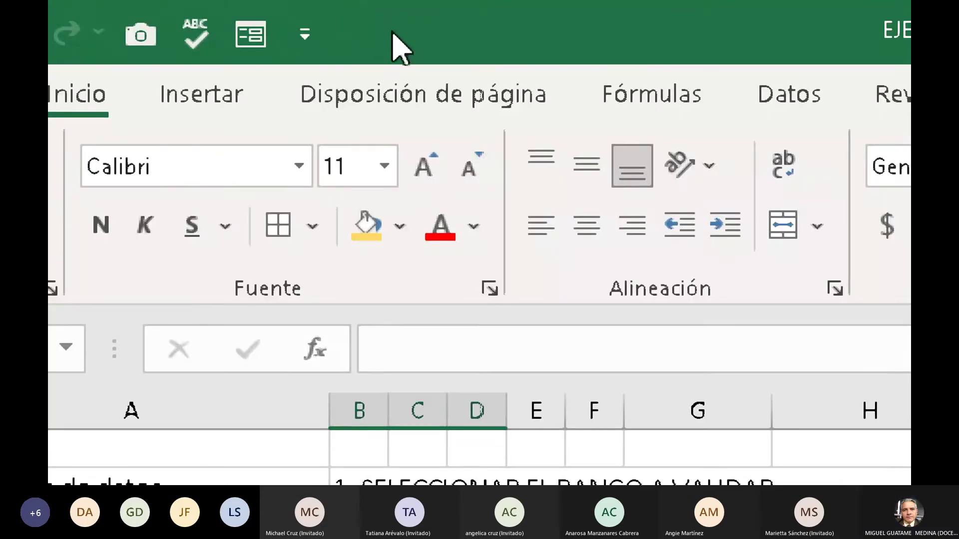
left_click(757, 224)
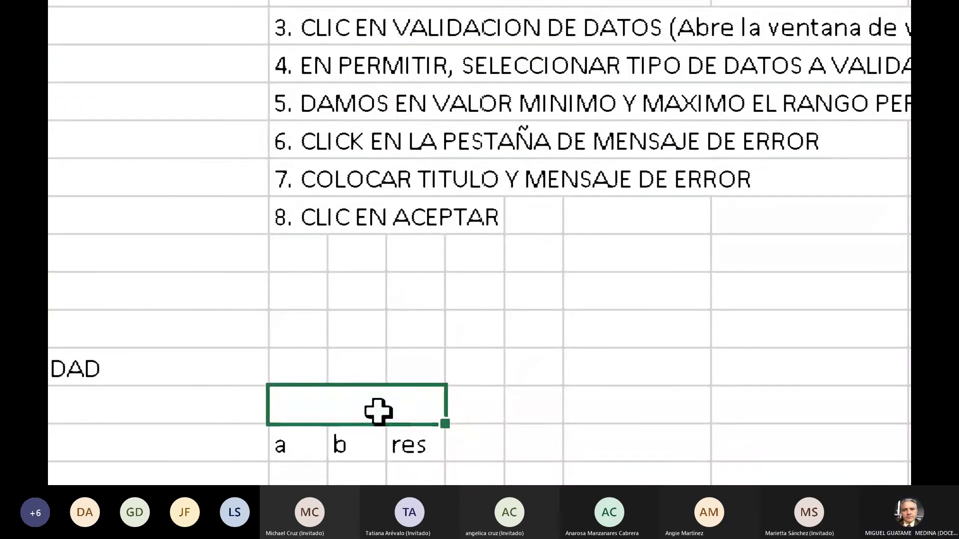
type("Y")
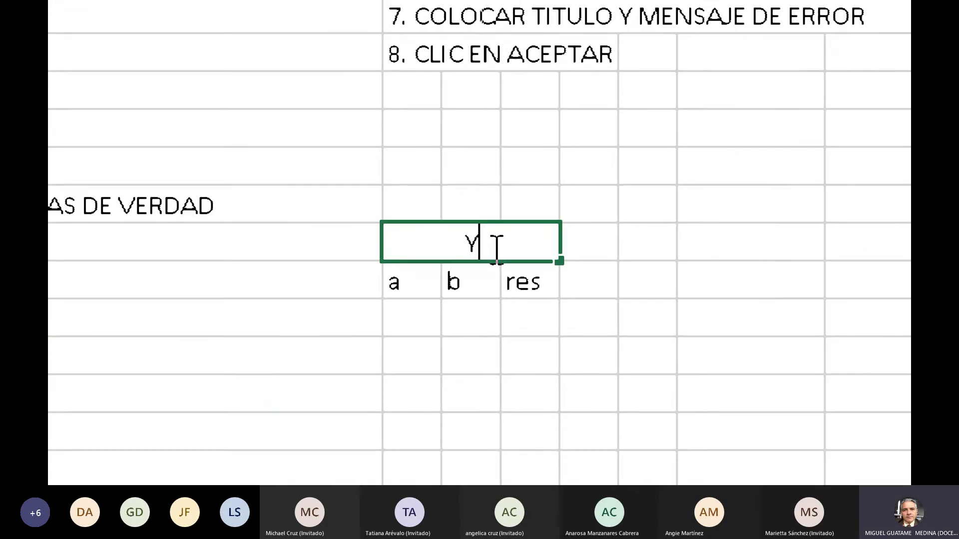
key("Return")
key("Return")
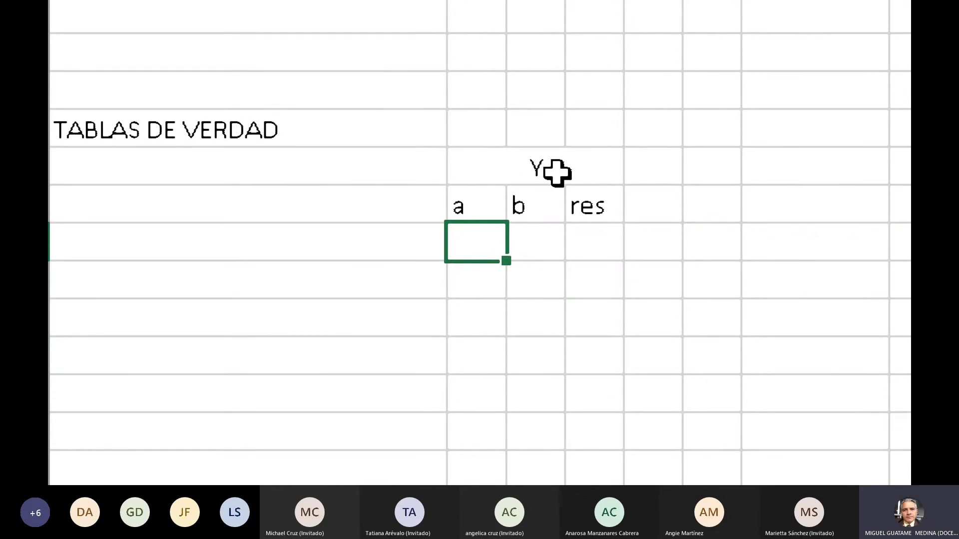
Fill the first two AND rows: 0 0 0 and 0 1 0
type("0")
key("Tab")
type("0")
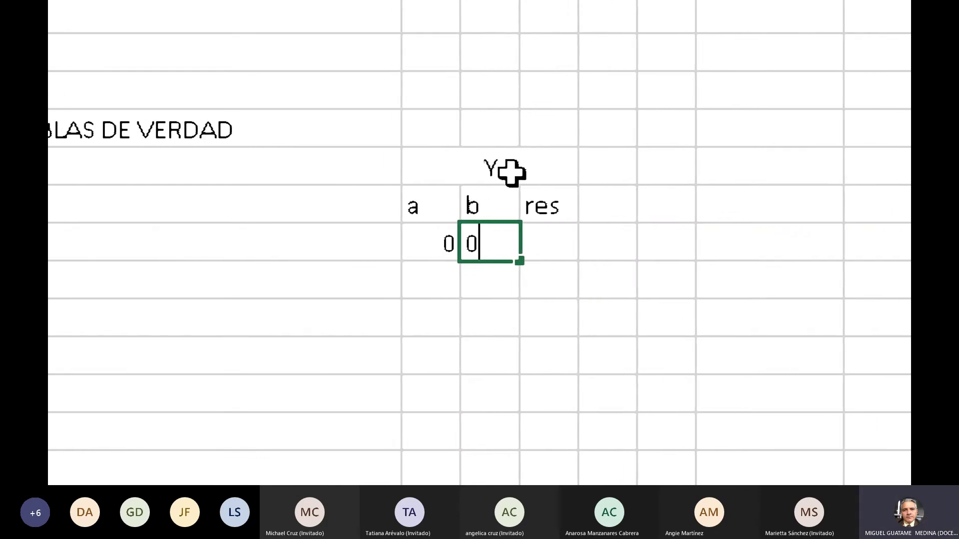
key("Tab")
type("0")
key("Down")
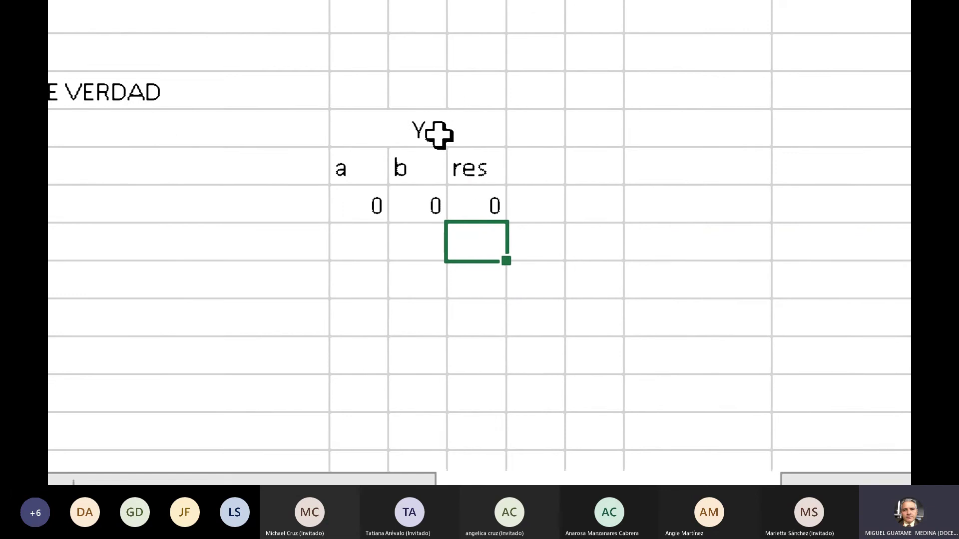
key("Left")
key("Left")
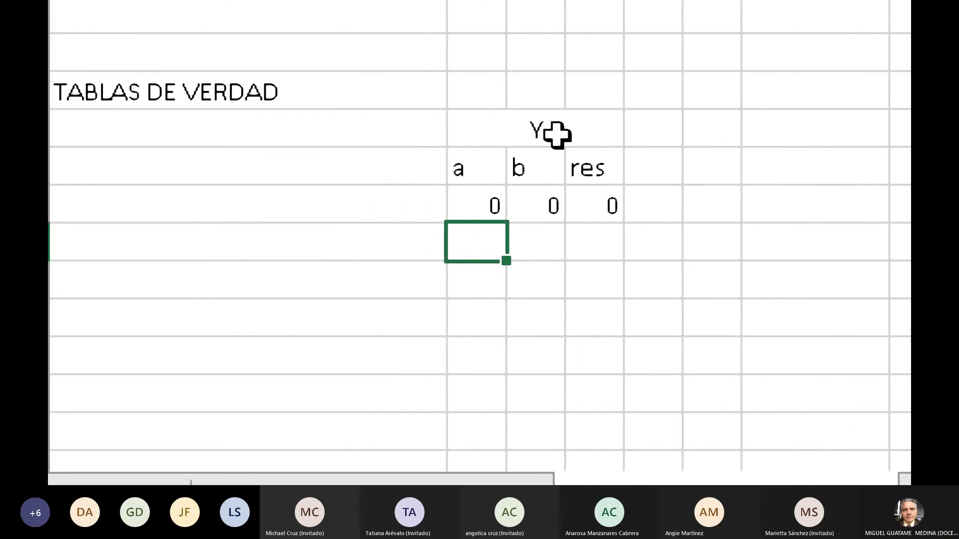
type("0")
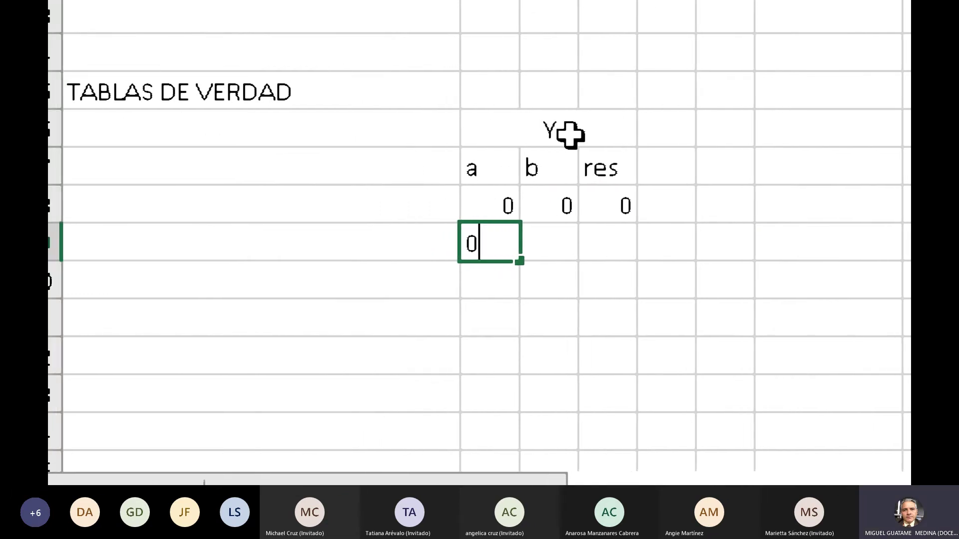
key("Tab")
type("1")
key("Tab")
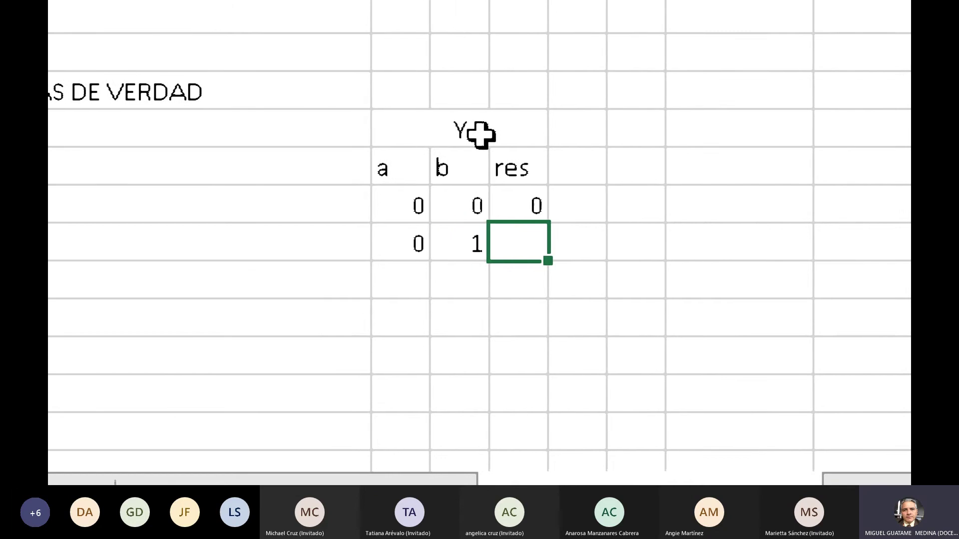
type("0")
key("Return")
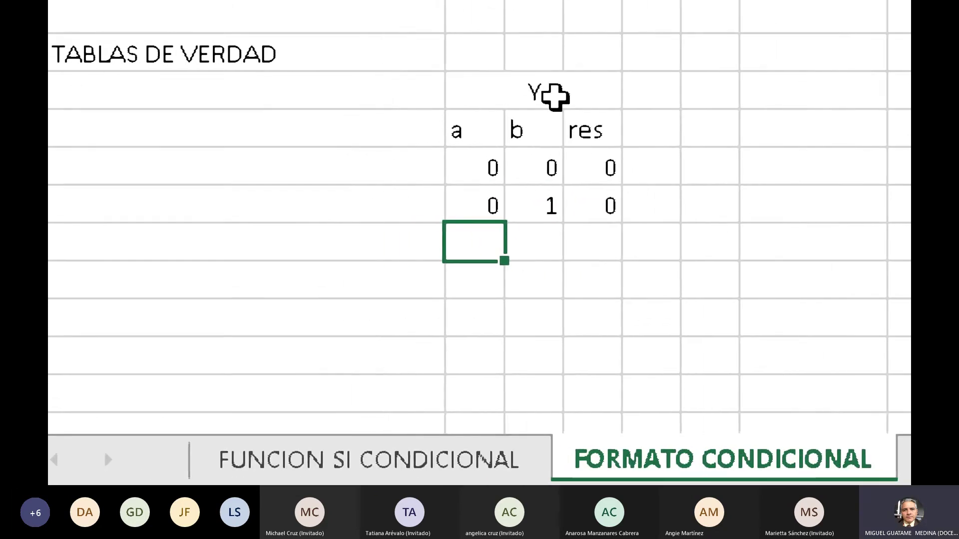
Fill the last two AND rows: 1 0 0 and 1 1 1
type("1")
key("Tab")
type("0")
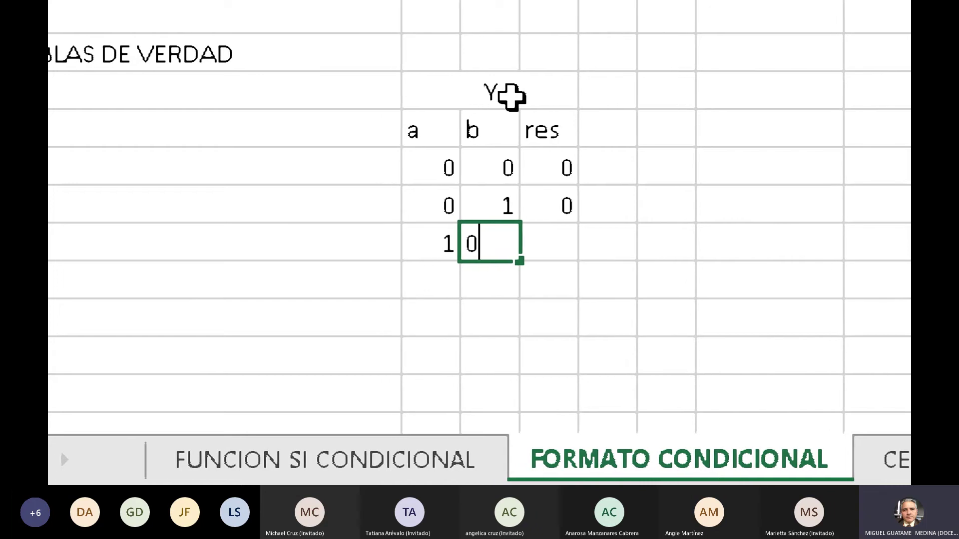
key("Tab")
type("0")
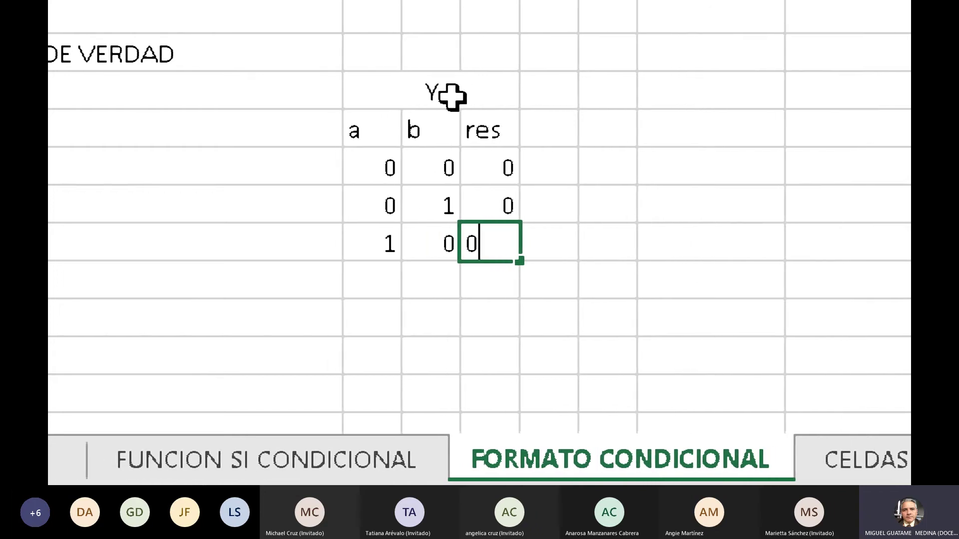
key("Return")
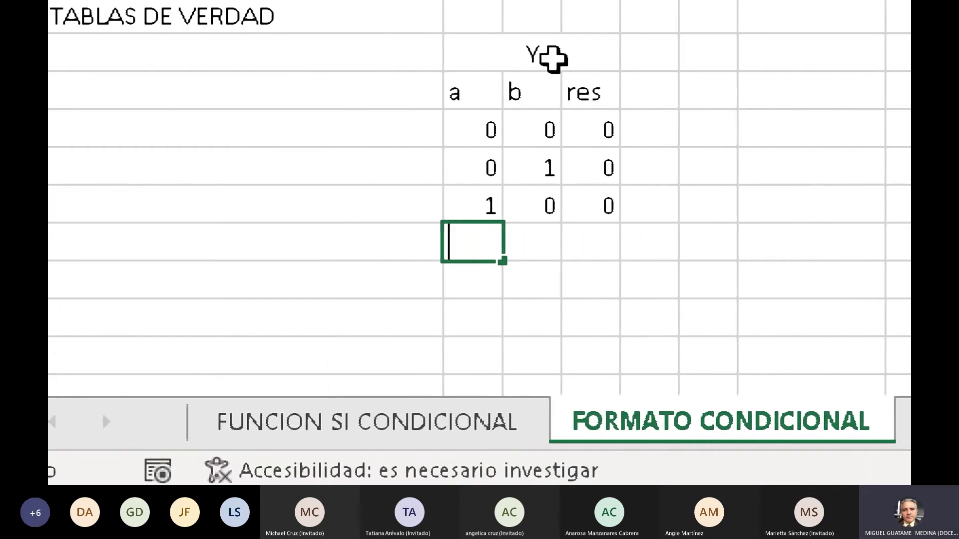
type("1")
key("Tab")
type("1")
key("Tab")
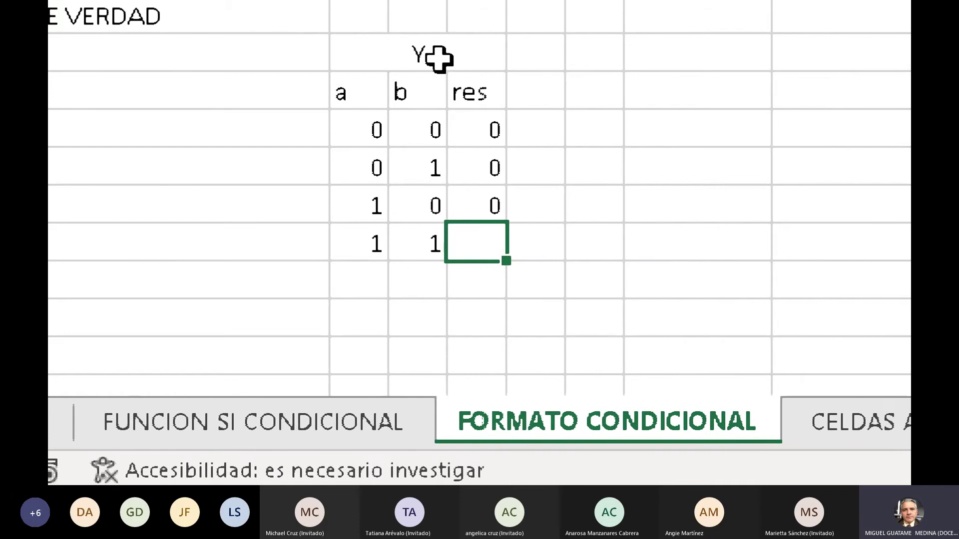
type("1")
key("ctrl+Return")
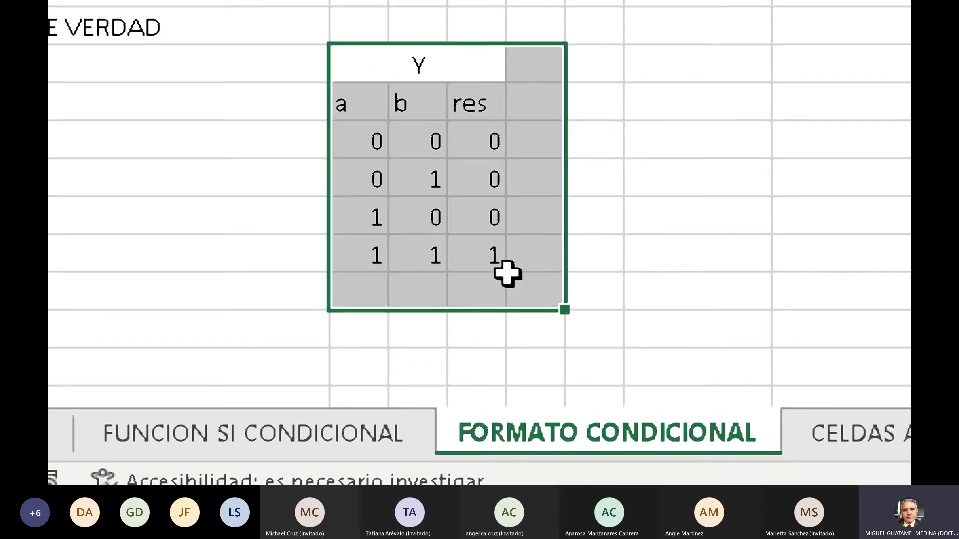
Apply All Borders to every cell of the Y truth table
left_click_drag(551, 255, 483, 252)
scroll(191, 43, "up", 1)
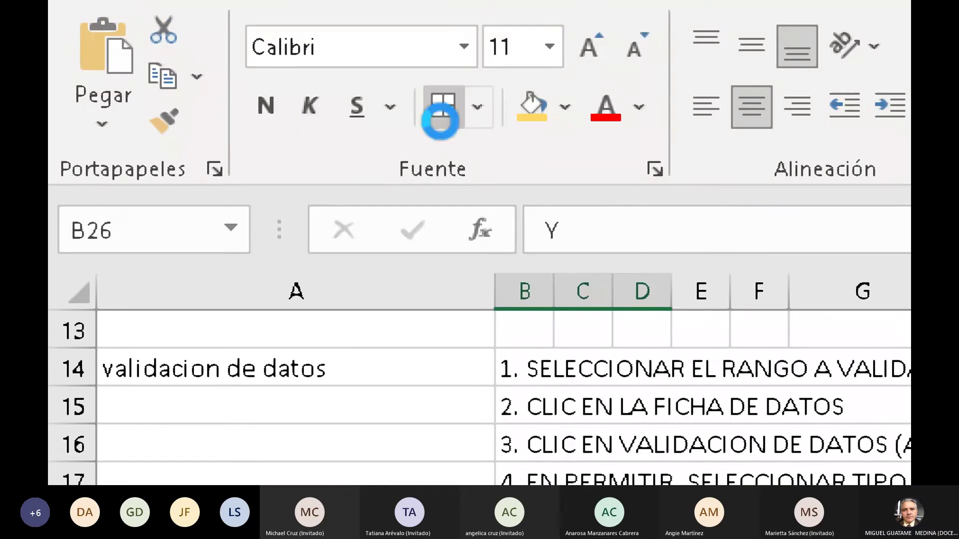
left_click(554, 48)
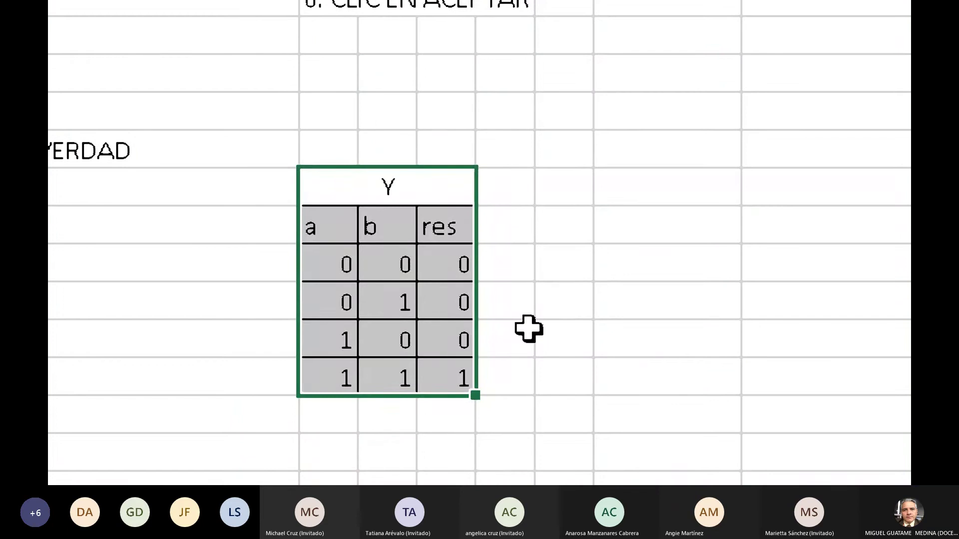
left_click(529, 328)
Center the Y title and the a/b/res header row
left_click_drag(337, 185, 370, 221)
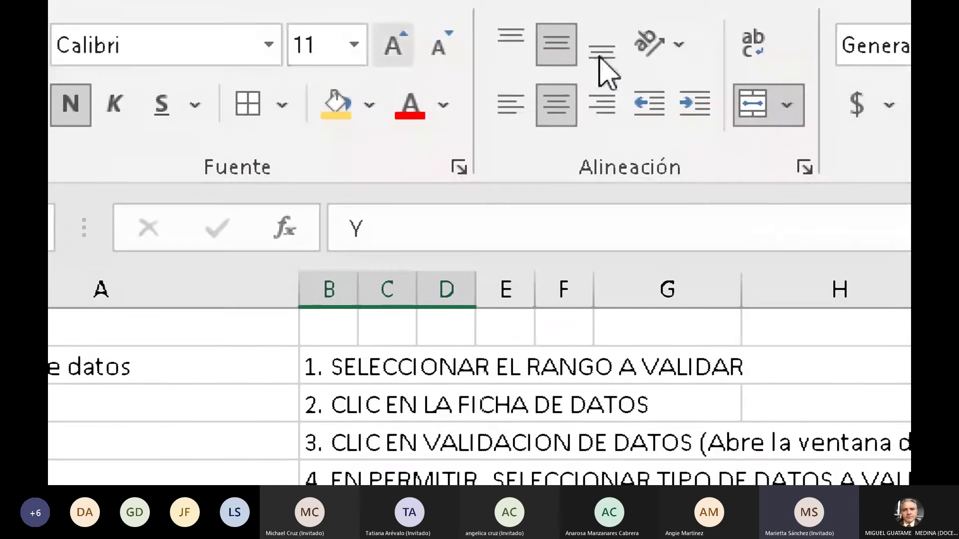
left_click(556, 113)
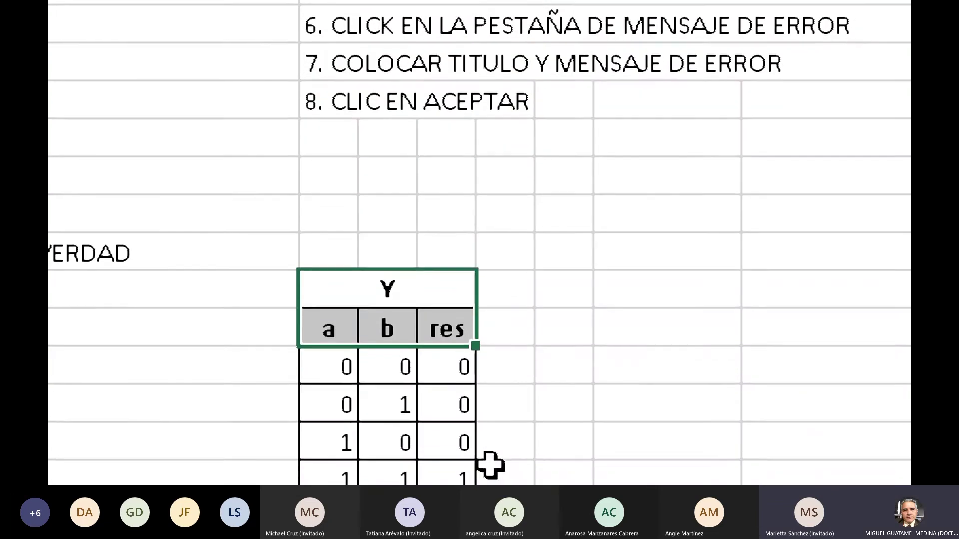
left_click(597, 422)
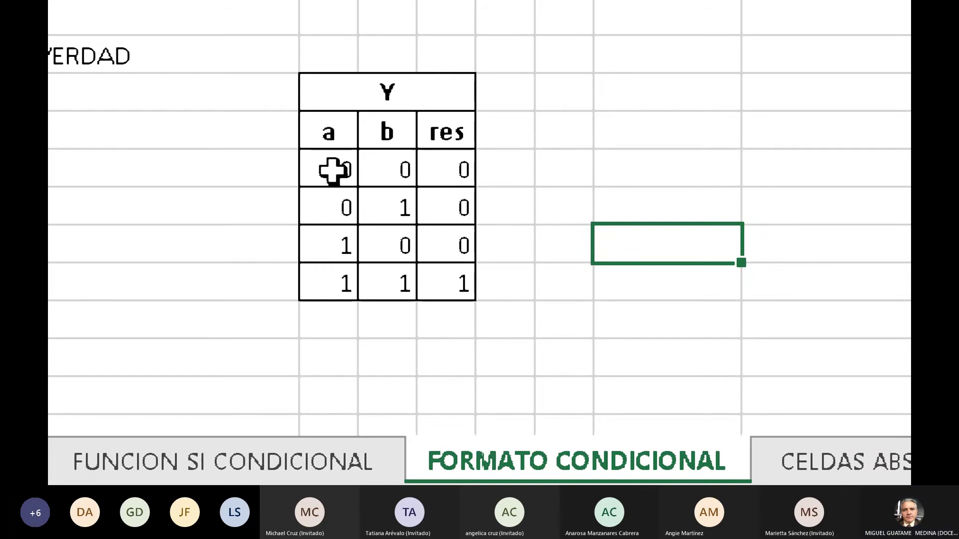
left_click(328, 290)
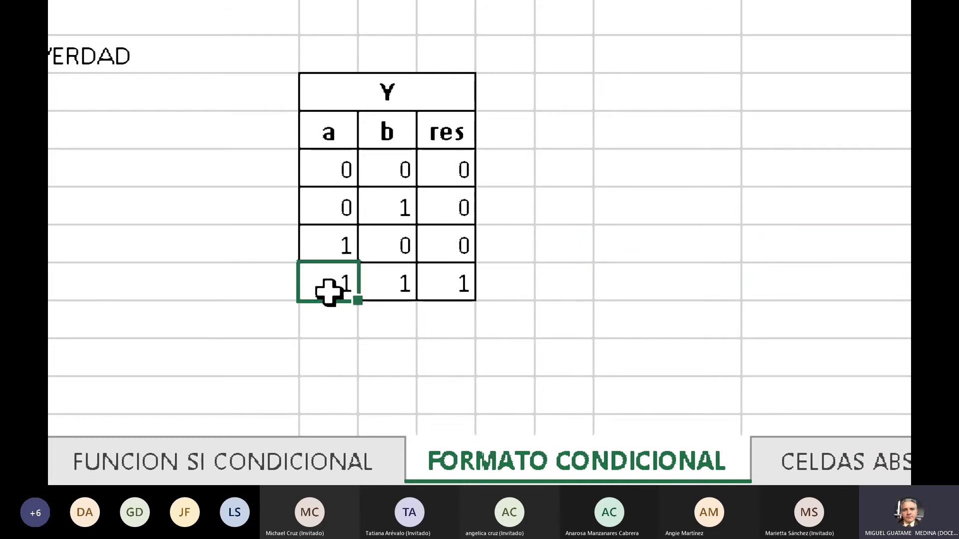
left_click(387, 284)
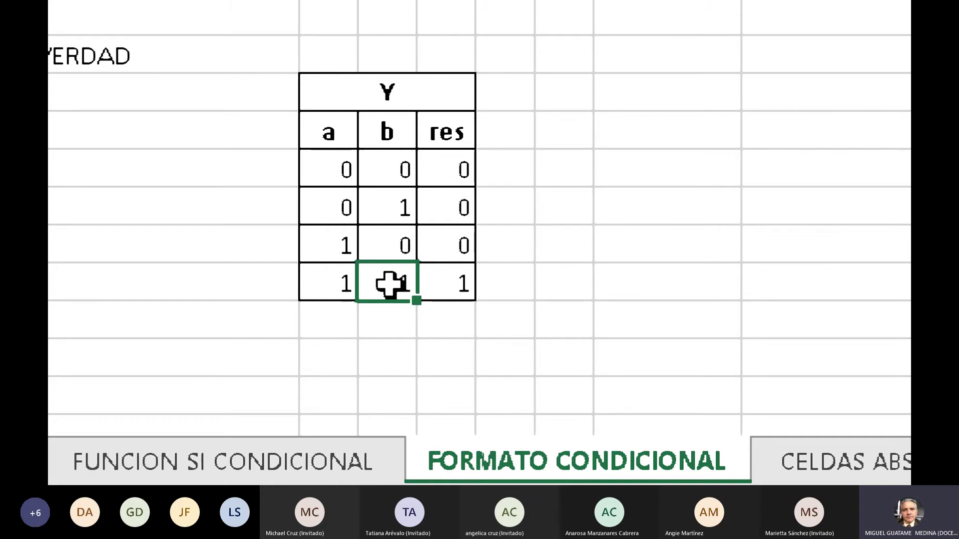
left_click(469, 284)
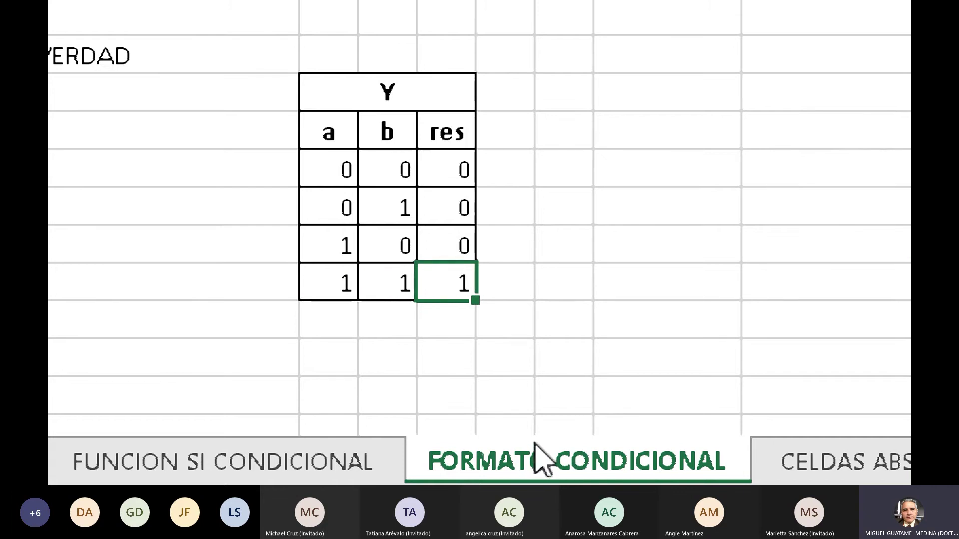
left_click(322, 272)
left_click(382, 275)
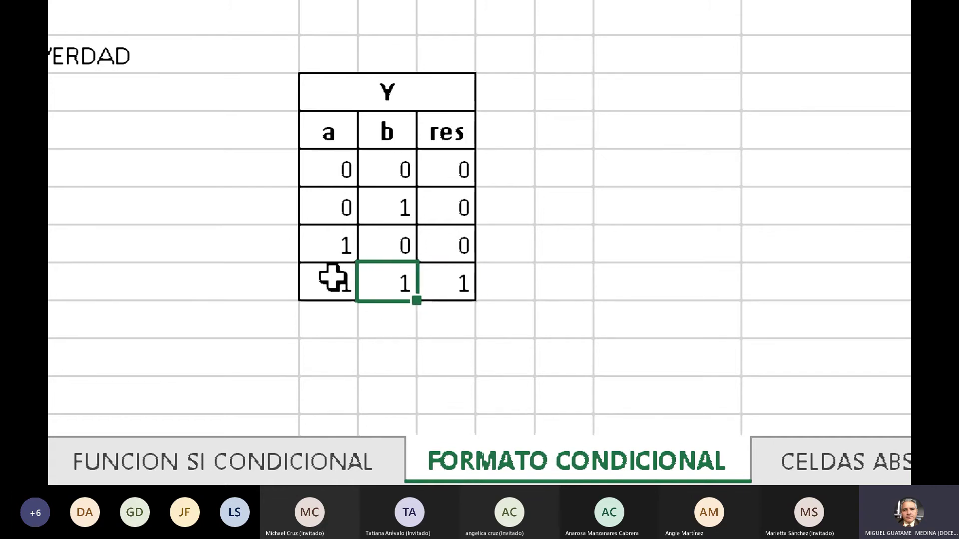
left_click(332, 277)
left_click(407, 277)
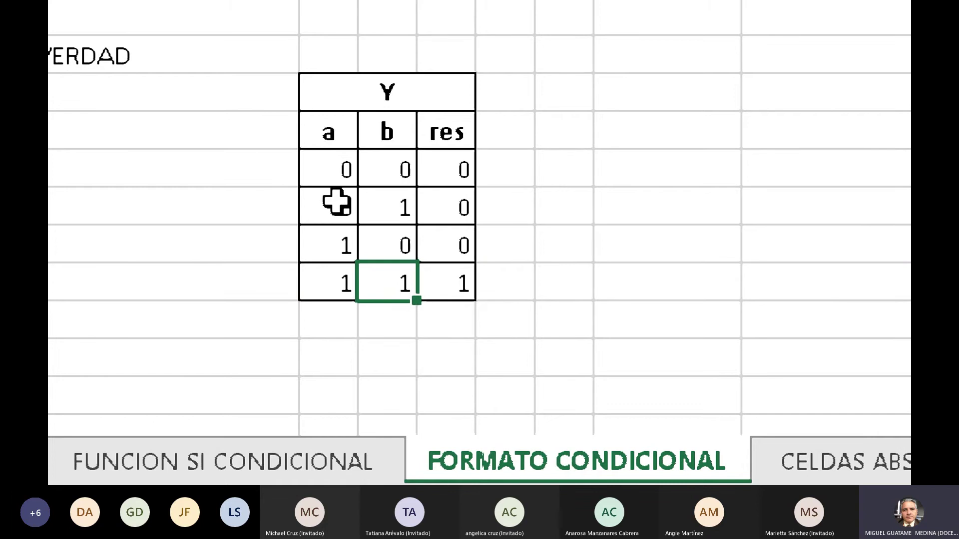
left_click(382, 208)
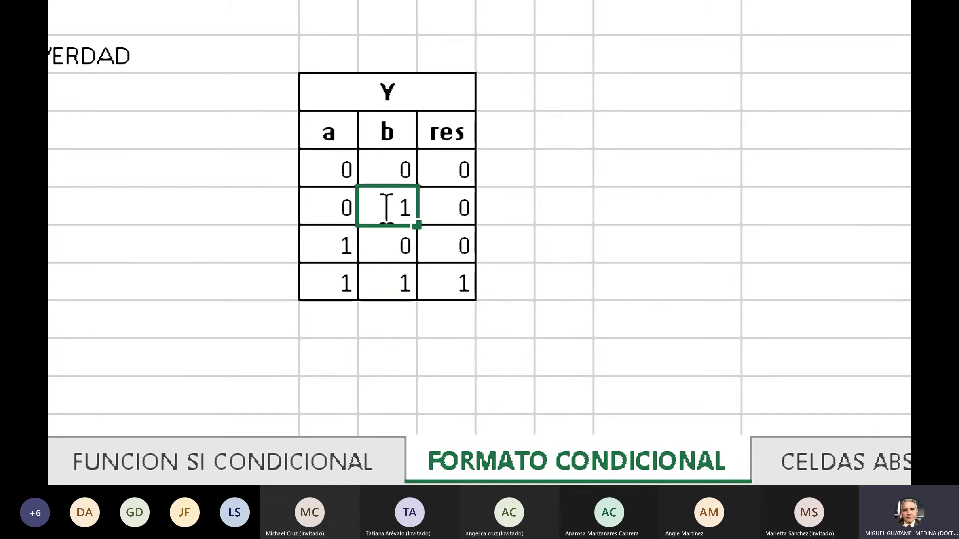
left_click(443, 209)
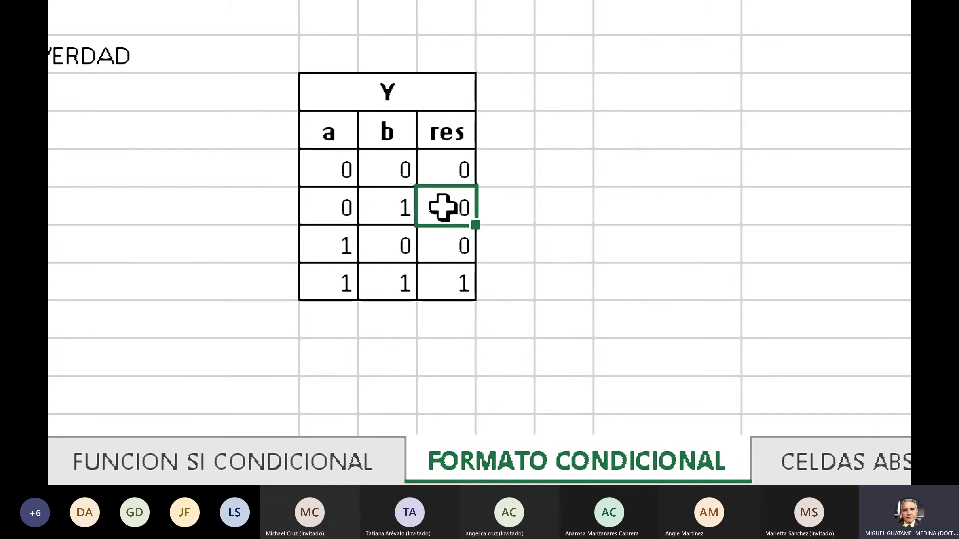
left_click(345, 243)
left_click(394, 245)
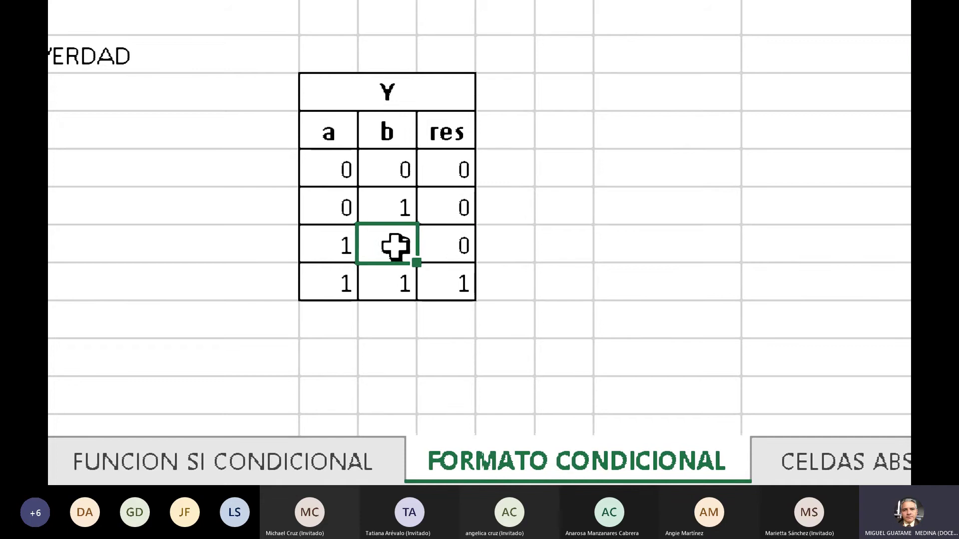
left_click(450, 245)
left_click(326, 286)
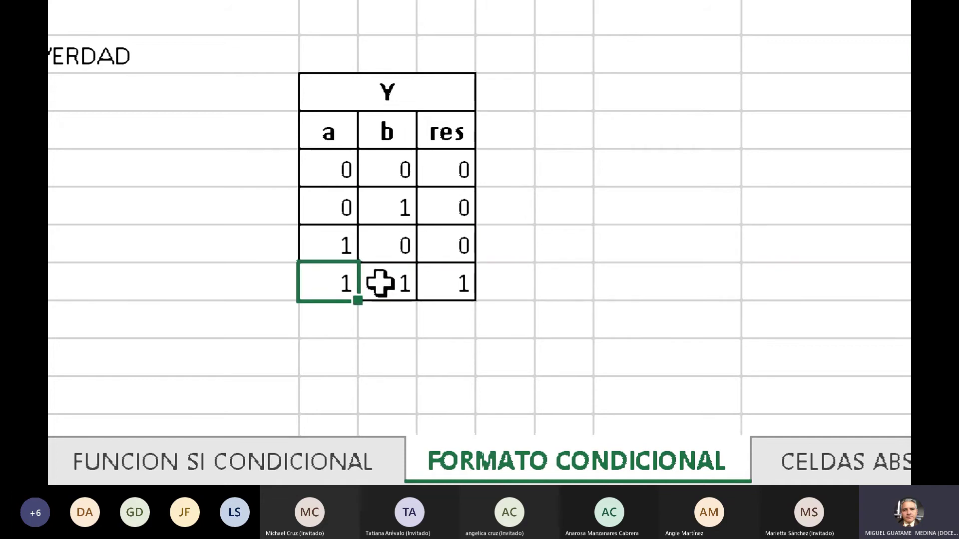
left_click(380, 283)
left_click(340, 276)
left_click(389, 275)
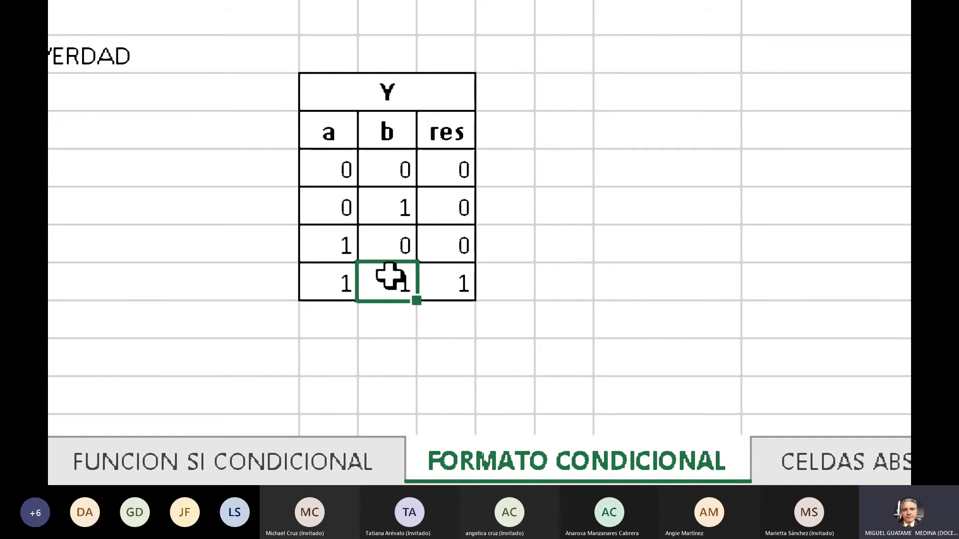
left_click(459, 279)
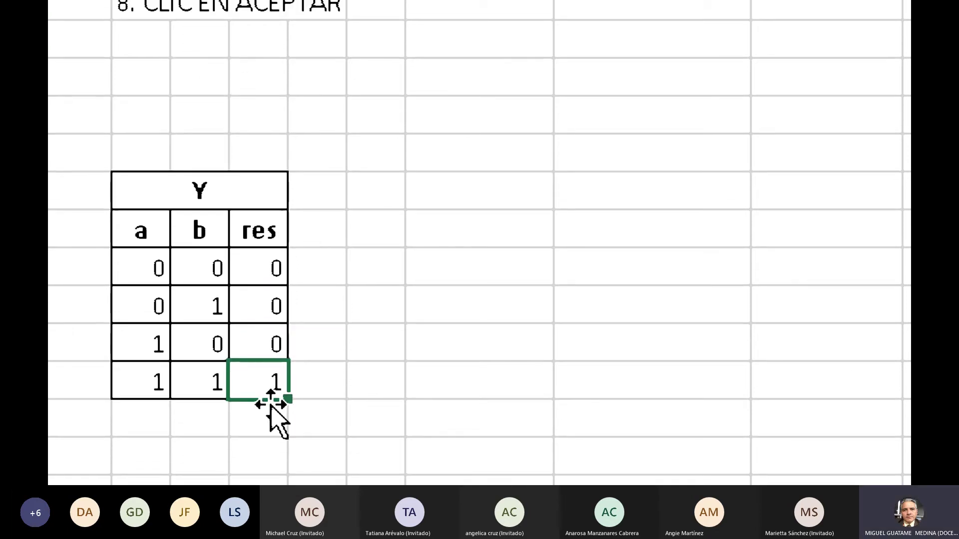
Copy the bordered Y truth table and paste a duplicate below it
left_click(374, 350)
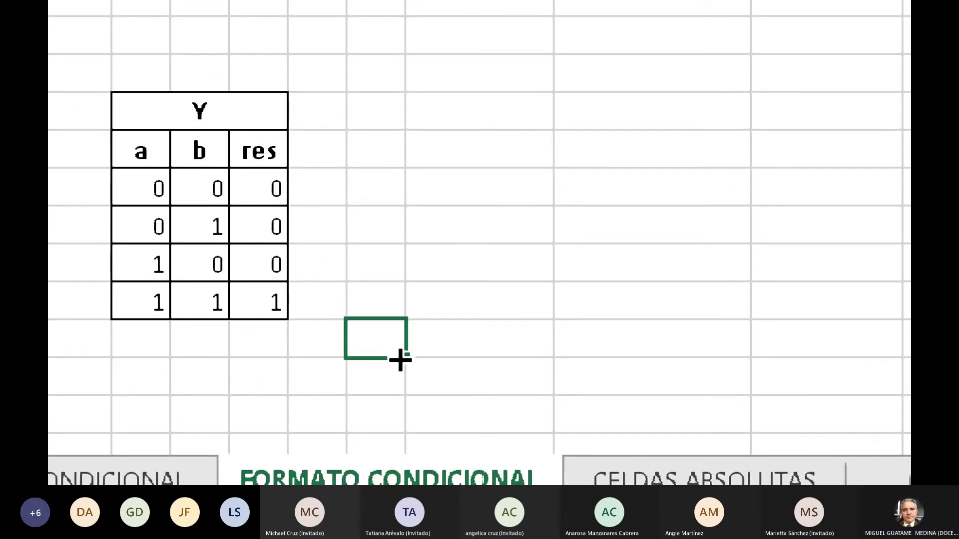
left_click_drag(145, 103, 269, 308)
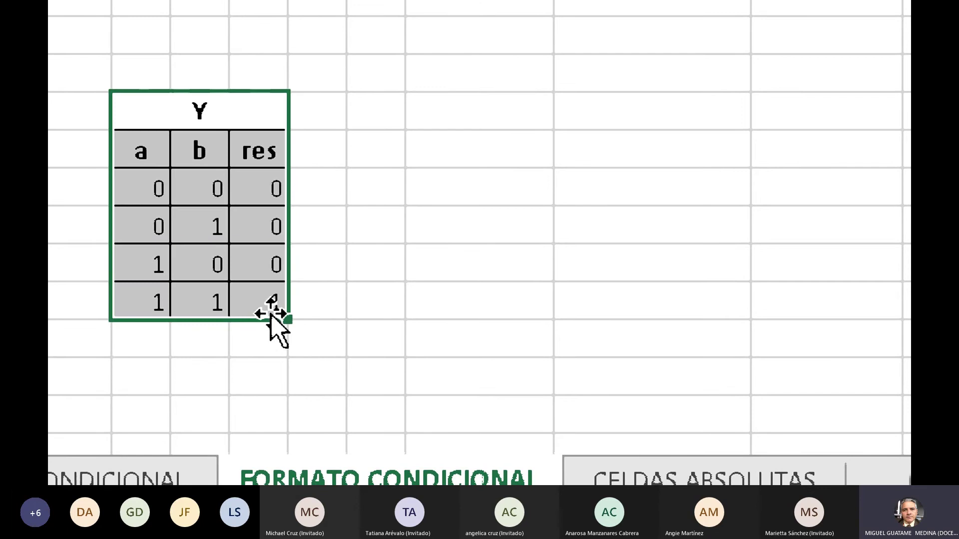
key("ctrl+c")
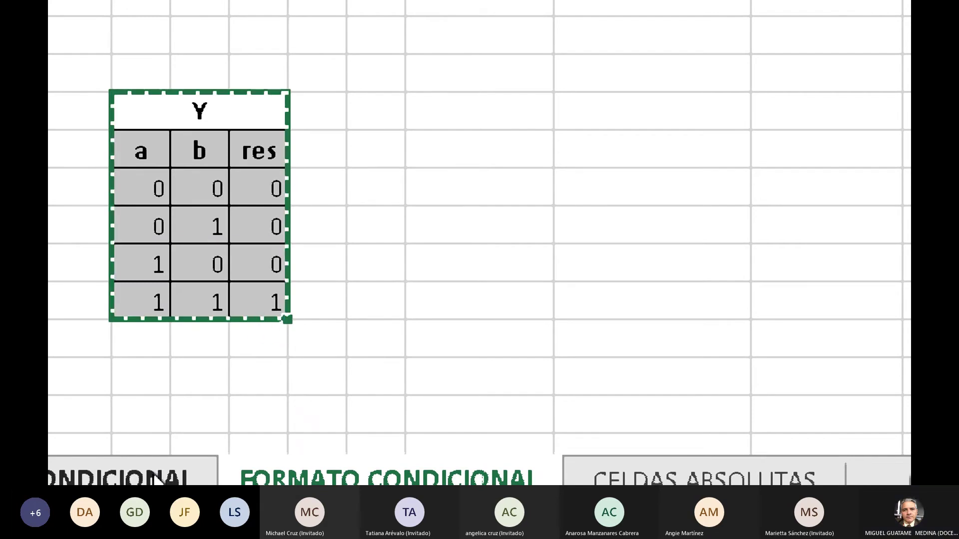
left_click(149, 419)
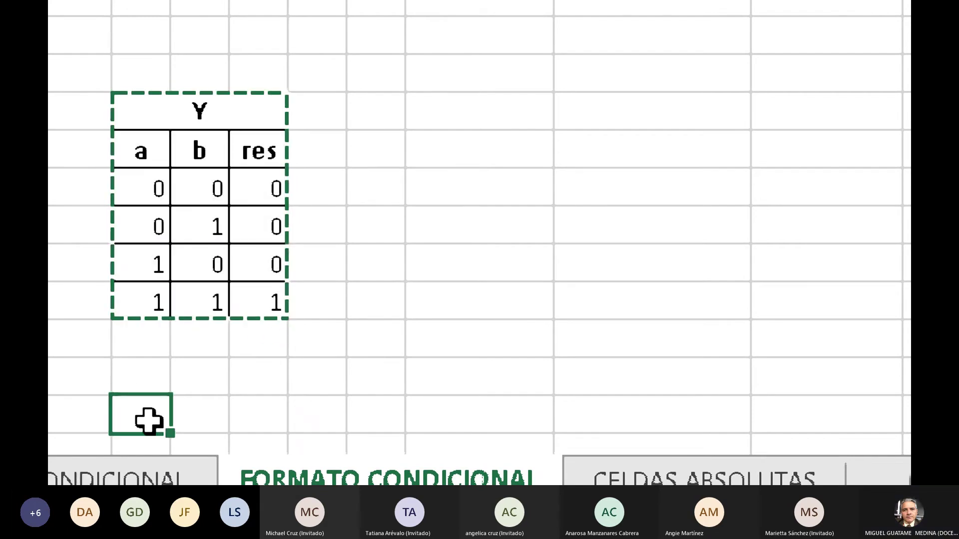
key("ctrl+v")
Retitle the copied table's header to O and set its 0/1 and 1/0 res values to 1
scroll(330, 314, "down", 2)
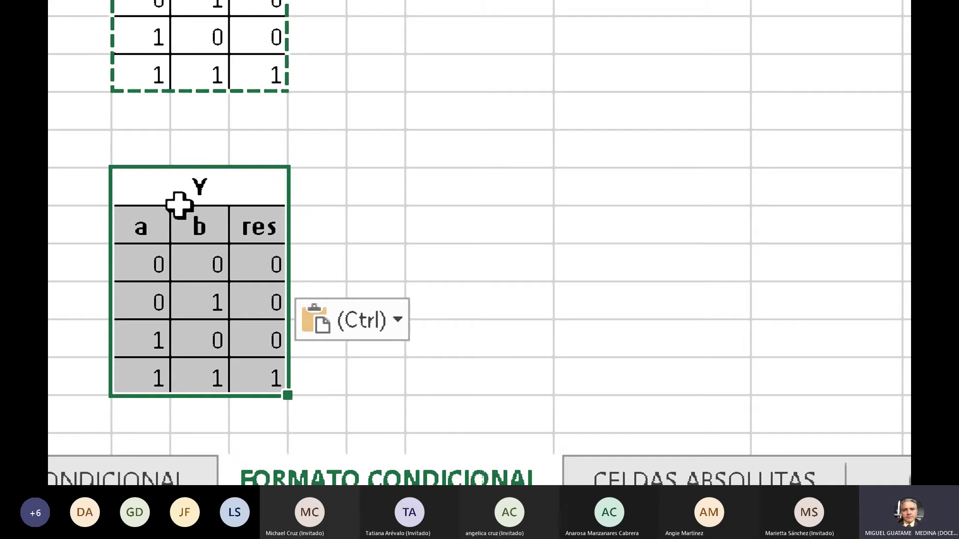
left_click(197, 190)
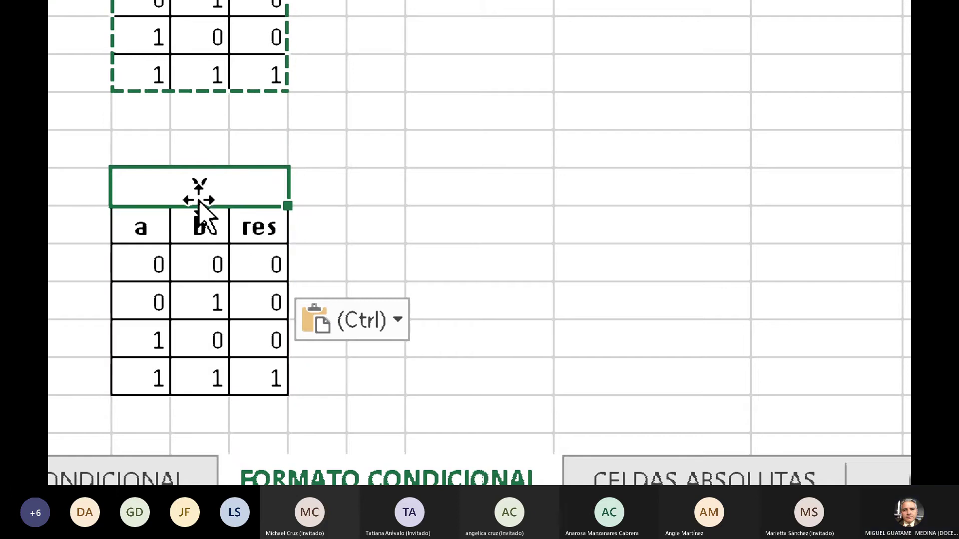
type("O")
left_click(585, 282)
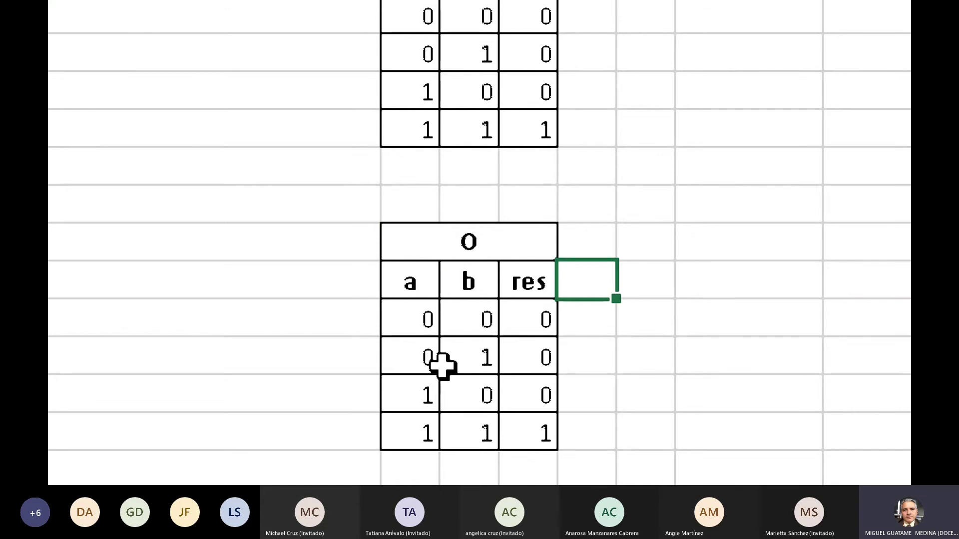
left_click(521, 363)
type("1")
key("ctrl+Return")
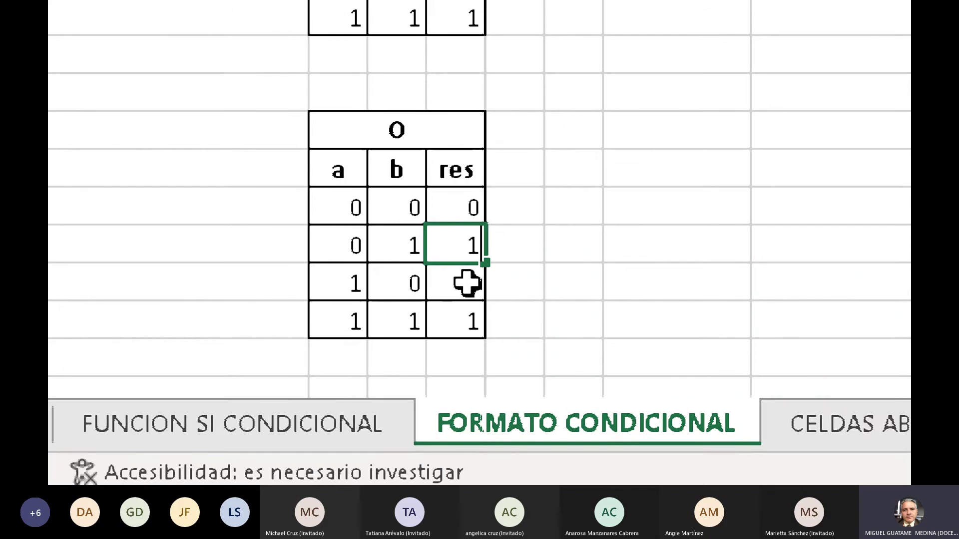
left_click(465, 281)
type("1")
key("ctrl+Return")
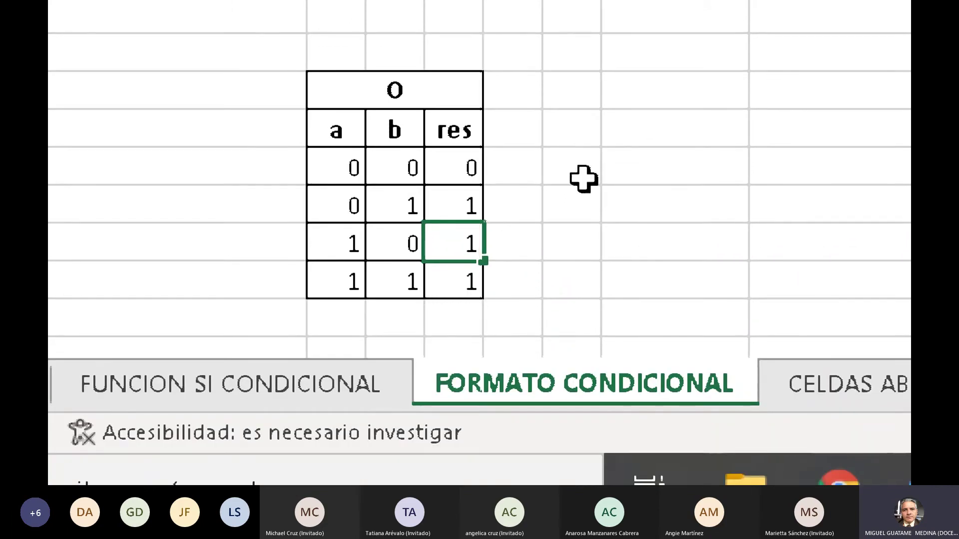
left_click(610, 172)
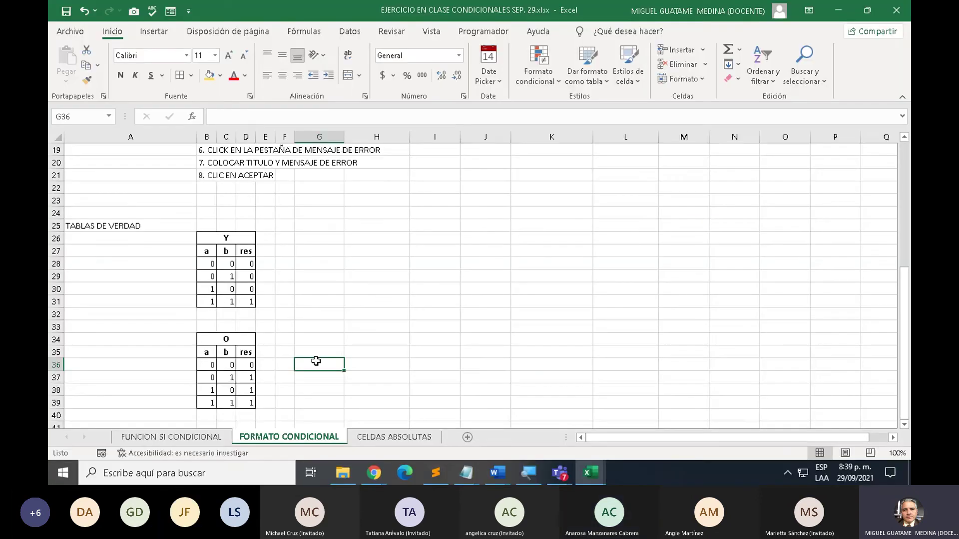
Add a note in G26 explaining that the Y table needs all conditions to be met
left_click(307, 241)
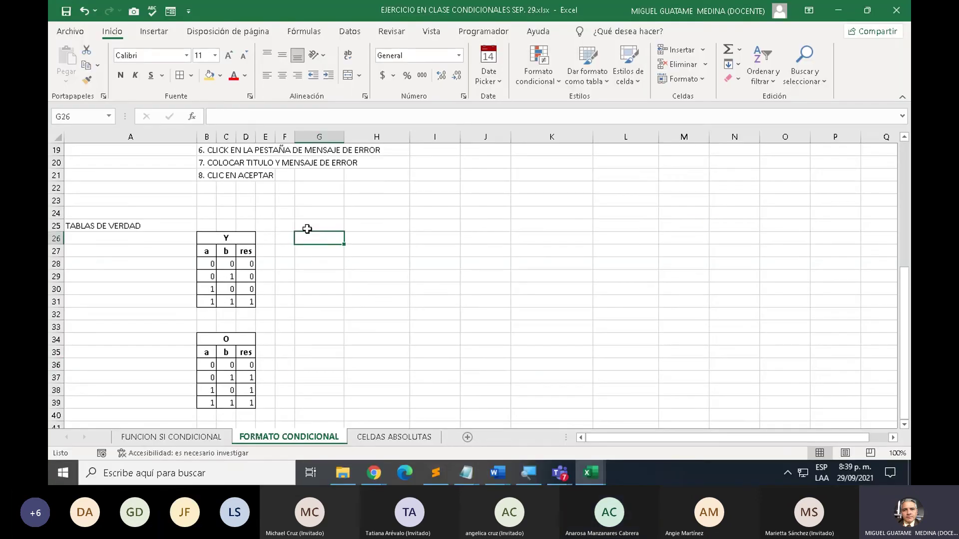
type("Se")
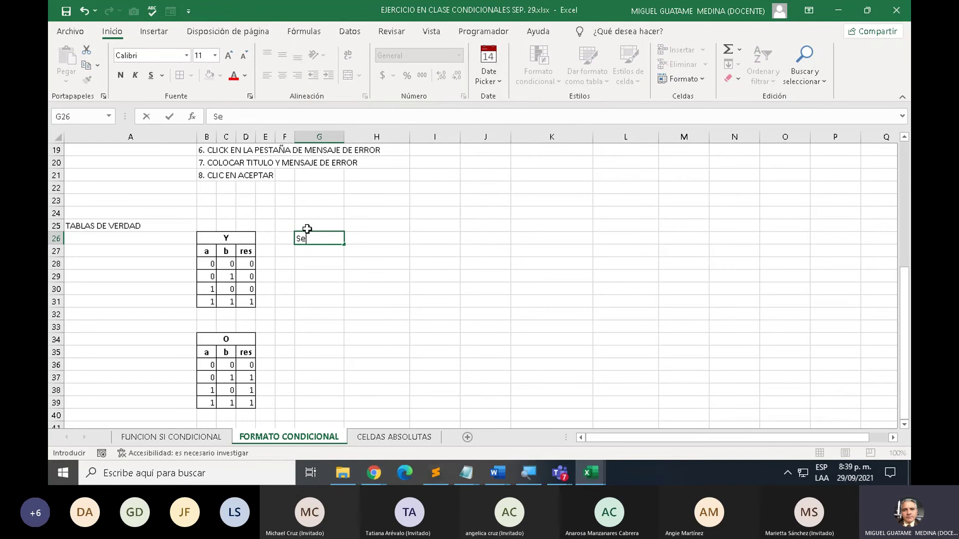
key("BackSpace")
key("BackSpace")
key("BackSpace")
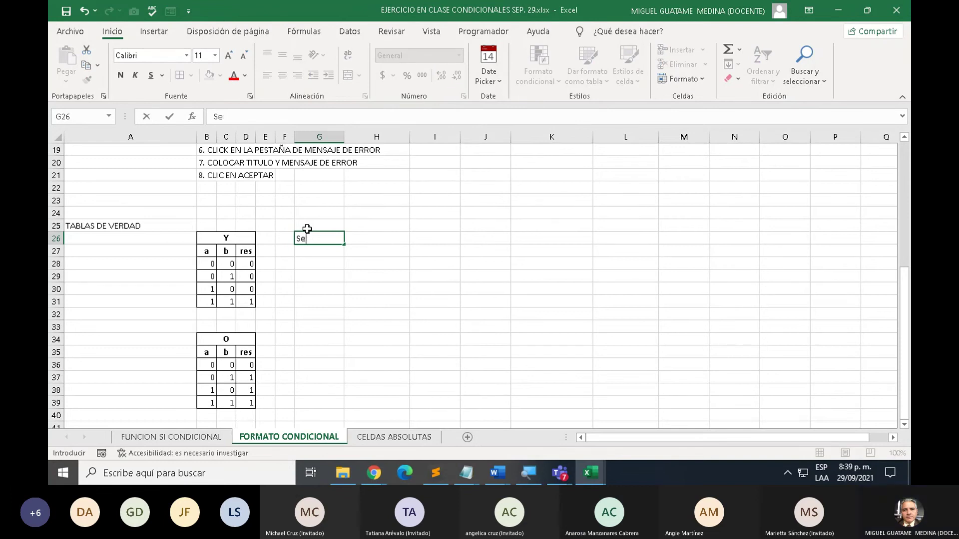
type("debe")
type("n cumplir todas las con")
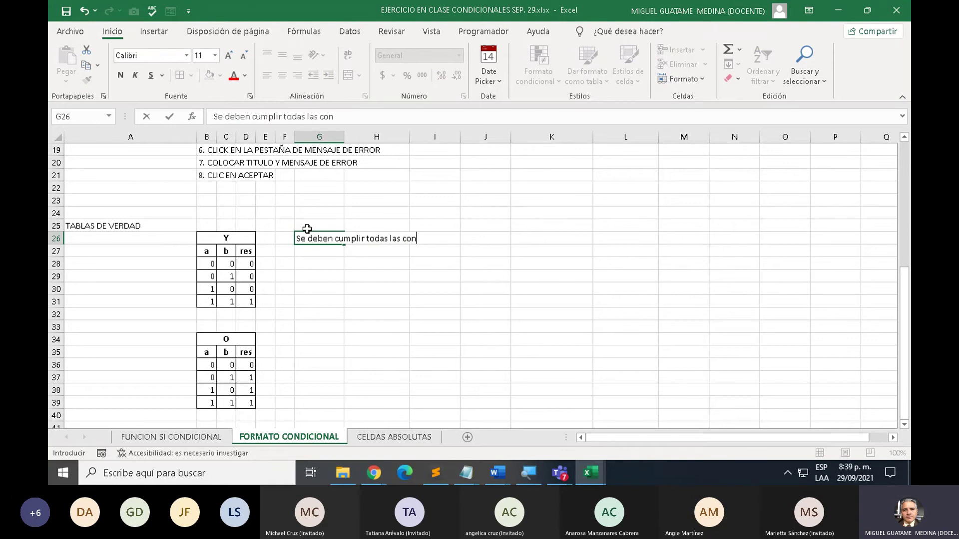
type("ciones")
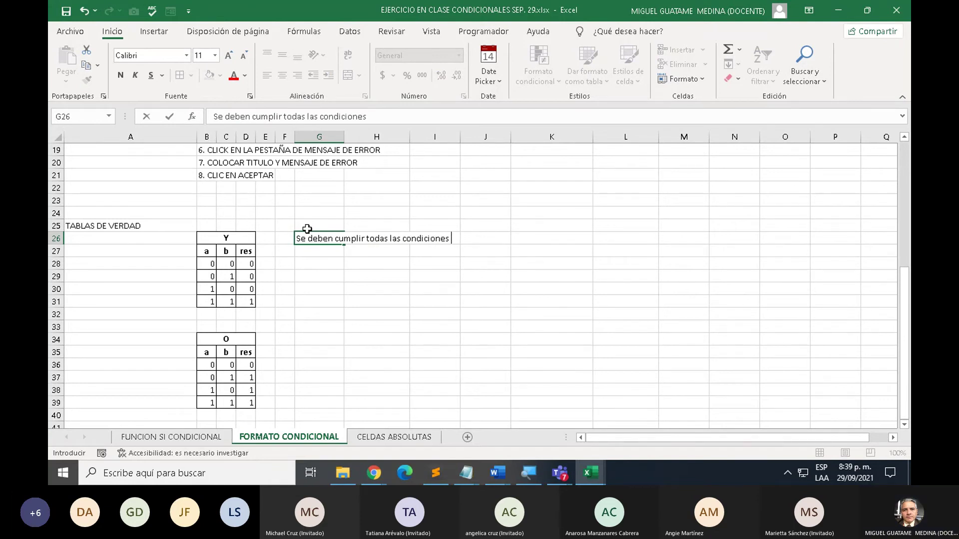
type(" ue s")
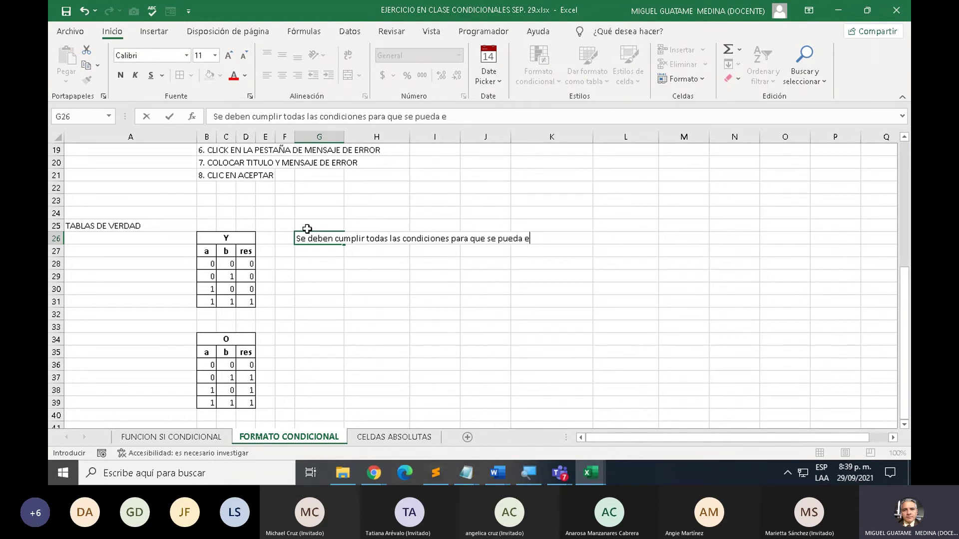
type("tar")
key("Return")
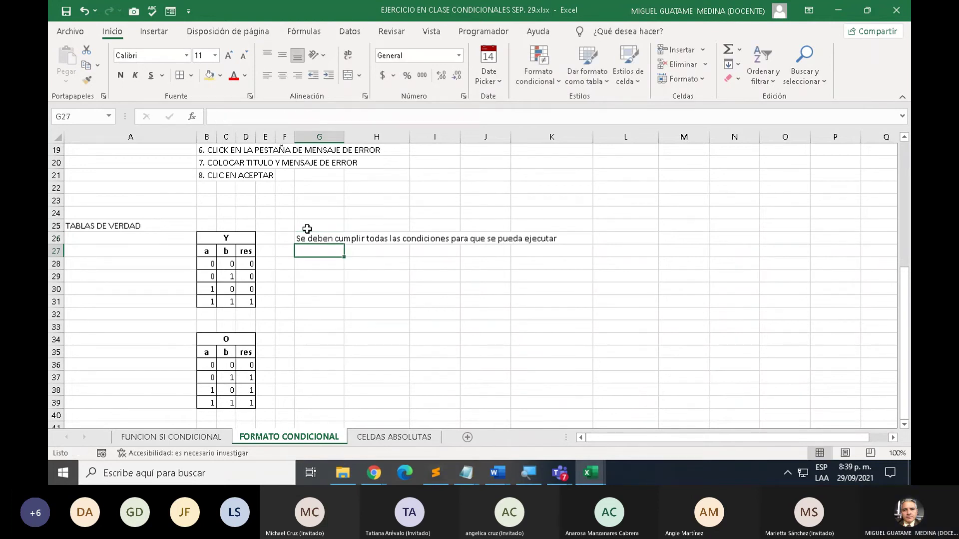
Add a note in G34 explaining that one condition suffices for O, then switch to Taller modulo 2
key("Down")
key("Down")
key("Down")
key("Down")
key("Down")
key("Down")
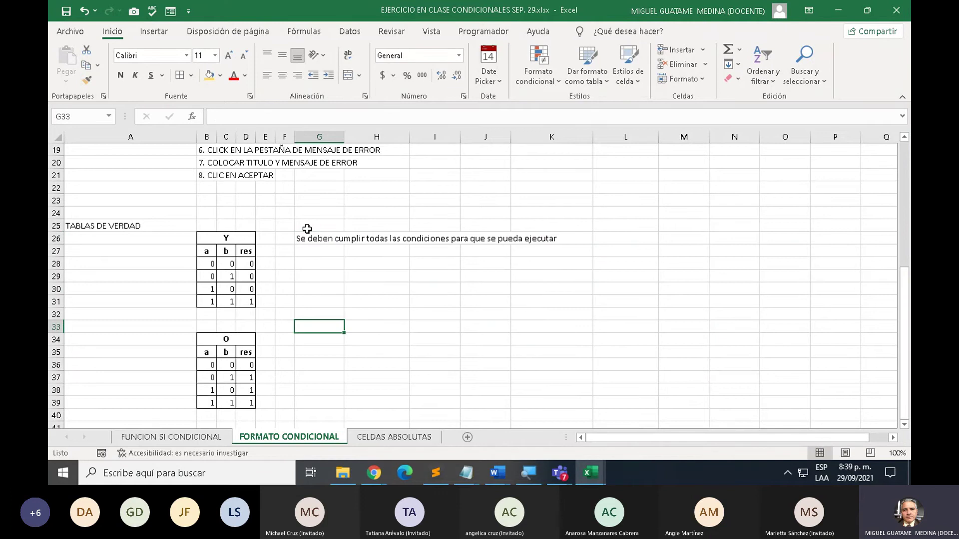
key("Down")
type("i")
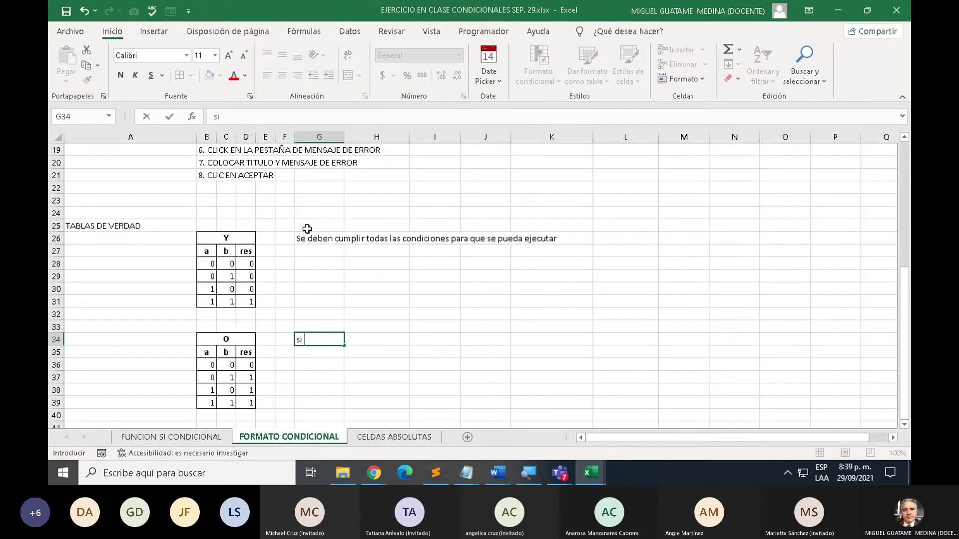
type("cumple a")
type("lgua")
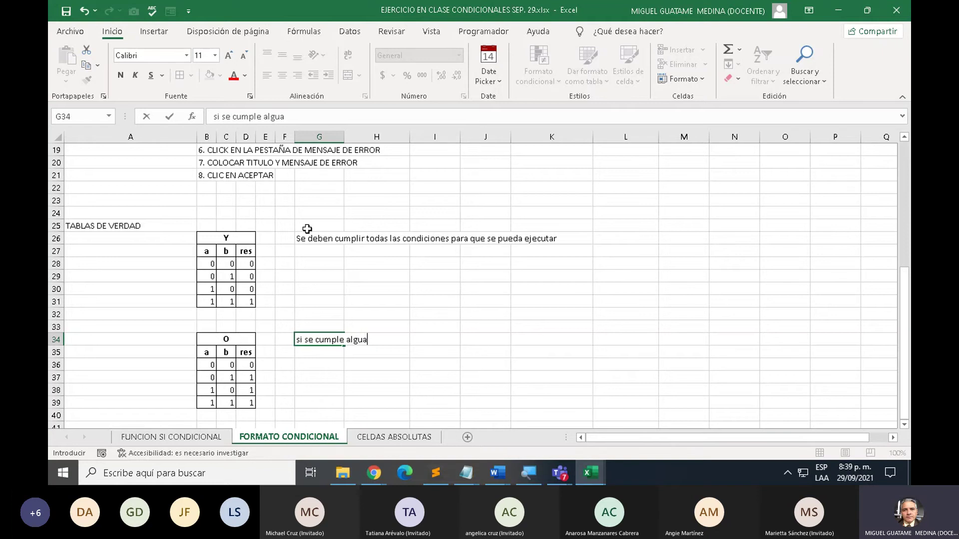
key("BackSpace")
type("na ")
type("ion")
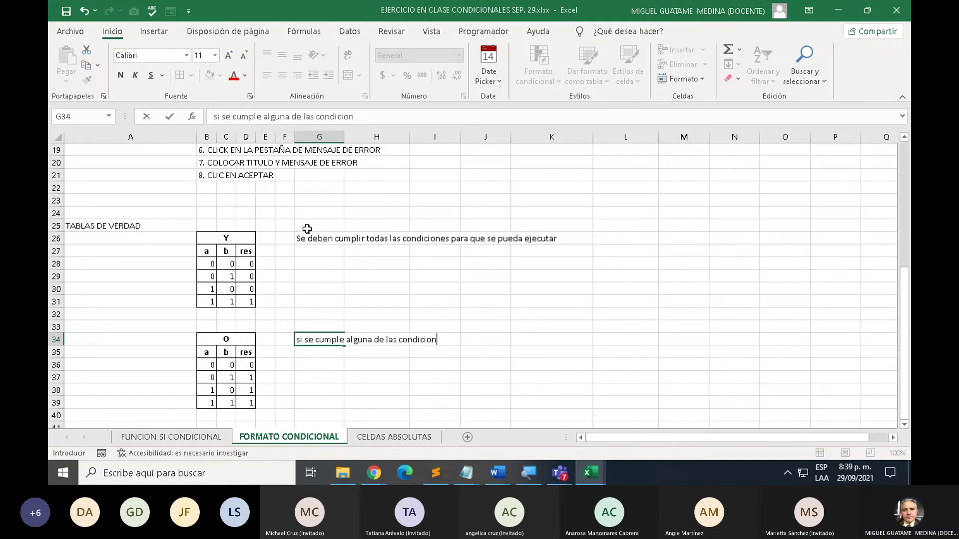
type("se eje")
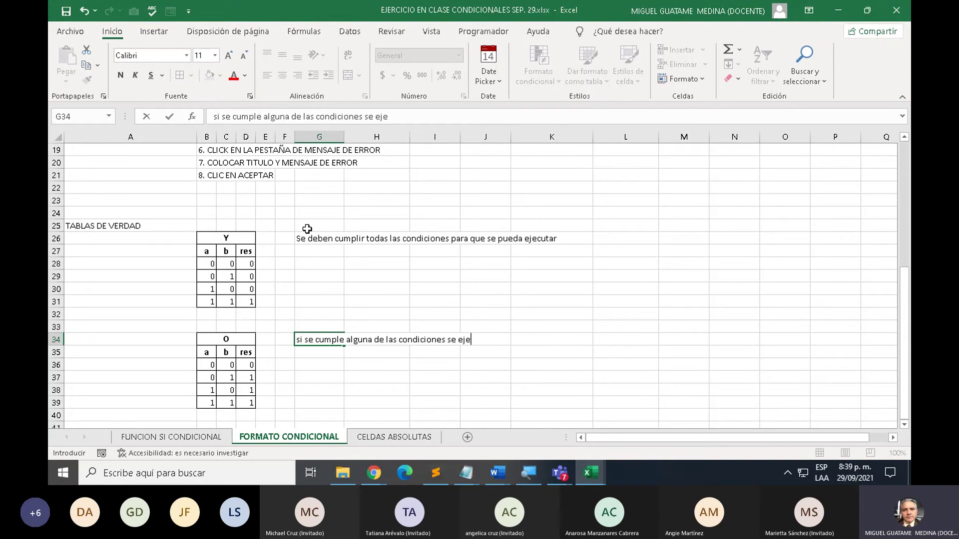
key("Return")
key("Return")
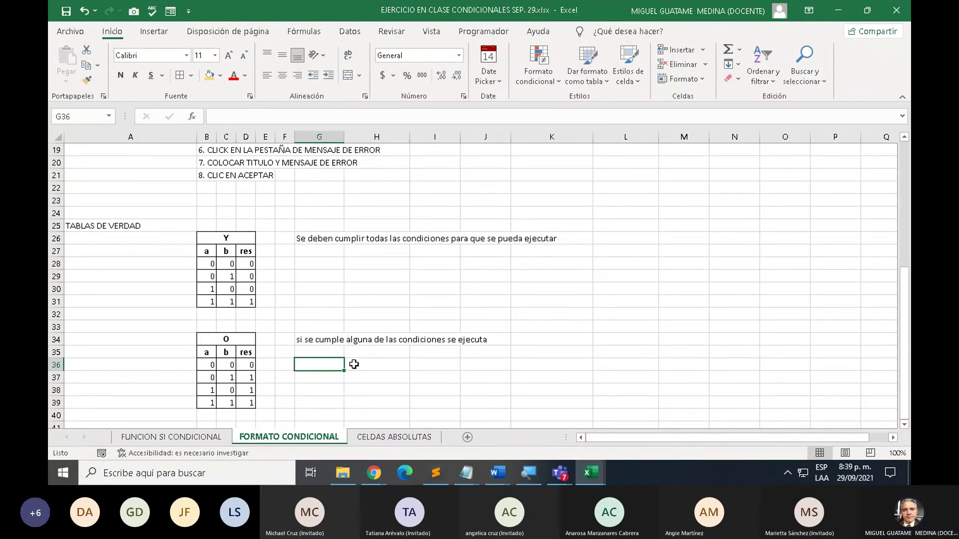
key("alt+Tab")
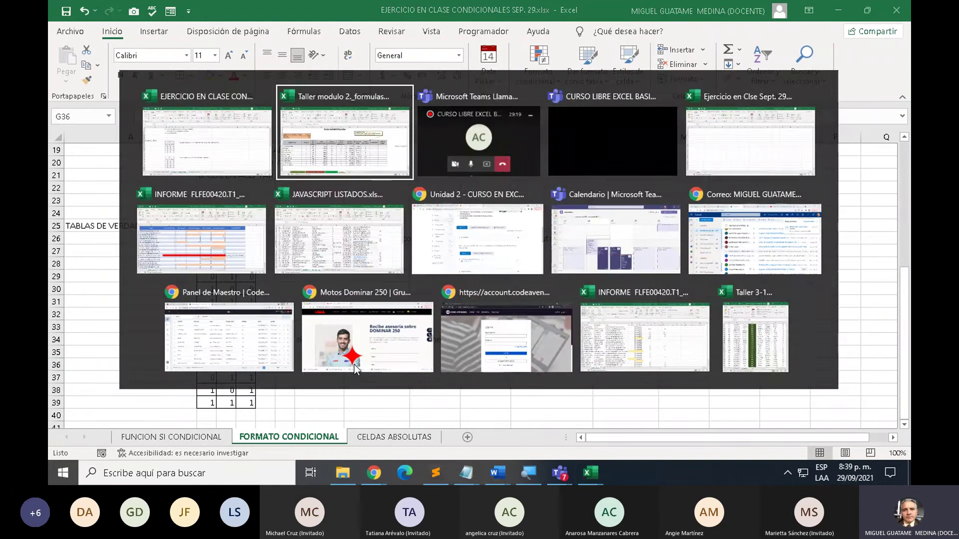
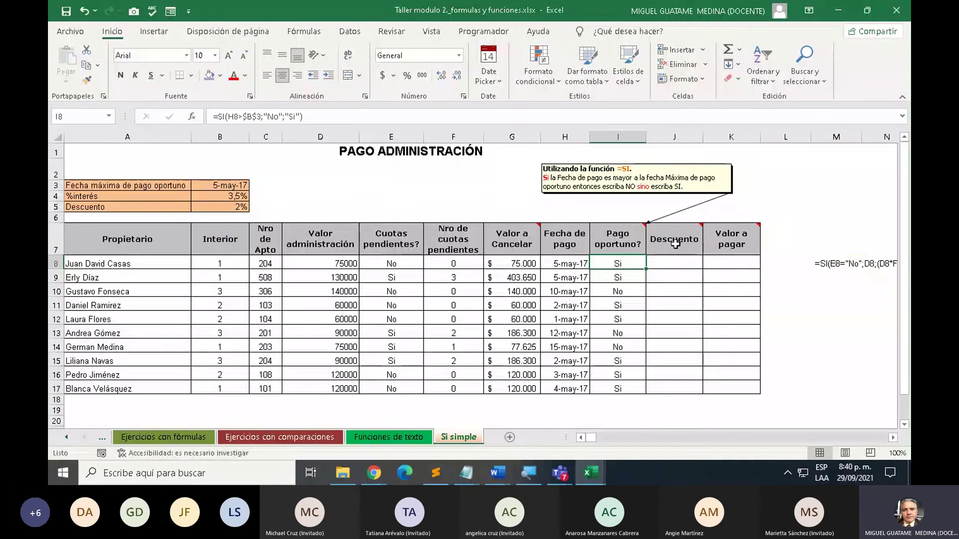
Hide the Pago oportuno? comment in I7 and display the Descuento comment in J7
right_click(601, 241)
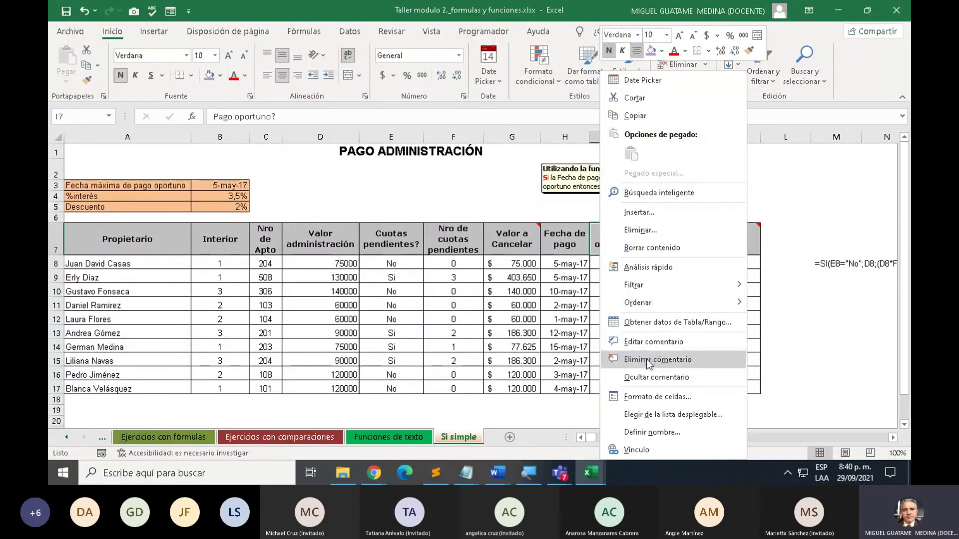
left_click(649, 377)
right_click(681, 240)
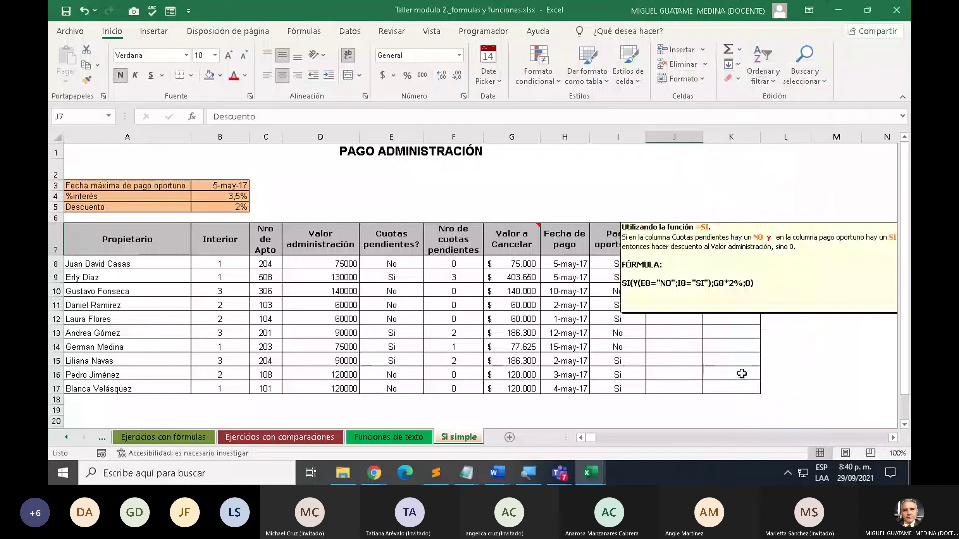
left_click(803, 311)
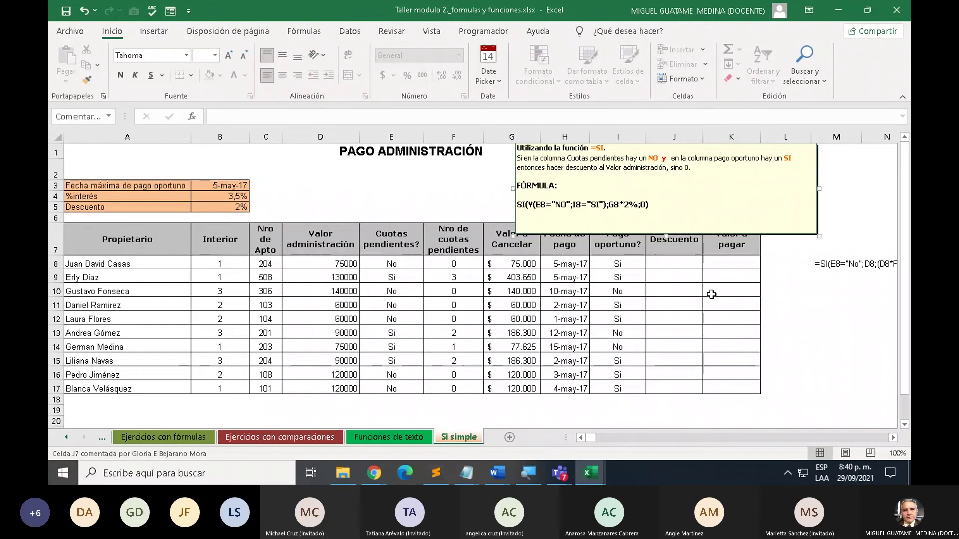
scroll(755, 289, "up", 1, "ctrl")
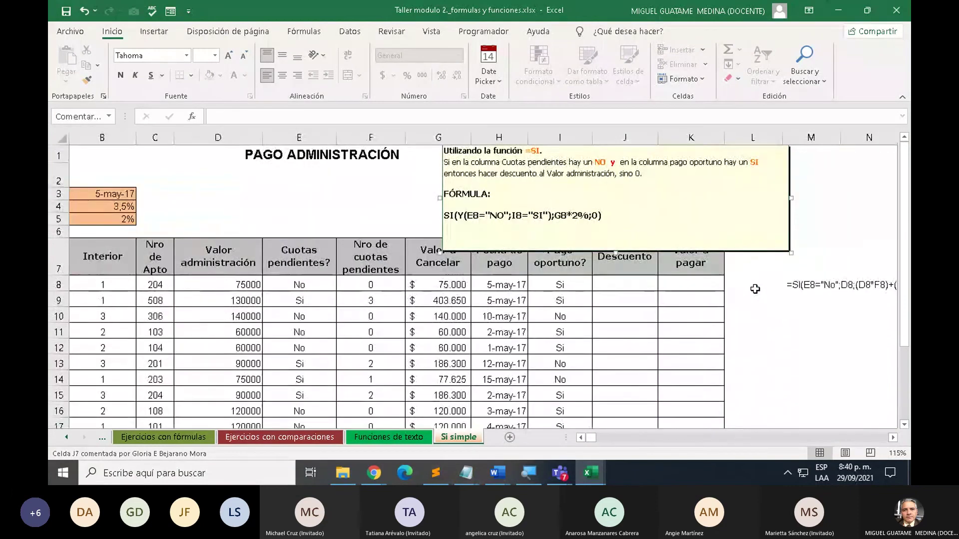
scroll(754, 293, "up", 1, "ctrl")
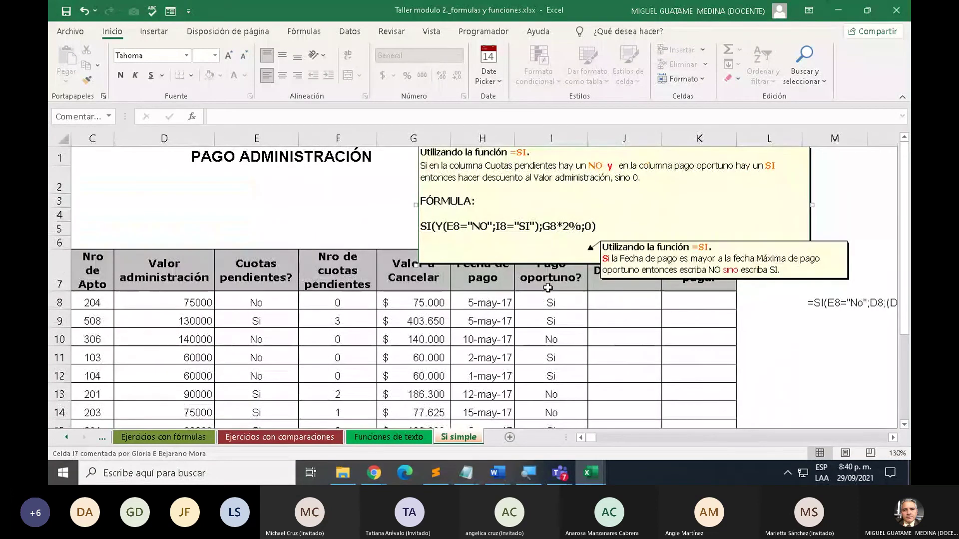
Start J8 with =SI(Y(E8="NO"; as the first condition of the discount formula
left_click(617, 301)
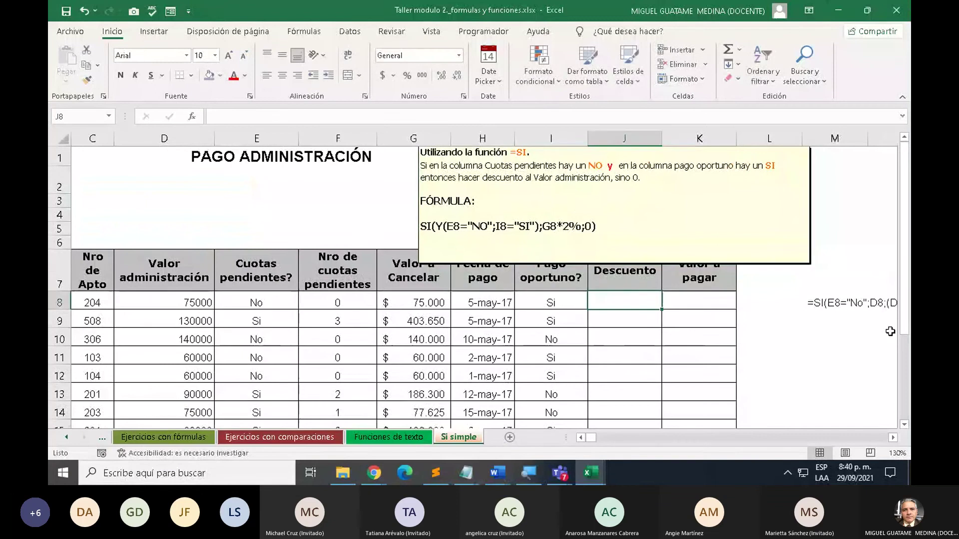
type("=")
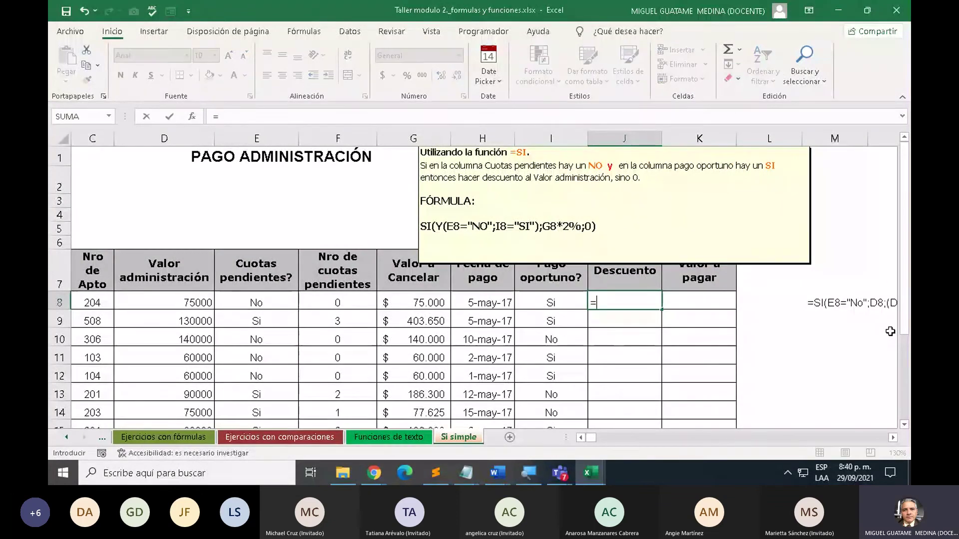
type("si")
key("Tab")
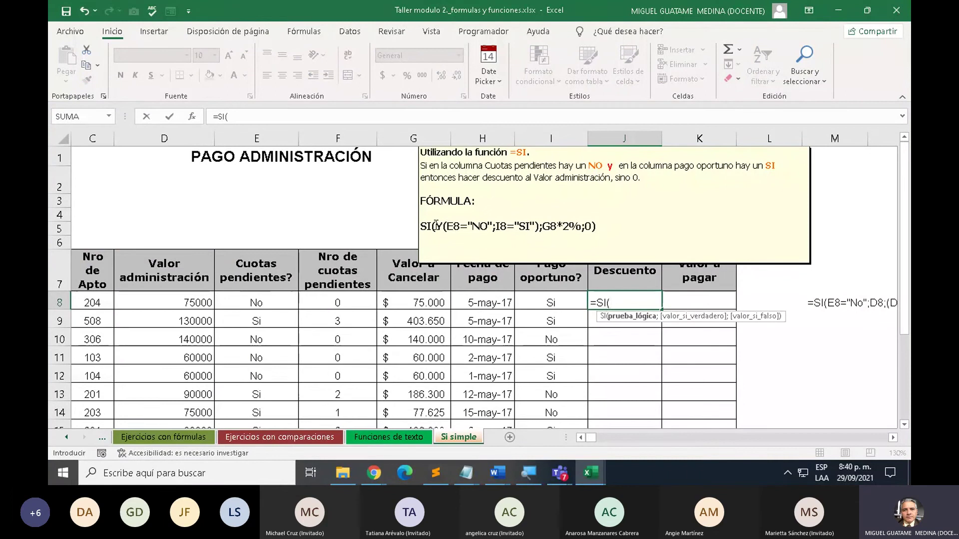
type("Y")
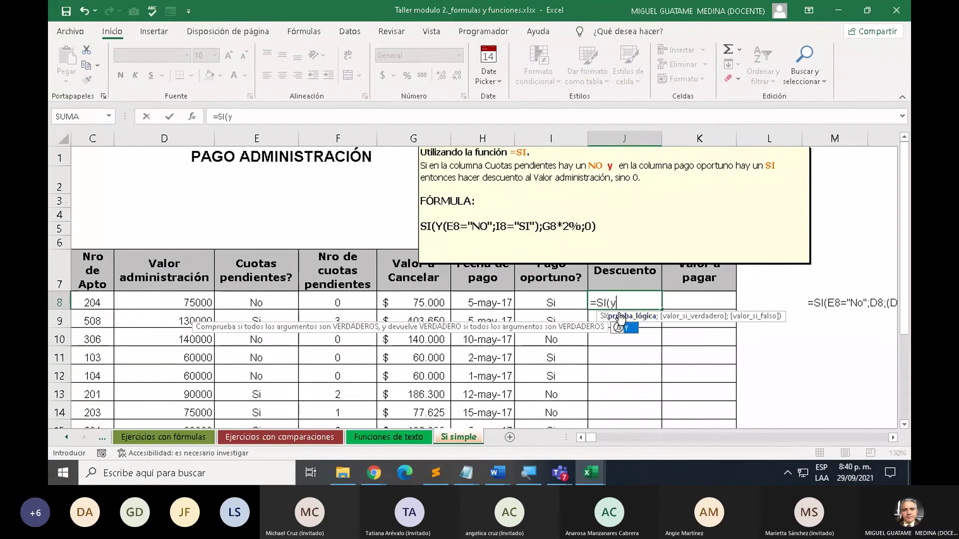
double_click(620, 316)
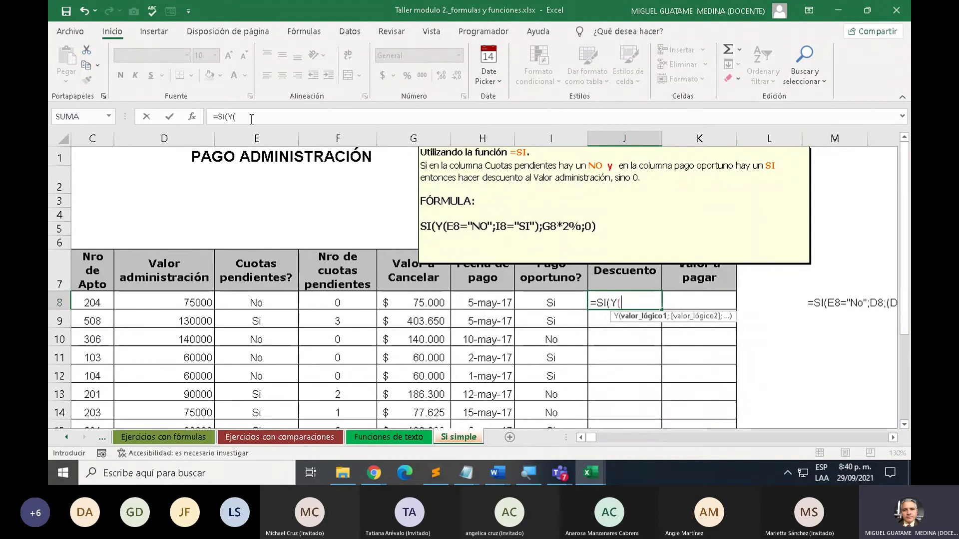
left_click(266, 302)
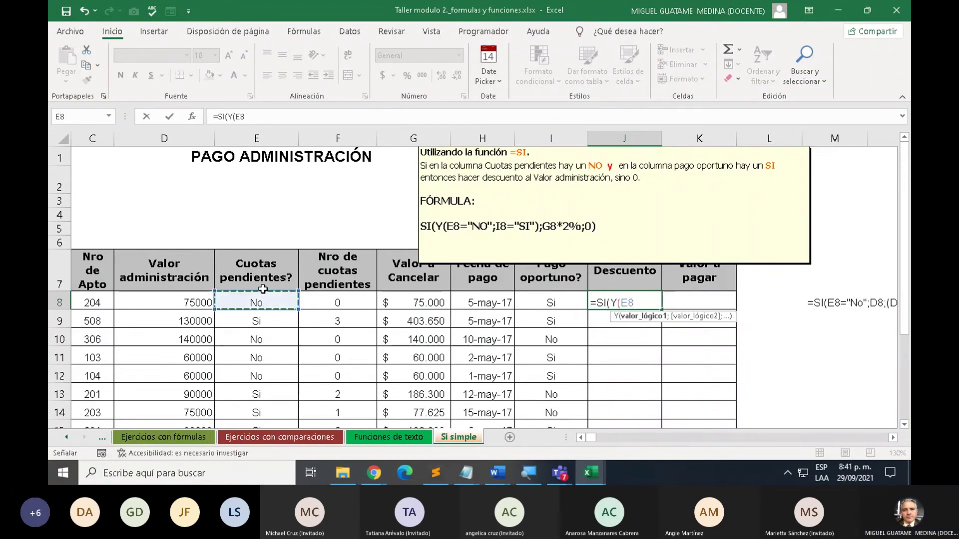
type("=")
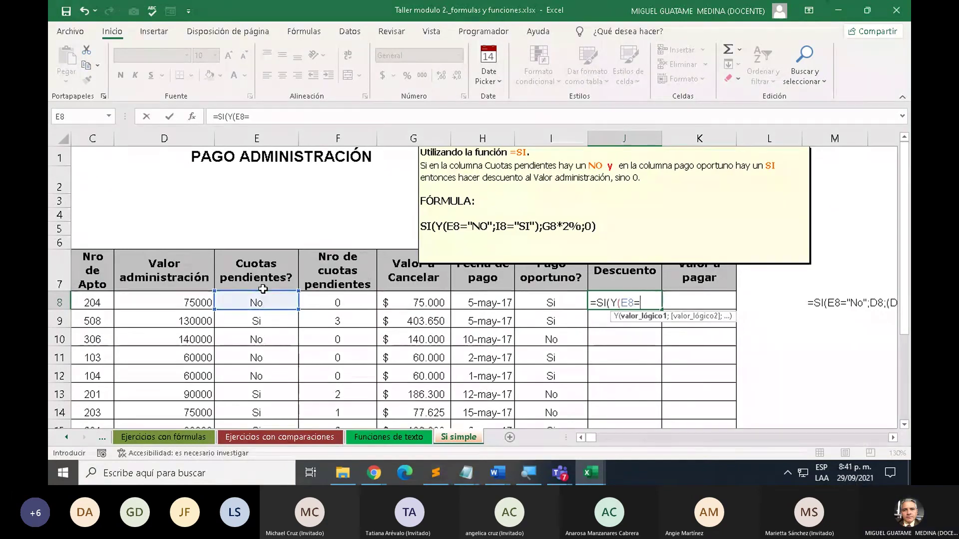
type("\"NO")
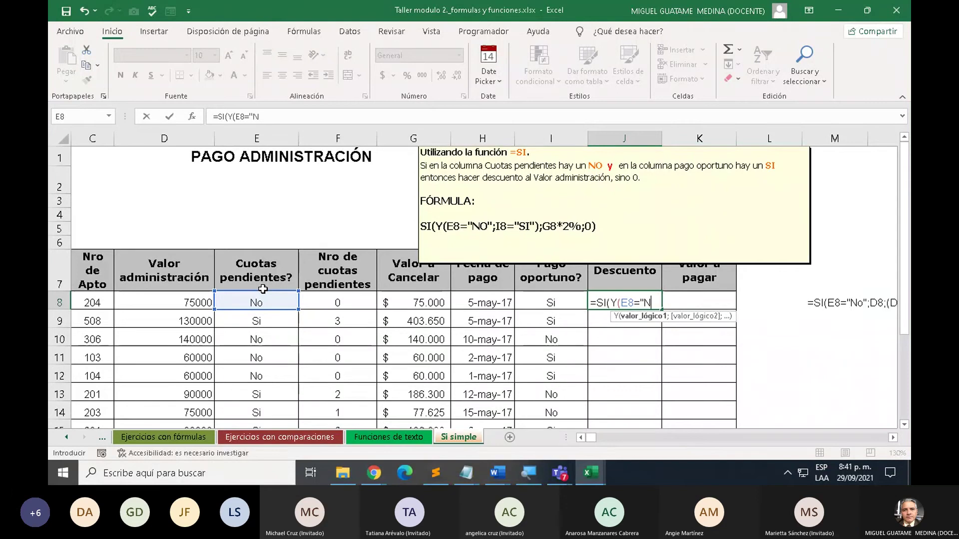
type("\"")
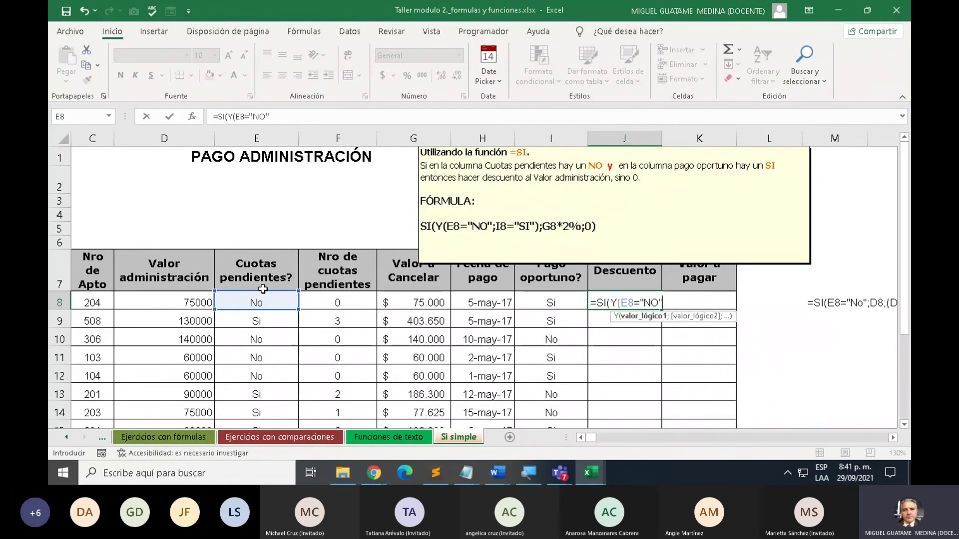
type(";")
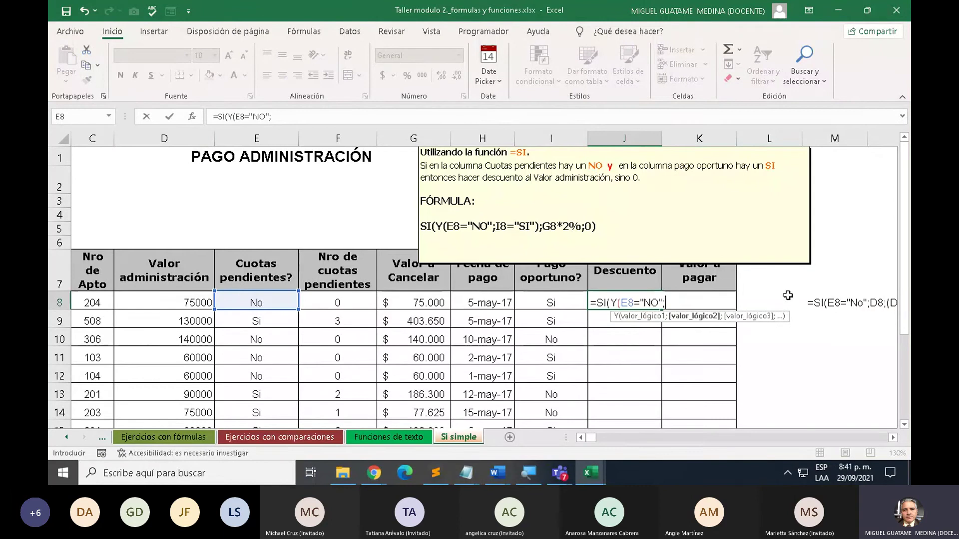
Add the I8="SI" condition, close the Y, and reference G8 as the amount
left_click(550, 303)
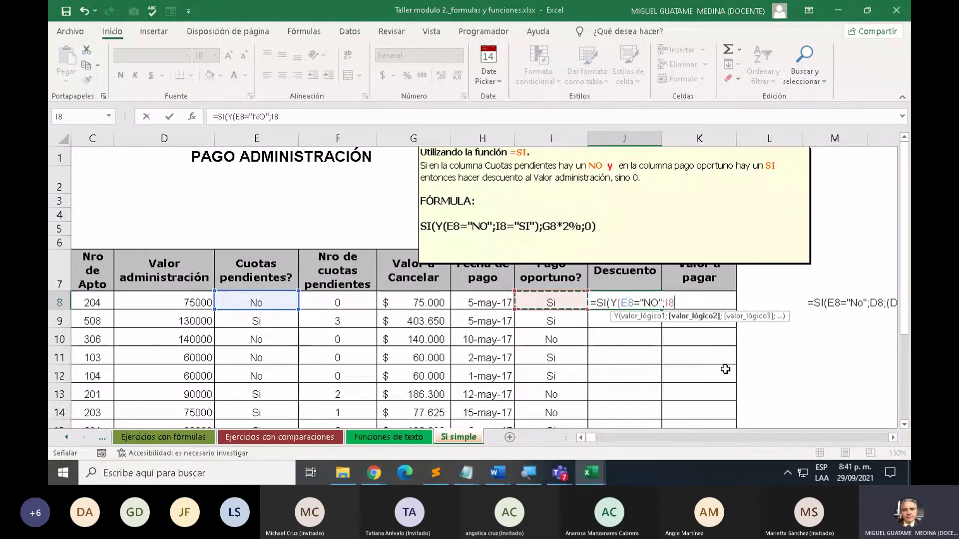
type("=")
type("\"si")
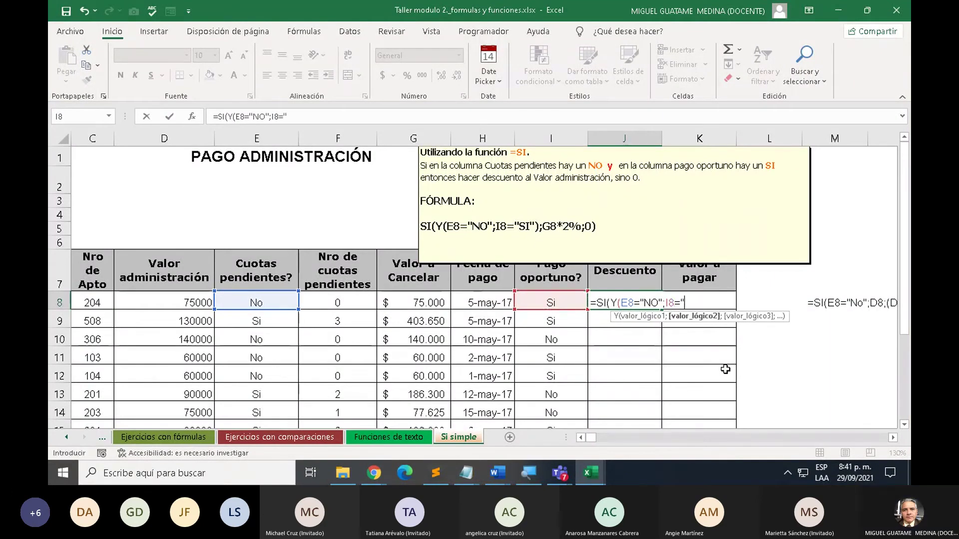
key("BackSpace")
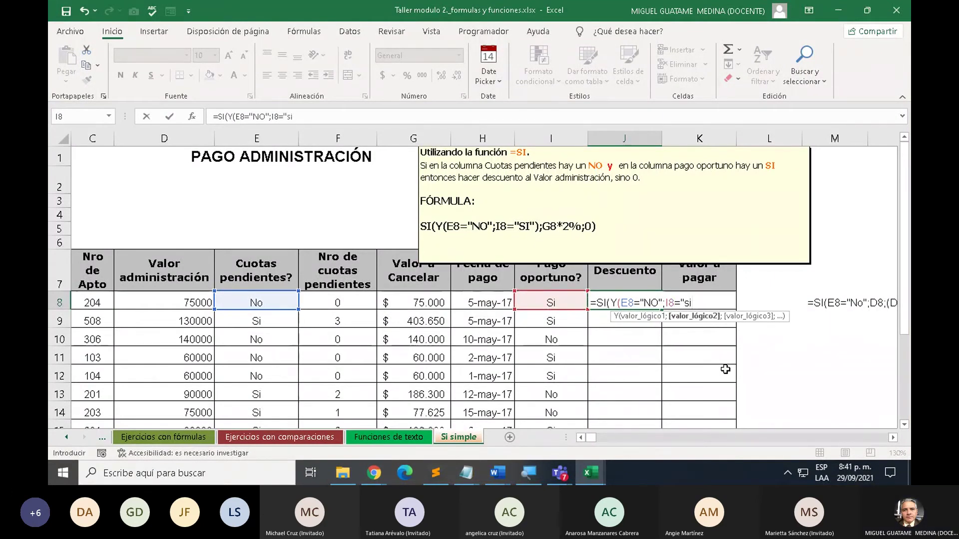
key("BackSpace")
type("I\"")
type(")")
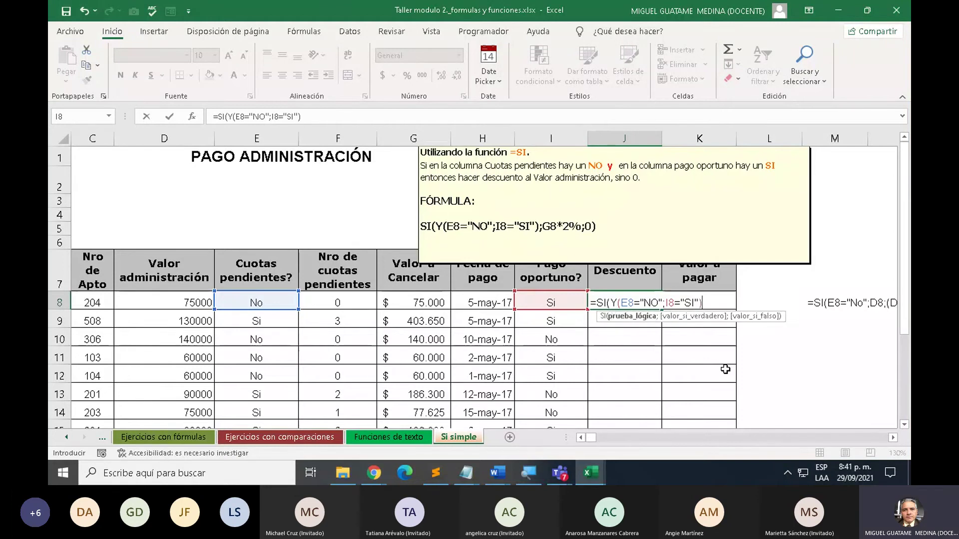
type(";")
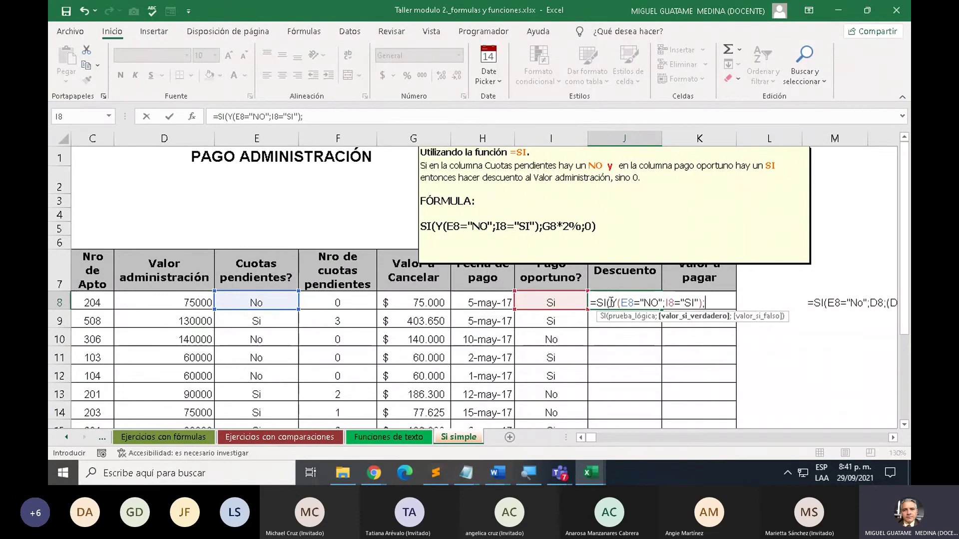
left_click_drag(610, 303, 706, 303)
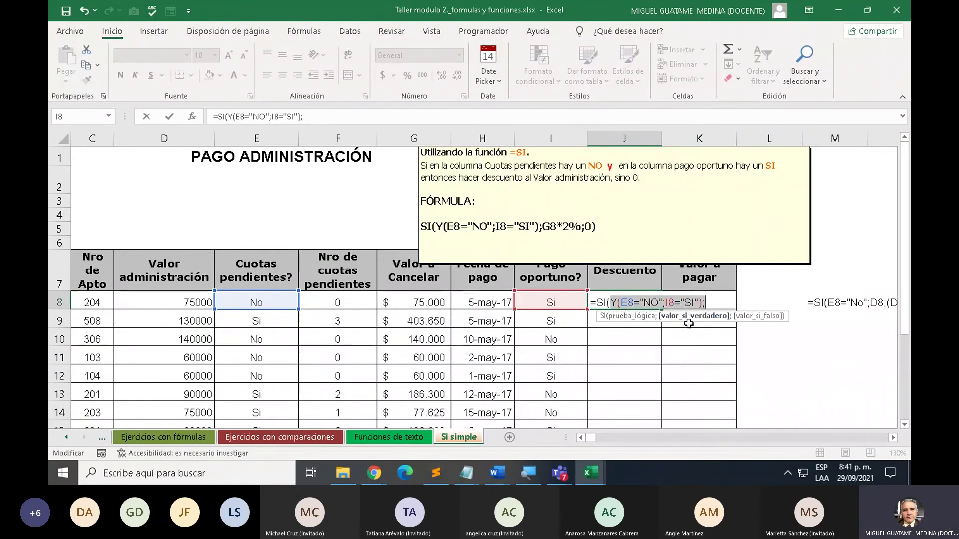
left_click(711, 304)
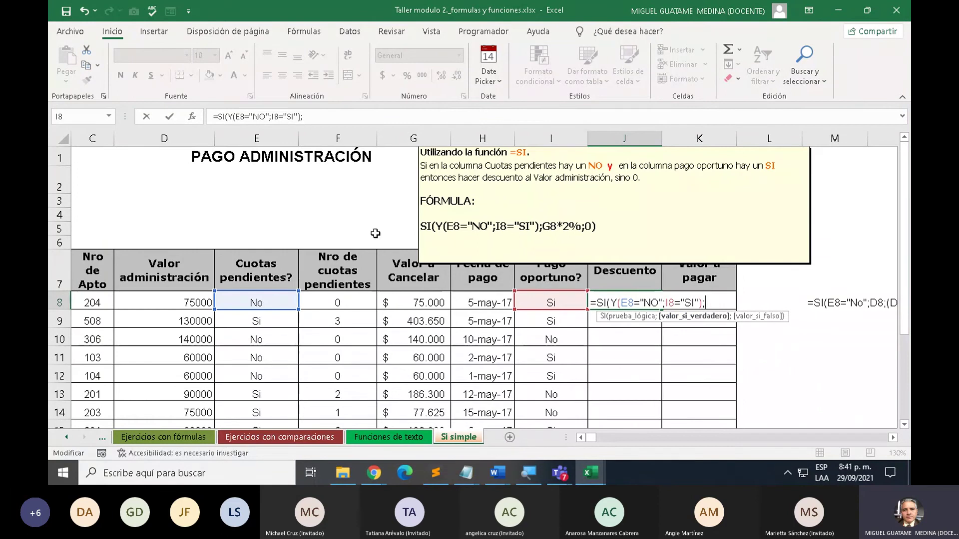
left_click(427, 303)
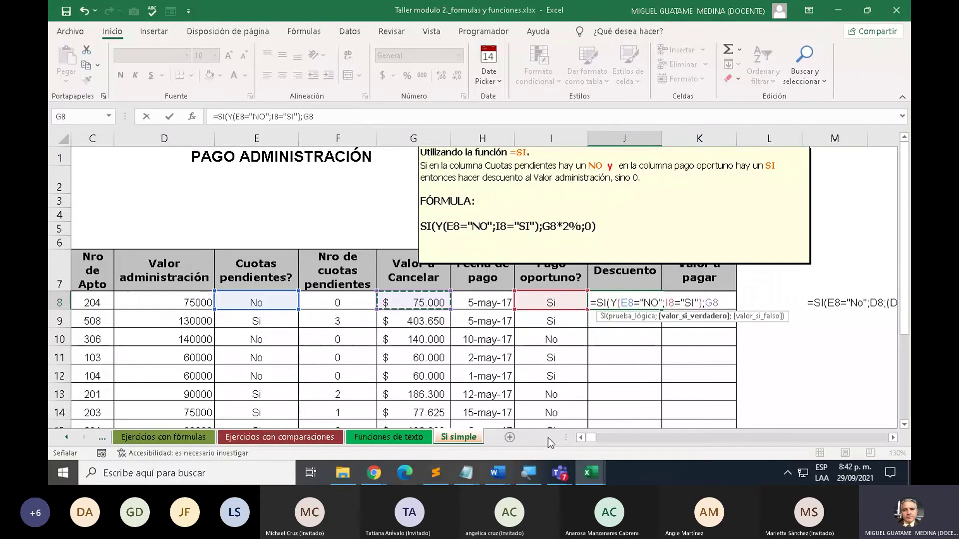
Multiply G8 by the discount rate as the absolute reference $B$5
left_click(580, 438)
left_click(580, 438)
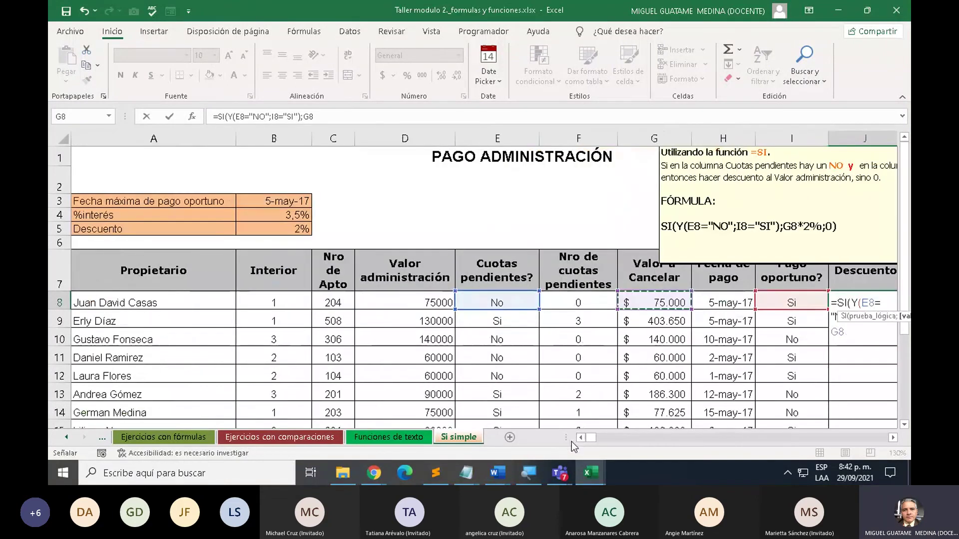
type("*")
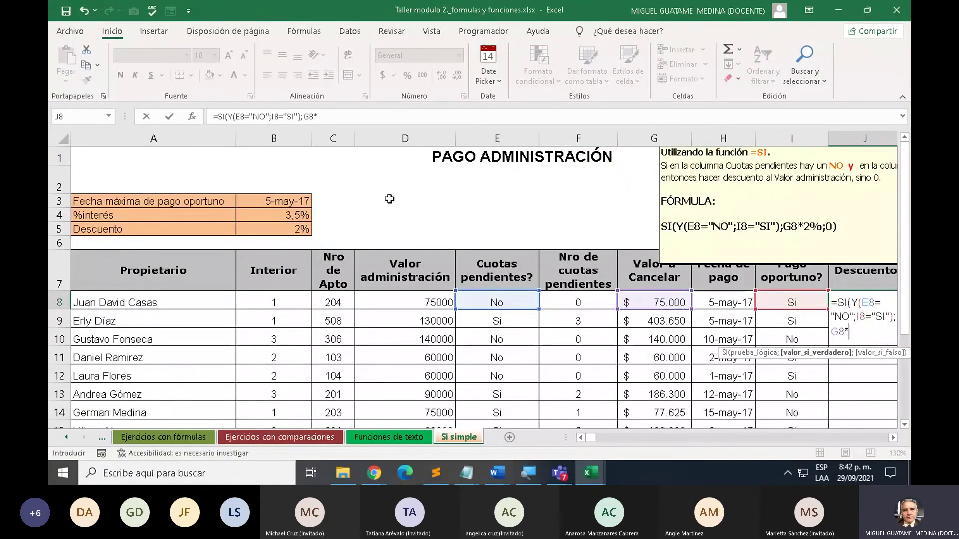
left_click(299, 229)
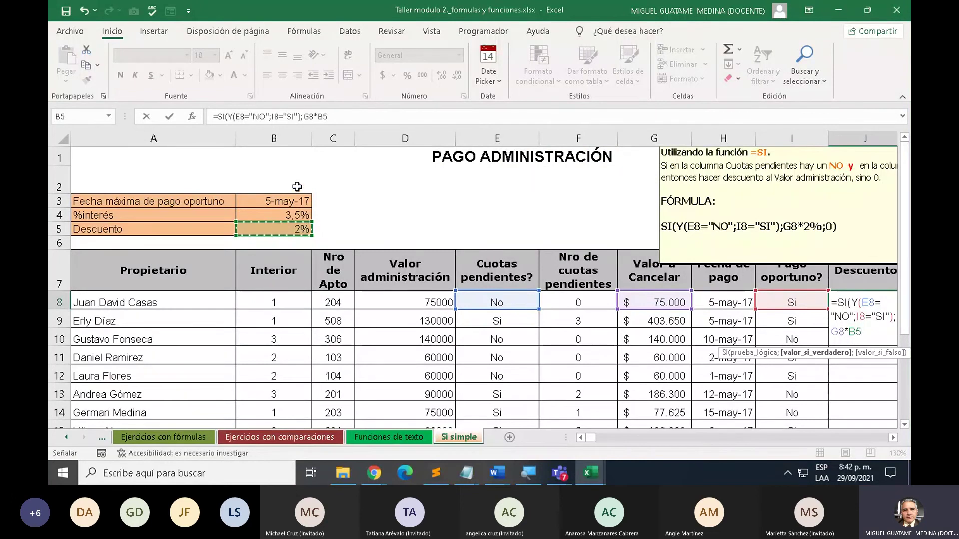
left_click(323, 118)
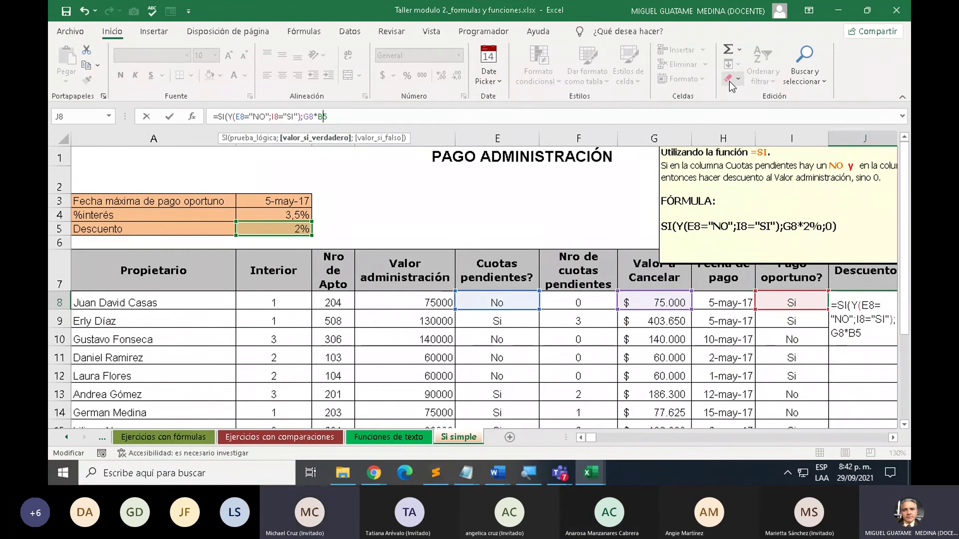
key("F4")
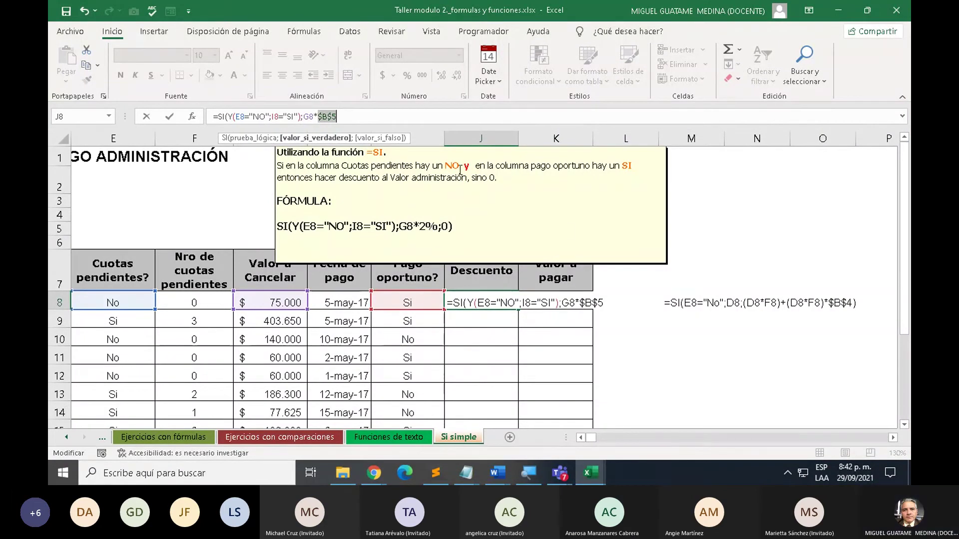
left_click(349, 116)
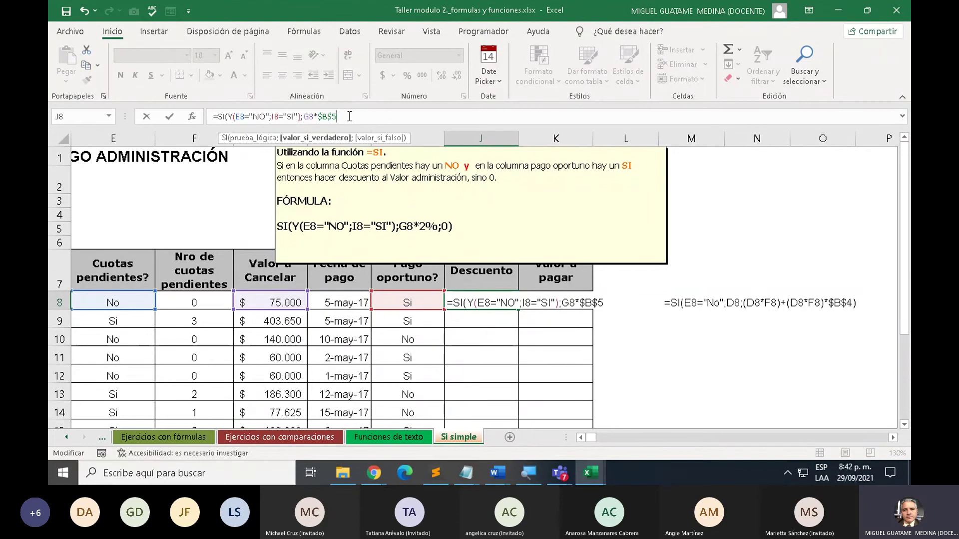
End the formula with ;0) so J8 shows a Descuento of 1500
type(";")
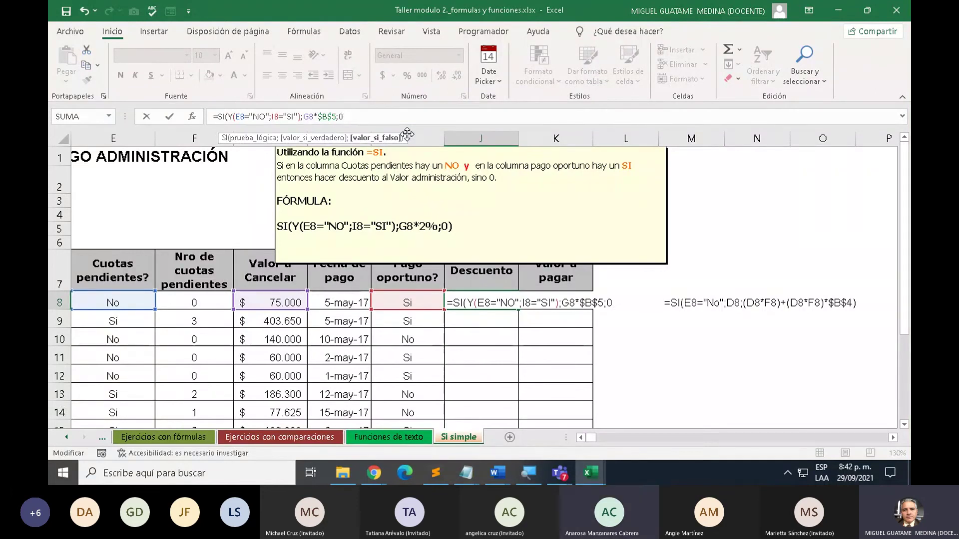
type("0")
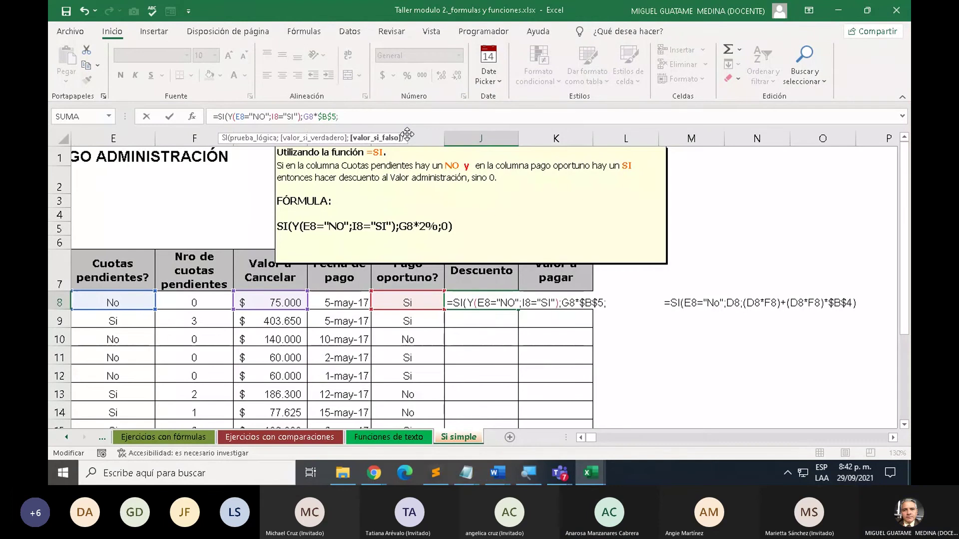
key("BackSpace")
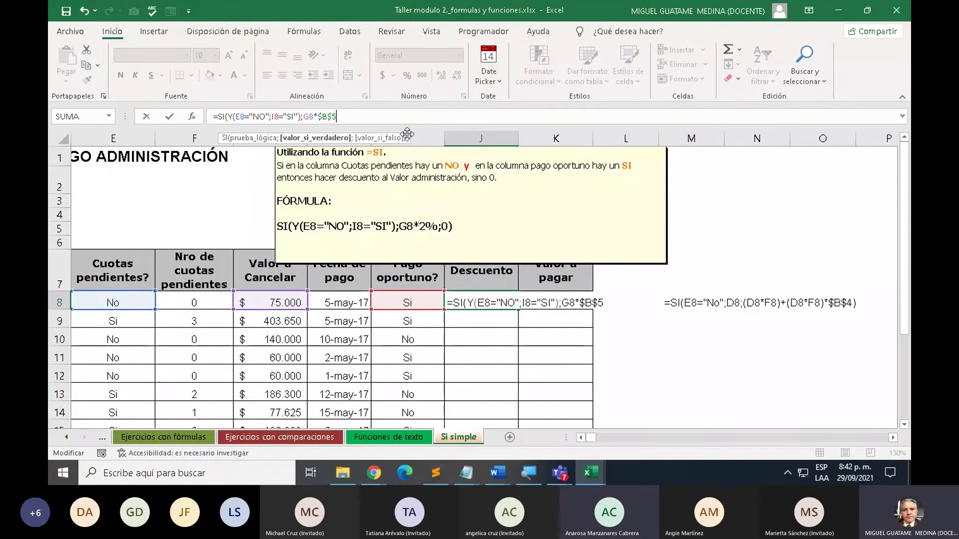
type(";")
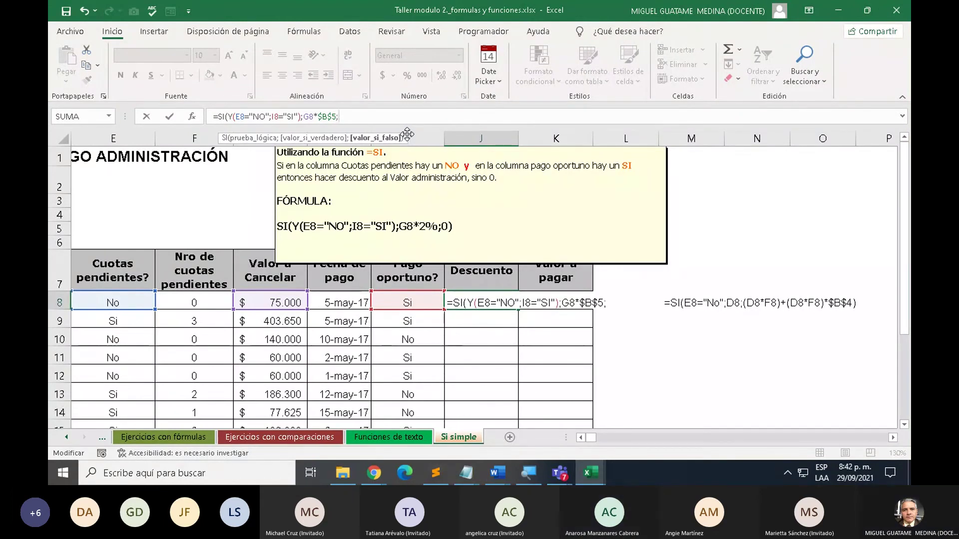
type("0")
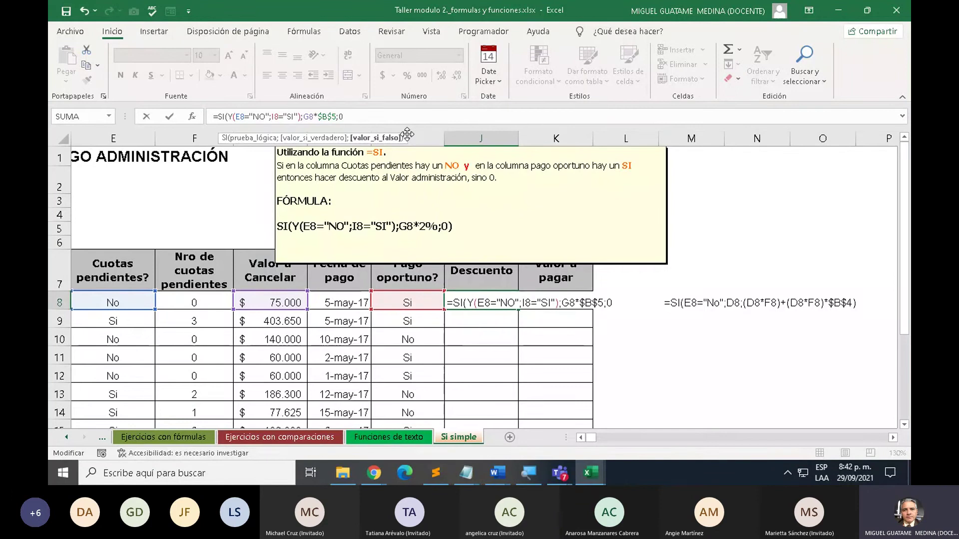
type("(")
key("BackSpace")
type(")")
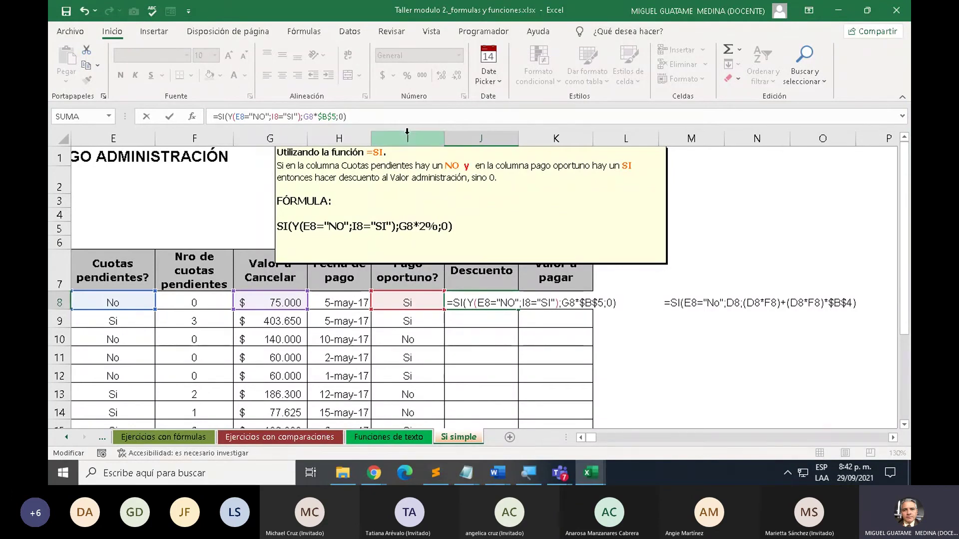
key("Return")
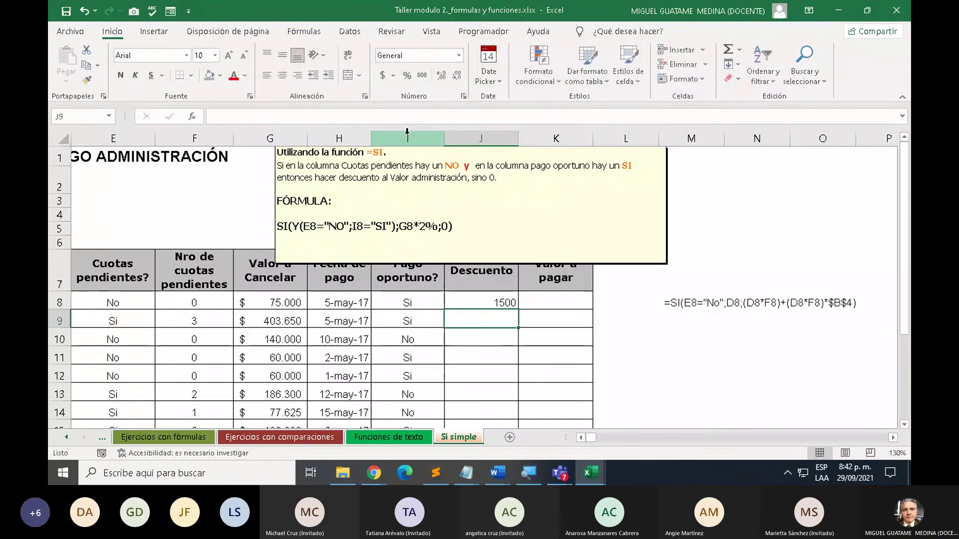
key("Up")
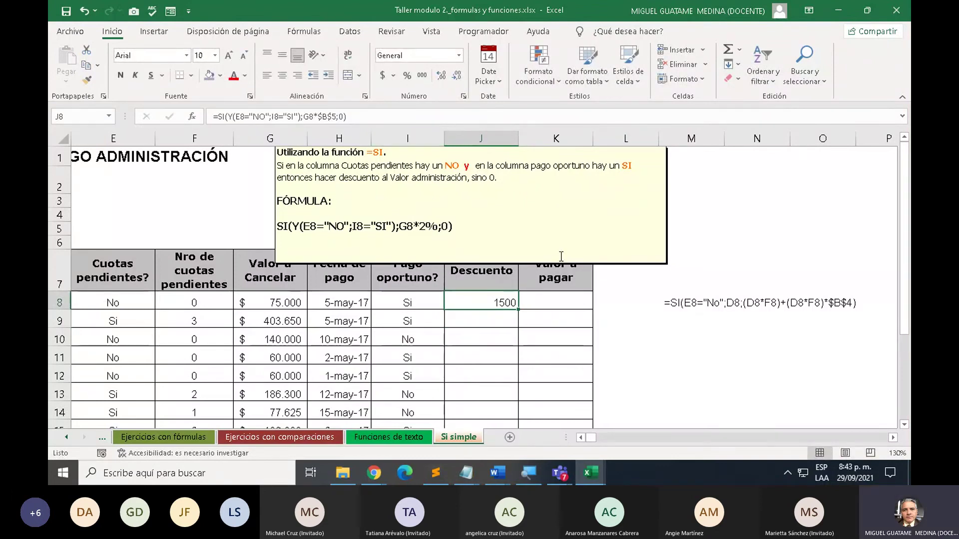
Fill J8's discount formula down through J17
left_click(581, 437)
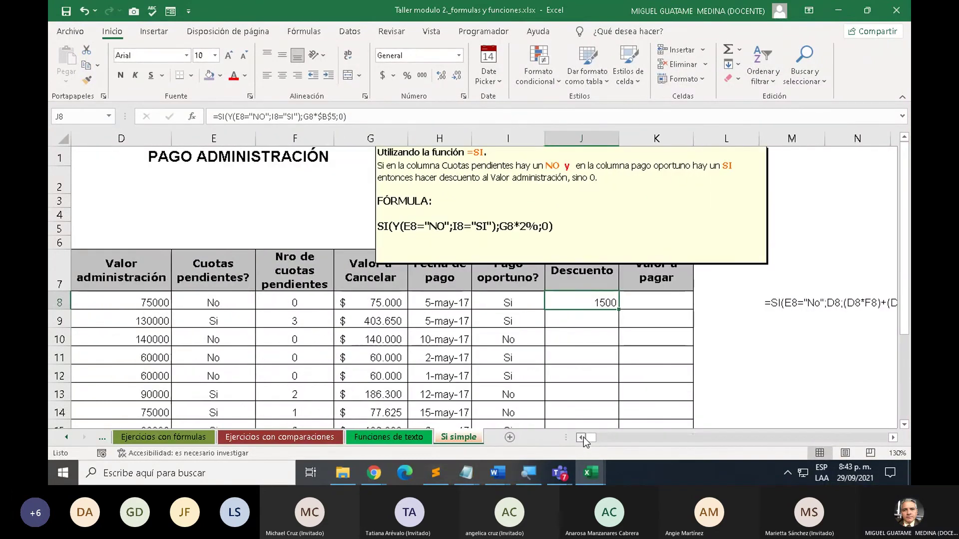
left_click(581, 437)
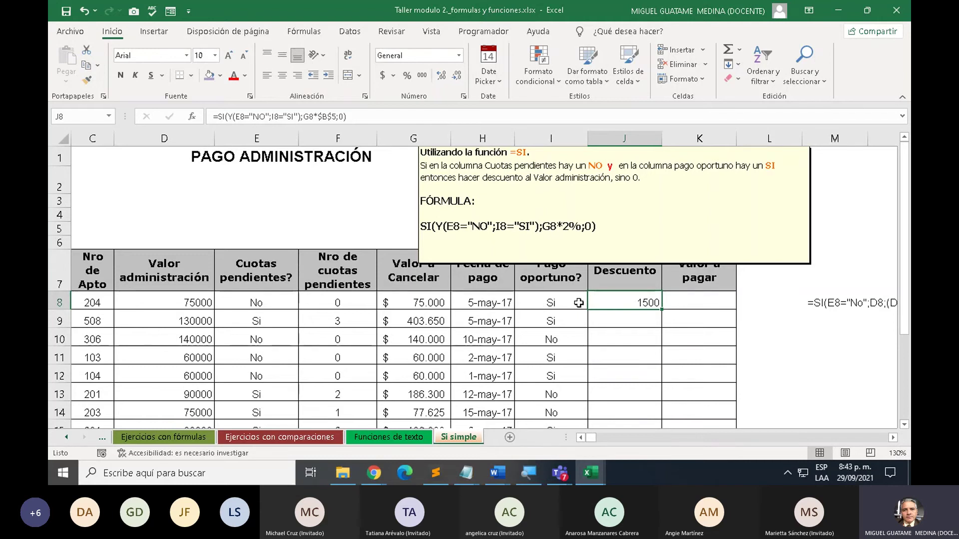
double_click(661, 309)
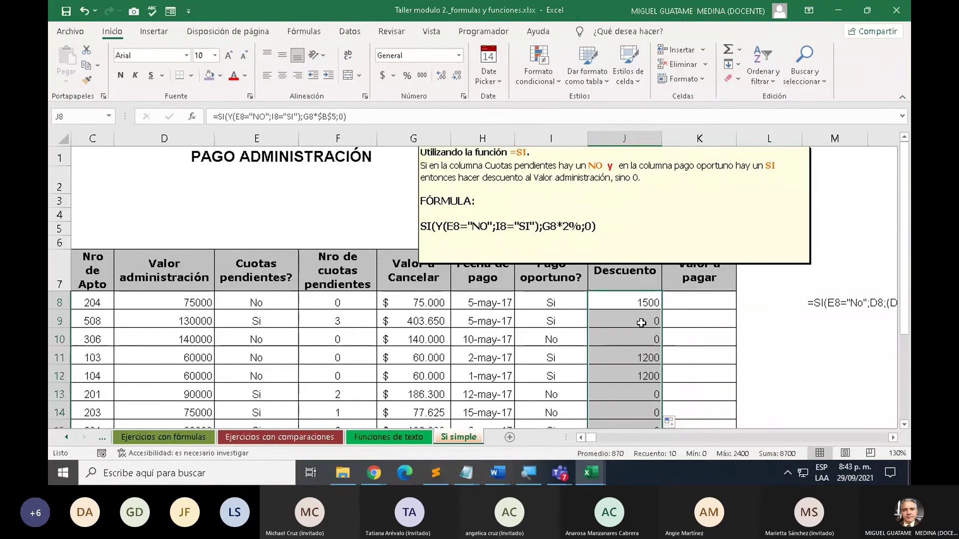
left_click(642, 323)
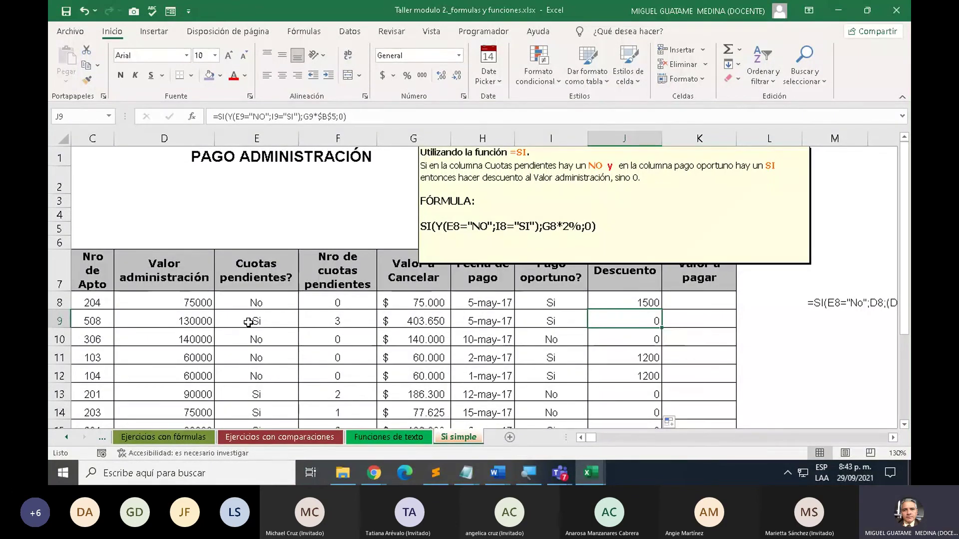
Verify the Cuotas pendientes and Pago oportuno values in rows 8–12 against the discounts
left_click(261, 303)
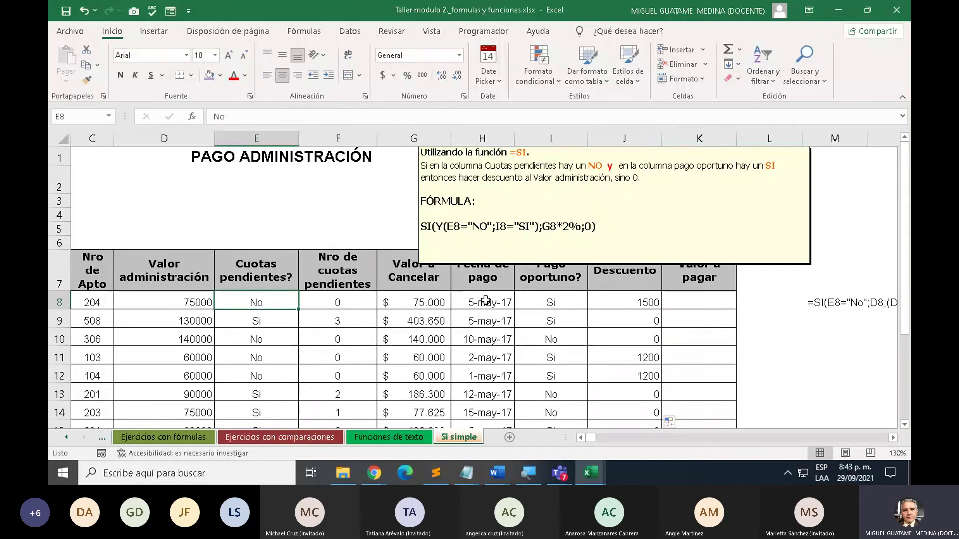
left_click(549, 300)
left_click(269, 324)
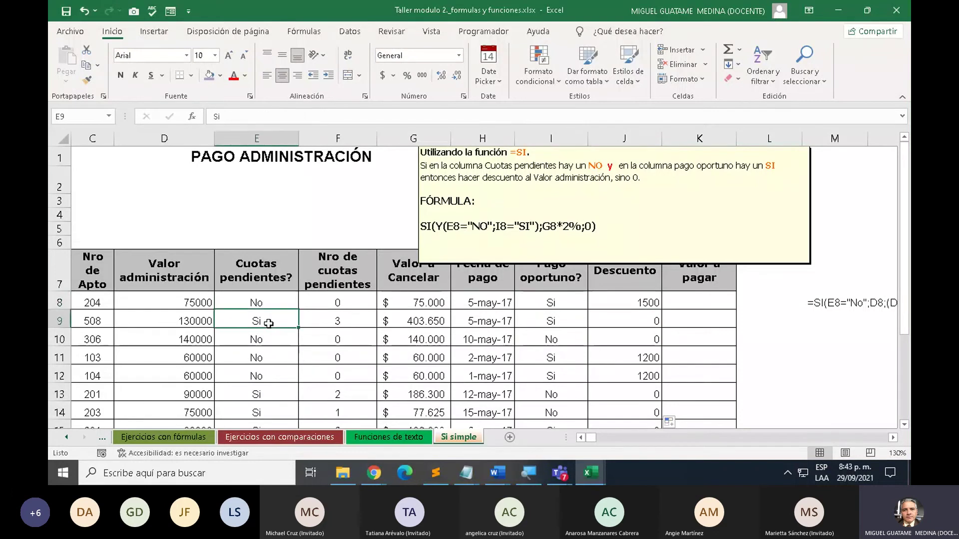
left_click(539, 324)
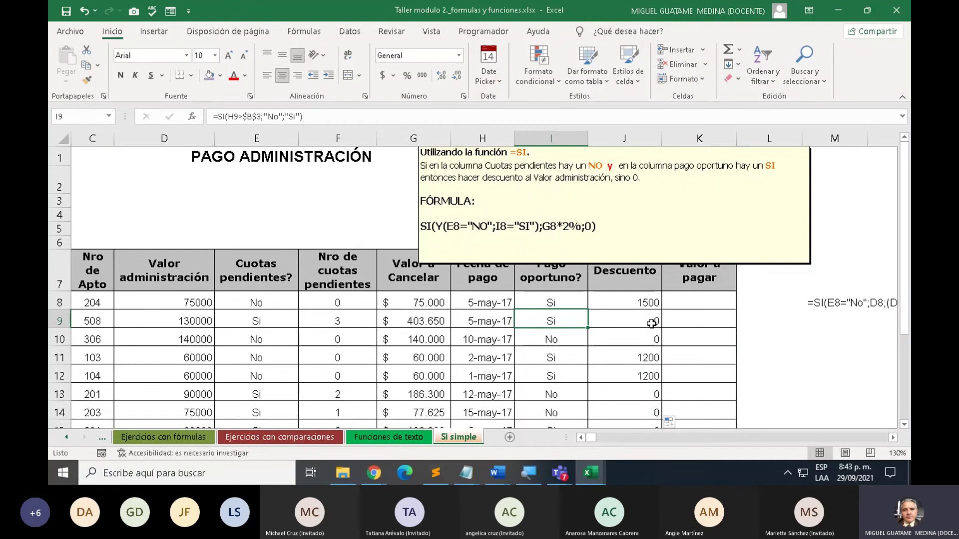
left_click(606, 340)
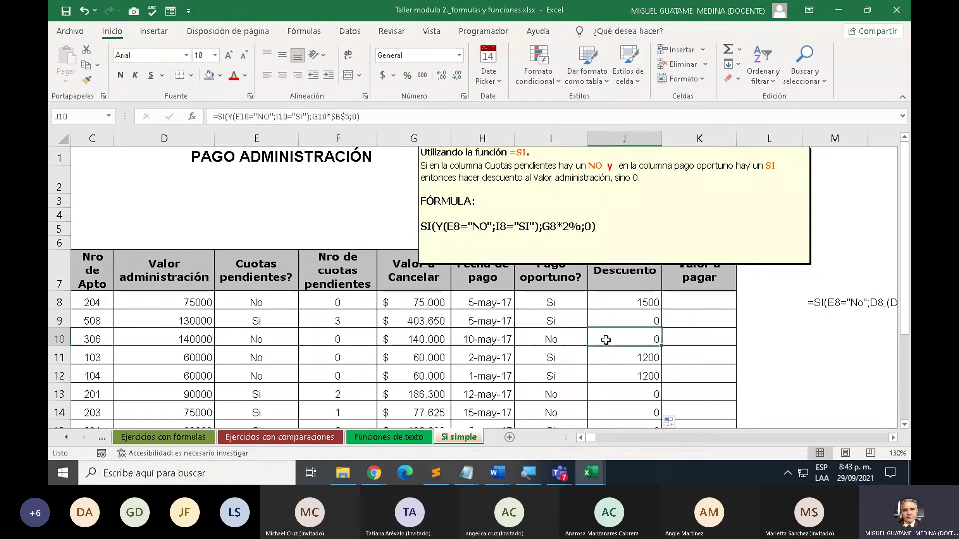
left_click(261, 343)
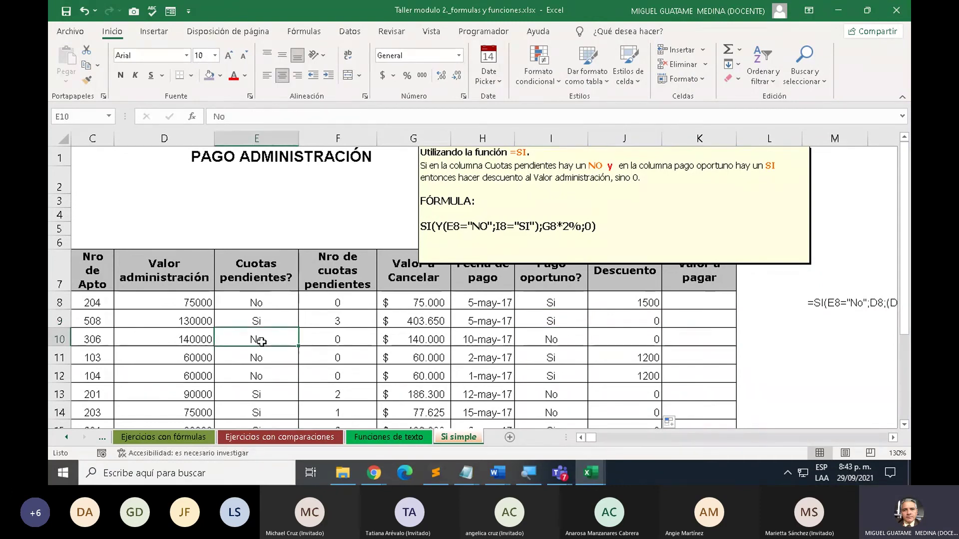
left_click(551, 337)
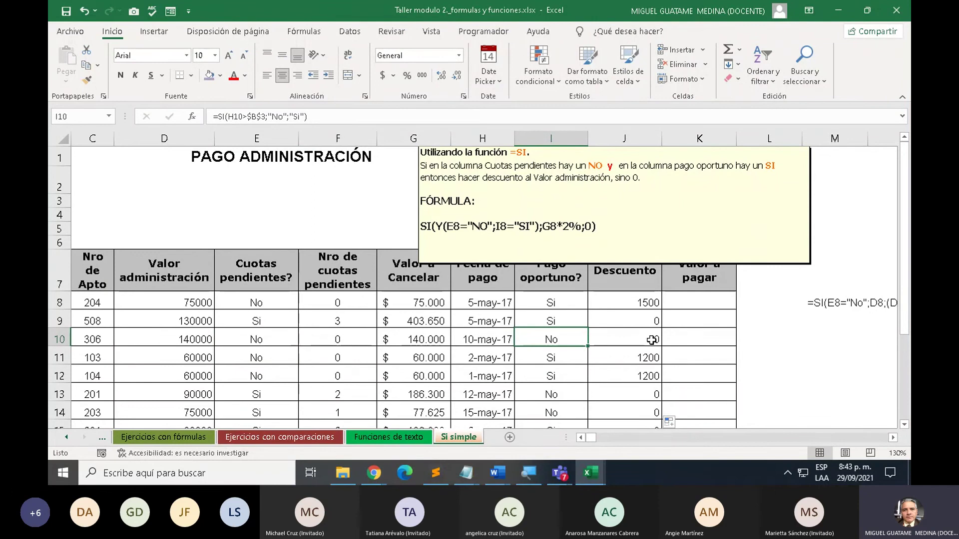
left_click(292, 360)
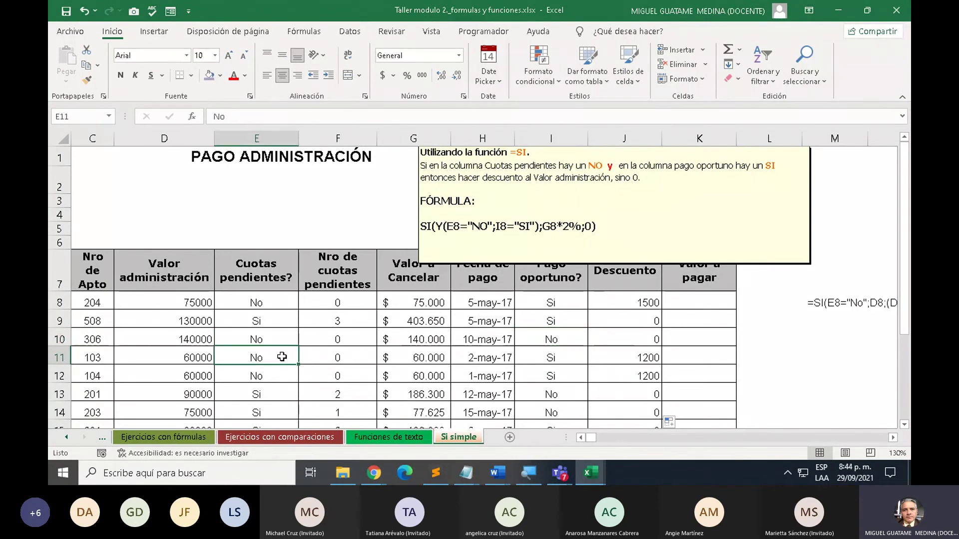
left_click(573, 356)
left_click(264, 373)
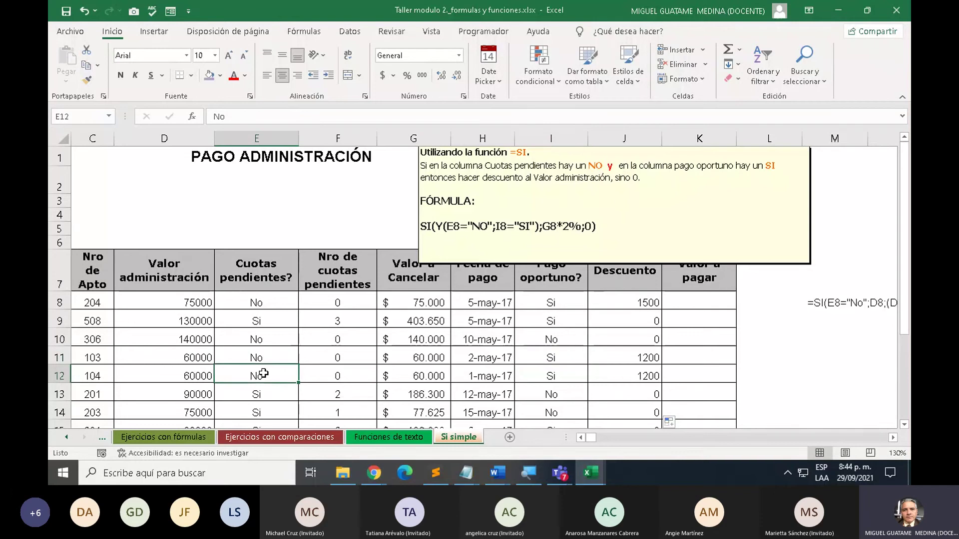
left_click(538, 370)
scroll(621, 342, "down", 1)
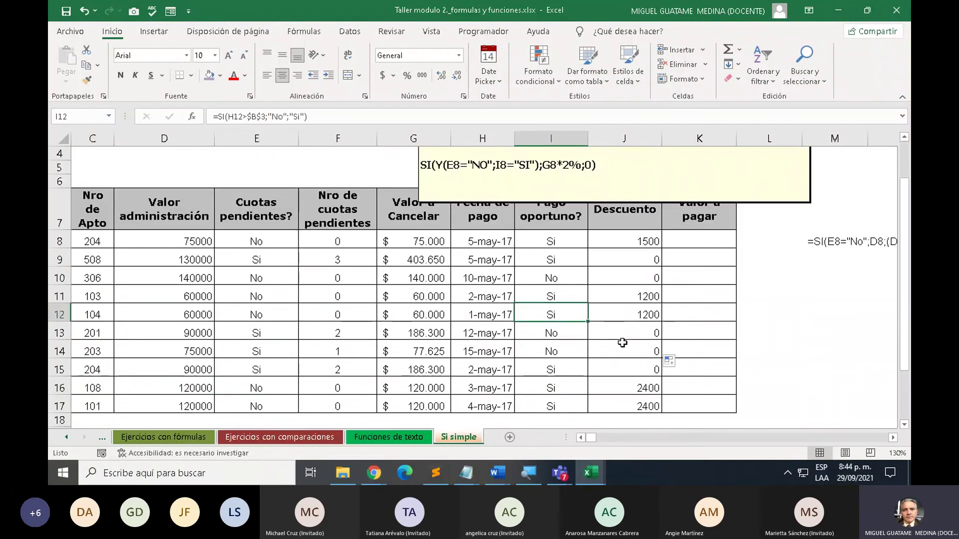
scroll(621, 343, "down", 1)
scroll(621, 343, "up", 1)
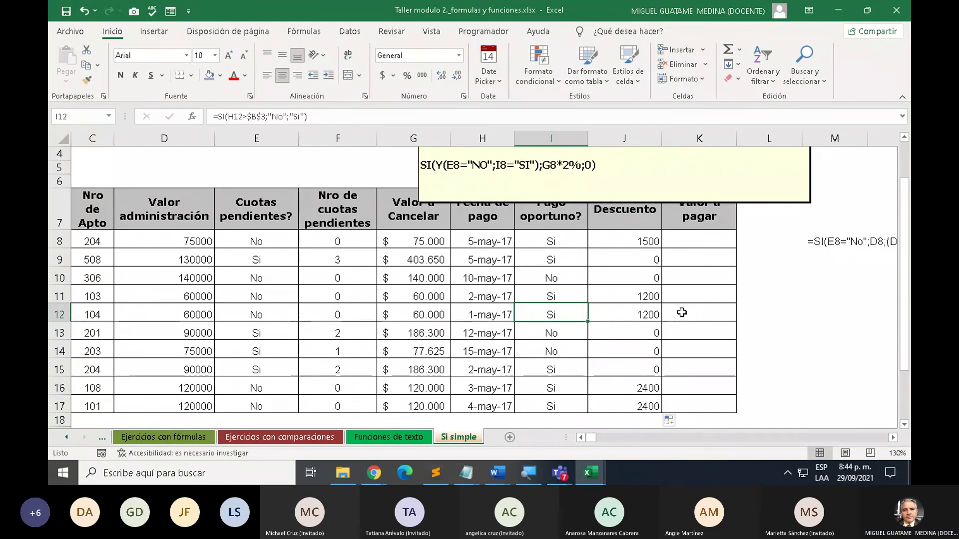
scroll(681, 312, "up", 3, "ctrl")
scroll(681, 312, "down", 2, "ctrl")
scroll(681, 313, "down", 2, "ctrl")
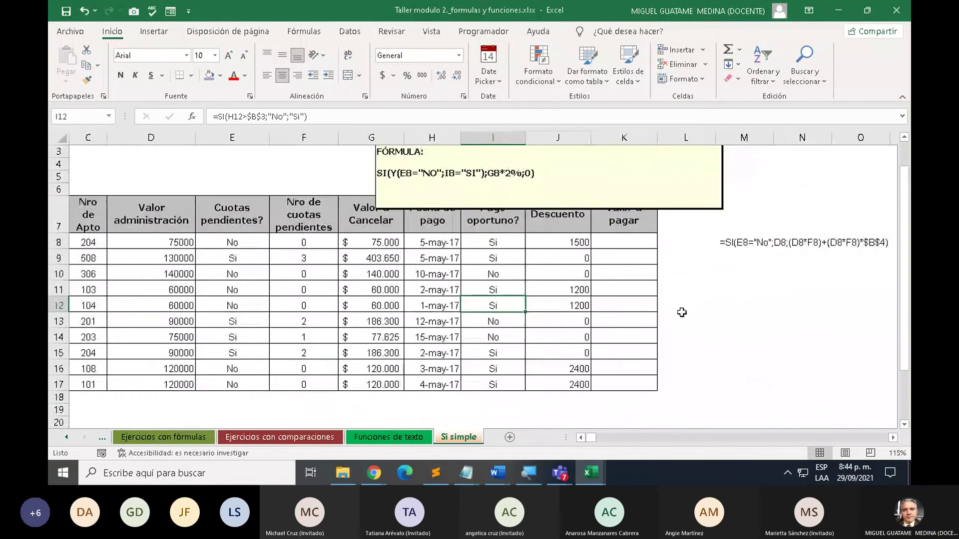
scroll(681, 313, "down", 1, "ctrl")
scroll(680, 312, "down", 1, "ctrl")
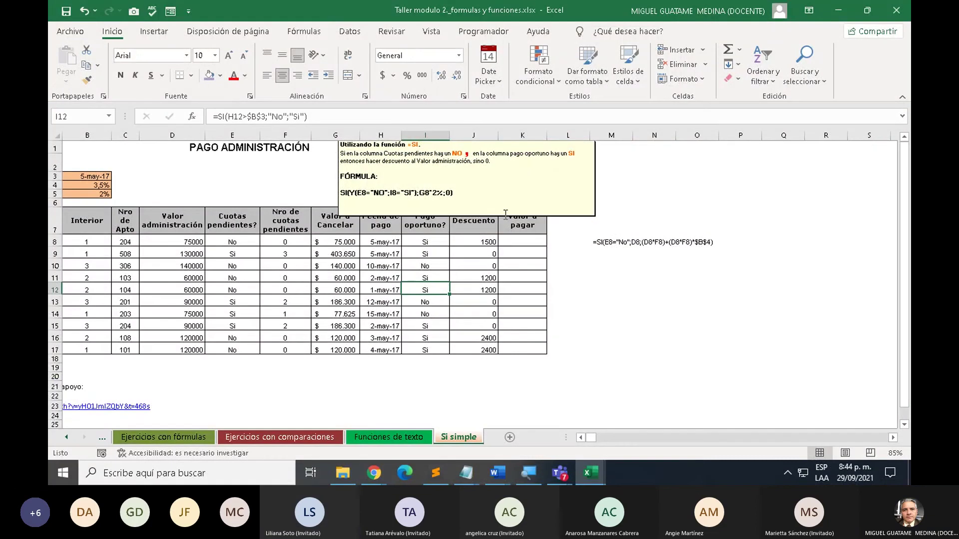
scroll(488, 260, "up", 2, "ctrl")
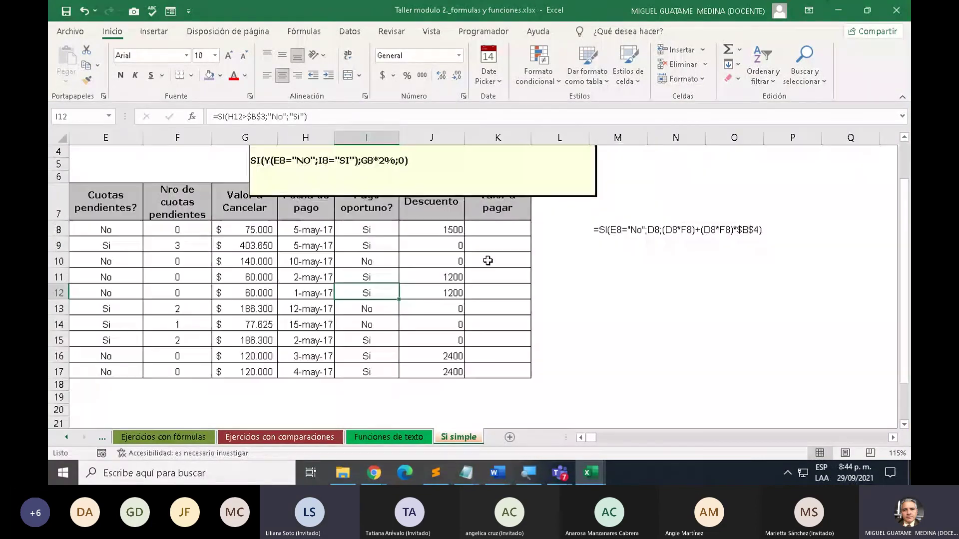
Hide the comment on the Descuento header in J7
left_click(440, 210)
right_click(440, 210)
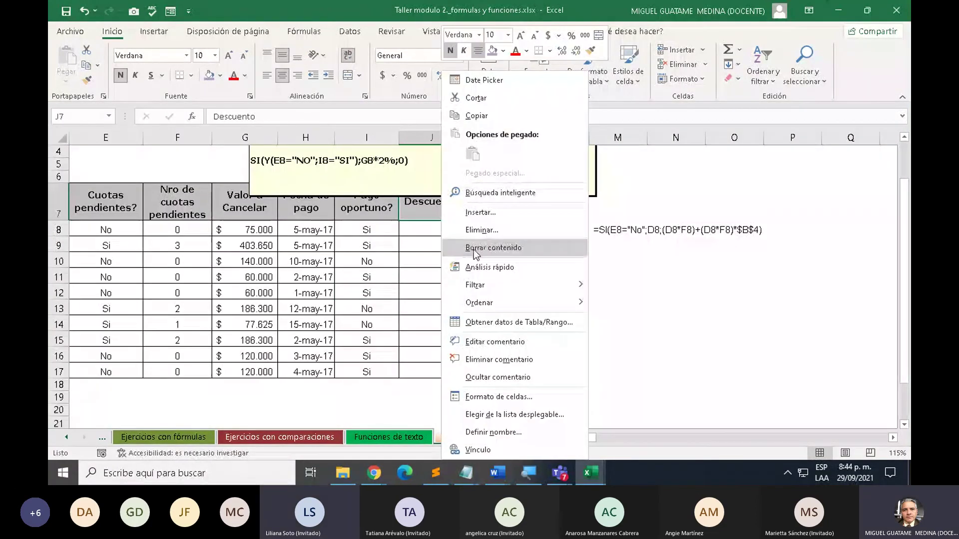
left_click(503, 379)
mouse_move(498, 202)
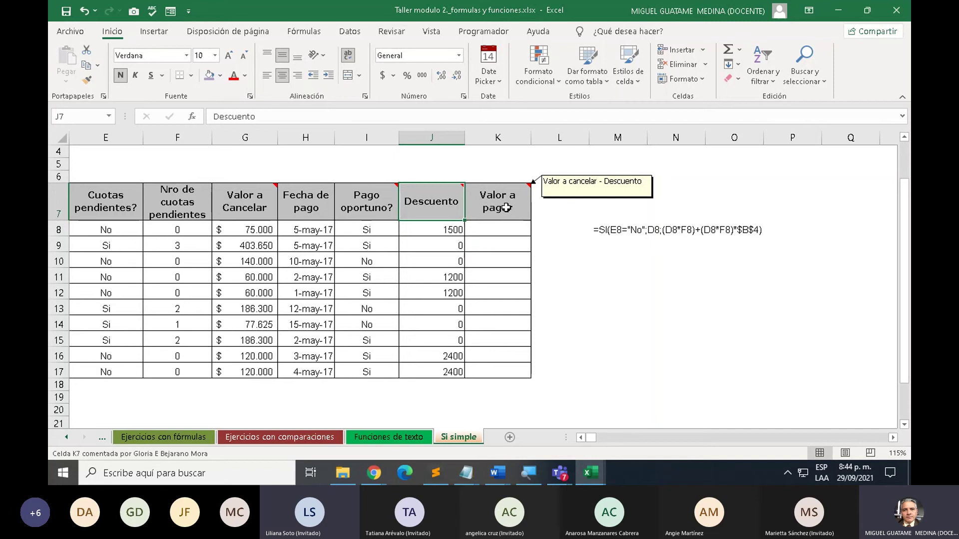
Enter =G8-J8 in K8 and fill it down to K17
left_click(494, 234)
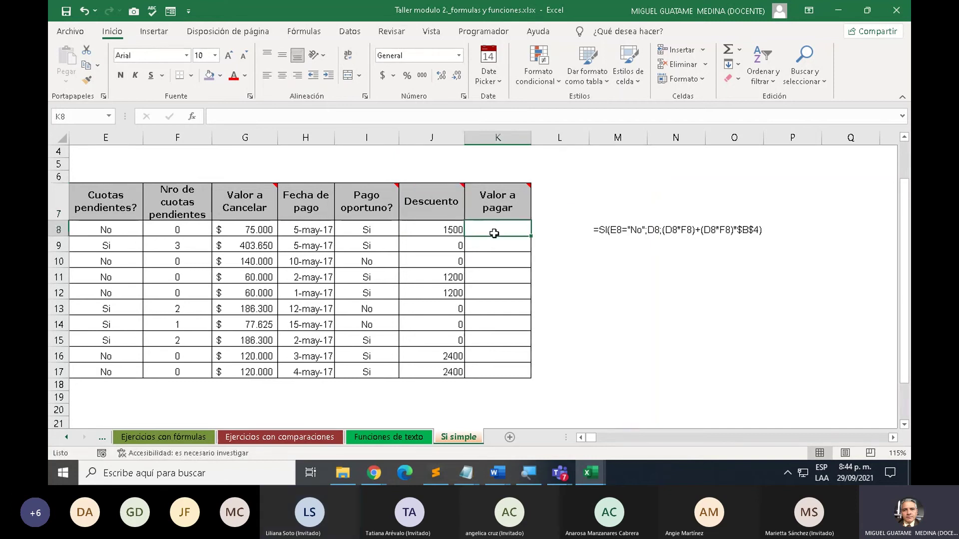
type("=")
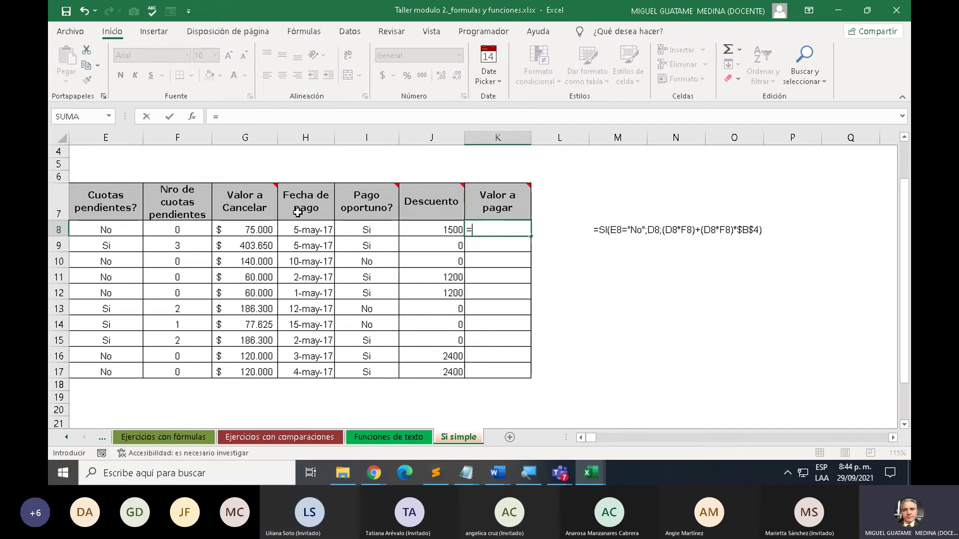
left_click(242, 232)
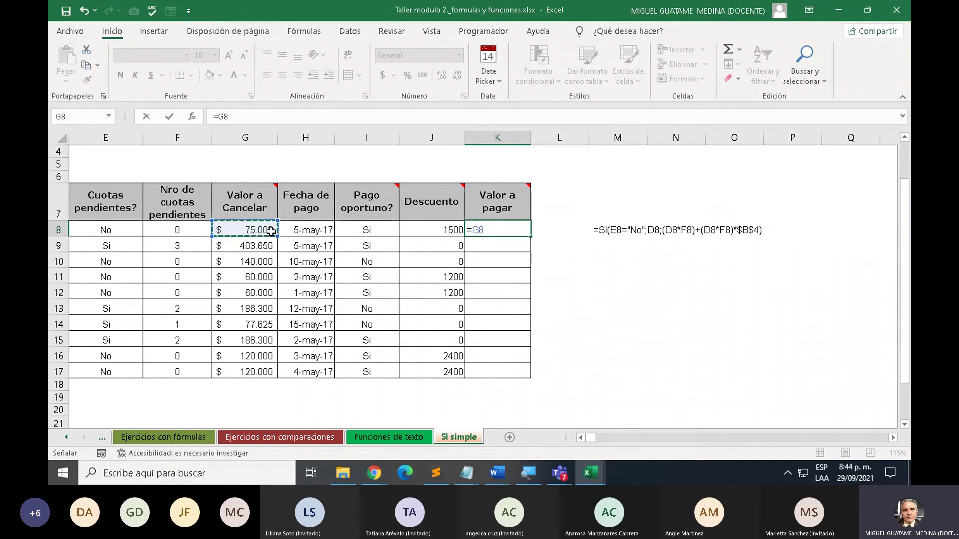
type("-")
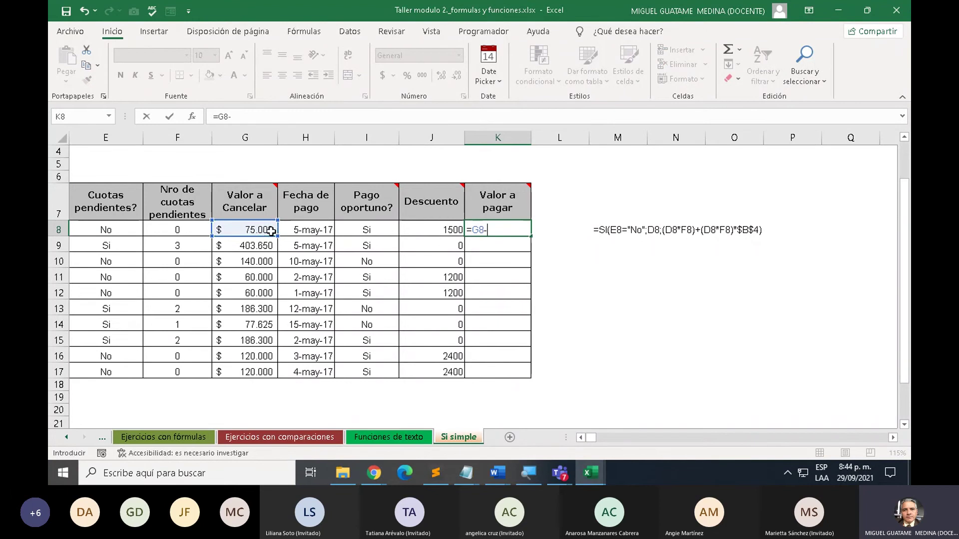
left_click(442, 226)
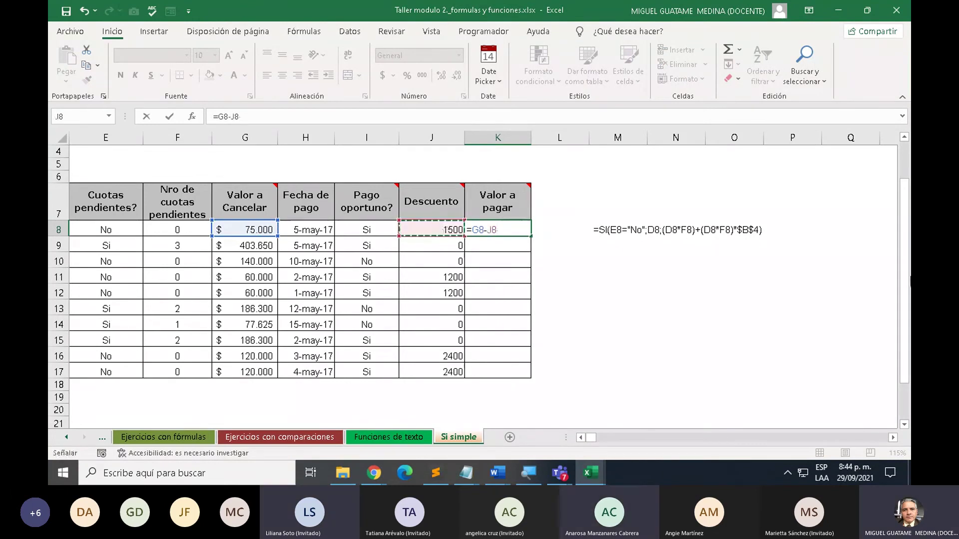
key("Return")
key("Up")
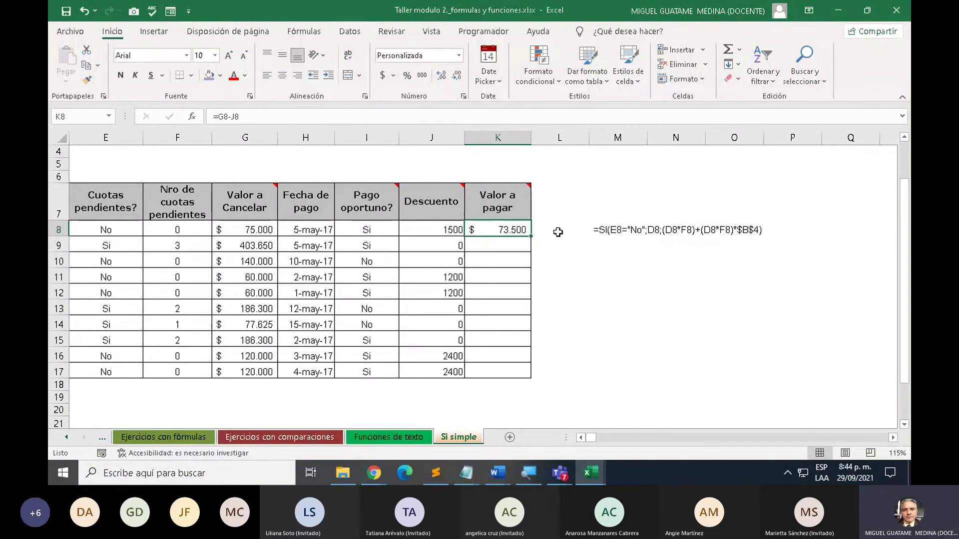
left_click_drag(531, 237, 513, 372)
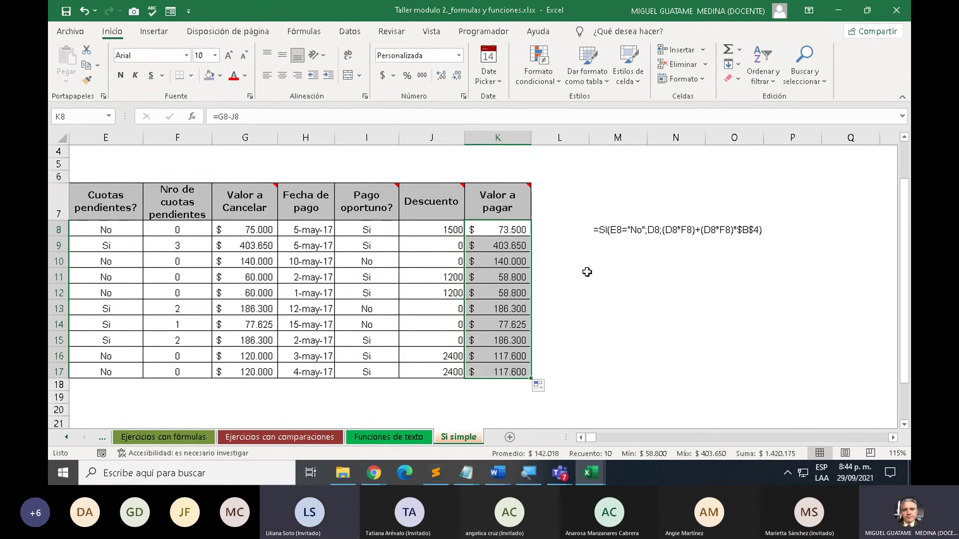
Review the H8 date, the E8 value and the Valor a Cancelar SI formula
left_click(302, 230)
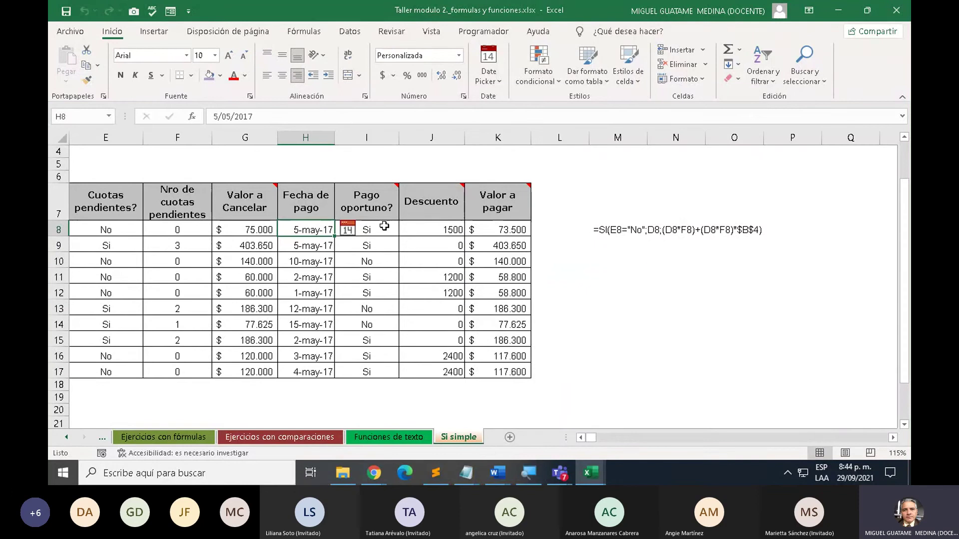
left_click(241, 234)
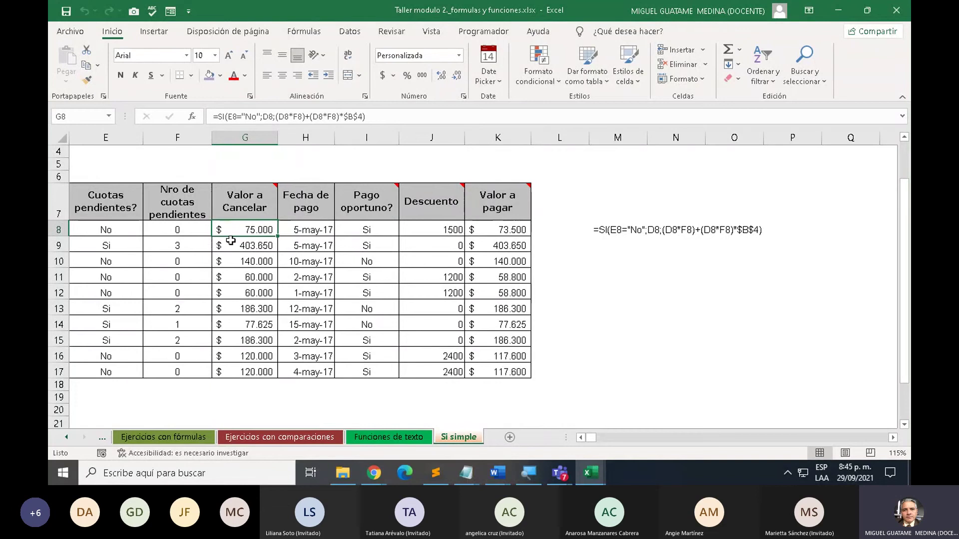
left_click(122, 229)
left_click(150, 230)
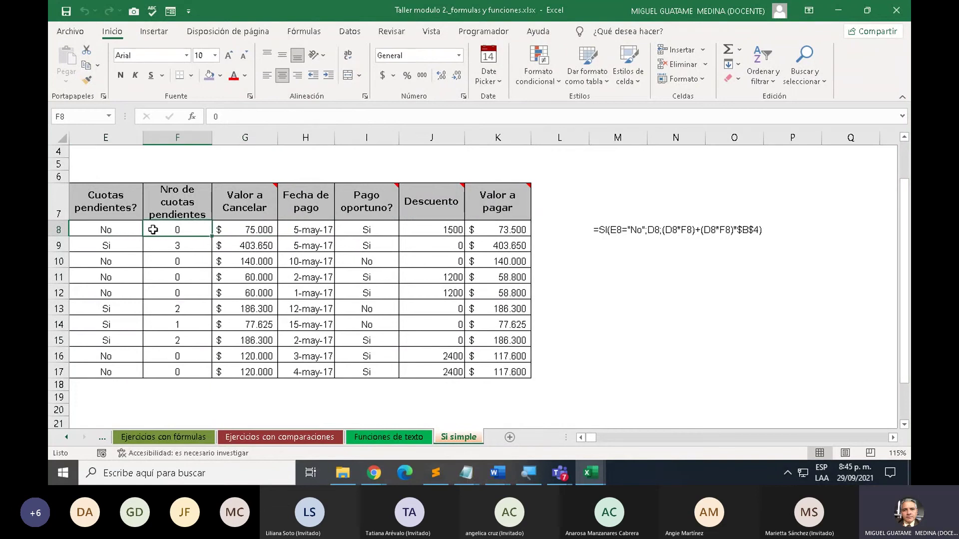
left_click(231, 229)
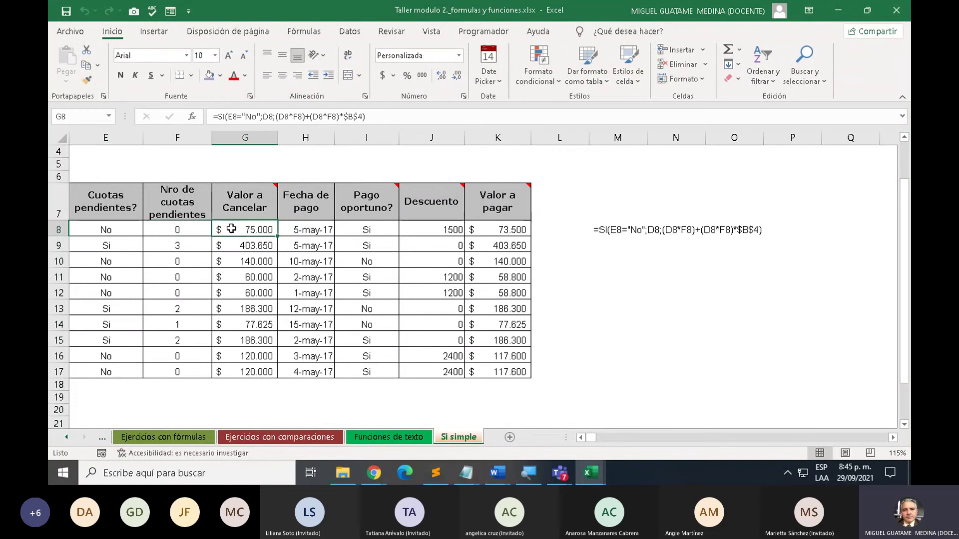
Put the Pago oportuno formula text =SI(H8>$B$3;"No";"Si") into M10
left_click(362, 233)
triple_click(326, 120)
key("ctrl+c")
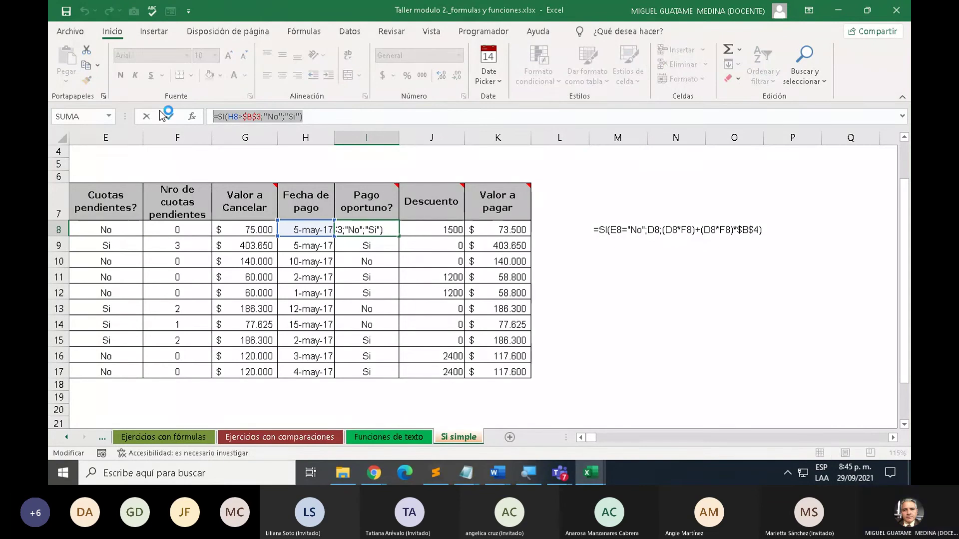
key("Escape")
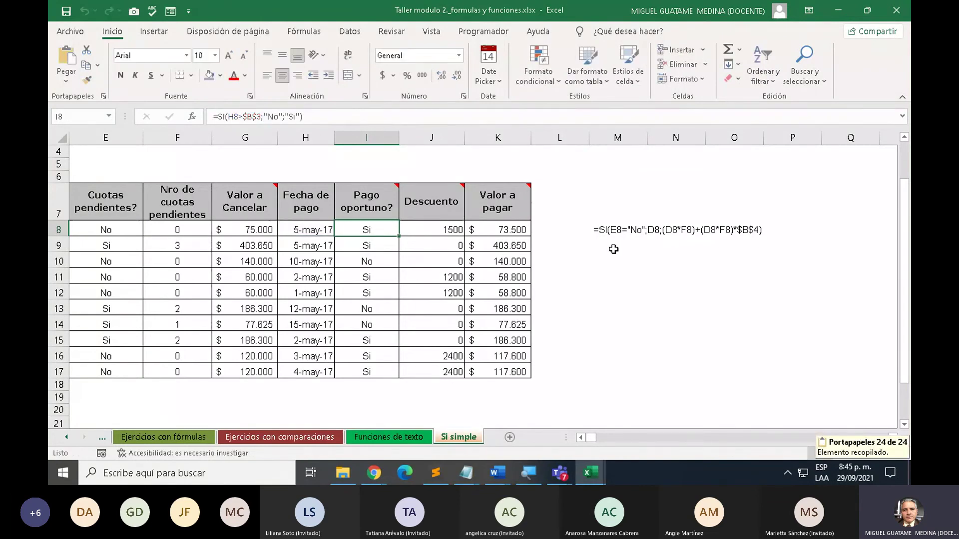
left_click(613, 249)
left_click(605, 256)
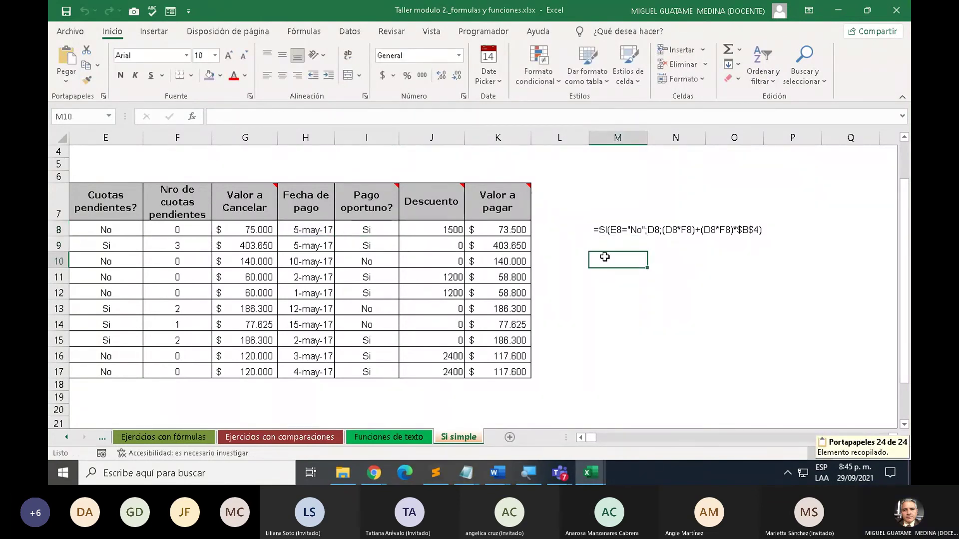
type("=SI(H8>$B$3;\"No\";\"Si\")")
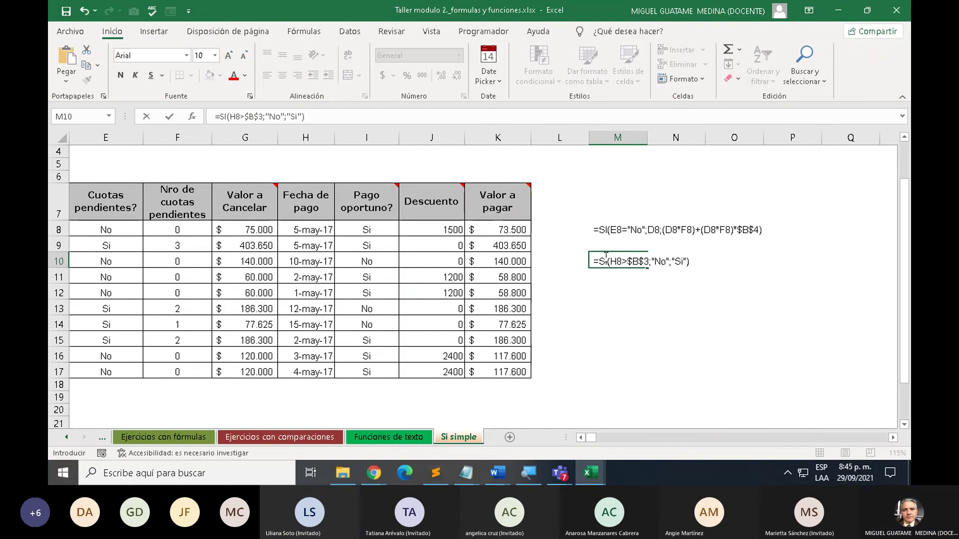
key("Return")
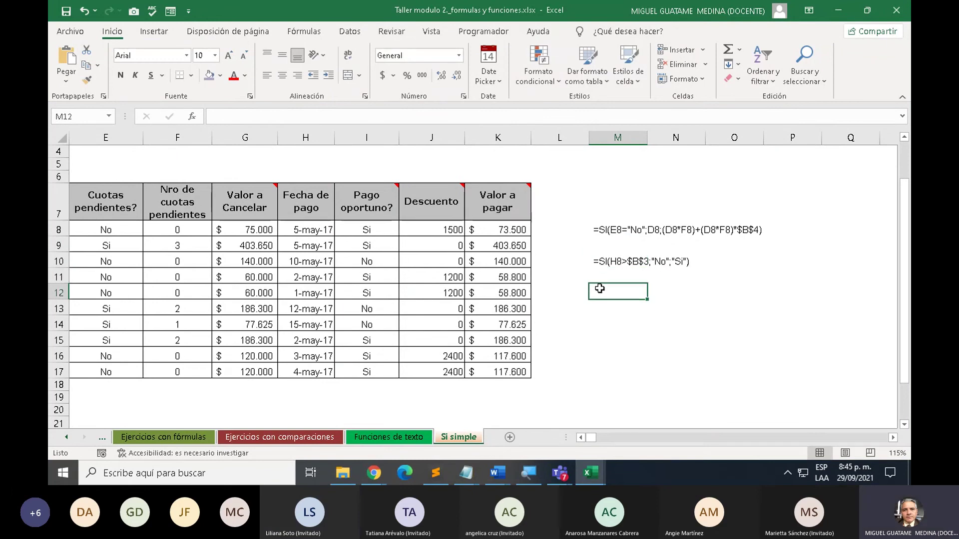
Paste the Descuento formula text =SI(Y(E8="NO";I8="SI");G8*$B$5;0) into M12
left_click(450, 231)
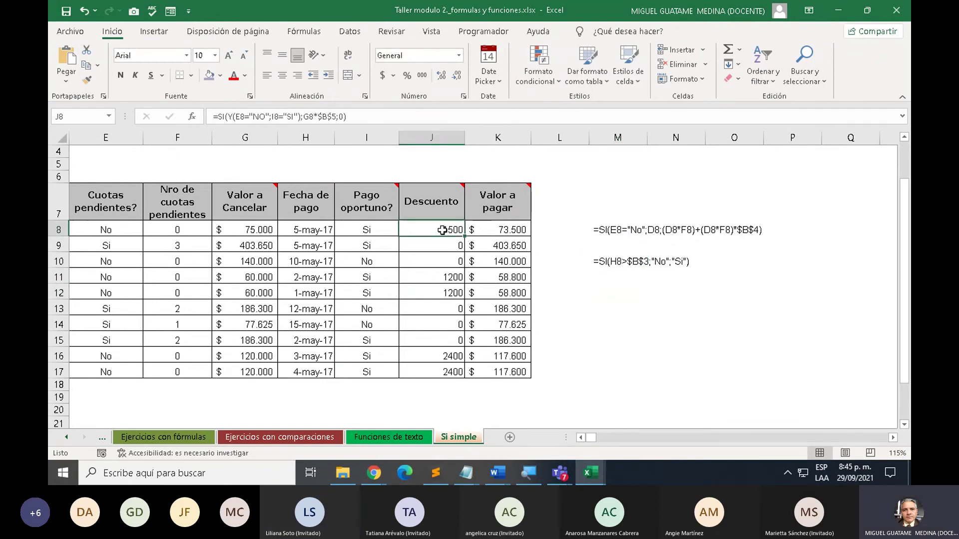
double_click(443, 231)
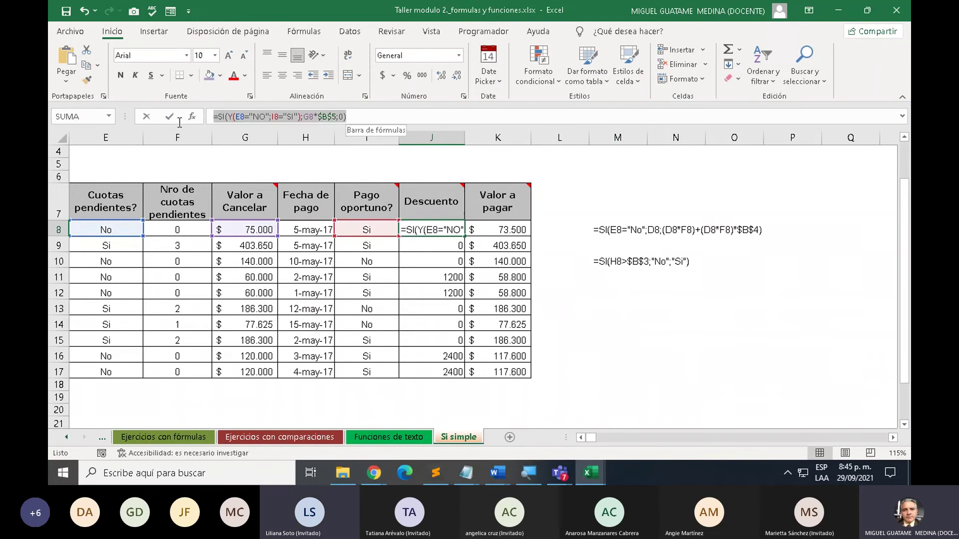
key("ctrl+c")
key("Escape")
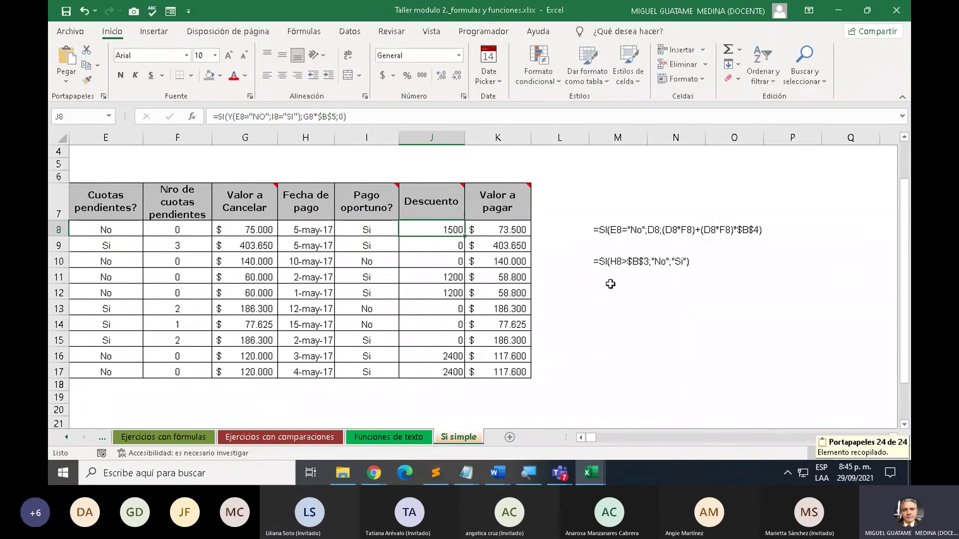
left_click(606, 293)
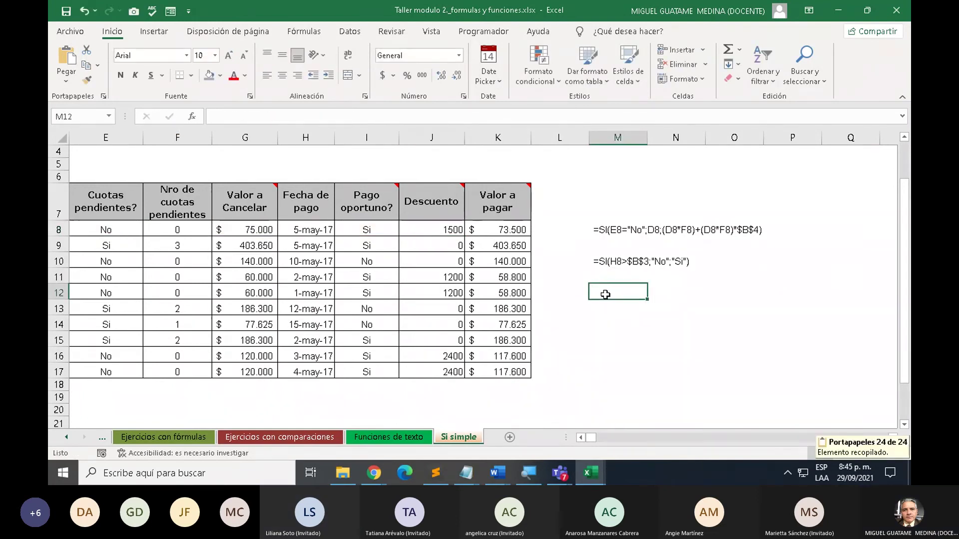
double_click(605, 295)
key("ctrl+v")
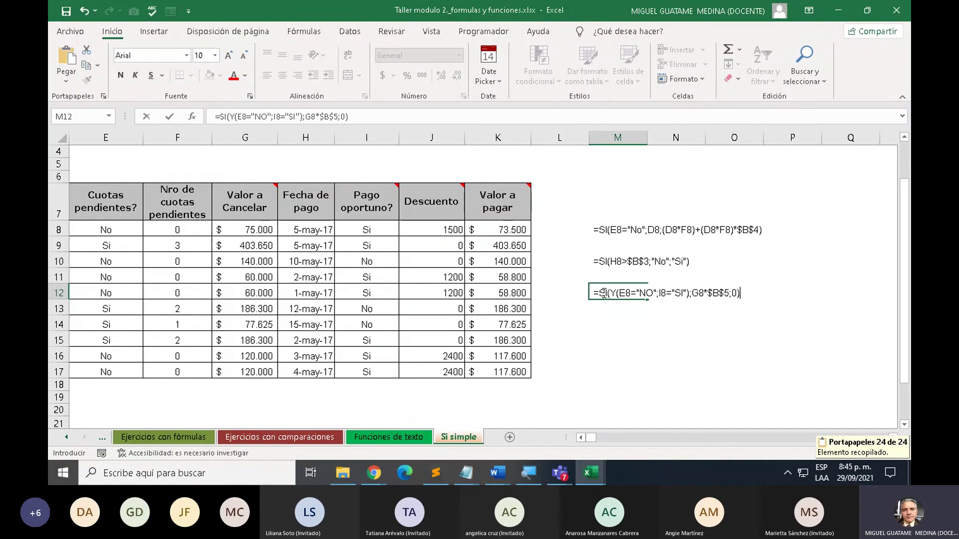
key("Return")
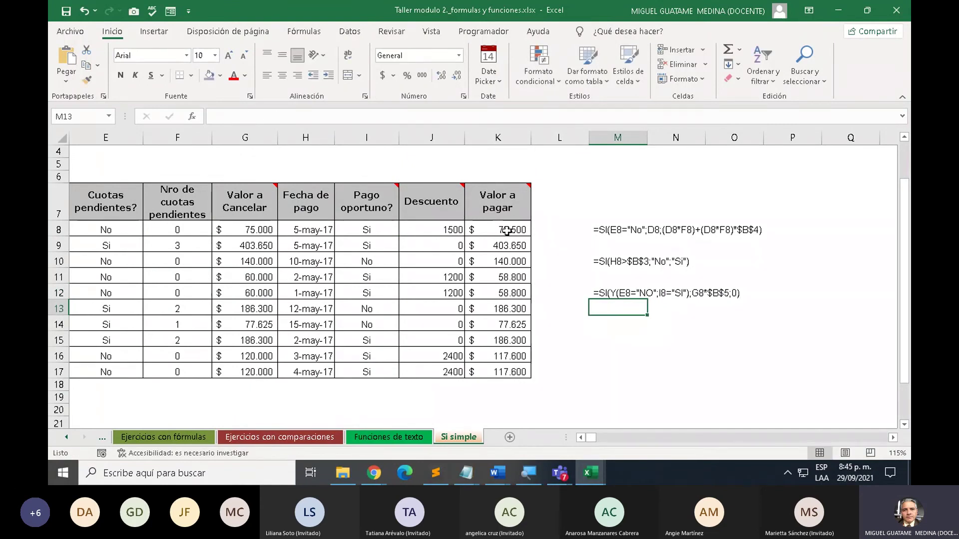
Copy K8's formula text =G8-J8 into M14
left_click(604, 325)
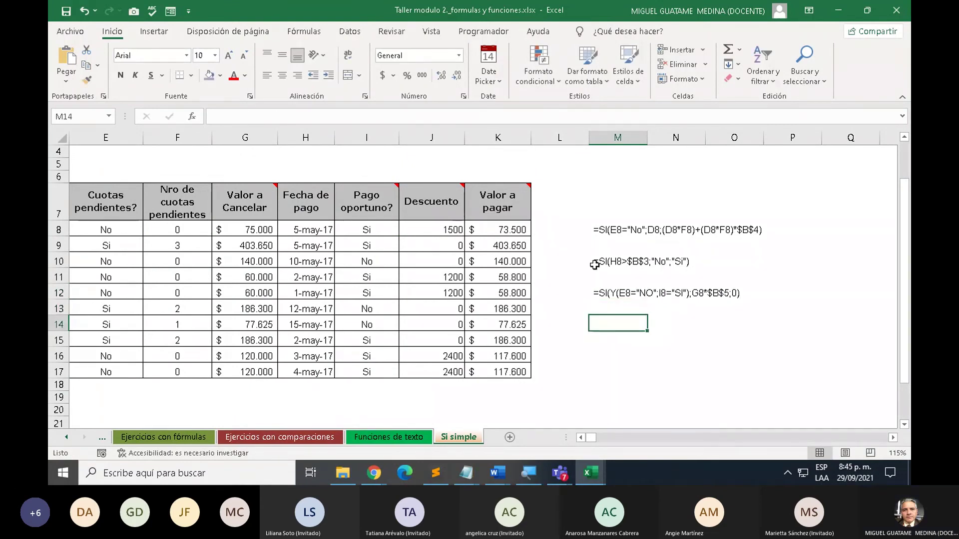
left_click(510, 230)
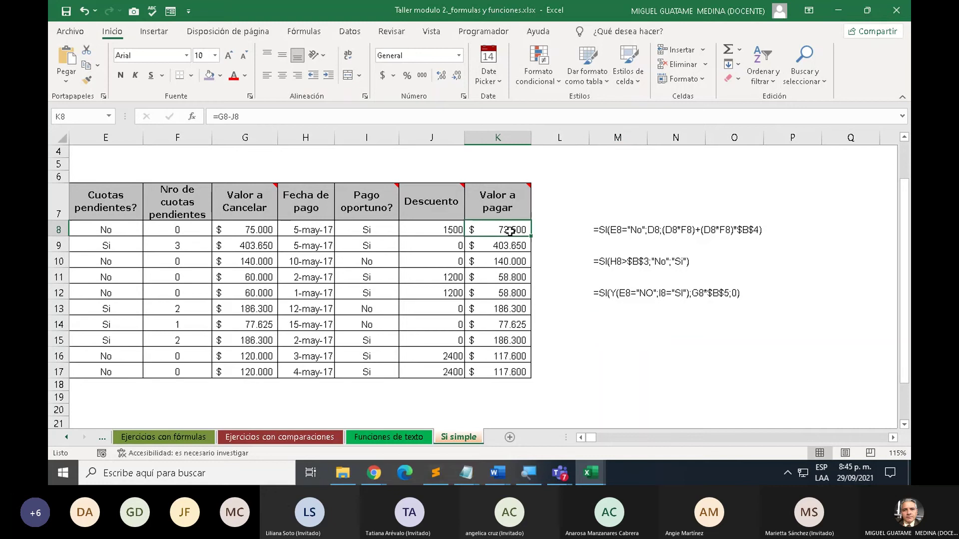
left_click_drag(258, 114, 212, 116)
key("ctrl+c")
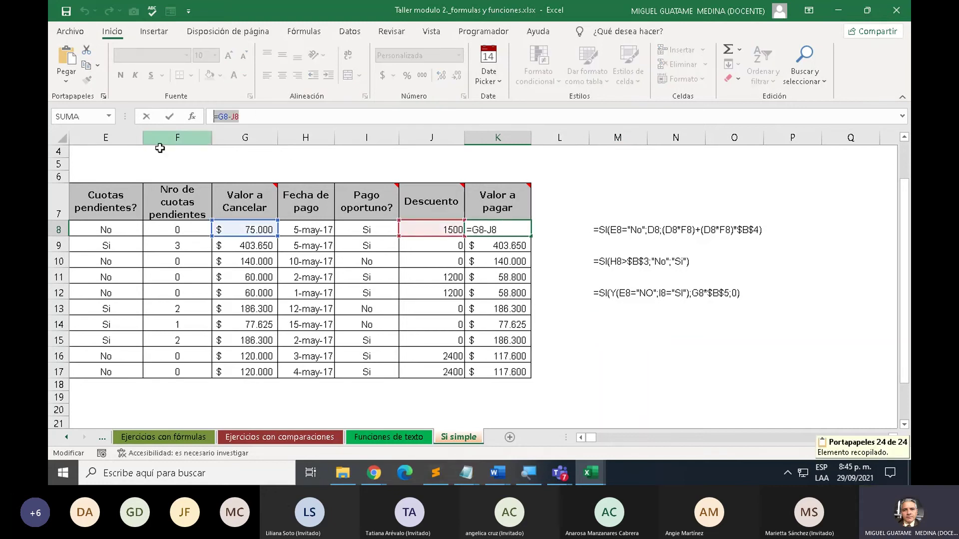
key("Escape")
left_click(614, 320)
double_click(613, 319)
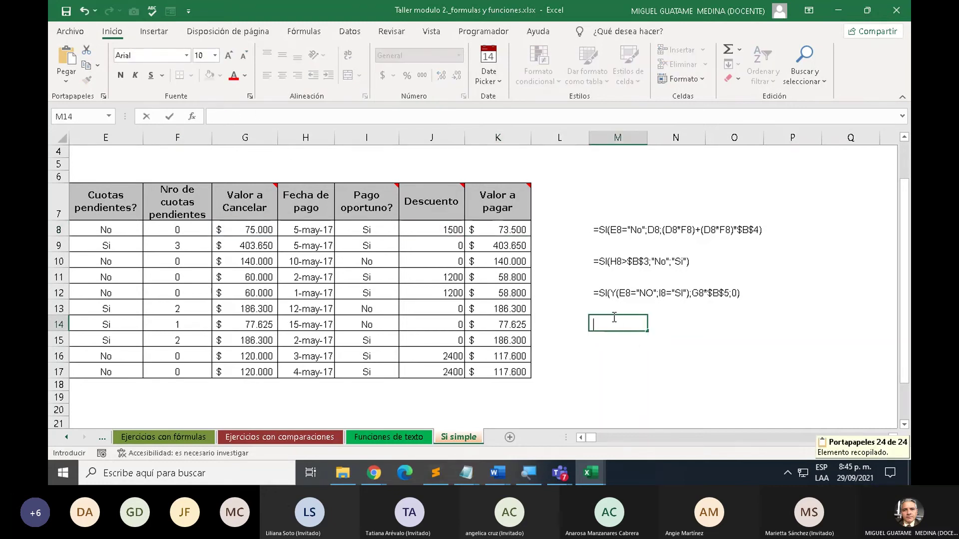
key("ctrl+v")
key("Return")
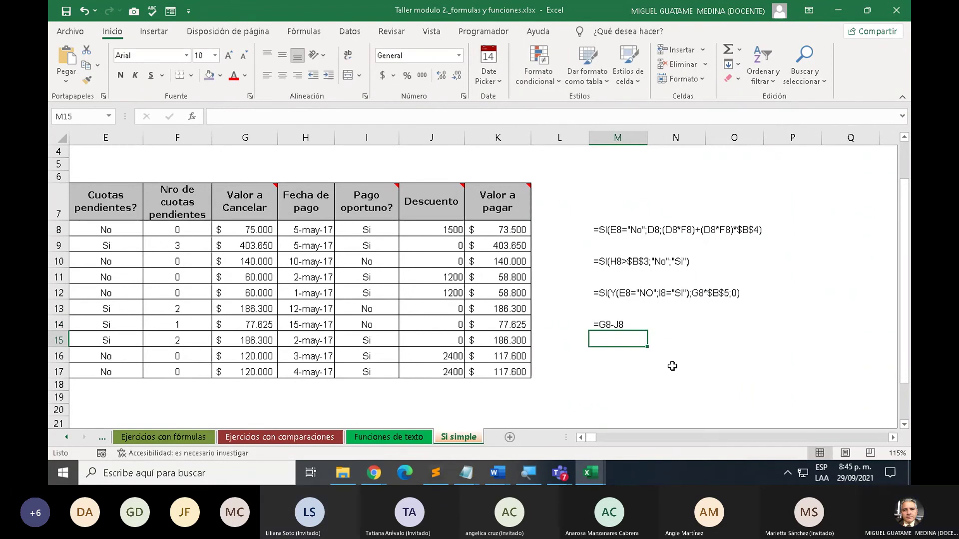
Scroll the sheet horizontally and select empty cells right of the formula notes
left_click(893, 437)
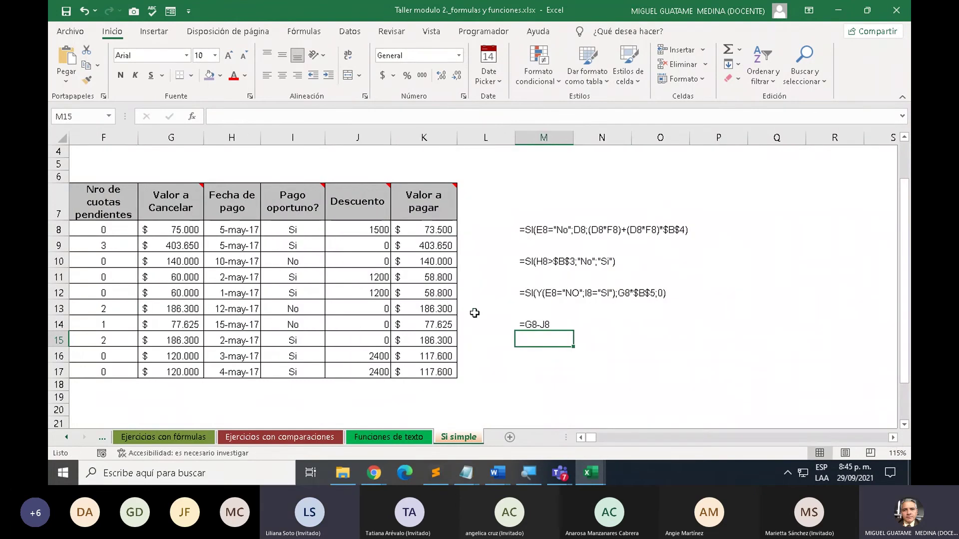
left_click(580, 438)
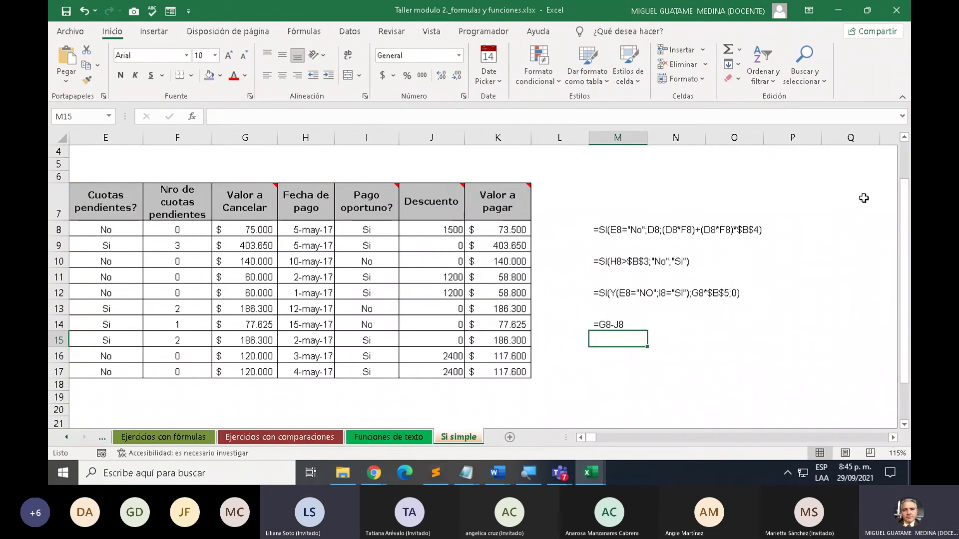
left_click(803, 228)
left_click(837, 230)
mouse_move(367, 200)
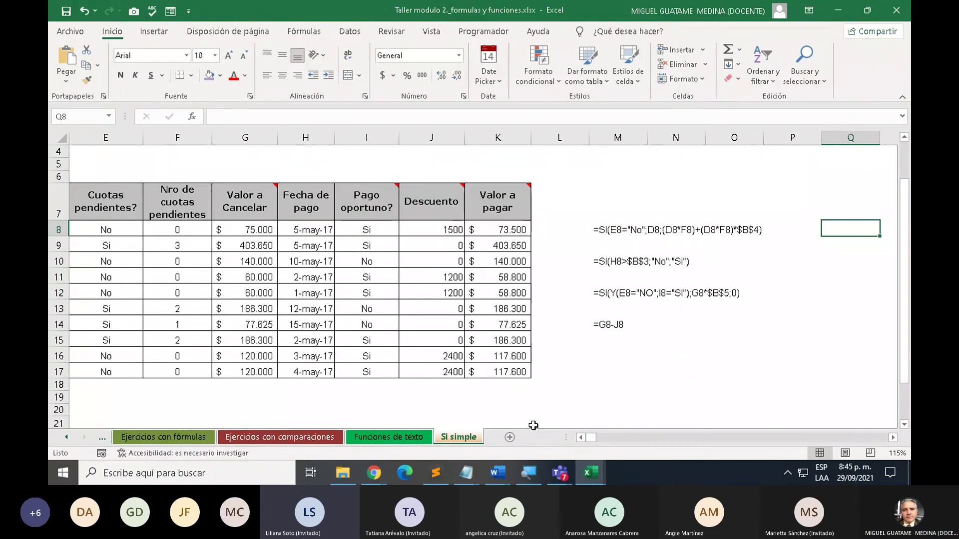
left_click(580, 437)
left_click(580, 437)
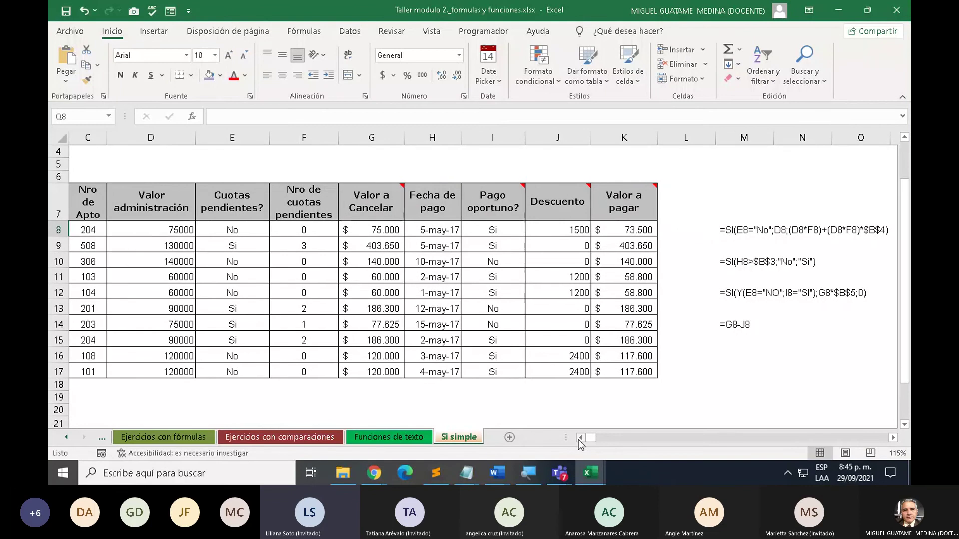
left_click(893, 438)
left_click(893, 437)
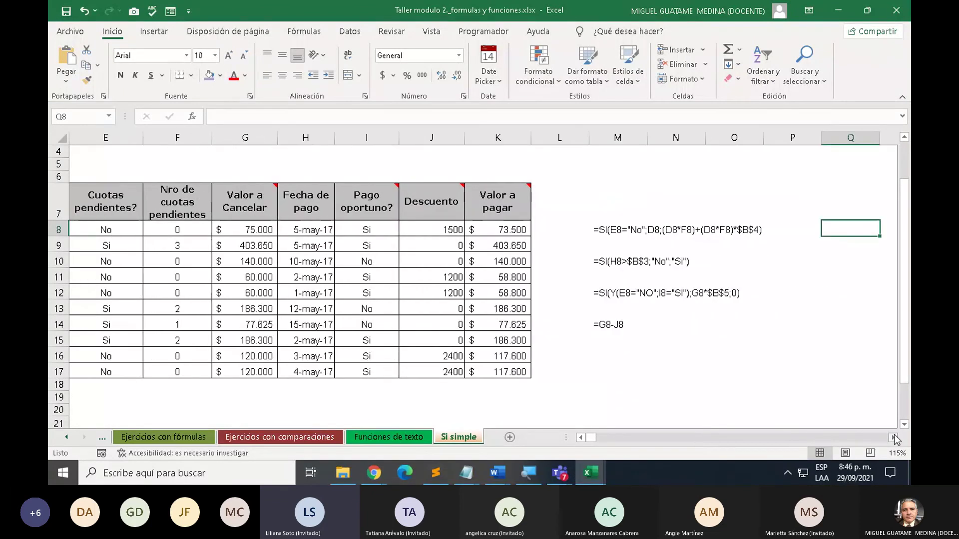
left_click(893, 437)
Show the Valor a Cancelar header comment in G7, then save the workbook
left_click(172, 193)
mouse_move(171, 201)
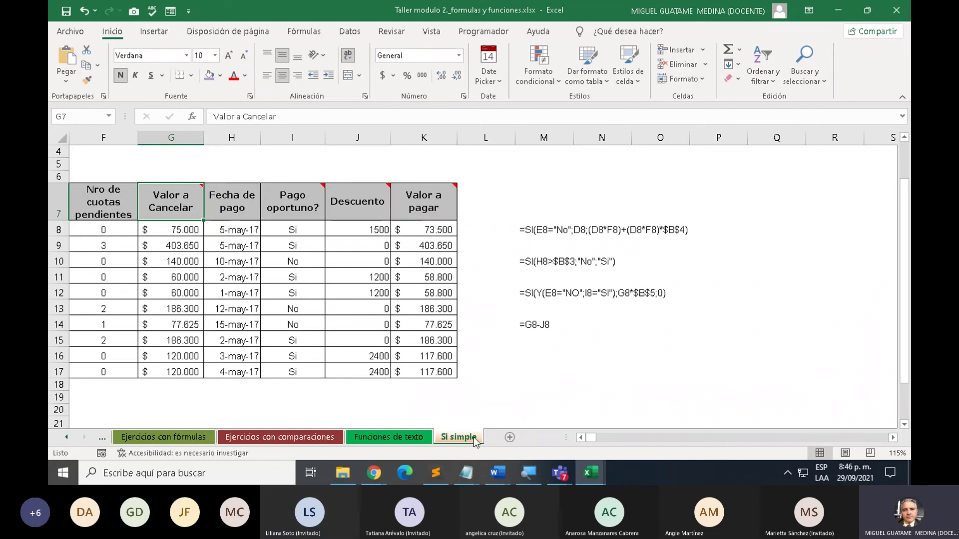
left_click(67, 14)
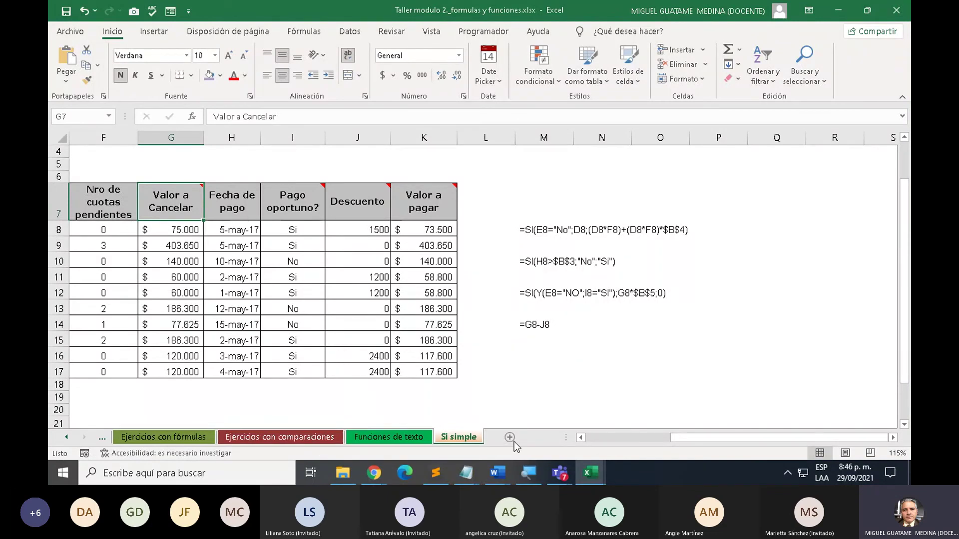
Switch to the EJERCICIO EN CLASE CONDICIONALES workbook and go to its CELDAS ABSOLUTAS sheet
key("alt+Tab")
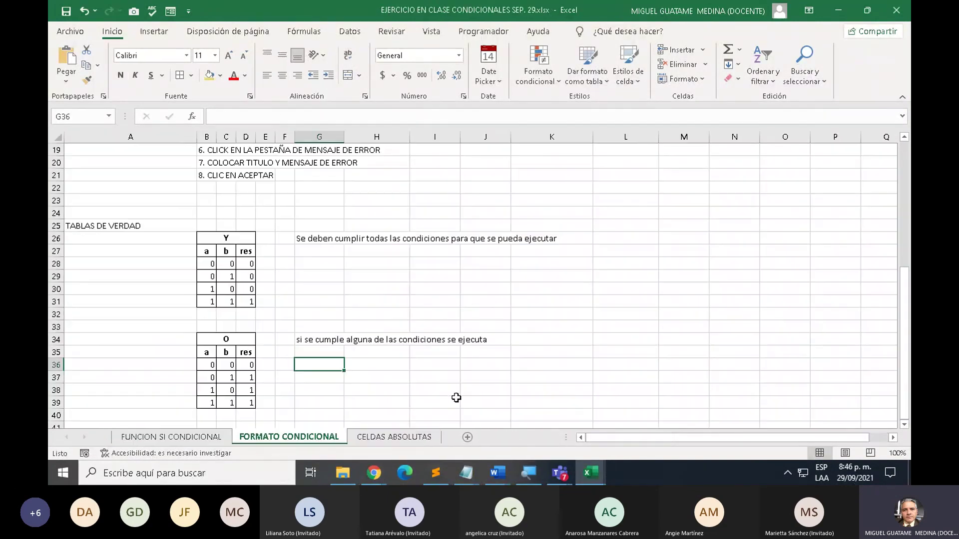
scroll(327, 278, "up", 5)
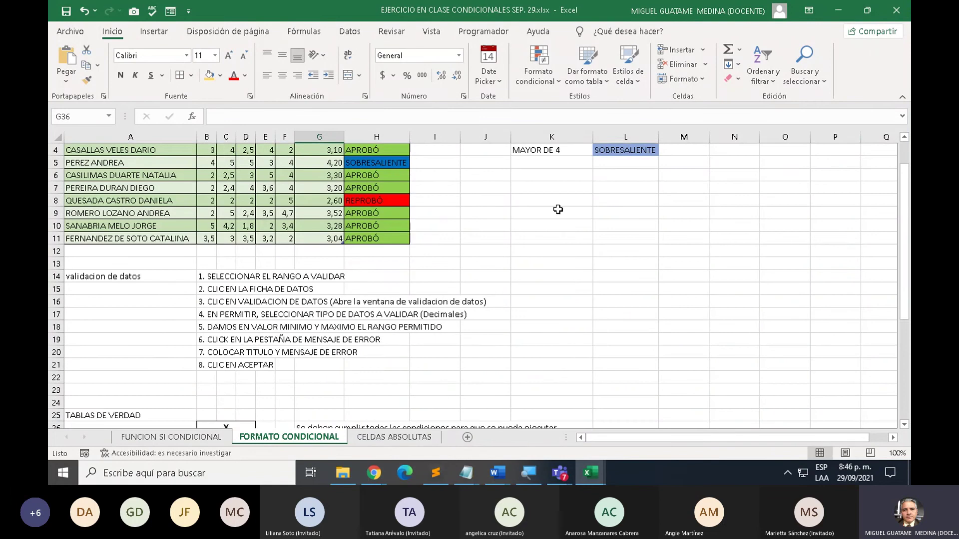
scroll(556, 210, "up", 1)
left_click(419, 437)
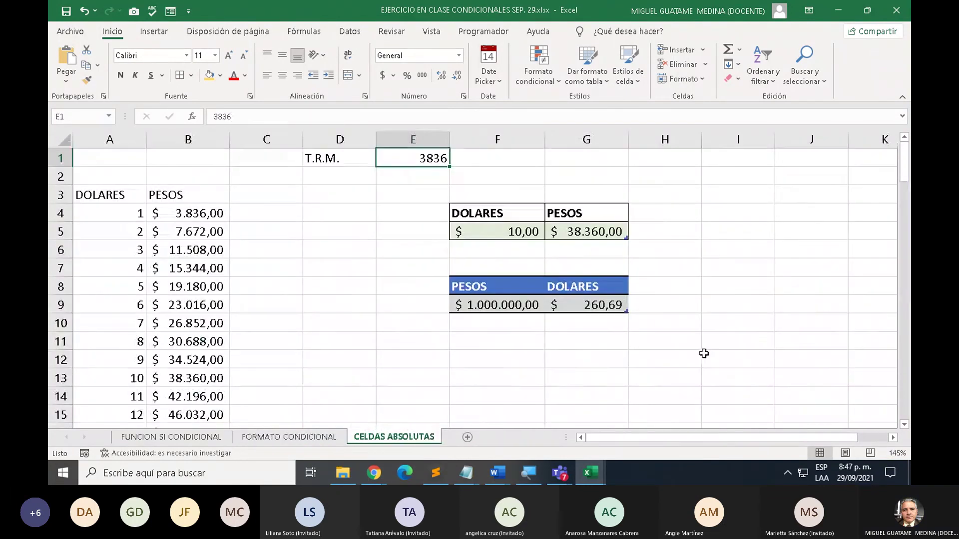
scroll(891, 436, "up", 3, "ctrl")
scroll(891, 437, "right", 3)
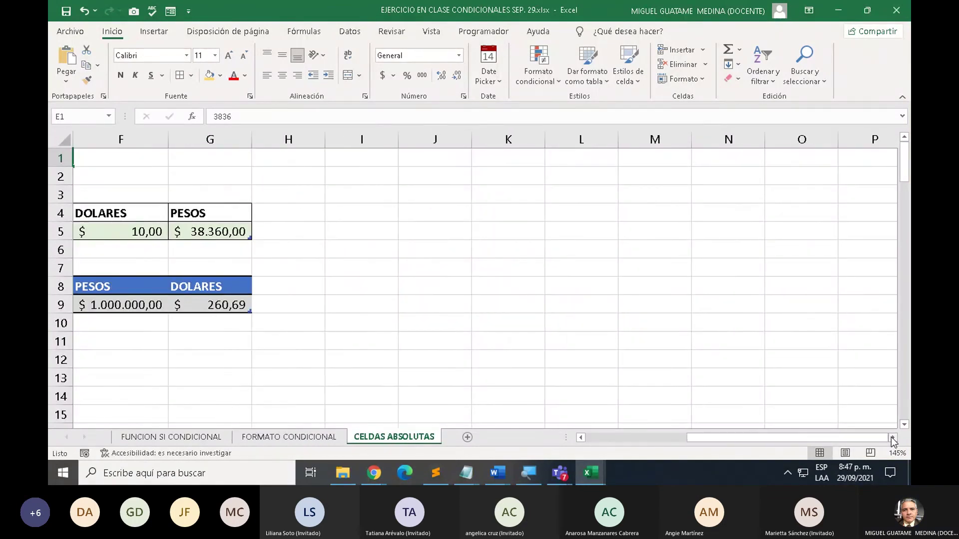
scroll(891, 437, "right", 2)
scroll(891, 436, "right", 3)
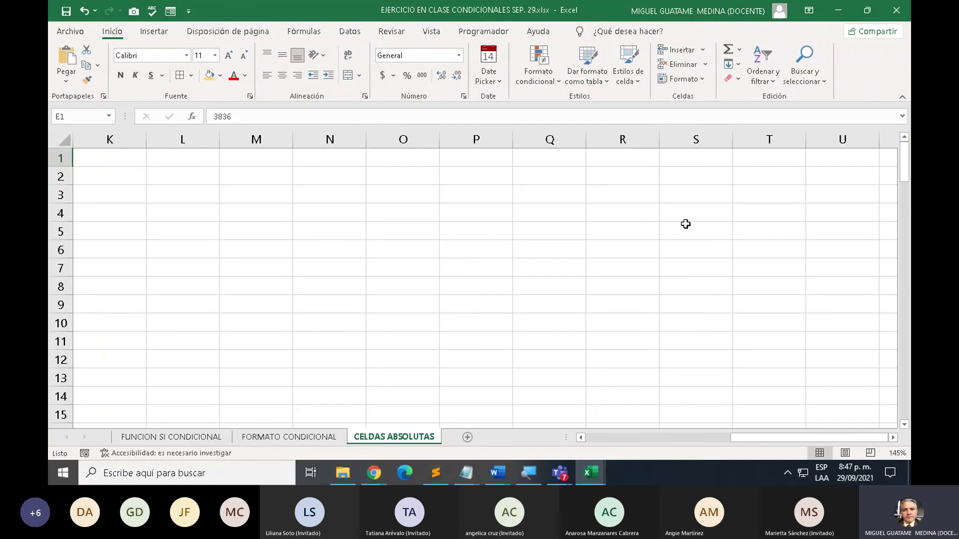
scroll(624, 345, "down", 12)
scroll(500, 360, "down", 4)
scroll(230, 409, "down", 3)
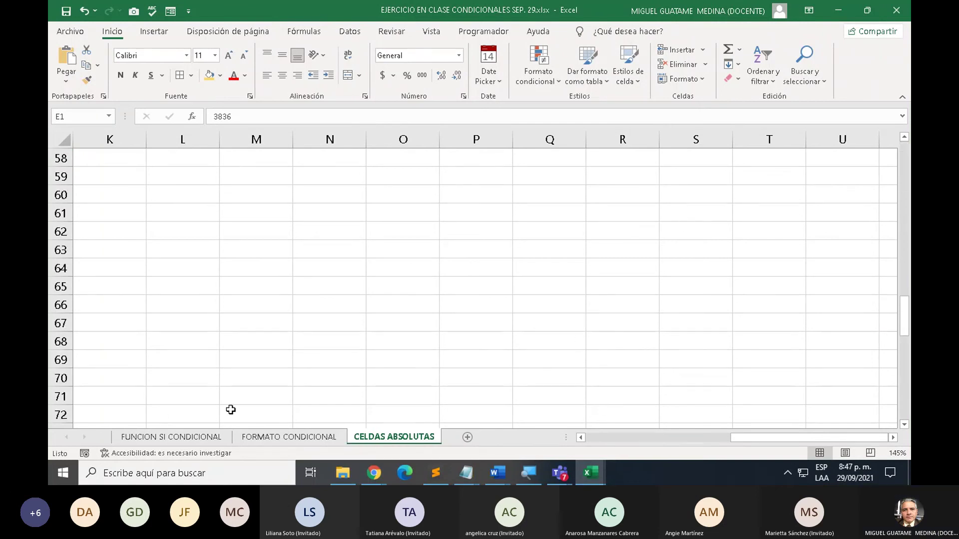
left_click(581, 438)
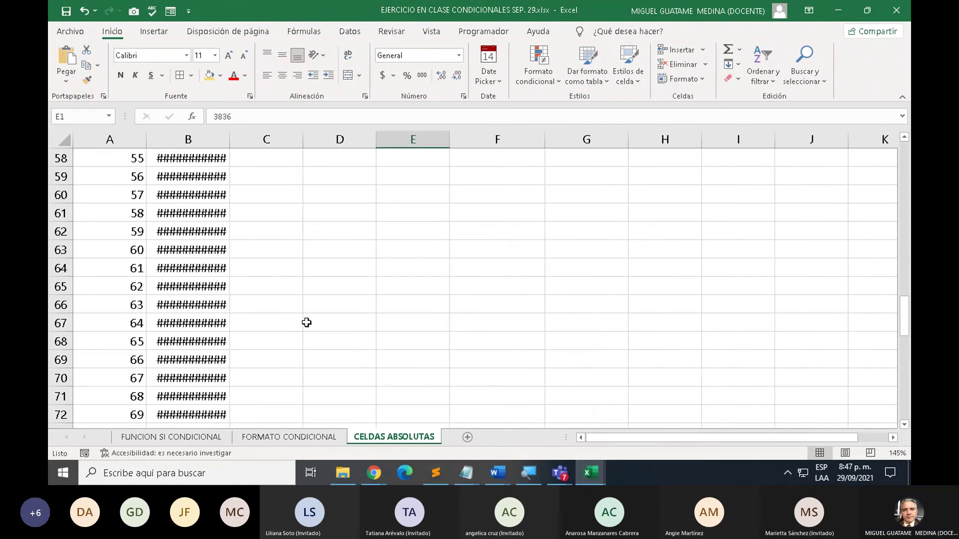
scroll(295, 316, "down", 12)
scroll(286, 307, "down", 5)
scroll(285, 307, "up", 3)
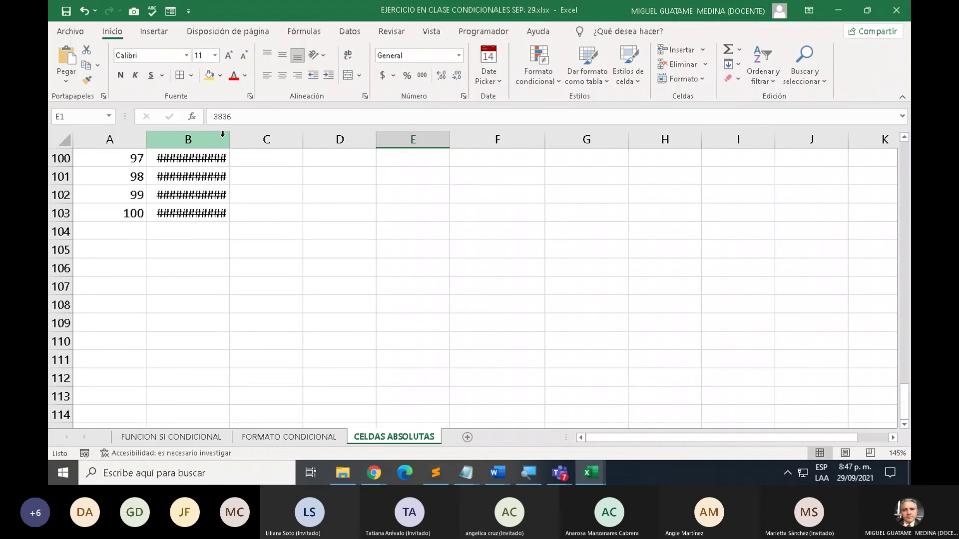
Autofit column B to show its peso values and select an empty cell in column J
double_click(230, 140)
scroll(219, 265, "down", 2)
scroll(215, 306, "down", 2)
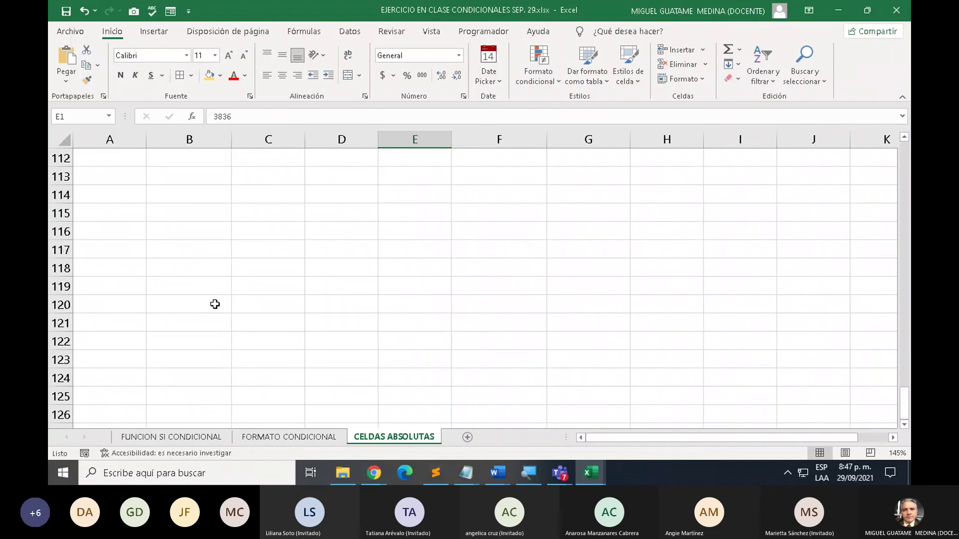
scroll(215, 304, "down", 1)
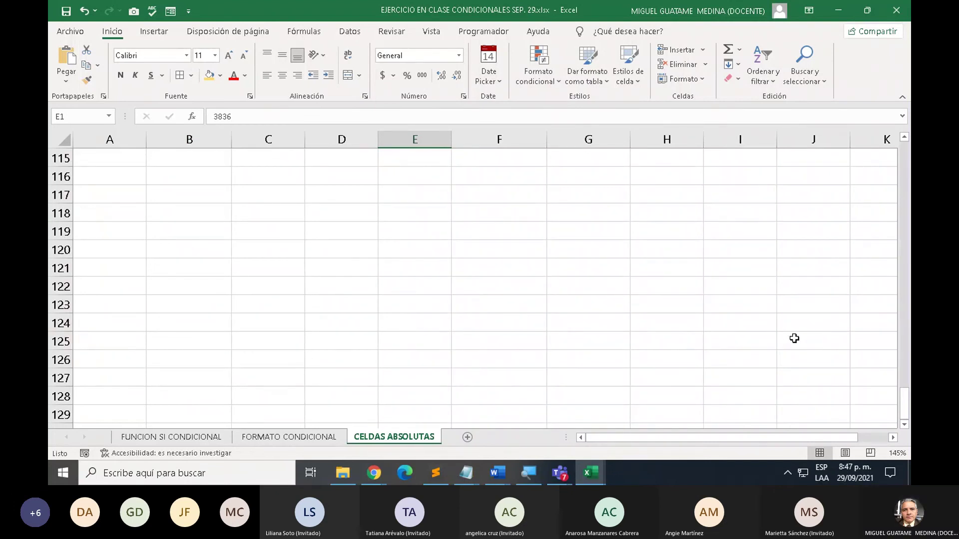
left_click(794, 342)
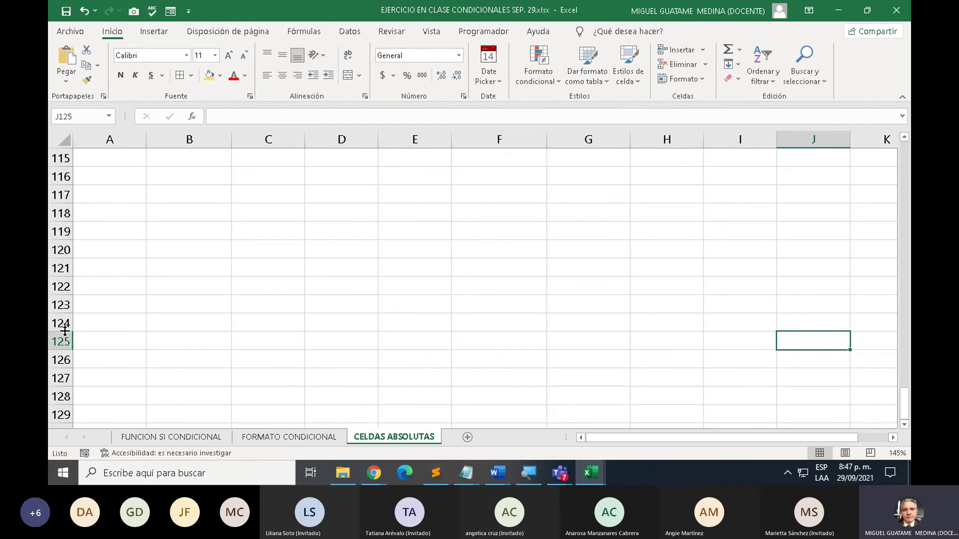
Make row 124 about 62.25 tall and type an apostrophe into J124
left_click_drag(65, 332, 68, 394)
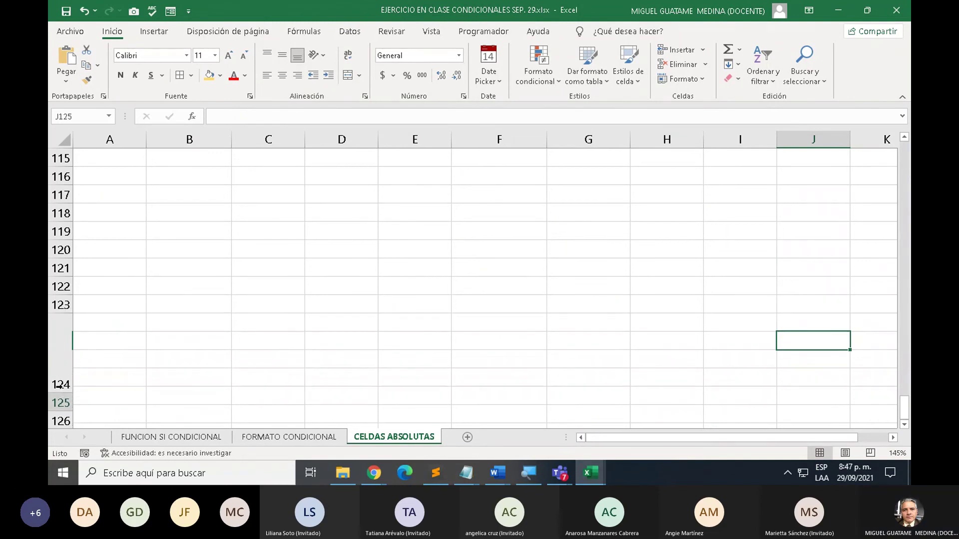
left_click(821, 359)
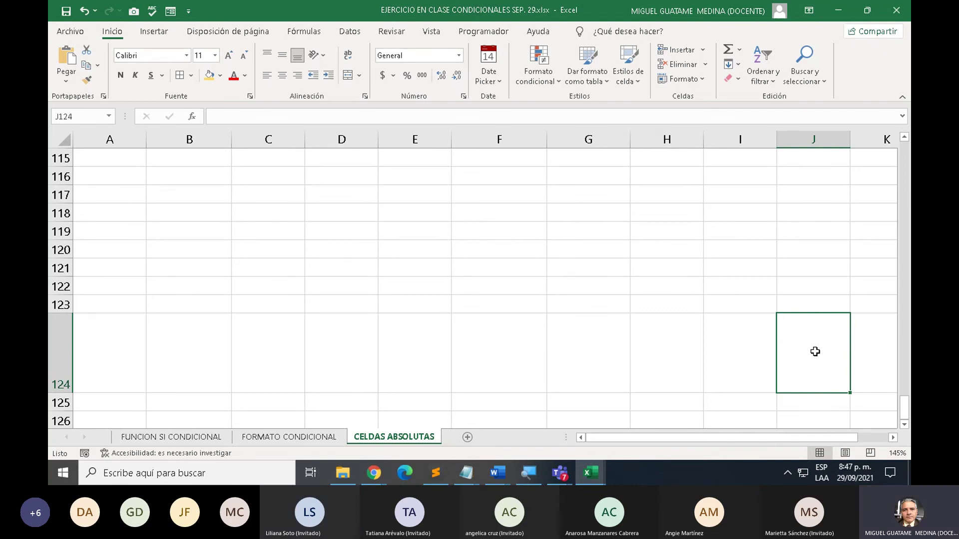
type("'")
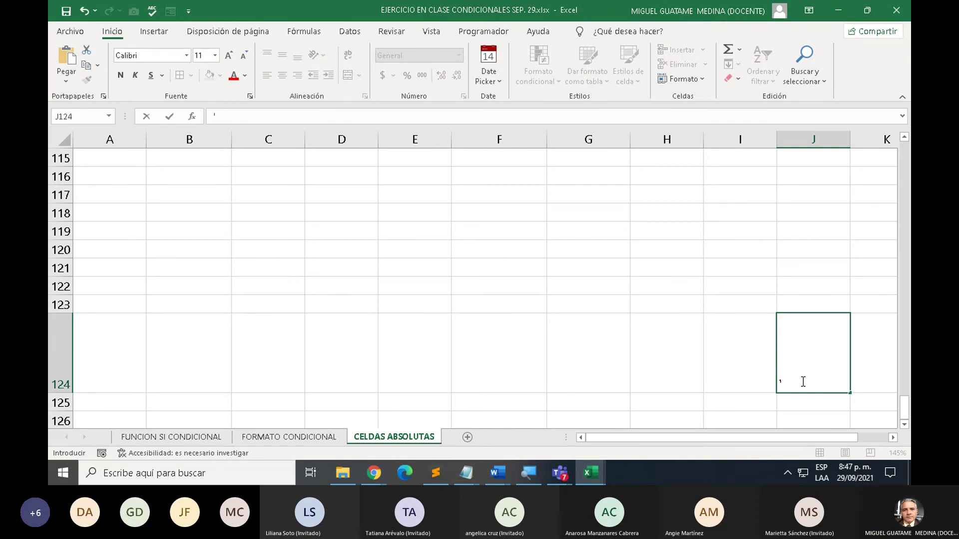
double_click(780, 382)
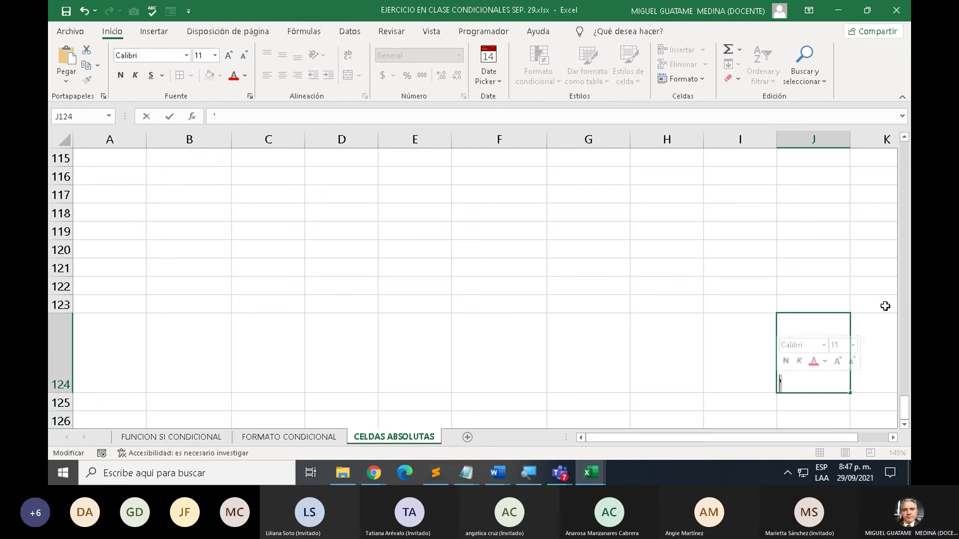
Make the apostrophe in J124 bold and enlarge it to 48 points
left_click(121, 75)
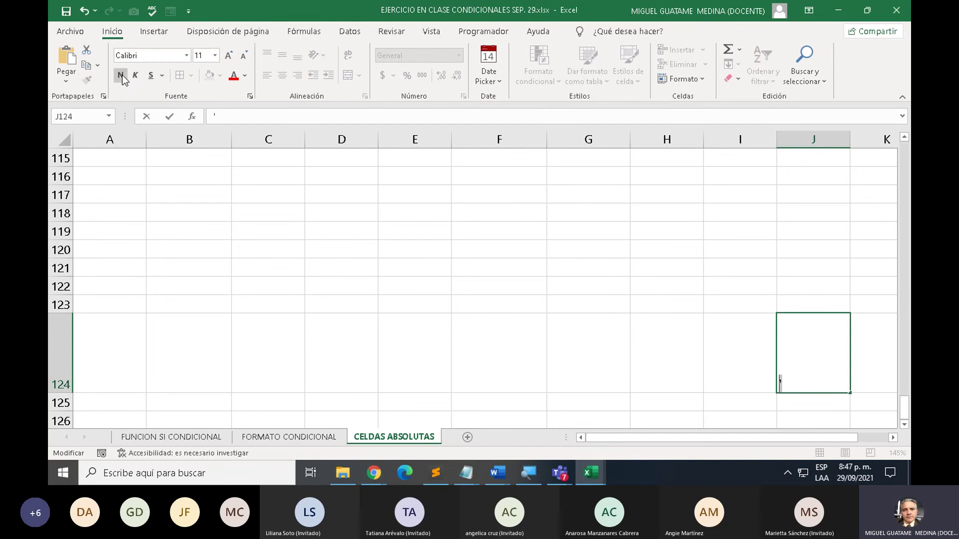
left_click(229, 60)
left_click(229, 60)
left_click(229, 60)
left_click(228, 60)
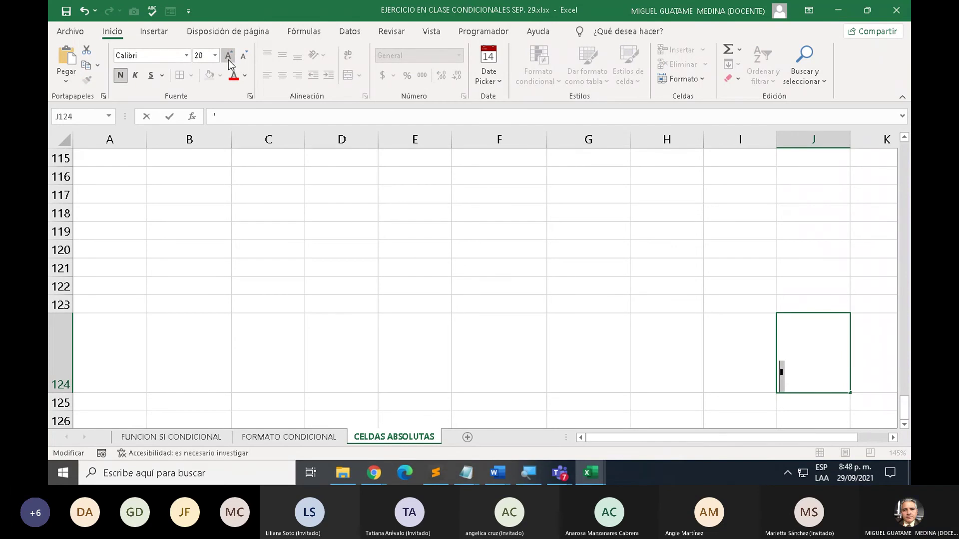
left_click(229, 60)
left_click(229, 60)
left_click(229, 60)
left_click(229, 60)
left_click(228, 60)
left_click(229, 60)
left_click(229, 60)
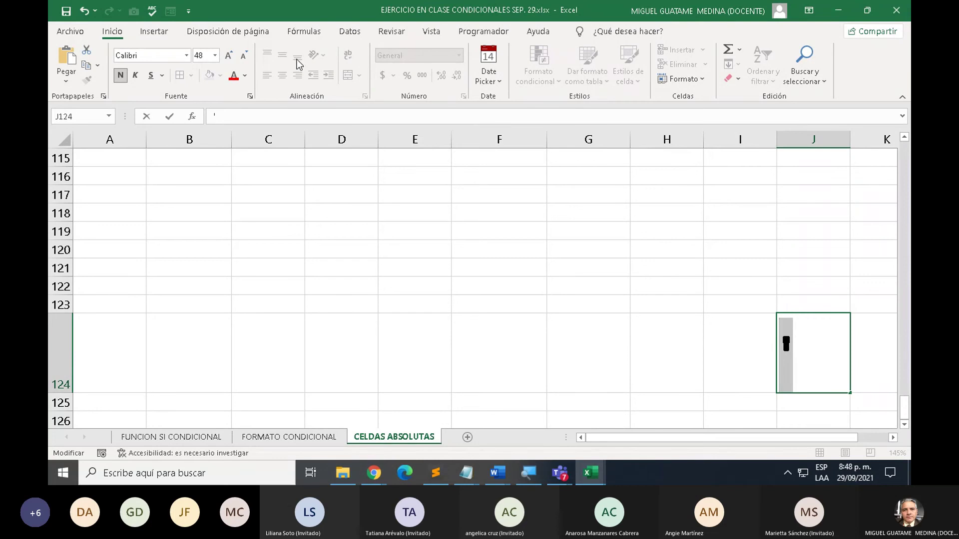
left_click(334, 169)
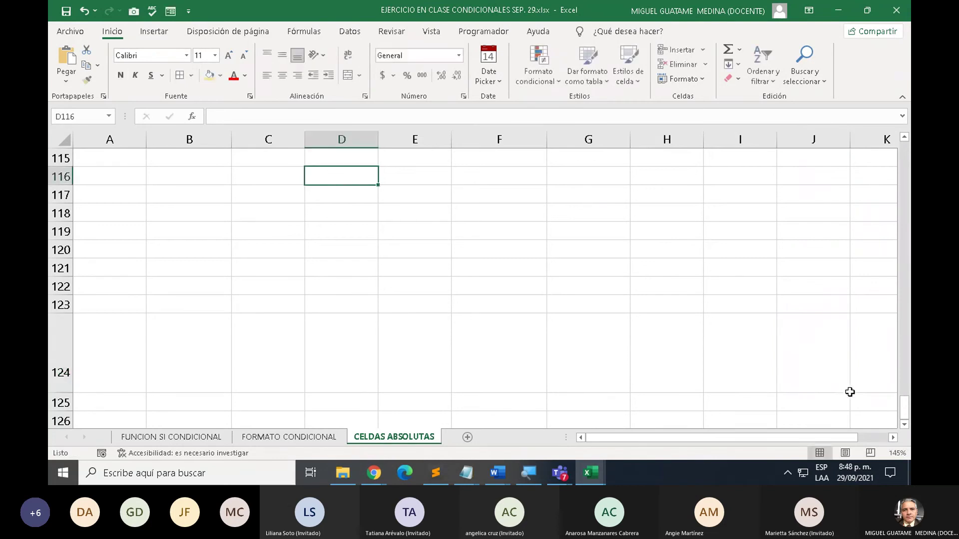
Re-enter the apostrophe in J124 and reselect the cell
left_click(813, 342)
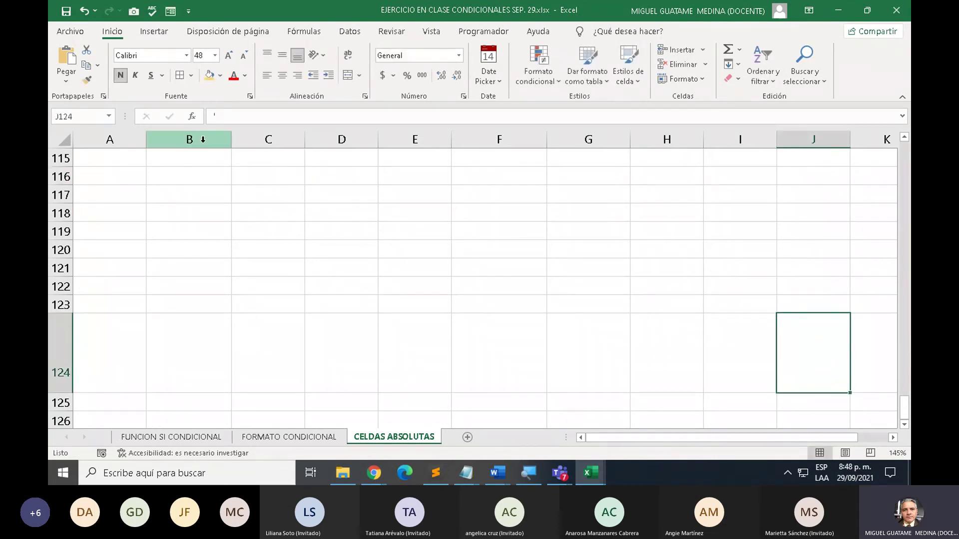
type("'")
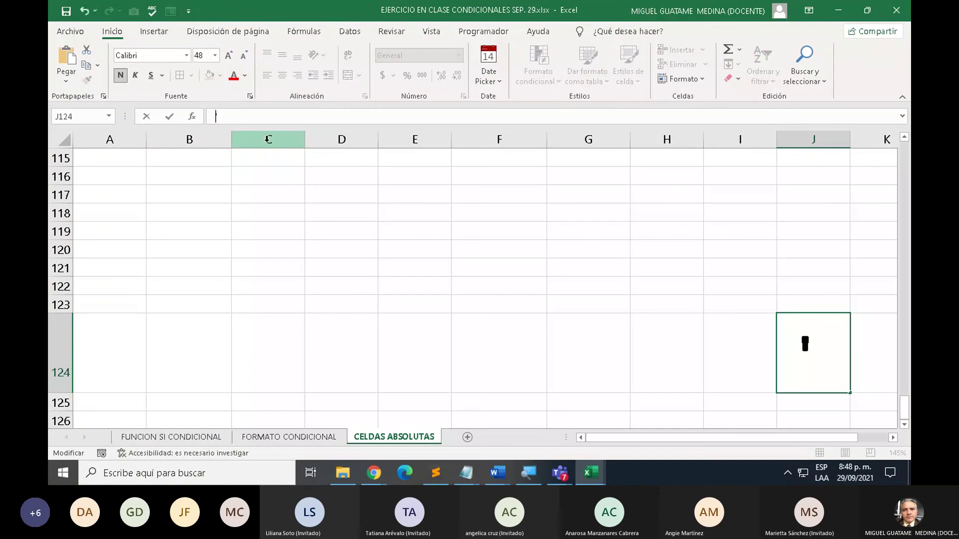
left_click(372, 286)
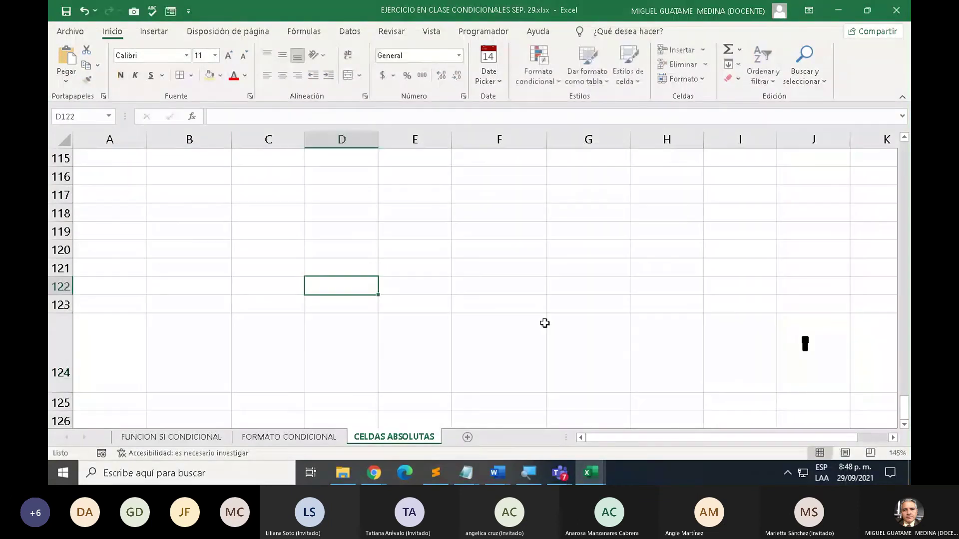
left_click(827, 369)
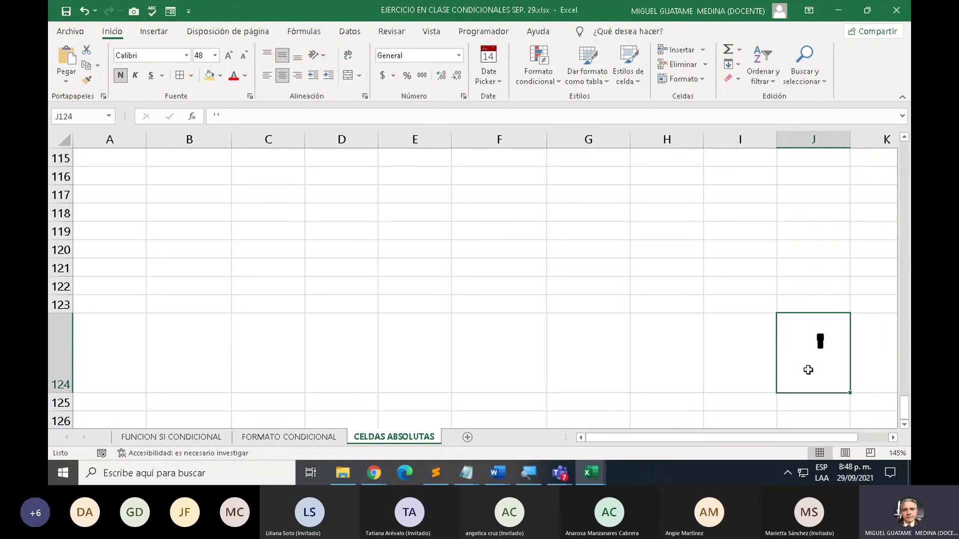
Switch the keyboard layout to Spanish and enter a caret (^) in J123
left_click(808, 304)
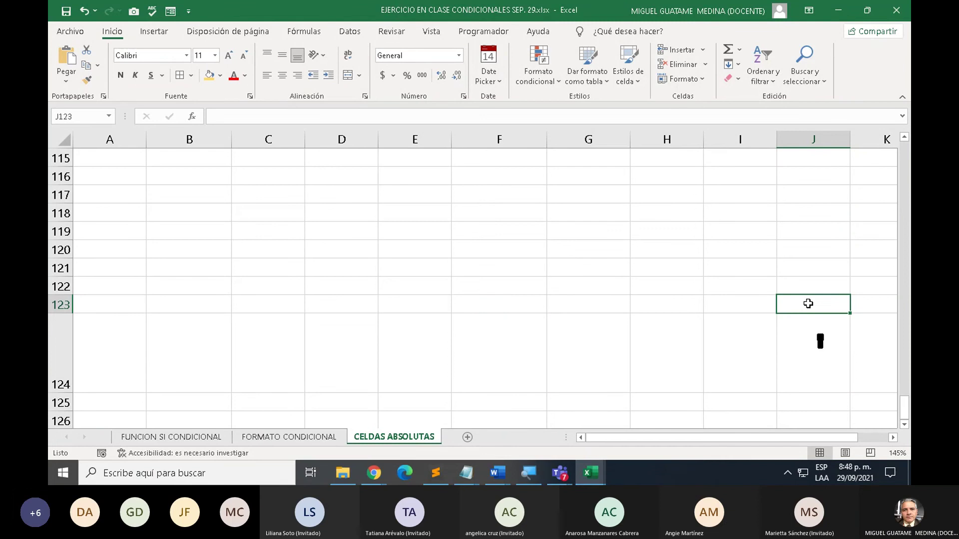
left_click(798, 324)
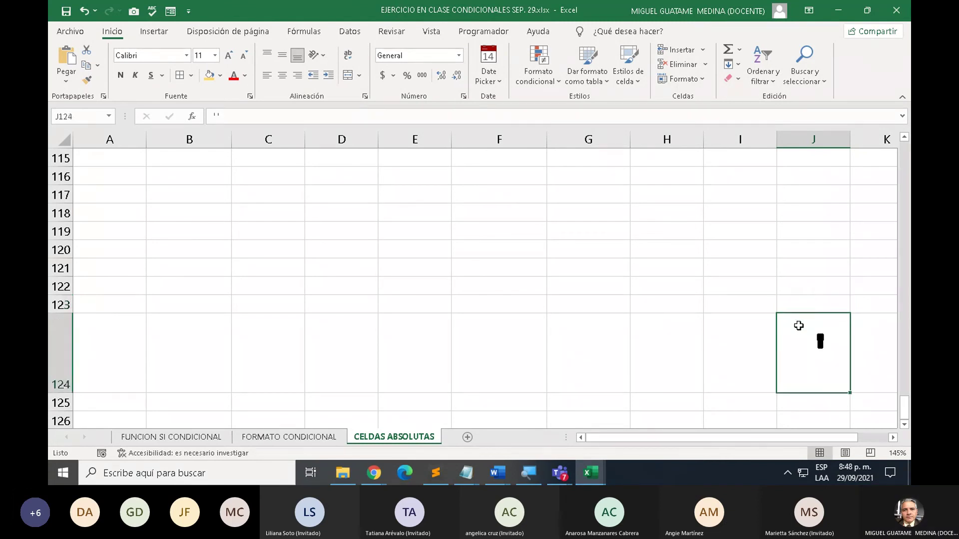
left_click(811, 303)
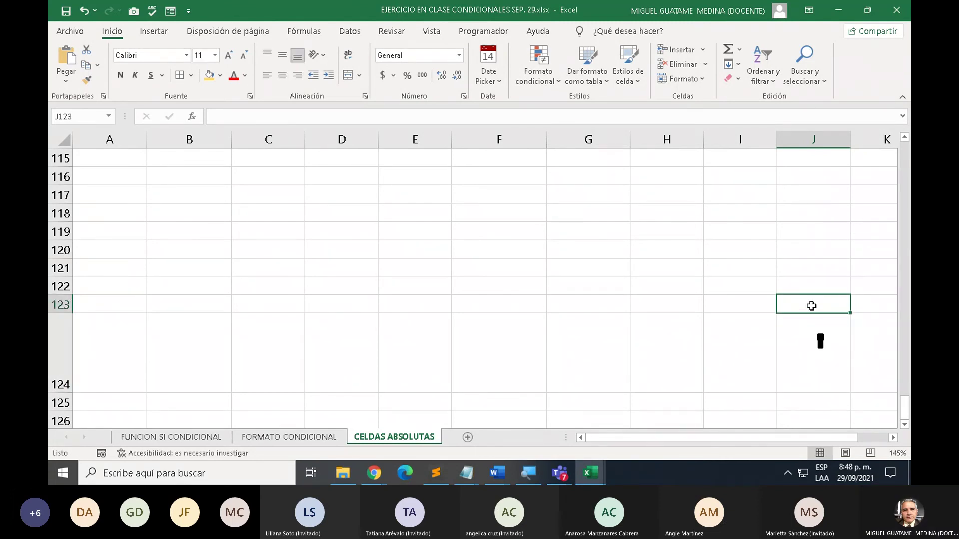
double_click(811, 305)
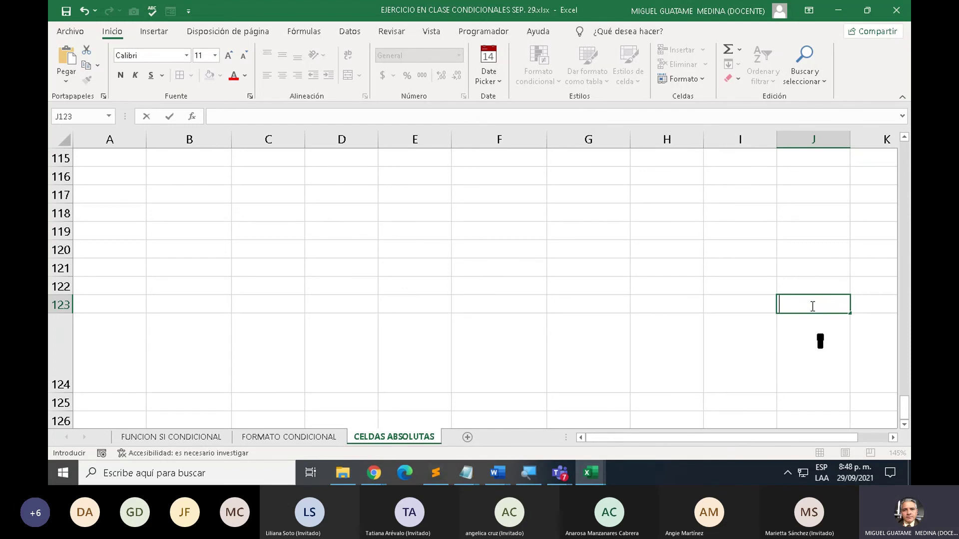
key("alt+shift")
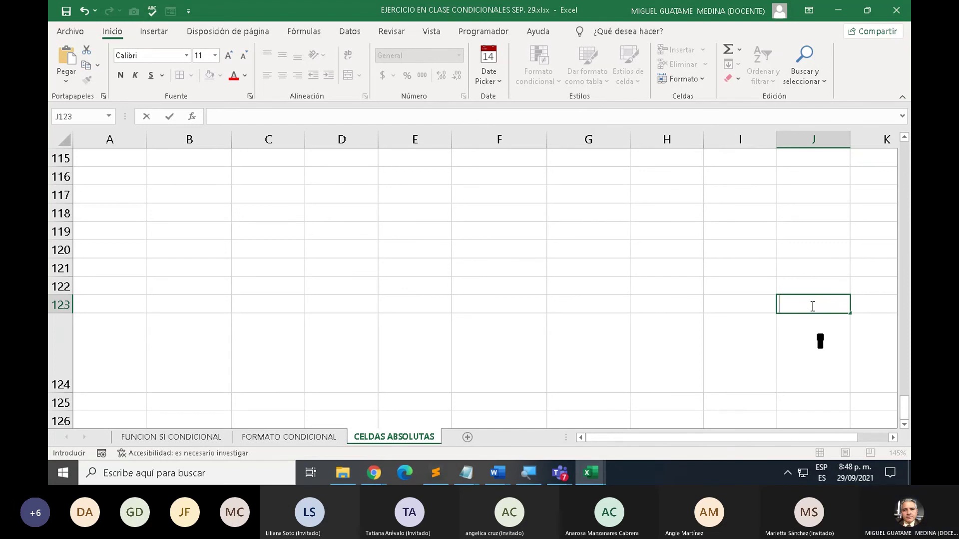
type("^")
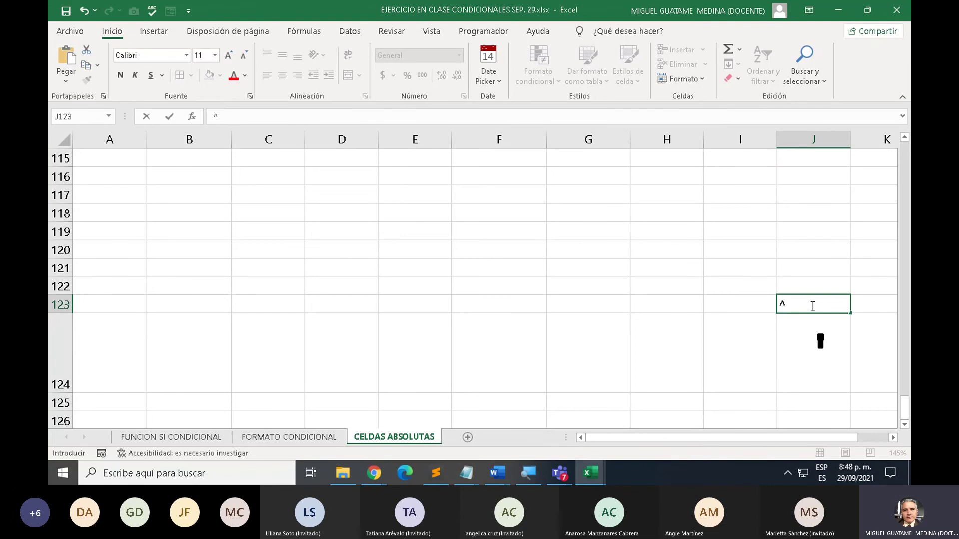
key("Return")
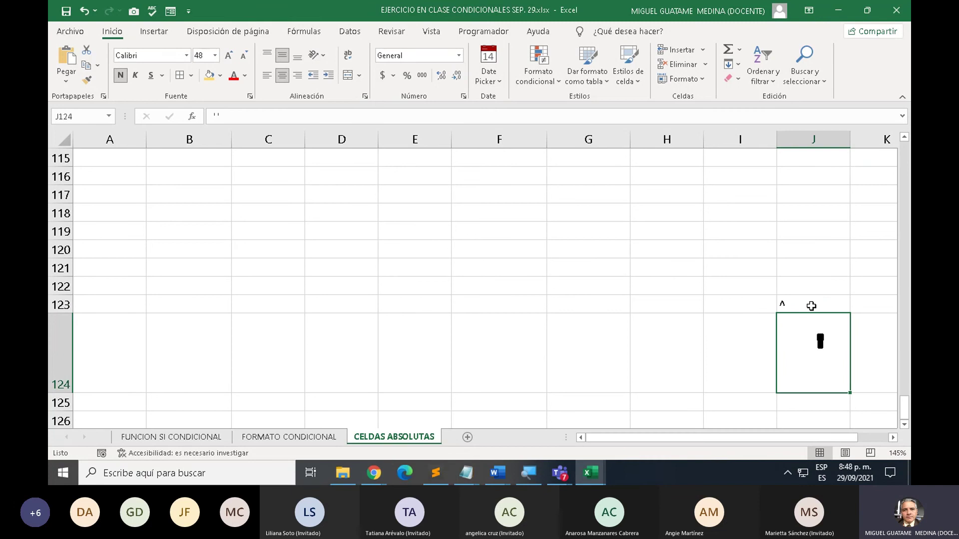
Put an opening bracket [ in K124, then select the J123:K124 block
key("Right")
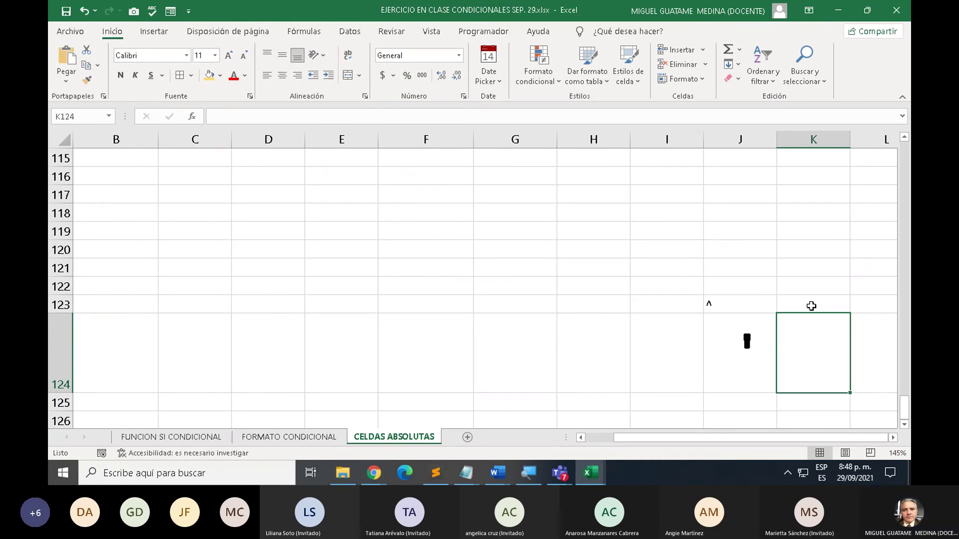
type("[")
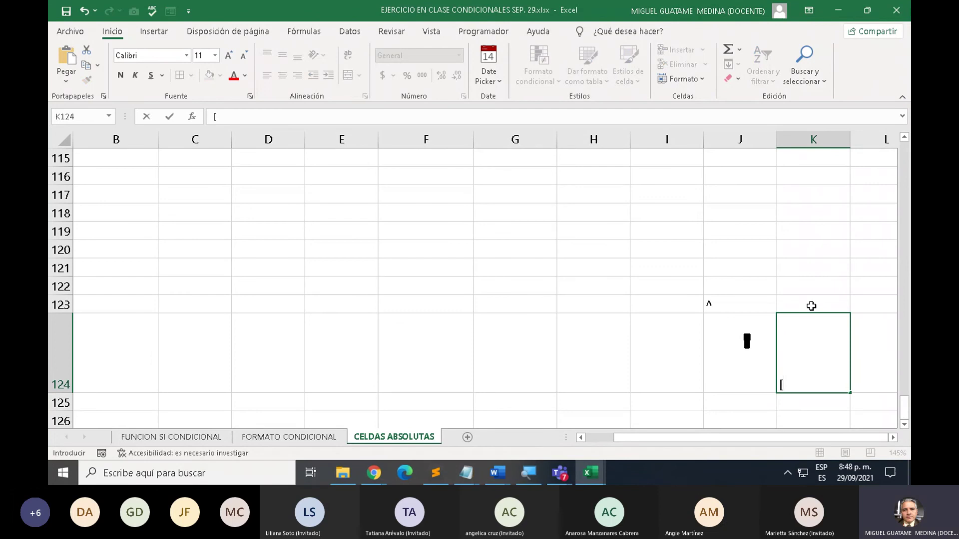
key("Return")
key("Up")
key("Up")
key("Left")
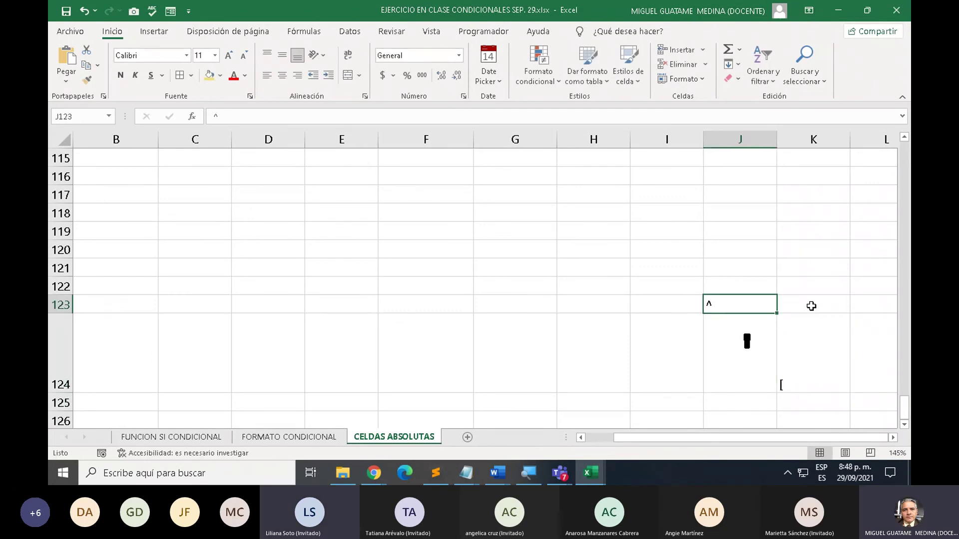
key("shift+Down")
key("shift+Right")
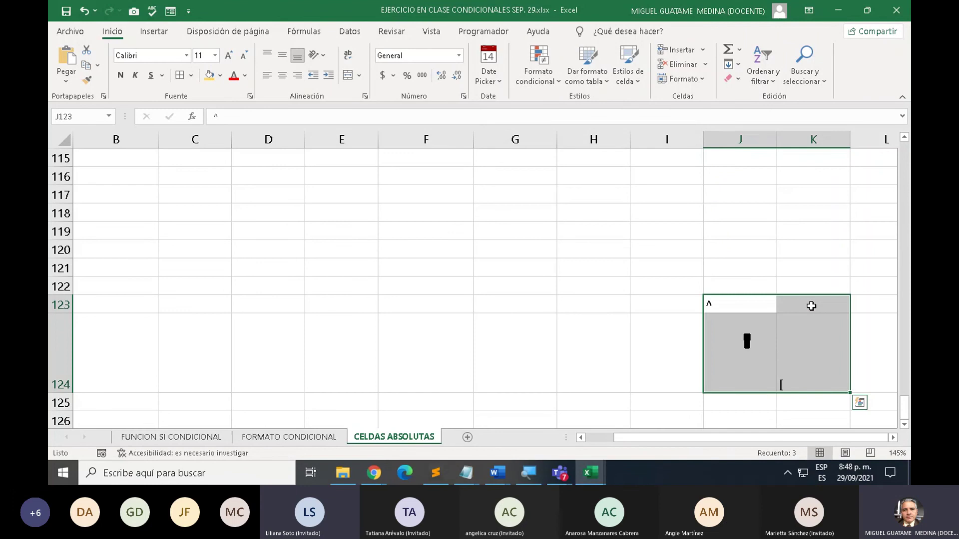
Move to H123 and delete a stray backtick typed there
key("Left")
key("Down")
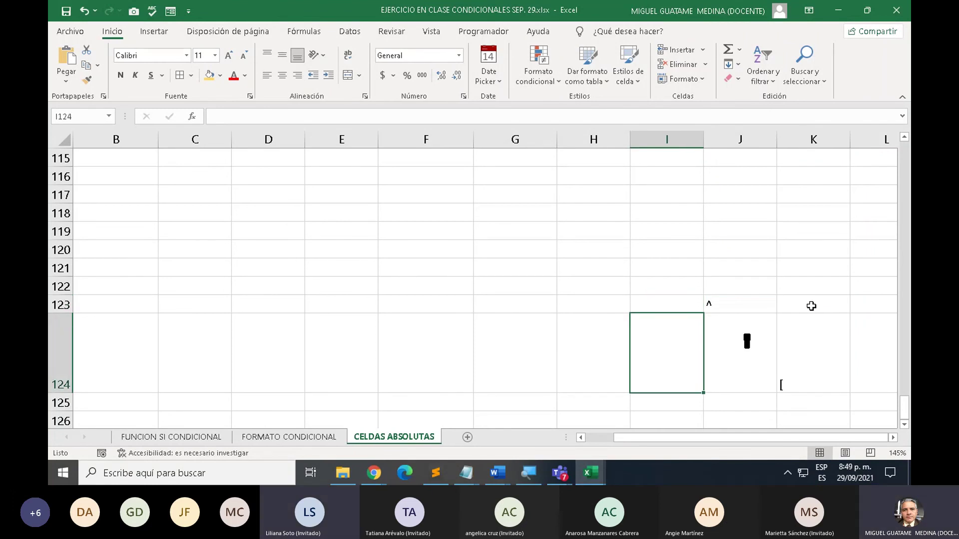
key("Right")
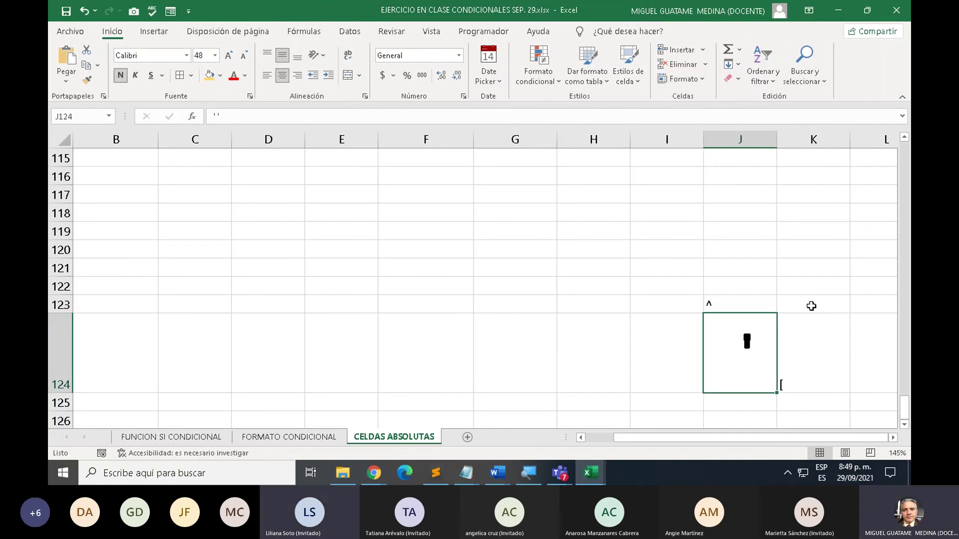
key("Left")
key("Left")
key("Up")
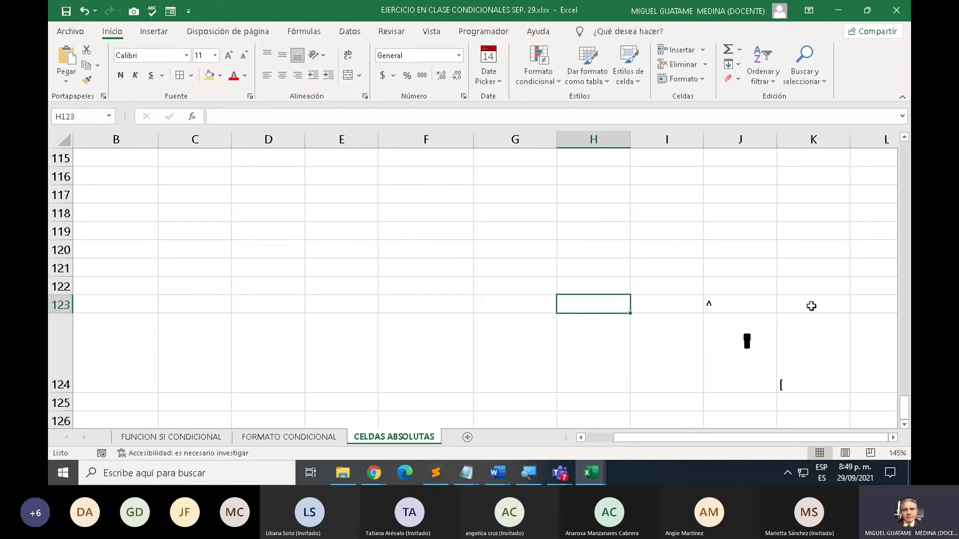
type("`")
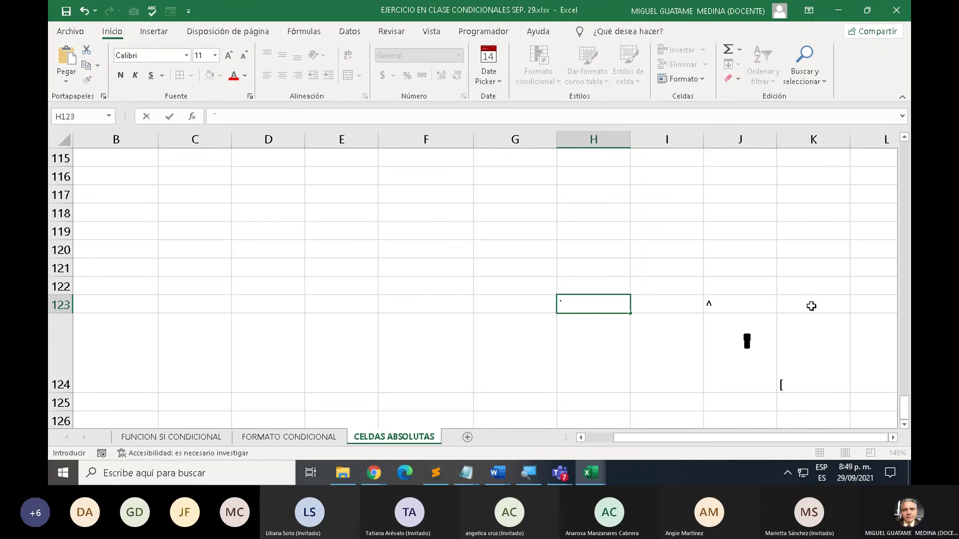
key("BackSpace")
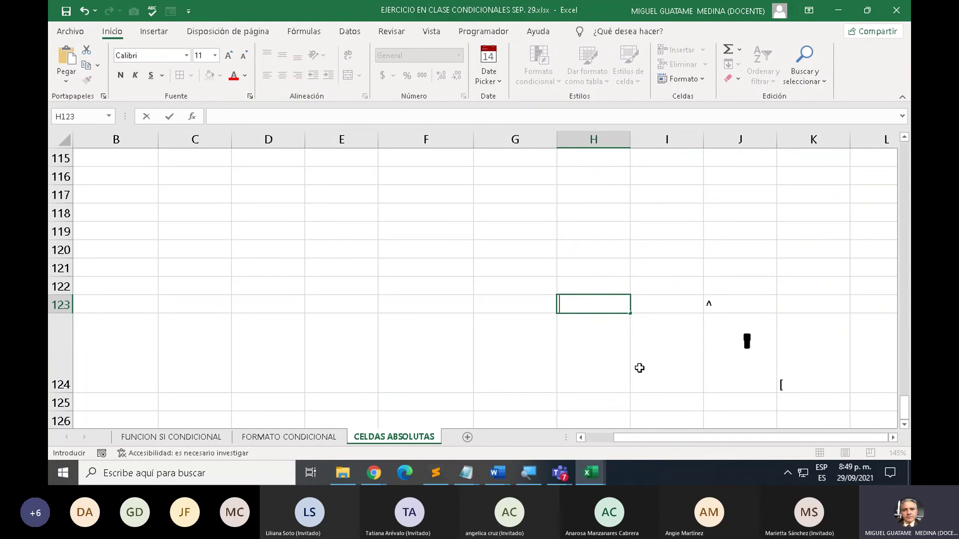
Cancel the stray [ entry in H123 and move to the tall cell J124
type("[")
key("Escape")
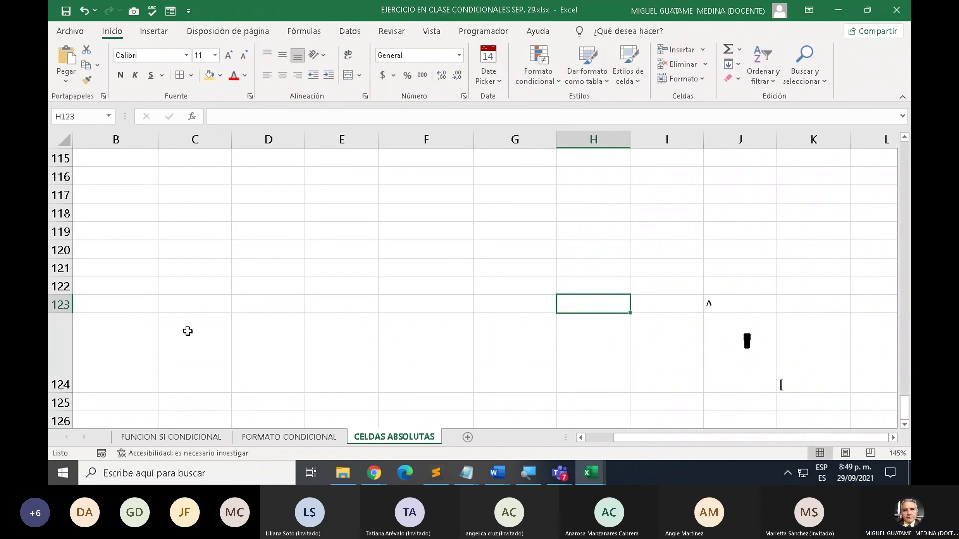
left_click(457, 346)
left_click(538, 346)
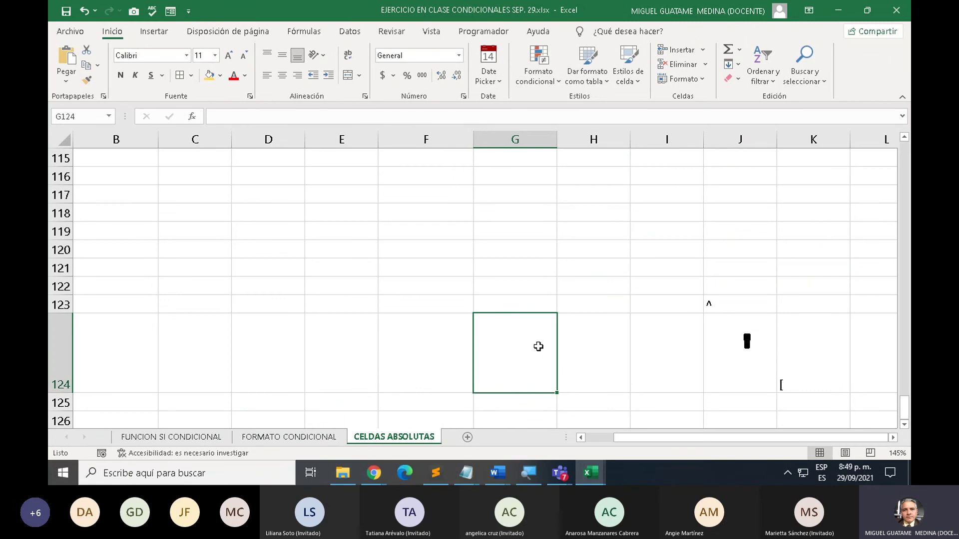
key("Left")
key("Right")
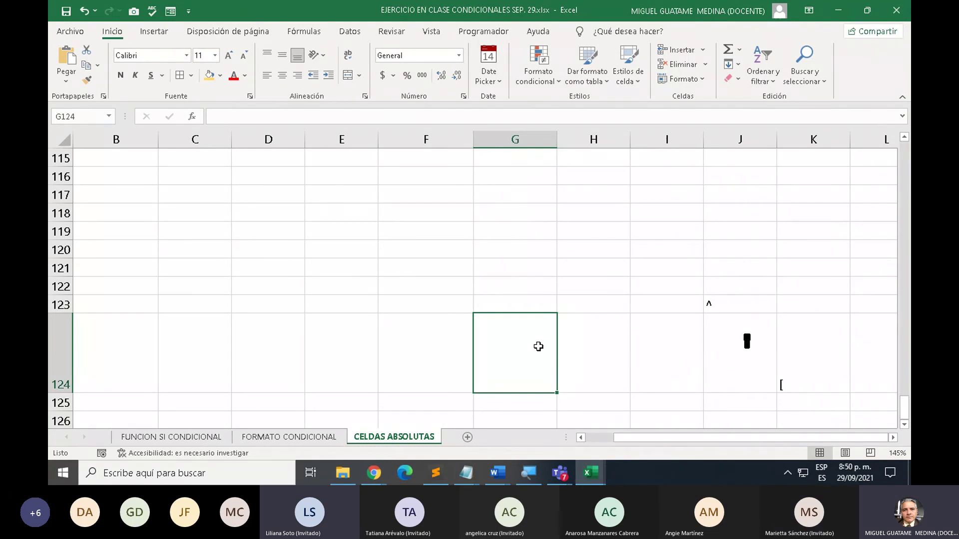
key("Right")
key("Right")
key("Right")
Enter 3 in J124 and replace the caret in J123 with a dot
type("3")
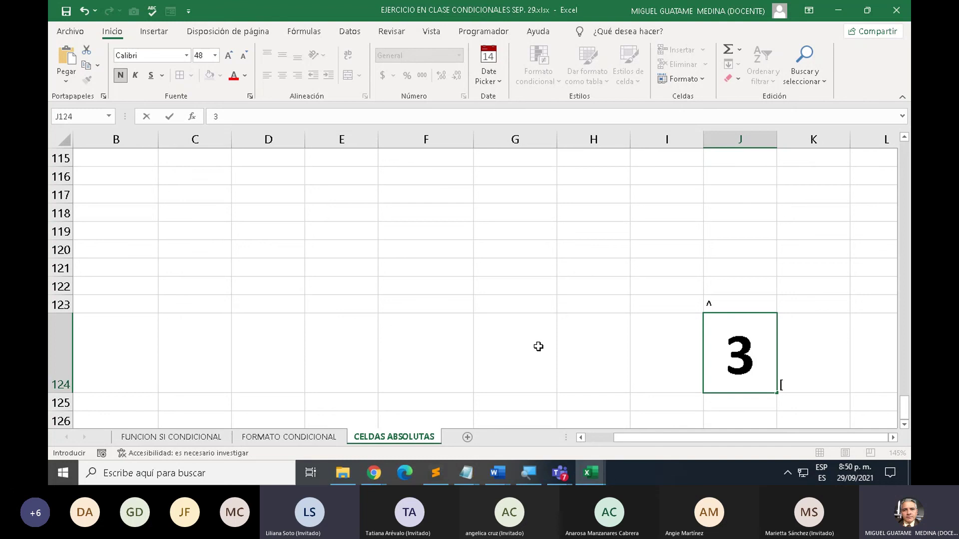
key("Up")
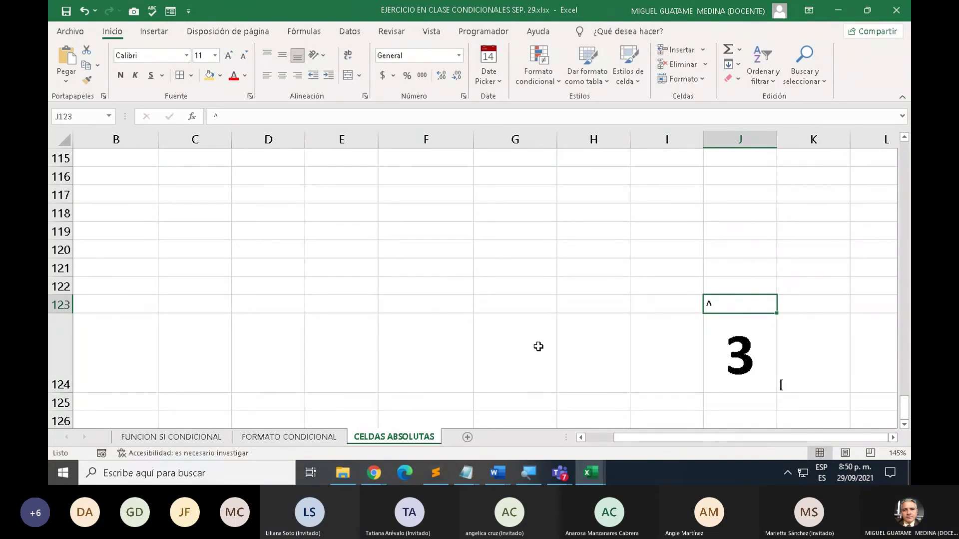
type(",")
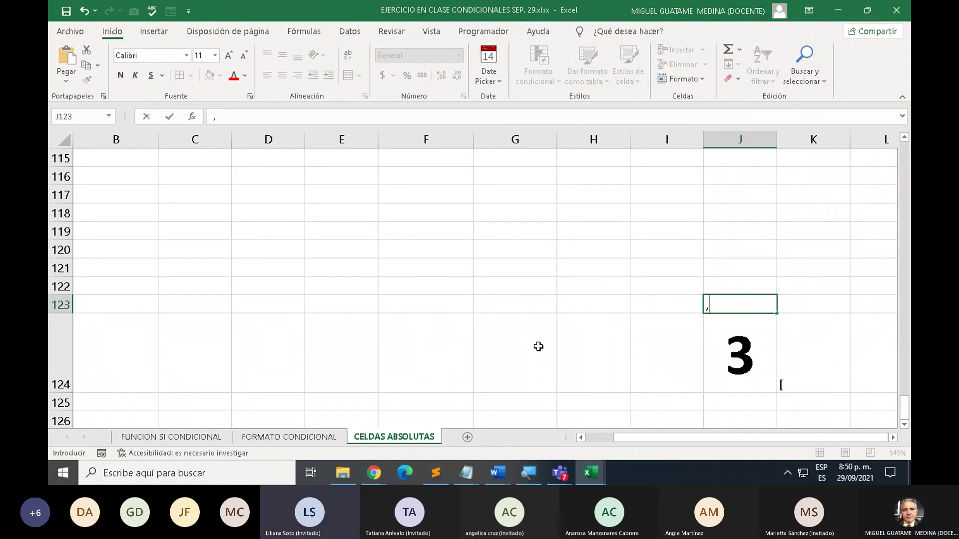
key("BackSpace")
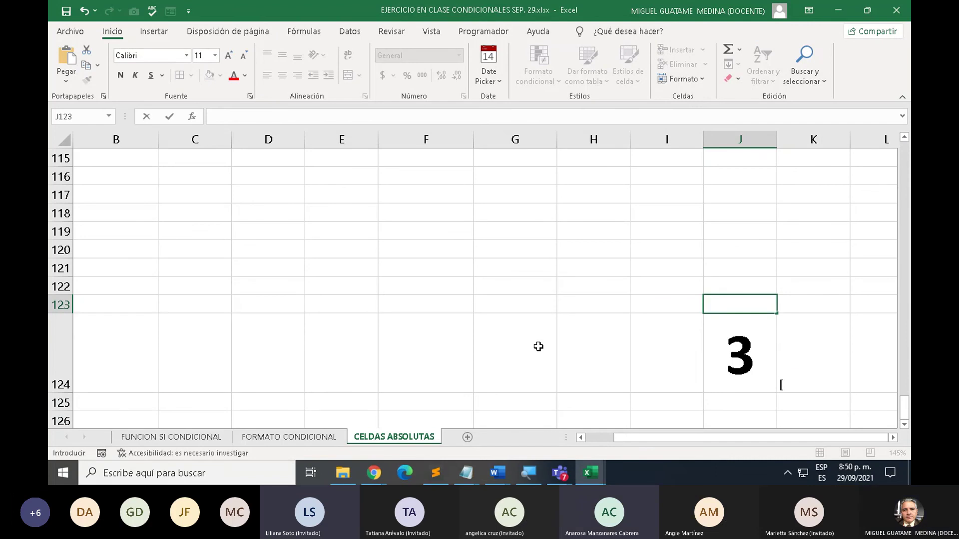
type(".")
key("Return")
Replace the [ in K124 with #, confirming with Ctrl+Enter
key("Right")
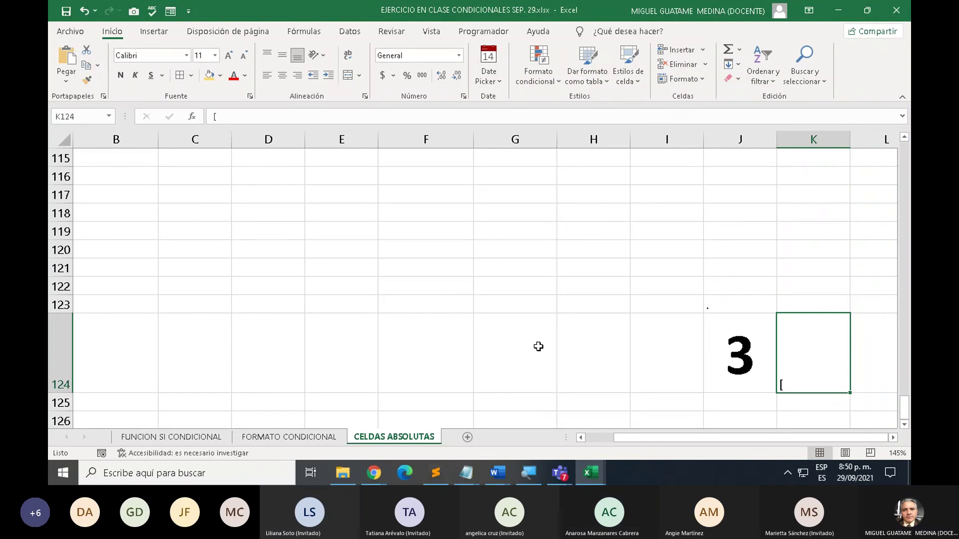
type("#")
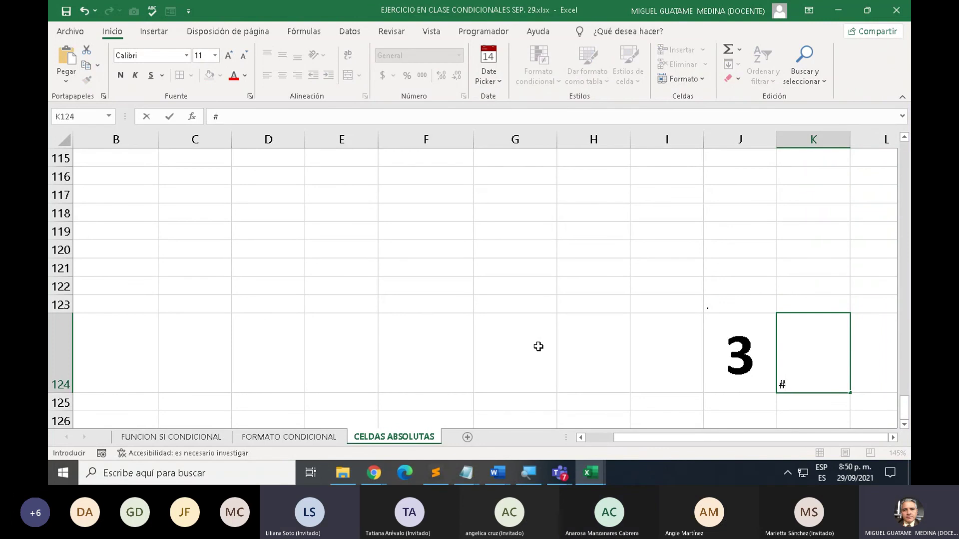
key("ctrl+Return")
key("Left")
key("Up")
Check the entries around the J123:J124 box, ending in H123
key("Down")
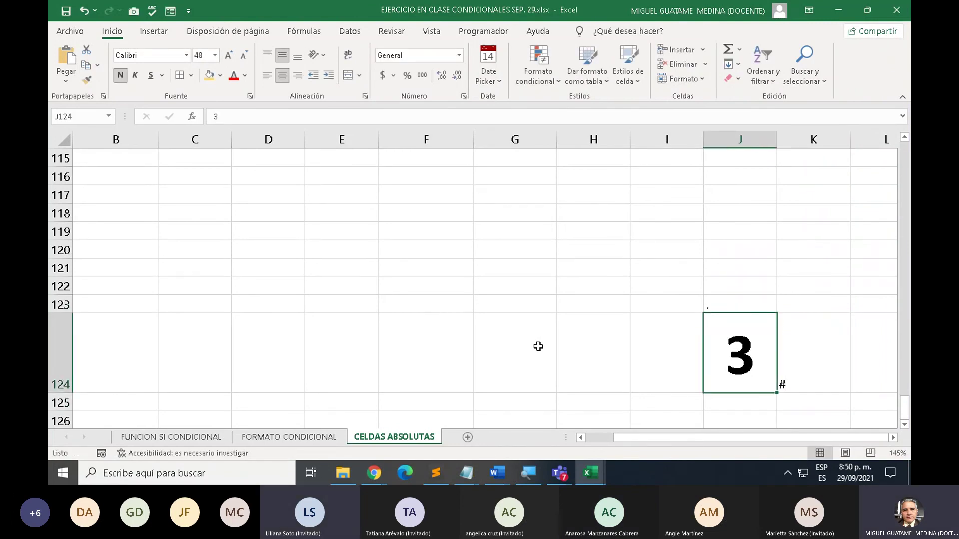
key("Left")
key("Left")
key("Right")
key("Up")
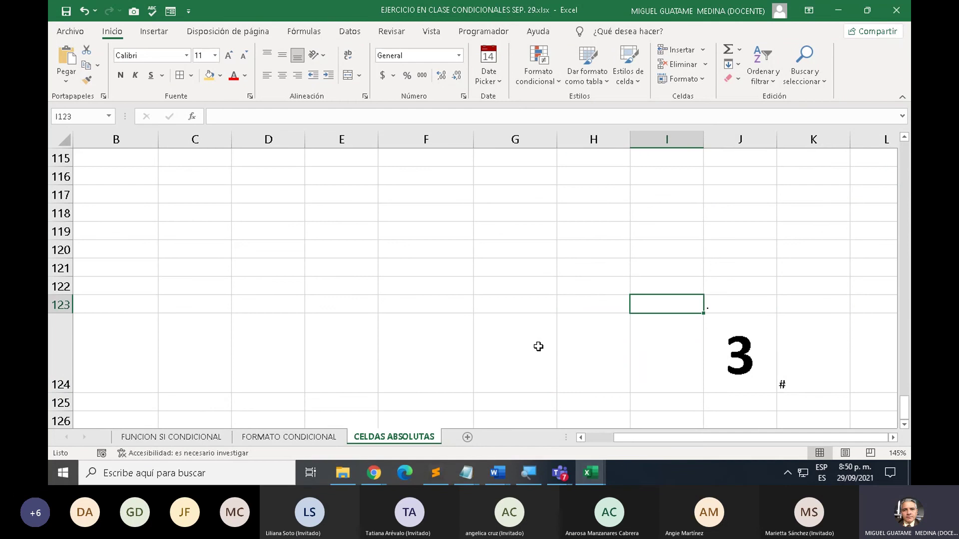
key("Right")
key("Down")
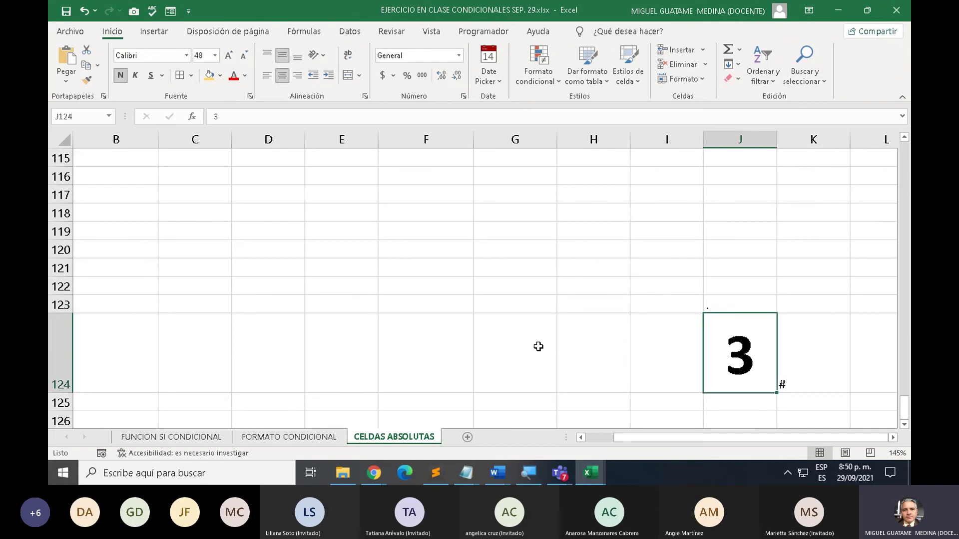
key("Up")
key("Left")
key("Left")
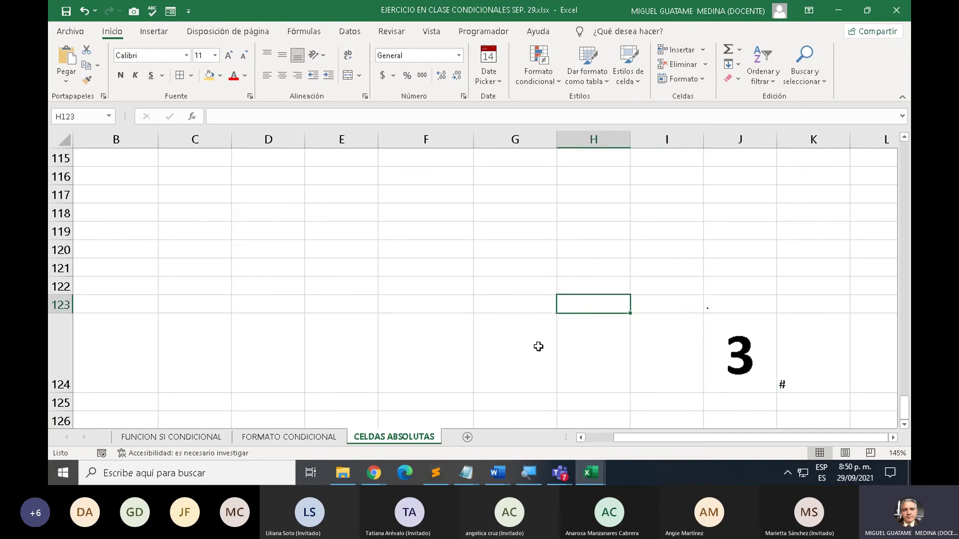
Label H123 'shift 3' and L124 'Alt Gr 3'
type("shi")
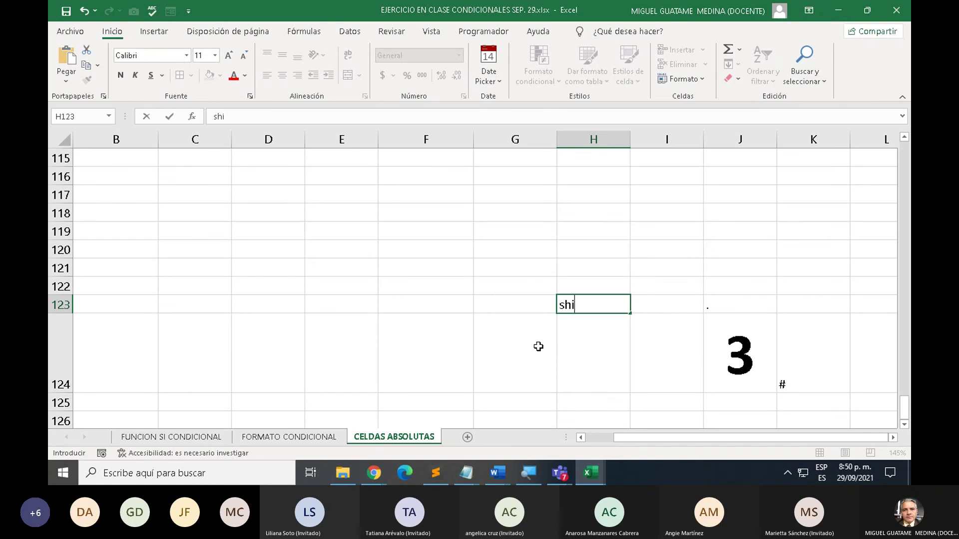
type("ft ")
type("3")
key("Return")
key("Right")
key("Right")
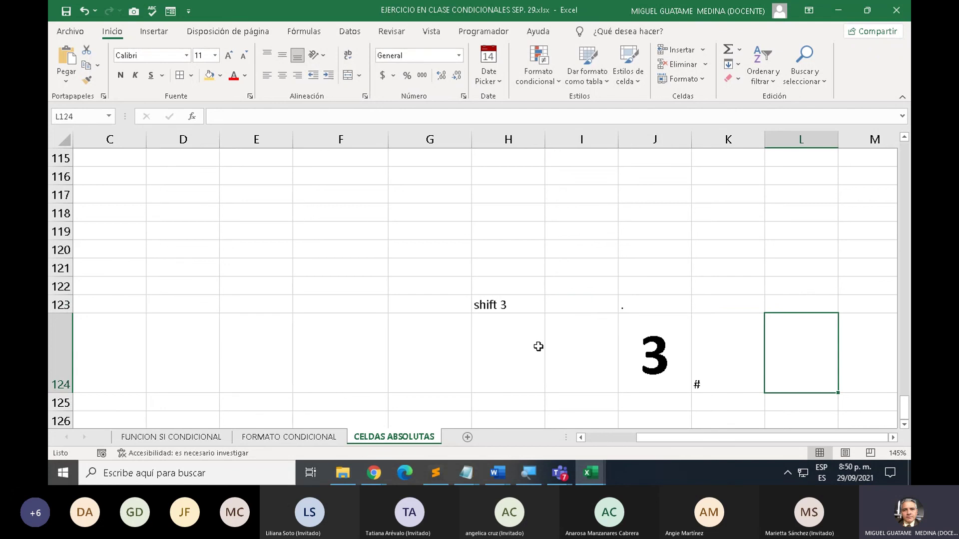
type("aLT")
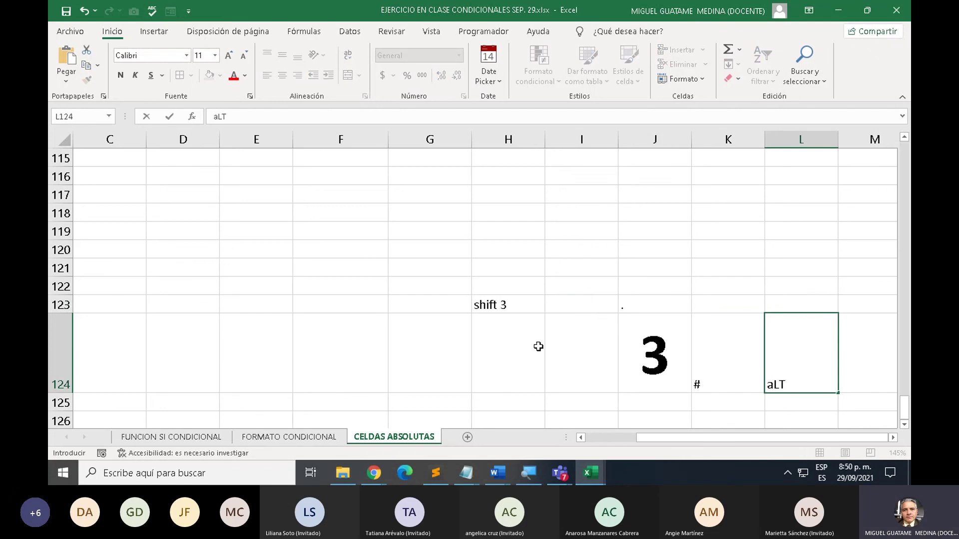
type(" Gr 3")
key("Return")
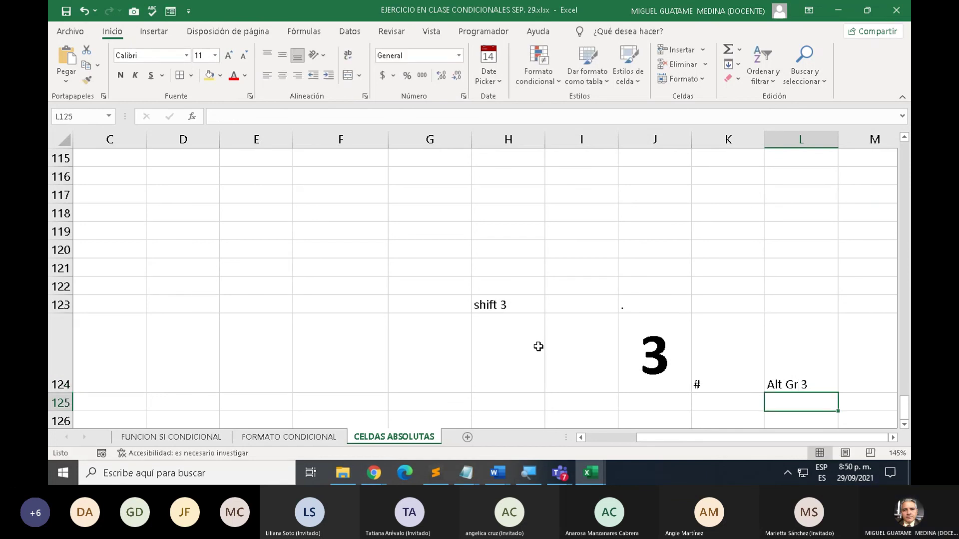
Check the #, labels, dot and 3 around J124, ending on J123
key("Up")
key("Left")
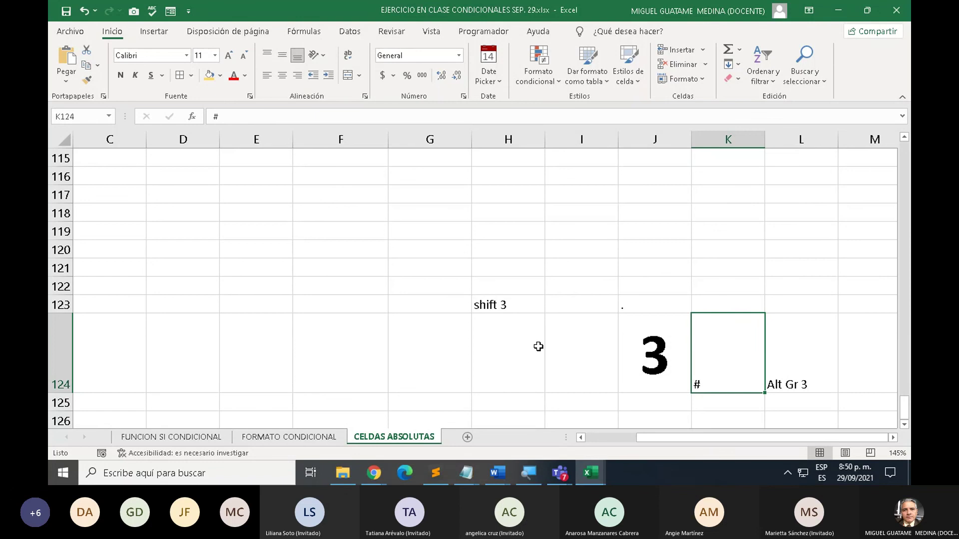
key("Right")
key("Left")
key("Right")
key("Left")
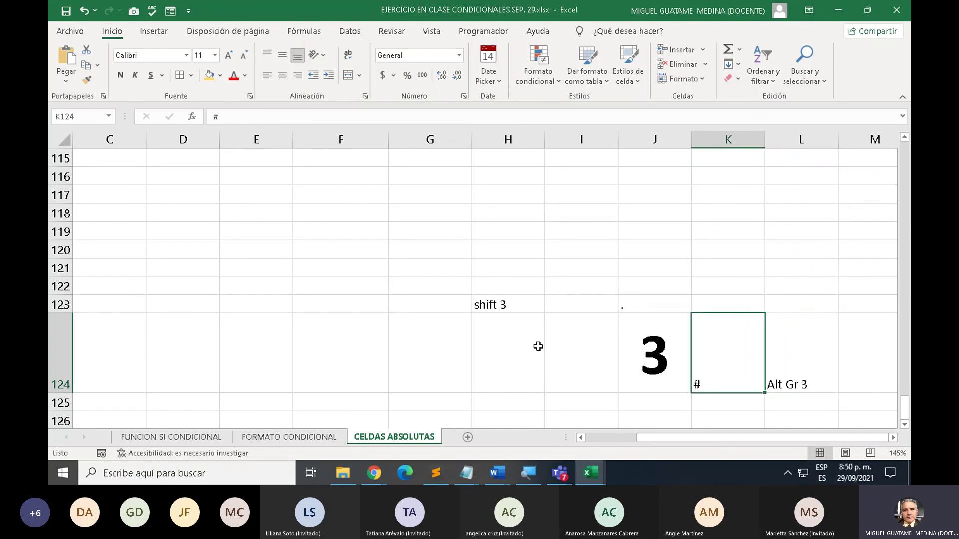
key("Up")
key("Left")
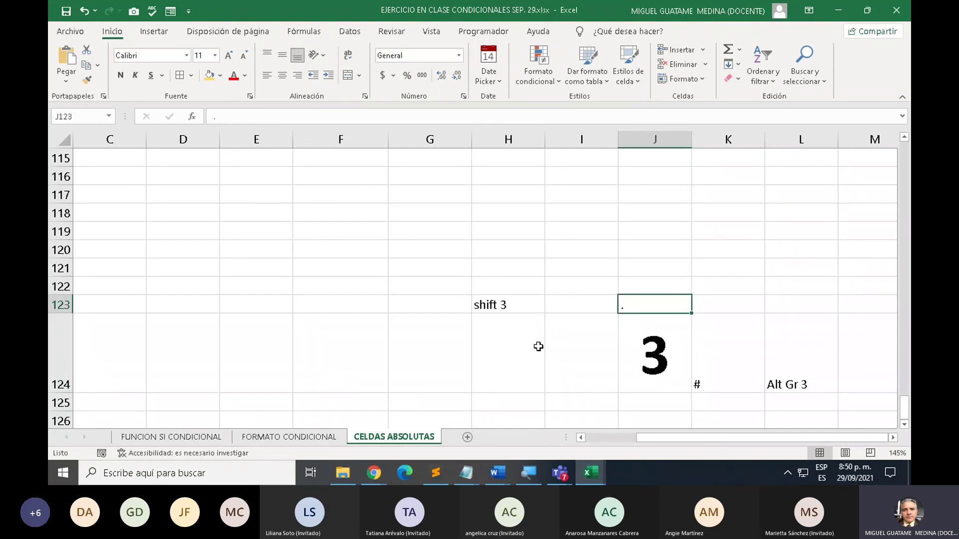
key("Down")
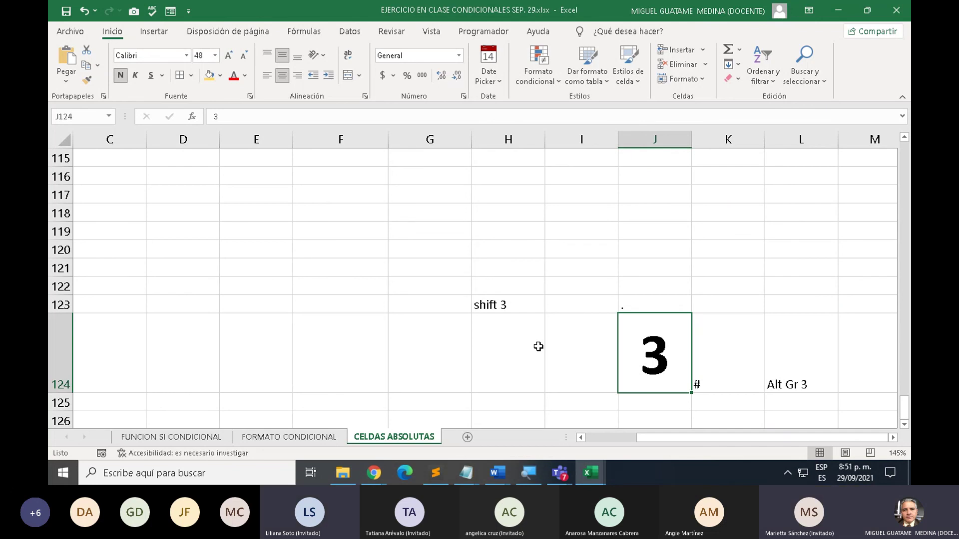
key("Up")
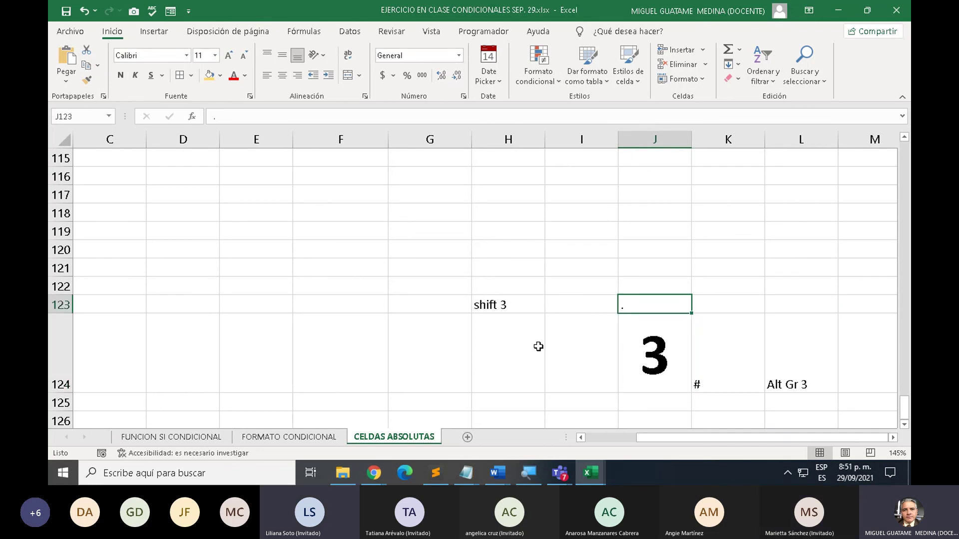
Autofit column K and put a thick outside border around J123:J124
double_click(765, 139)
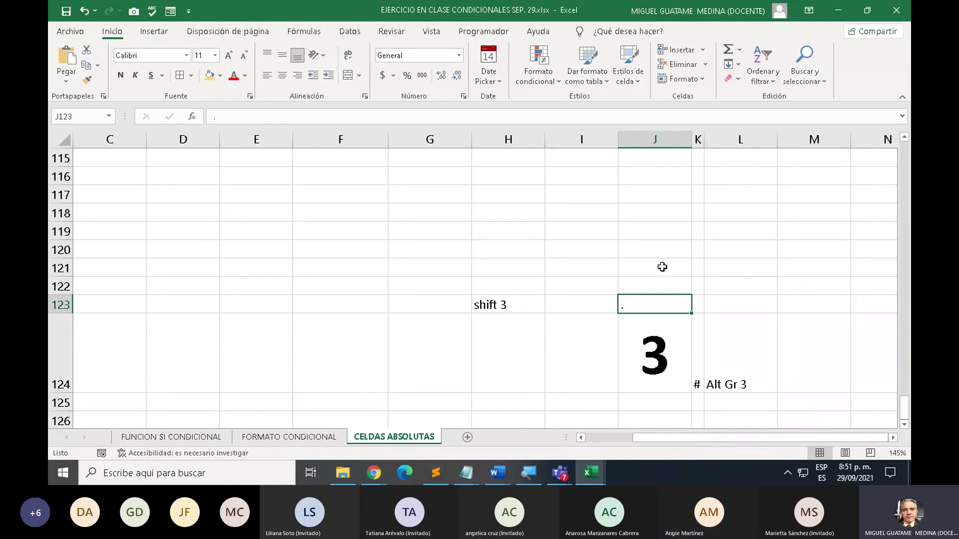
left_click_drag(657, 304, 698, 373)
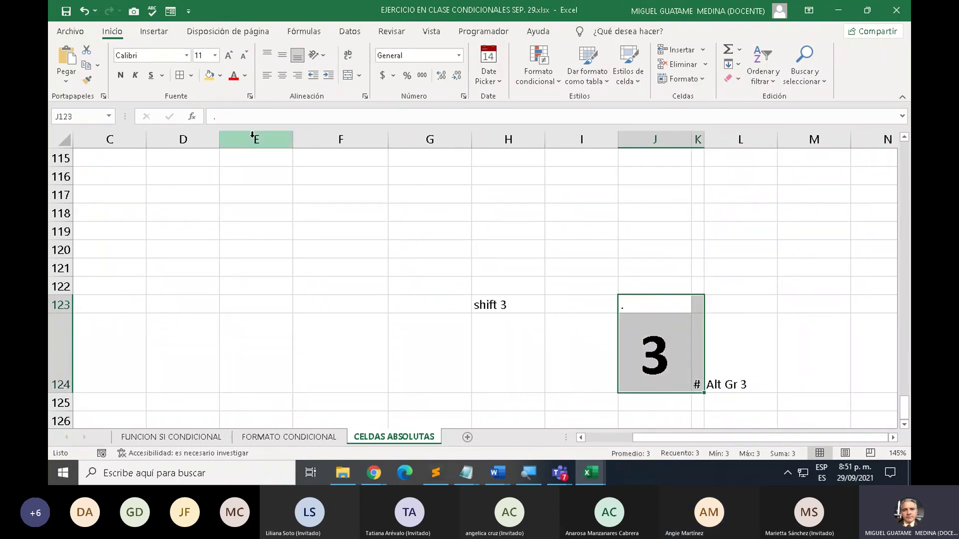
left_click(191, 74)
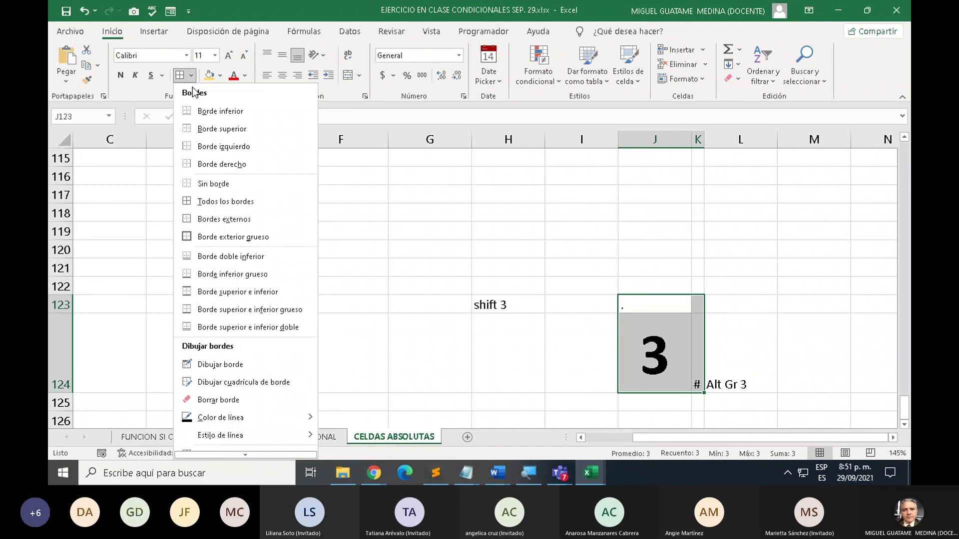
left_click(233, 237)
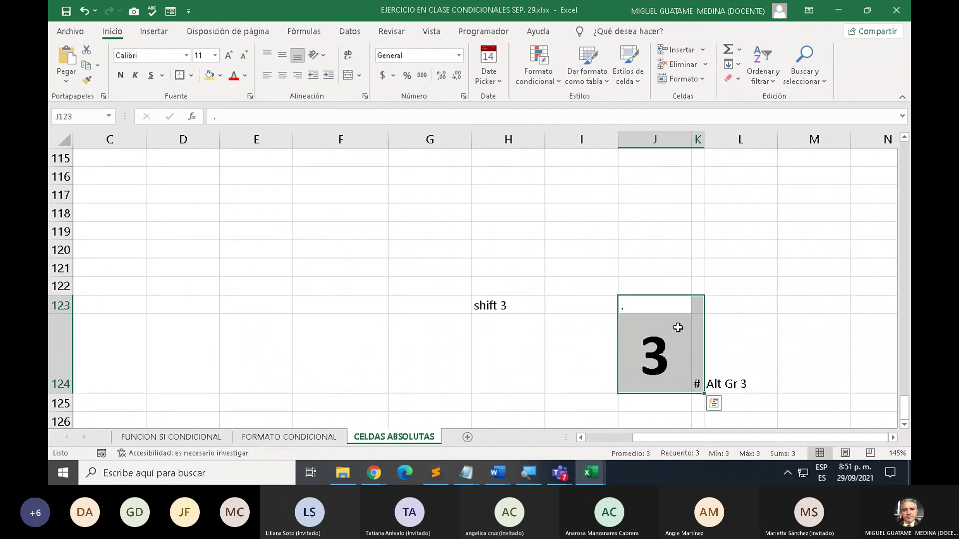
left_click(774, 363)
Center the dot in J123 at size 14 bold, and enlarge the # in K124
left_click(651, 307)
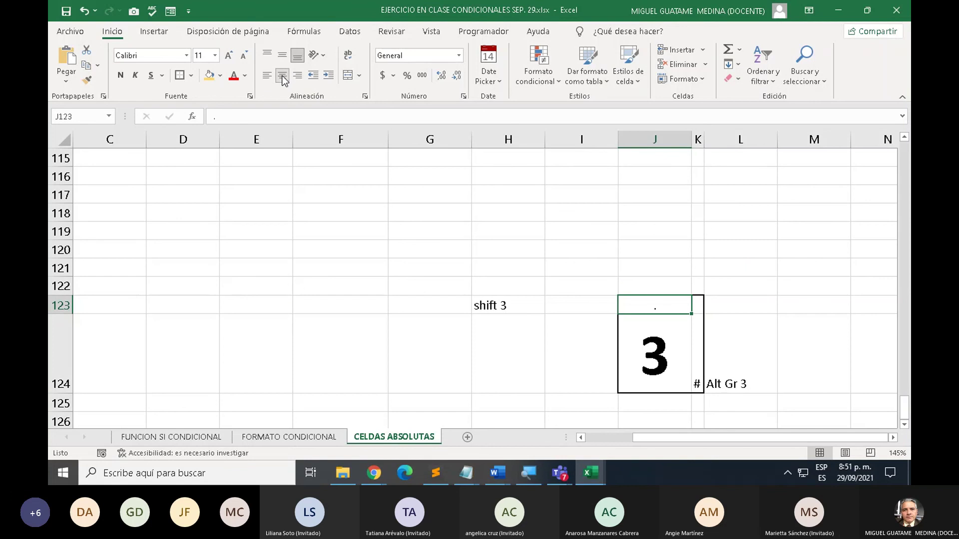
left_click(283, 56)
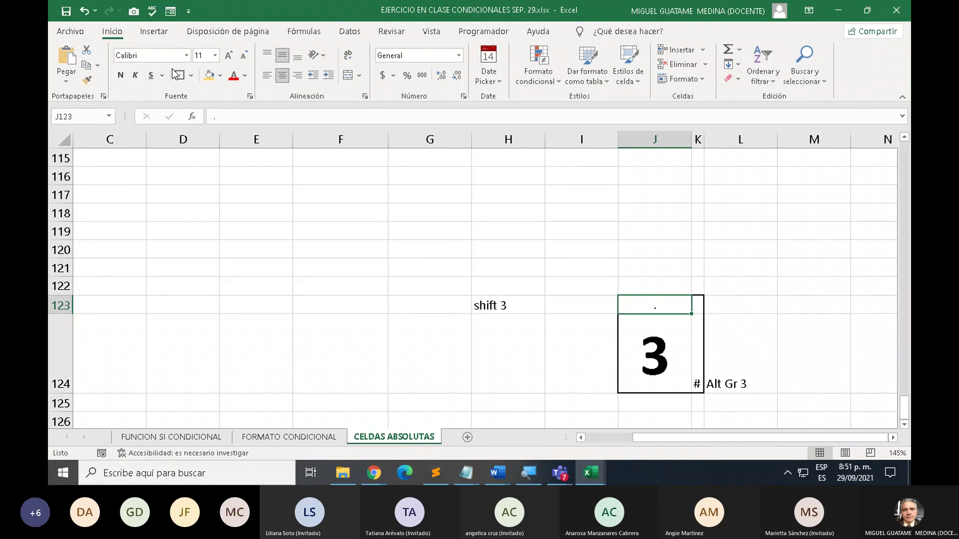
left_click(230, 56)
left_click(230, 56)
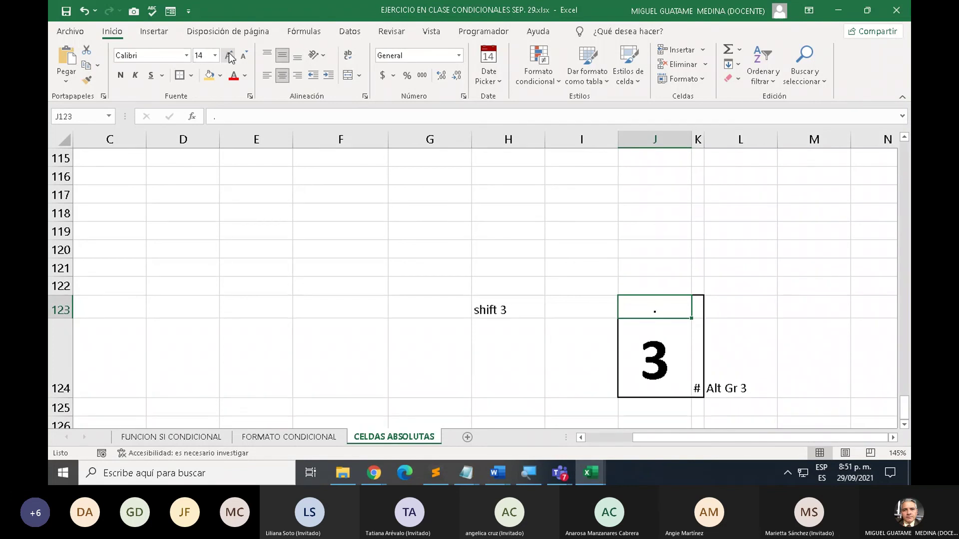
left_click(121, 75)
left_click(697, 387)
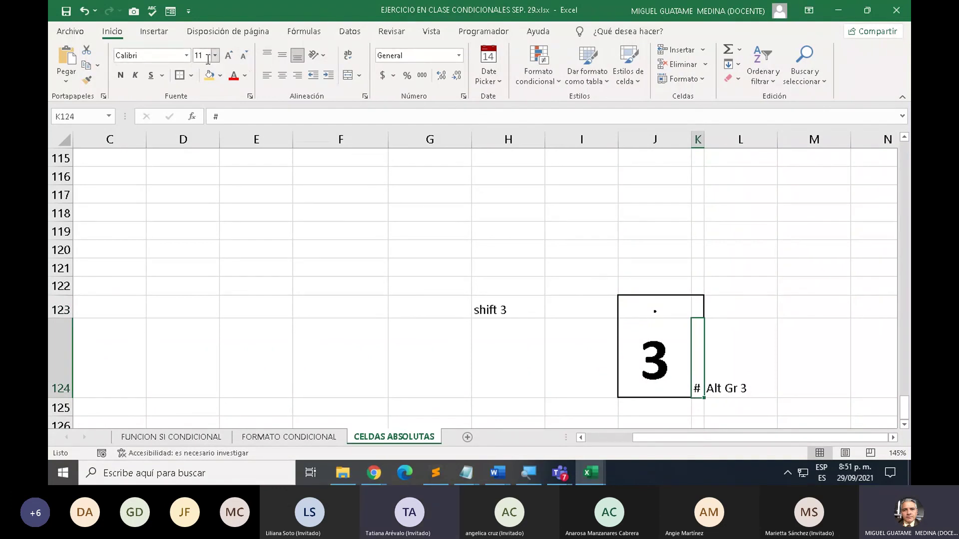
left_click(230, 59)
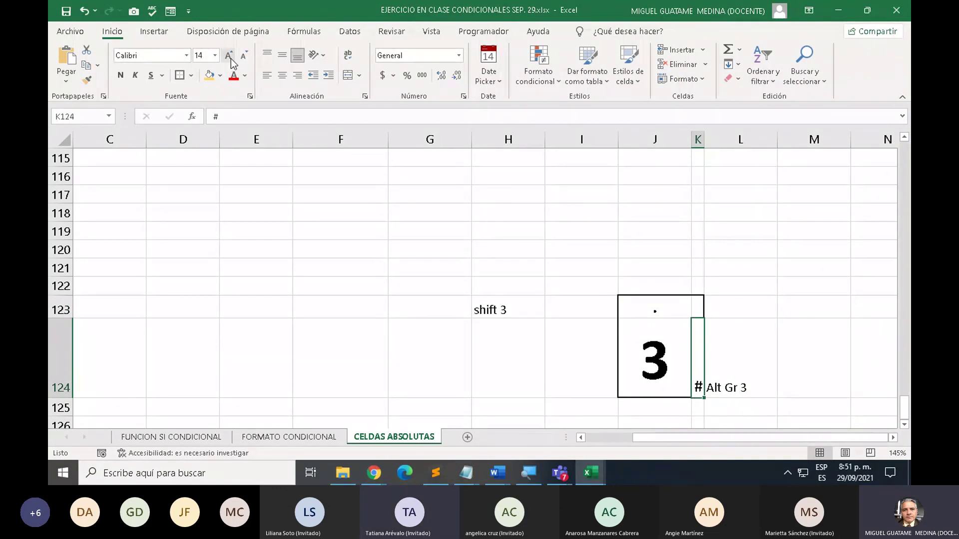
Verify the formatting of the 3, dot and # cells, then move to G124
left_click(832, 352)
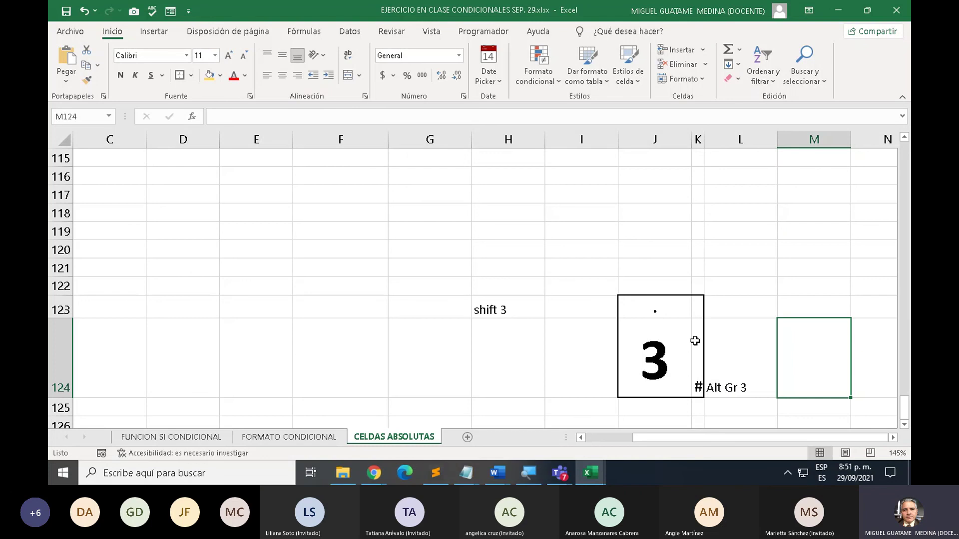
left_click(672, 355)
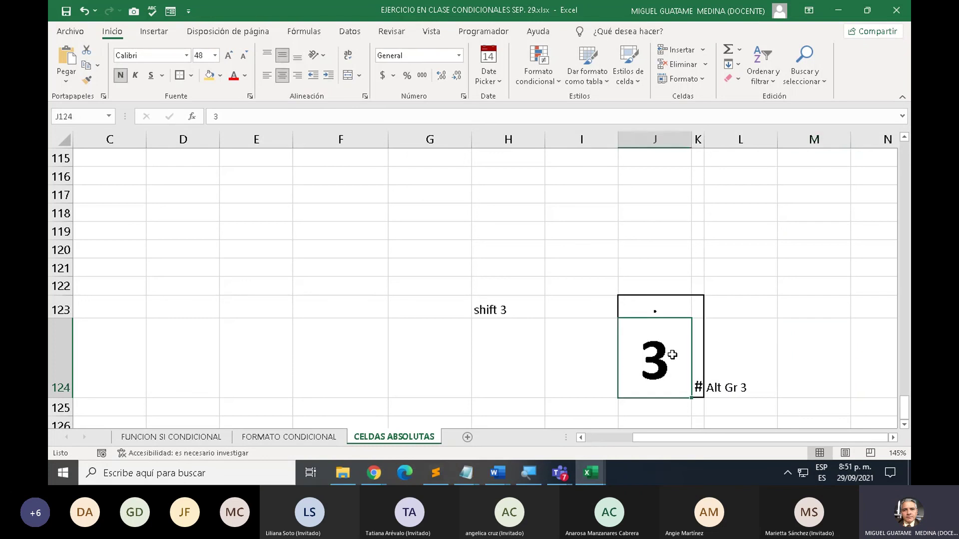
left_click(667, 306)
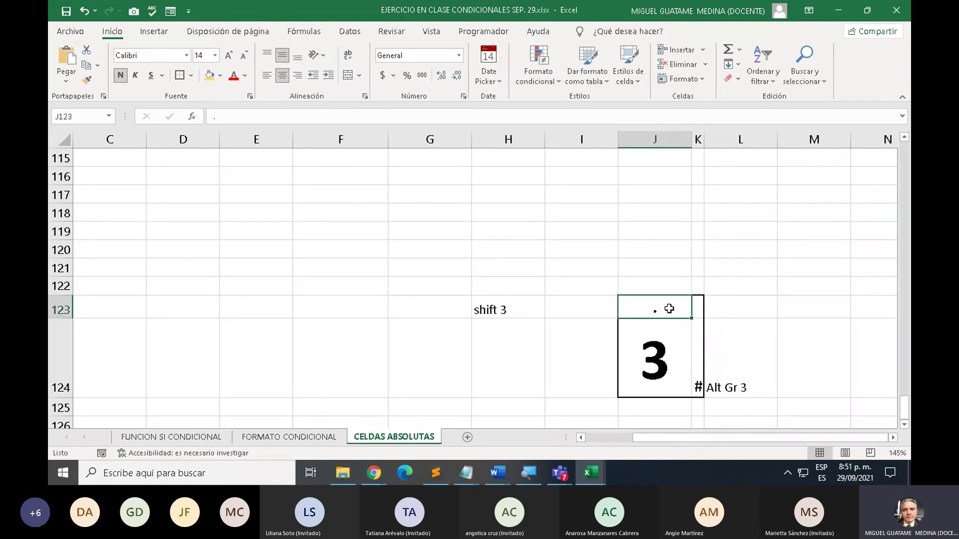
left_click(698, 374)
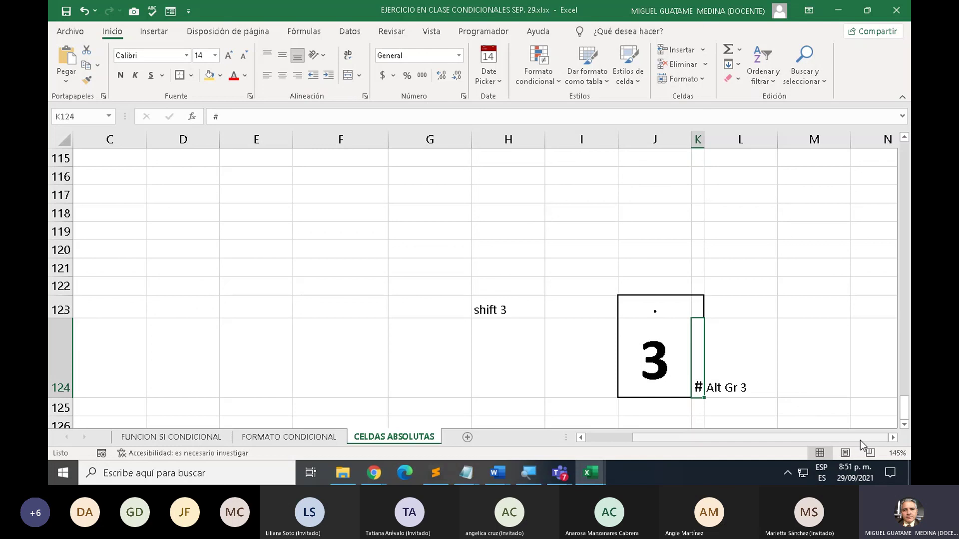
key("Left")
key("Left")
key("Left")
key("Left")
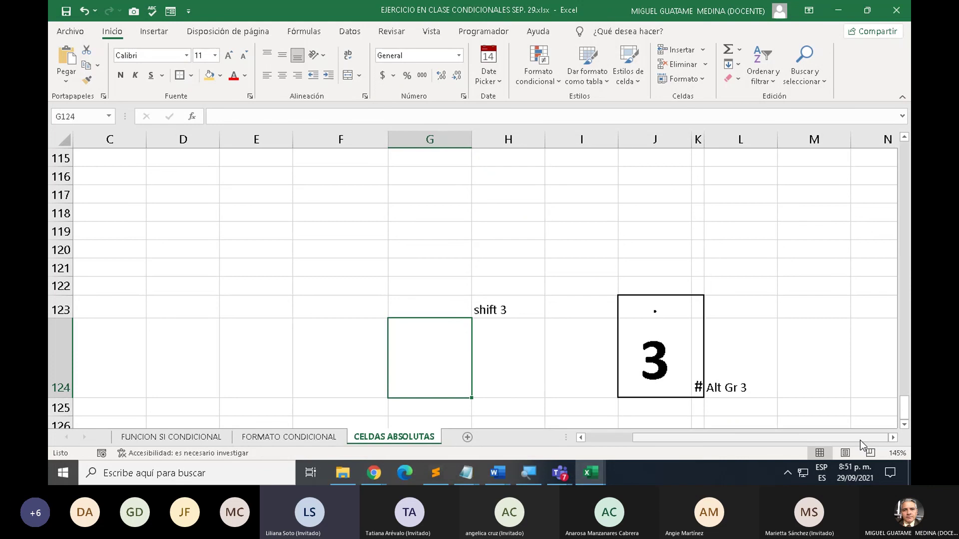
Cycle through the sheet tabs to FUNCION SI CONDICIONAL, then show all open Excel windows
scroll(391, 299, "up", 3)
scroll(391, 300, "up", 3)
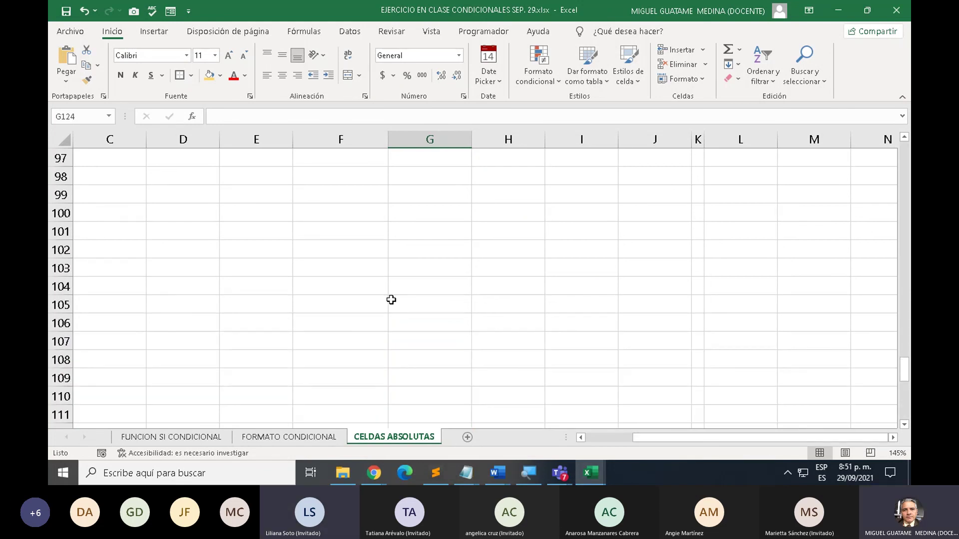
scroll(392, 299, "down", 1)
scroll(391, 300, "down", 2)
scroll(391, 299, "down", 2)
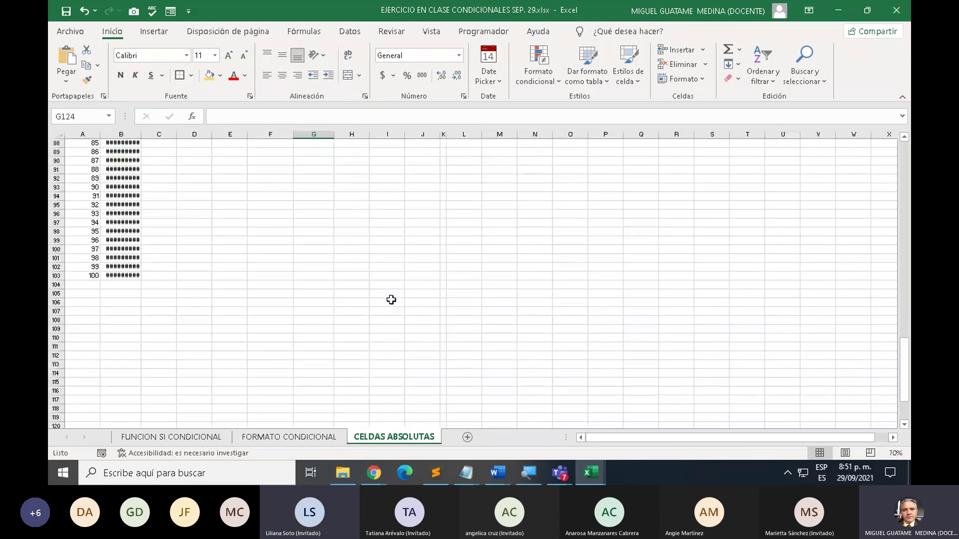
scroll(391, 300, "up", 2)
left_click(179, 438)
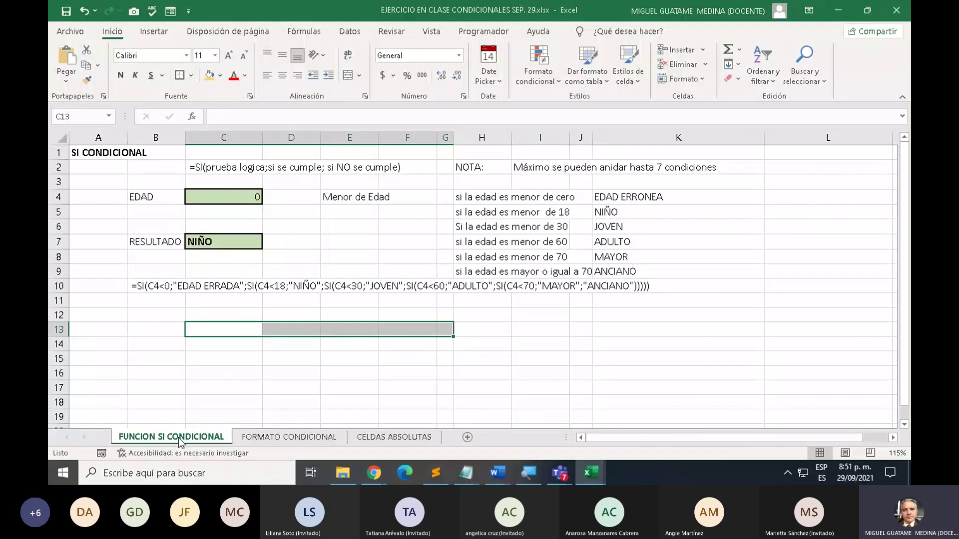
left_click(265, 439)
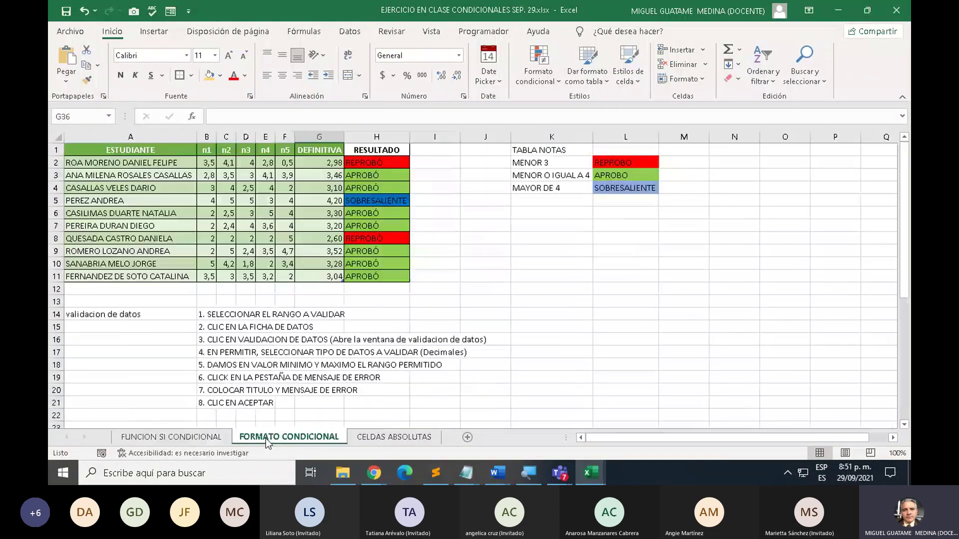
left_click(383, 437)
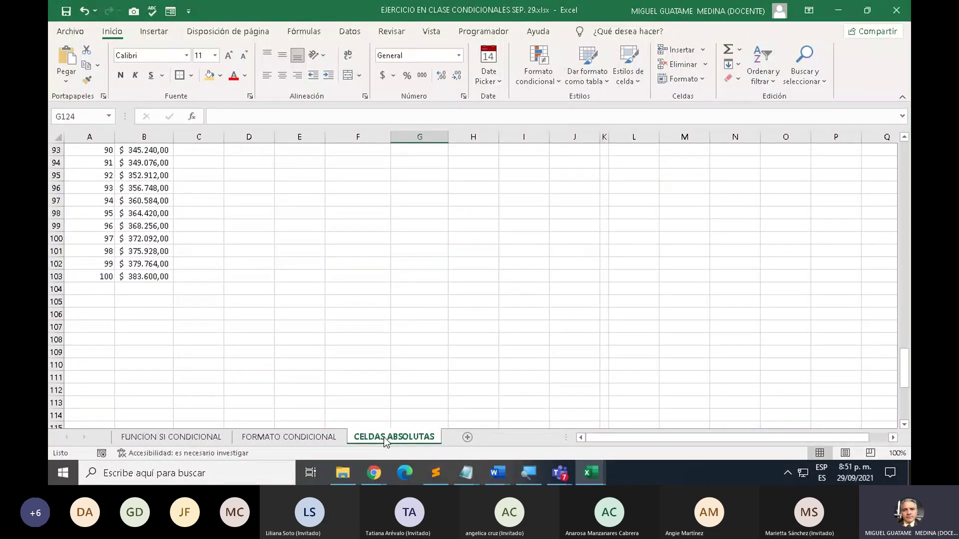
left_click(182, 437)
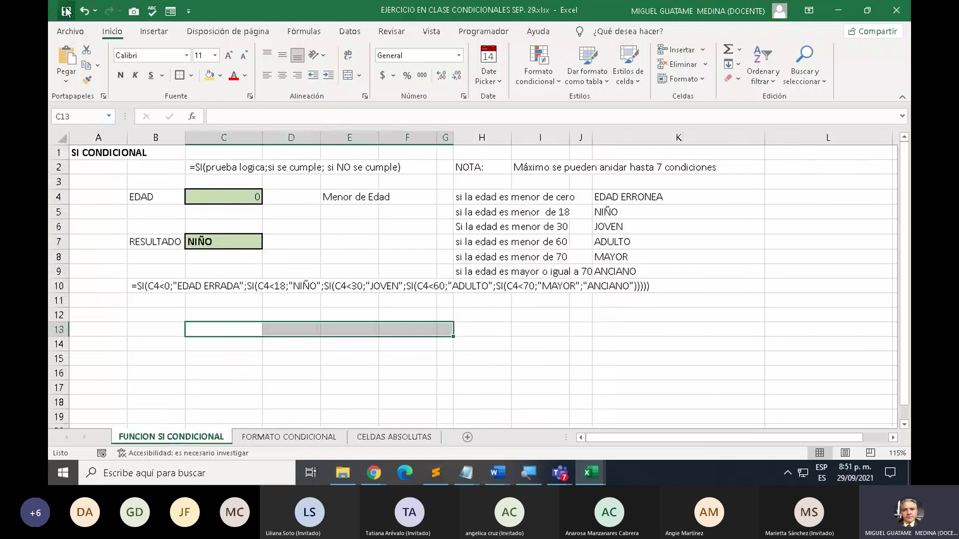
left_click(590, 472)
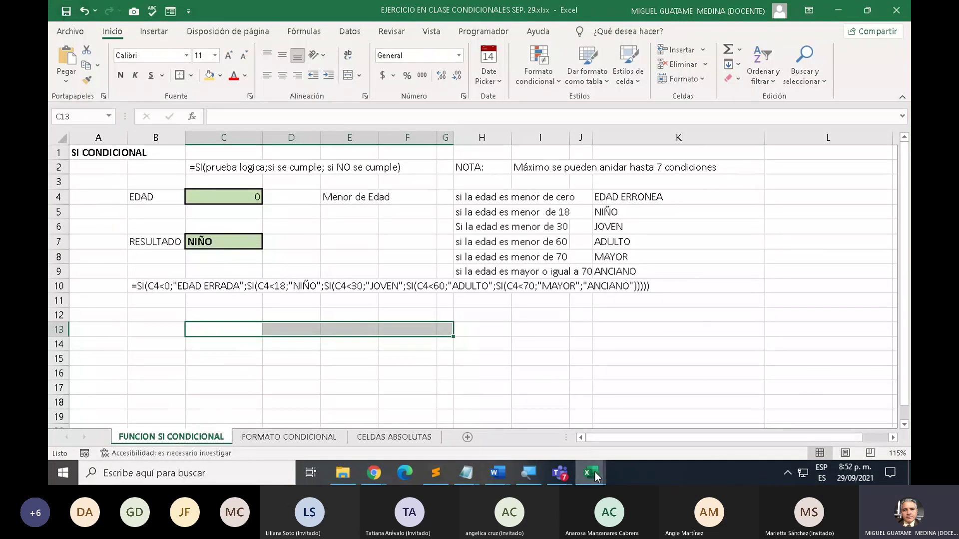
Switch to the Taller modulo 2_formulas y funciones.xlsx window
left_click(882, 435)
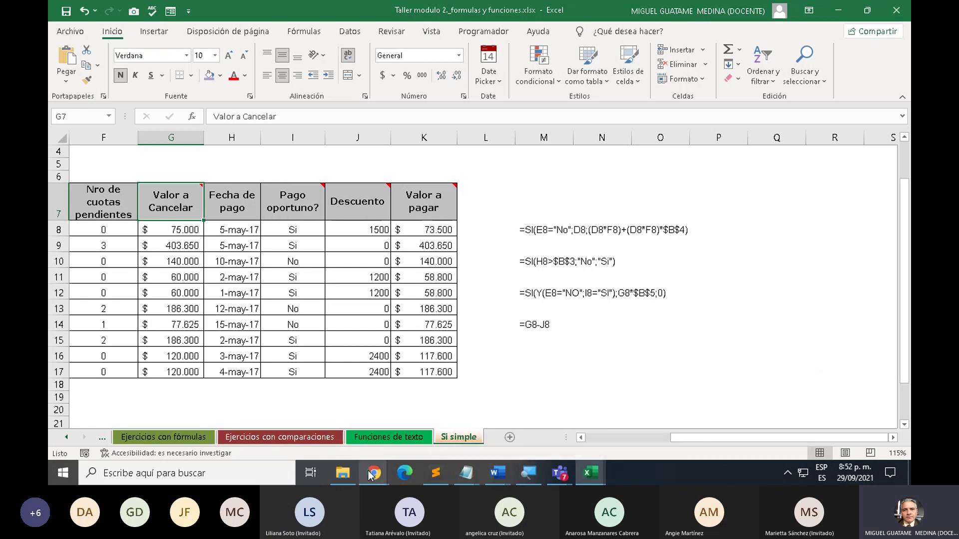
mouse_move(373, 472)
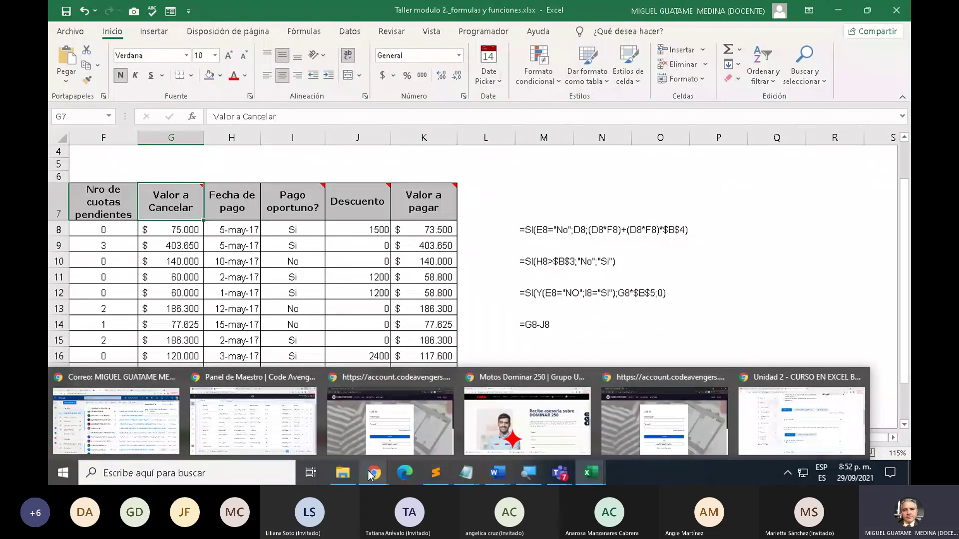
In Brightspace, open the Apropiación de saberes section of Unidad 3
left_click(801, 420)
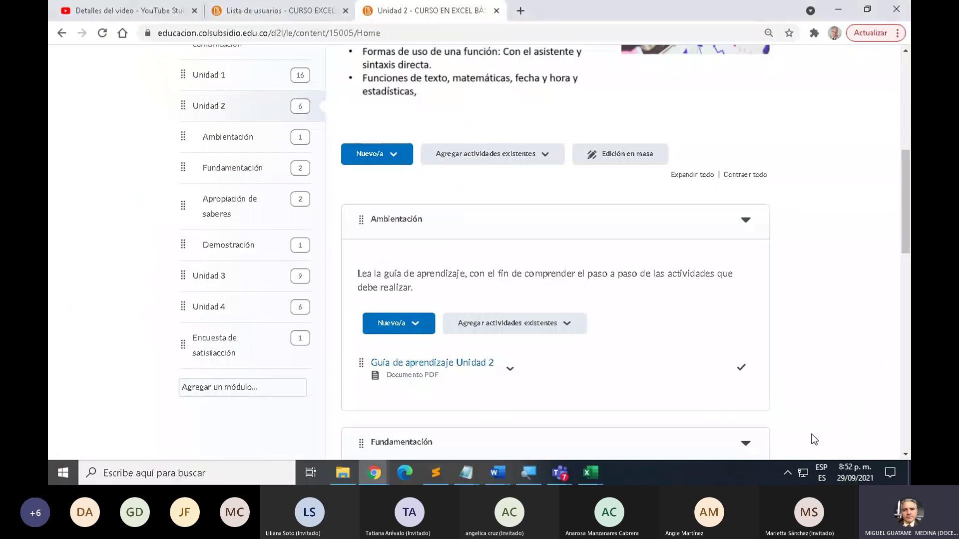
left_click(234, 275)
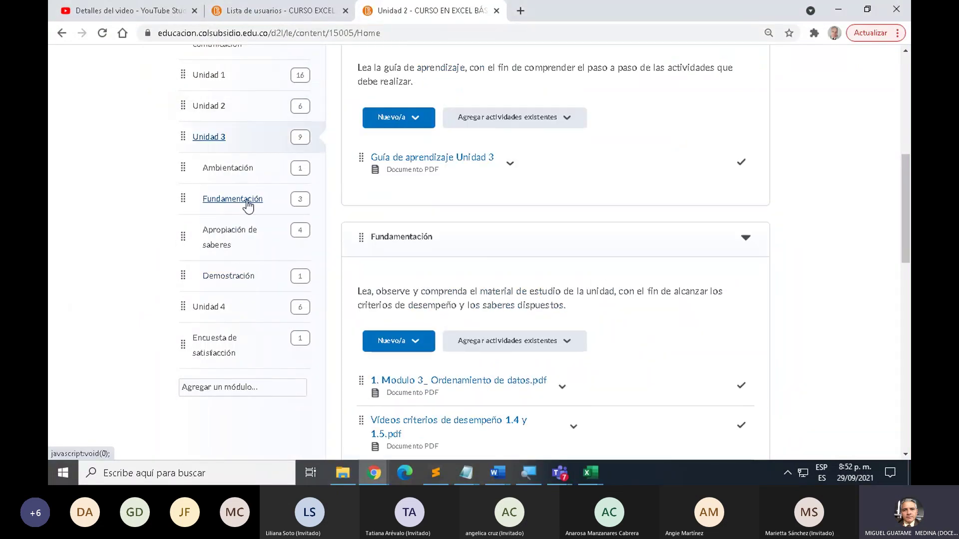
left_click(233, 231)
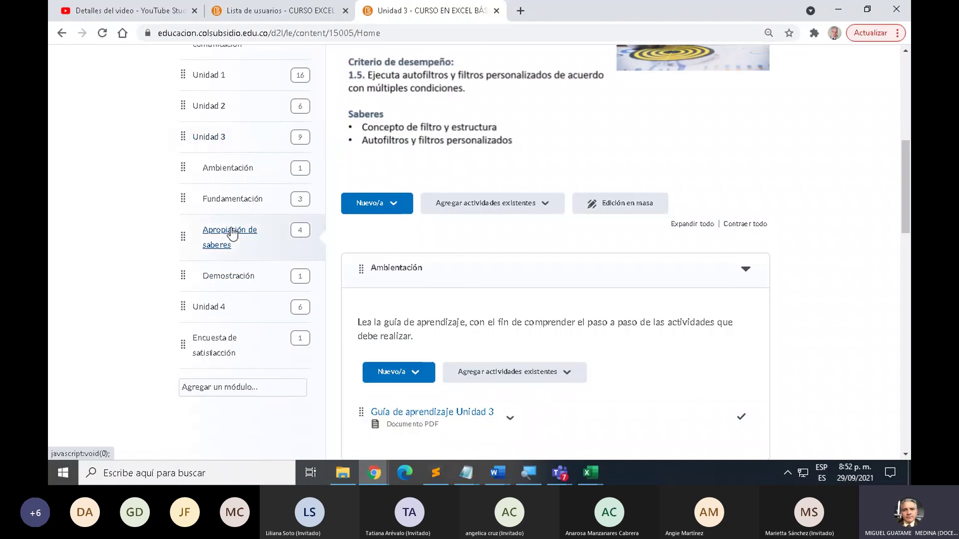
scroll(429, 163, "up", 1)
scroll(430, 164, "up", 2)
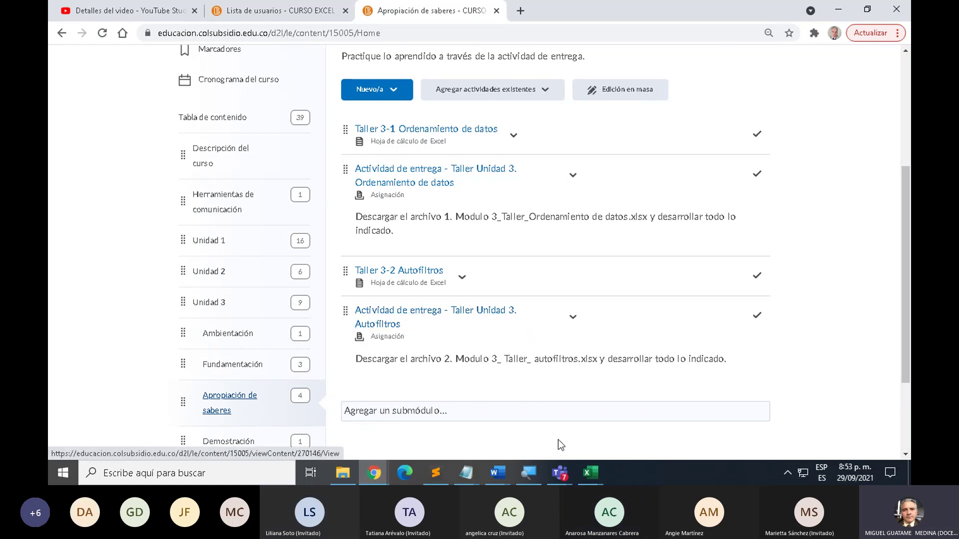
mouse_move(559, 473)
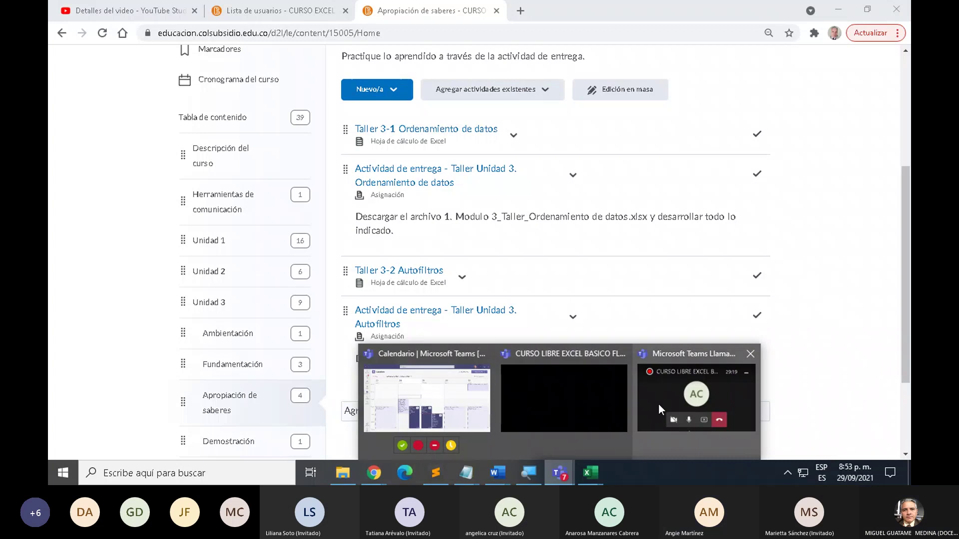
In the Teams meeting, choose Stop recording from More actions
left_click(641, 402)
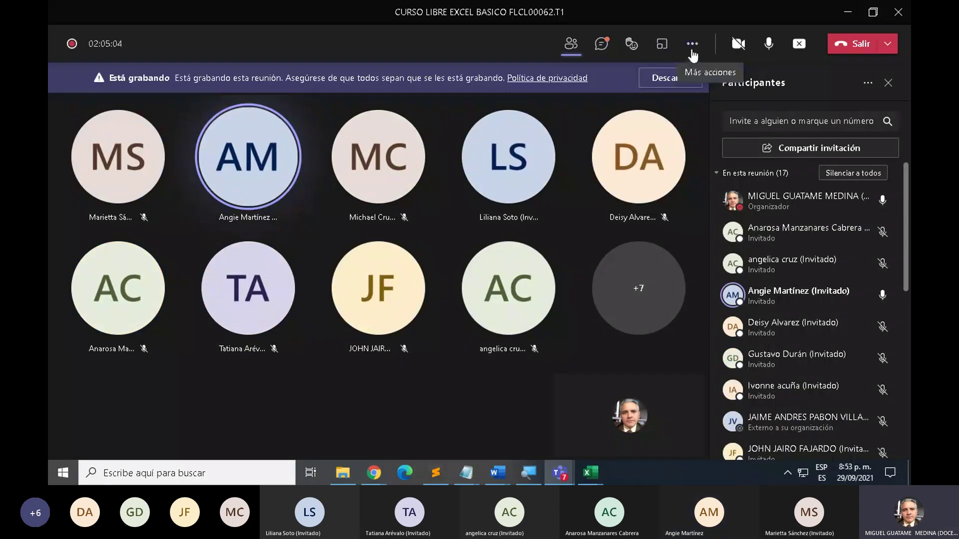
left_click(691, 48)
left_click(743, 381)
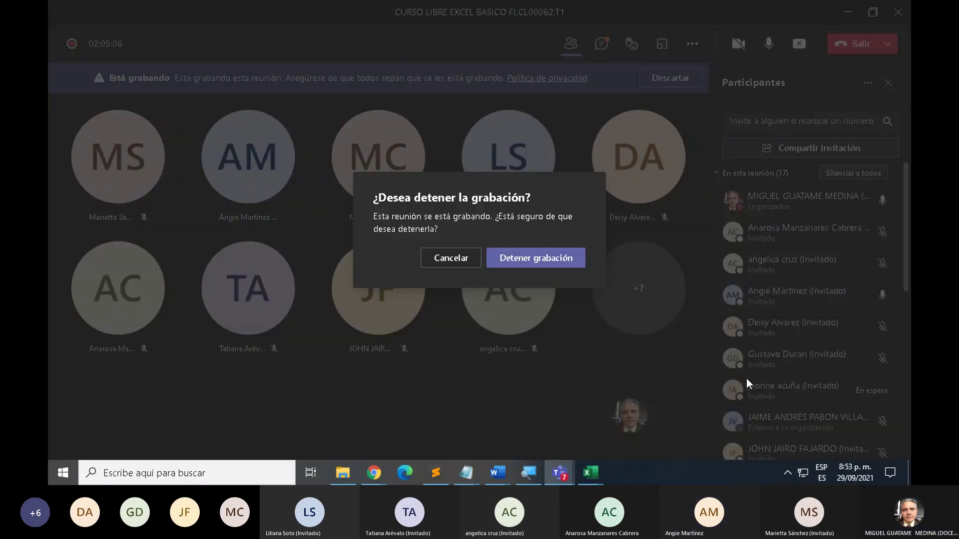